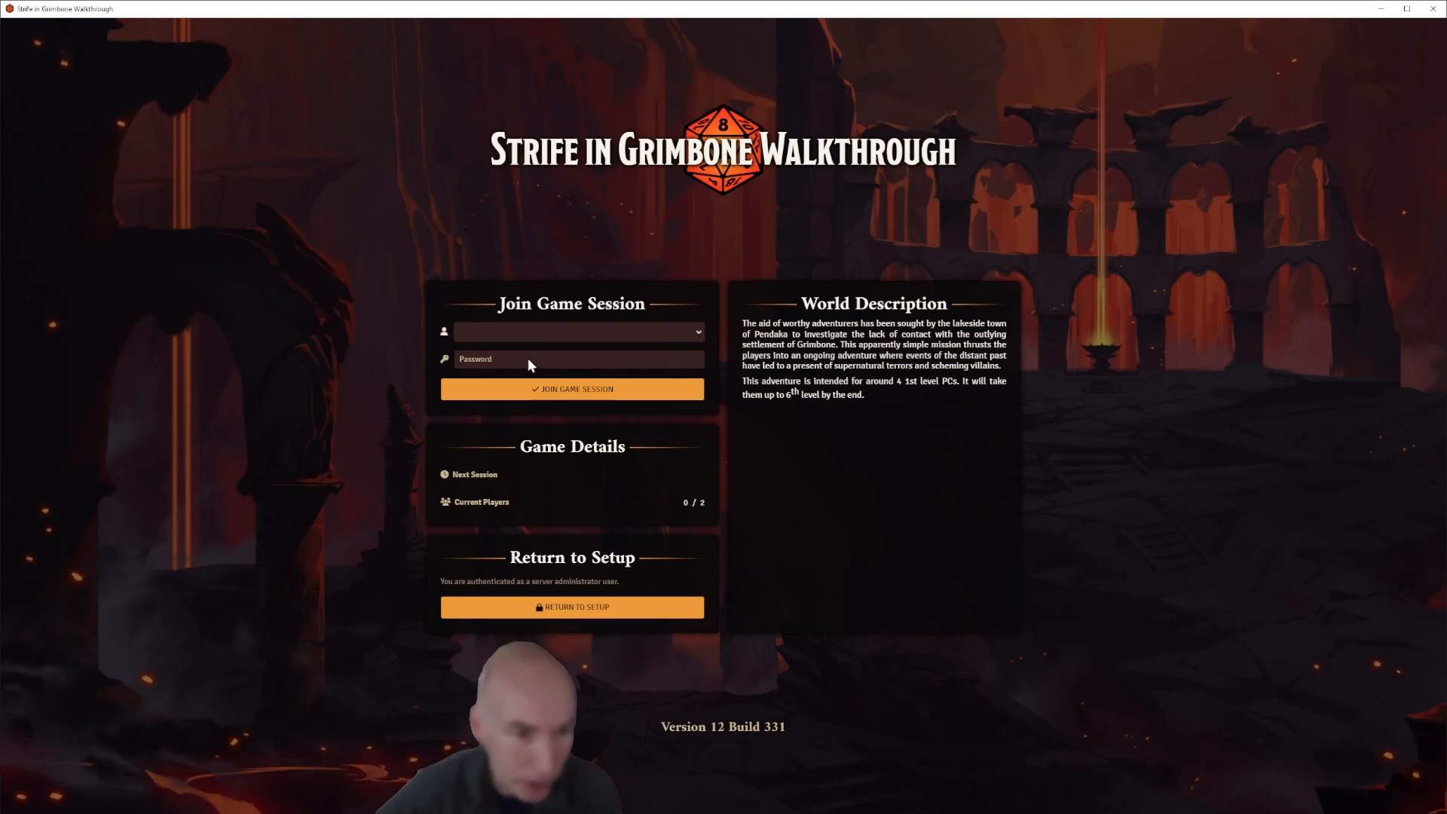
Join the Strife in Grimbone Walkthrough game session as the Gamemaster.
left_click(573, 390)
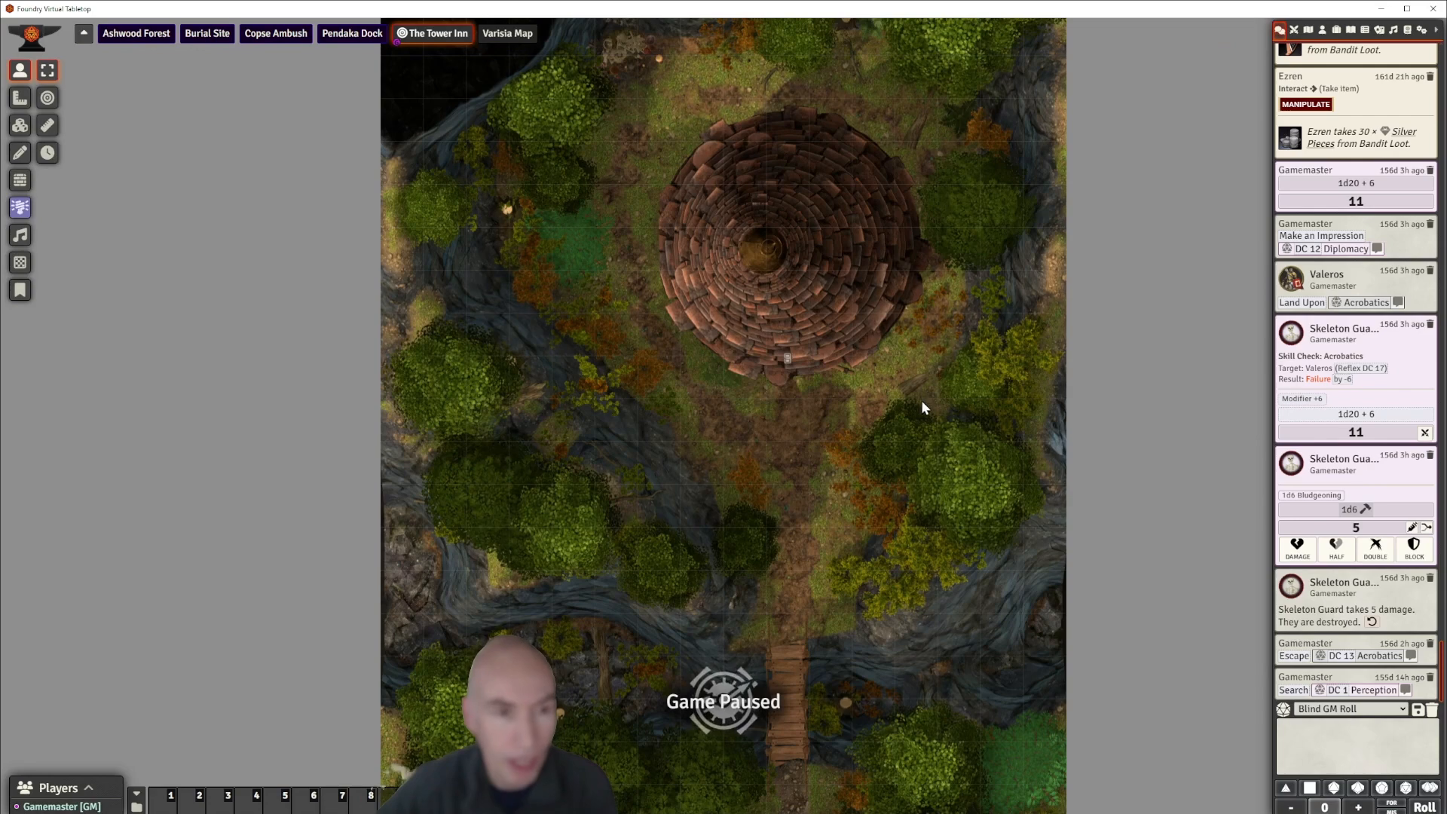
Examine the tower on The Tower Inn scene, including its tiled roof and the furnished room beneath it.
scroll(921, 398, "up", 5)
left_click_drag(1024, 413, 968, 547)
scroll(997, 523, "up", 4)
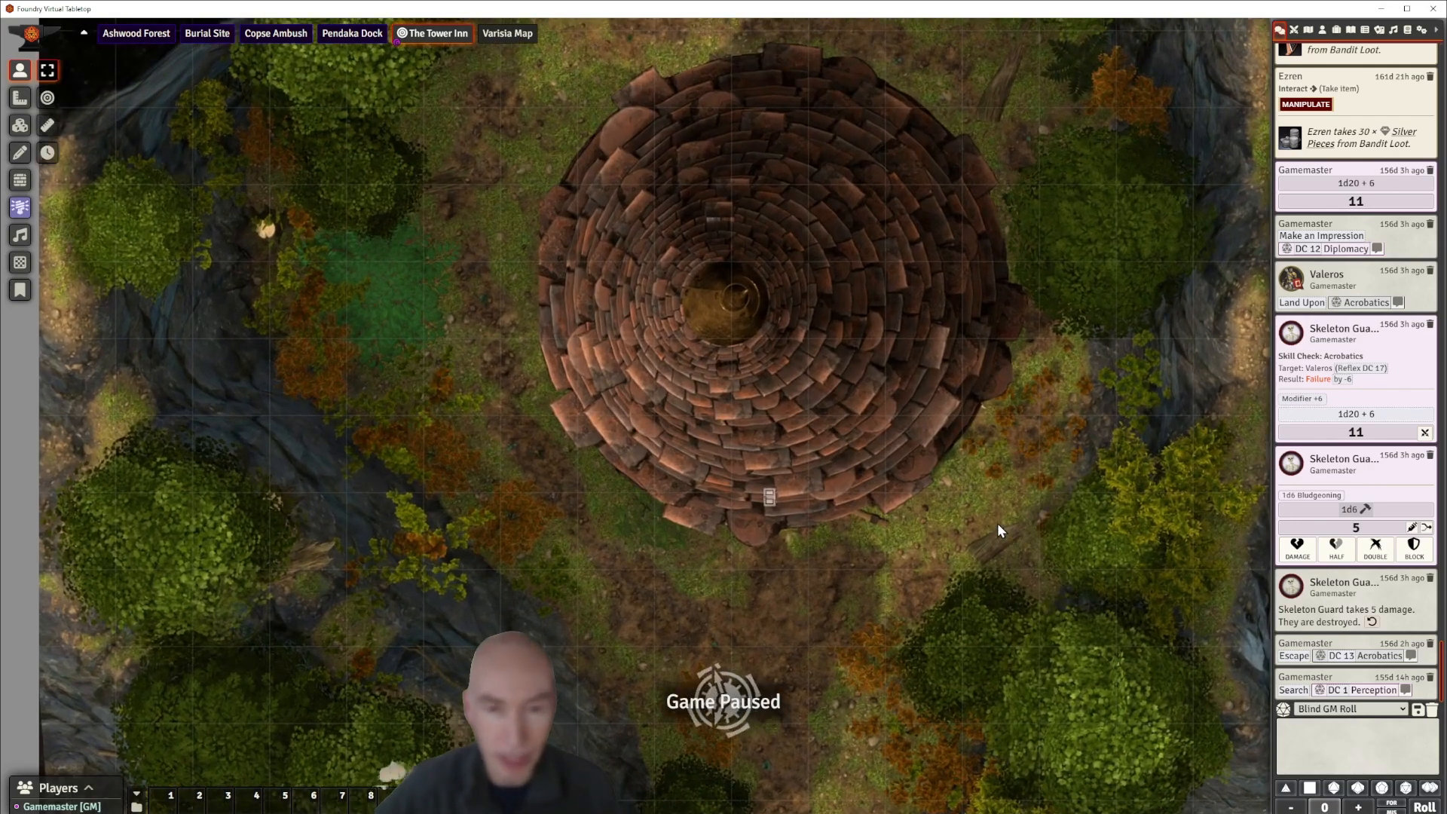
scroll(997, 523, "up", 1)
left_click_drag(1028, 513, 1033, 558)
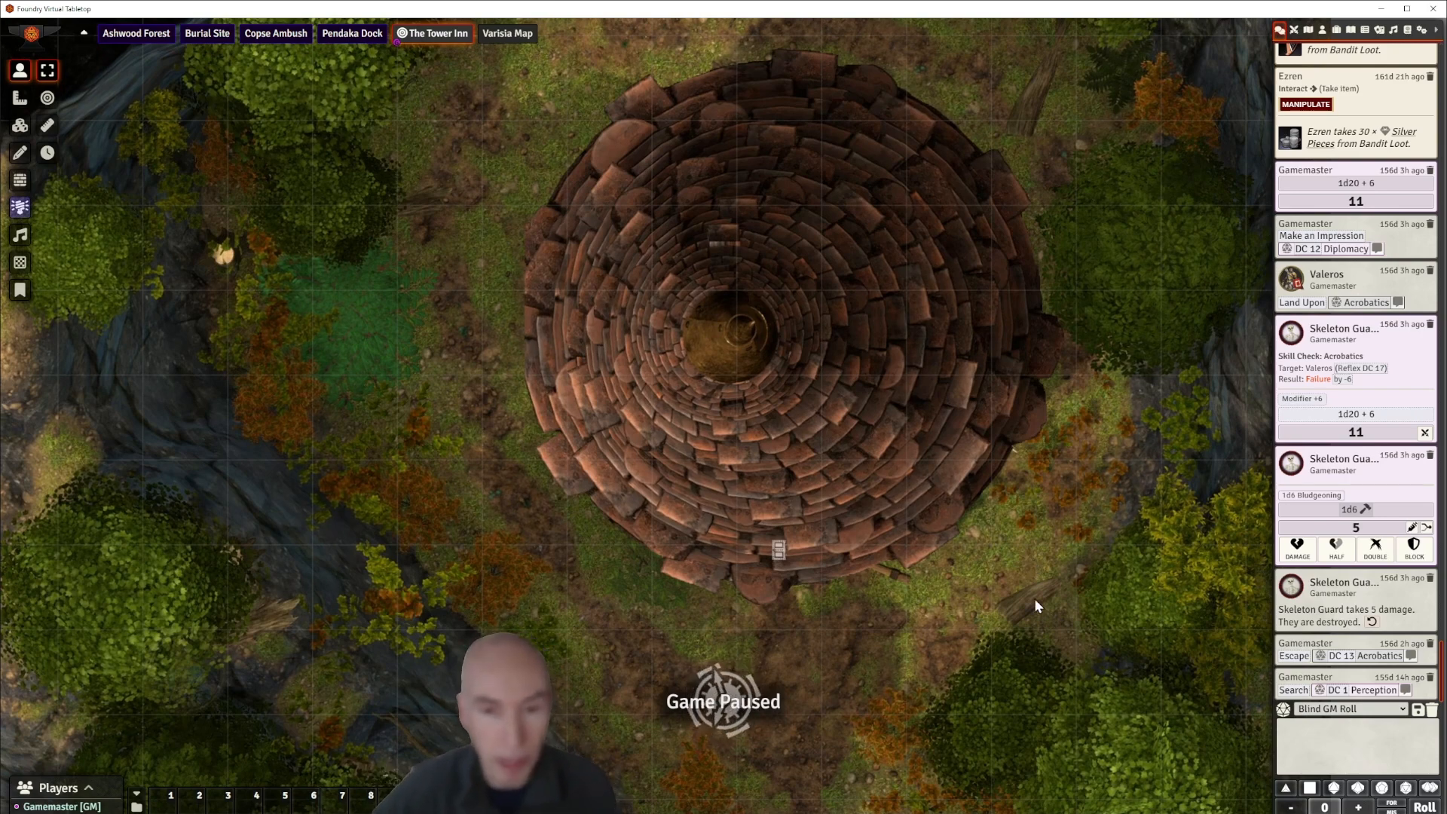
left_click_drag(1044, 640, 1002, 300)
left_click_drag(766, 559, 811, 618)
left_click_drag(784, 294, 776, 536)
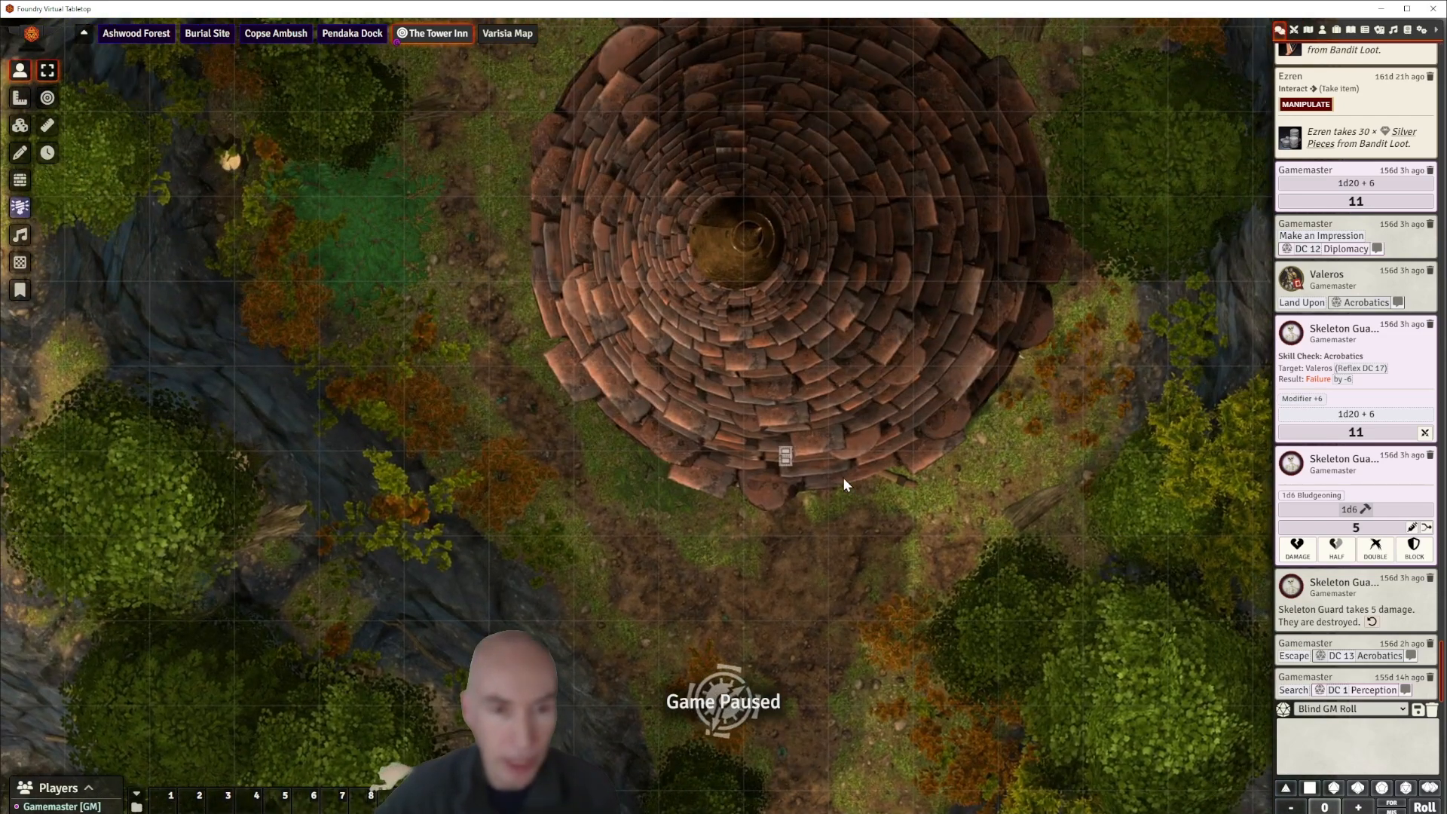
mouse_move(762, 235)
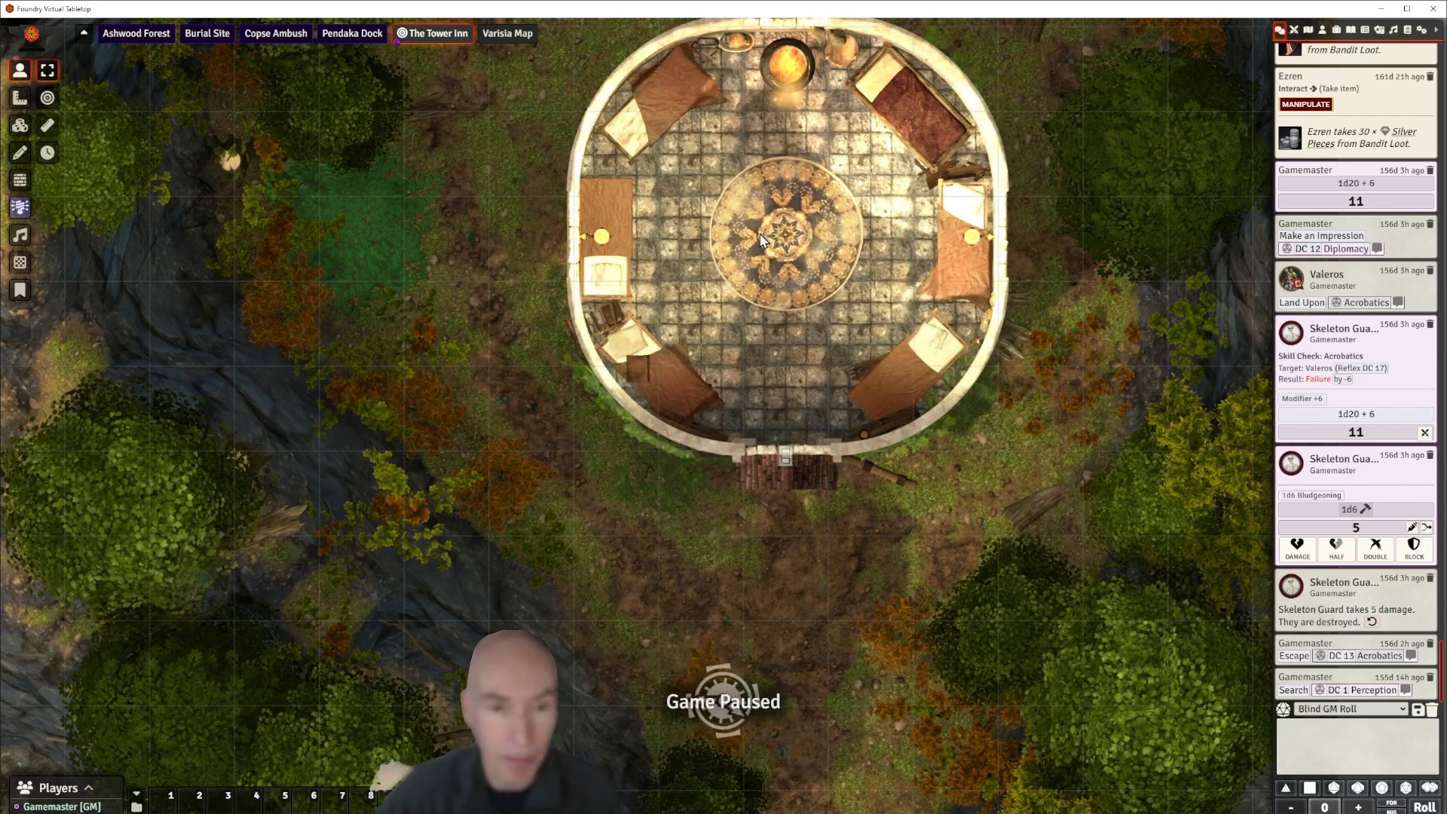
scroll(829, 339, "down", 3)
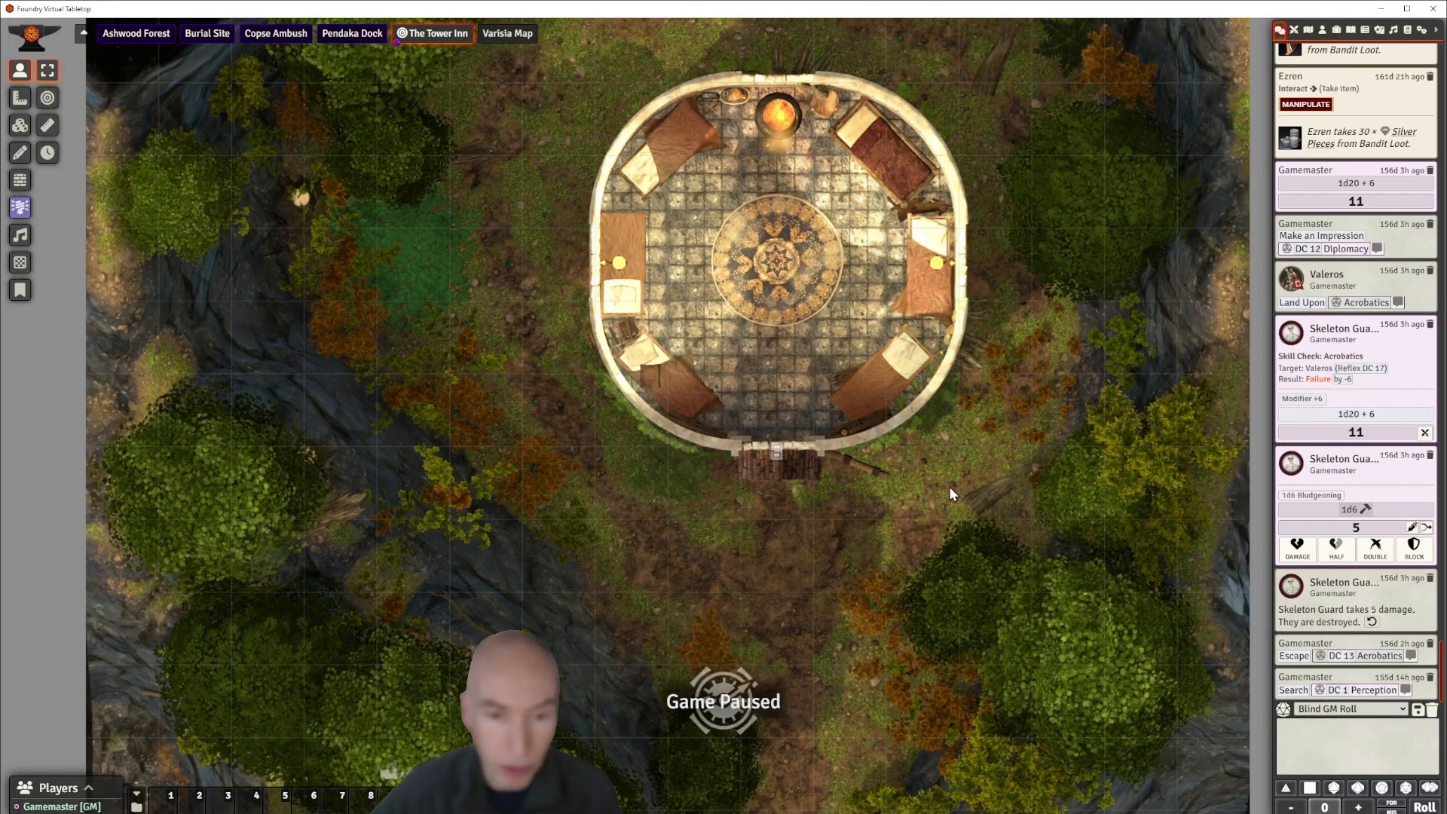
Survey the tower's surroundings, the path leading south and the wooden bridge, and return the view to the tower.
left_click_drag(946, 491, 972, 361)
scroll(970, 350, "up", 2)
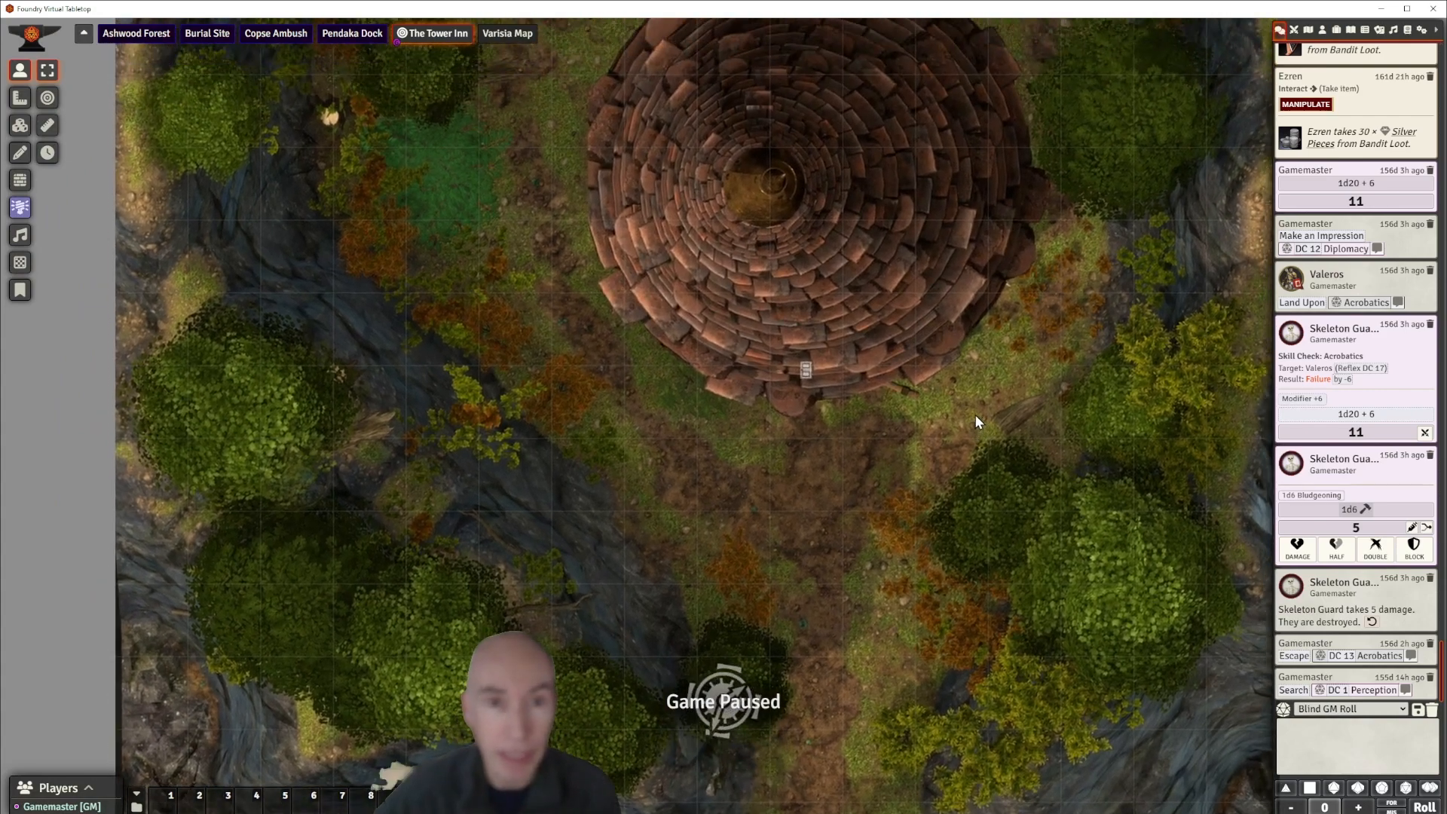
left_click_drag(882, 562, 859, 284)
left_click_drag(824, 646, 887, 332)
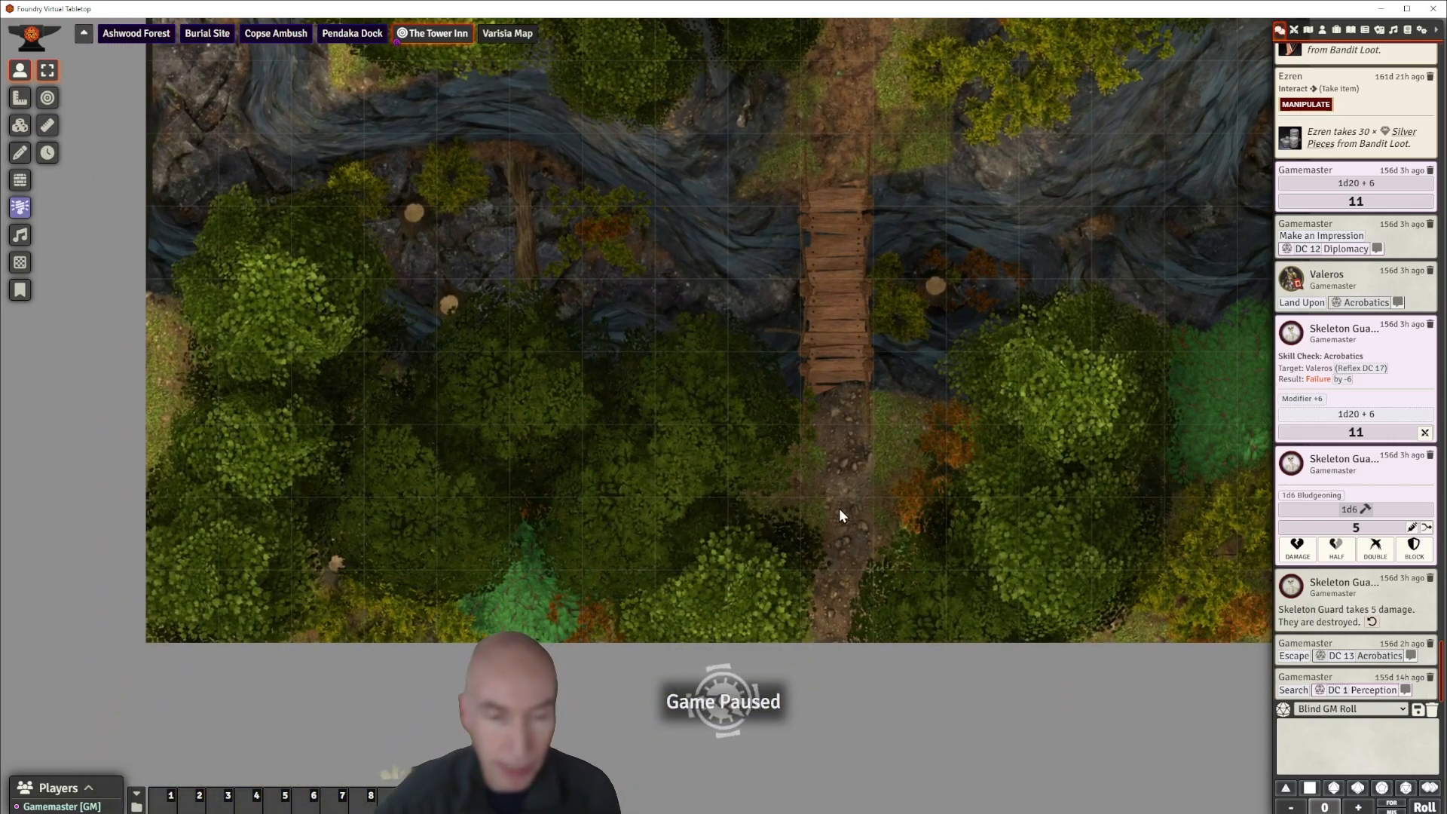
scroll(884, 222, "up", 2)
left_click_drag(883, 222, 868, 704)
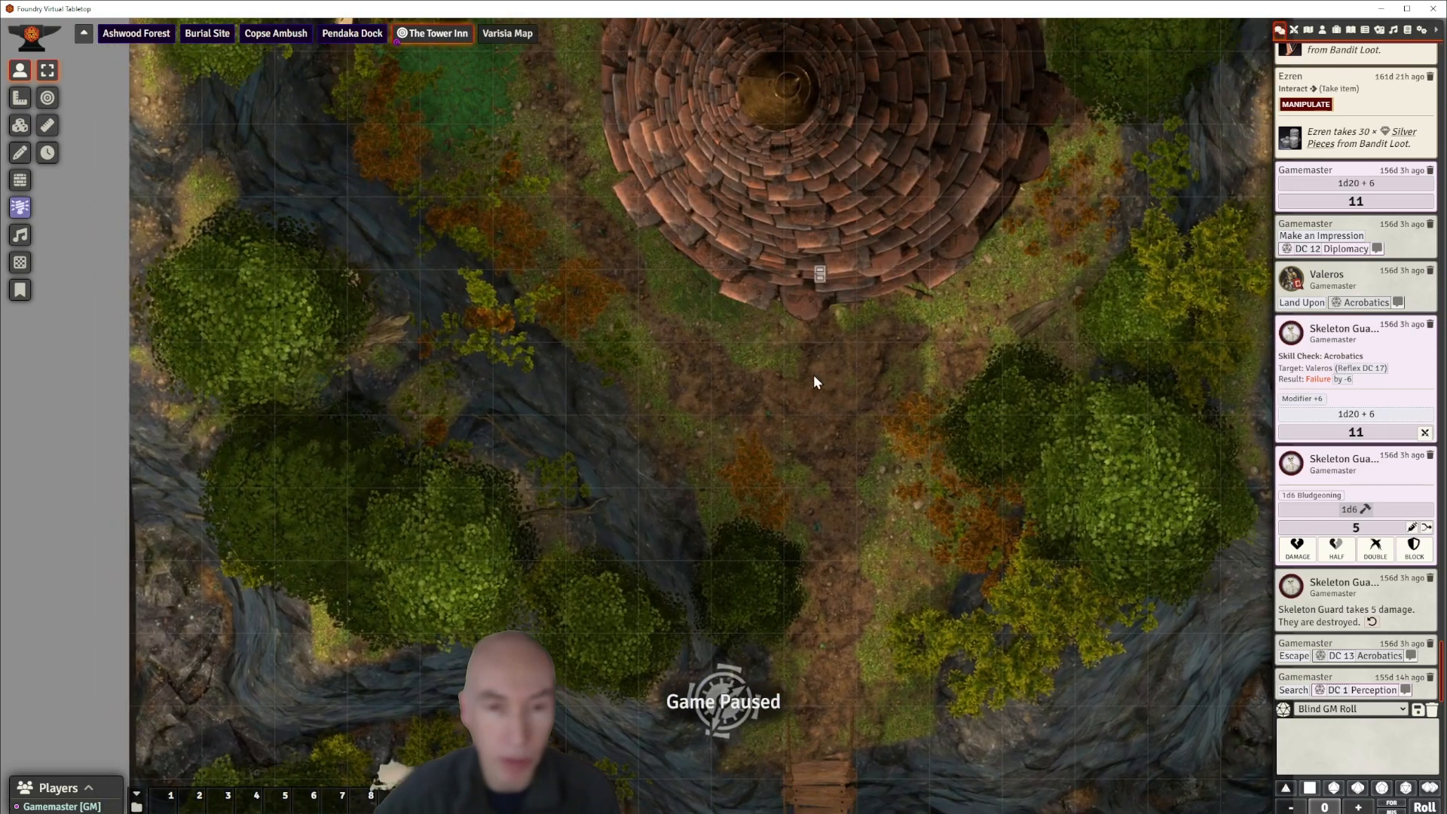
left_click_drag(1011, 293, 1020, 636)
left_click_drag(1042, 541, 1025, 509)
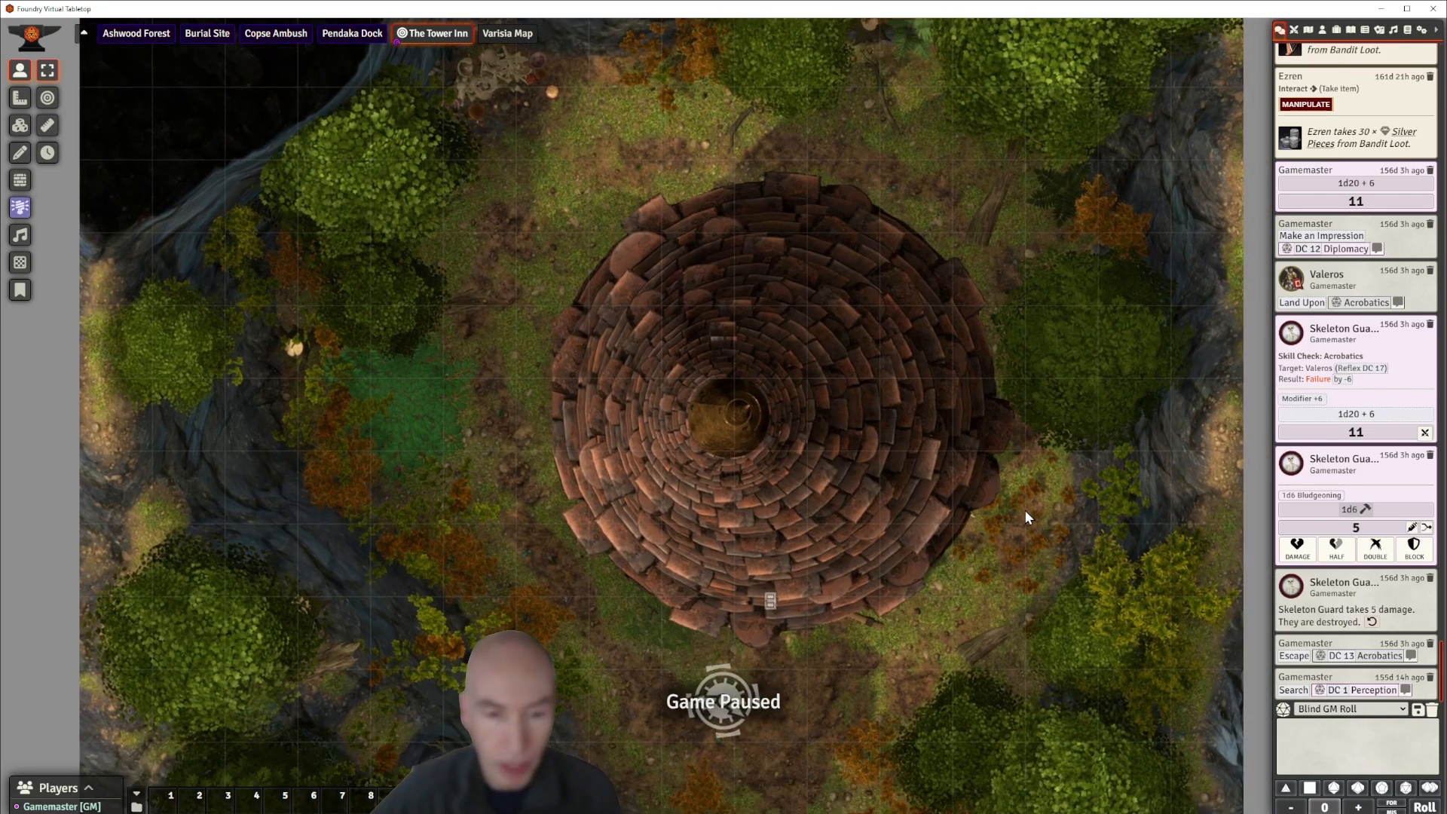
Open the journal entry "D. The Tower Inn" from Chapter 2. The Ashwood and move its window clear of the tower.
left_click(1352, 32)
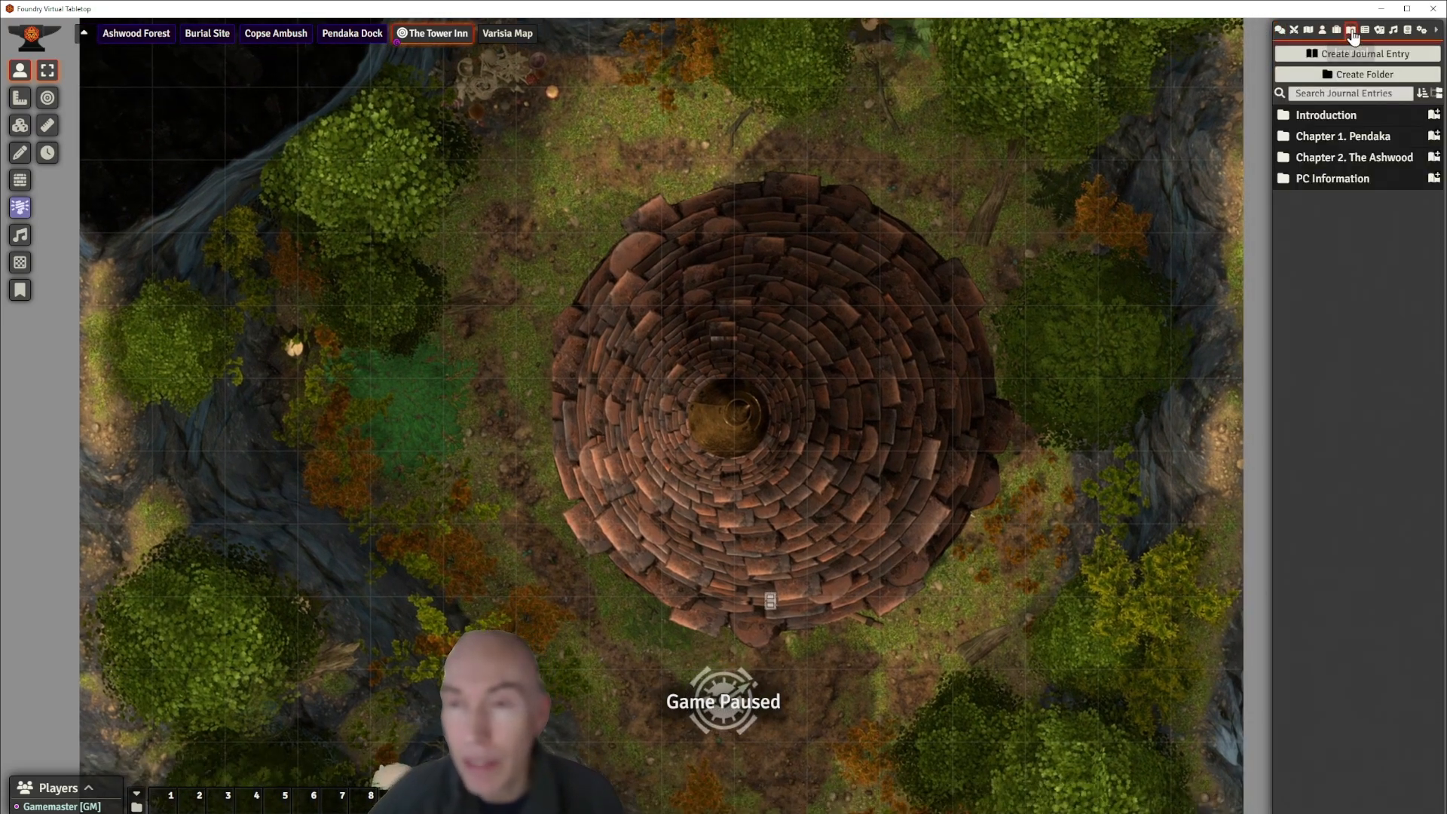
left_click(1352, 157)
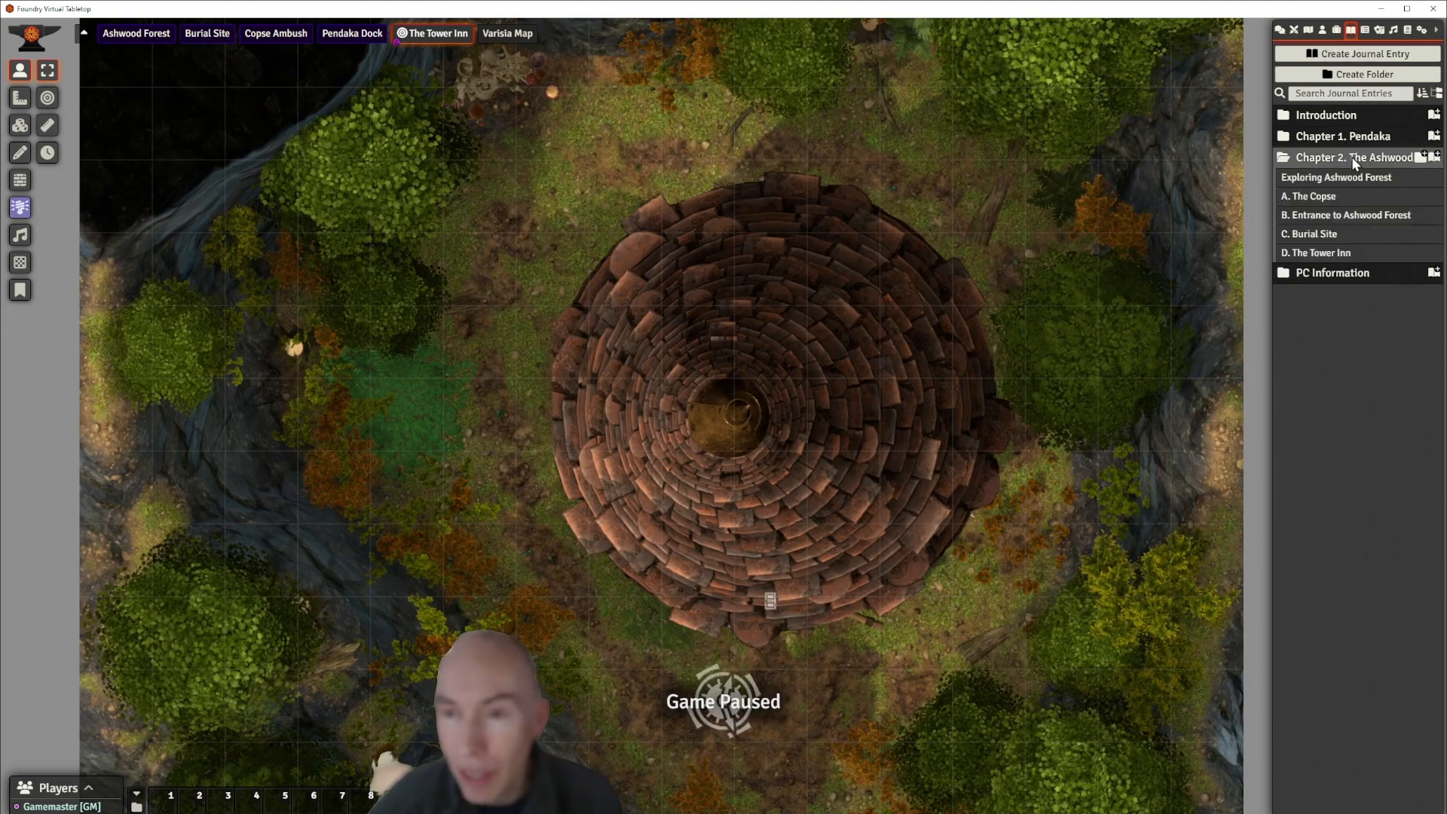
left_click(1320, 253)
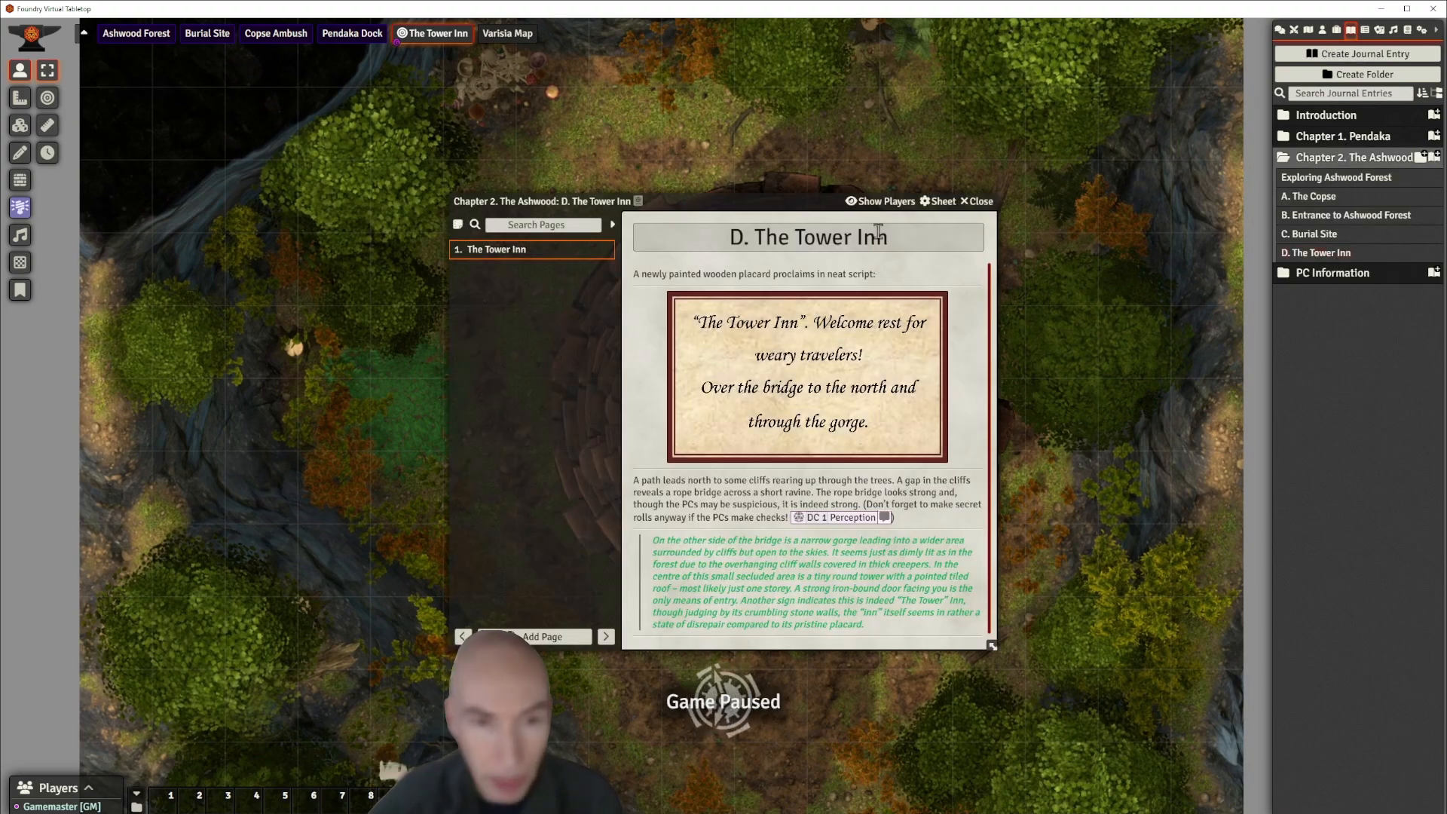
left_click_drag(784, 201, 628, 104)
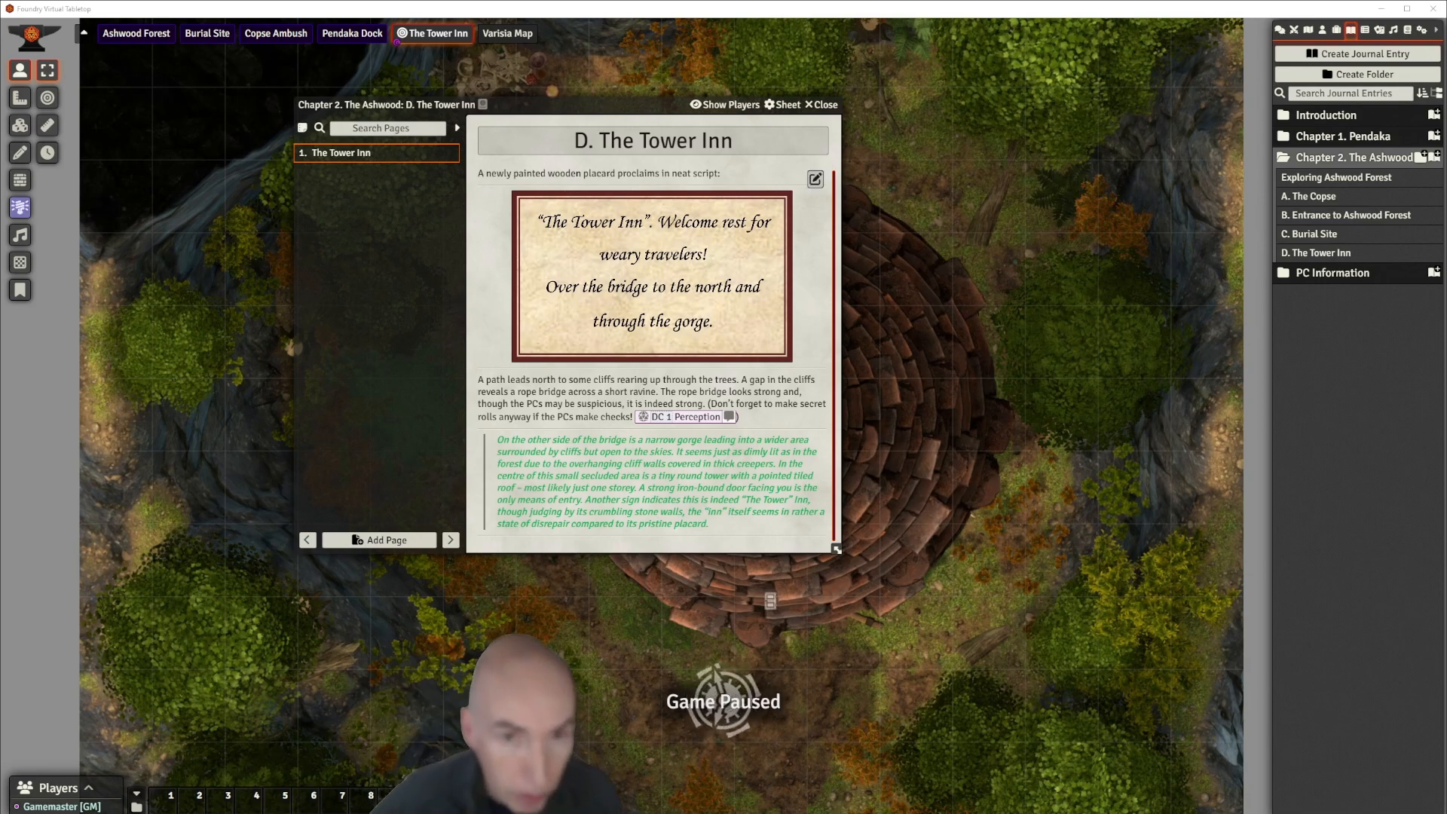
left_click_drag(674, 104, 444, 57)
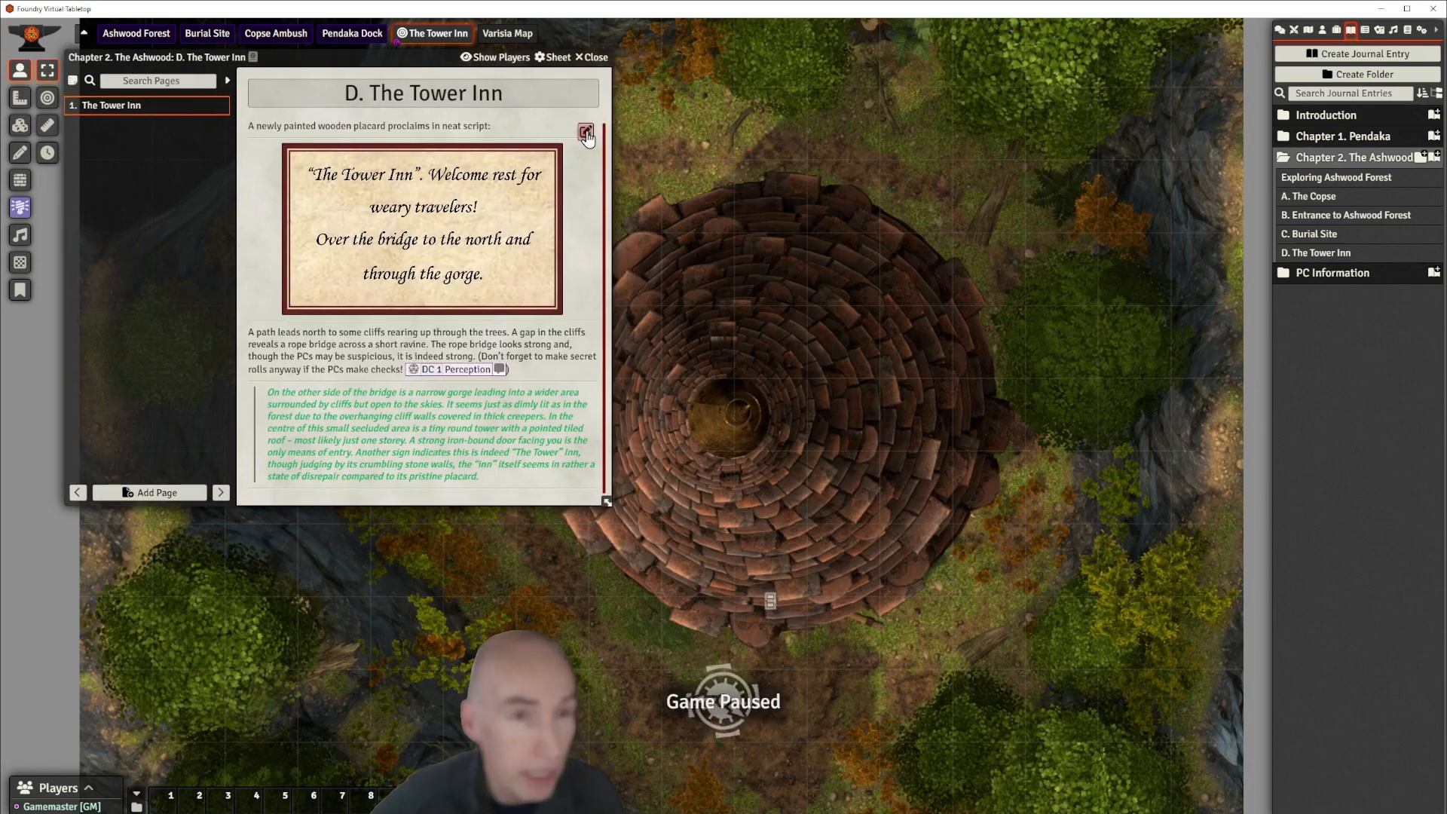
Edit The Tower Inn page beside the journal, adding paragraphs below the quoted description about searching the walls, the unlocked iron-bound door and the room.
left_click(586, 134)
left_click_drag(687, 232, 769, 61)
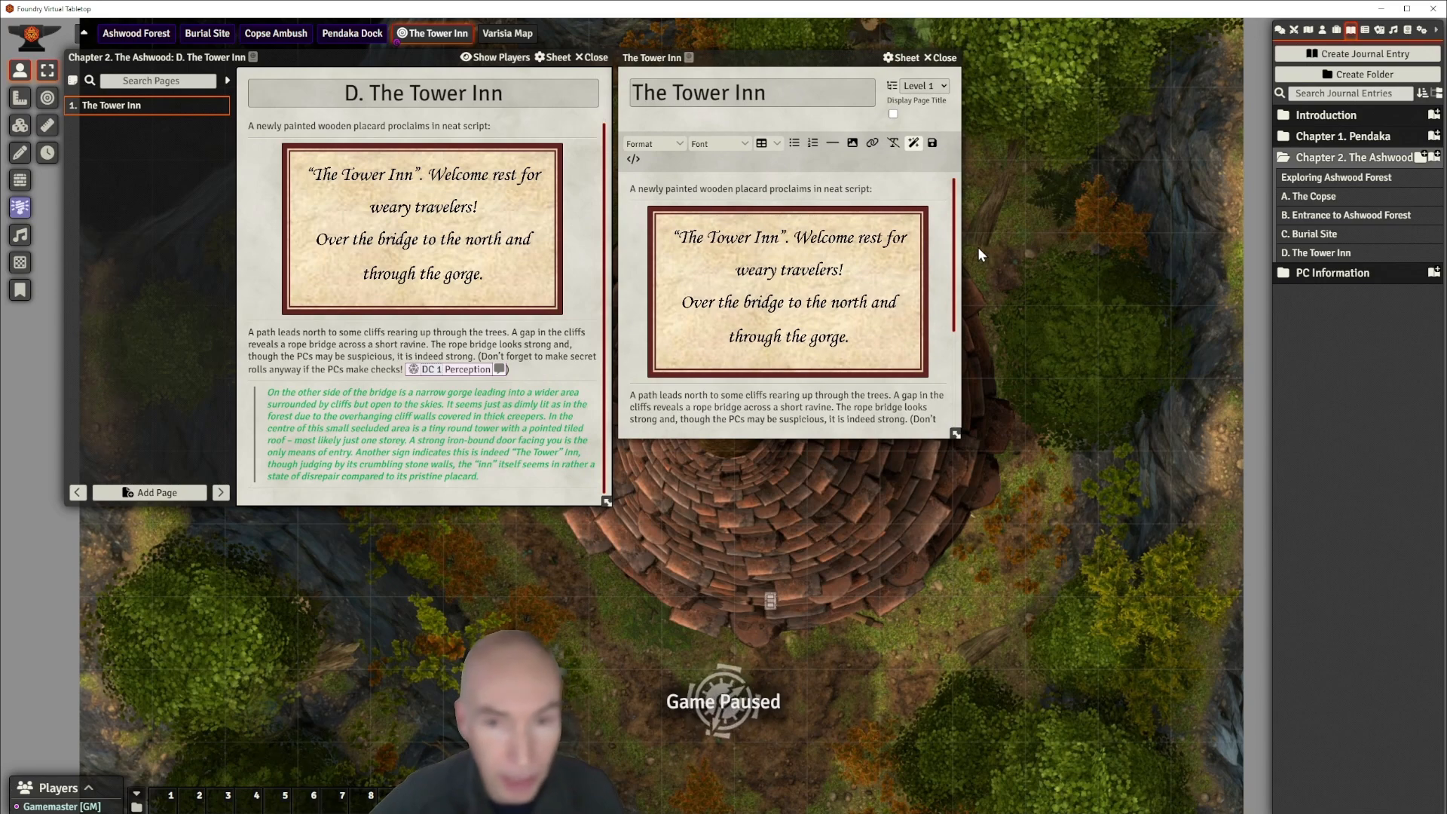
scroll(954, 226, "down", 3)
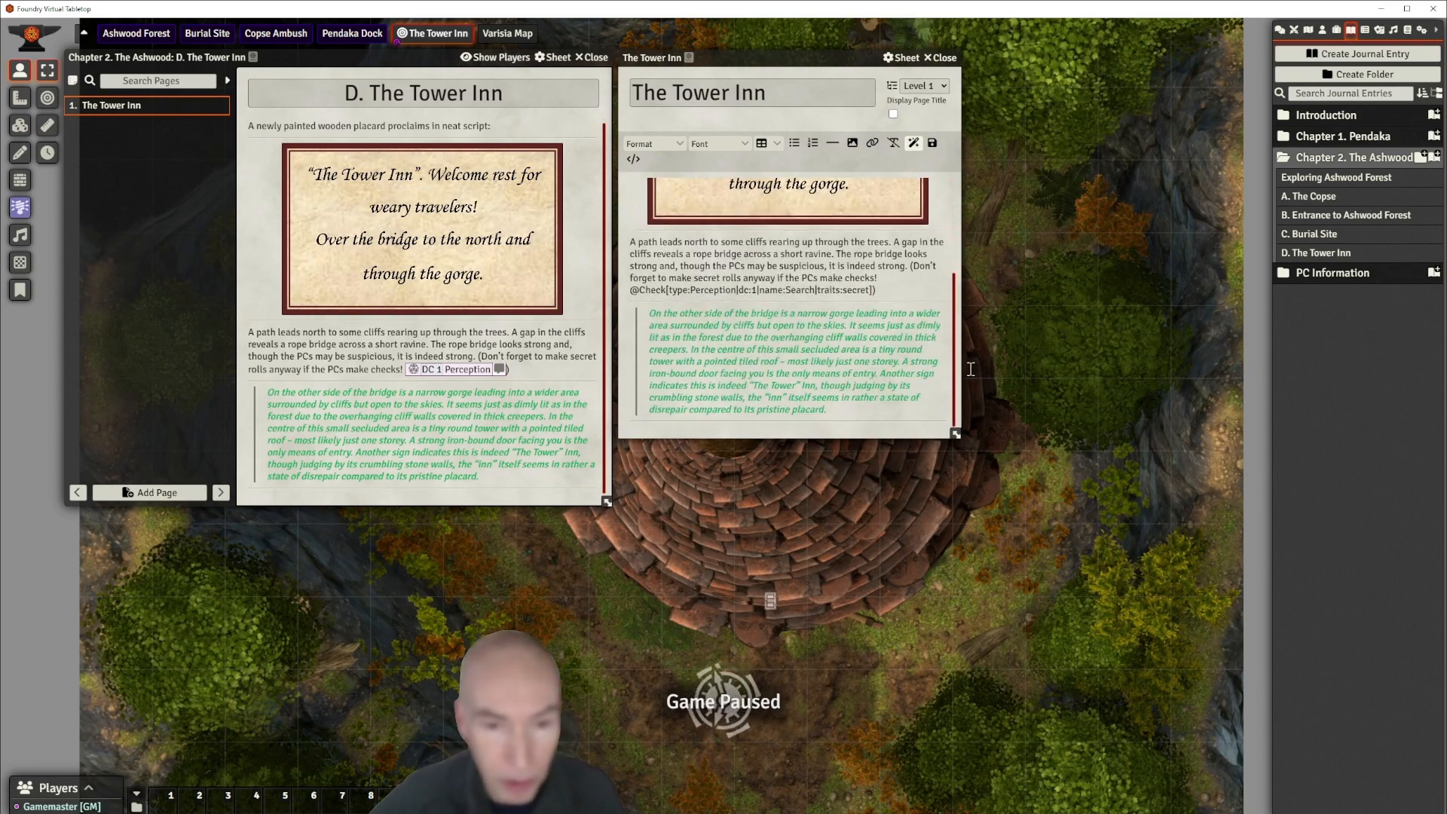
left_click(672, 424)
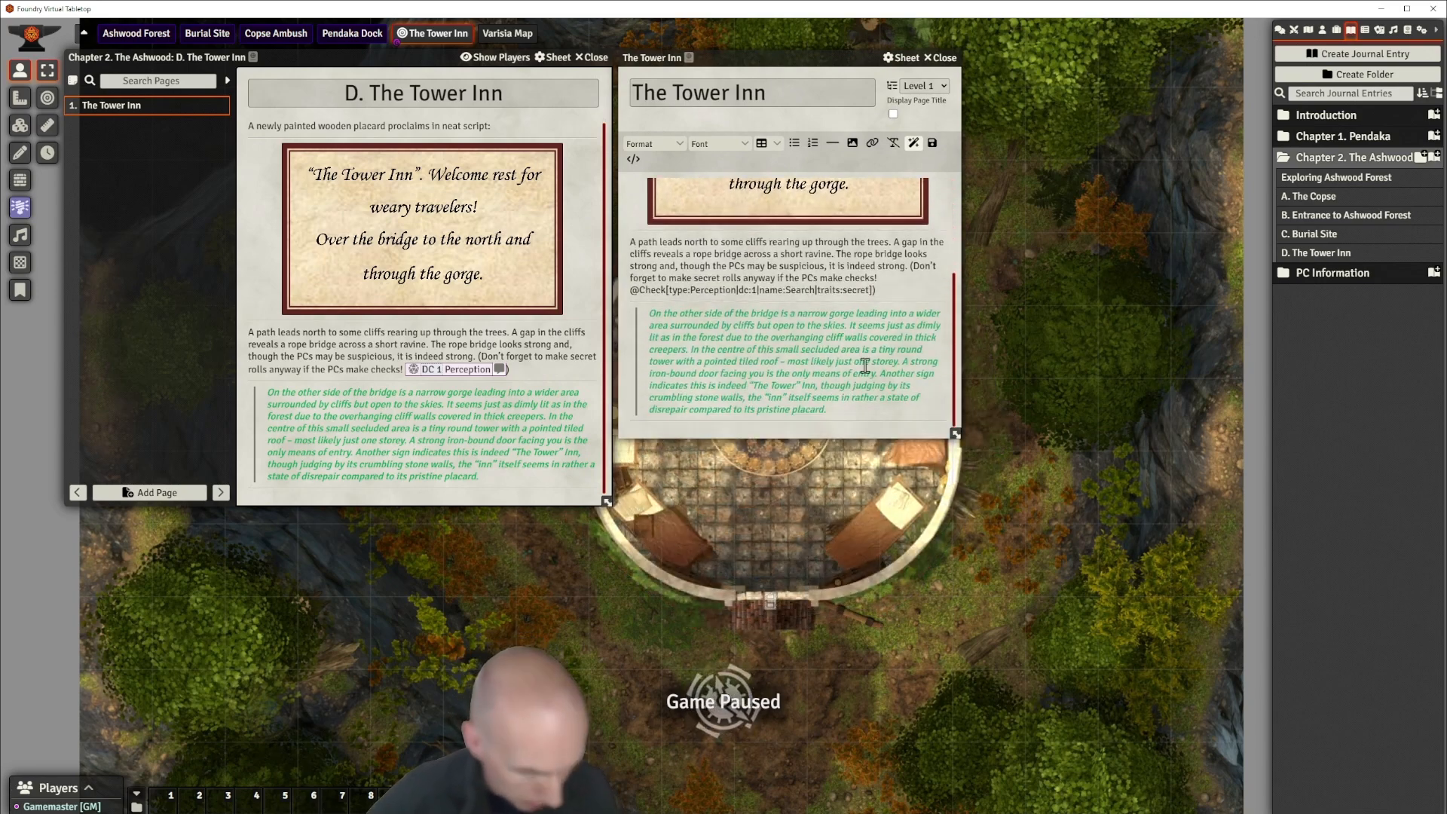
type("If the PCs search the walls, they see no windows, nor hear any signs of occupants. Behind the tower against the cliff wall is a pile of trash – bits of rotting vegetables, masonry, ash from spent fires, broken pots and the like. However a careful search among the trash (Perception DC 15) reveals a number of broken and scorched bones – all humanoid… Checking the iron-bound door reveals it to be unlocked. It swings open easily. Despite the welcoming signpost, the single room of the tower is in a somewhat ruined condition, lit only by the glow of a small fire under a bubbling pot on the far side of the curving tower wall. Yet there is a warm carpet in the centre of the floor and the surrounding bare stone tiles, though rough and worn, are neatly swept clean. A number of small but comfortable-looking beds line the walls. On the inside latch of the door hangs another sign in the same script. There is indeed a small empty jar sitting on a shelf on the wall just next to the door. Inside the bubbling pot is cooking a vegetable broth. It appears to be nearly ready to eat.")
scroll(816, 307, "up", 2)
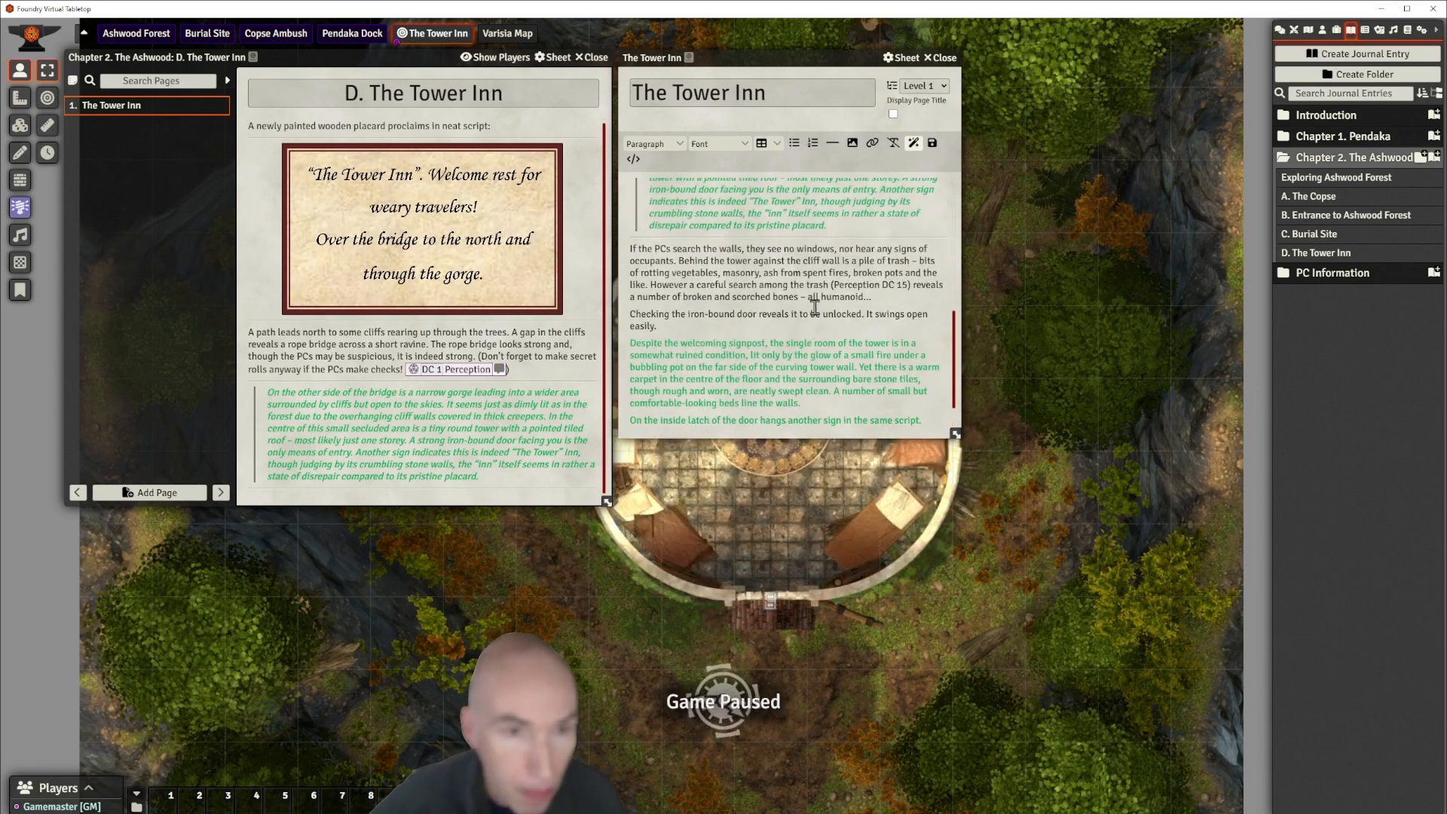
scroll(816, 307, "up", 2)
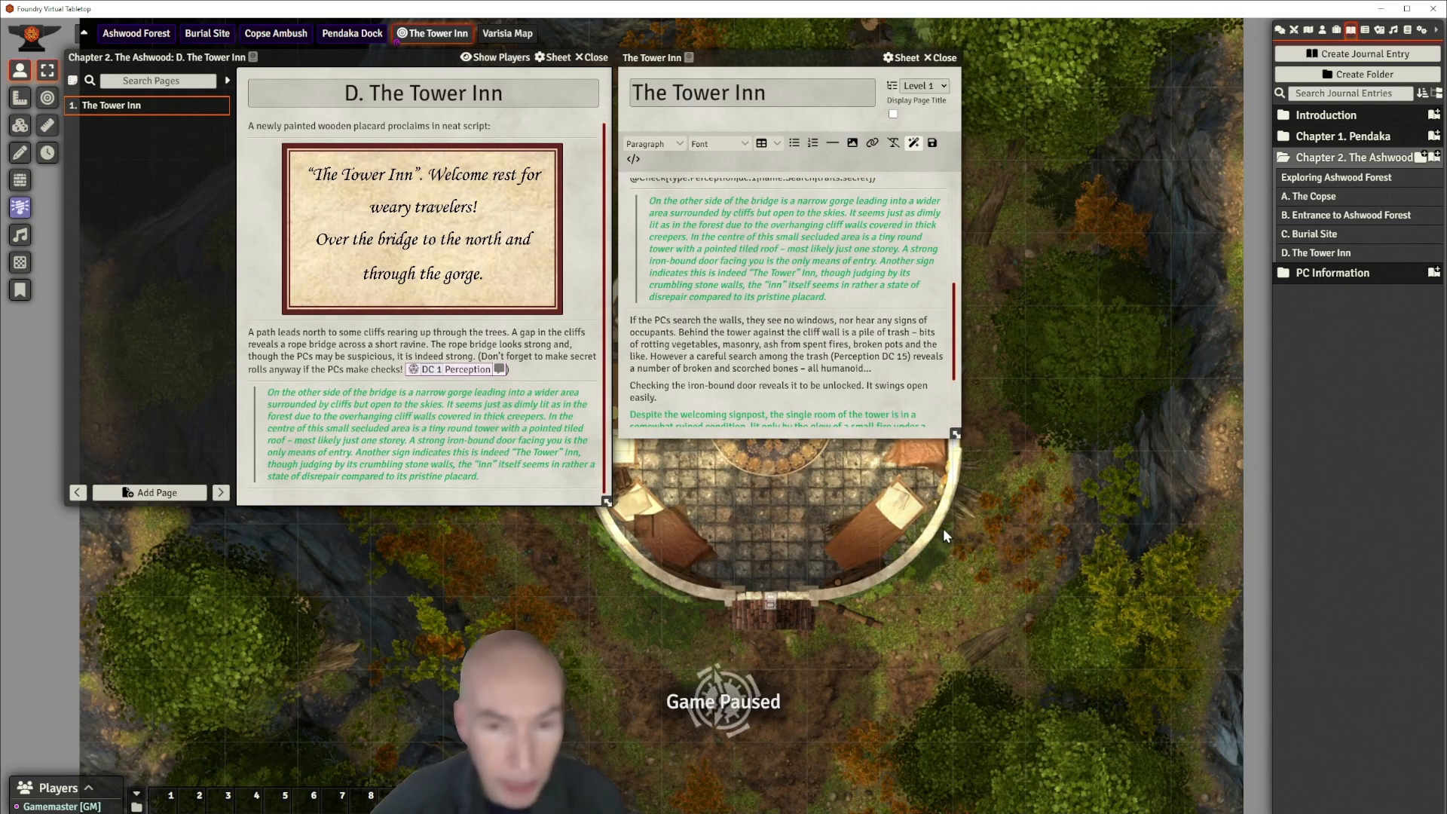
left_click_drag(1011, 517, 1296, 541)
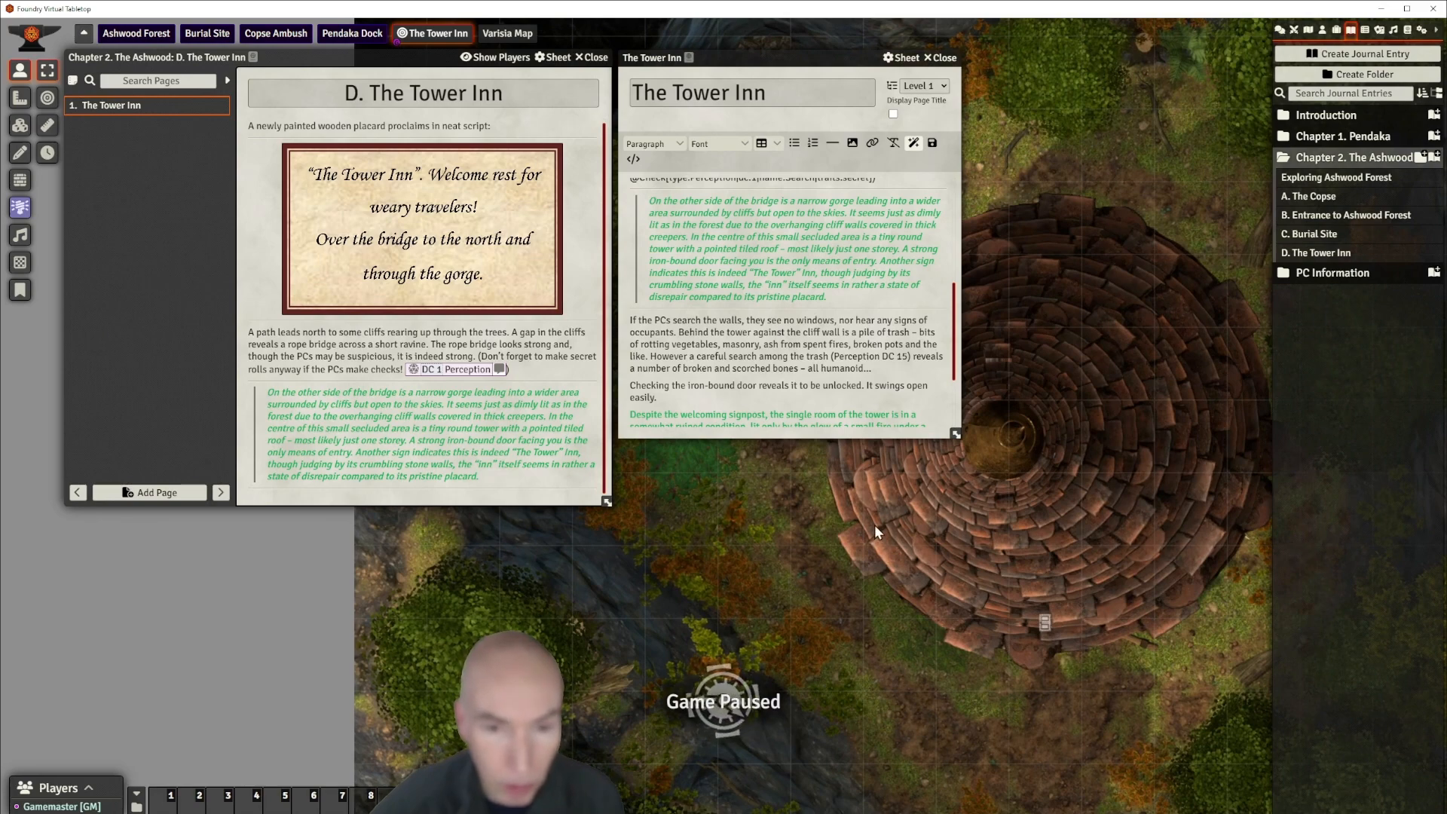
left_click_drag(1085, 140, 1436, 355)
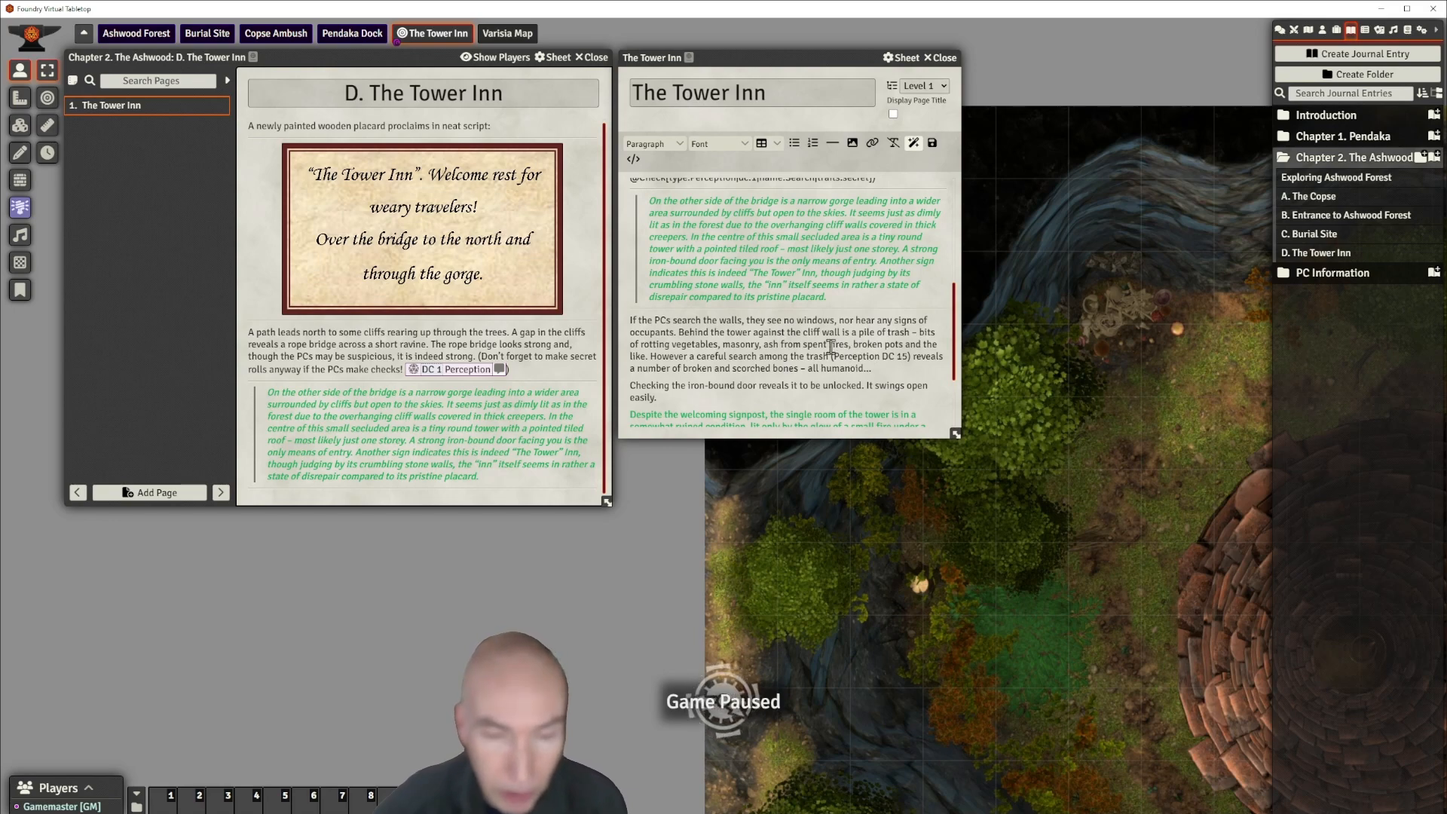
scroll(872, 349, "up", 5)
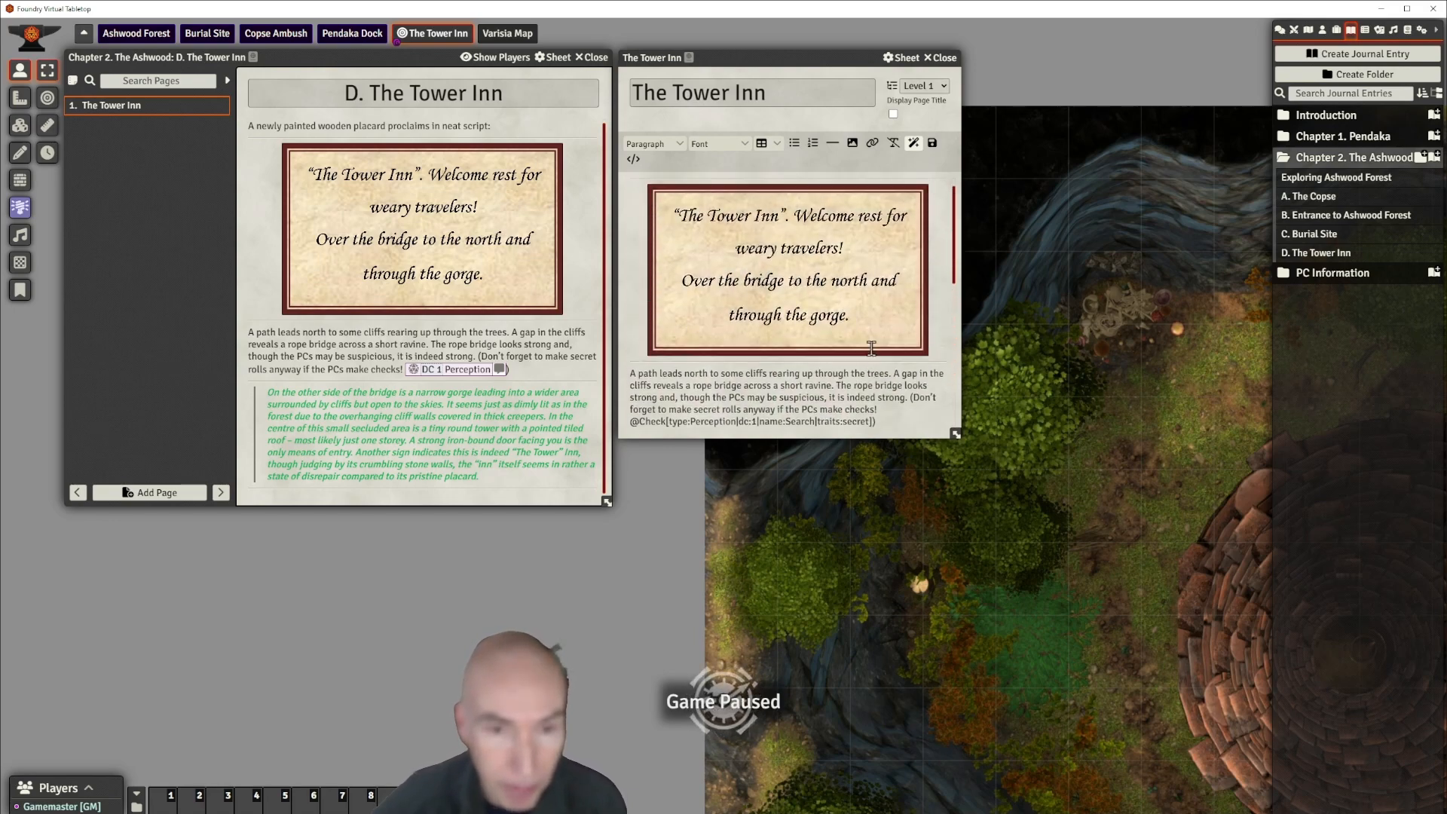
scroll(872, 348, "down", 4)
scroll(874, 352, "up", 4)
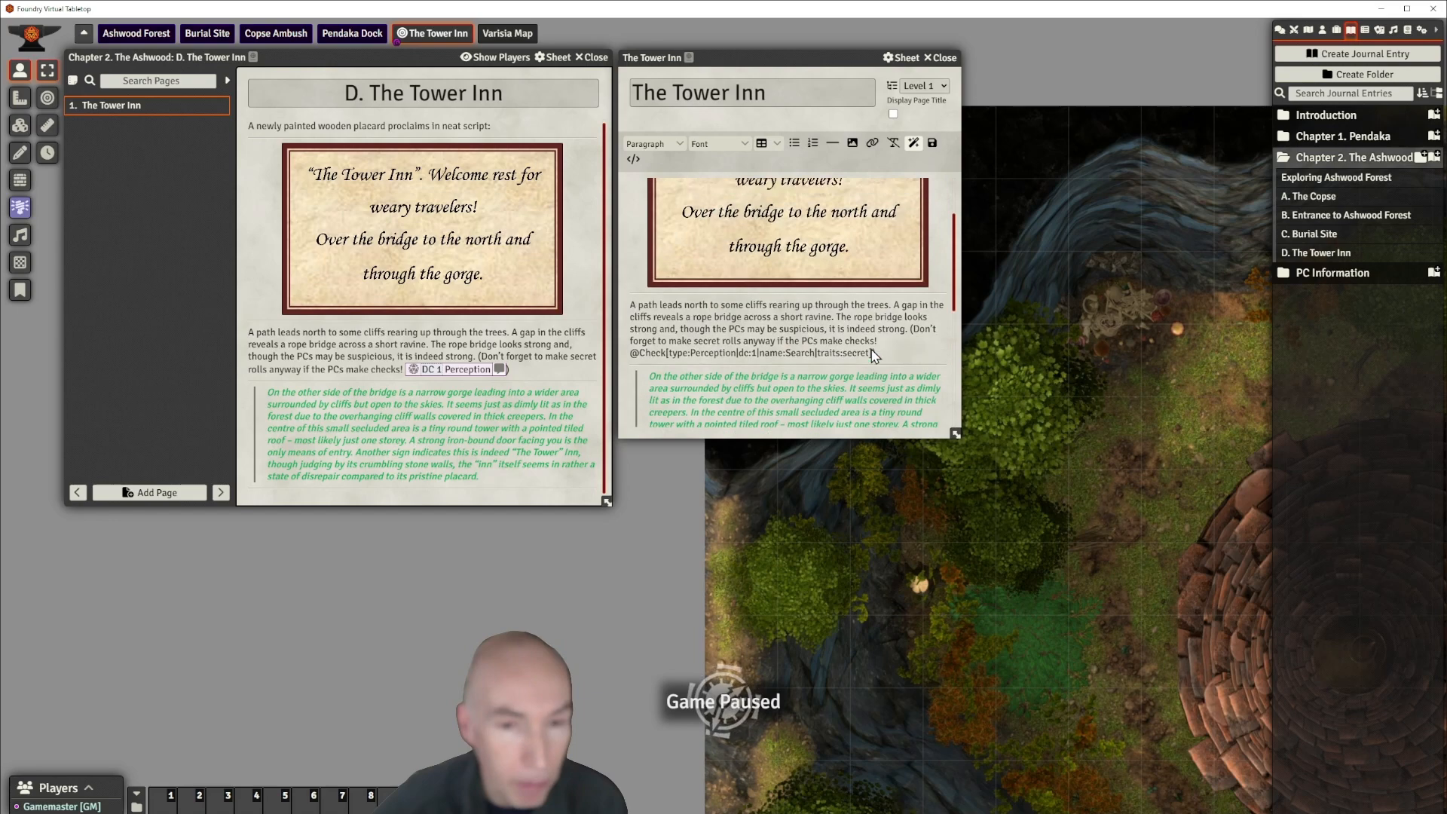
scroll(874, 322, "down", 3)
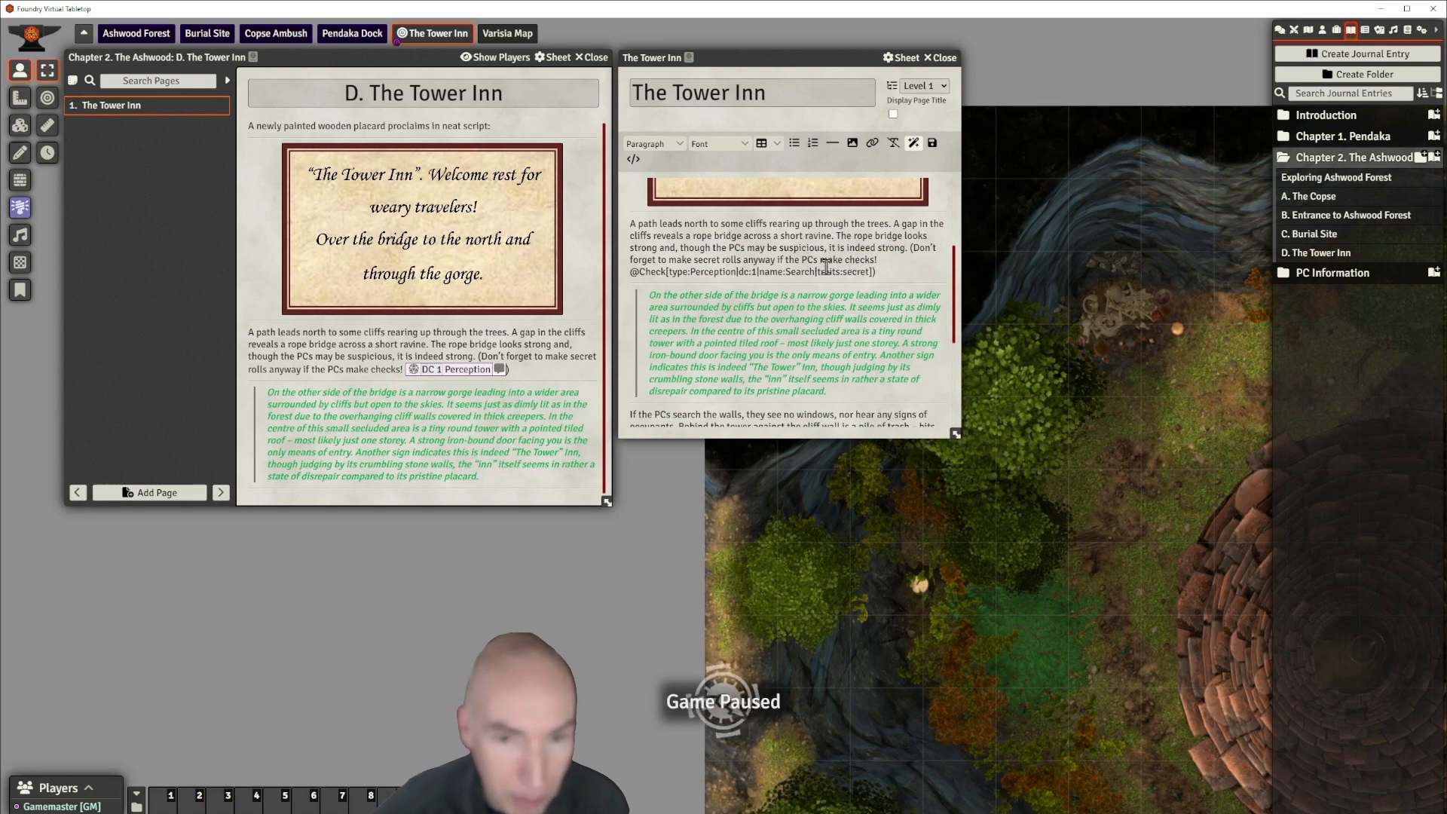
left_click_drag(631, 272, 879, 272)
key("ctrl+c")
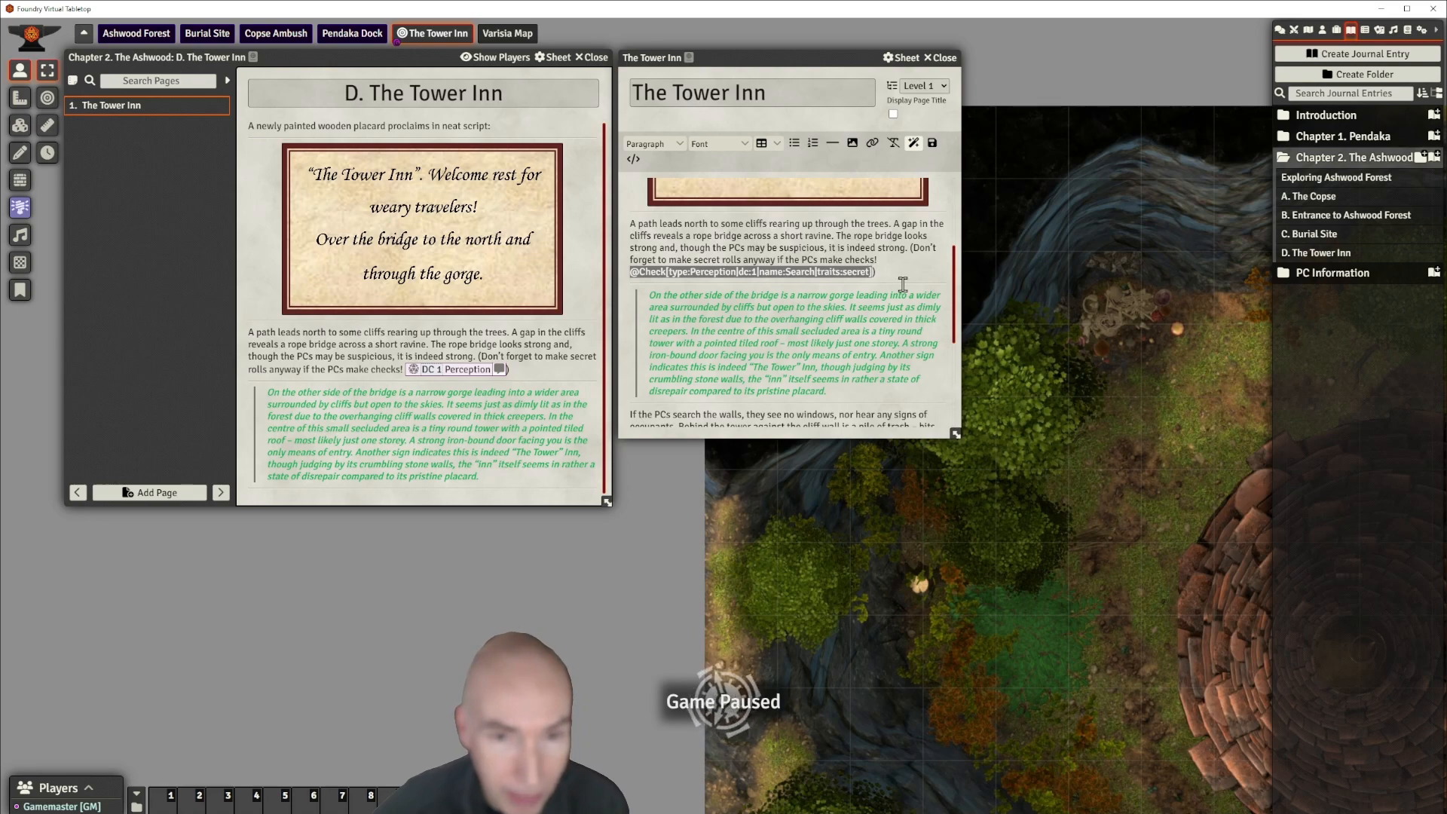
scroll(911, 325, "down", 3)
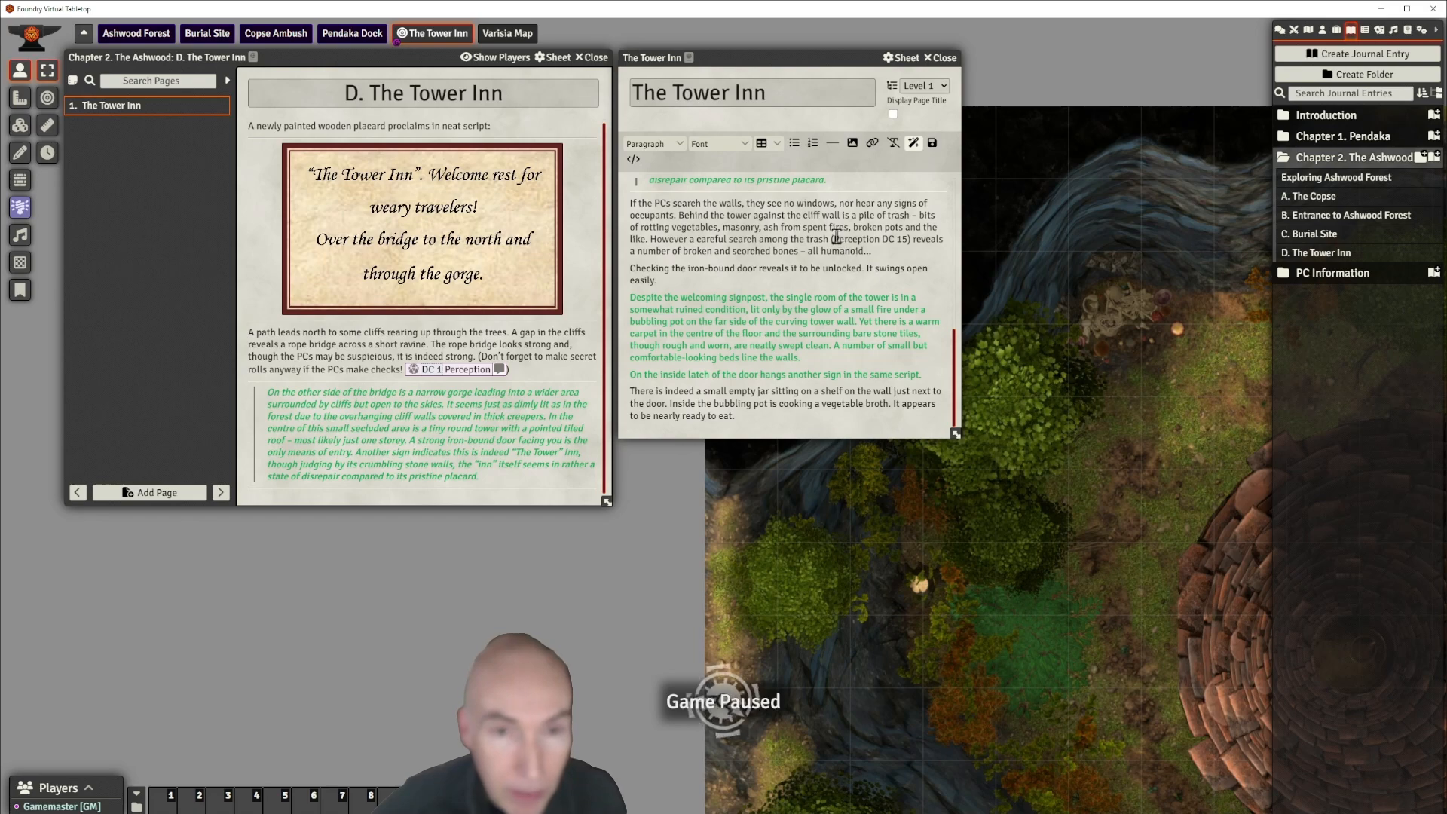
left_click_drag(833, 239, 902, 241)
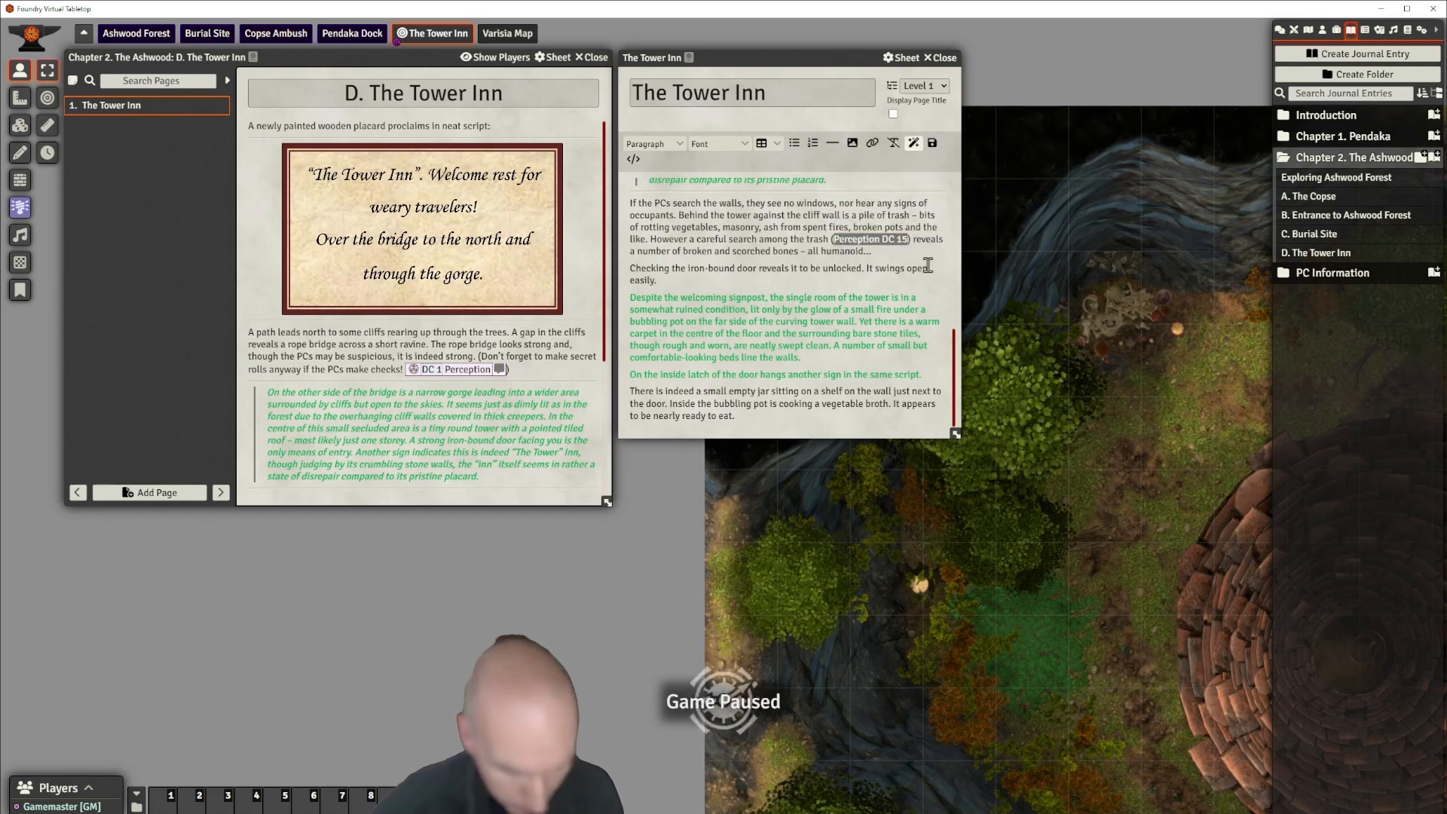
key("ctrl+v")
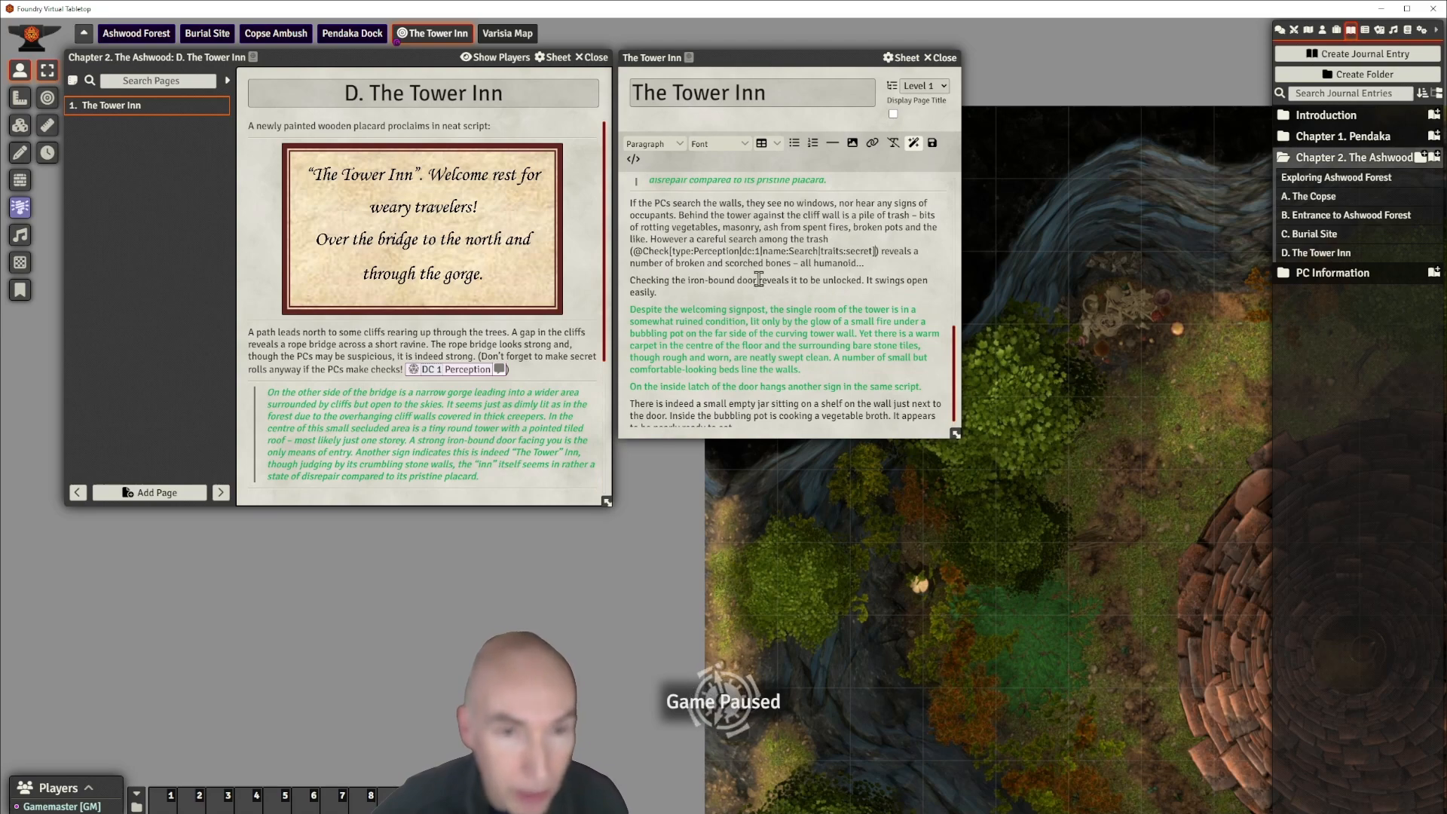
Change the trash-pile check's type to lowercase "perception" and its DC to 15, and save the page.
scroll(746, 271, "up", 1)
scroll(729, 261, "down", 1)
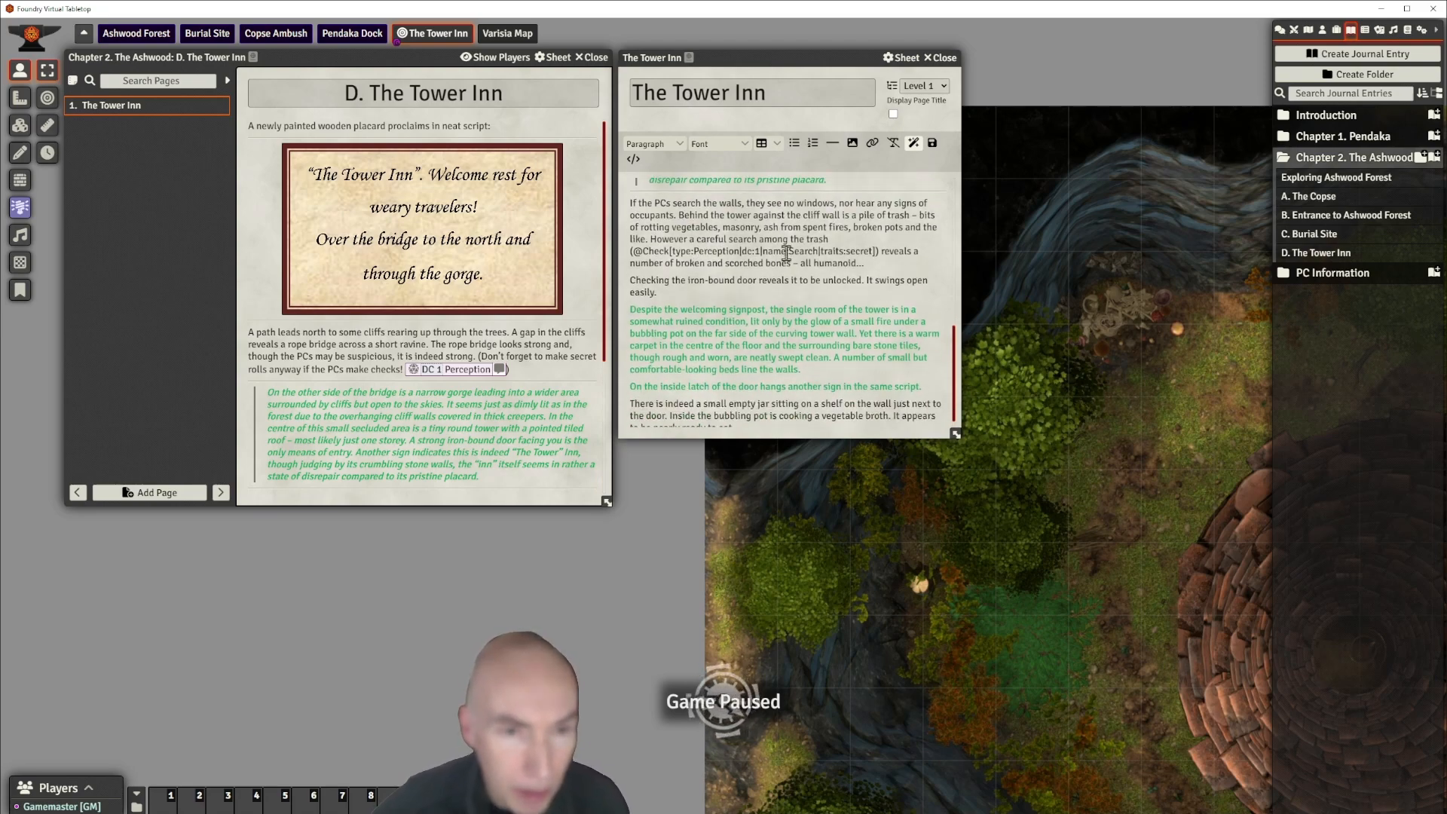
key("BackSpace")
type("p")
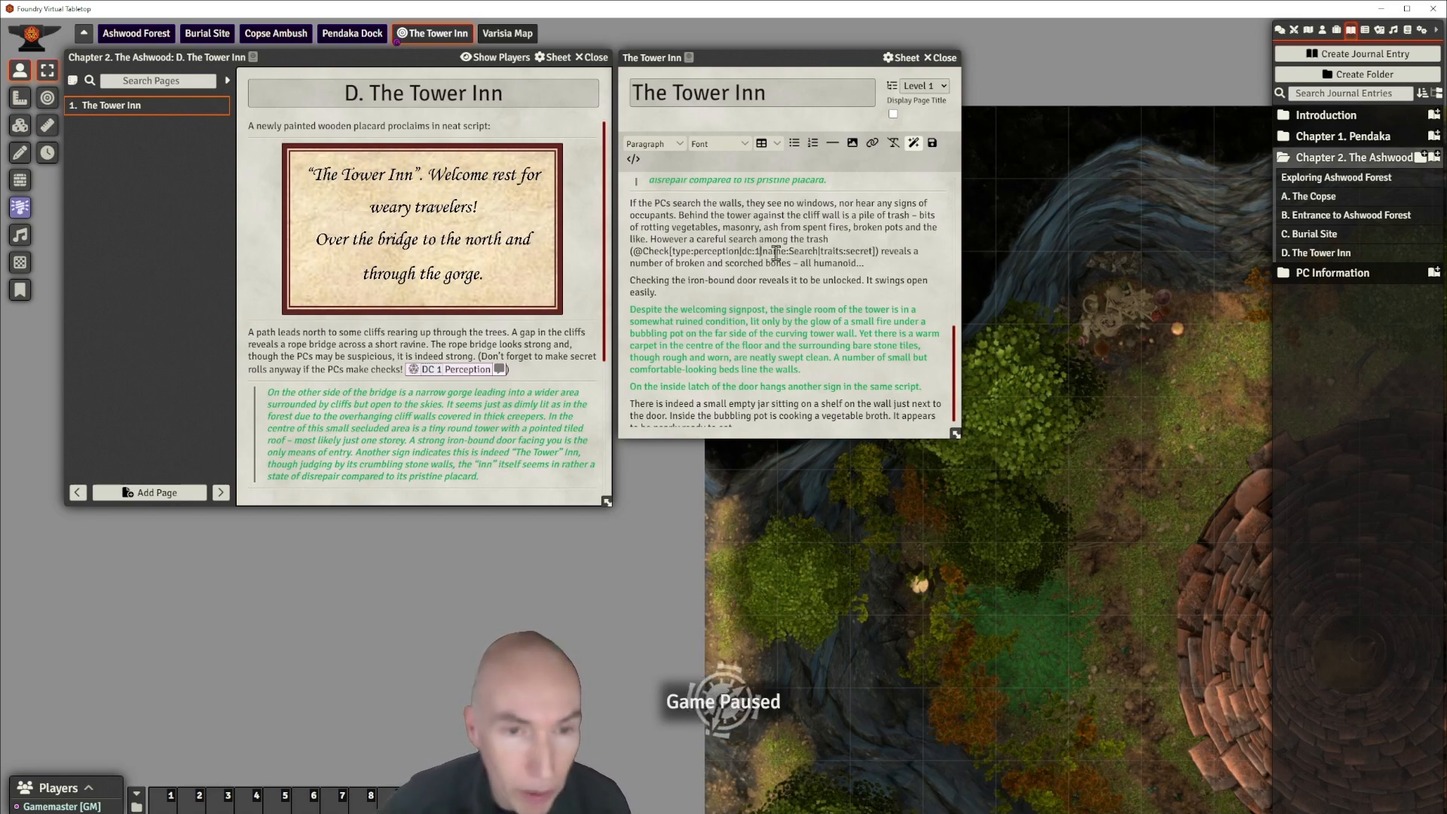
type("5")
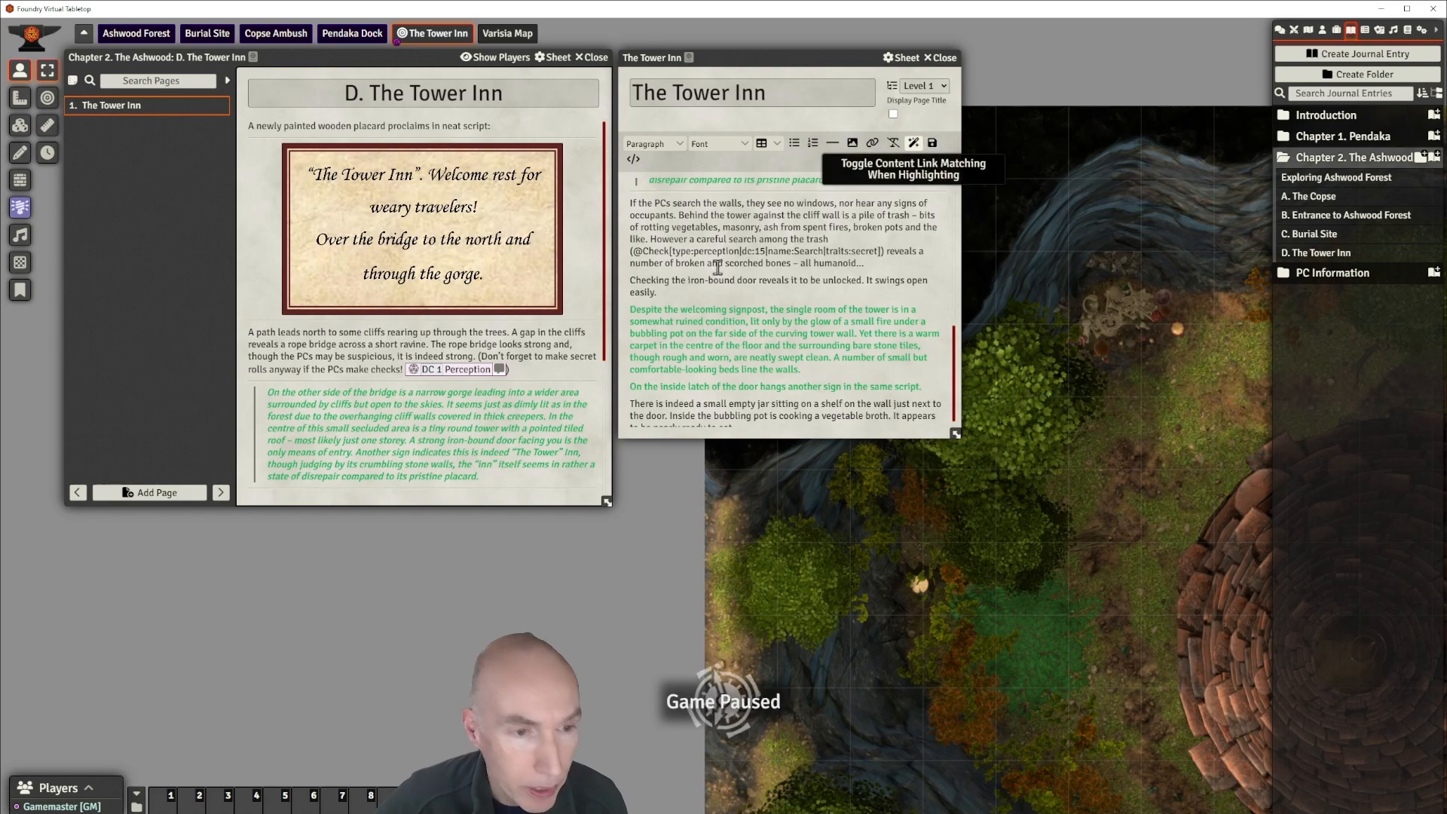
Post the journal's DC 15 Perception check to chat and try to roll it from the chat message.
scroll(467, 371, "down", 3)
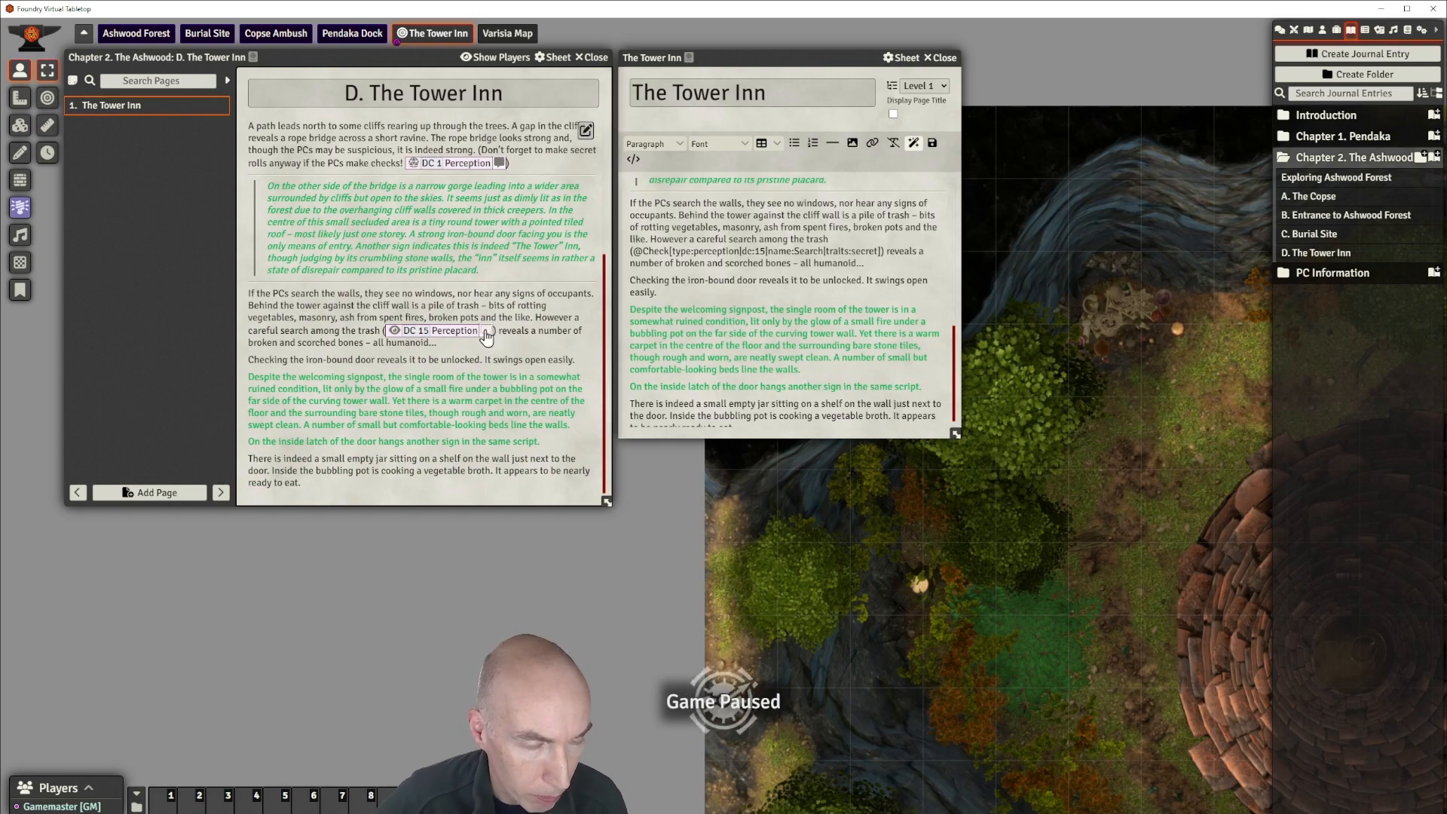
left_click(1280, 31)
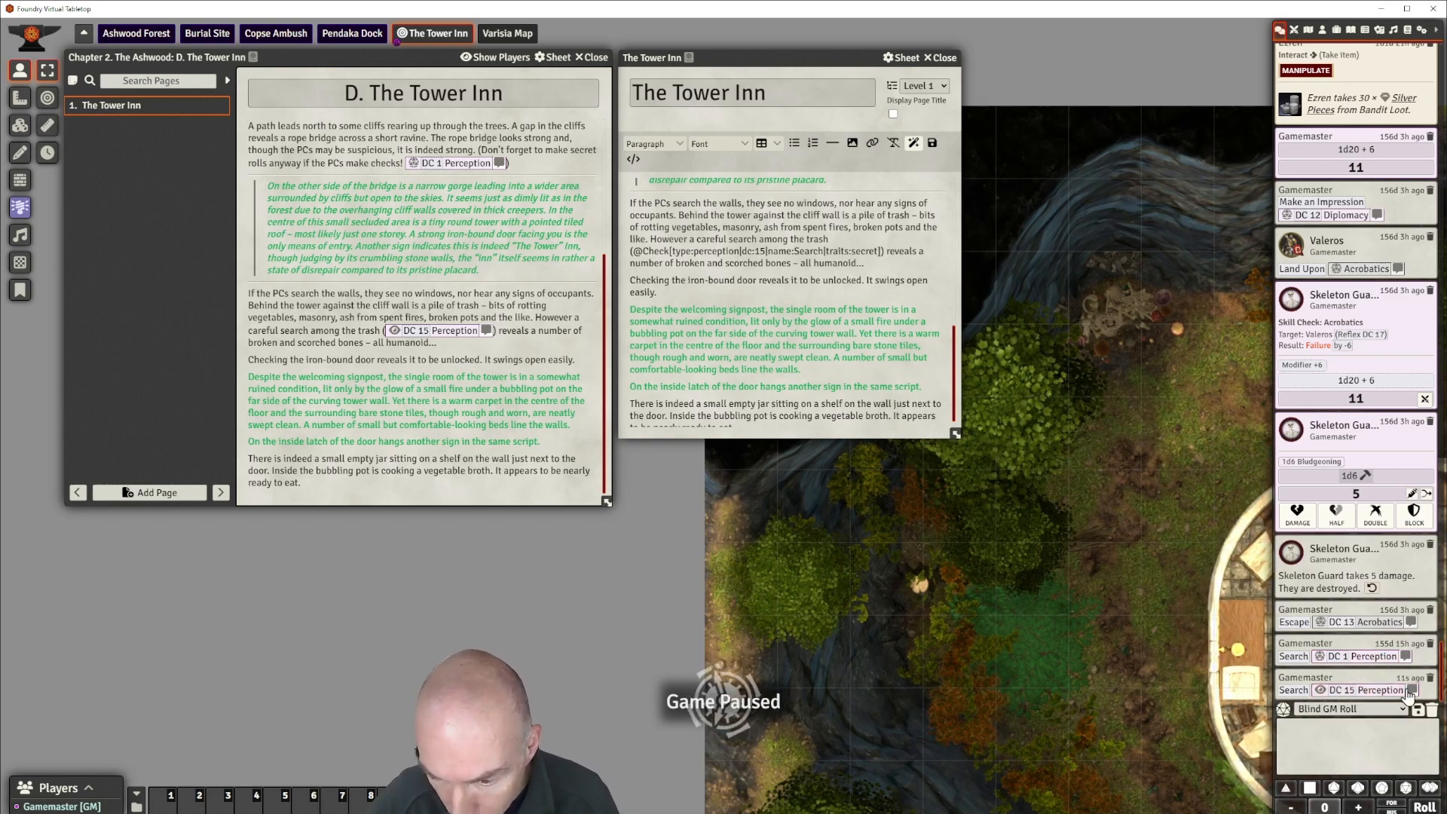
left_click(1370, 693)
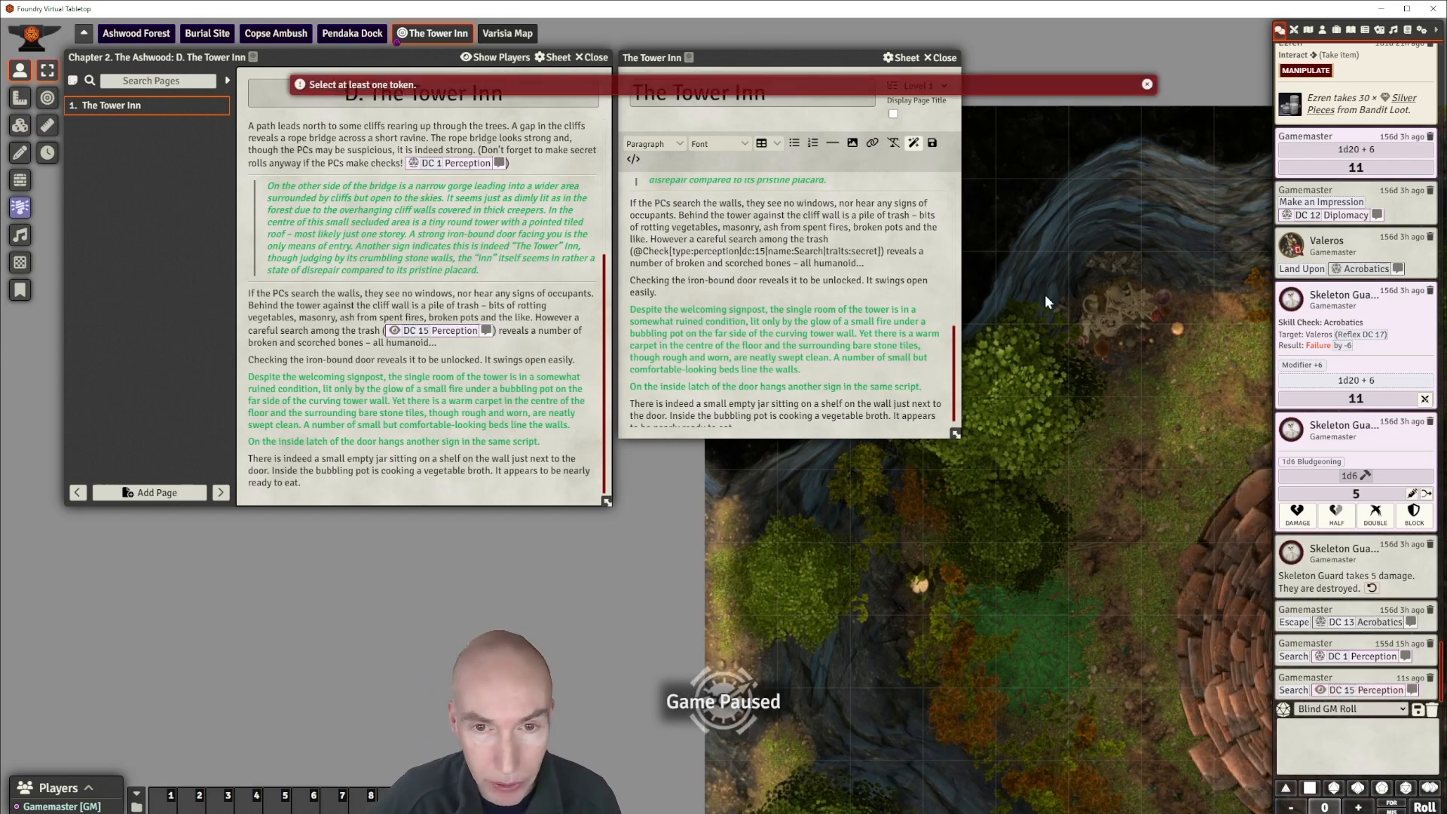
Dismiss the notification and insert horizontal rules above and below the green read-aloud paragraphs about the tower's single room.
left_click(1147, 88)
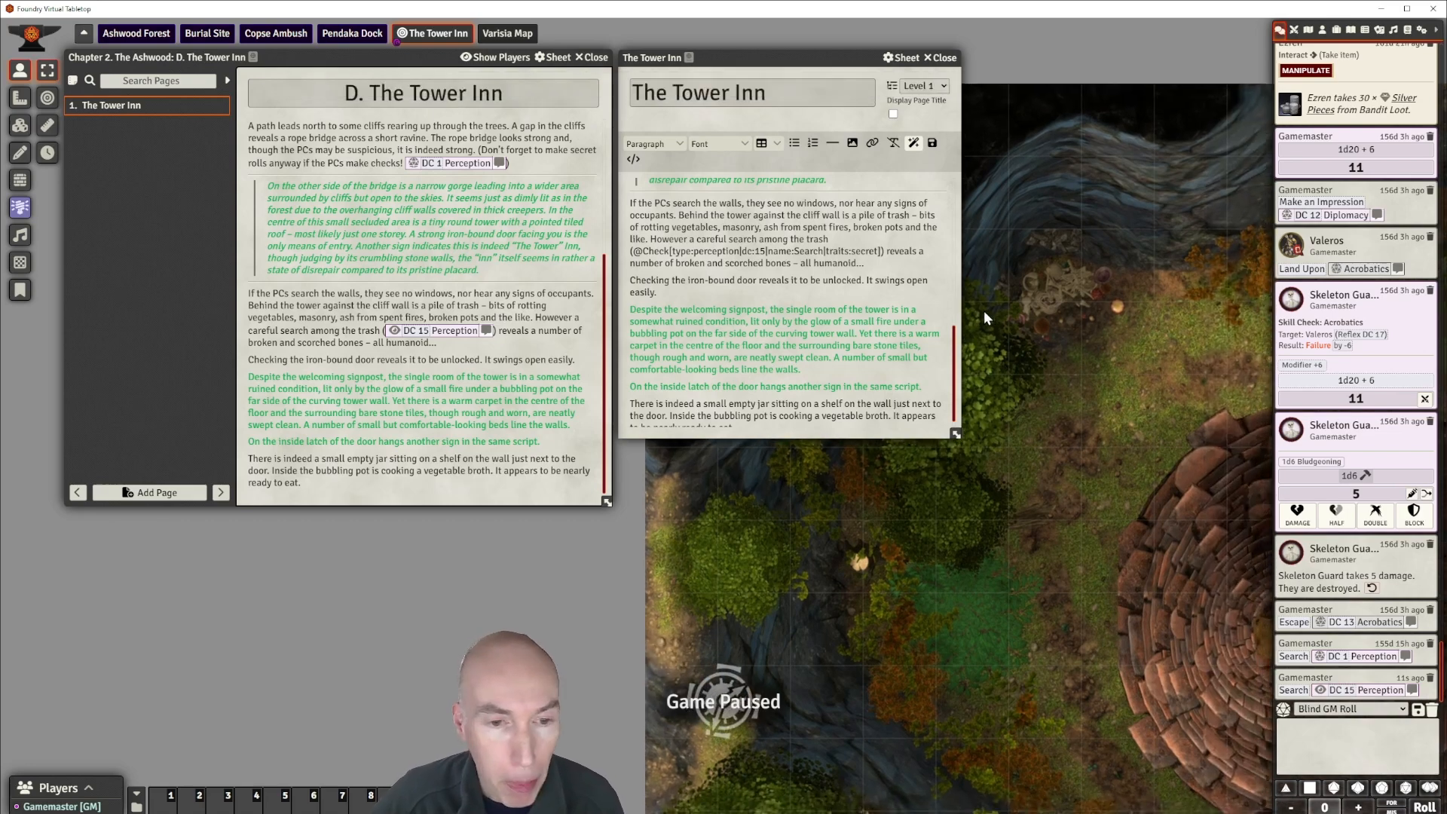
scroll(885, 351, "down", 1)
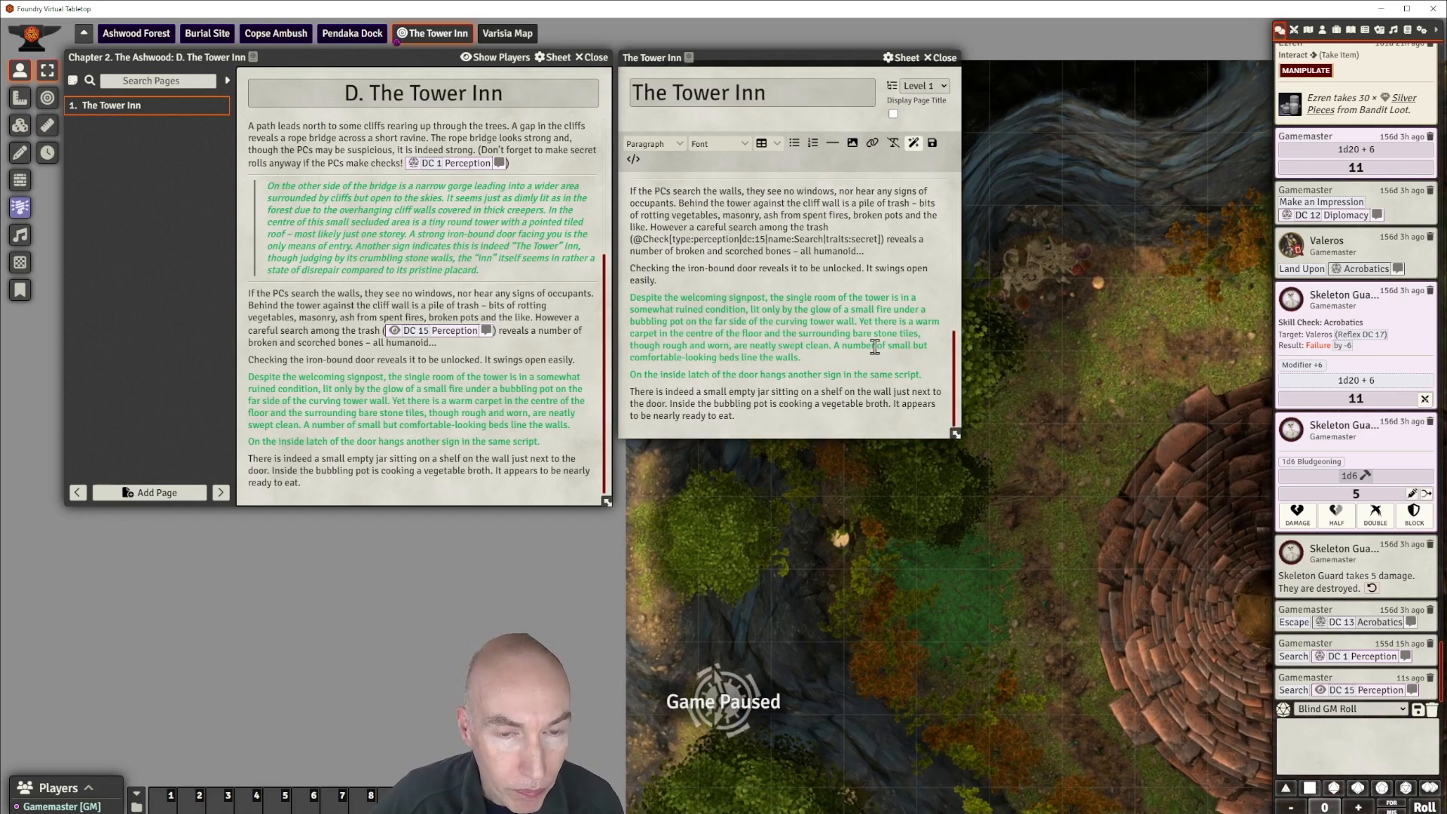
scroll(787, 290, "up", 2)
scroll(765, 296, "down", 2)
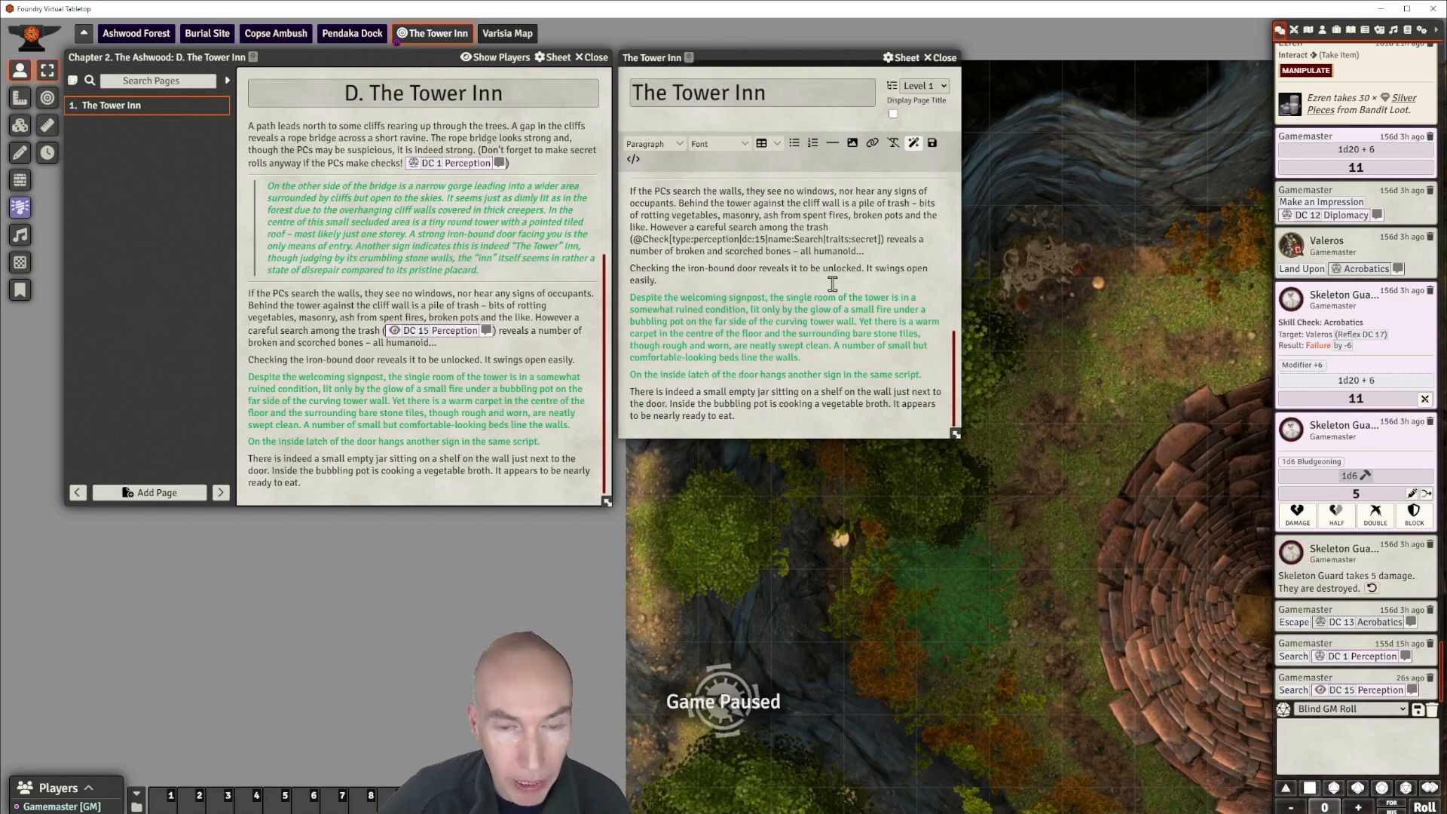
left_click_drag(1073, 432, 1075, 337)
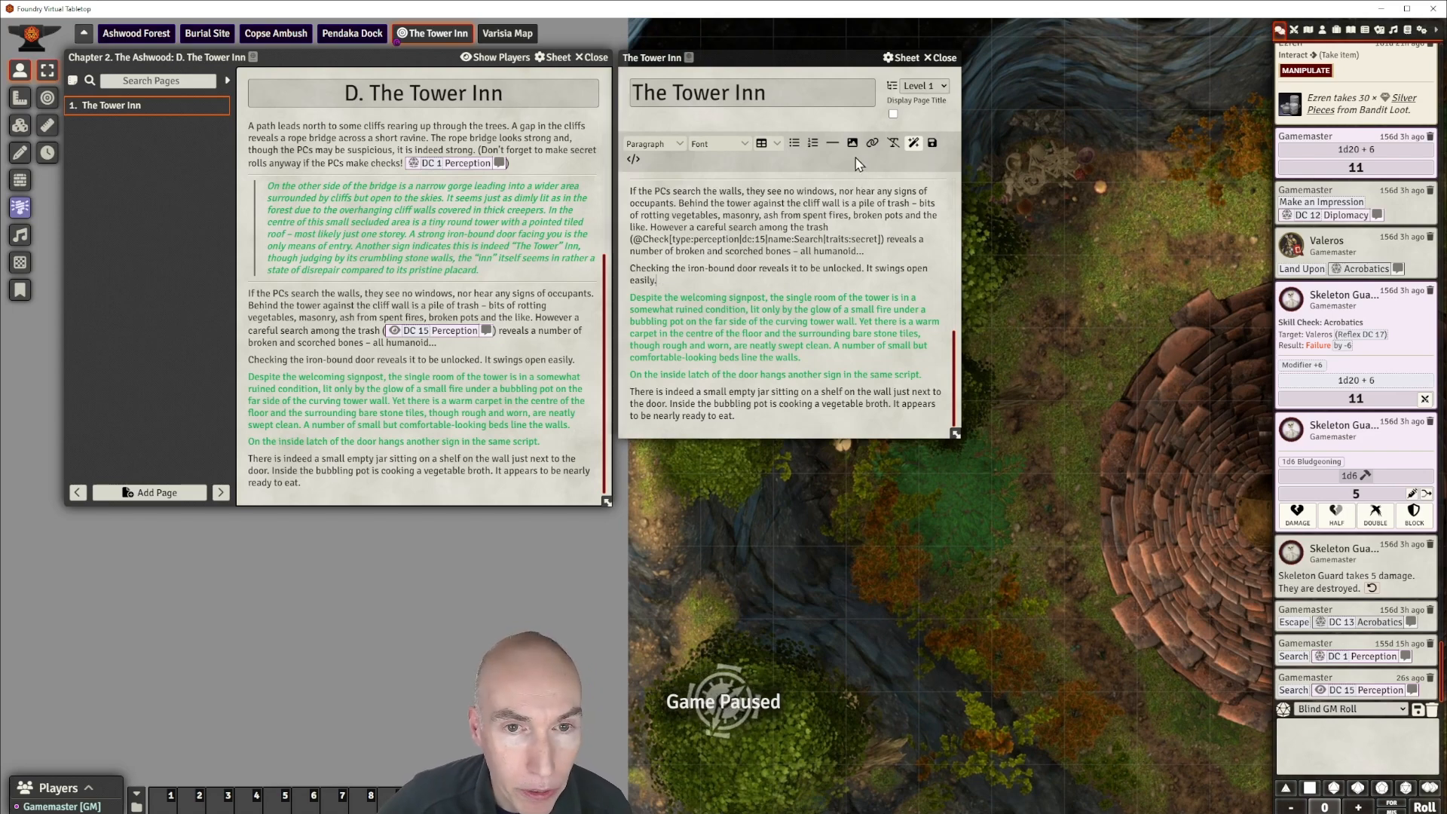
left_click(832, 146)
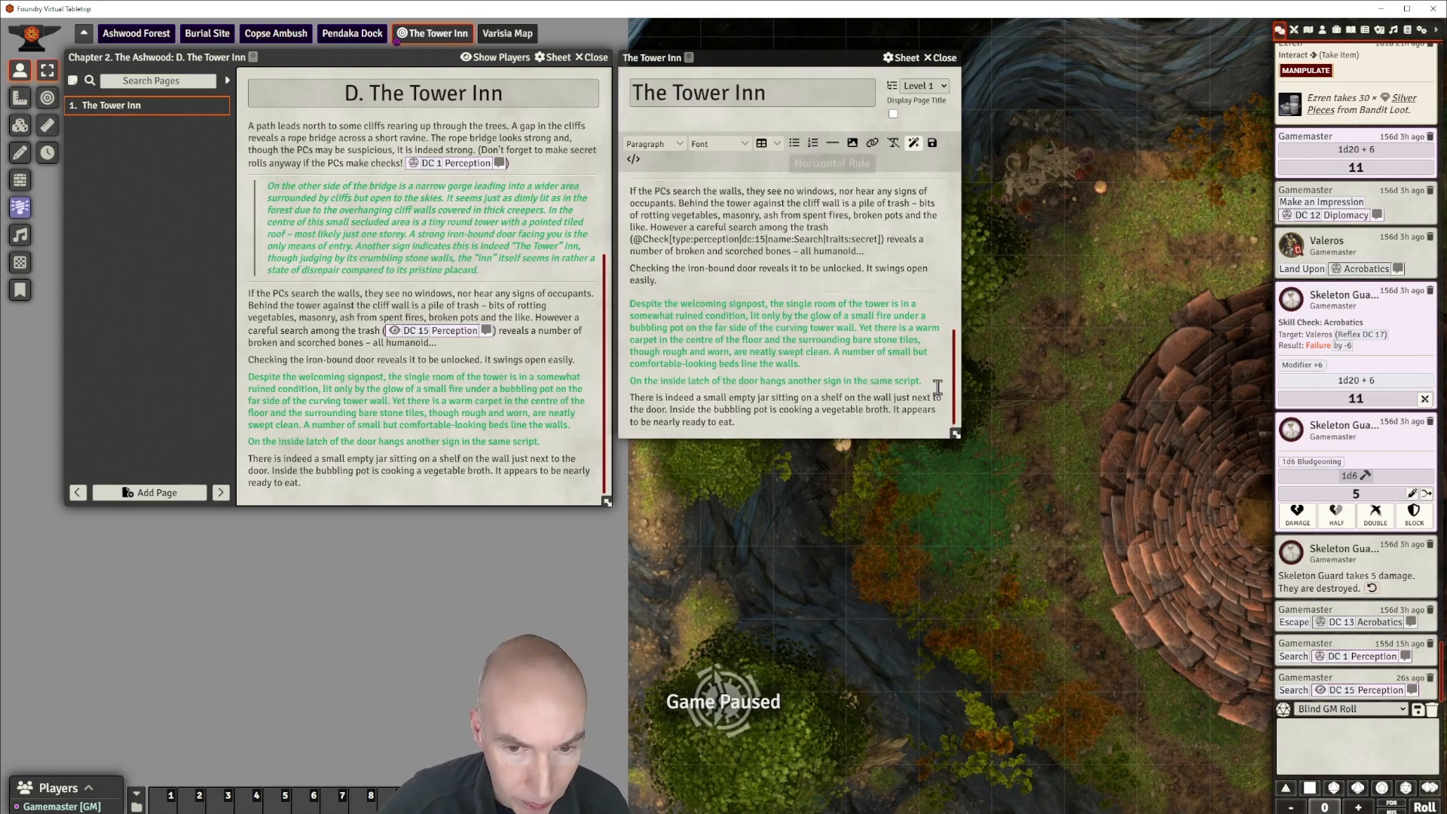
left_click(830, 145)
Format the two green paragraphs, from "Despite the welcoming signpost" to the sign on the inside latch, as a blockquote and save the page.
left_click_drag(922, 381, 641, 304)
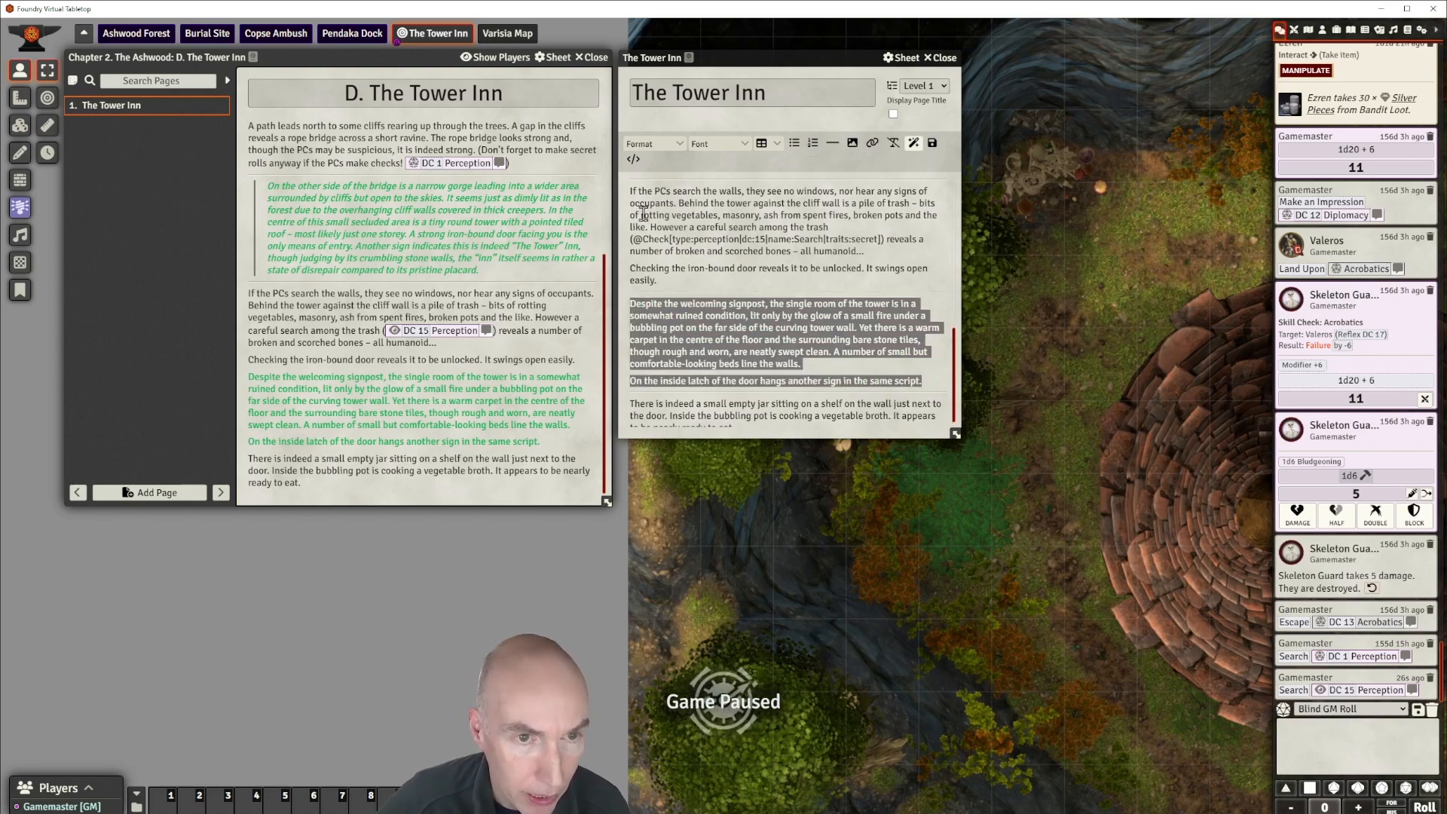
left_click(655, 148)
mouse_move(656, 185)
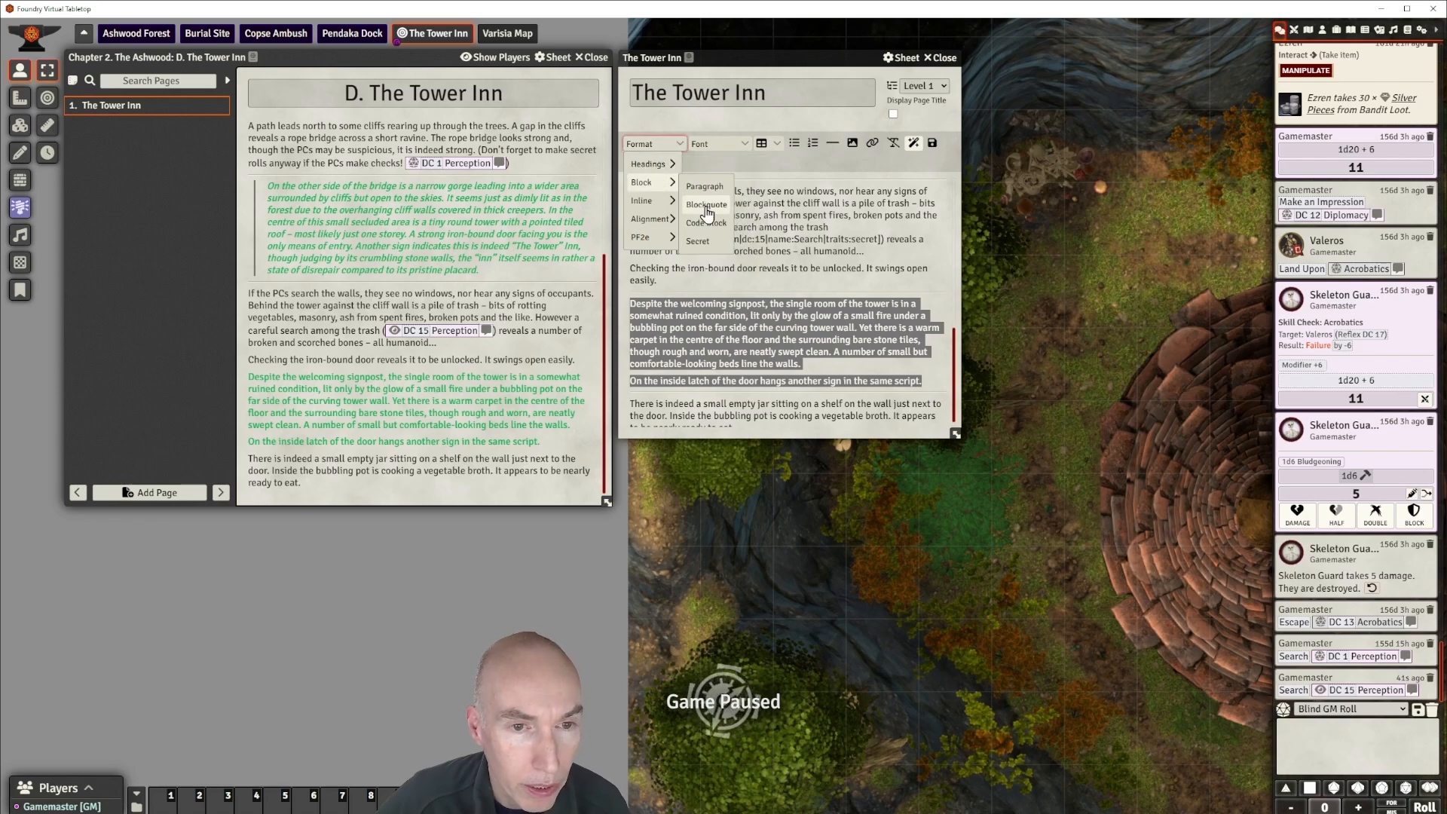
left_click(706, 205)
left_click(809, 326)
scroll(832, 324, "down", 1)
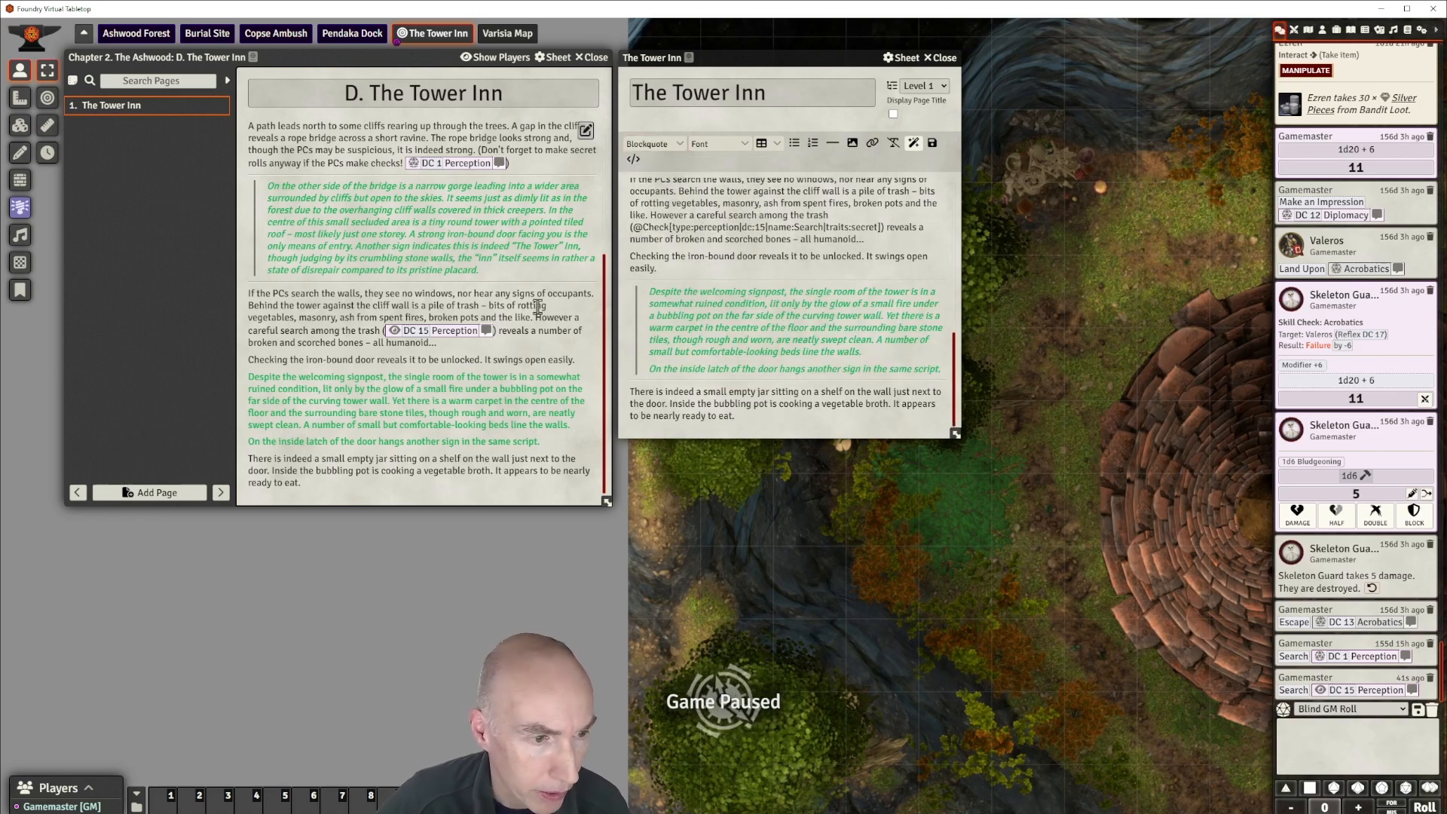
left_click(935, 145)
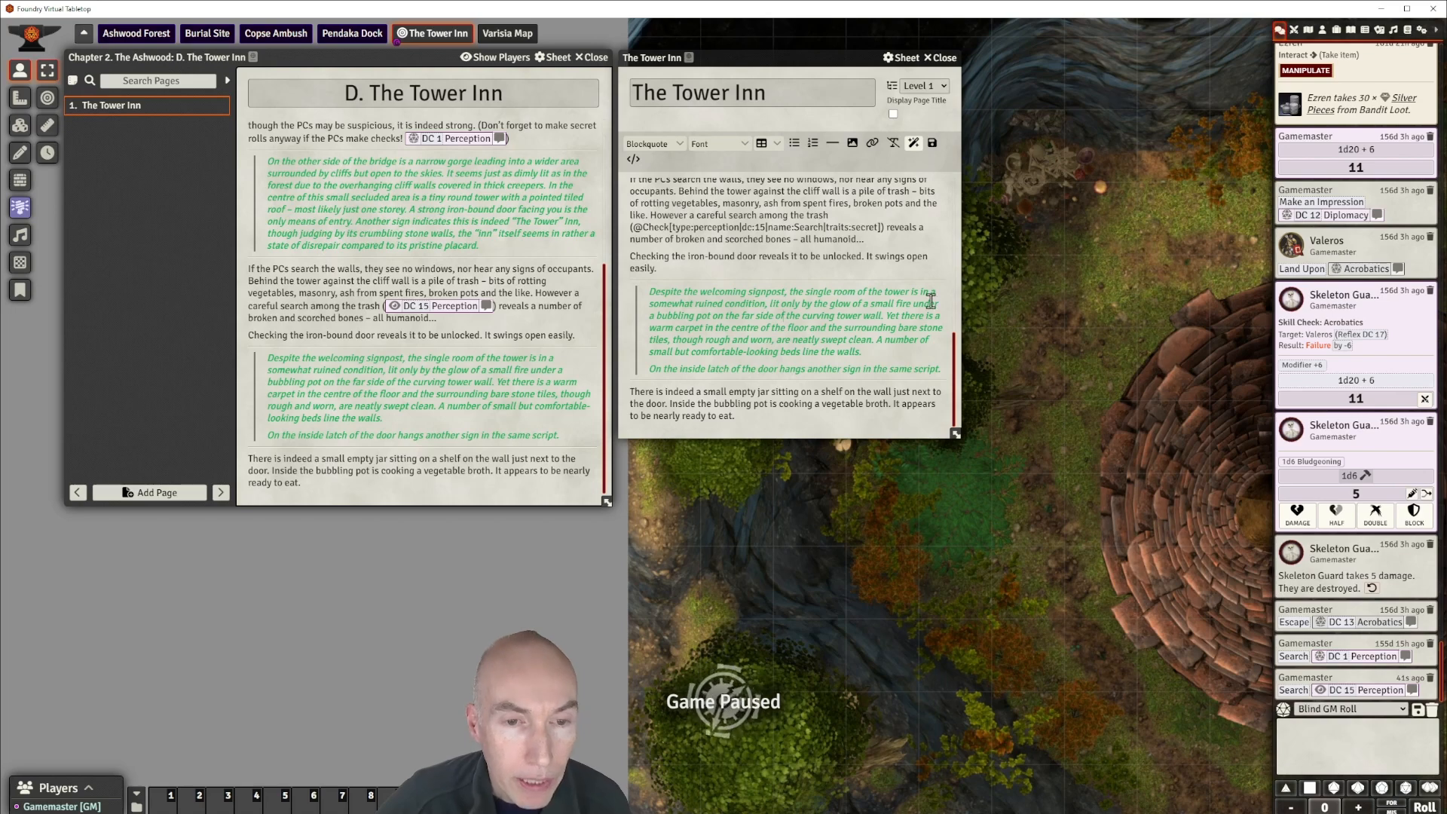
Place Merisiel from The Party folder on the scene as a token outside the tower, just below its door.
left_click_drag(1124, 313, 1006, 151)
left_click_drag(964, 567, 818, 511)
left_click(1043, 475)
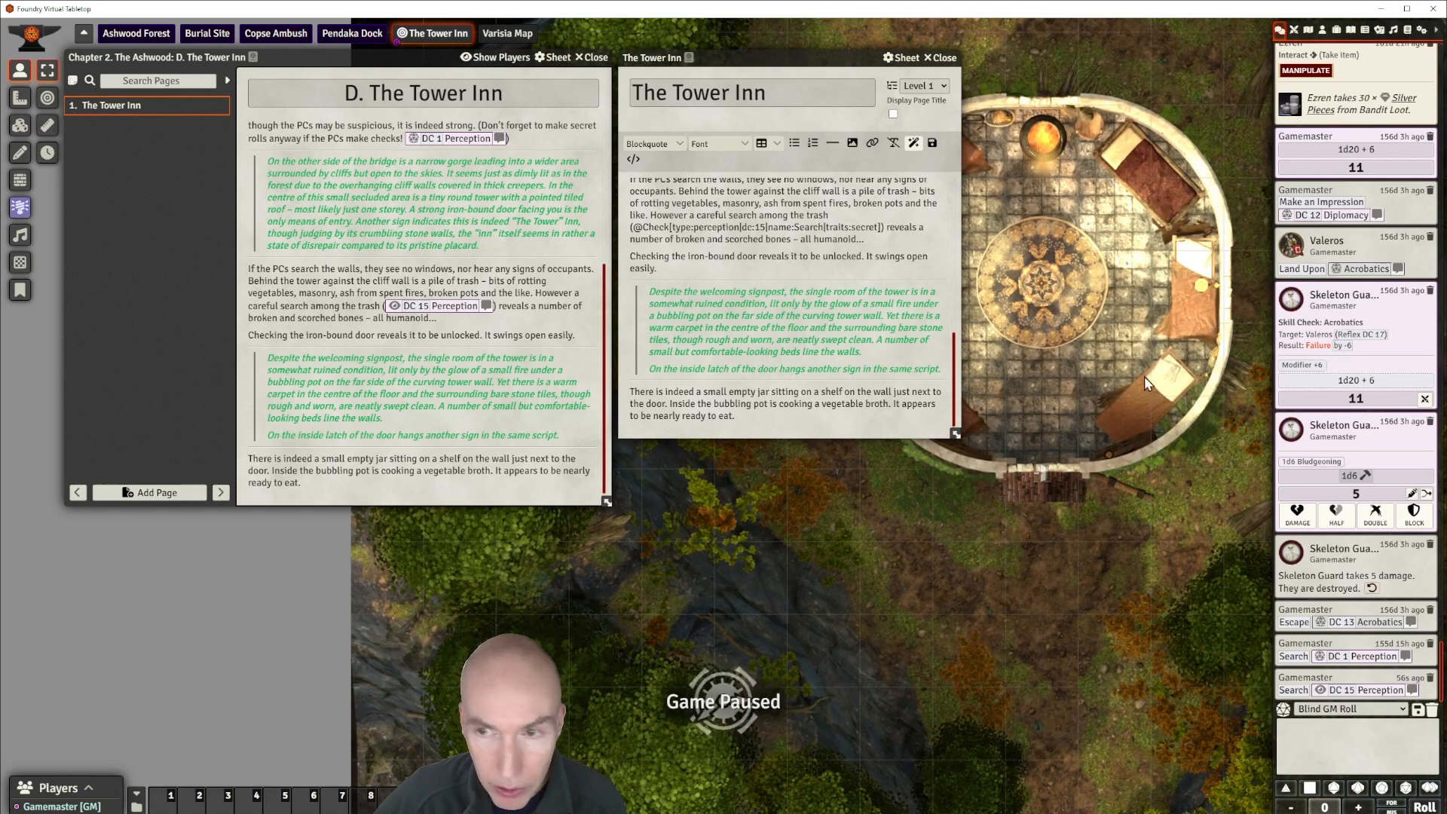
left_click(1322, 31)
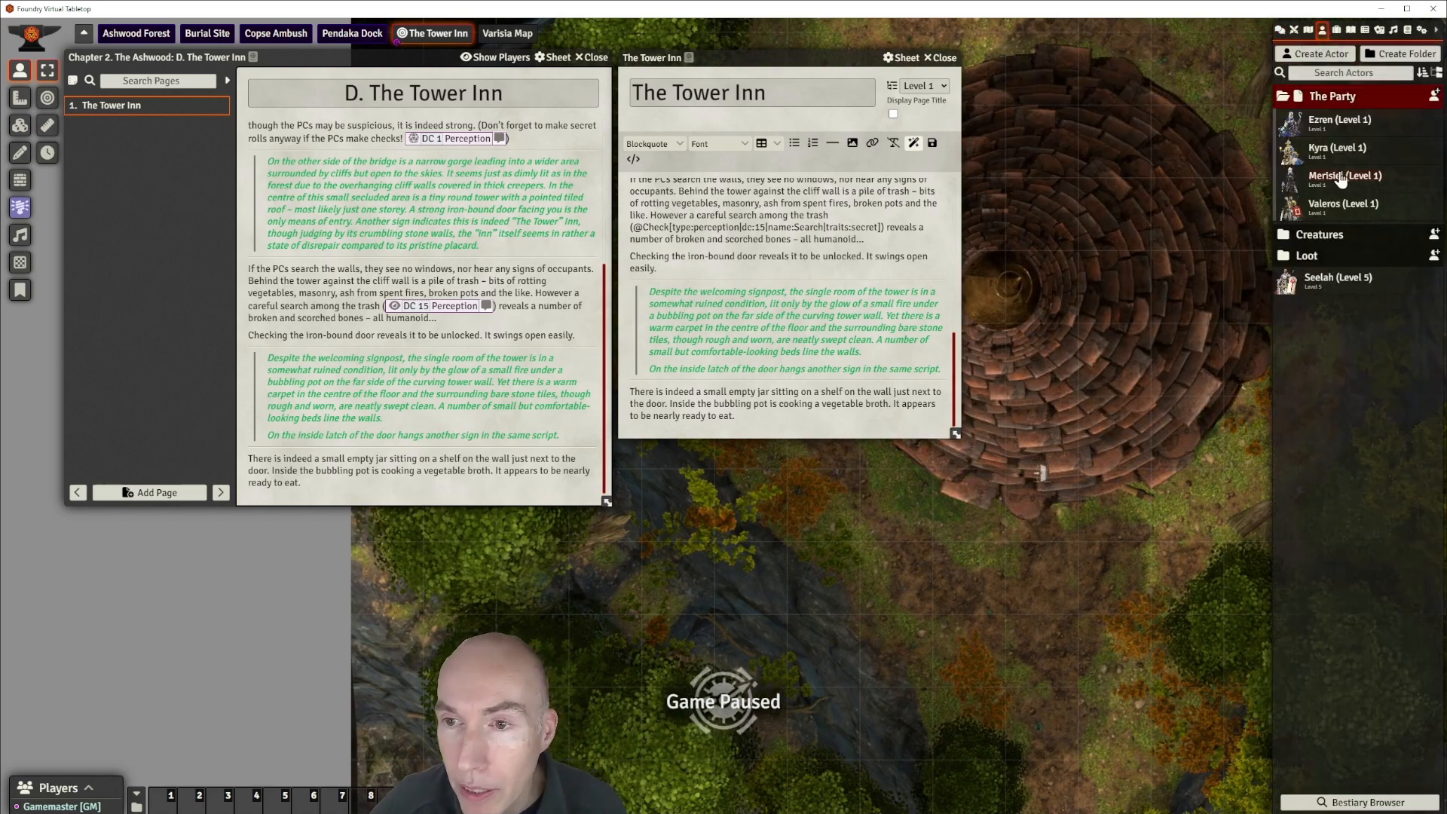
left_click_drag(1043, 567, 1045, 568)
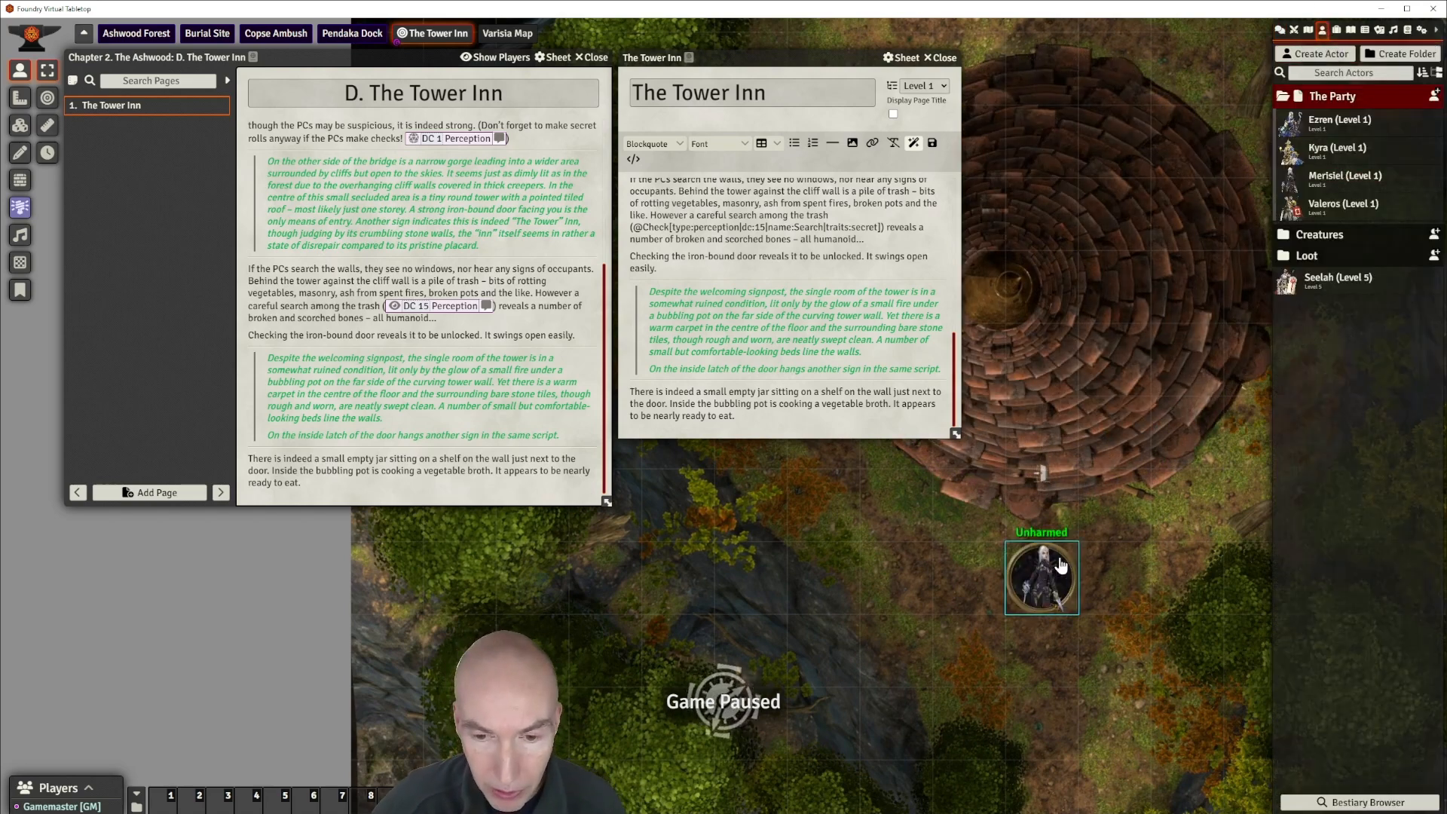
Move Merisiel's token through the door to just inside the tower and look over the revealed room.
left_click_drag(1156, 528, 1196, 471)
left_click_drag(1098, 516, 1123, 381)
scroll(1132, 457, "up", 2)
scroll(1024, 459, "up", 1)
left_click_drag(1022, 480, 1026, 518)
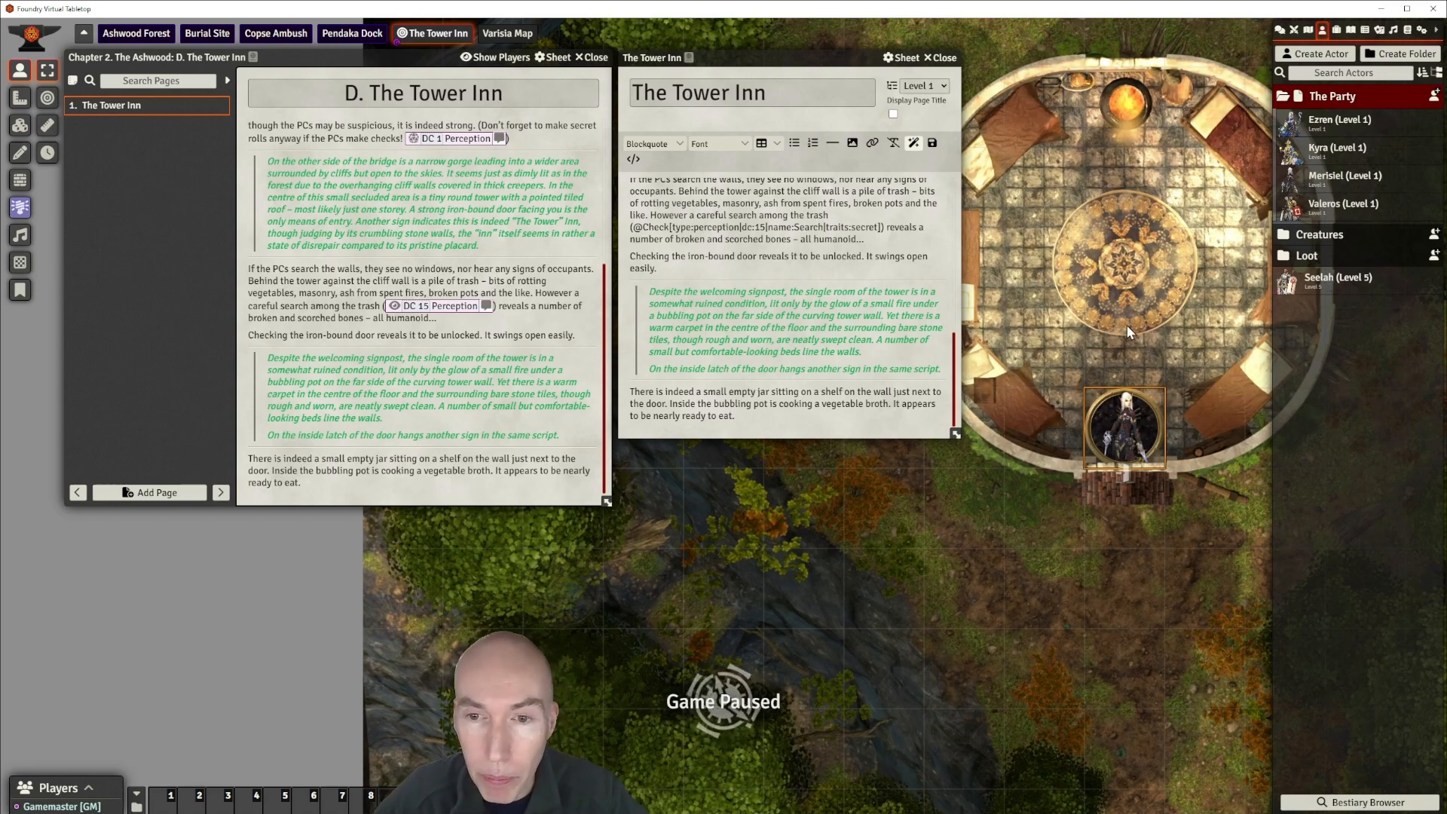
scroll(1124, 336, "down", 2)
scroll(1124, 337, "up", 2)
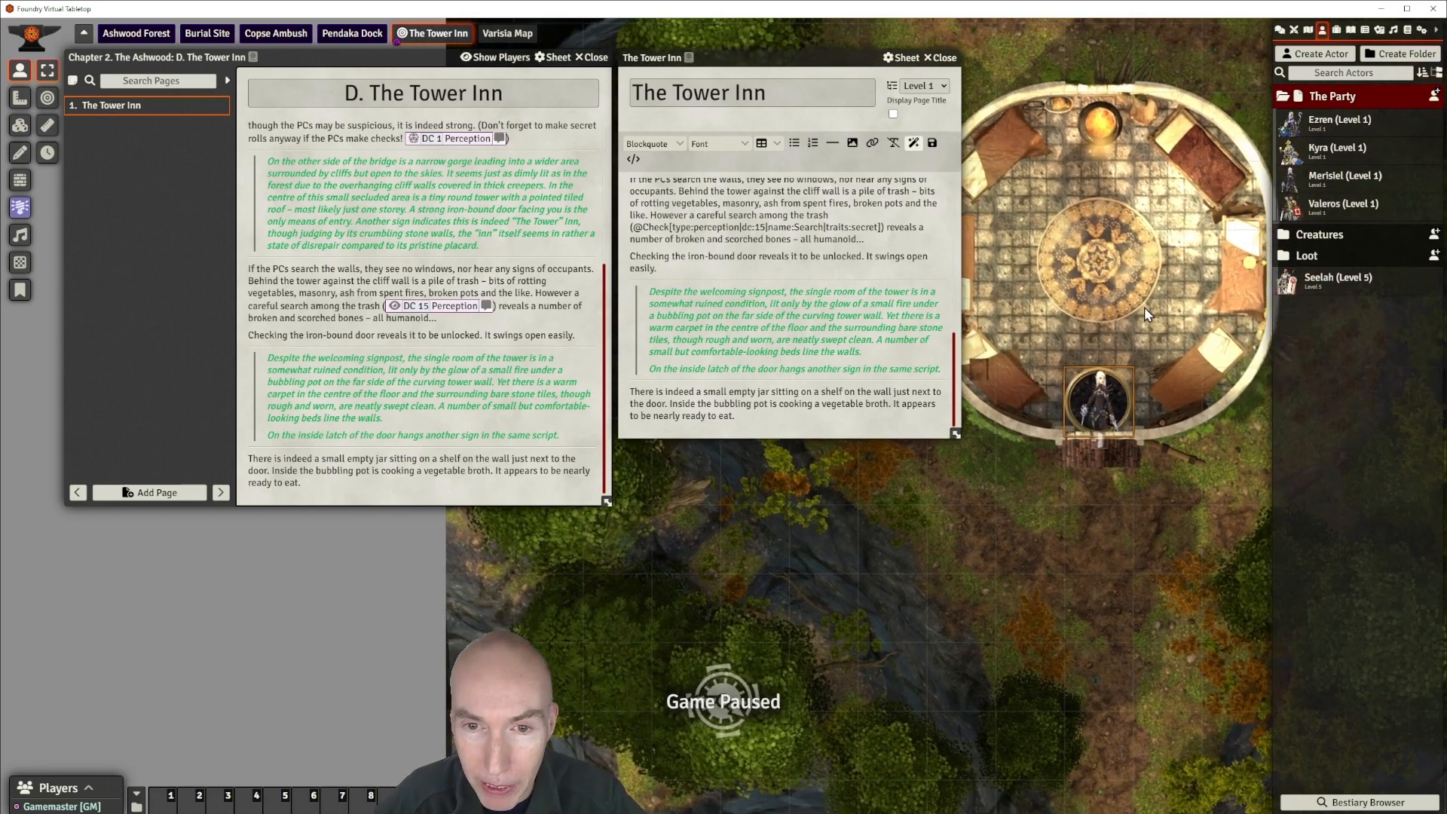
left_click_drag(1160, 311, 1141, 269)
scroll(1142, 269, "up", 2)
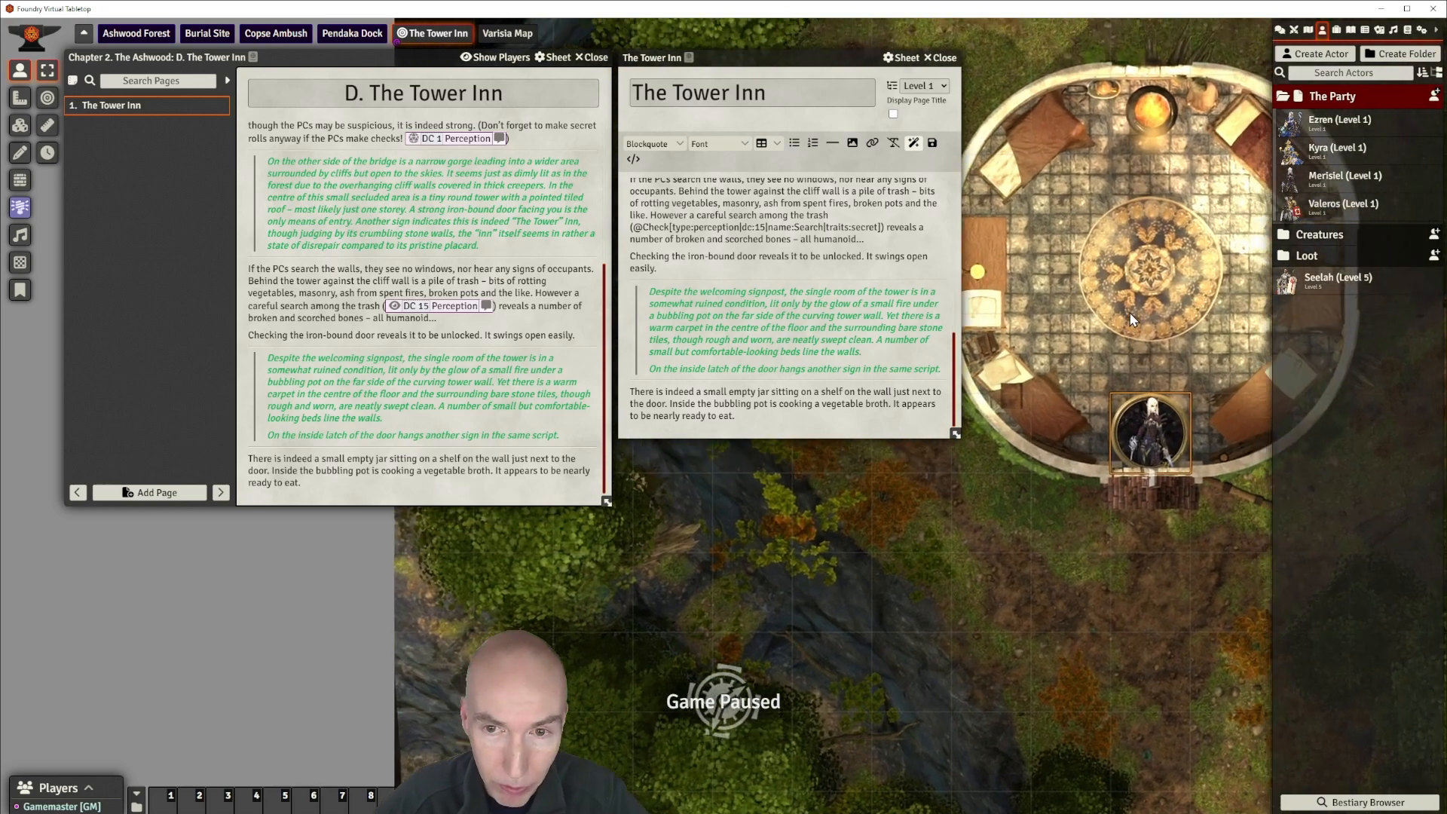
left_click_drag(1087, 345, 1100, 350)
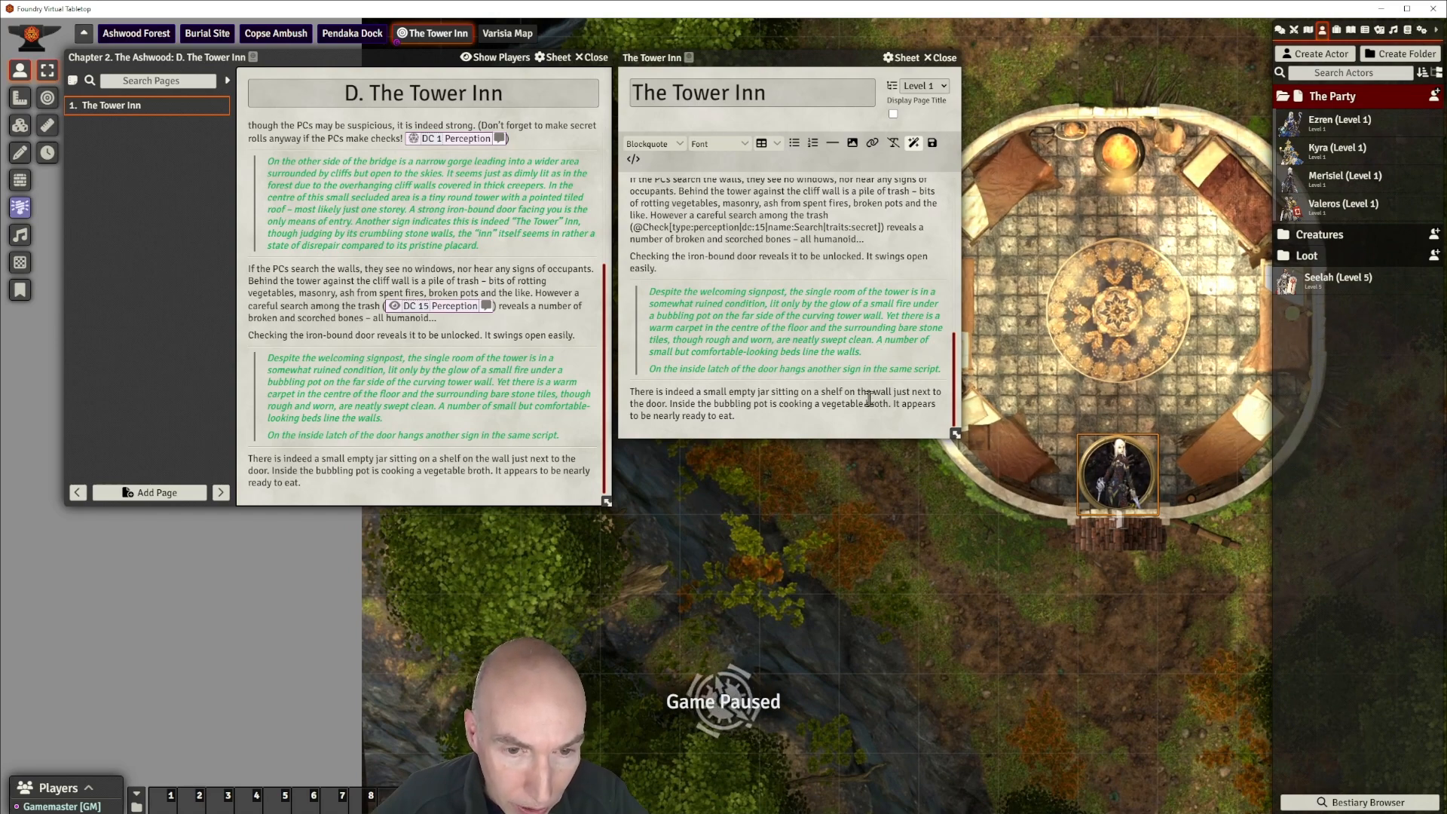
left_click_drag(1110, 346, 1084, 273)
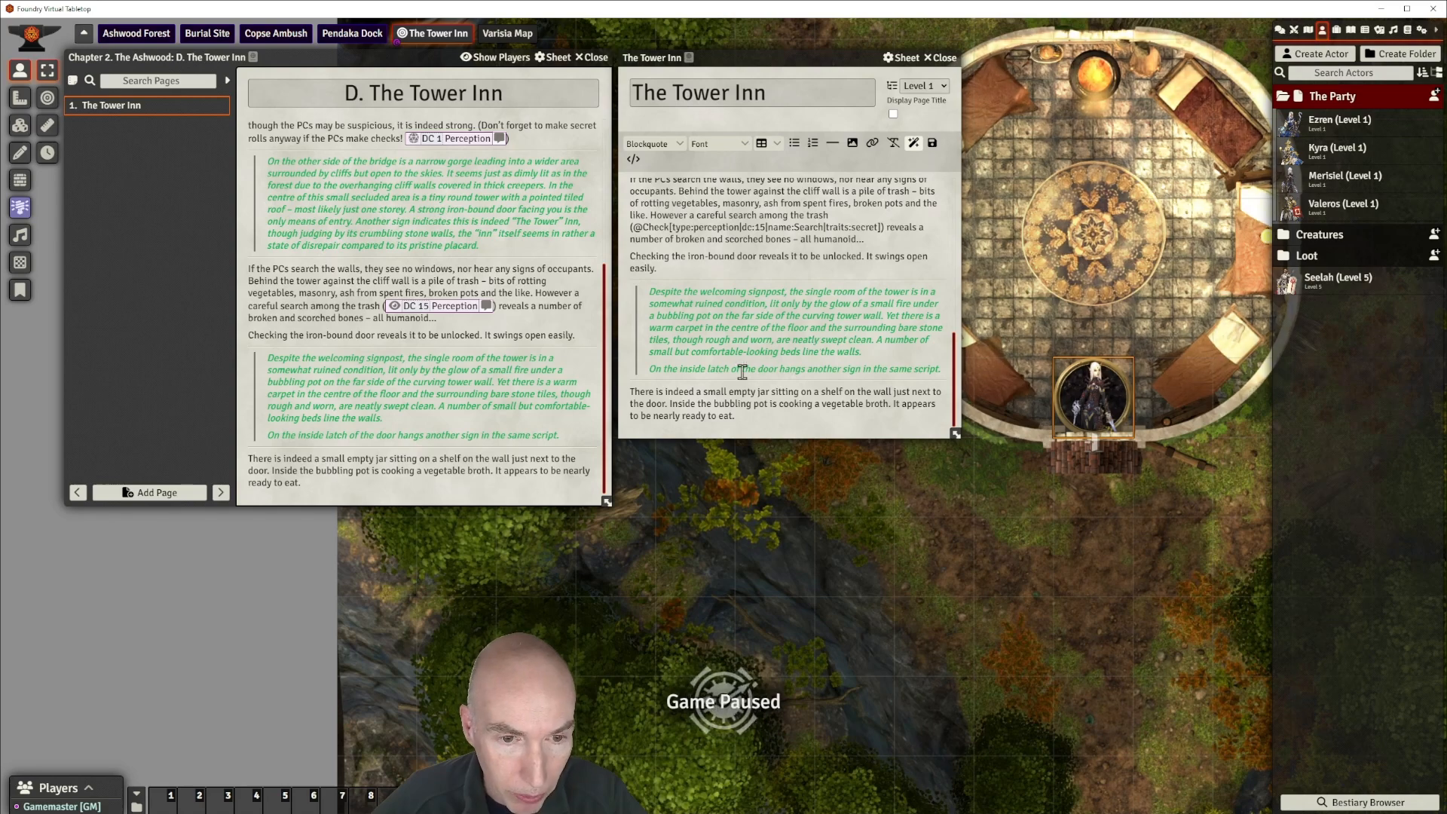
Add an empty line and a horizontal rule between the second blockquote and the paragraph about the small empty jar.
left_click(632, 392)
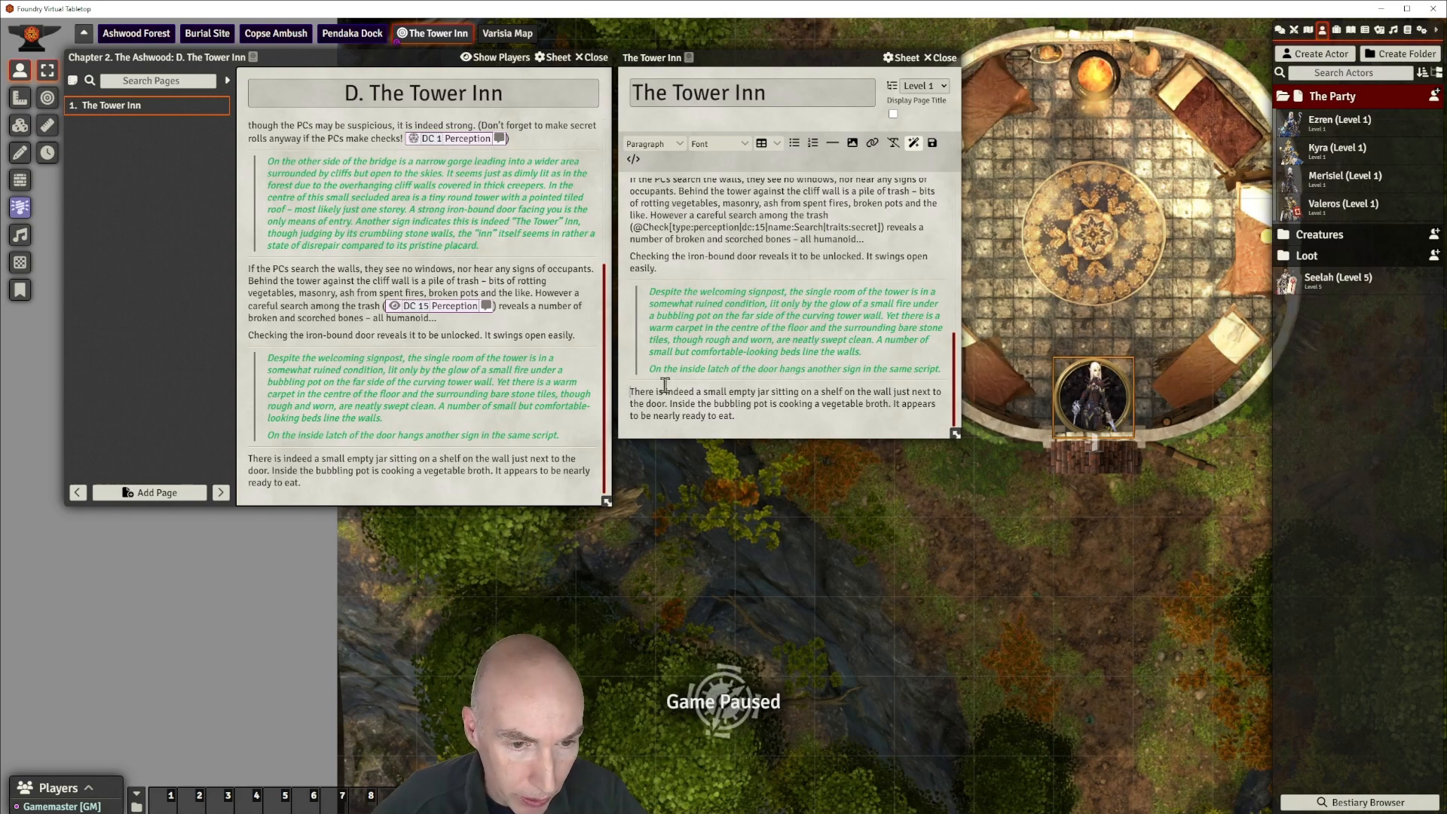
key("Return")
key("Return")
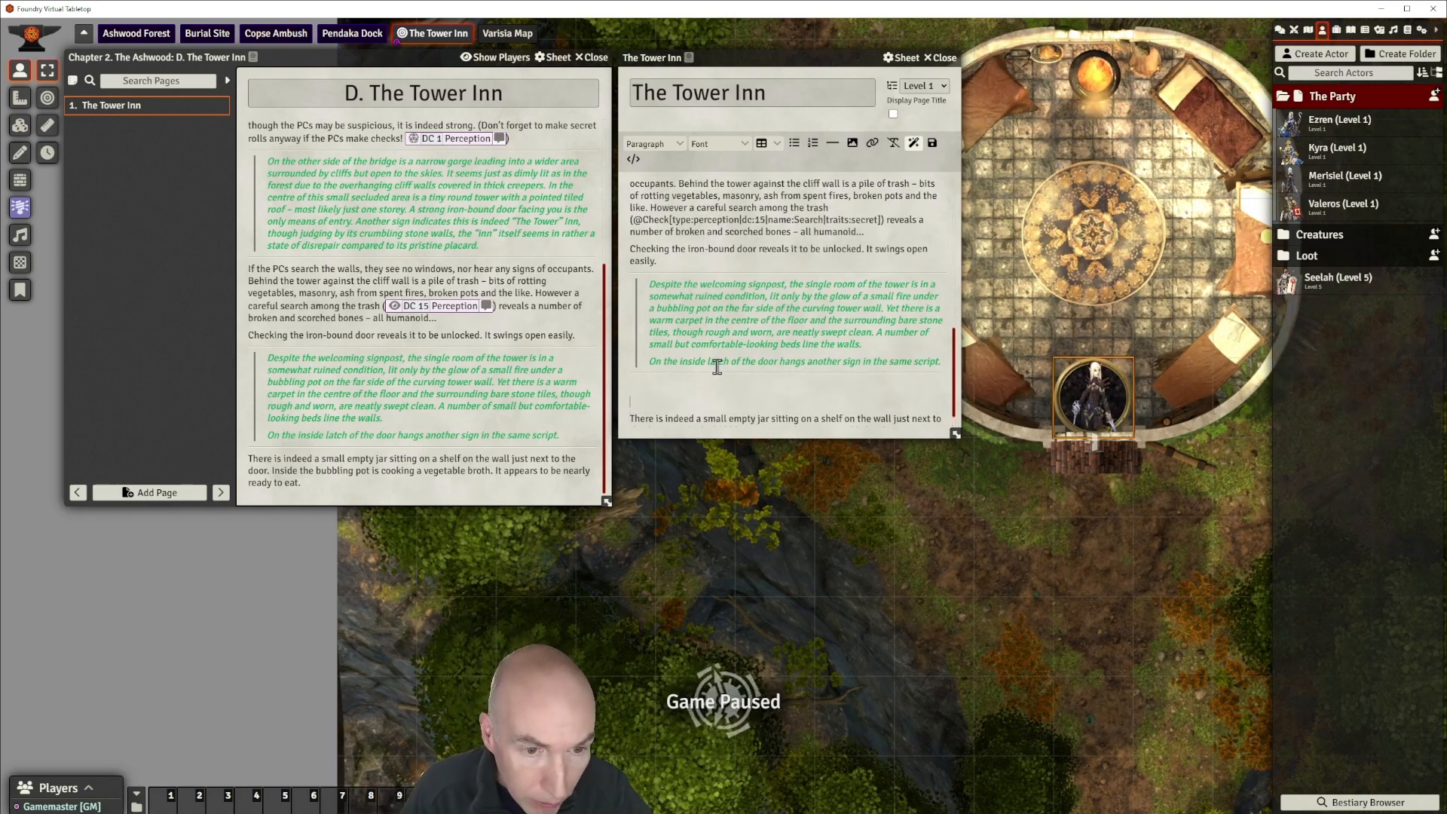
left_click(832, 143)
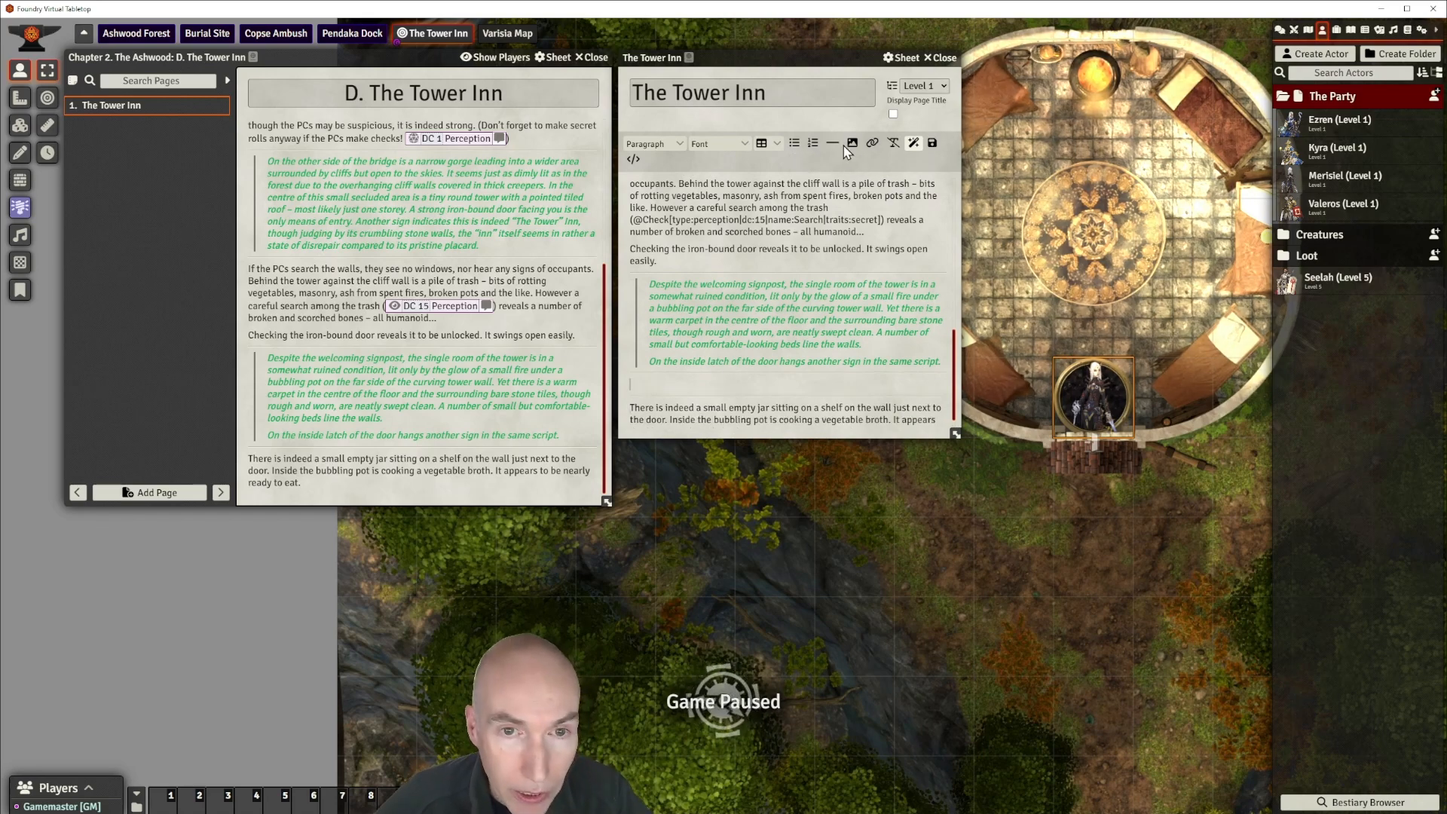
Start inserting an image and browse the user data to the assets folder of modules/strife-in-grimbone-walkthrough-module.
left_click(852, 144)
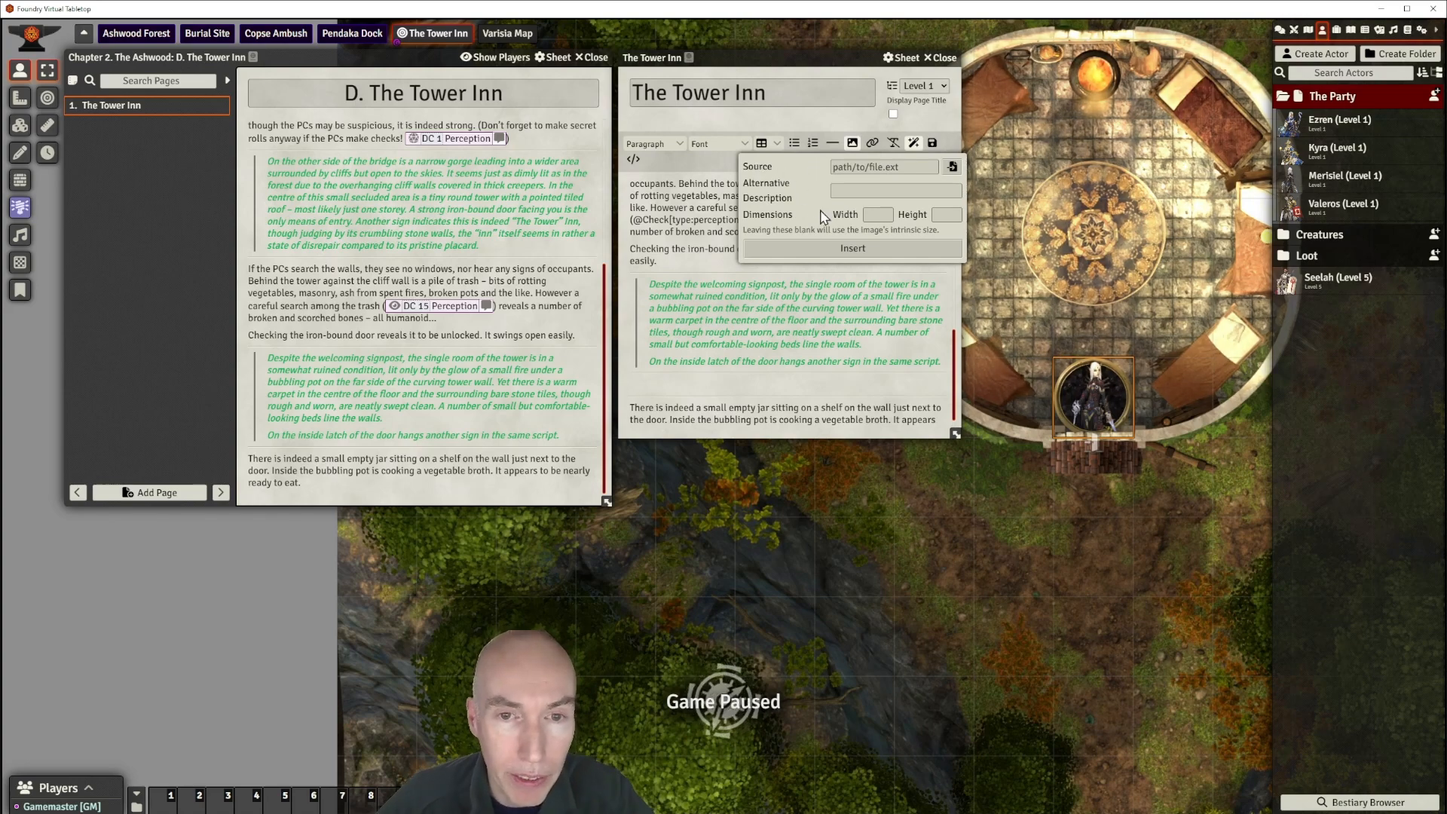
left_click(953, 168)
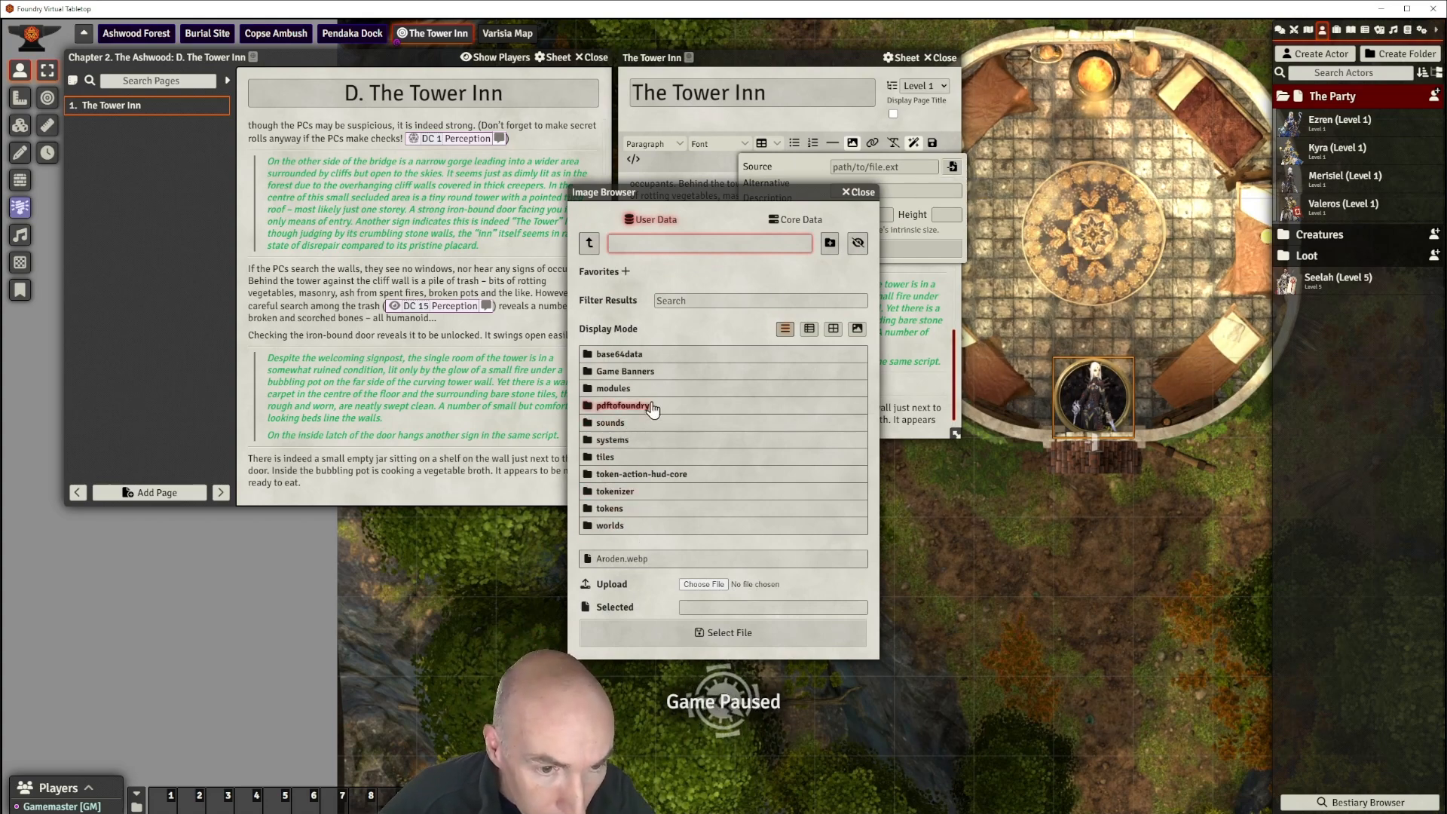
left_click(652, 225)
left_click(613, 388)
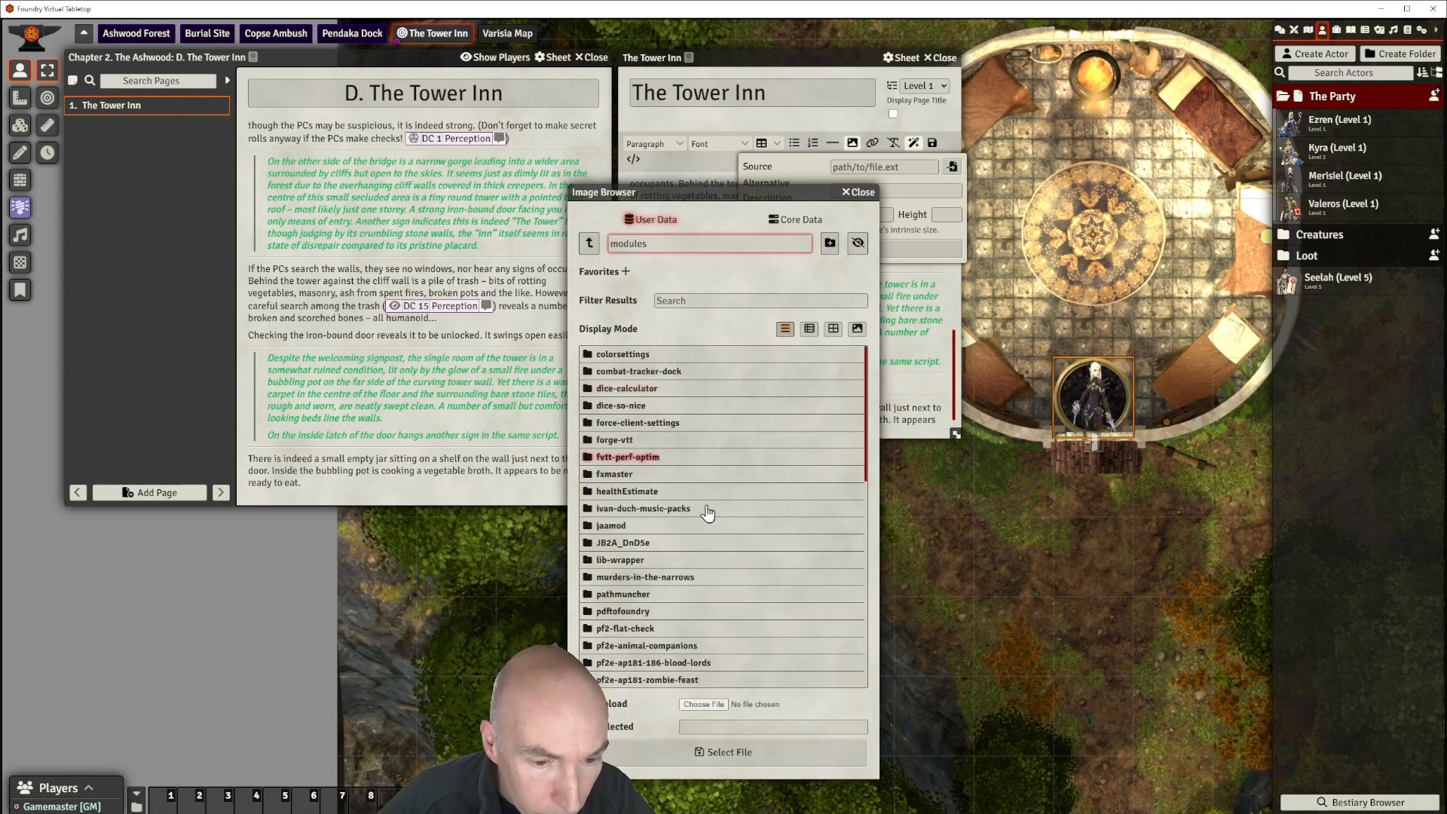
scroll(730, 557, "down", 5)
scroll(730, 558, "down", 10)
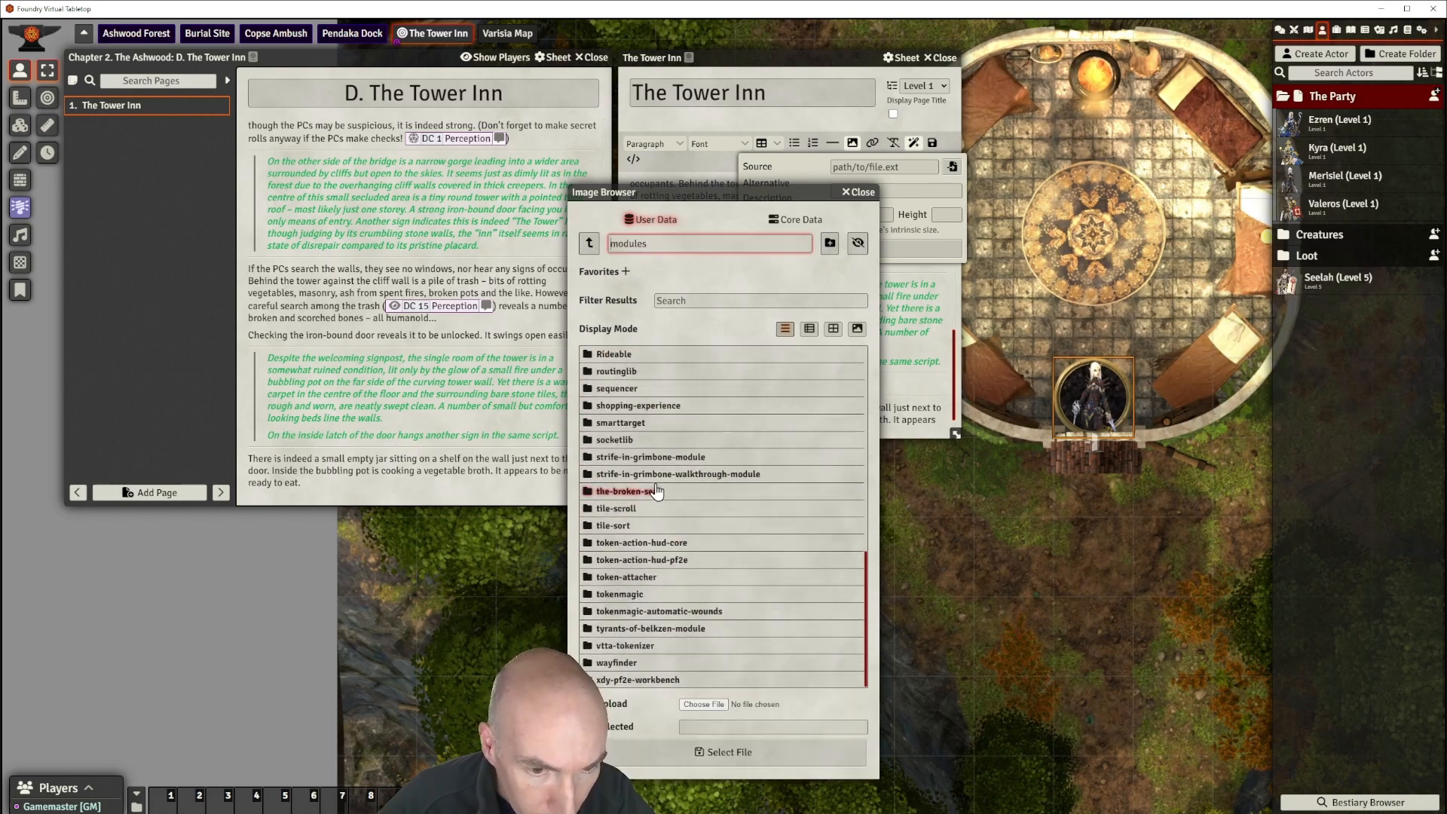
left_click(662, 475)
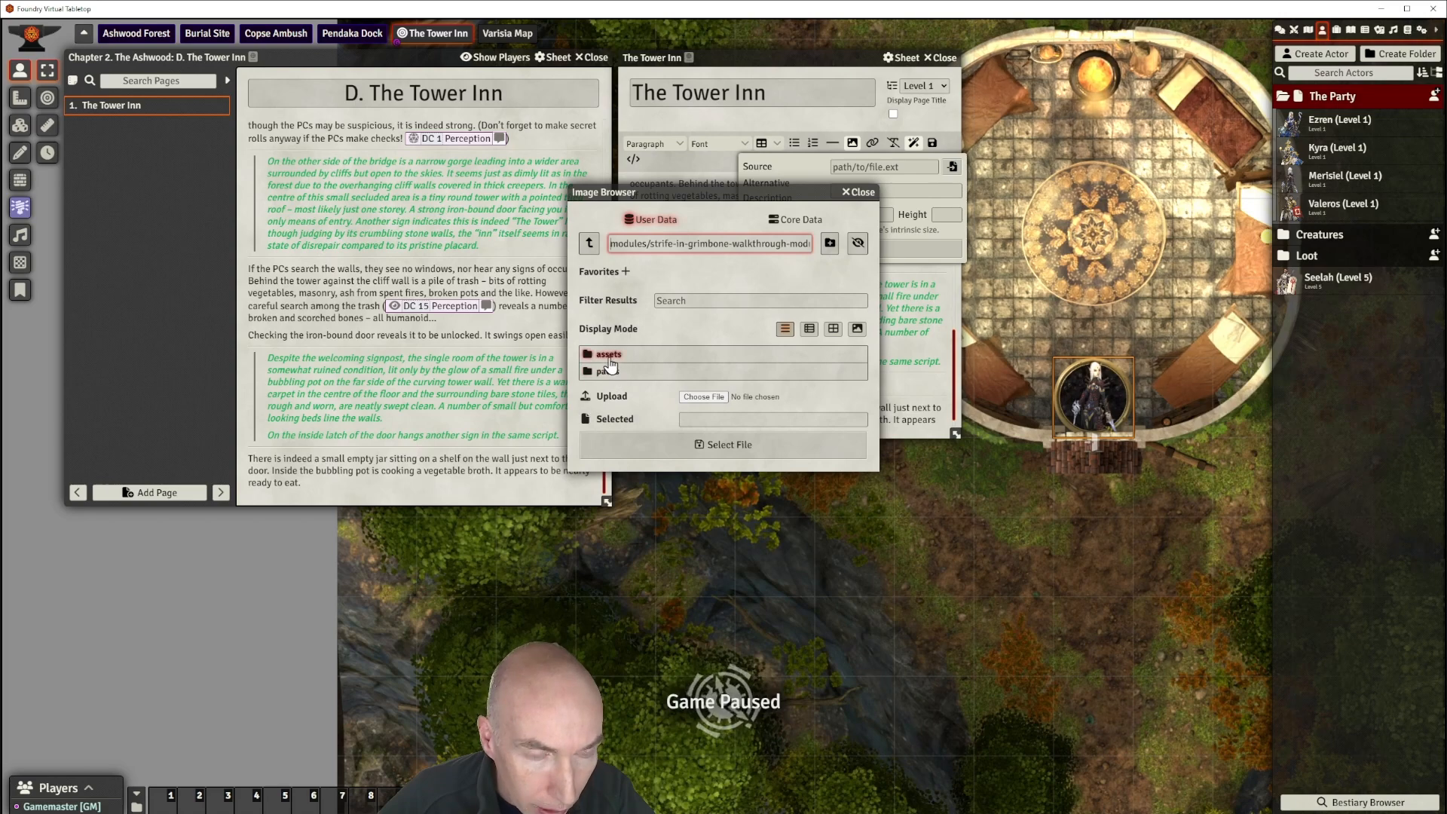
left_click(637, 354)
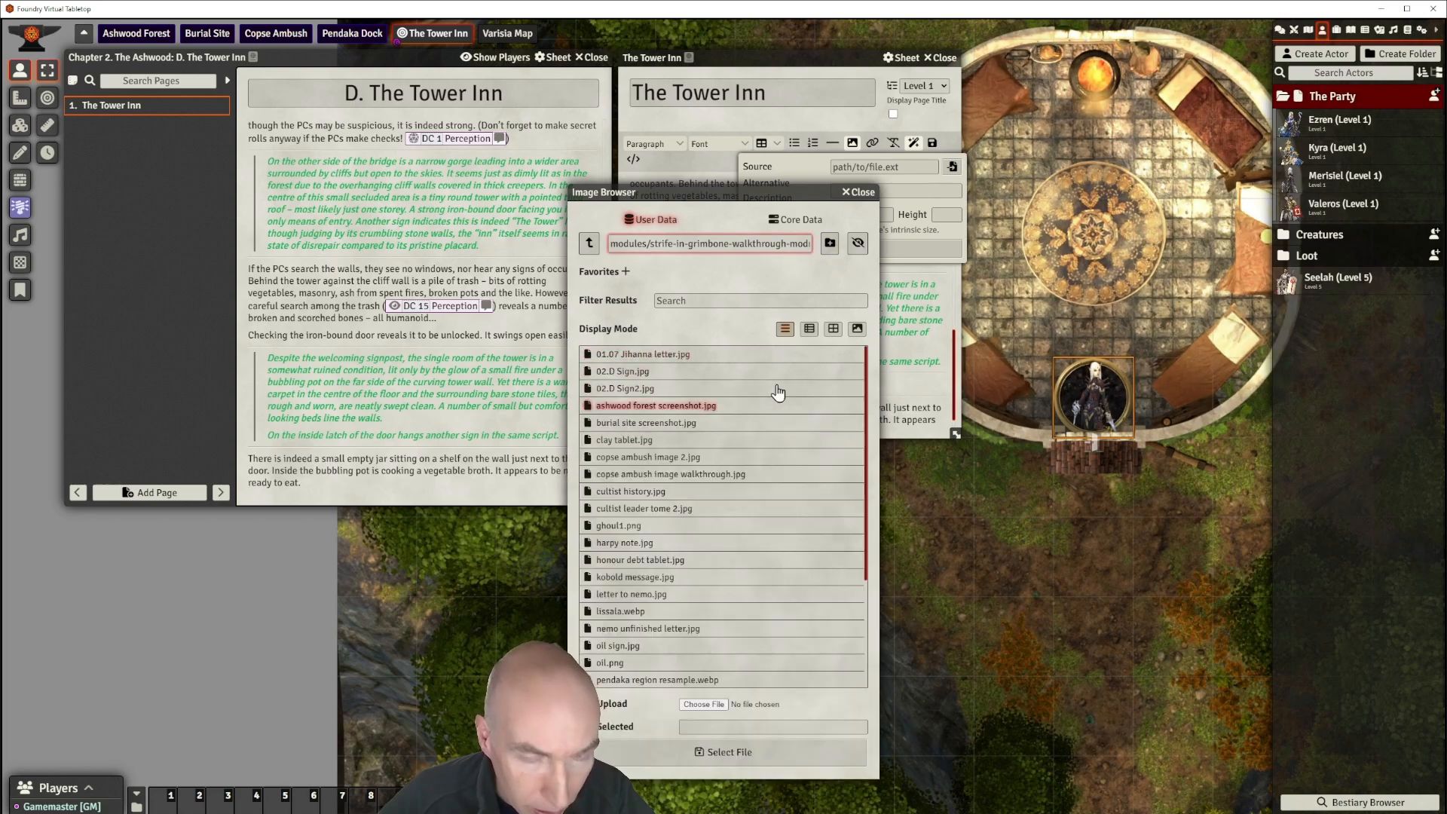
List the files with thumbnails, insert 02.D Sign2.jpg below the second blockquote, and save the page.
left_click(807, 330)
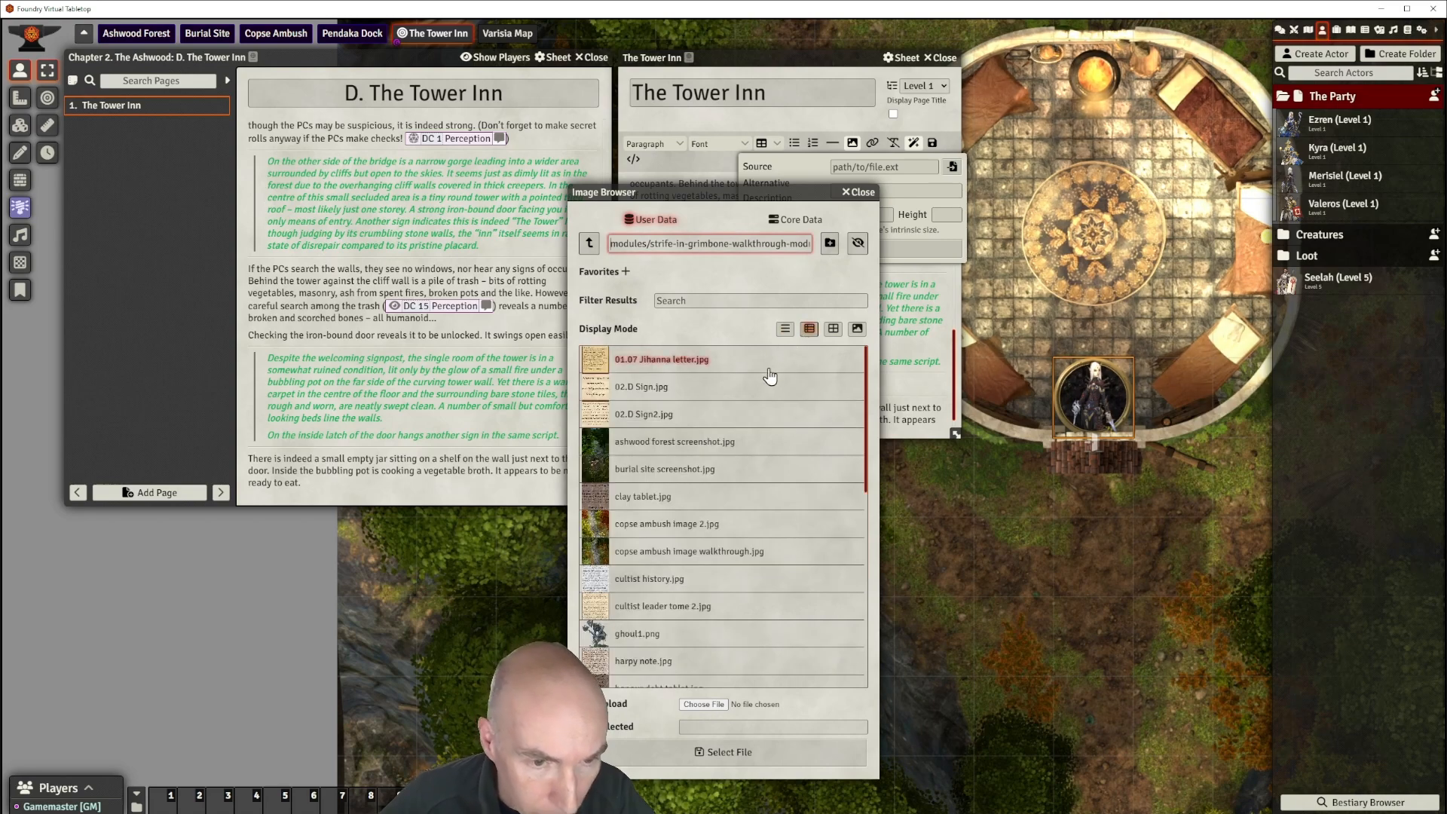
left_click(642, 416)
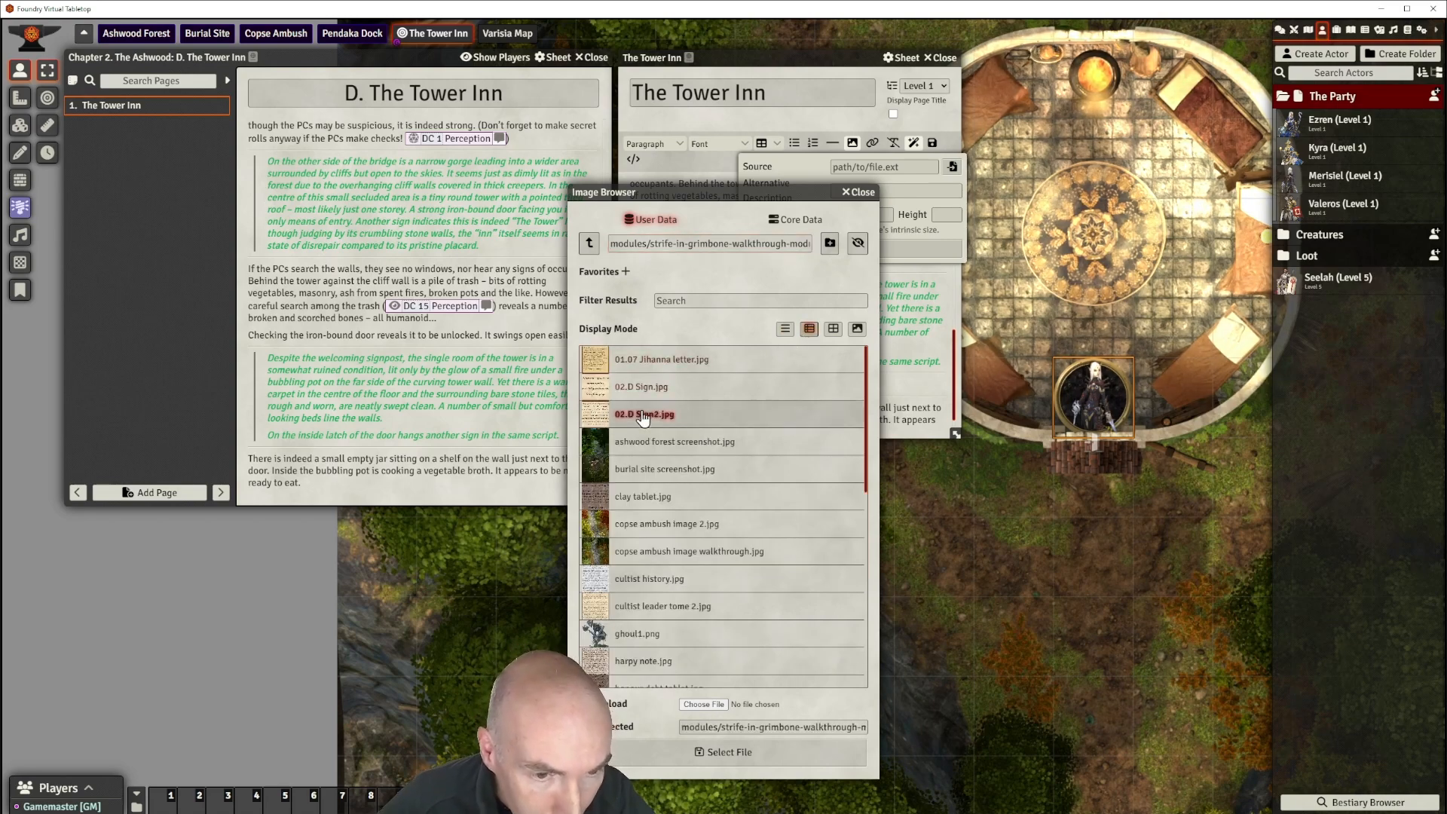
left_click(756, 751)
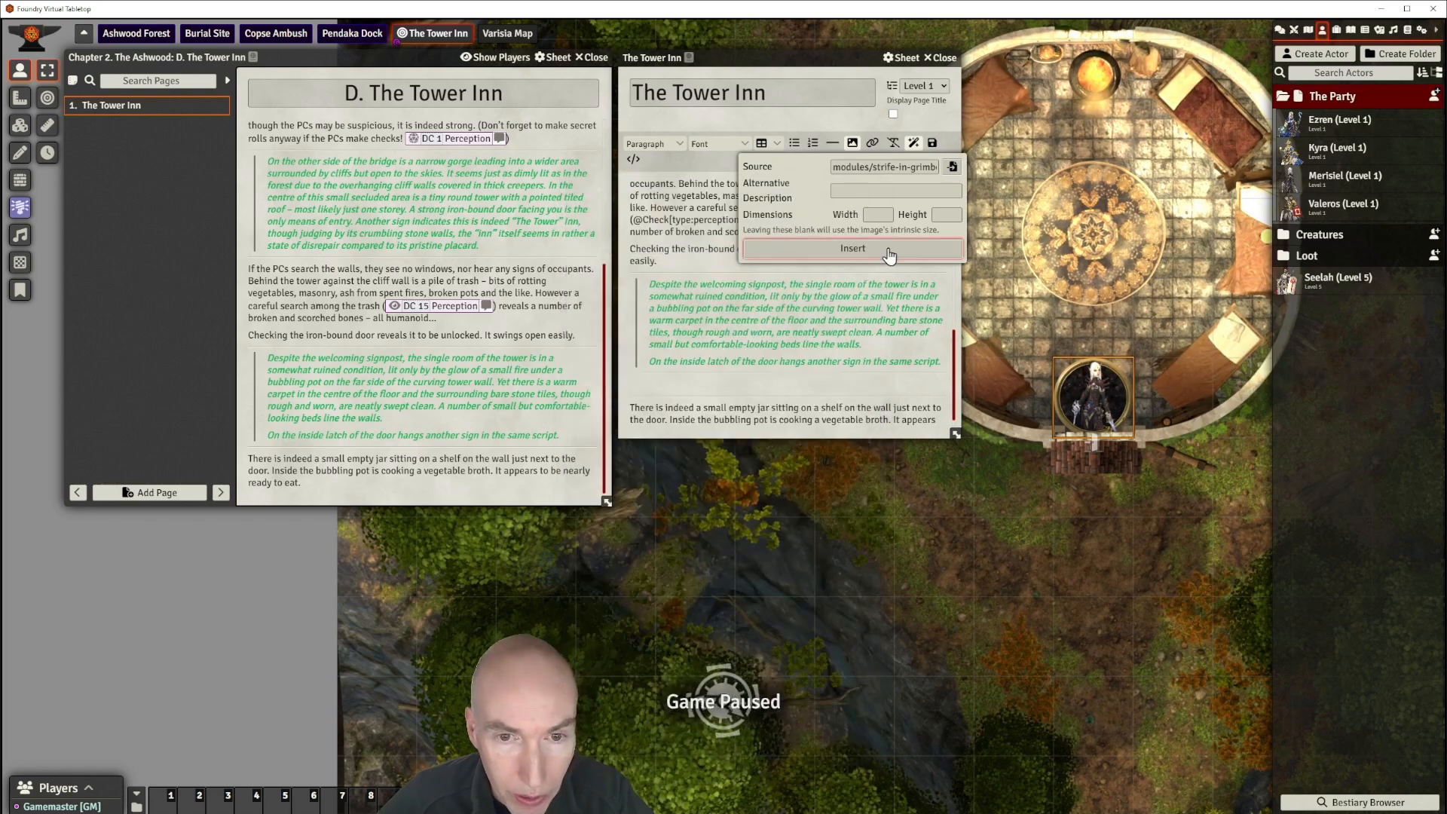
left_click(891, 253)
scroll(893, 255, "up", 1)
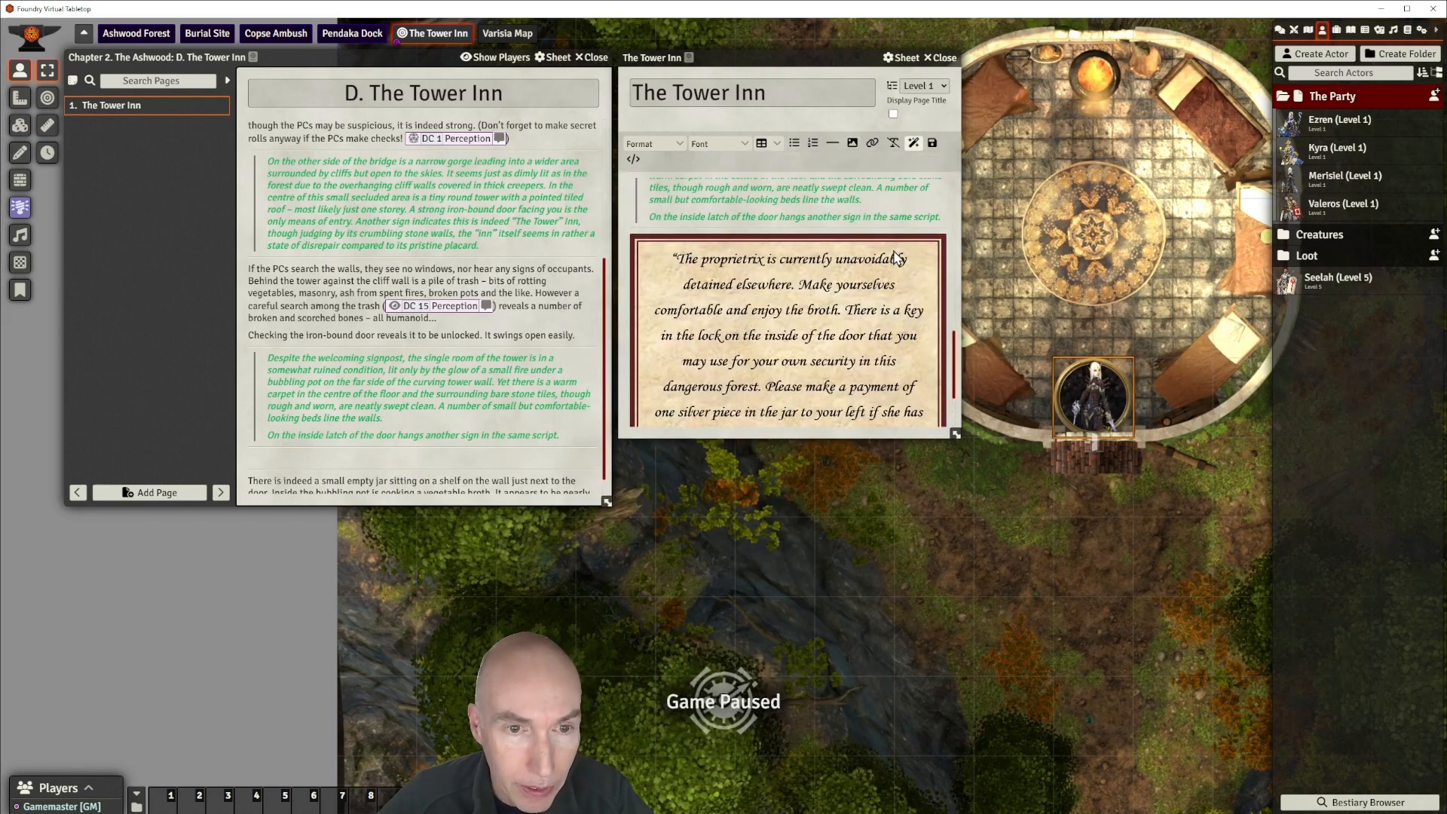
scroll(866, 279, "up", 1)
scroll(829, 309, "down", 1)
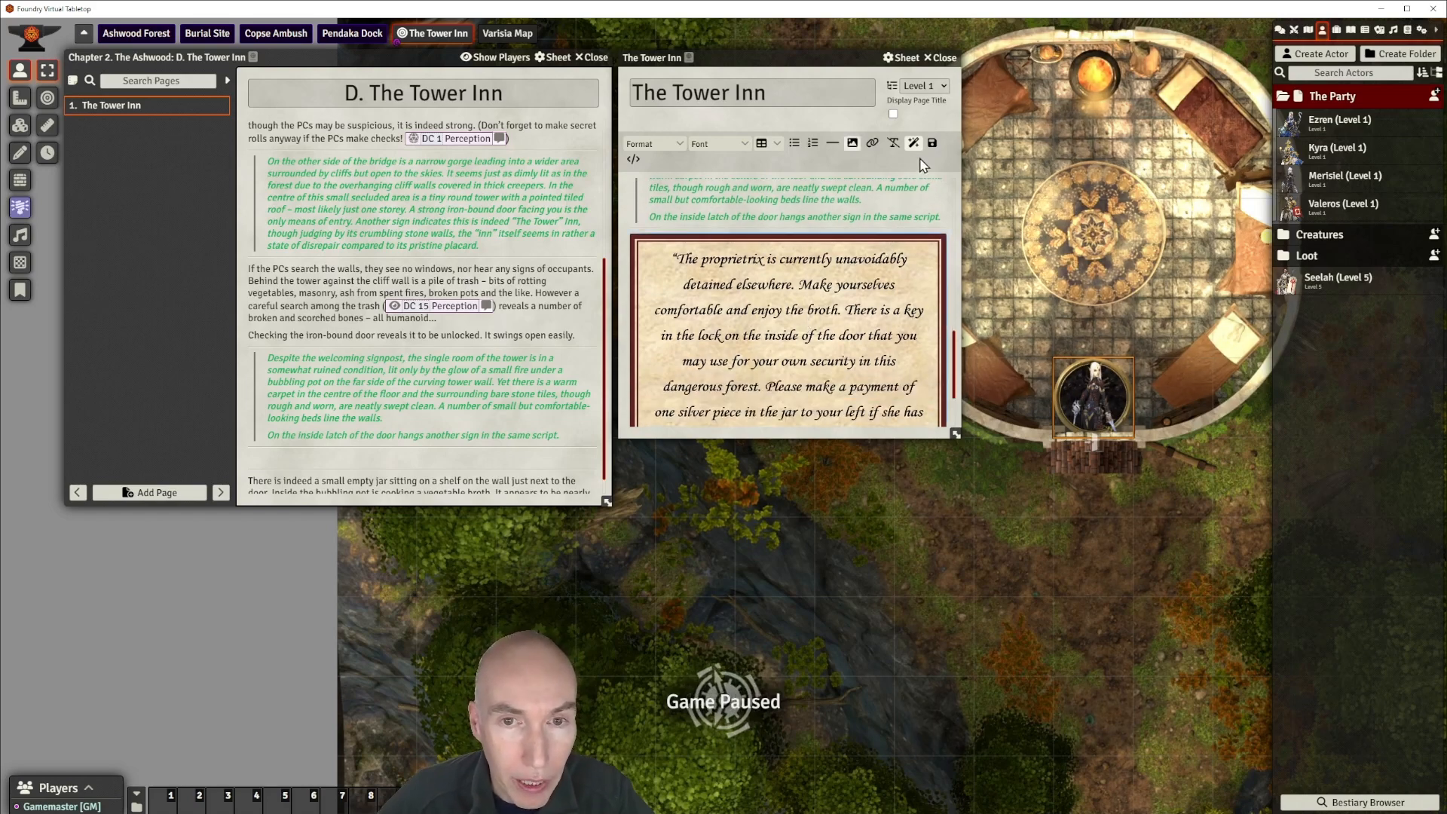
left_click(933, 144)
Open the proprietrix's sign image from the journal, show it to all players, and close the image.
scroll(431, 316, "down", 4)
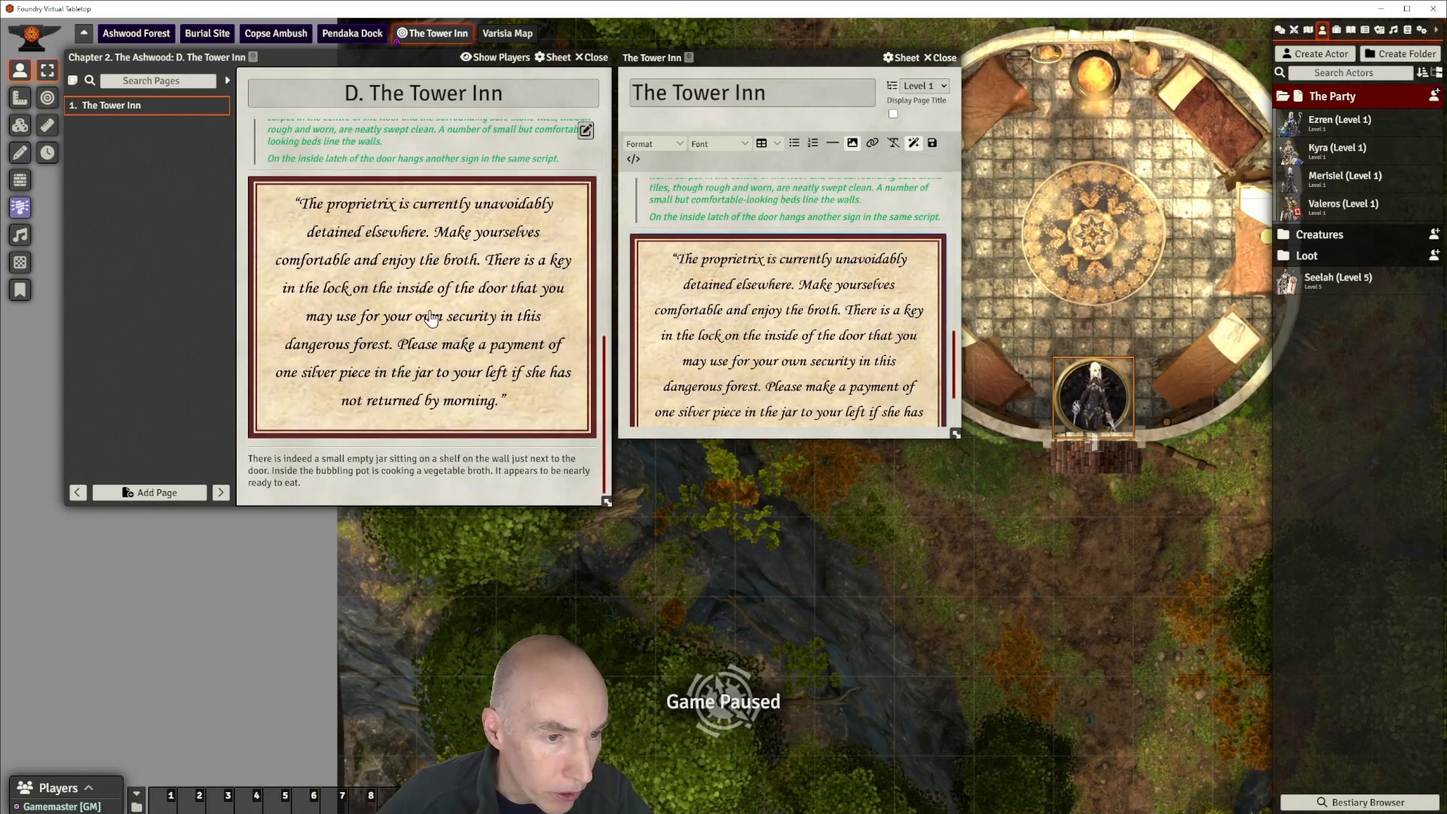
left_click(431, 317)
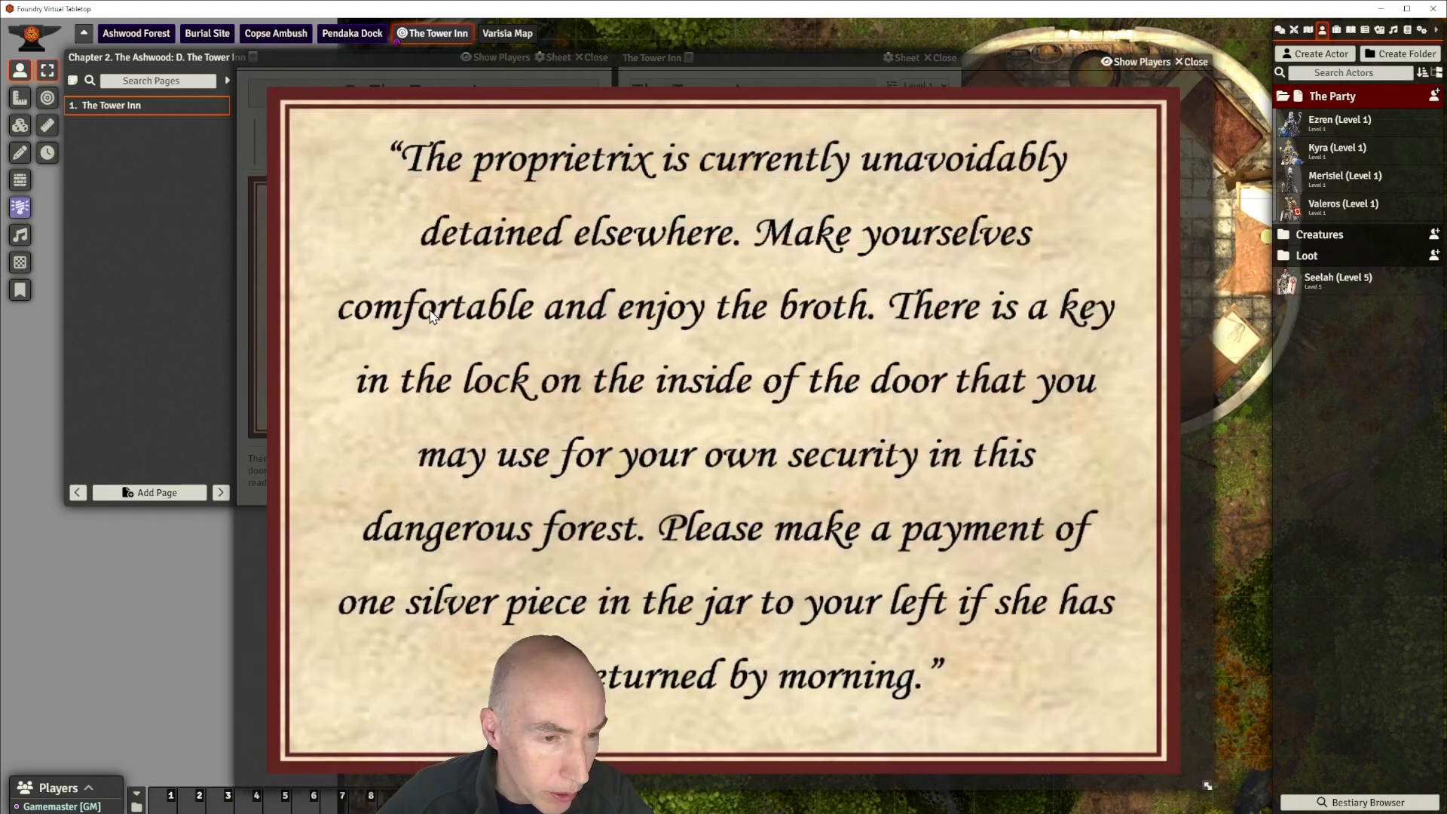
left_click(1137, 66)
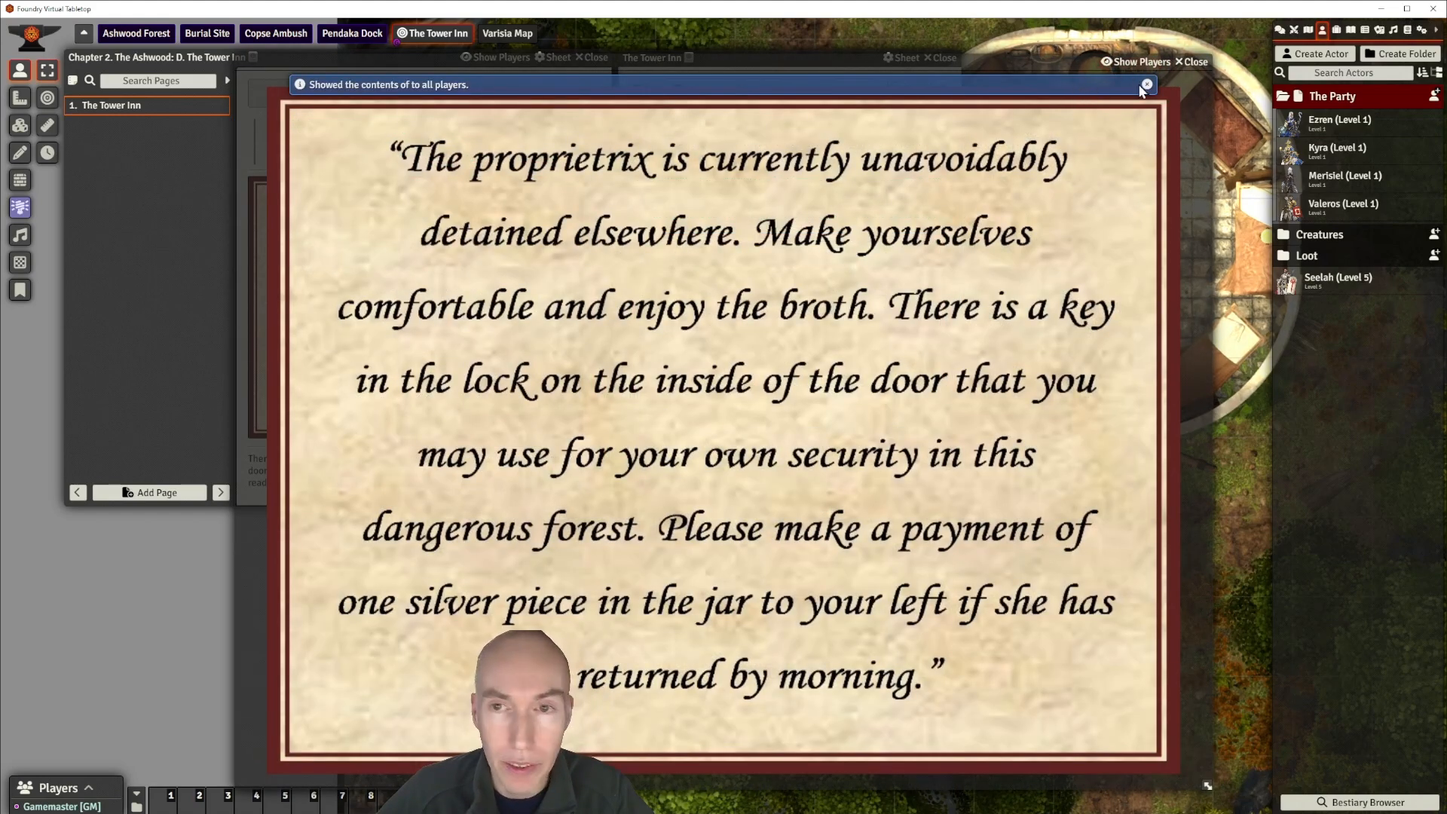
left_click(1193, 63)
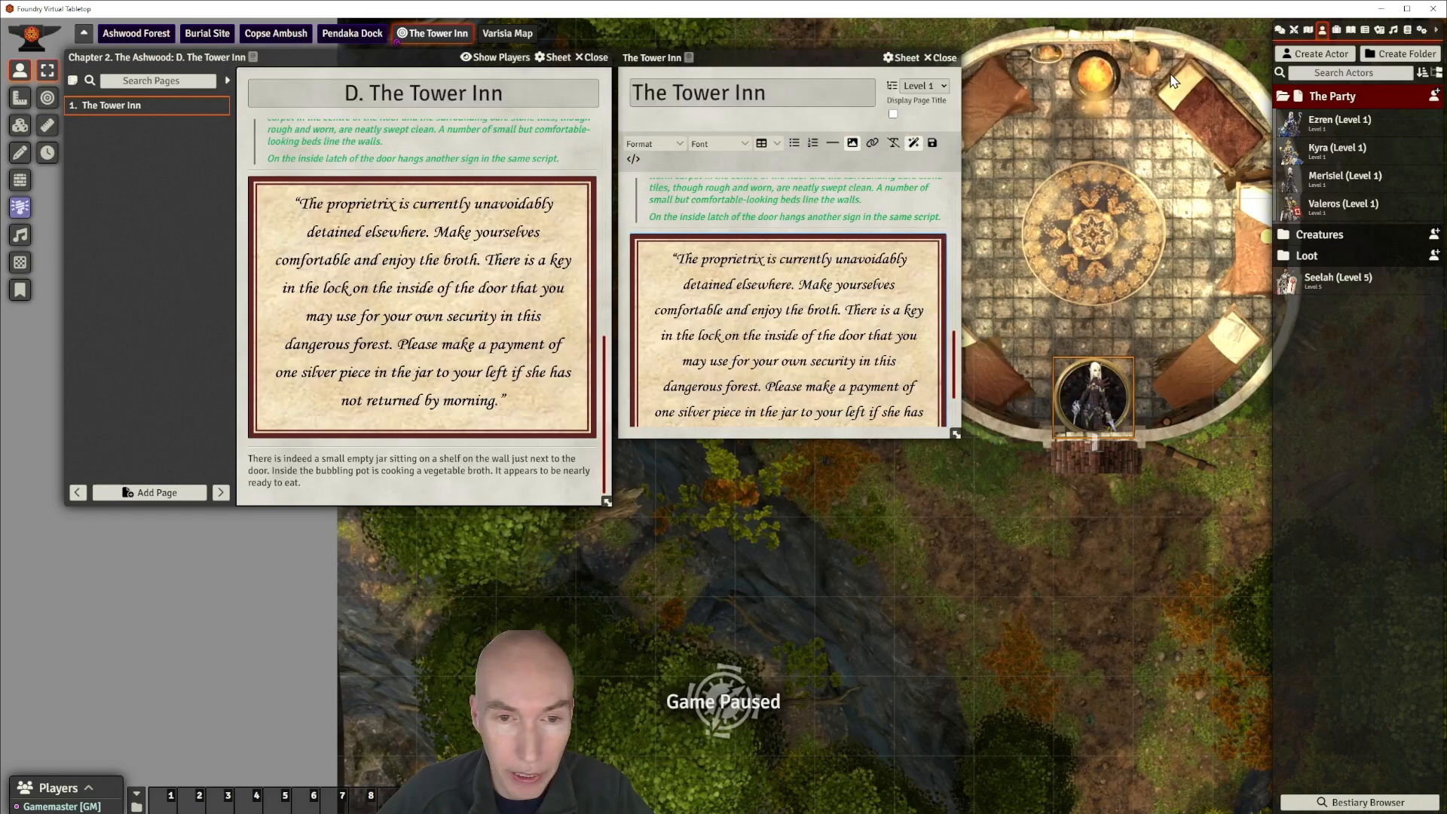
Deselect the token at the inn's door and examine the tower room on the map alongside the paragraph about the empty jar.
scroll(479, 296, "down", 1)
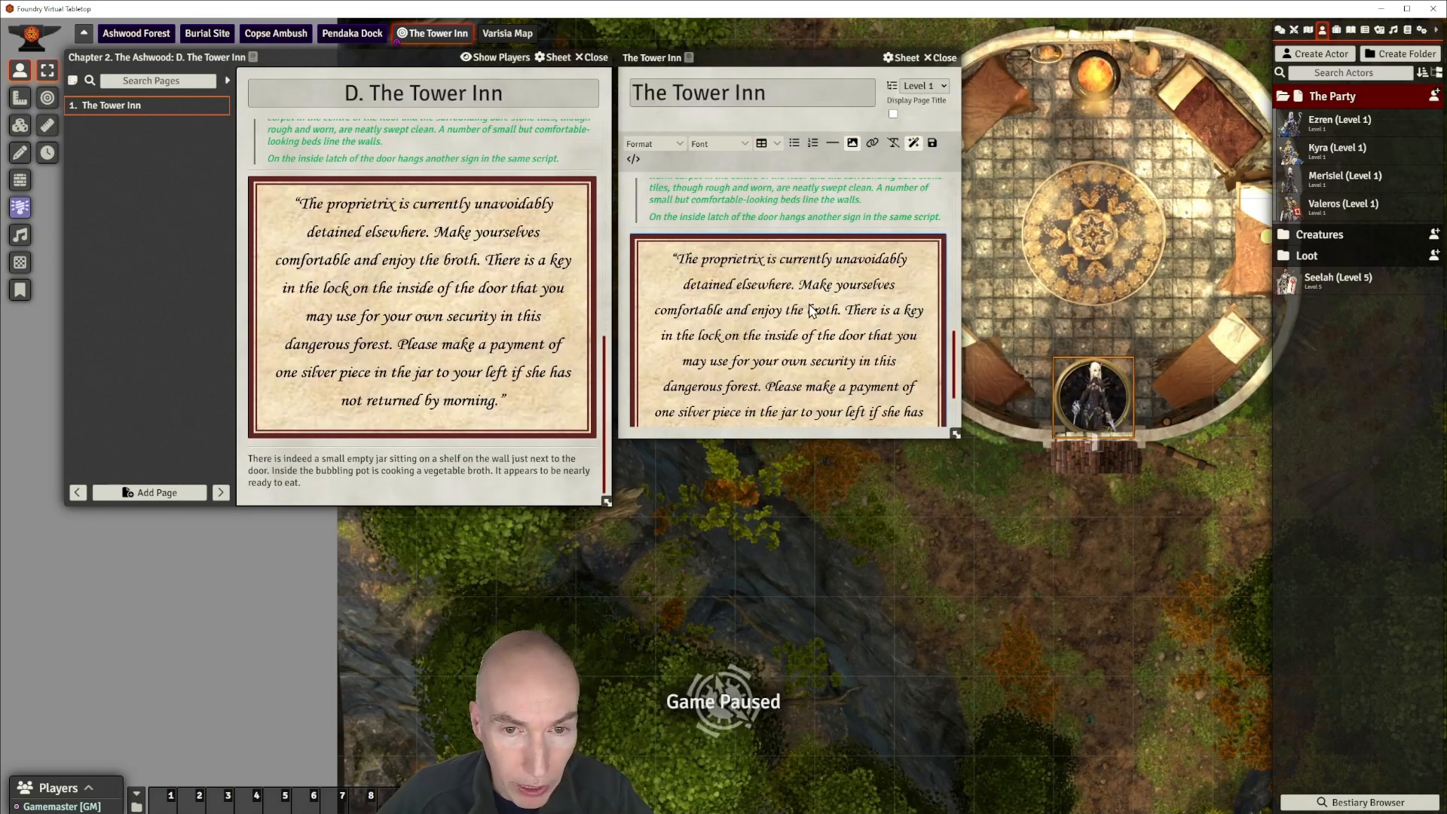
scroll(834, 344, "down", 2)
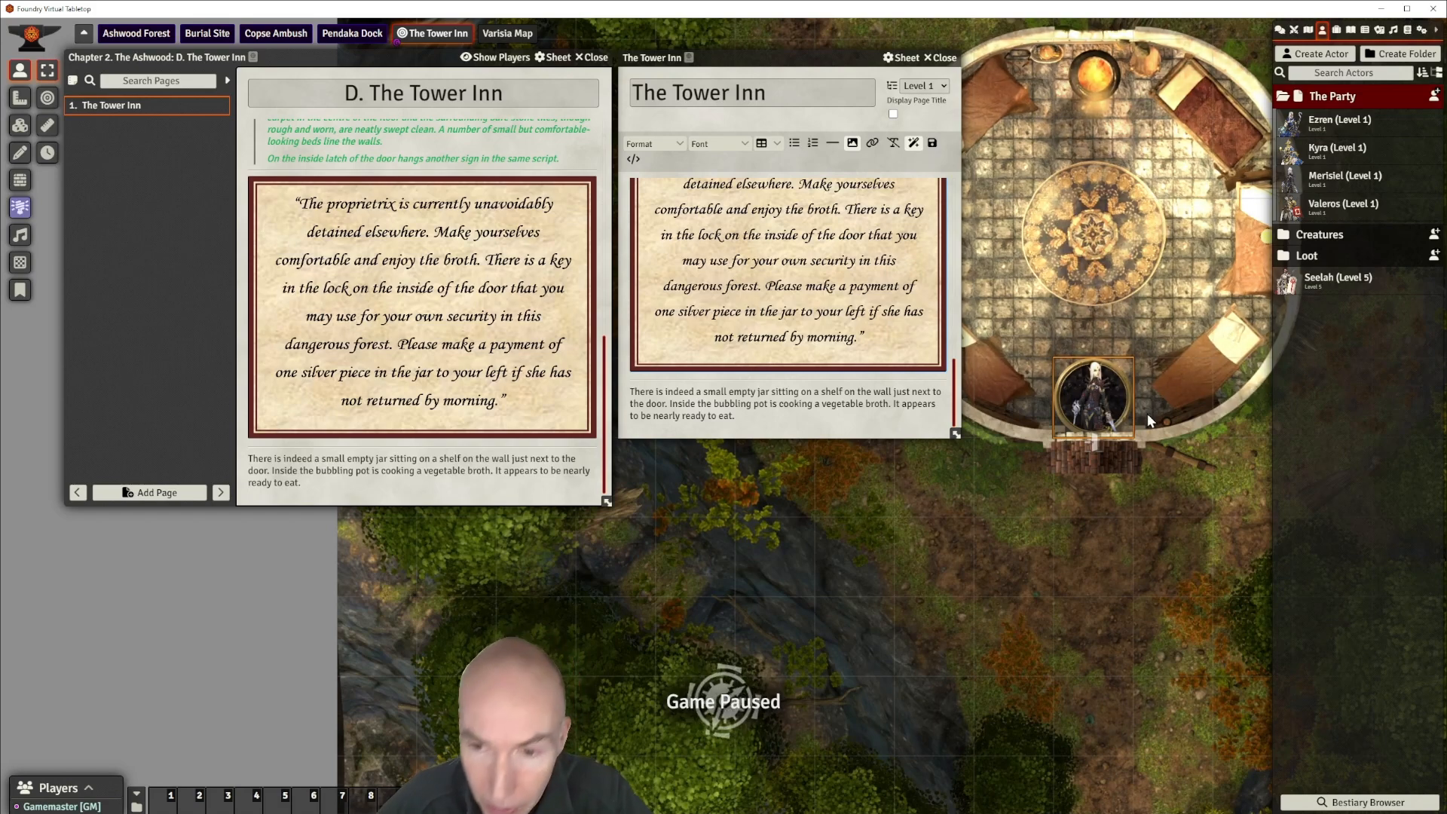
left_click(1168, 426)
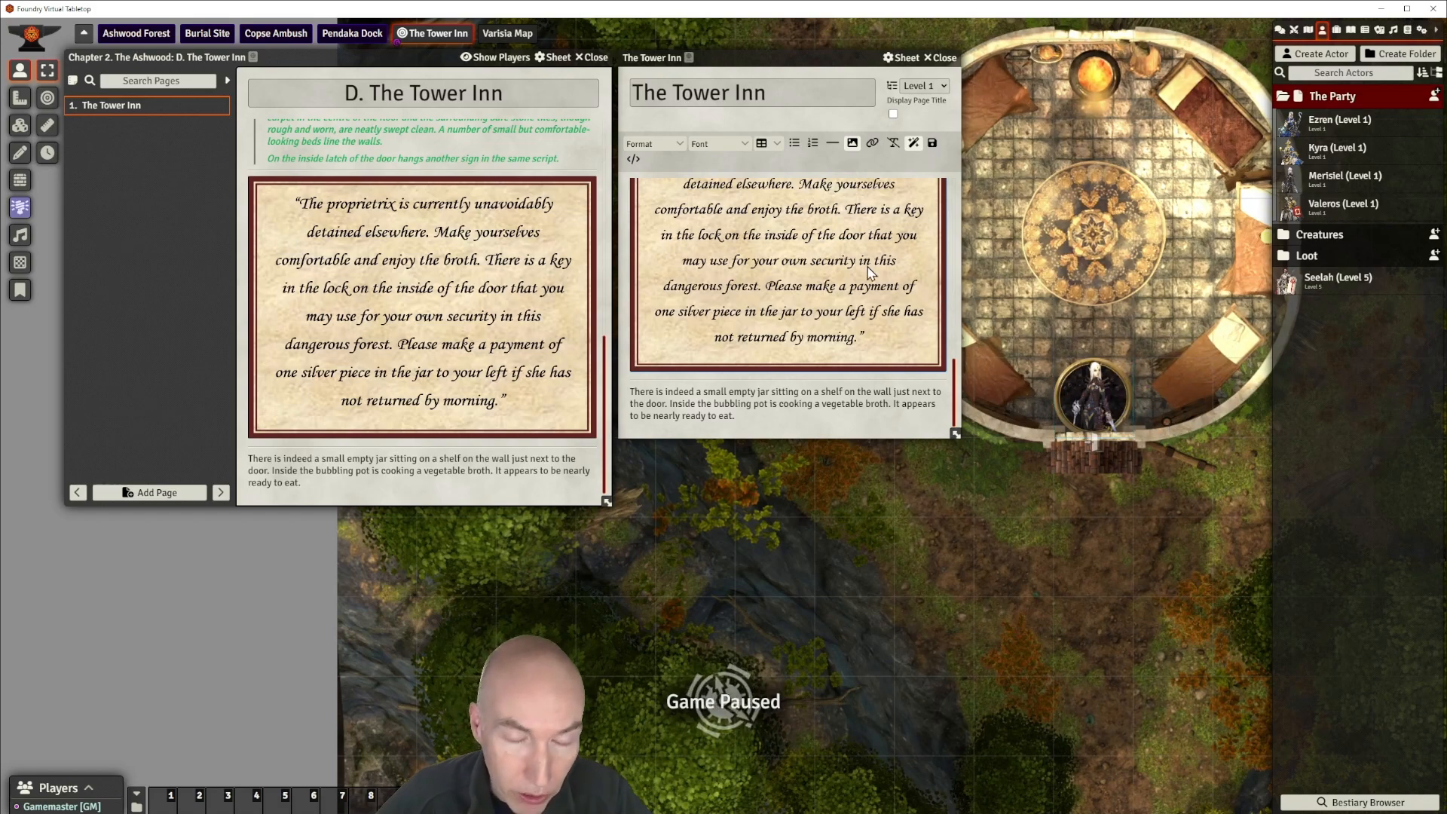
scroll(1109, 297, "up", 1)
scroll(1109, 296, "down", 3)
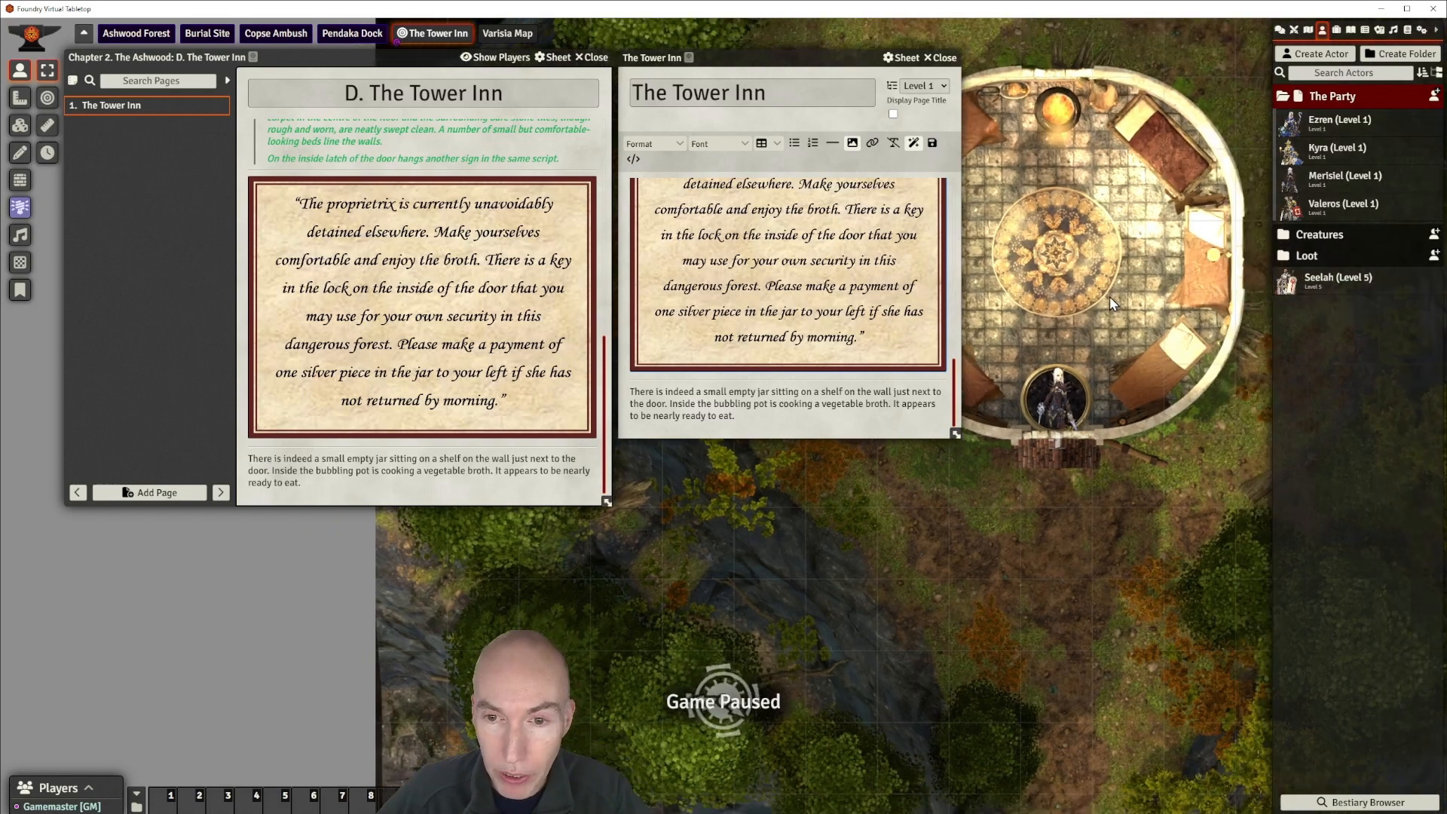
left_click_drag(1099, 269, 1132, 322)
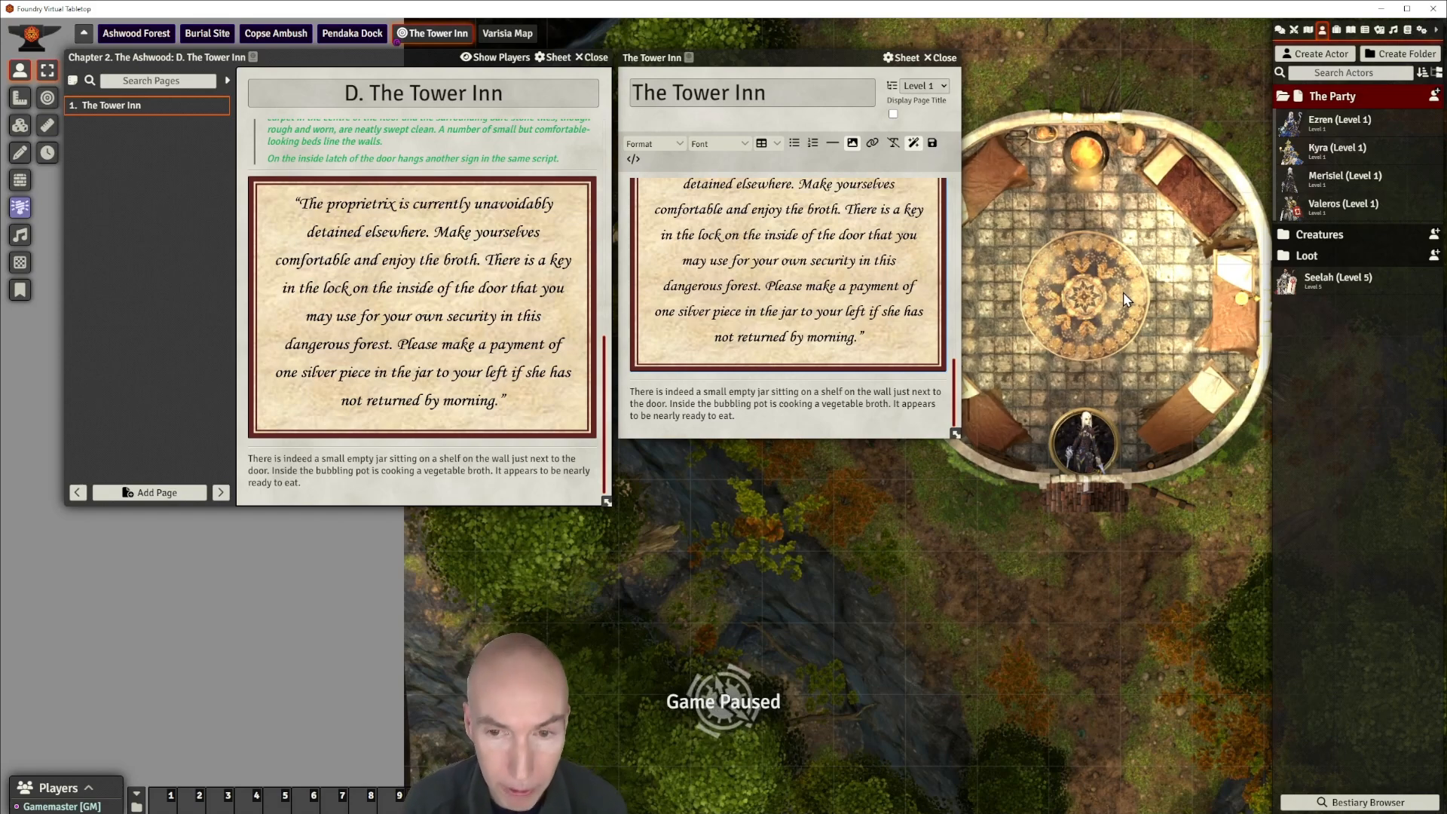
scroll(1062, 323, "up", 1)
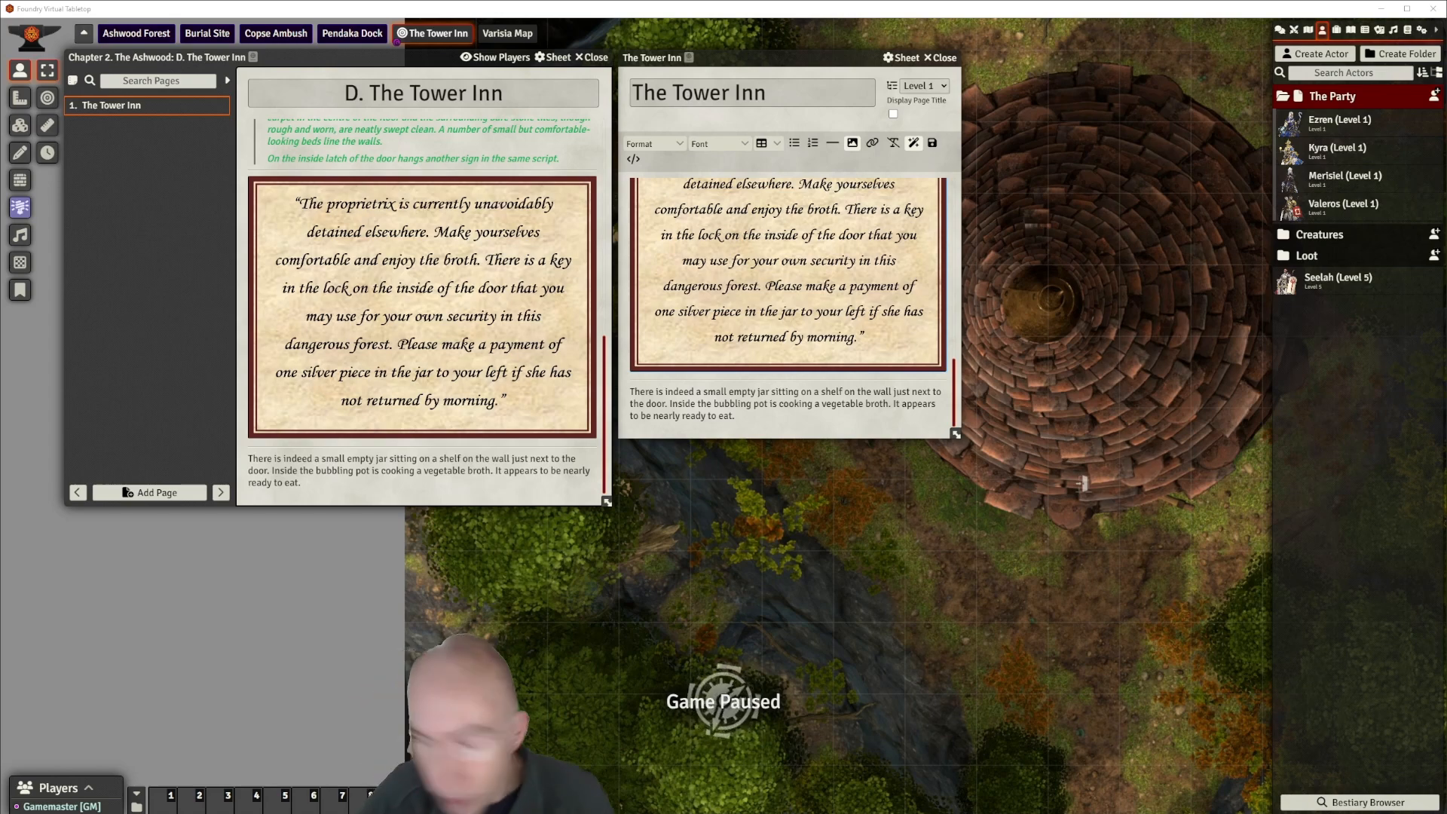
Paste the copied paragraphs on the Hag's trap, secret trapdoor, drugged stew and waking PCs below the small empty jar paragraph.
left_click(760, 416)
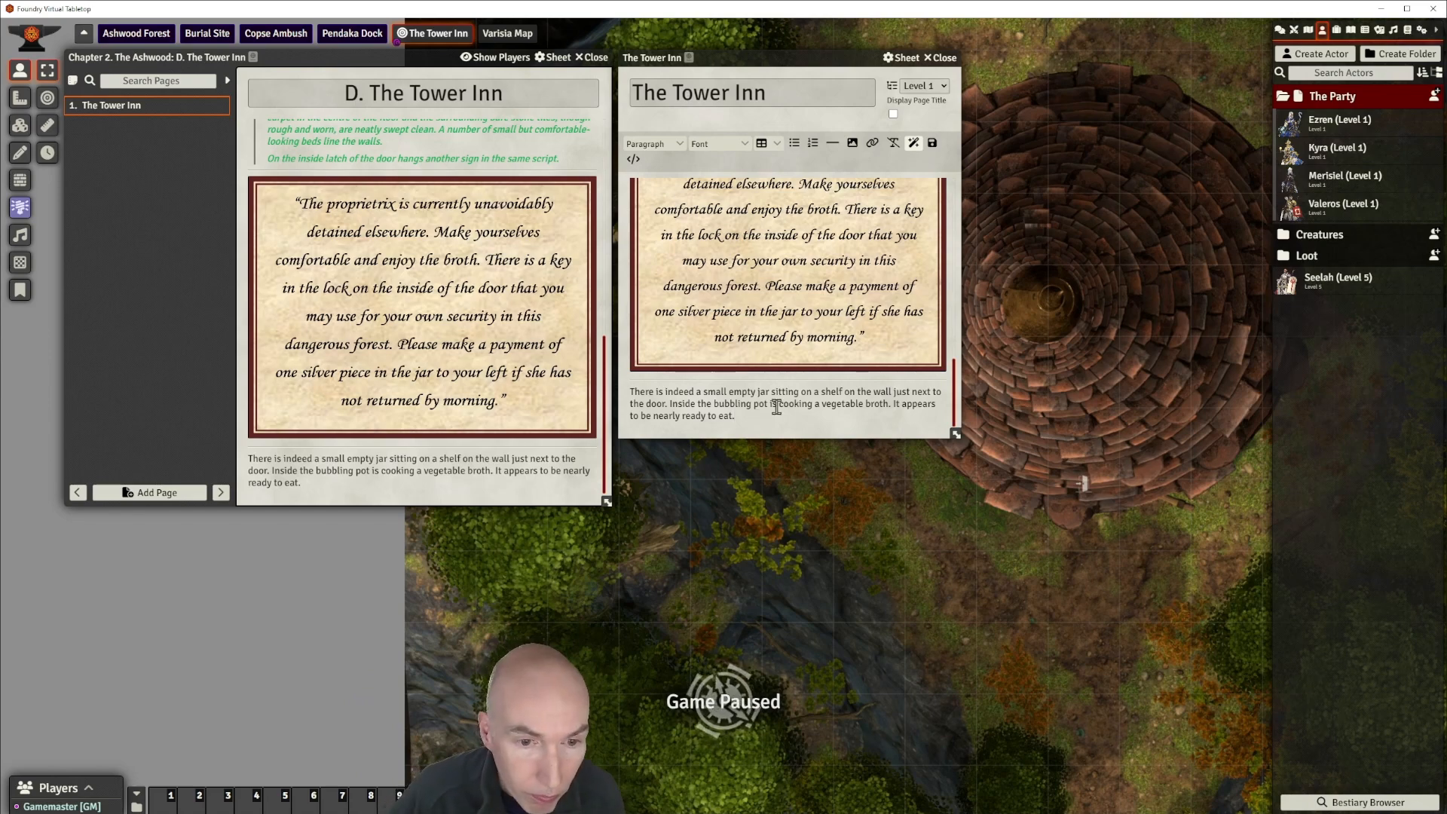
key("Return")
key("ctrl+v")
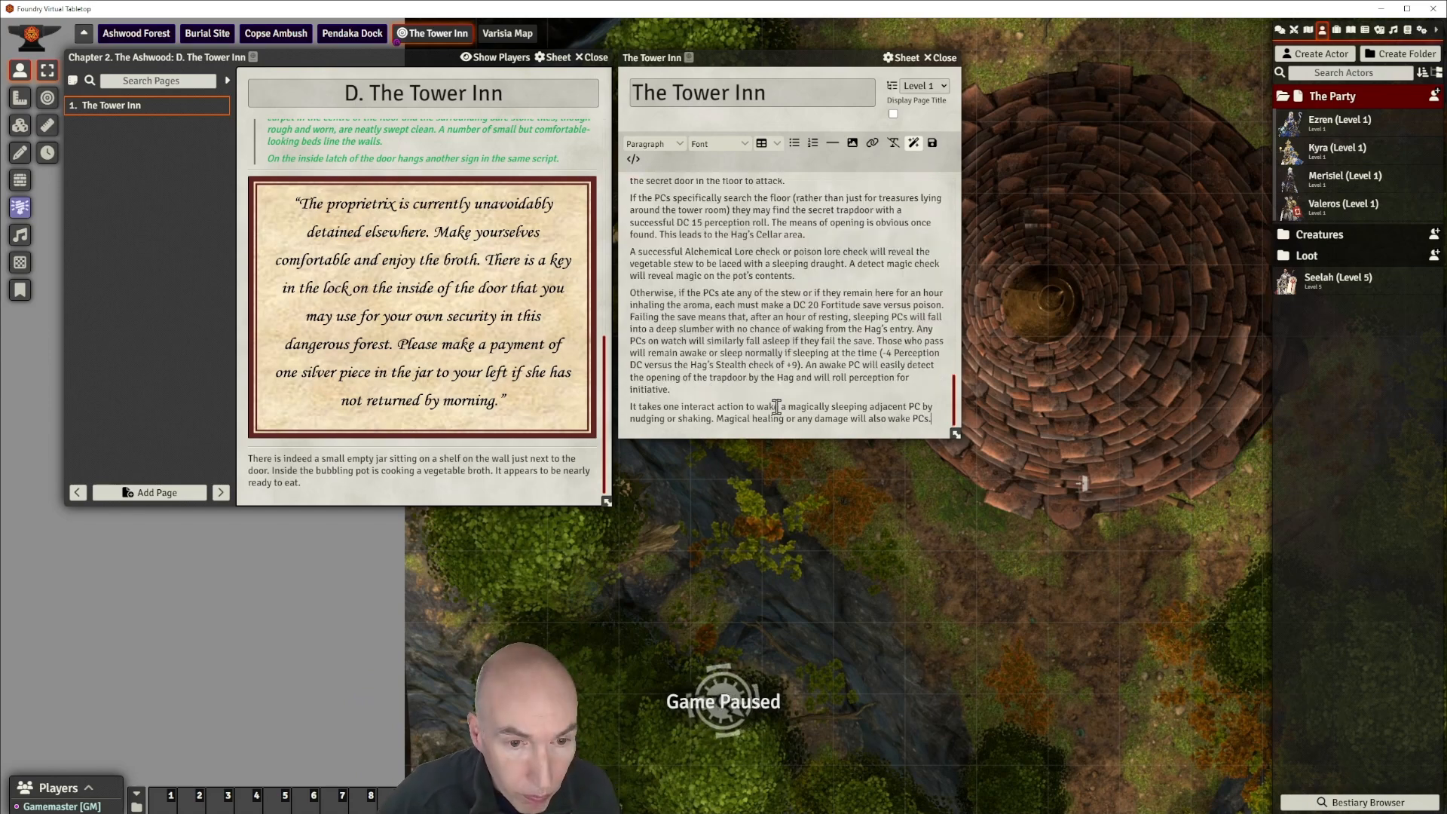
Replace the word "Green" with "Forest" before "Hag" in the paragraph about the trap.
scroll(816, 295, "up", 5)
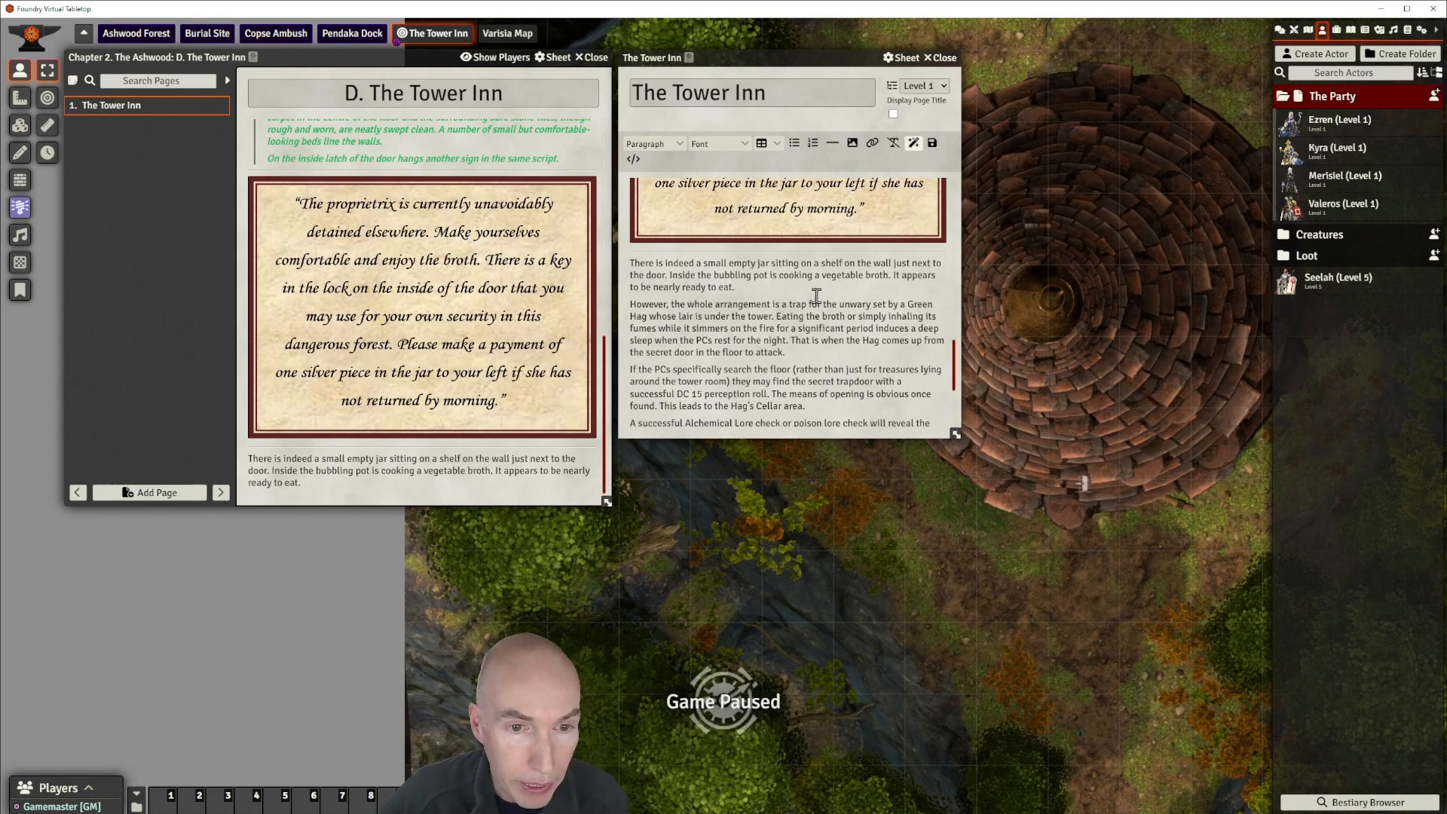
scroll(816, 295, "up", 2)
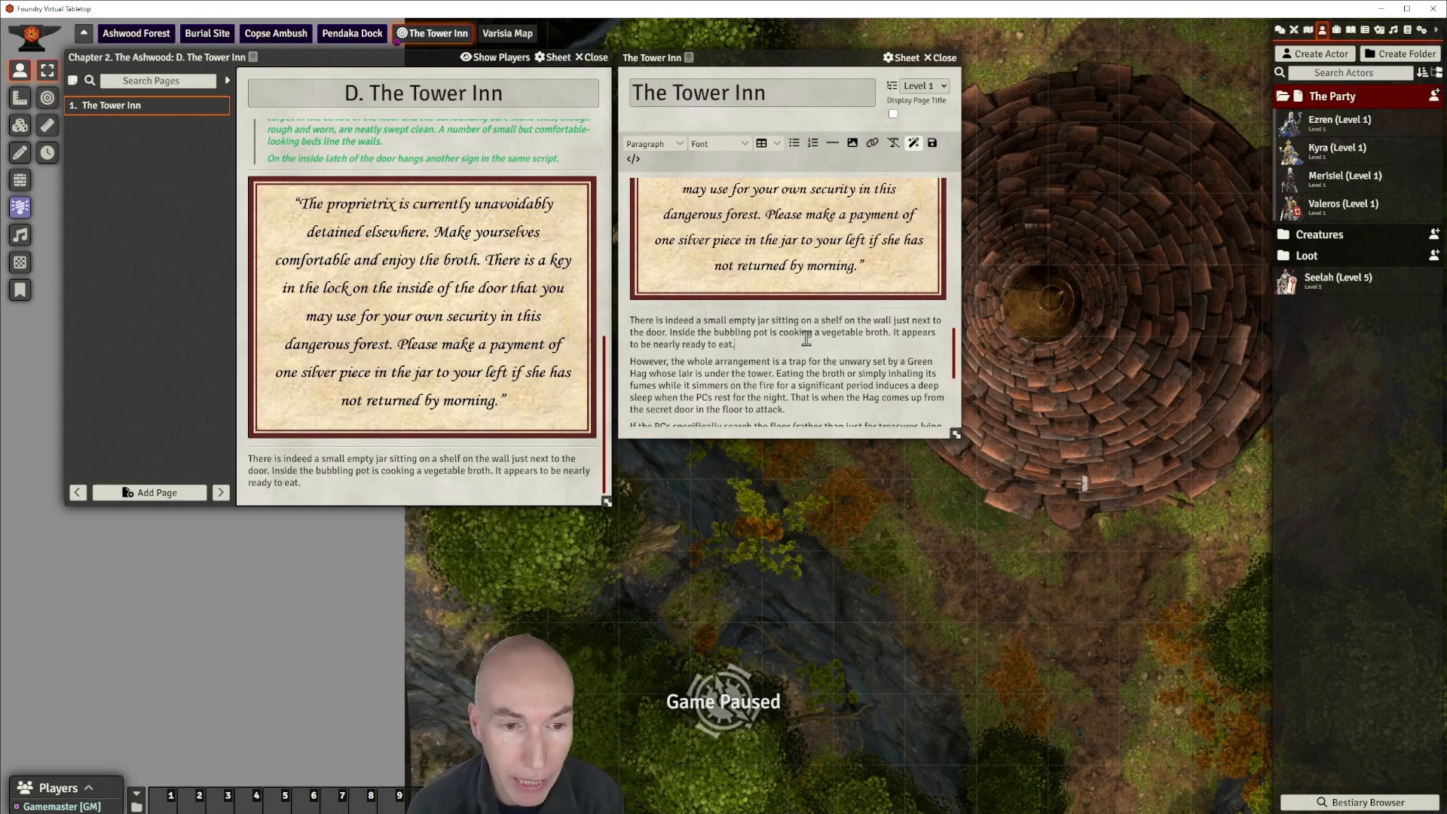
double_click(920, 361)
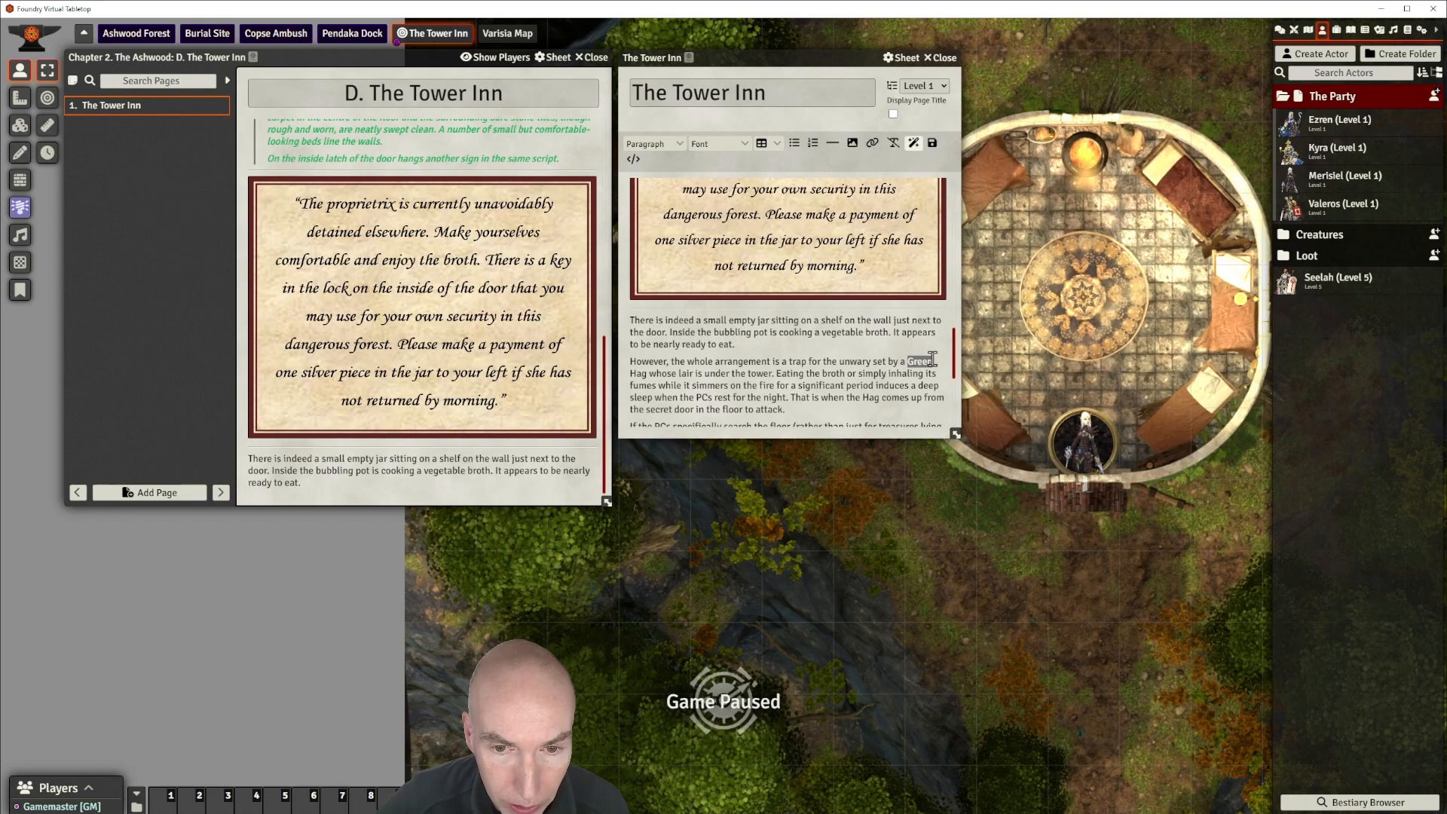
type("Fo")
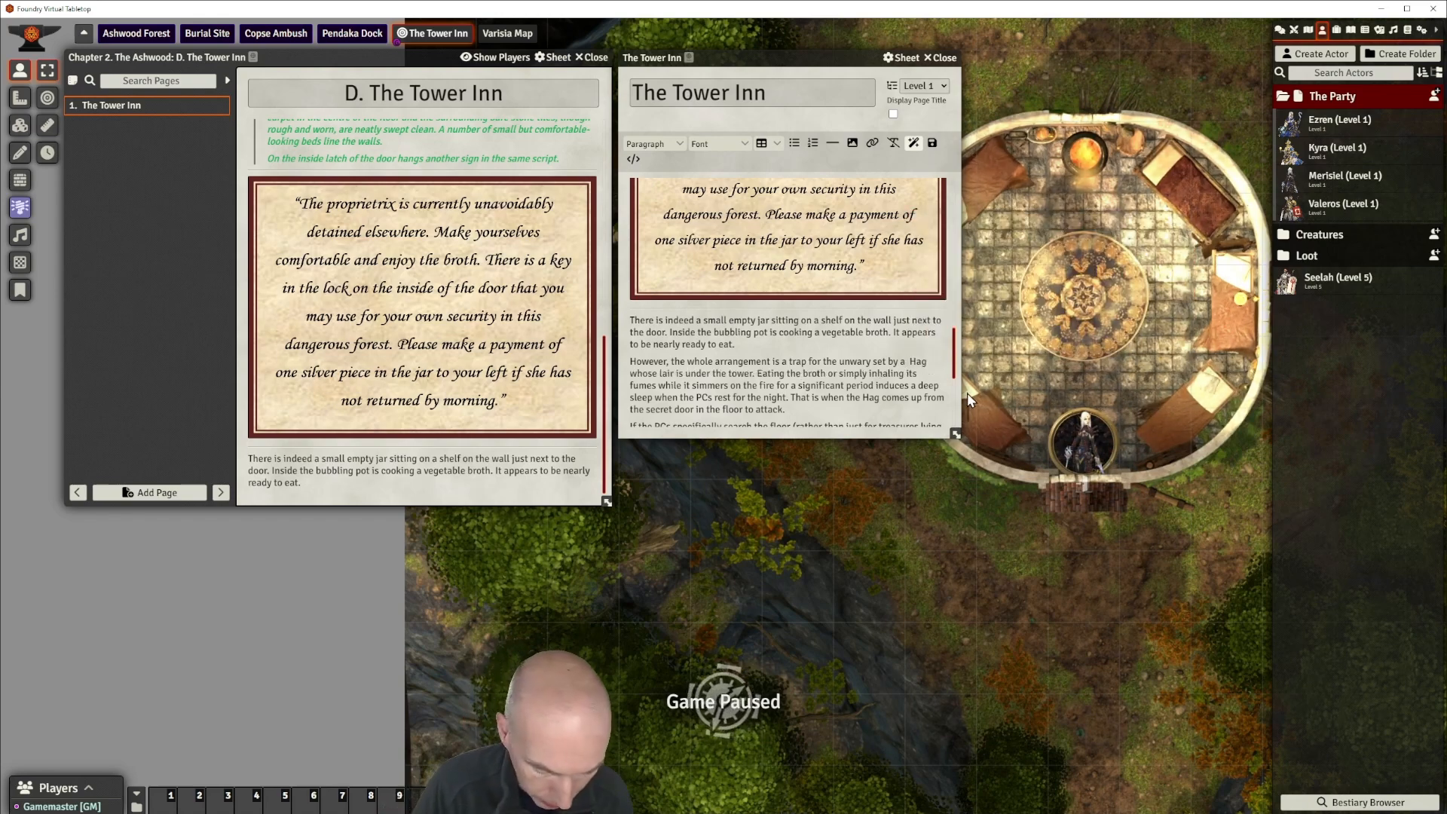
type("re")
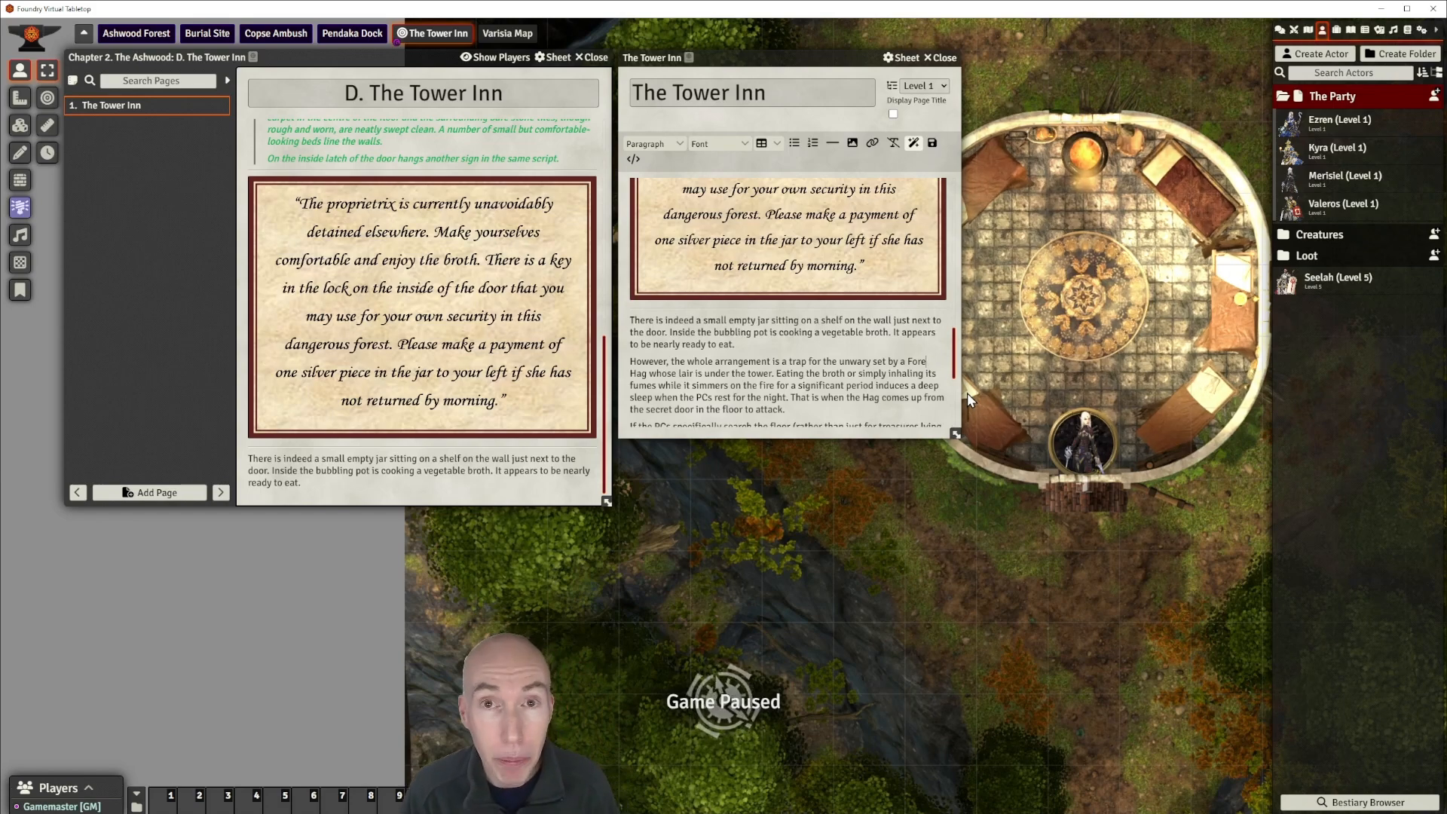
type("st")
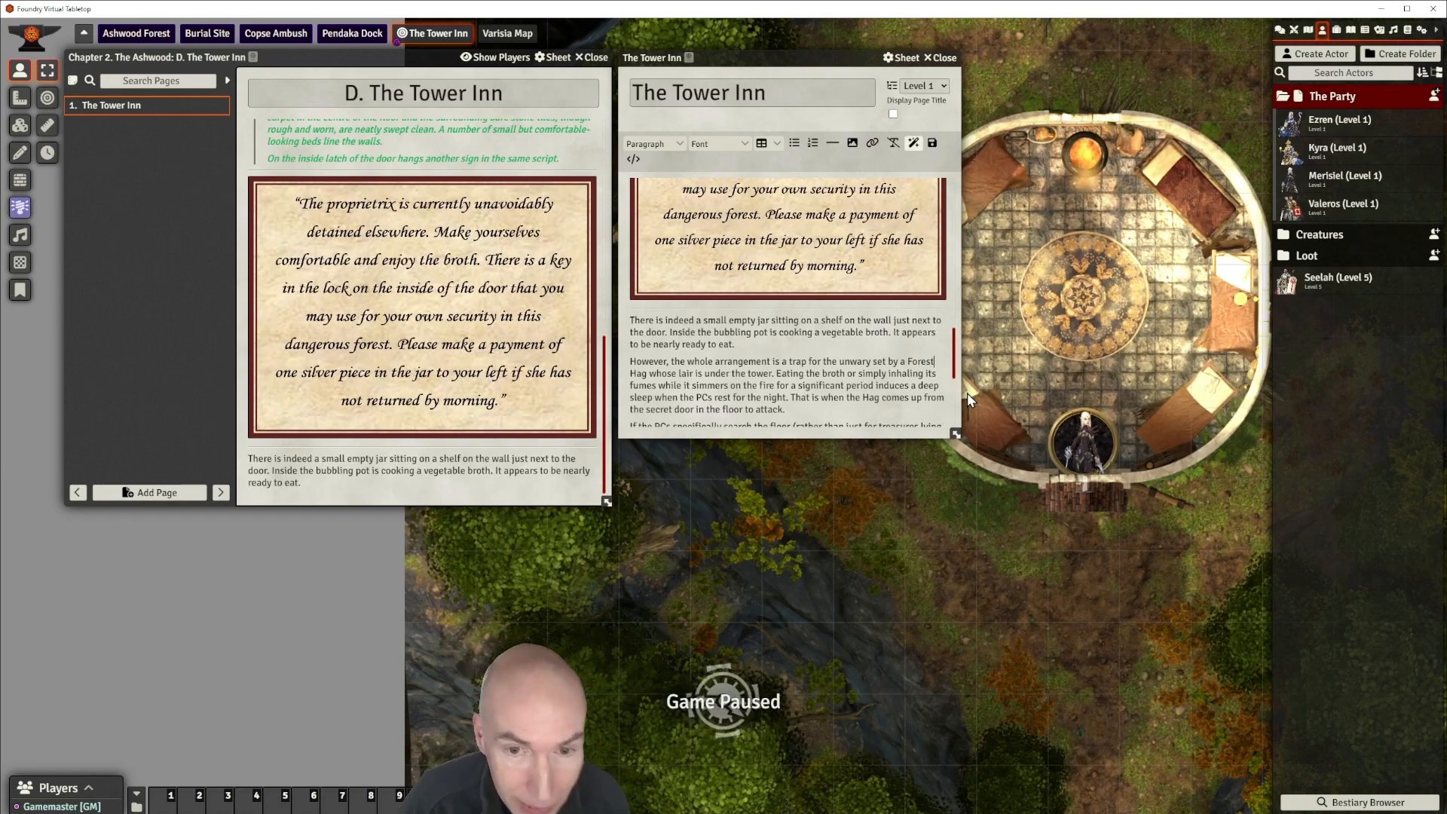
Read through the pasted paragraphs on the Hag's trap, the secret trapdoor, the stew and the Fortitude save.
scroll(815, 394, "down", 1)
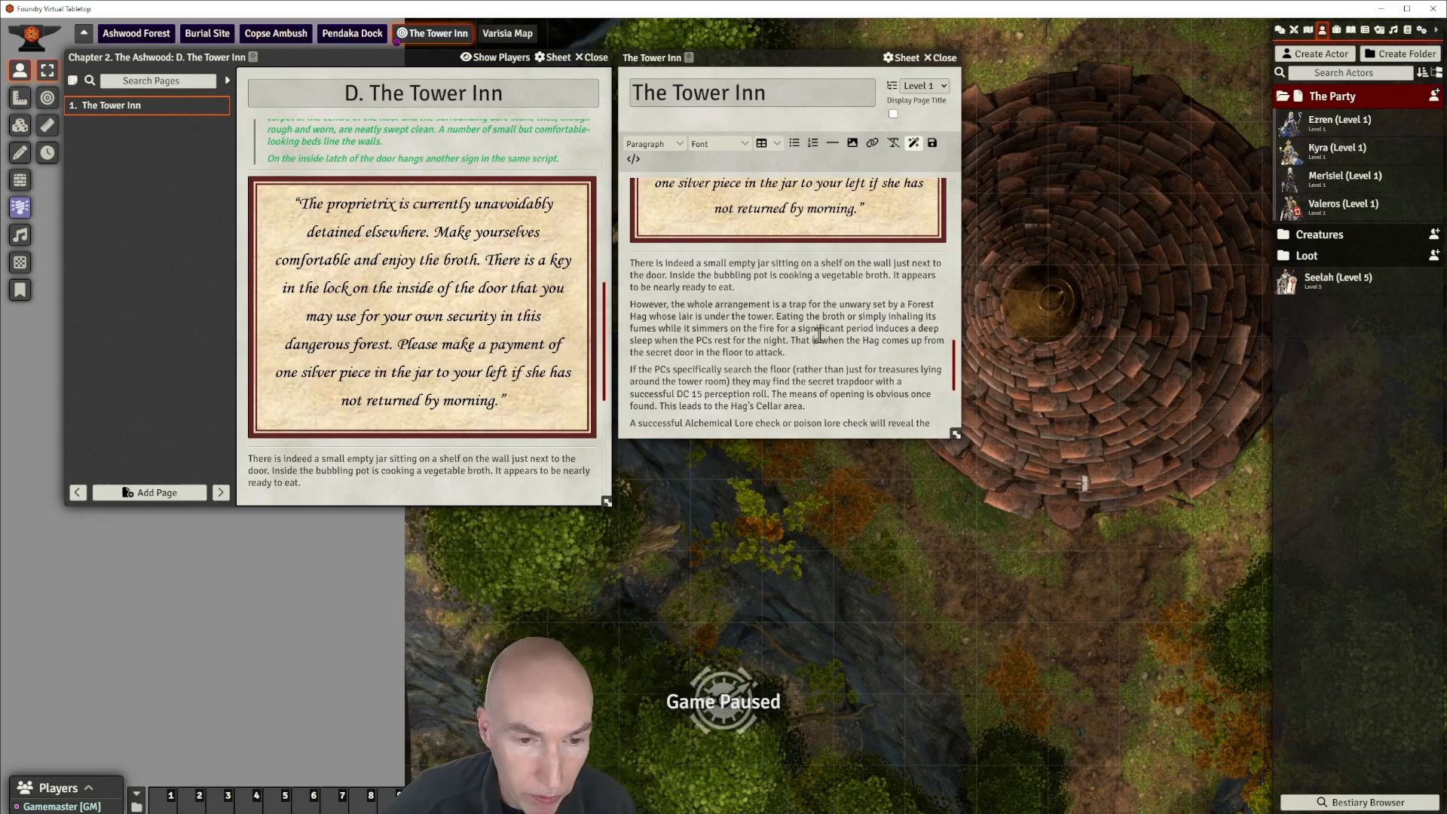
scroll(820, 333, "down", 1)
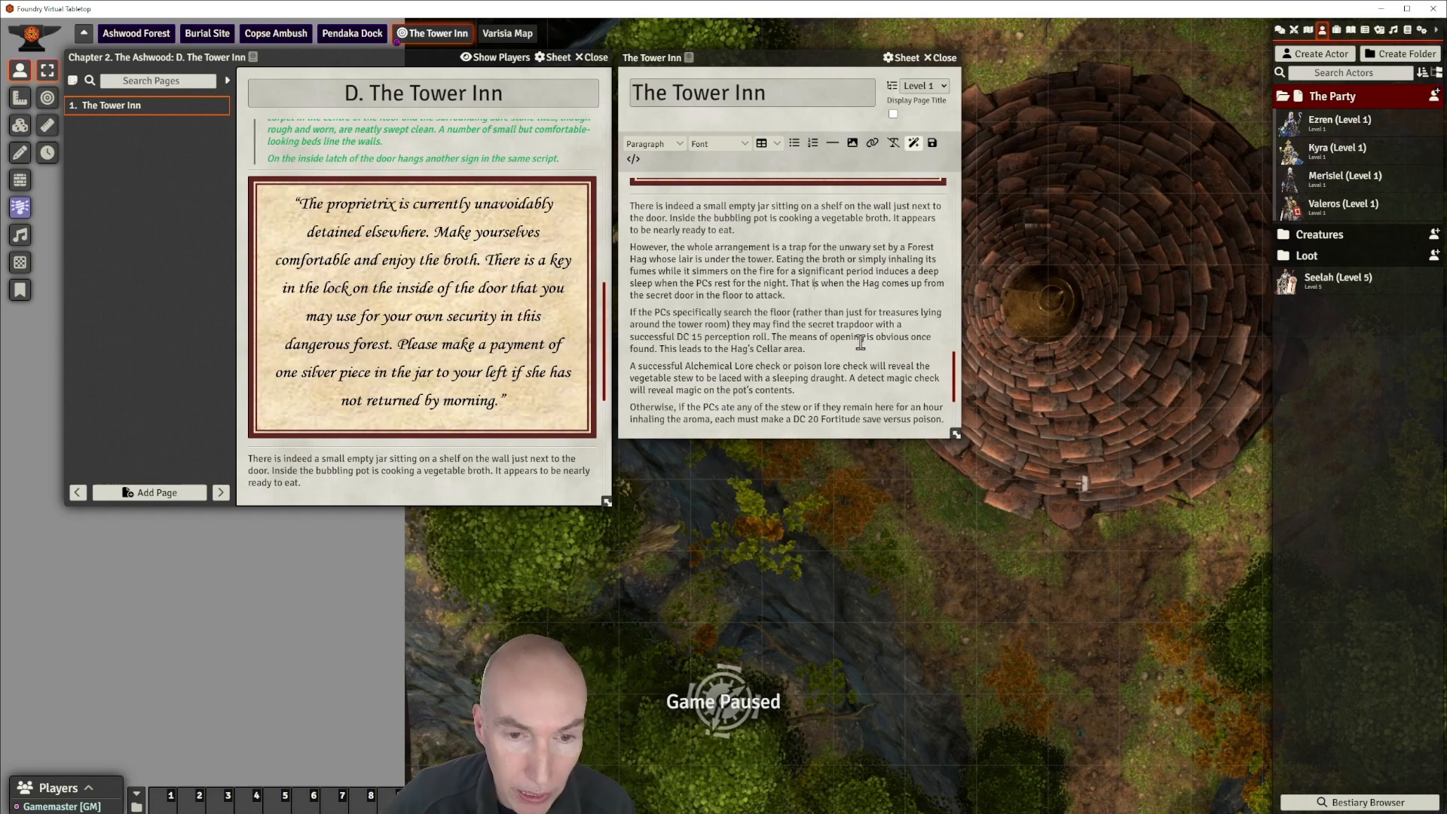
scroll(860, 343, "down", 1)
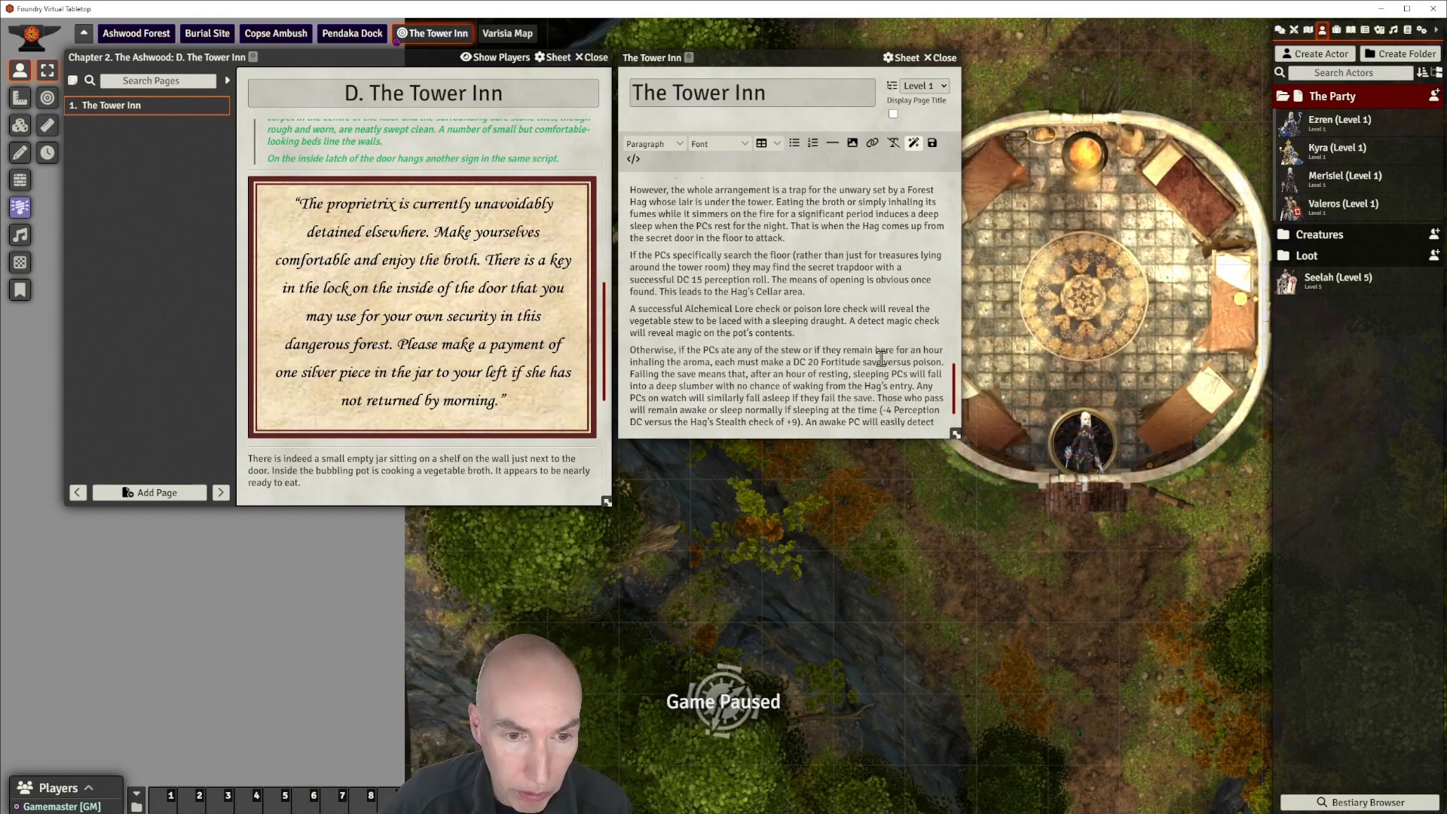
scroll(881, 339, "up", 3)
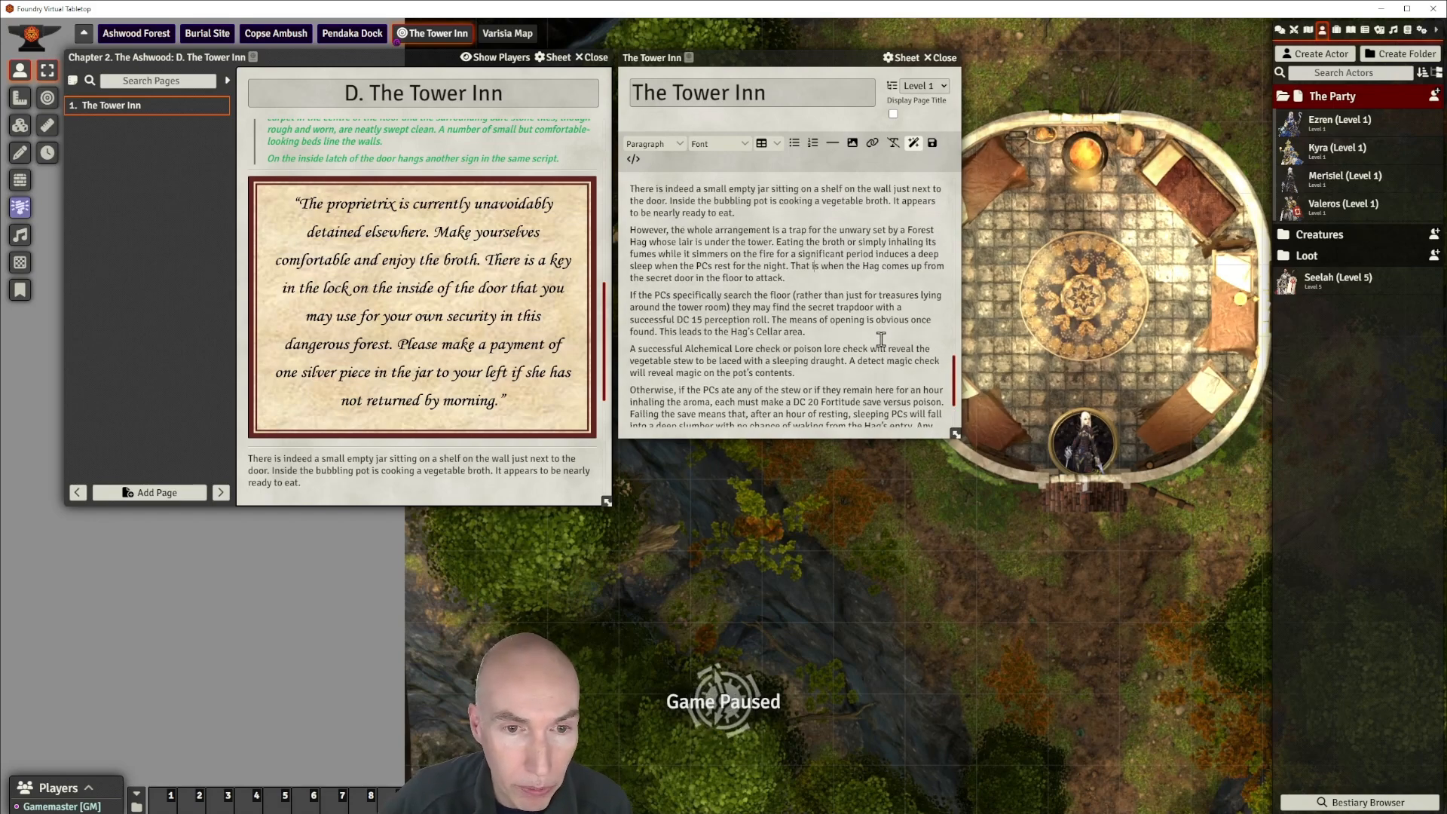
scroll(881, 339, "up", 2)
scroll(880, 339, "down", 2)
scroll(881, 339, "down", 1)
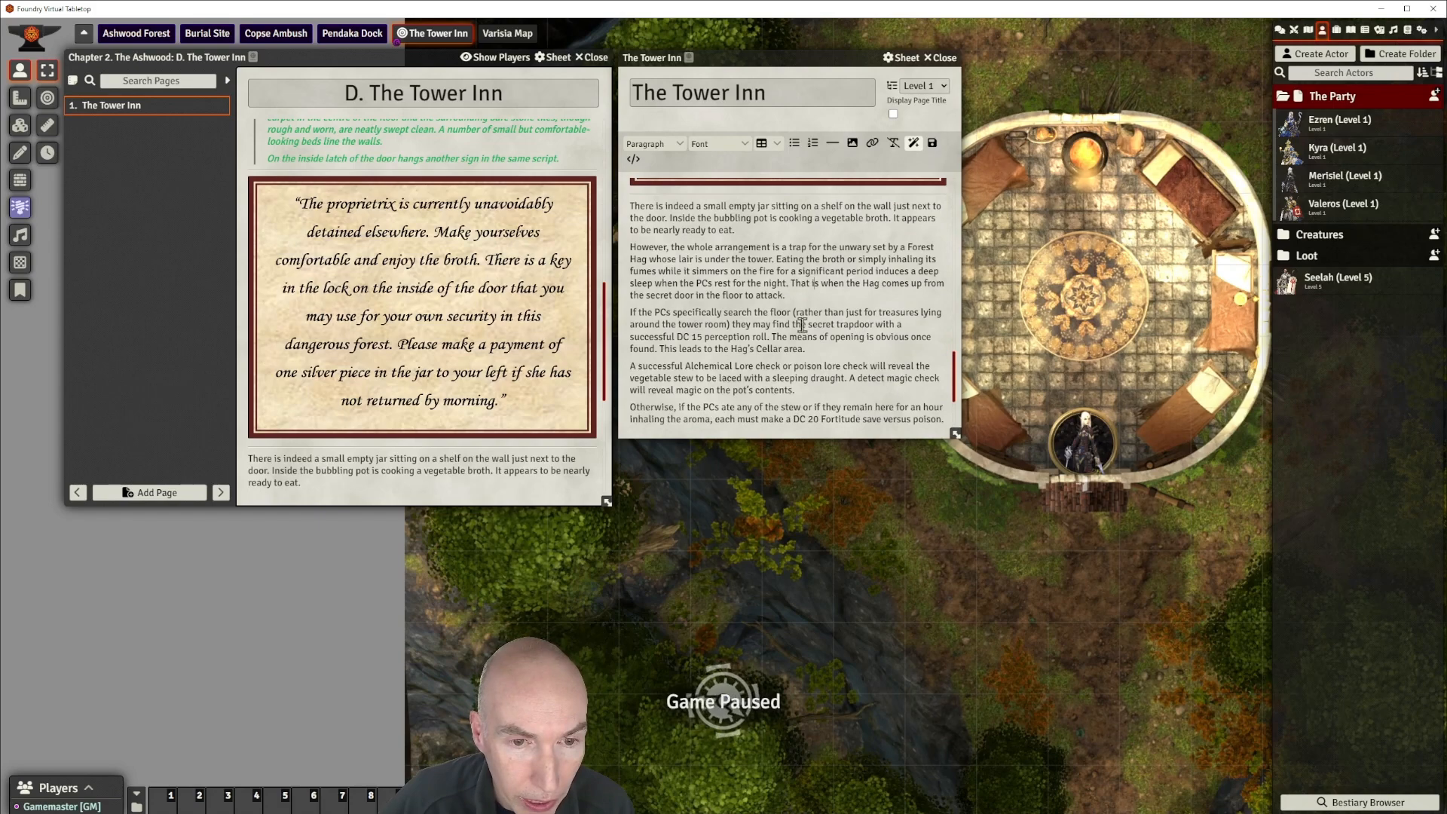
scroll(817, 320, "up", 8)
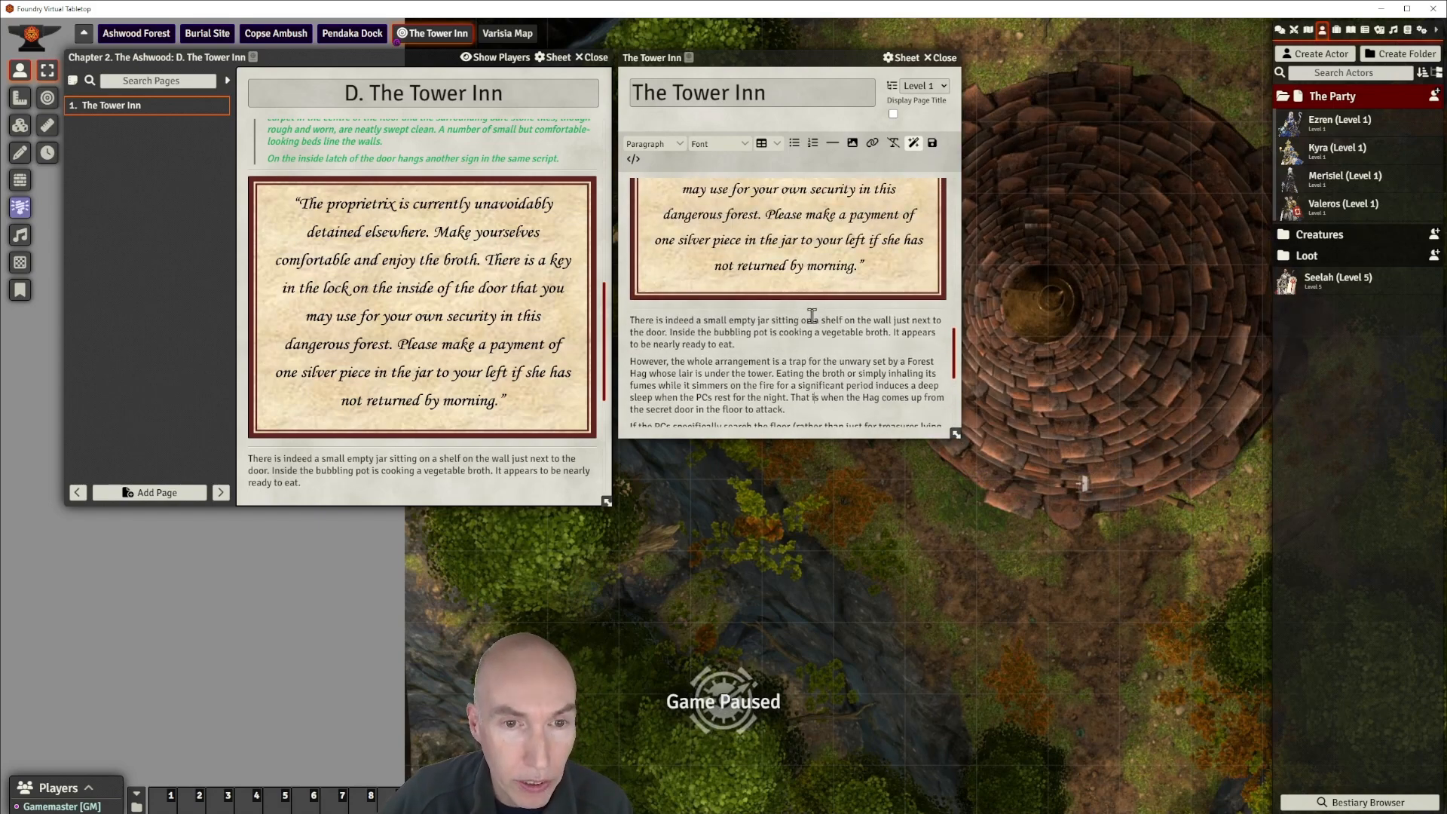
scroll(814, 321, "up", 5)
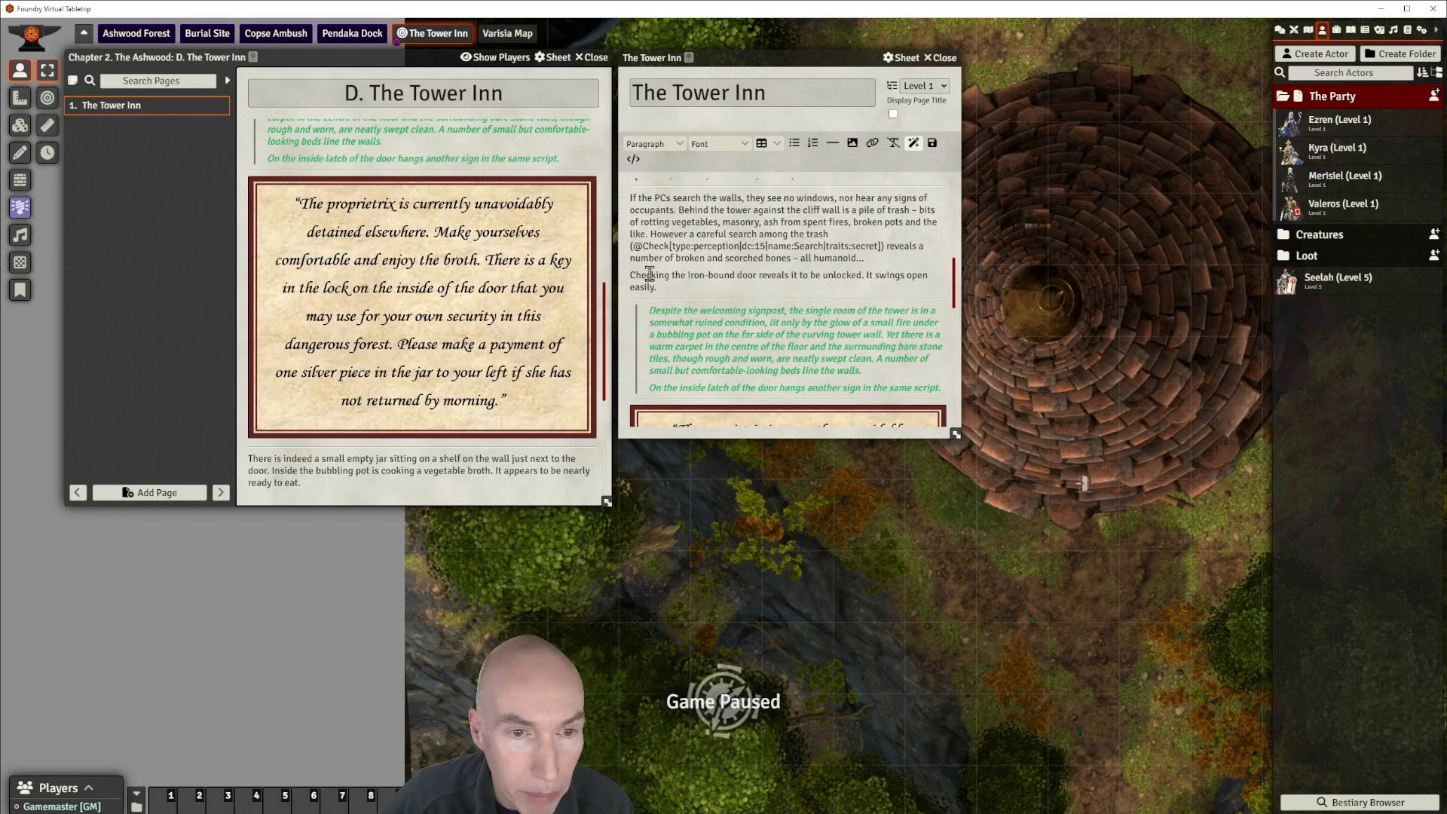
left_click_drag(634, 246, 878, 249)
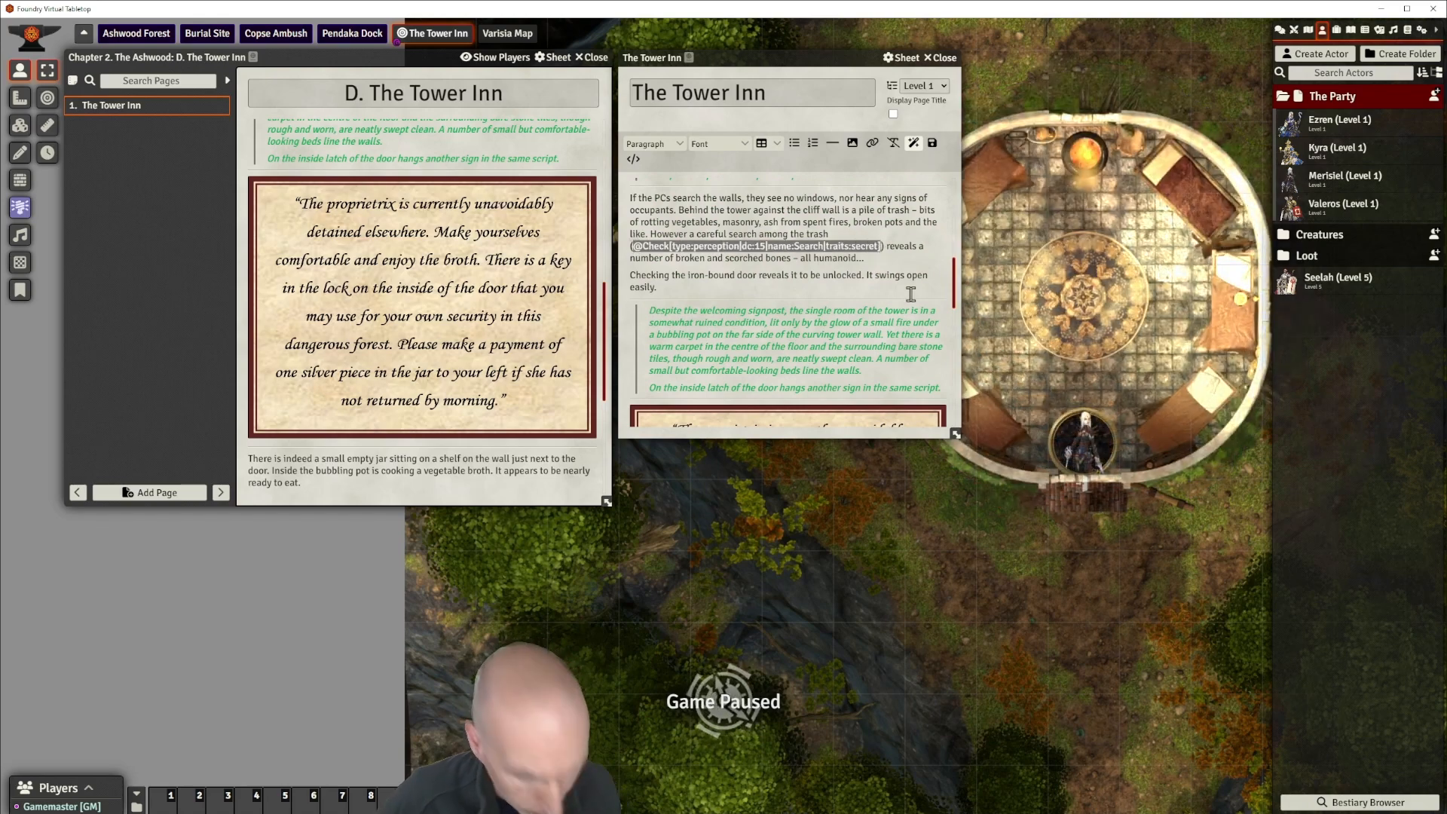
scroll(787, 309, "down", 13)
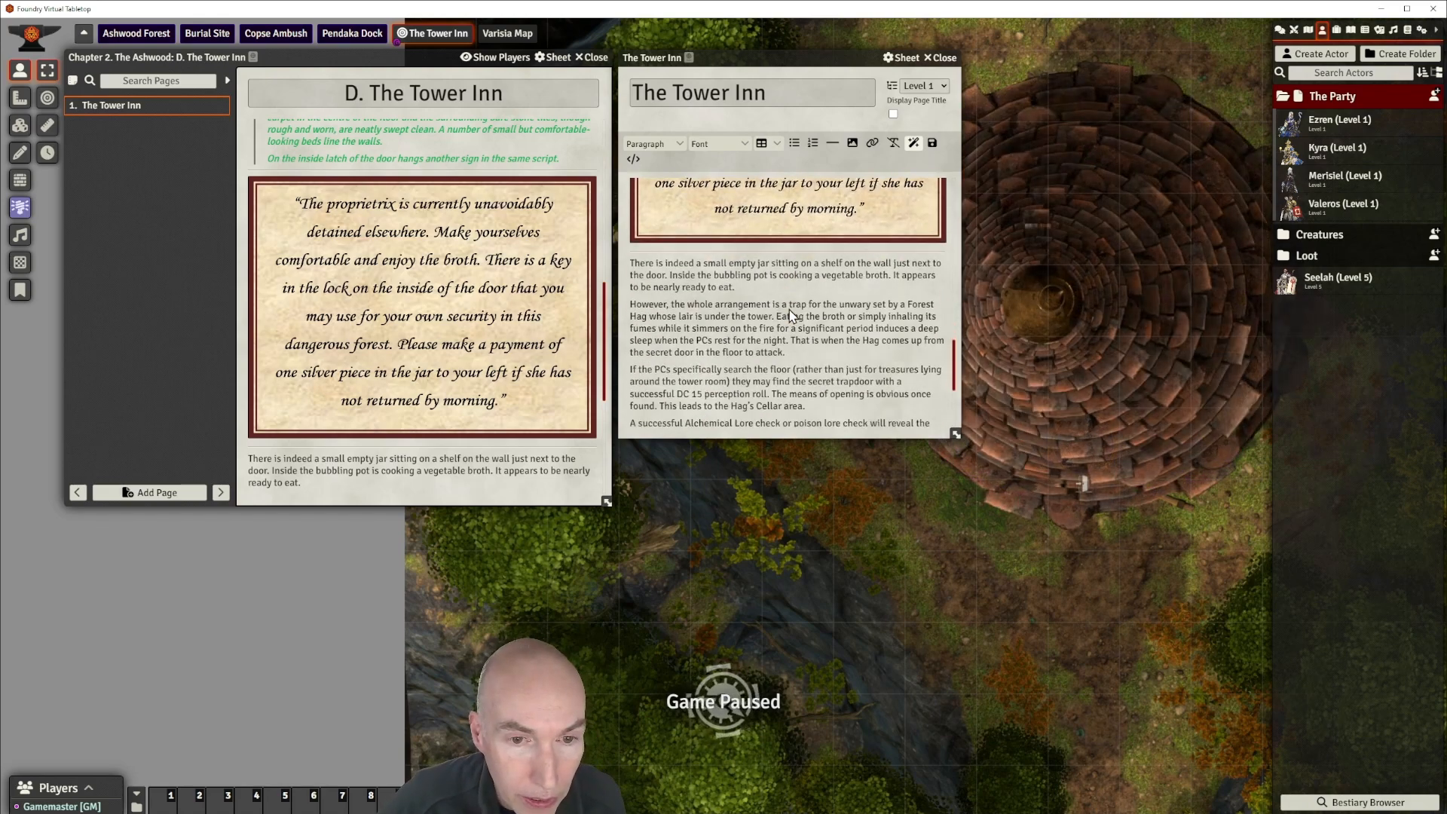
left_click_drag(677, 337, 745, 335)
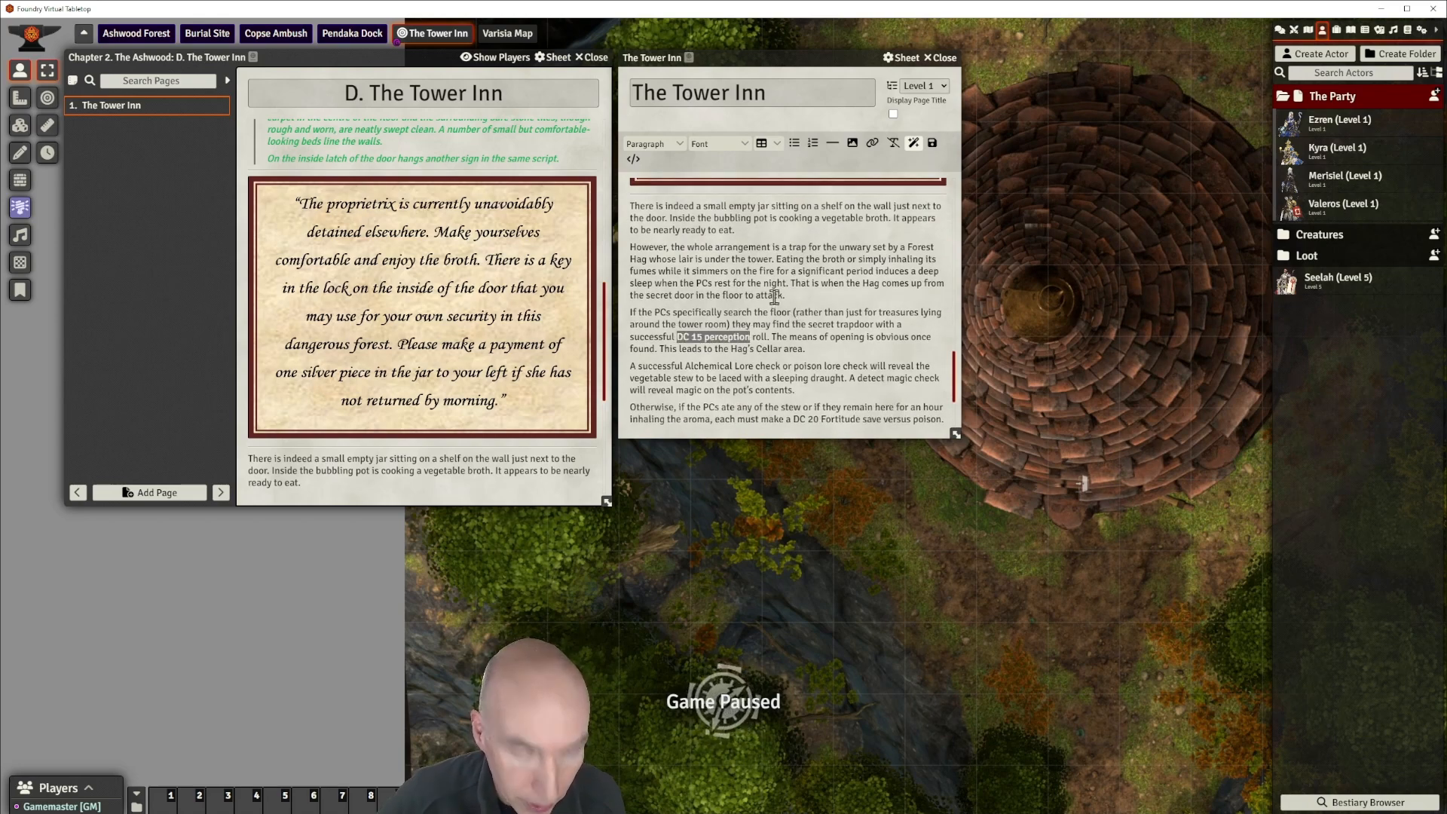
key("ctrl+v")
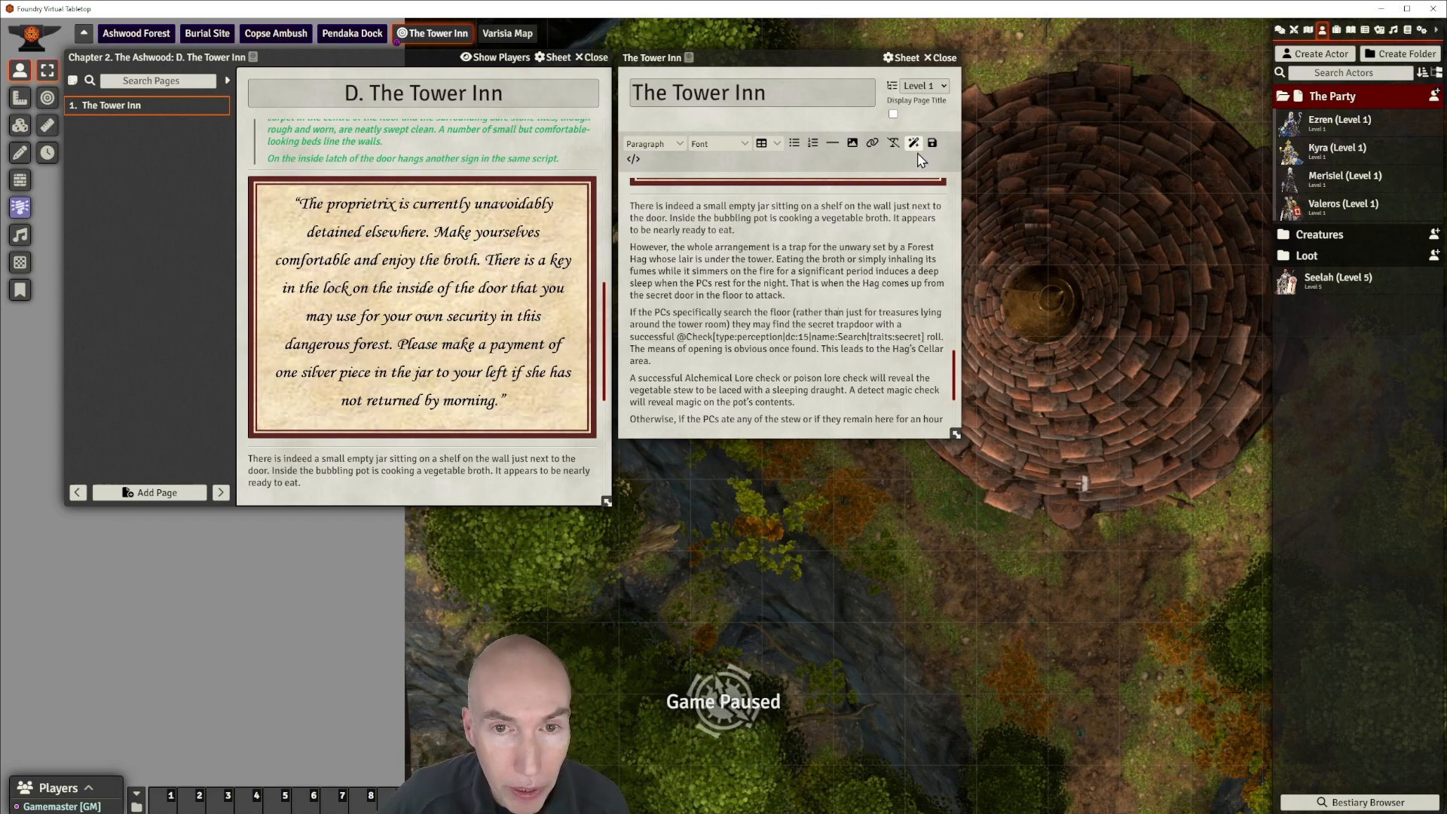
Save the page and review the trapdoor paragraph's inline Perception check in the journal.
left_click(933, 144)
scroll(426, 316, "down", 2)
scroll(427, 317, "down", 1)
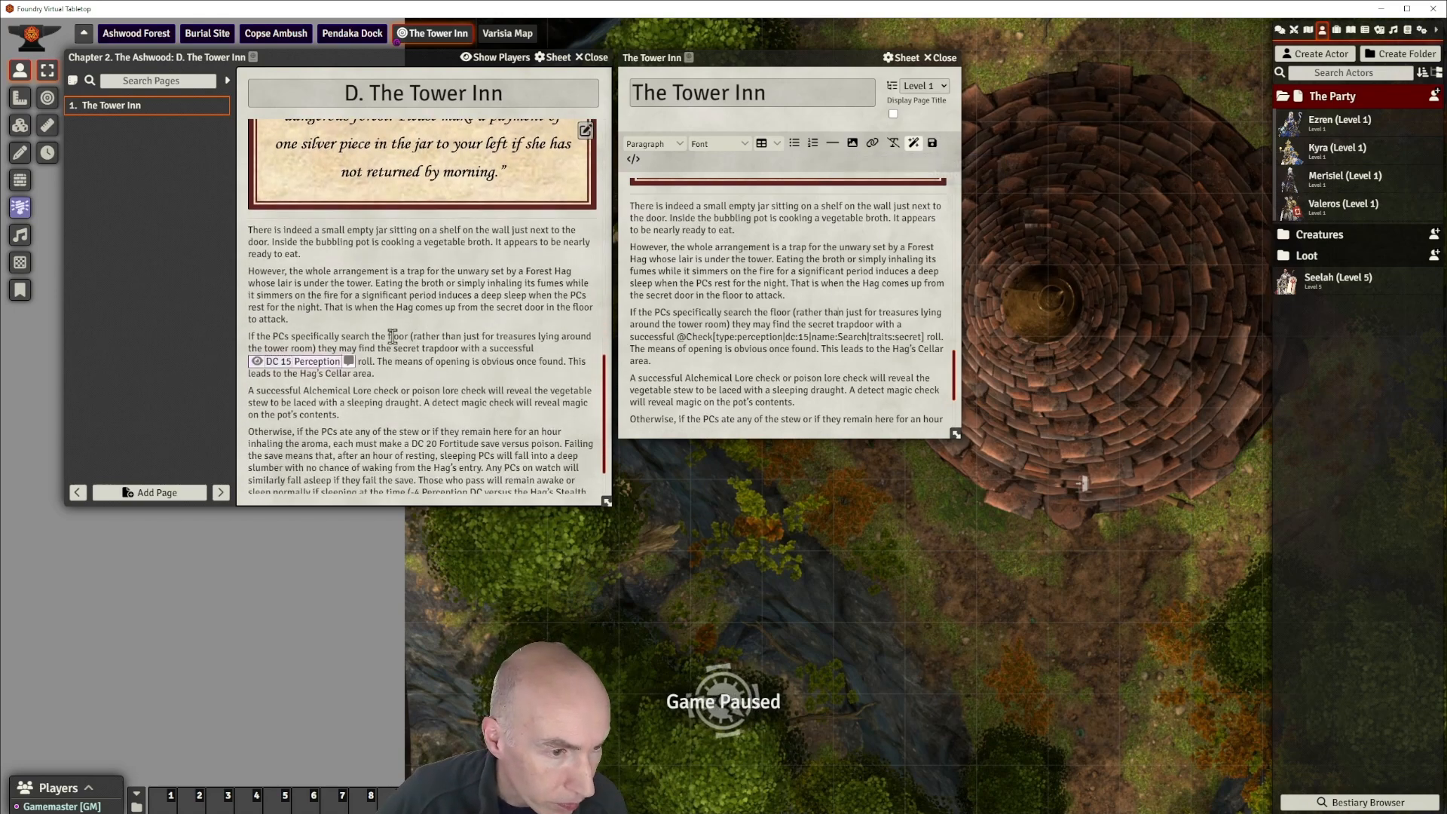
scroll(765, 315, "up", 1)
scroll(770, 310, "down", 1)
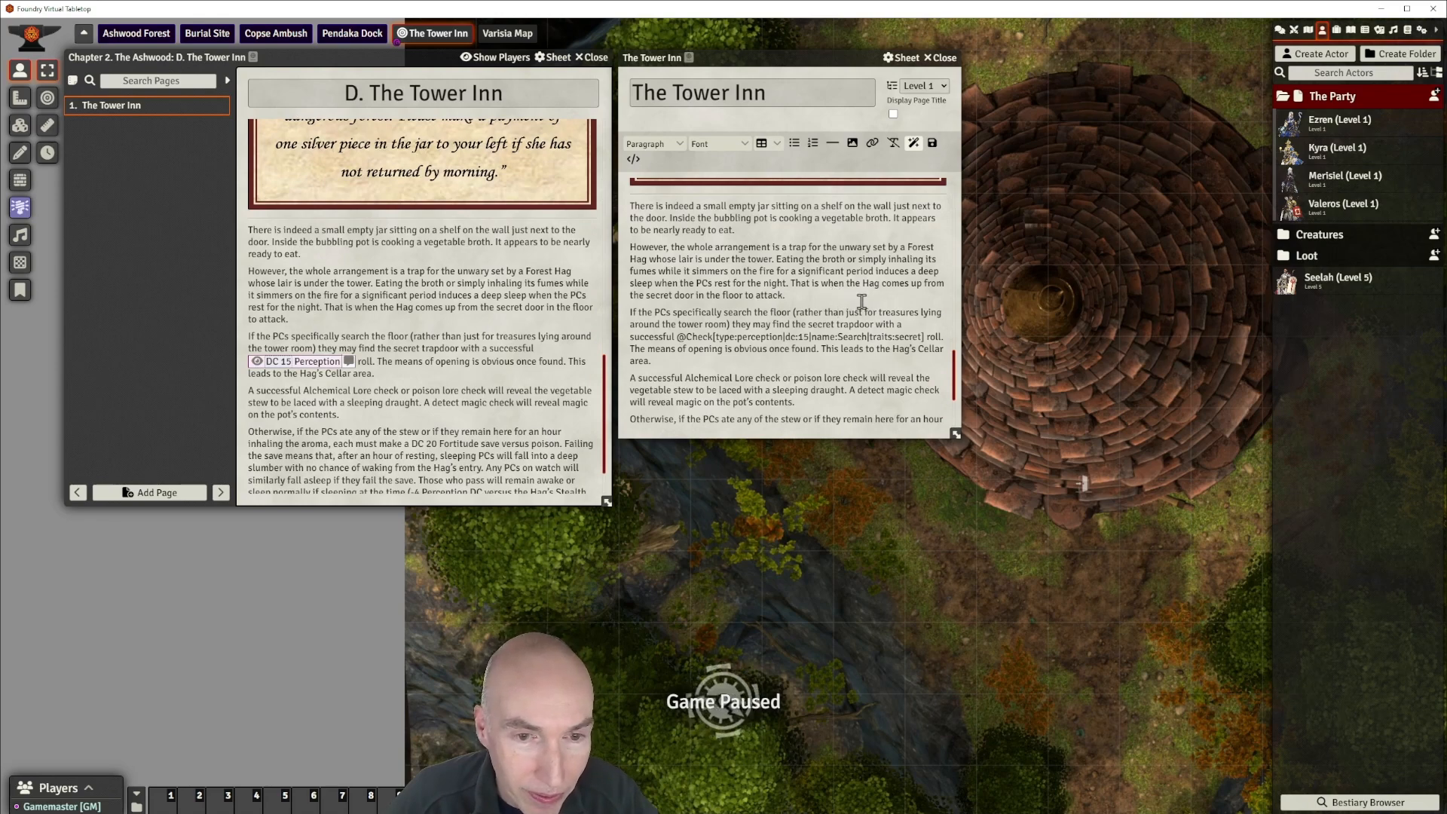
Close the Tower Inn page editor and its journal entry to clear the view of the scene.
scroll(855, 305, "down", 1)
left_click(650, 305)
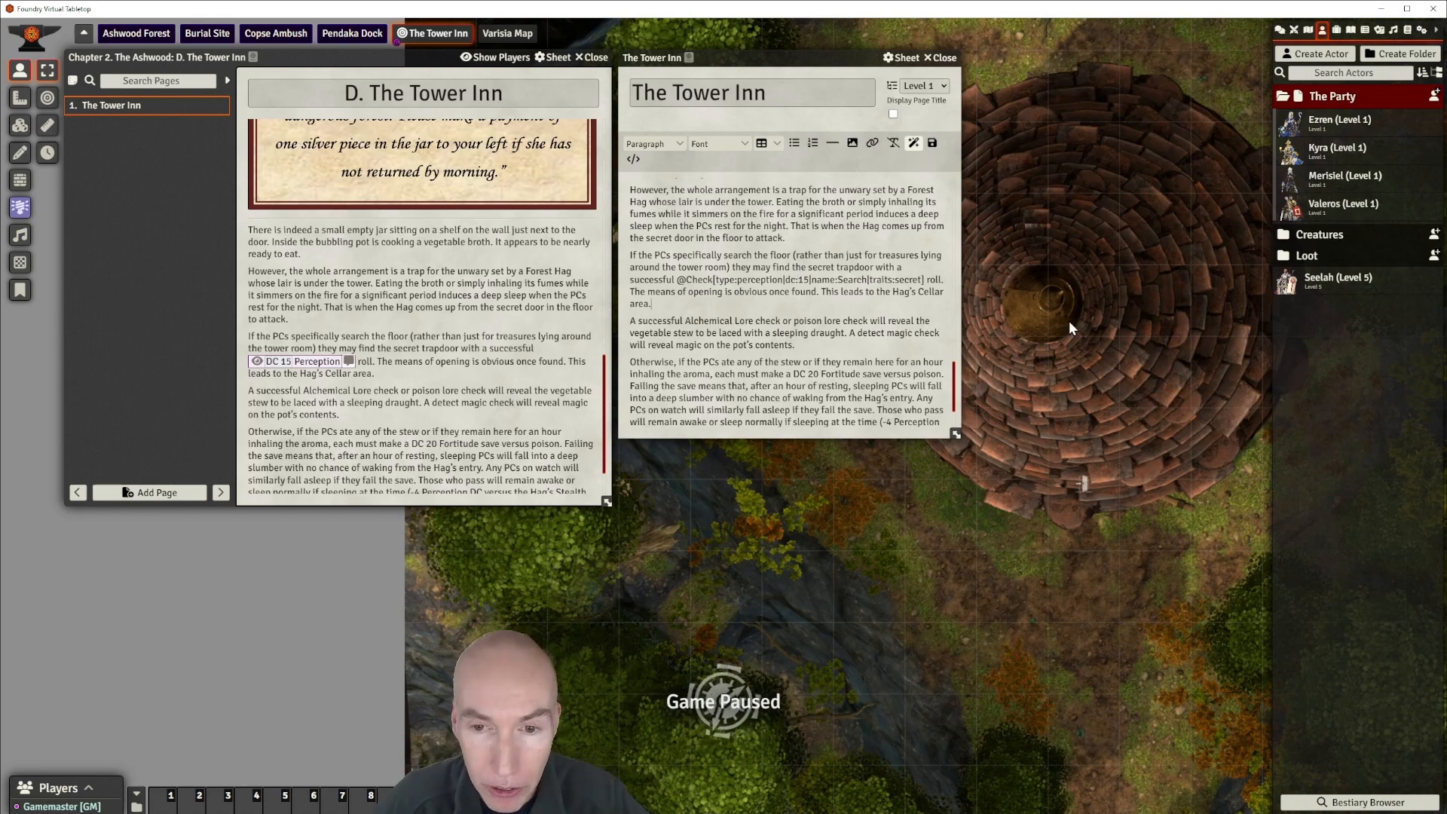
mouse_move(1083, 314)
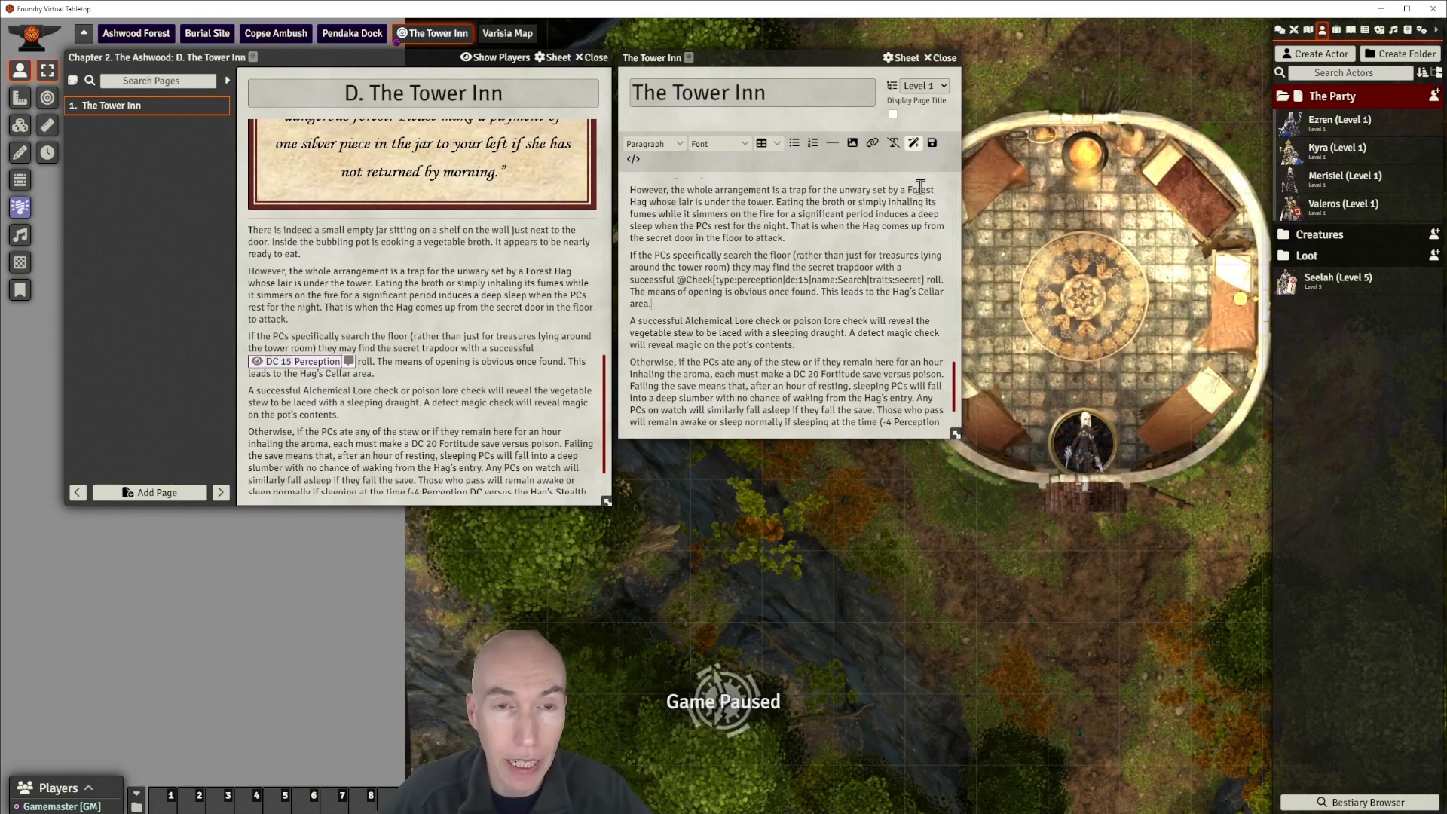
mouse_move(414, 60)
left_mouse_down()
mouse_move(405, 104)
mouse_move(420, 62)
left_mouse_up()
left_click_drag(774, 55, 707, 77)
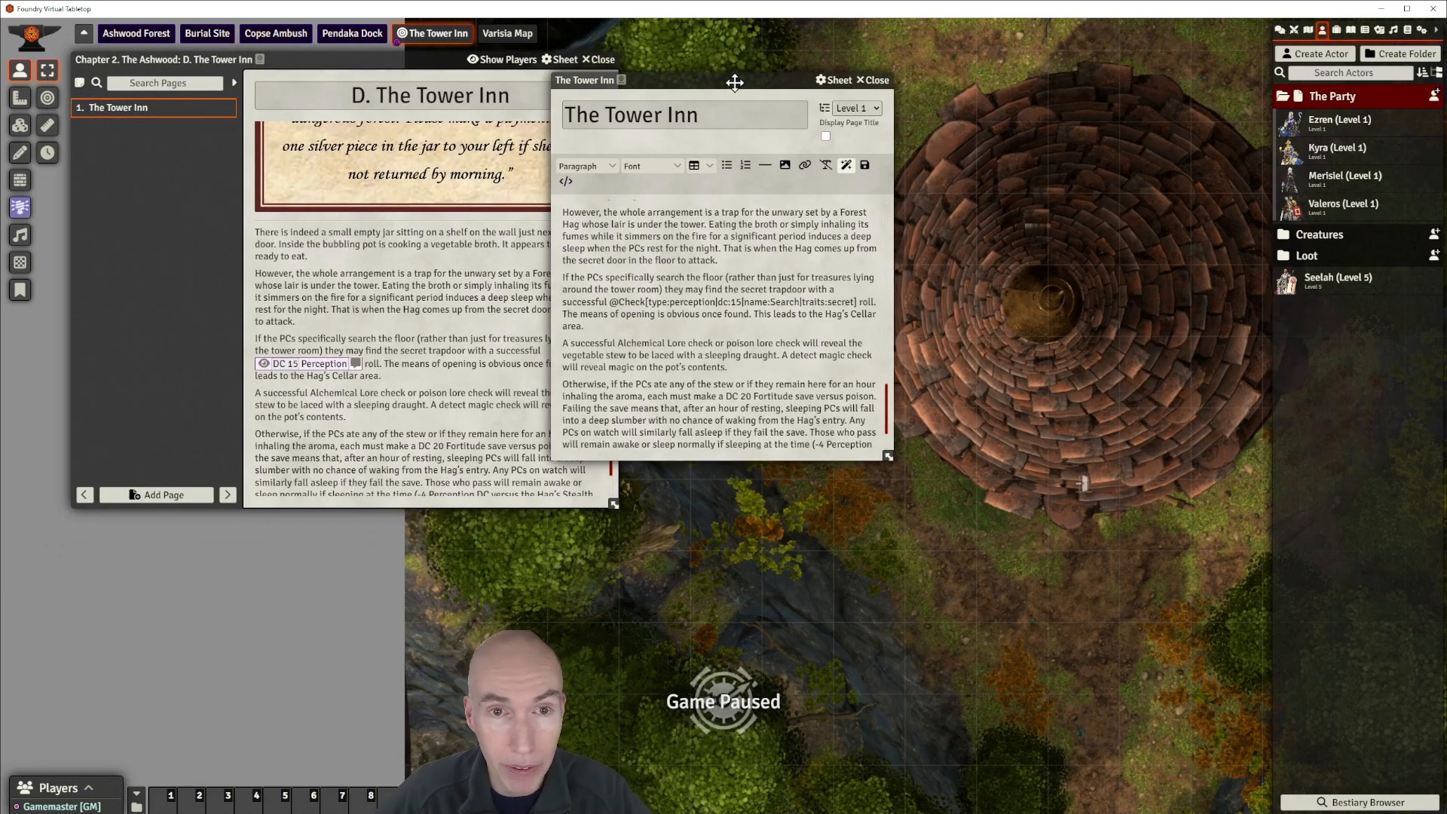
left_click_drag(751, 82, 728, 84)
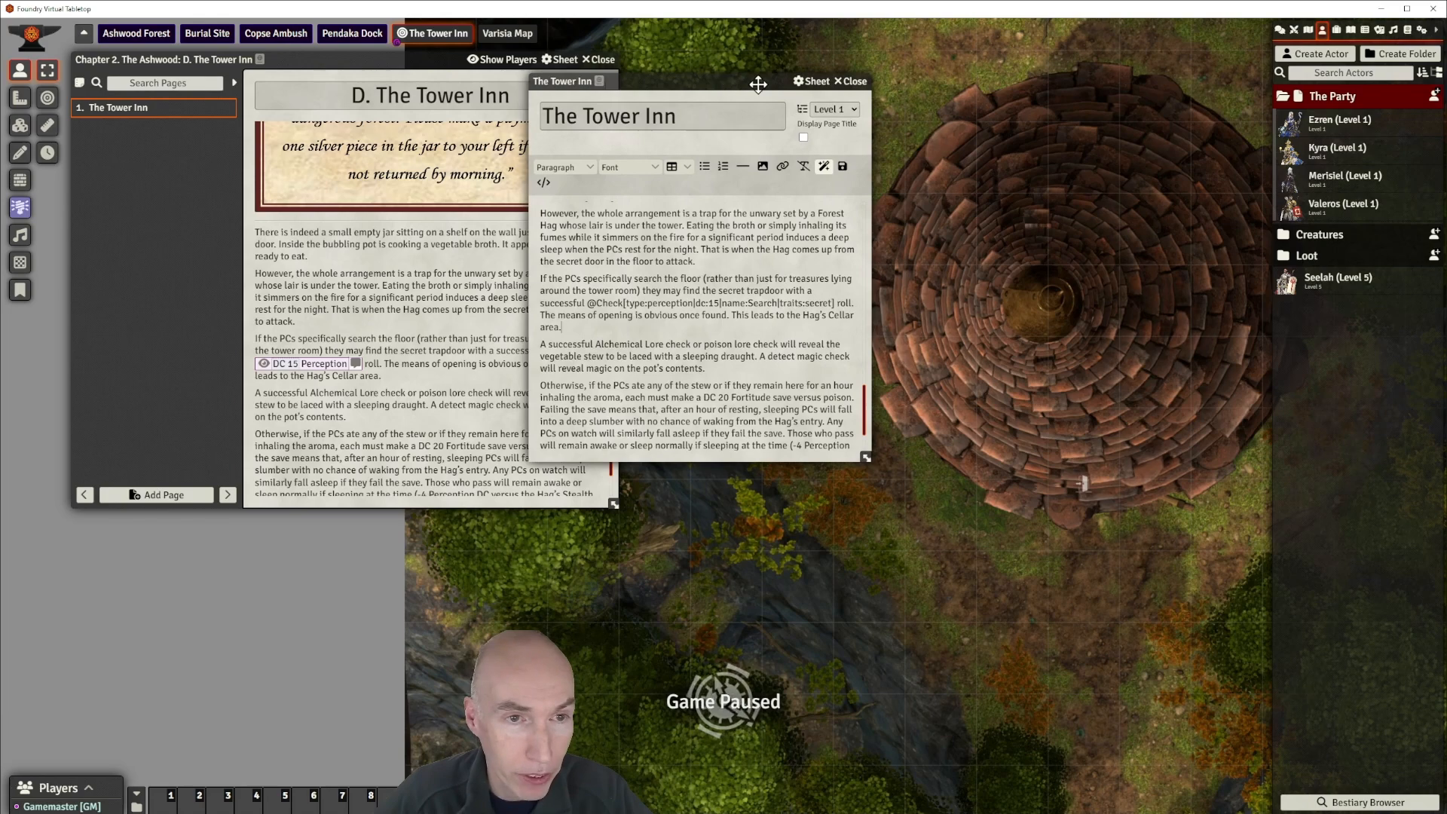
left_click(852, 83)
left_click(604, 60)
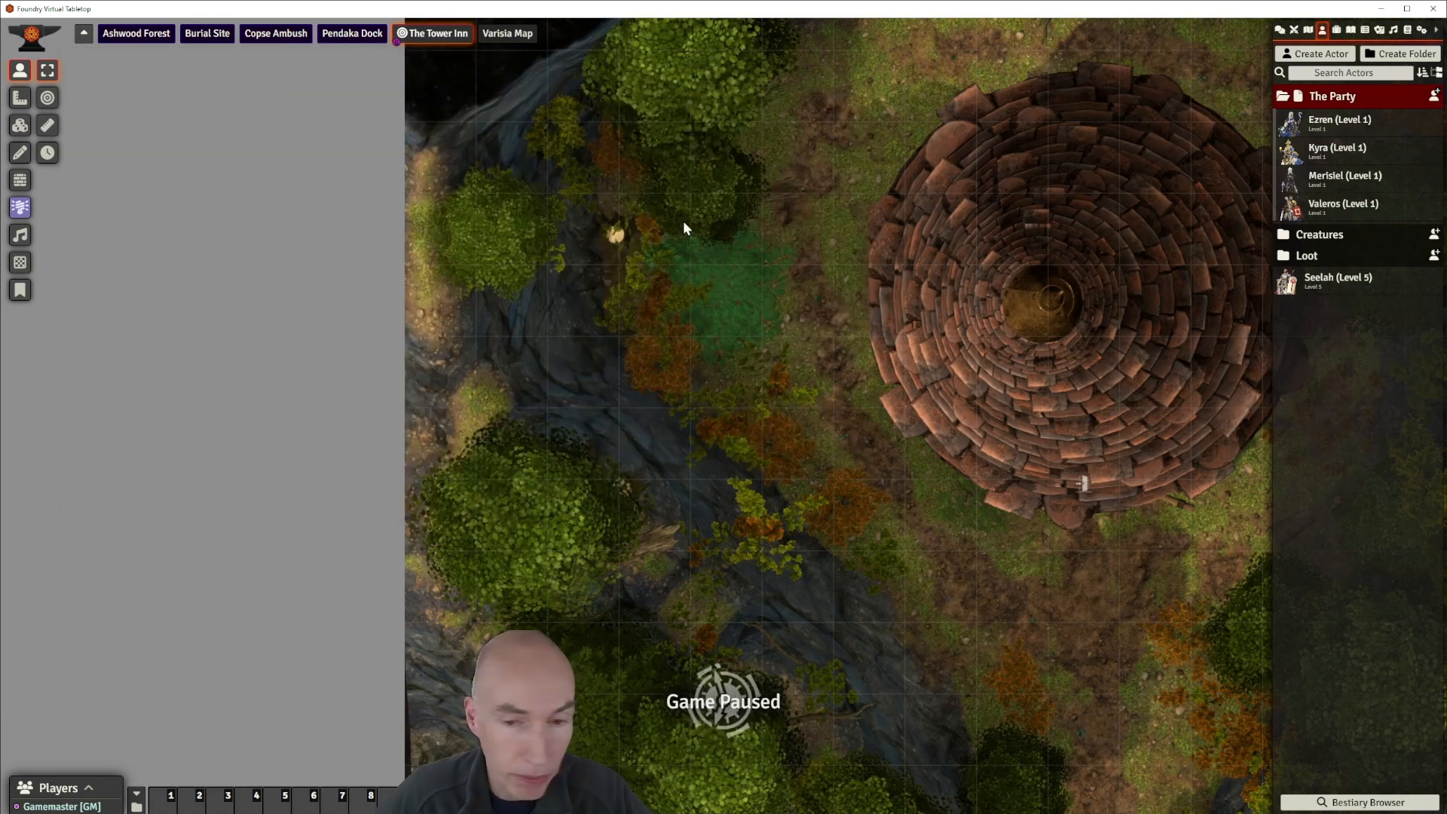
Switch to the tile controls for the Tower Inn scene and toggle the foreground layer on and back off.
scroll(642, 305, "up", 5)
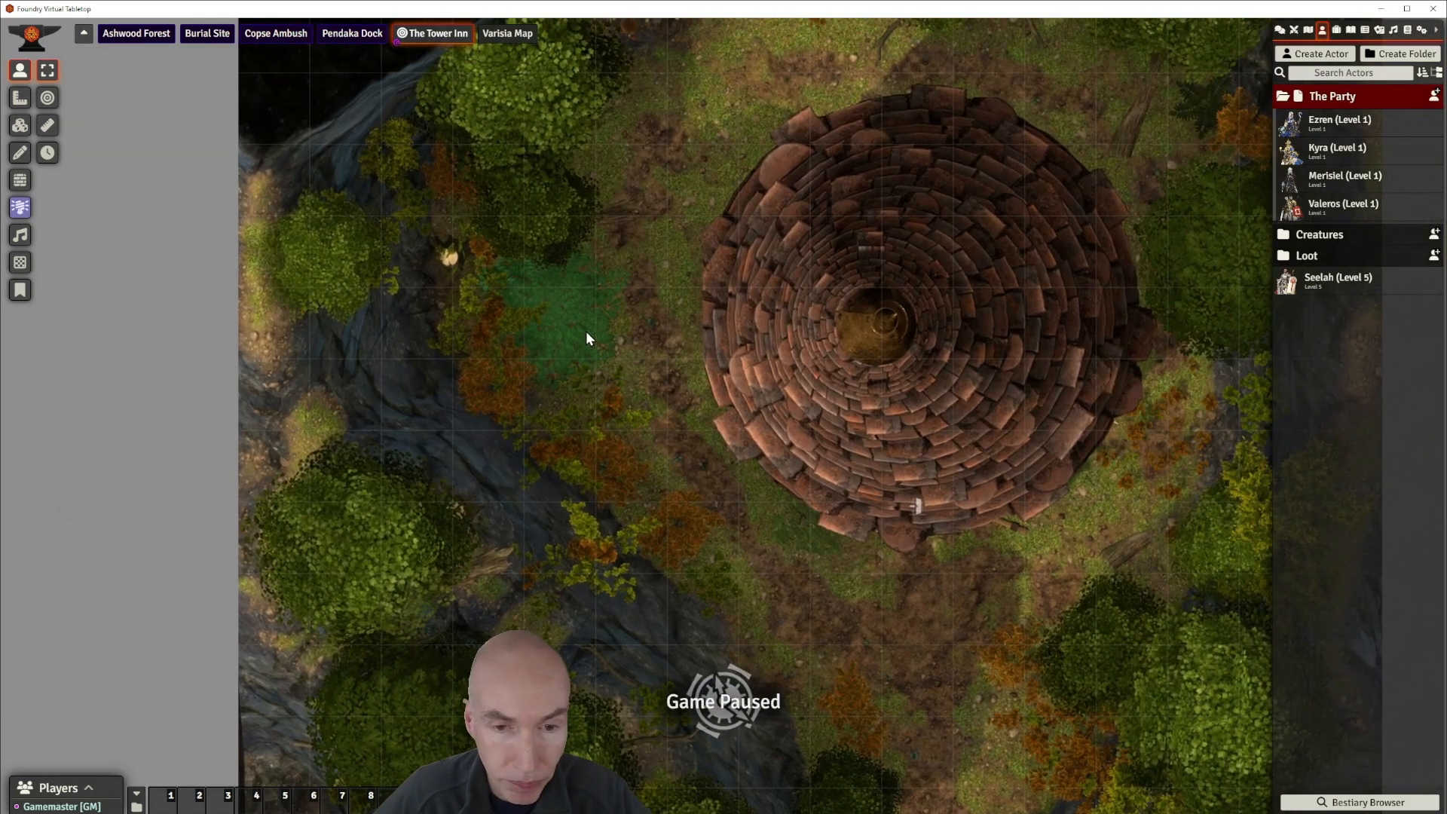
scroll(585, 332, "down", 3)
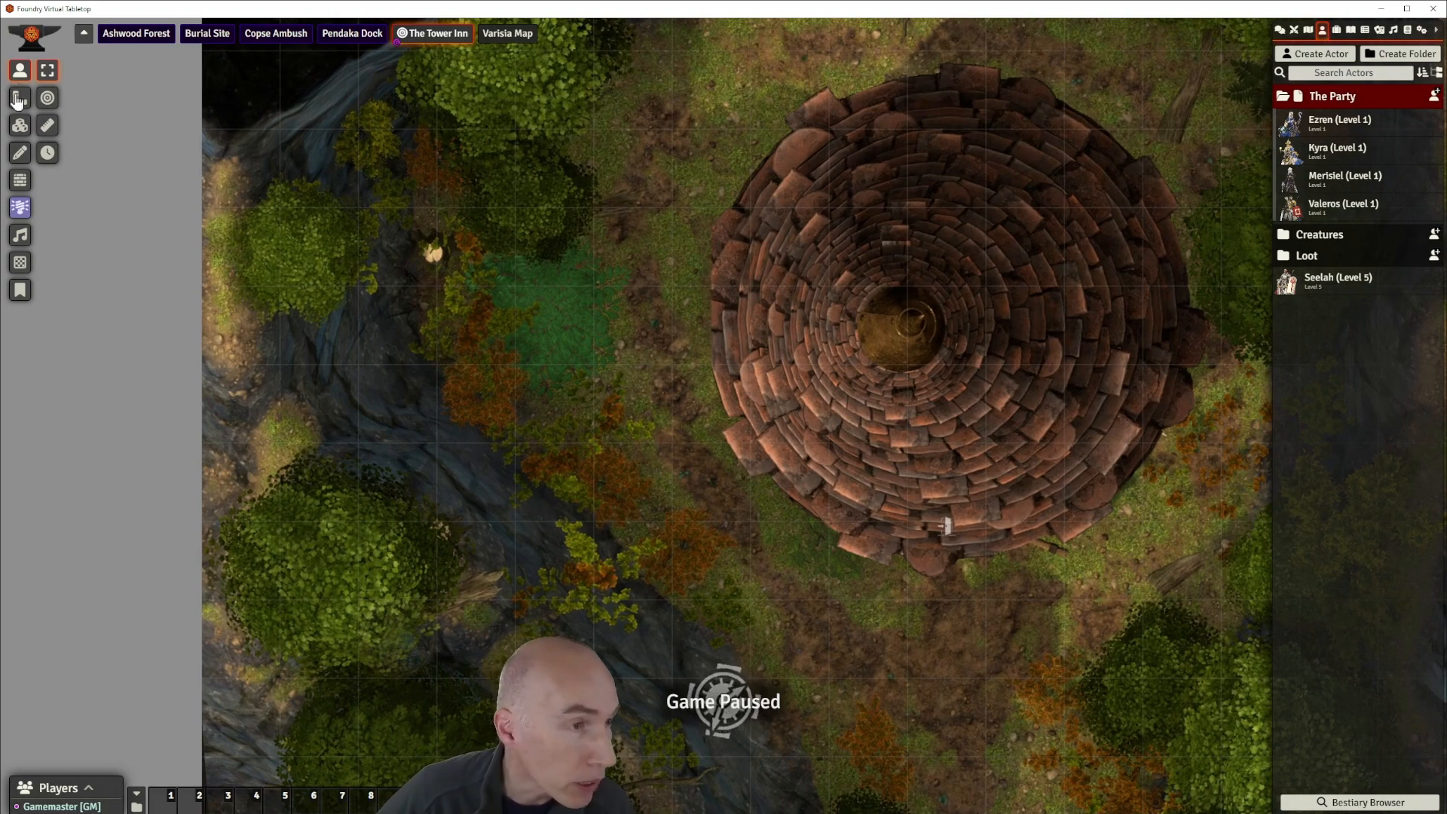
left_click(15, 129)
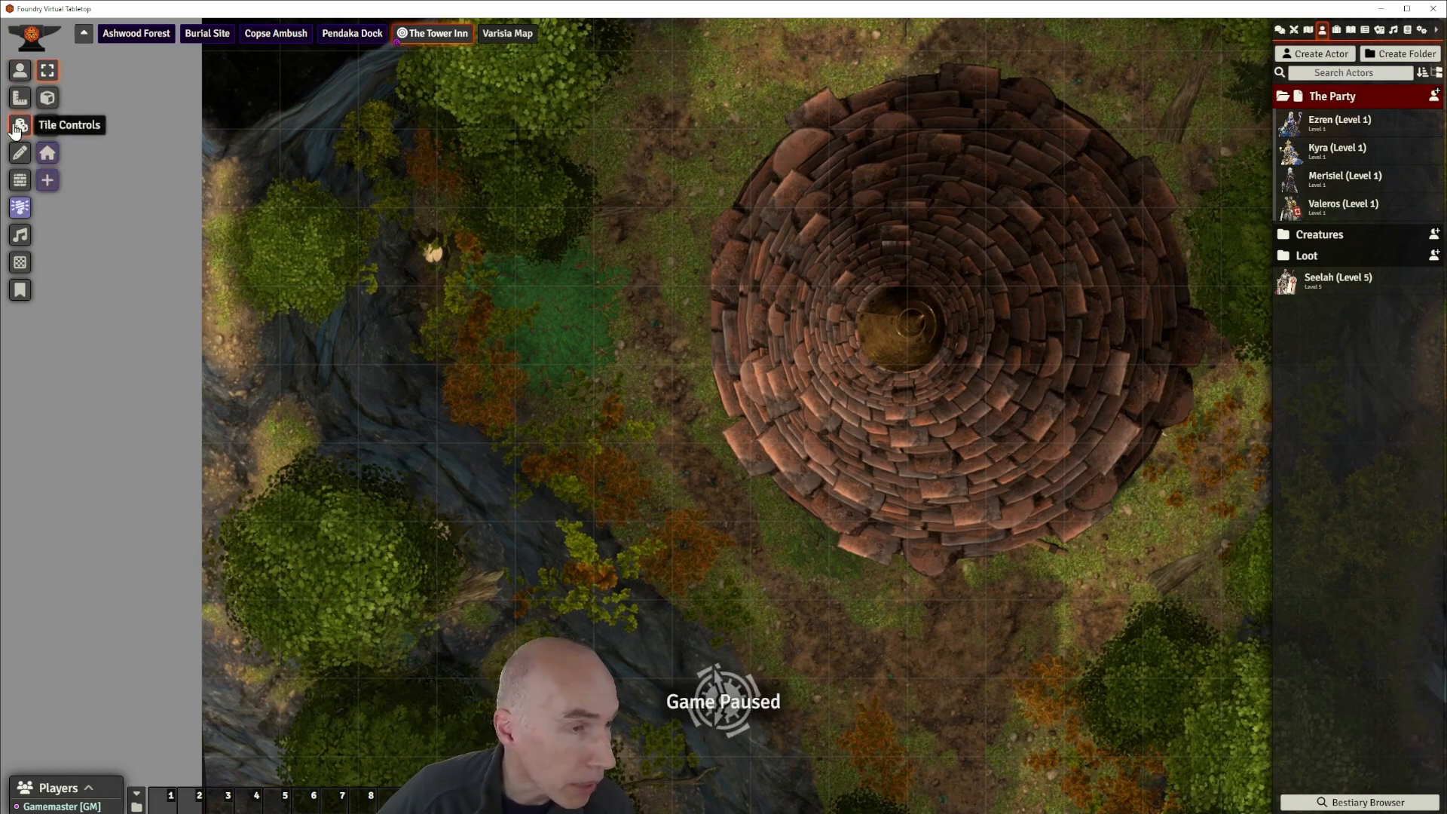
left_click(48, 154)
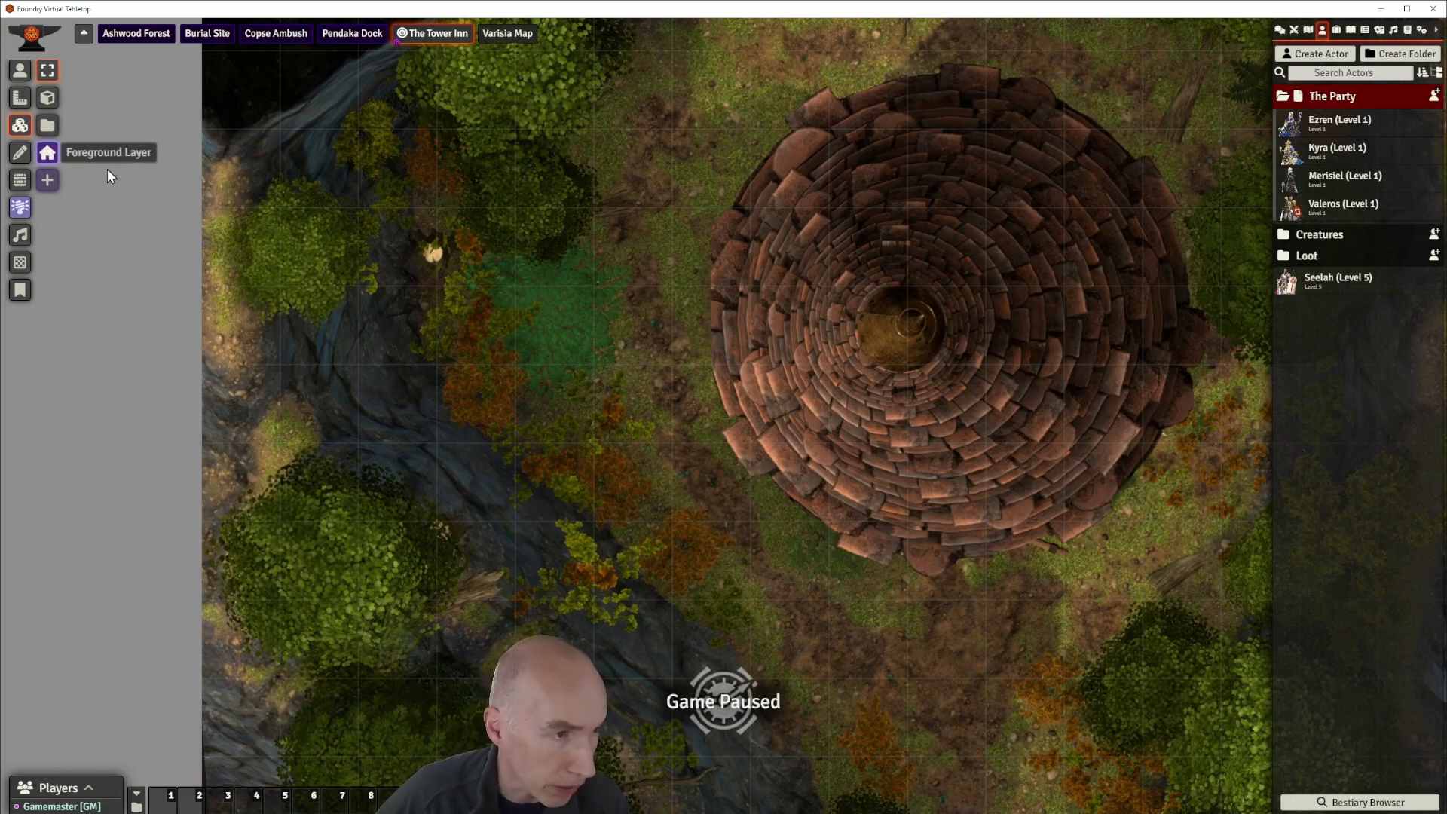
left_click(48, 154)
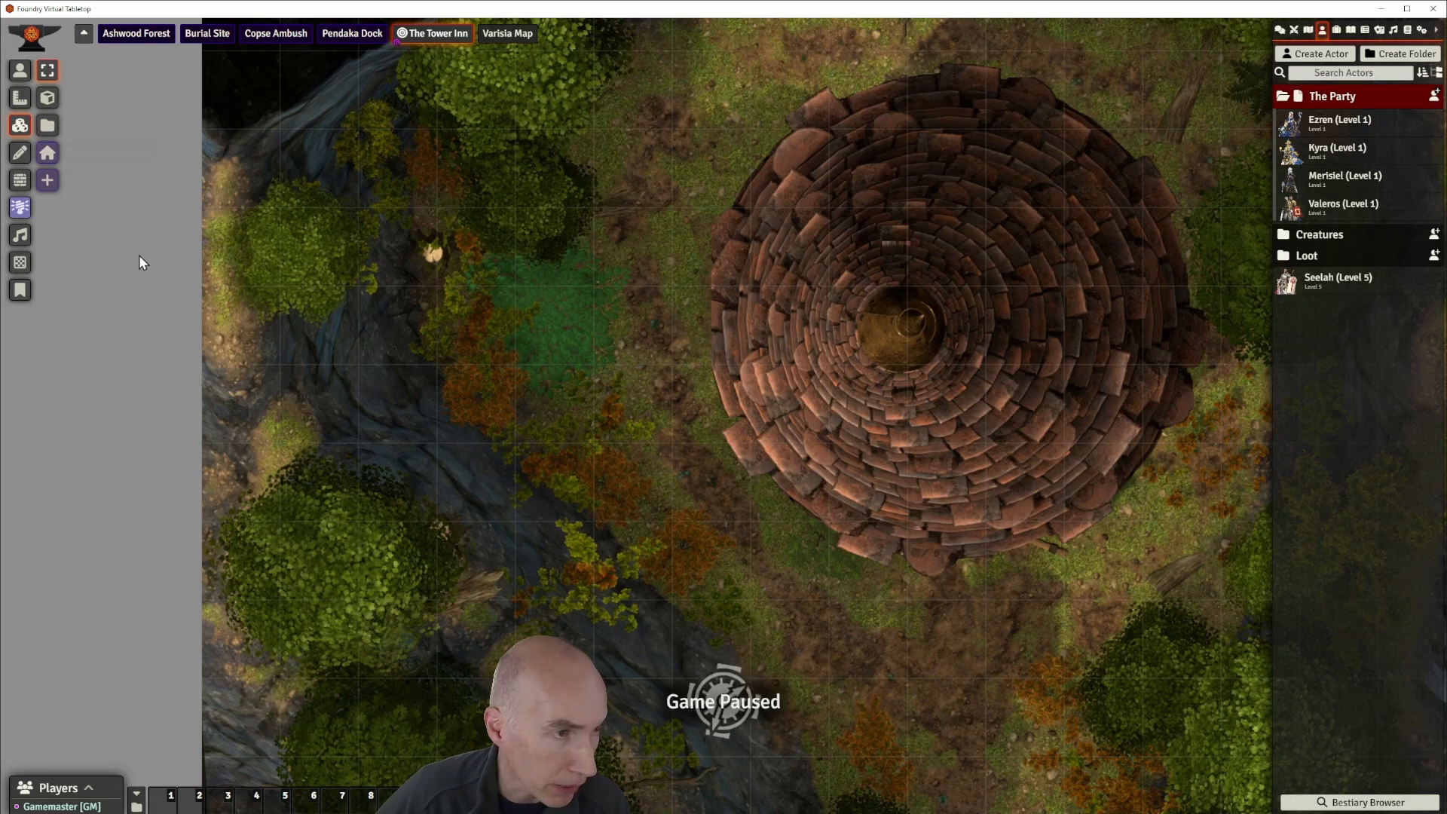
Open the tile browser, place it beside the tower and go to the walkthrough module's tiles folder.
left_click(47, 126)
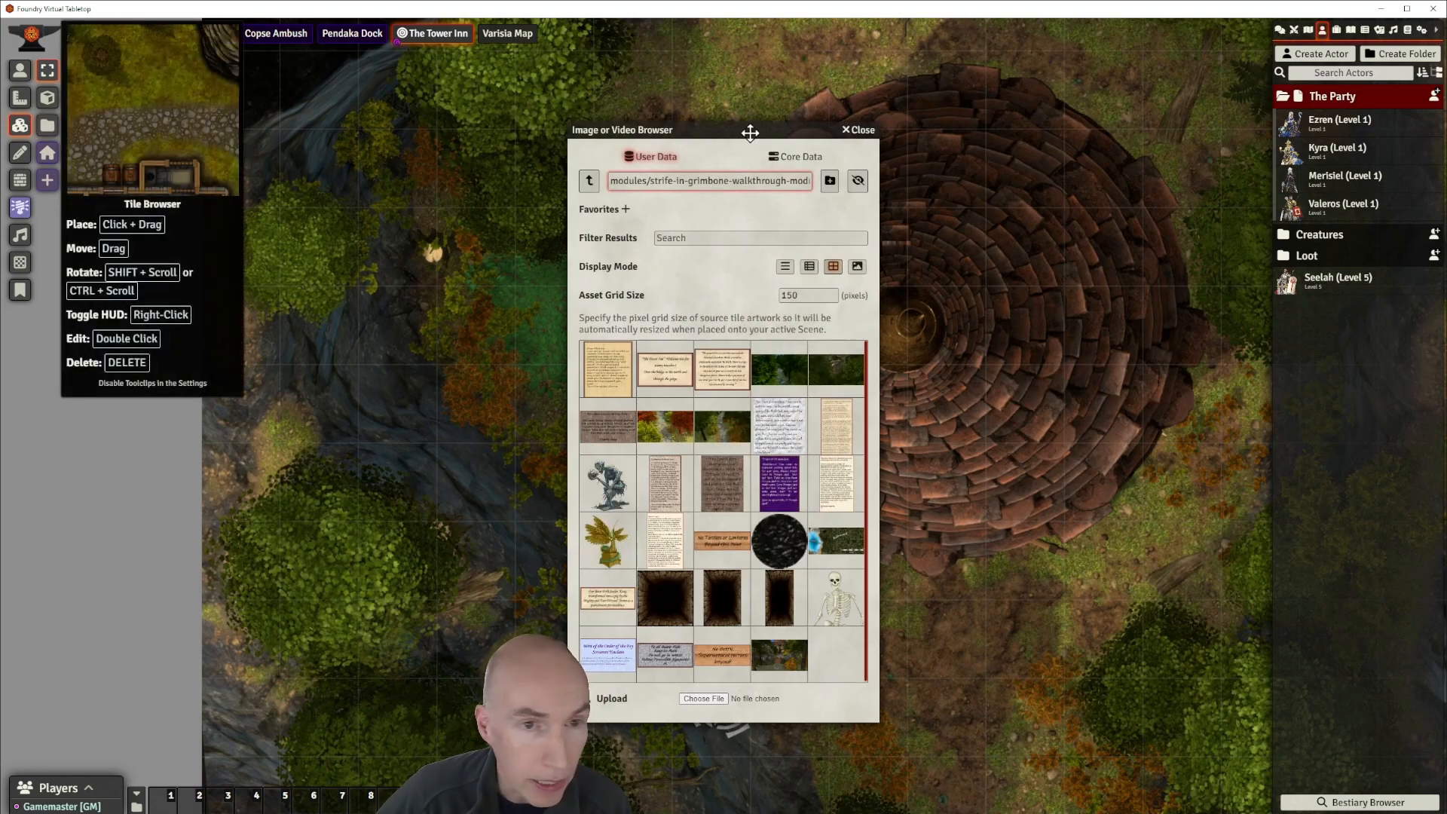
left_click_drag(678, 129, 349, 100)
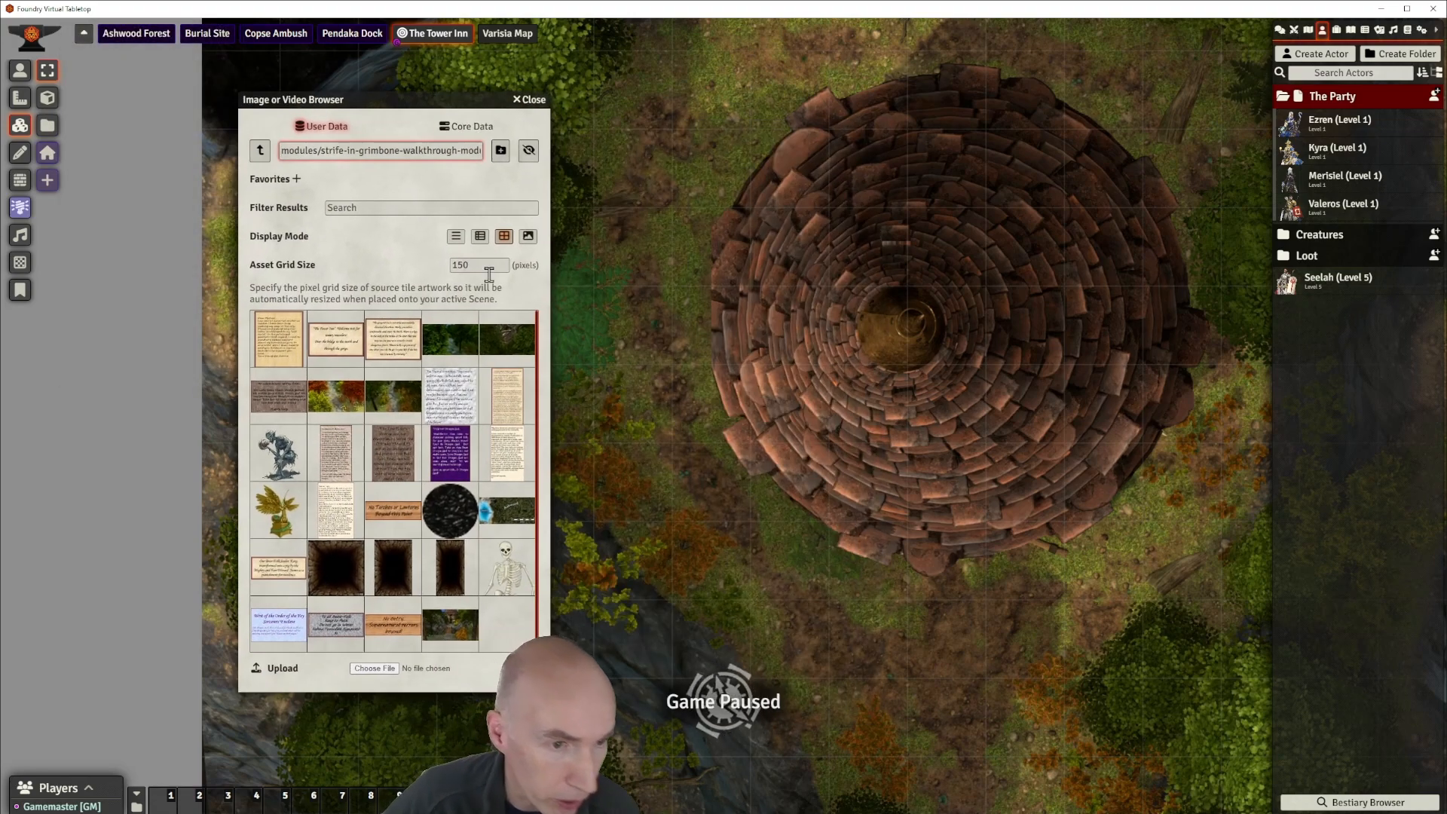
left_click(260, 150)
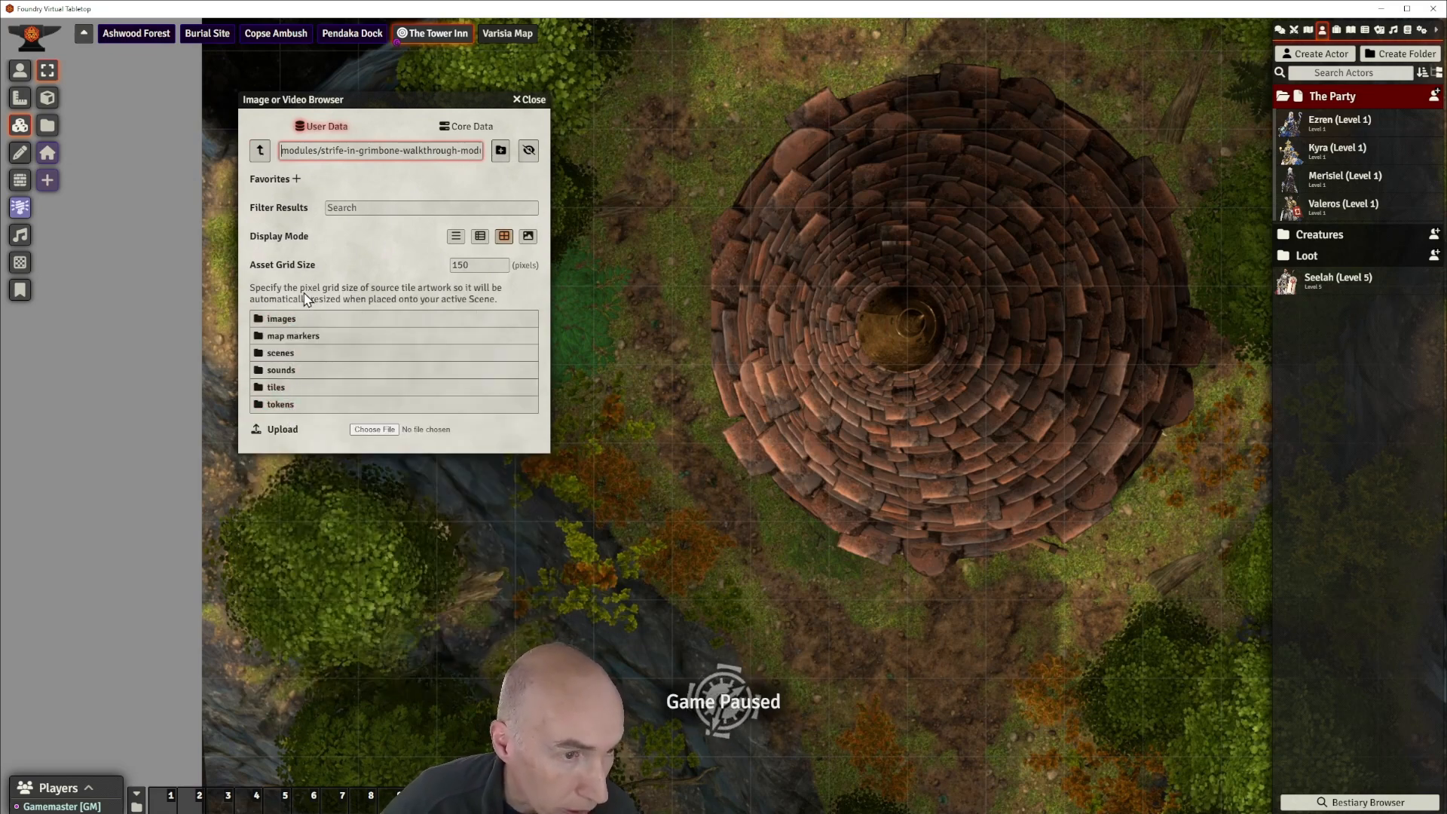
left_click(282, 387)
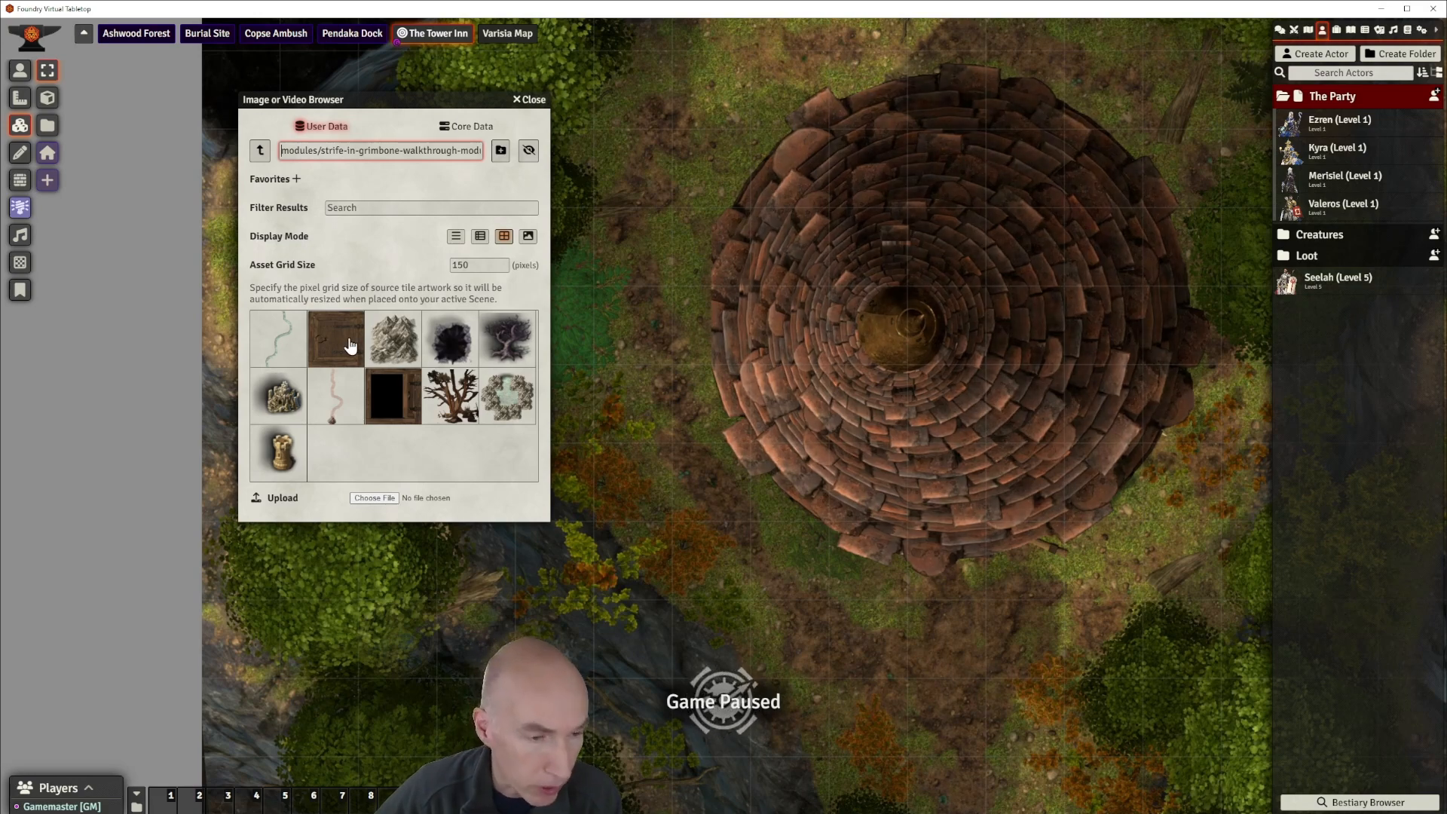
Place the closed trapdoor tile on the grass beside the tower and shrink it to one grid square.
left_click_drag(345, 345, 664, 453)
scroll(712, 510, "up", 2)
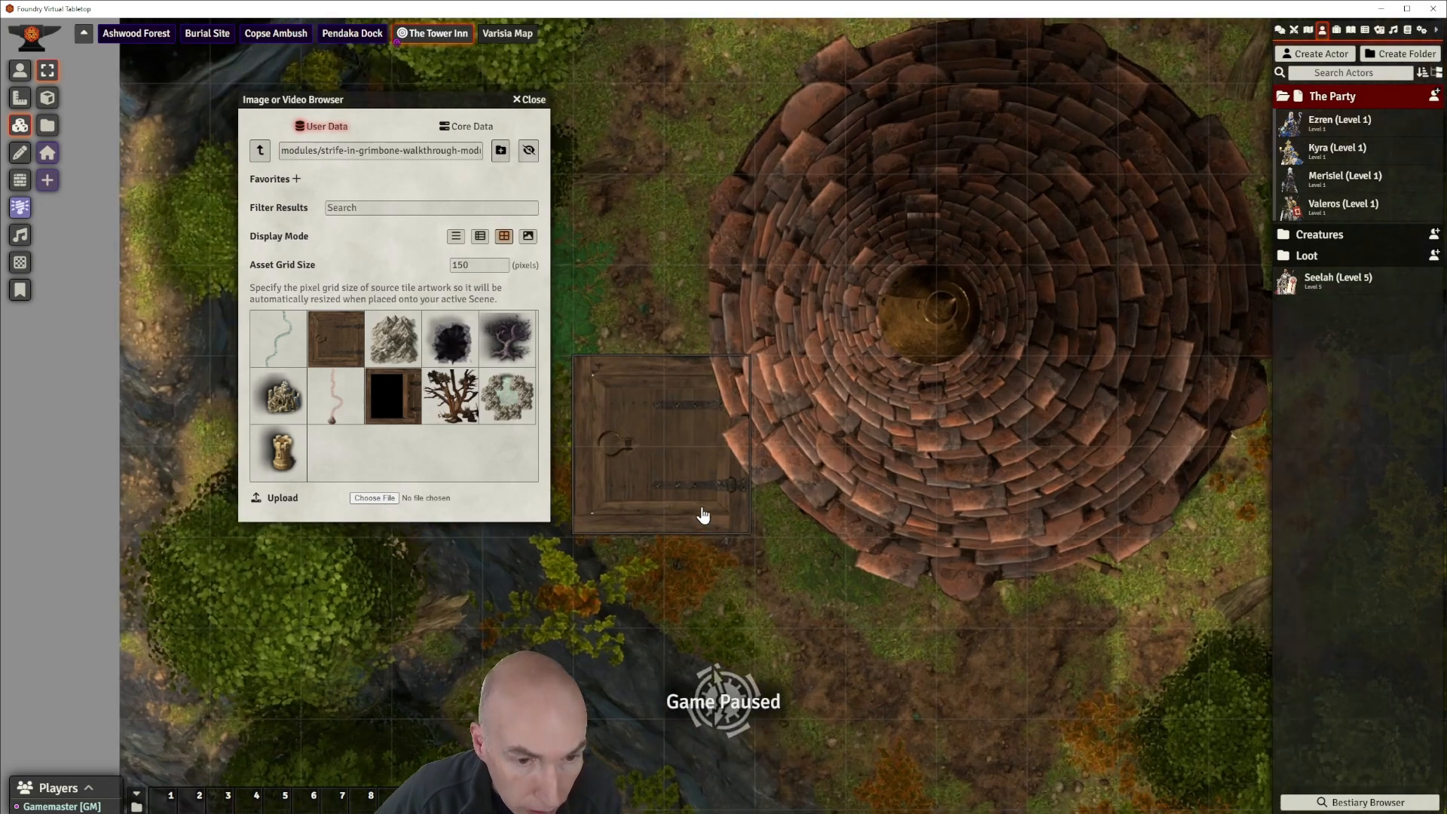
scroll(793, 589, "up", 3)
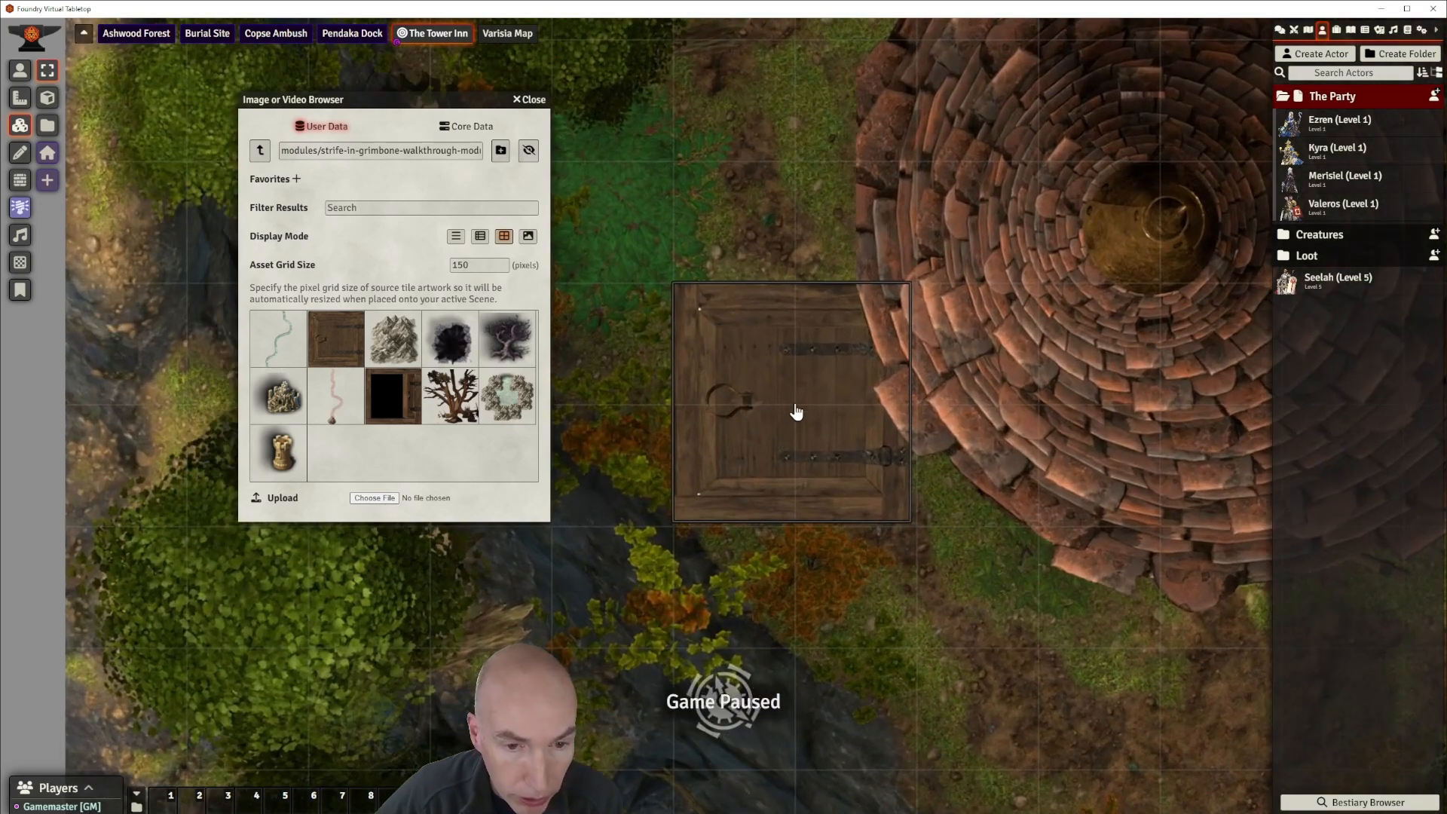
scroll(803, 420, "up", 3)
left_click(935, 536)
left_click_drag(936, 538, 806, 403)
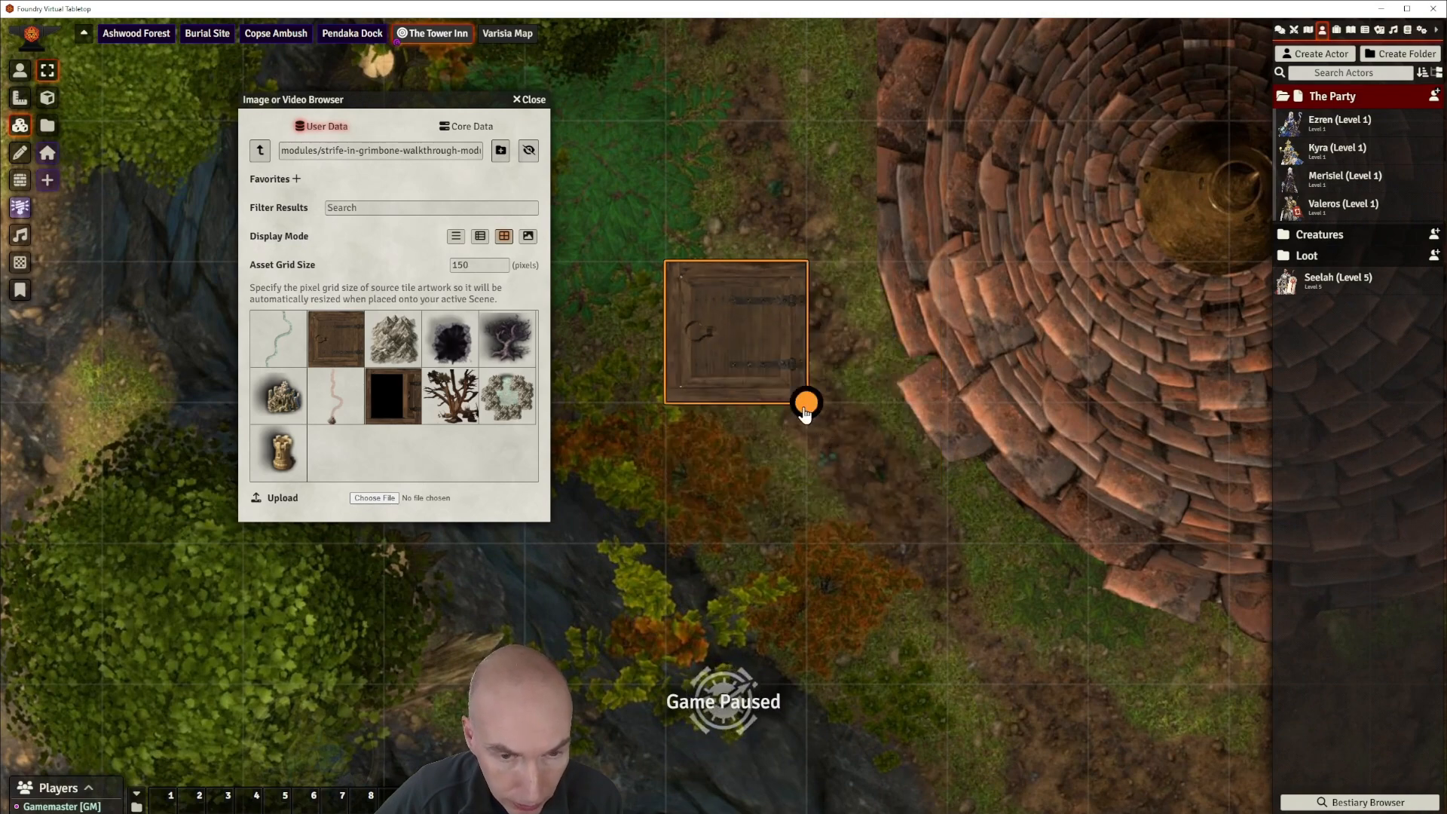
left_click(804, 474)
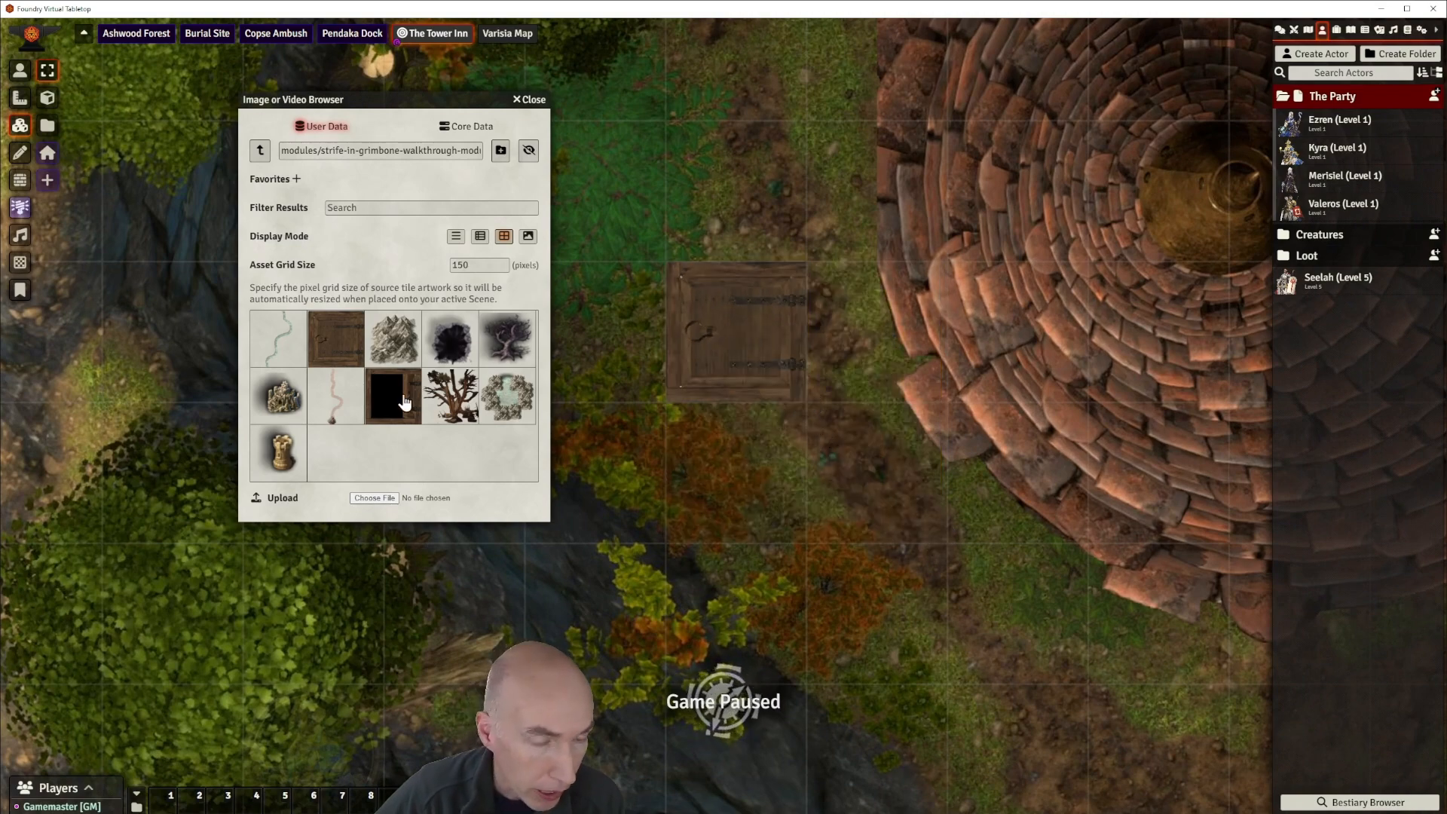
Place the open trapdoor tile directly below the closed one and shrink it to one grid square.
left_click_drag(405, 402, 520, 452)
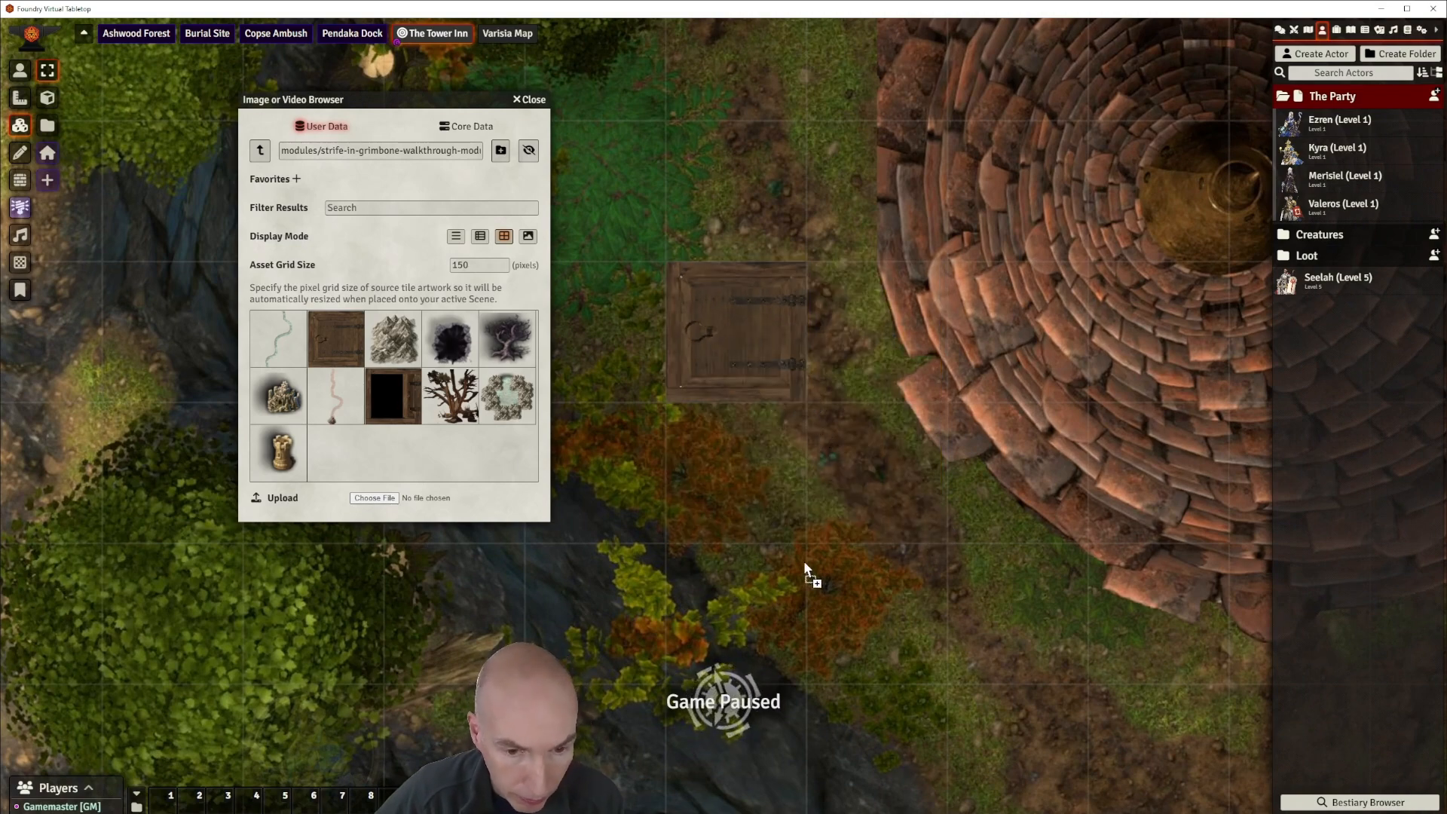
left_click_drag(800, 562, 803, 564)
left_click_drag(989, 599, 908, 498)
left_click(824, 535)
left_click_drag(858, 579, 725, 443)
left_click(784, 418)
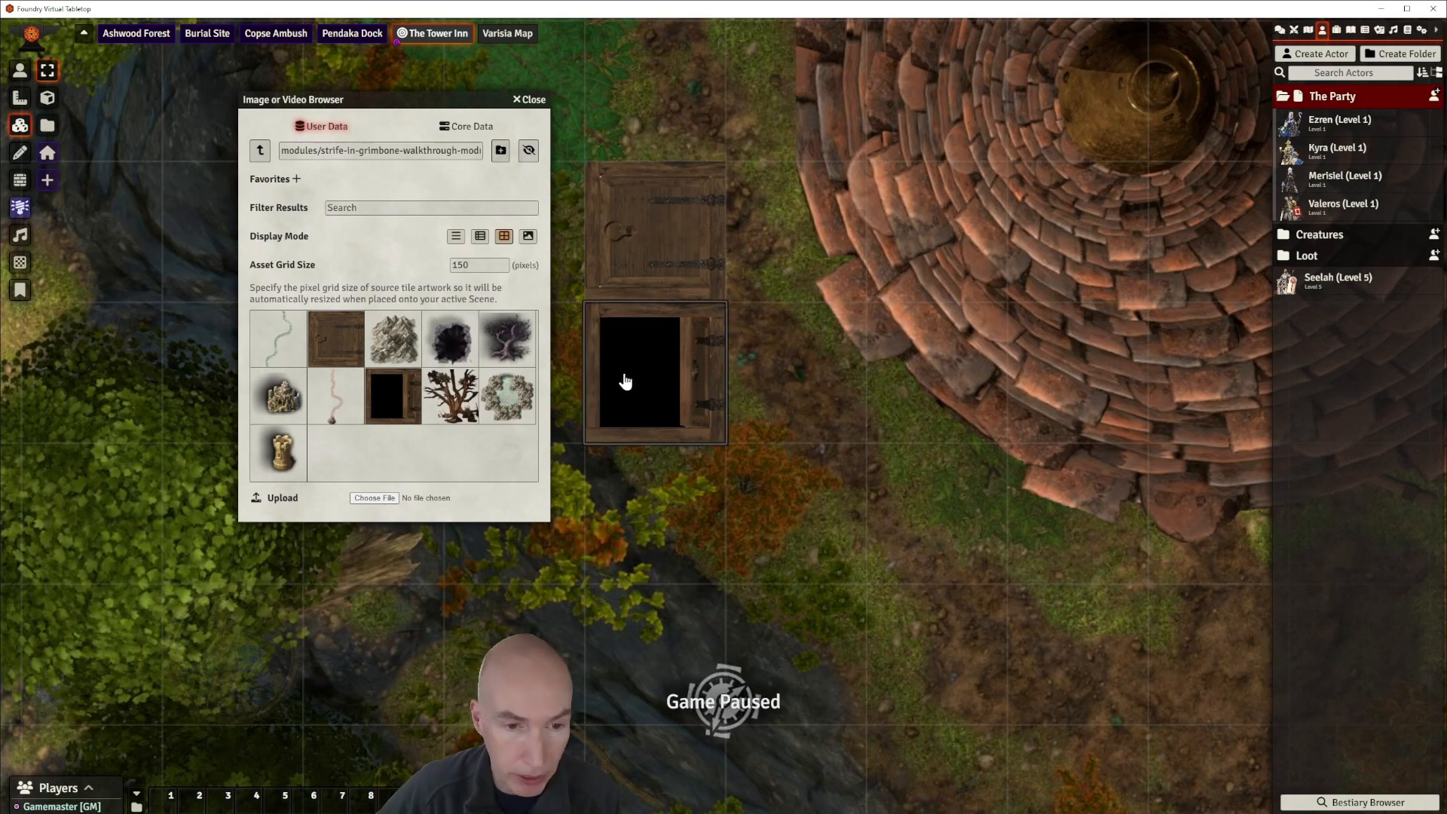
Move the closed trapdoor tile inside the tower onto the stone floor beside the round rug.
left_click_drag(855, 424, 813, 558)
left_click_drag(688, 432, 1053, 436)
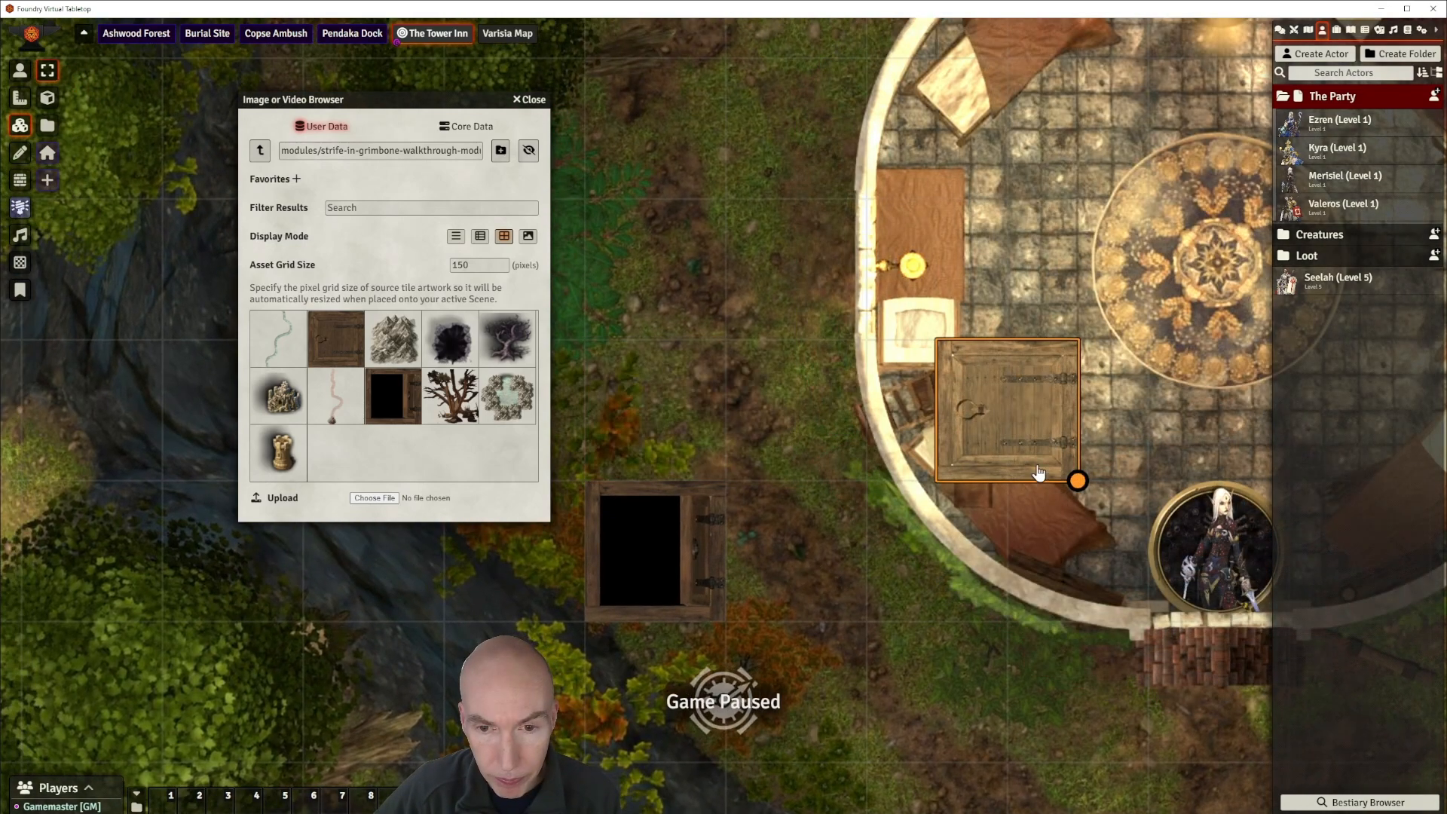
left_click_drag(884, 577, 850, 594)
left_click_drag(930, 494, 1021, 365)
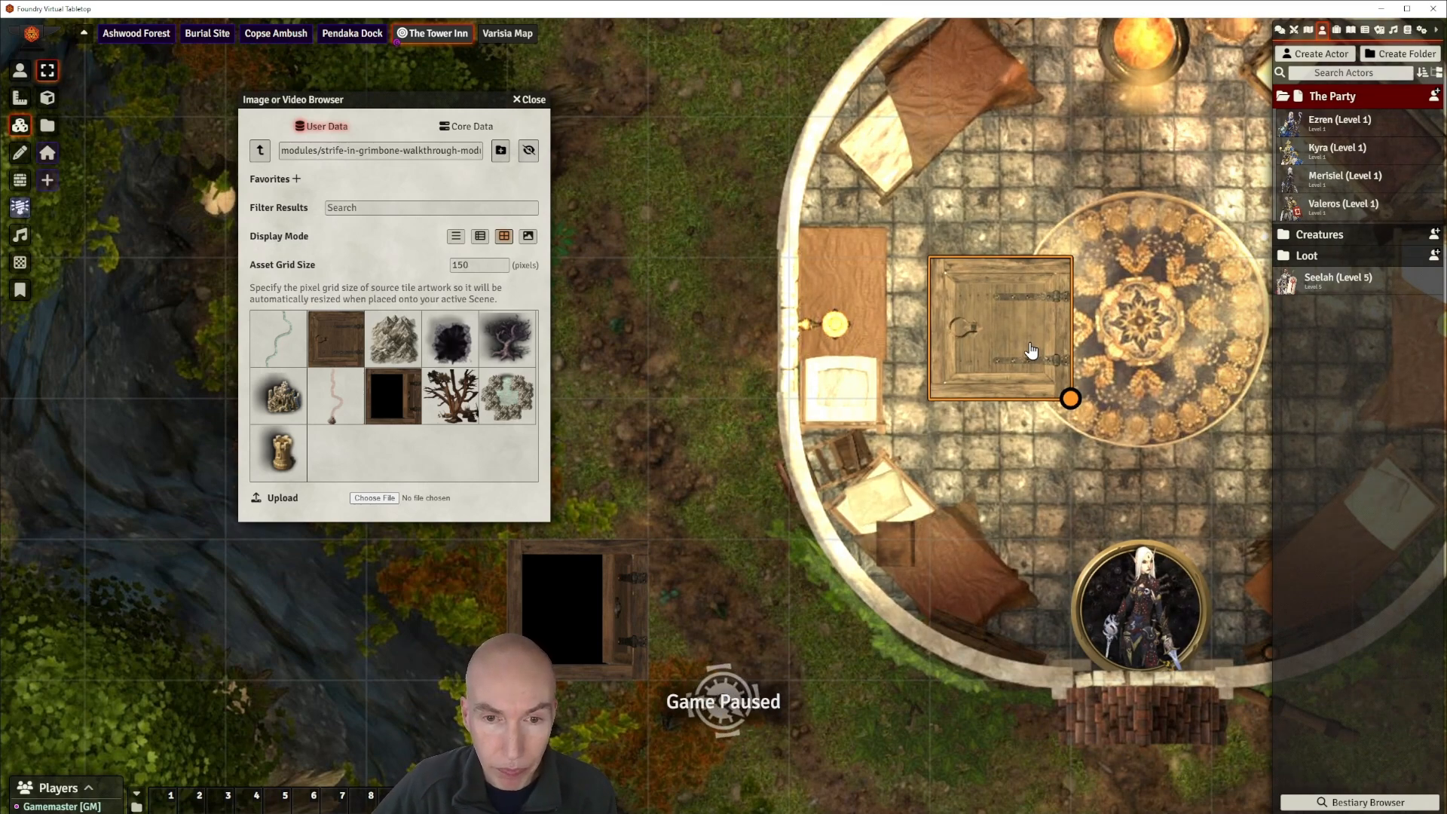
left_click_drag(1035, 456, 882, 446)
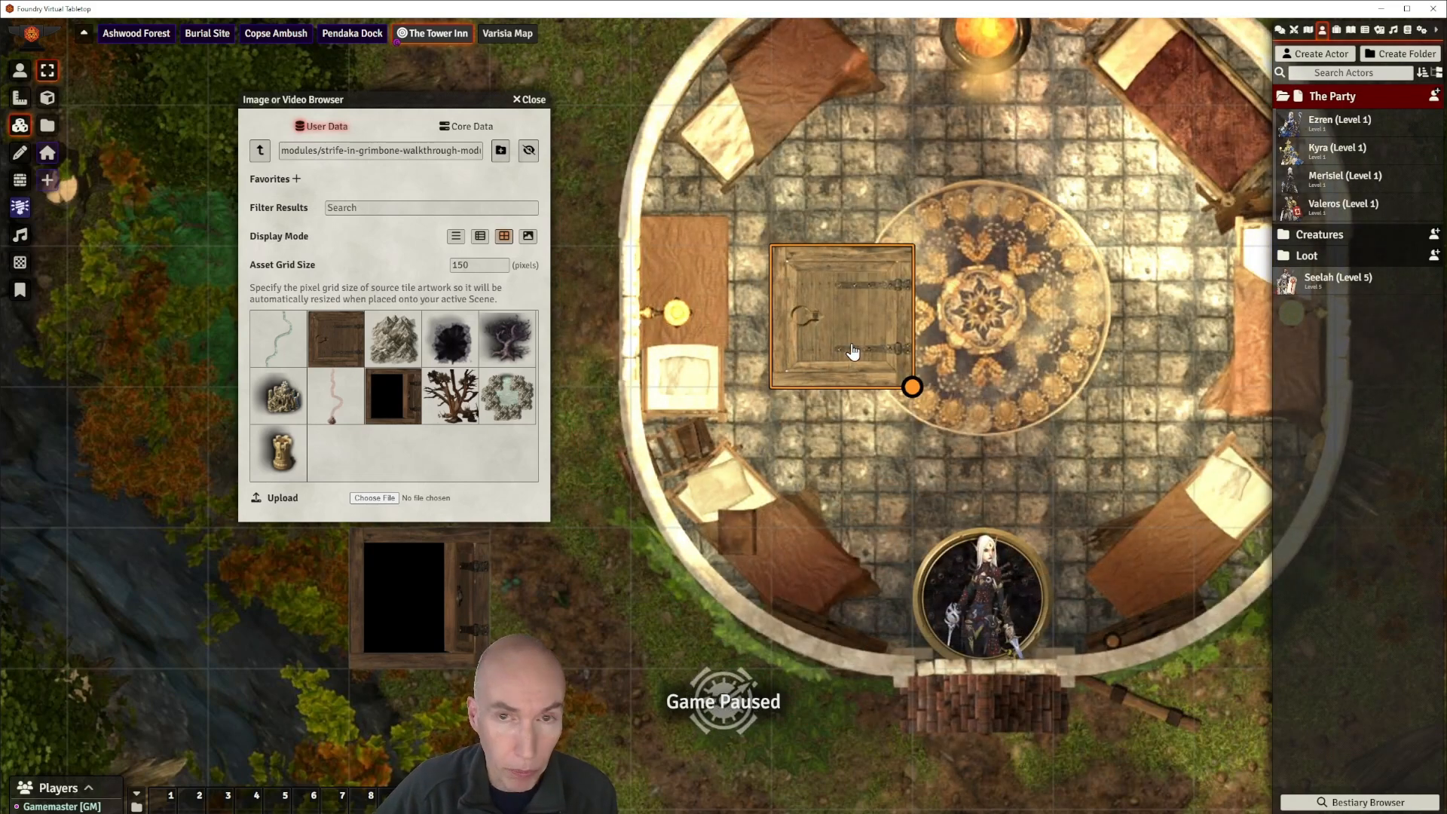
Move the open trapdoor tile inside the tower, directly below the closed trapdoor tile.
left_click(475, 595)
left_click_drag(475, 595, 897, 453)
scroll(994, 440, "up", 1)
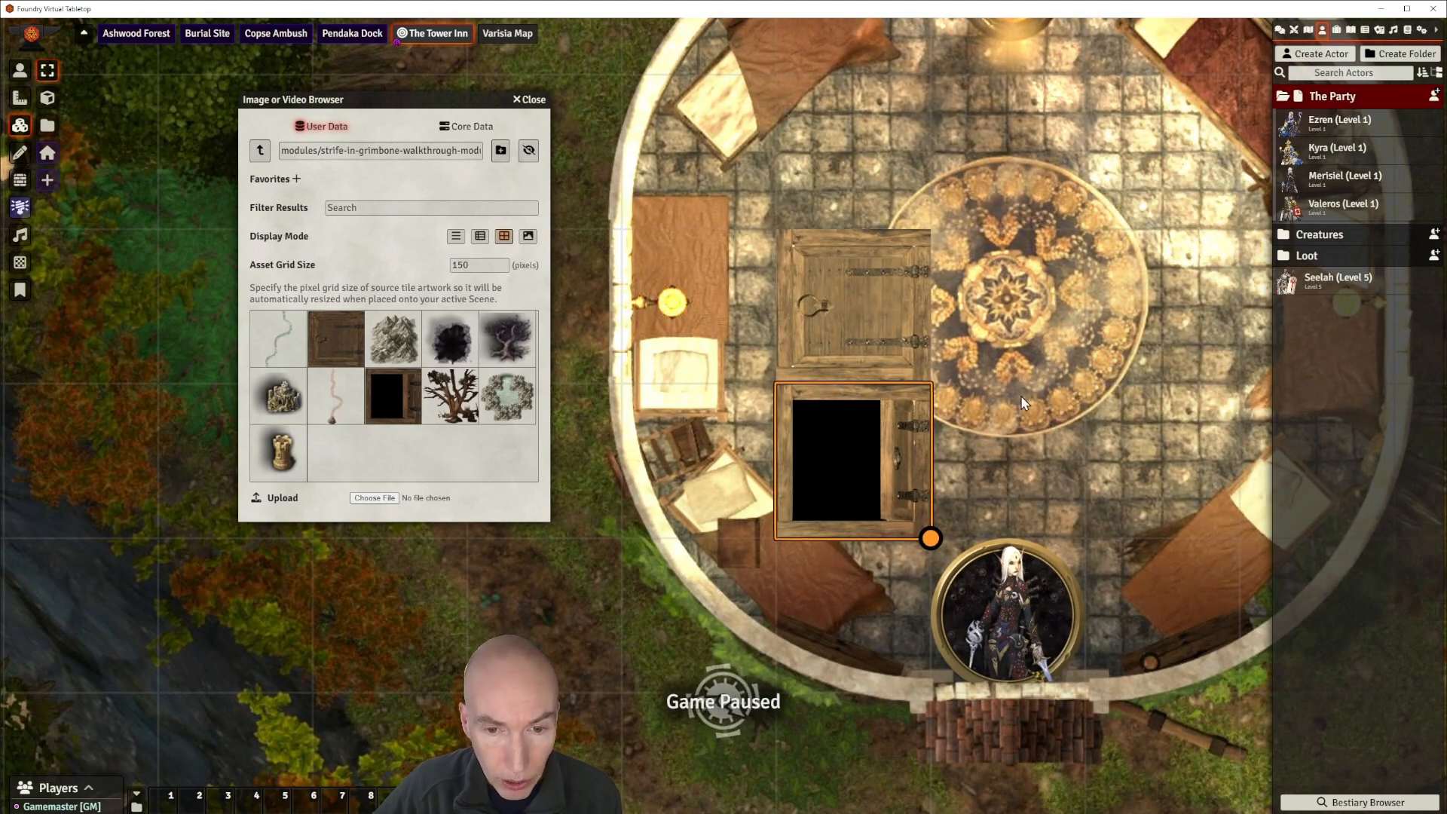
left_click_drag(1041, 461, 1112, 441)
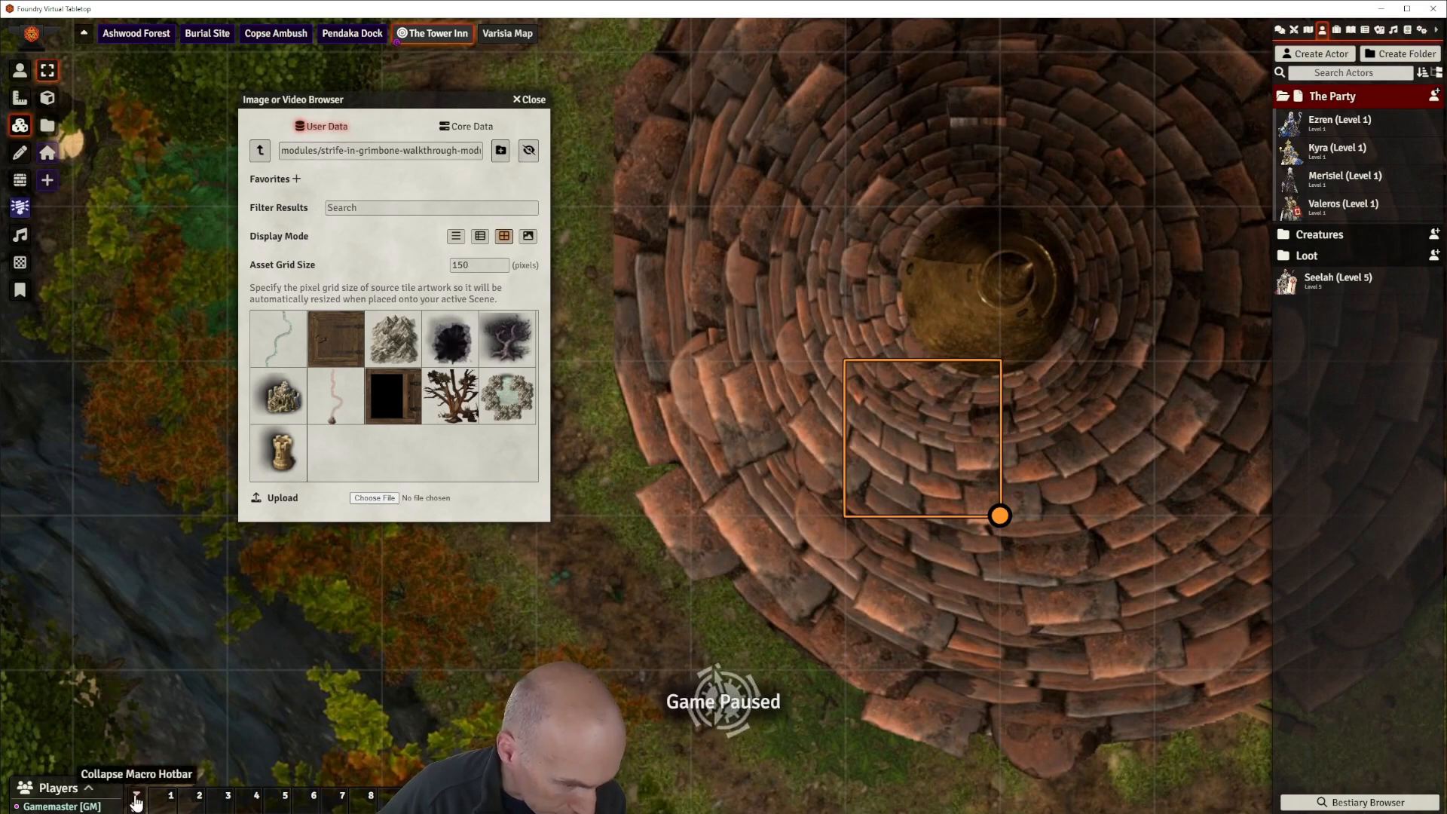
Open the macro directory and move its window clear of the tower.
left_click(137, 797)
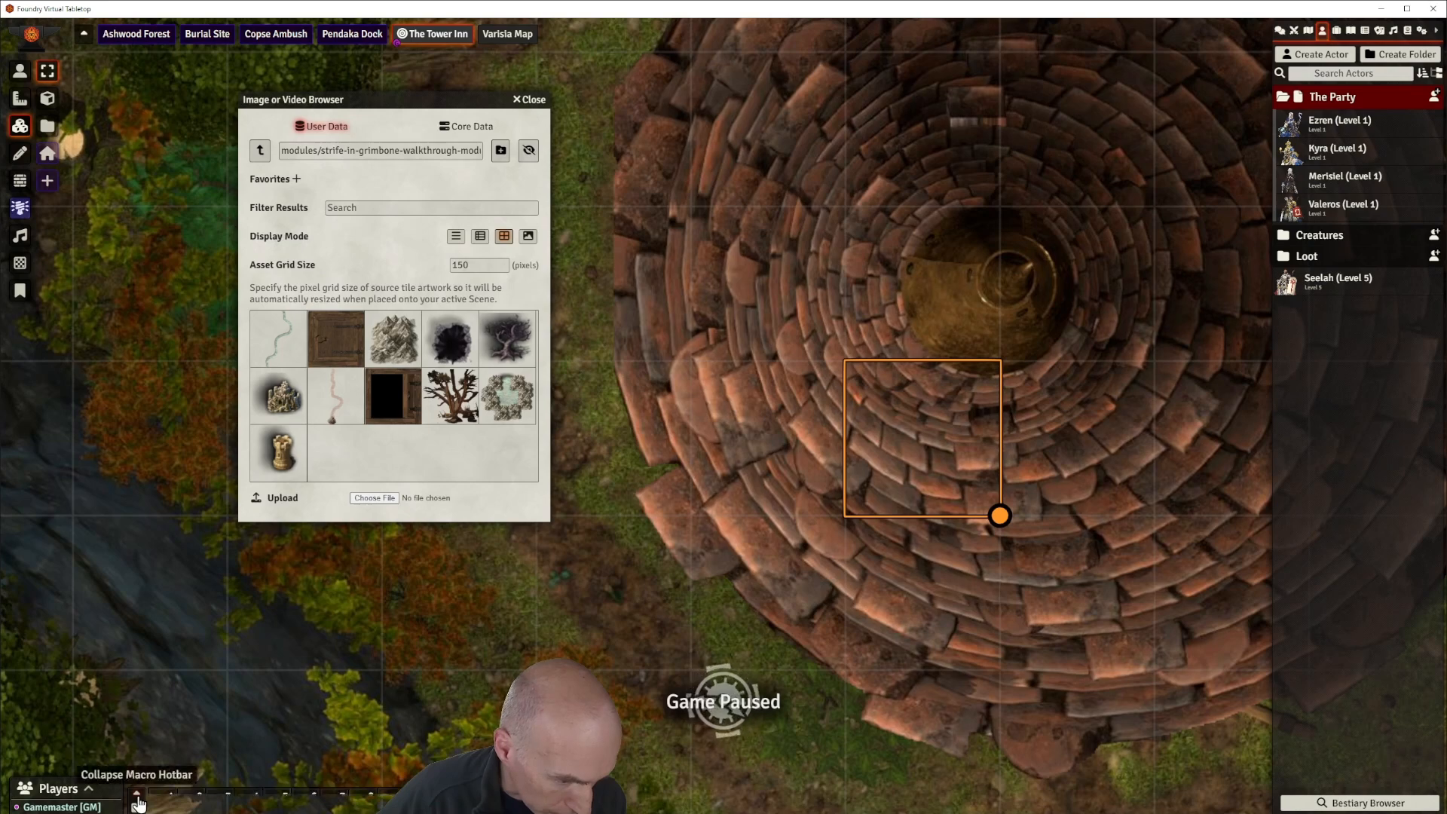
left_click(138, 802)
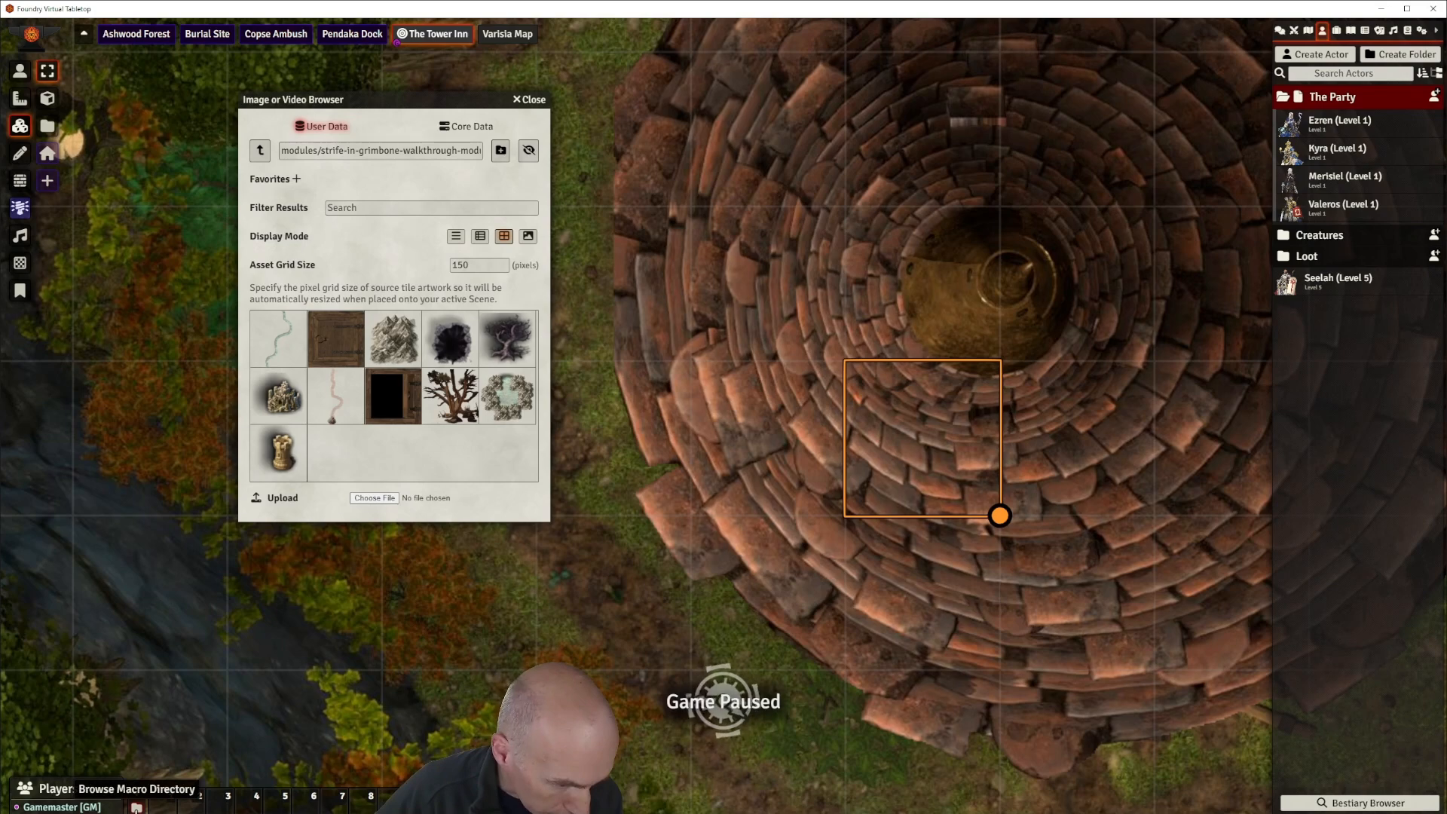
left_click(136, 808)
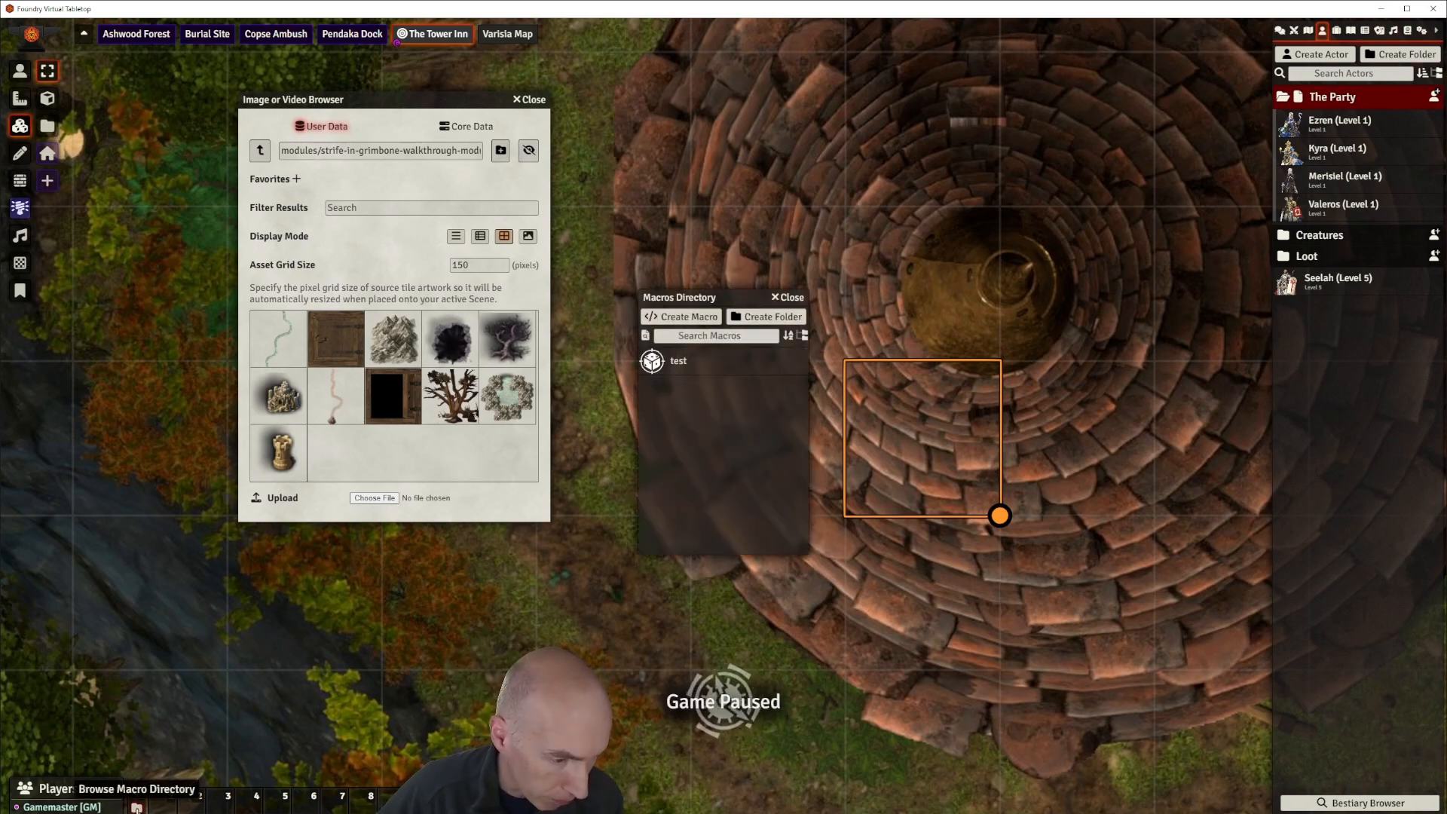
left_click_drag(732, 297, 602, 271)
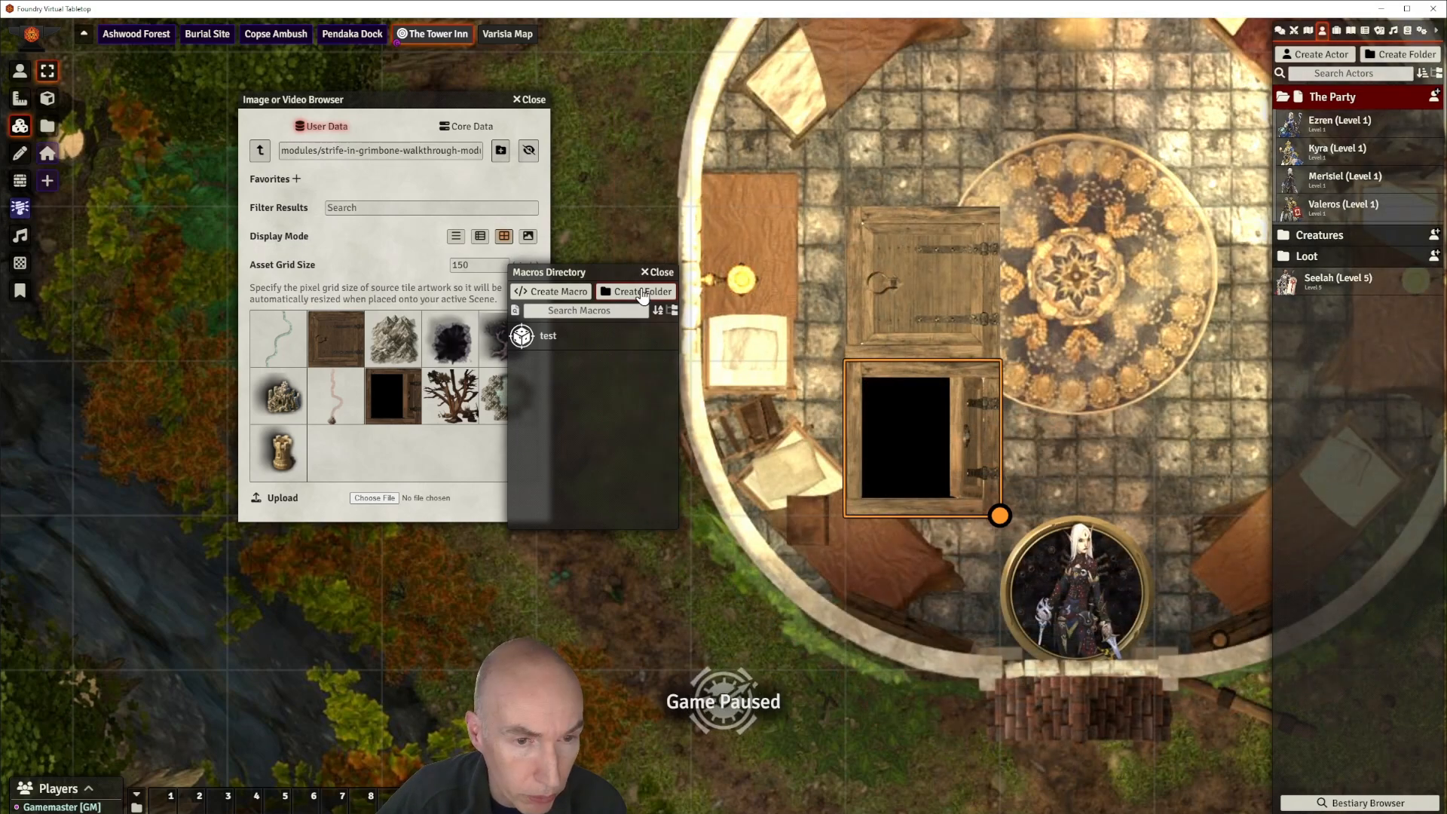
Create a macro folder named "Strife in Grimbone".
left_click(642, 292)
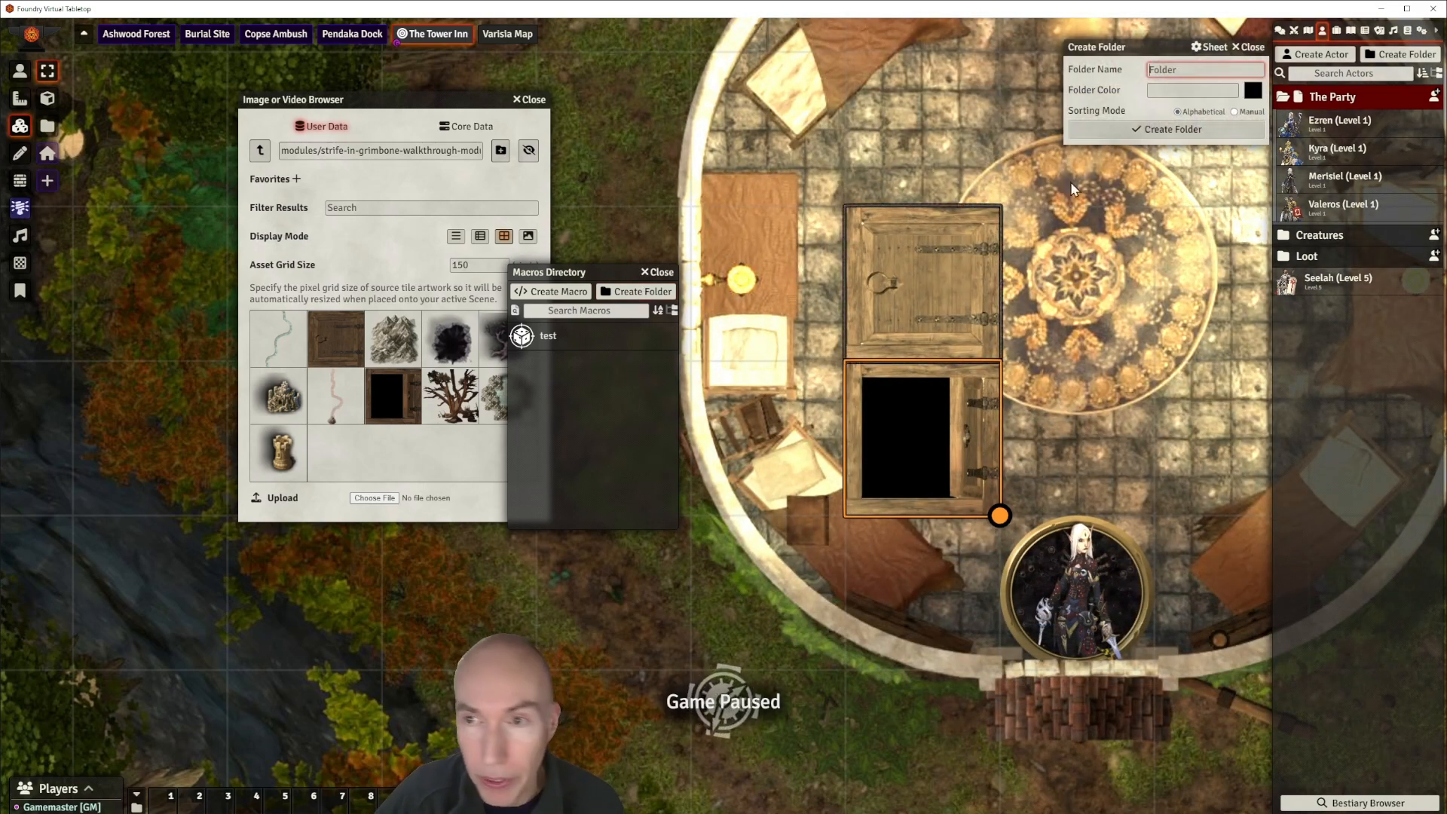
type("Strife In Grim")
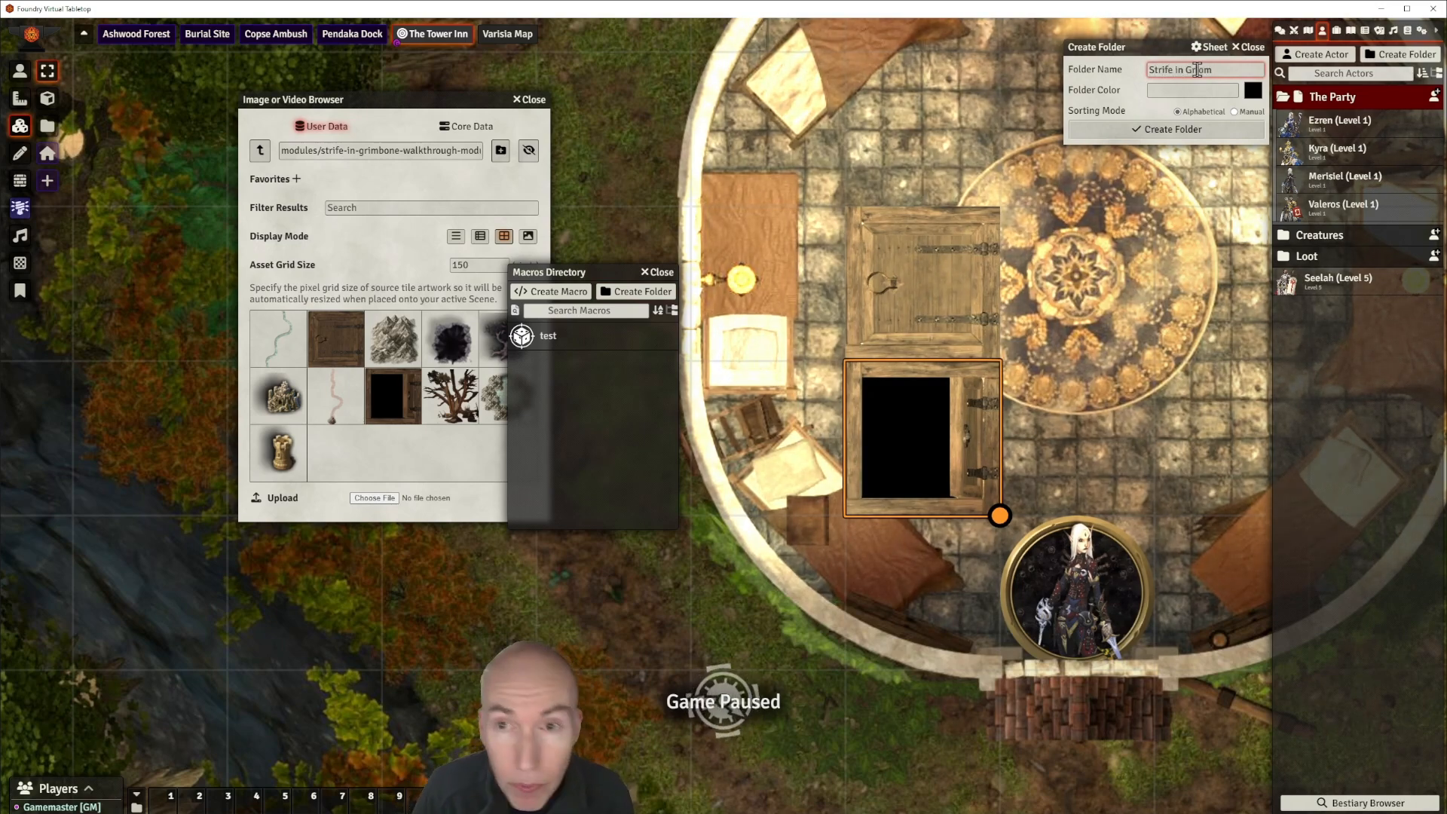
key("BackSpace")
type("mbone")
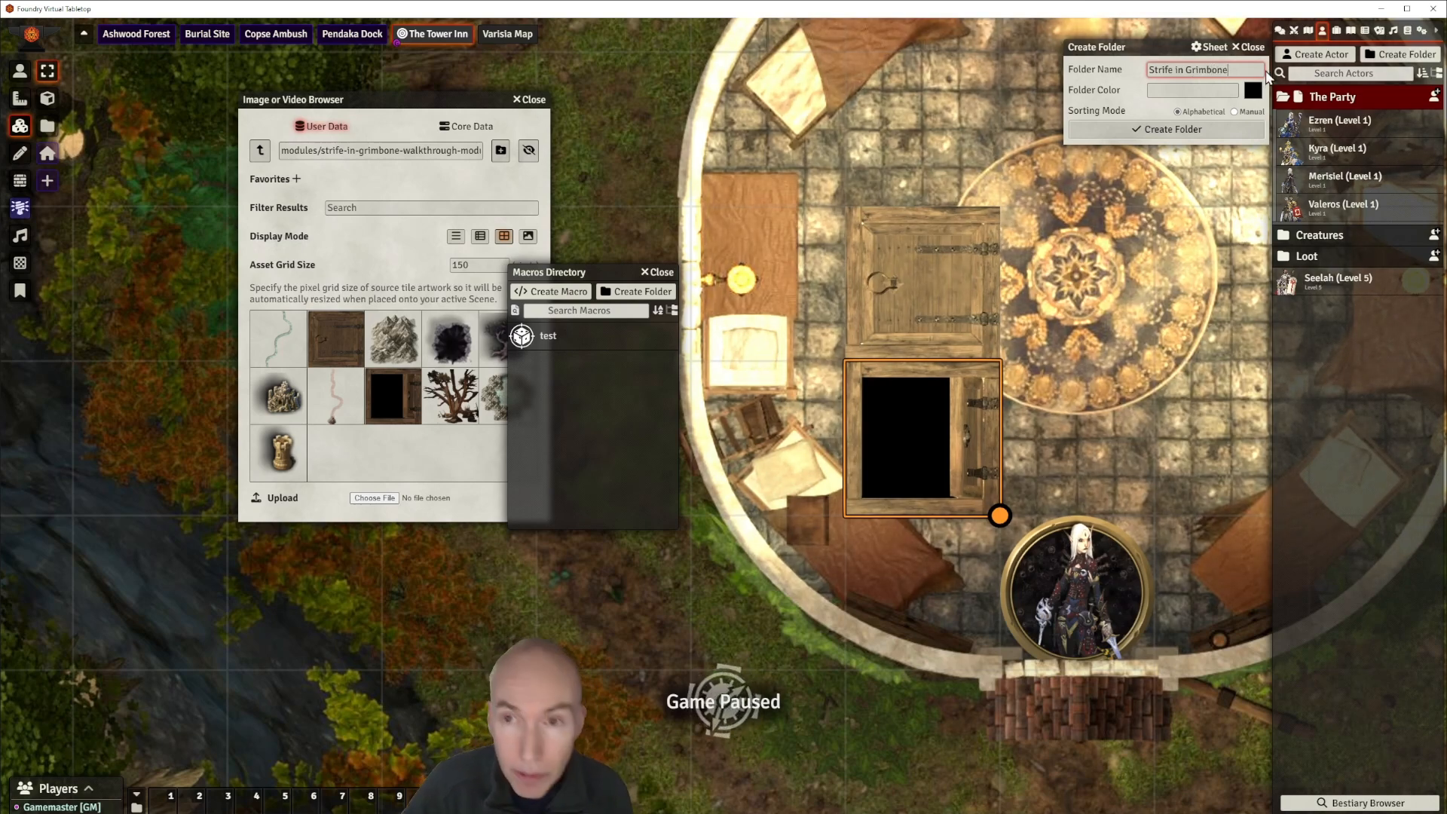
left_click(1170, 130)
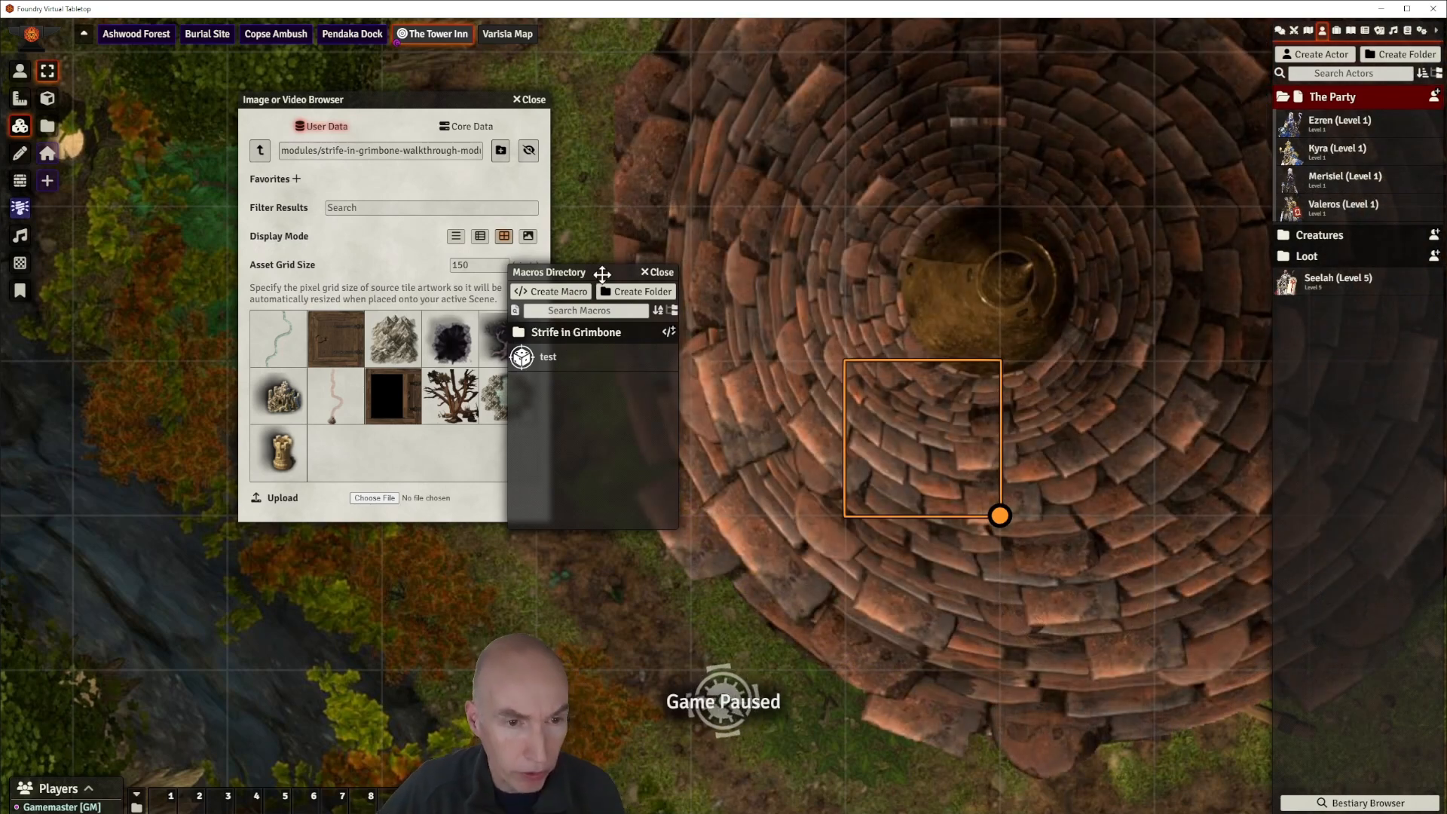
Look over the Strife in Grimbone macro folder and the script of the existing test macro, closing the macro's sheet.
left_click_drag(611, 269, 520, 209)
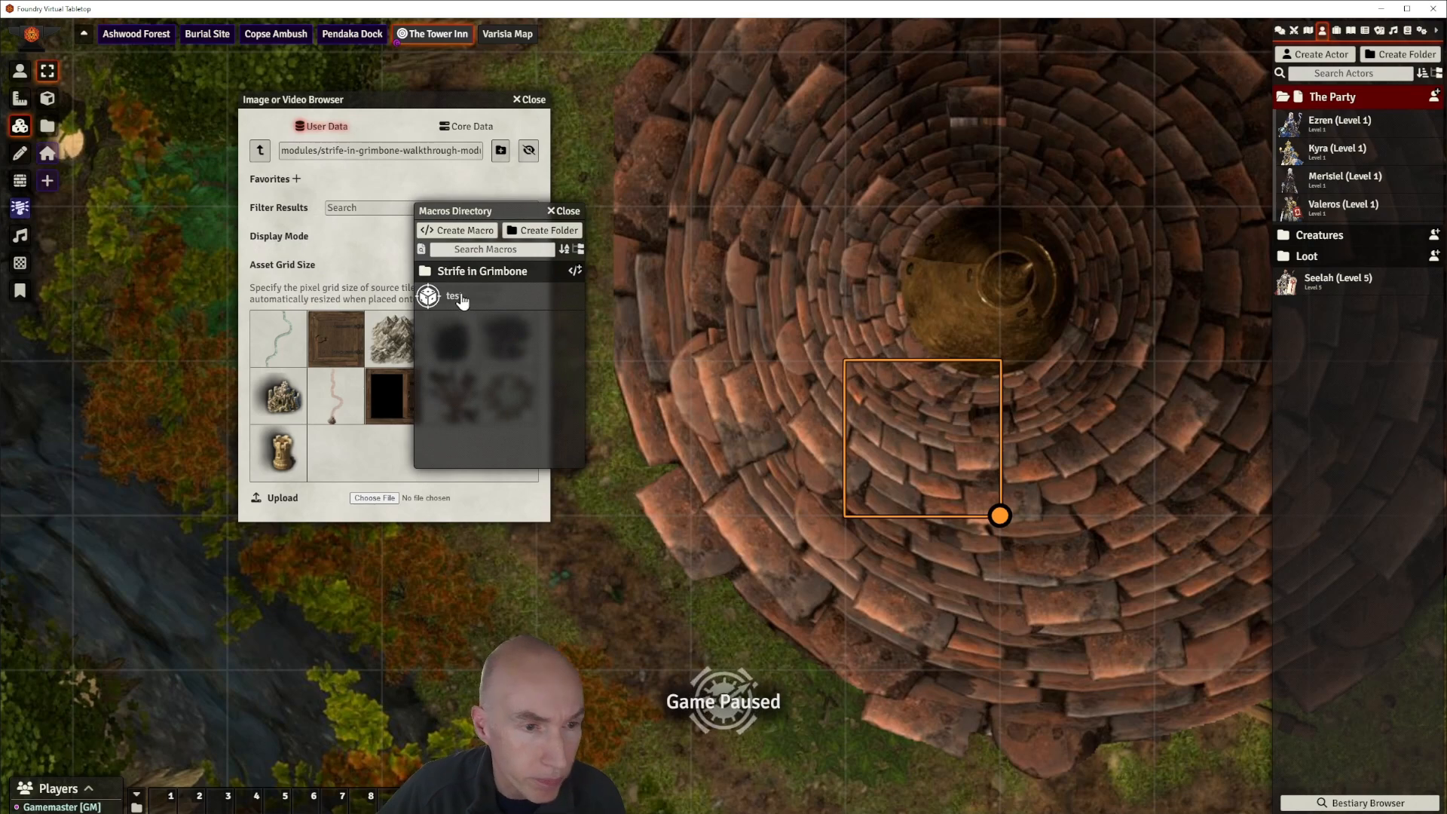
left_click(500, 271)
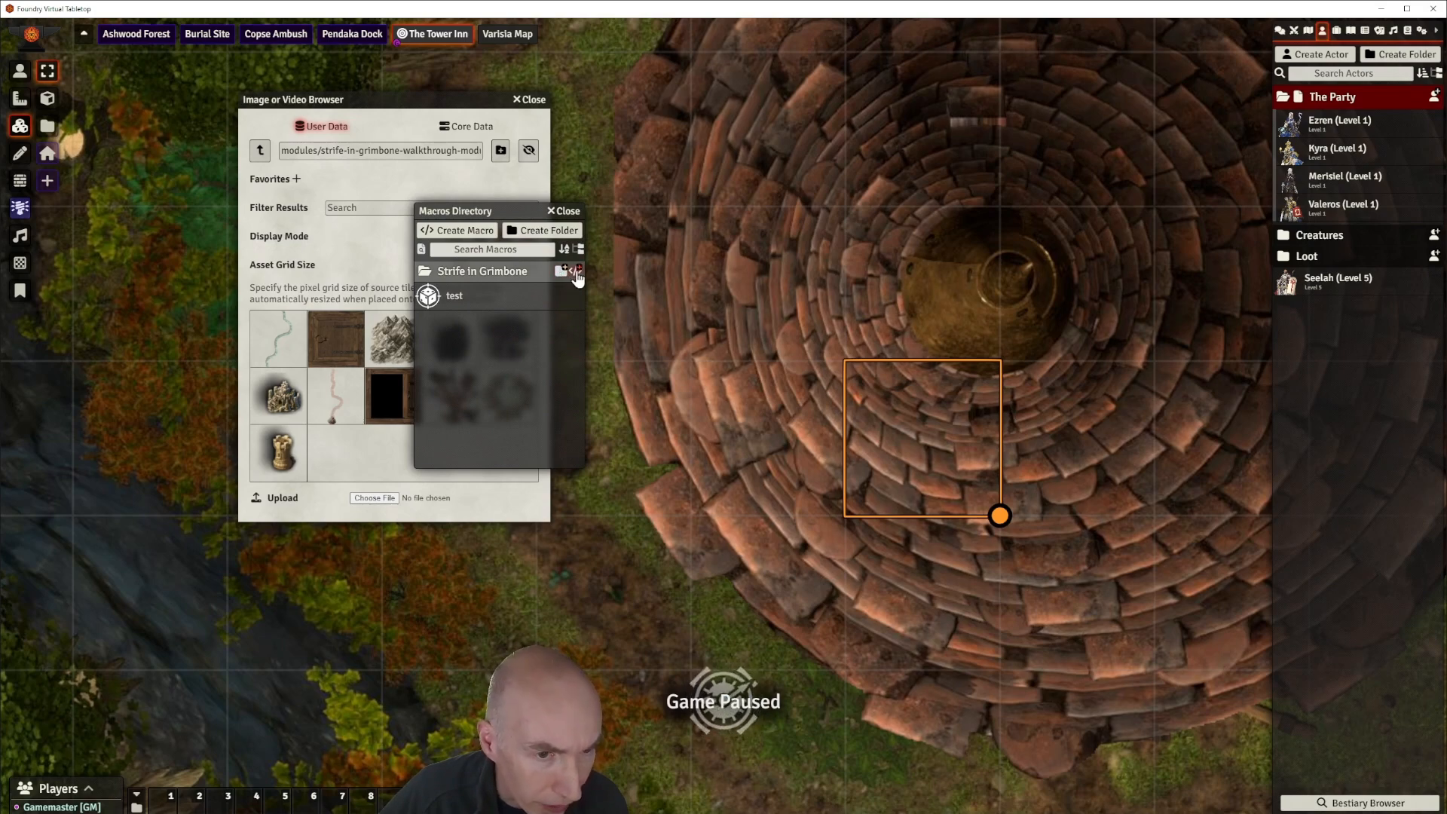
left_click(490, 273)
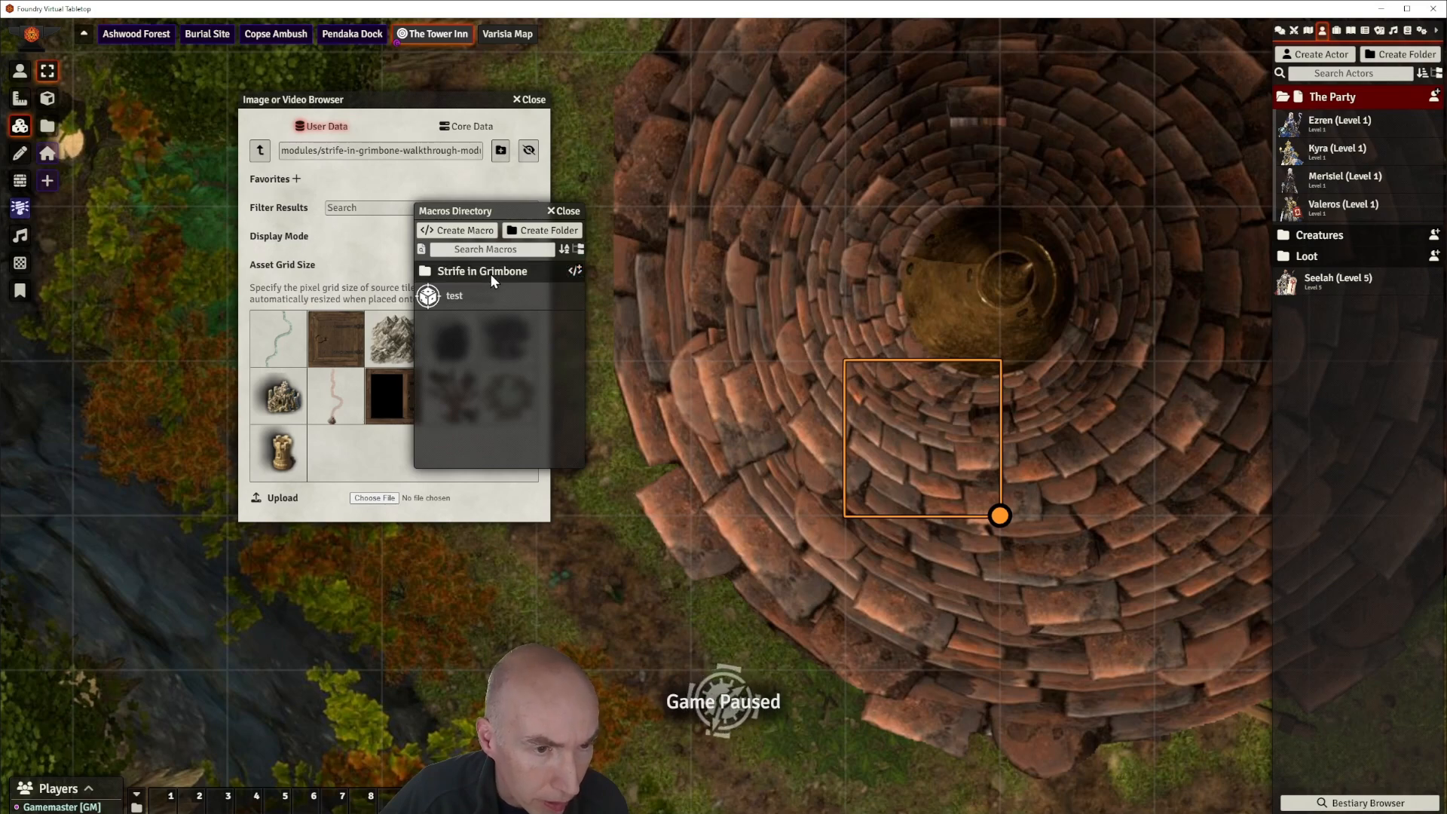
left_click(497, 270)
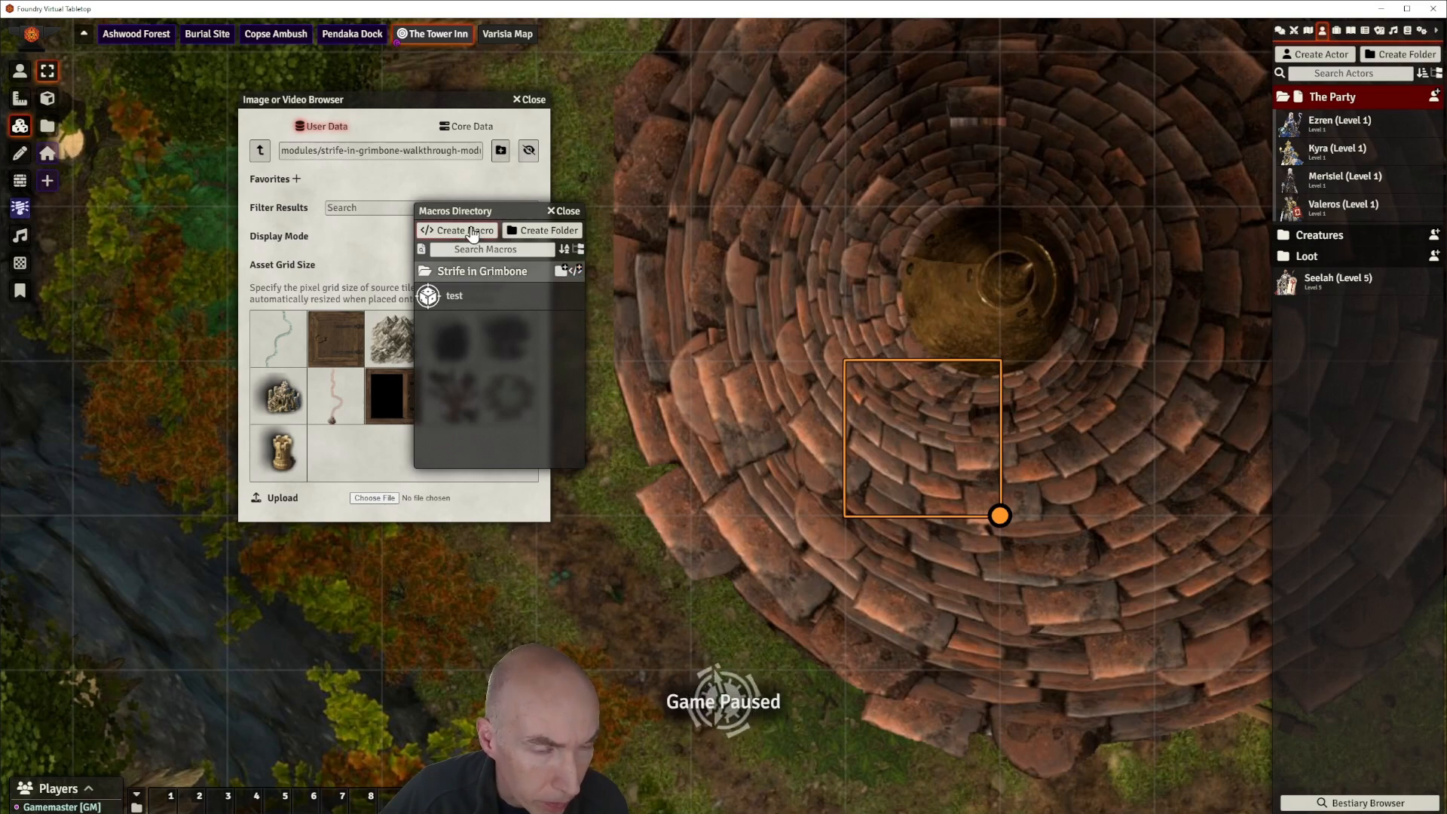
left_click(464, 295)
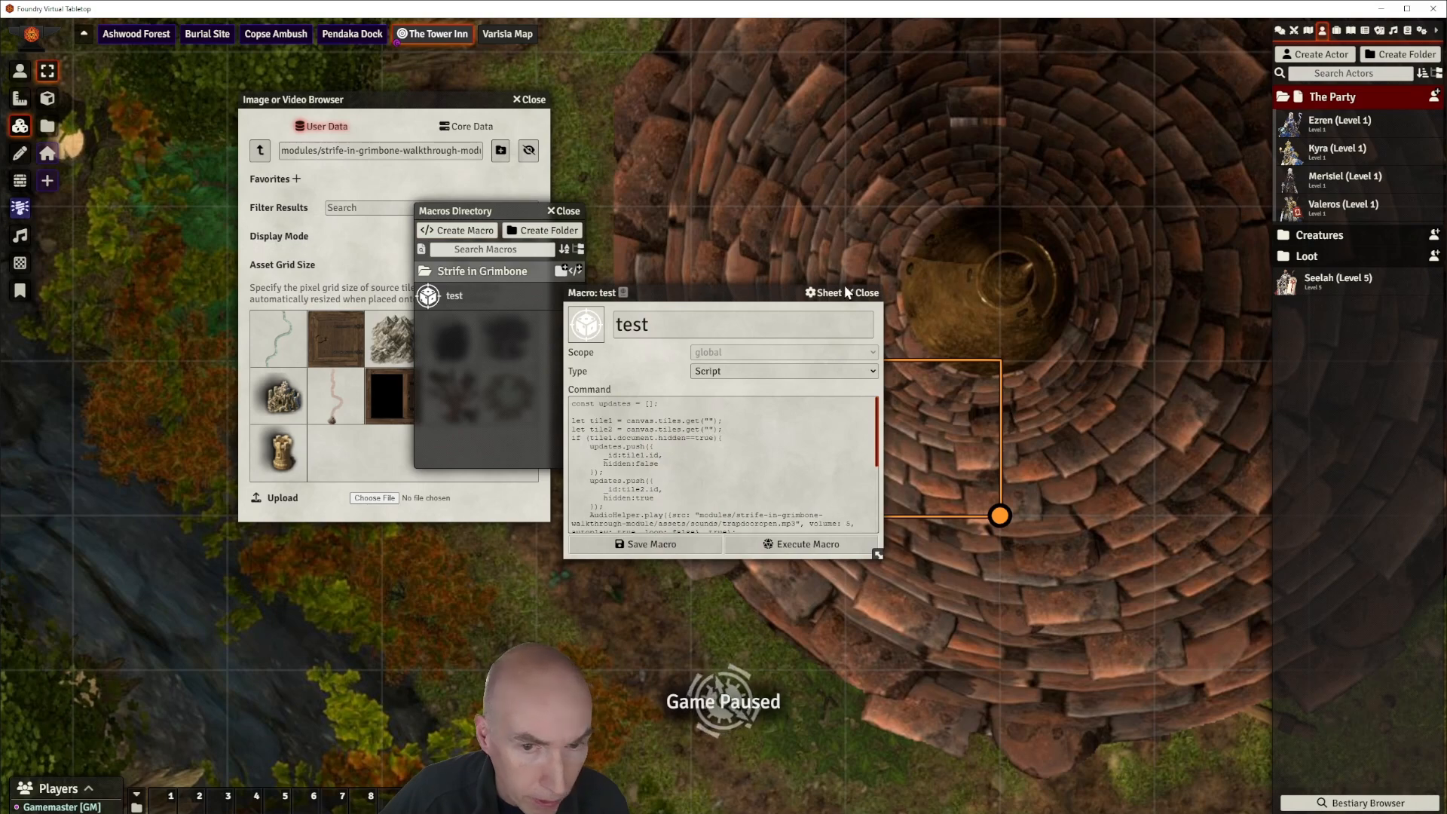
left_click(861, 294)
left_click(458, 292)
left_click(477, 270)
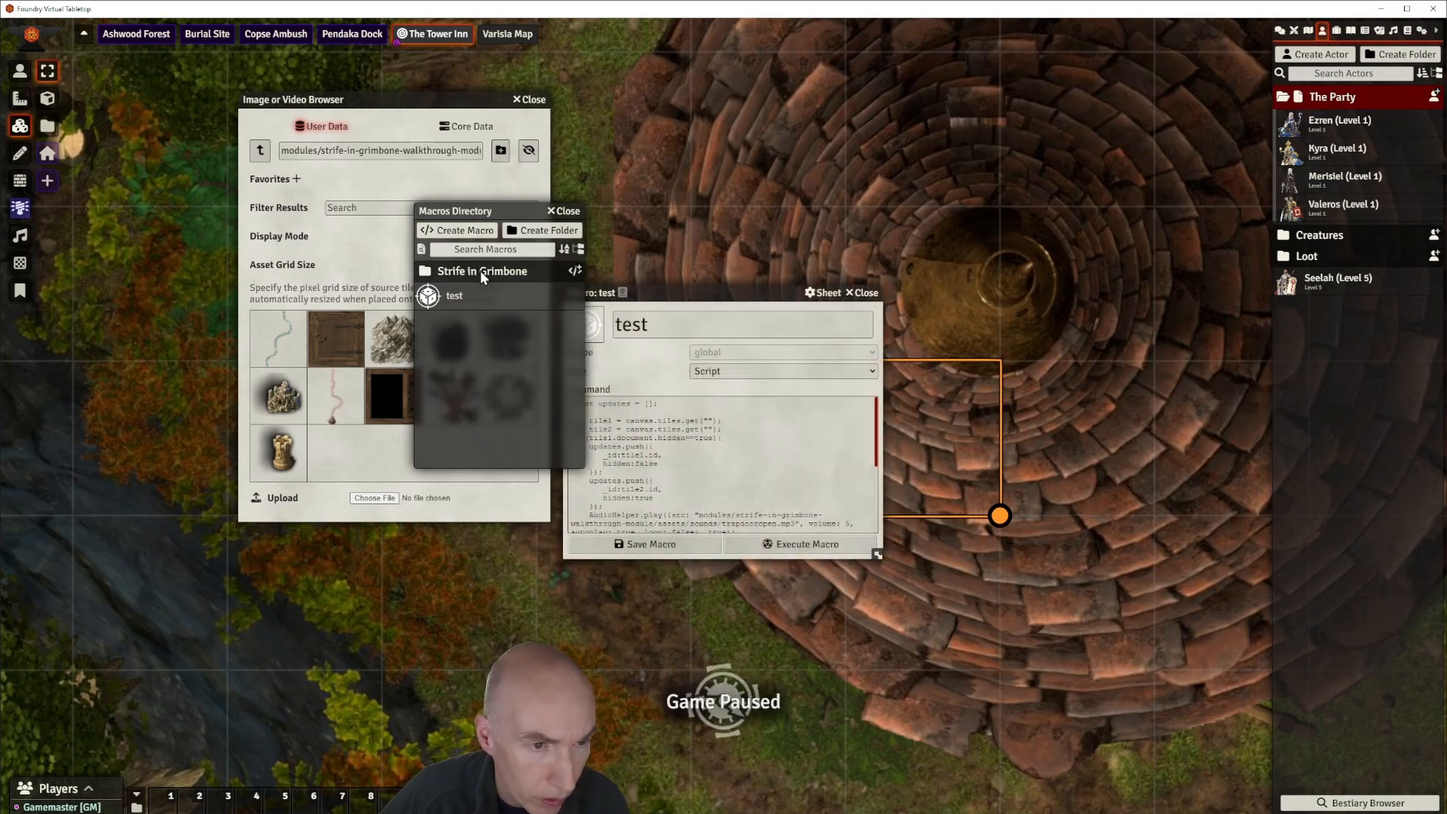
left_click(874, 299)
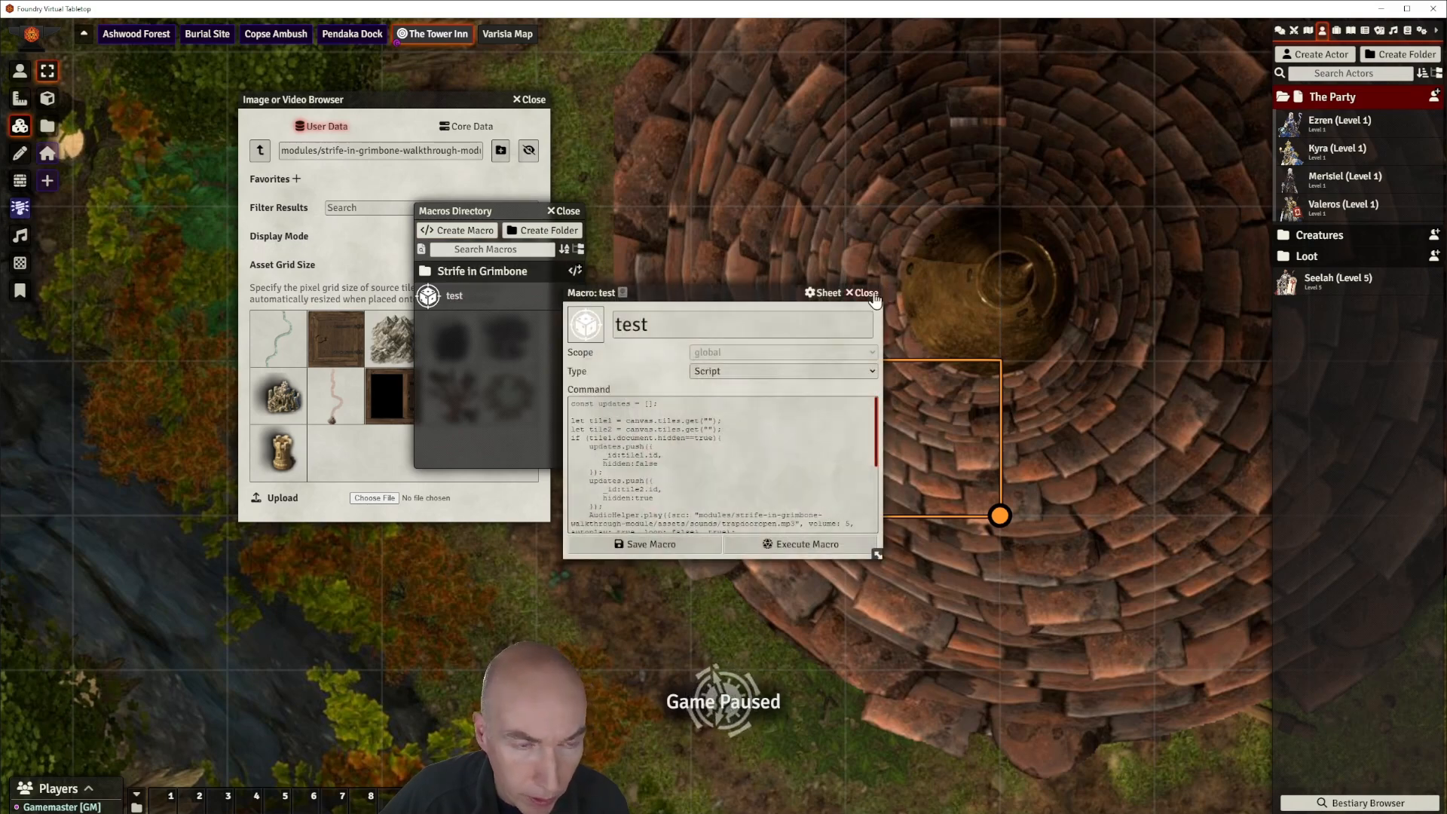
Create a script macro named "Tower Trapdoor" in the Strife in Grimbone folder.
left_click(454, 231)
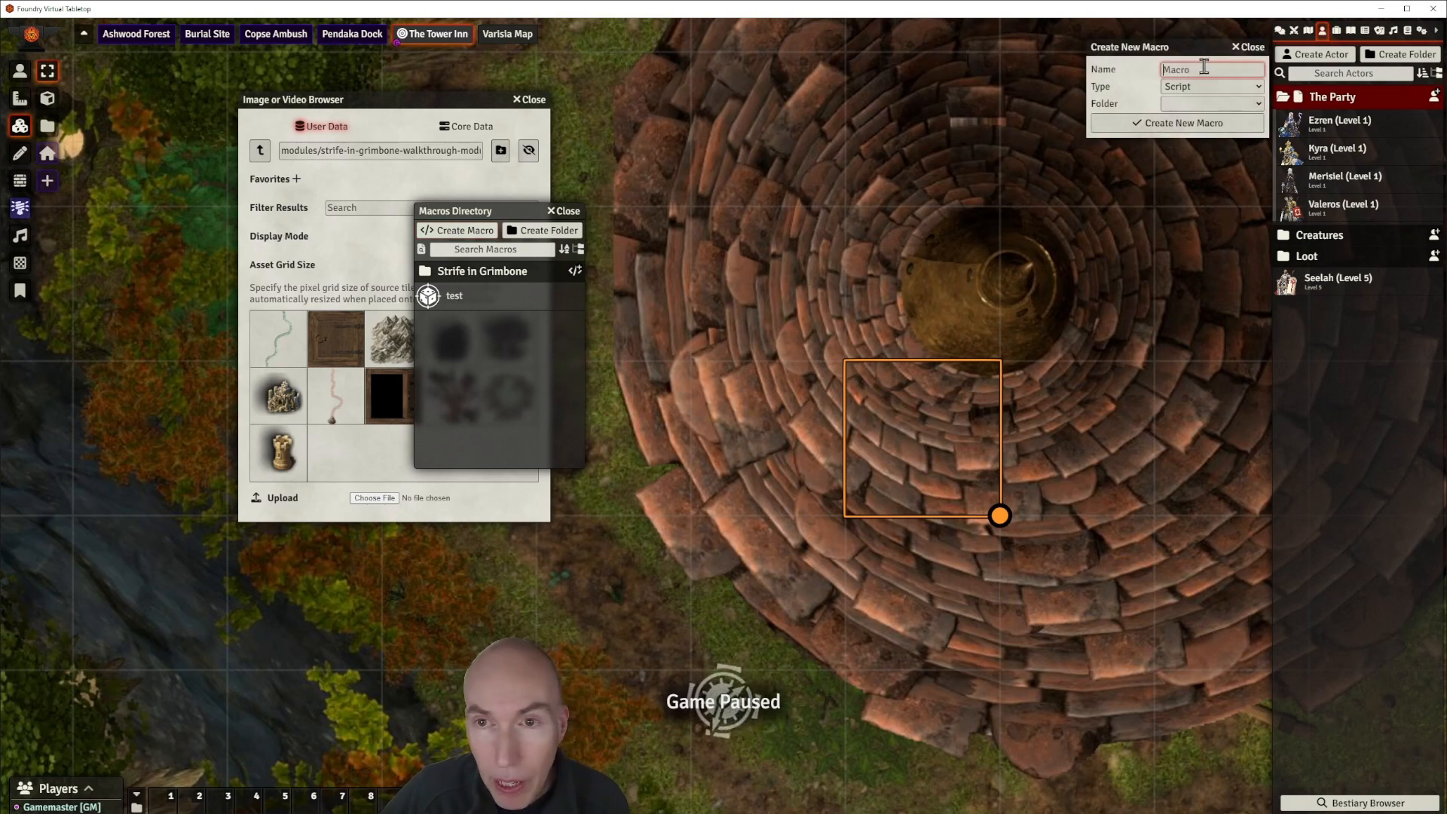
type("Tr")
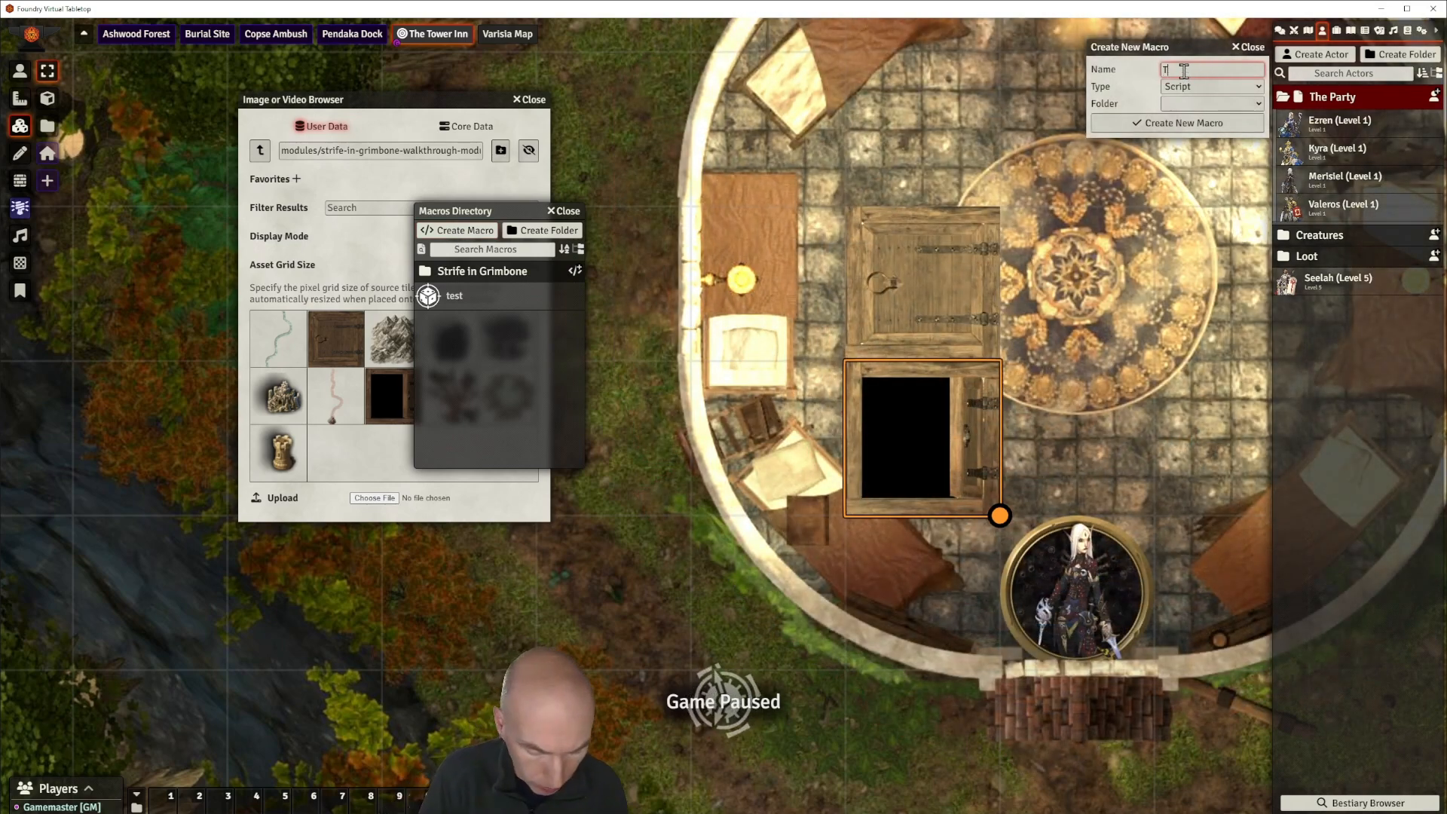
key("BackSpace")
key("BackSpace")
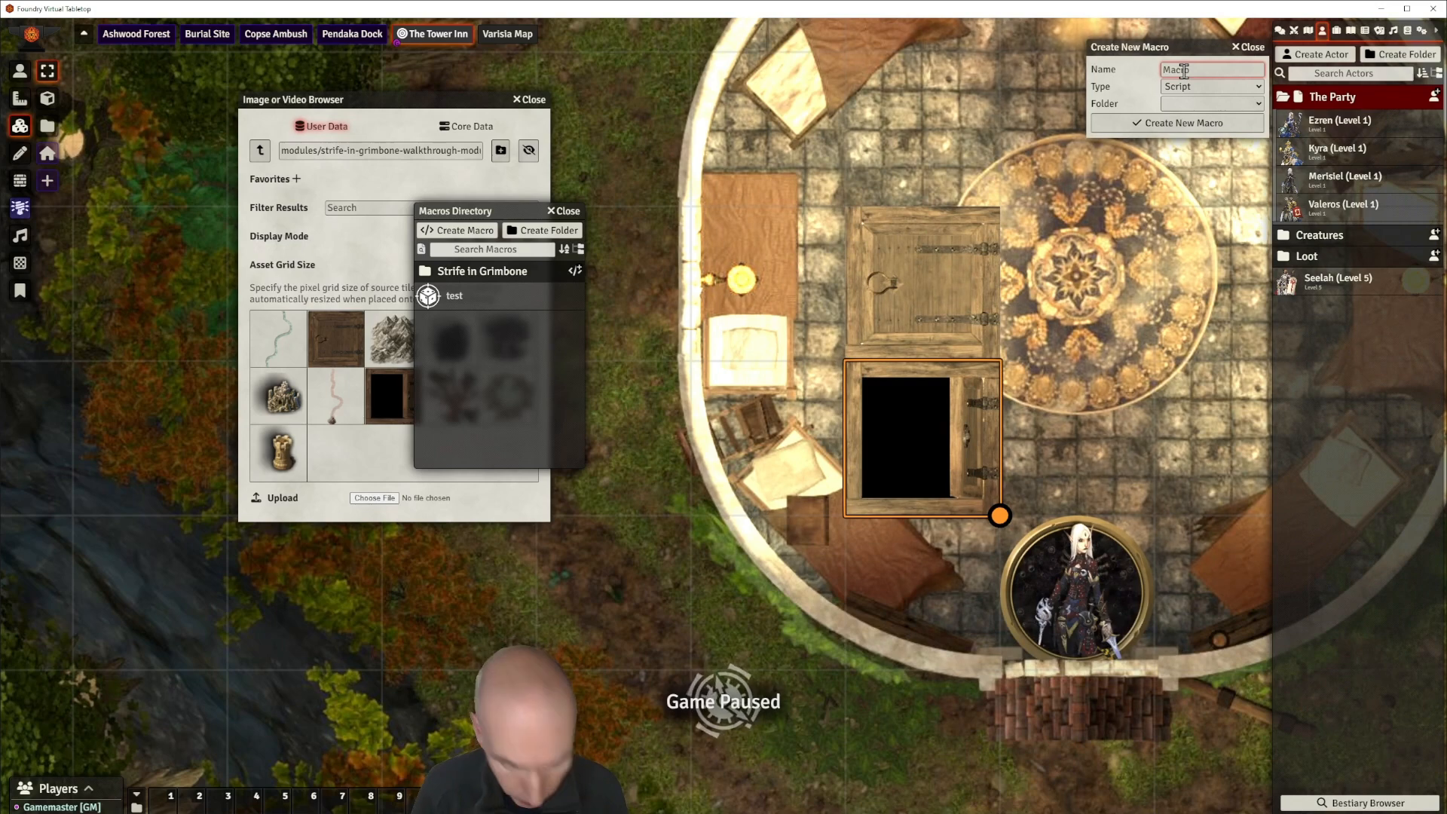
type("Tower T")
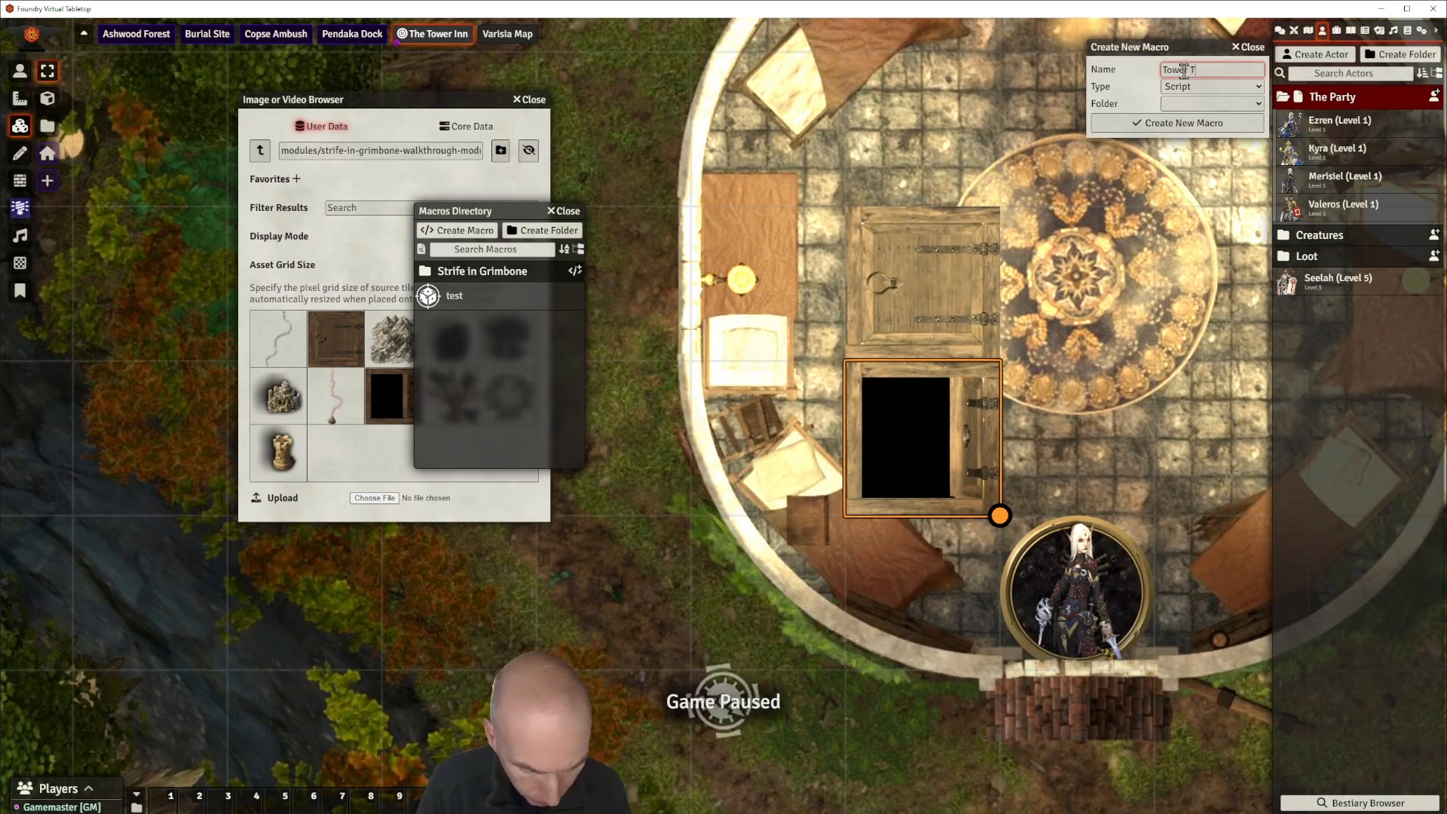
type("rapdoor")
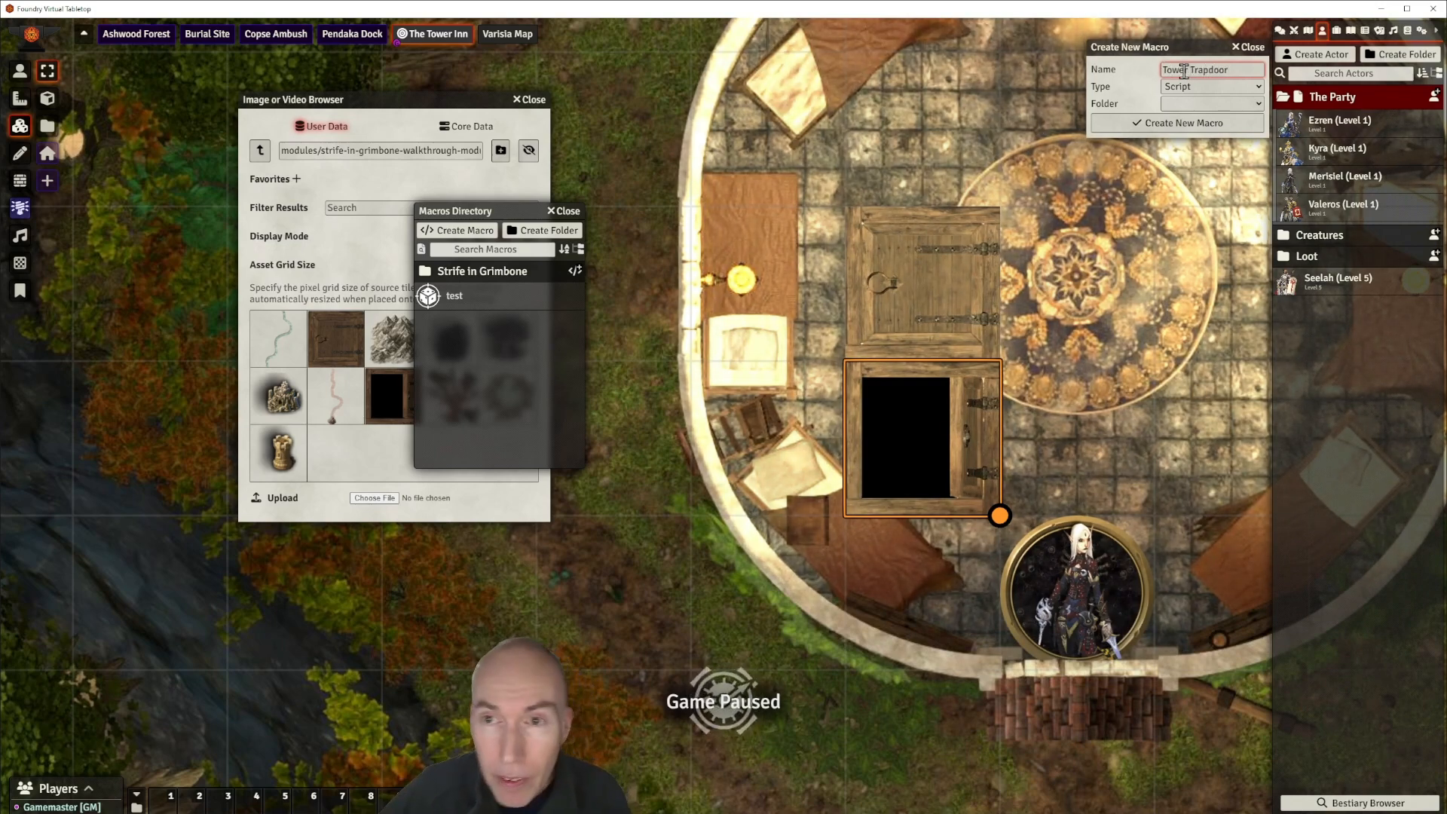
key("Tab")
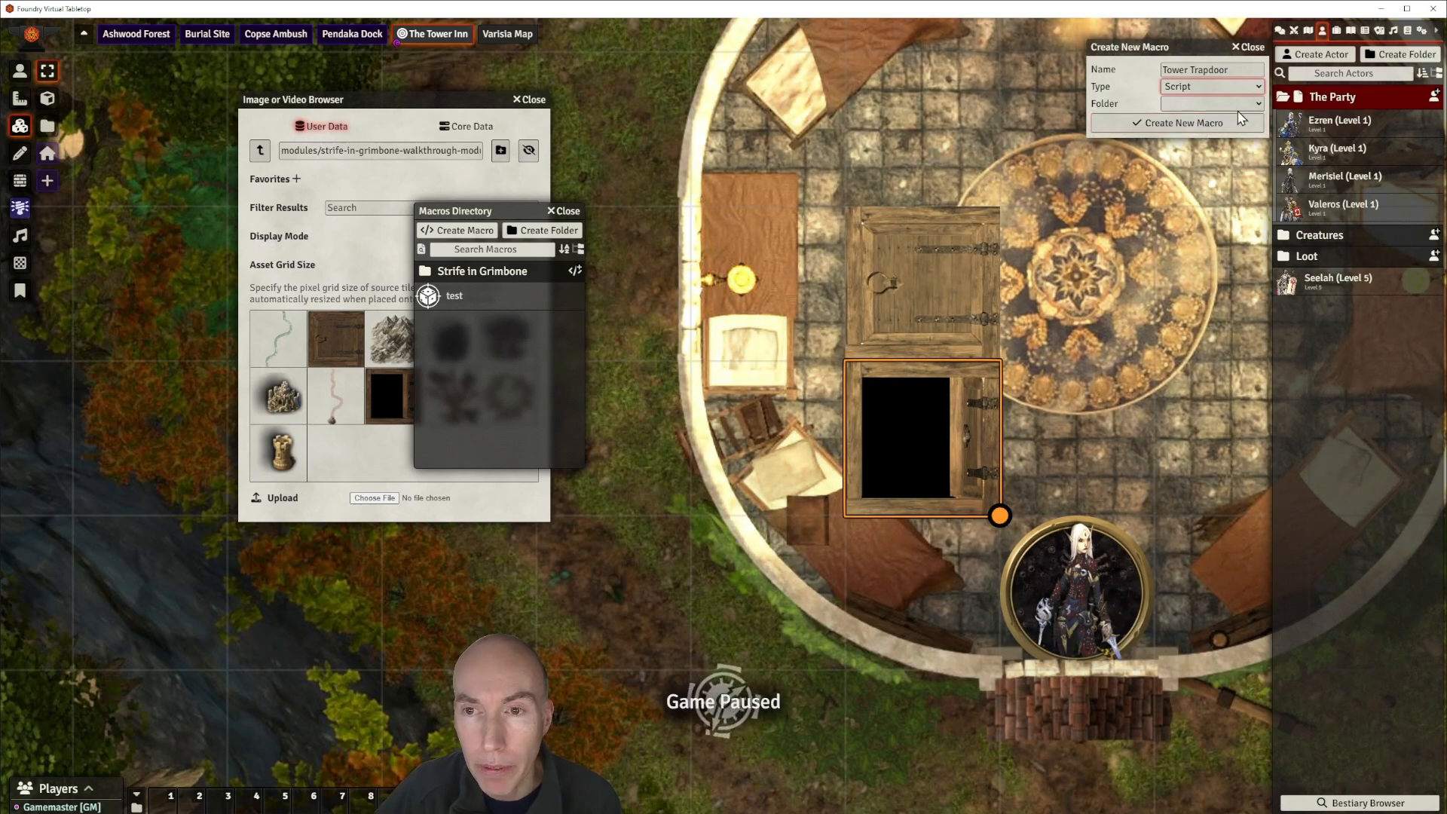
left_click(1256, 104)
left_click(1223, 133)
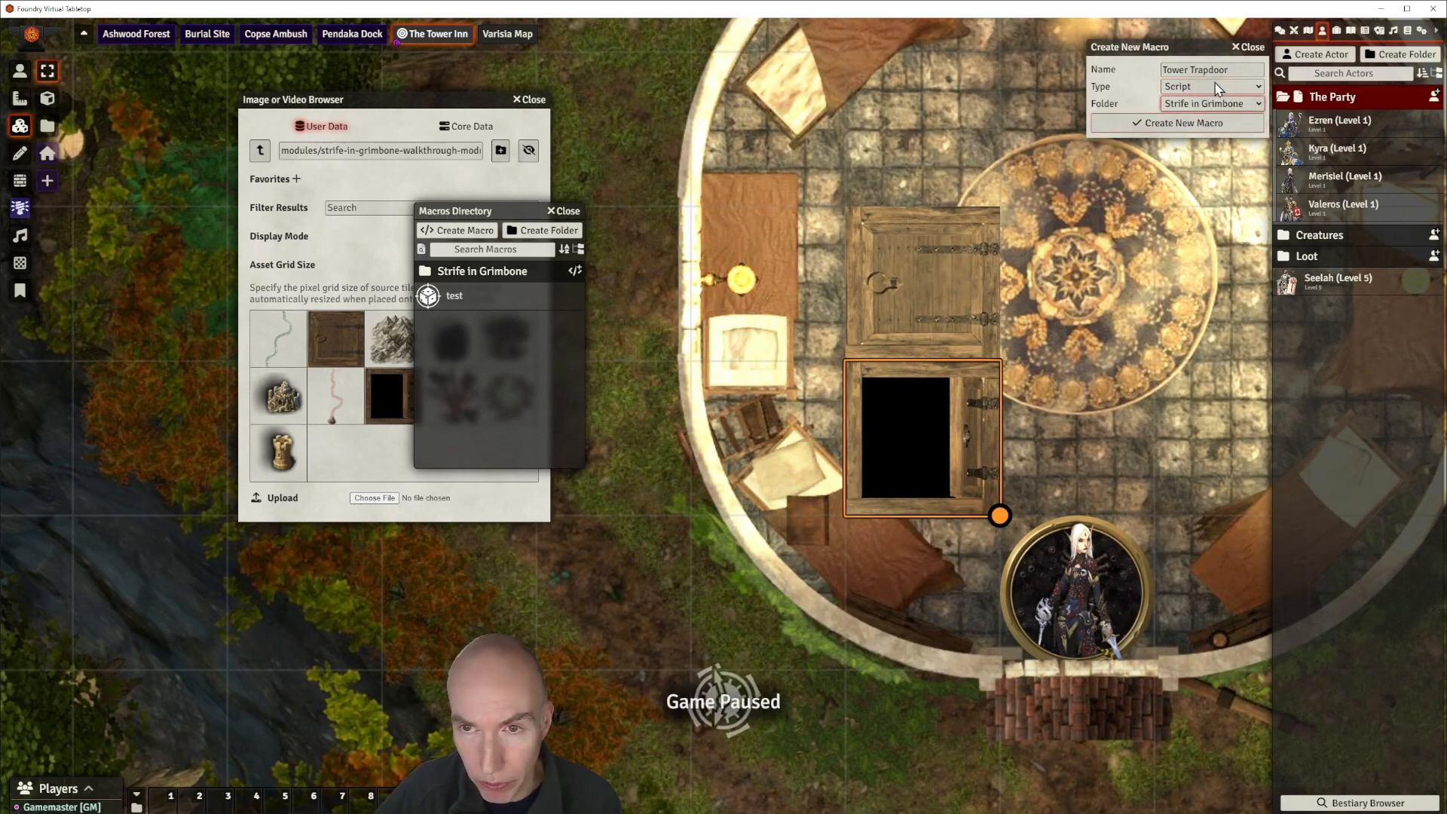
left_click(1183, 124)
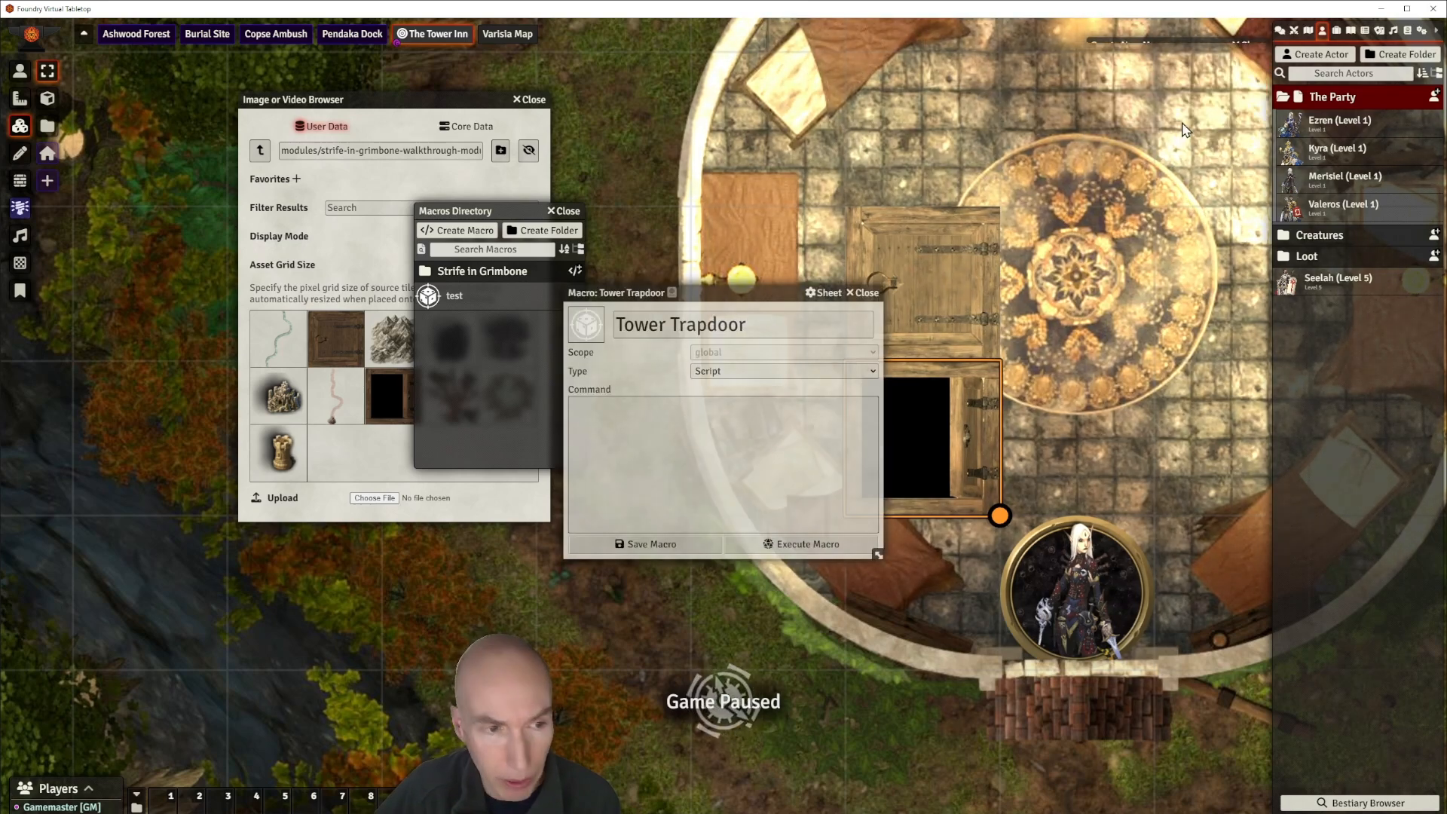
Copy the entire script of the test macro into the empty command of the Tower Trapdoor macro.
left_click_drag(798, 293, 819, 206)
left_click(452, 296)
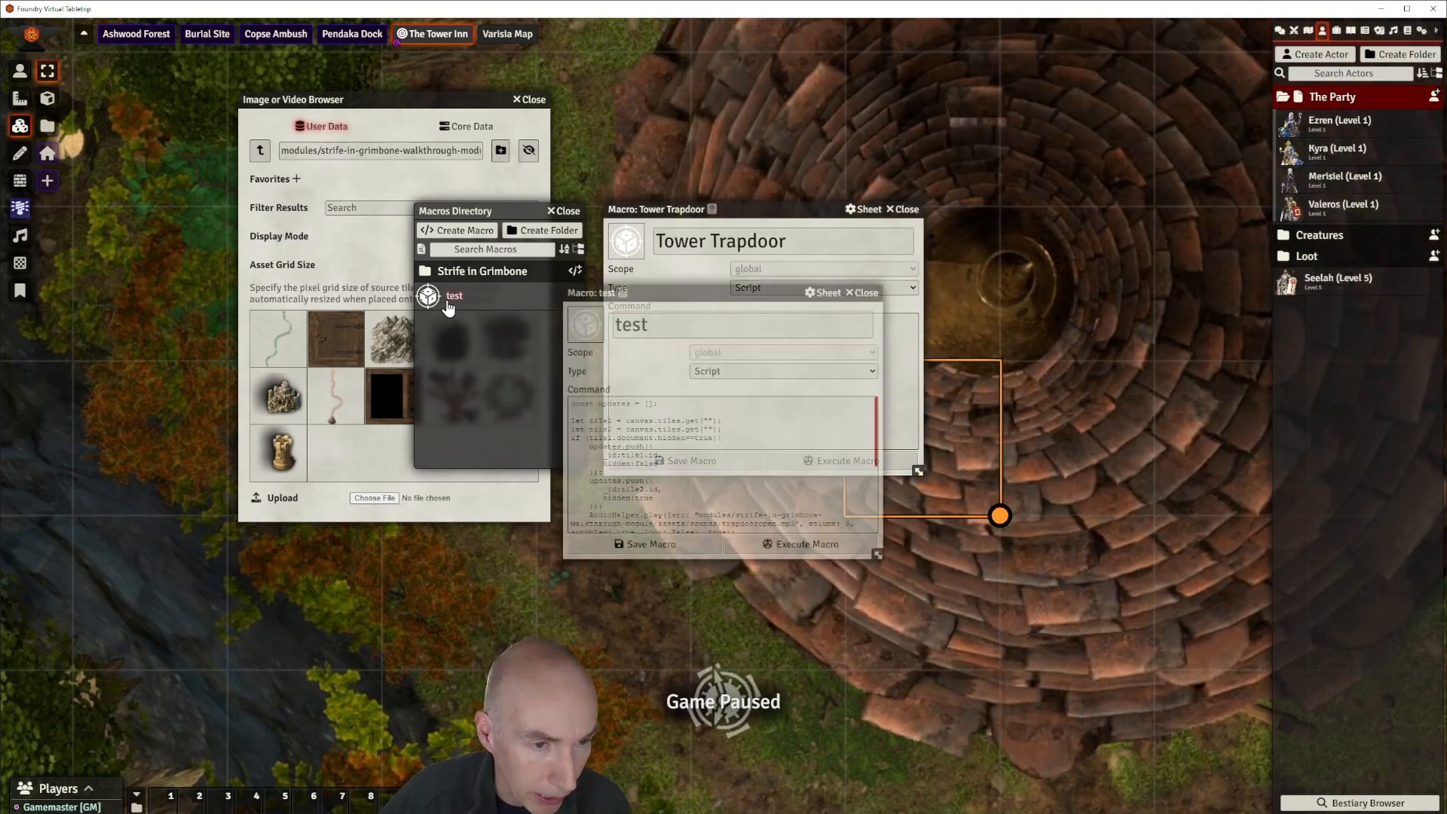
left_click_drag(728, 299, 398, 230)
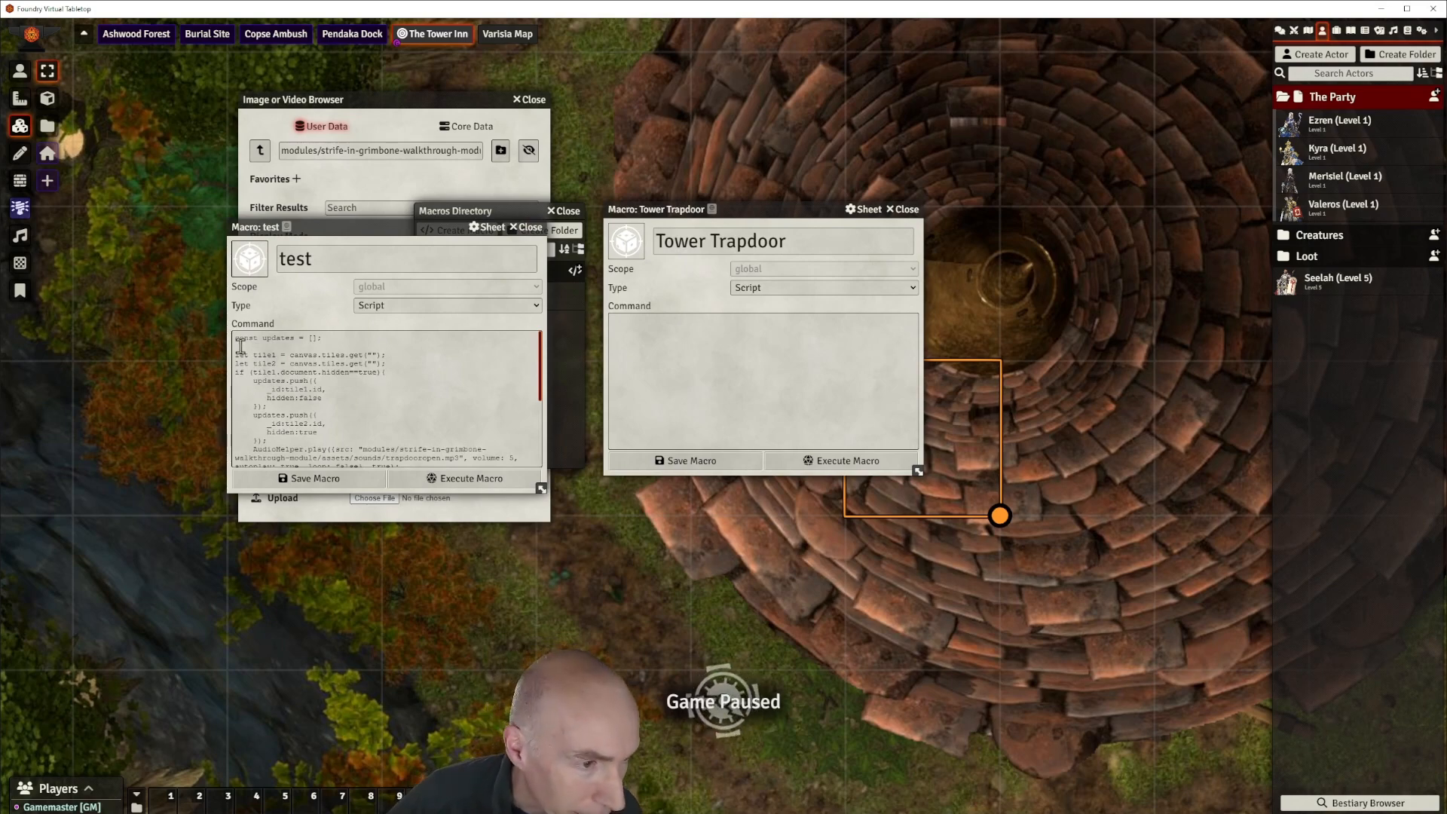
left_click_drag(235, 338, 348, 473)
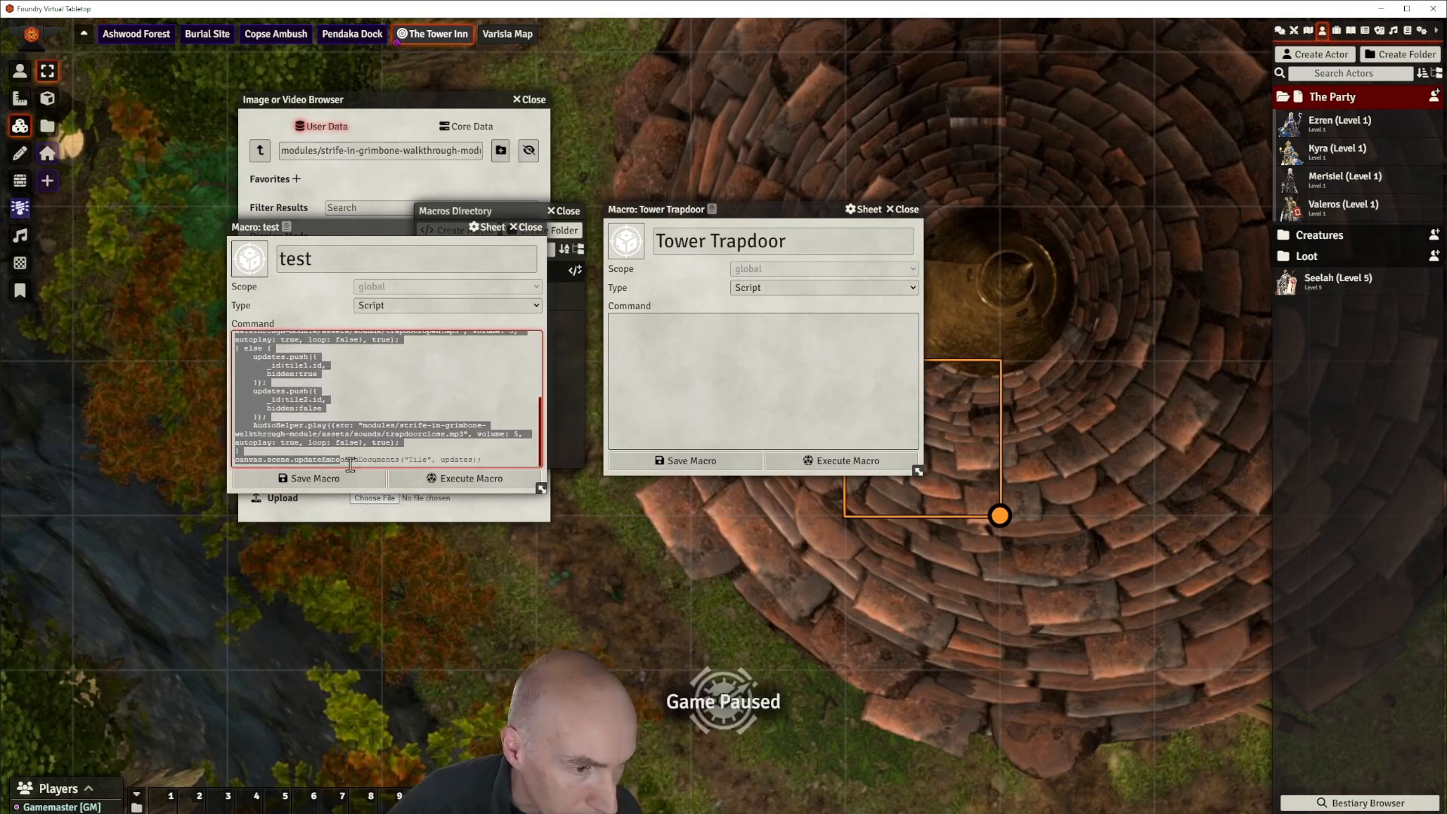
left_click_drag(493, 454, 494, 465)
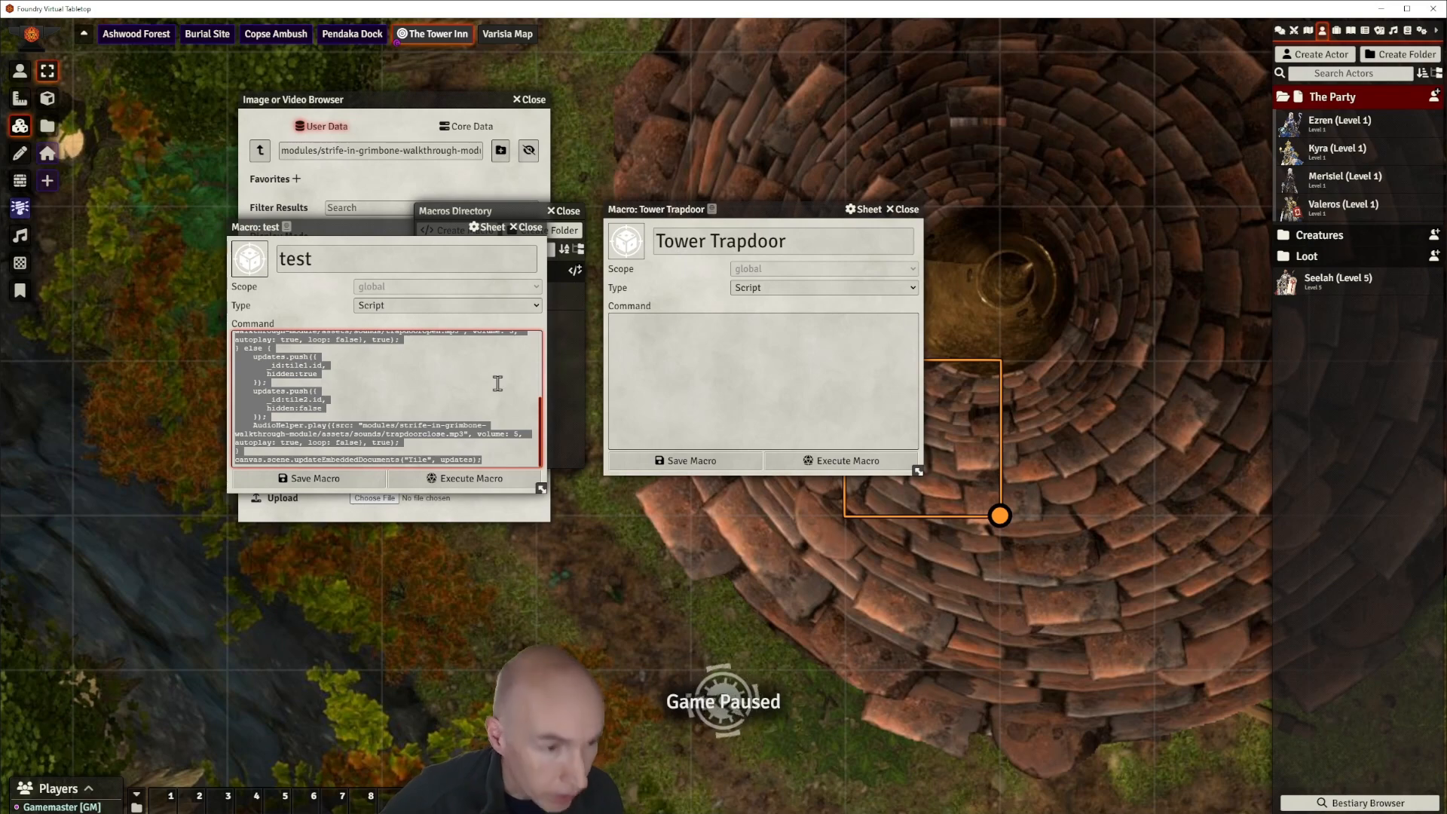
left_click(633, 335)
key("ctrl+v")
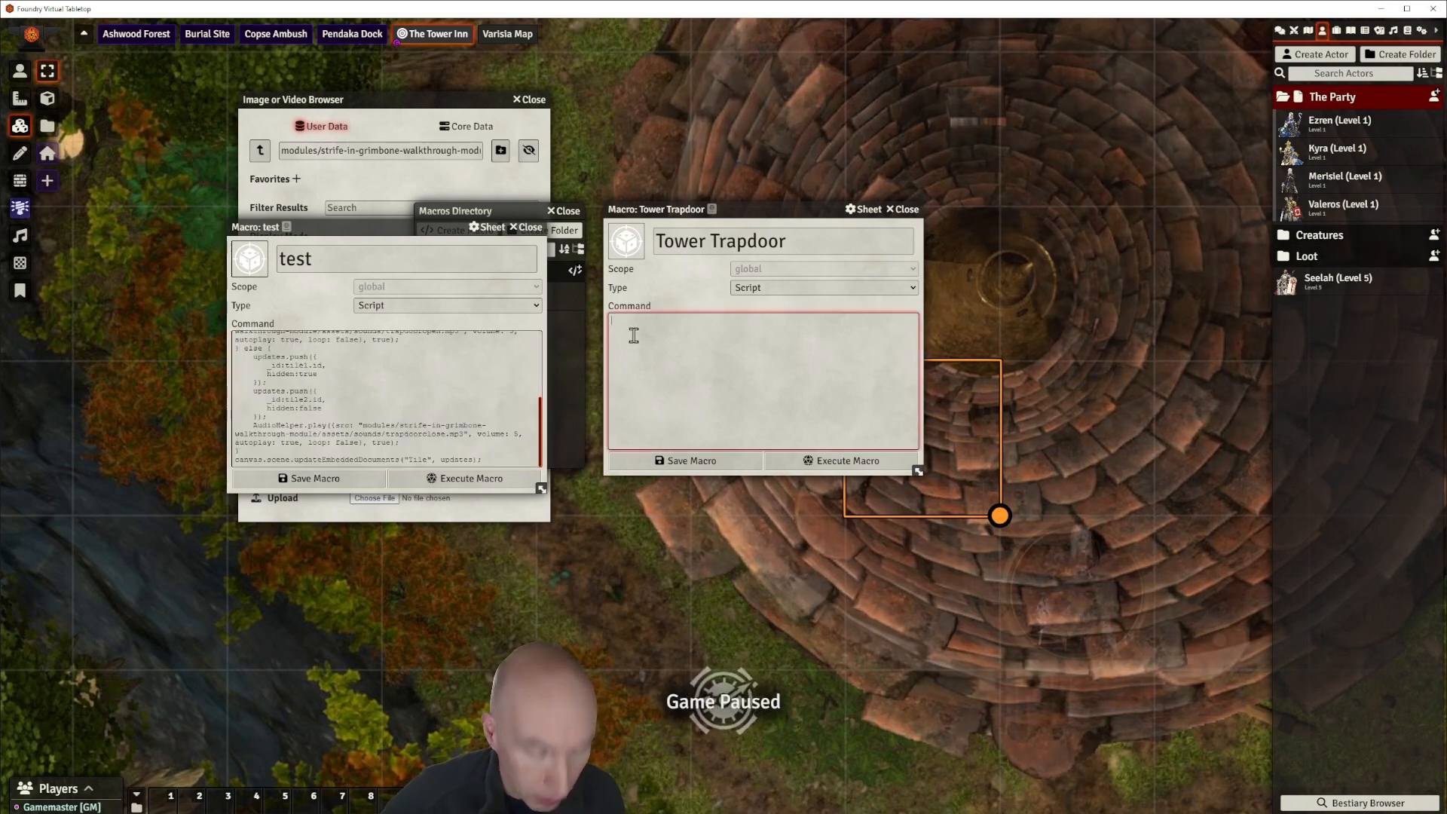
Read through the Tower Trapdoor script, examining its tile variables, visibility updates, trapdoor sounds and closing scene update call.
scroll(765, 361, "up", 5)
left_click_drag(723, 204, 678, 212)
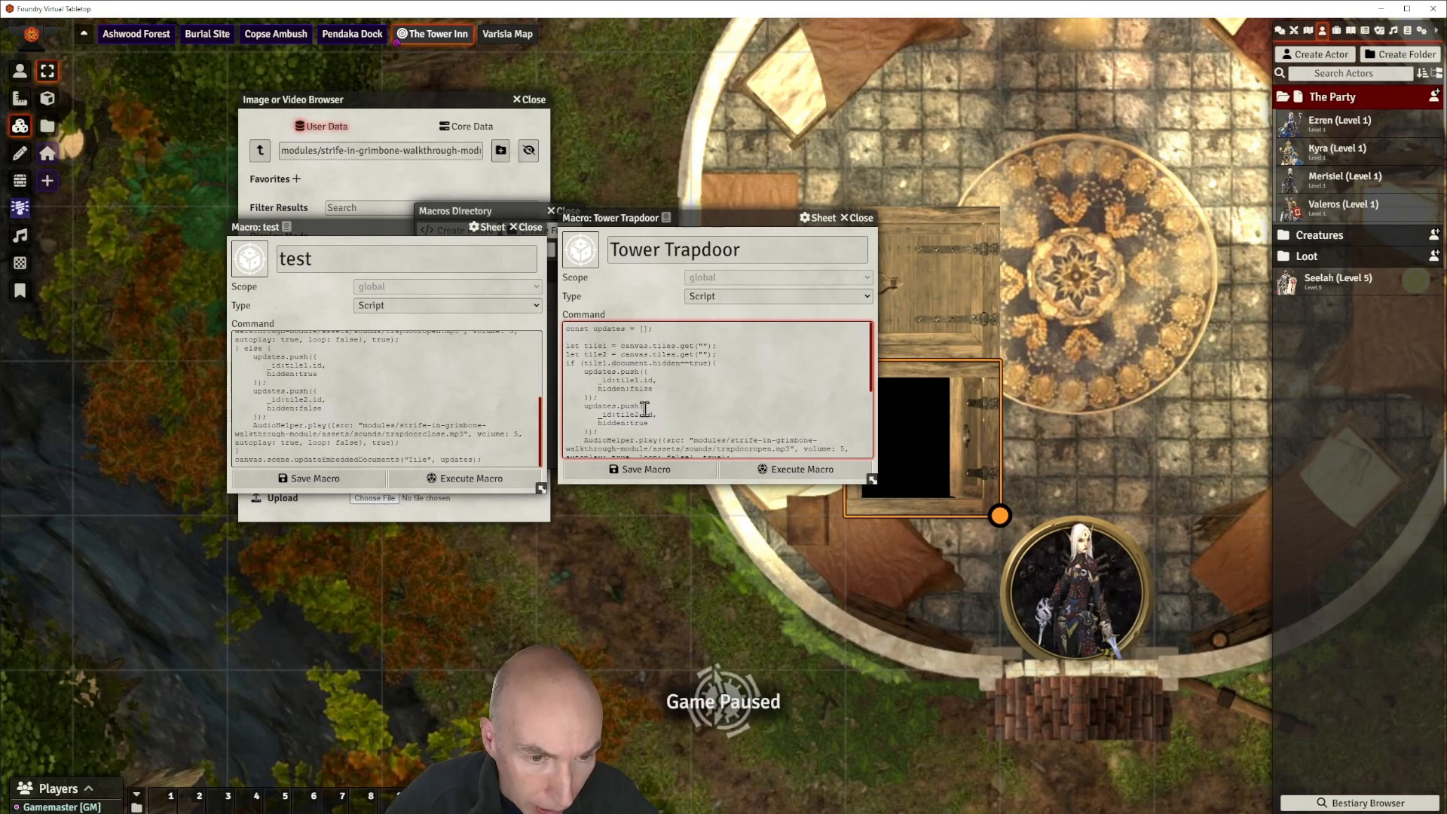
scroll(663, 399, "down", 1)
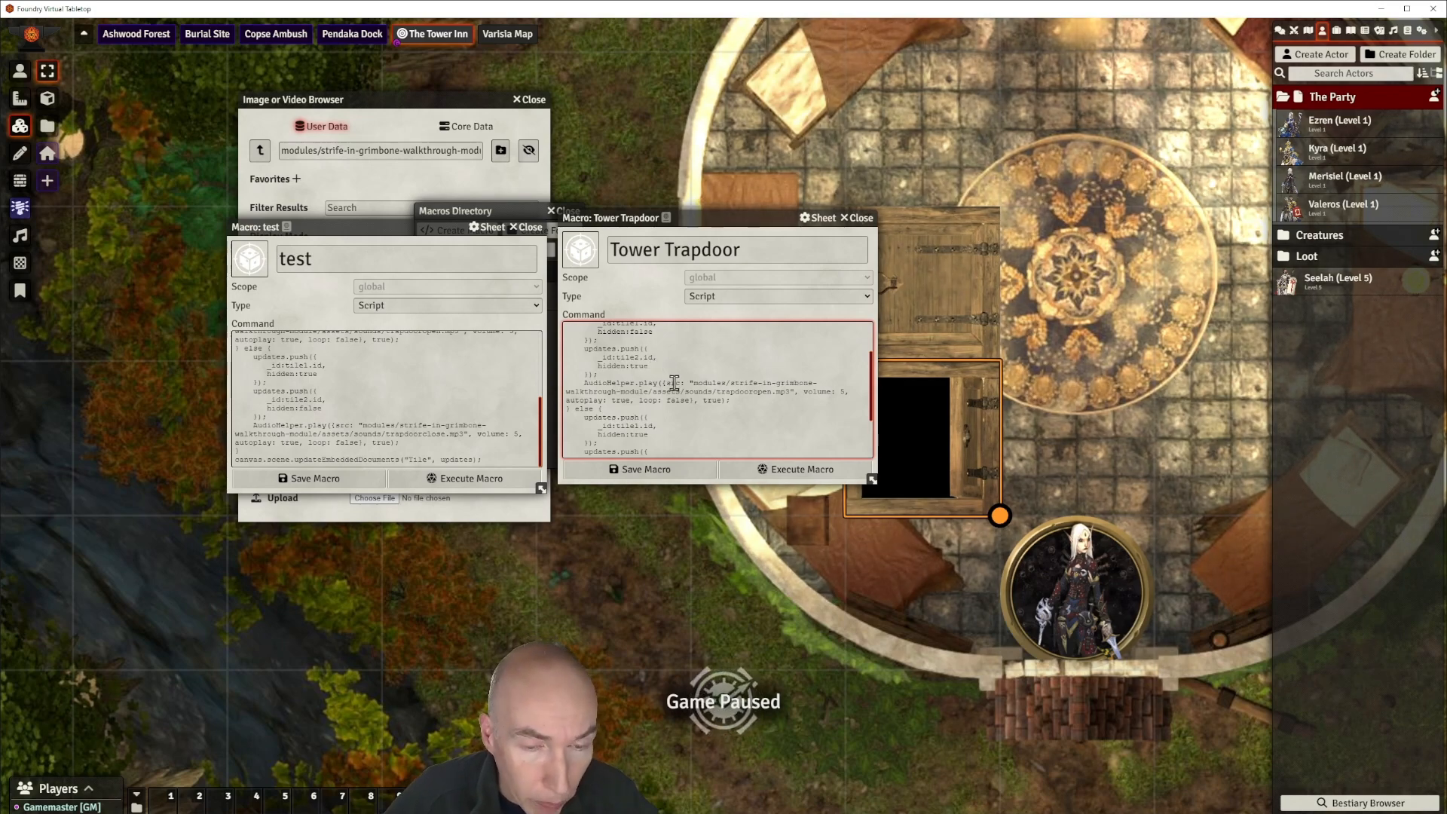
scroll(707, 362, "up", 2)
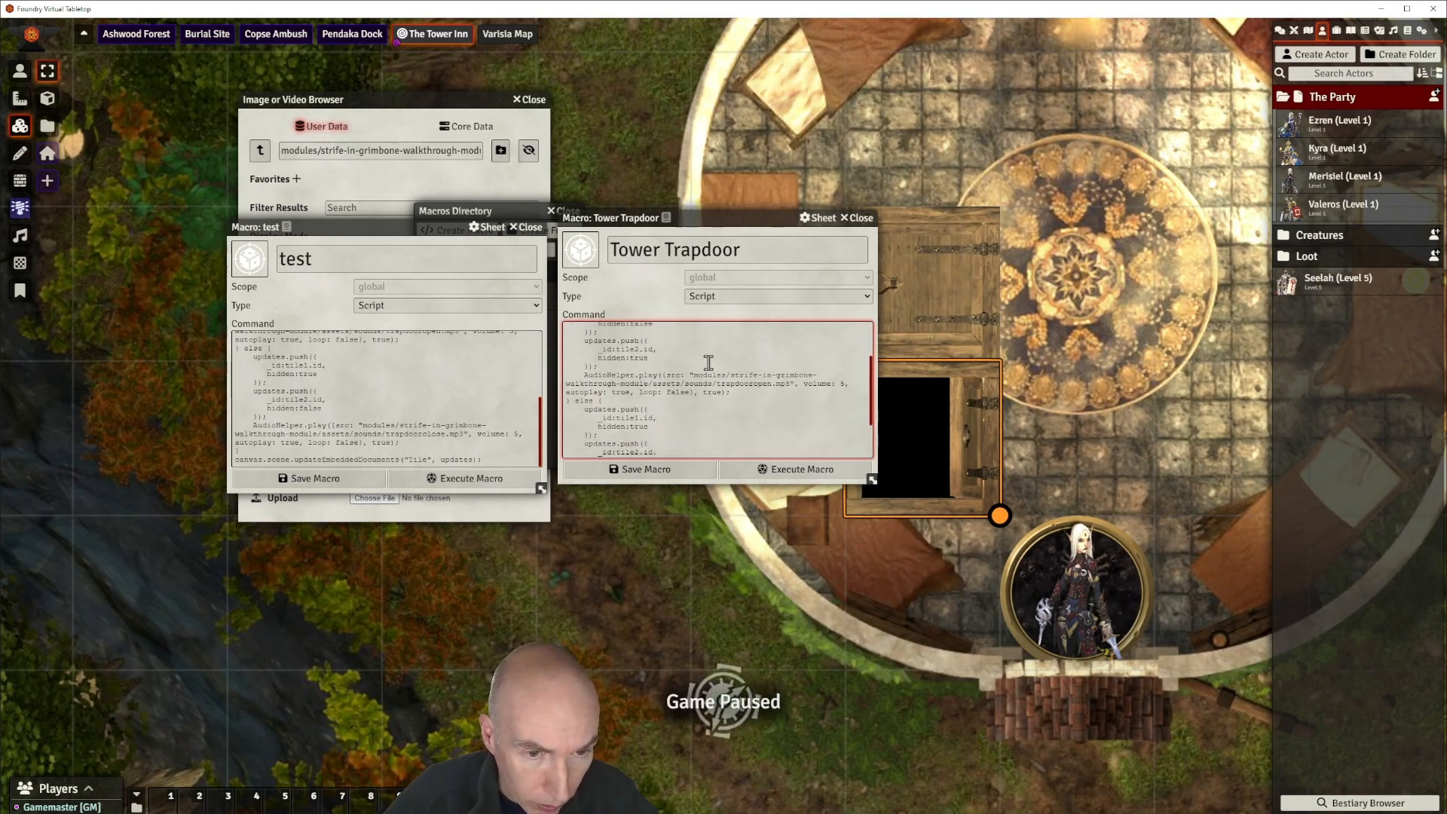
scroll(708, 364, "down", 2)
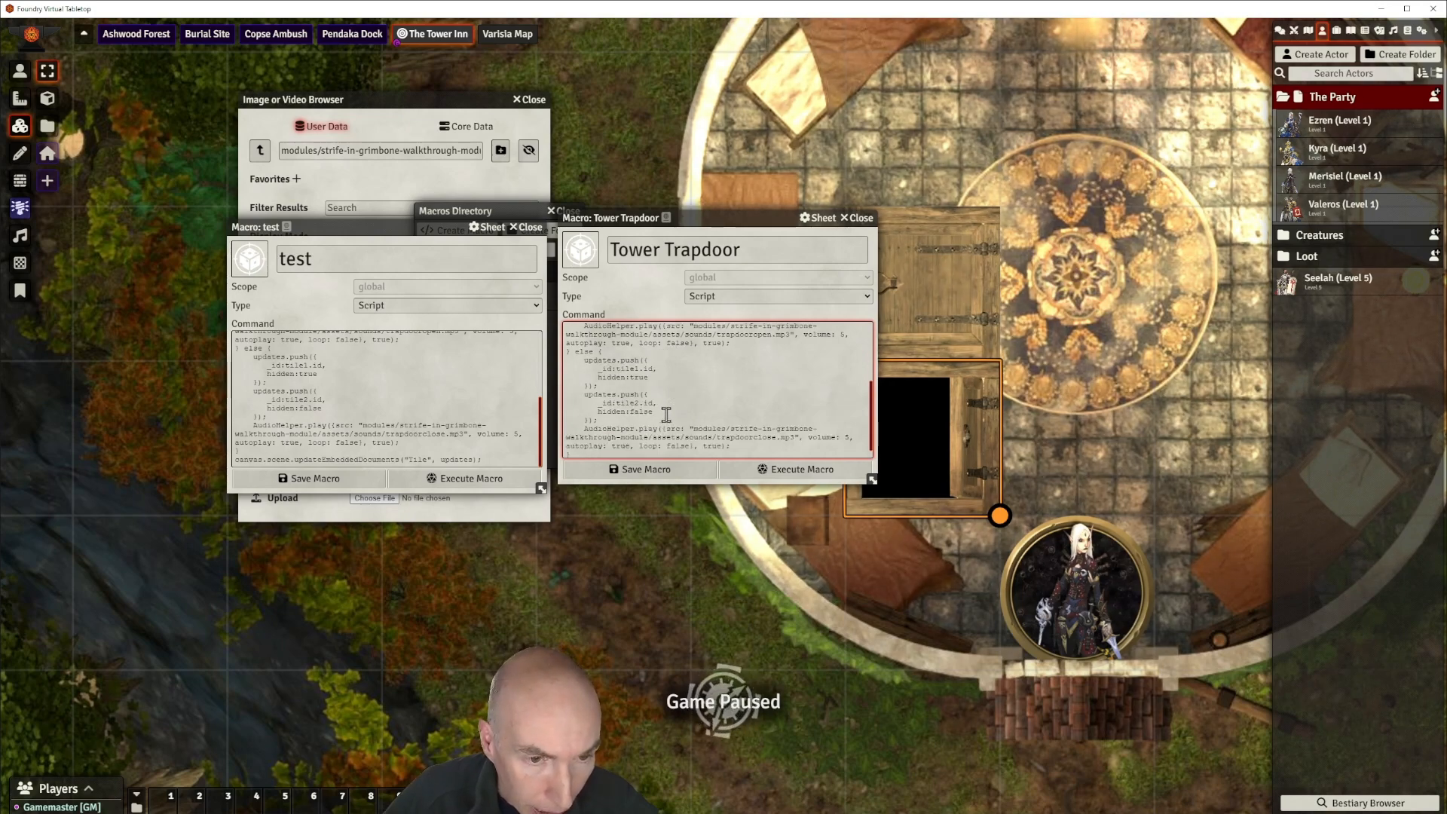
scroll(679, 399, "up", 2)
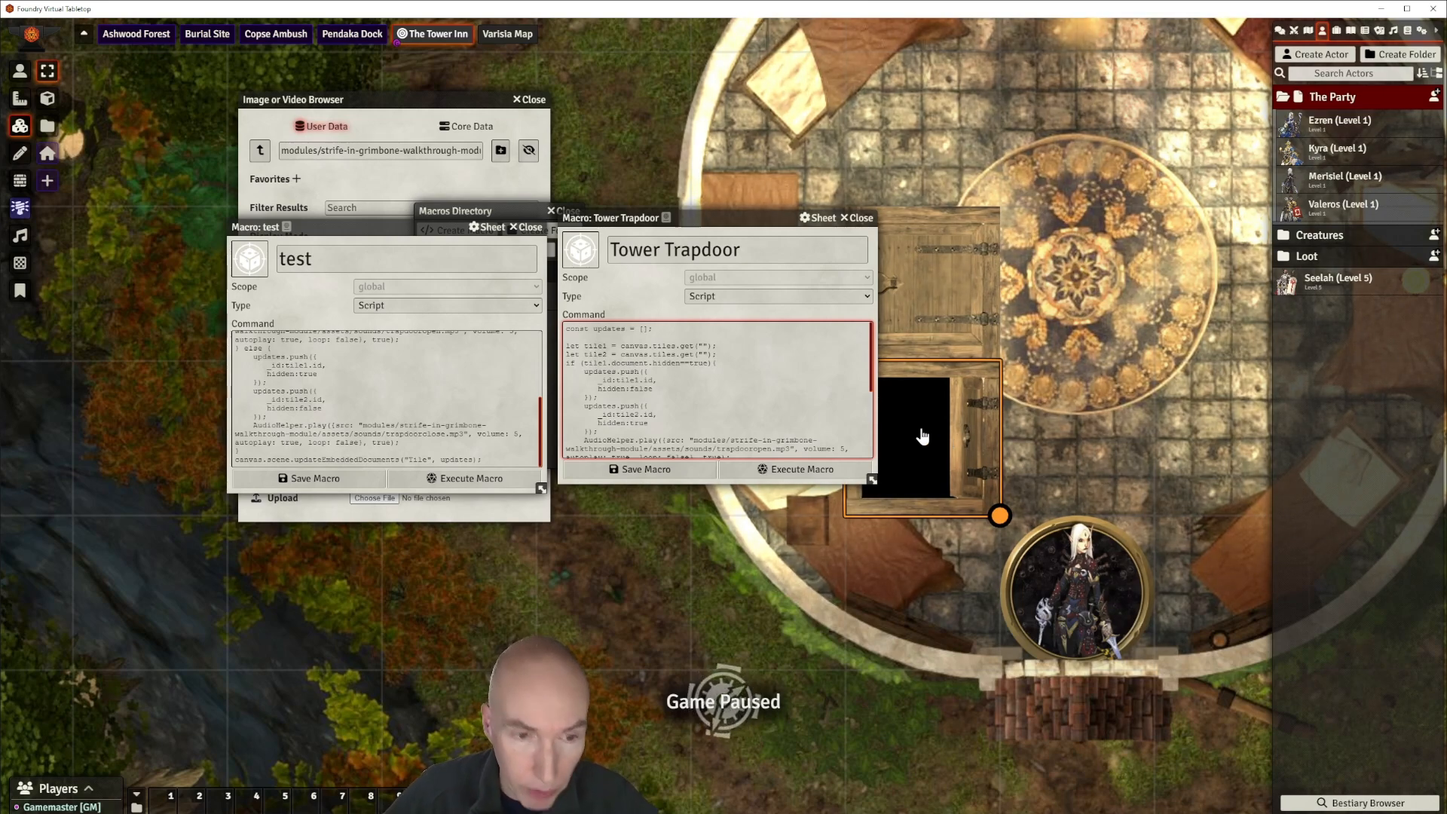
scroll(770, 410, "down", 3)
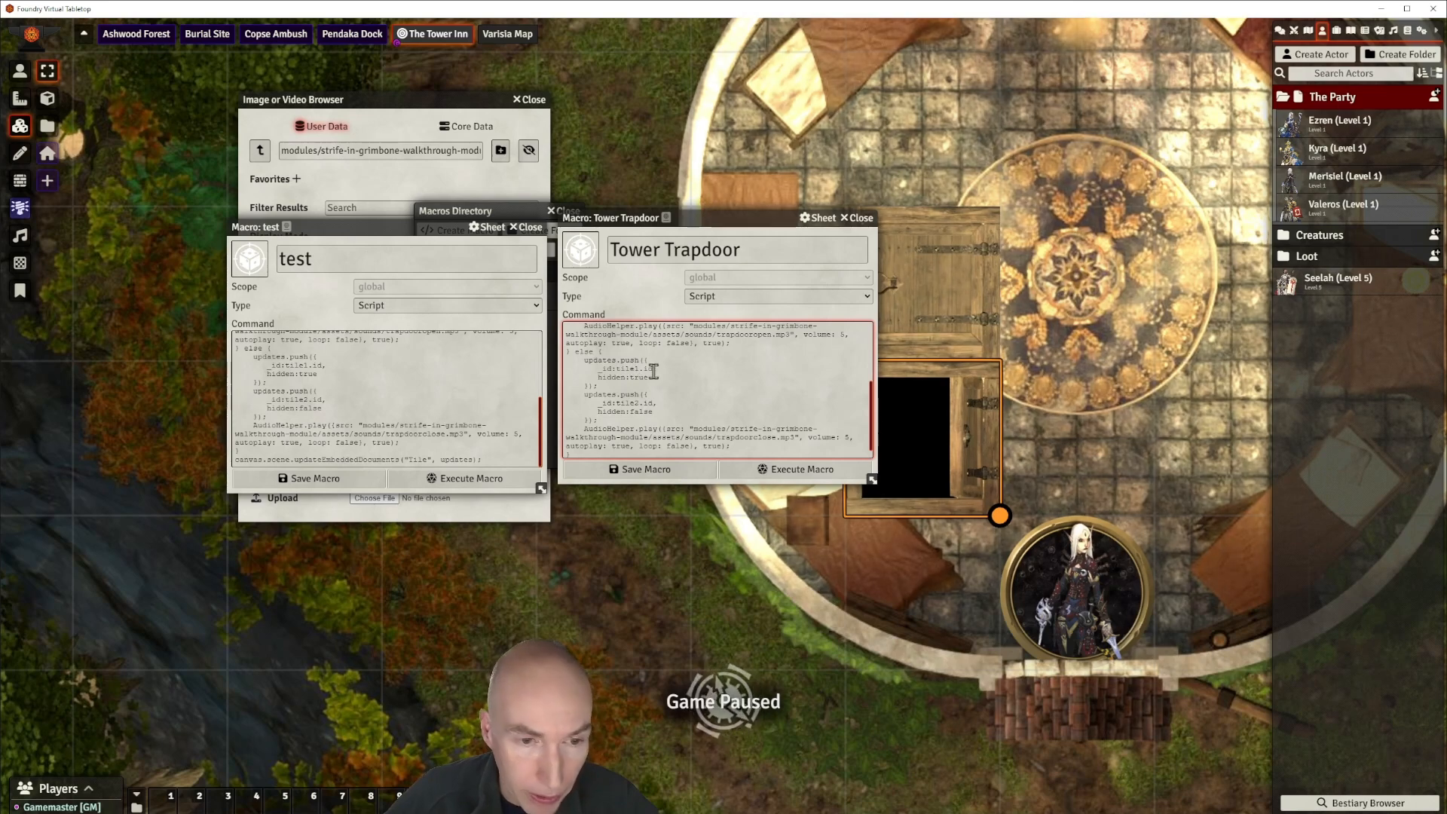
scroll(656, 373, "down", 1)
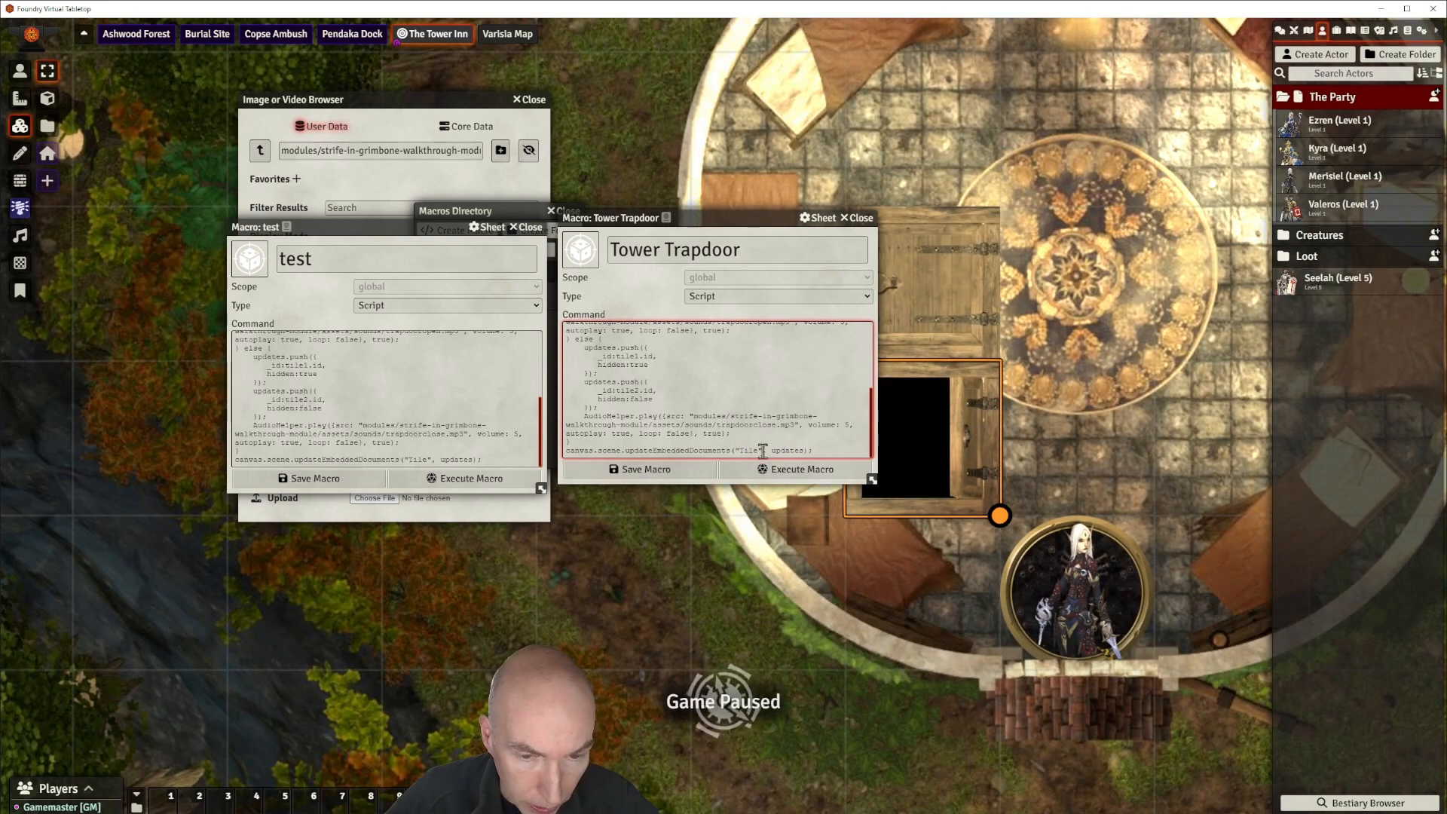
scroll(795, 411, "up", 5)
scroll(796, 411, "down", 1)
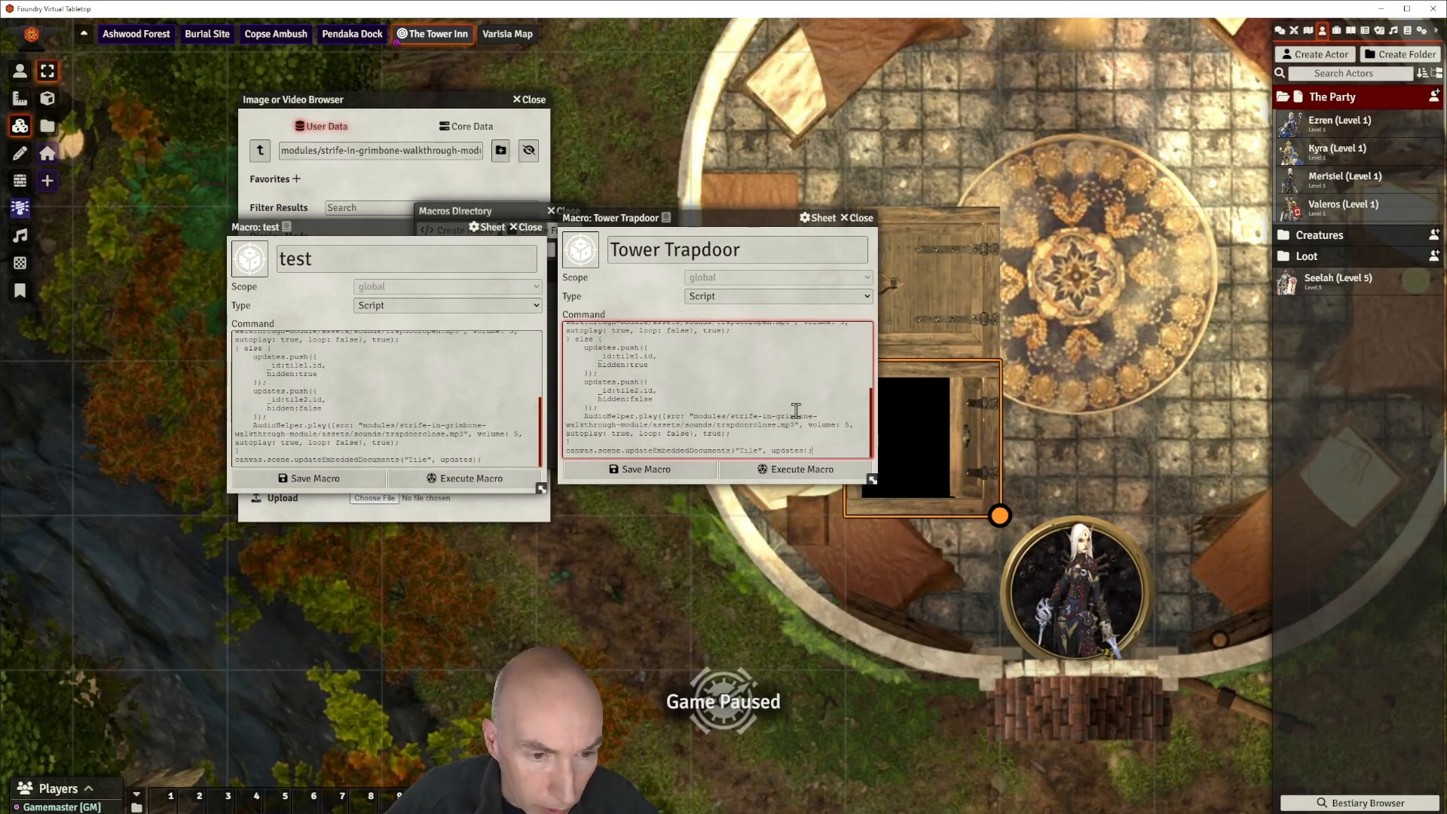
scroll(796, 411, "up", 1)
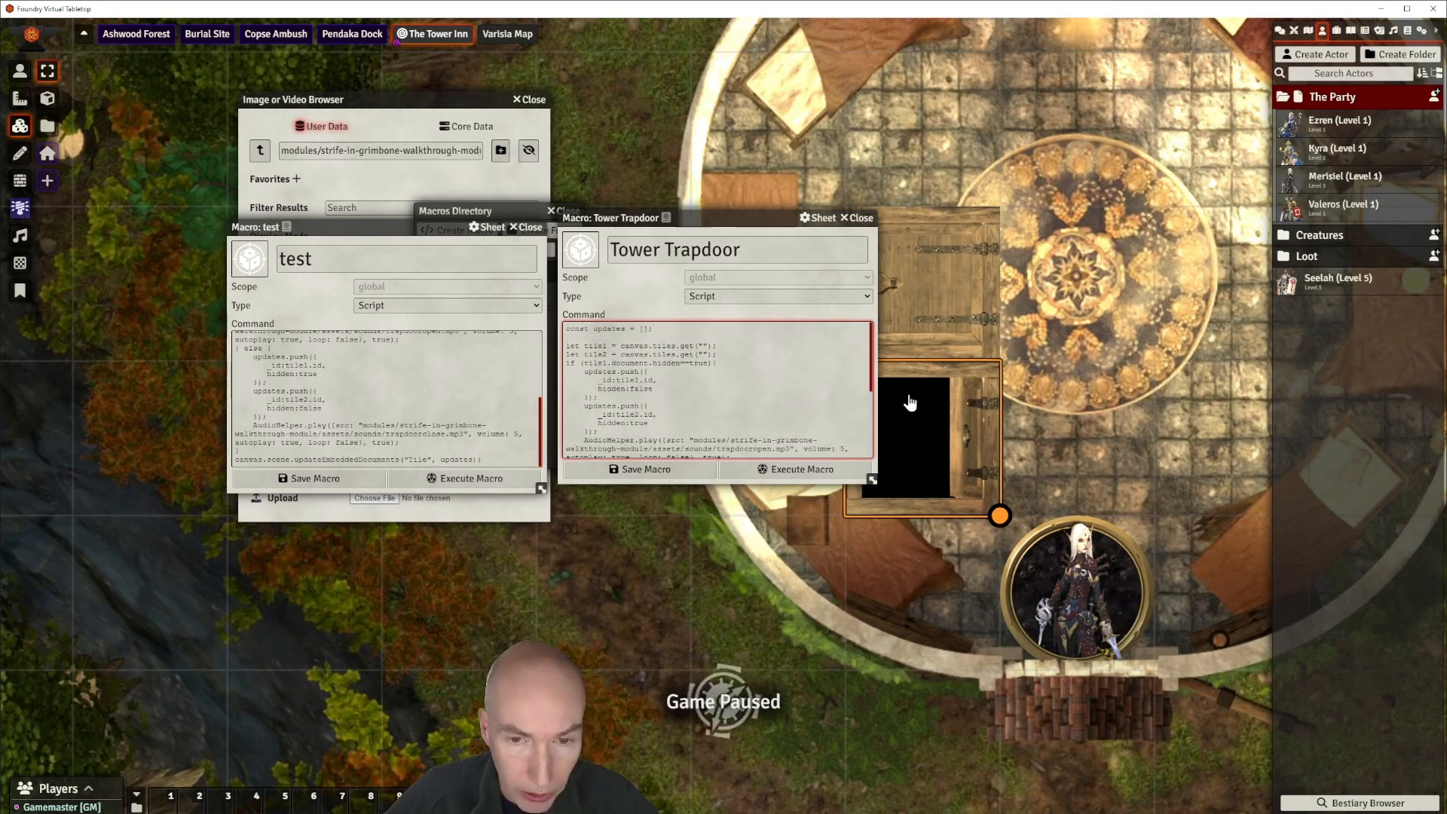
Close the test macro's sheet and move the Tower Trapdoor macro window clear of the trapdoor tiles.
left_click_drag(390, 230, 264, 213)
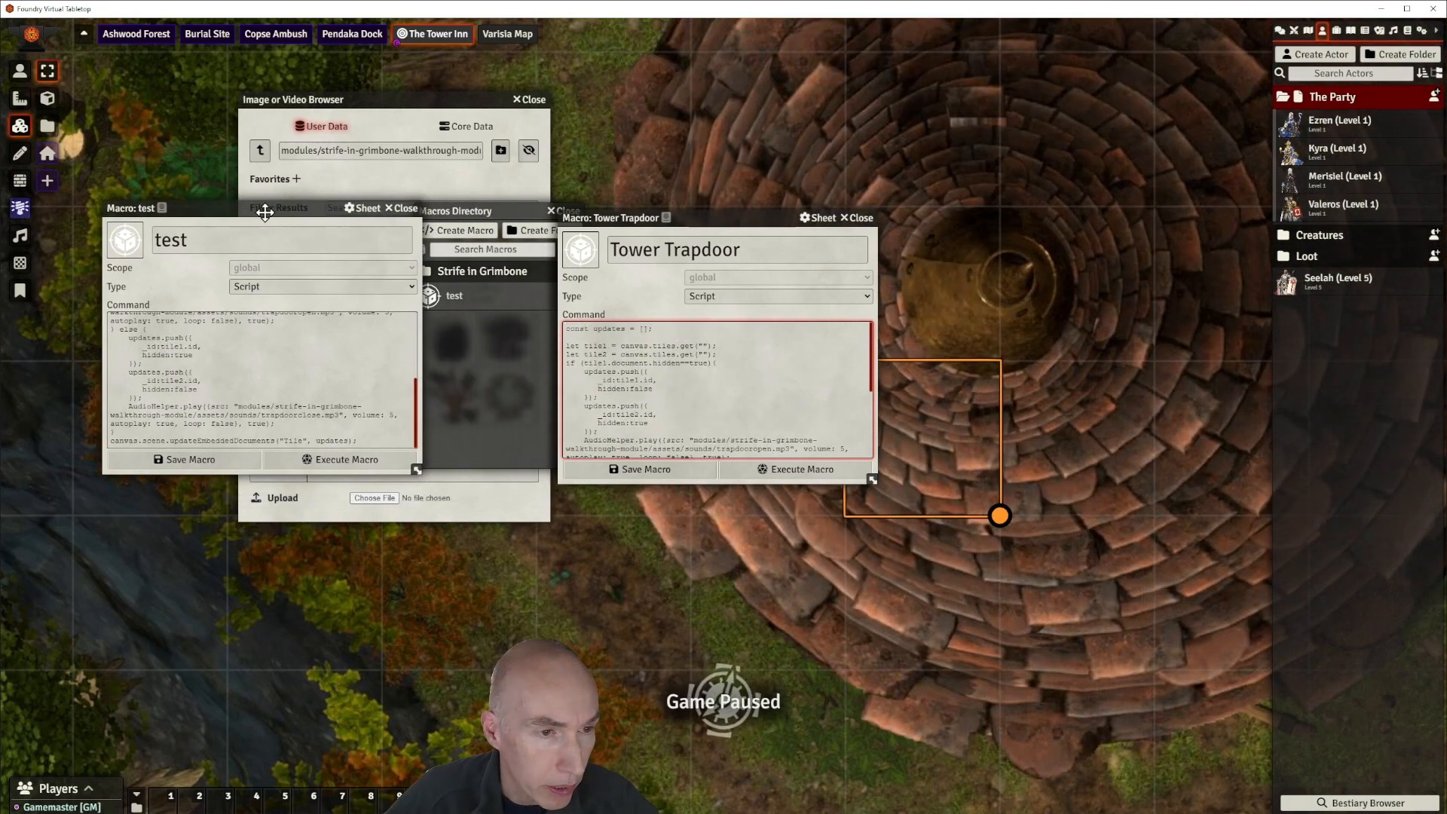
left_click(404, 208)
left_click_drag(723, 219, 565, 219)
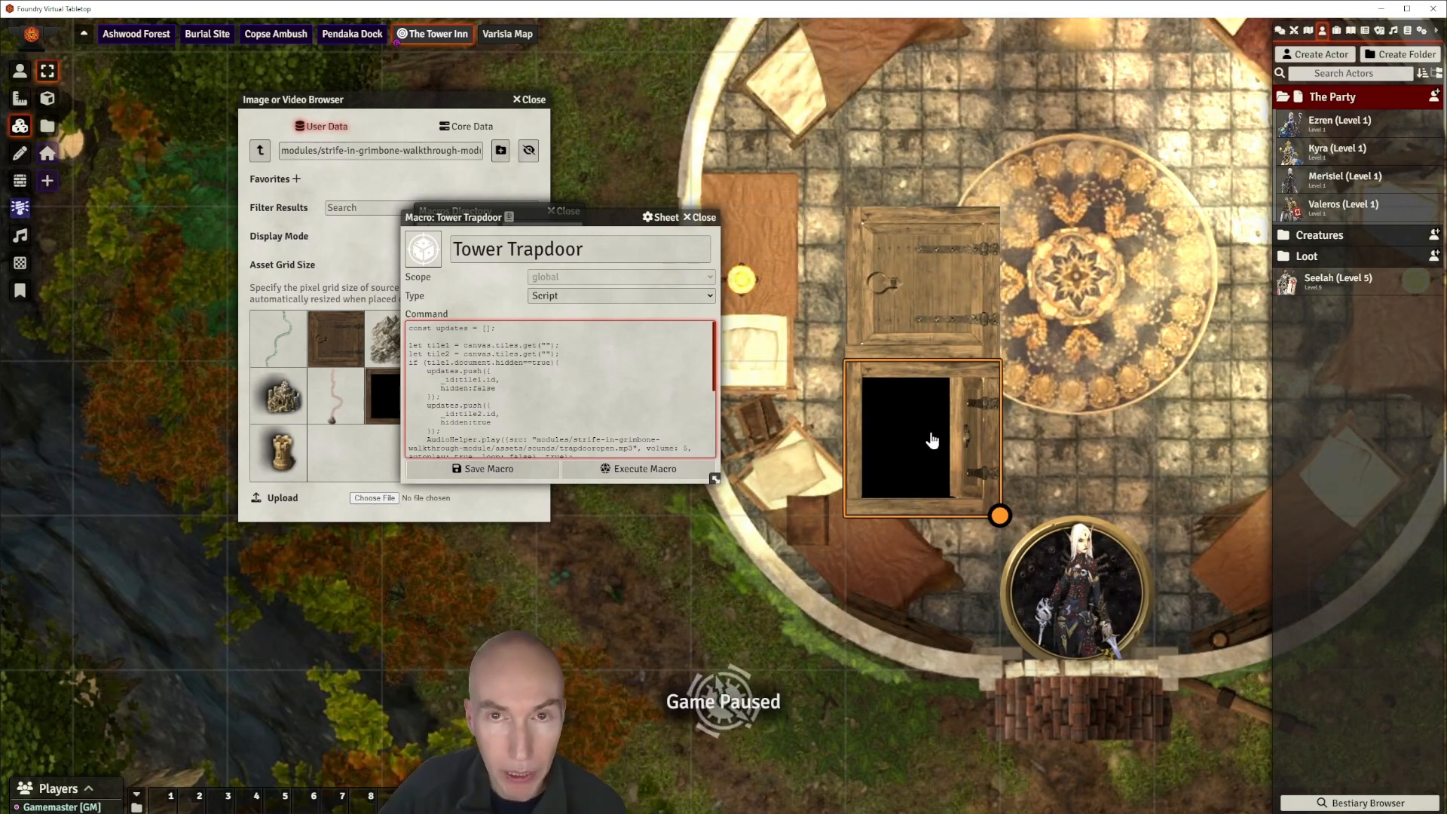
Copy the open trapdoor tile's UUID, insert only its tile ID as tile1 in the script, and remove the leftover UUID text.
double_click(901, 418)
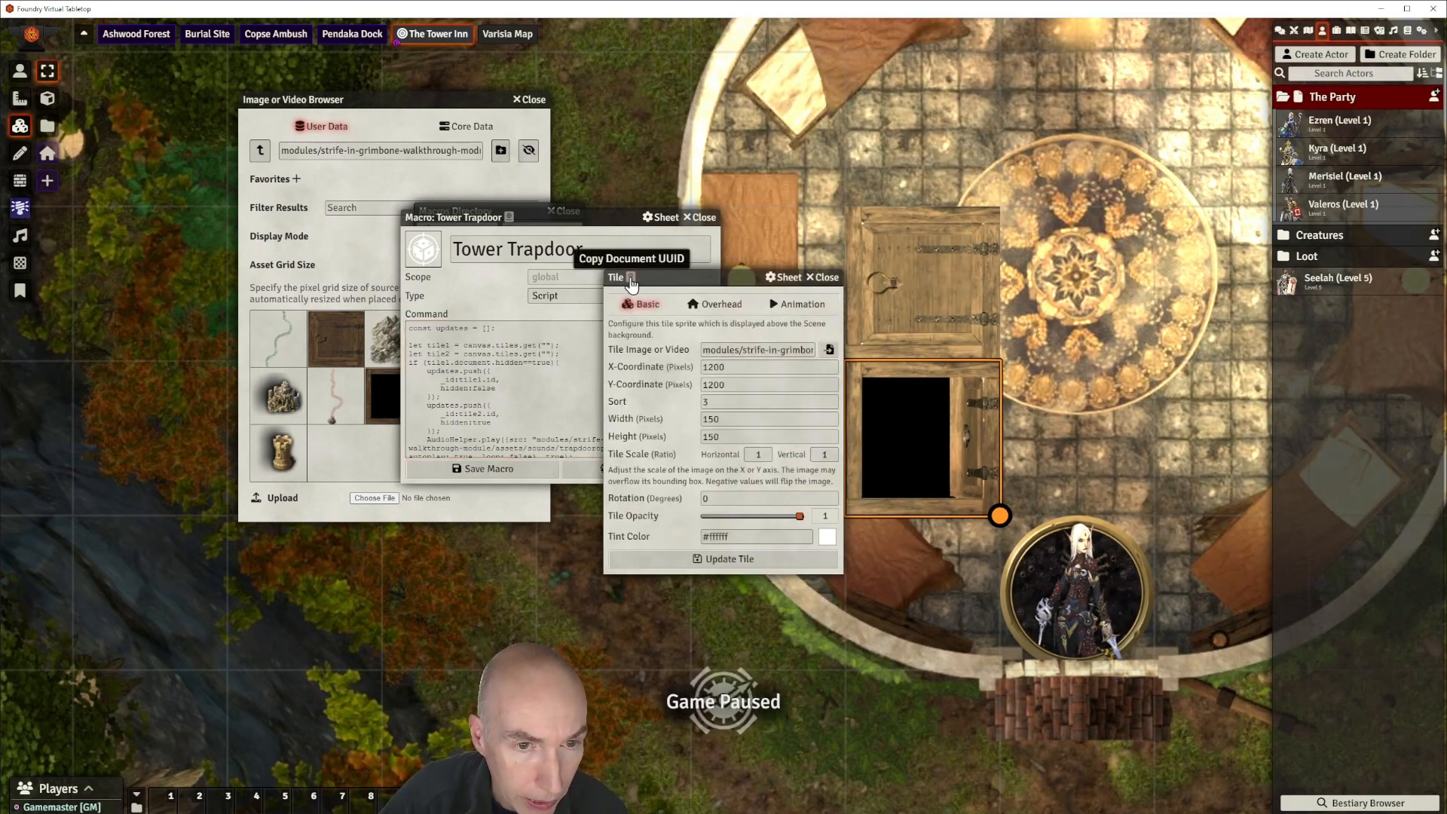
left_click(631, 280)
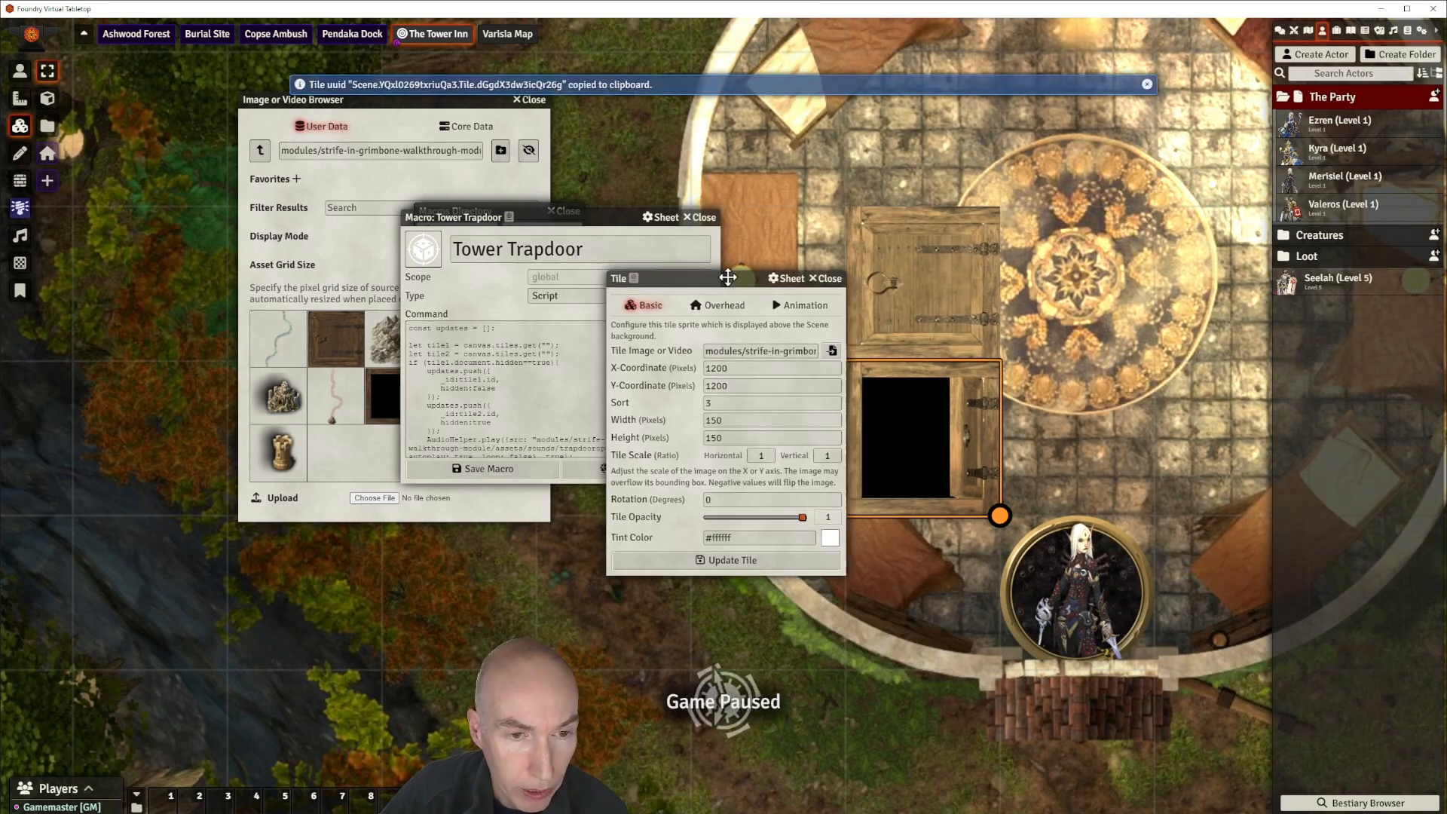
left_click_drag(716, 276, 922, 291)
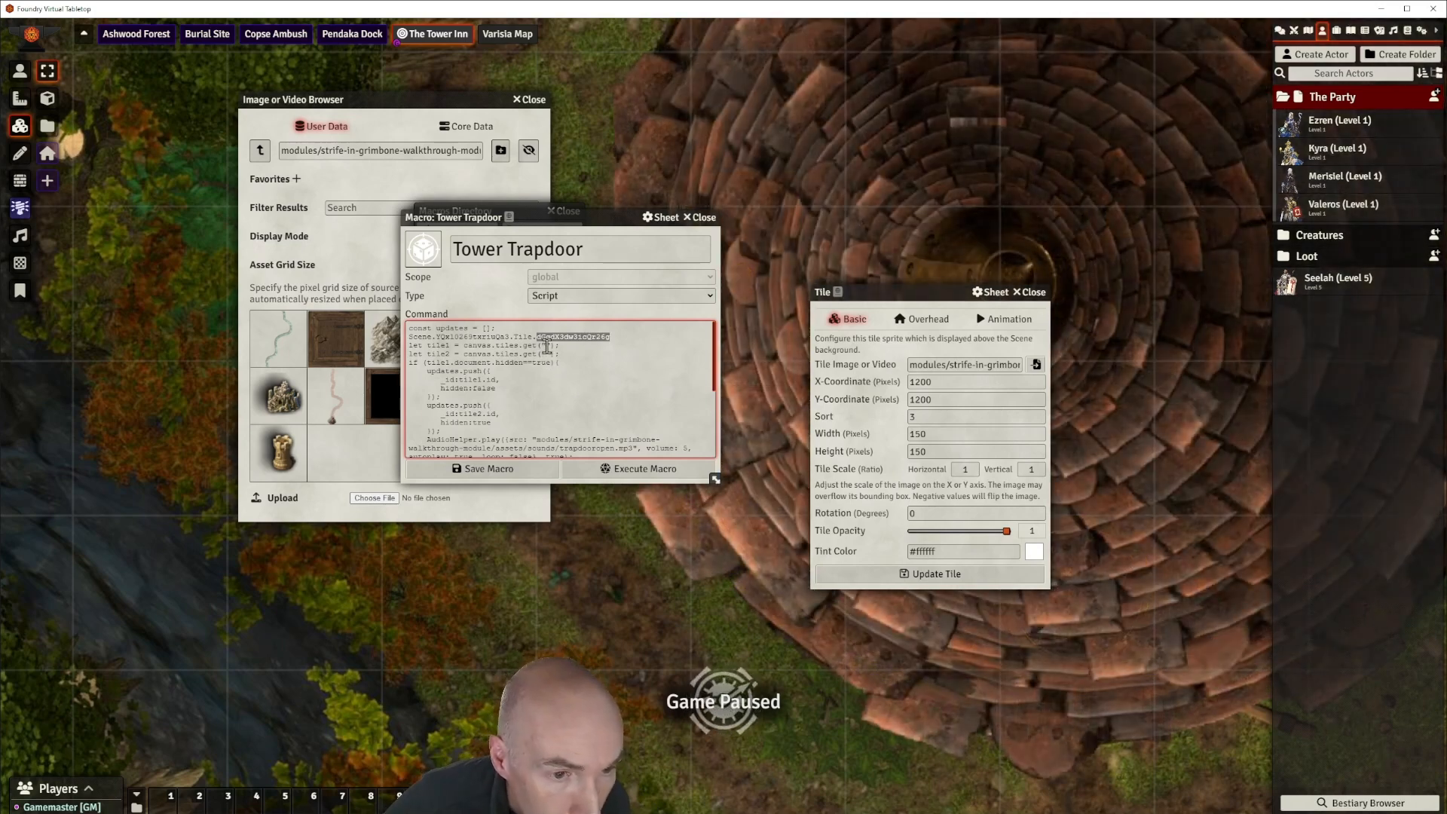
key("ctrl+v")
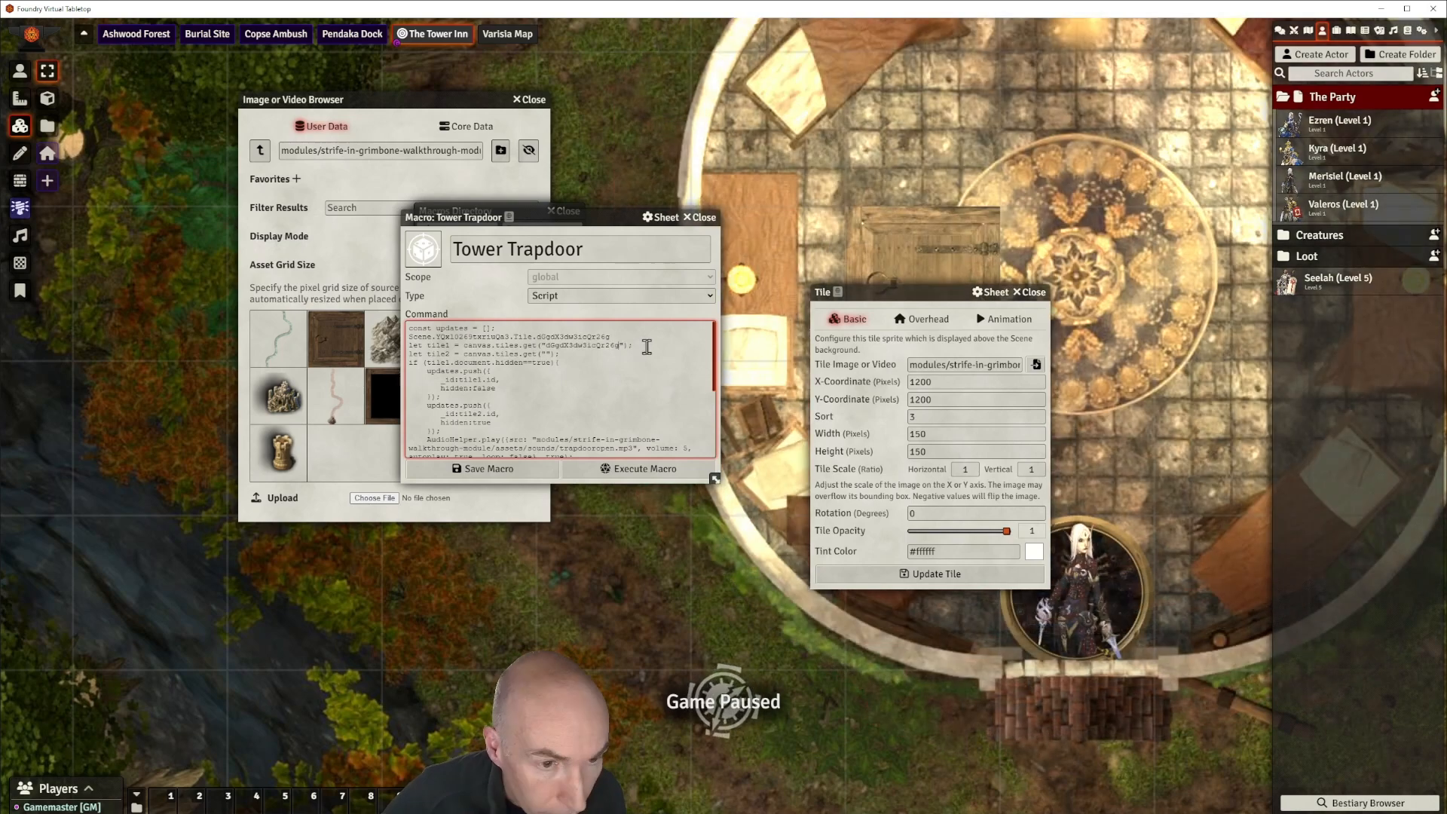
left_click_drag(616, 337, 414, 339)
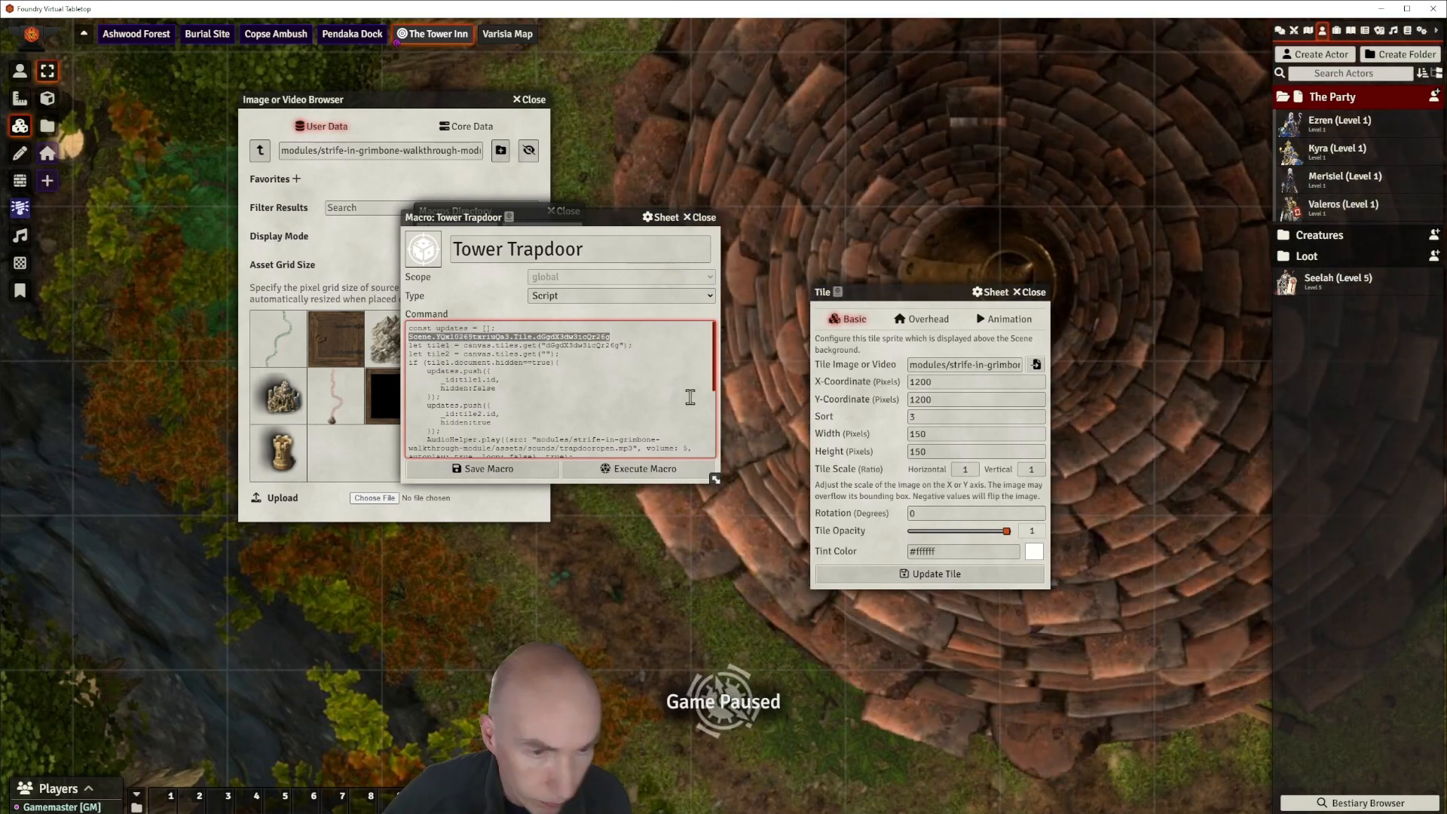
key("BackSpace")
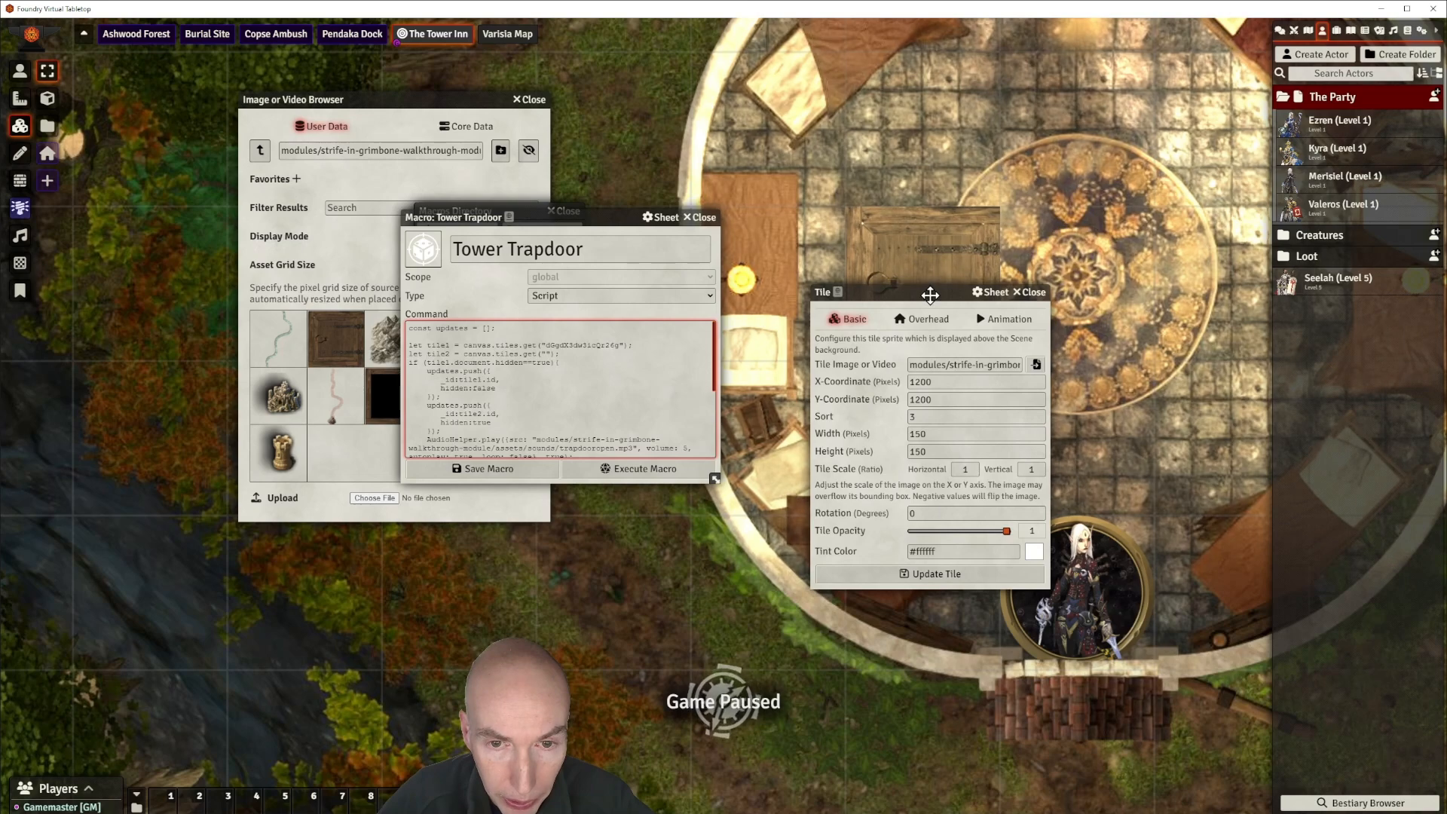
key("Escape")
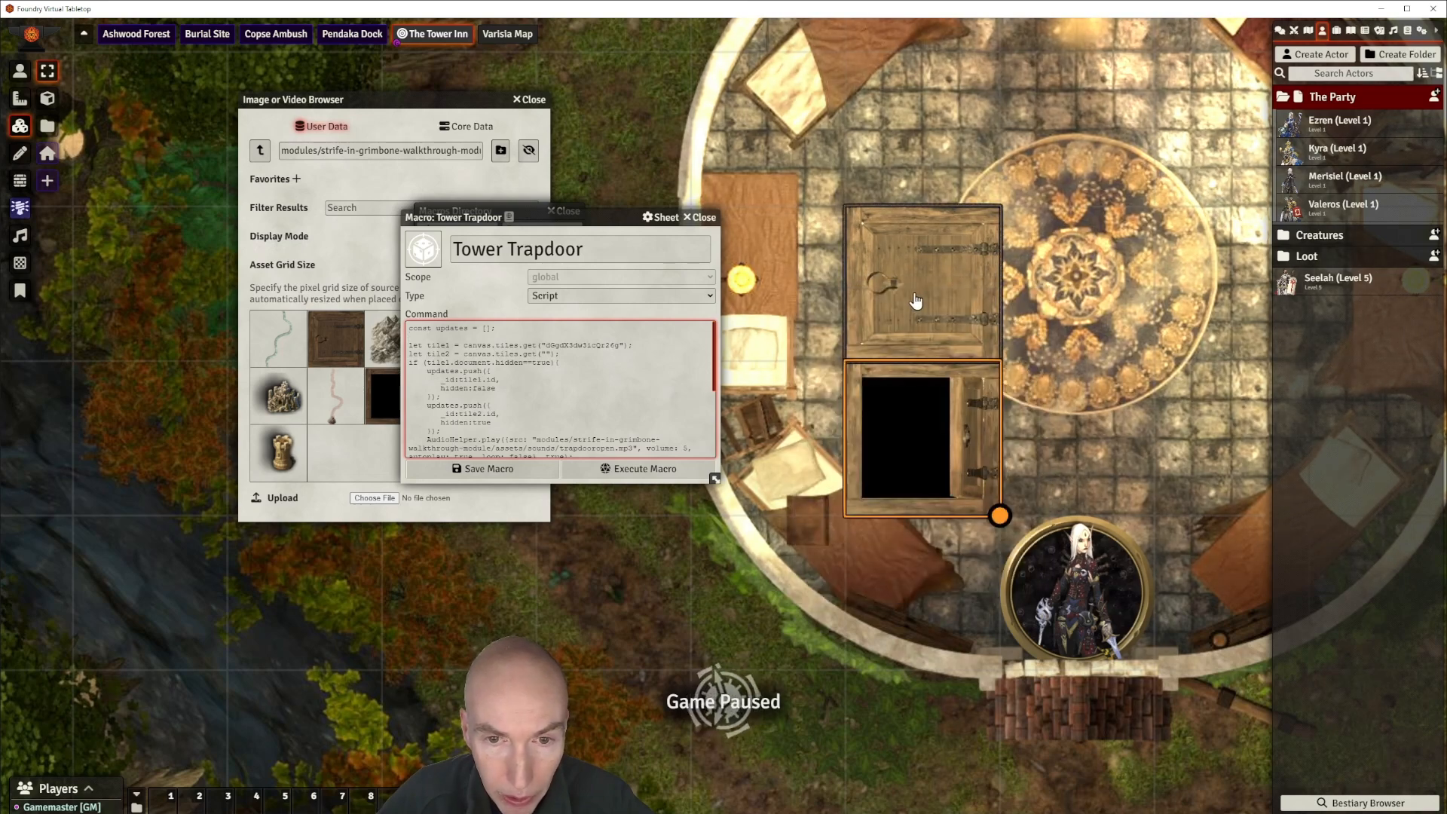
Hide the open trapdoor tile by toggling its visibility state.
right_click(921, 388)
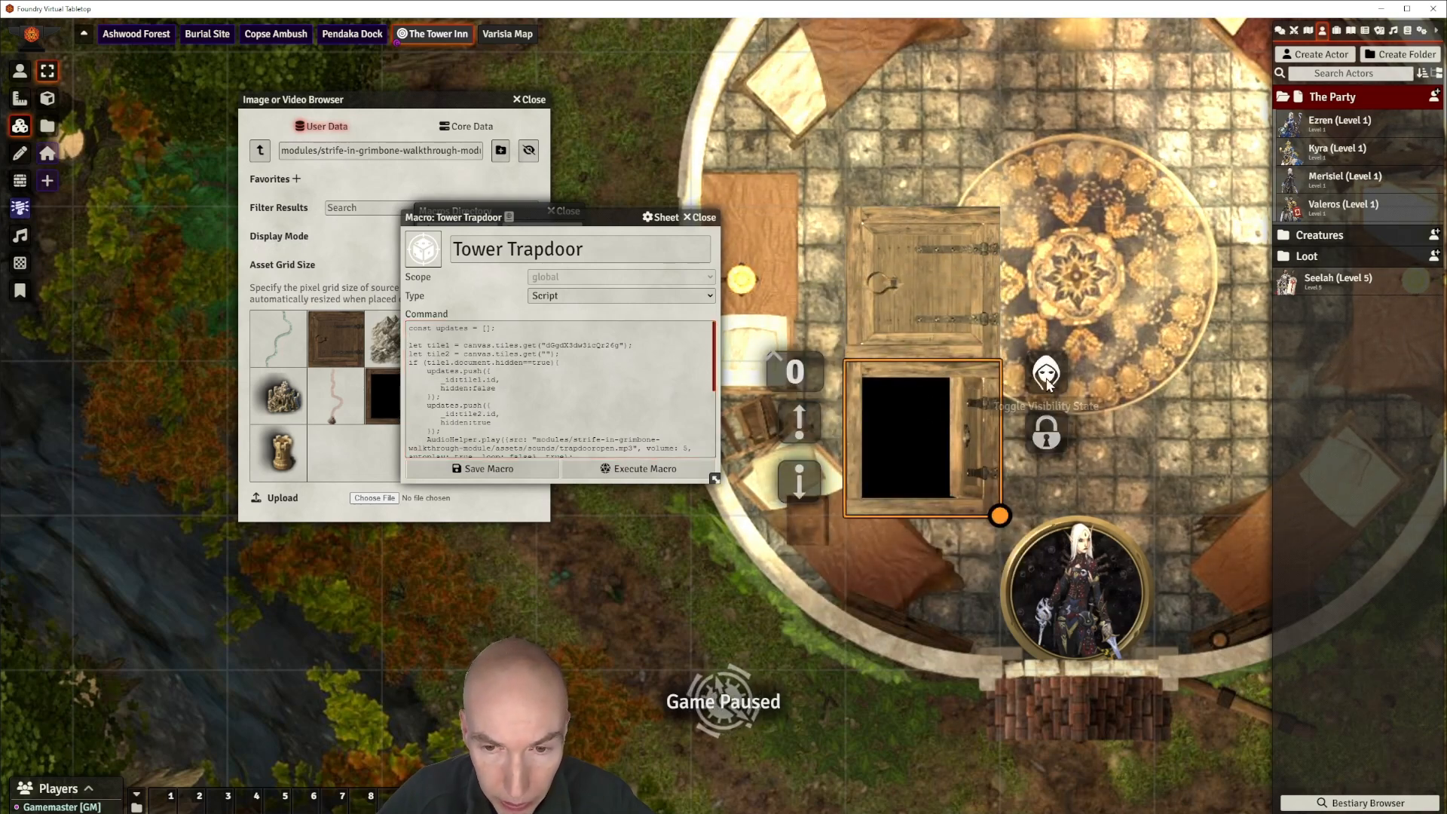
left_click(1046, 375)
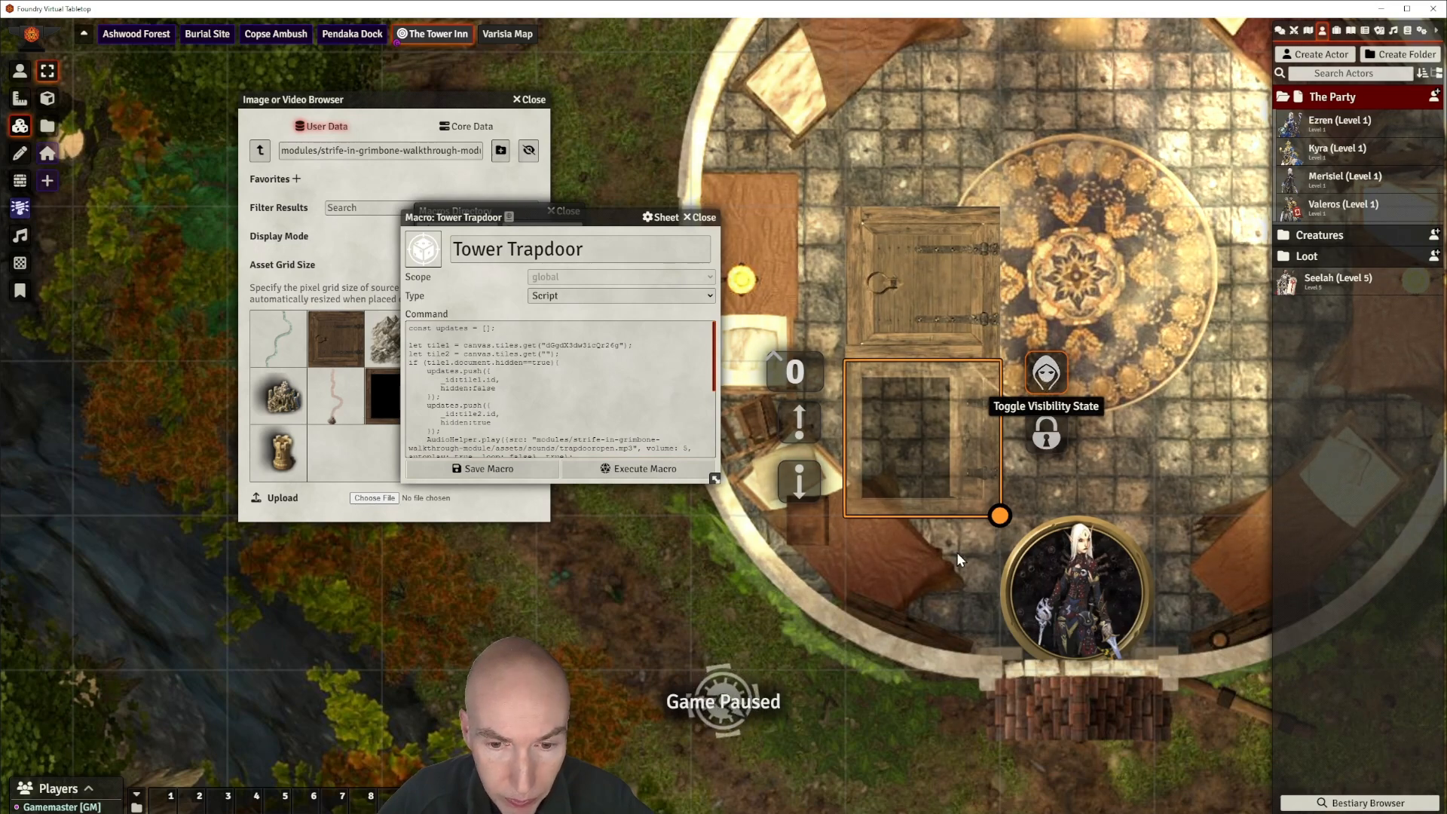
Copy the closed trapdoor tile's UUID, insert only its tile ID as tile2 in the Tower Trapdoor script, and remove the leftover UUID text.
left_click(933, 278)
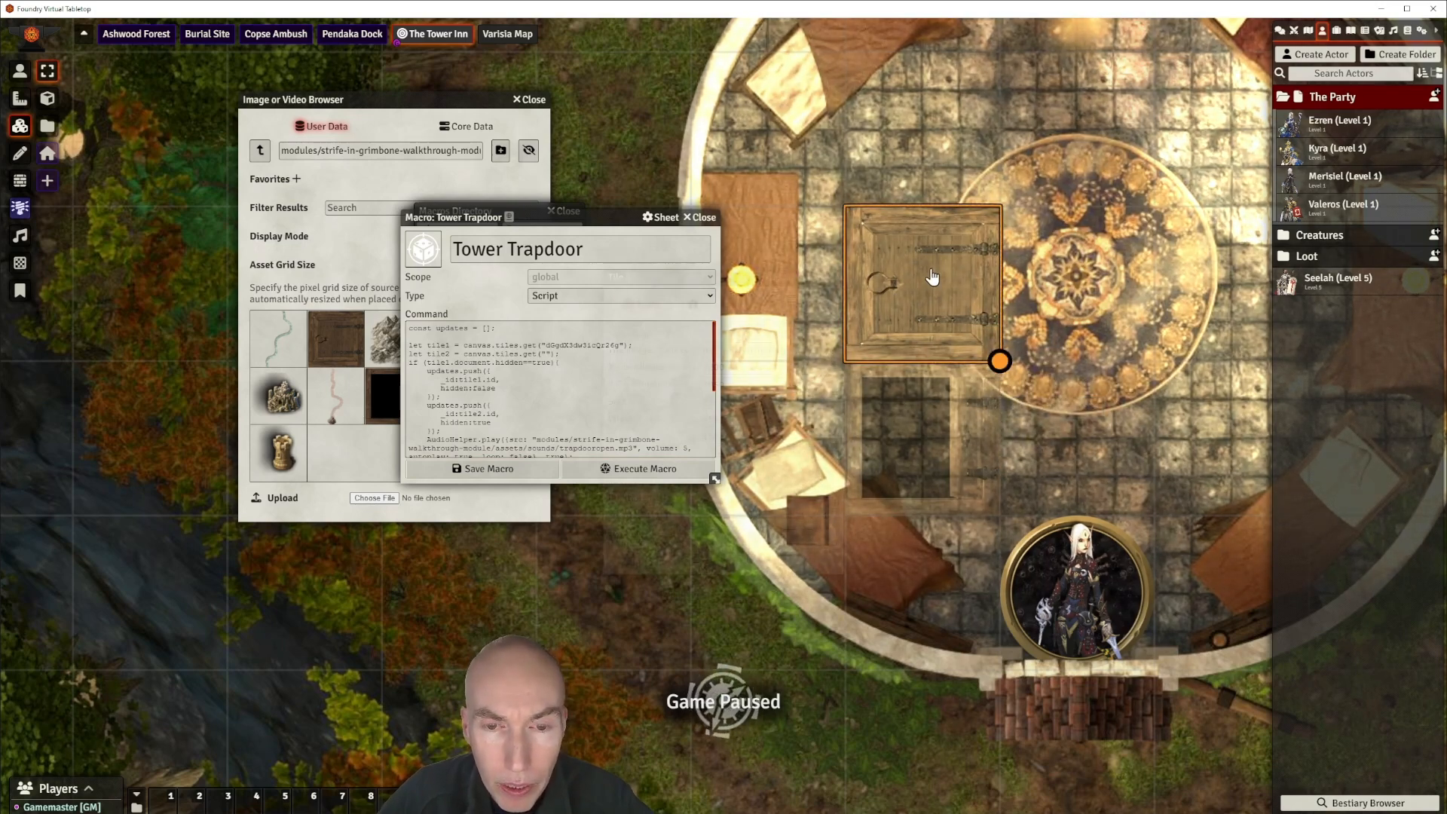
double_click(932, 277)
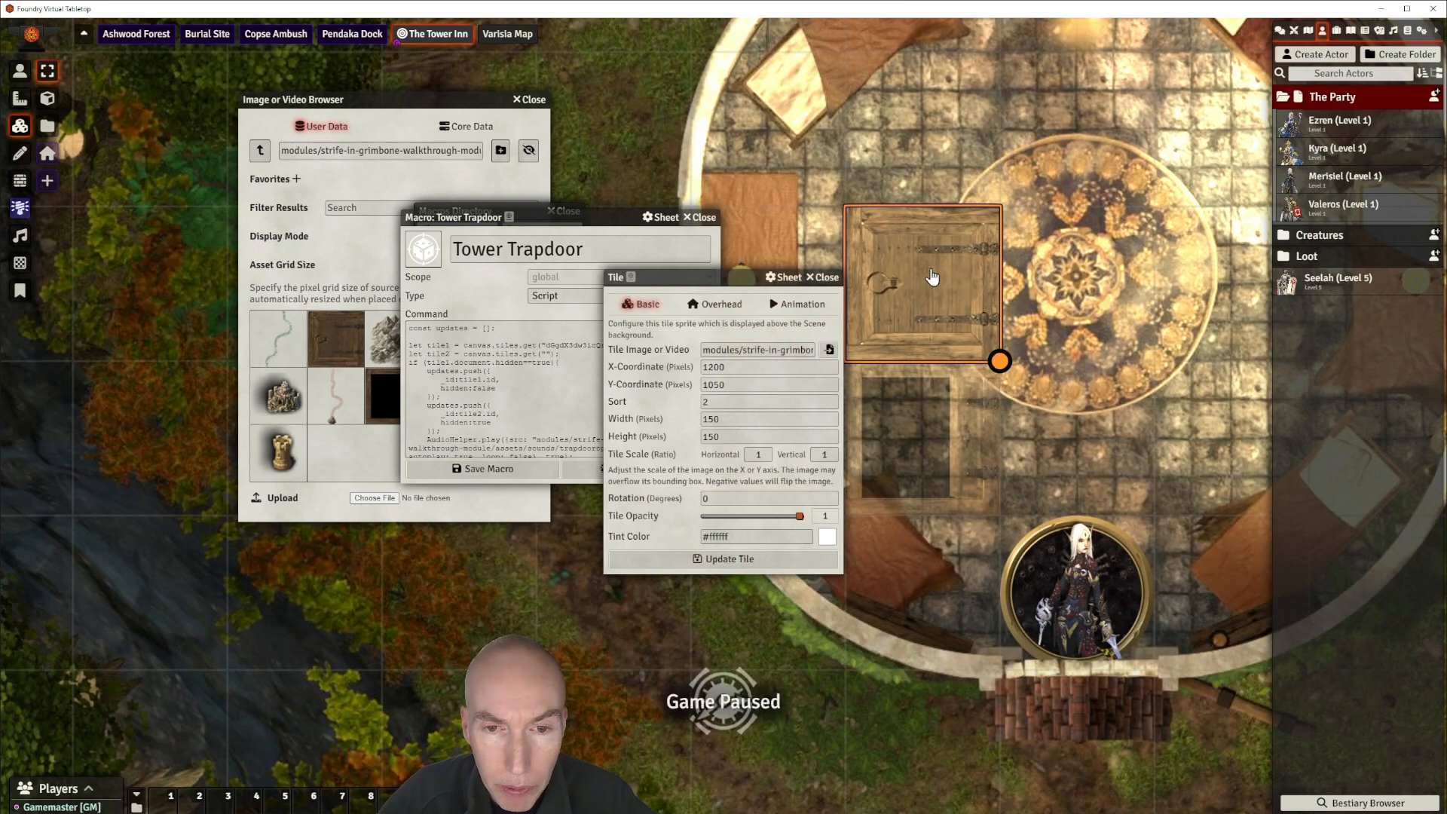
left_click(632, 278)
left_click_drag(807, 282, 988, 297)
left_click(450, 337)
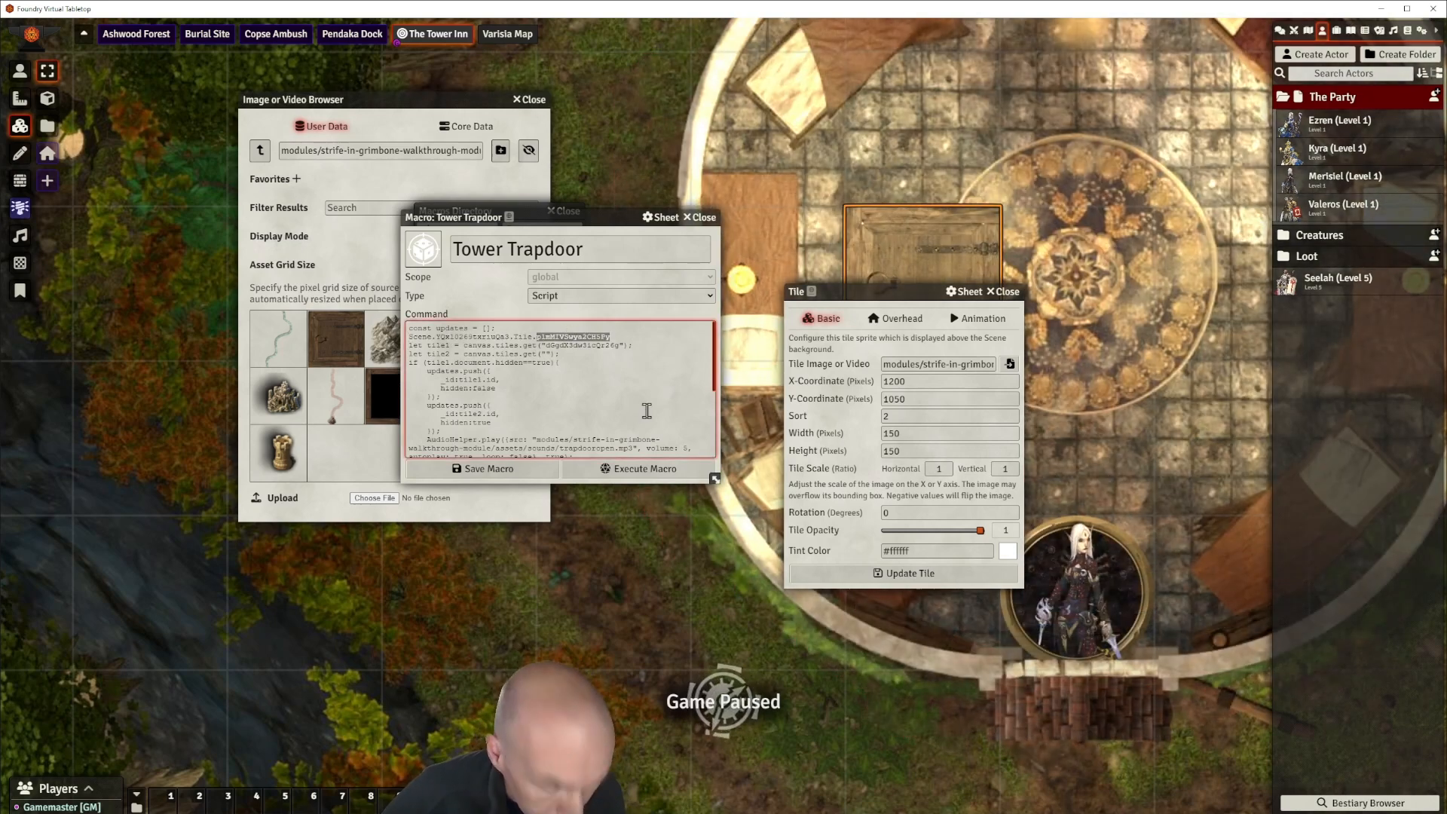
left_click(591, 347)
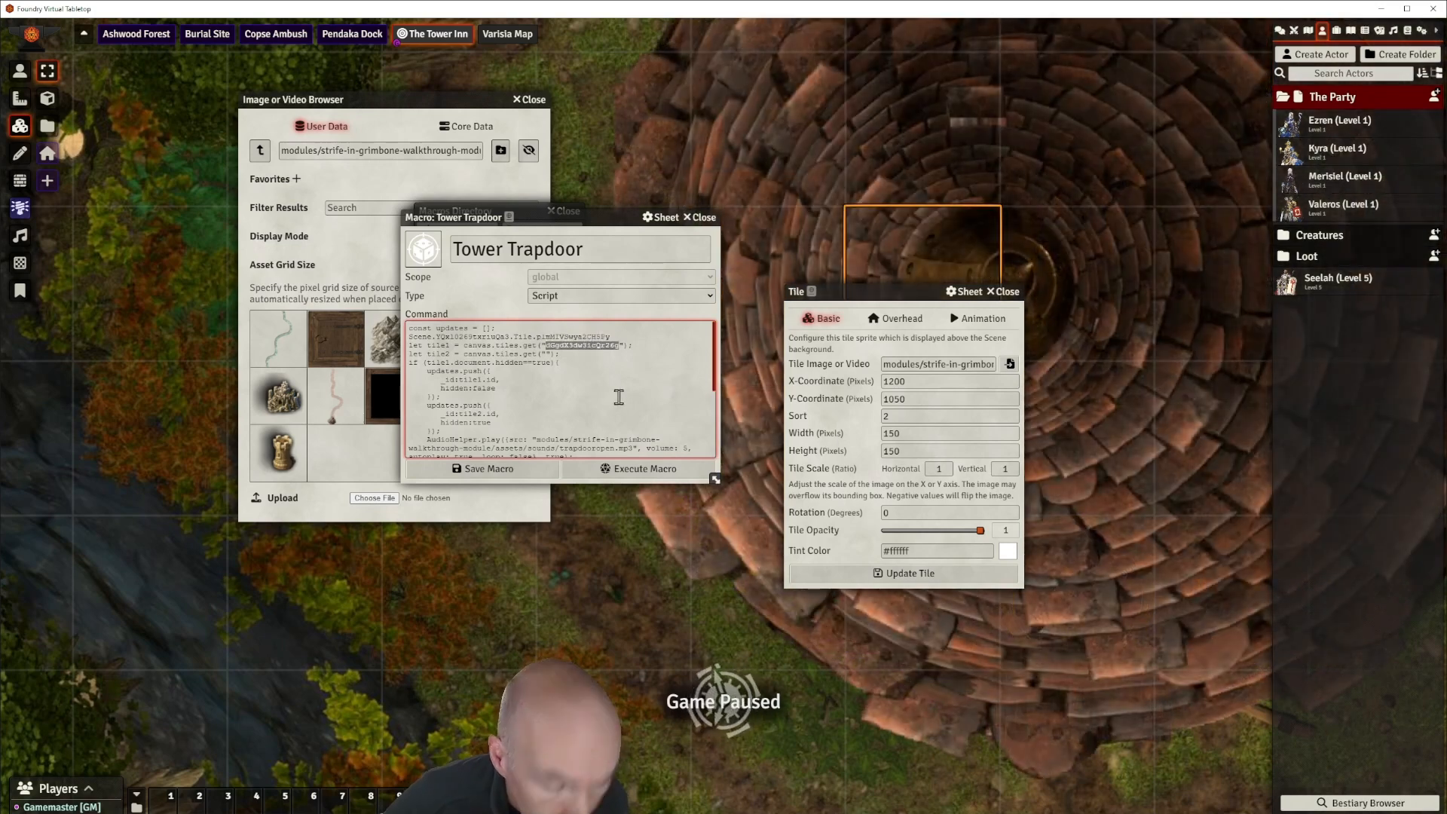
key("ctrl+v")
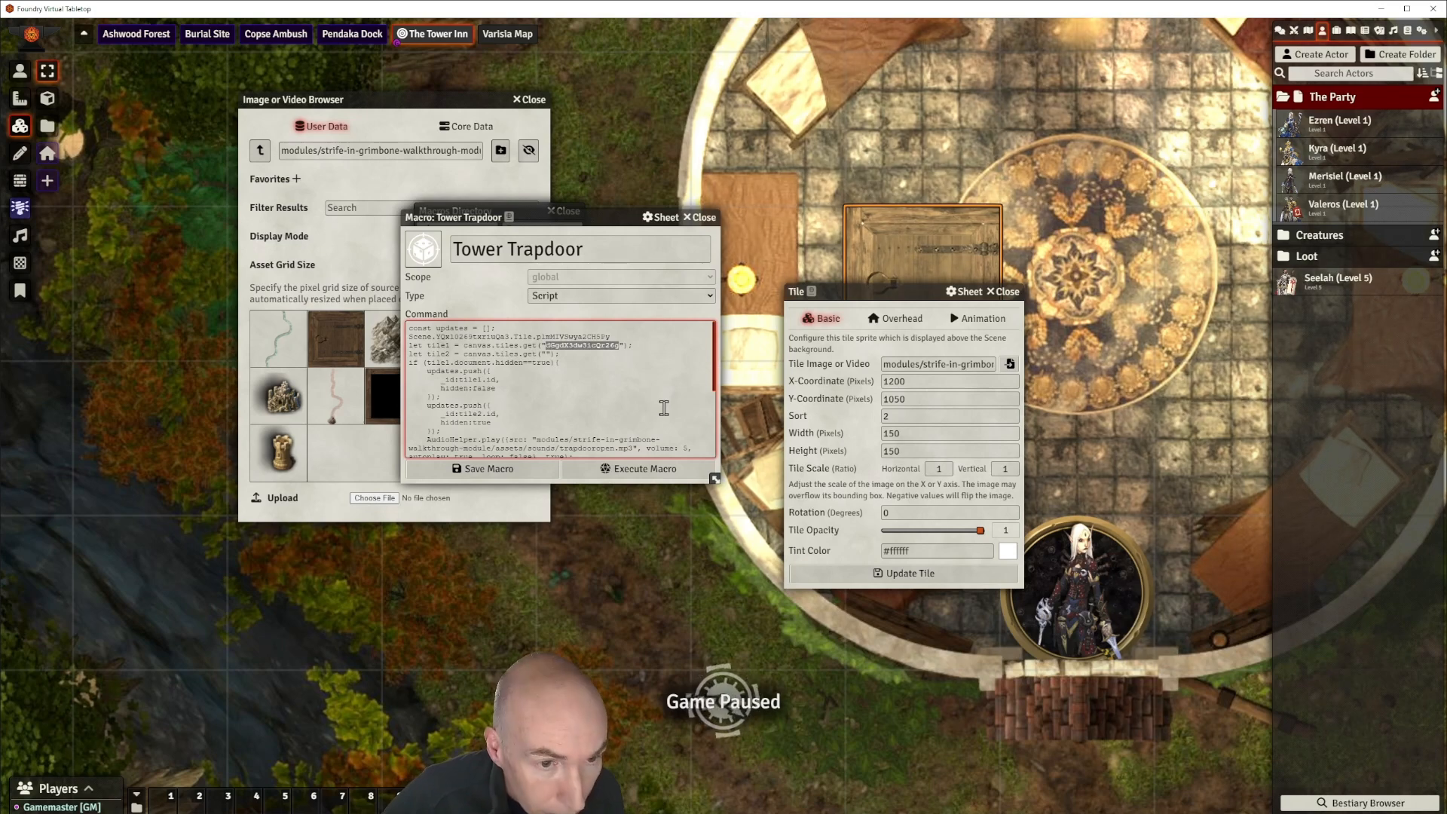
key("ctrl+z")
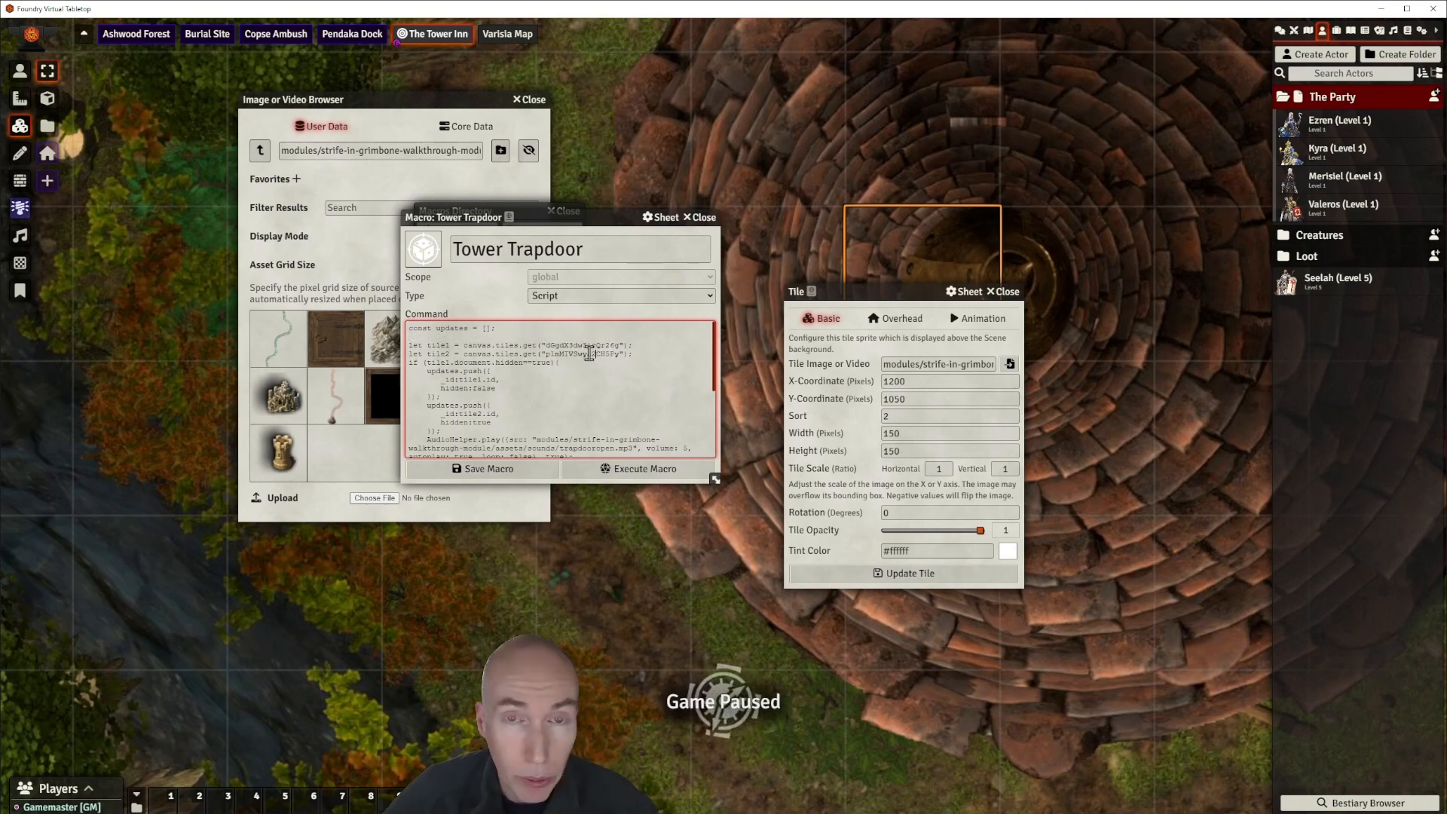
scroll(608, 380, "down", 2)
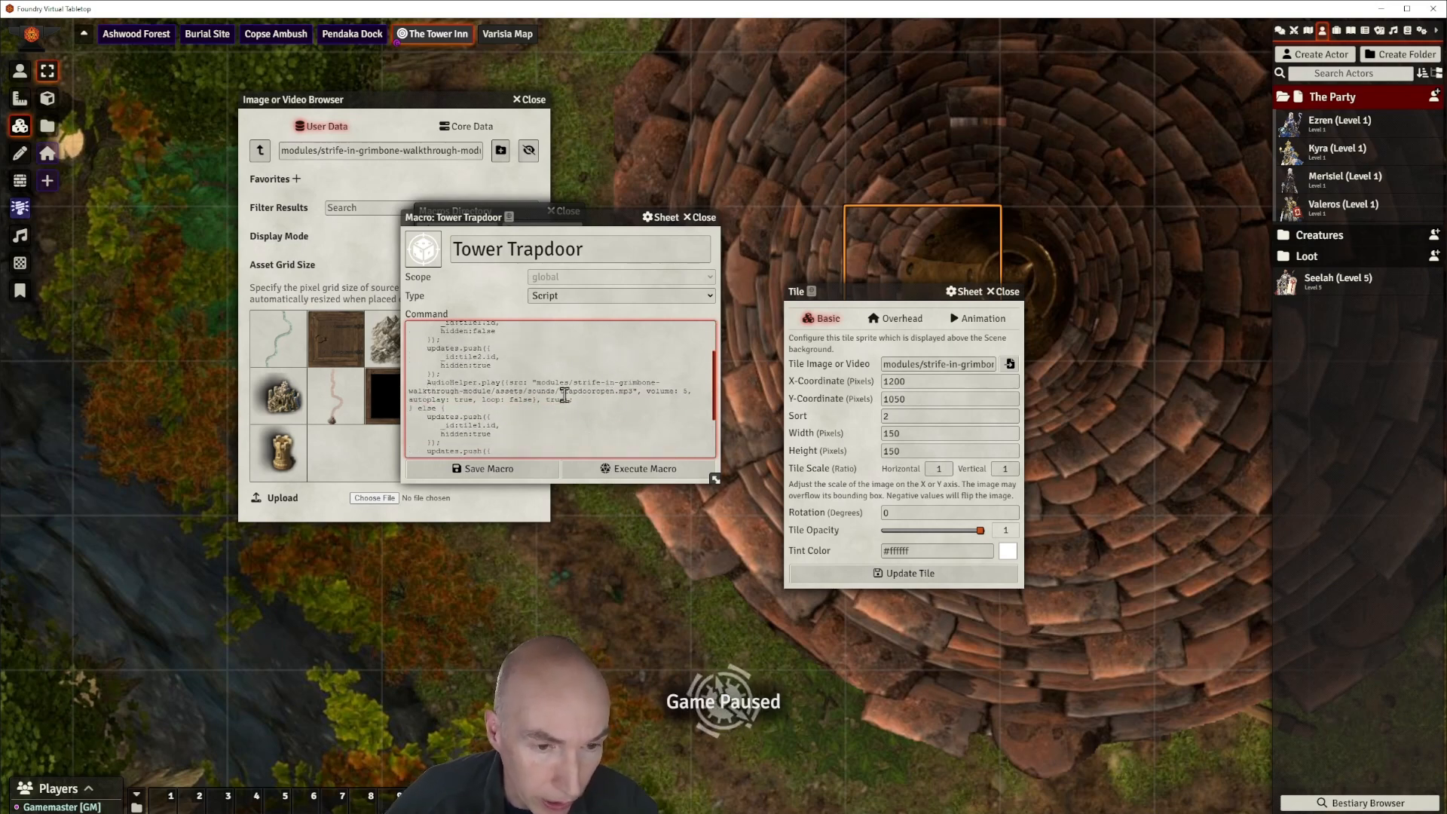
scroll(605, 404, "down", 3)
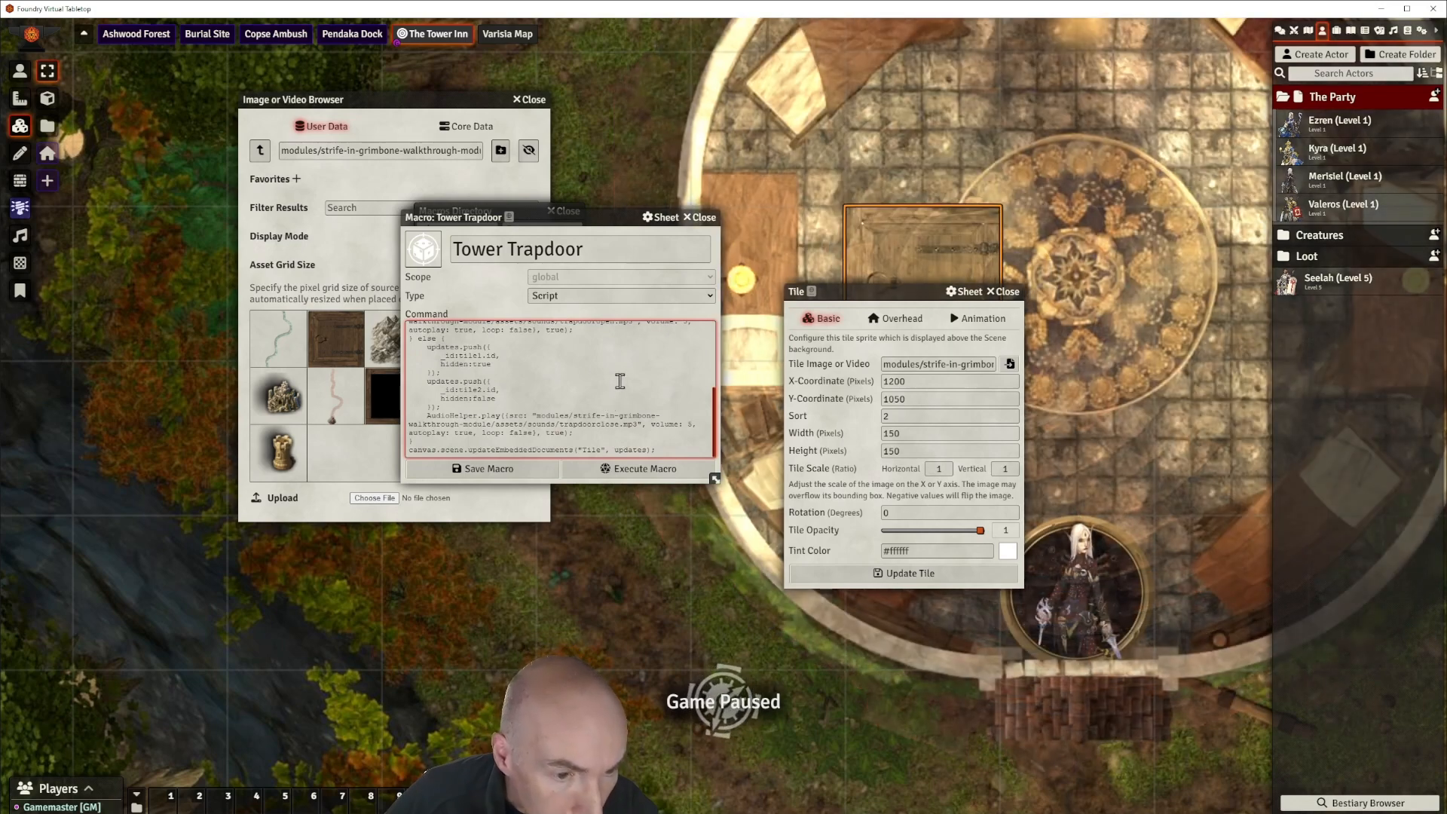
scroll(622, 377, "up", 5)
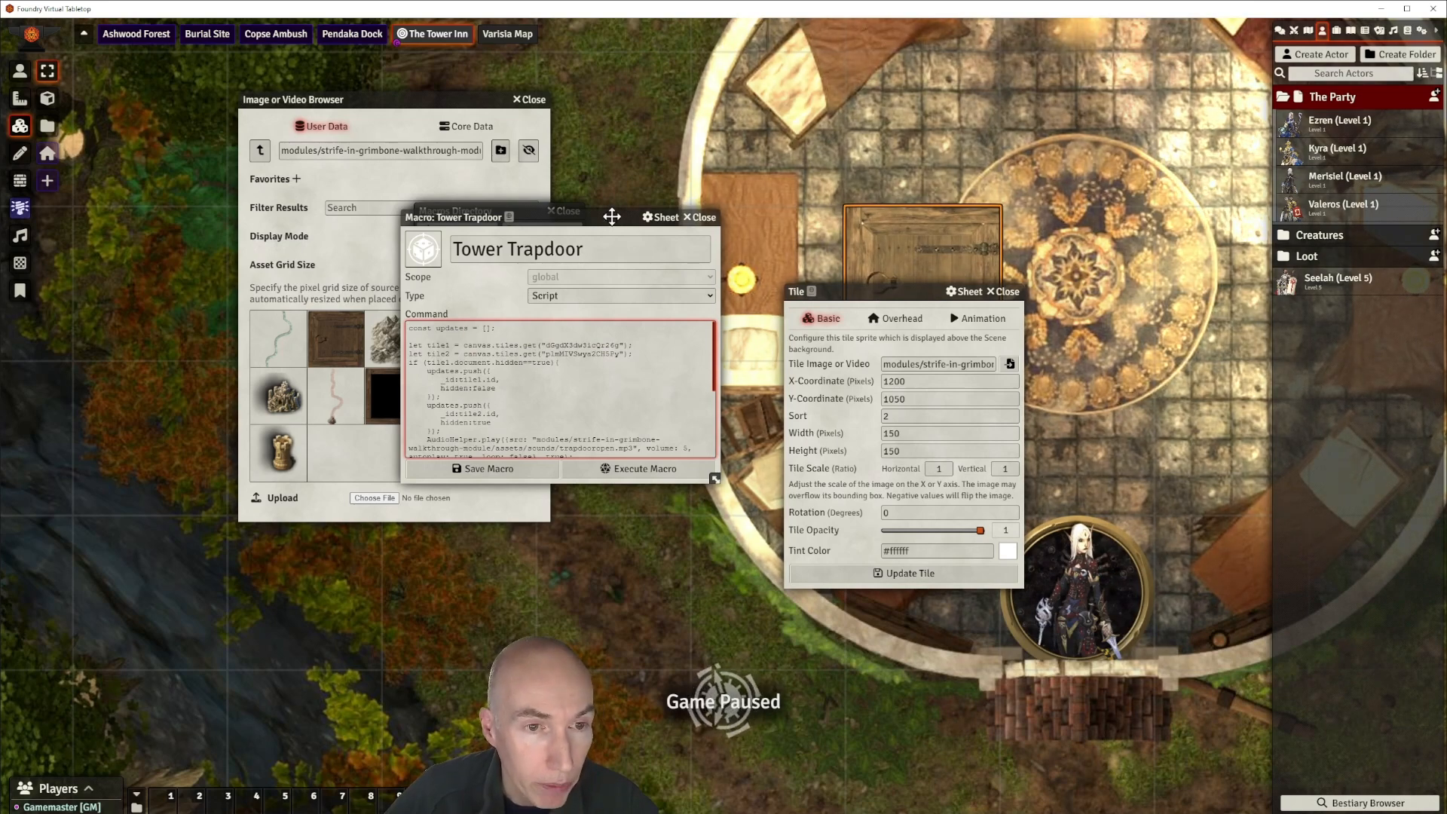
Move the macro and tile windows clear of the trapdoors and place the open trapdoor tile directly over the closed one.
left_click_drag(612, 217, 474, 242)
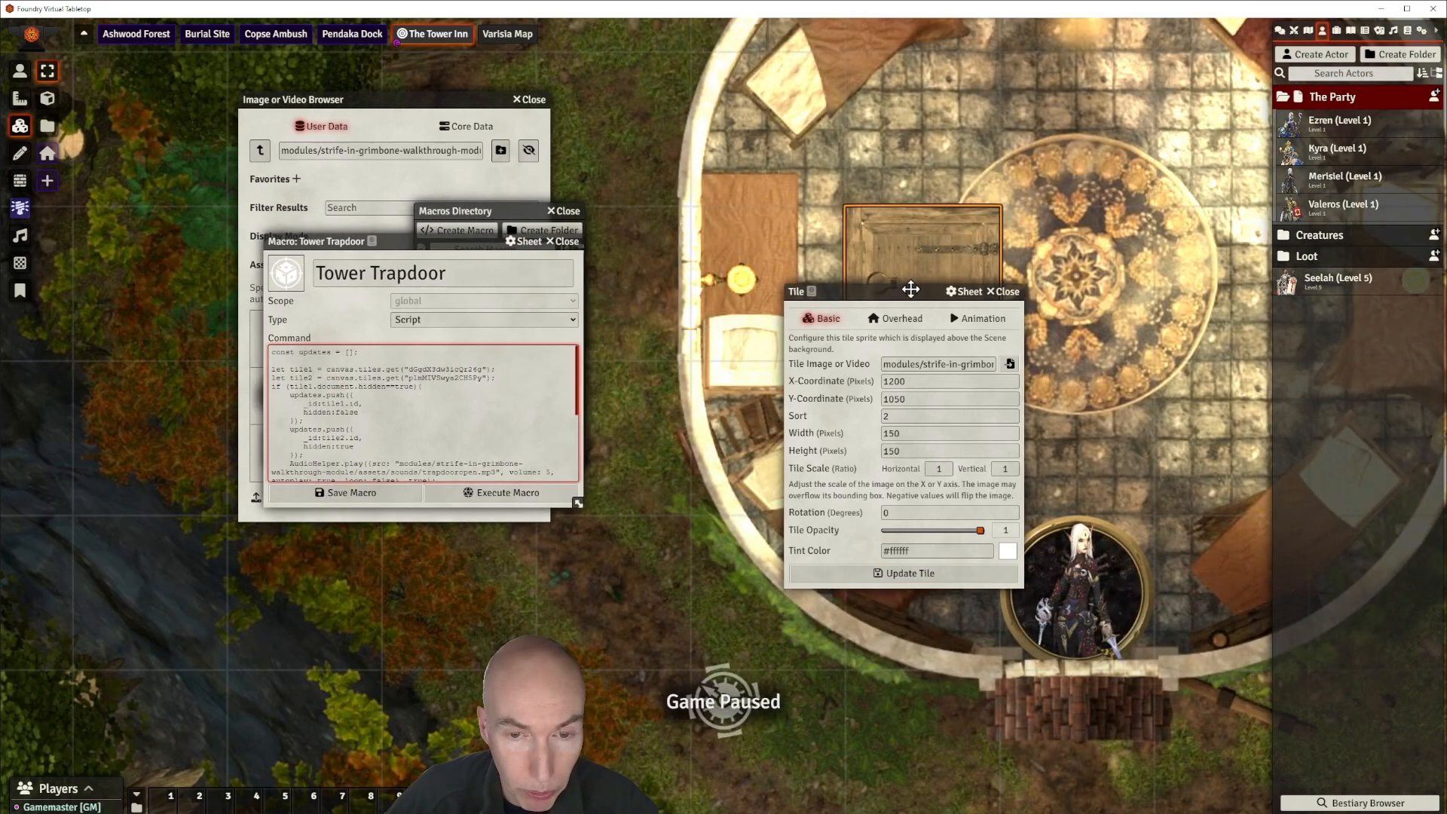
left_click_drag(910, 289, 584, 381)
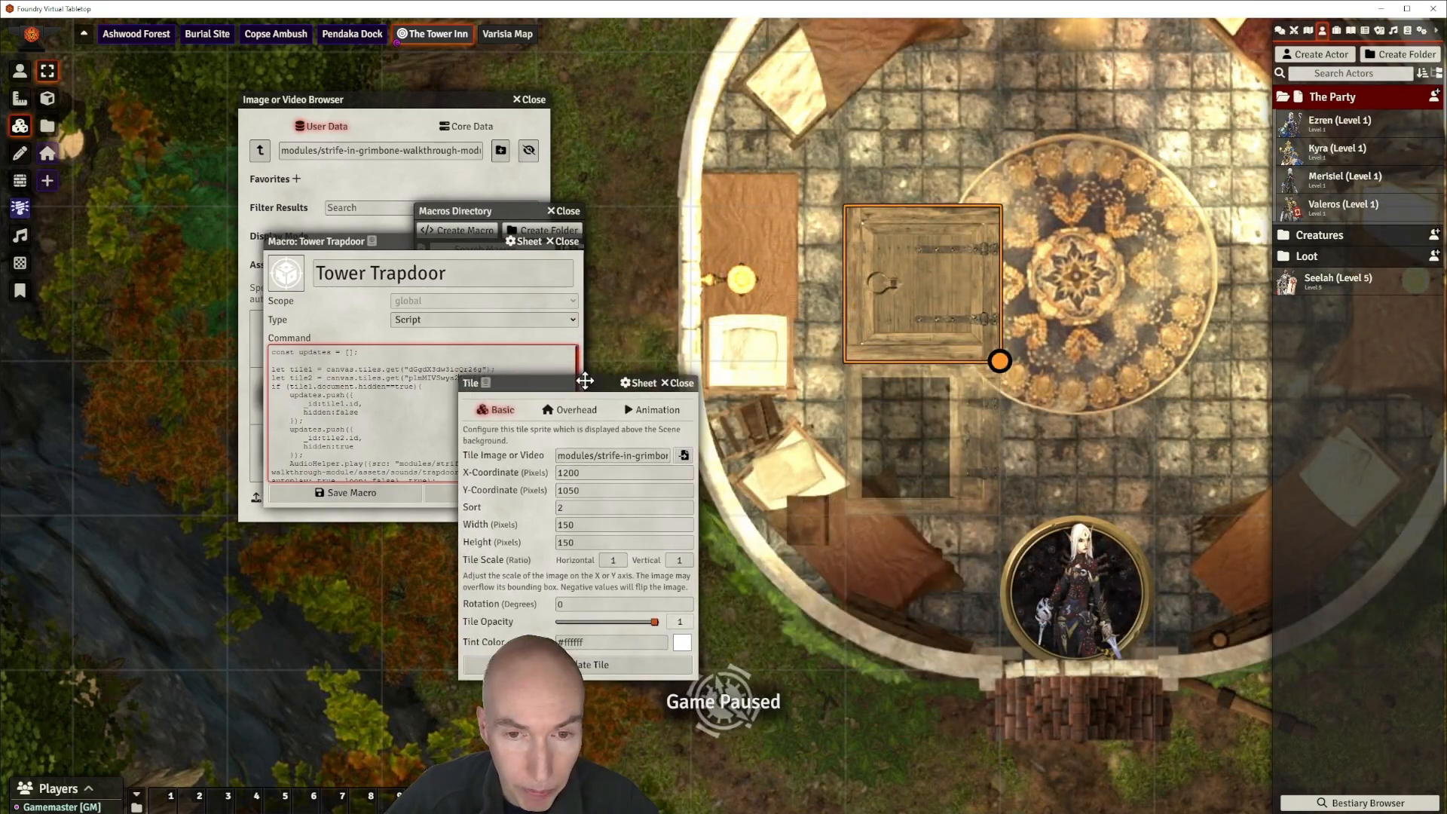
left_click_drag(955, 443, 977, 294)
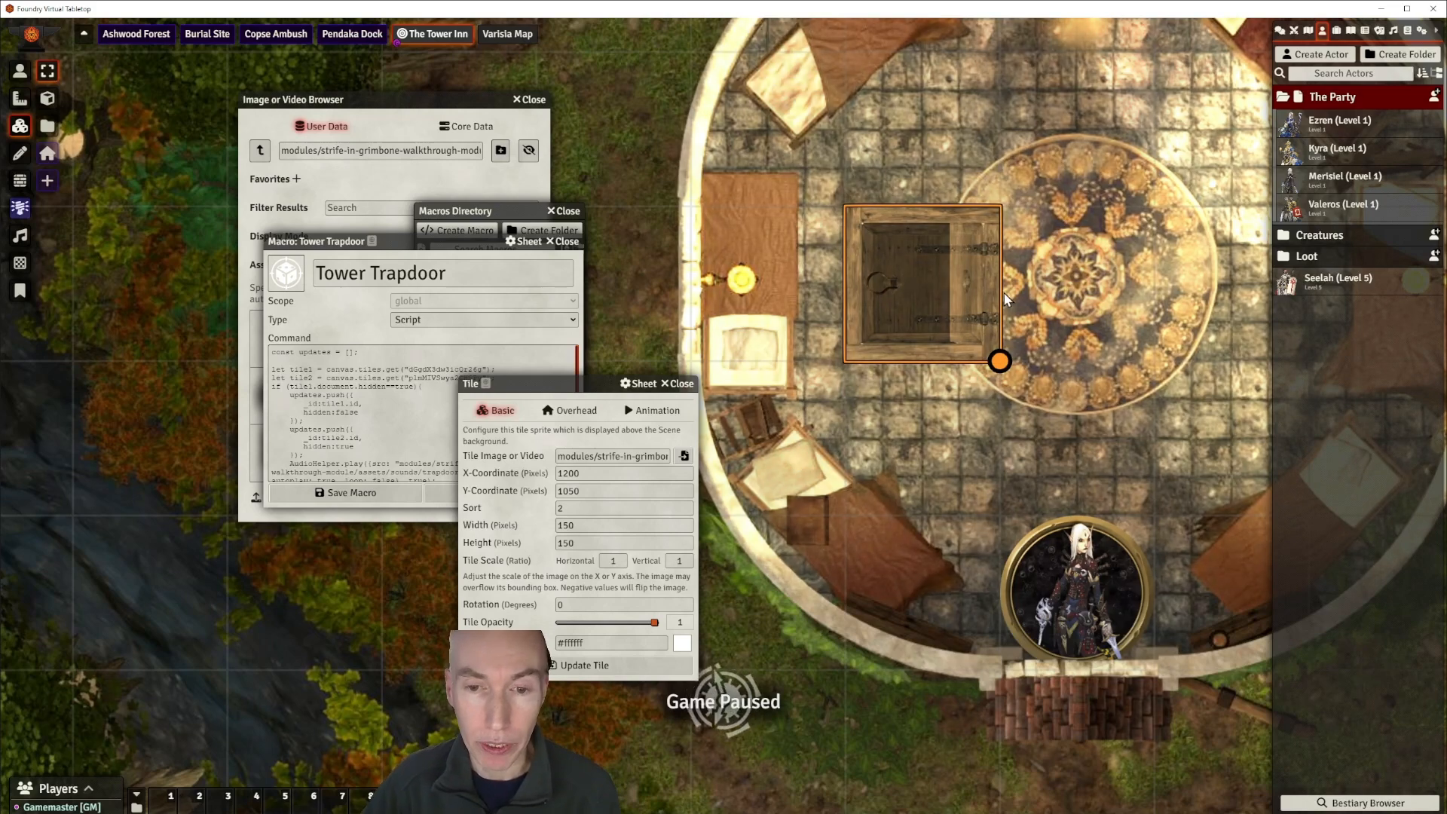
left_click(1100, 614)
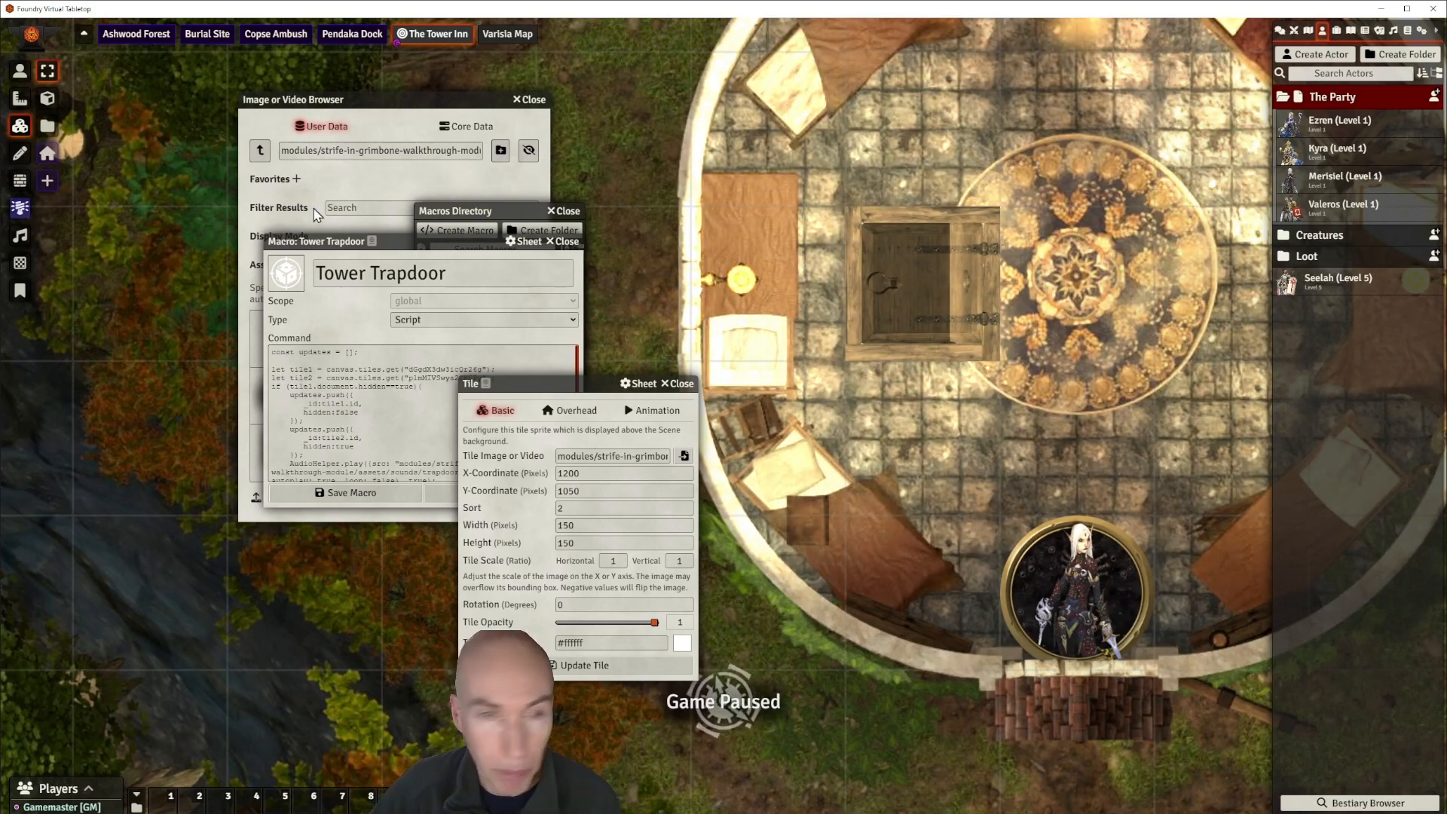
Select the character token at the tower entrance and execute the Tower Trapdoor macro twice to test opening and closing the trapdoor.
left_click(20, 71)
left_click(1062, 614)
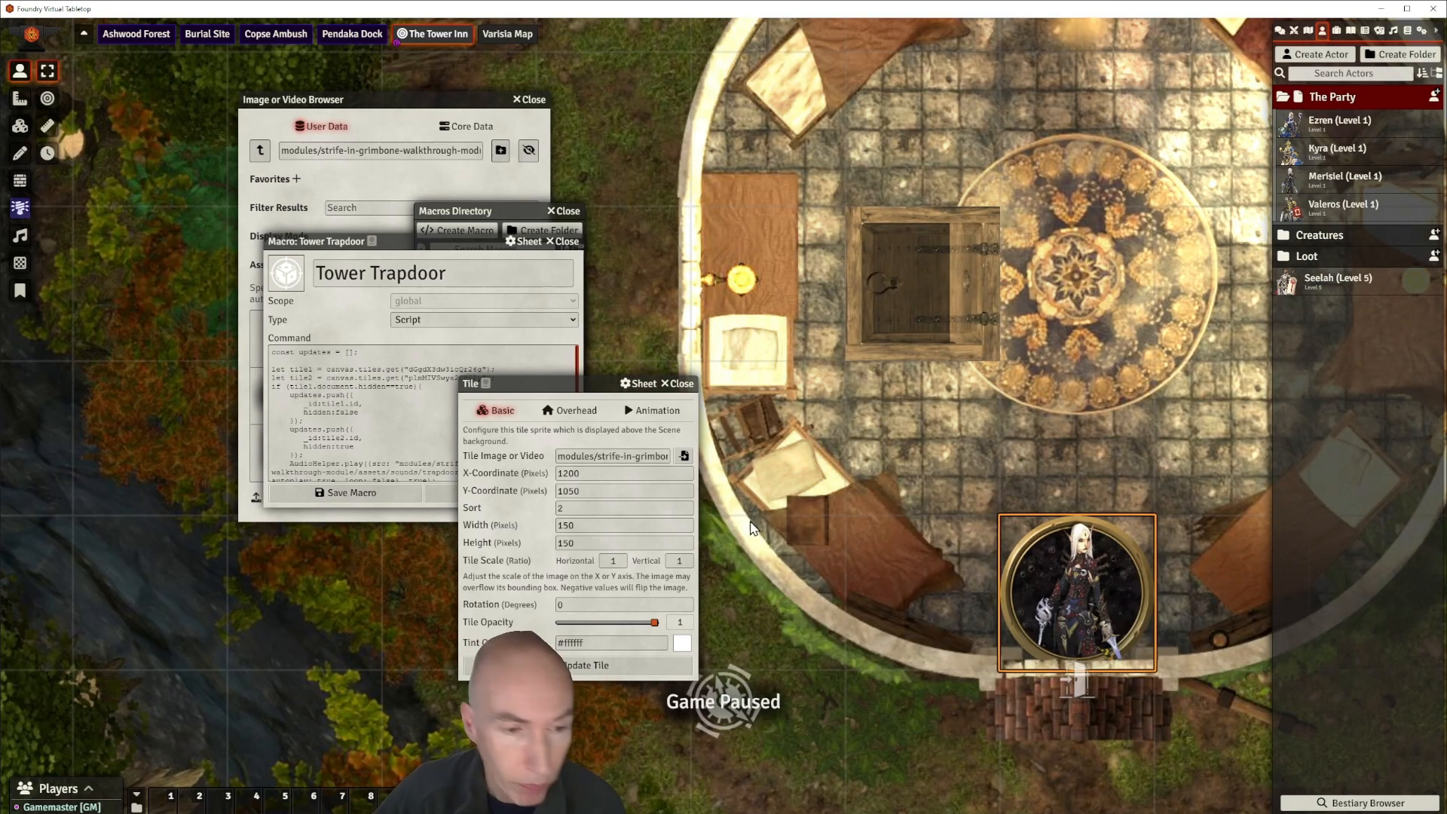
left_click_drag(575, 382, 817, 455)
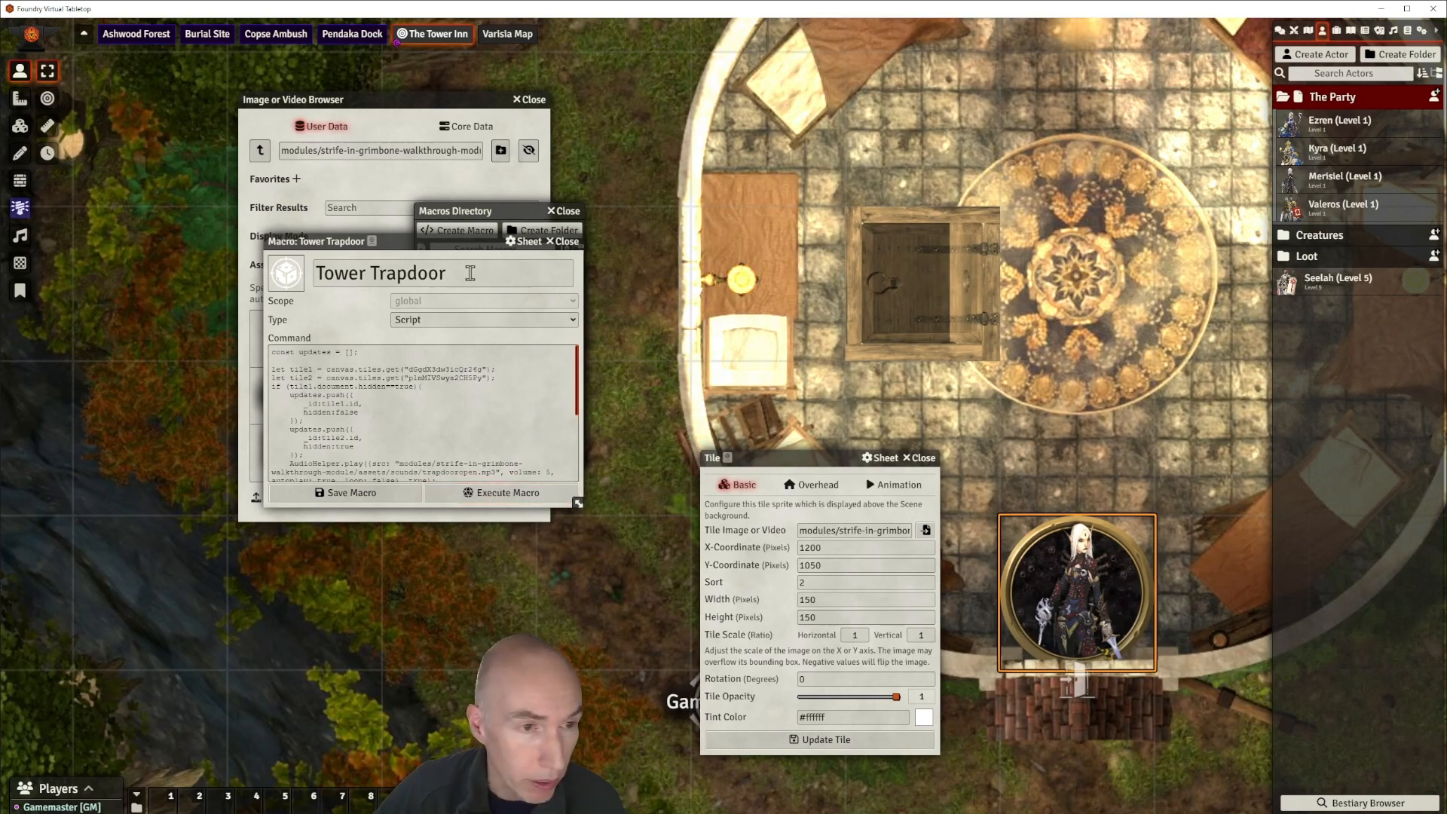
left_click_drag(421, 241, 454, 249)
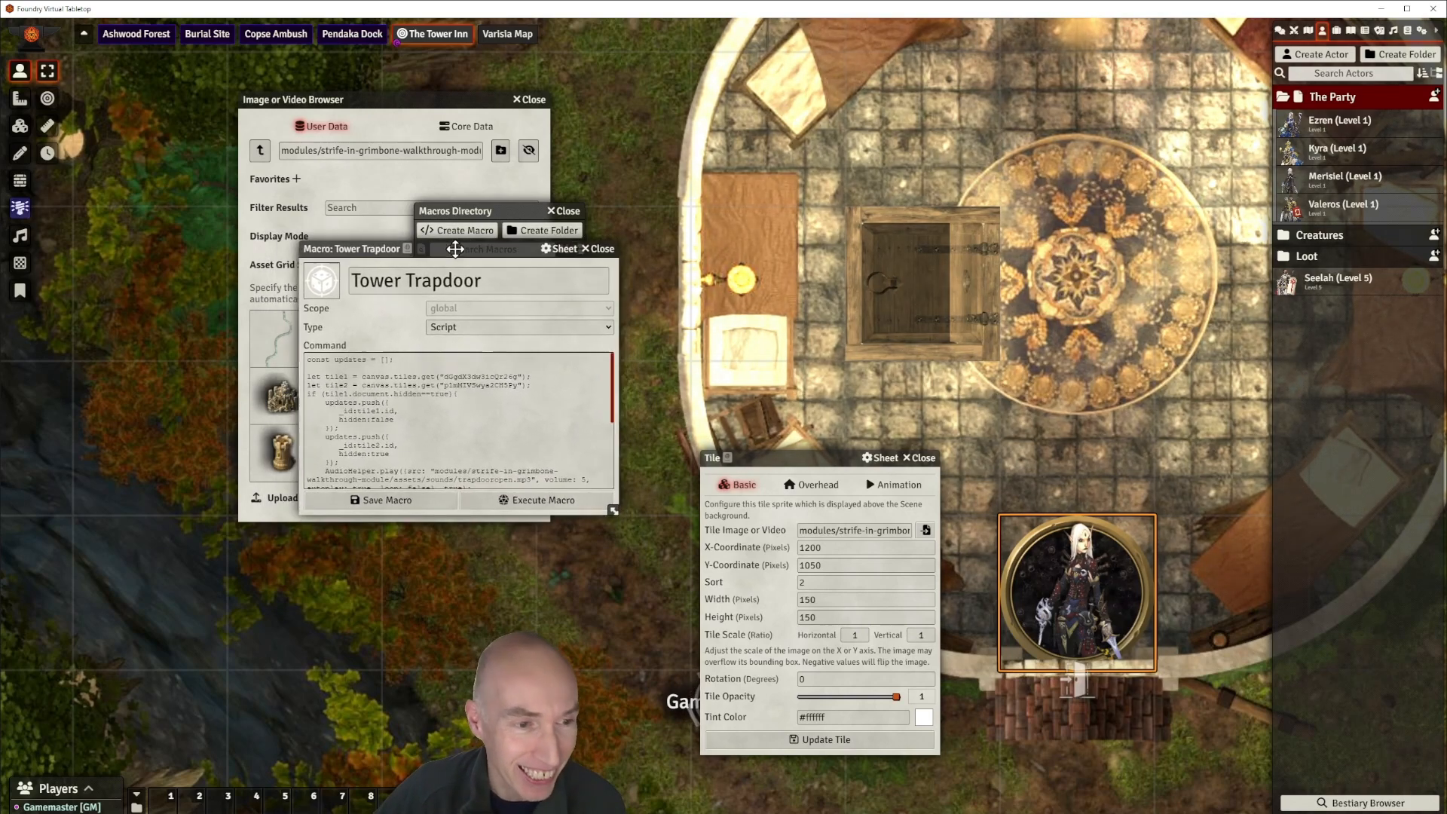
left_click(543, 501)
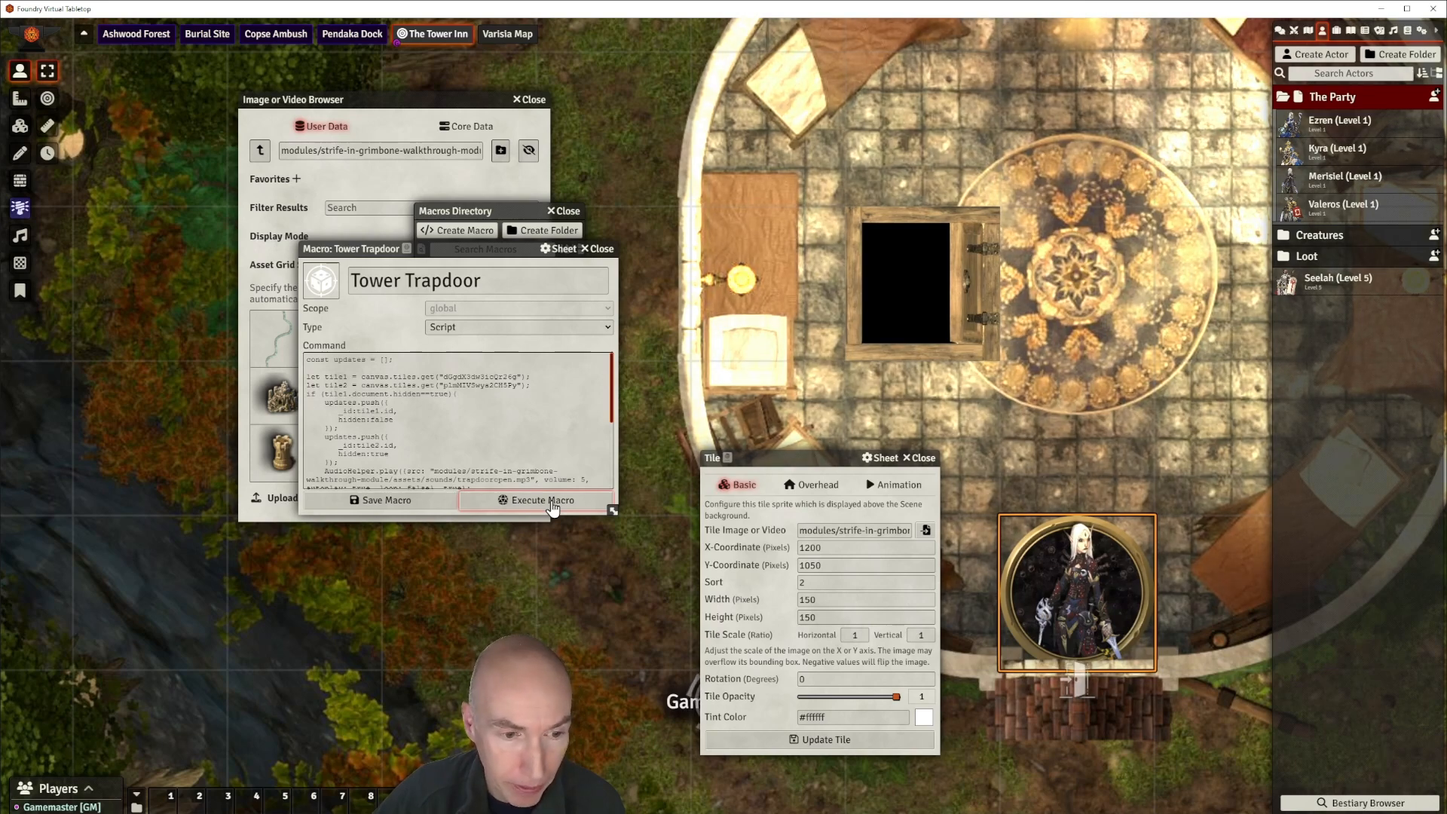
left_click(551, 502)
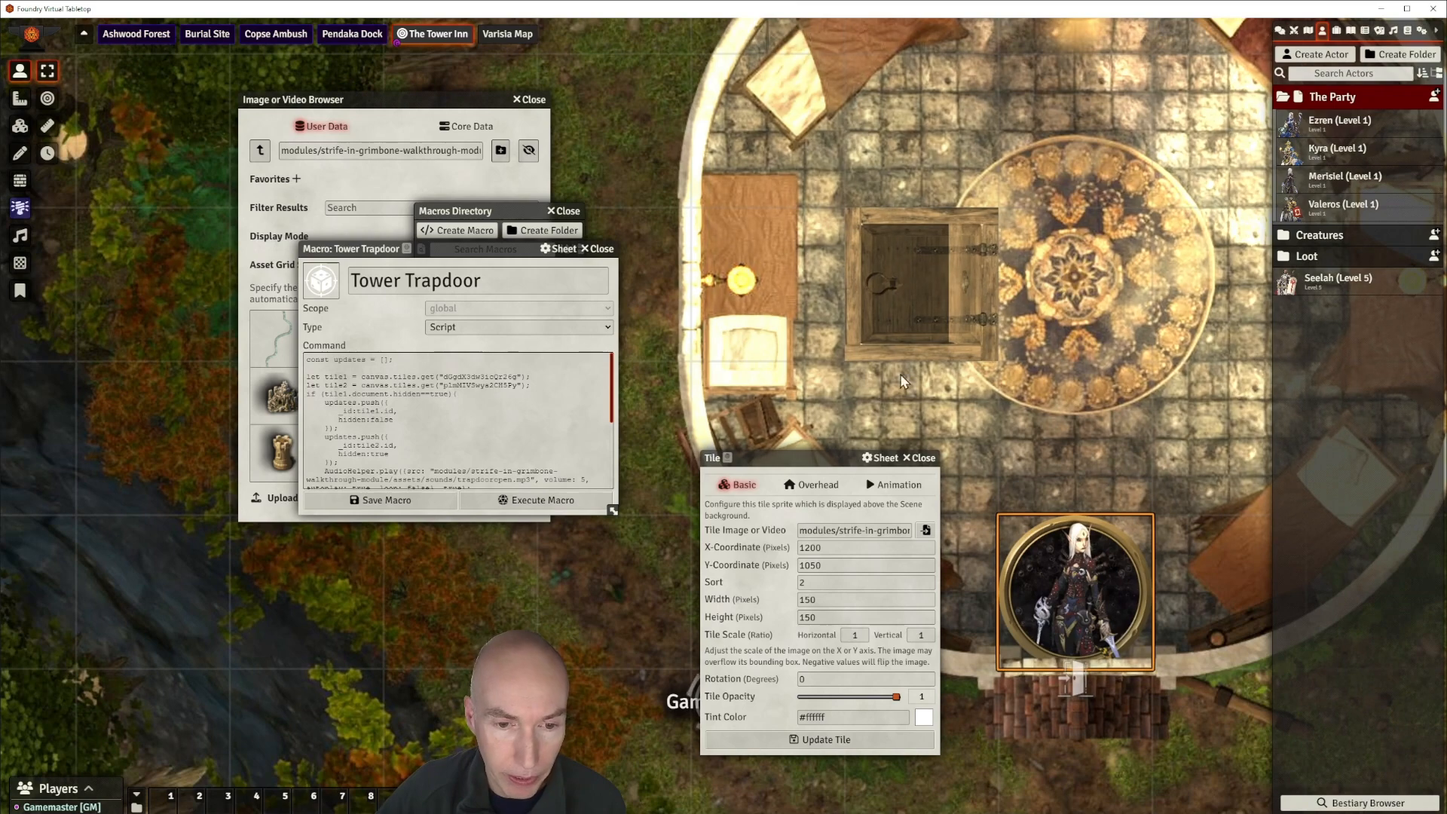
Close the trapdoor tile's sheet without updating it and save the Tower Trapdoor macro.
left_click_drag(799, 457, 771, 452)
left_click(551, 517)
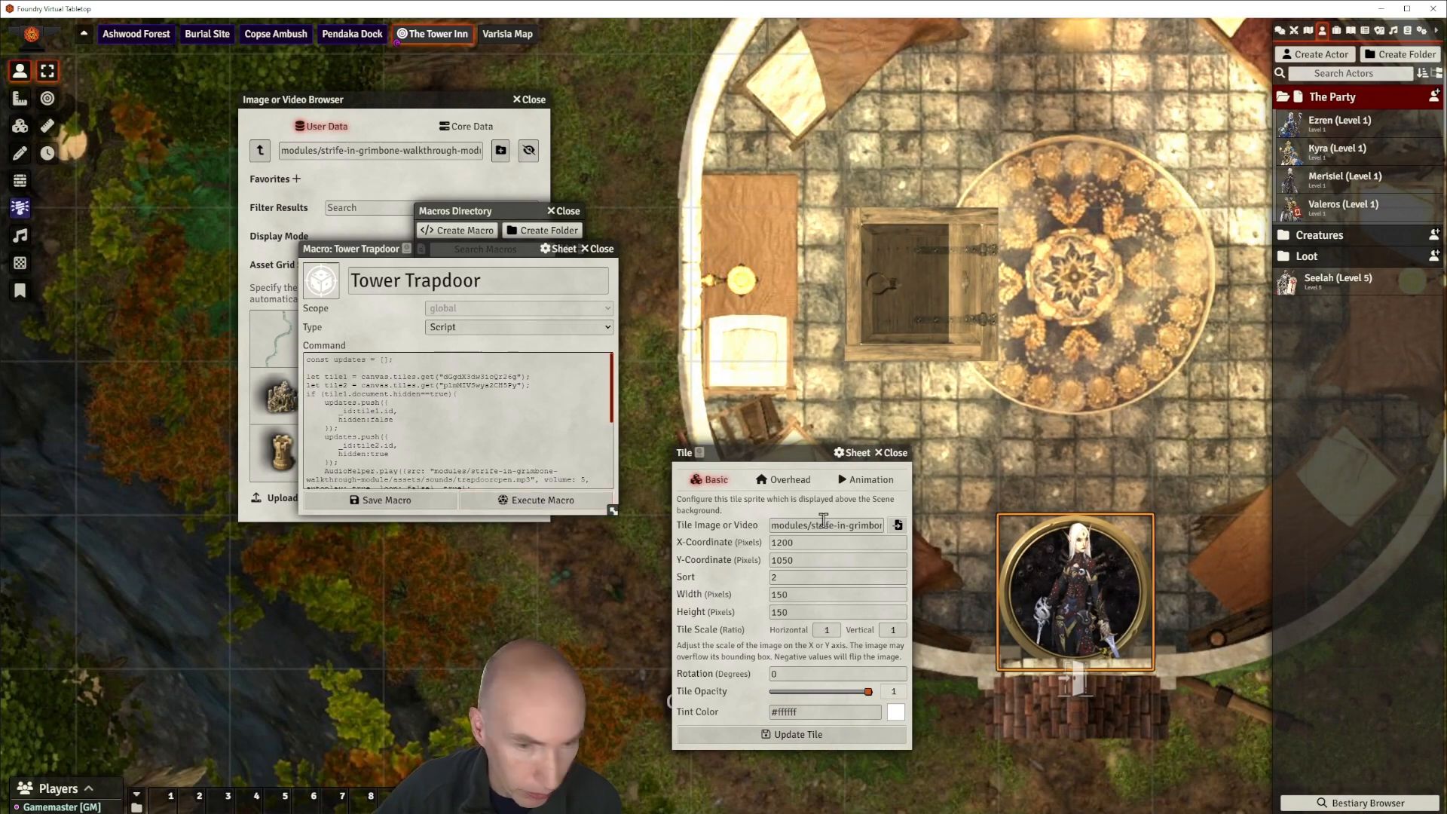
left_click(894, 454)
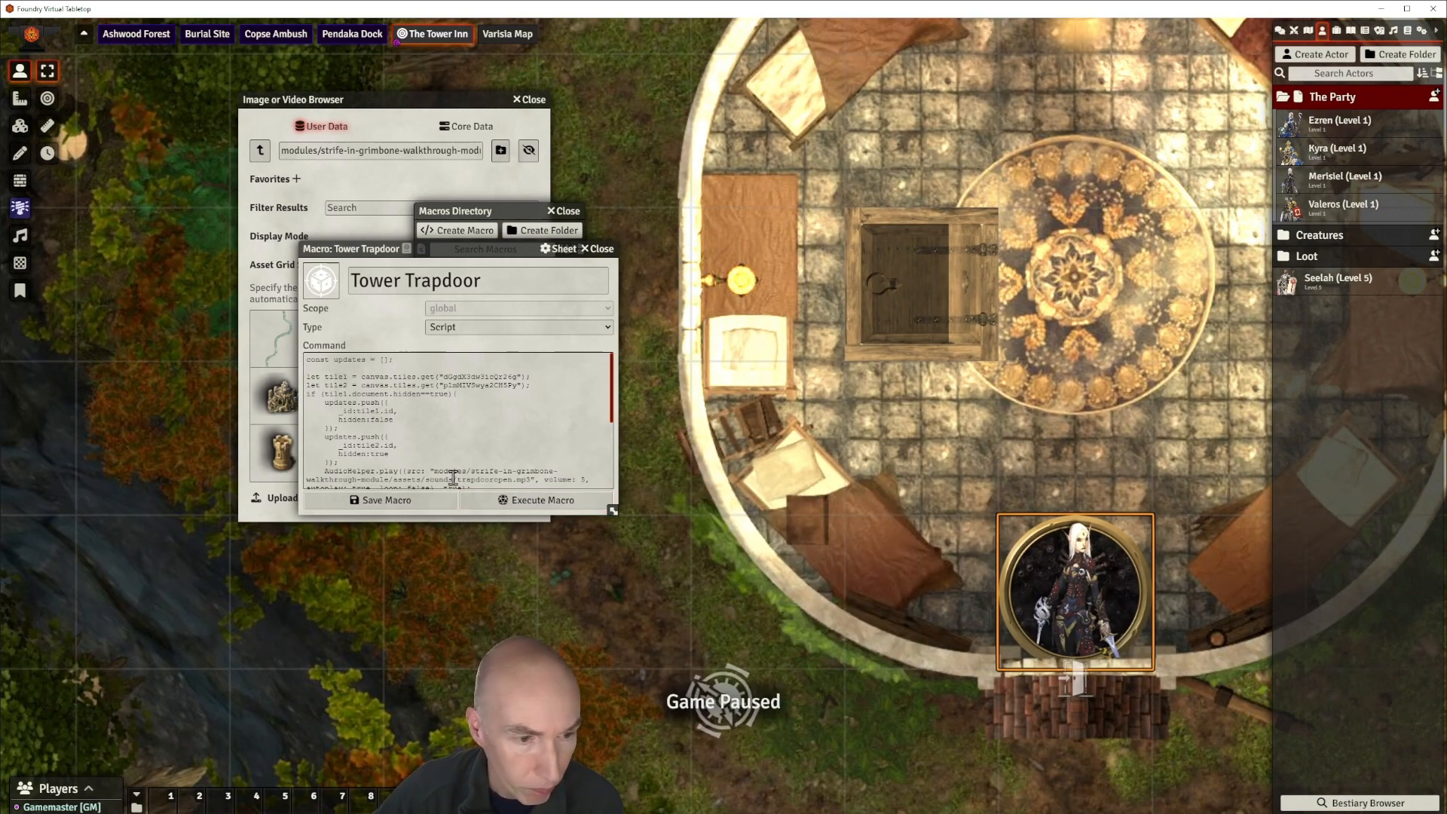
left_click(377, 503)
Move the Macros Directory window aside and close the Image or Video Browser.
left_click_drag(507, 211, 569, 190)
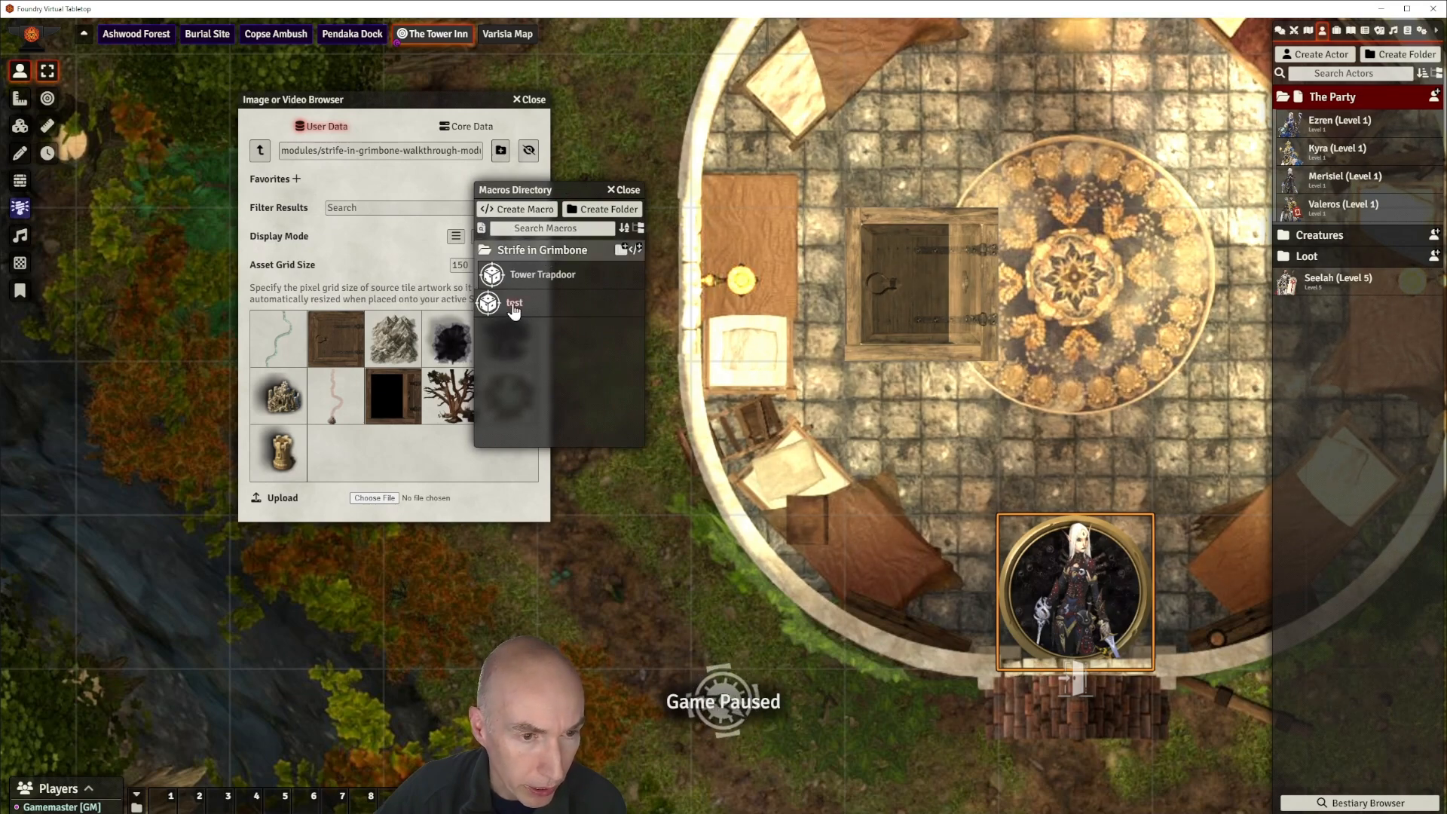
left_click_drag(562, 194, 712, 268)
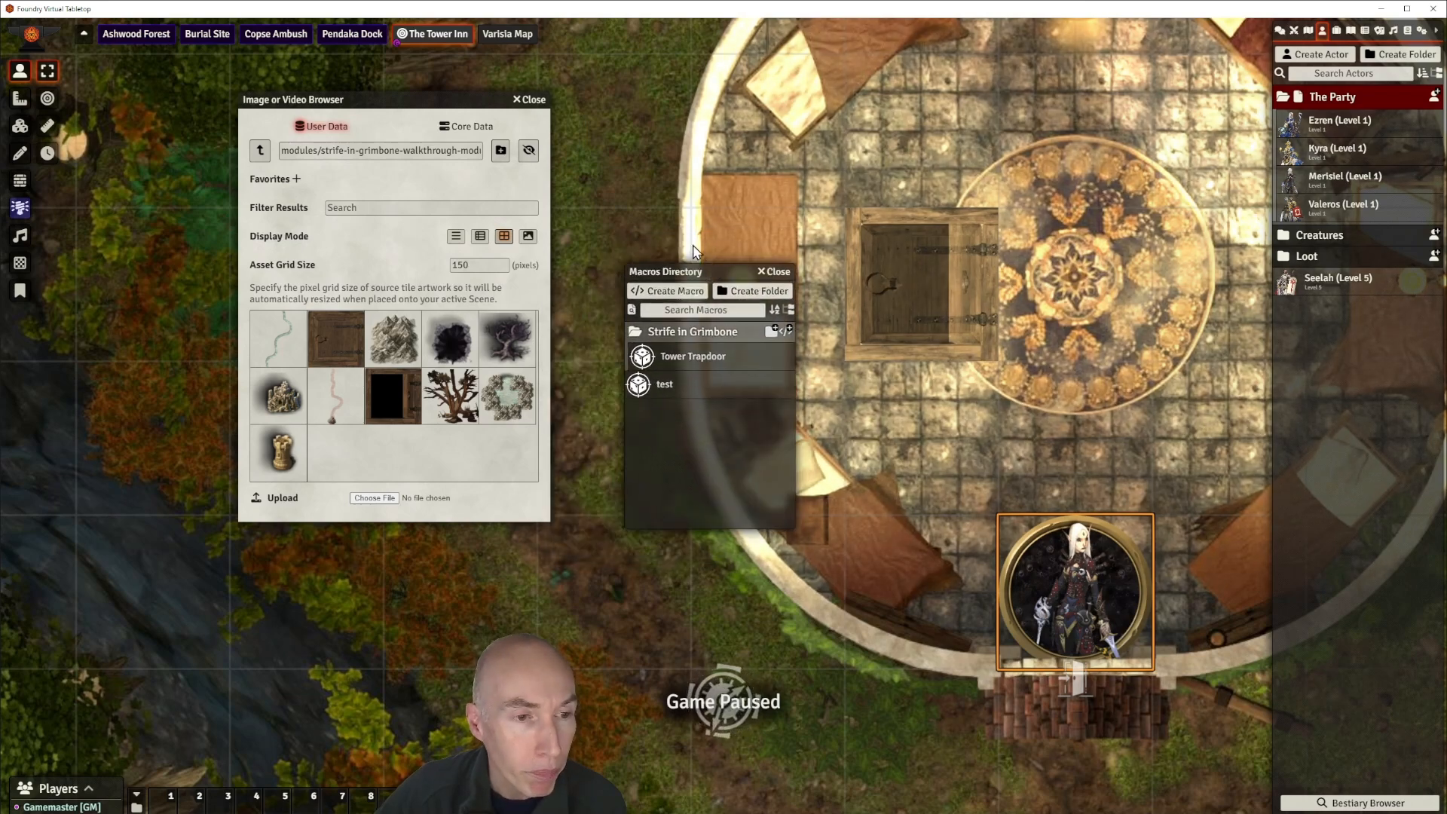
left_click(539, 106)
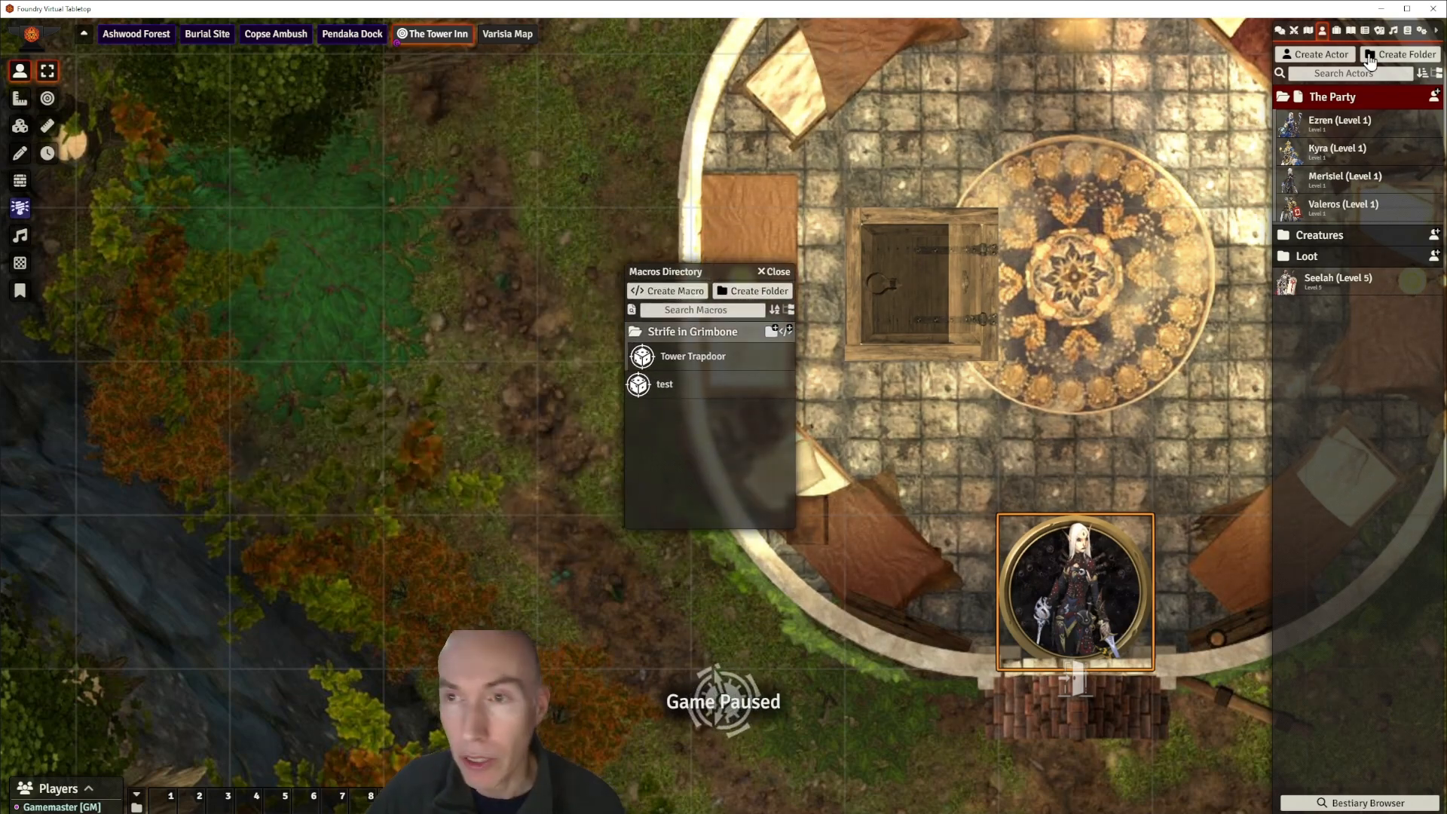
Open the D. The Tower Inn journal entry, move the Macros Directory below it, and open its page for editing alongside.
left_click(1351, 32)
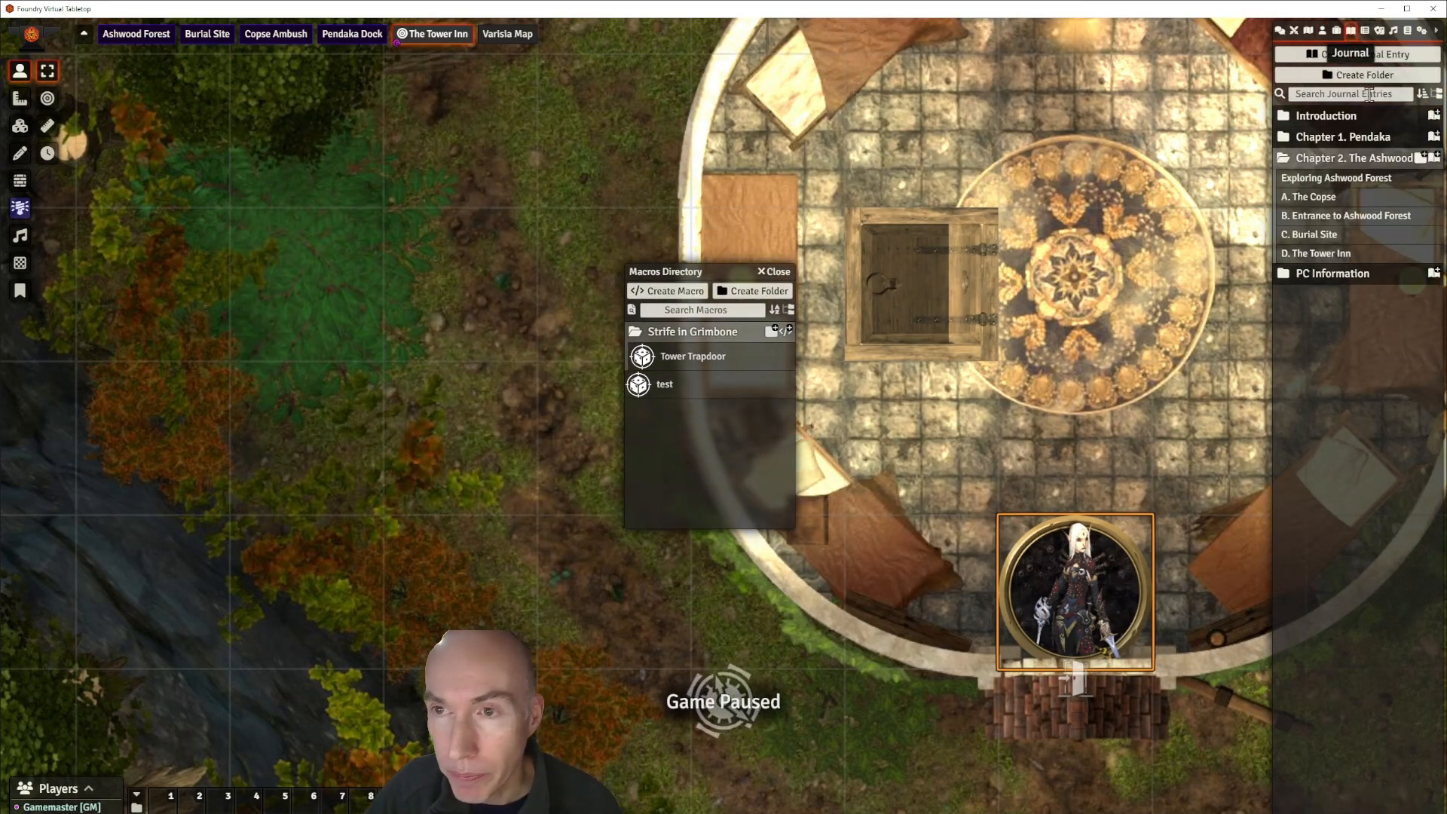
left_click(1333, 254)
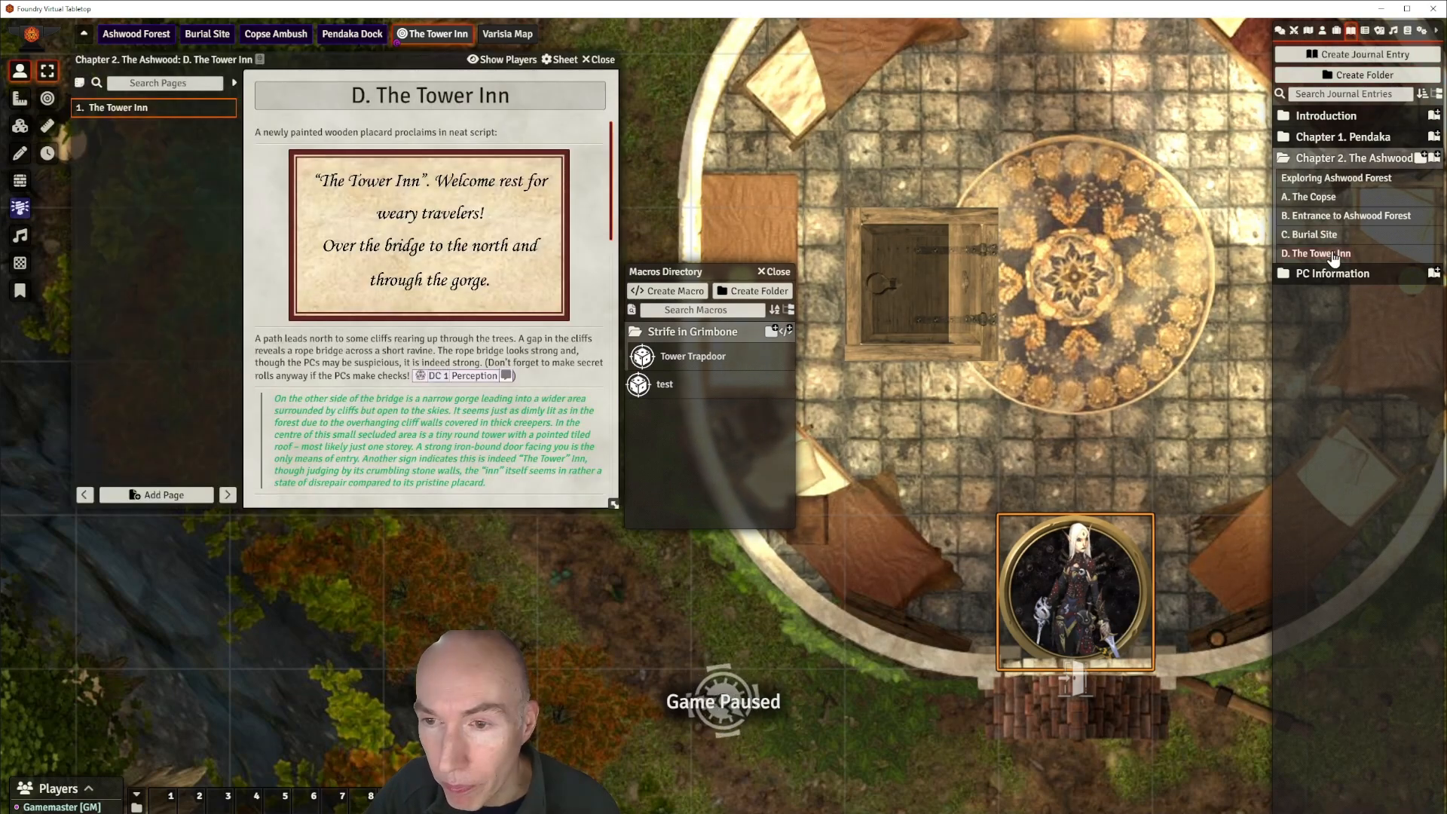
left_click_drag(720, 274, 562, 566)
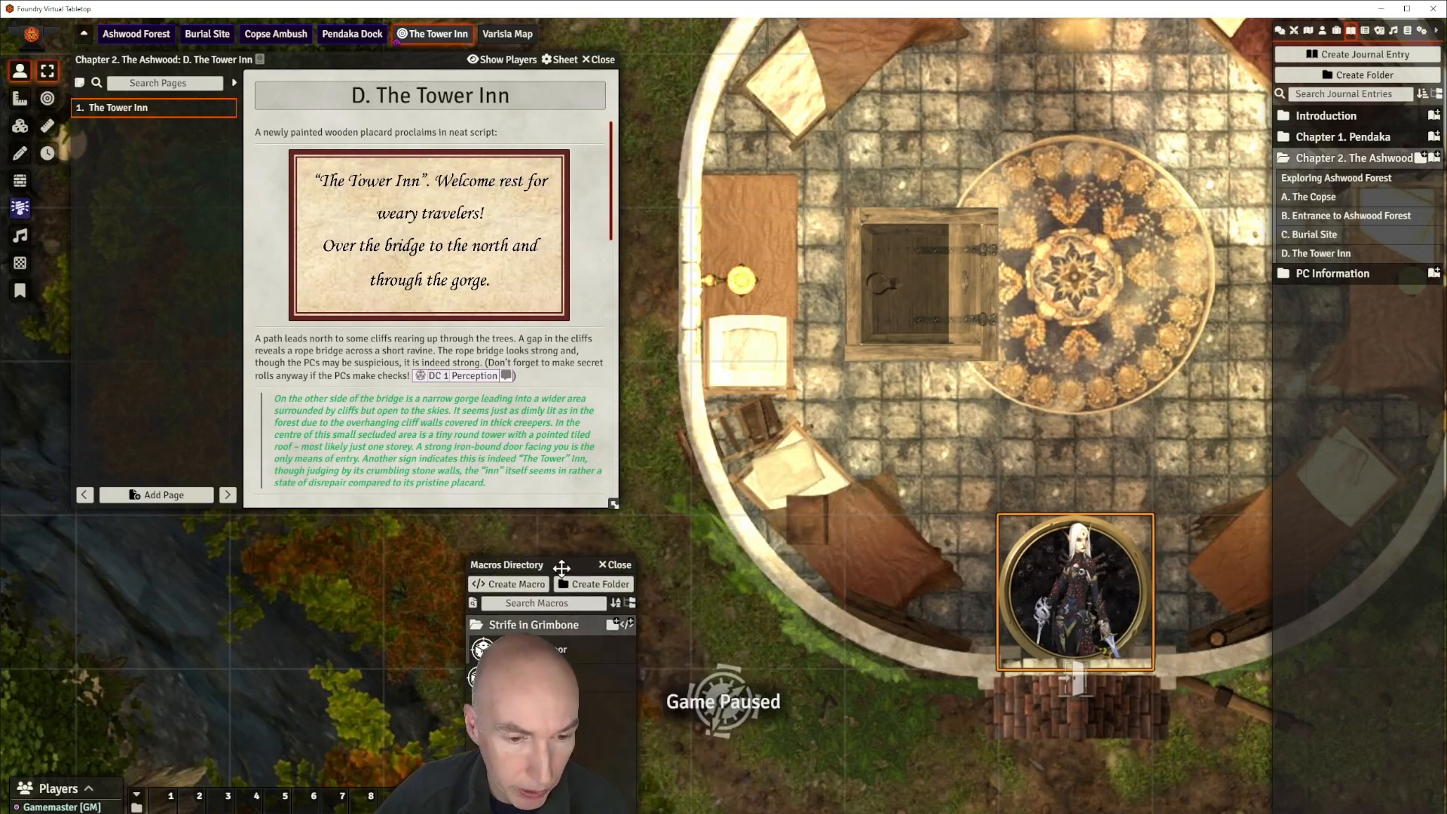
left_click(592, 138)
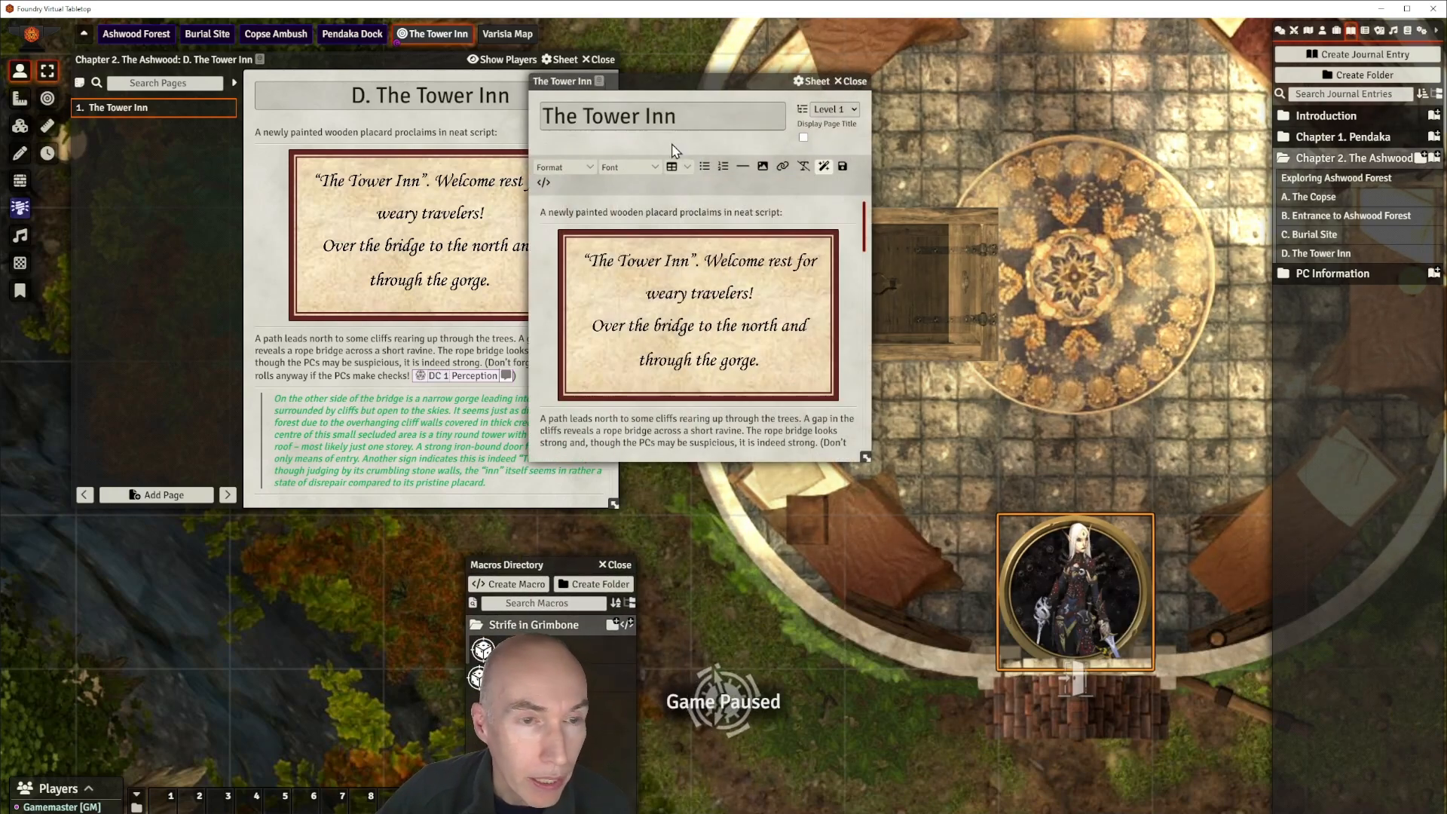
left_click_drag(728, 89, 823, 65)
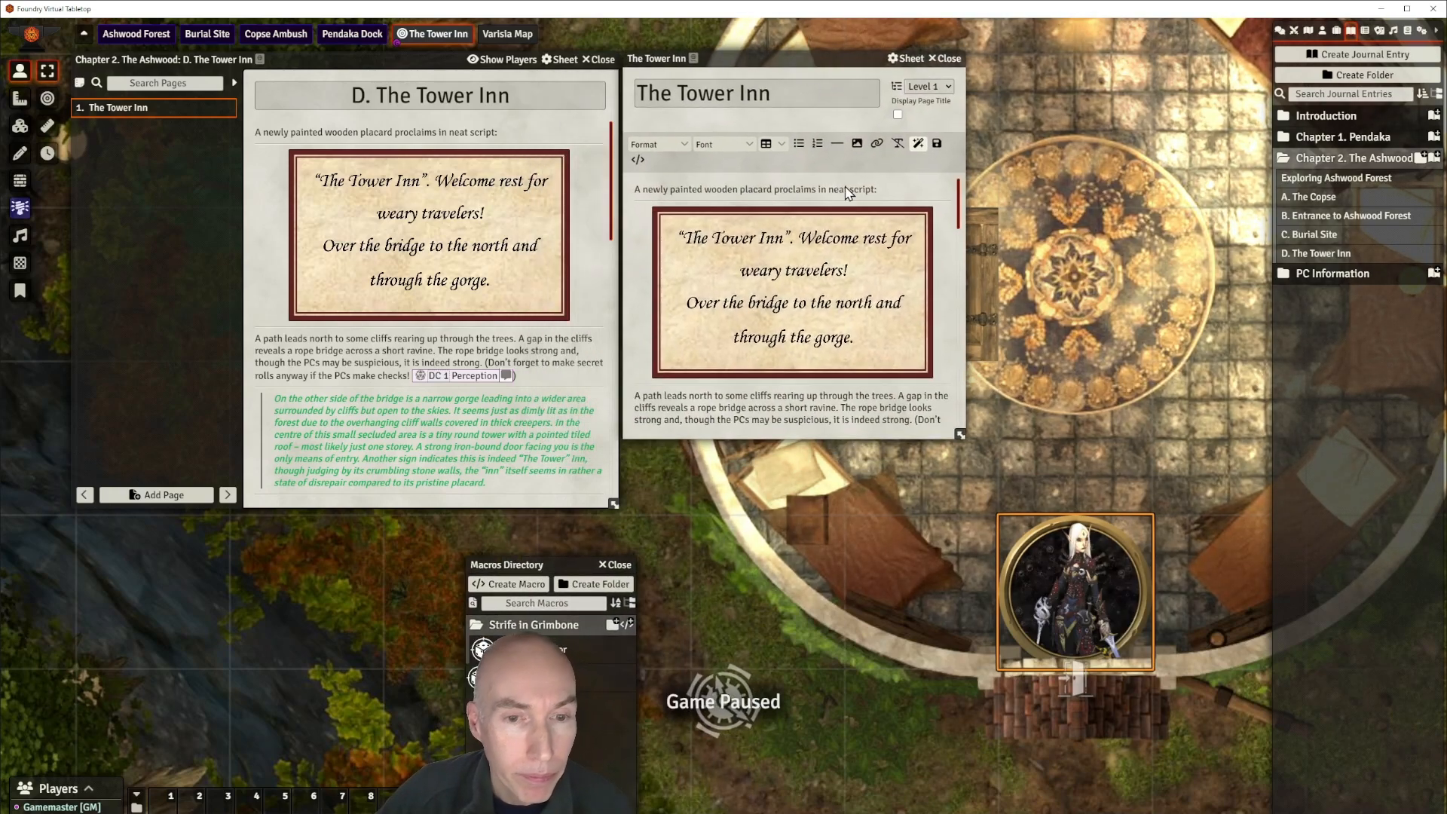
Insert two horizontal lines after the paragraph about finding the secret trapdoor that leads to the Hag's Cellar area.
scroll(886, 326, "down", 2)
scroll(887, 326, "down", 10)
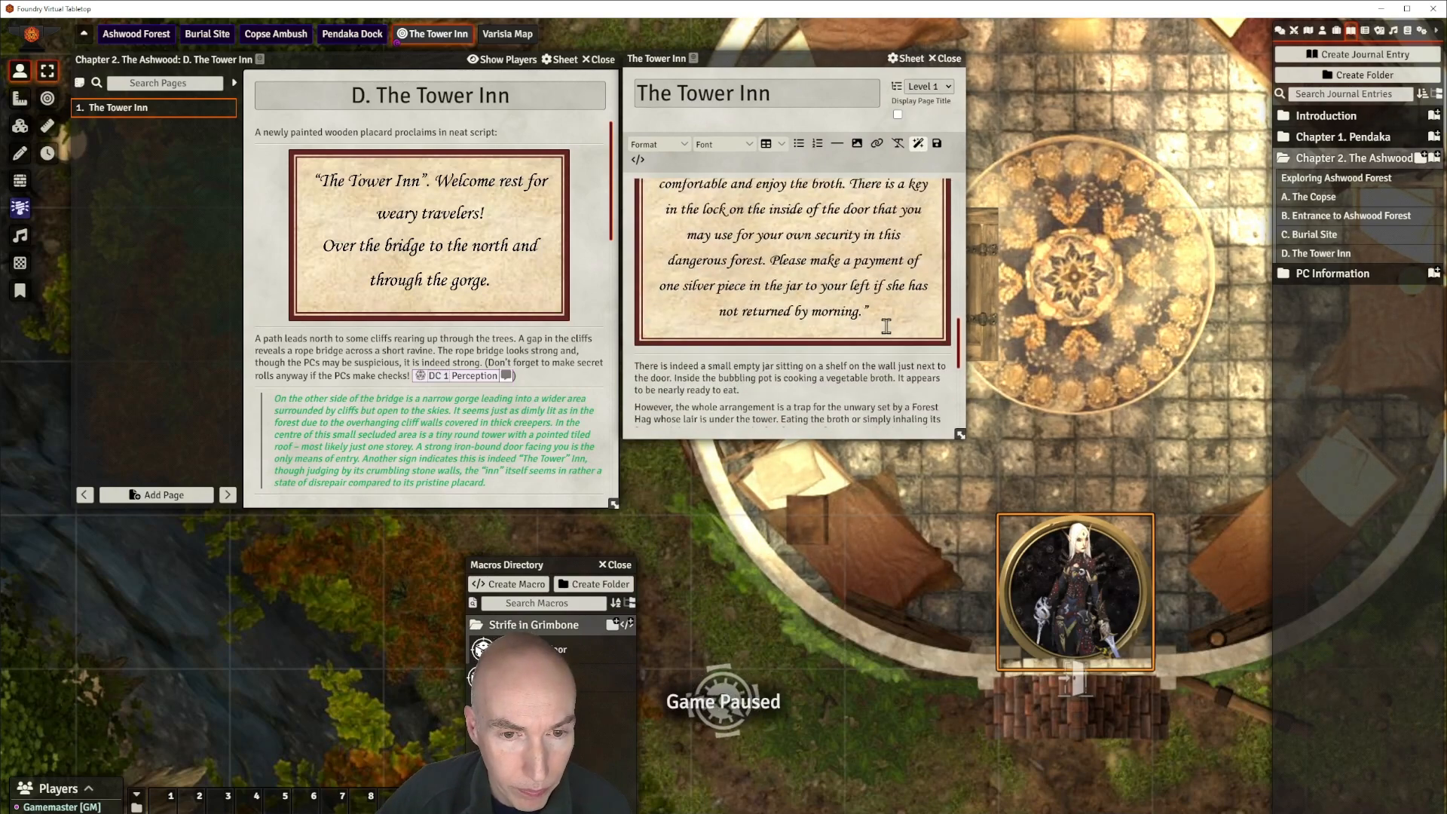
scroll(886, 325, "up", 1)
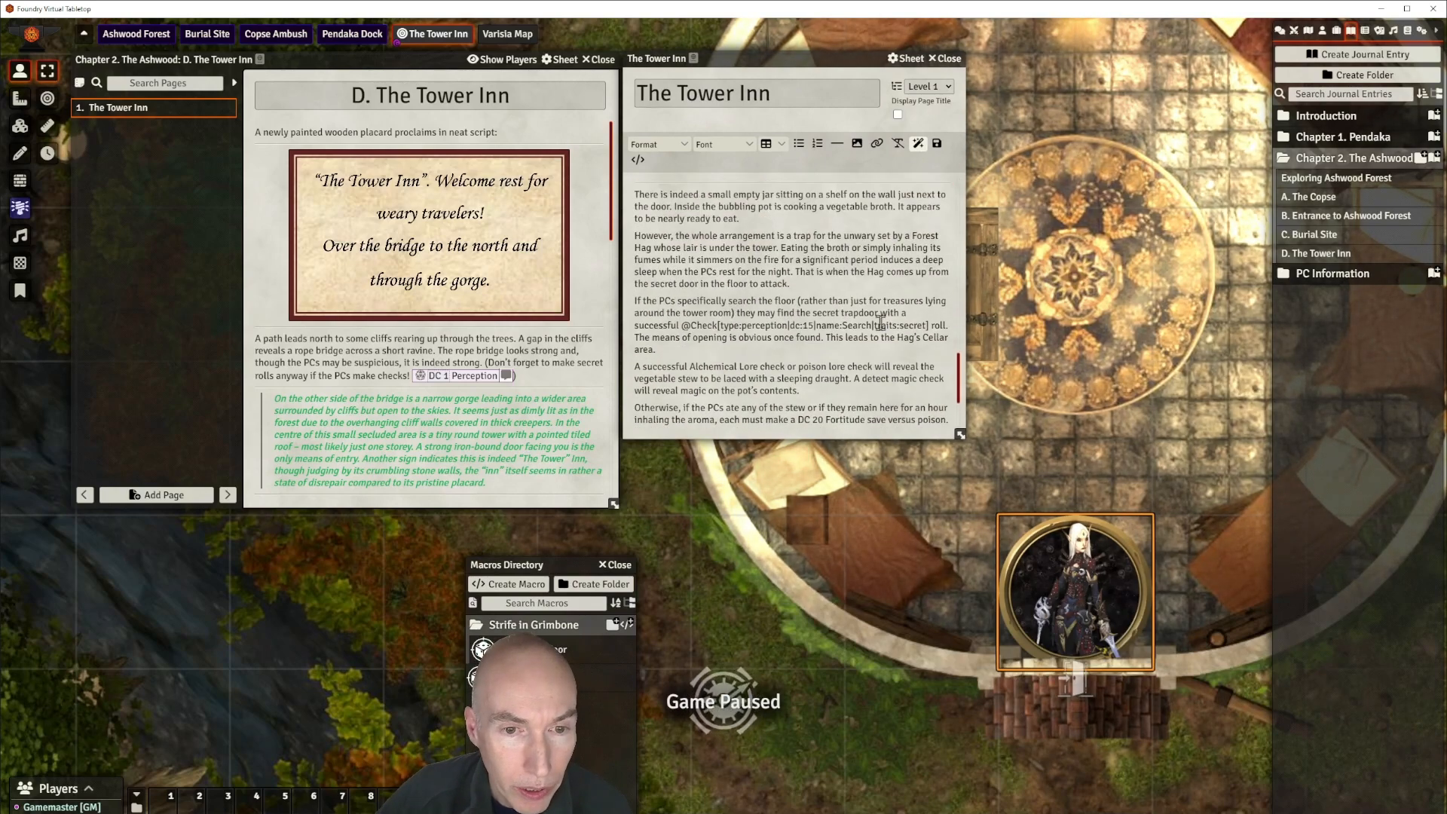
left_click(661, 350)
left_click(838, 148)
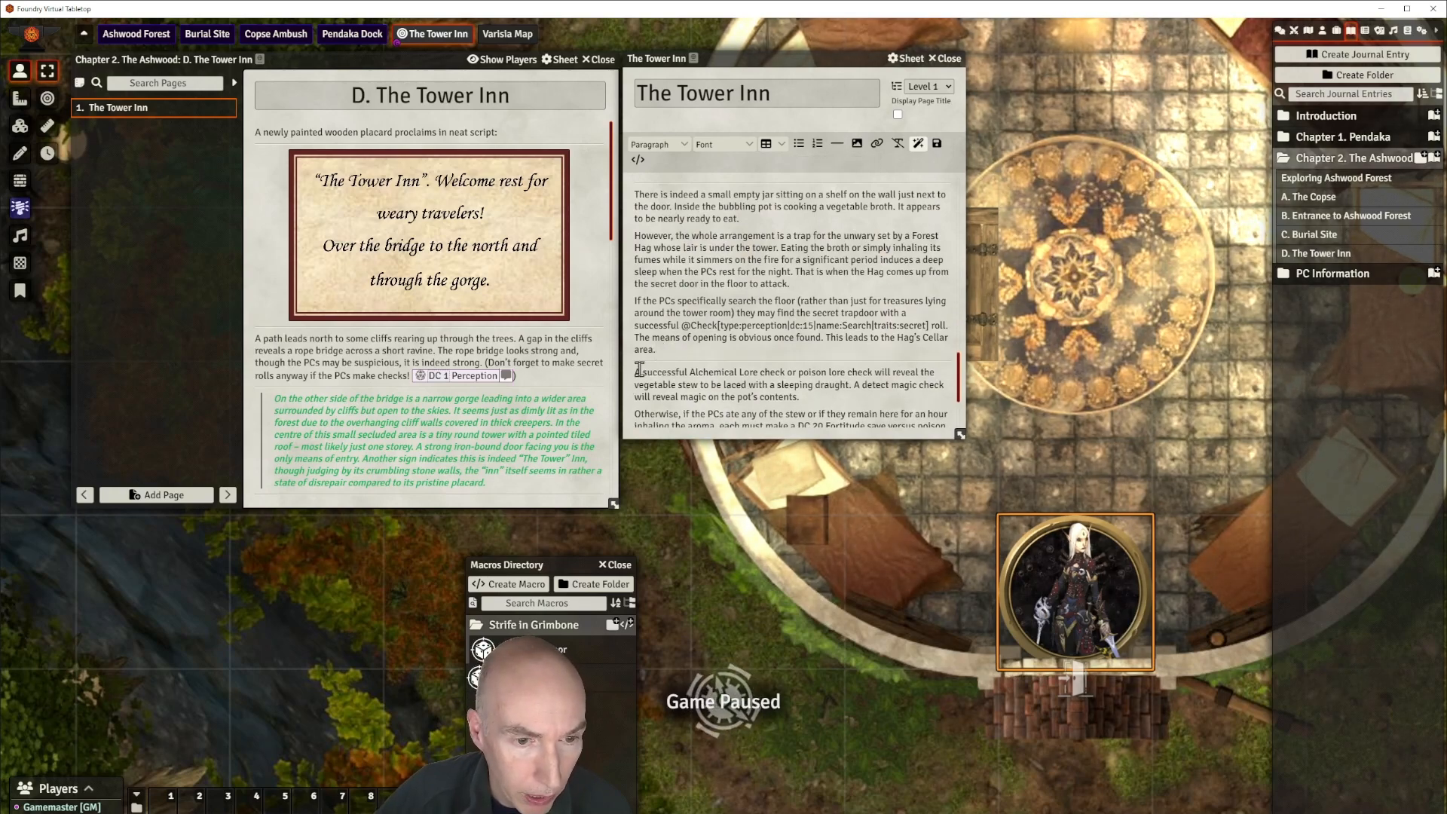
left_click(836, 148)
left_click(657, 364)
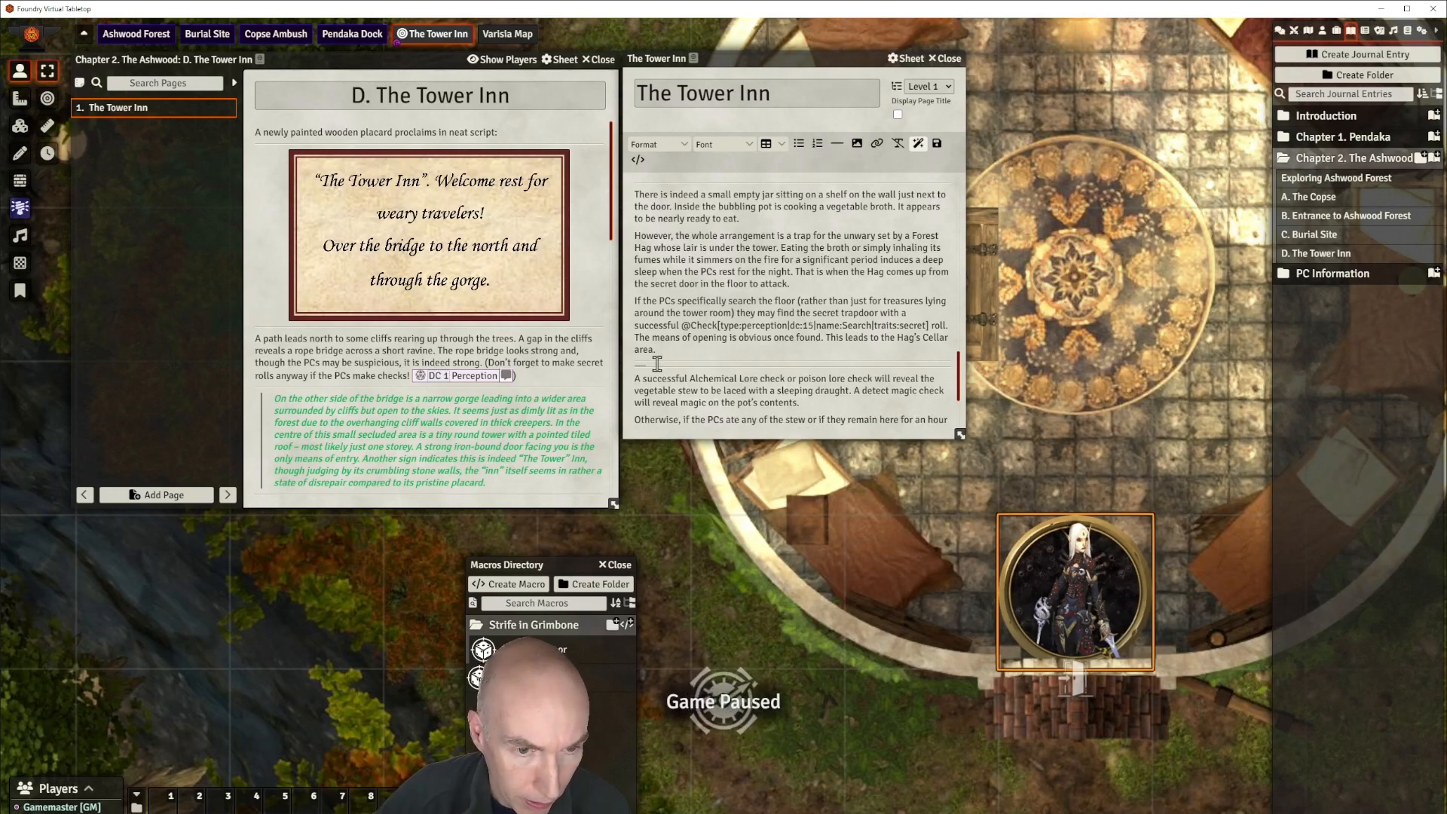
Write "To open and close the trapdoor click the macro" between the two horizontal lines.
key("Return")
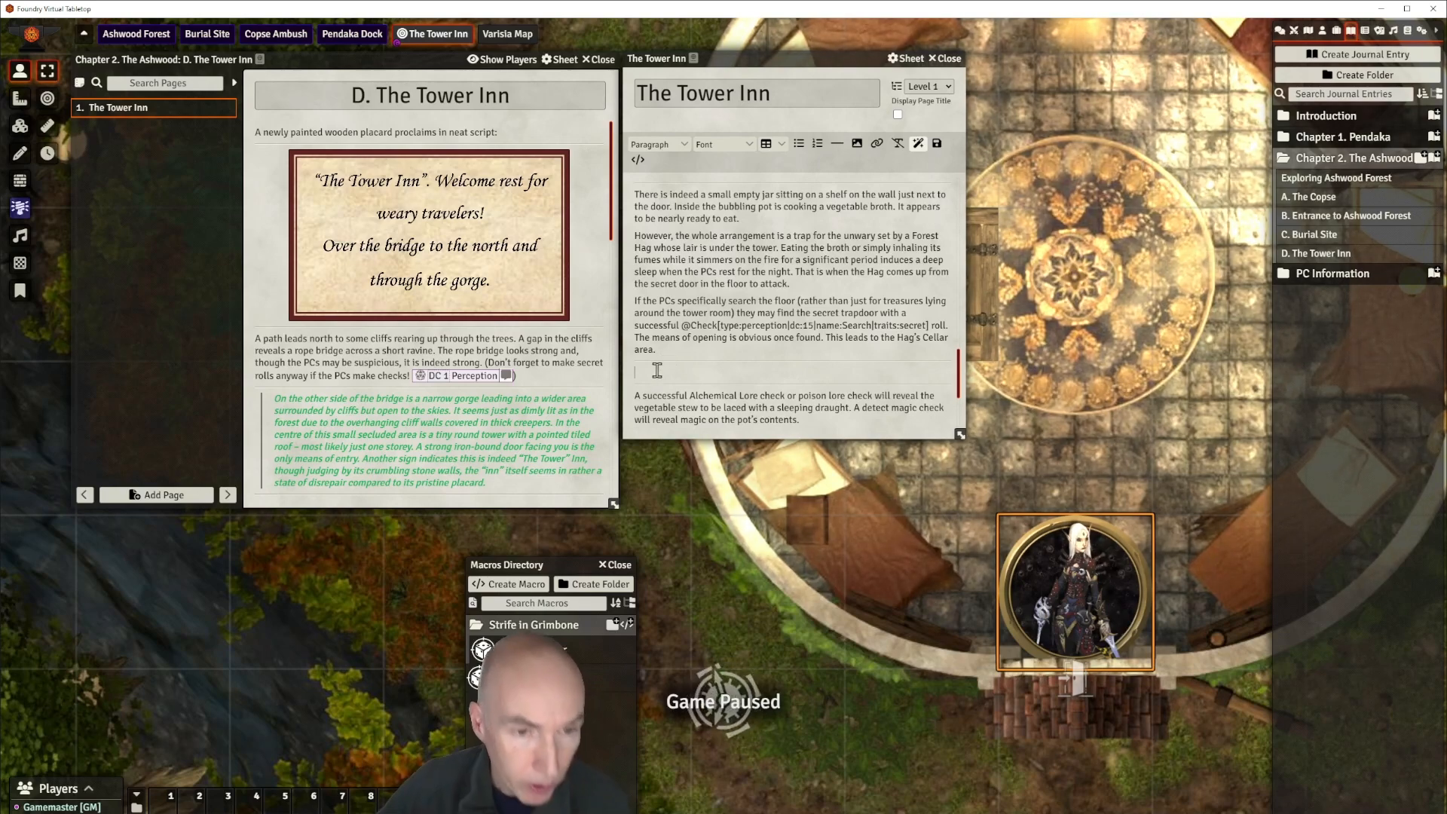
type("T")
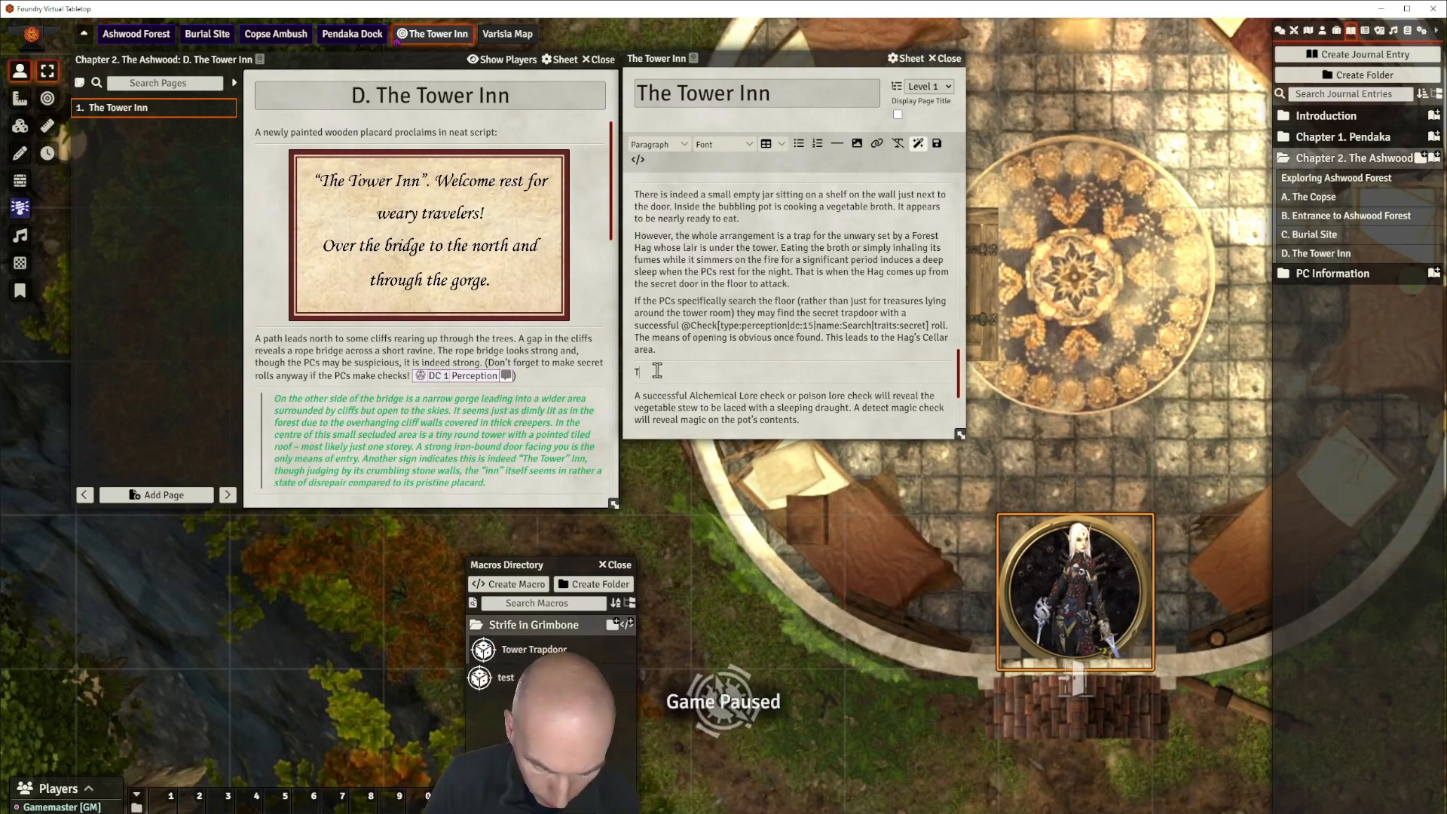
type("o open")
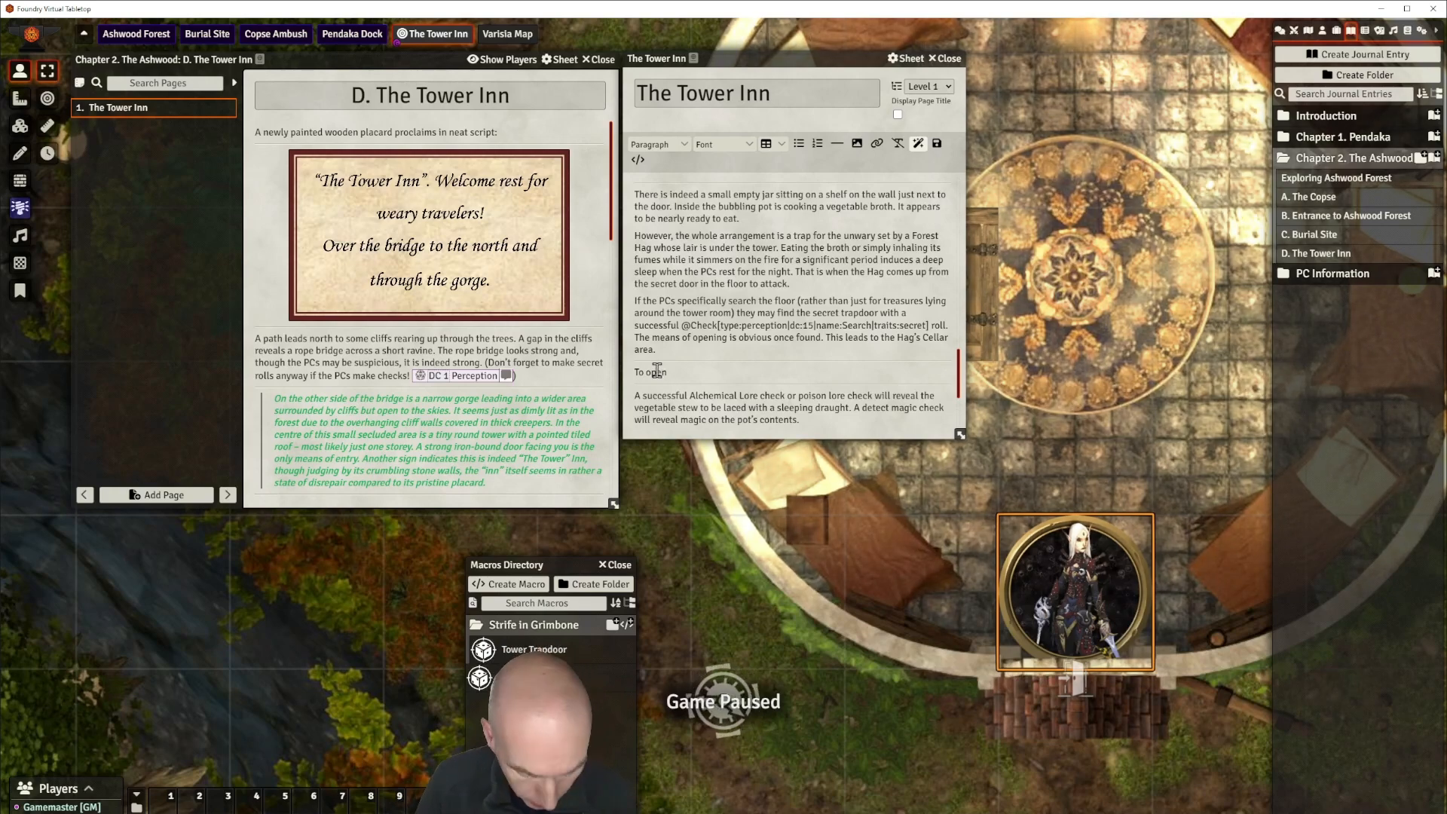
type(" and close the ")
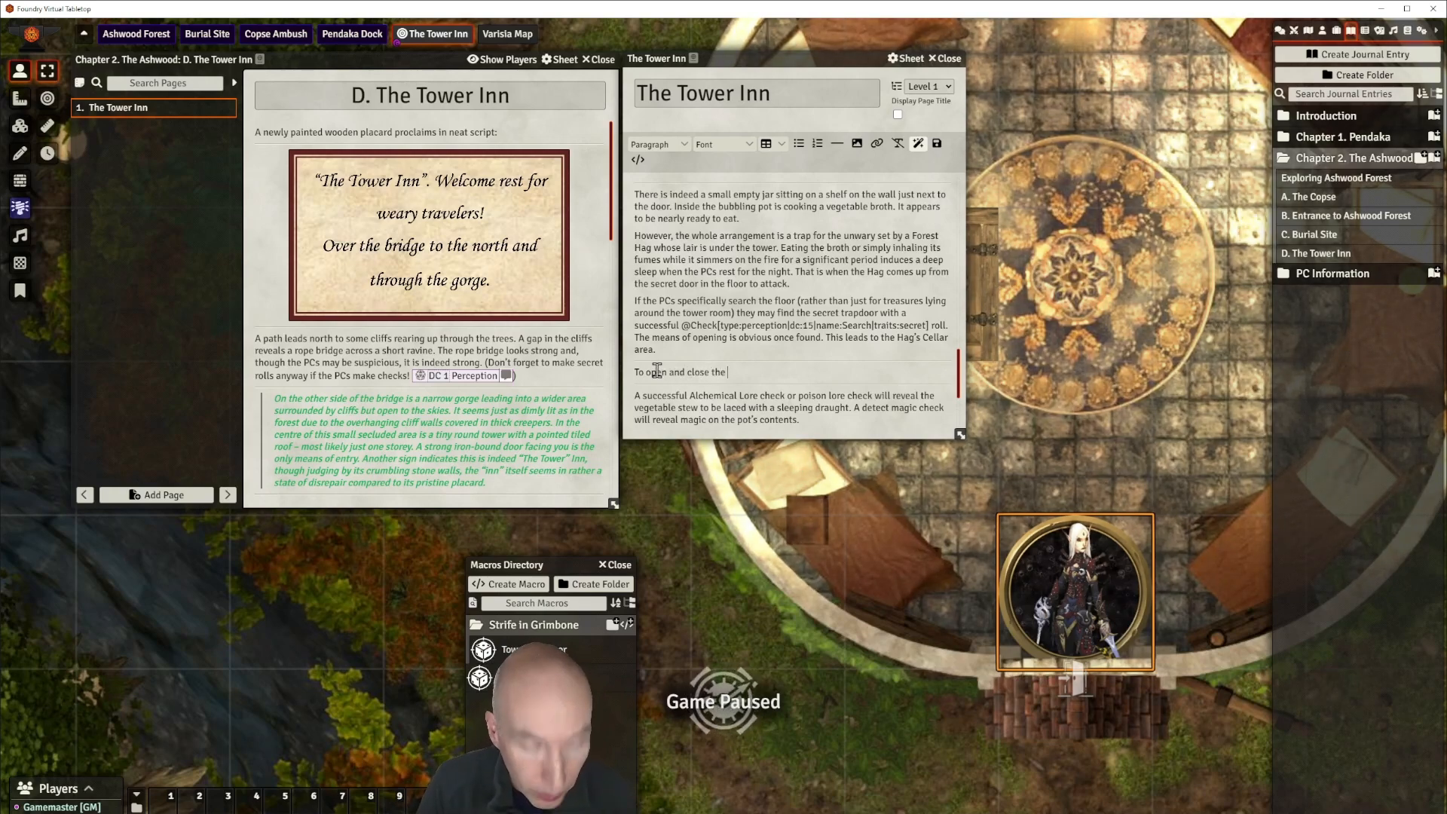
type("trapdoor")
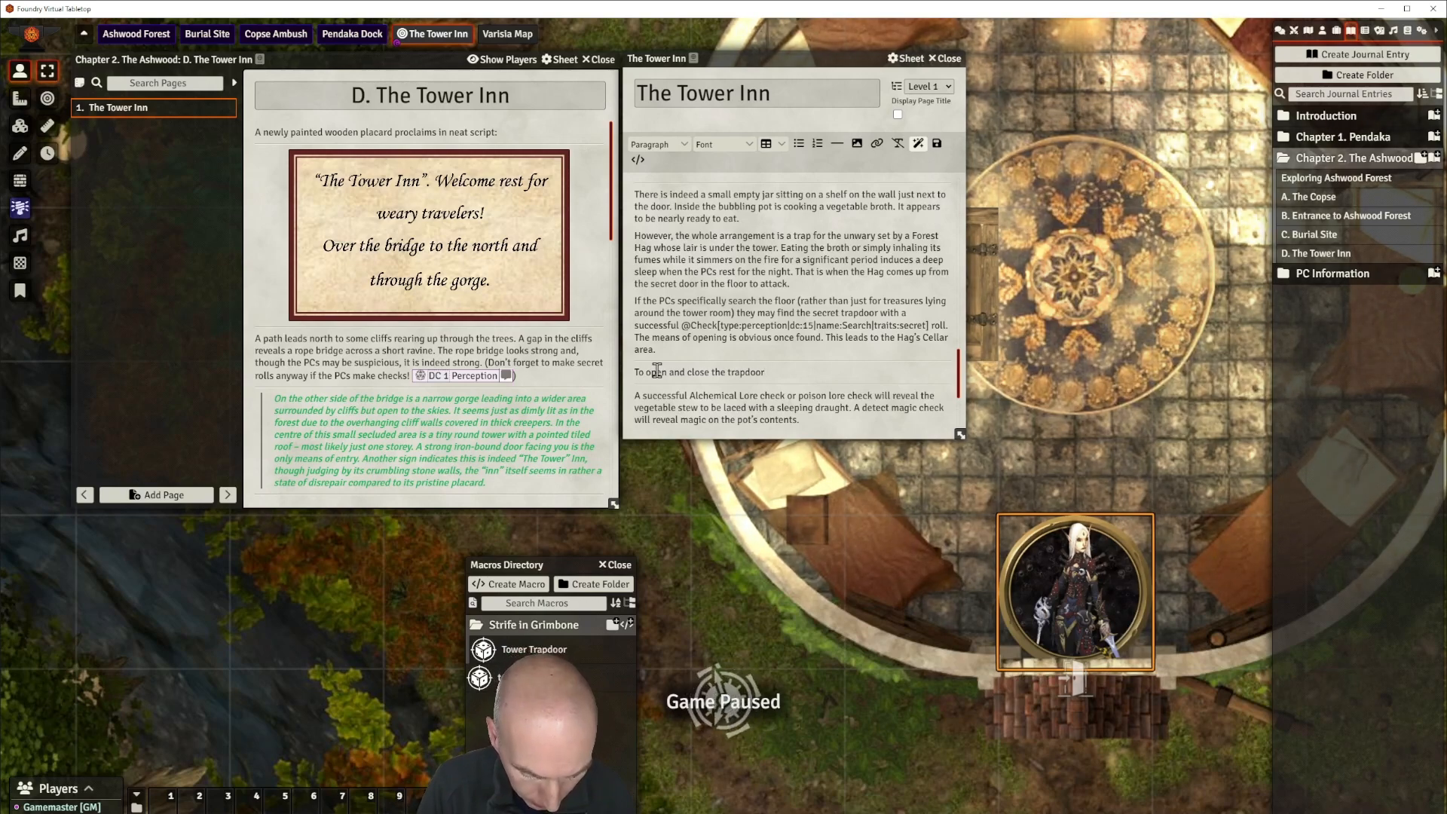
type(" clikc")
key("BackSpace")
key("BackSpace")
type("ck the")
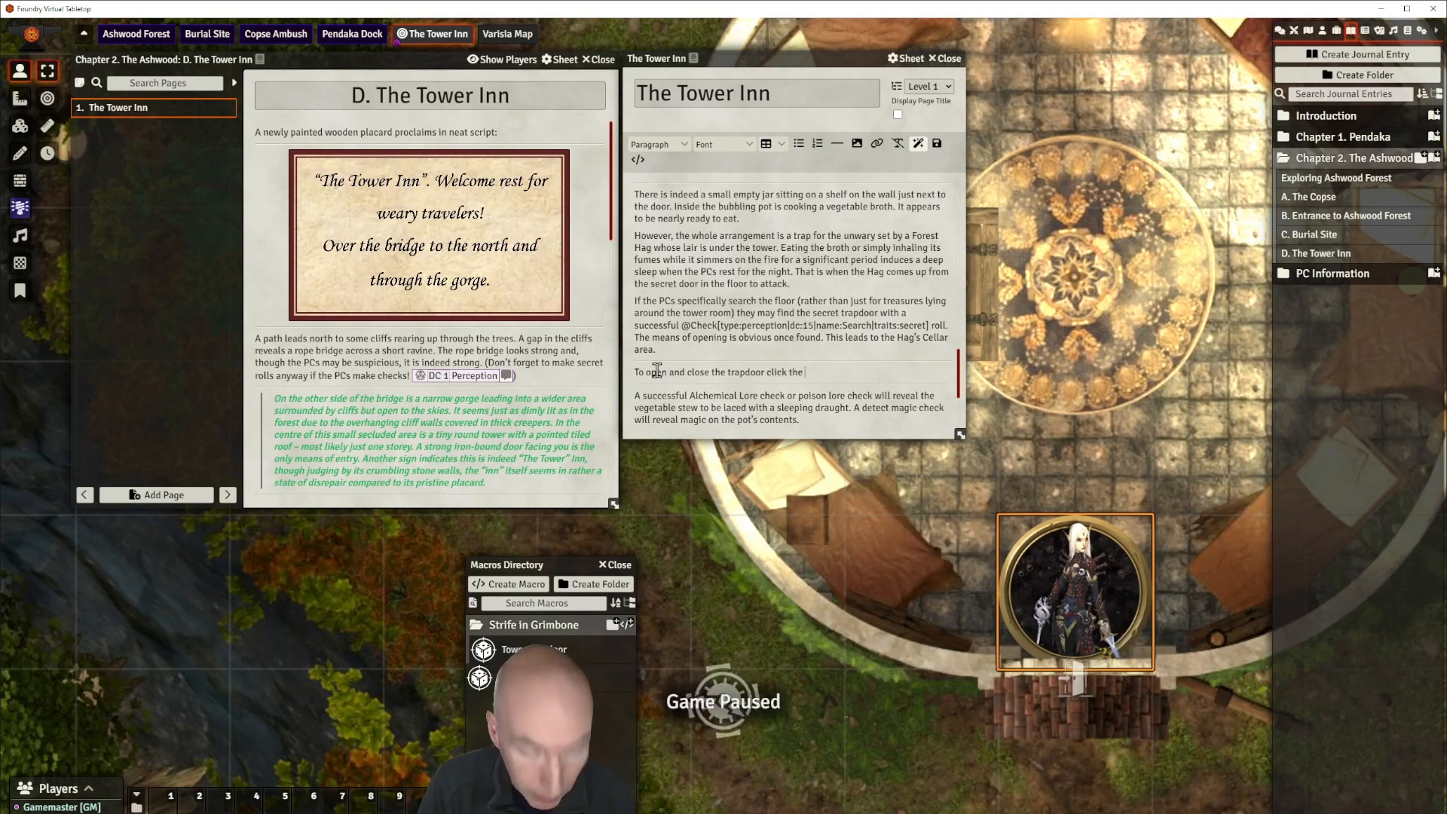
type(" macro")
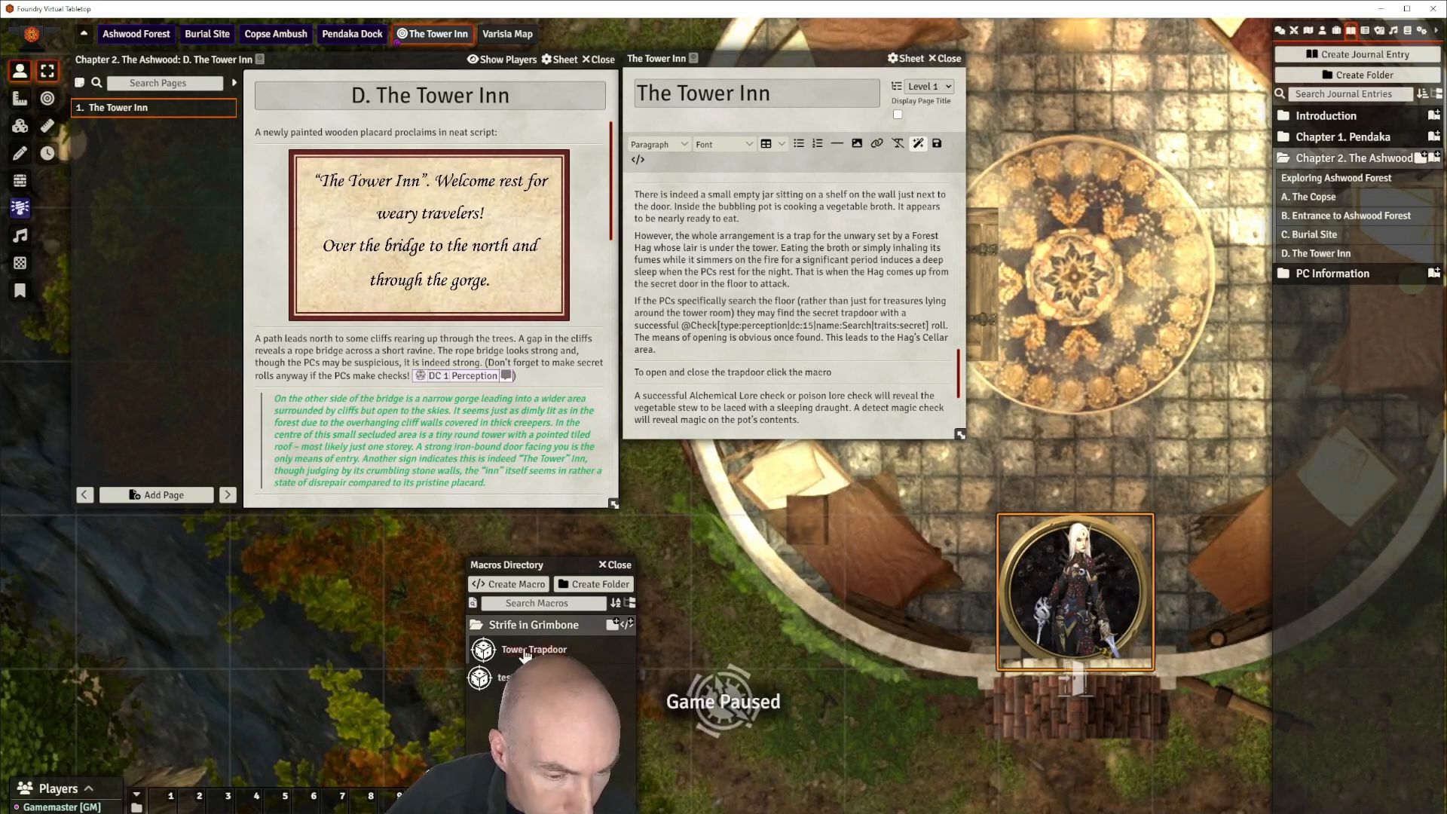
Insert a link to the Tower Trapdoor macro before the word "macro", save the page, and check the sentence in the journal.
left_click_drag(525, 653, 807, 375)
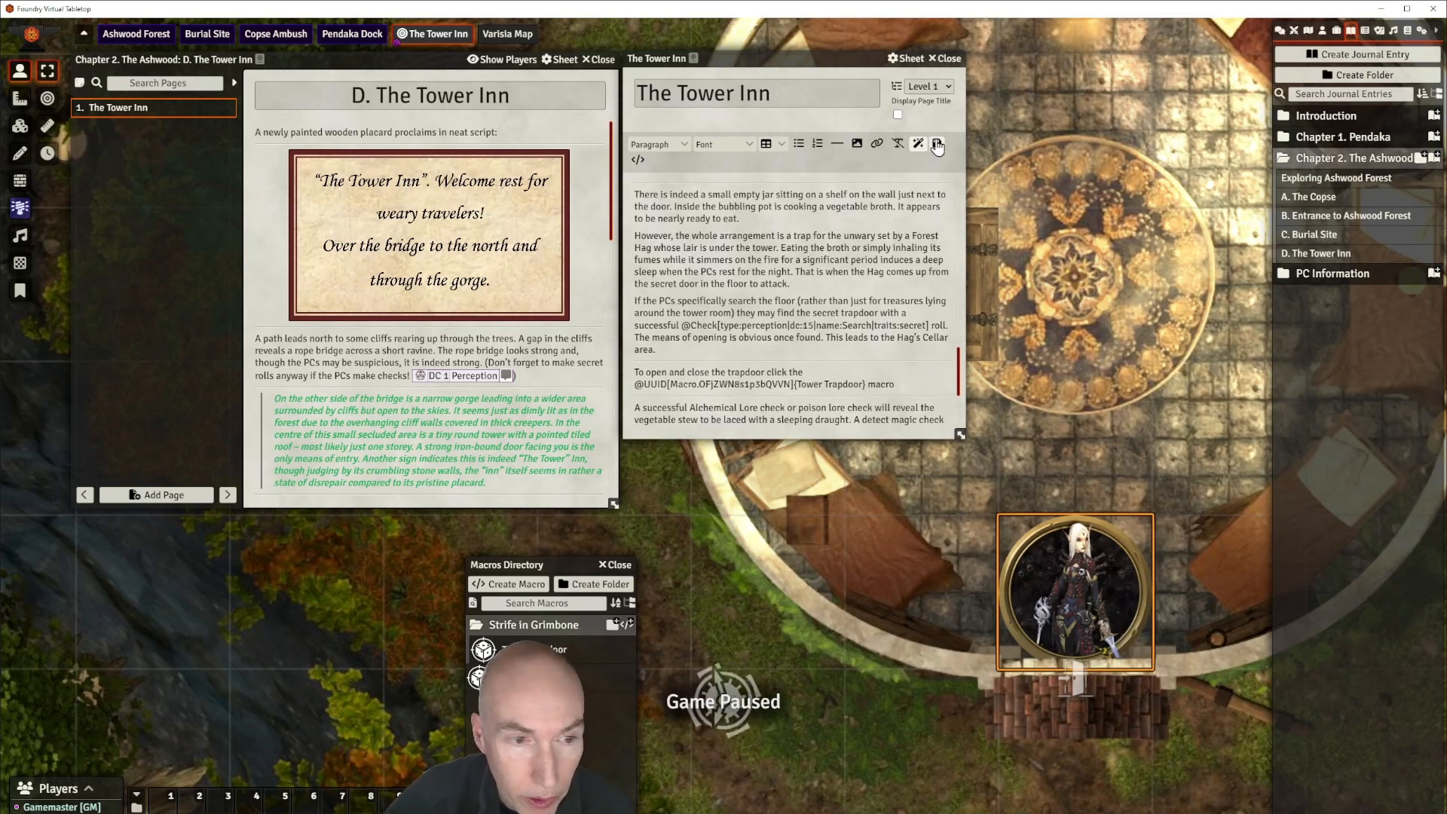
scroll(392, 402, "down", 3)
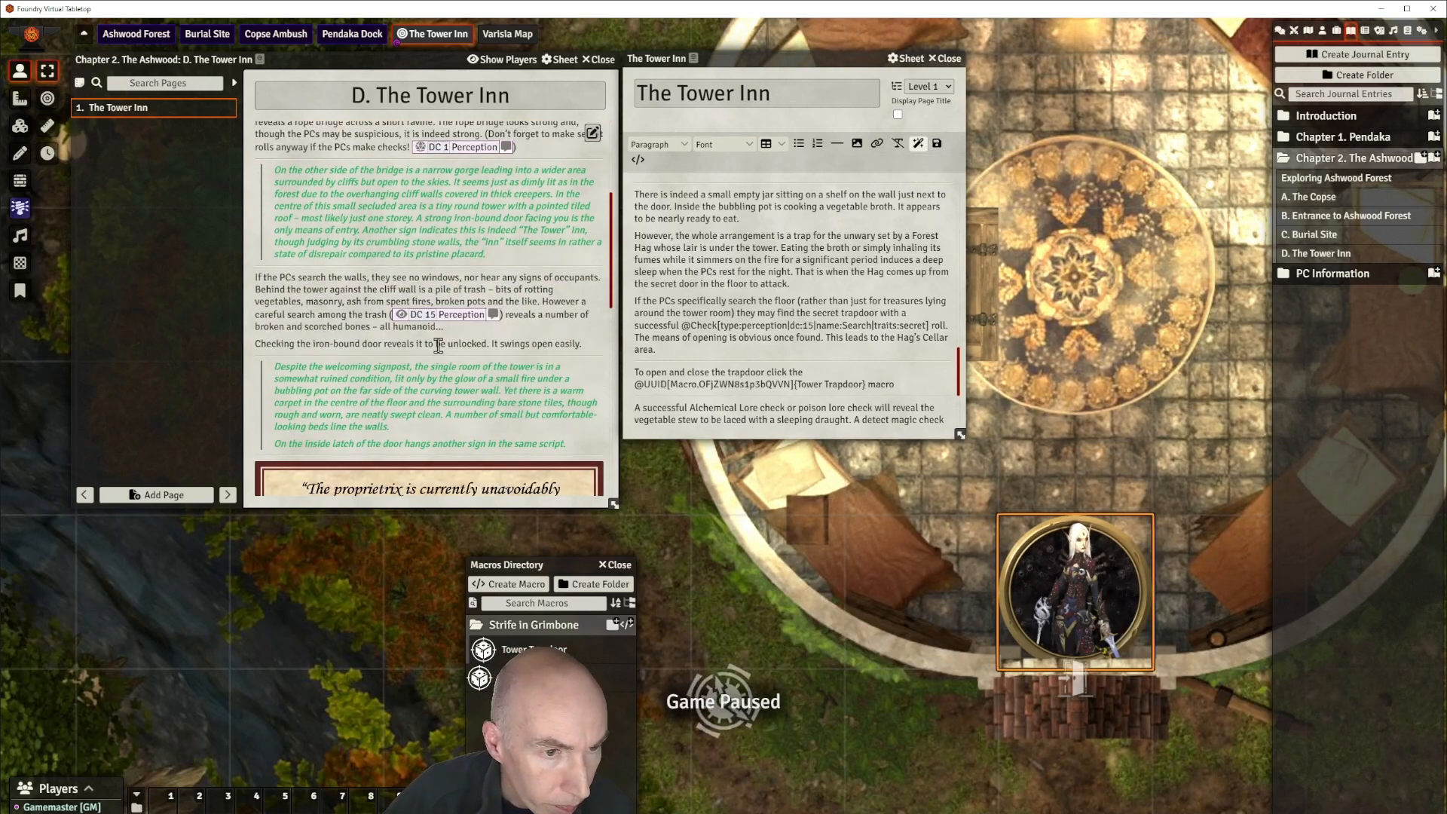
scroll(442, 341, "down", 7)
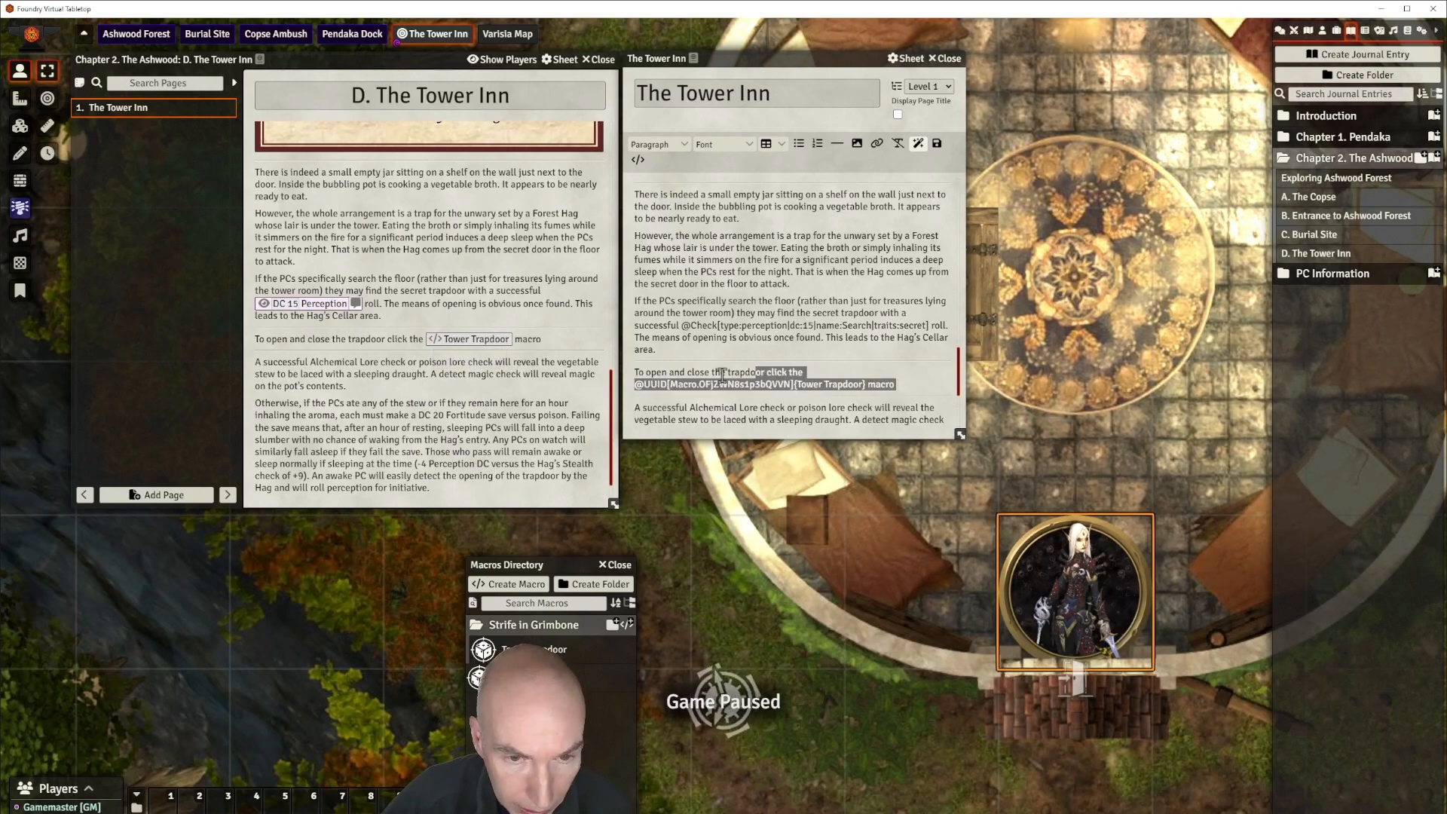
Format the trapdoor macro sentence as a Secret block, save the page, and check the block in the journal.
left_click(672, 147)
mouse_move(654, 183)
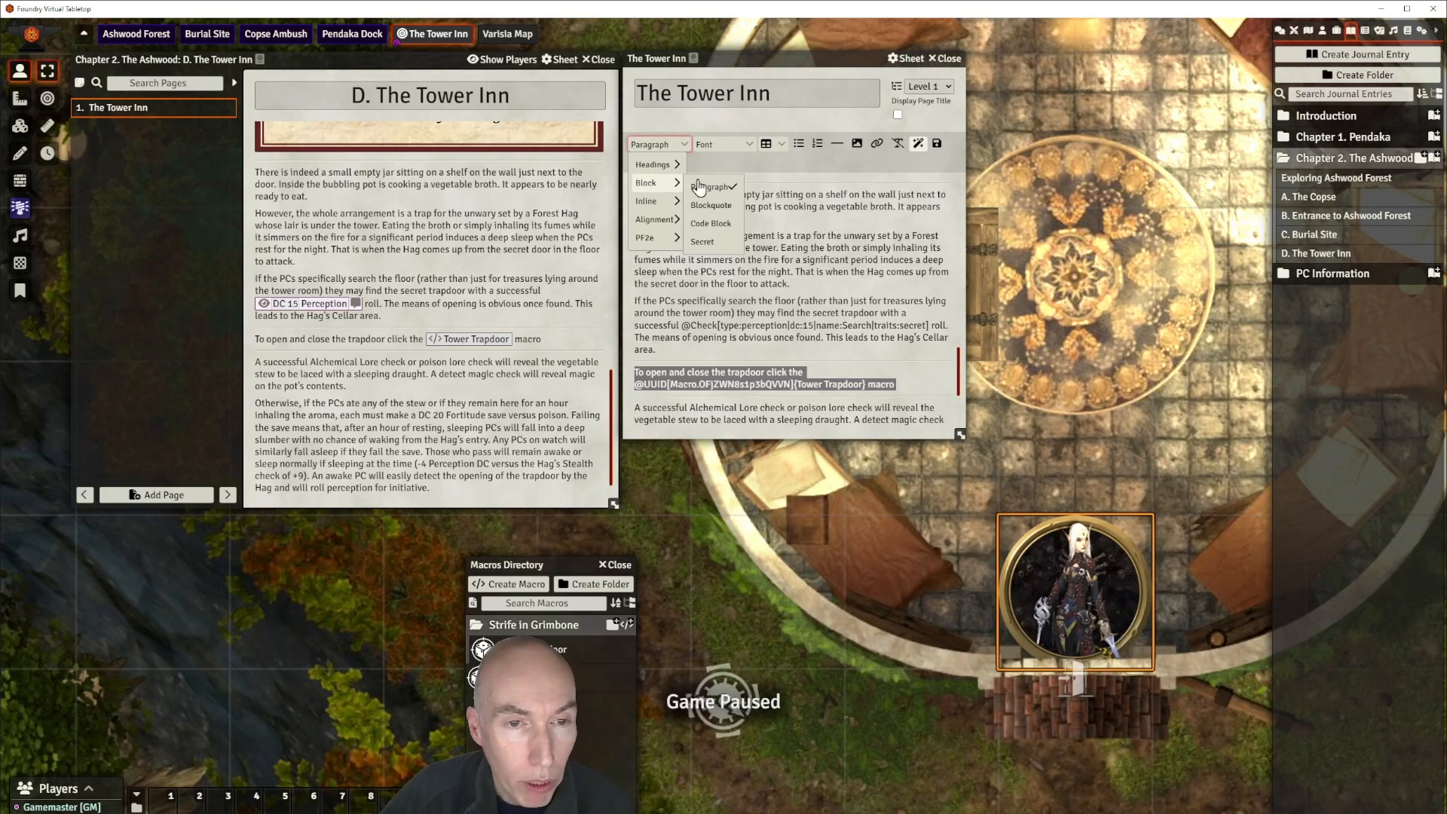
left_click(715, 242)
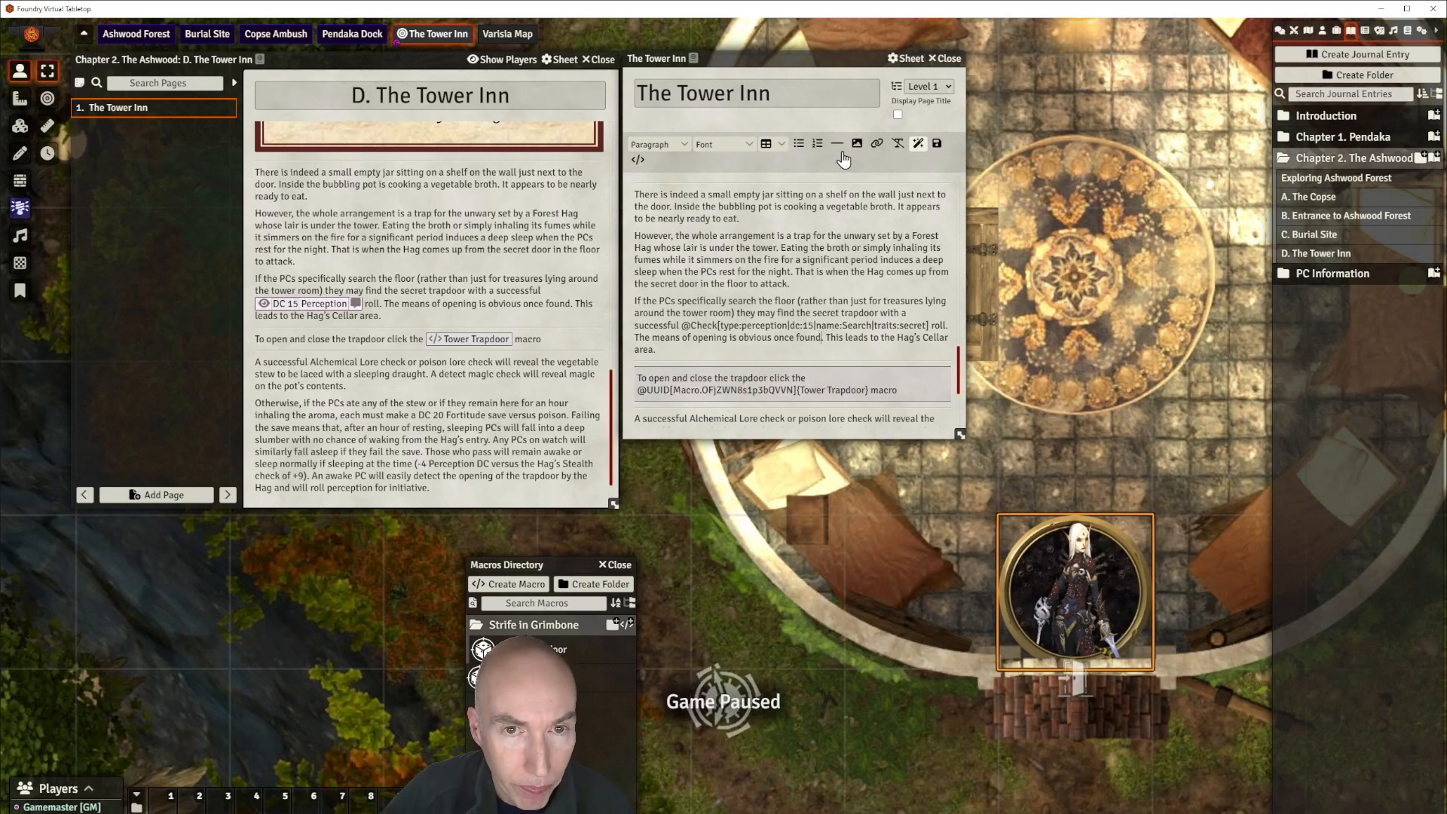
left_click(938, 147)
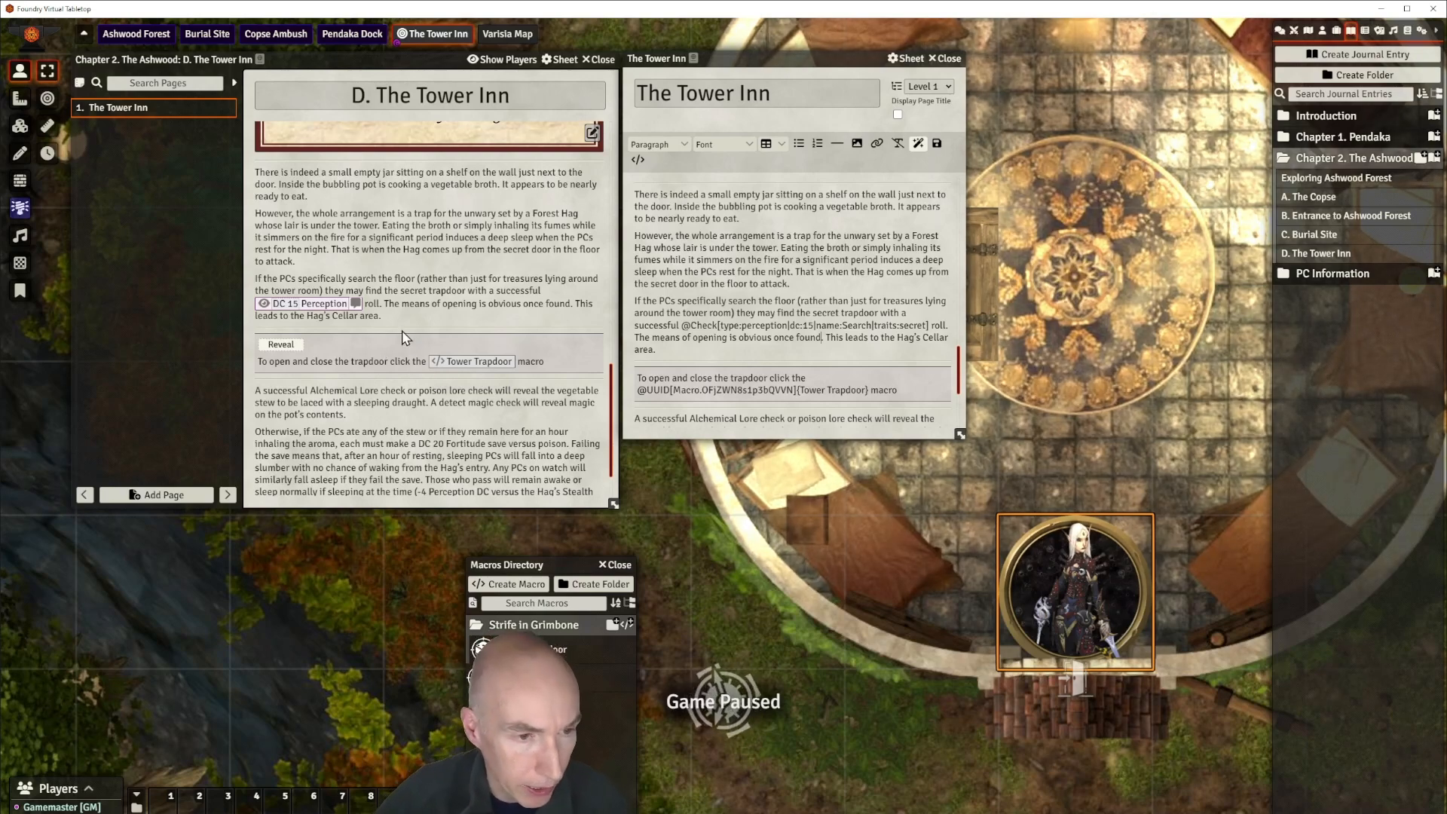
scroll(413, 359, "up", 10)
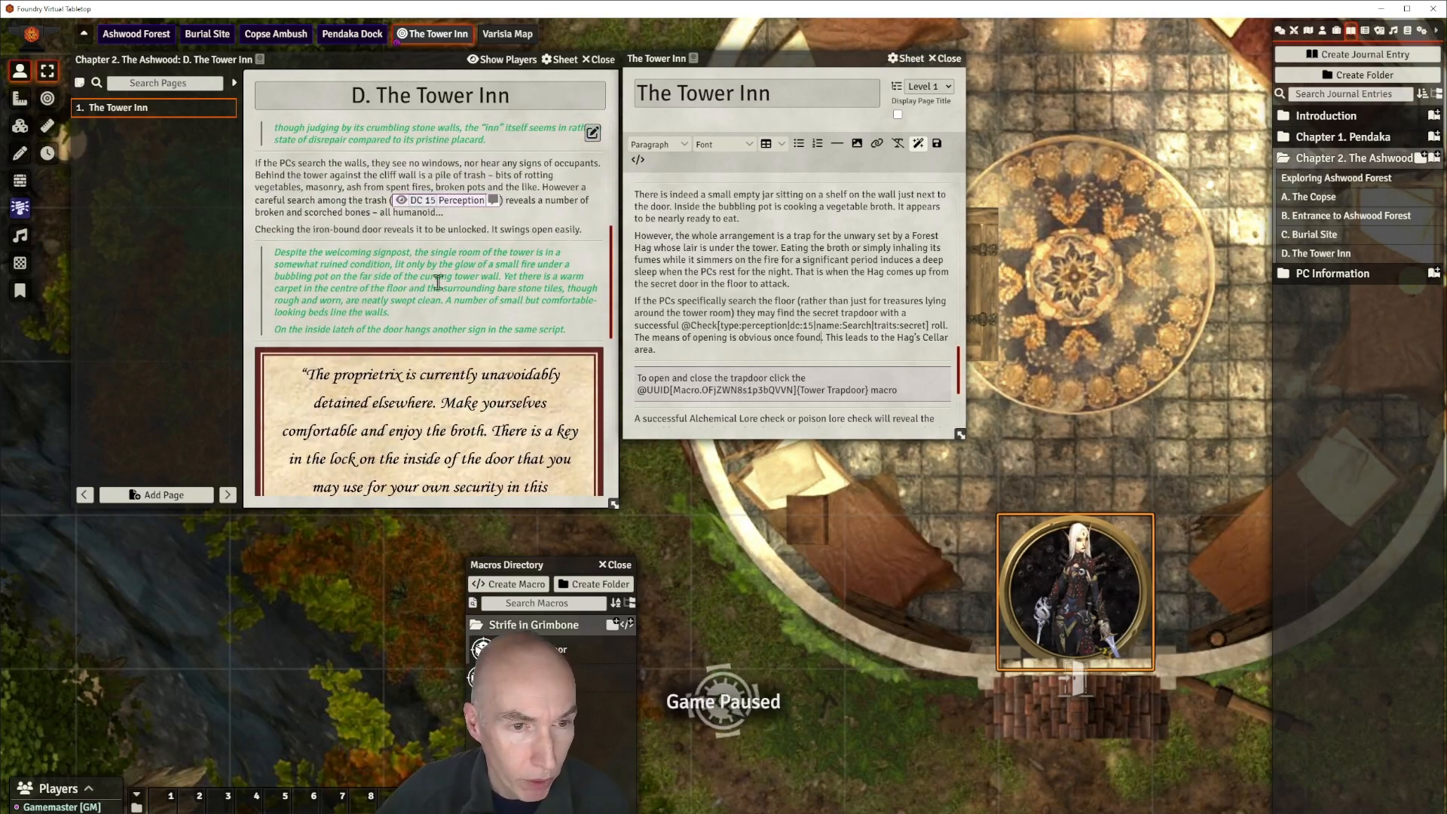
scroll(438, 283, "down", 10)
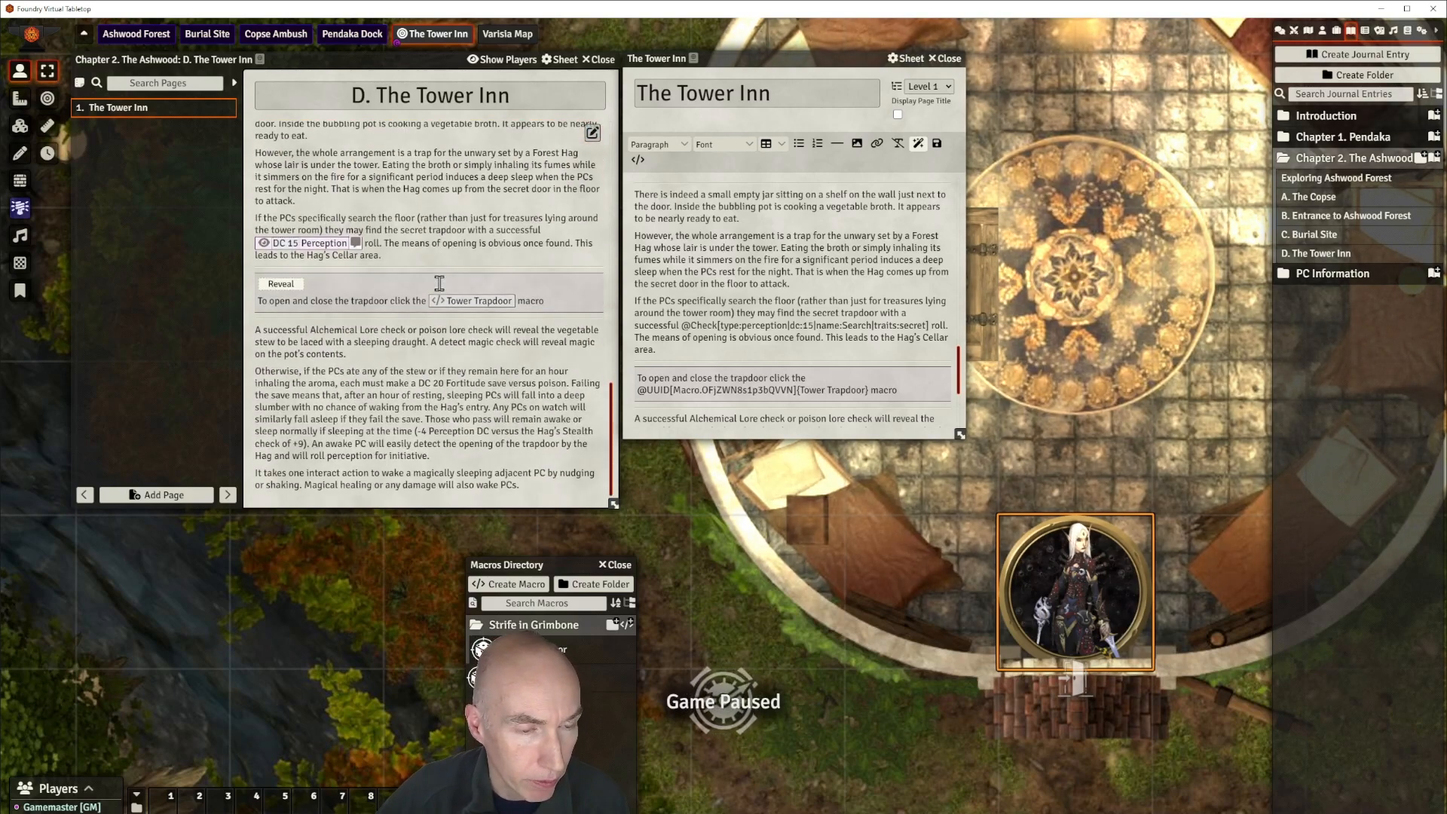
Close the page editor and test the journal's Tower Trapdoor link by opening and closing the trapdoor.
left_click_drag(814, 59, 804, 274)
left_click(931, 274)
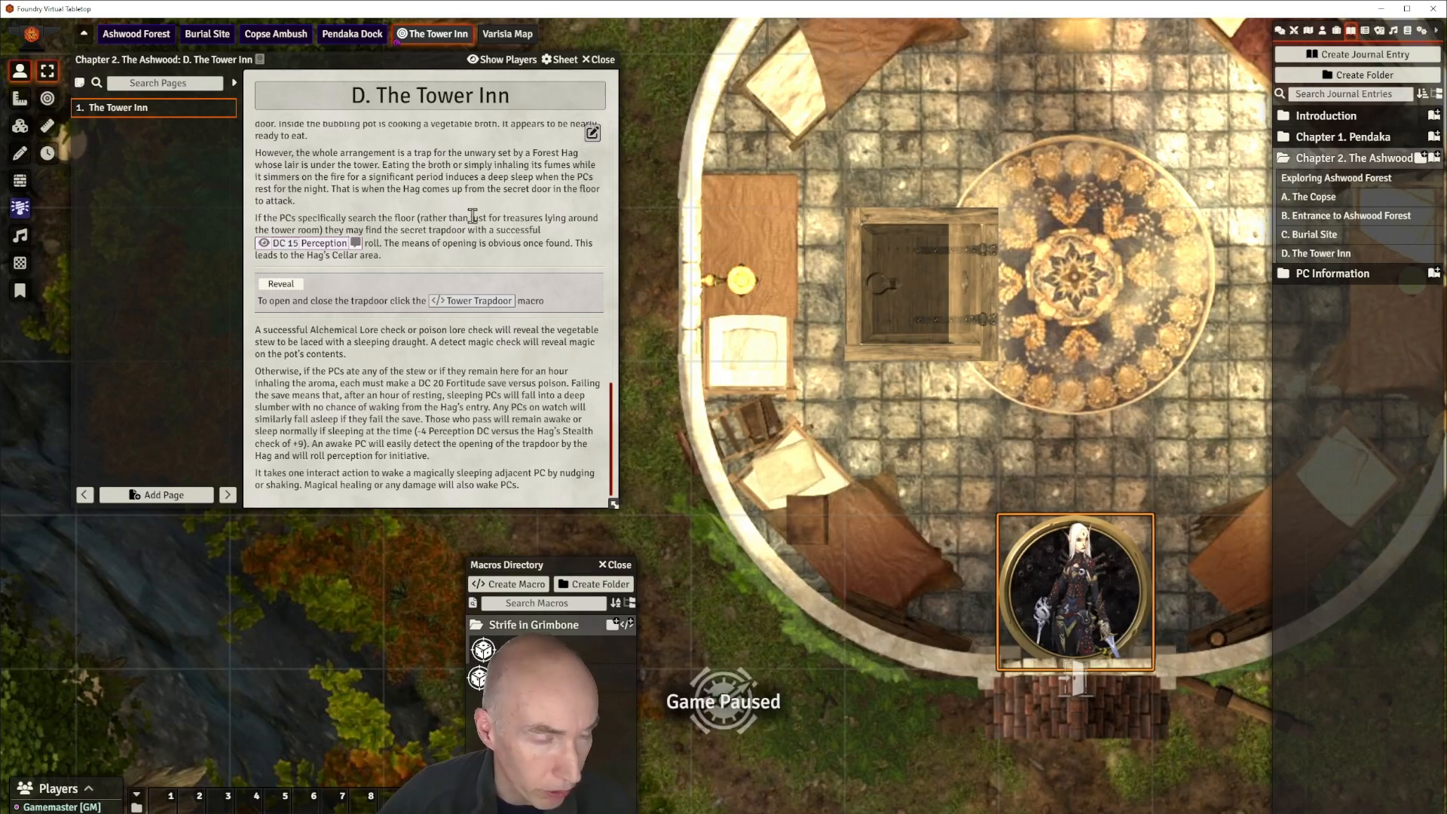
left_click(488, 303)
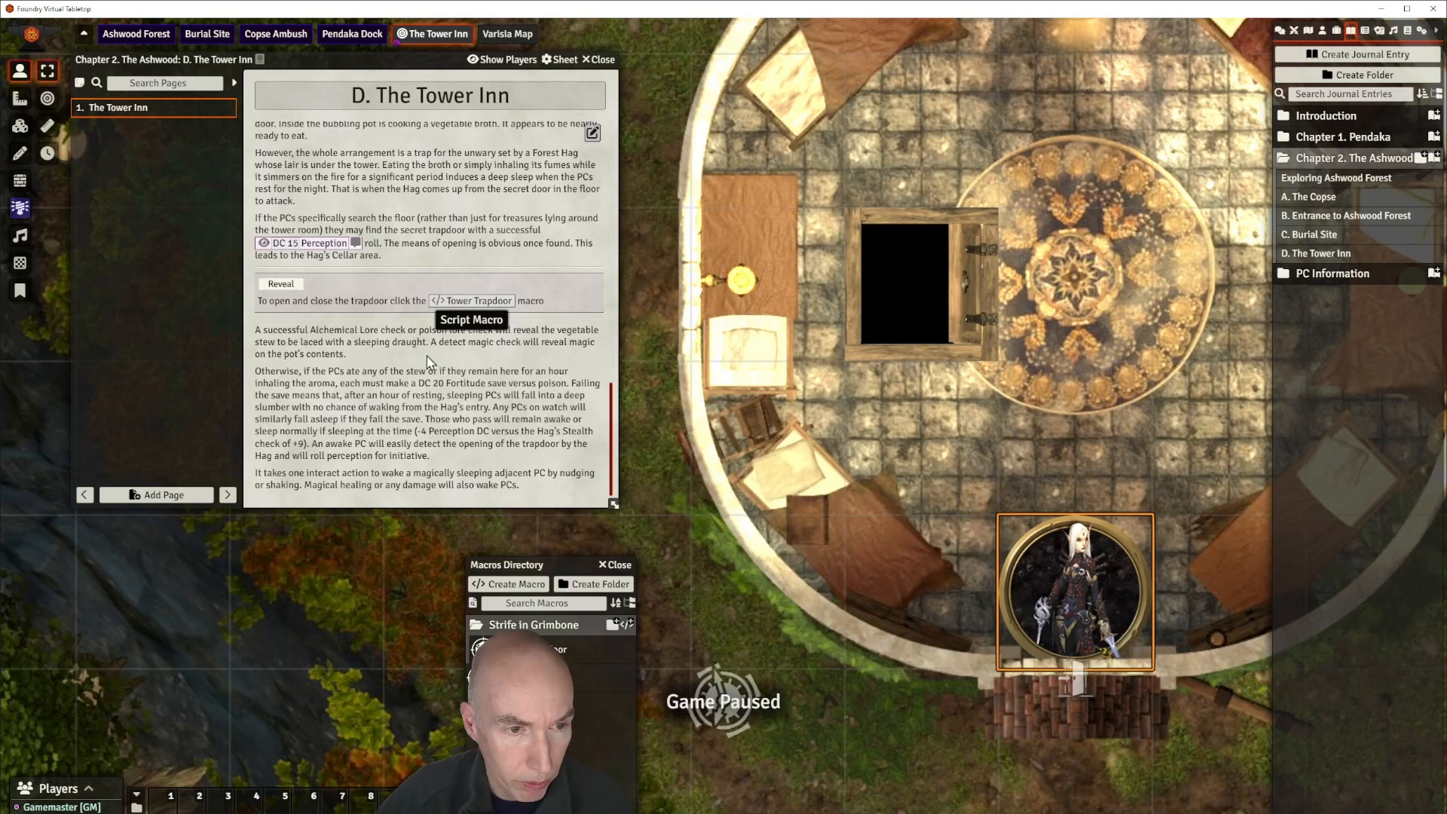
left_click(488, 302)
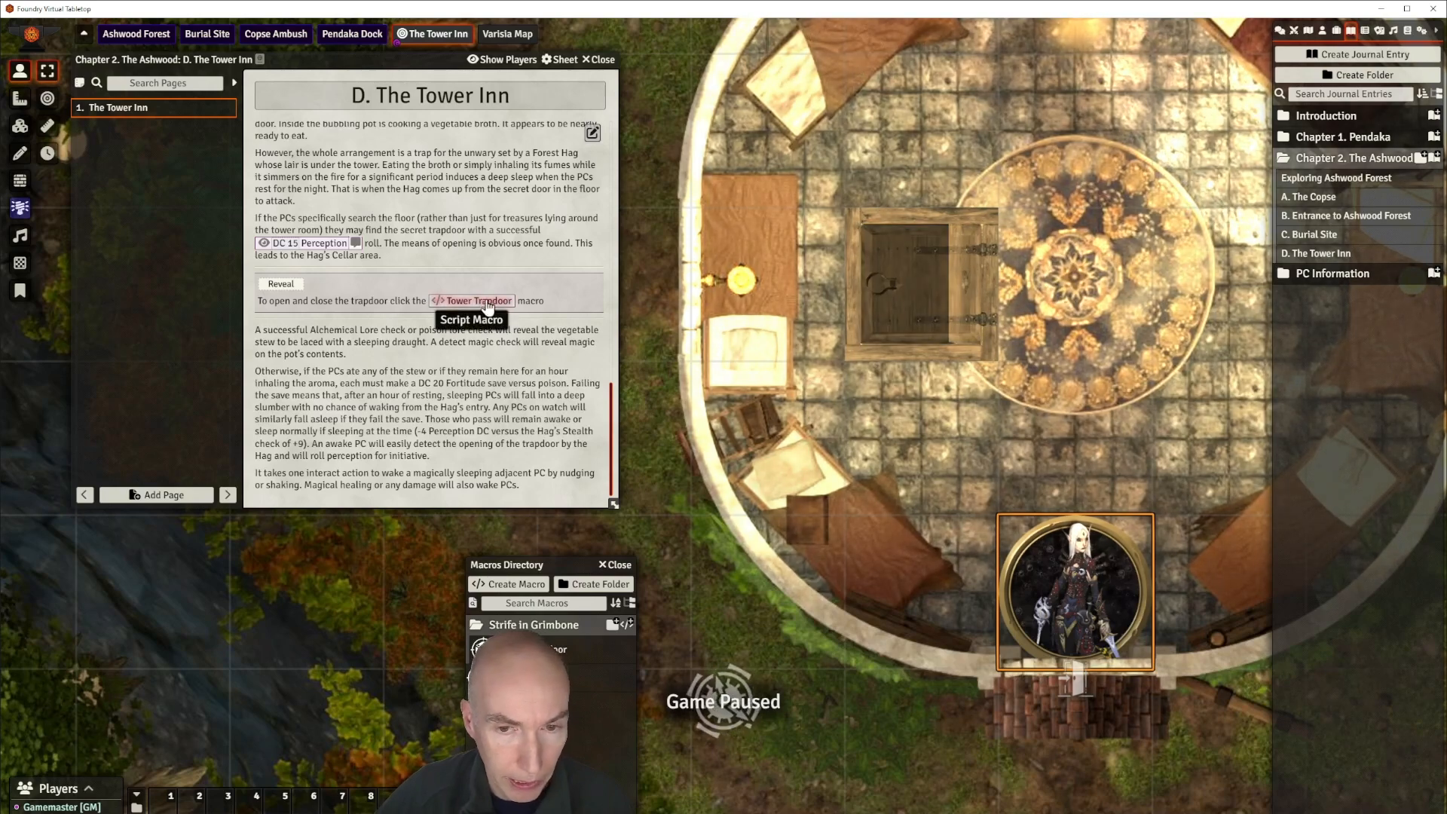
left_click_drag(454, 65, 506, 65)
scroll(490, 368, "up", 1)
scroll(491, 368, "down", 1)
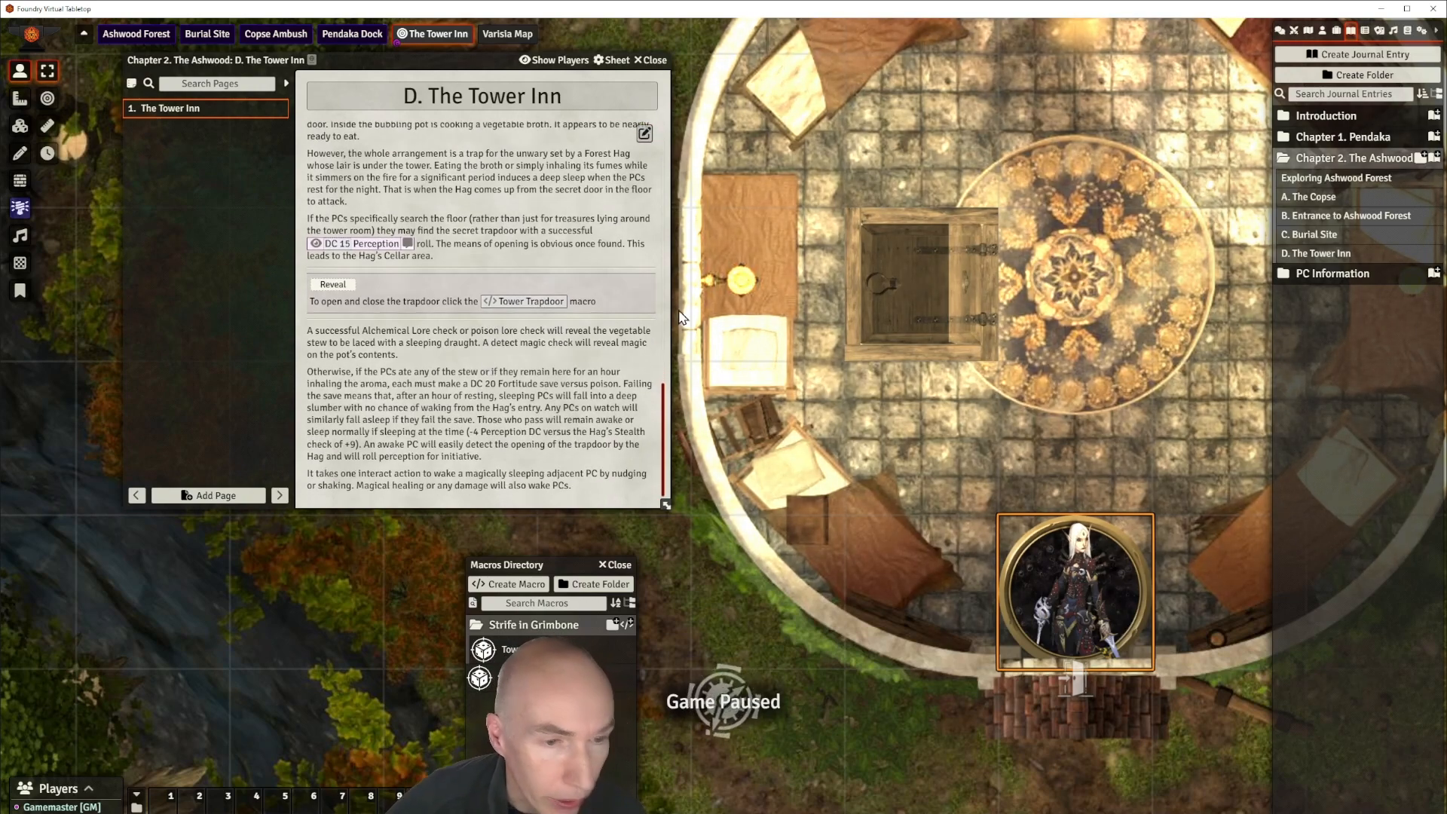
left_click_drag(1059, 287, 1064, 369)
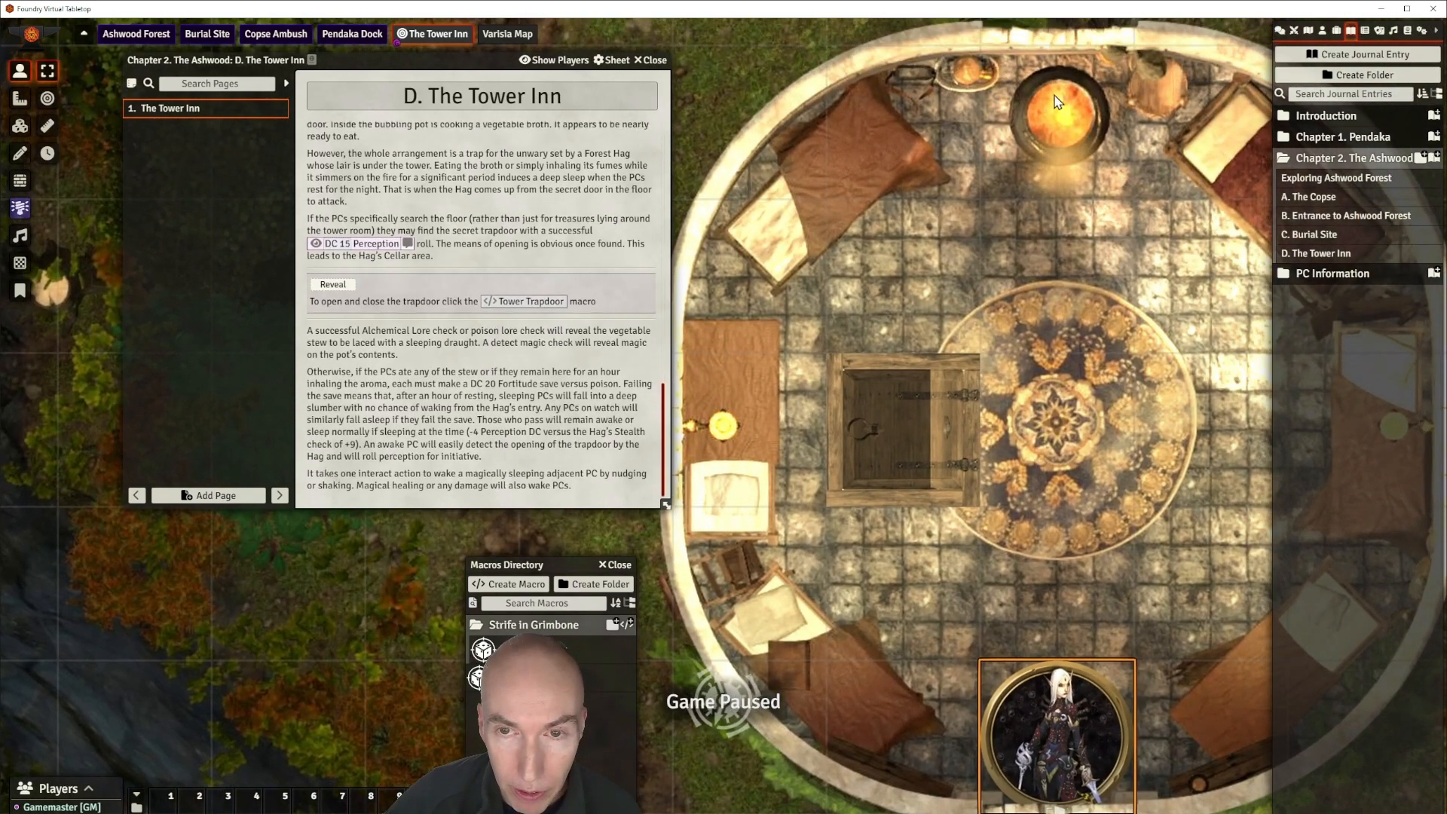
left_click_drag(1052, 263, 1034, 296)
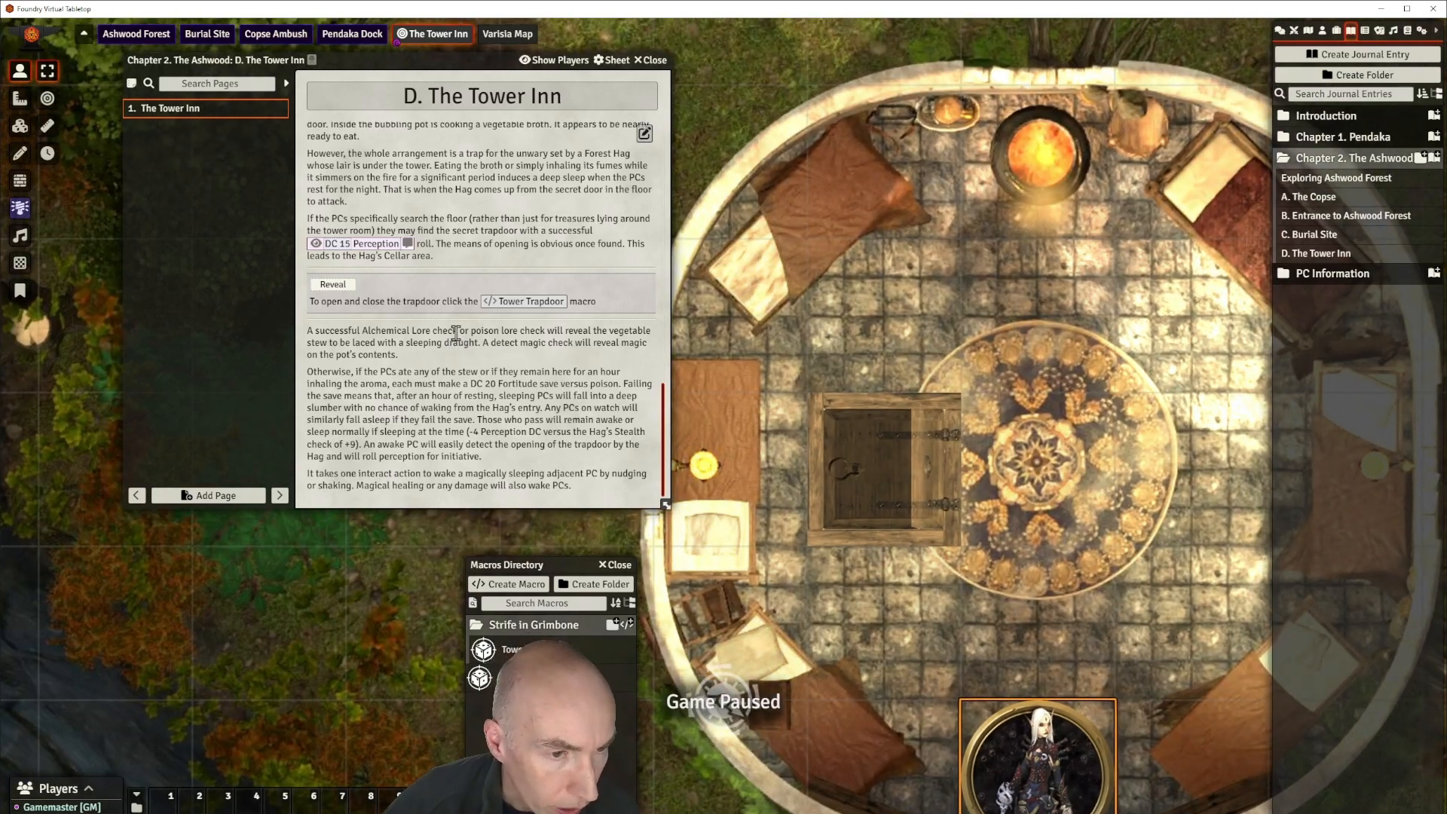
Reopen the Tower Inn page for editing beside the journal and copy the Perception check code from the rope bridge paragraph.
scroll(467, 241, "up", 1)
left_click_drag(489, 57, 438, 57)
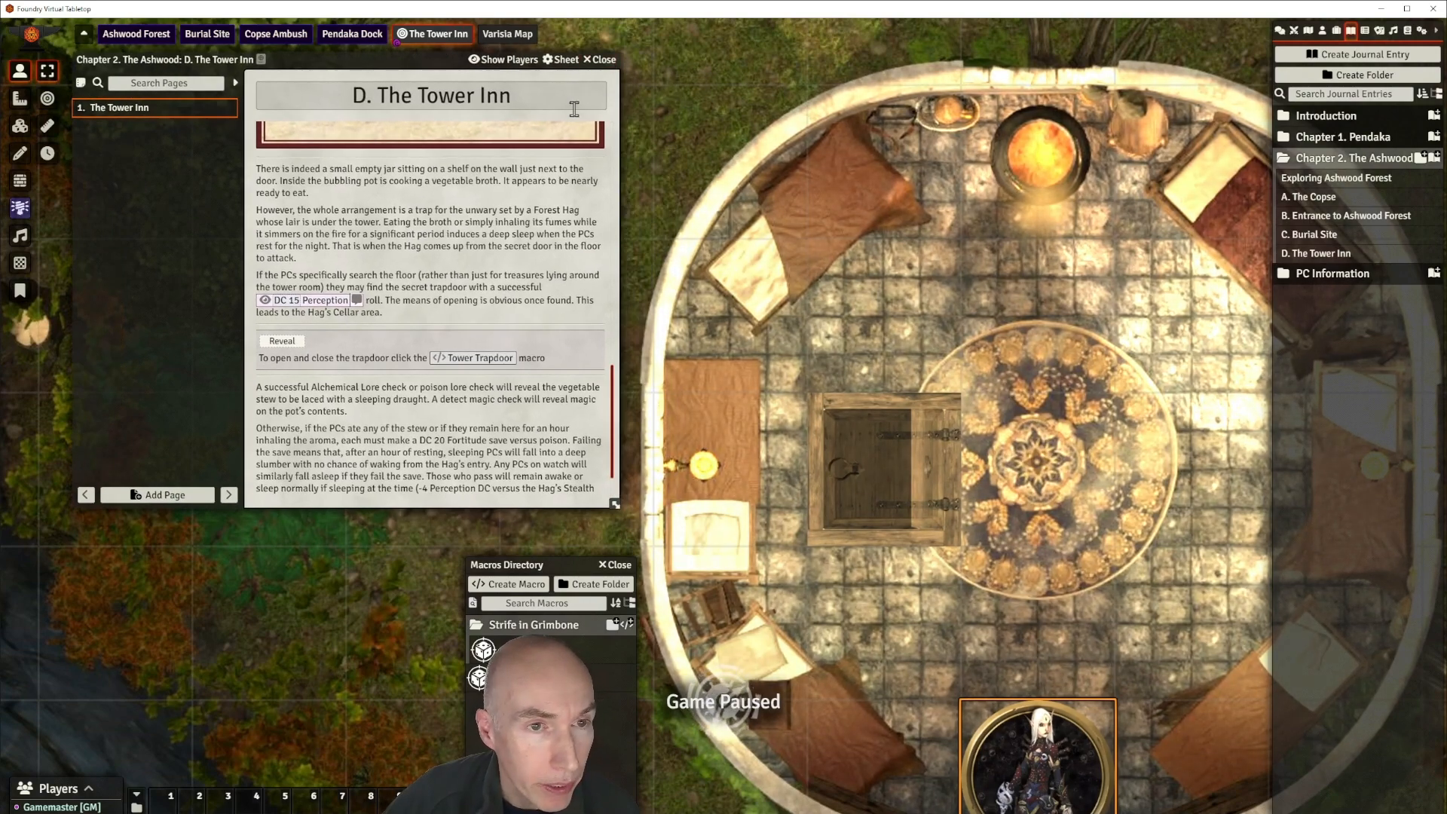
left_click(595, 136)
left_click_drag(775, 259, 772, 62)
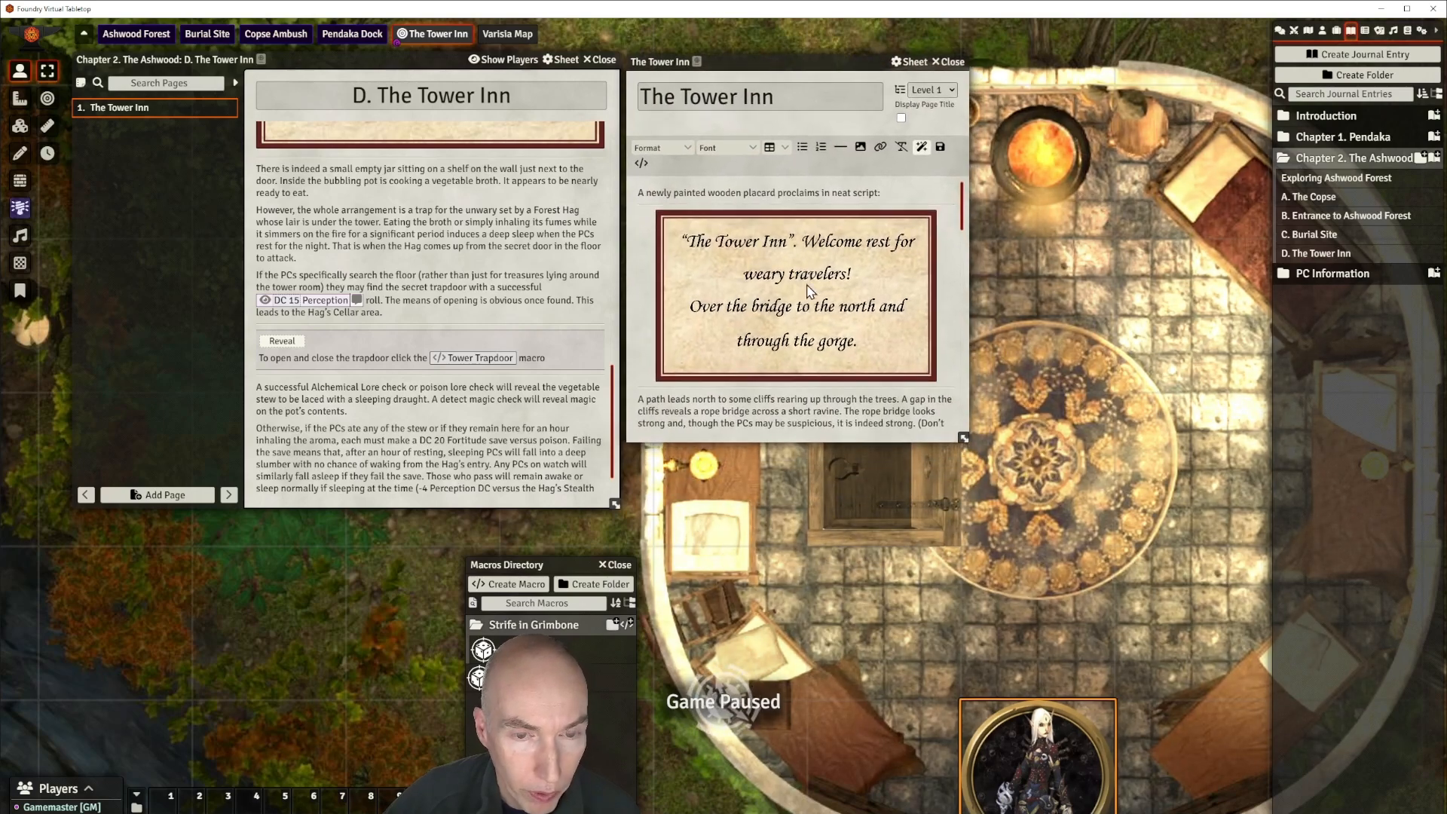
scroll(829, 302, "down", 4)
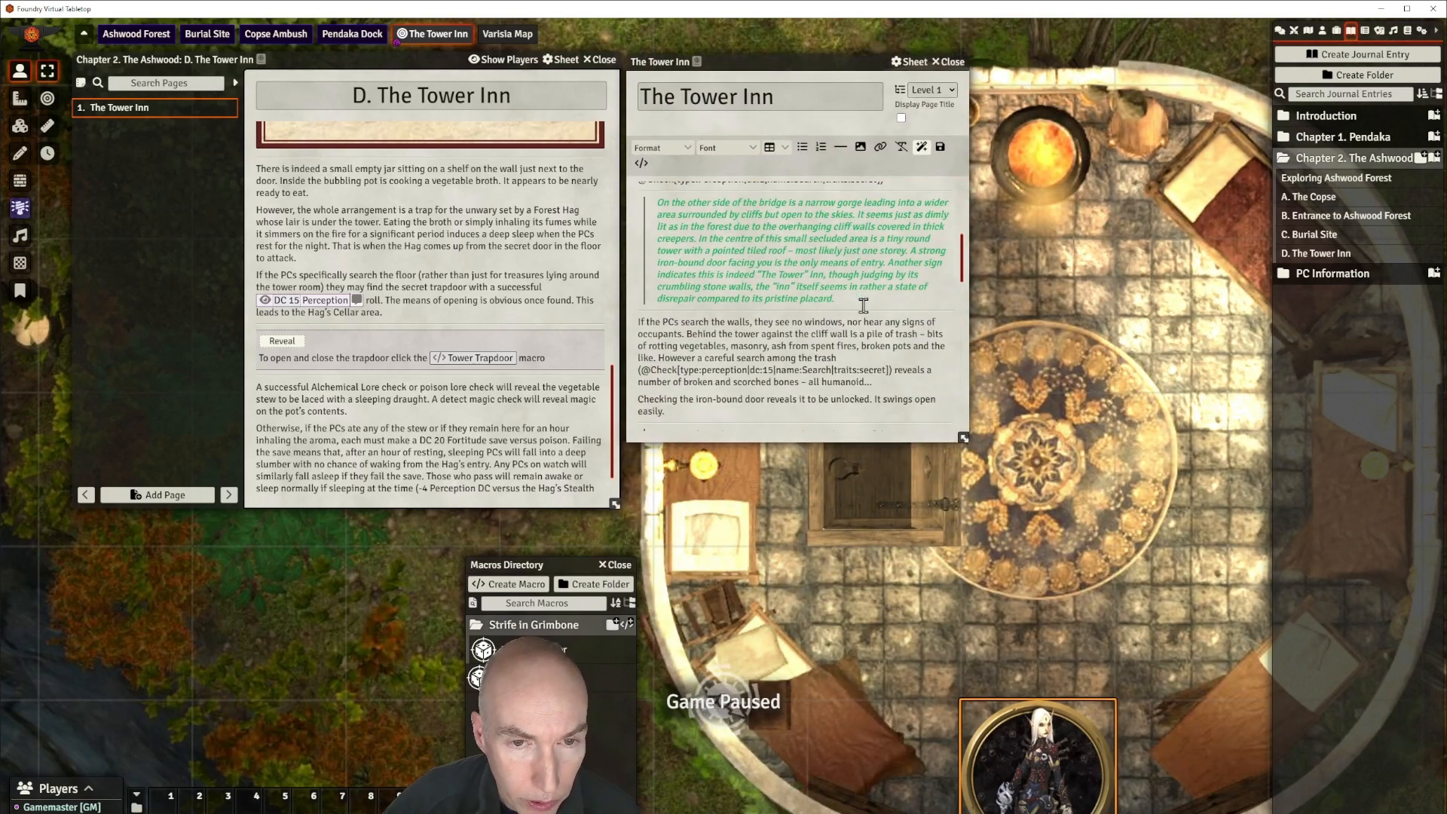
left_click_drag(682, 276, 843, 276)
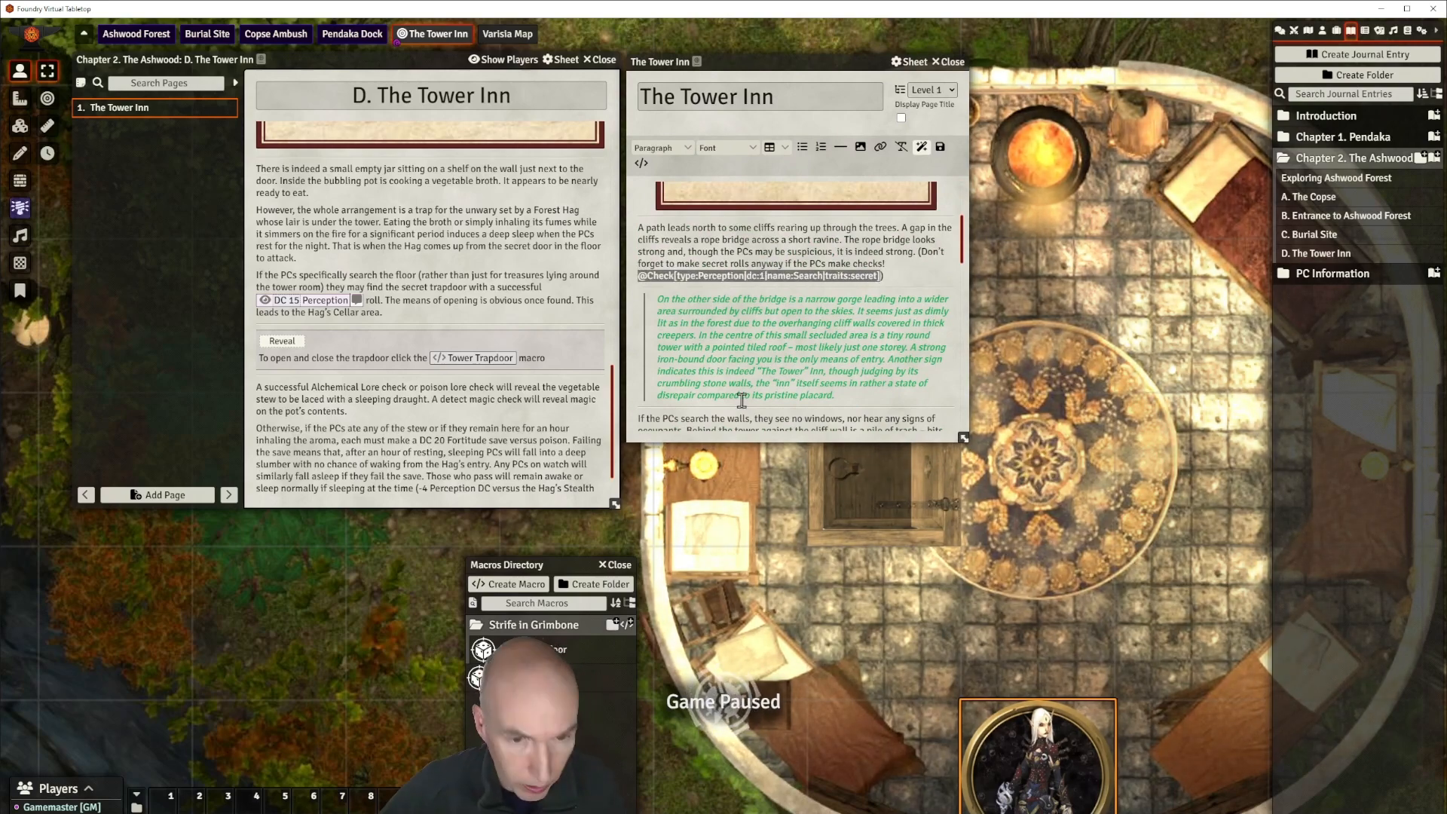
Replace "Alchemical Lore" in the vegetable stew paragraph with the copied check and set its type to lore-alchemical.
scroll(741, 400, "down", 3)
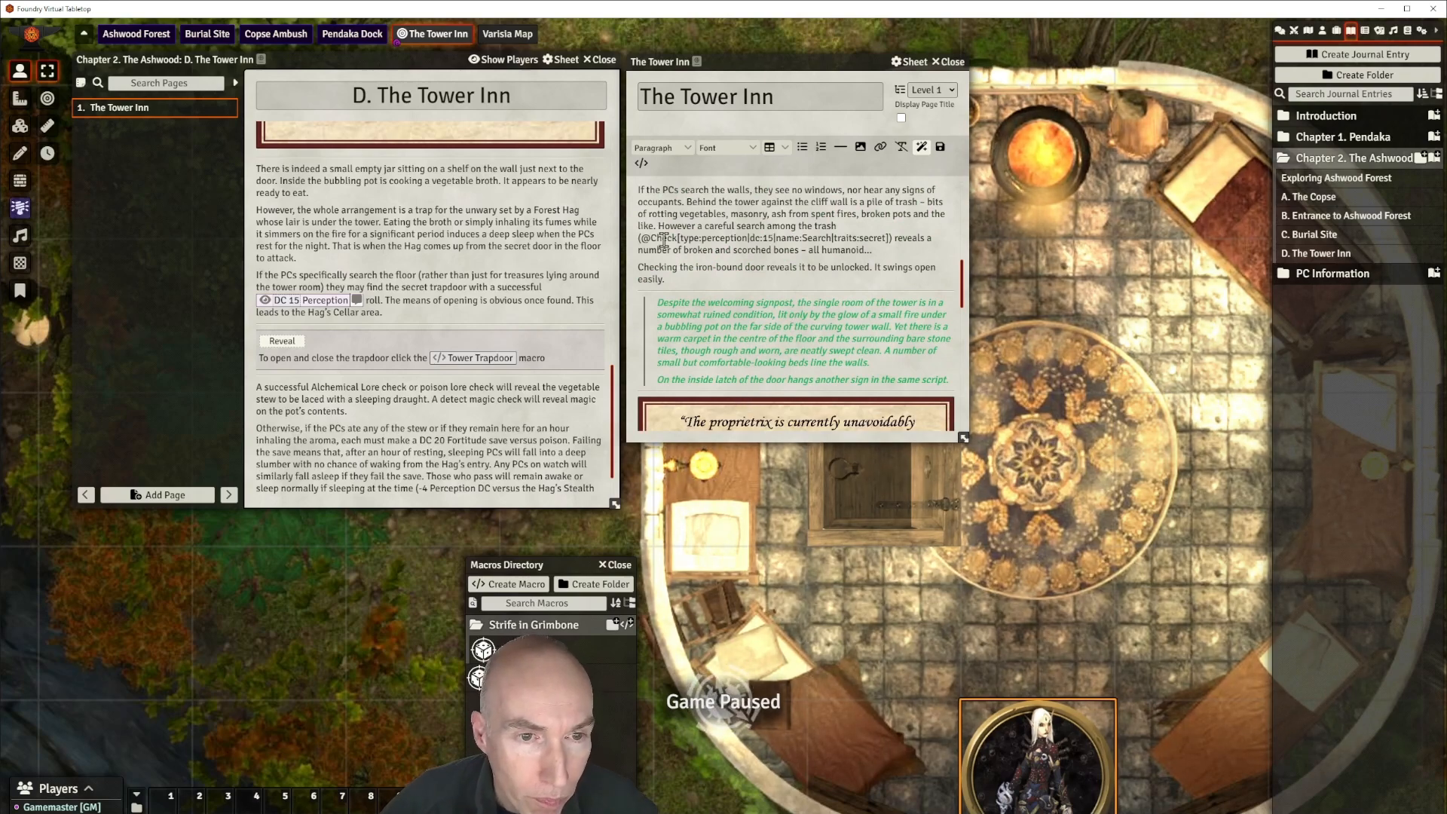
scroll(779, 301, "down", 6)
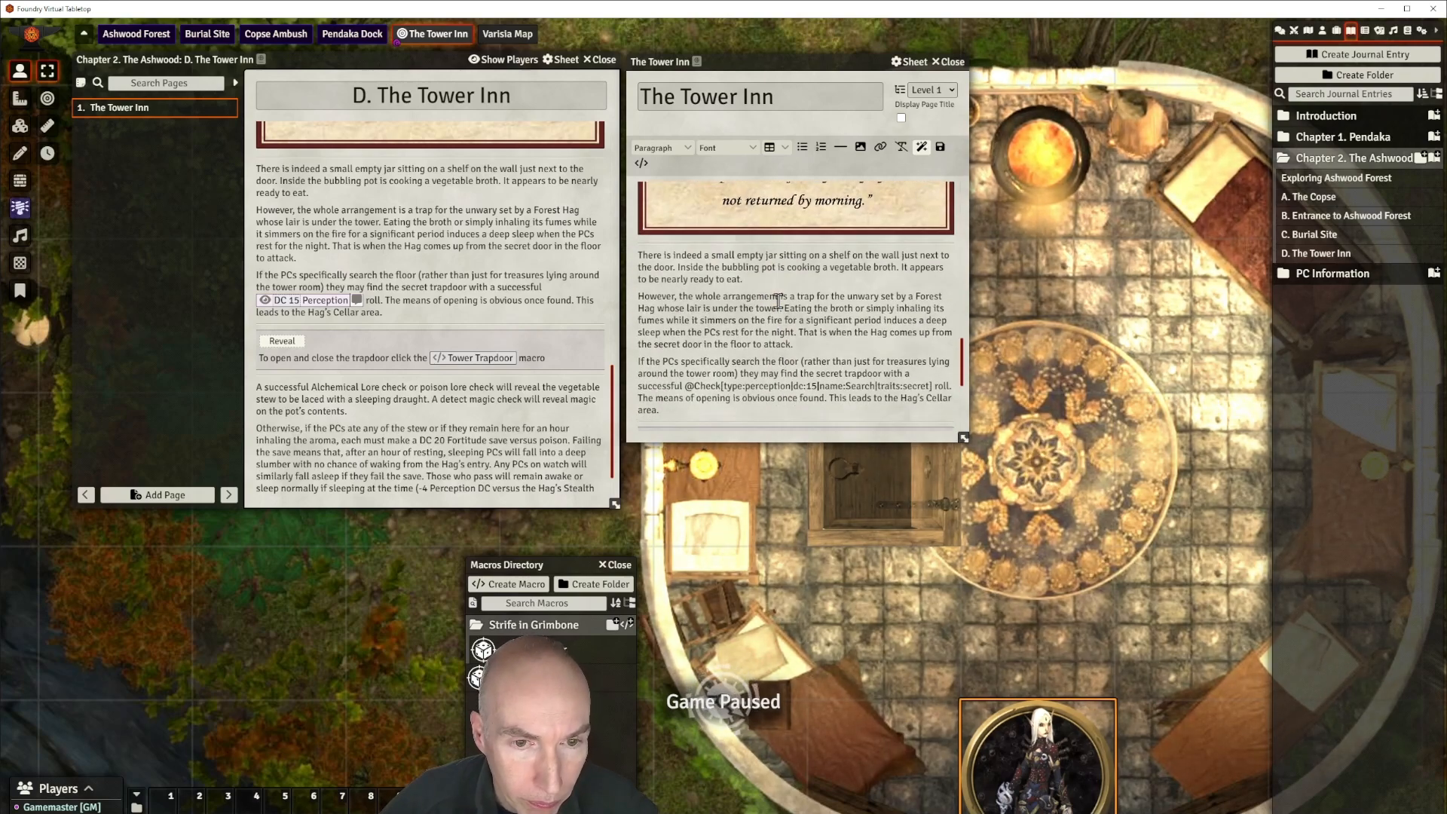
scroll(779, 301, "down", 3)
scroll(781, 301, "down", 1)
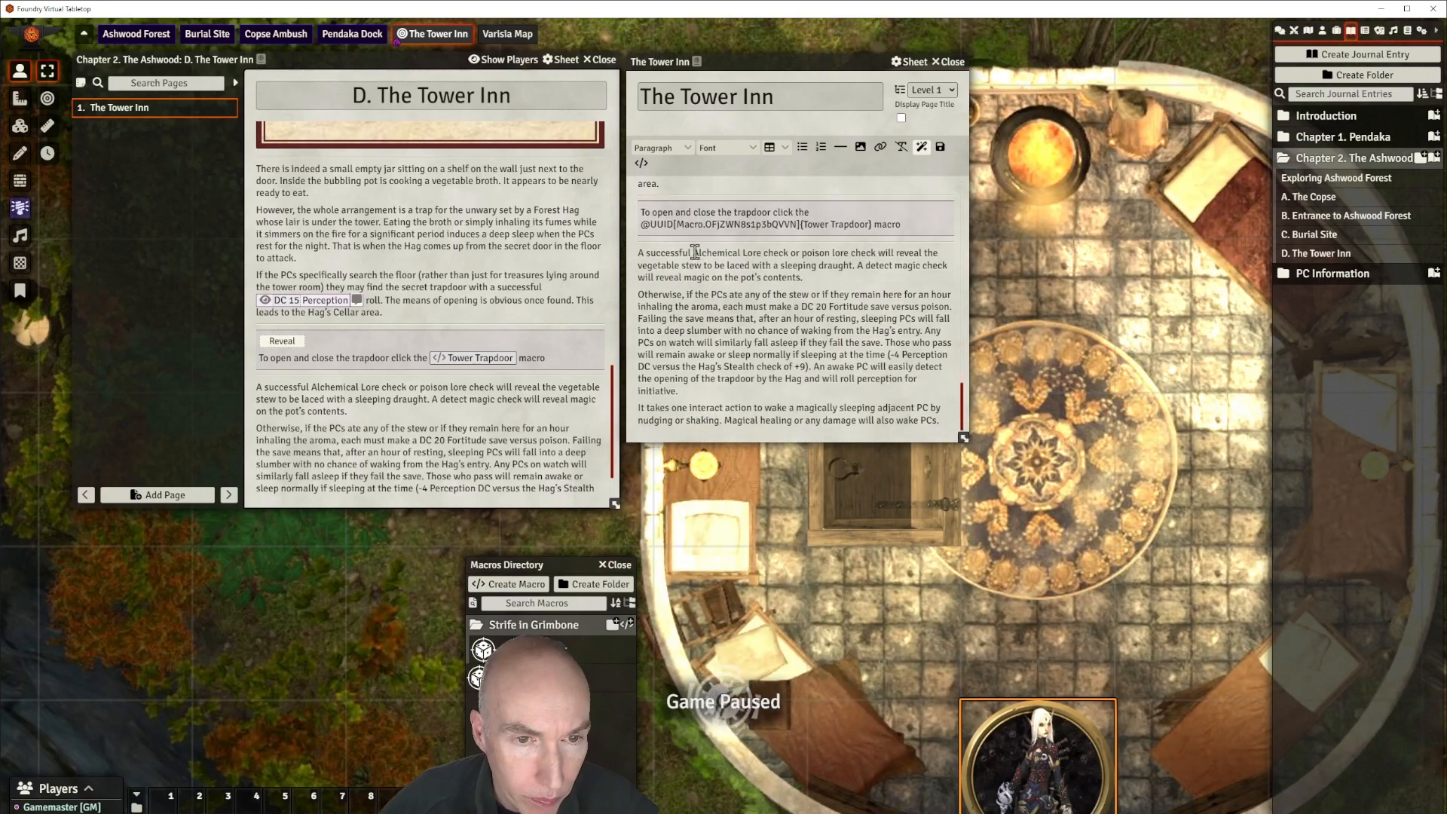
left_click_drag(753, 255, 763, 254)
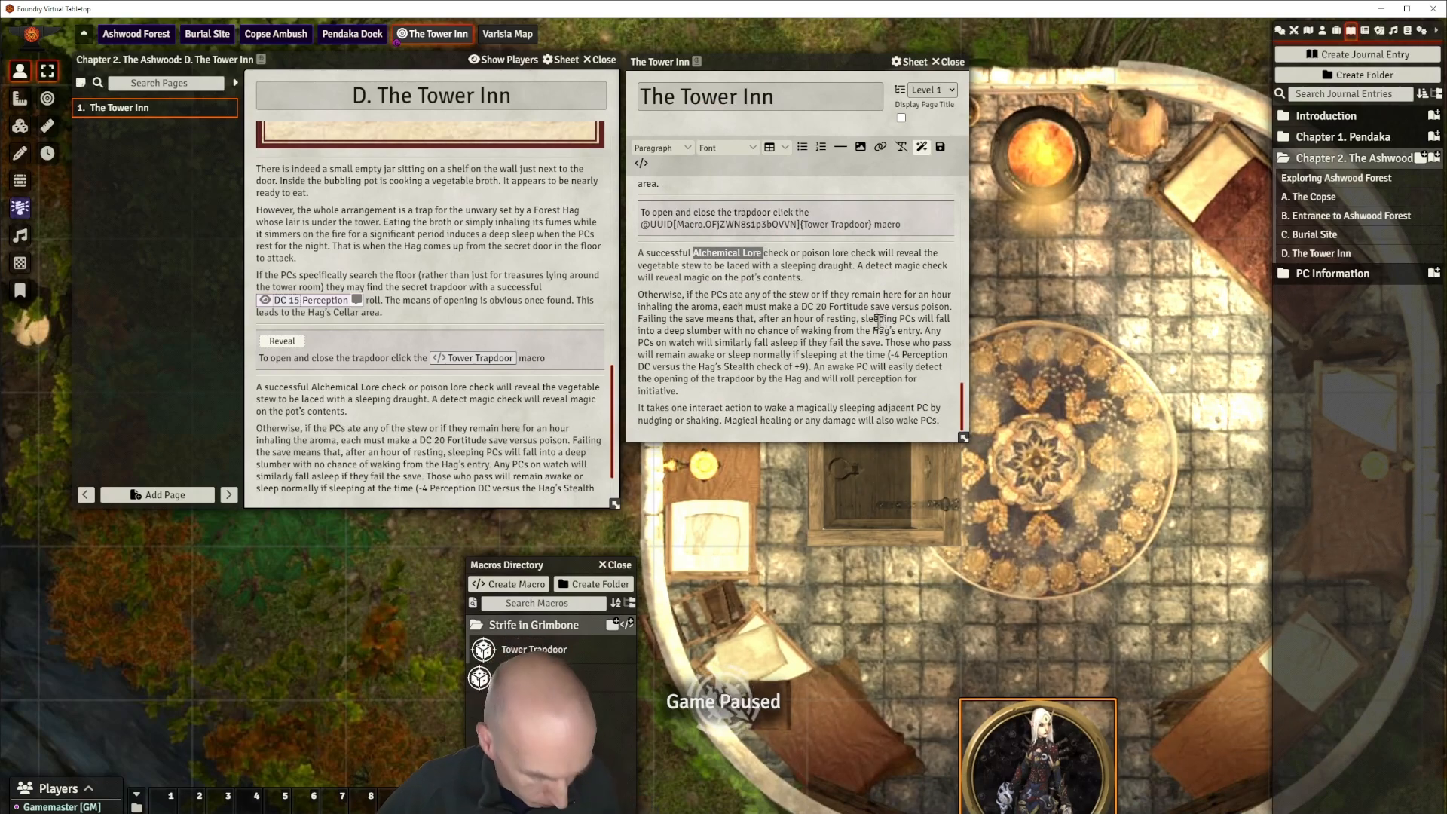
key("ctrl+v")
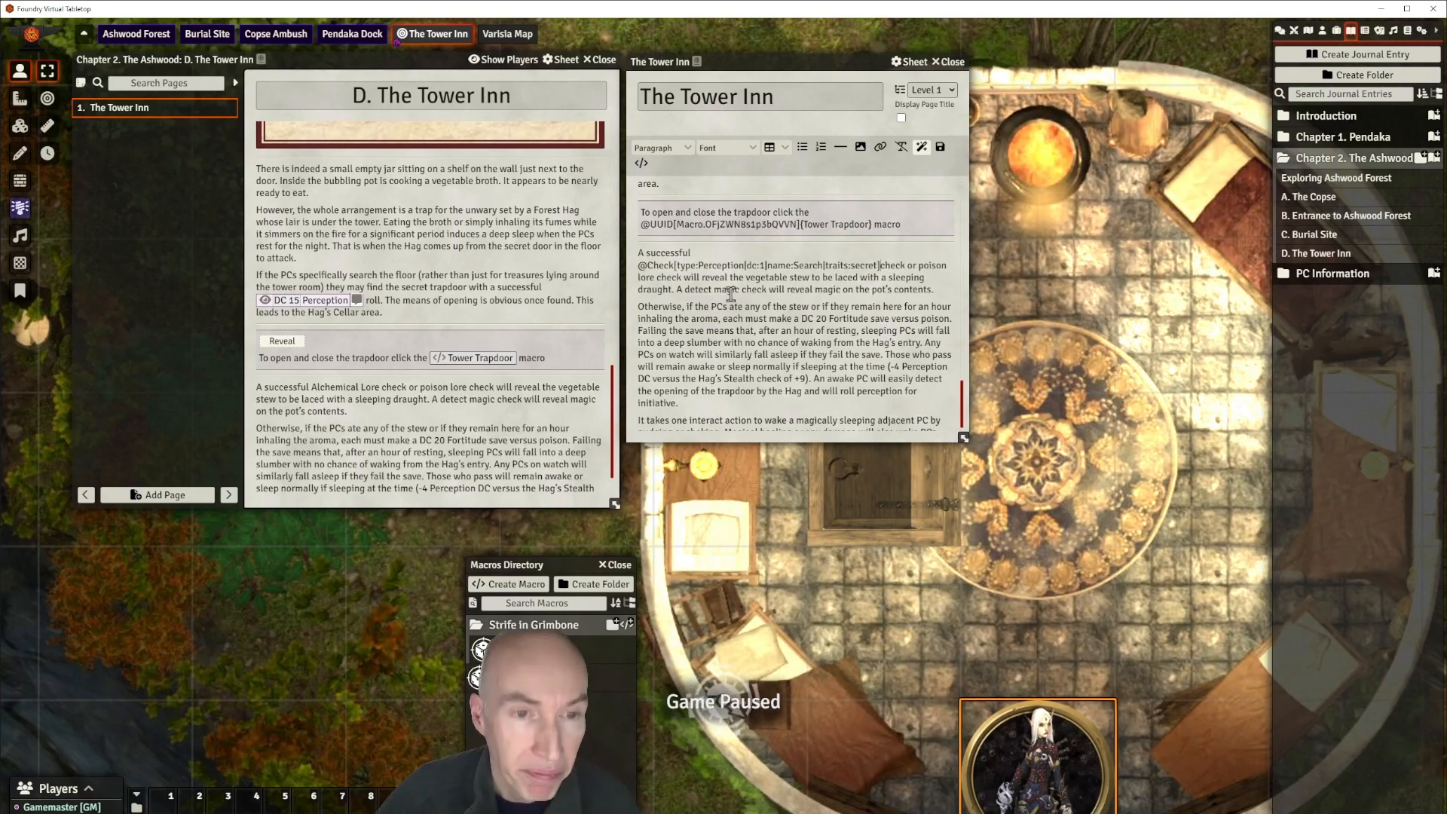
double_click(708, 267)
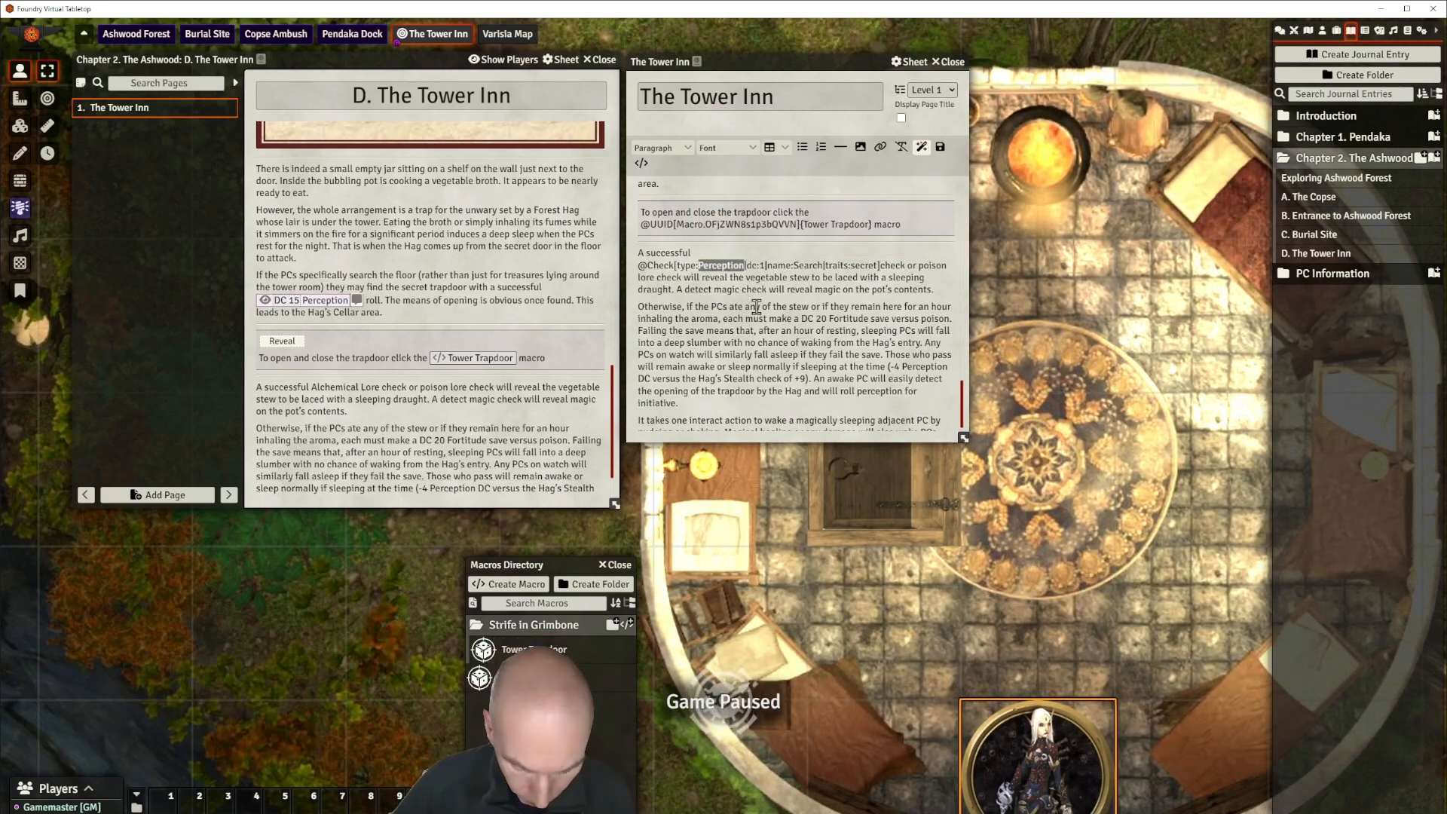
type("lore-alchemical")
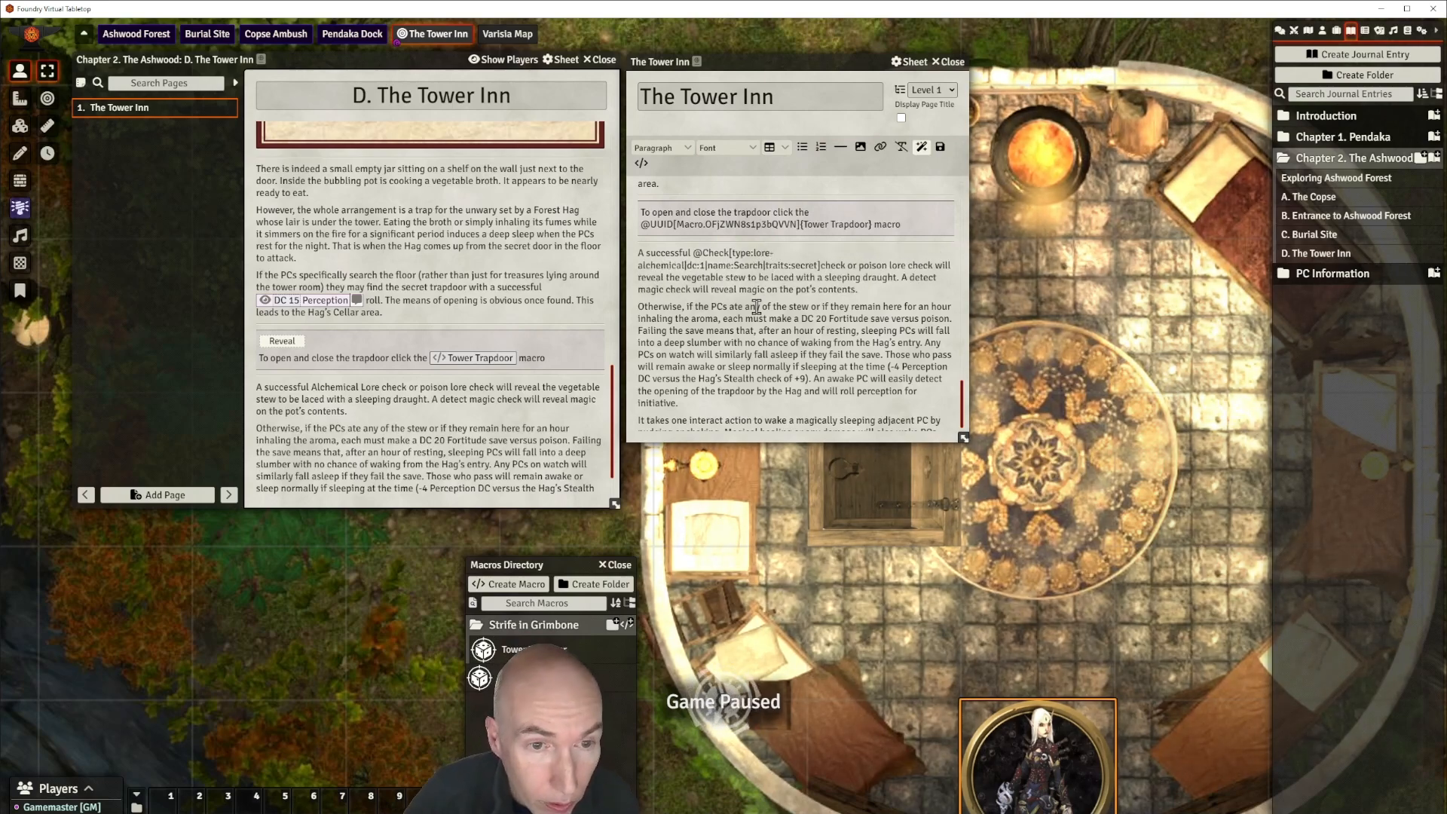
Replace the name value "Search" in the lore-alchemical check with "Investigate" and separate the code from the following word with a space.
double_click(748, 265)
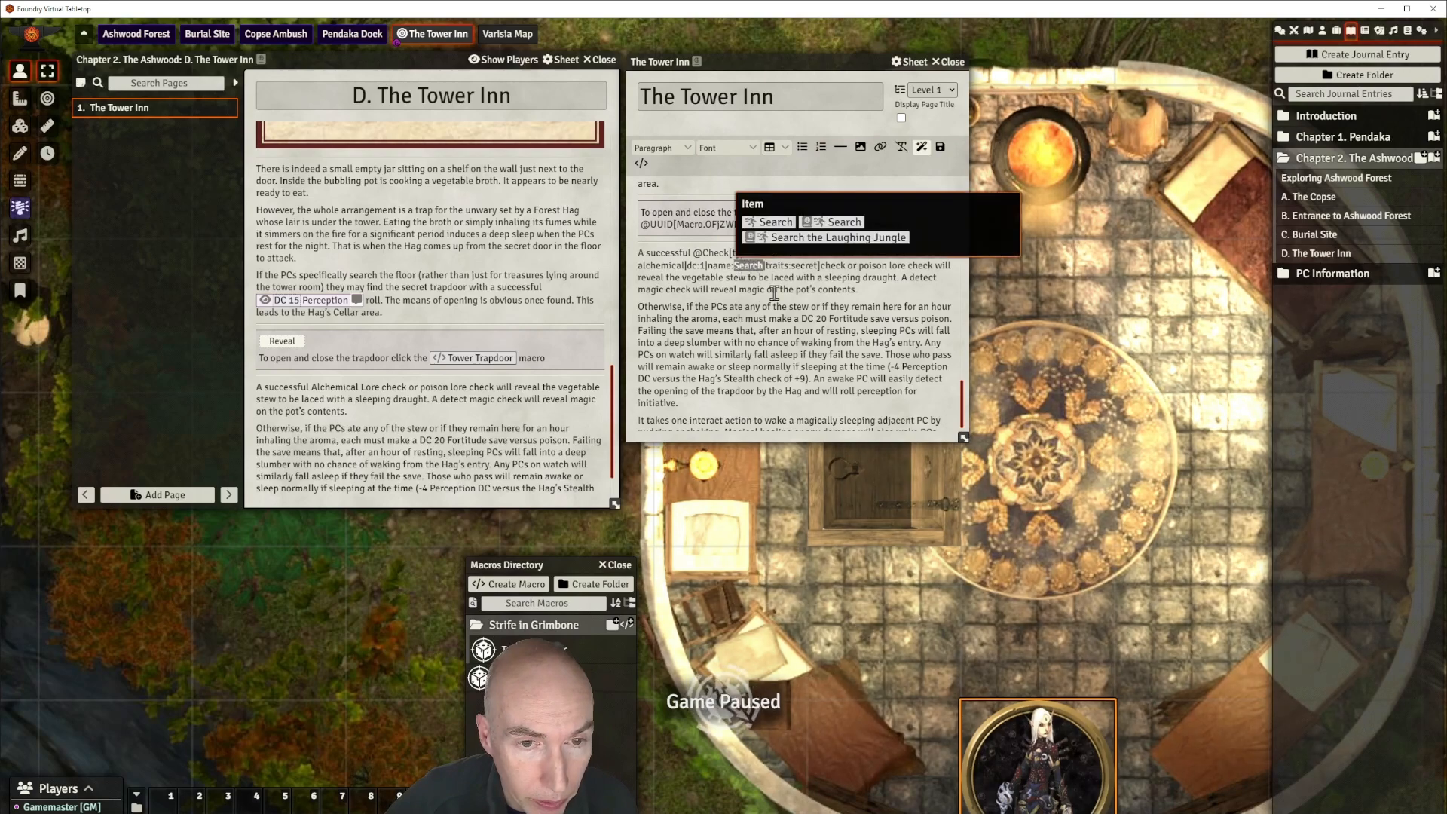
type("Re")
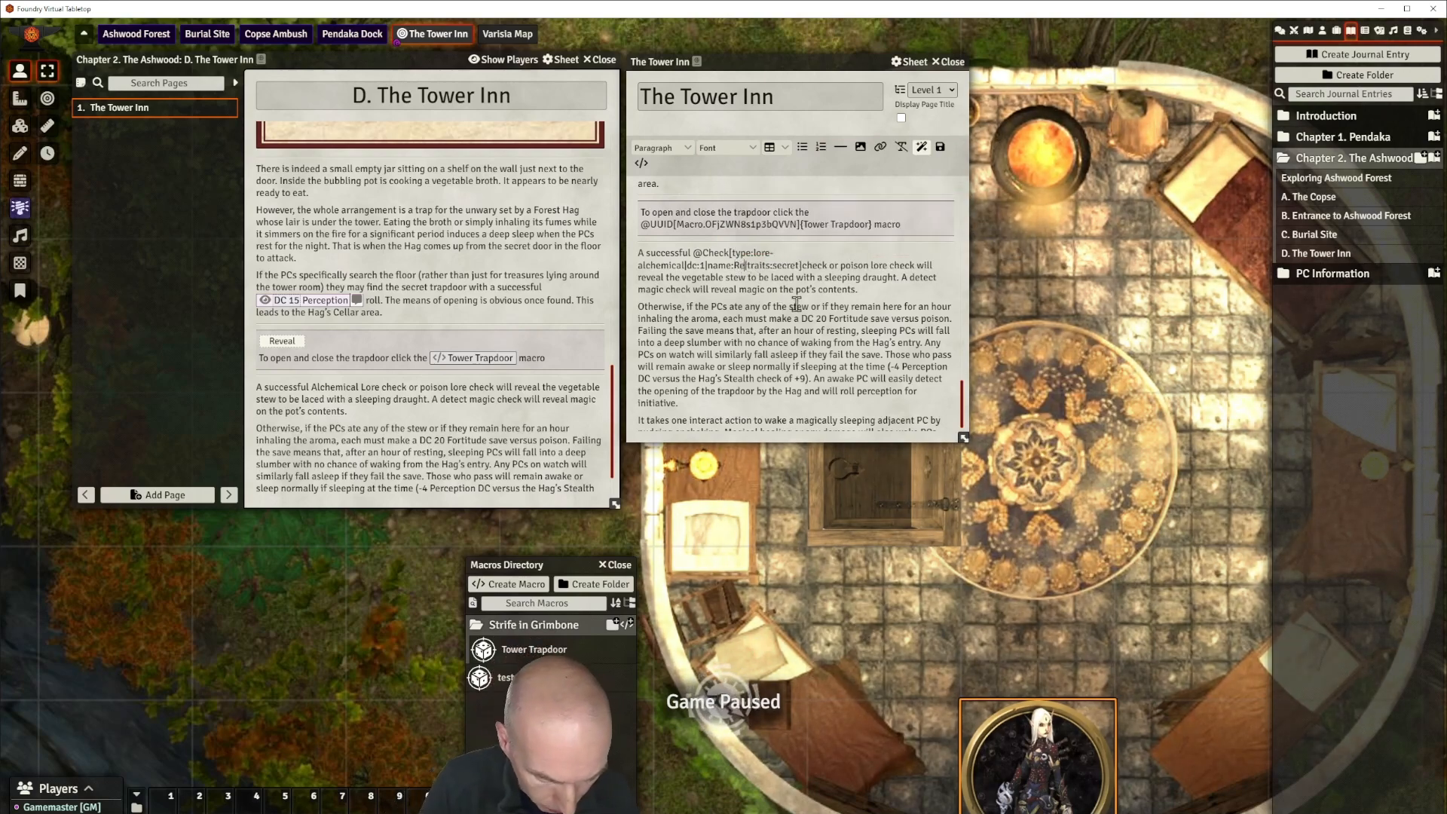
type("call")
key("BackSpace")
key("BackSpace")
key("BackSpace")
key("BackSpace")
key("BackSpace")
key("BackSpace")
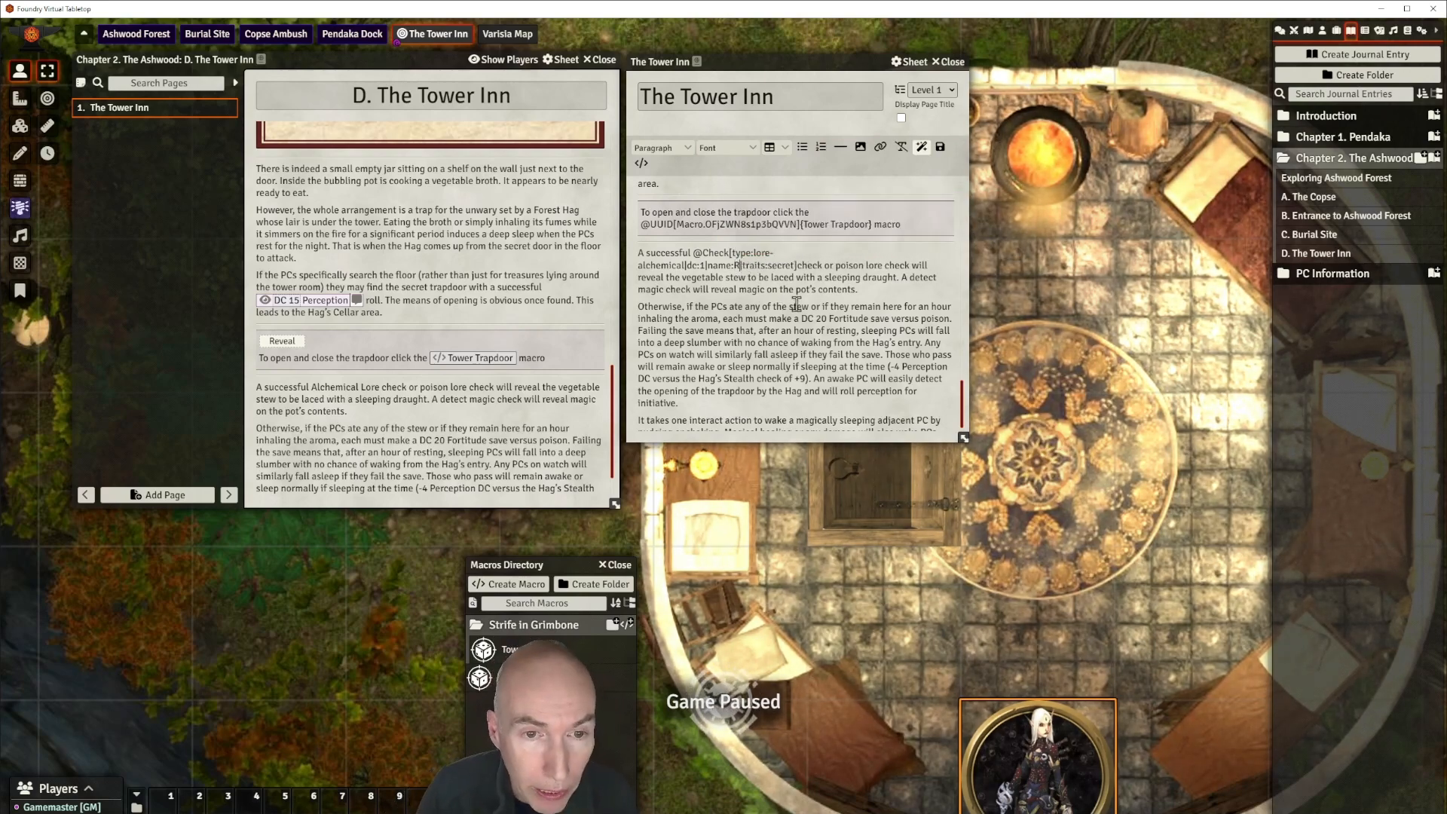
type("Invest")
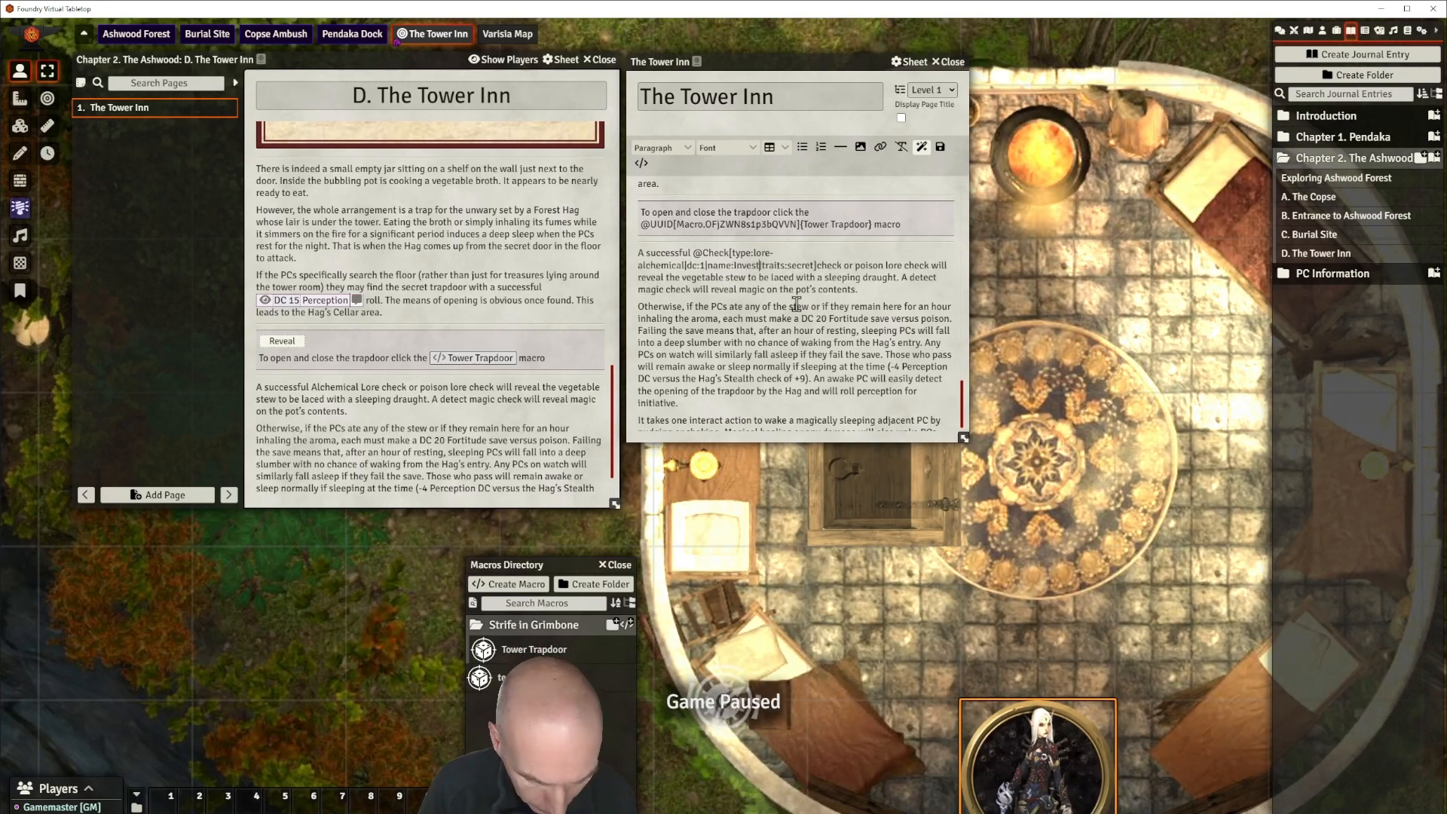
type("igate")
key("BackSpace")
key("BackSpace")
key("BackSpace")
key("BackSpace")
key("BackSpace")
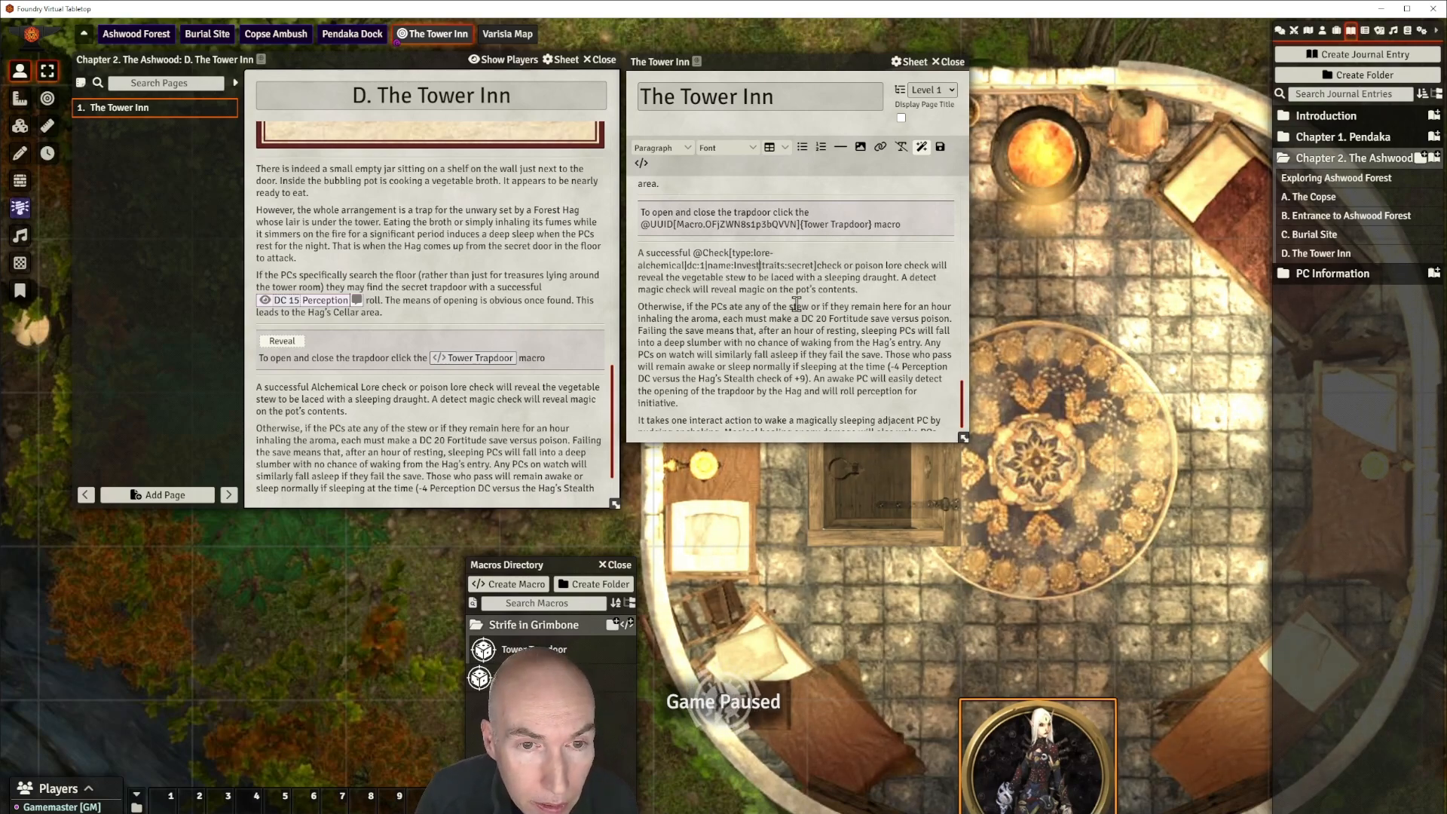
type("igate")
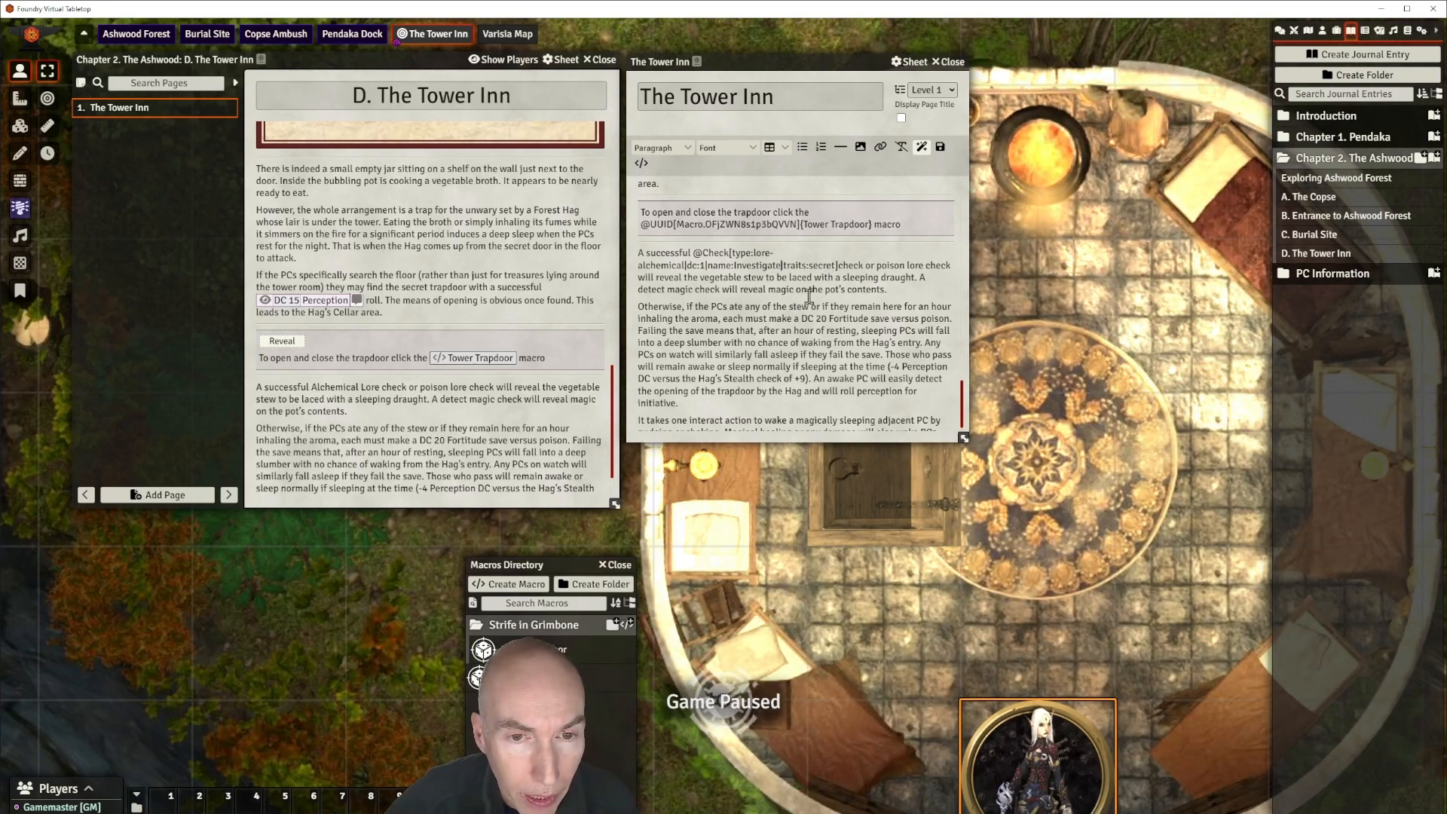
left_click(838, 268)
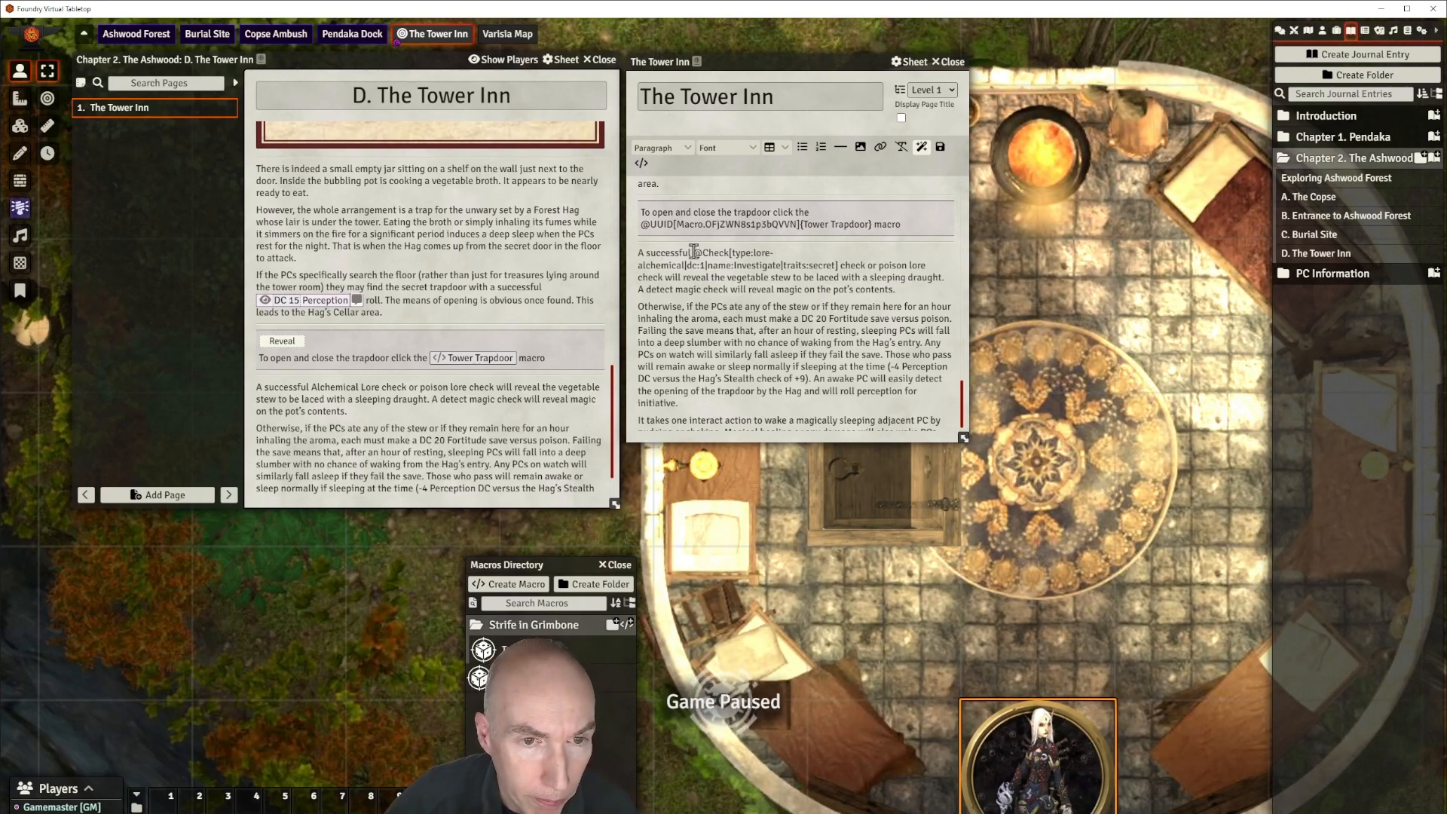
Copy the lore-alchemical check over "poison lore" in the same sentence and set the copy's type to lore-poison.
left_click_drag(694, 253, 838, 268)
key("ctrl+c")
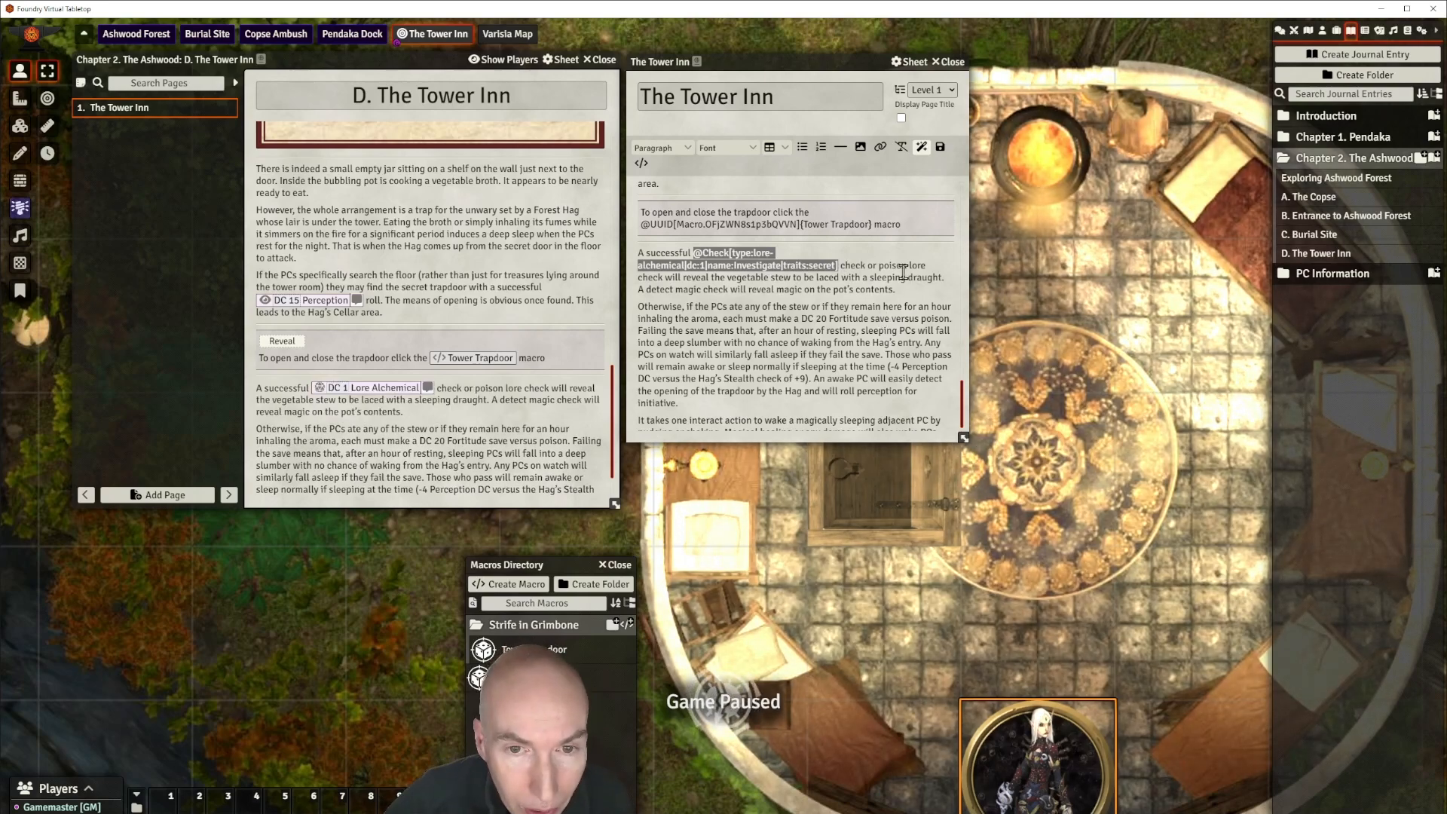
left_click_drag(879, 266, 927, 266)
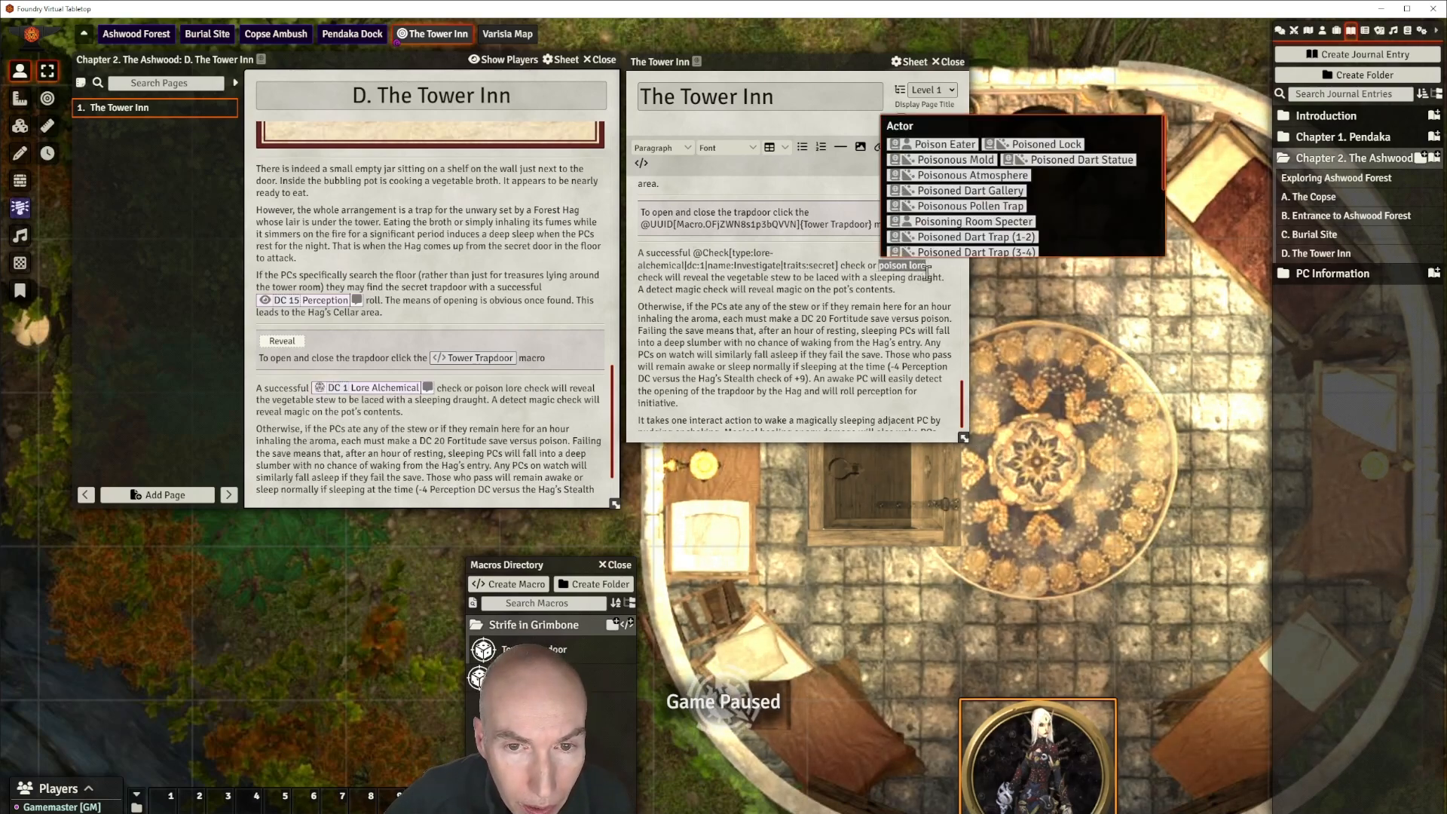
key("ctrl+v")
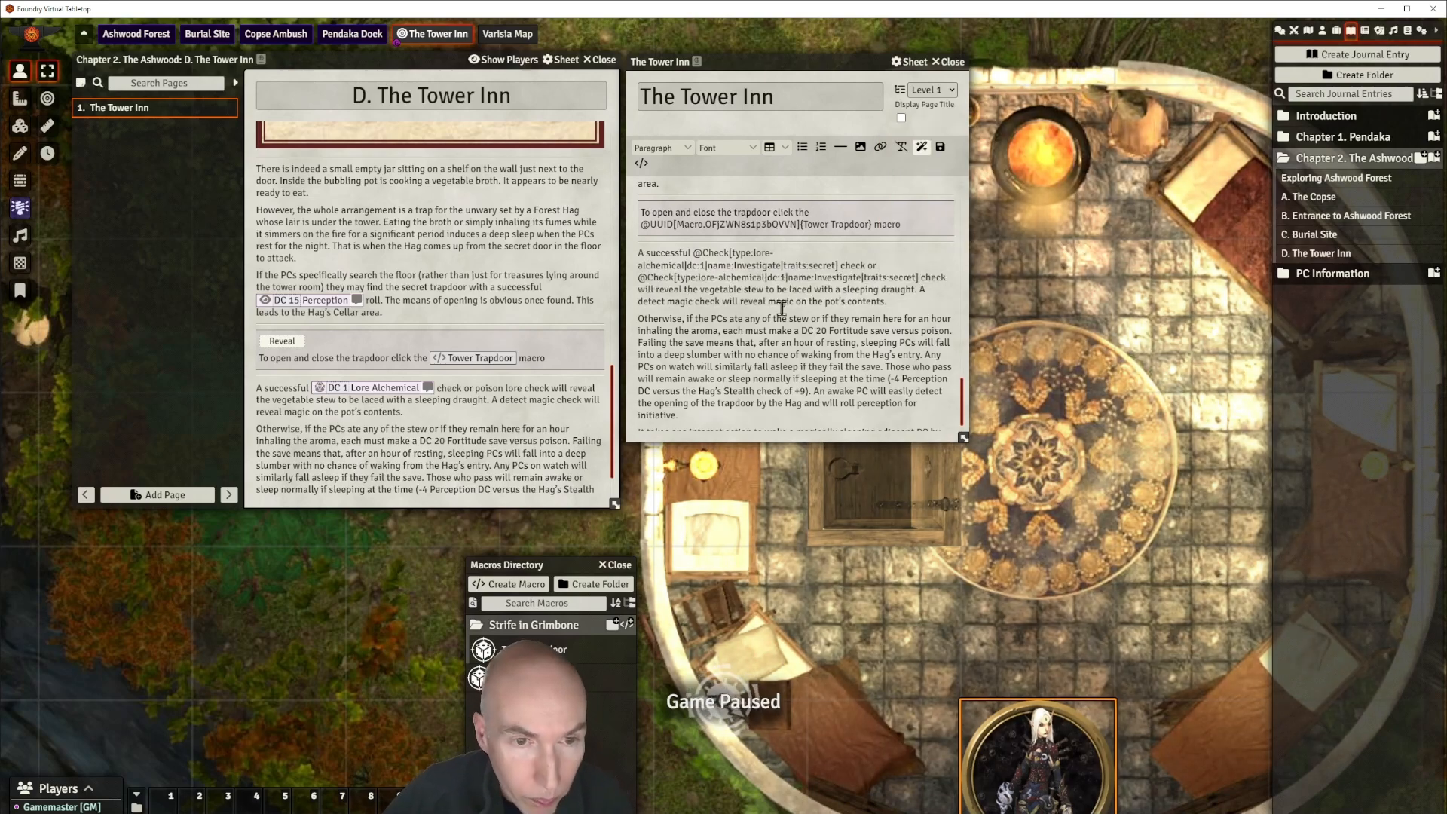
double_click(724, 278)
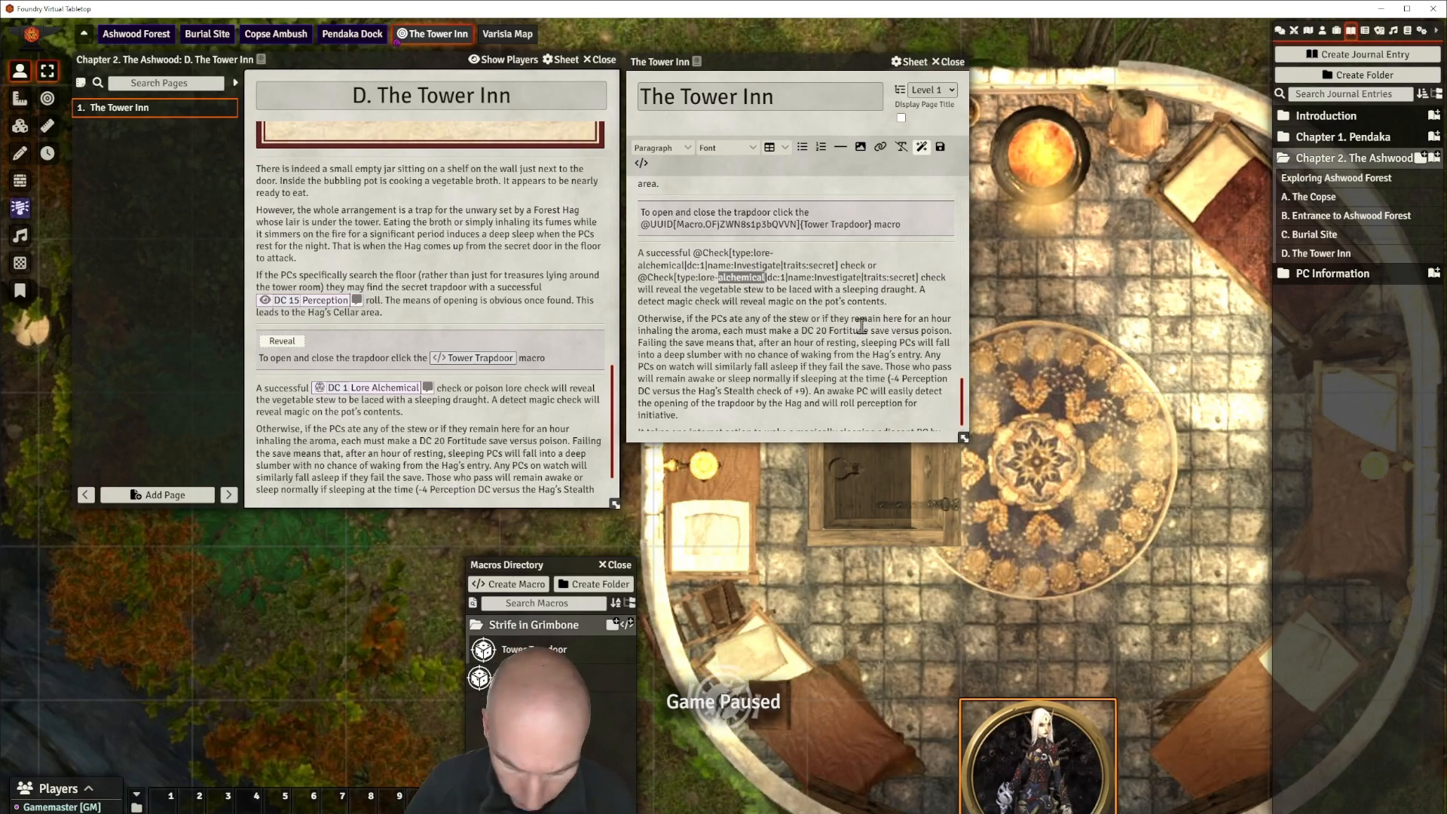
type("poison")
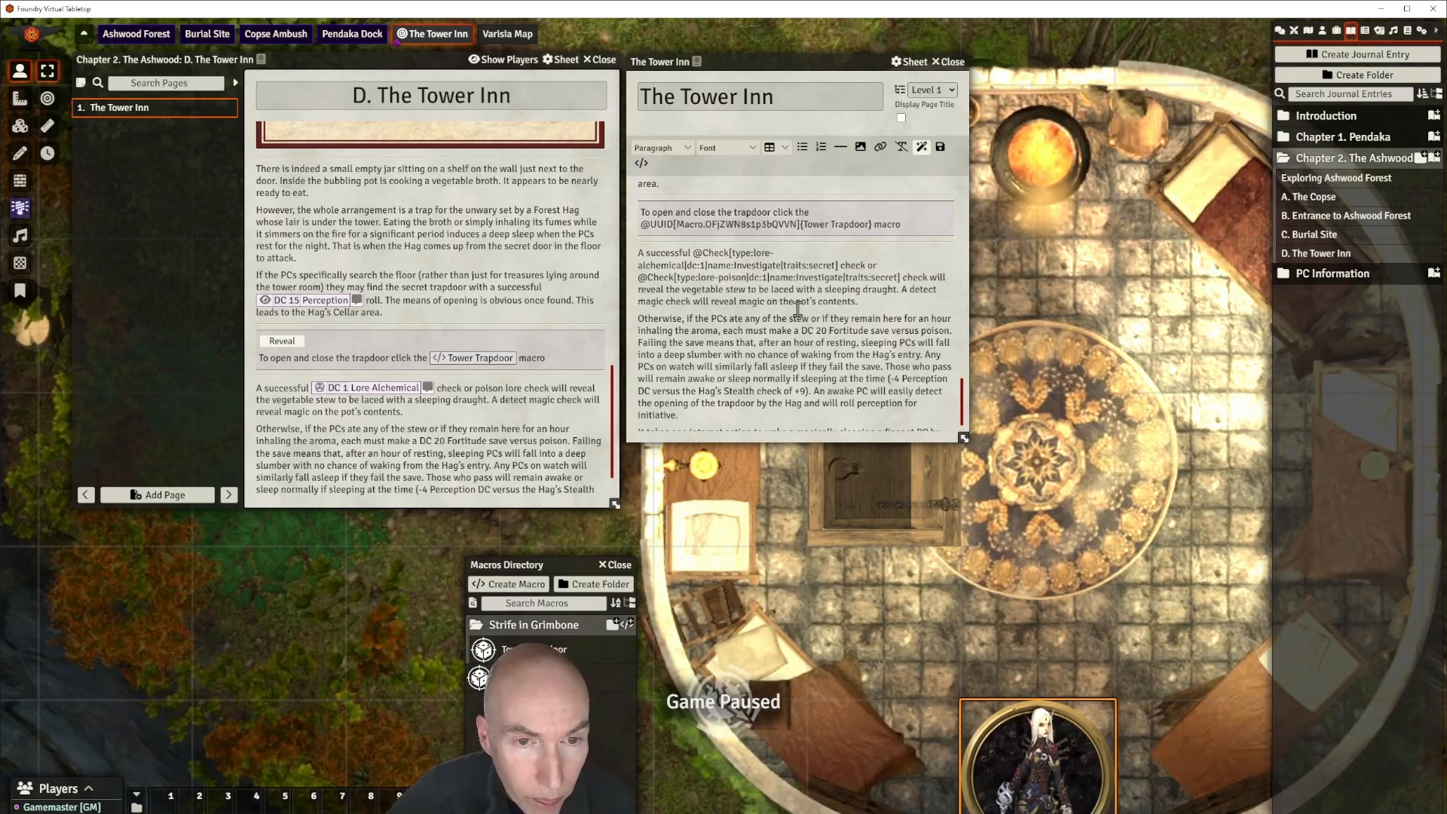
Paste another copy of the check after the lore-poison check and set its type to crafting.
left_click(798, 310)
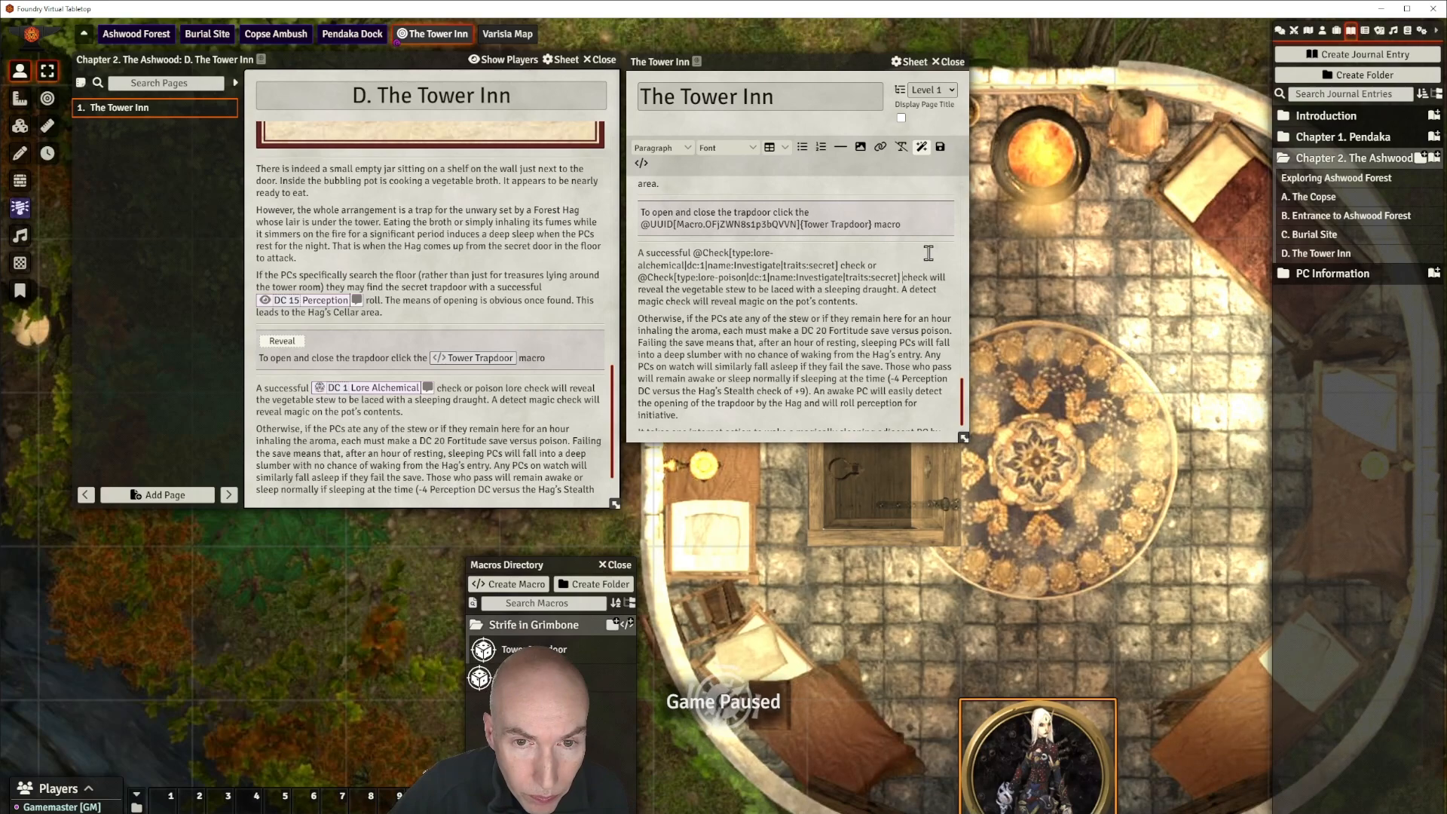
key("ctrl+v")
left_click_drag(700, 290, 758, 290)
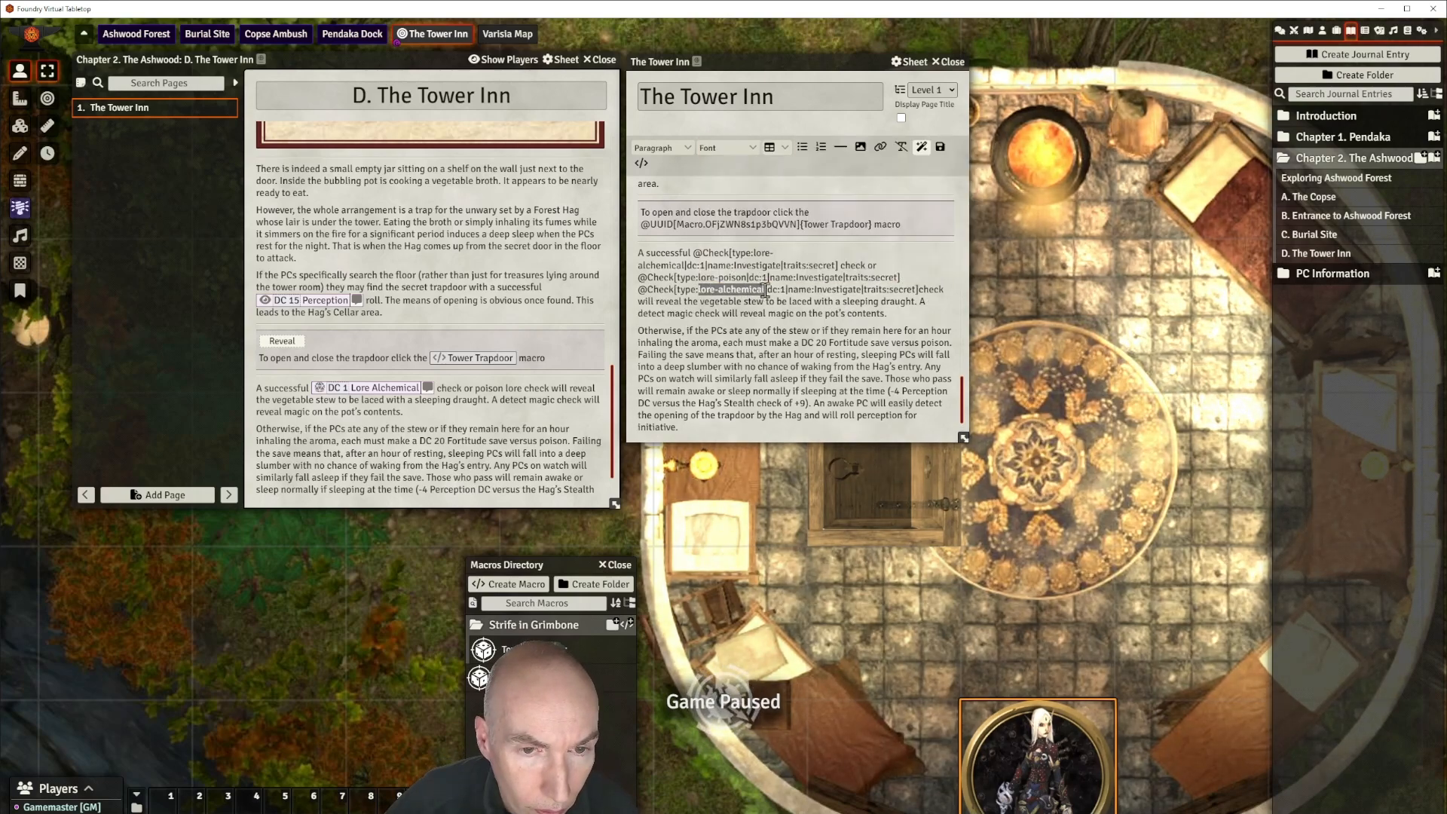
type("crafting")
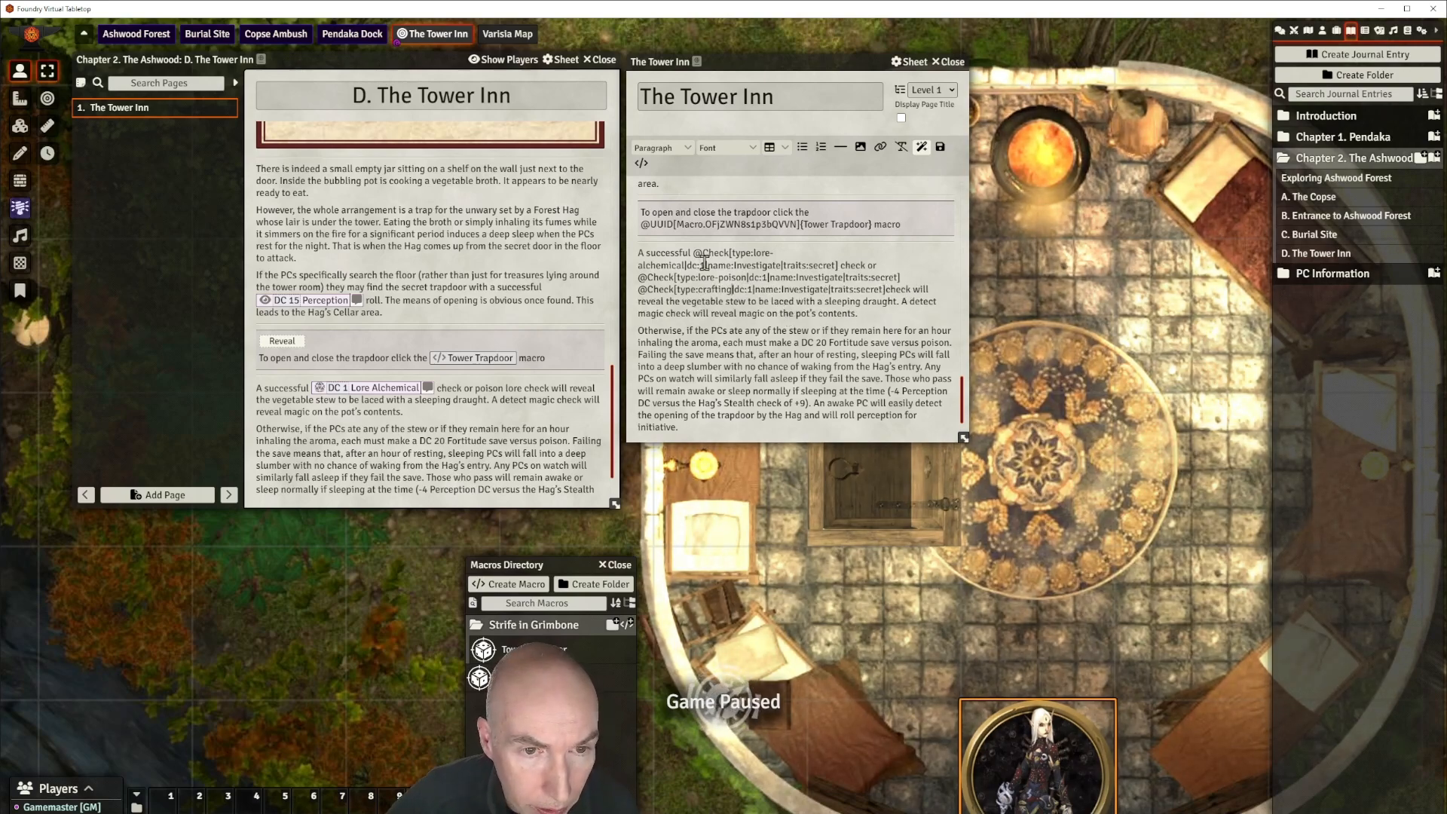
Set the DC to 10 for both lore checks and 15 for the crafting check, and save the page.
left_click(756, 265)
type("0")
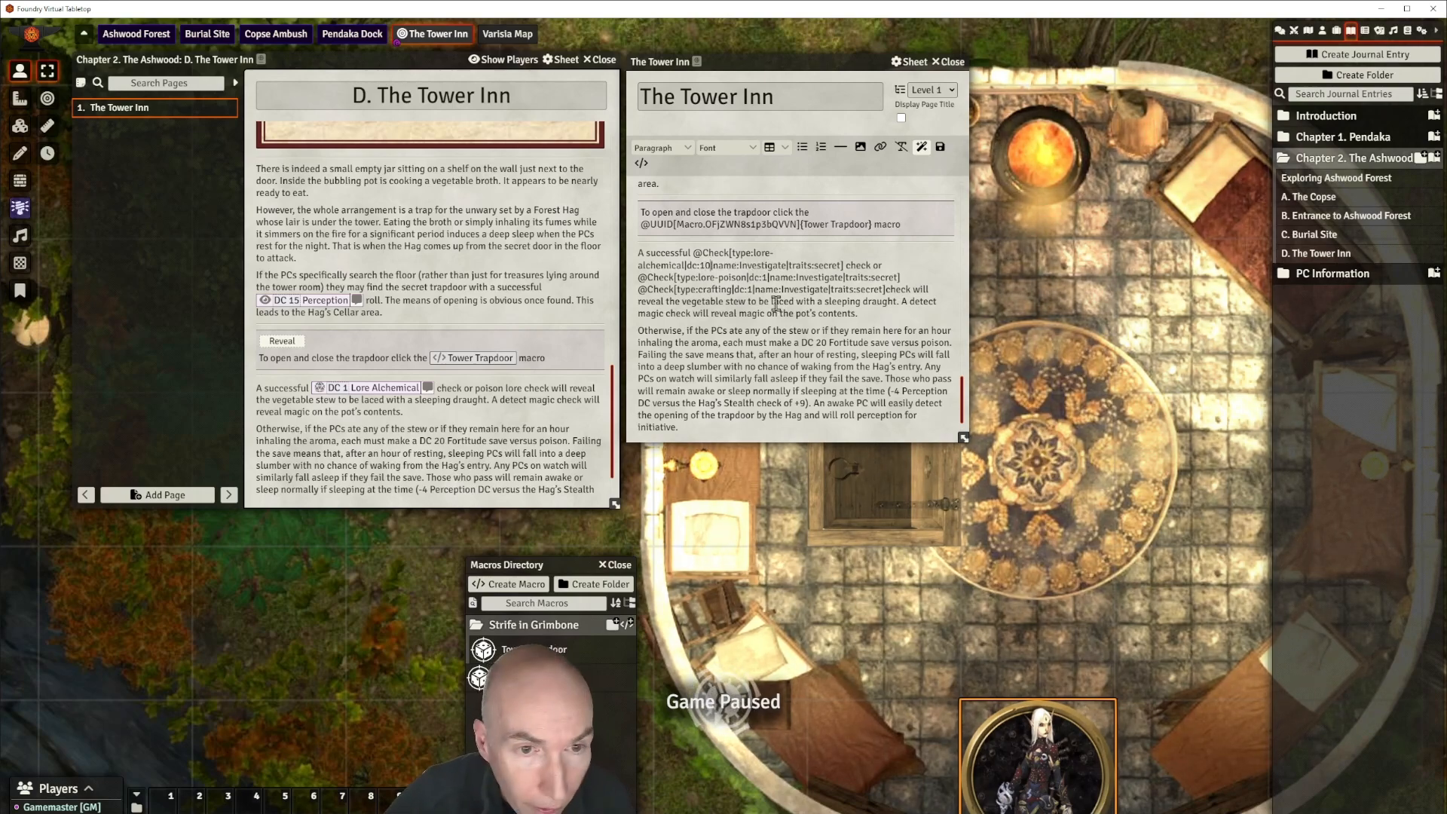
left_click(766, 279)
type("0")
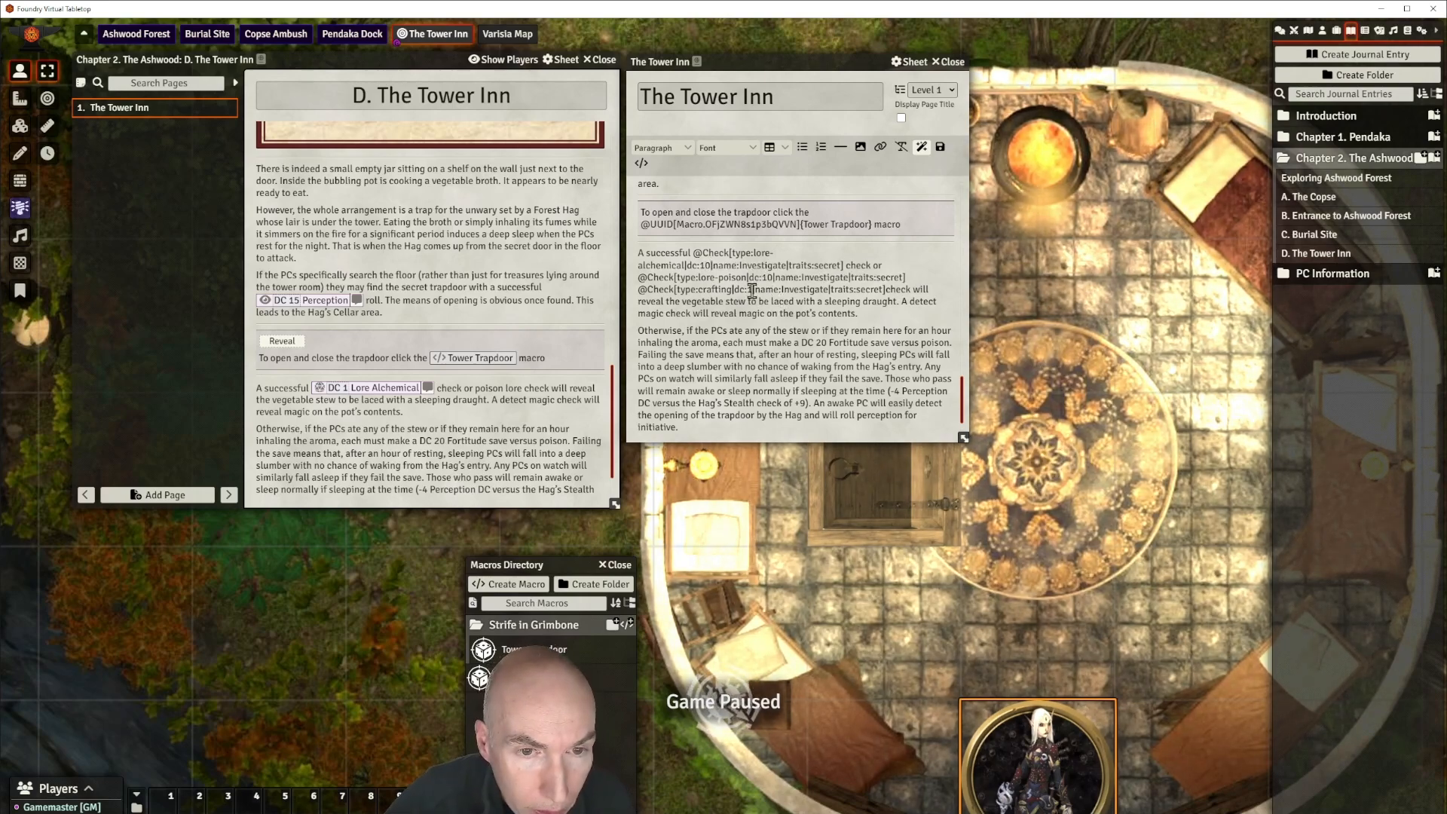
left_click(765, 292)
type("5")
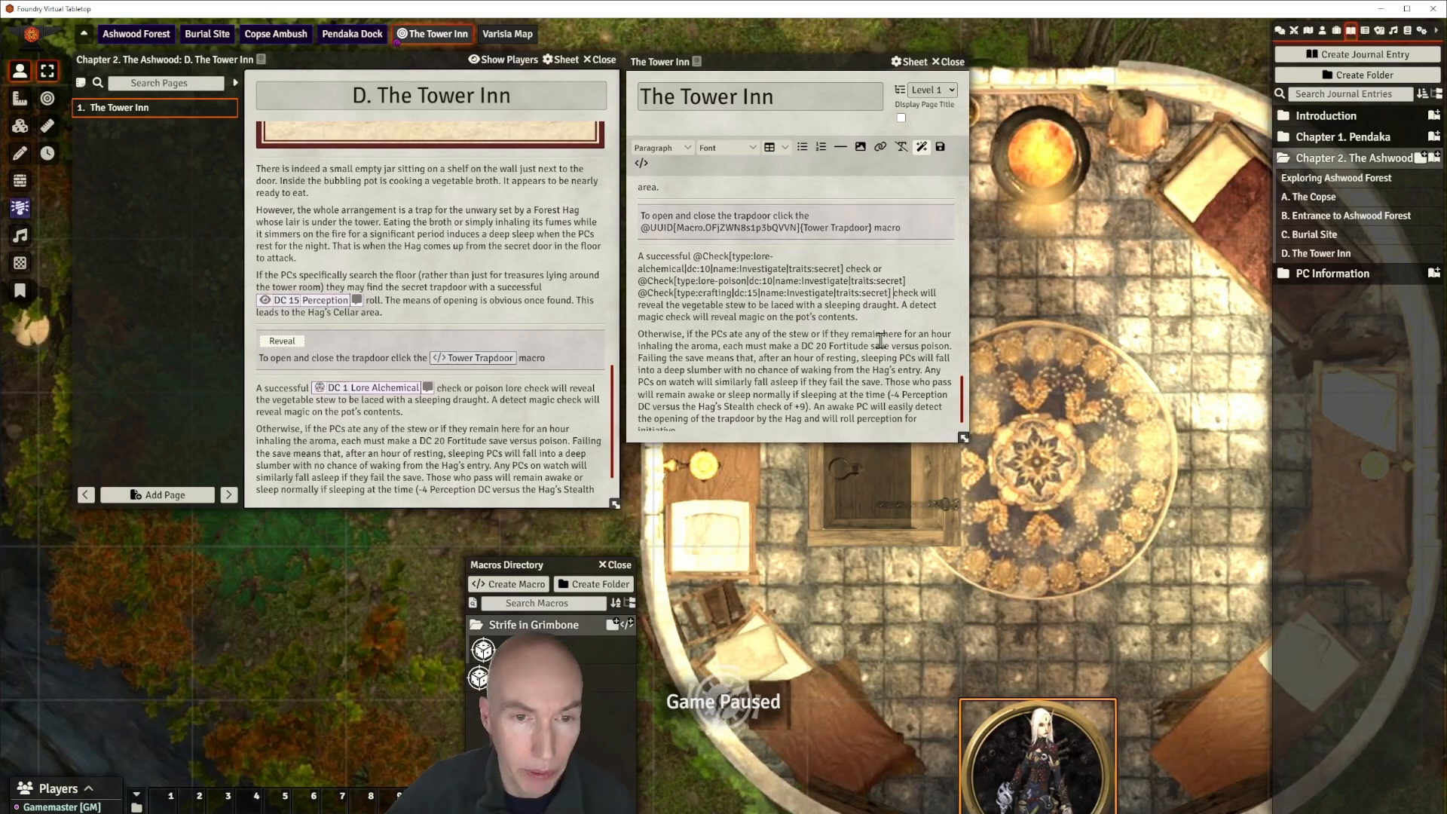
left_click(941, 147)
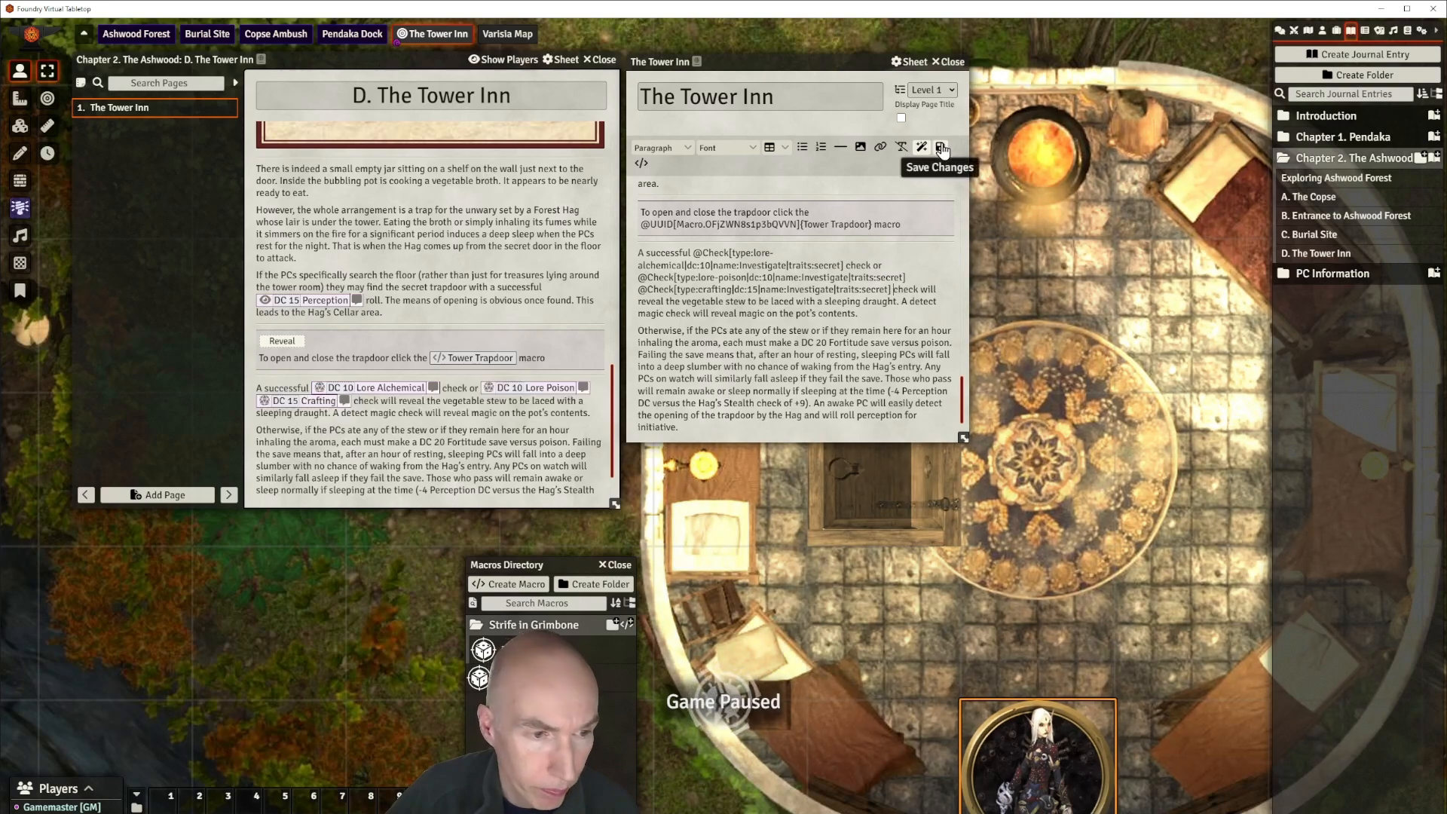
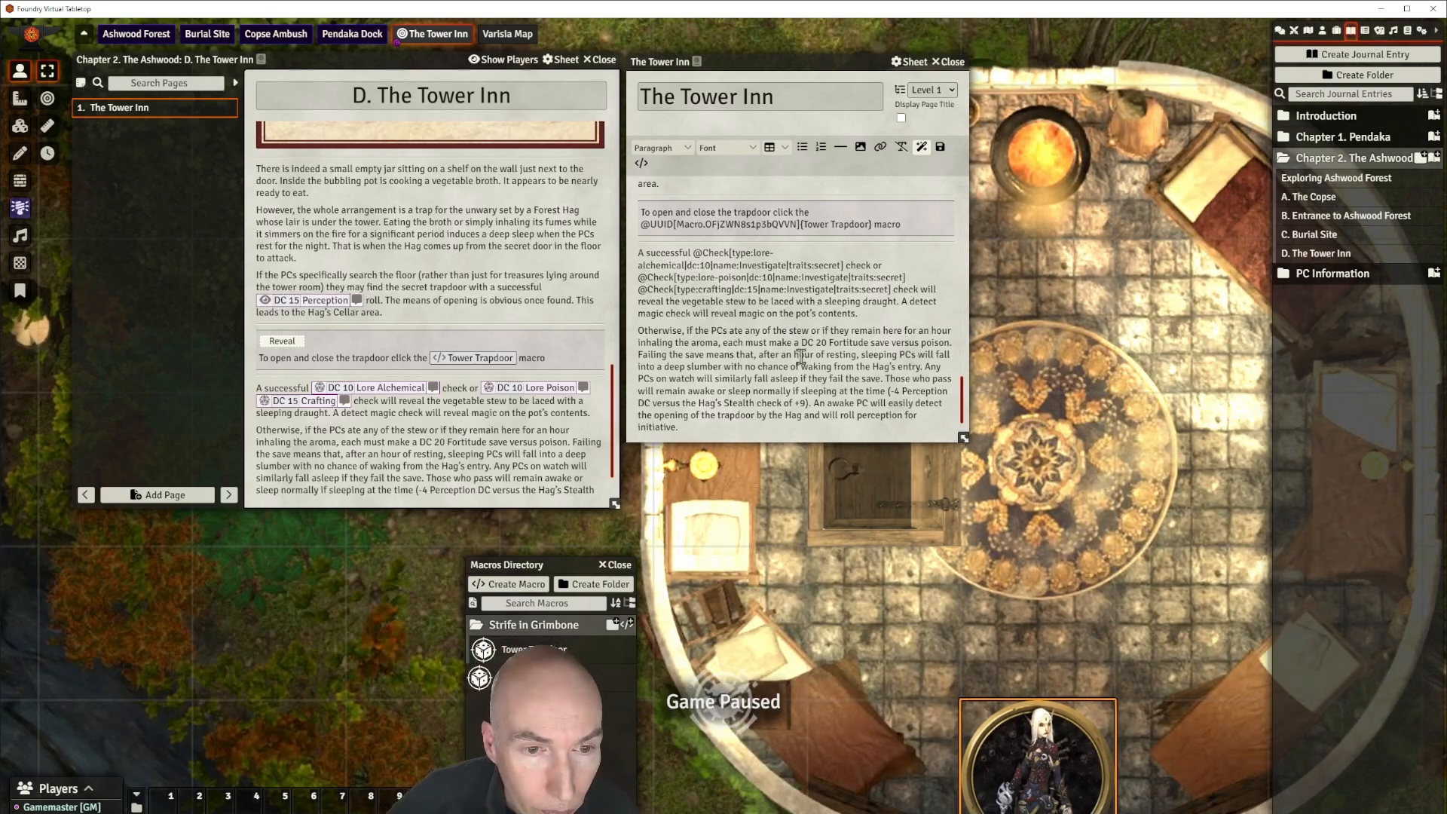
Replace "DC 20 Fortitude save" in the next paragraph with the copied check, set its type to fortitude, and save the page.
scroll(792, 331, "down", 1)
scroll(828, 327, "up", 1)
scroll(833, 329, "down", 1)
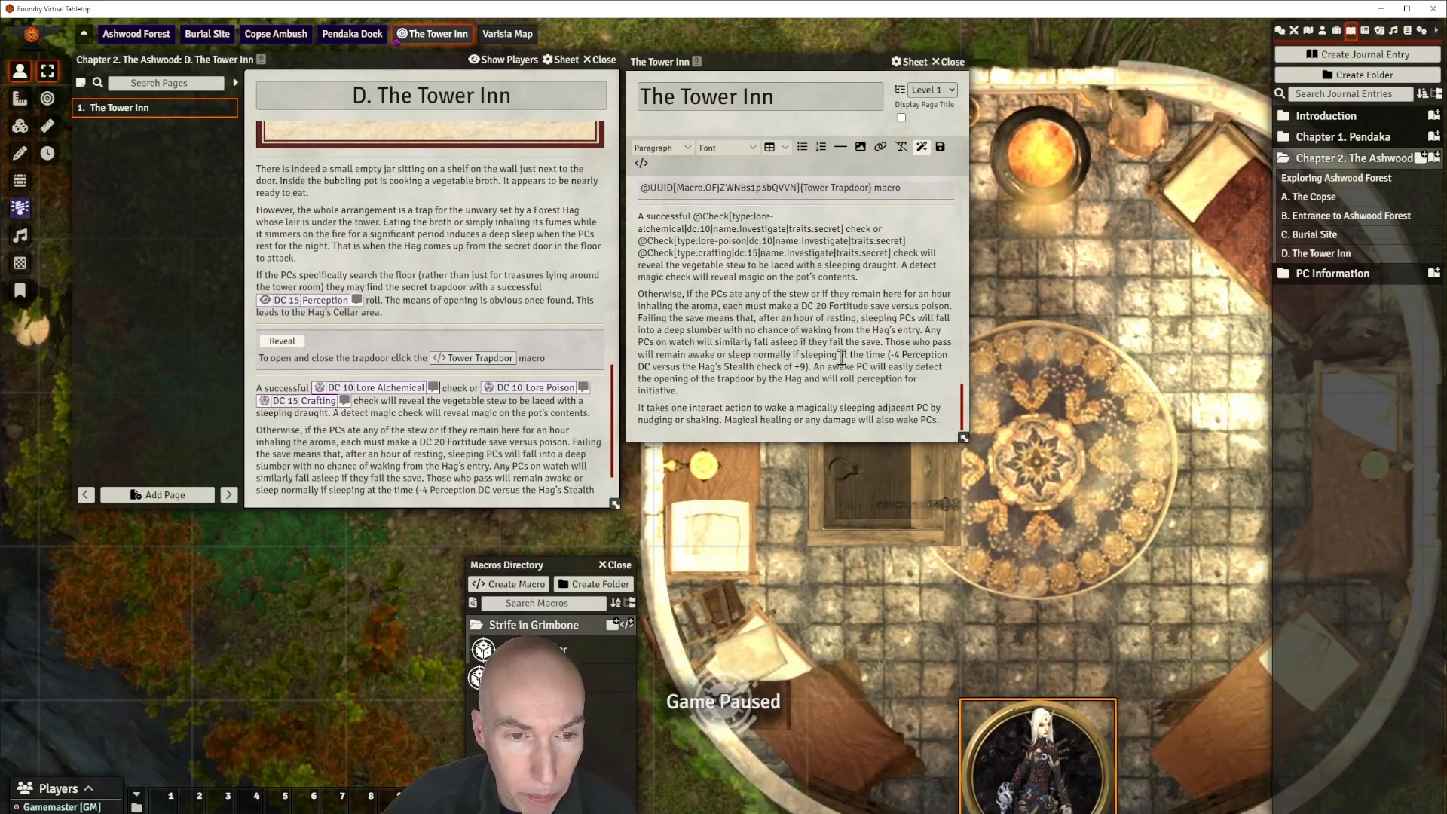
scroll(838, 350, "up", 2)
scroll(833, 335, "down", 3)
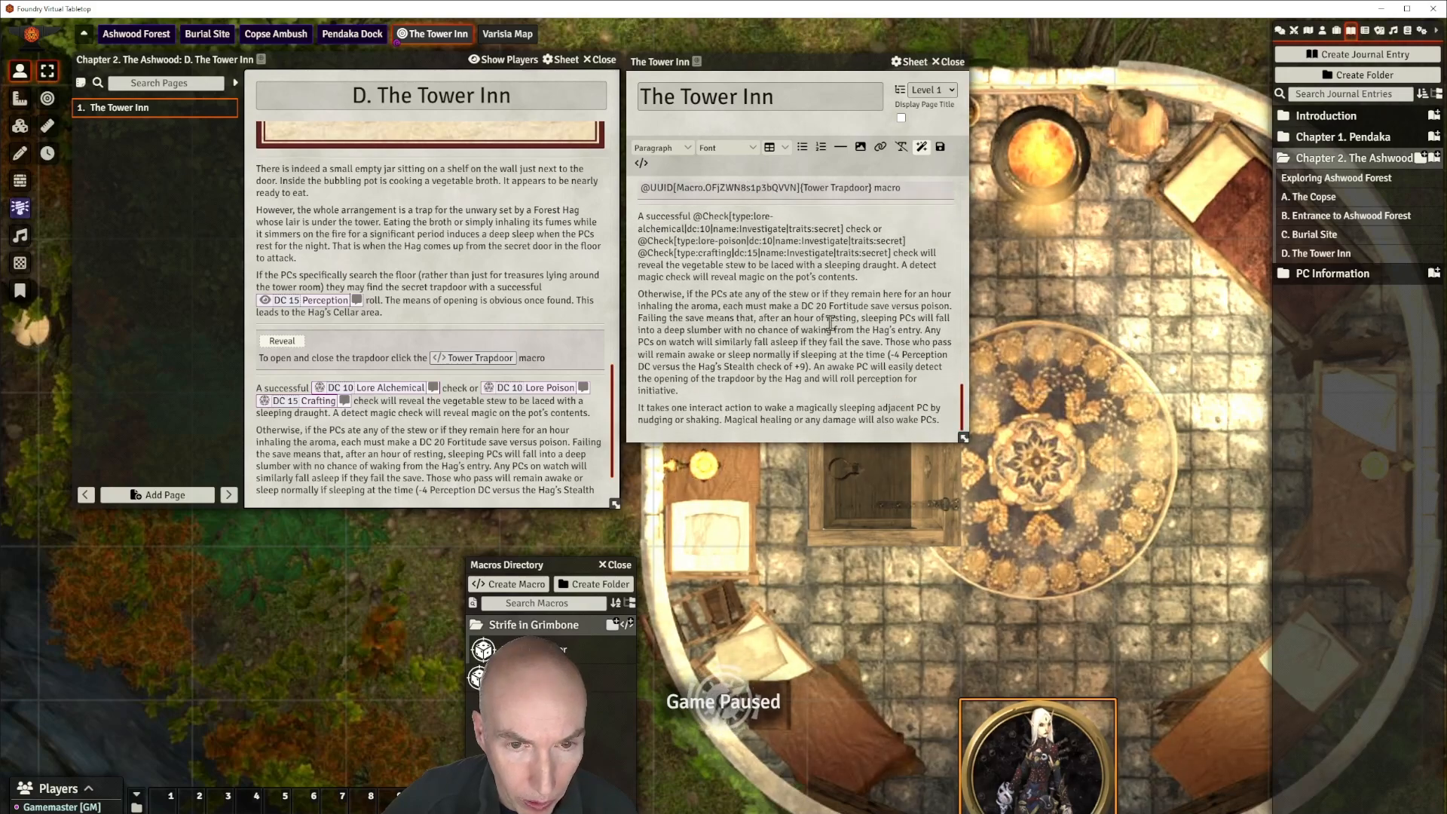
left_click_drag(873, 308, 889, 308)
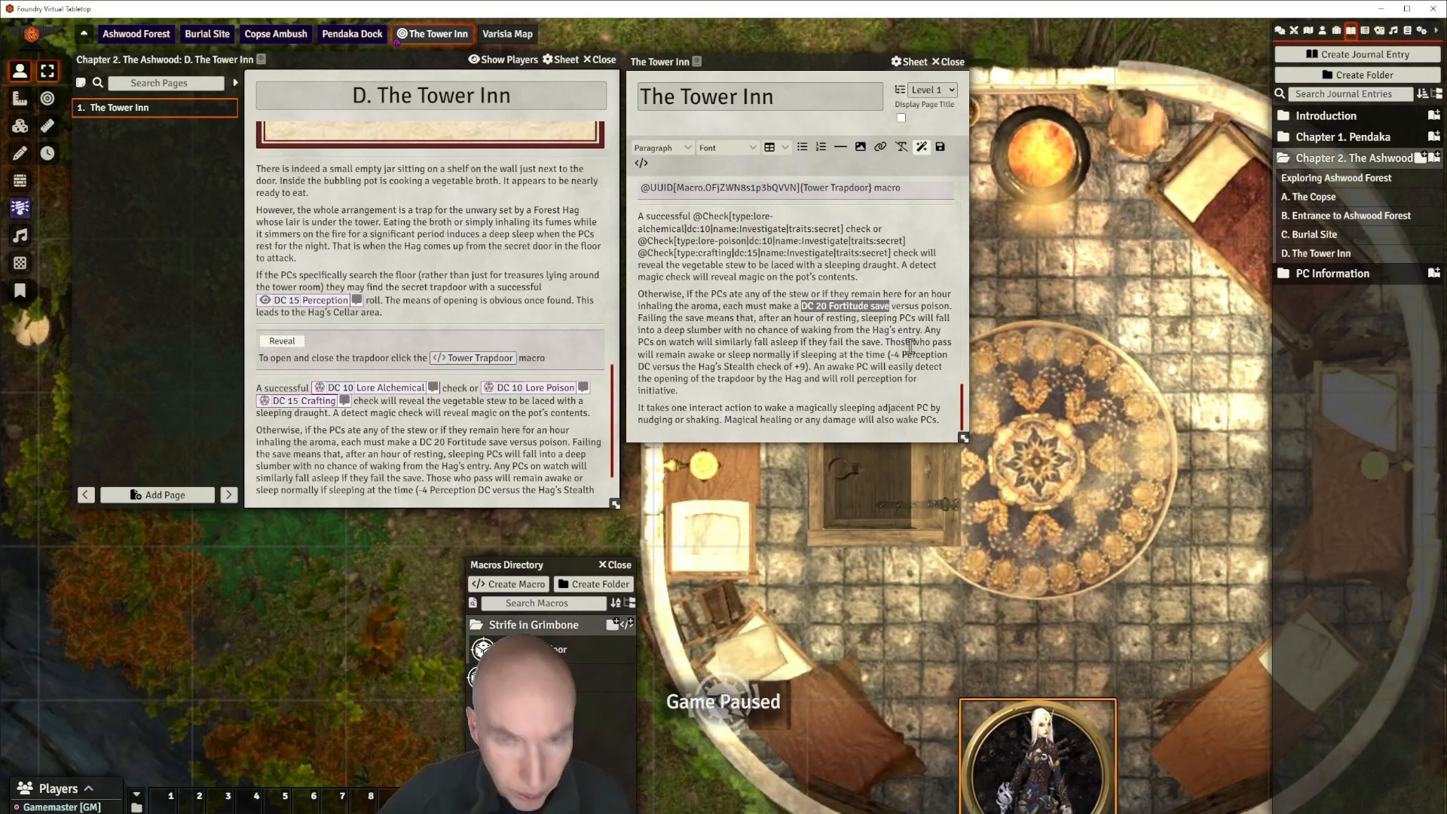
key("ctrl+v")
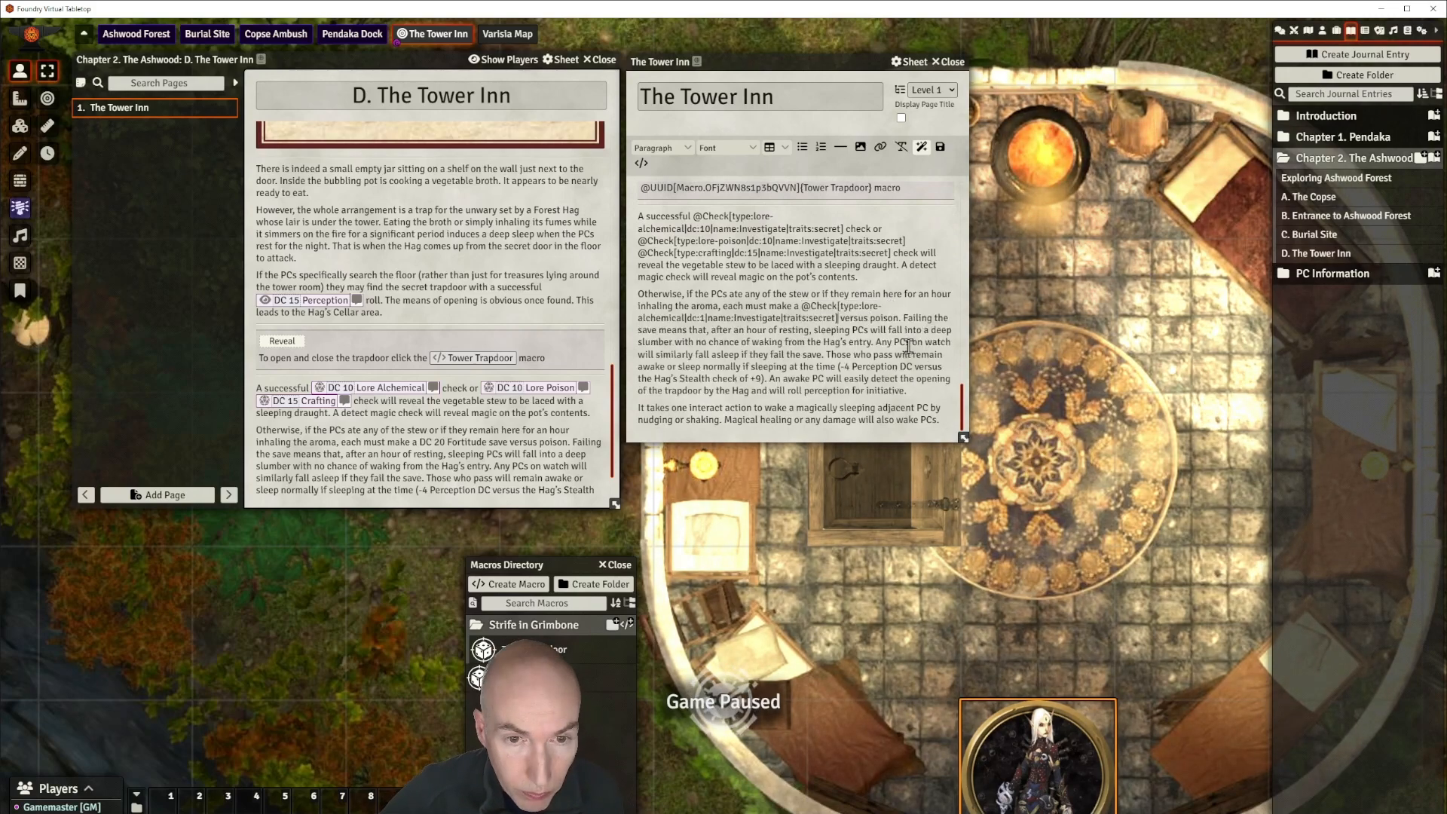
left_click_drag(863, 306, 685, 318)
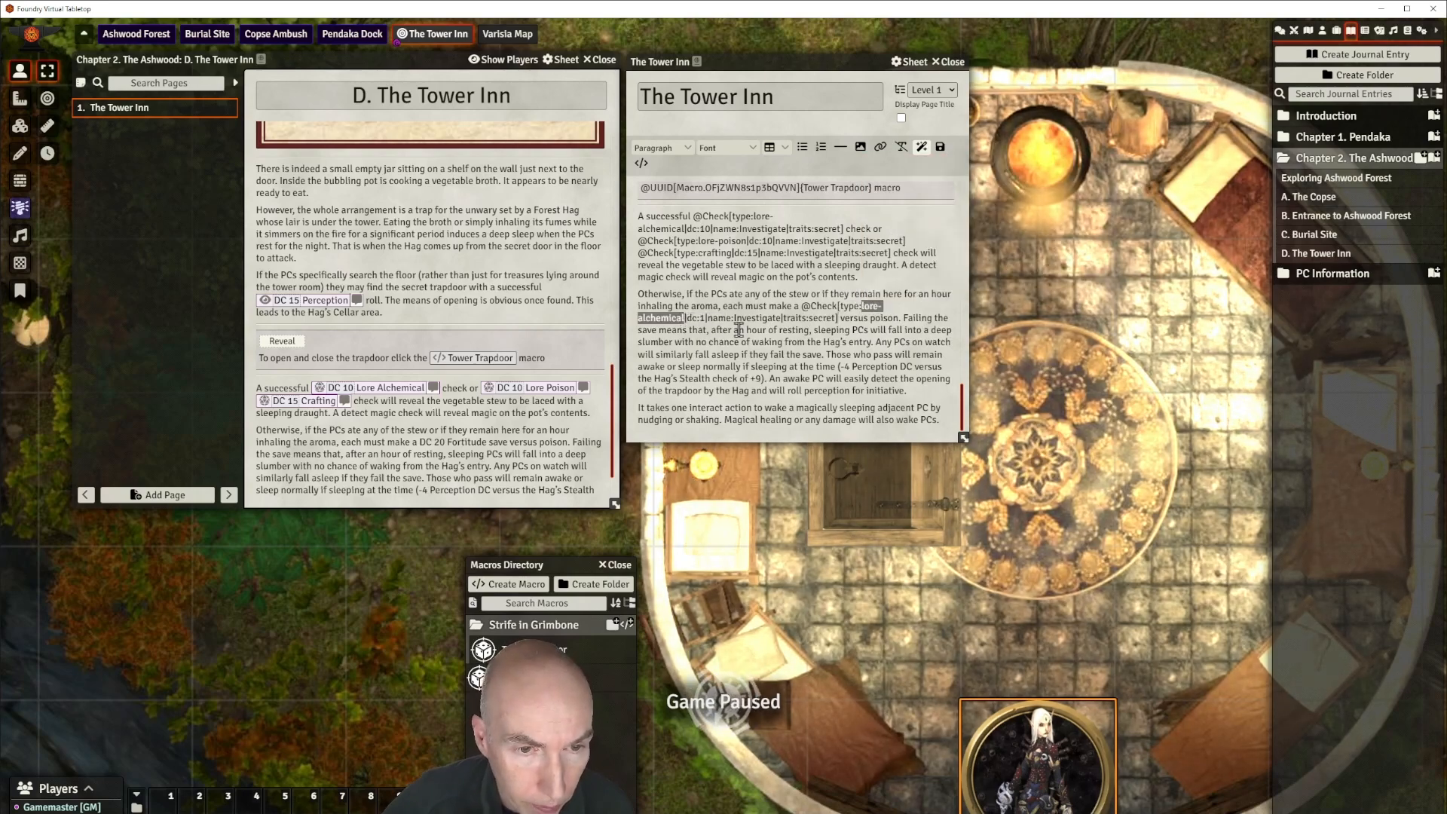
type("fortitude")
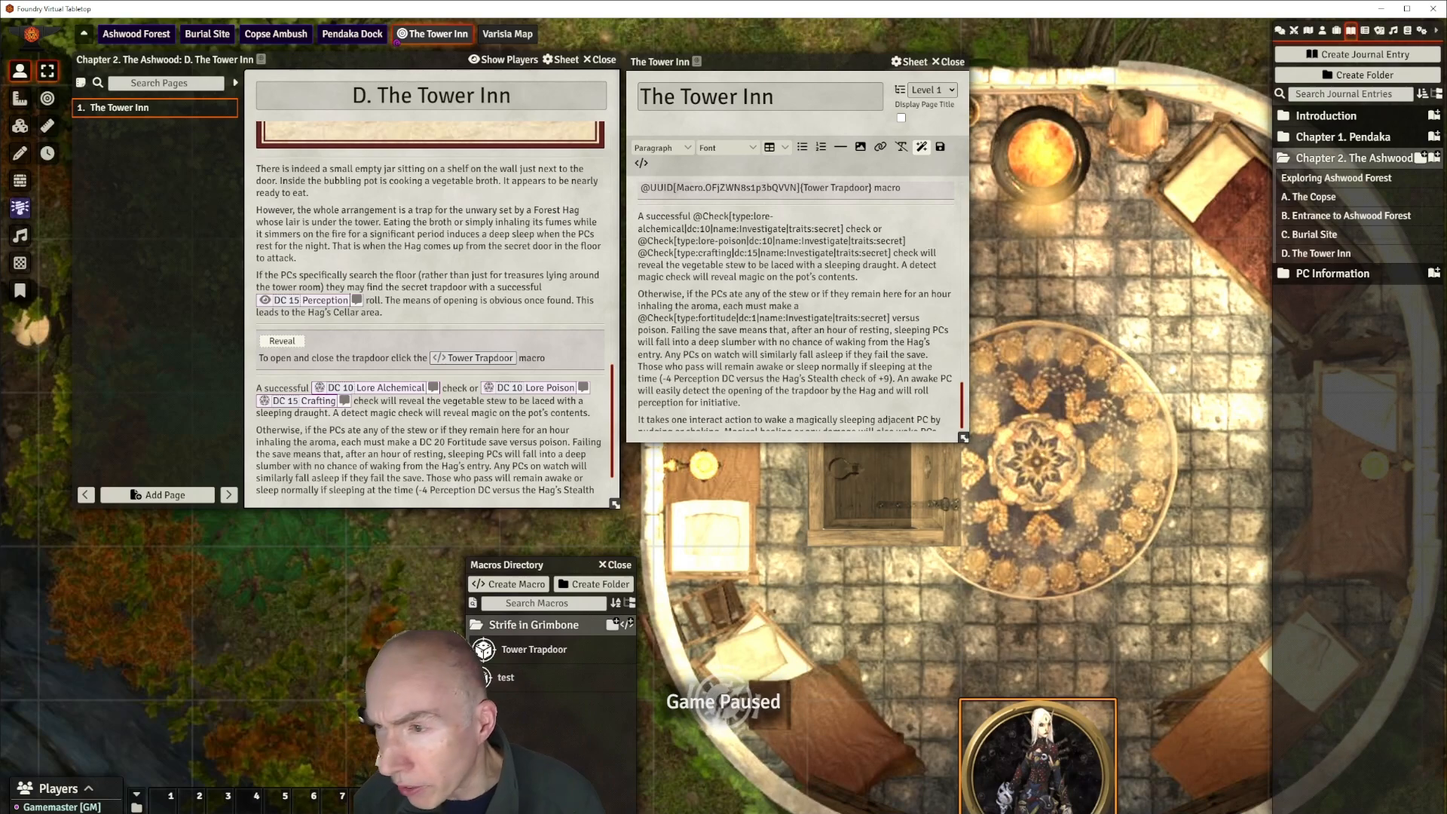
key("ctrl+s")
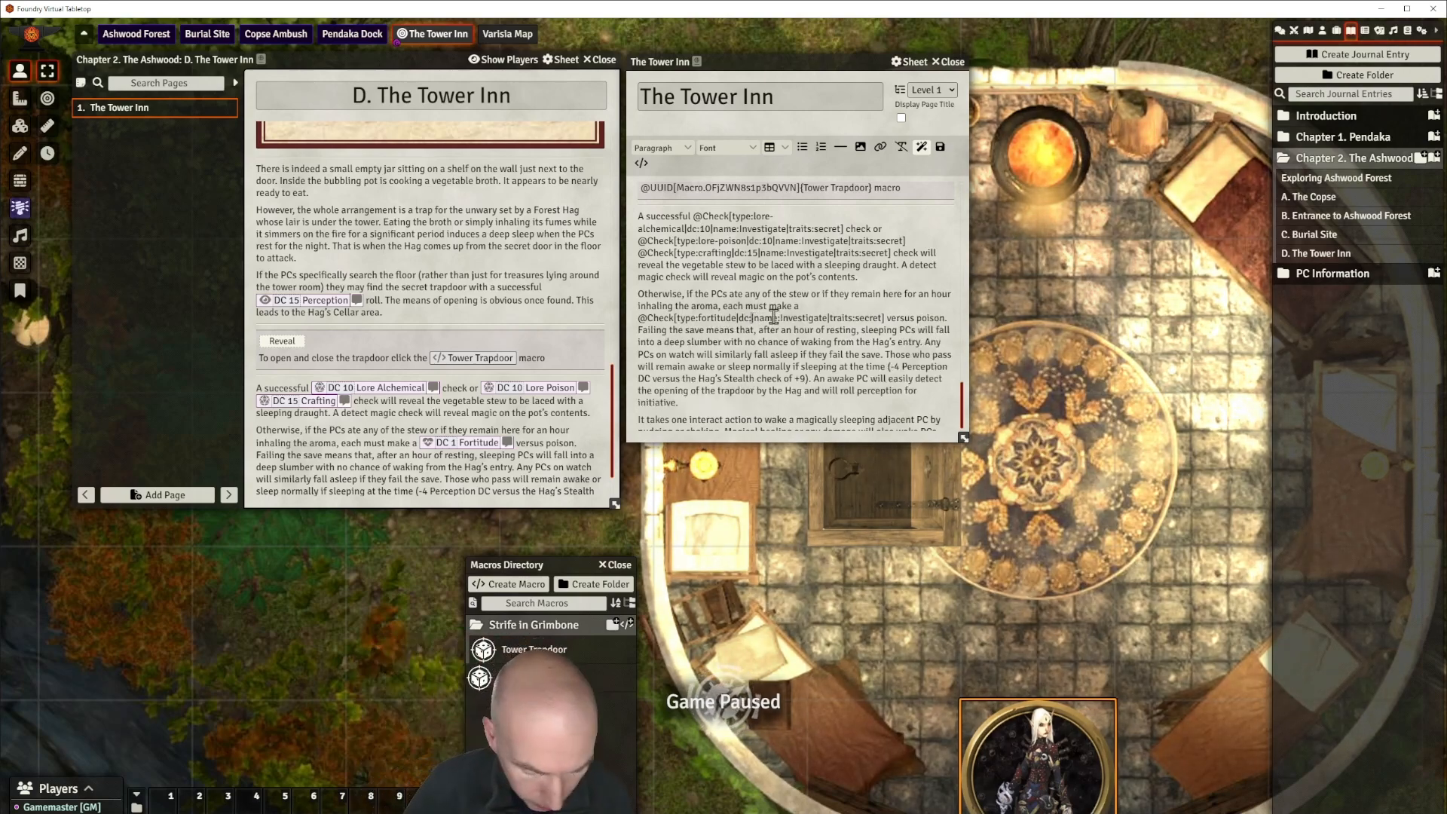
Set the Fortitude check's DC to 20, remove its name parameter, and start another entry after the secret trait.
type("20")
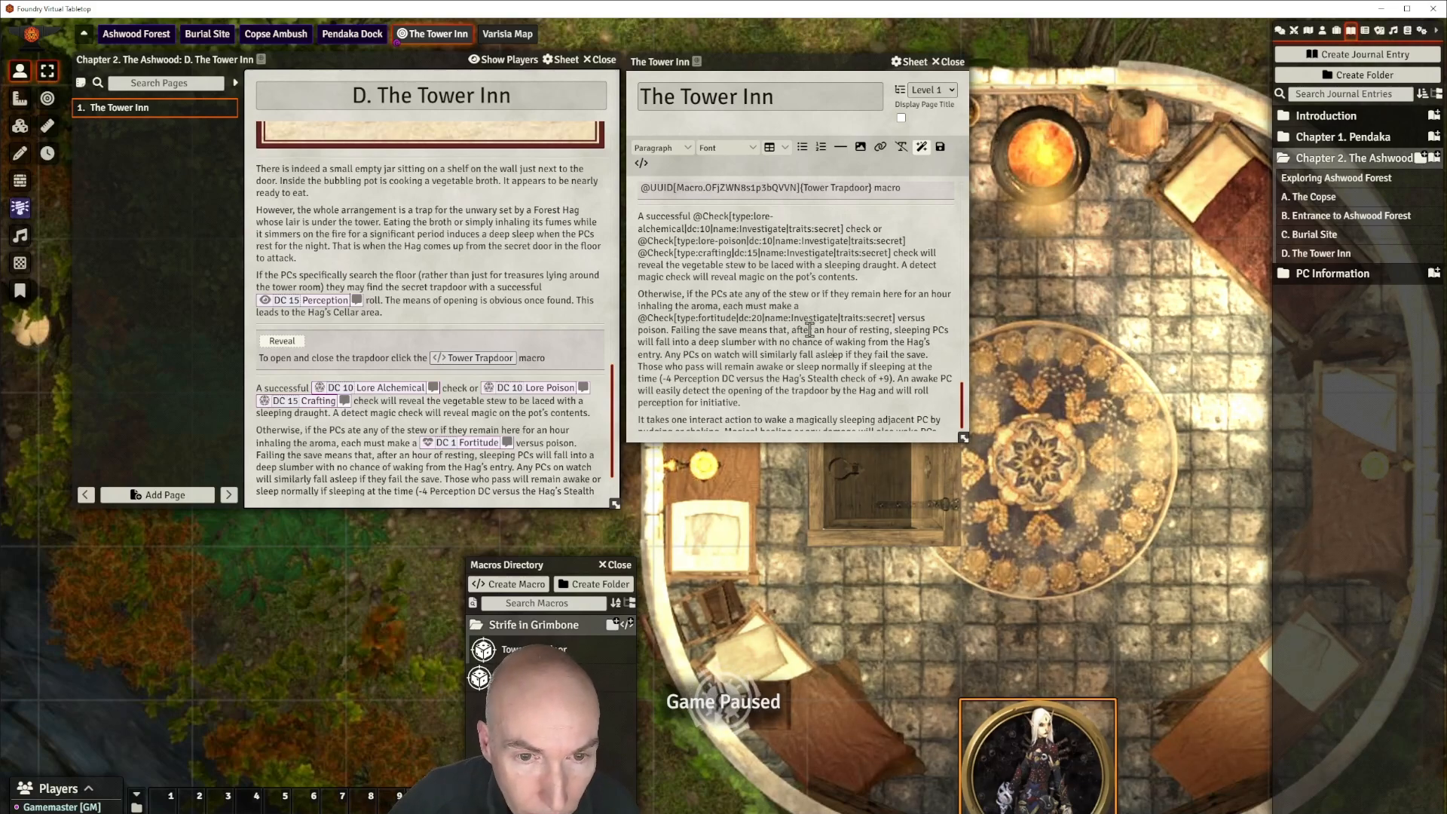
double_click(805, 317)
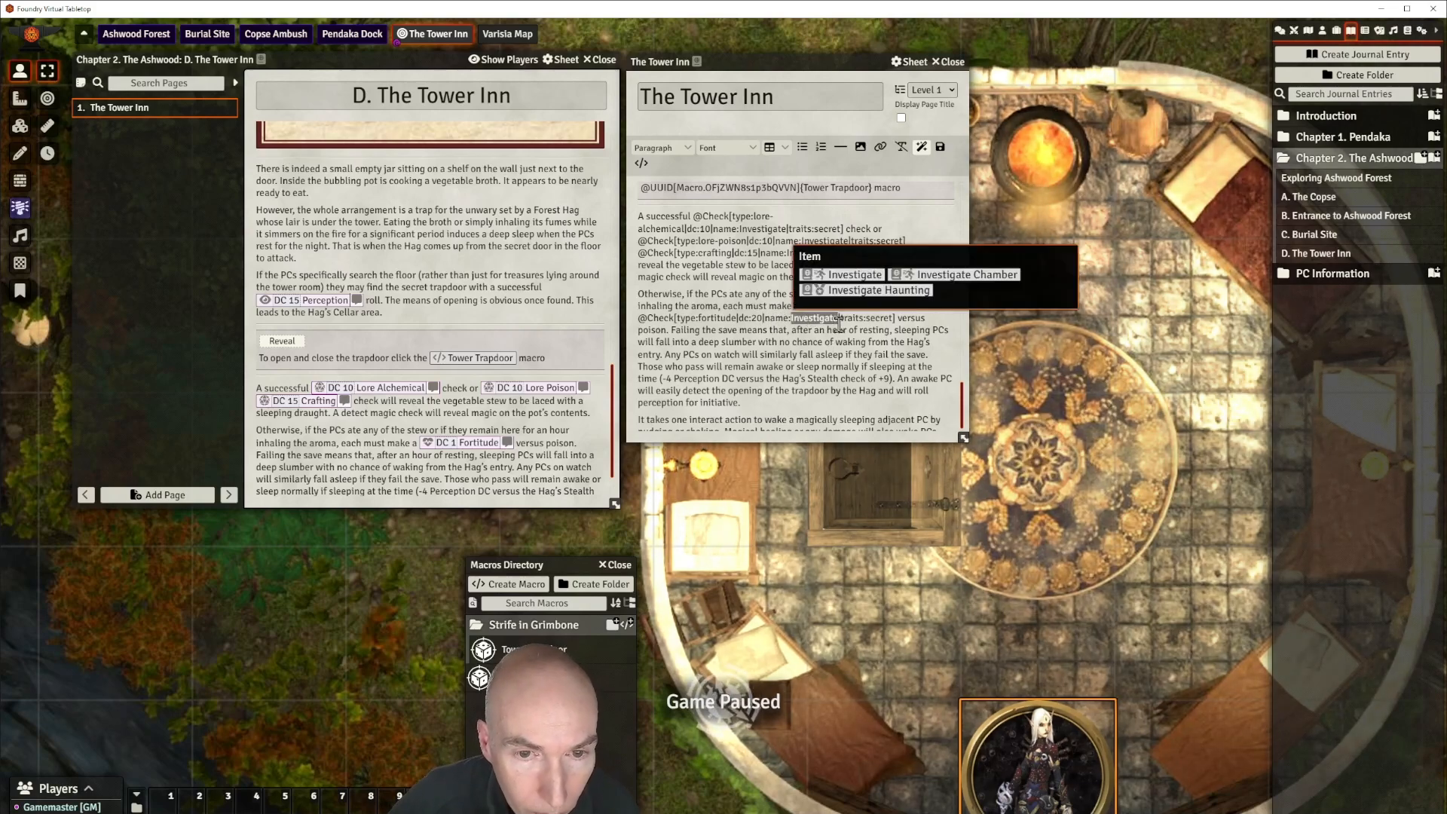
key("BackSpace")
type("ison. Failing")
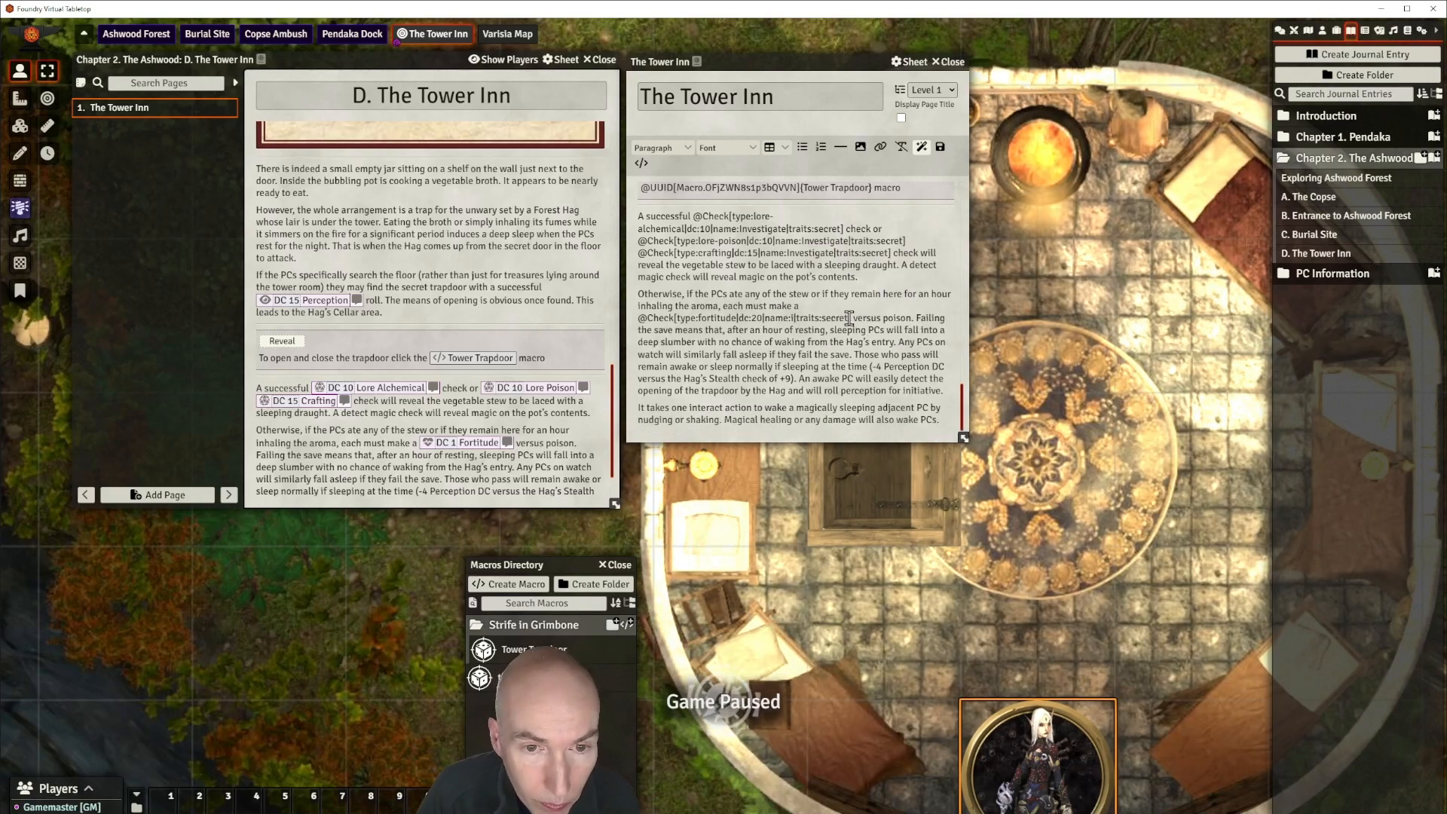
key("BackSpace")
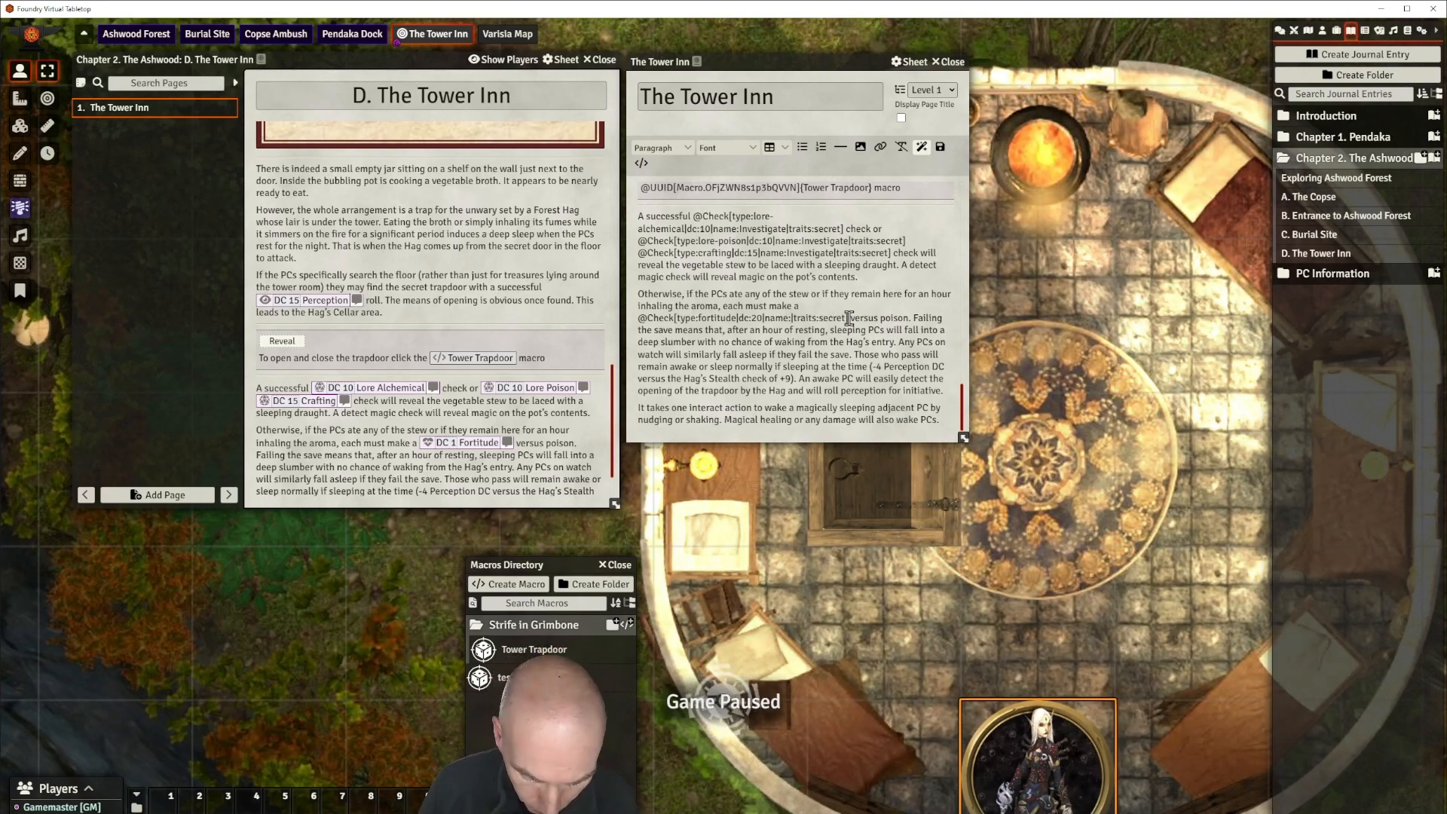
key("BackSpace")
key("BackSpace")
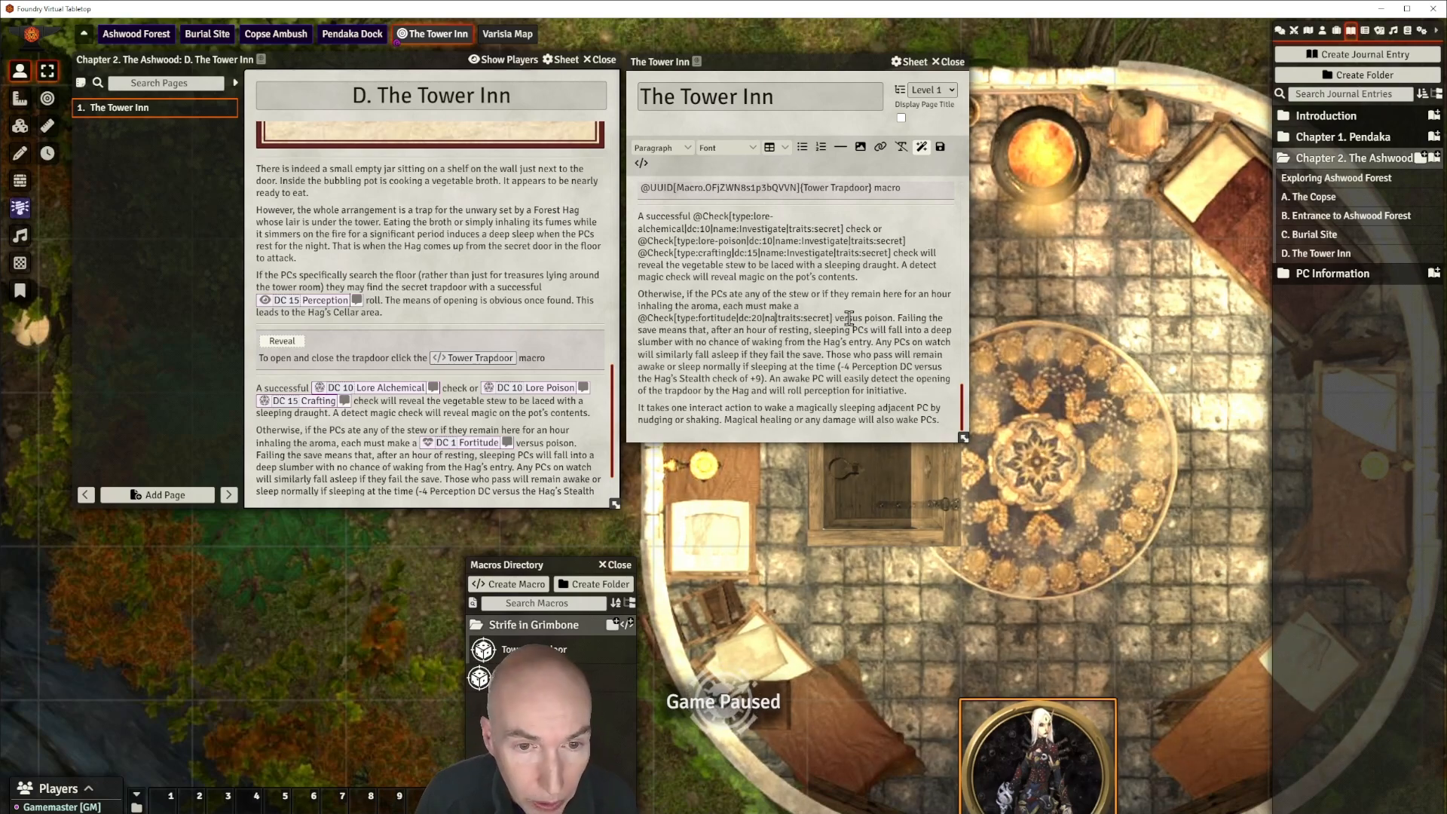
key("BackSpace")
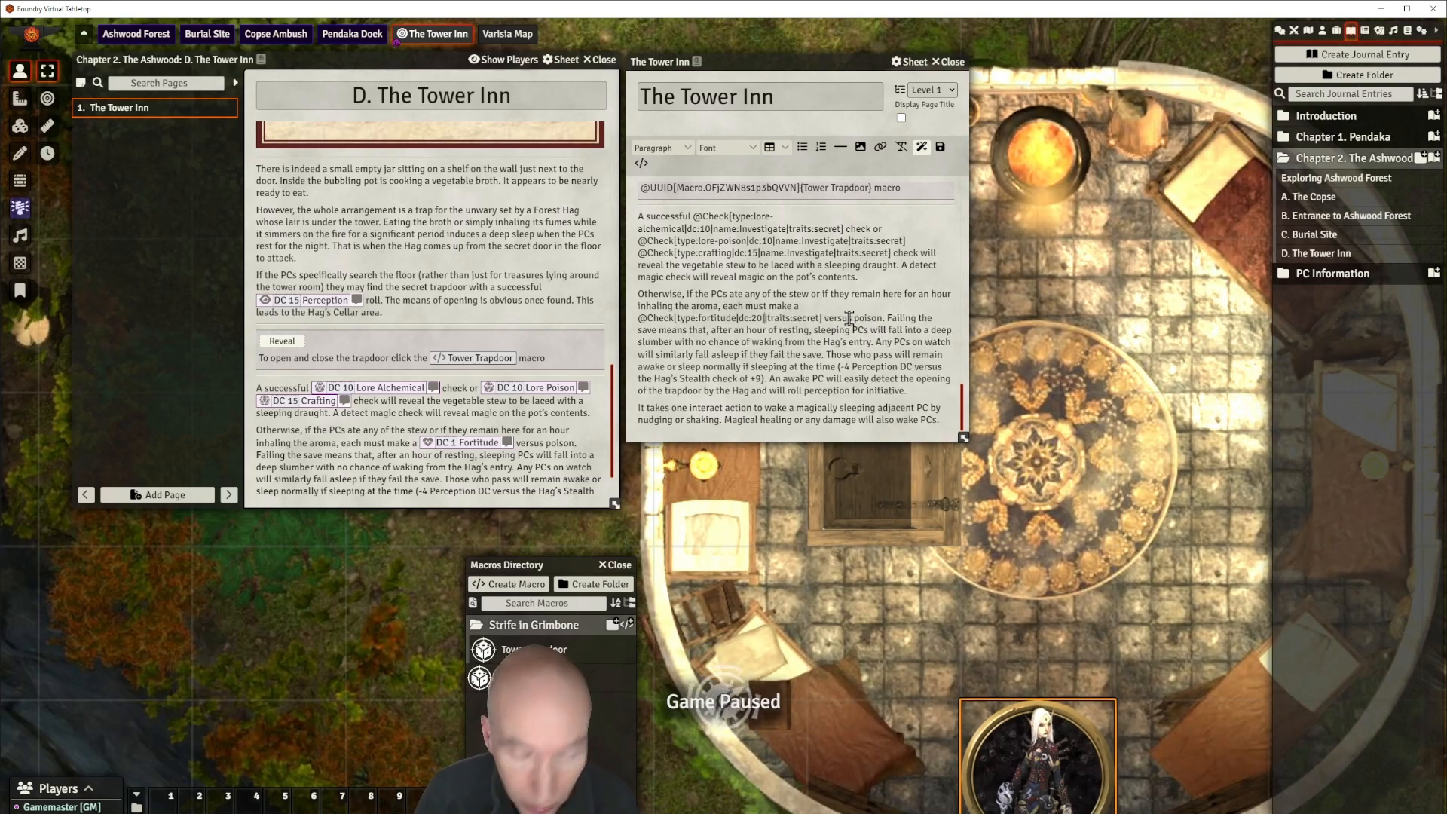
key("BackSpace")
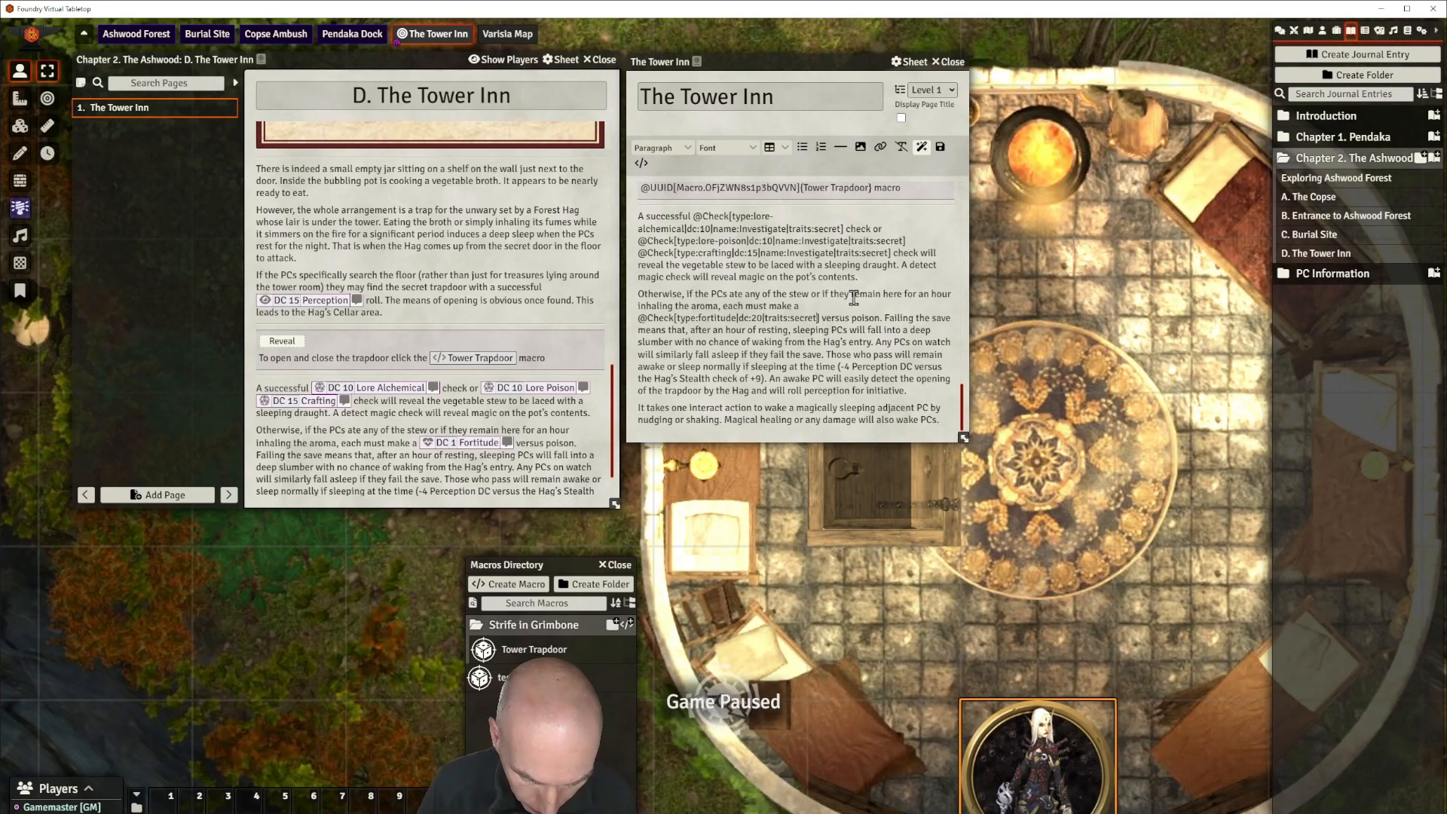
type(",")
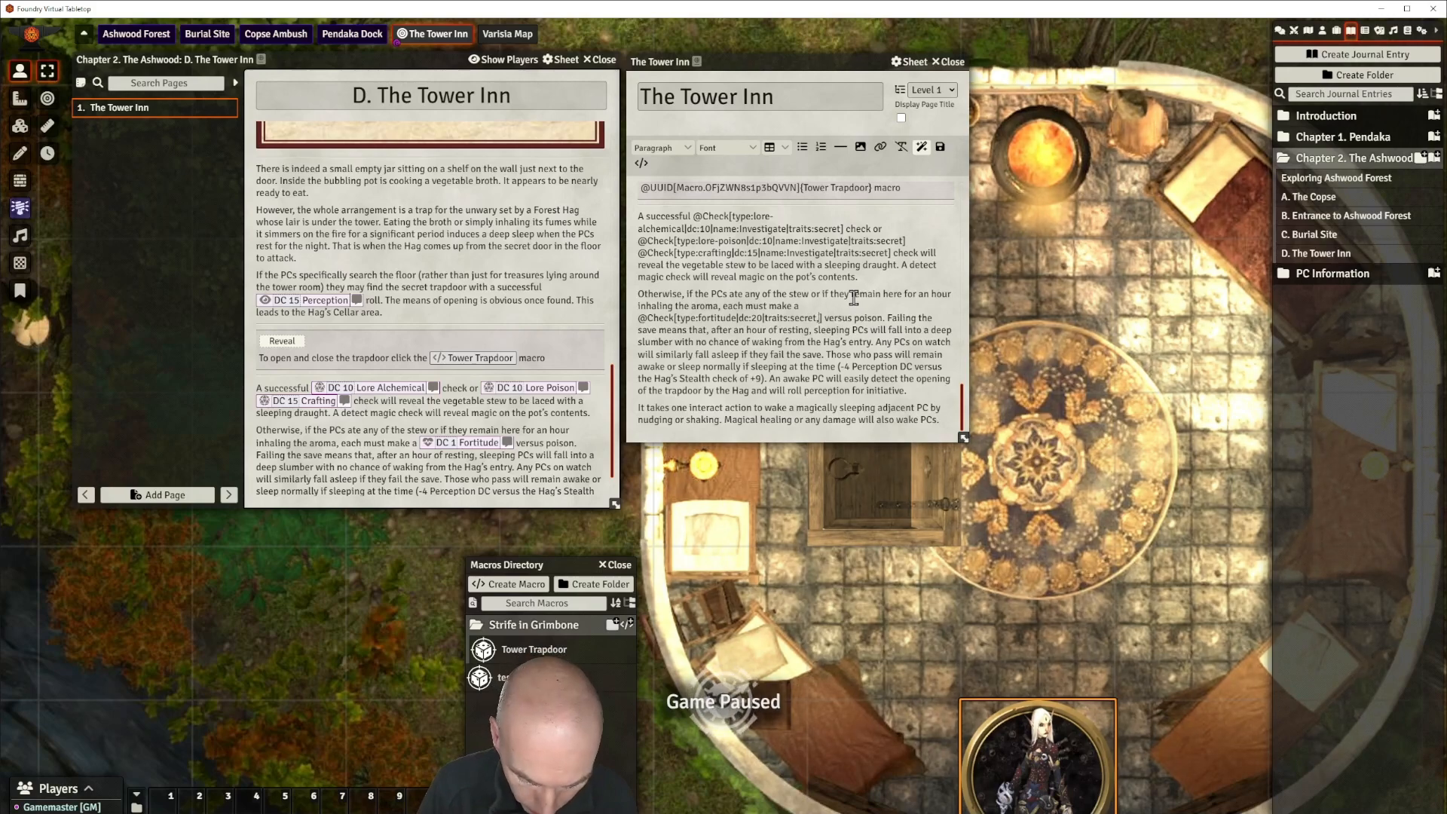
Add the poison trait to the DC 20 Fortitude check, remove the words "versus poison" after it, and save the page.
type("poison")
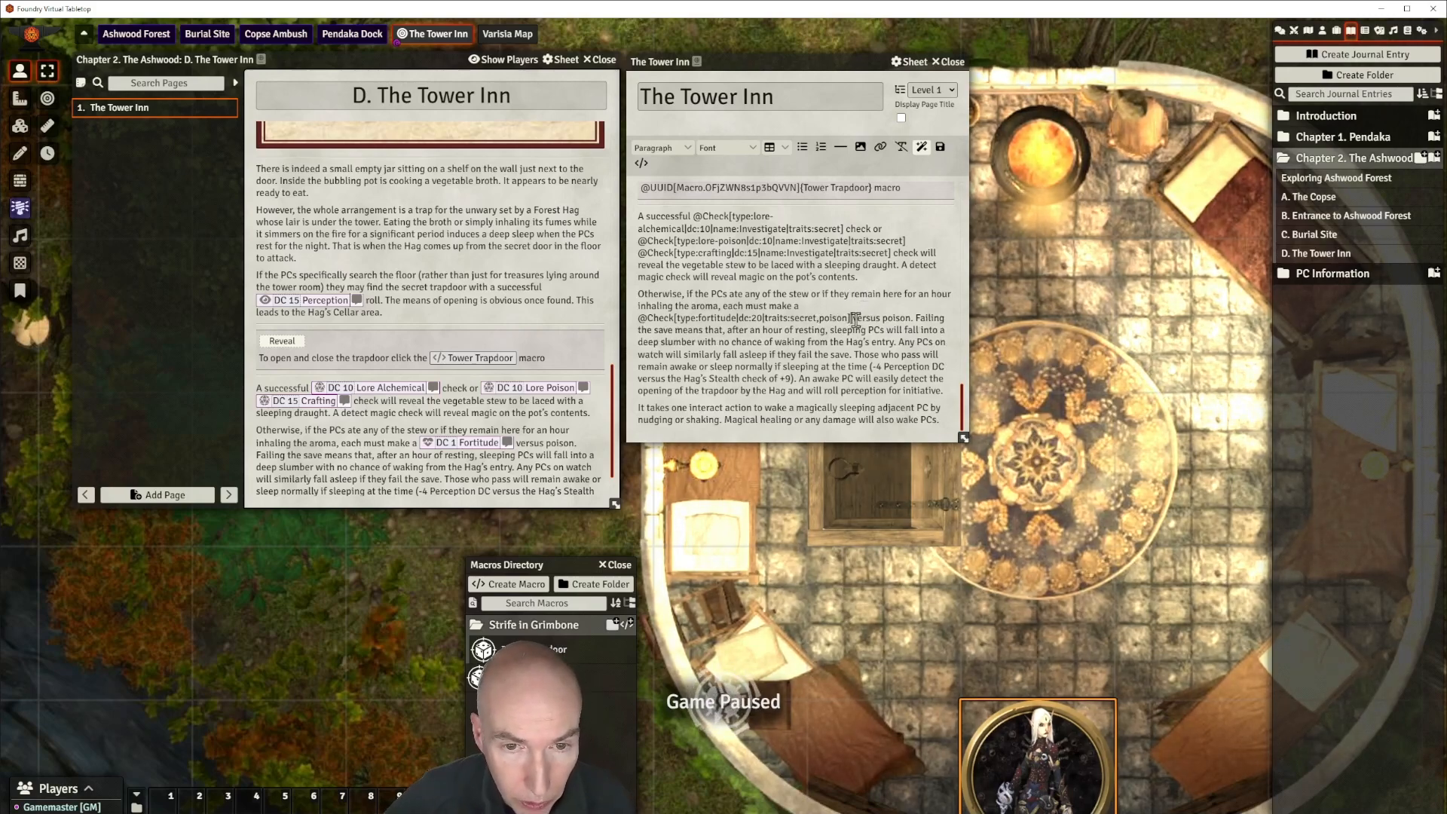
left_click_drag(853, 318, 909, 318)
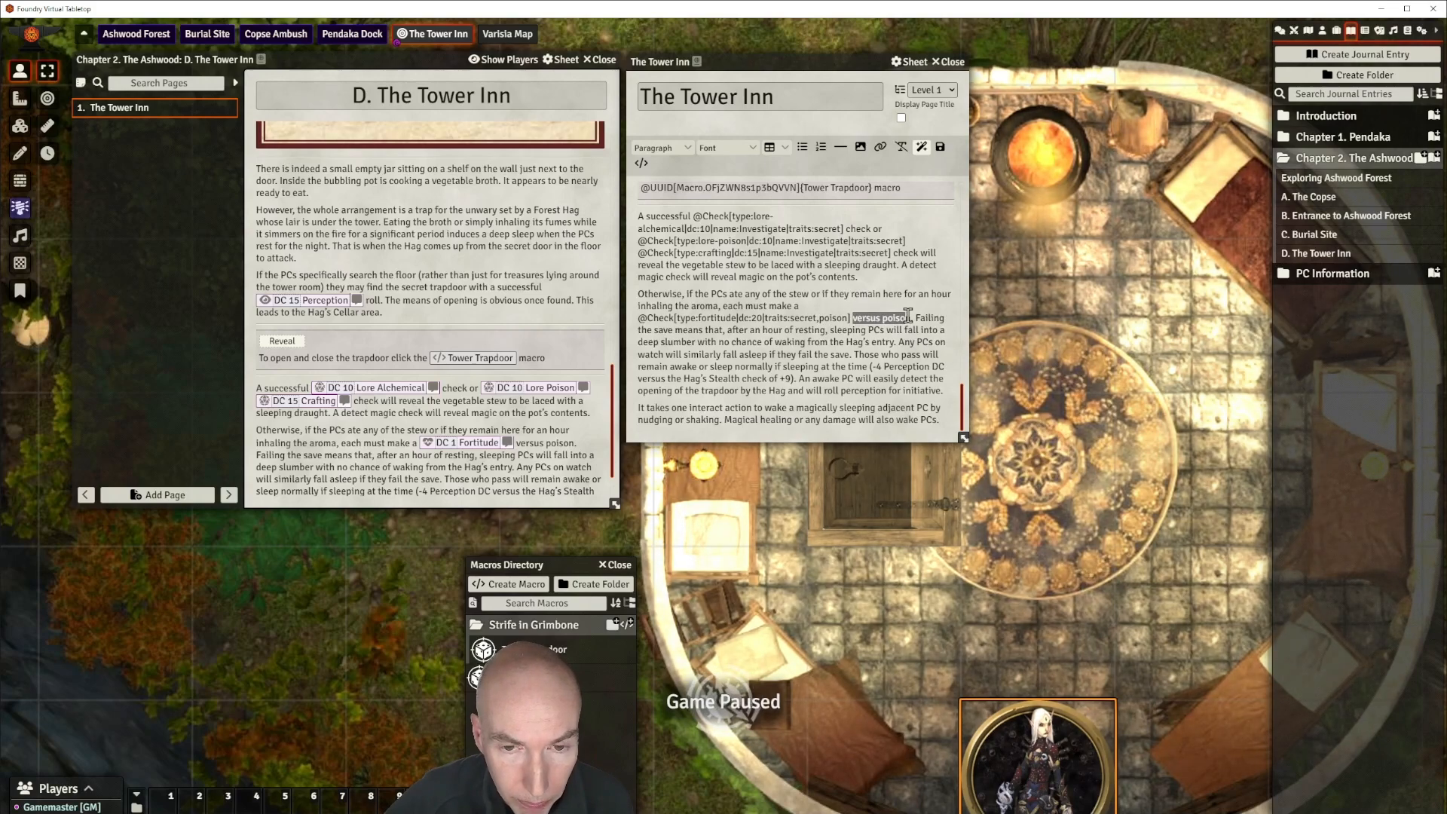
key("BackSpace")
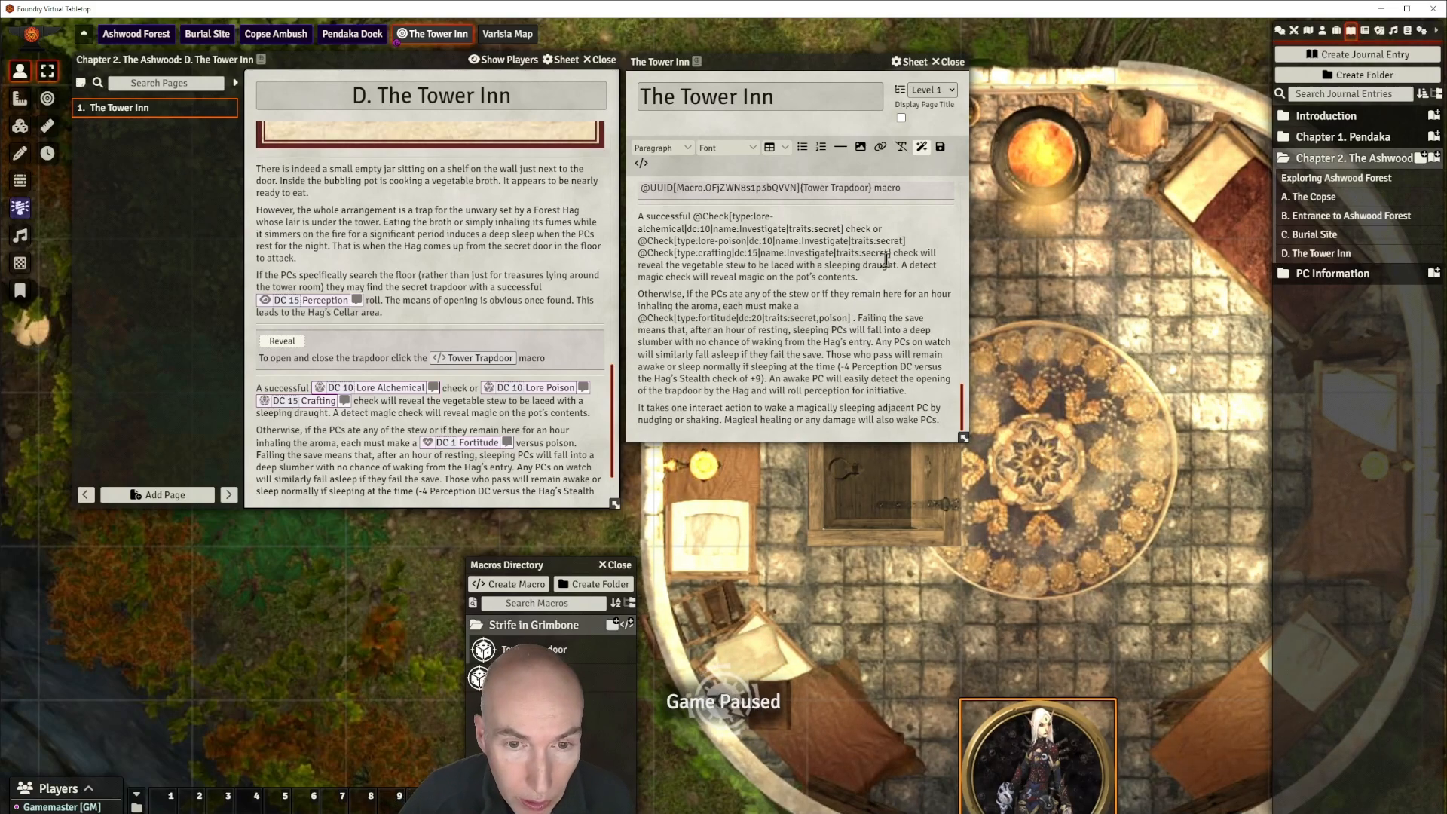
key("BackSpace")
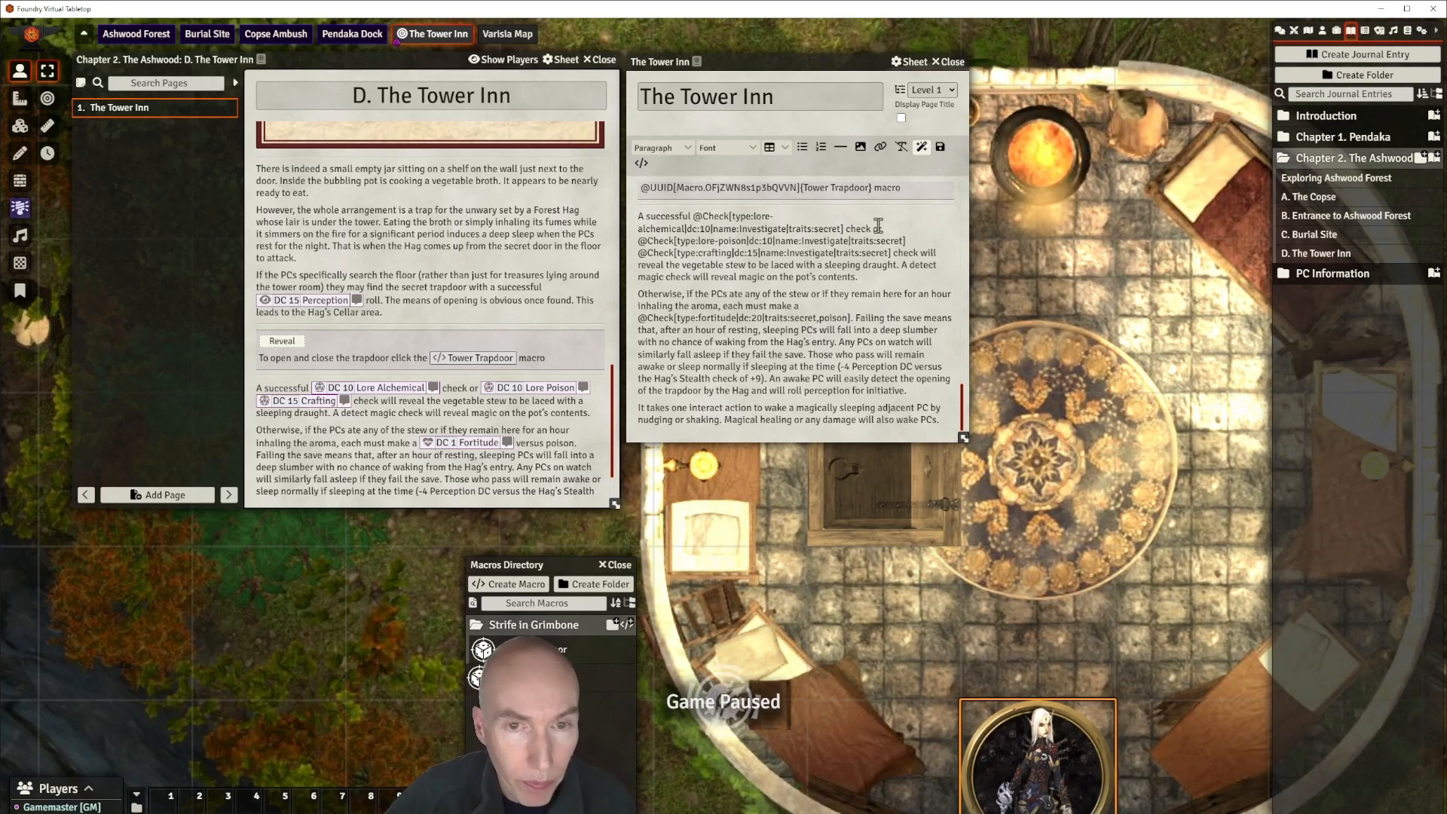
left_click(941, 149)
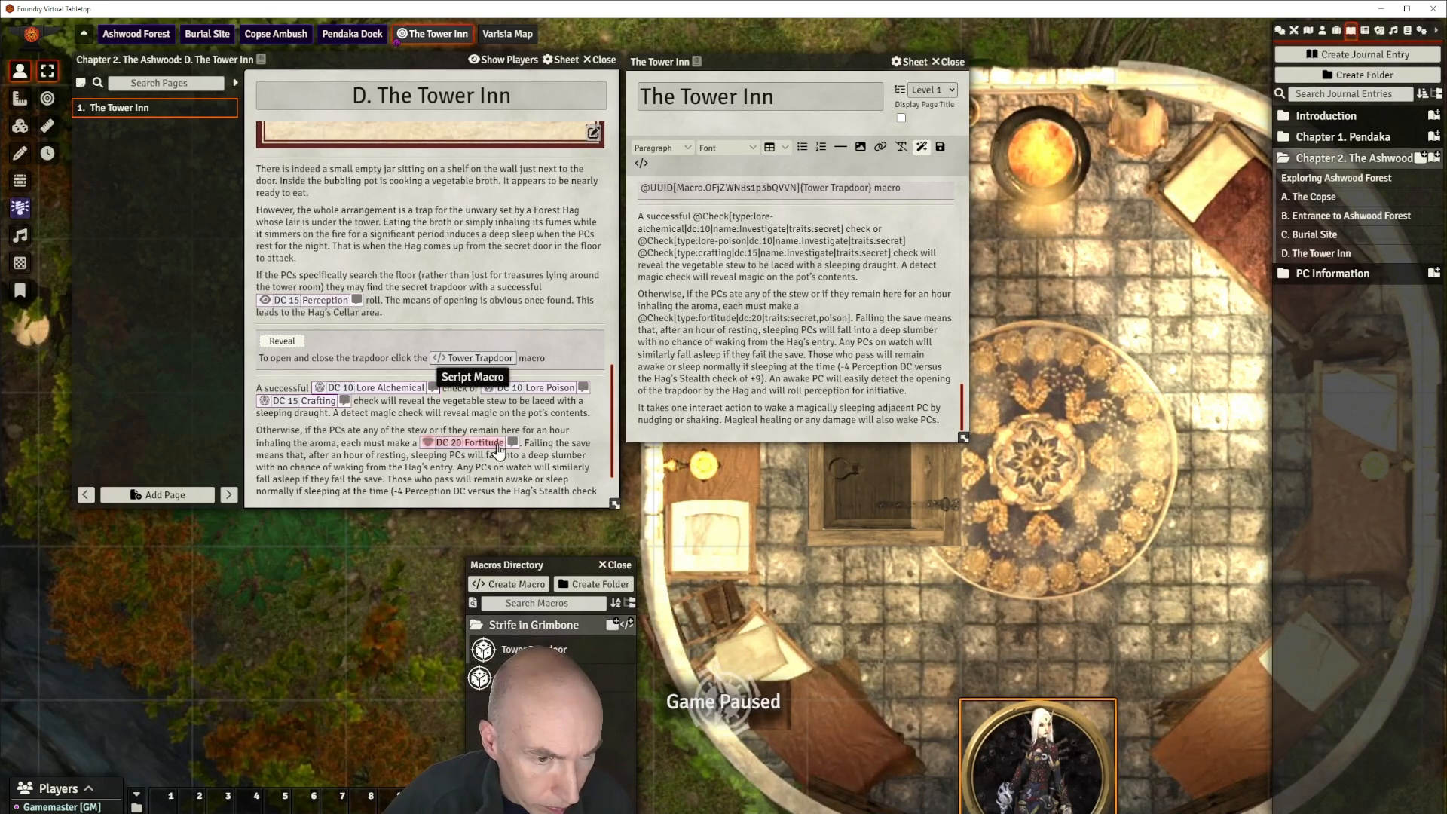
Test the updated check by rolling the DC 20 Fortitude saving throw for Merisiel from the chat log.
left_click_drag(1084, 490, 1091, 286)
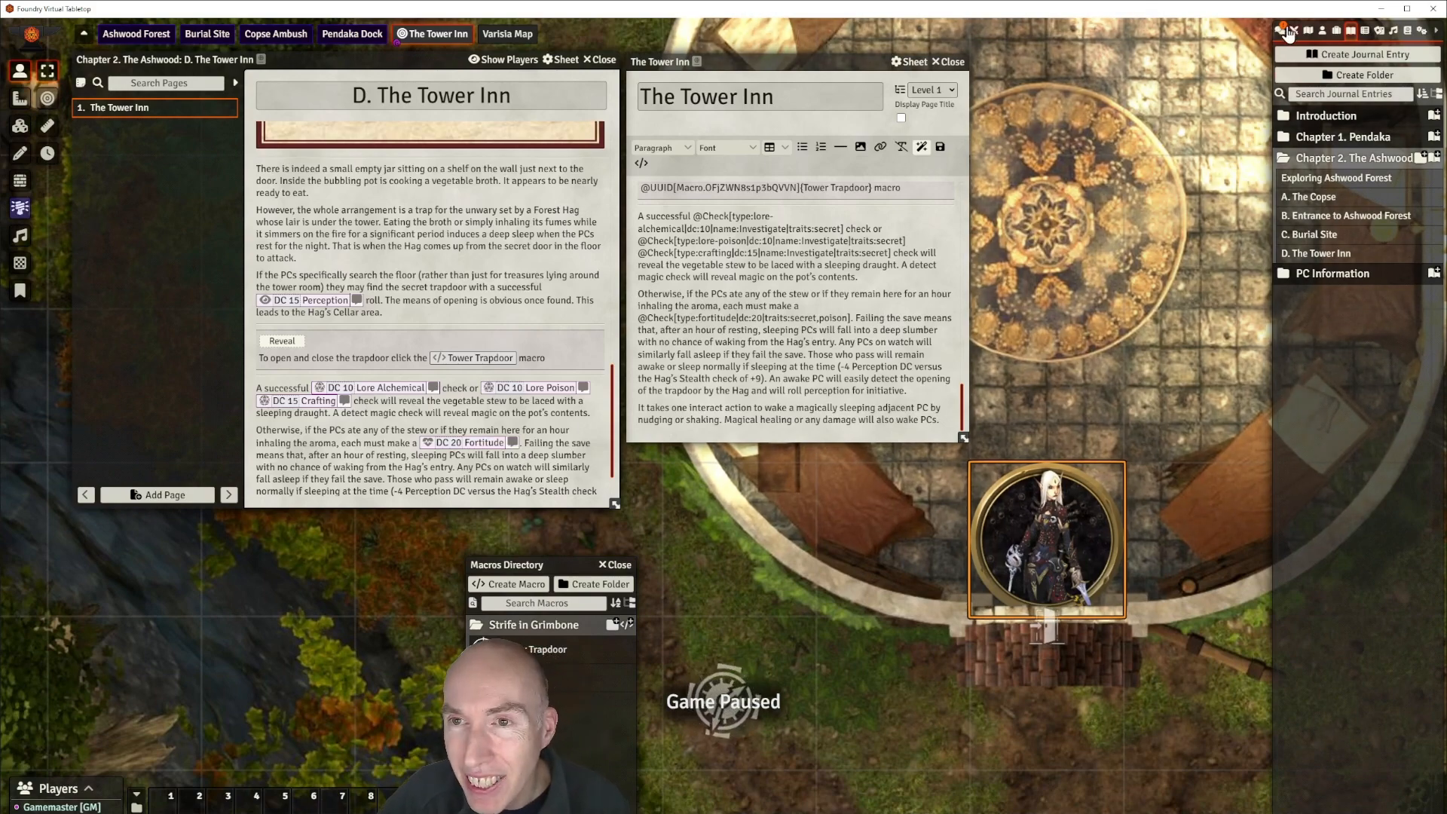
left_click(1280, 30)
scroll(1346, 480, "down", 2)
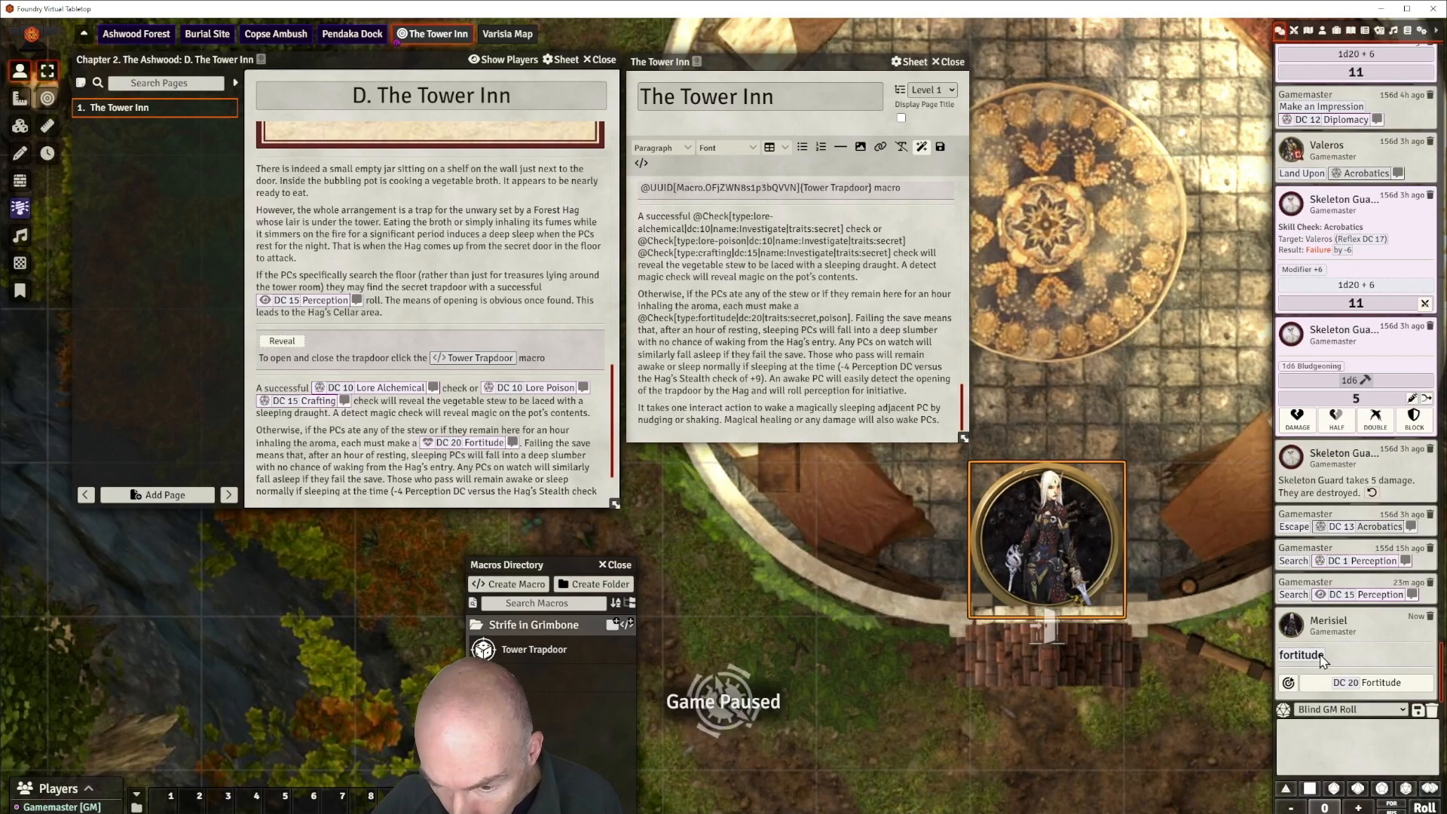
left_click(1376, 683)
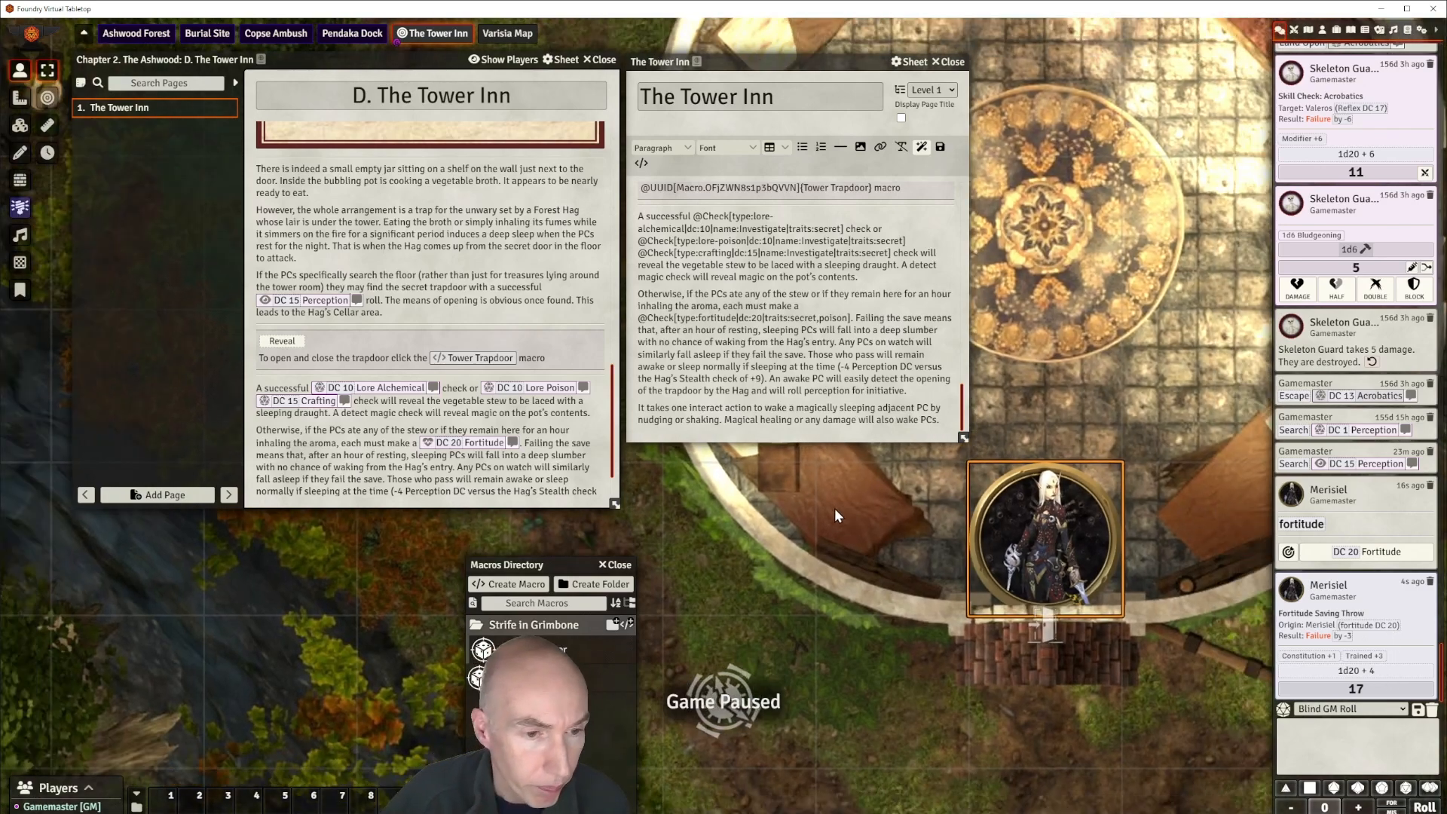
Review the end of the Tower Inn journal text and search the compendium packs for "sleep".
scroll(587, 417, "up", 2)
scroll(567, 437, "down", 3)
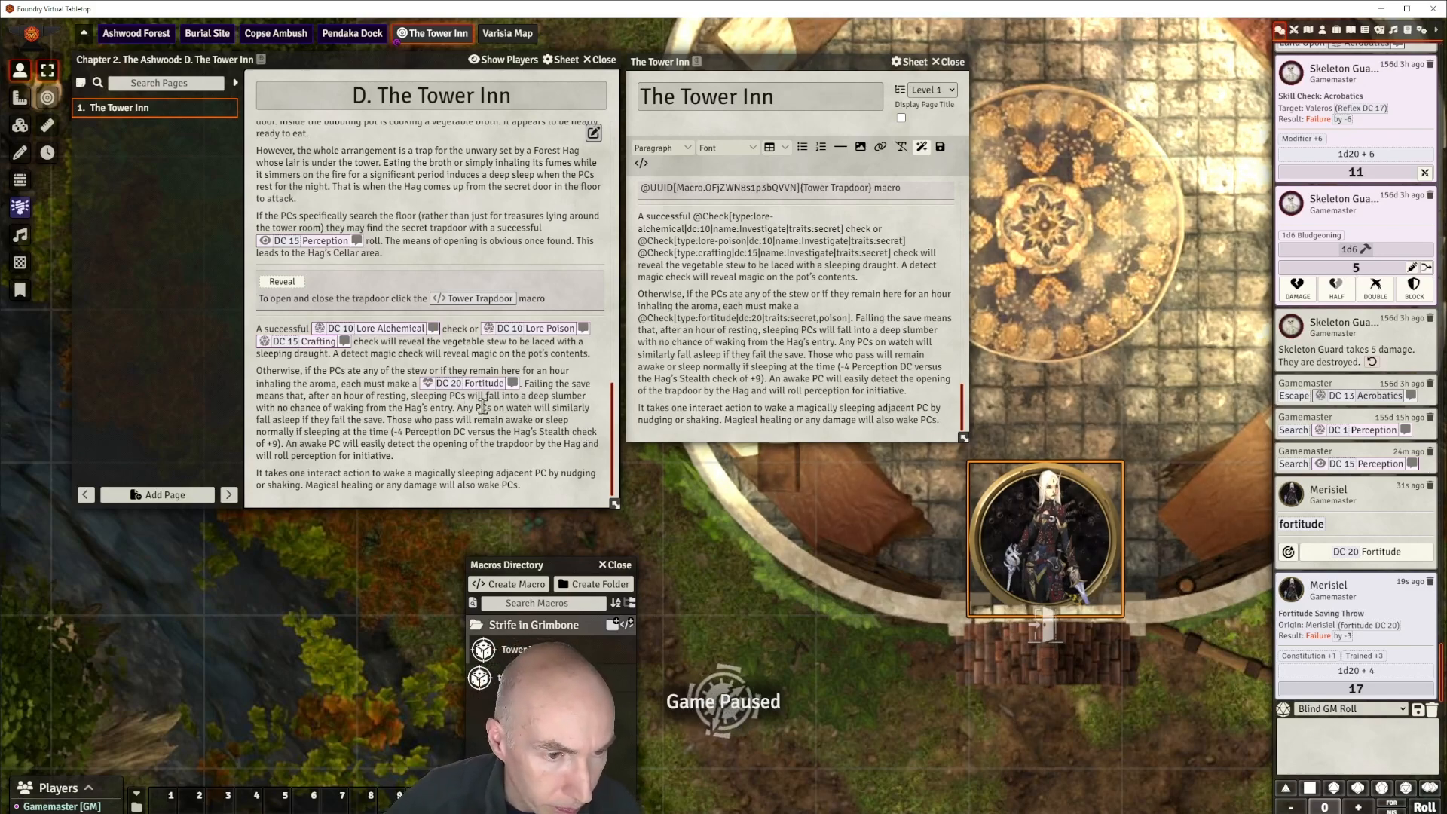
left_click(1407, 30)
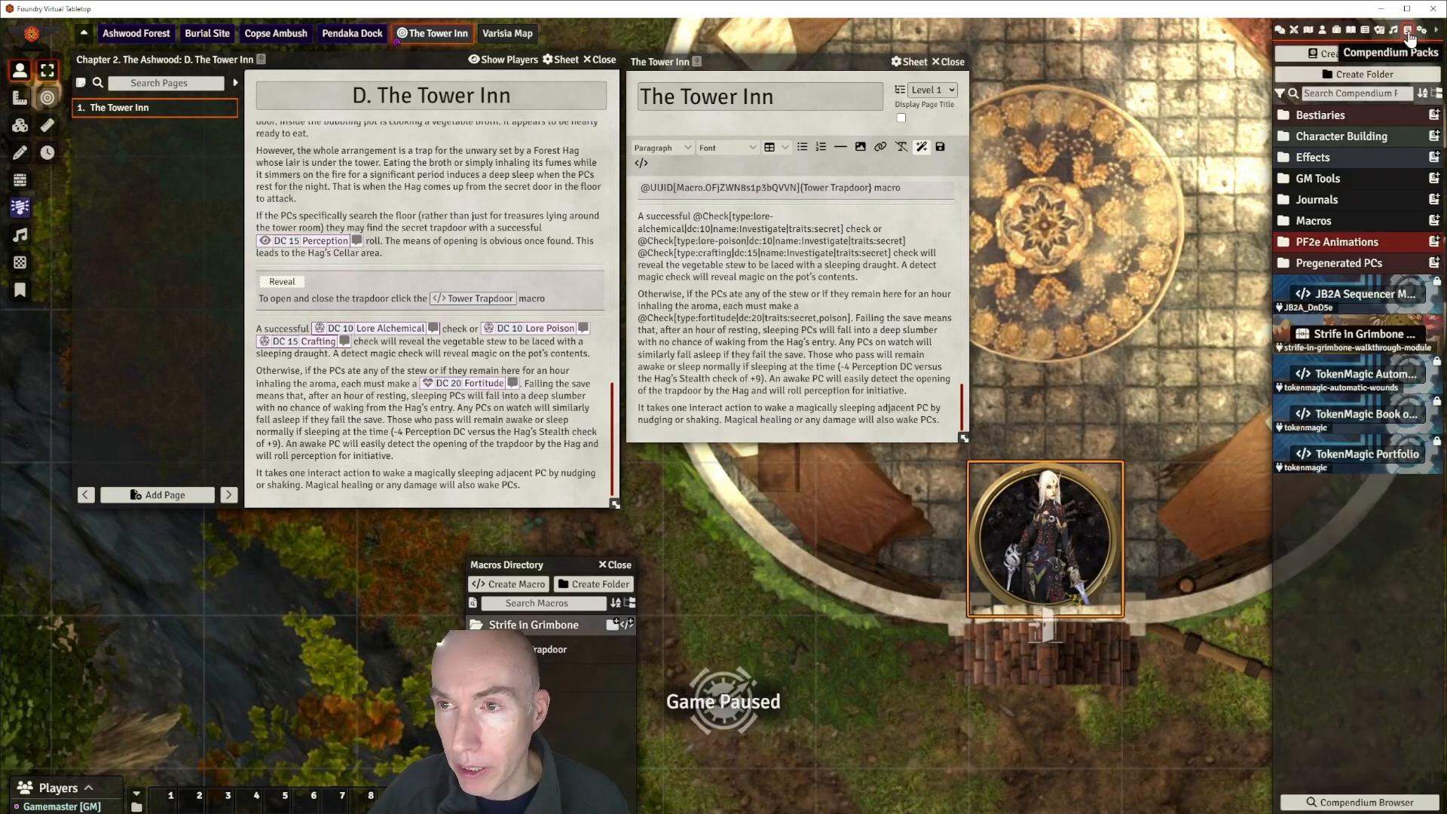
left_click(1396, 94)
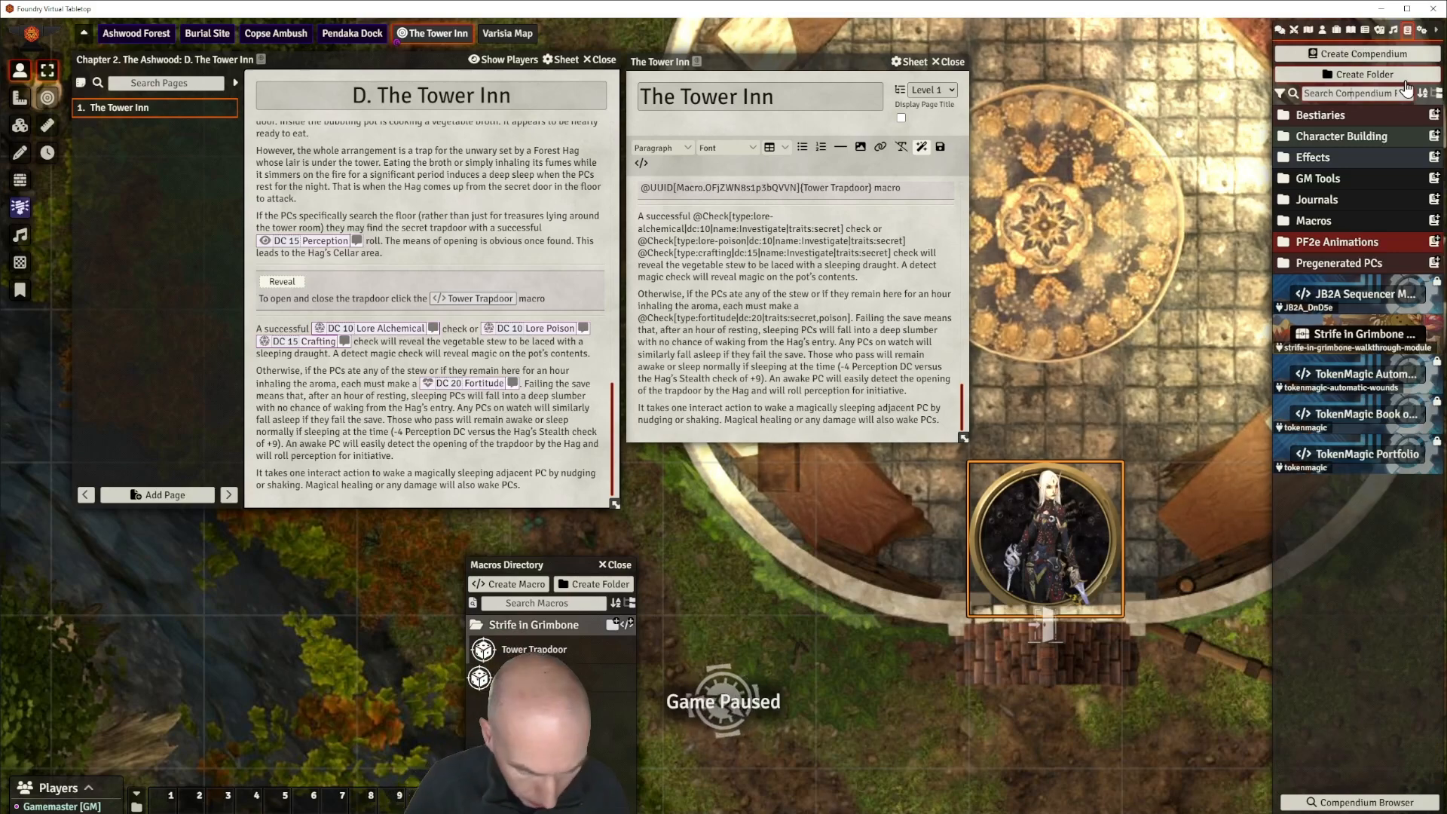
type("sleep")
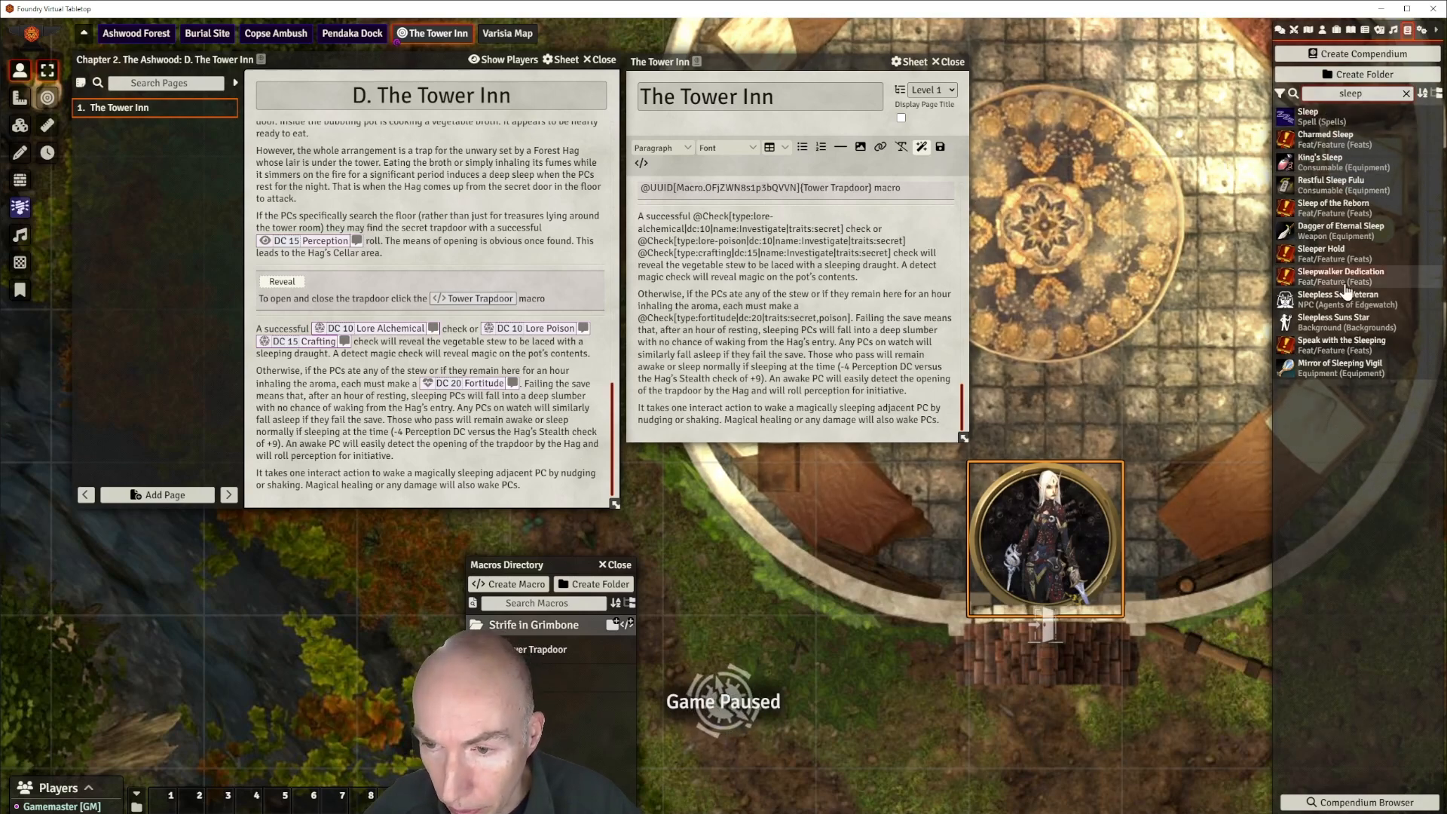
Look through the status effects available for Merisiel's token for a condition that fits magical sleep.
left_click_drag(774, 57, 630, 46)
right_click(1061, 532)
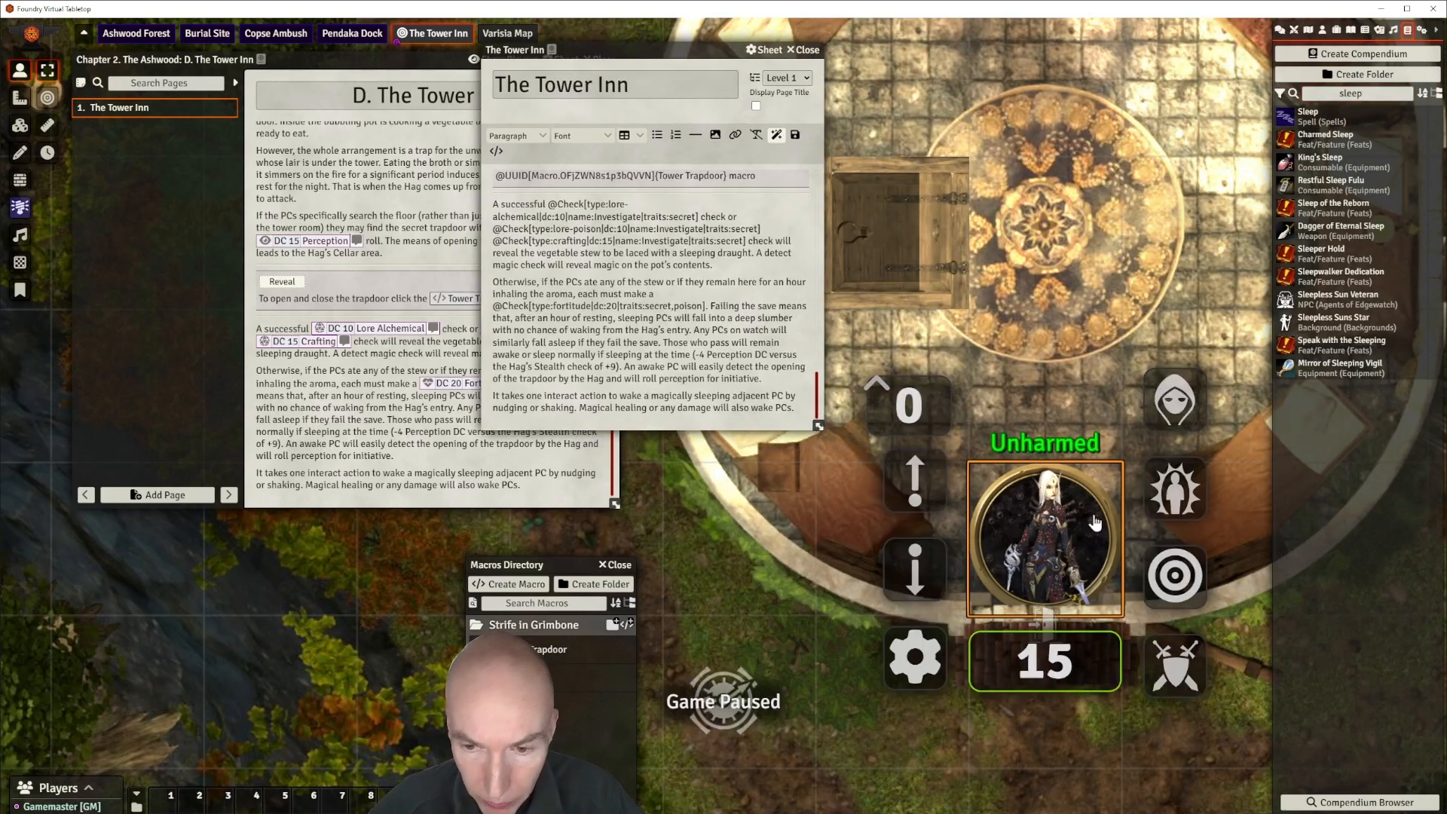
left_click(1186, 488)
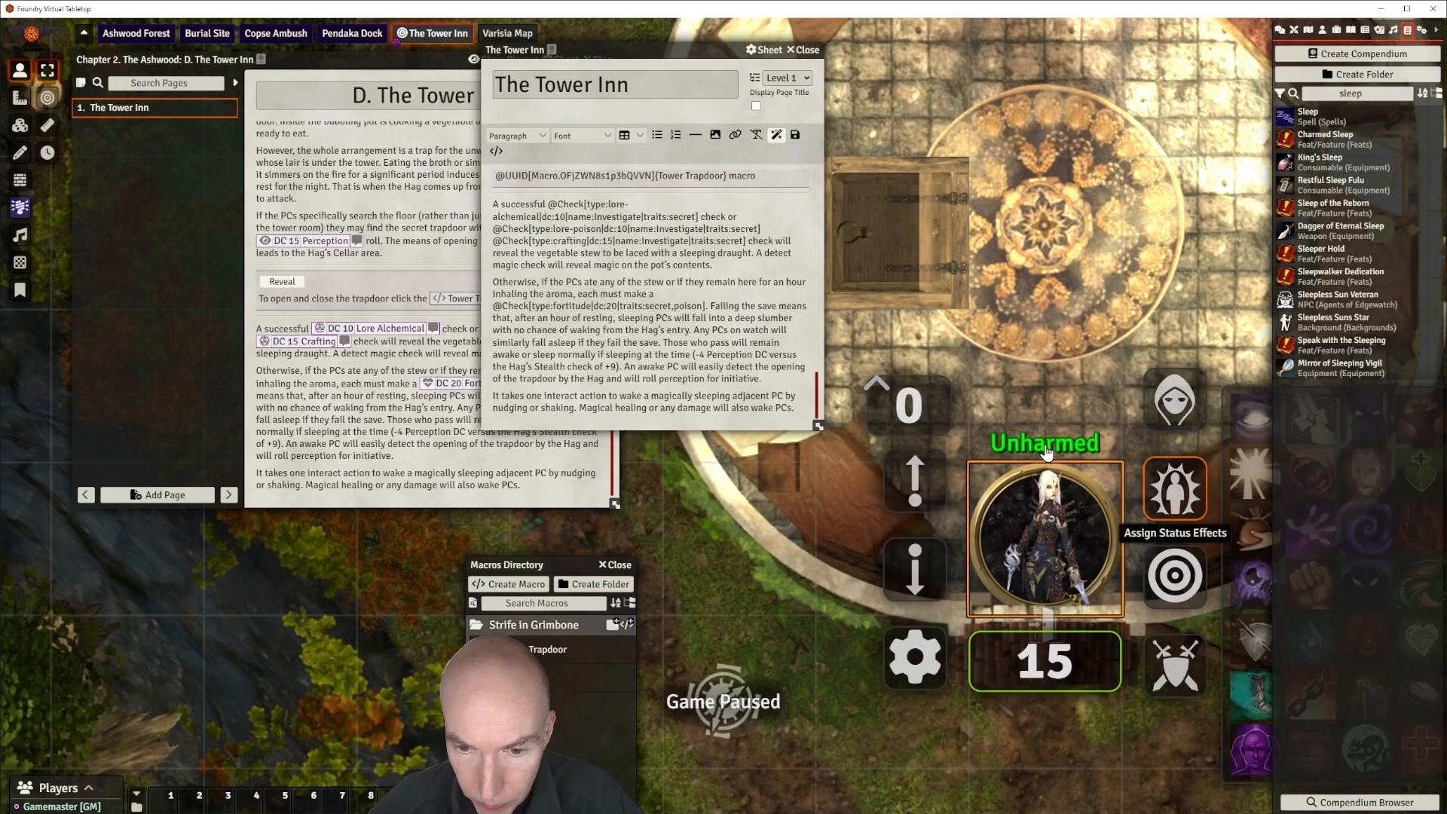
left_click_drag(1101, 401, 864, 351)
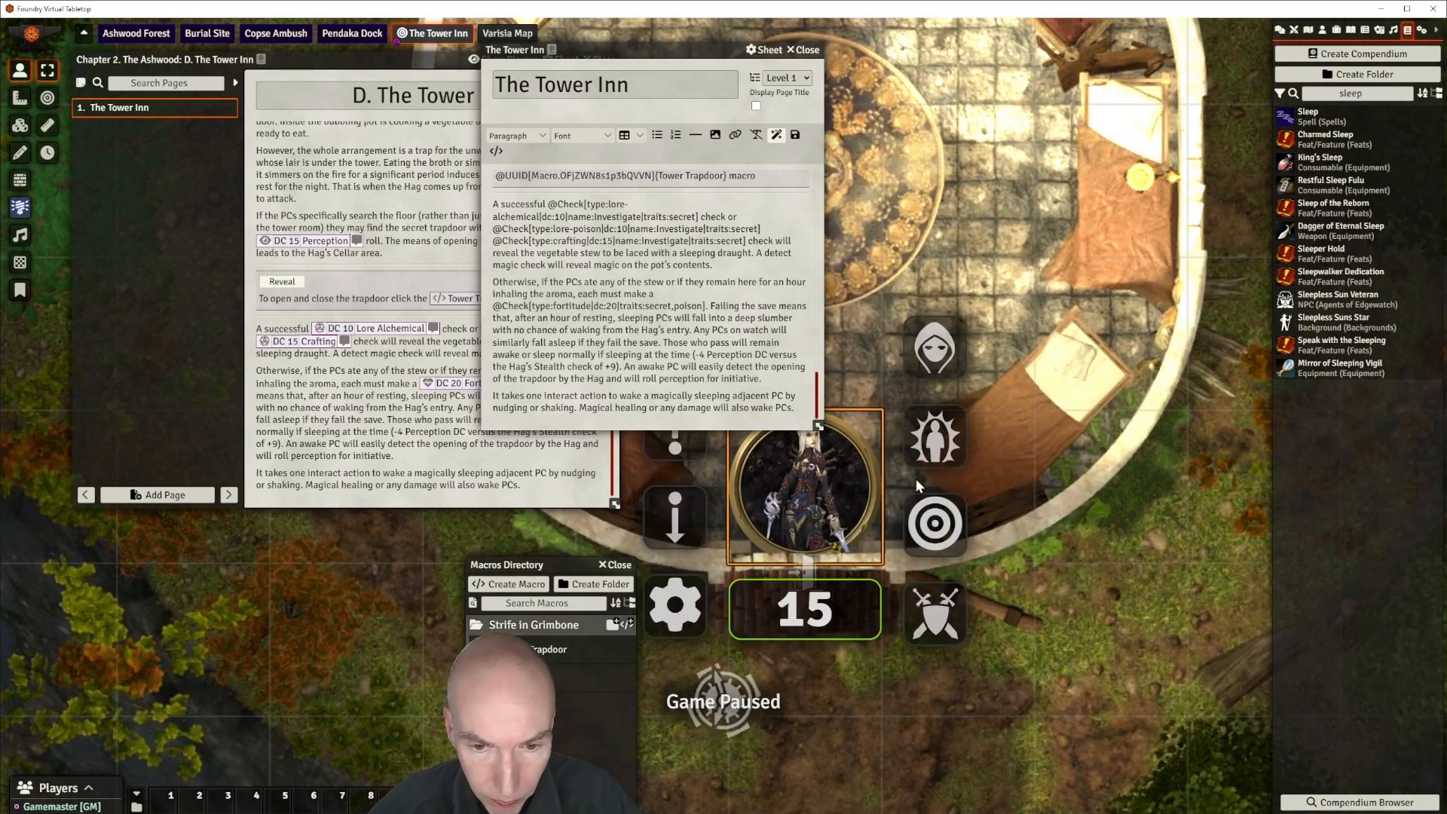
left_click(934, 439)
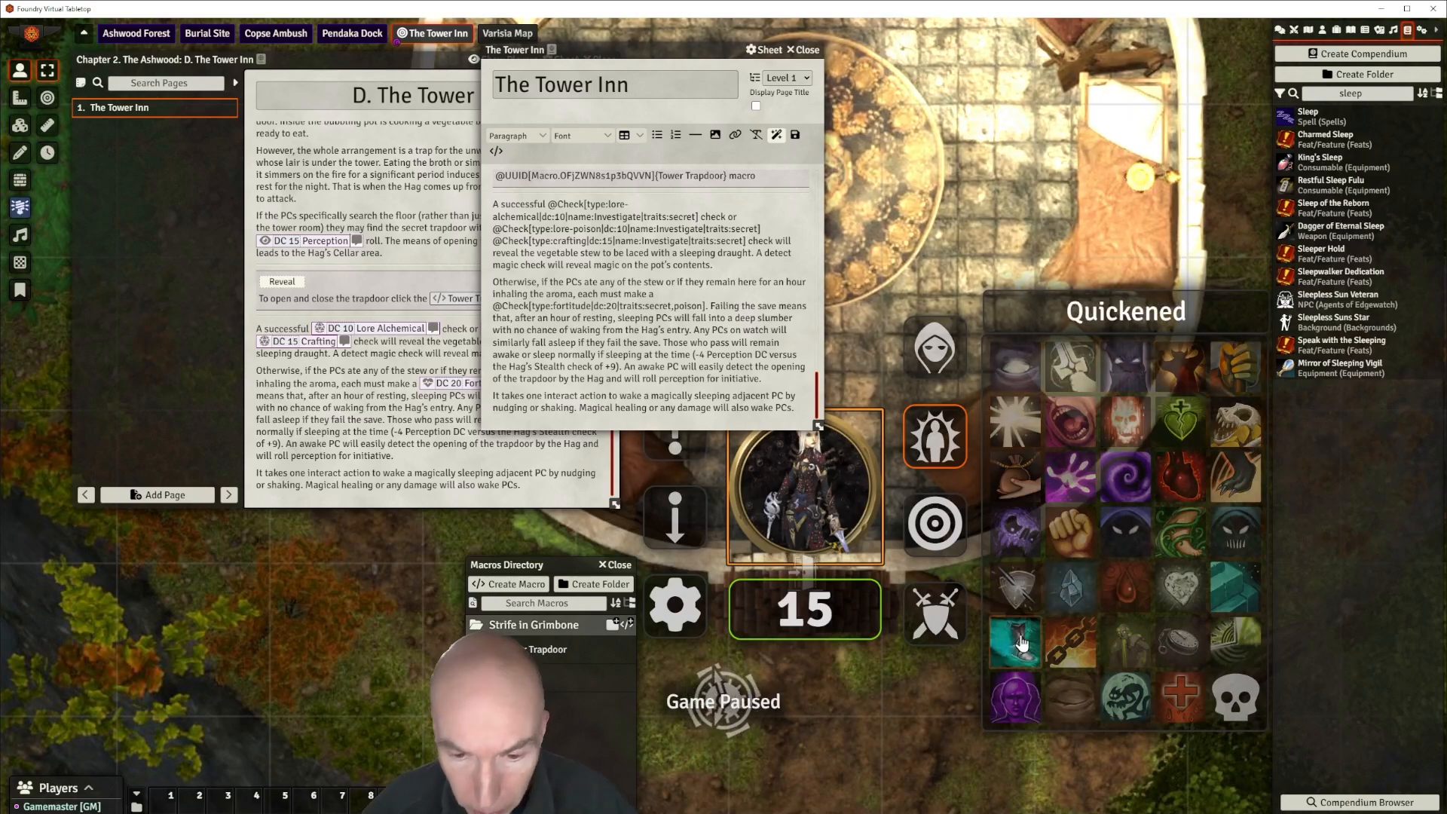
left_click(1015, 661)
left_click(918, 680)
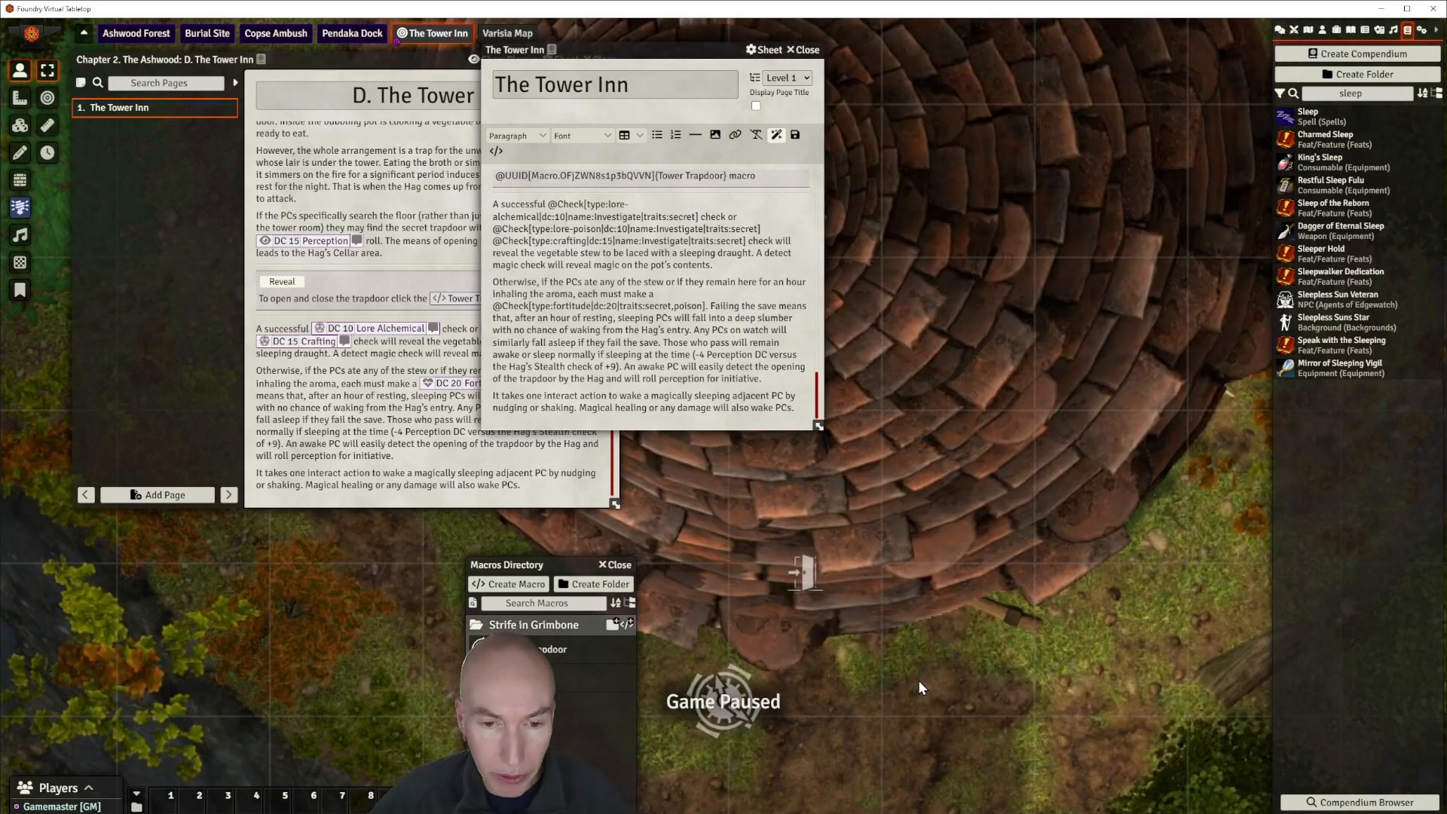
Open the Sleep spell from the compendium search results and read its full description, including the failure and heightened effects.
left_click(928, 379)
left_click_drag(925, 373, 1060, 337)
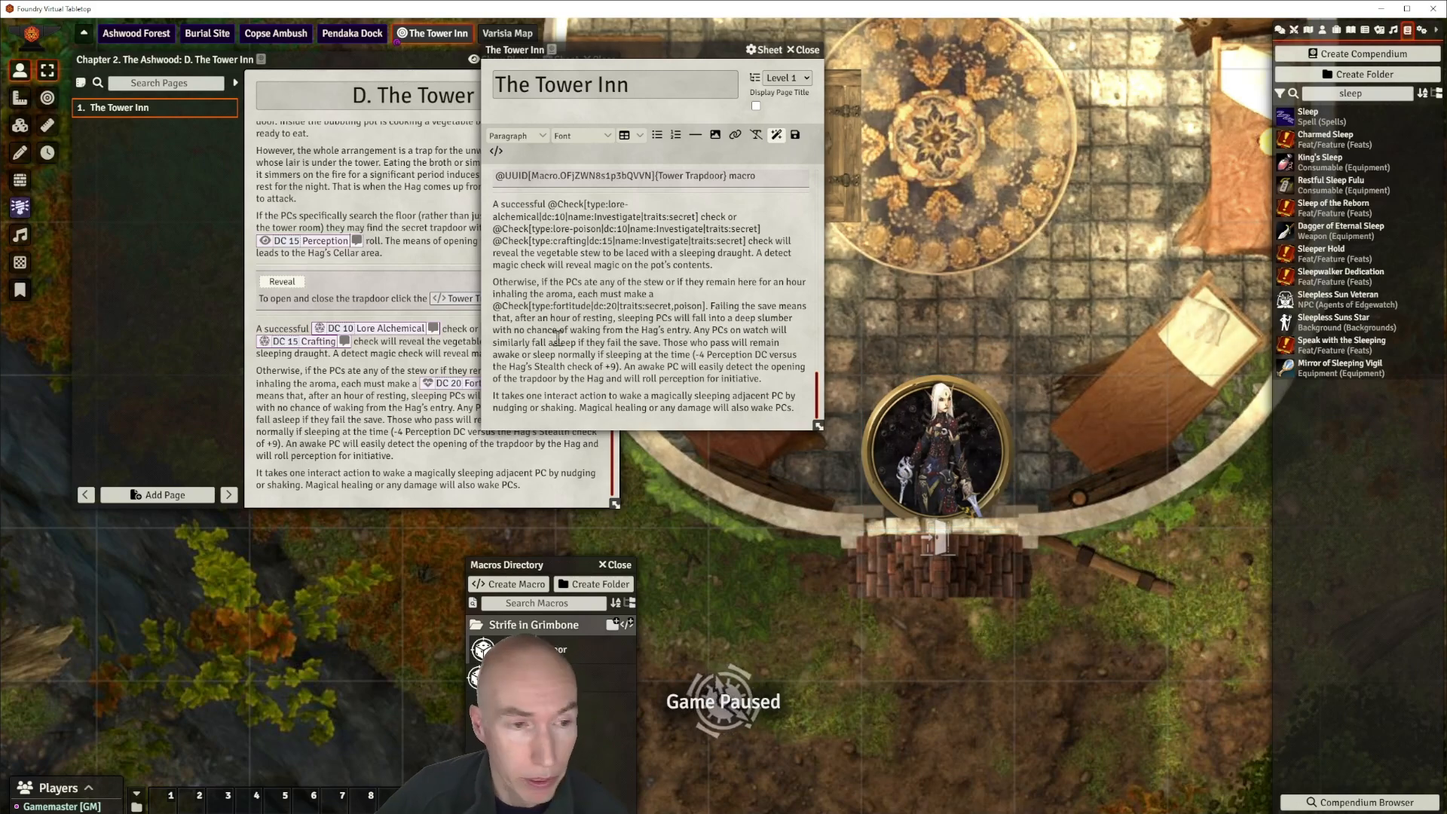
left_click_drag(608, 54, 564, 83)
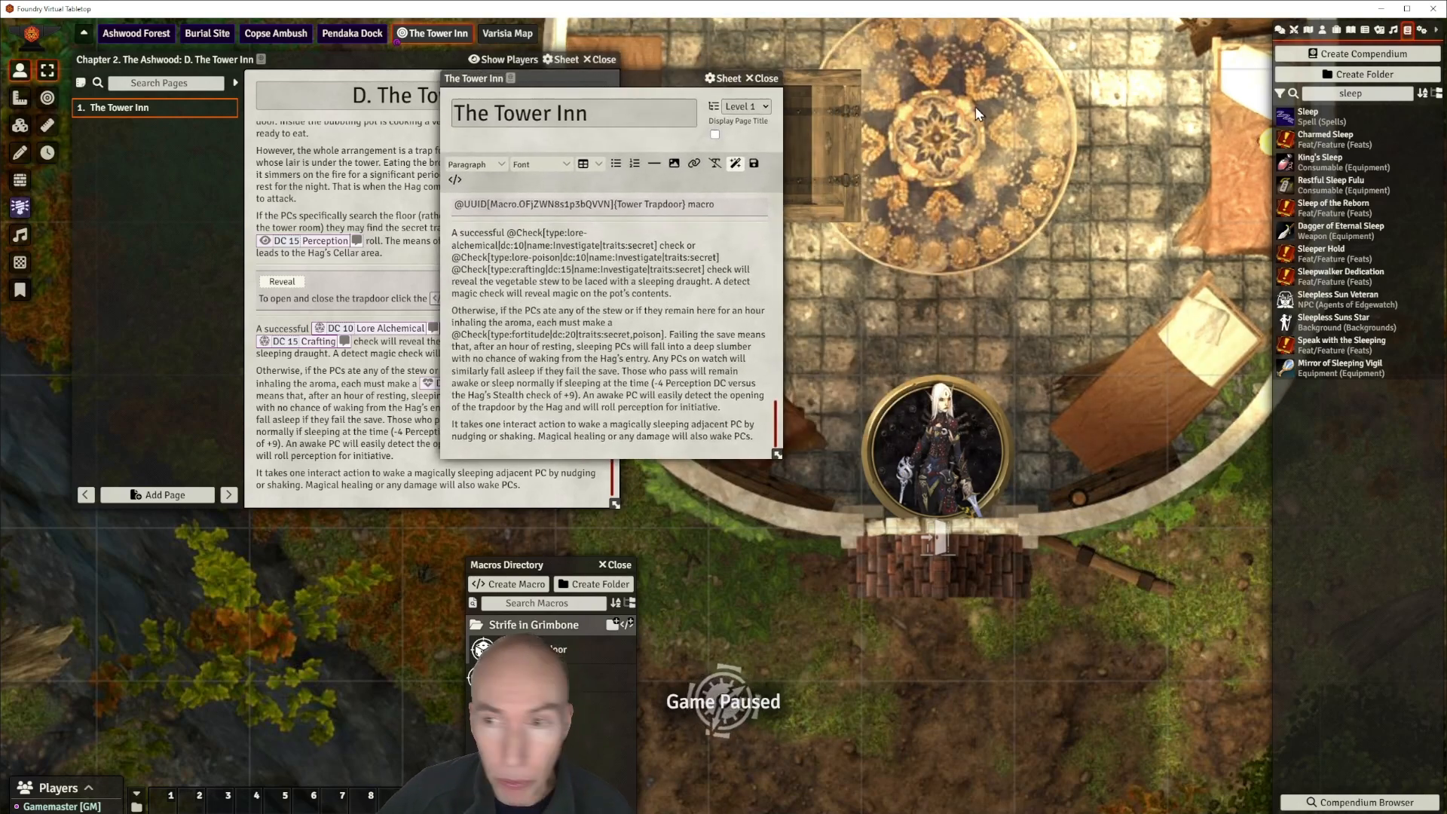
left_click(1320, 117)
left_click_drag(712, 272, 1138, 107)
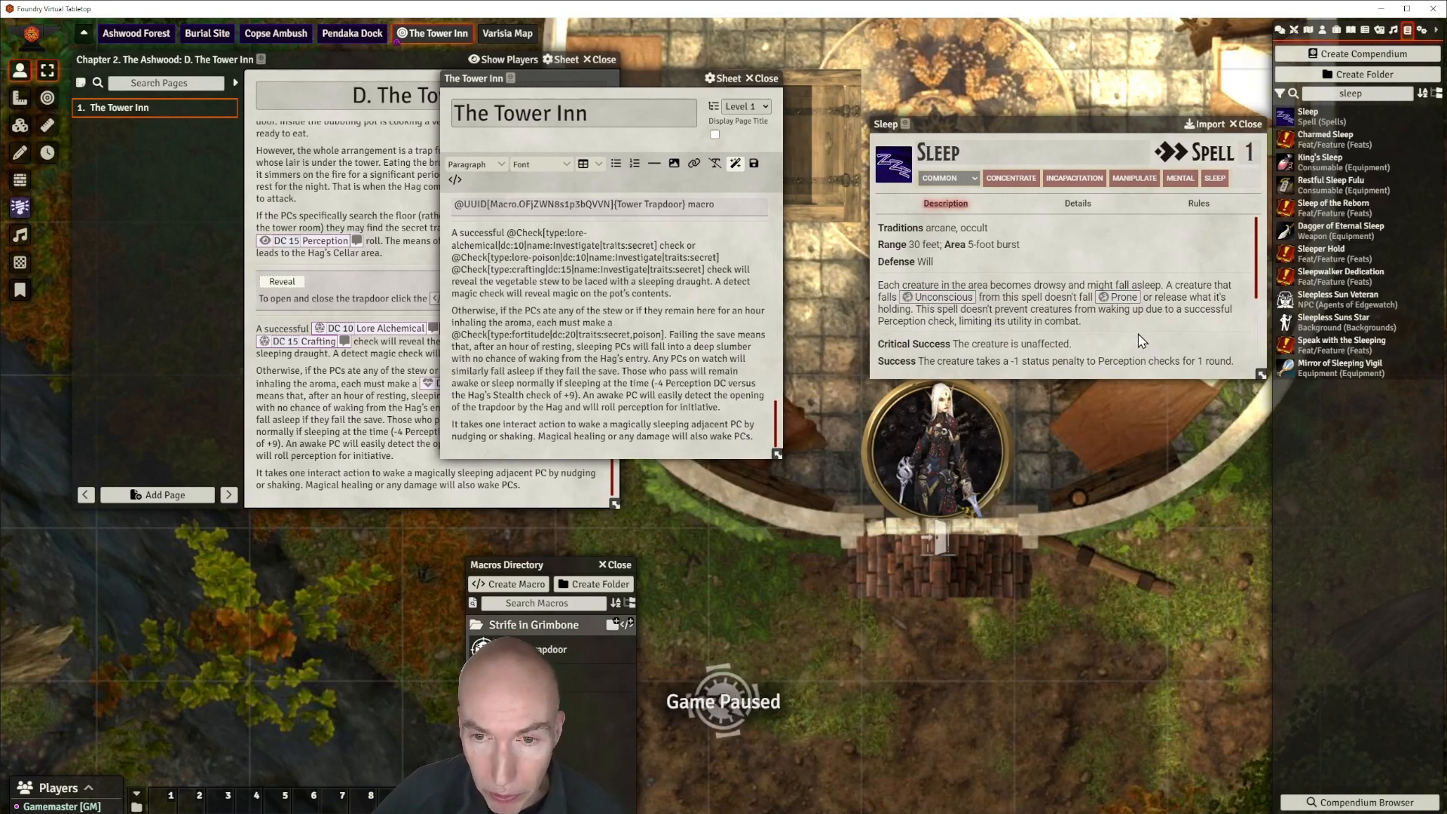
scroll(1108, 340, "down", 3)
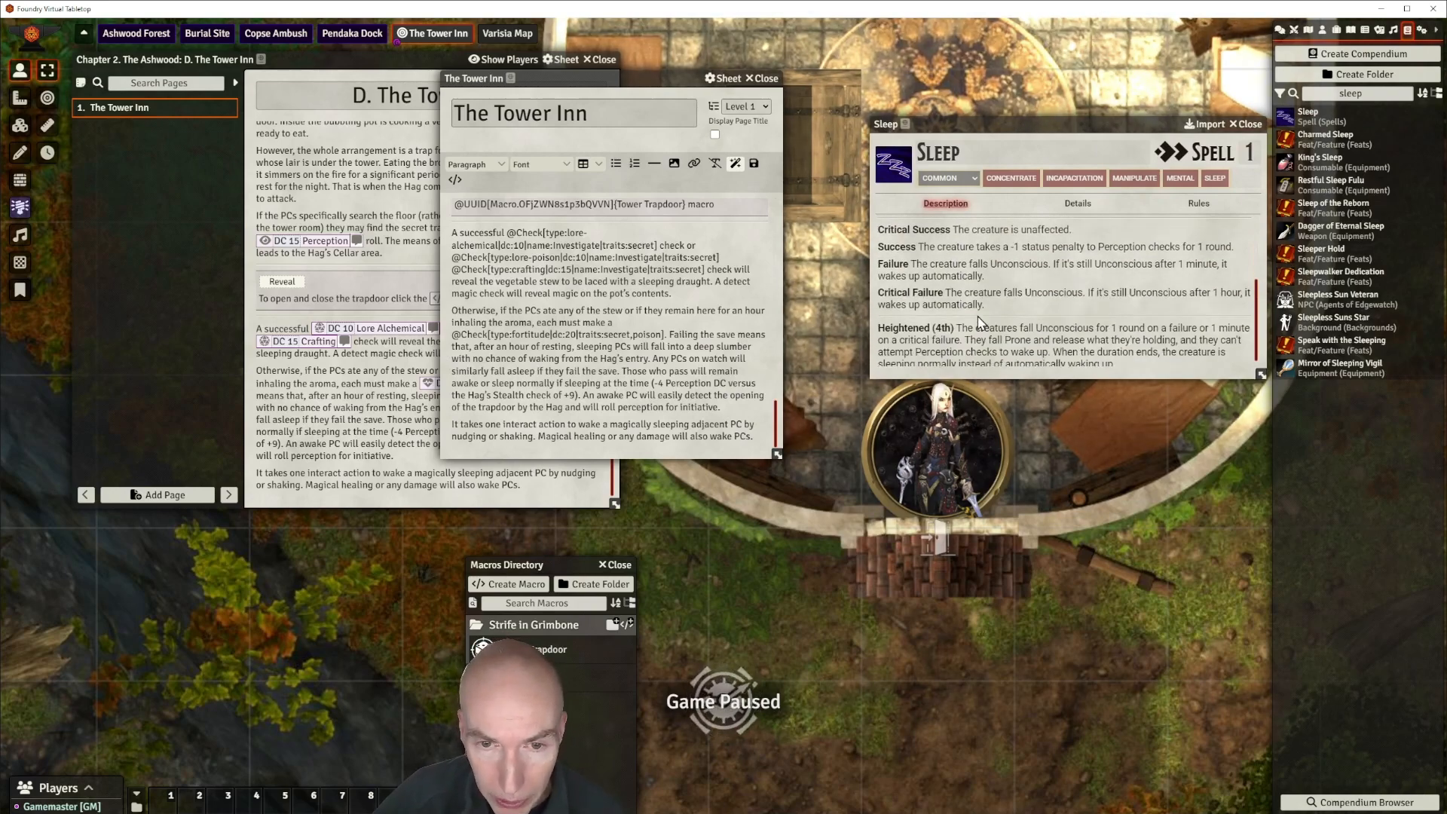
scroll(1059, 329, "down", 1)
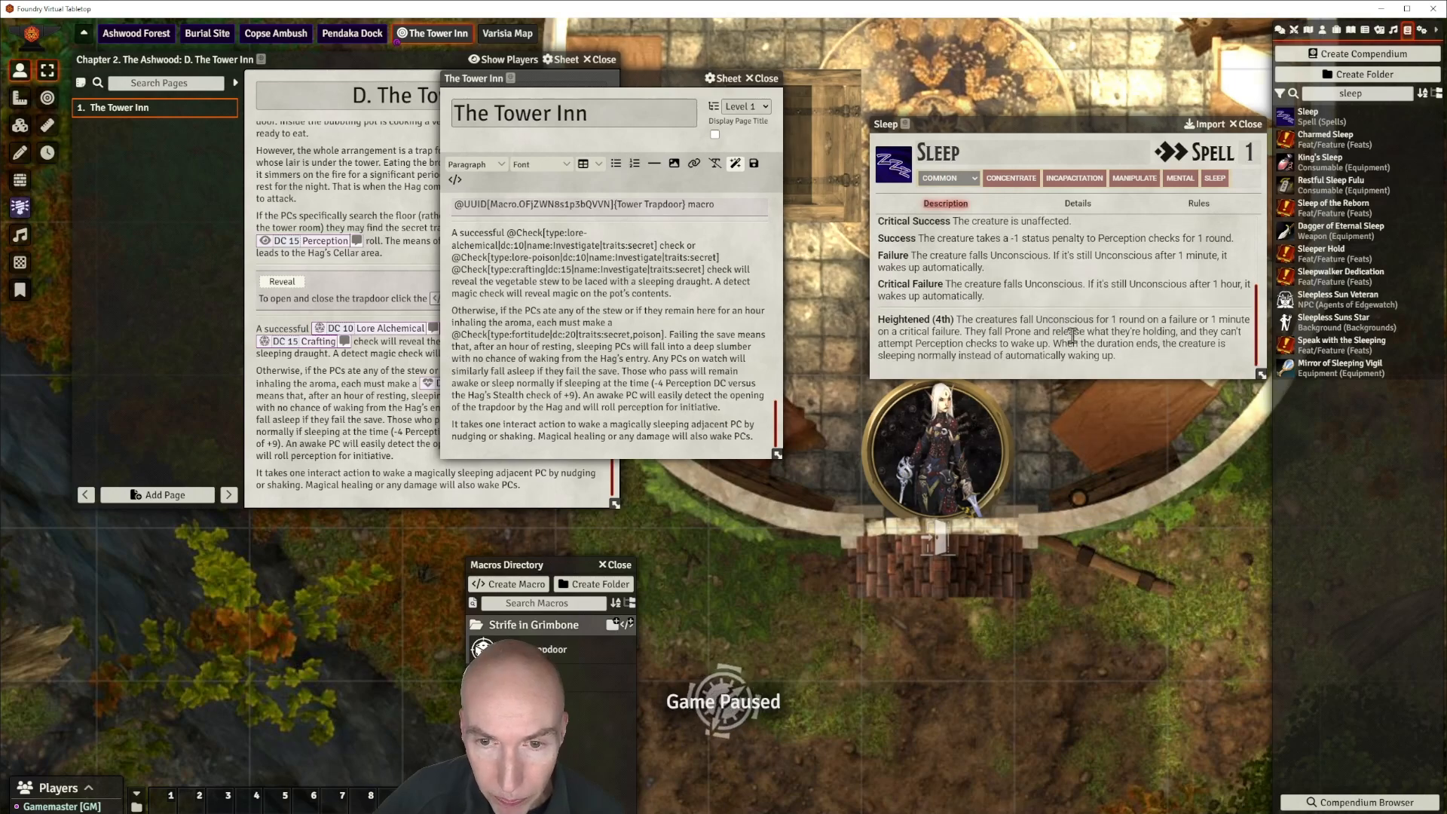
scroll(1078, 332, "up", 4)
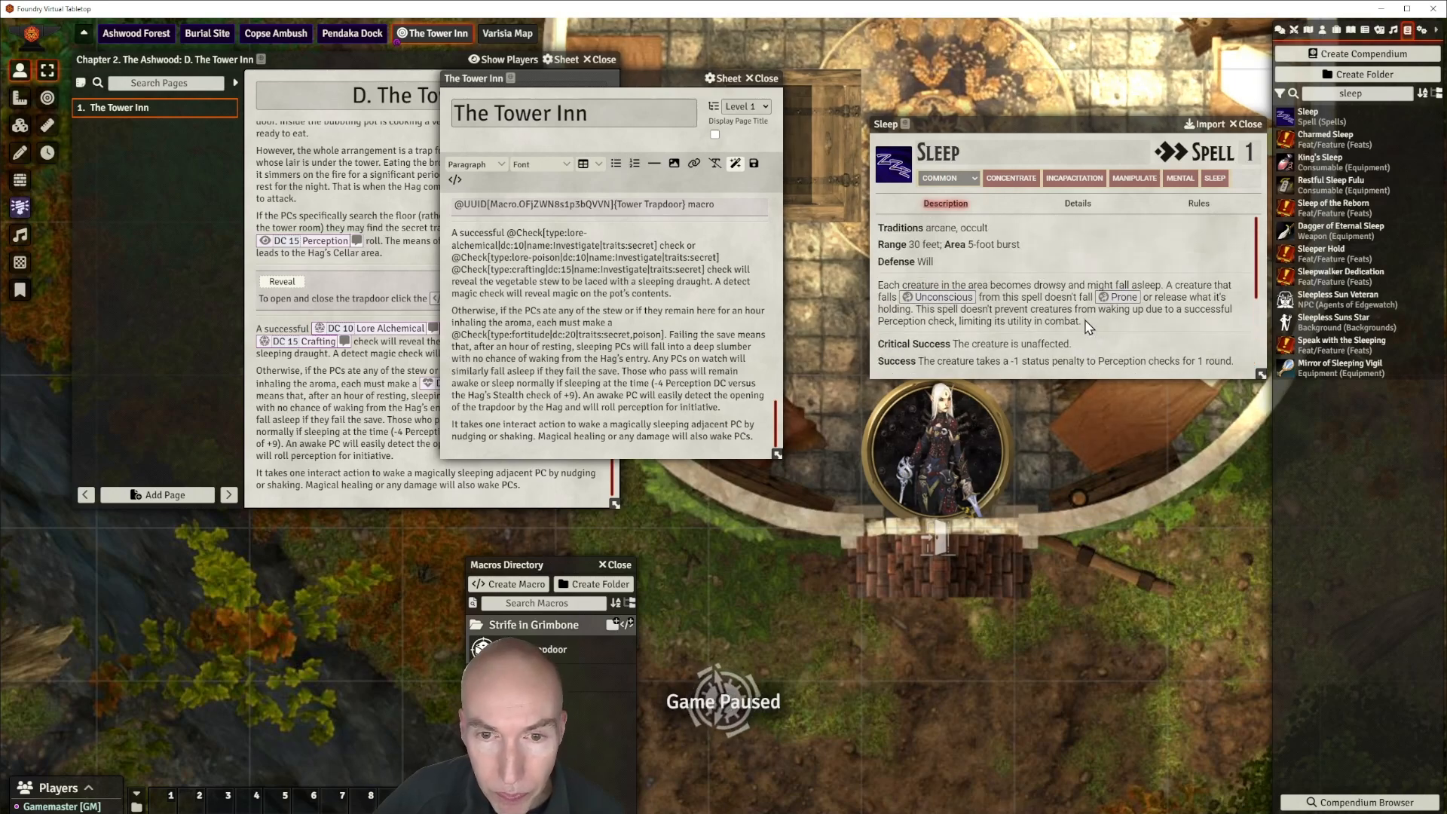
Insert "(unconscious and prone)" after "deep slumber" in the paragraph on failing the Fortitude save.
mouse_move(647, 78)
left_mouse_down()
mouse_move(676, 77)
mouse_move(660, 82)
left_mouse_up()
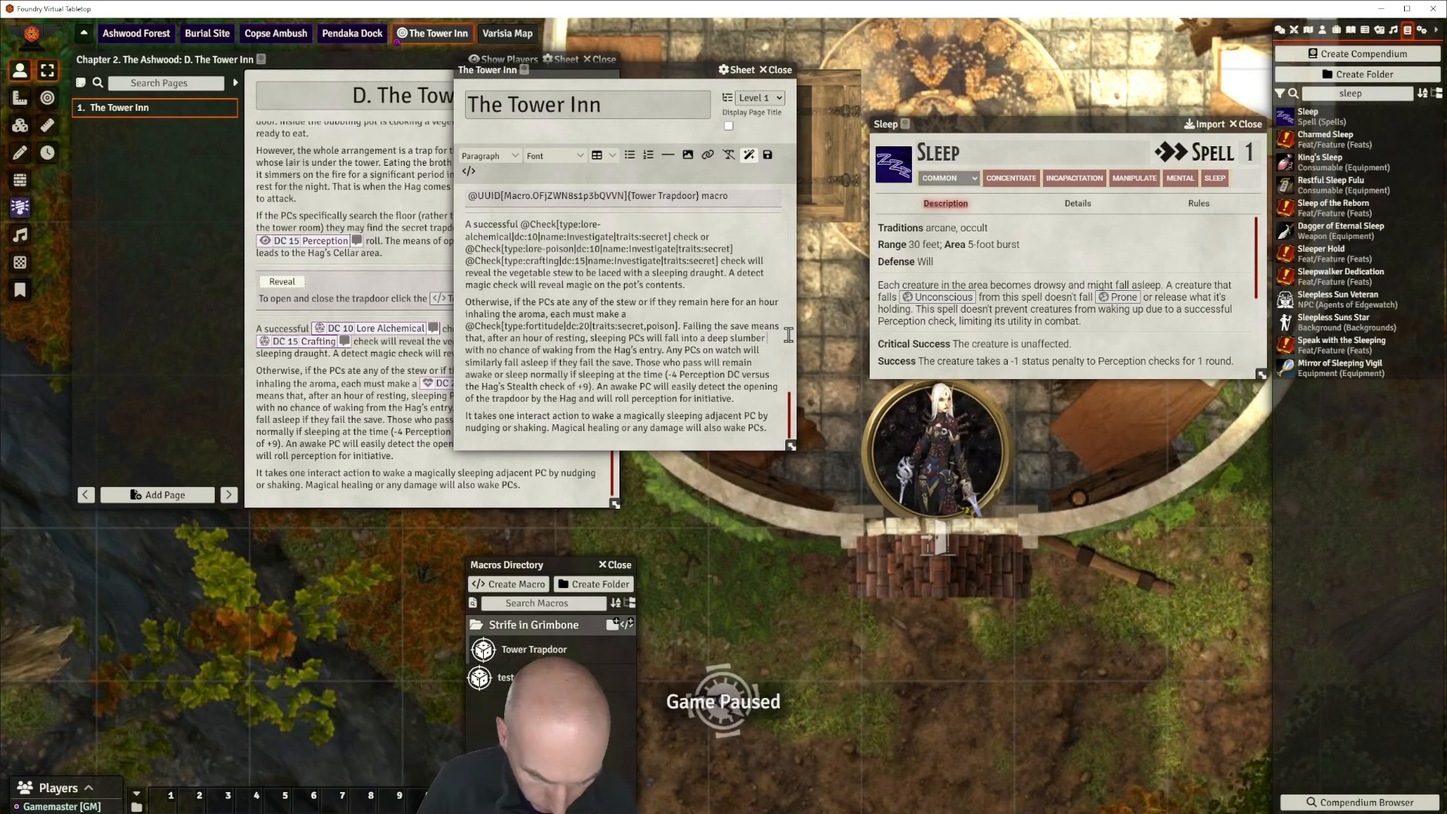
type("(unclnscious")
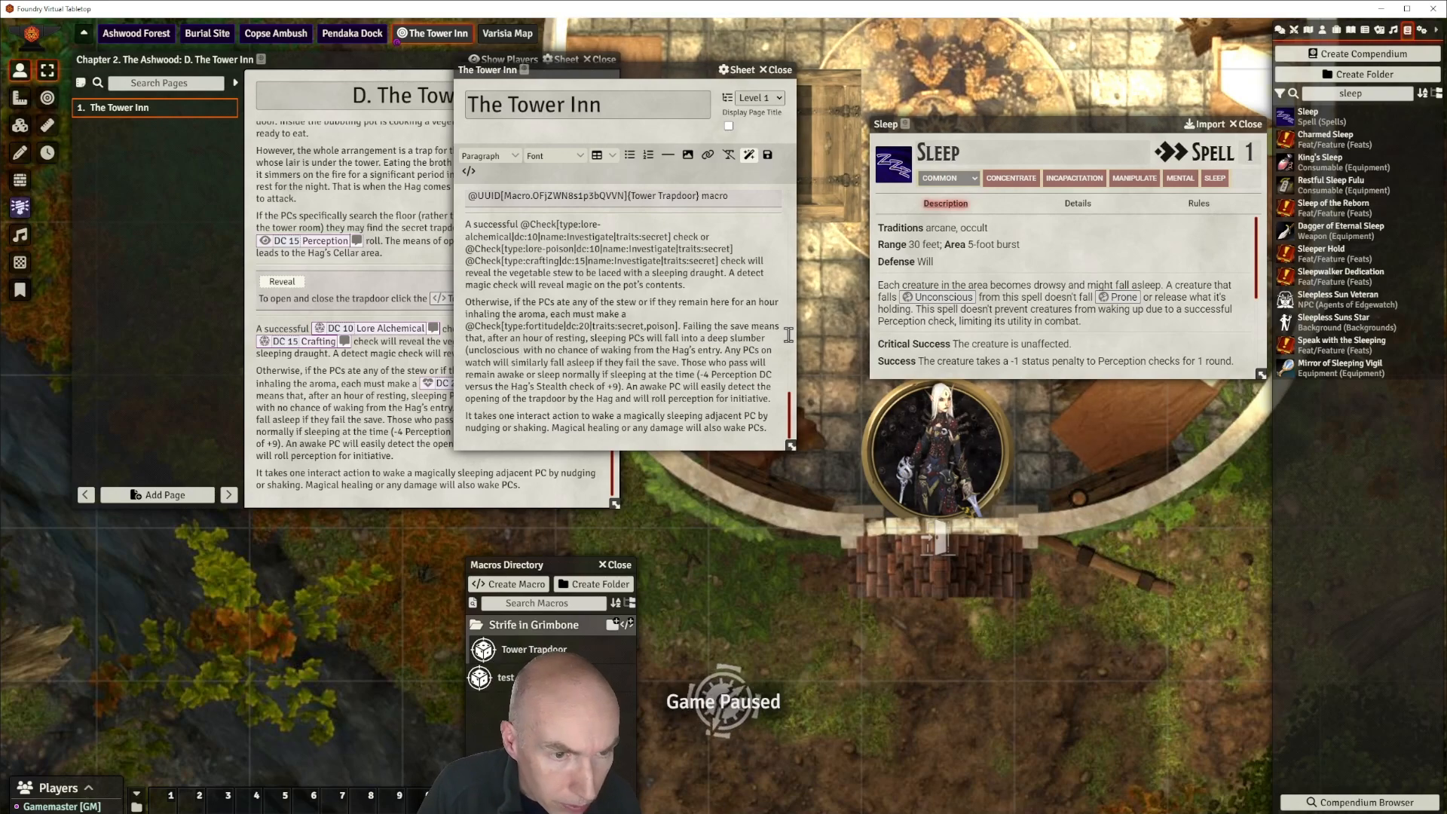
key("BackSpace")
key("BackSpace")
key("BackSpace")
key("BackSpace")
key("BackSpace")
type("onscious and prone")
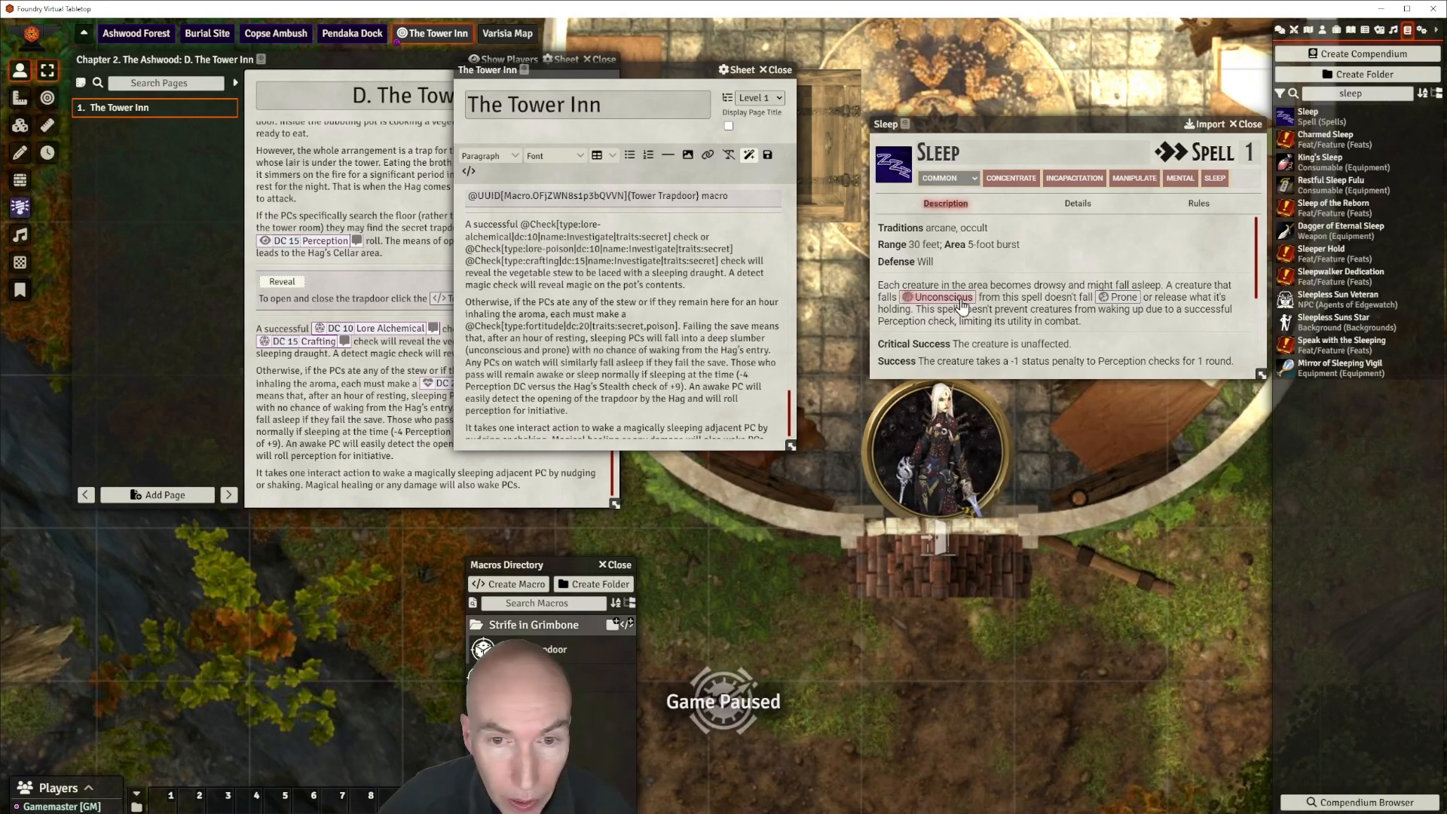
Replace the typed words unconscious and prone with the Unconscious and Prone condition links from the Sleep spell, and save the page.
left_click_drag(483, 357, 483, 352)
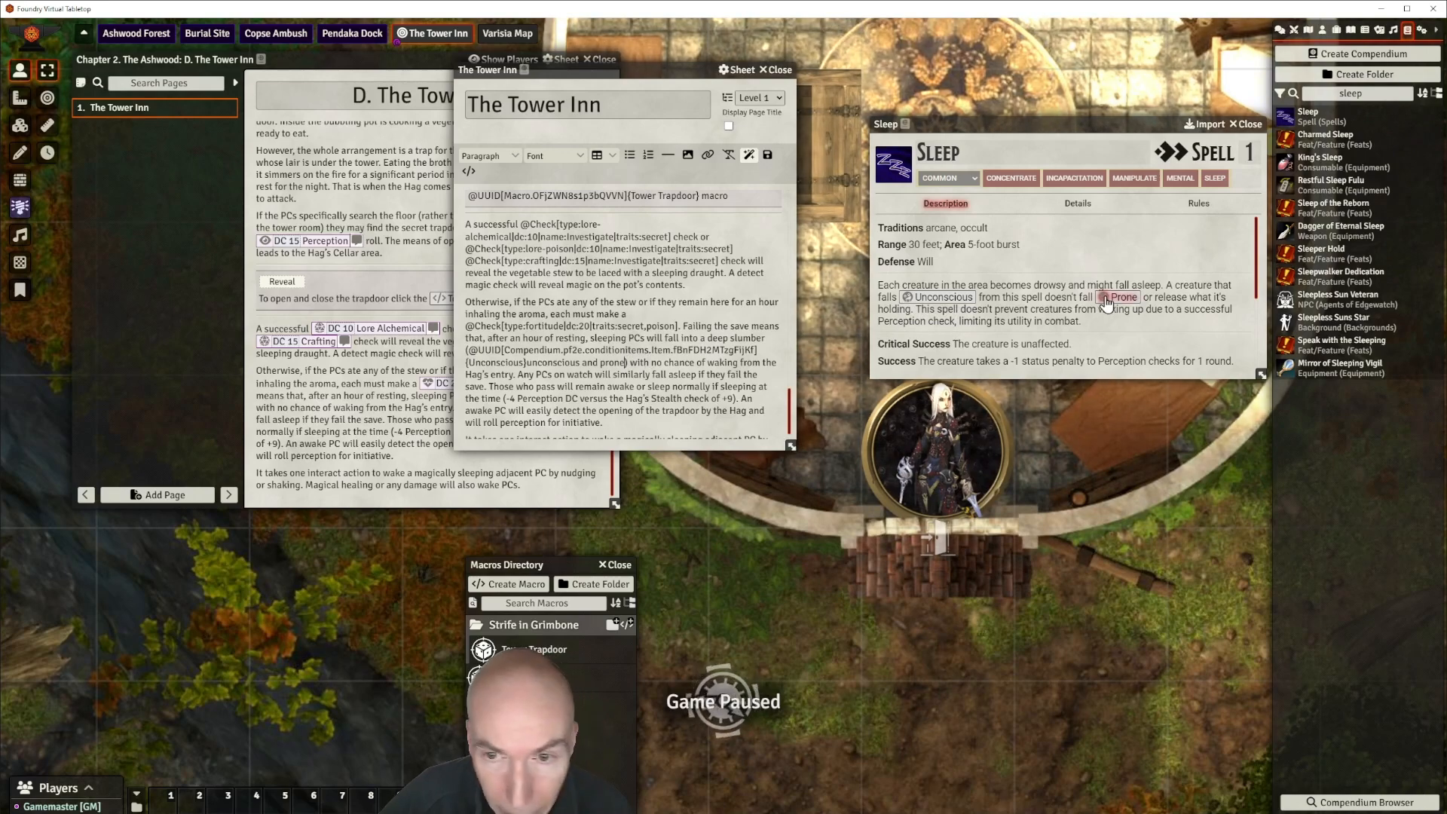
left_click_drag(1105, 302, 634, 379)
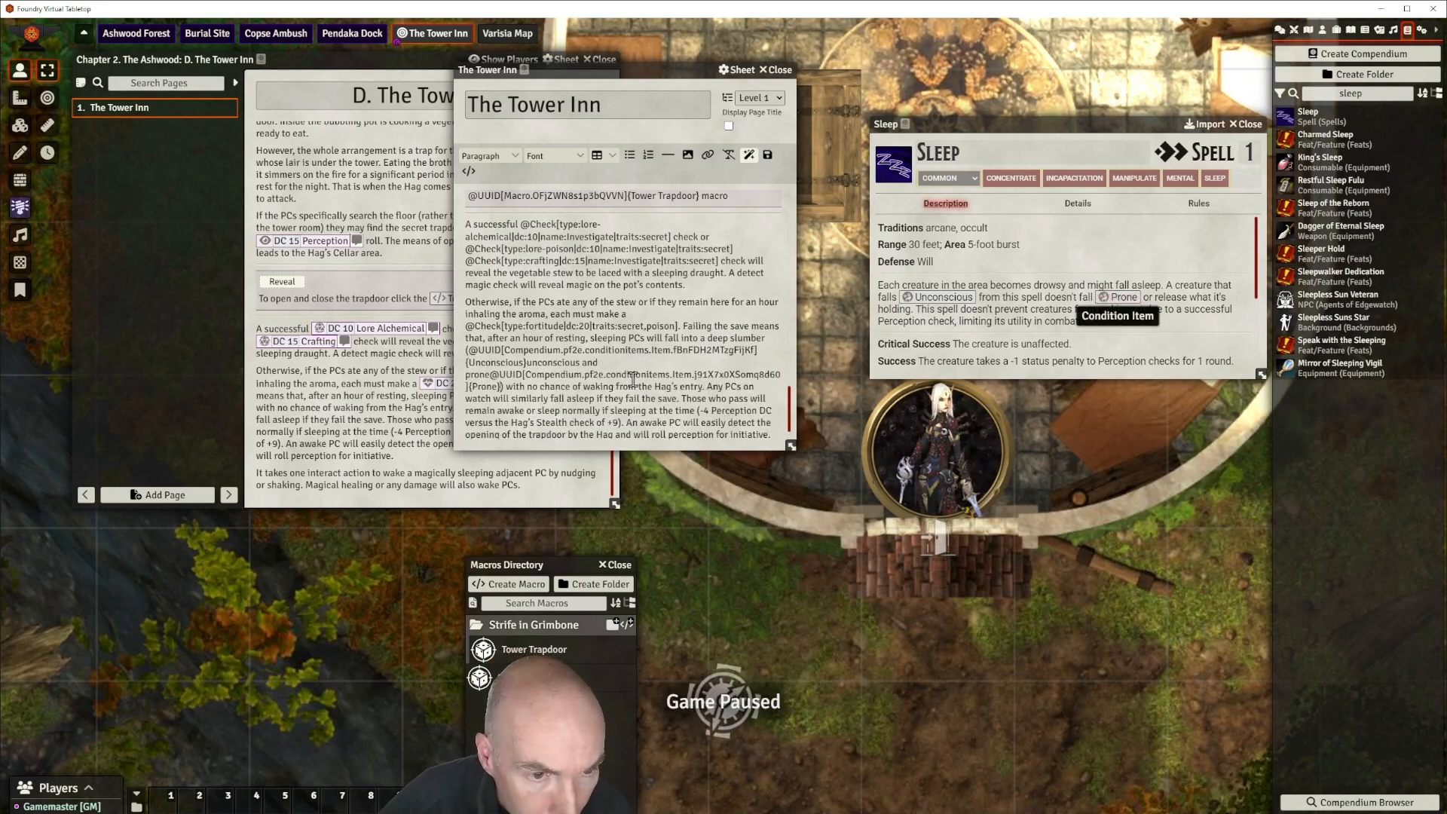
double_click(554, 363)
key("BackSpace")
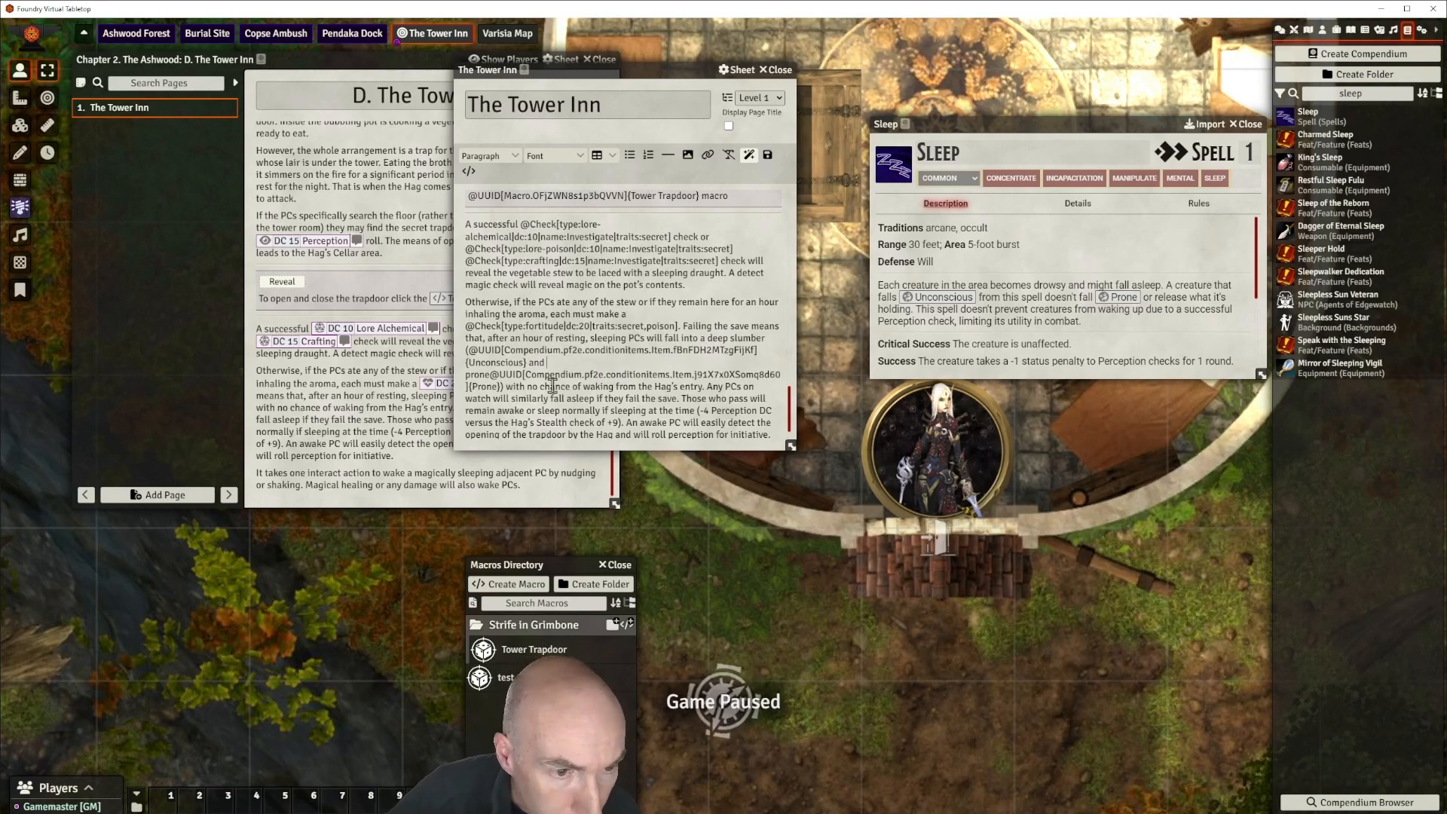
left_click_drag(493, 378, 465, 377)
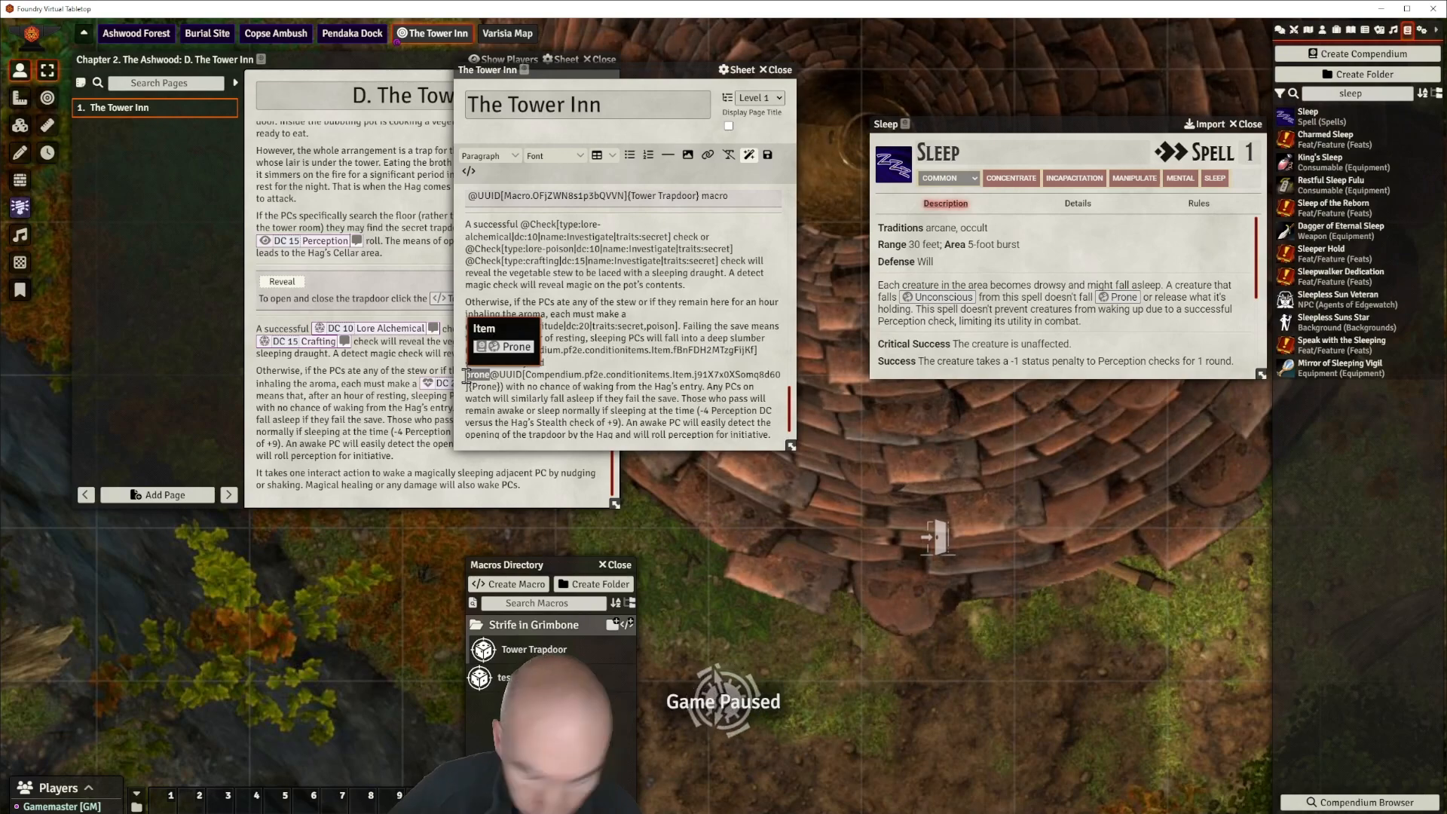
key("BackSpace")
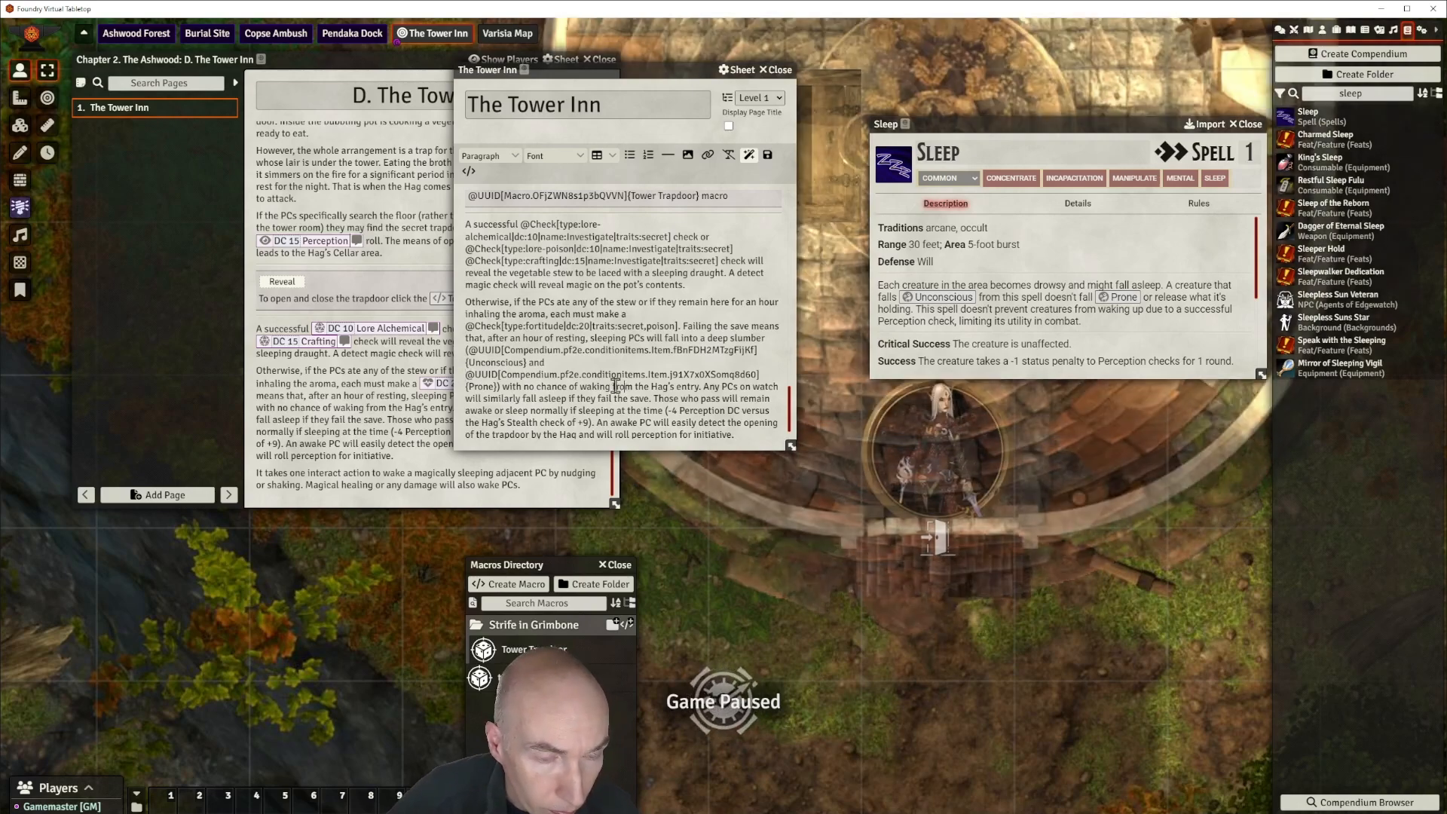
scroll(627, 382, "down", 1)
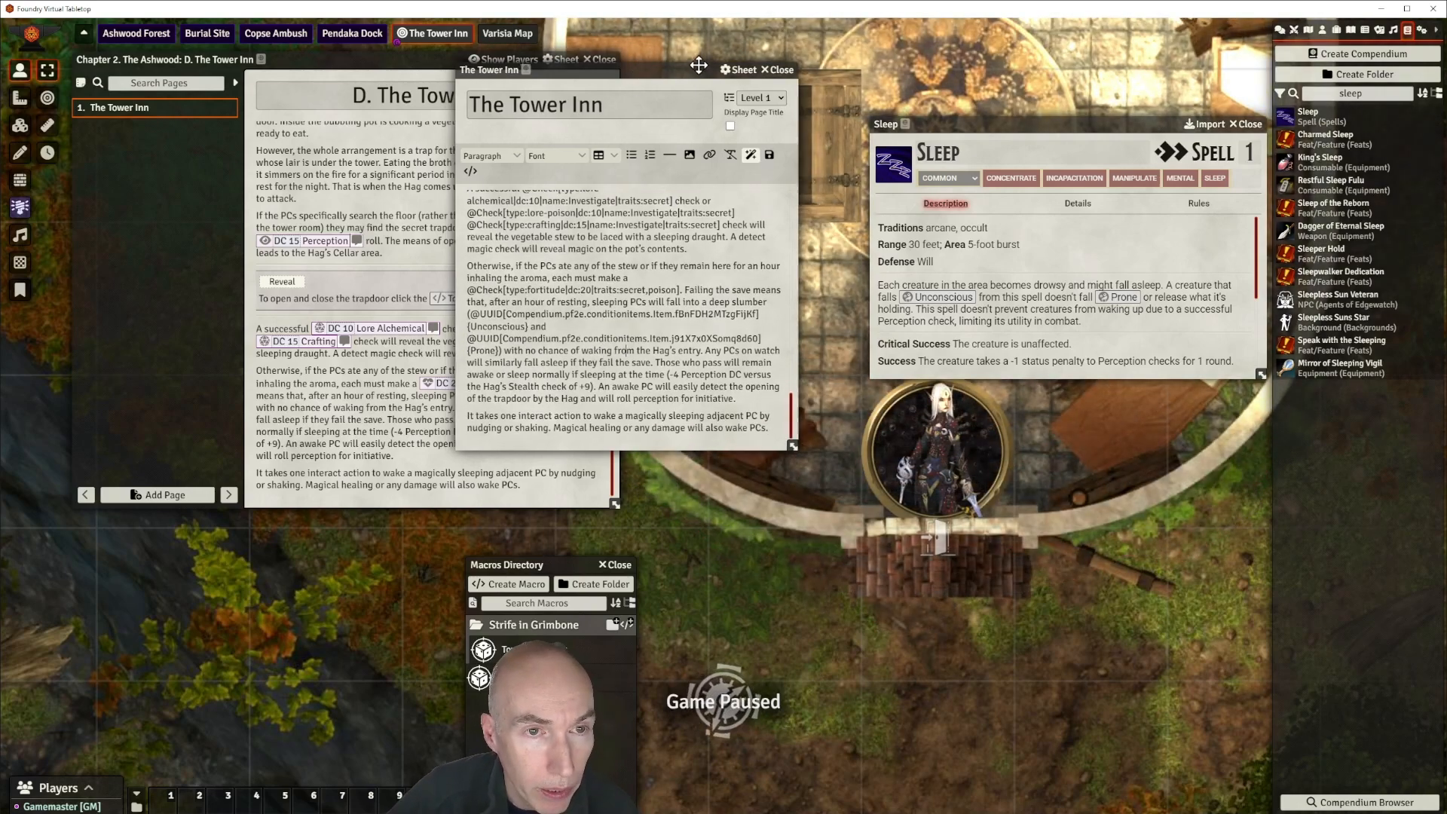
left_click_drag(663, 69, 820, 52)
left_click(924, 138)
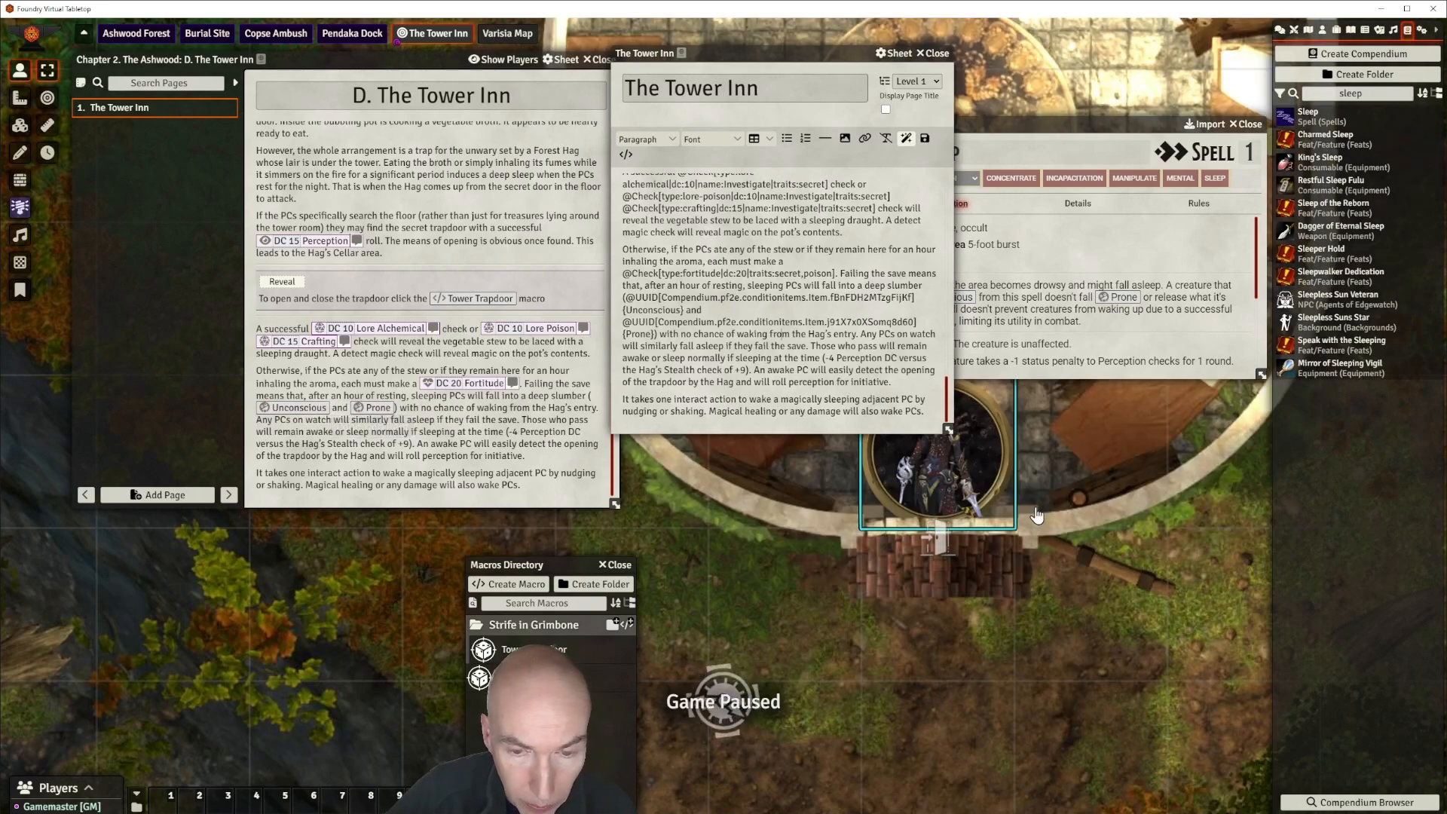
Apply the Unconscious condition to Merisiel's token using the condition link on the Tower Inn journal page.
left_click_drag(1077, 510, 1186, 585)
left_click_drag(294, 407, 820, 474)
left_click_drag(1043, 523, 410, 431)
left_click_drag(918, 524, 709, 550)
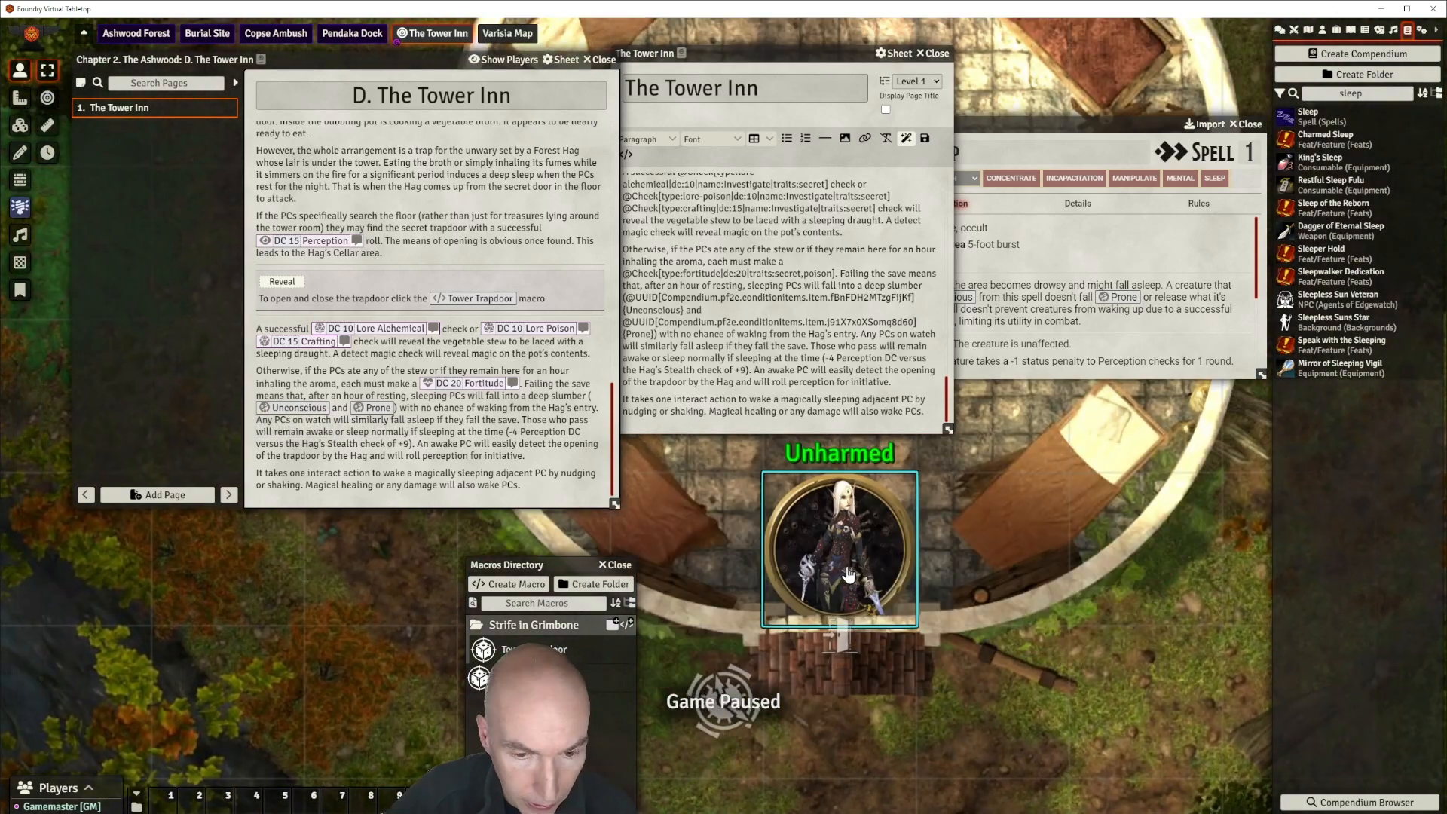
right_click(849, 575)
left_click_drag(849, 574, 357, 666)
left_click_drag(300, 407, 318, 455)
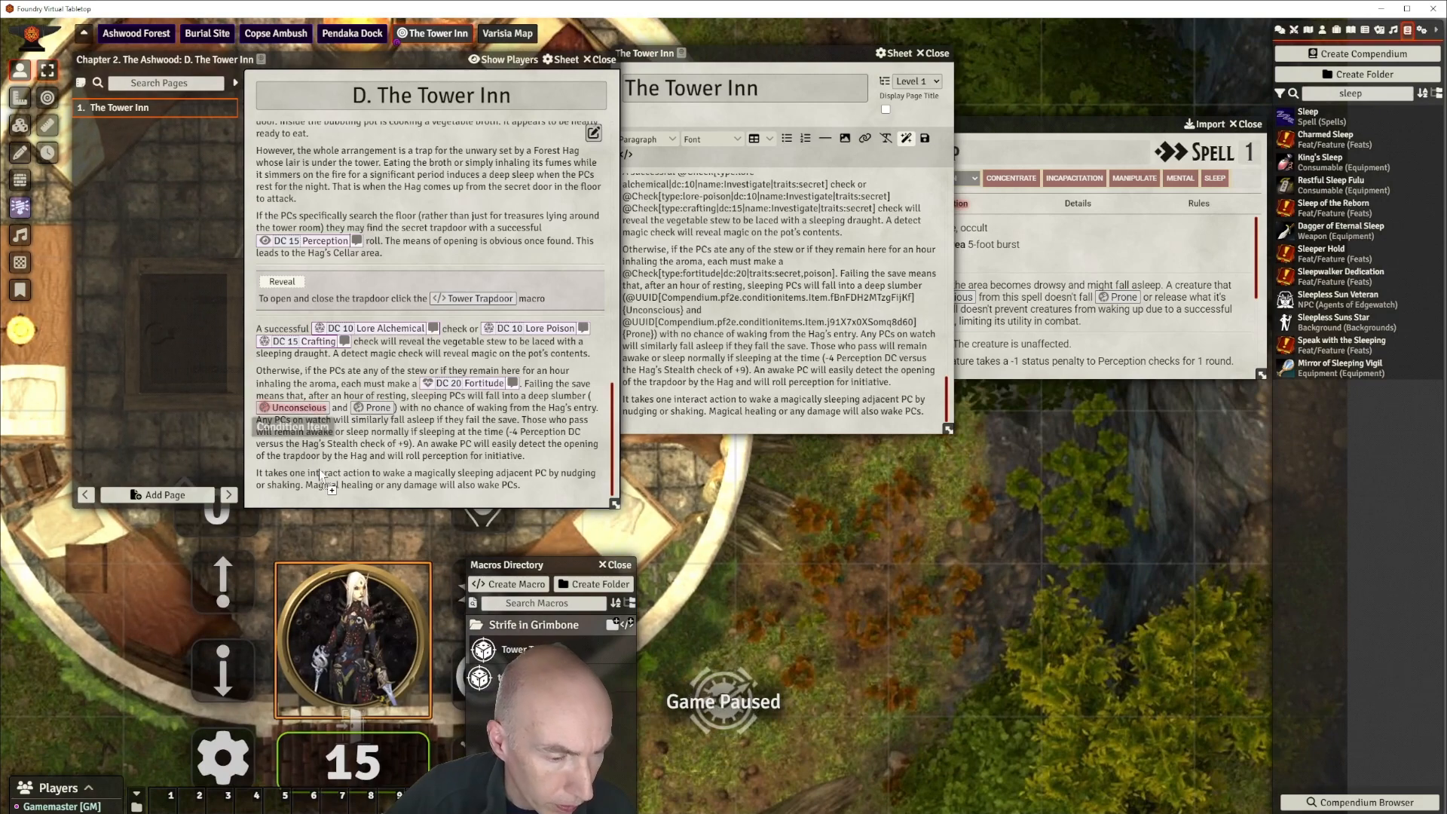
left_click_drag(364, 625, 364, 625)
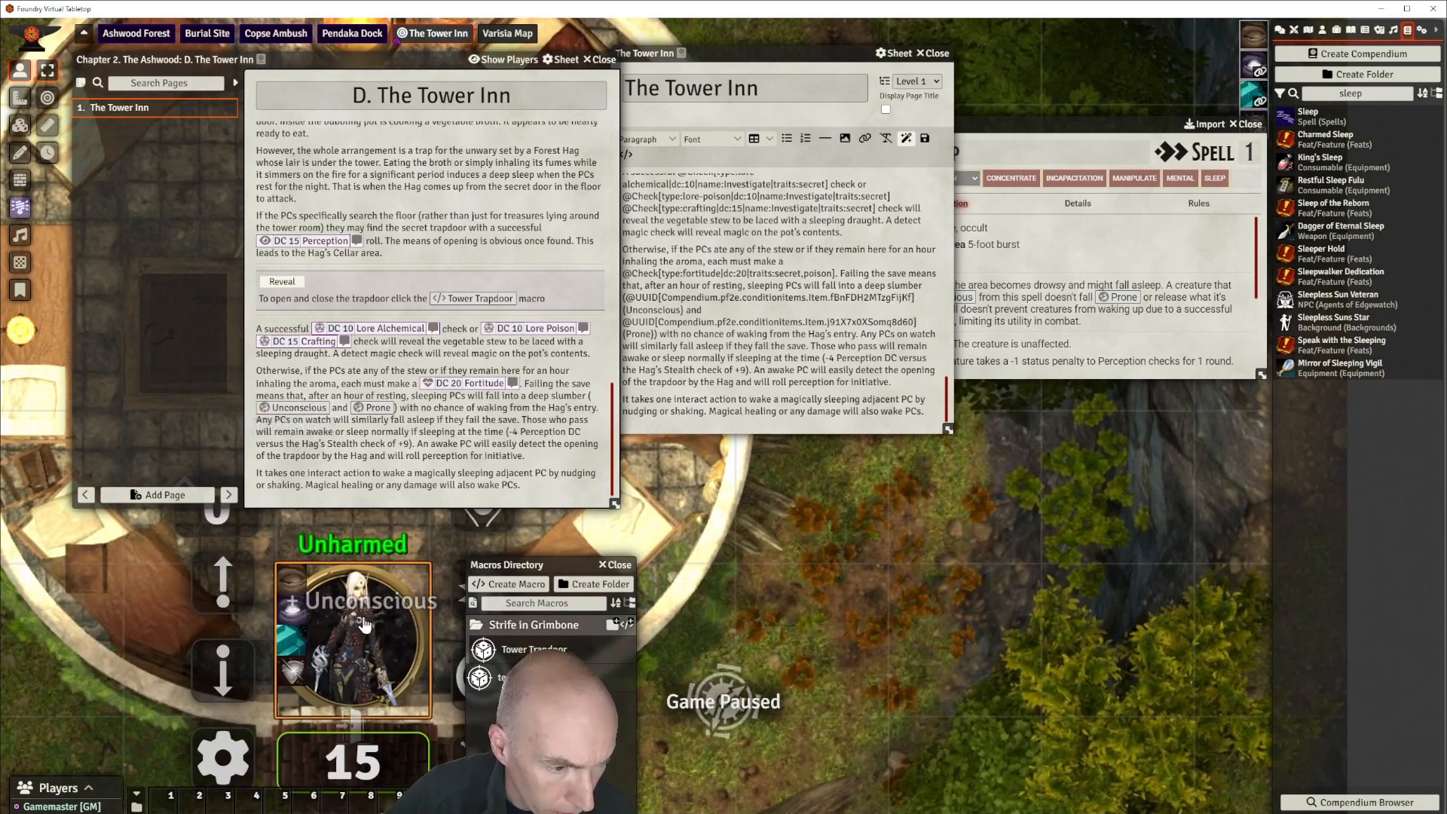
Remove the Unconscious and Prone conditions from Merisiel's token.
scroll(366, 624, "down", 3)
scroll(366, 624, "up", 2)
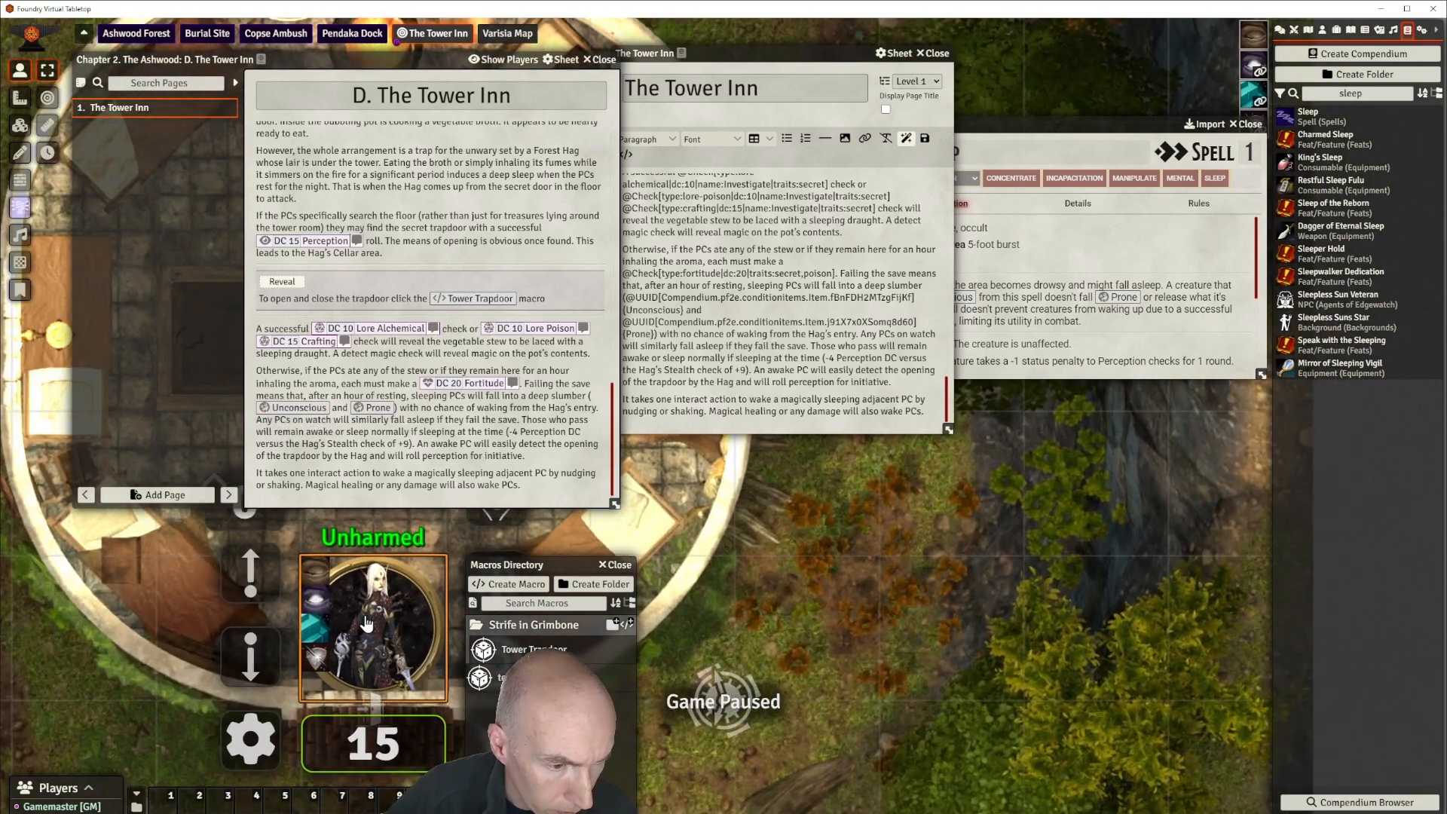
right_click(1254, 38)
right_click(1256, 45)
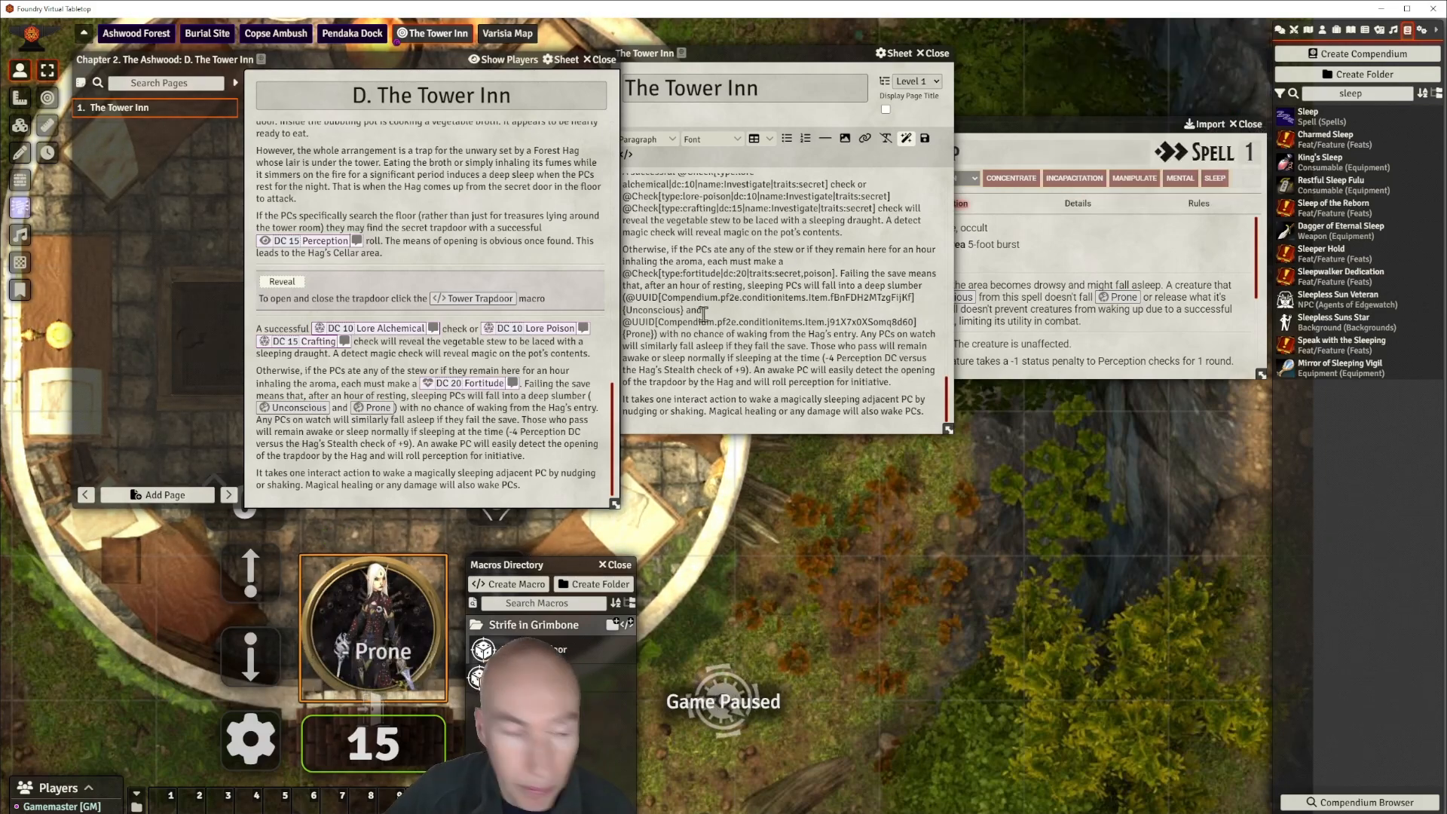
Reapply the journal page's Unconscious condition to Merisiel's token and inspect the conditions that come with it.
scroll(403, 571, "up", 2)
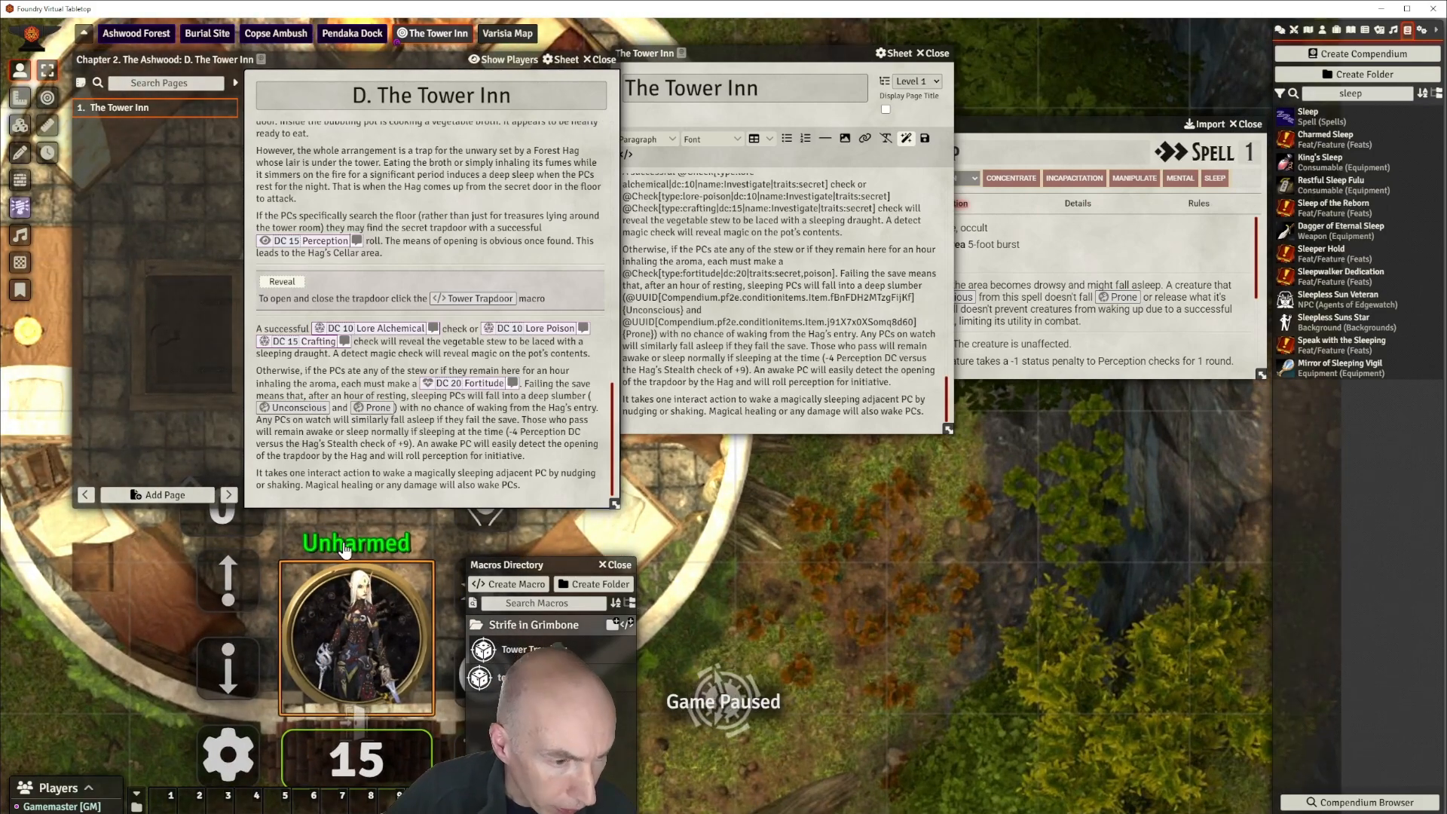
left_click_drag(294, 407, 373, 648)
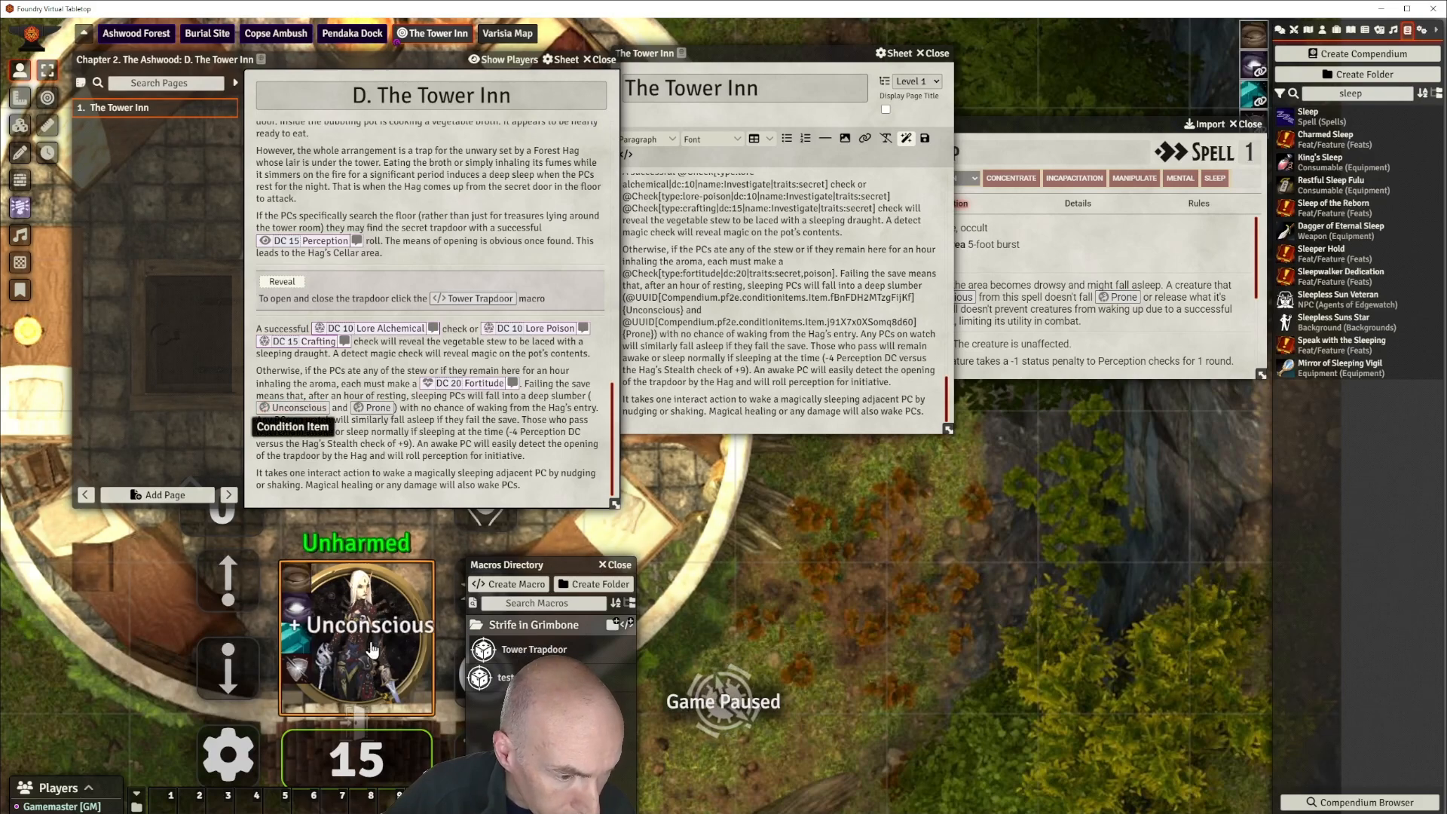
mouse_move(1255, 79)
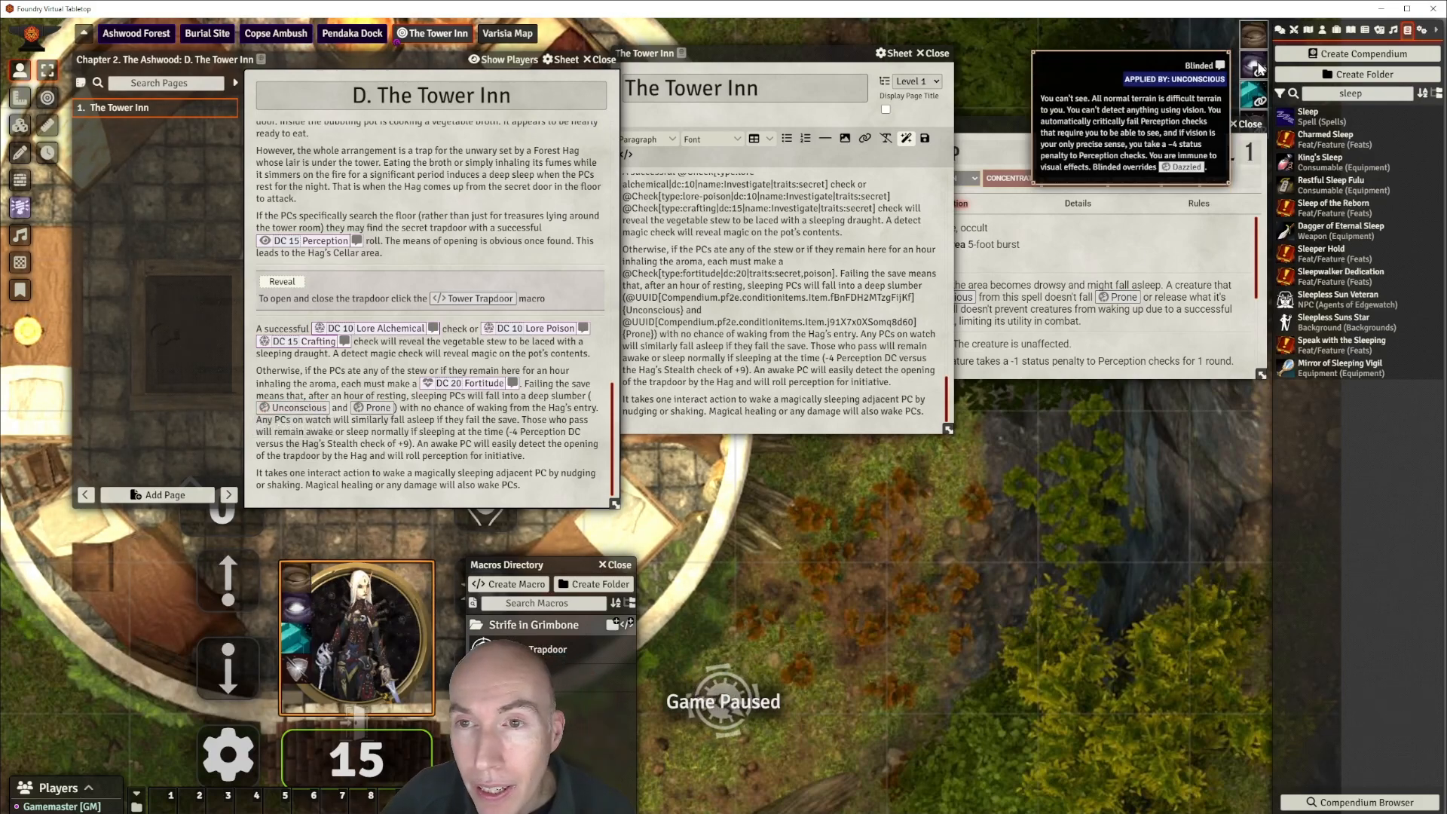
mouse_move(1257, 47)
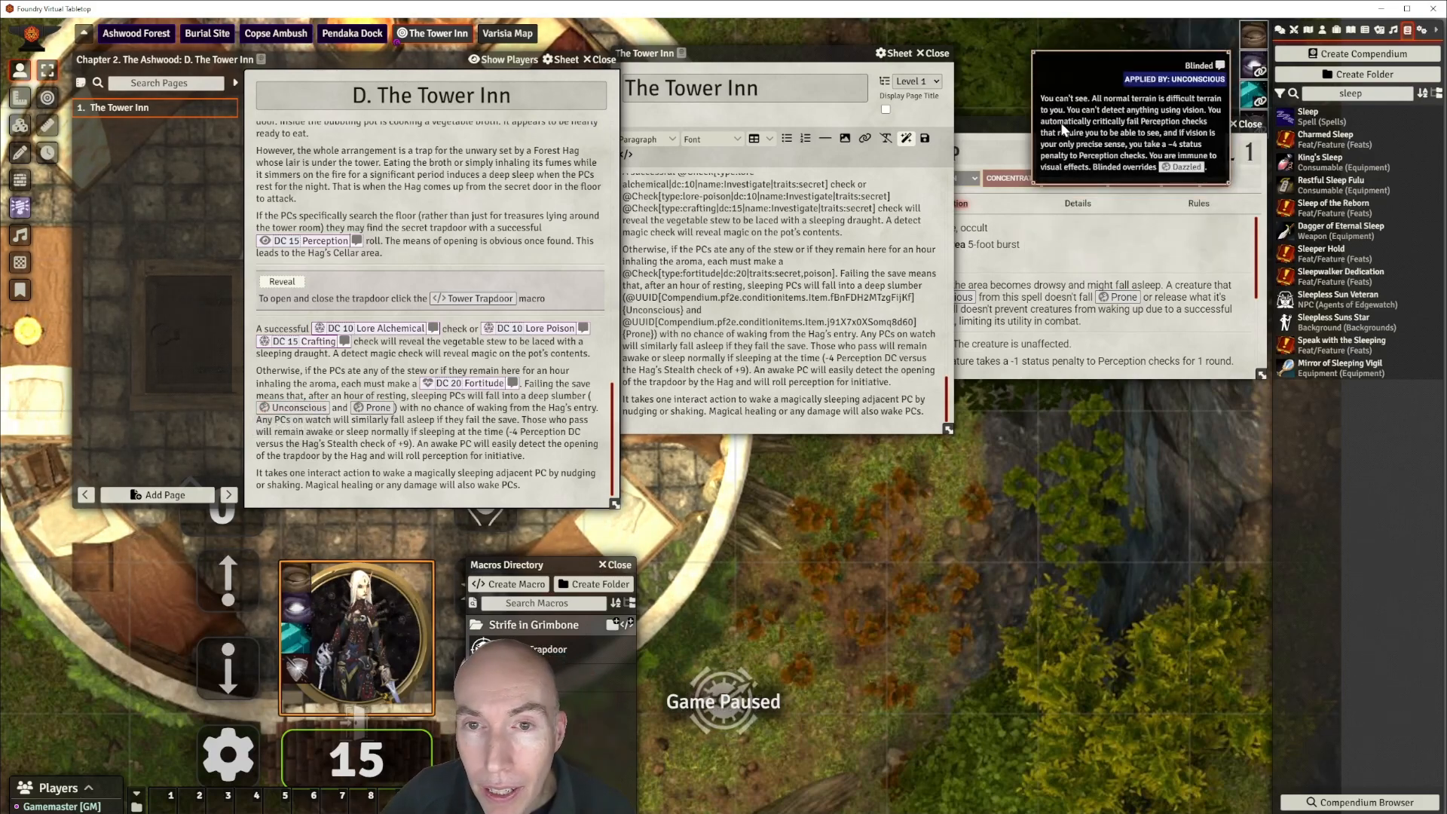
left_click_drag(1013, 125, 857, 372)
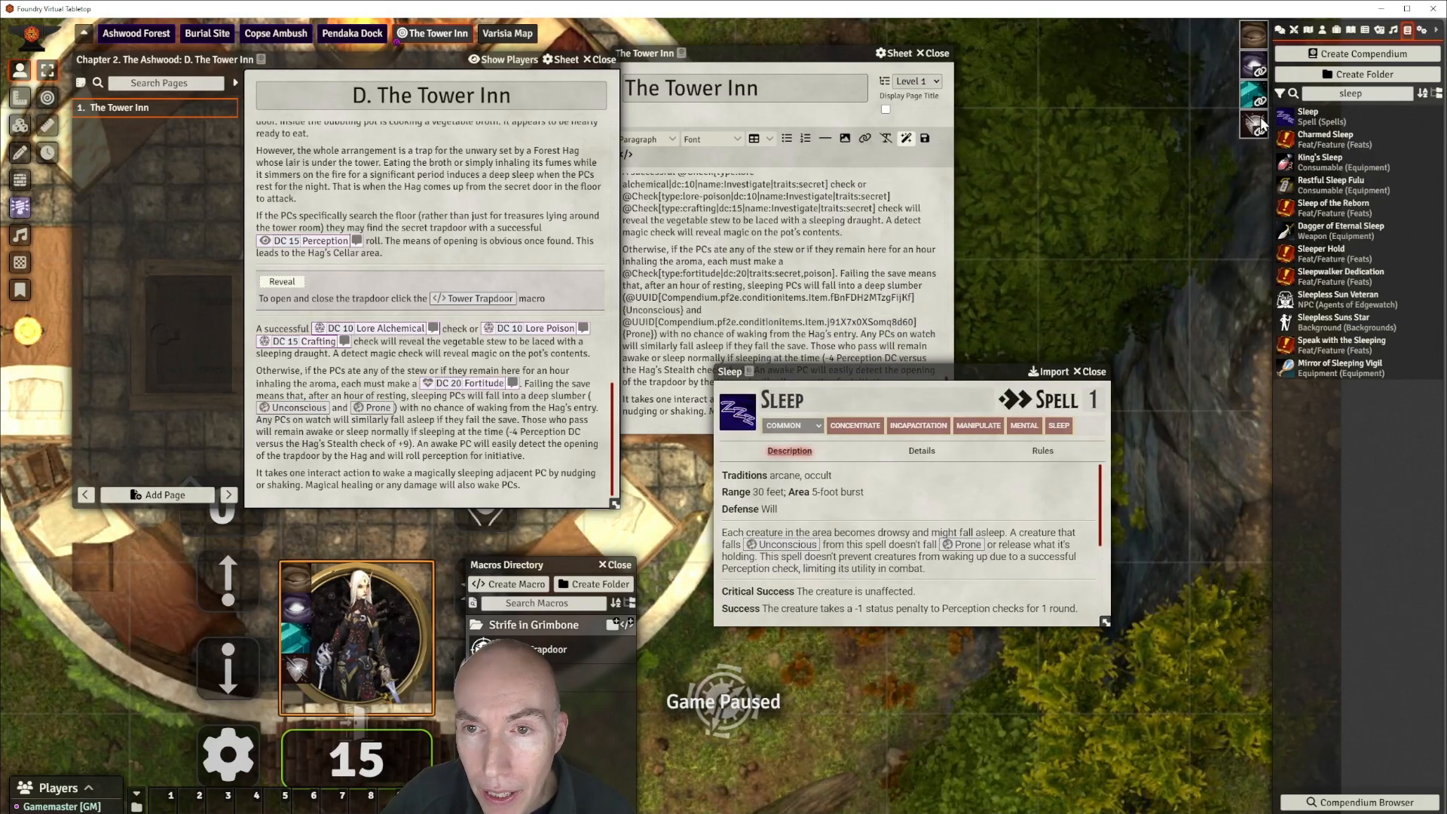
mouse_move(1256, 71)
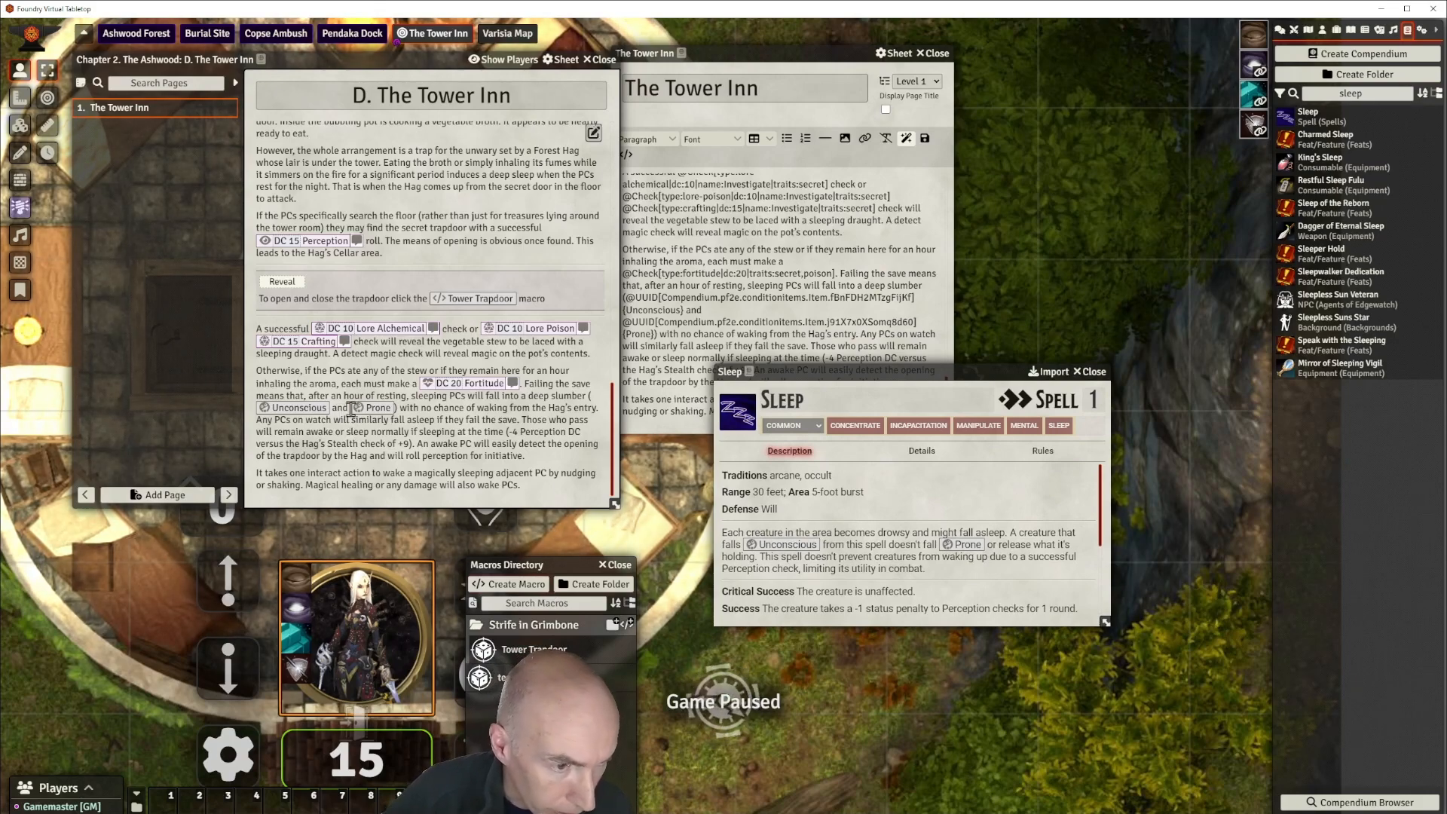
Close the Sleep spell, delete "and" with the Prone condition link after Unconscious in the page text, and save the page.
left_click_drag(1019, 371, 1052, 362)
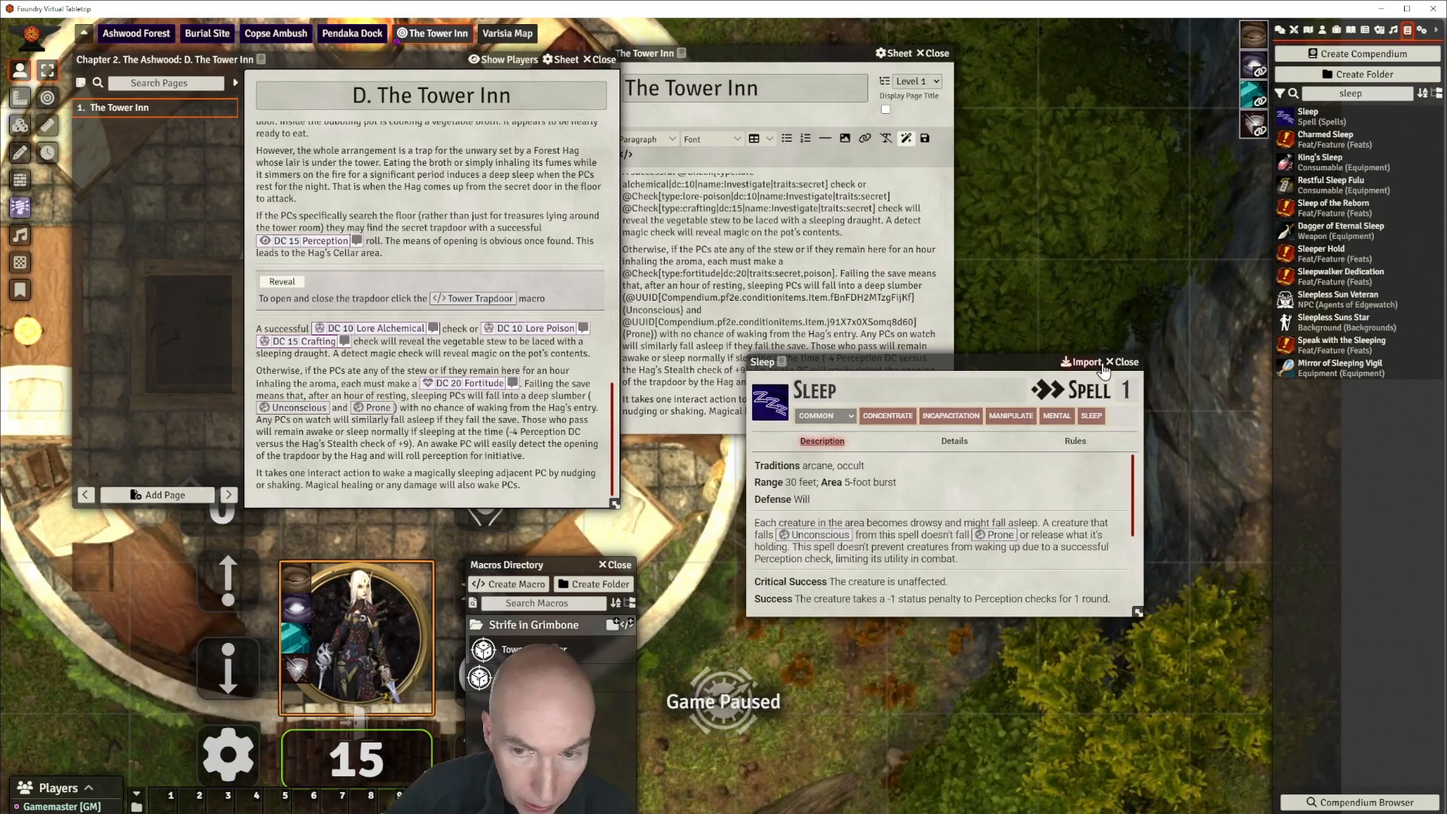
left_click(1124, 363)
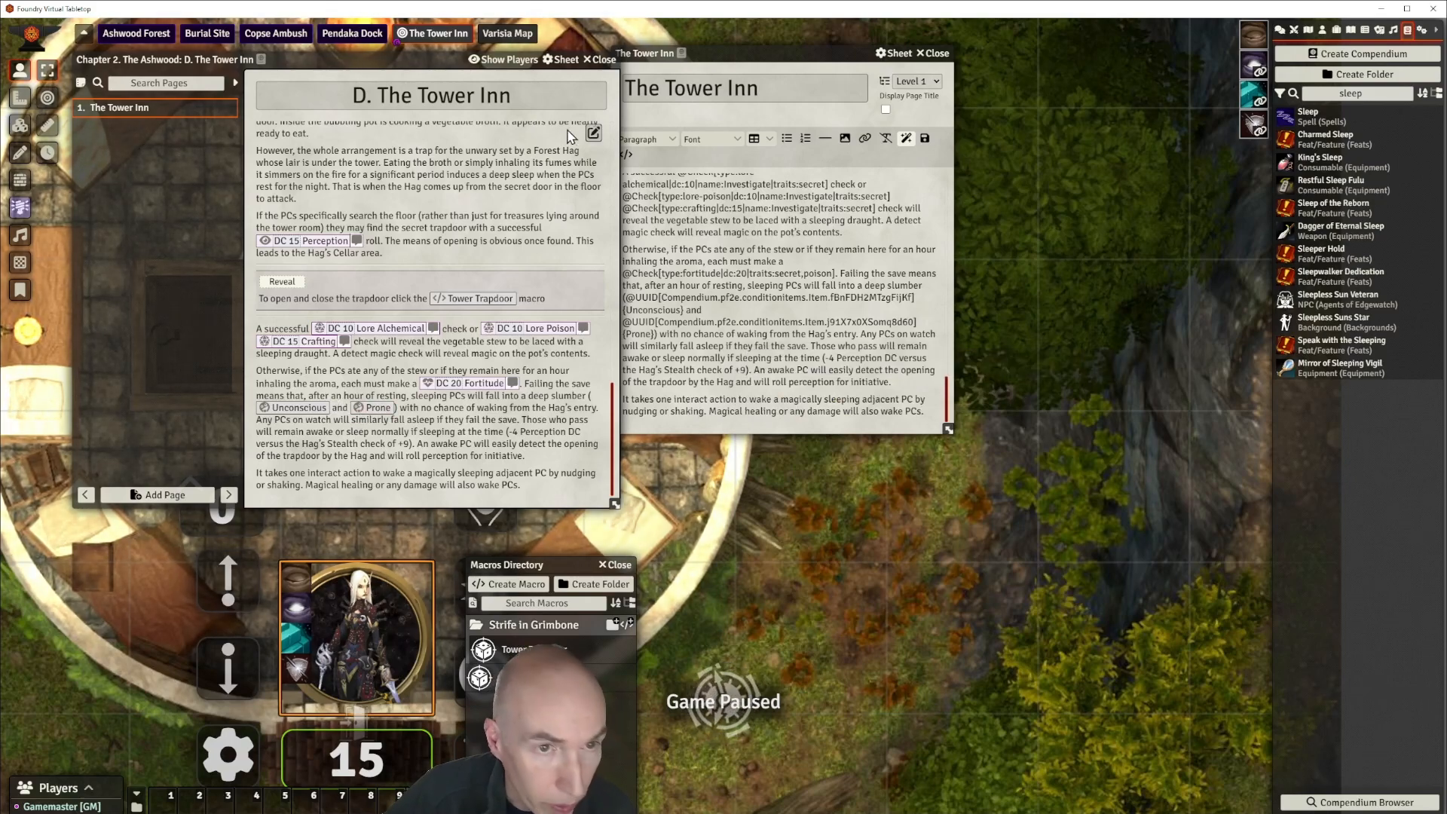
left_click(791, 263)
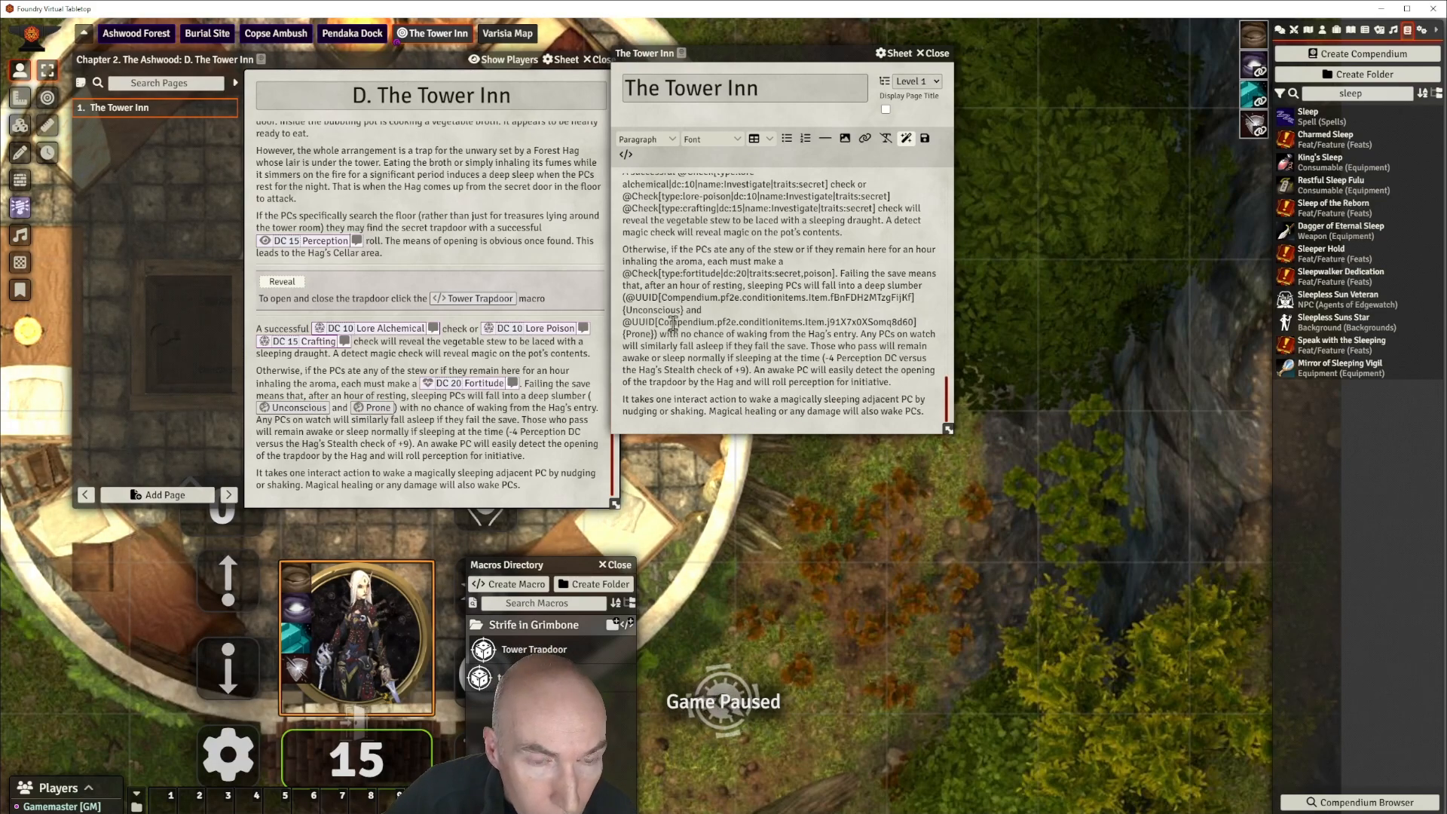
left_click_drag(686, 311, 655, 334)
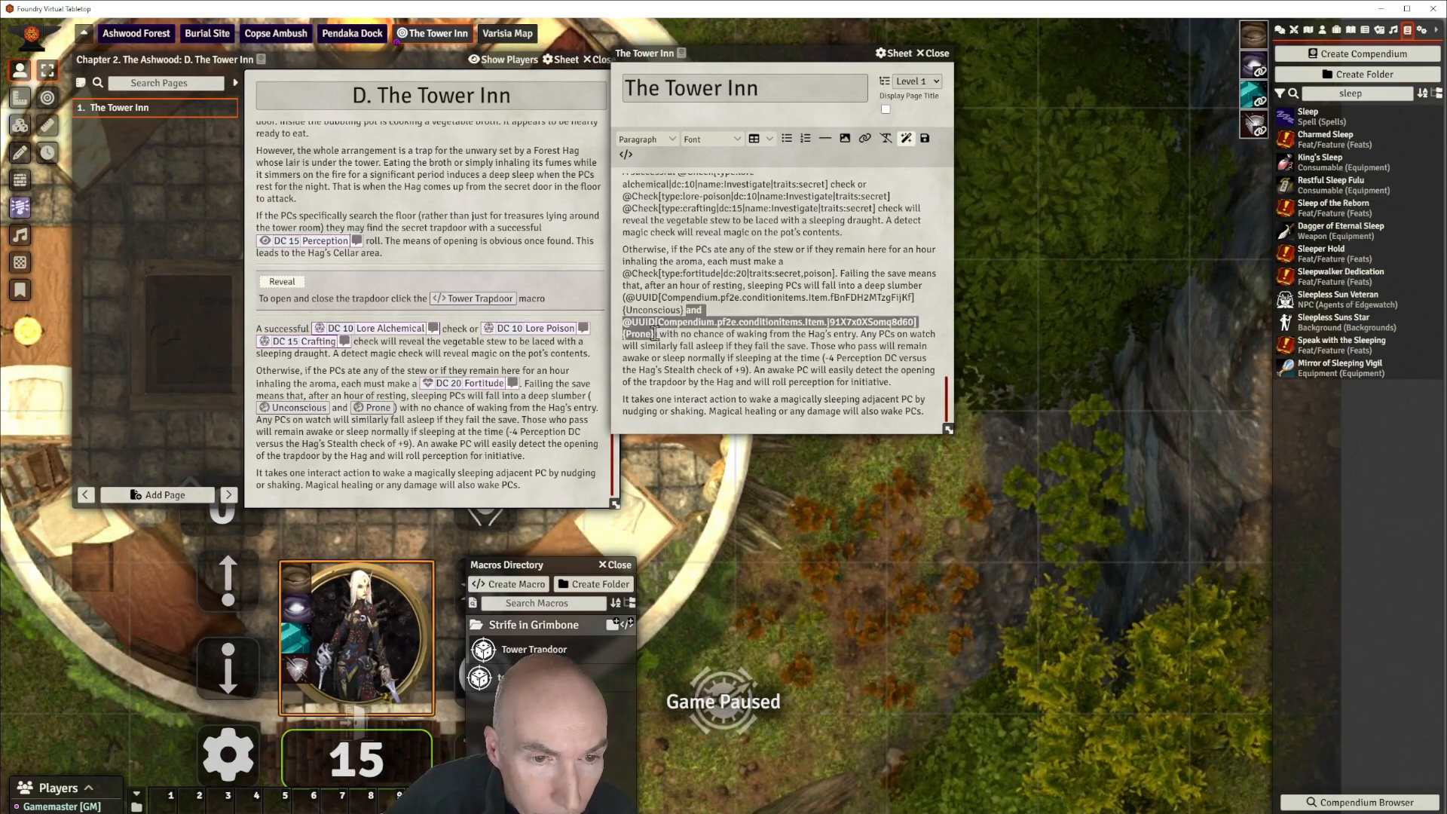
key("BackSpace")
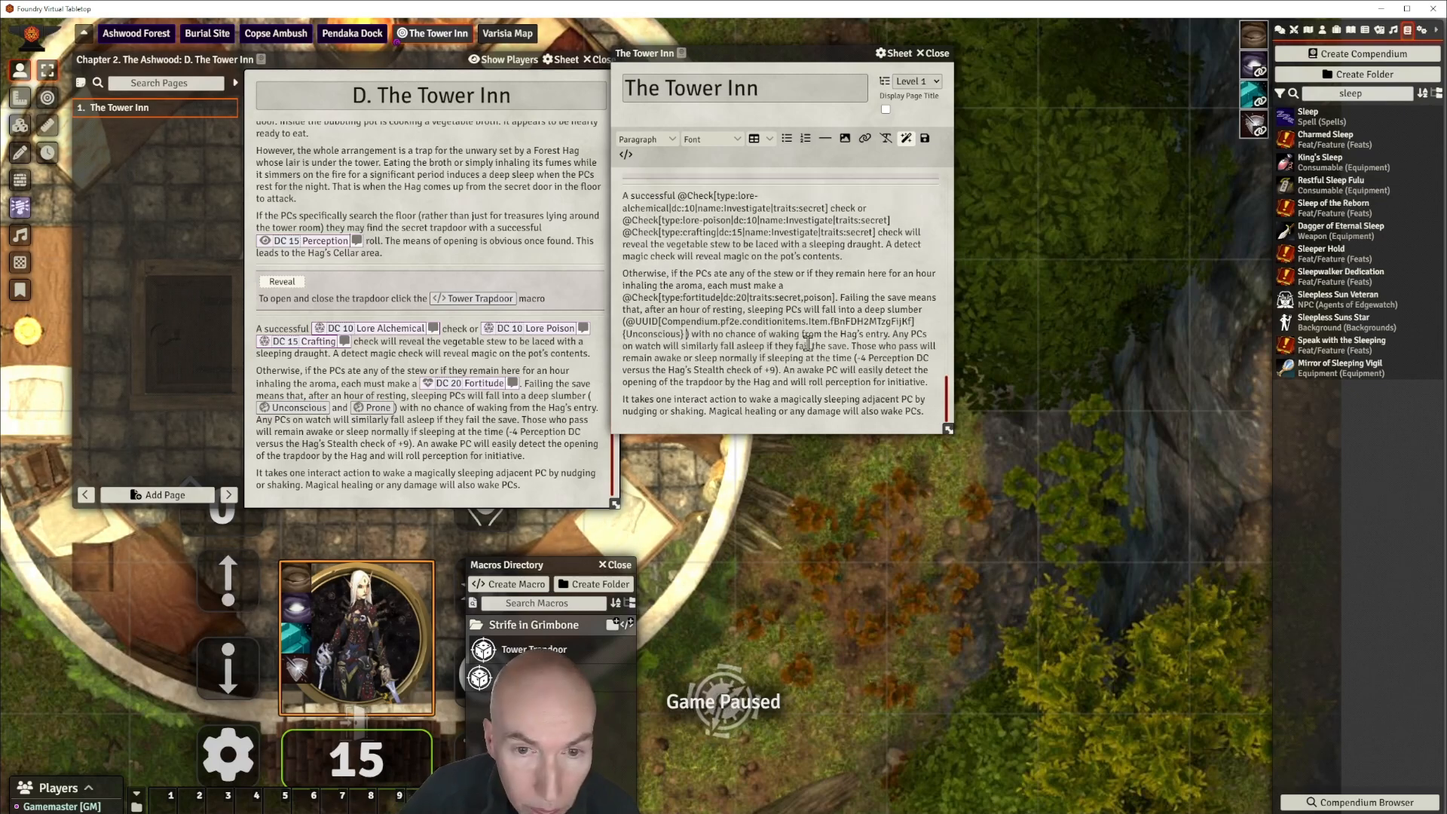
key("BackSpace")
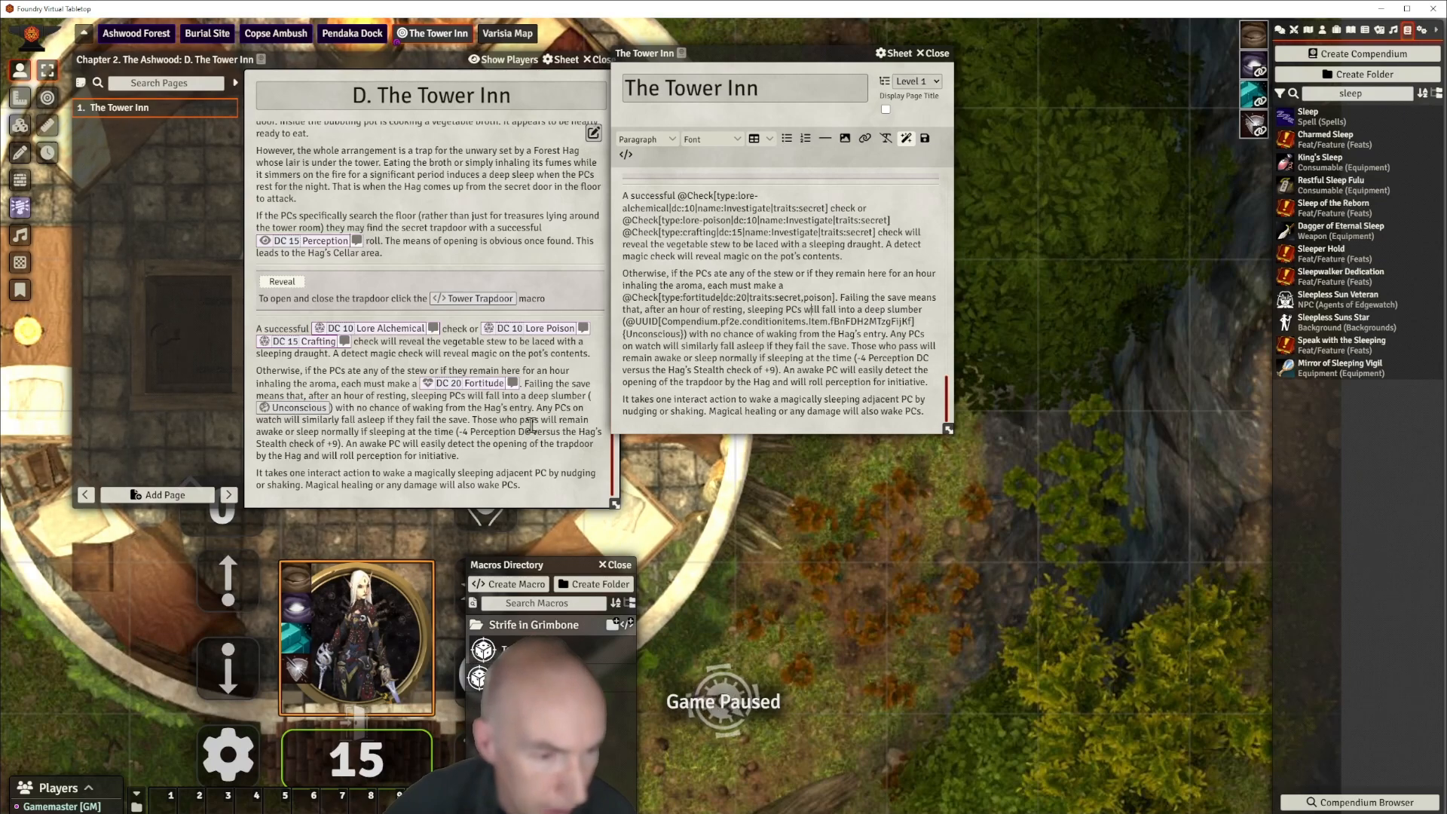
Close the macros directory, deselect Merisiel's token and arrange the two Tower Inn windows side by side.
scroll(540, 438, "up", 1)
scroll(540, 438, "down", 1)
left_click_drag(819, 54, 915, 72)
left_click_drag(395, 63, 428, 63)
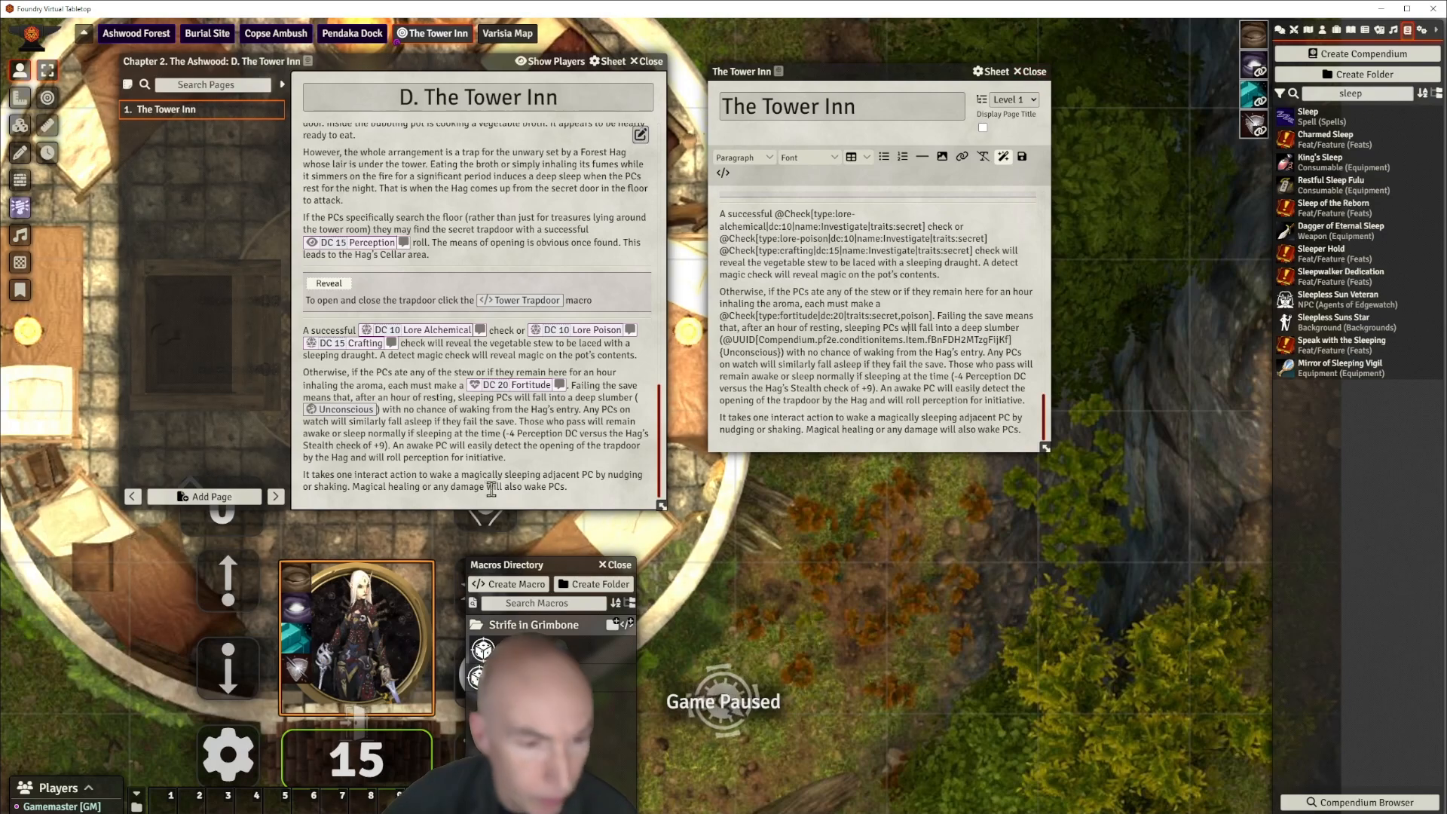
left_click(621, 566)
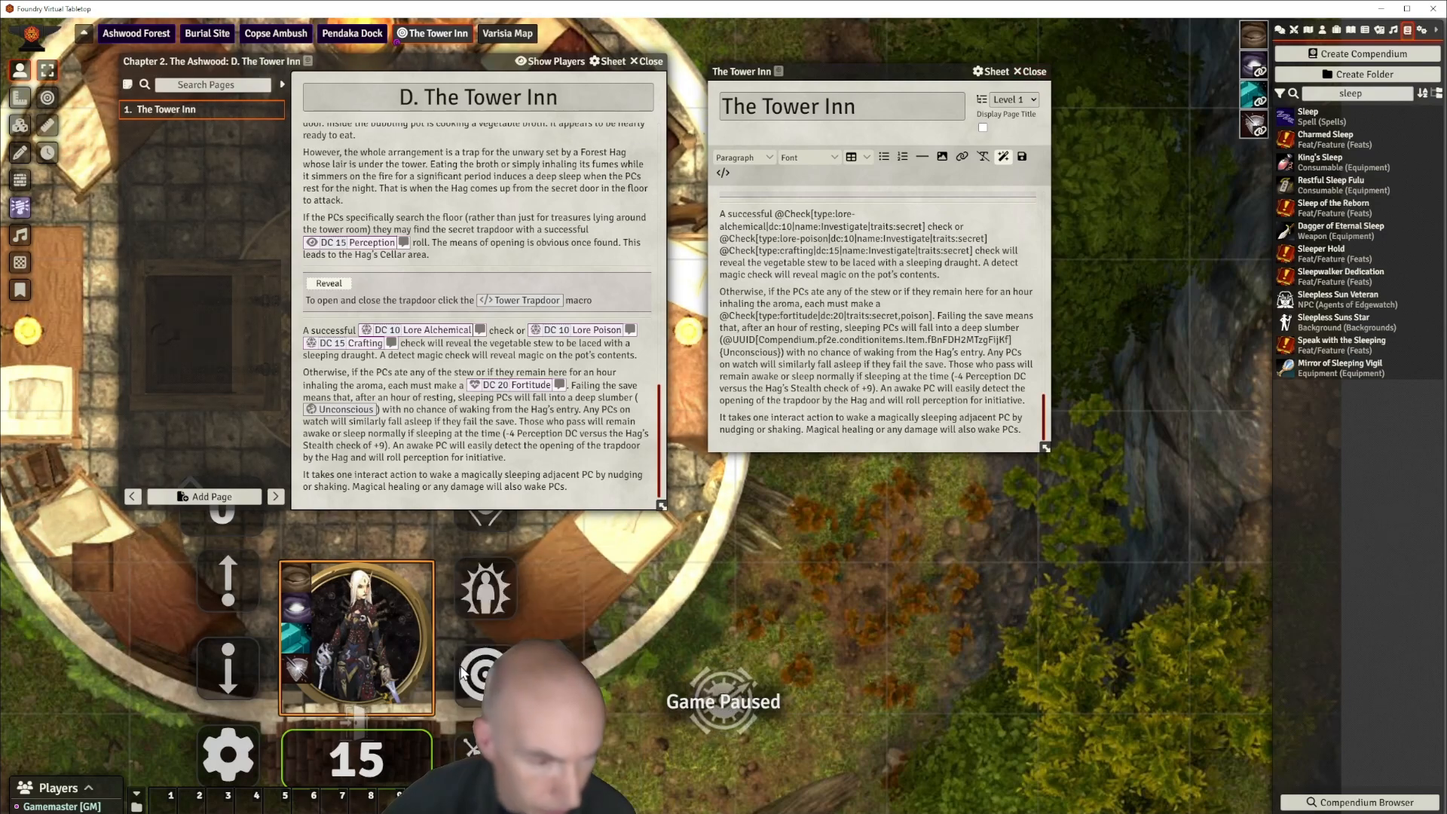
left_click(594, 629)
left_click_drag(452, 61, 409, 54)
left_click_drag(879, 76, 804, 58)
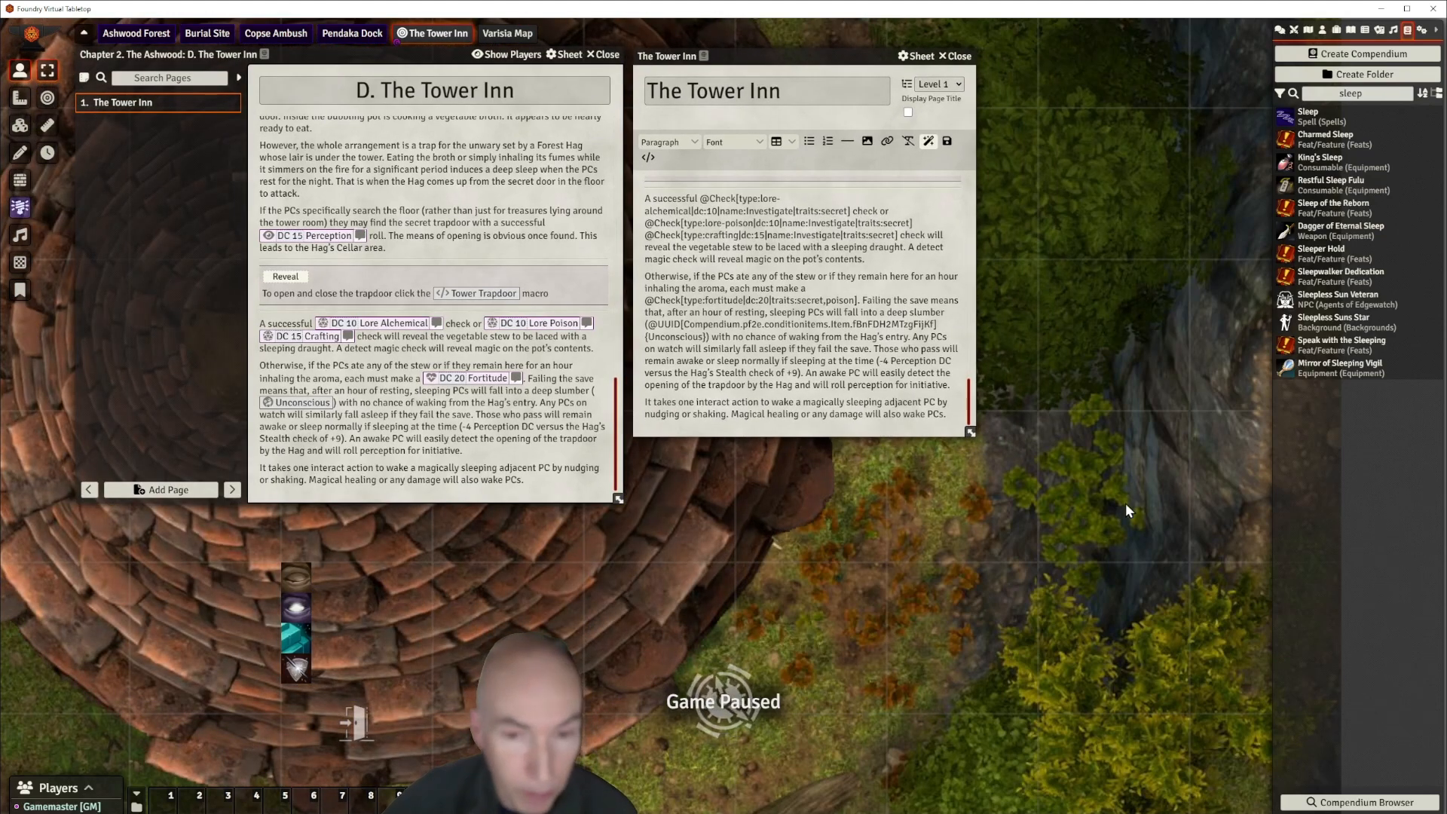
scroll(970, 571, "down", 2)
left_click_drag(963, 588, 1092, 596)
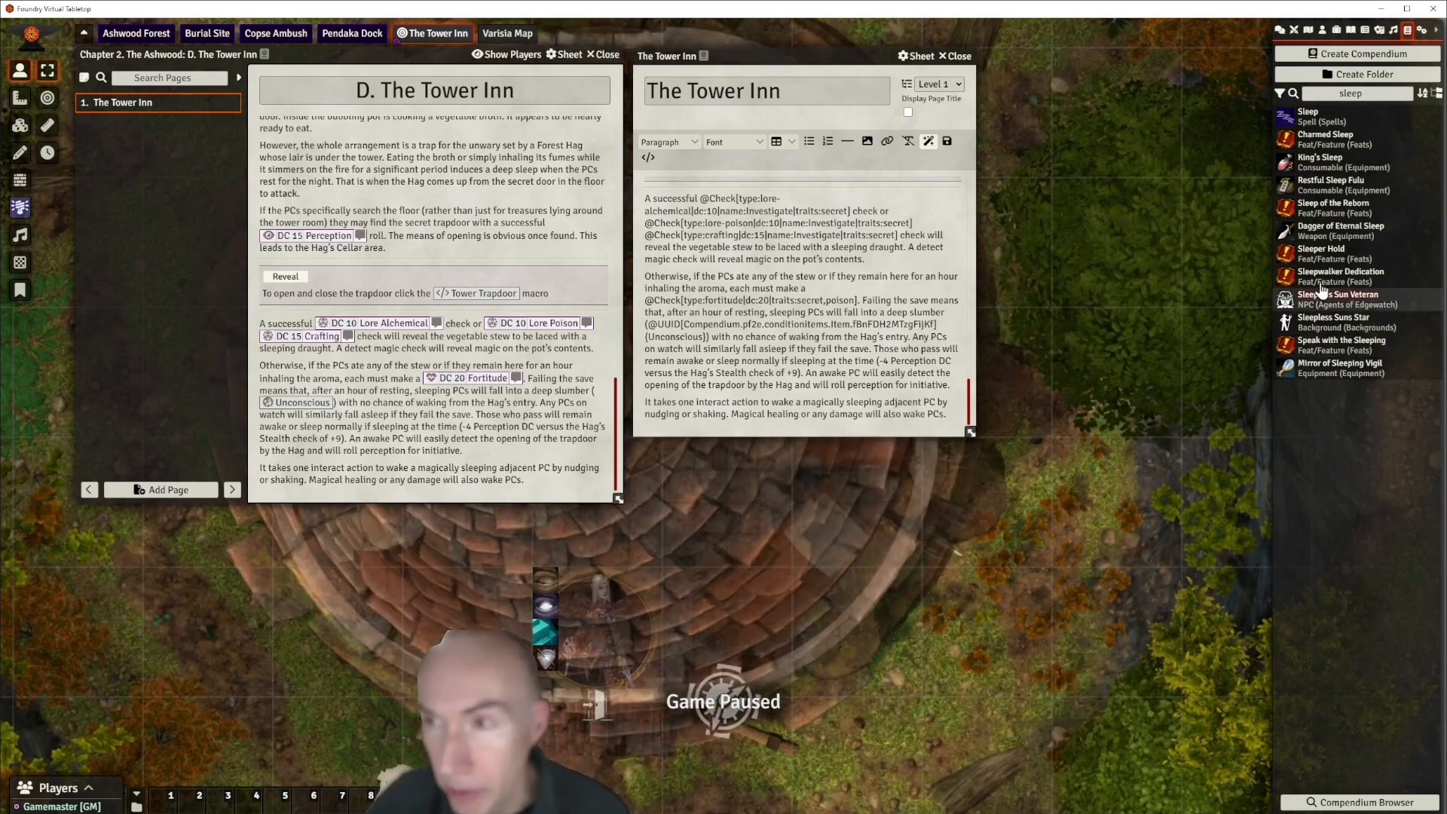
Search the compendiums for "hag" and check the Green Hag's creature level and statistics.
left_click(1350, 31)
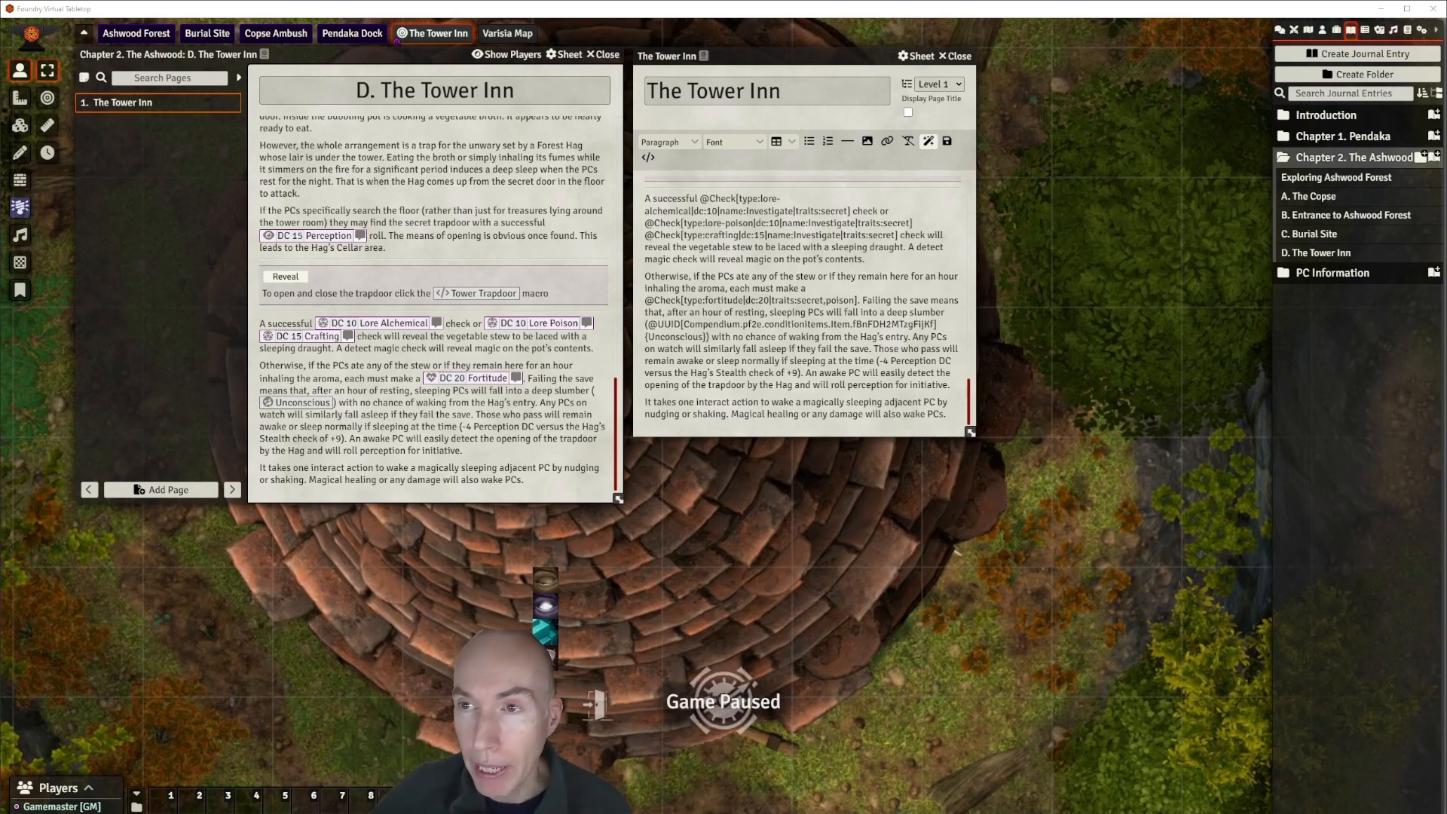
left_click(1406, 32)
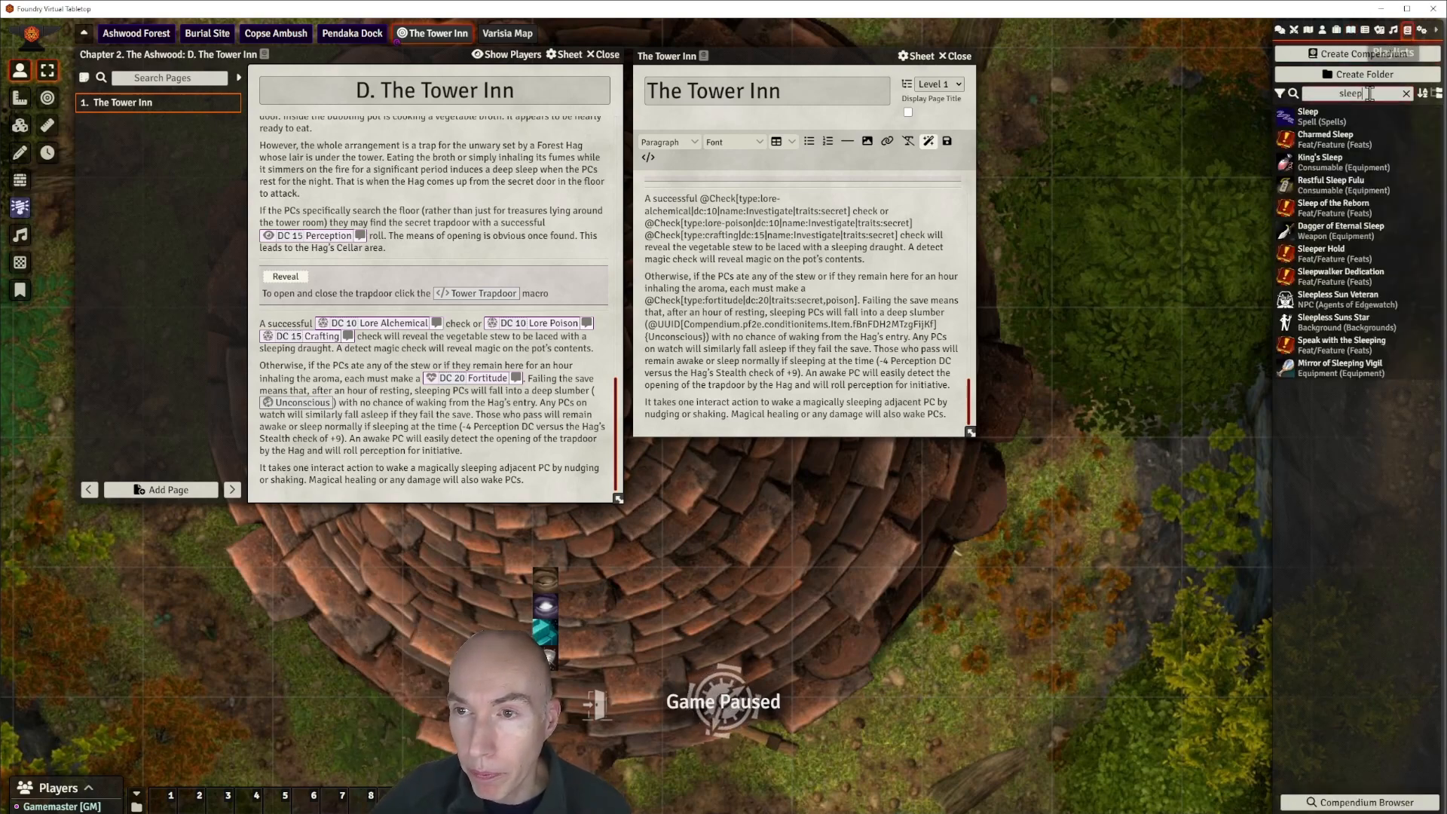
left_click(1336, 92)
type("hag")
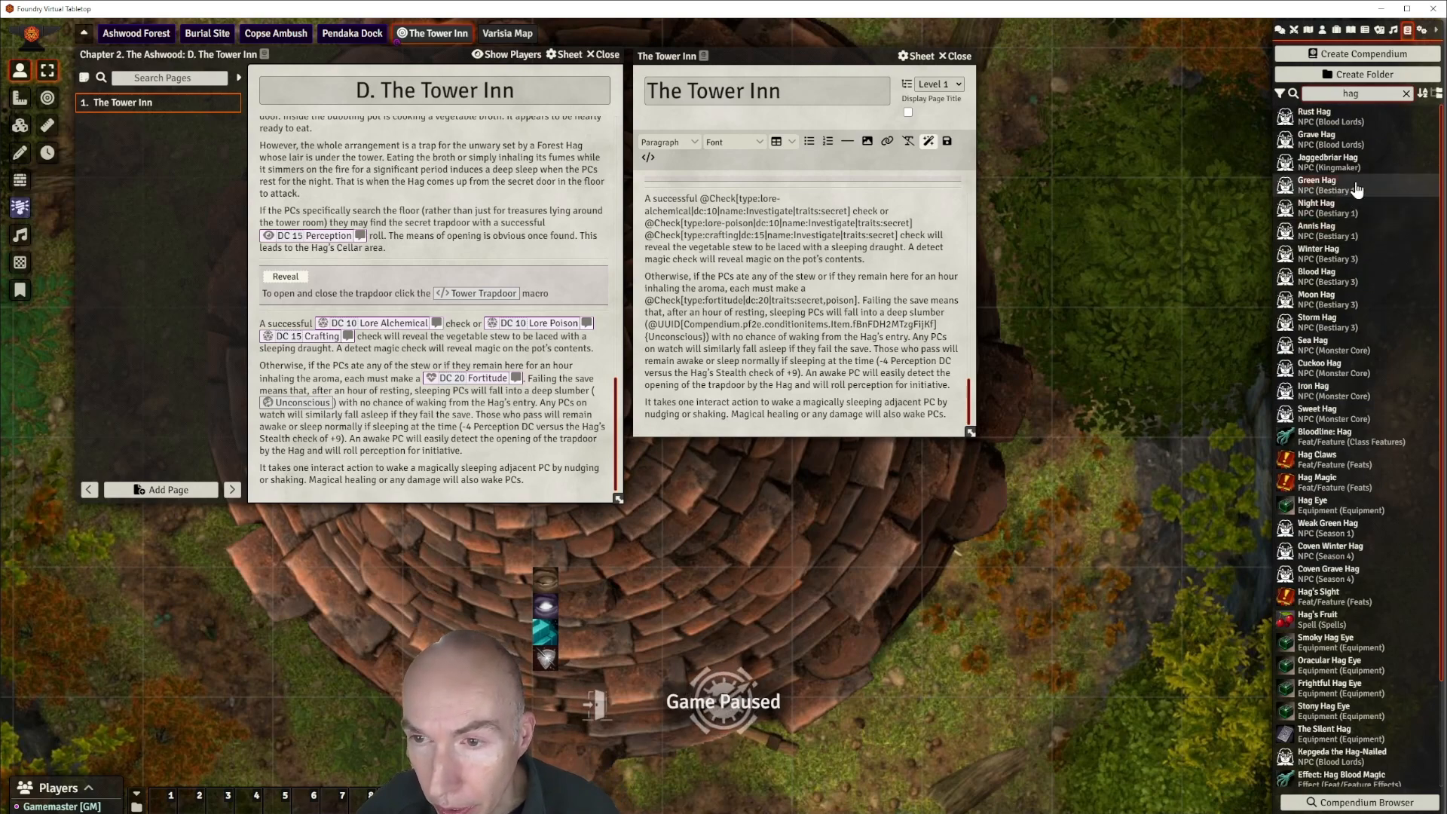
left_click(1318, 185)
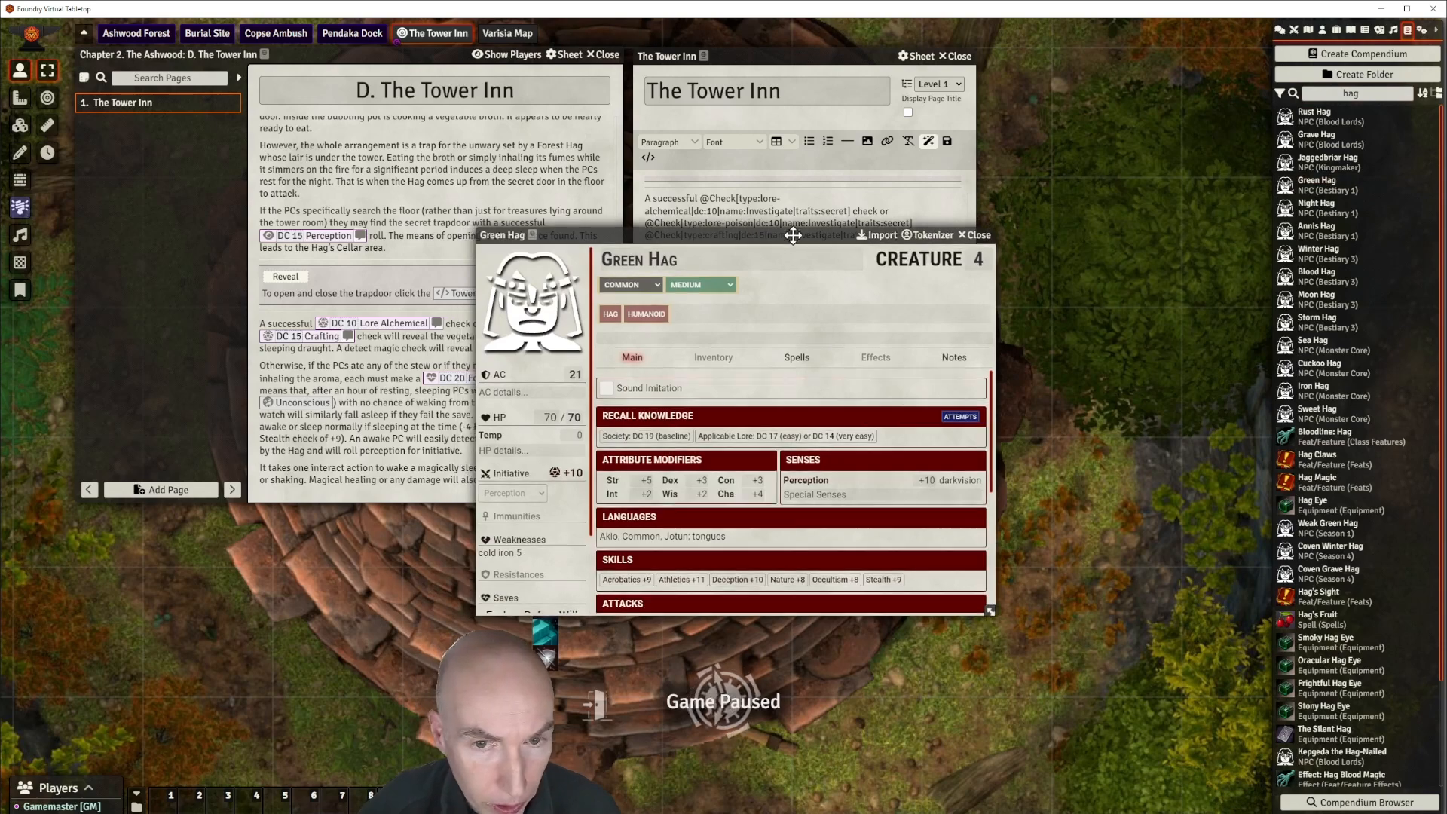
left_click_drag(772, 234, 917, 189)
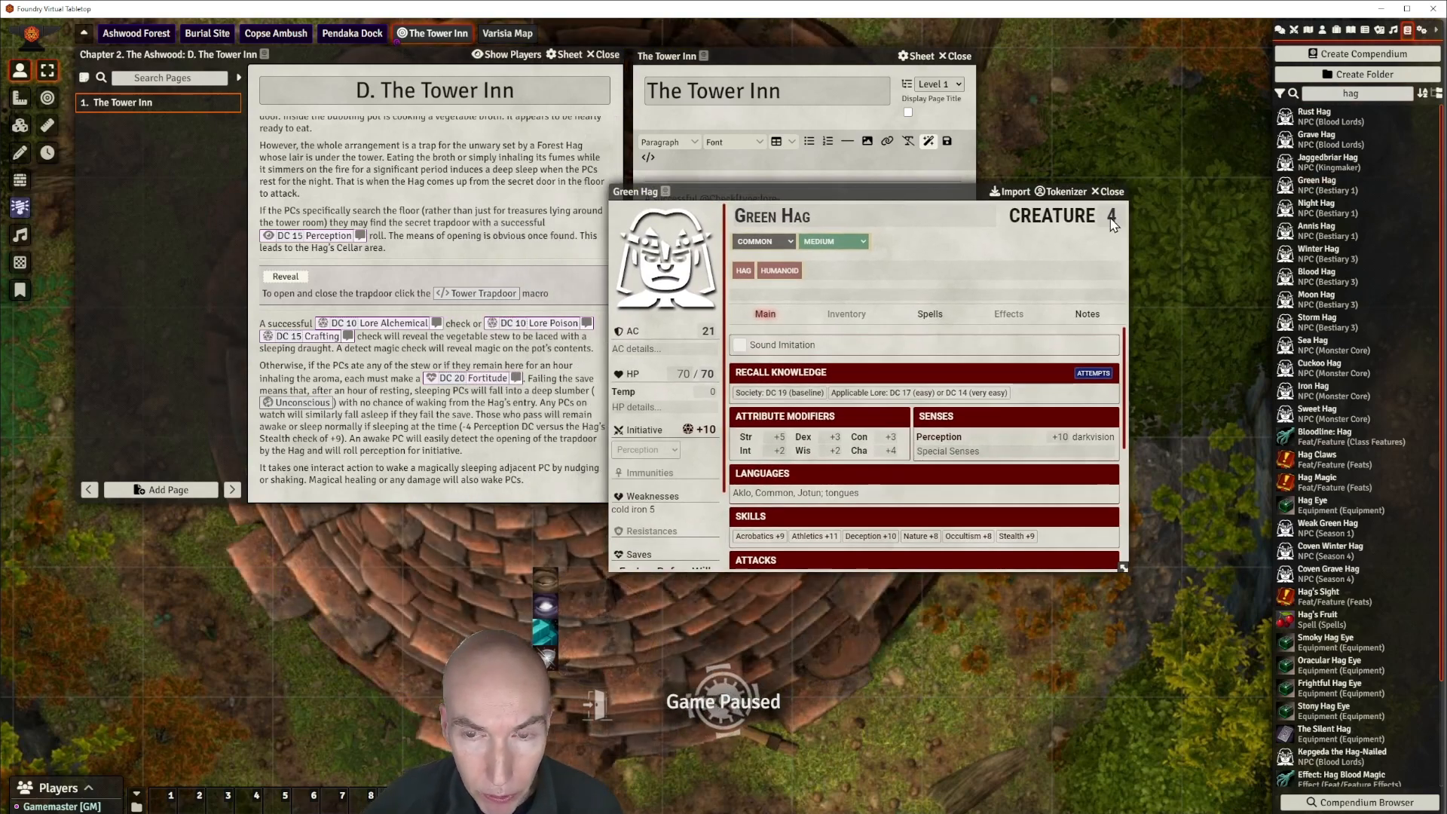
left_click(1120, 193)
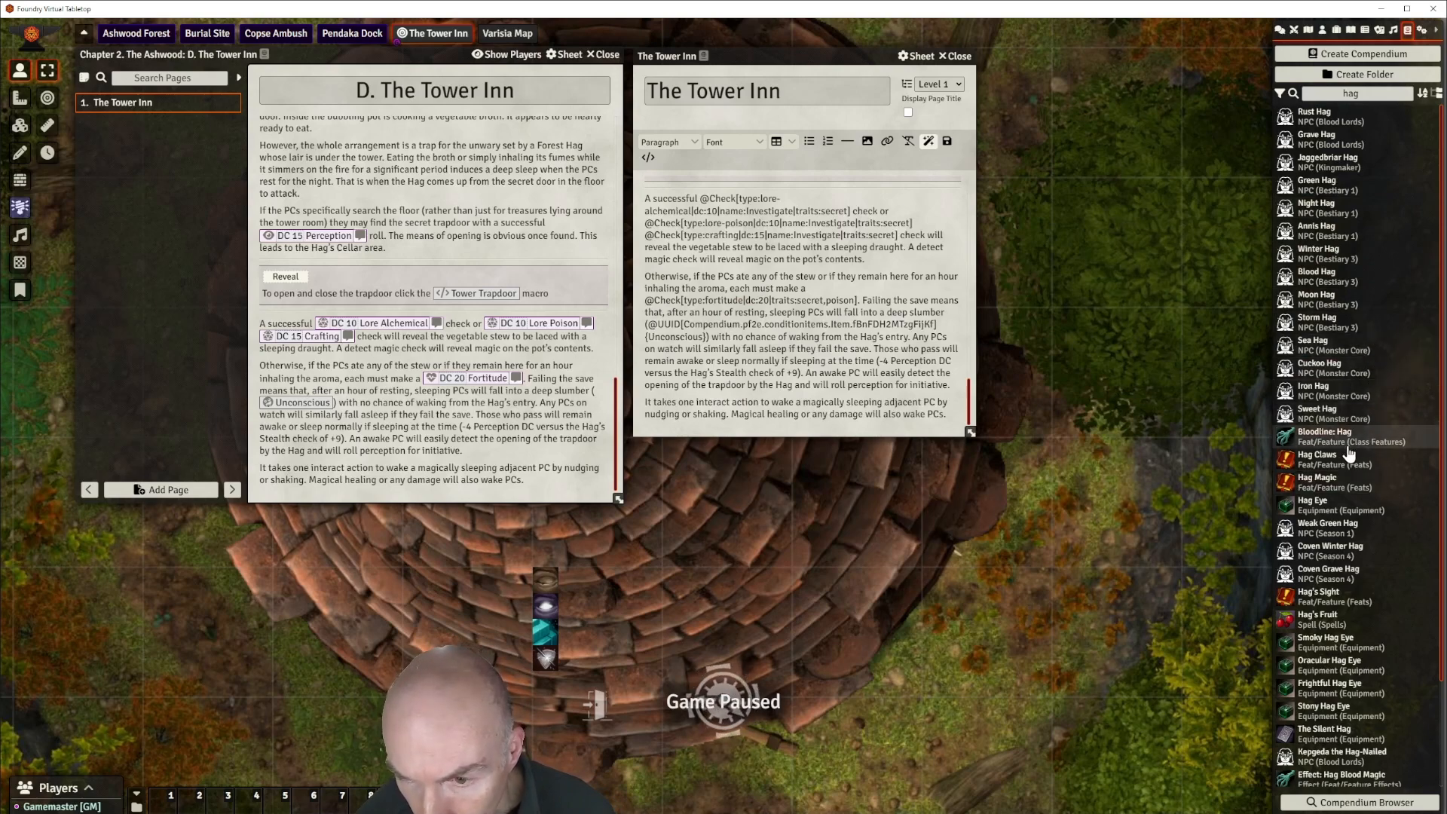
Compare the Sweet Hag and Weak Green Hag by opening each one's sheet, closing each after reading.
left_click(1331, 415)
left_click_drag(736, 243, 769, 223)
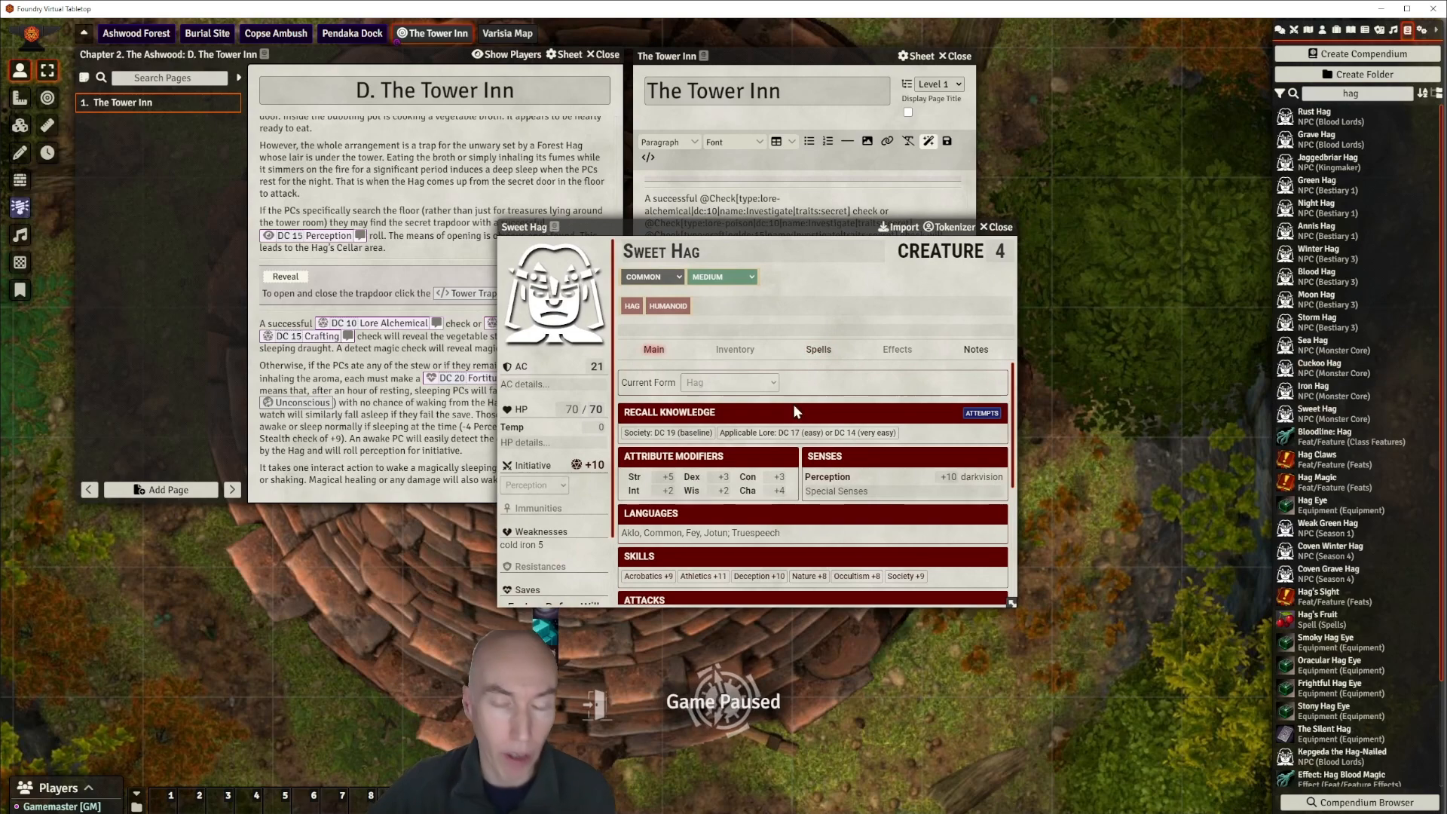
left_click_drag(1014, 227, 1035, 257)
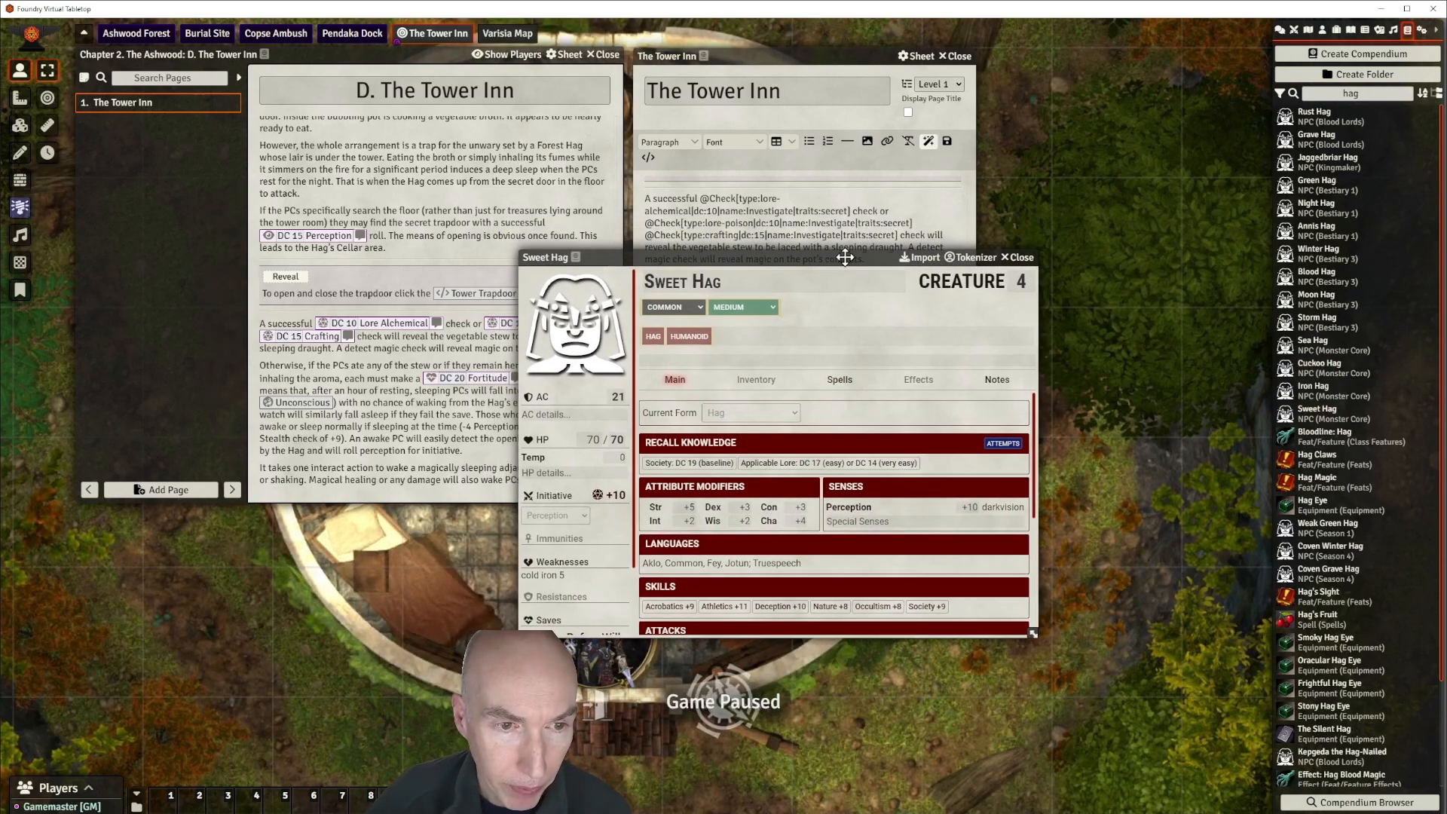
left_click(1023, 257)
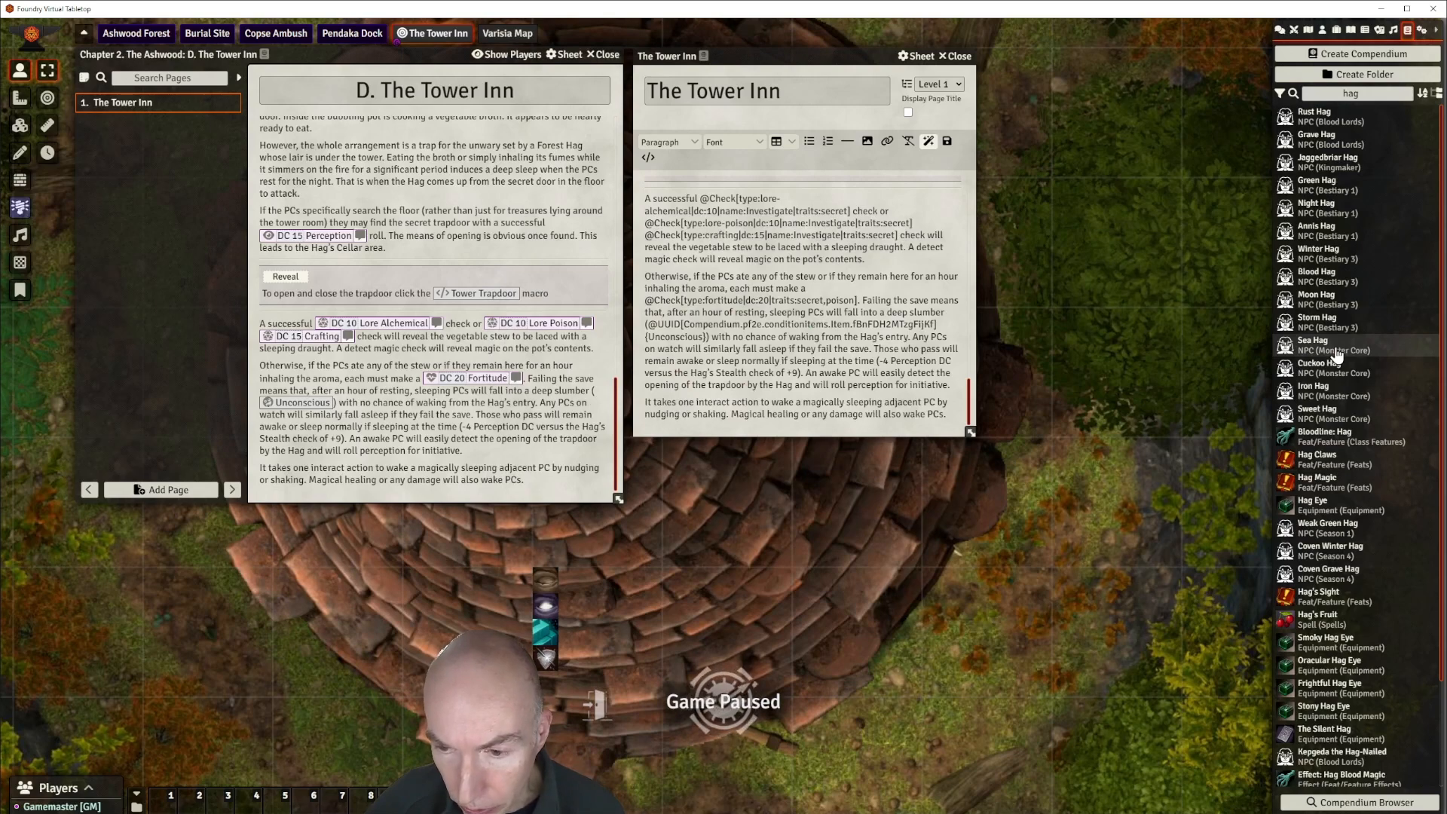
left_click(1335, 530)
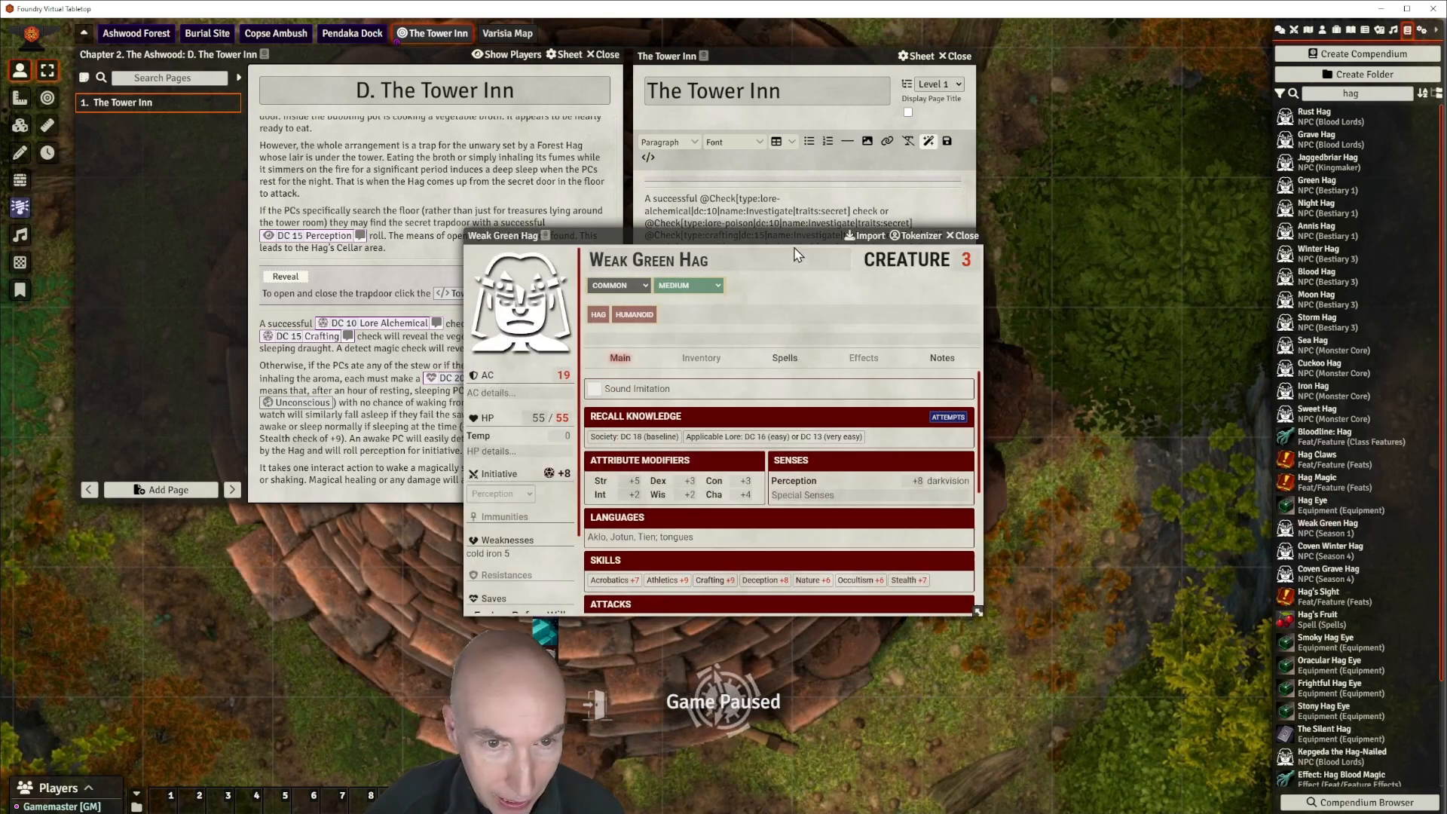
left_click_drag(795, 241, 872, 226)
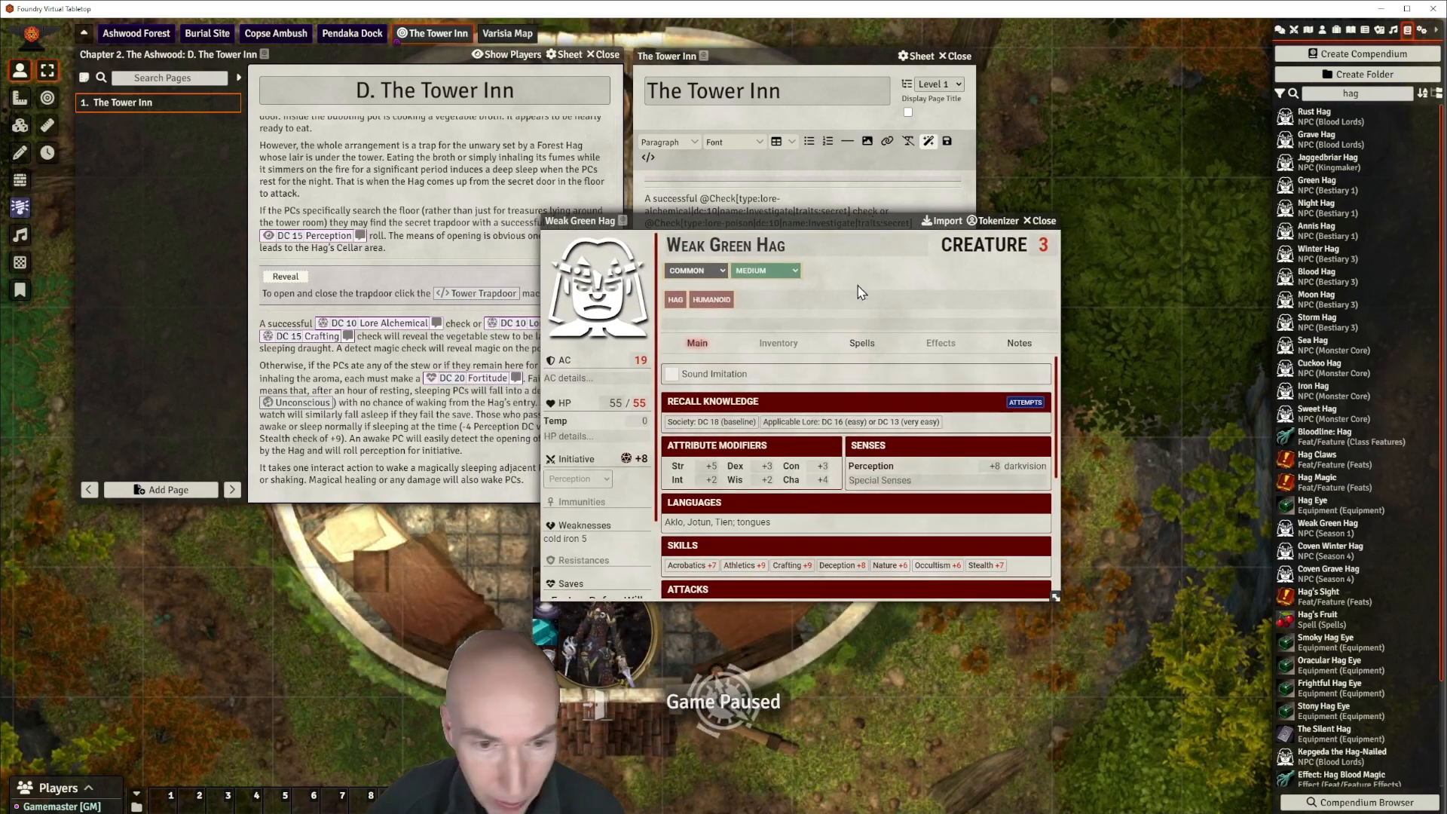
left_click(1040, 220)
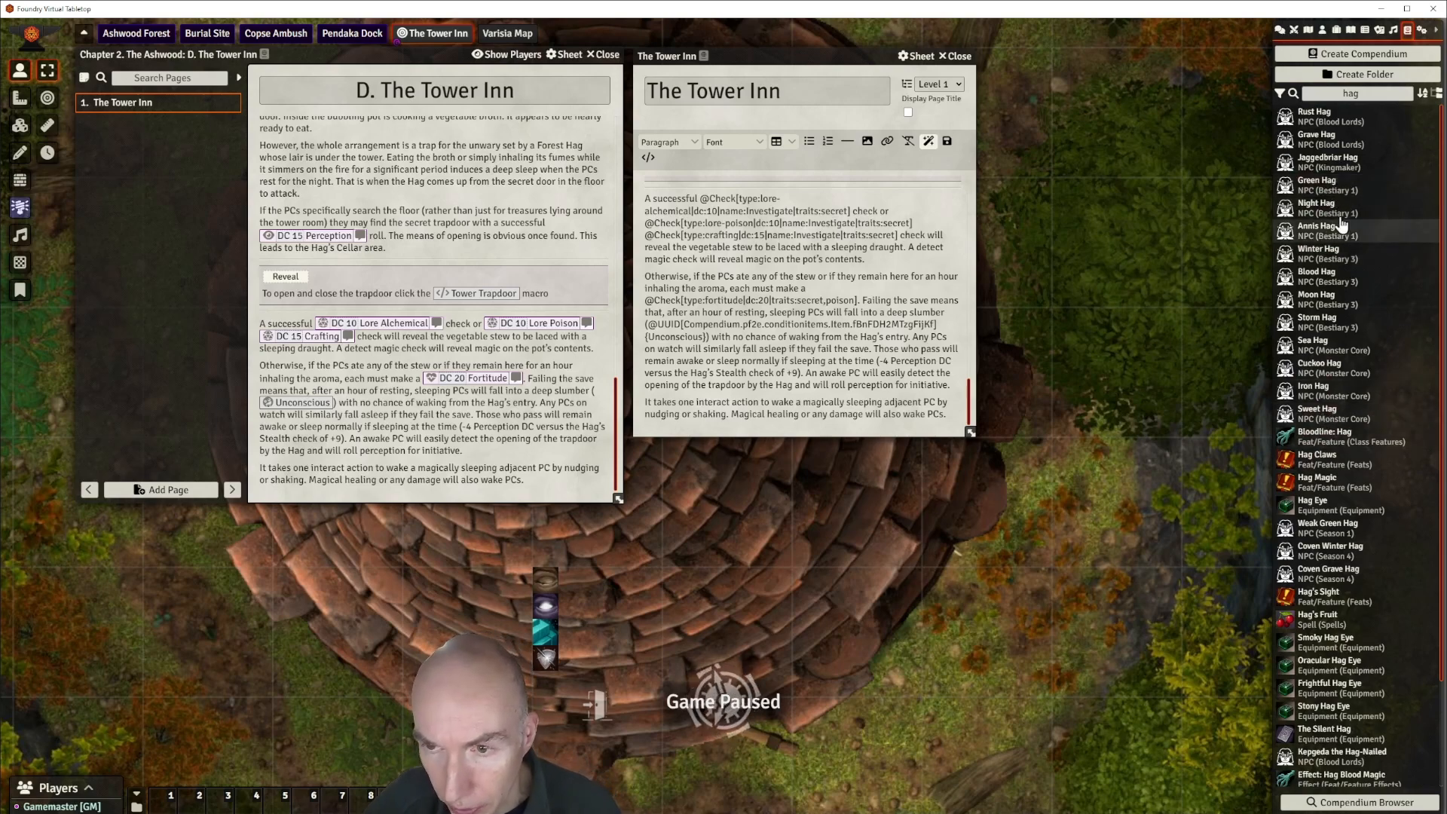
Open the Green Hag's sheet from the compendium results and examine its attacks and Enfeebling Humors ability.
left_click(1336, 186)
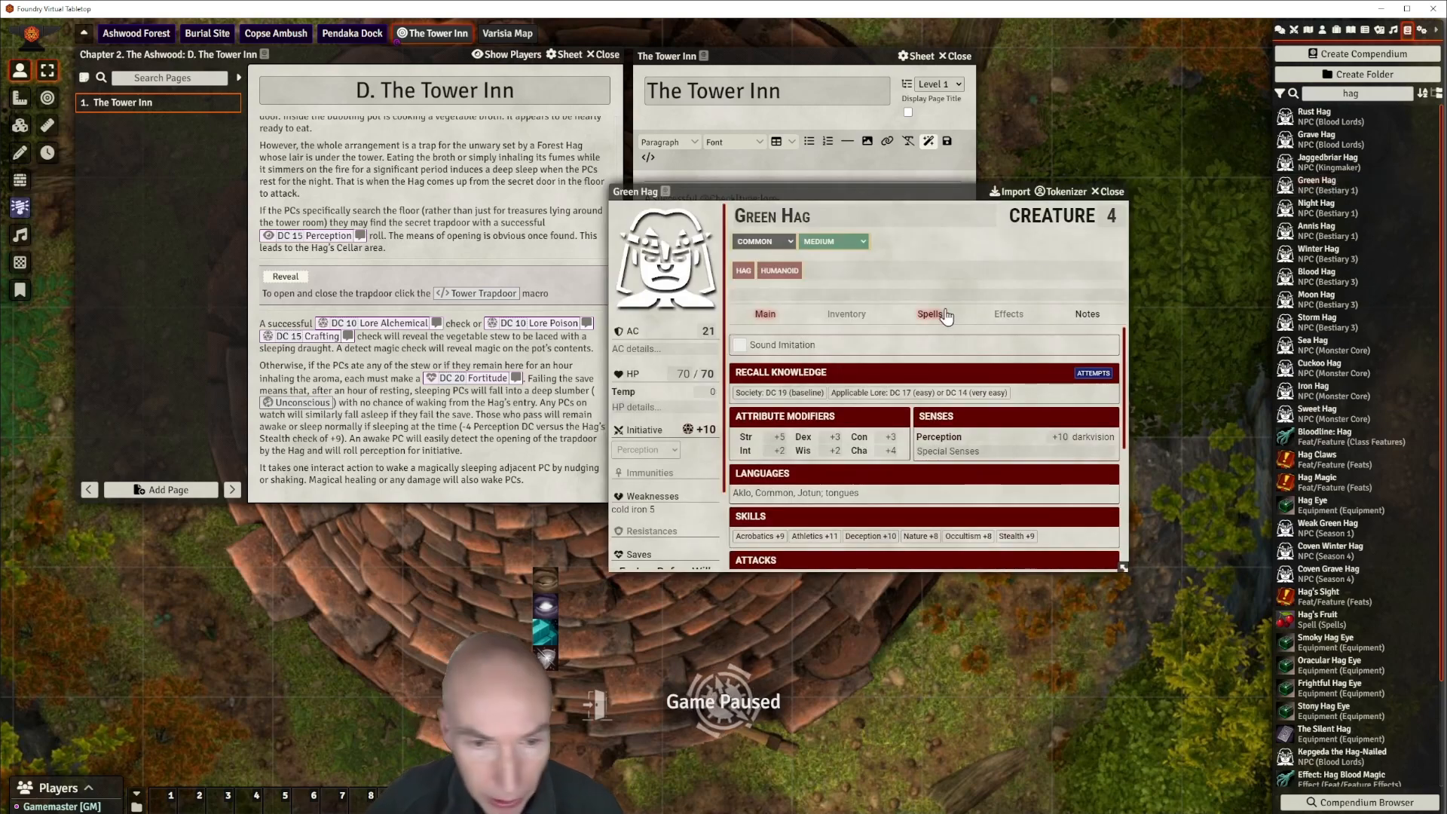
scroll(923, 351, "down", 3)
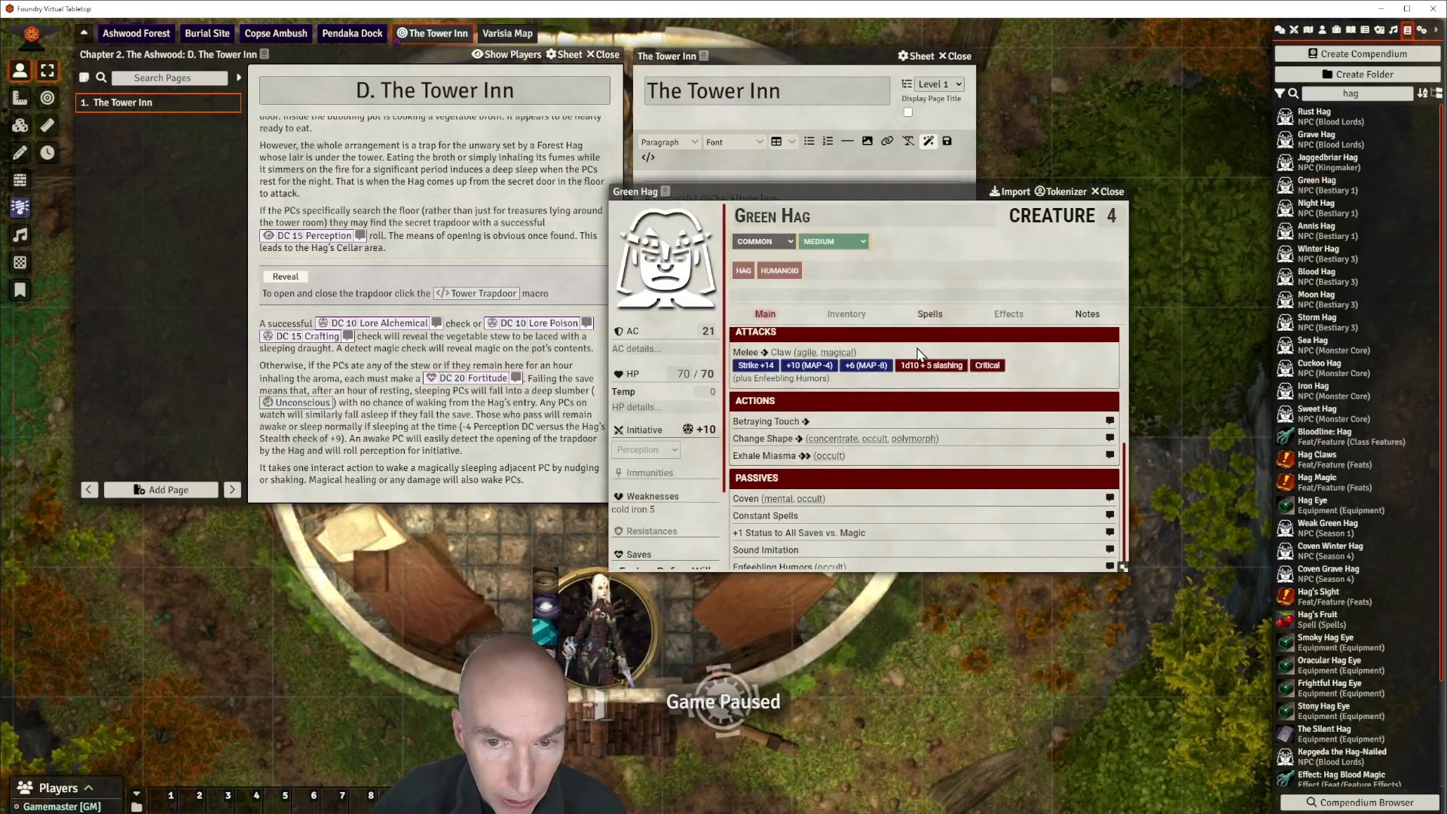
scroll(919, 353, "down", 1)
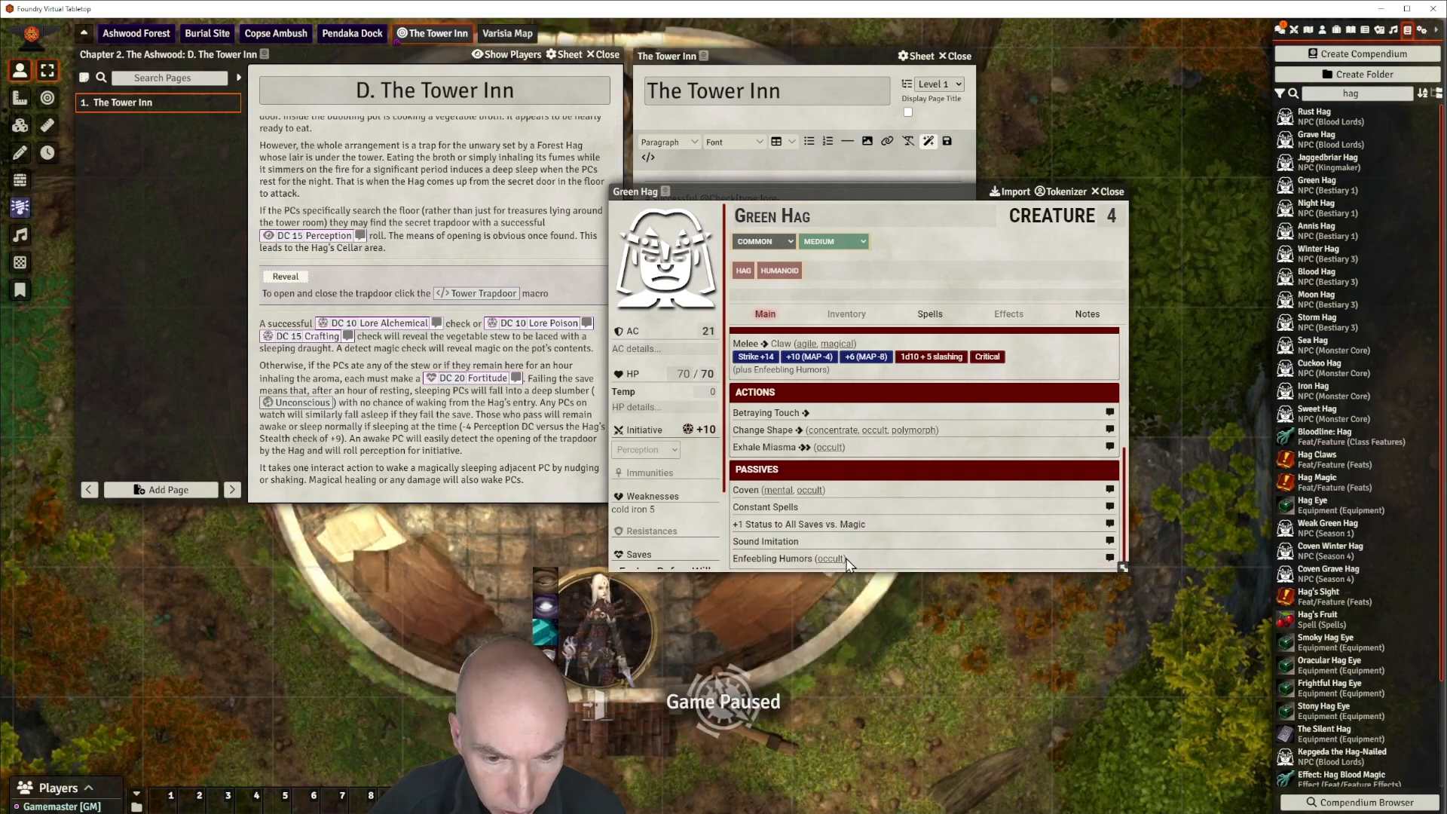
left_click(784, 558)
scroll(904, 542, "down", 1)
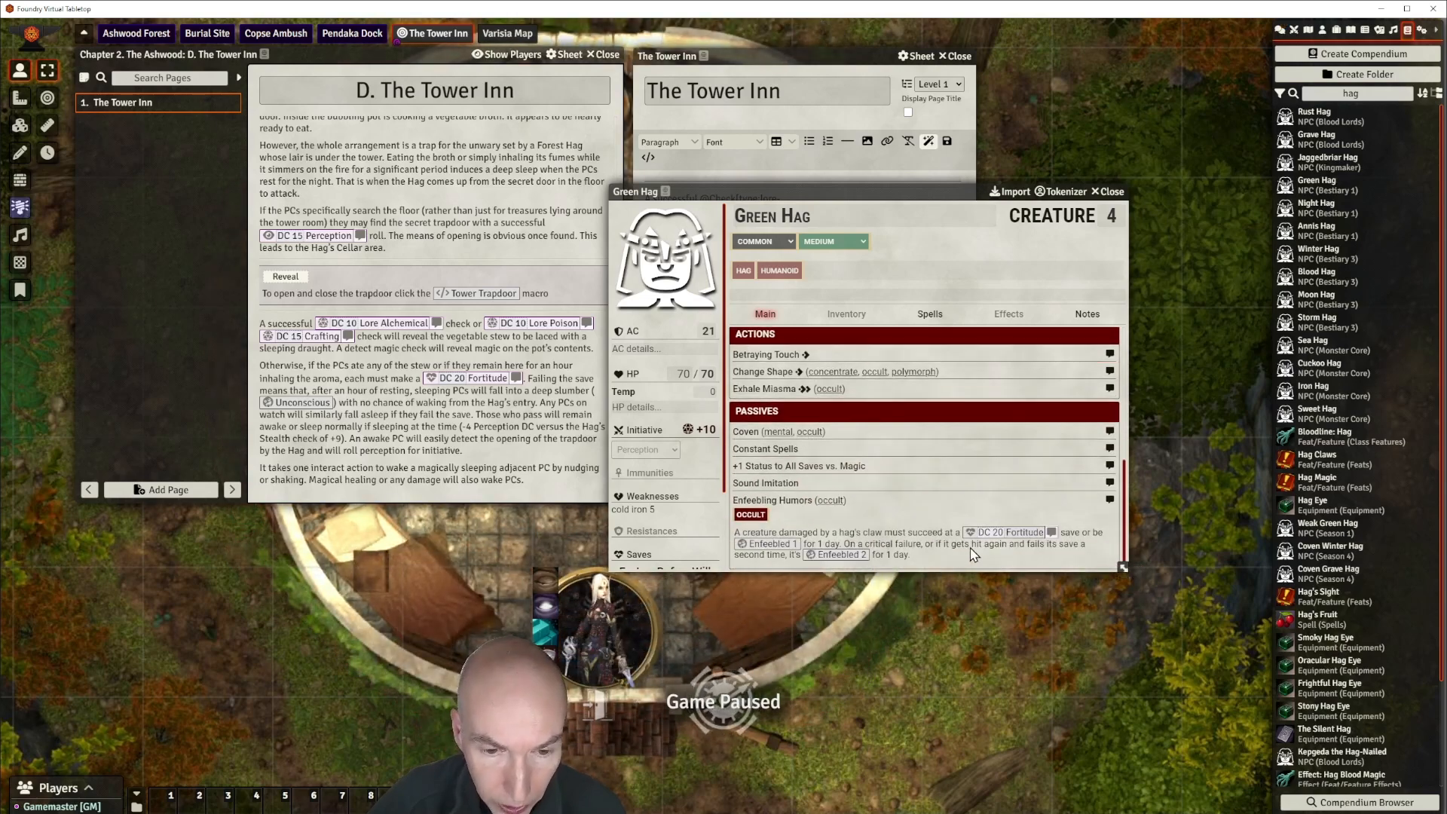
scroll(950, 538, "up", 2)
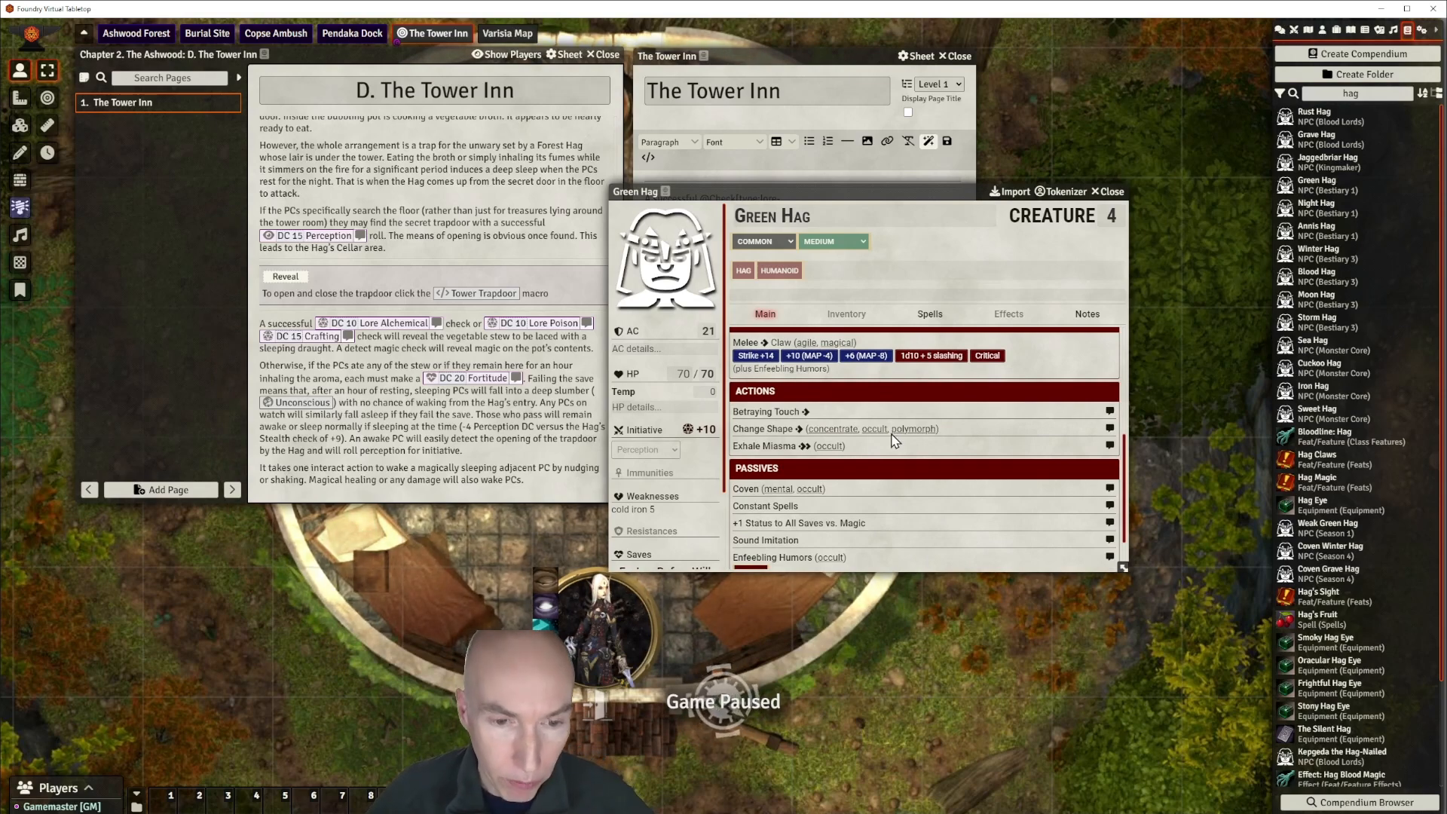
scroll(894, 437, "down", 2)
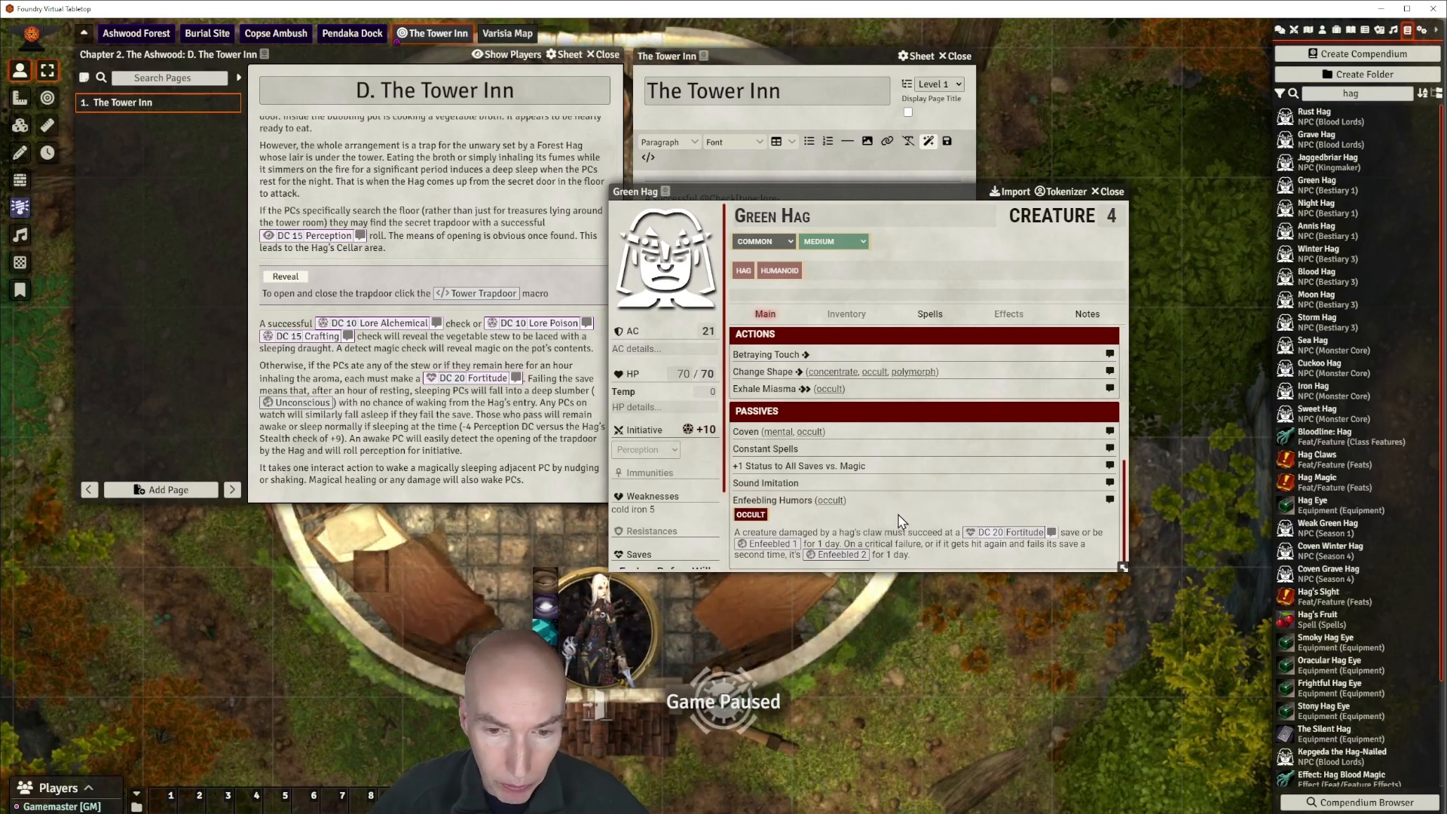
Read the Green Hag's Sound Imitation, Exhale Miasma and Betraying Touch descriptions and close its sheet.
left_click(787, 488)
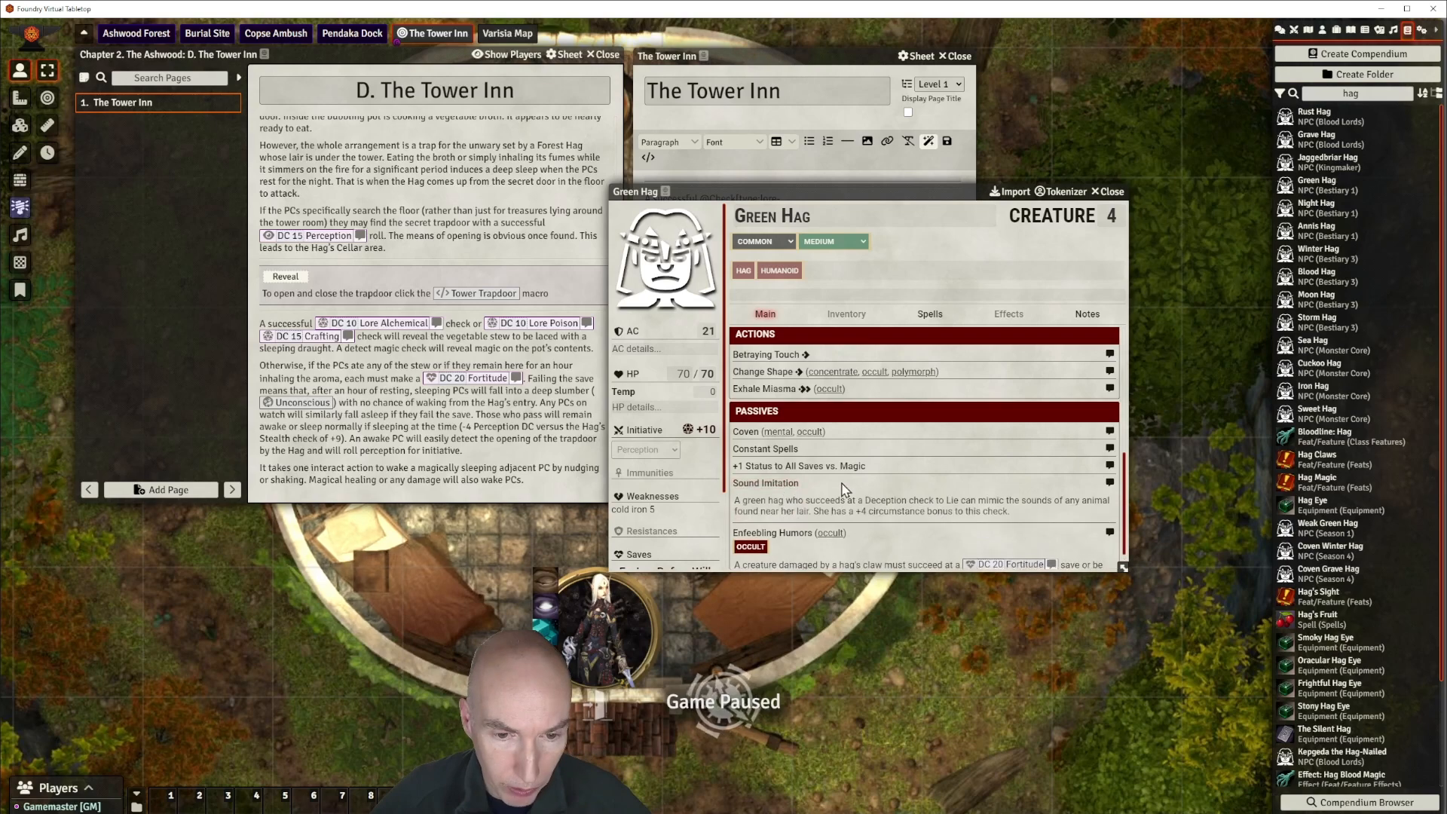
scroll(958, 483, "down", 1)
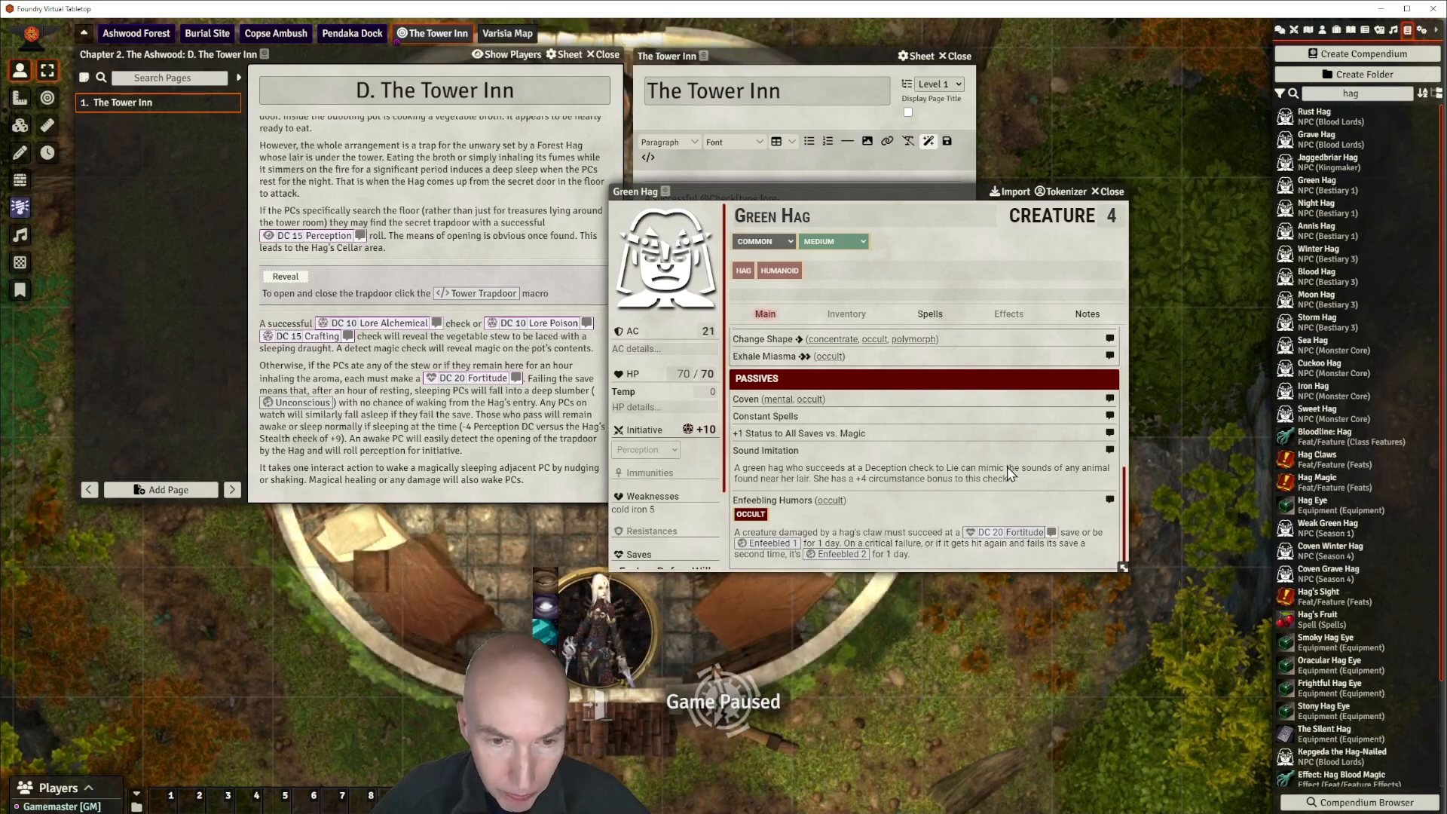
scroll(1010, 473, "up", 2)
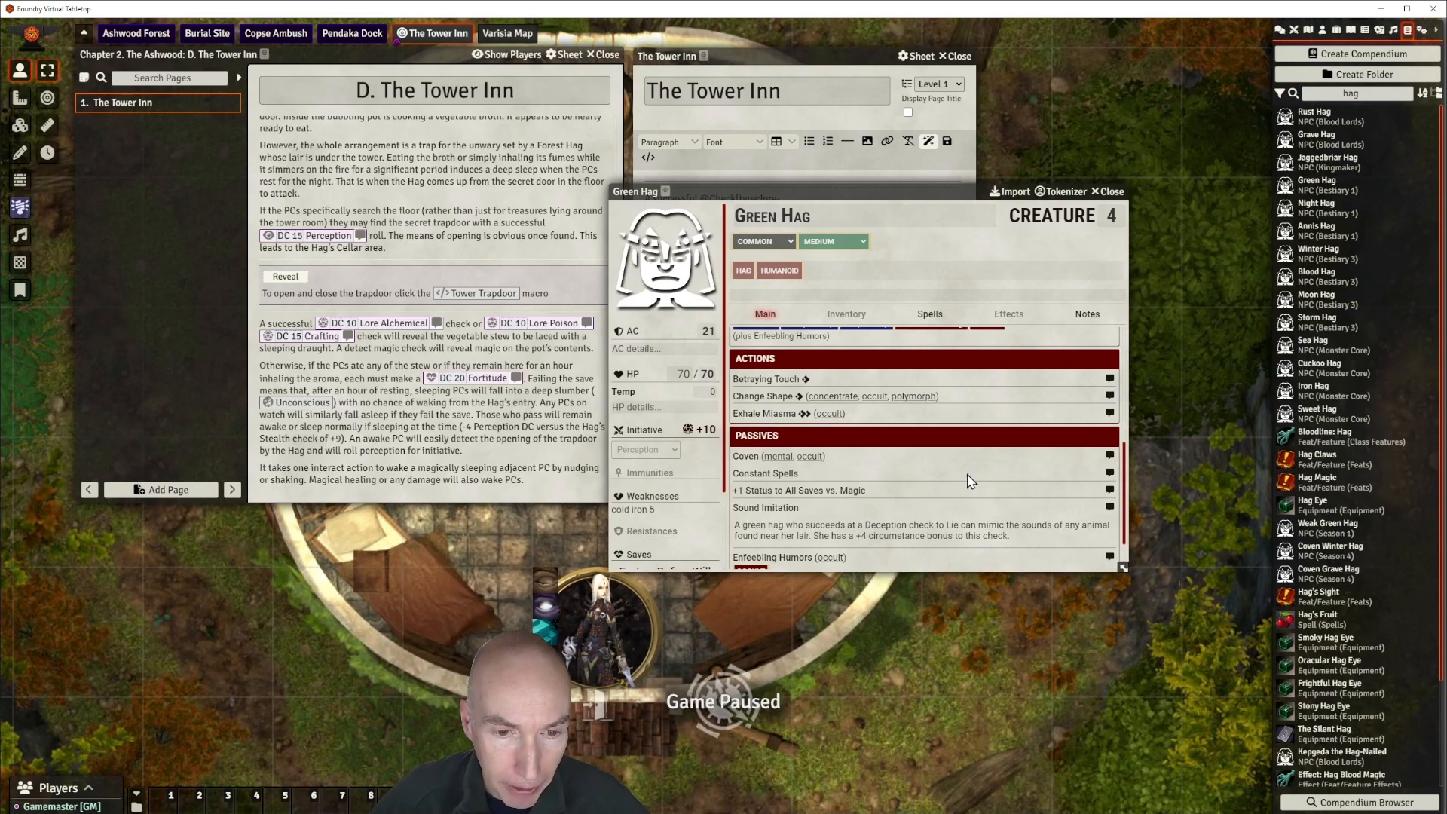
scroll(969, 481, "up", 2)
left_click(771, 471)
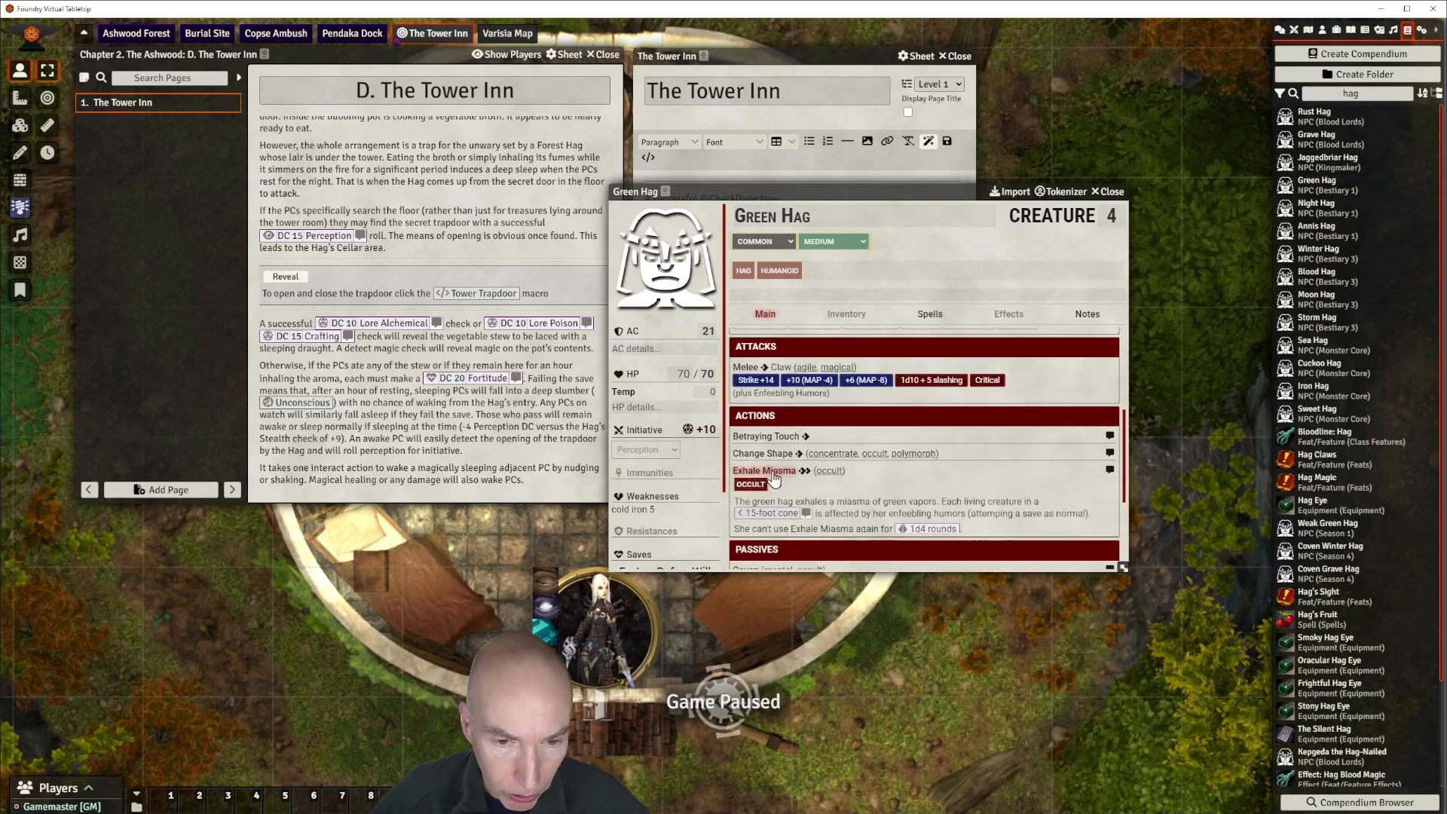
scroll(973, 492, "down", 2)
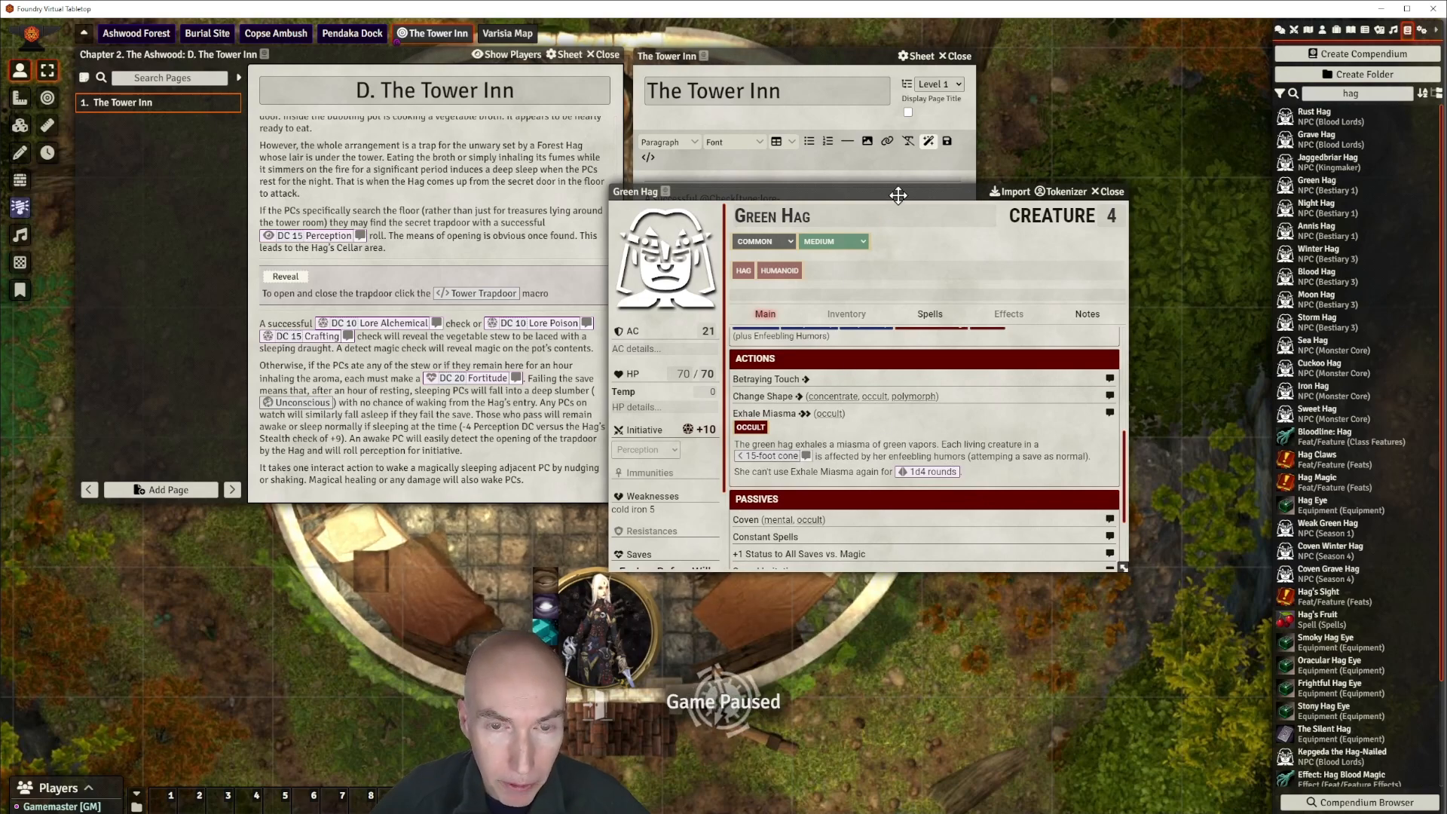
left_click_drag(896, 196, 821, 227)
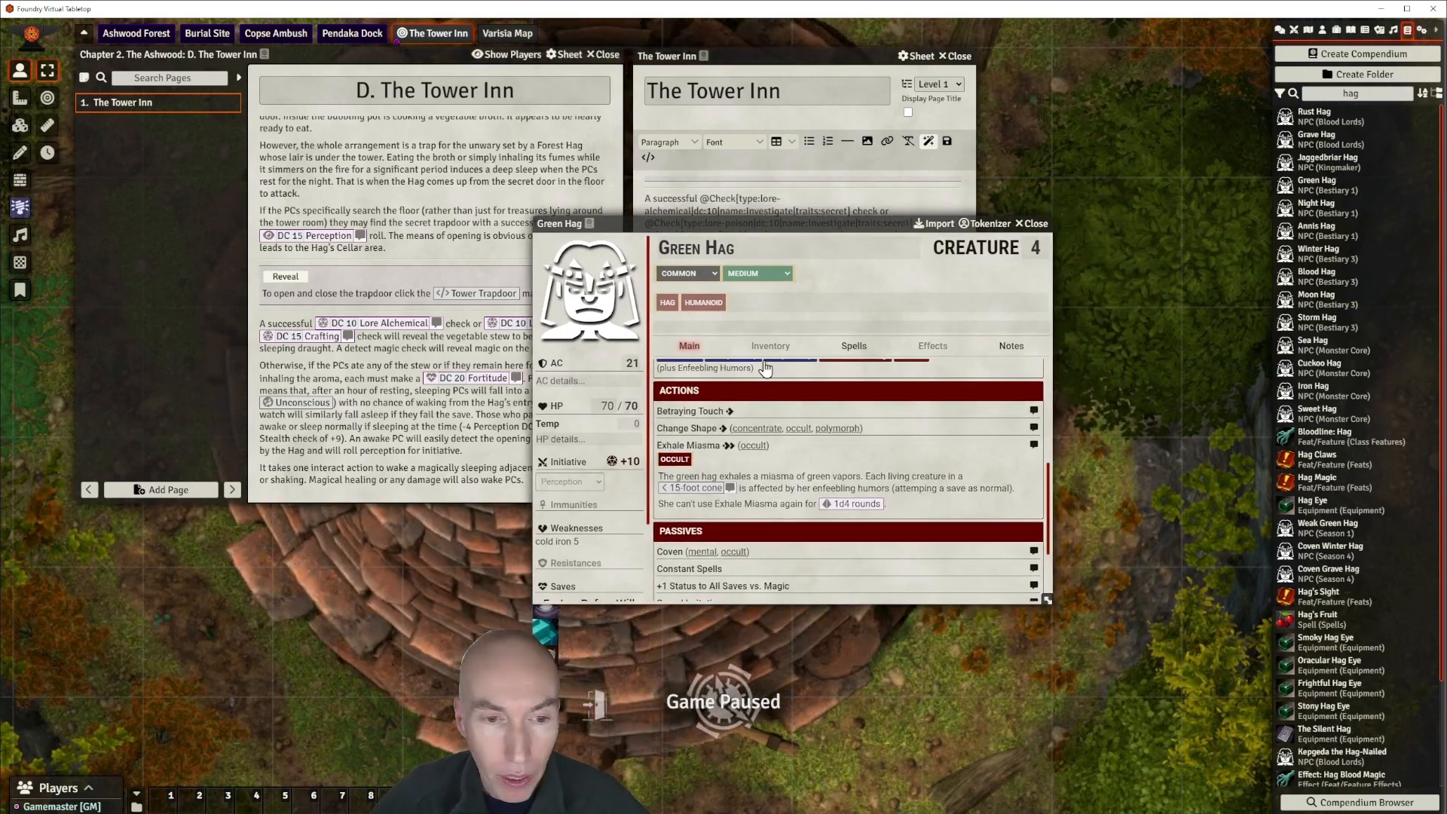
left_click(687, 413)
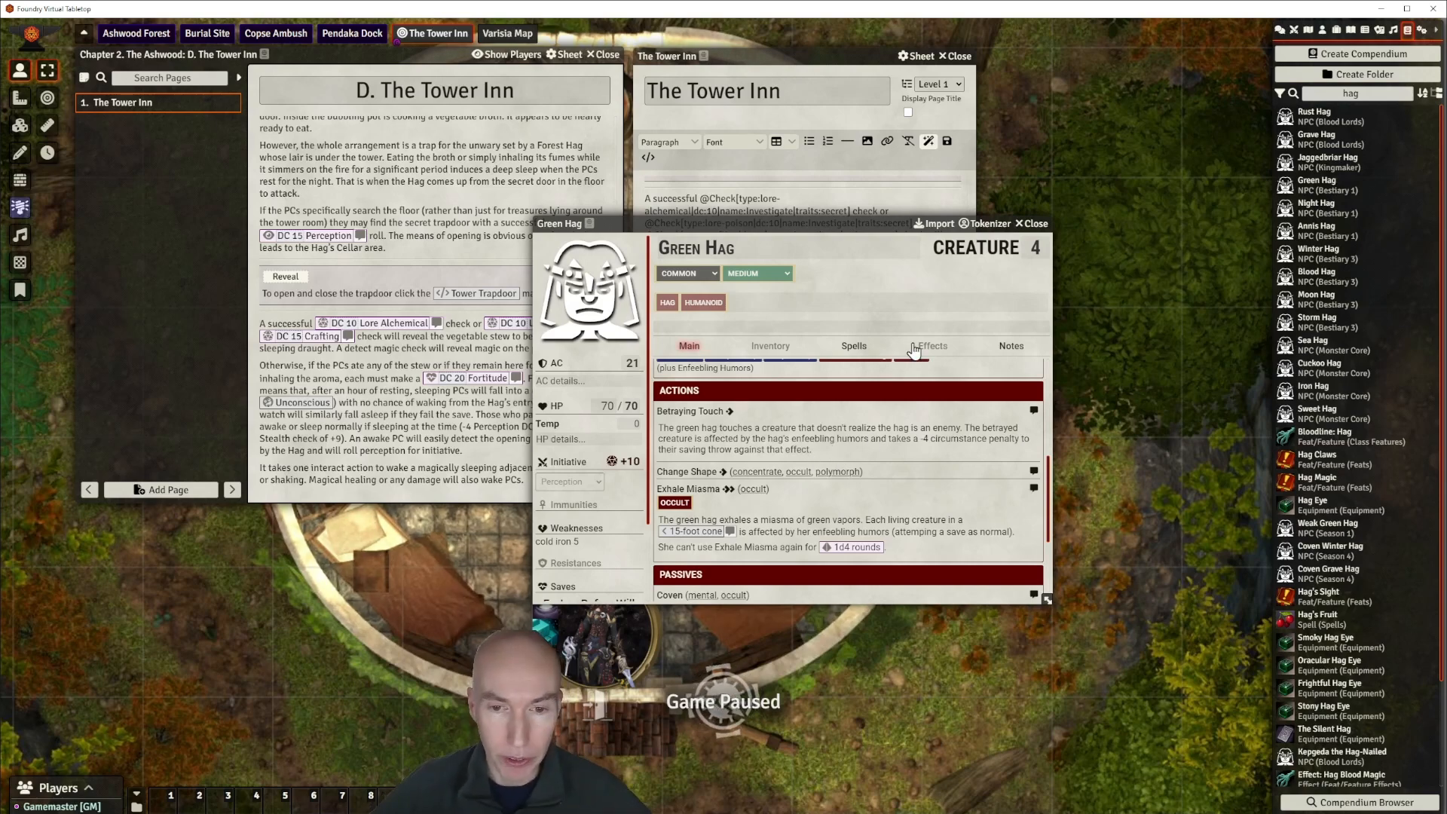
left_click(1040, 225)
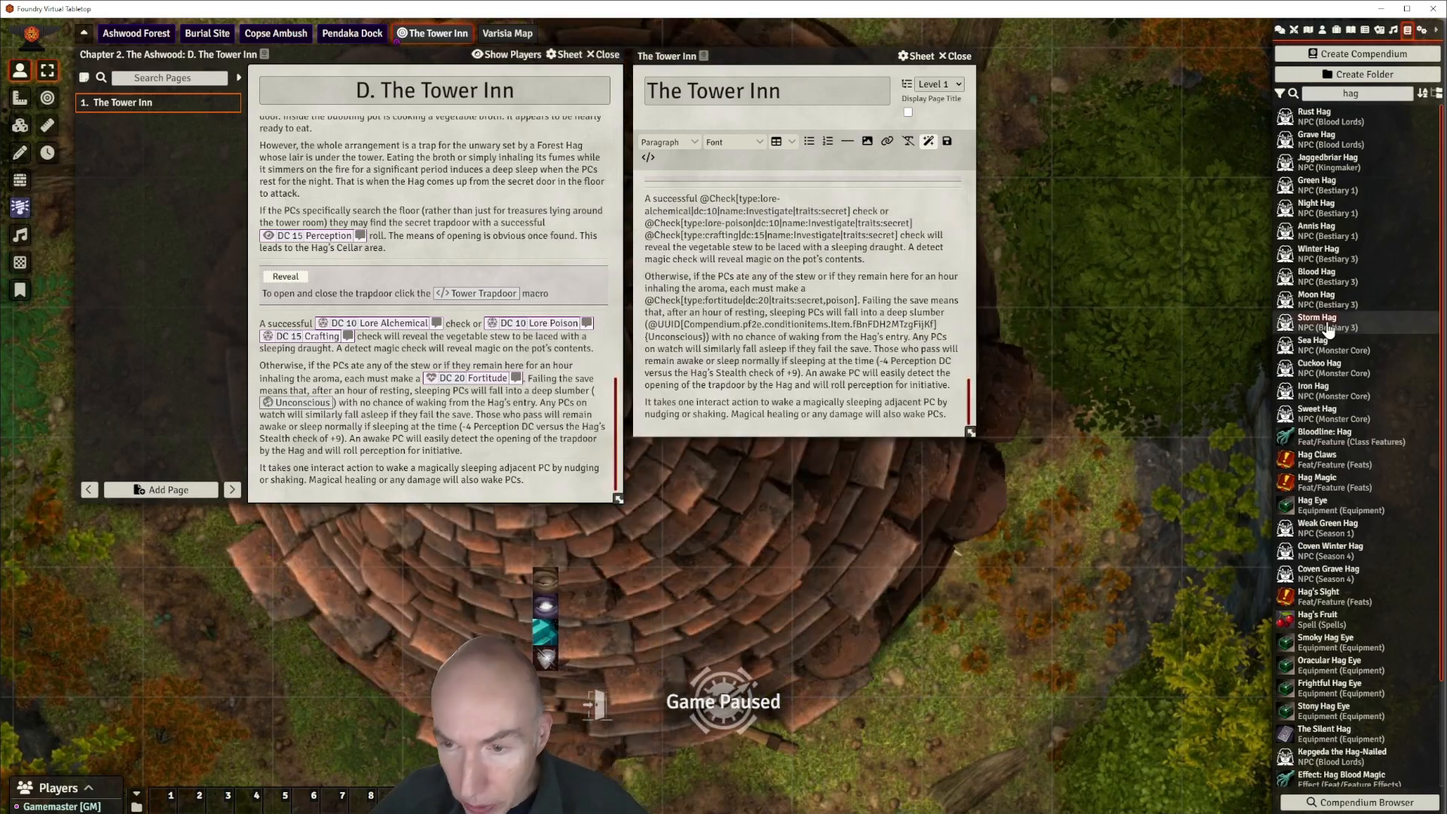
Look through the remaining hag results, open the Sweet Hag and read its Betraying Touch and Soporific Touch descriptions.
scroll(1345, 431, "down", 2)
scroll(1345, 431, "down", 1)
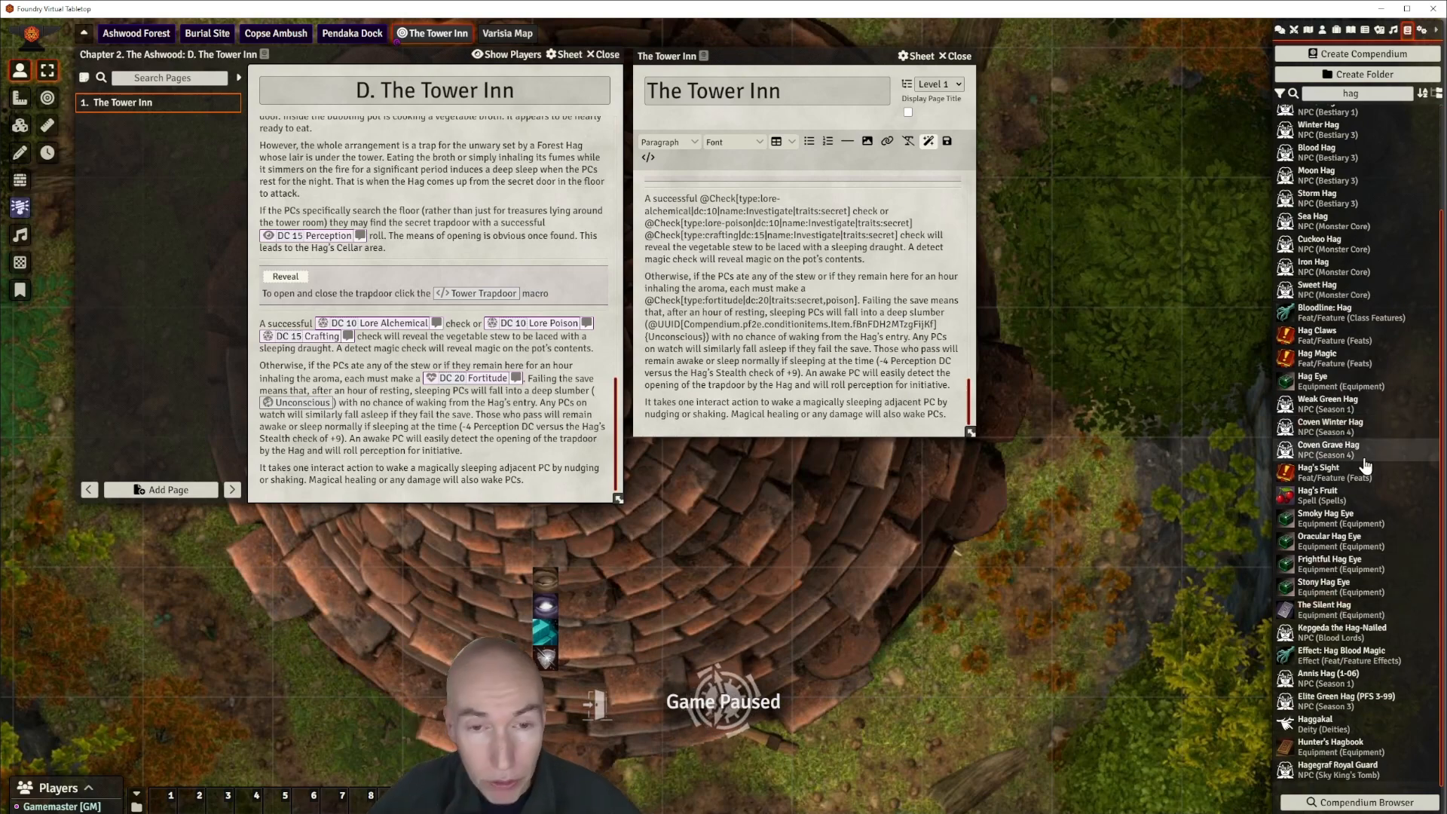
scroll(1362, 467, "up", 2)
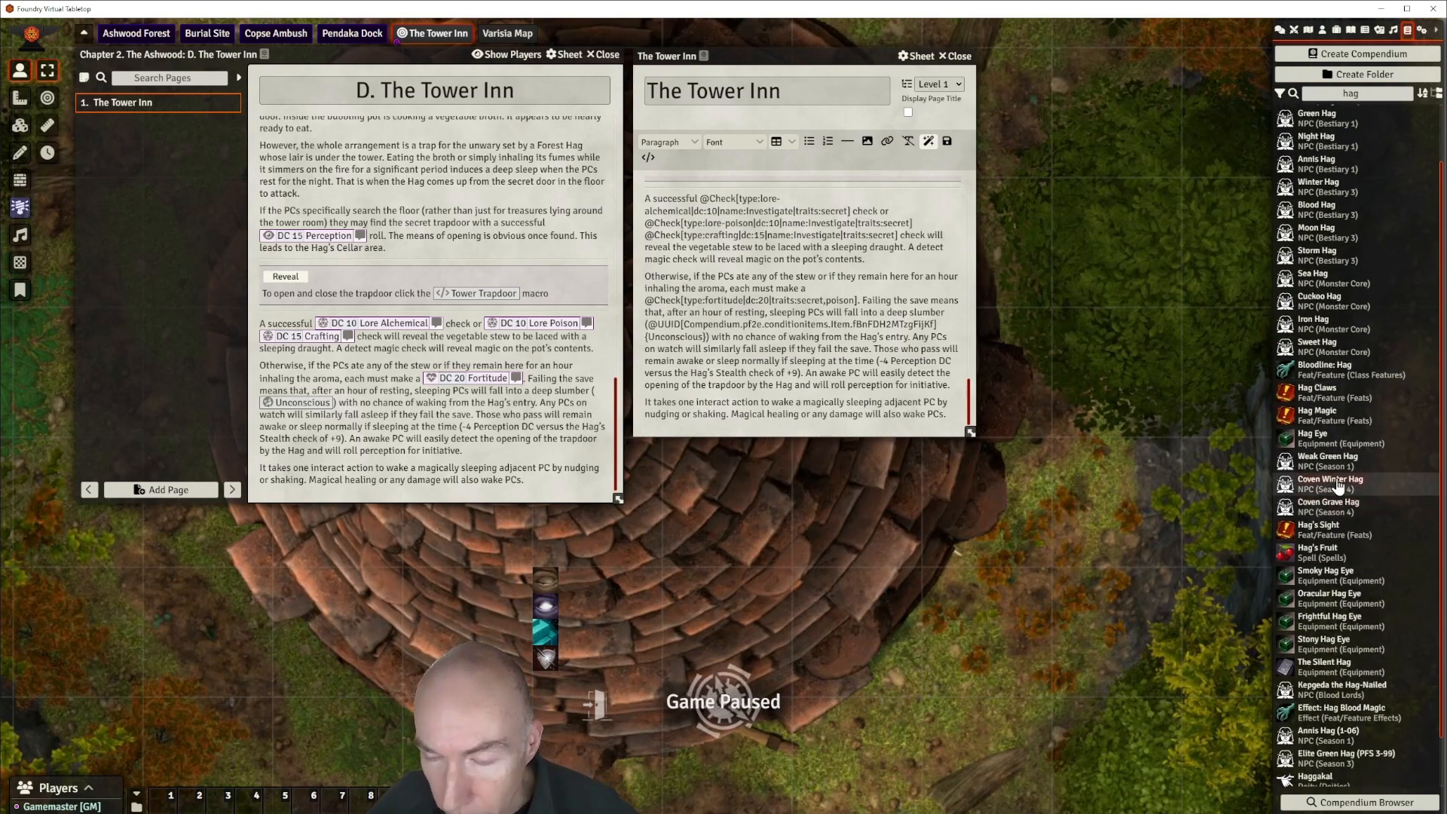
left_click(1326, 344)
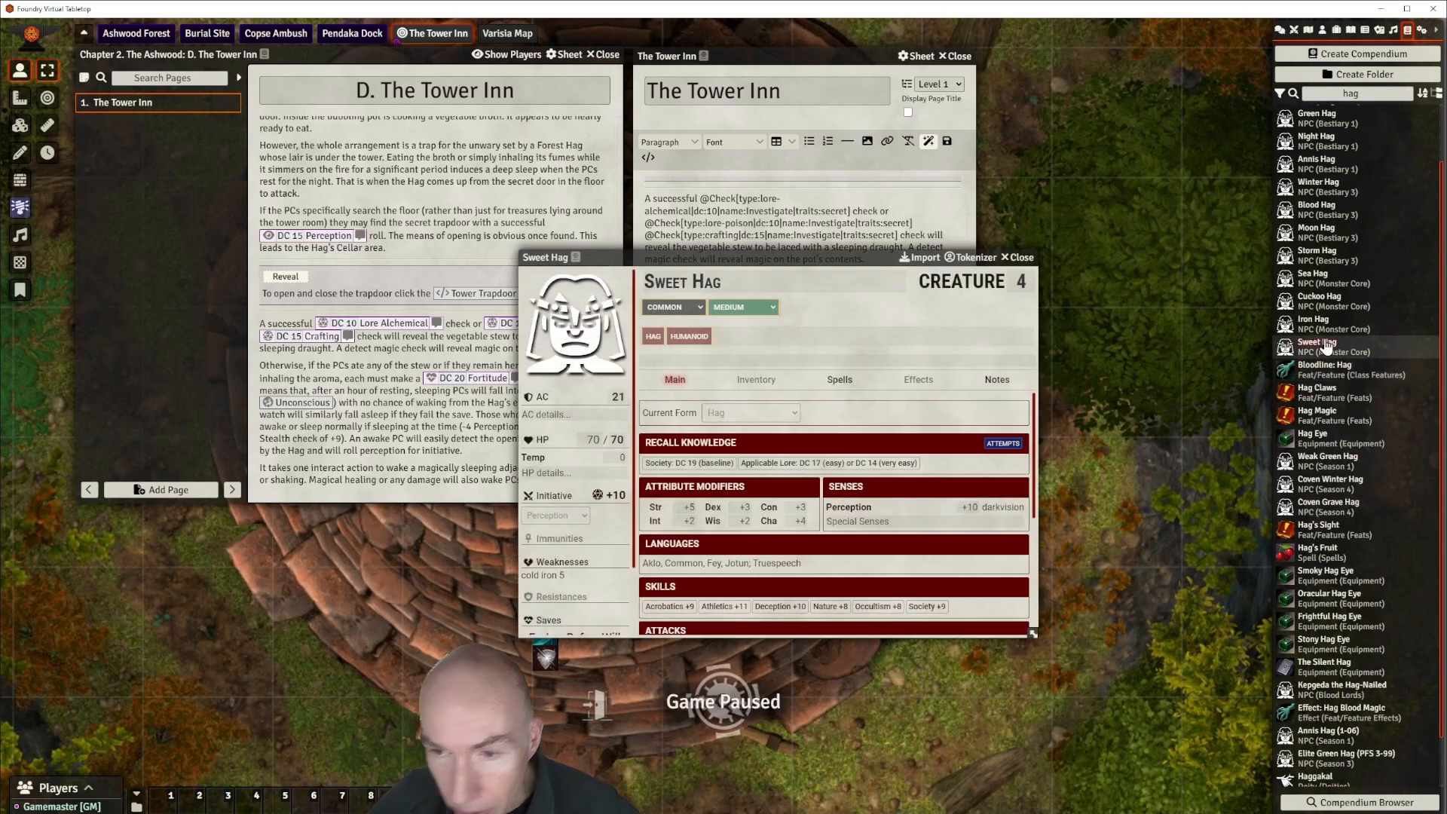
left_click_drag(797, 257, 848, 185)
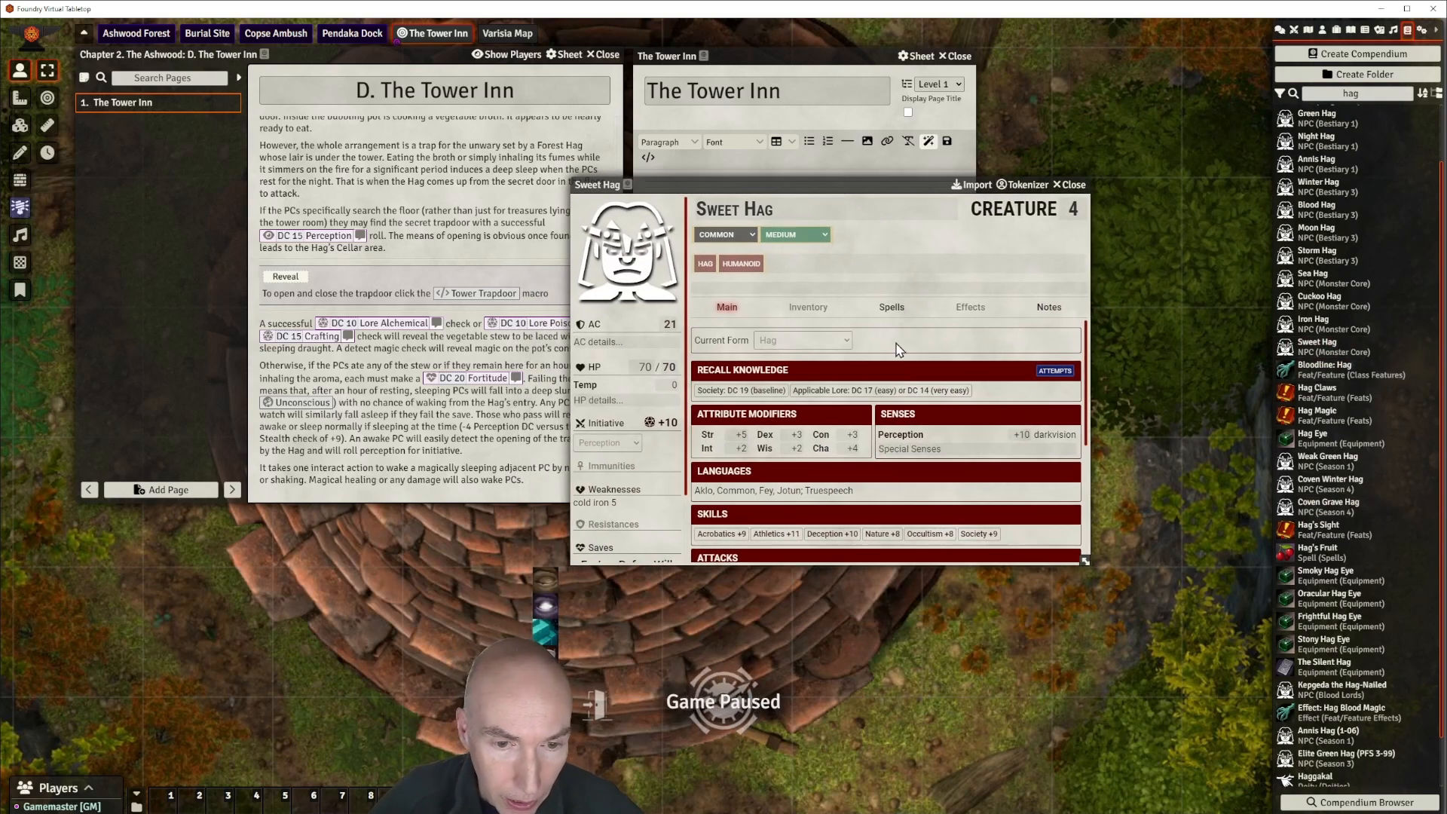
scroll(897, 356, "down", 2)
scroll(889, 373, "down", 1)
left_click(747, 422)
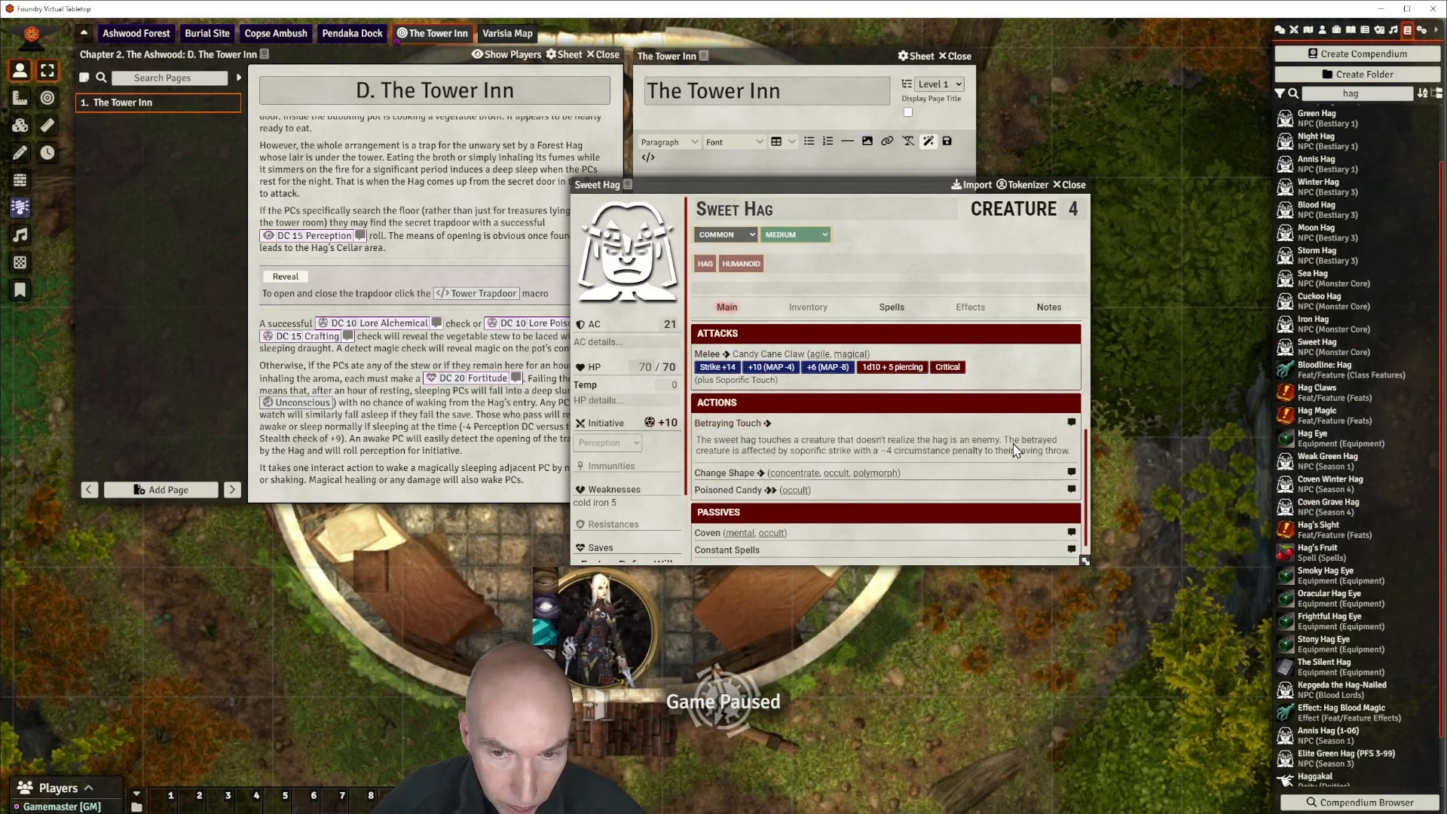
left_click(746, 423)
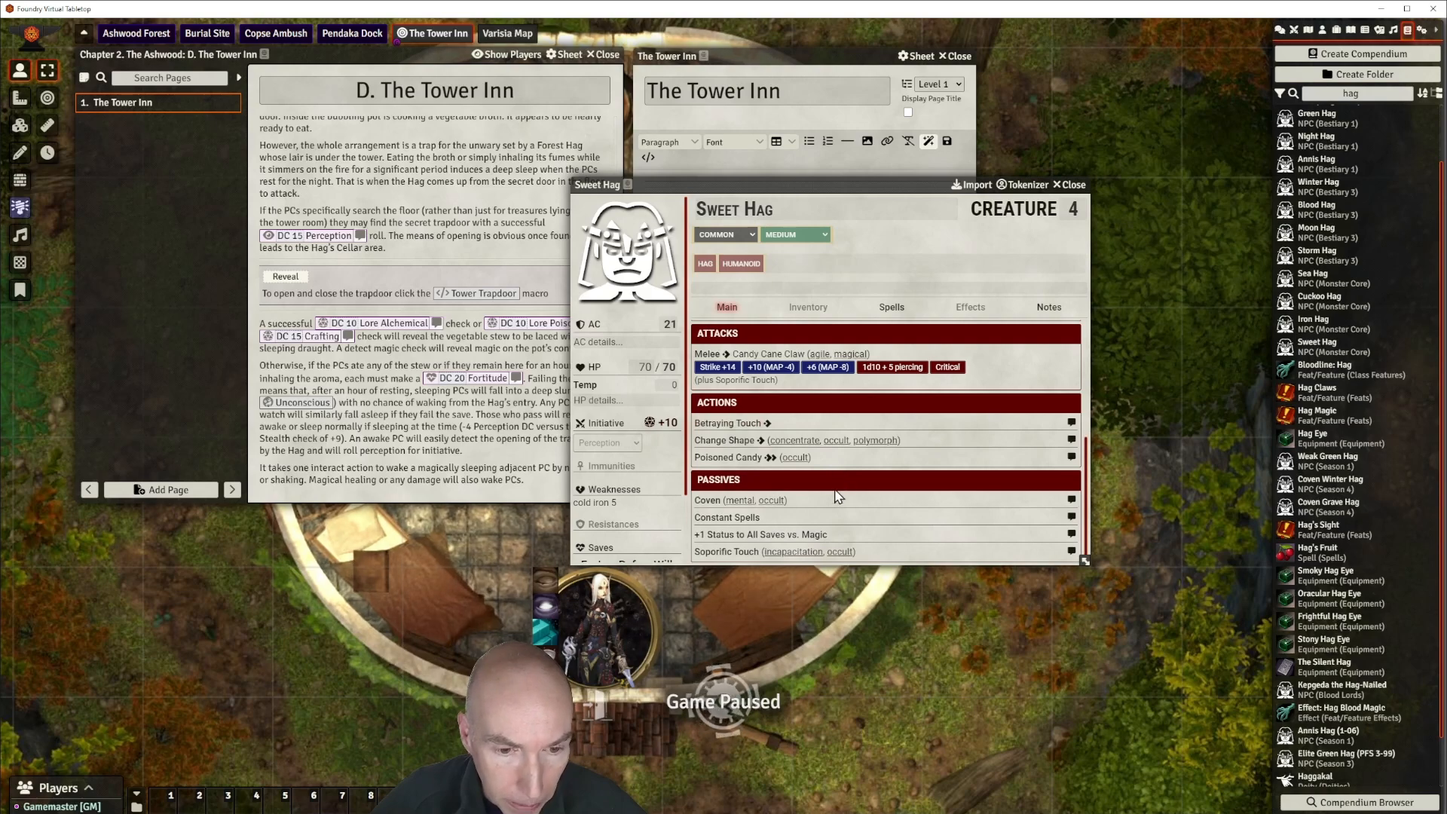
left_click(746, 551)
scroll(892, 495, "down", 1)
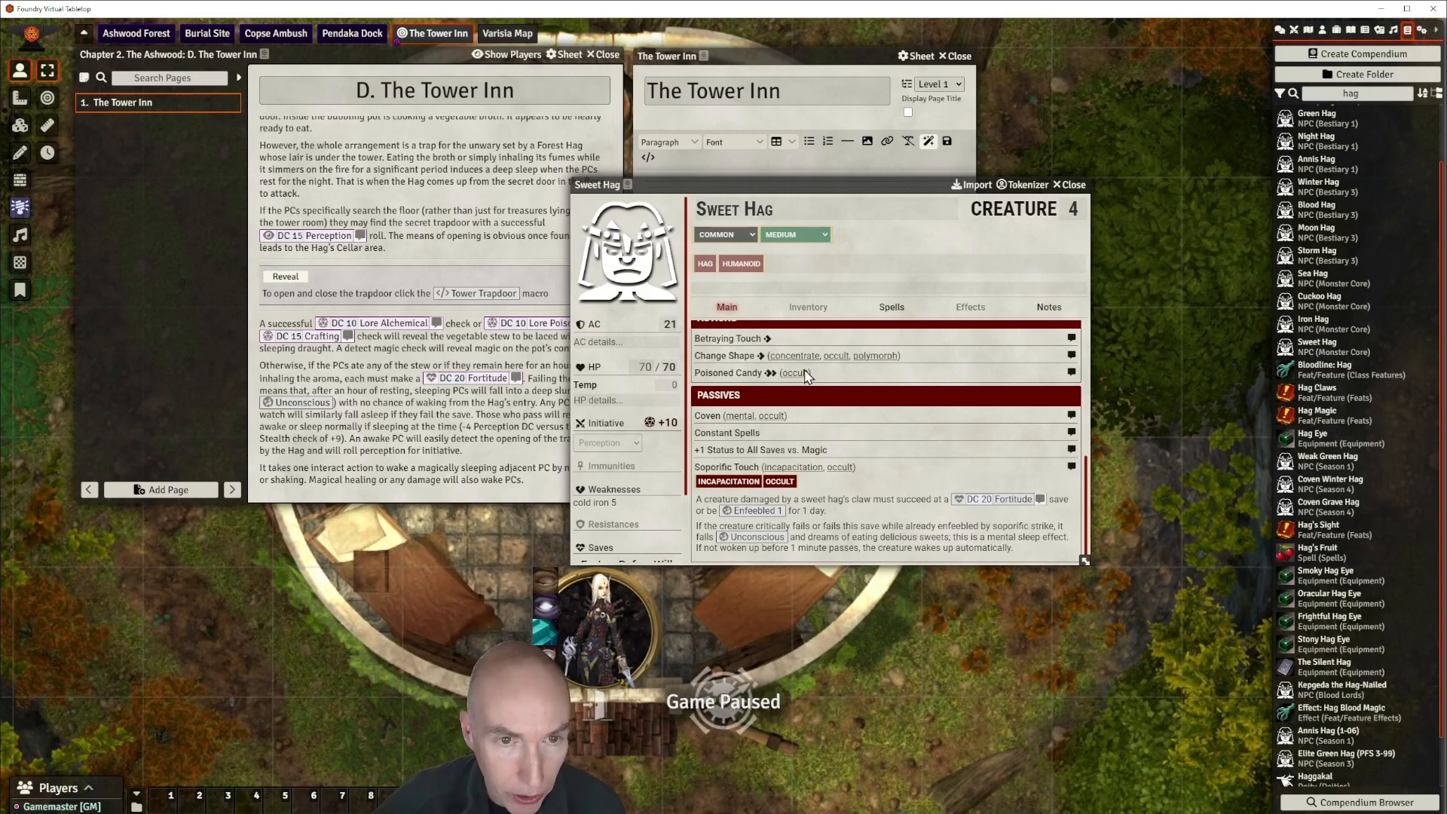
Read the Sweet Hag's Poisoned Candy action, review the rest of its statistics and close the sheet.
left_click_drag(853, 186, 885, 177)
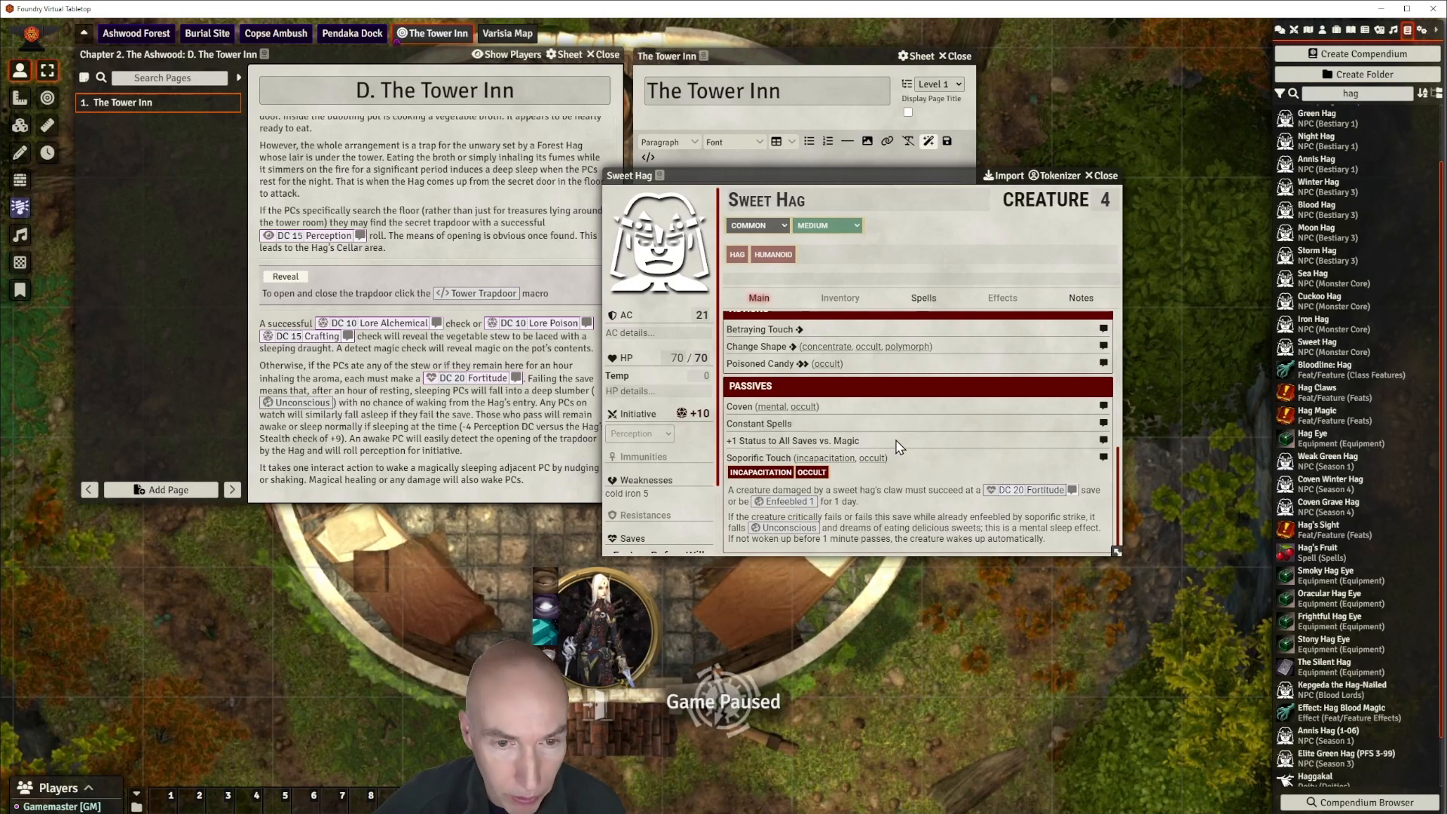
left_click(761, 364)
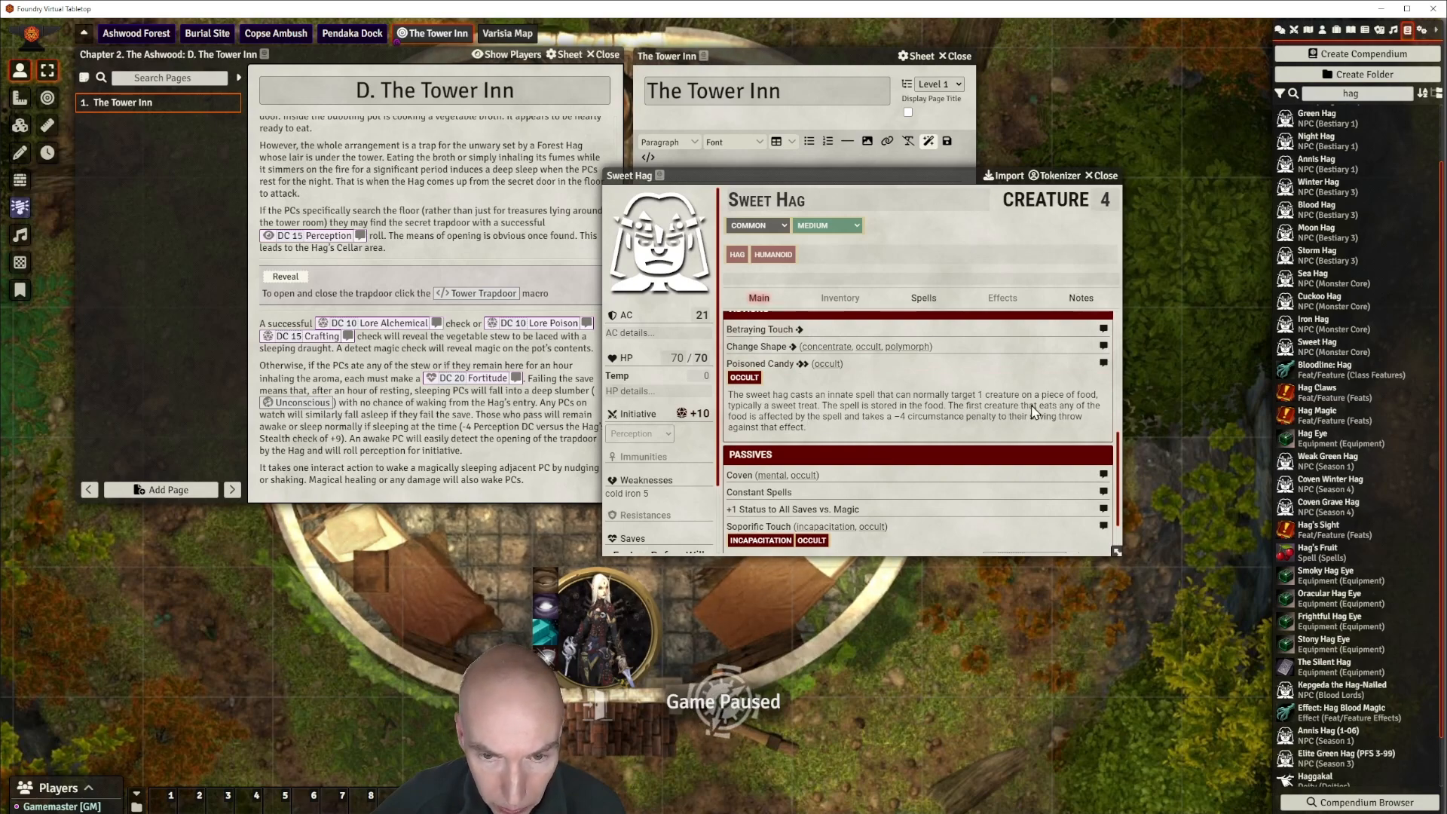
scroll(1043, 413, "down", 1)
scroll(1040, 413, "up", 1)
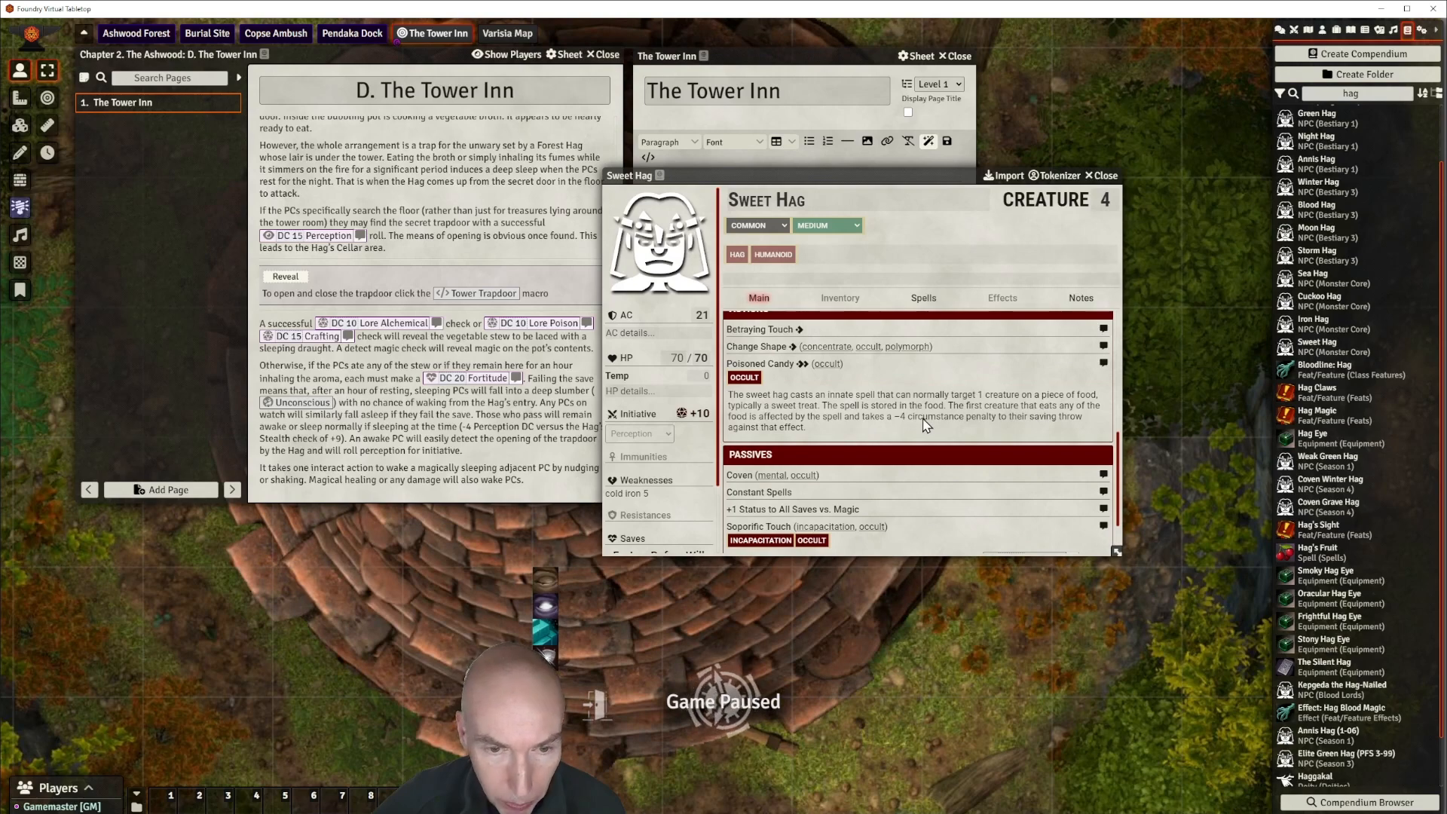
scroll(927, 422, "up", 1)
scroll(927, 422, "down", 2)
scroll(935, 392, "up", 5)
scroll(948, 304, "up", 2)
left_click_drag(924, 175, 972, 192)
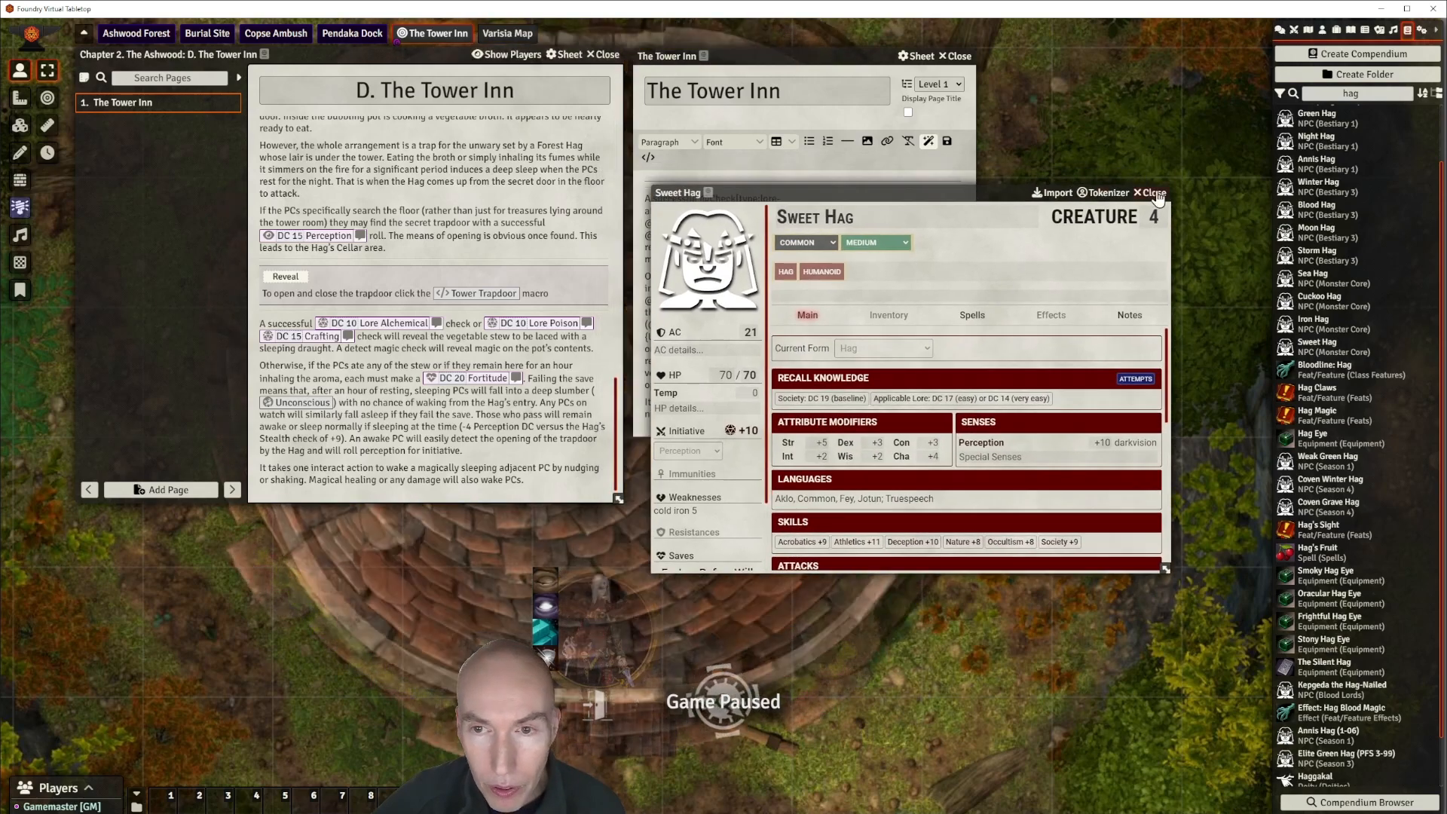
left_click(1155, 194)
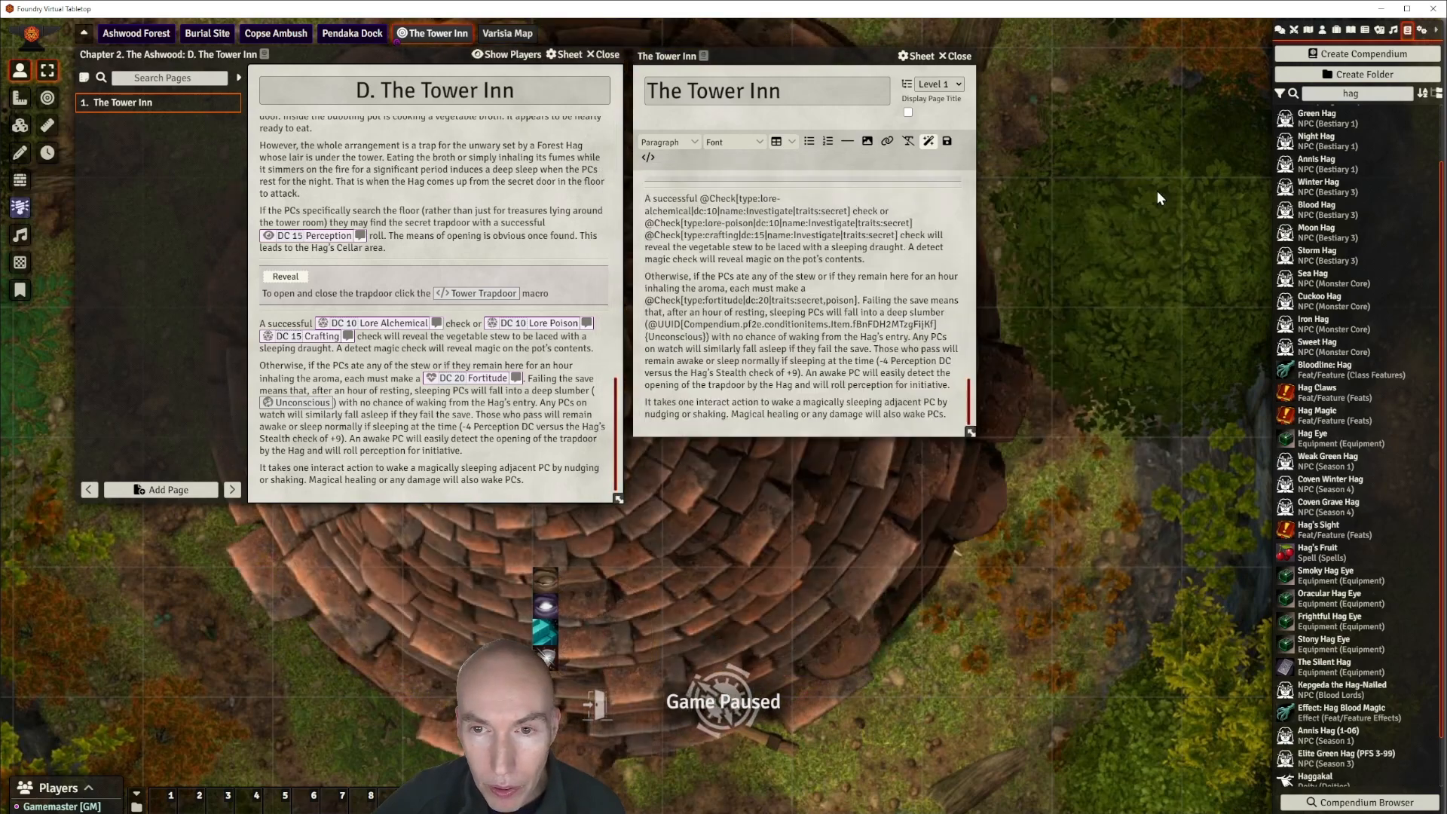
Import the Sweet Hag from its compendium sheet and move the new actor into the Creatures folder.
left_click(1317, 346)
left_click_drag(951, 190, 991, 165)
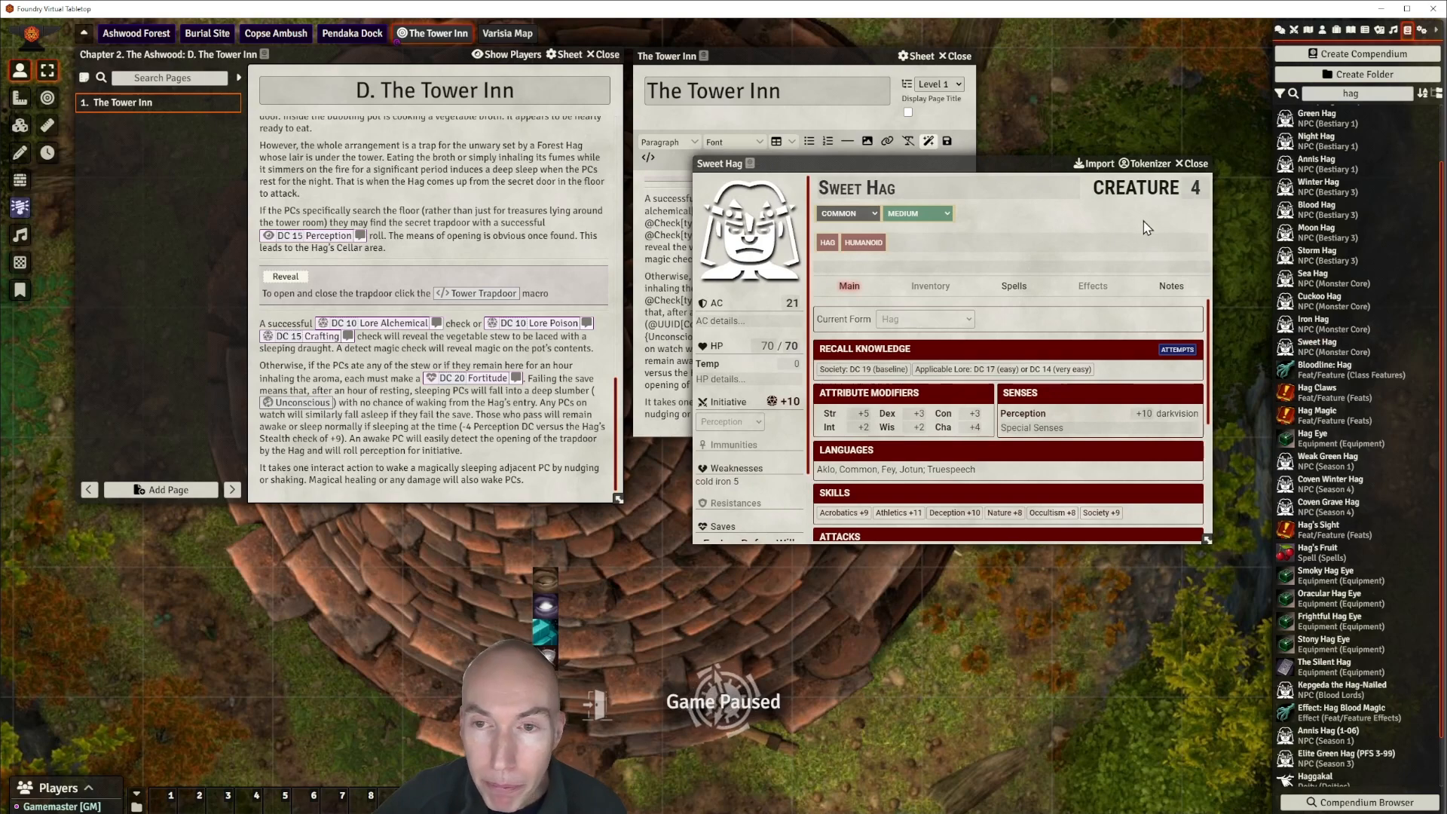
left_click(1099, 166)
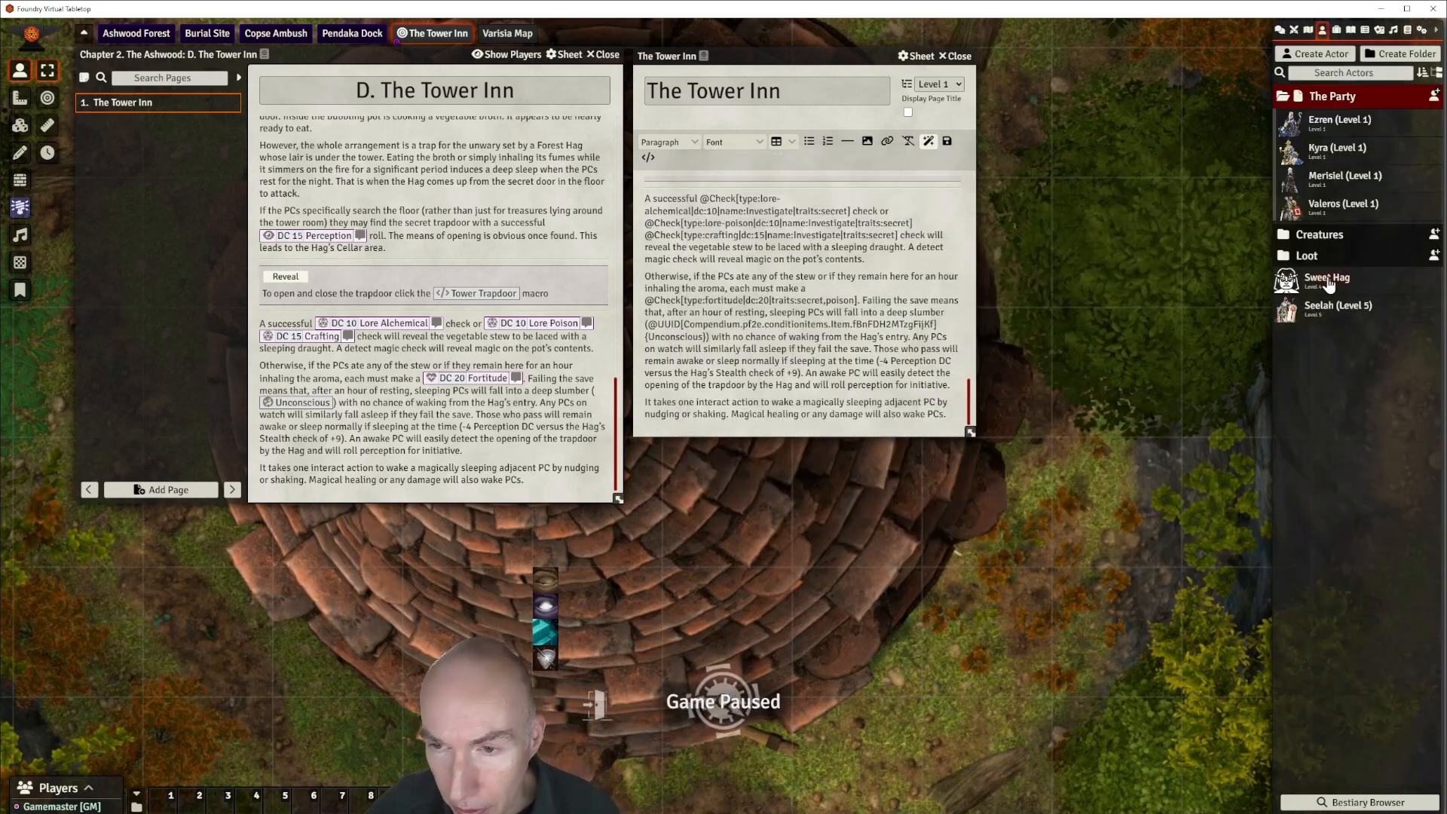
left_click(1326, 233)
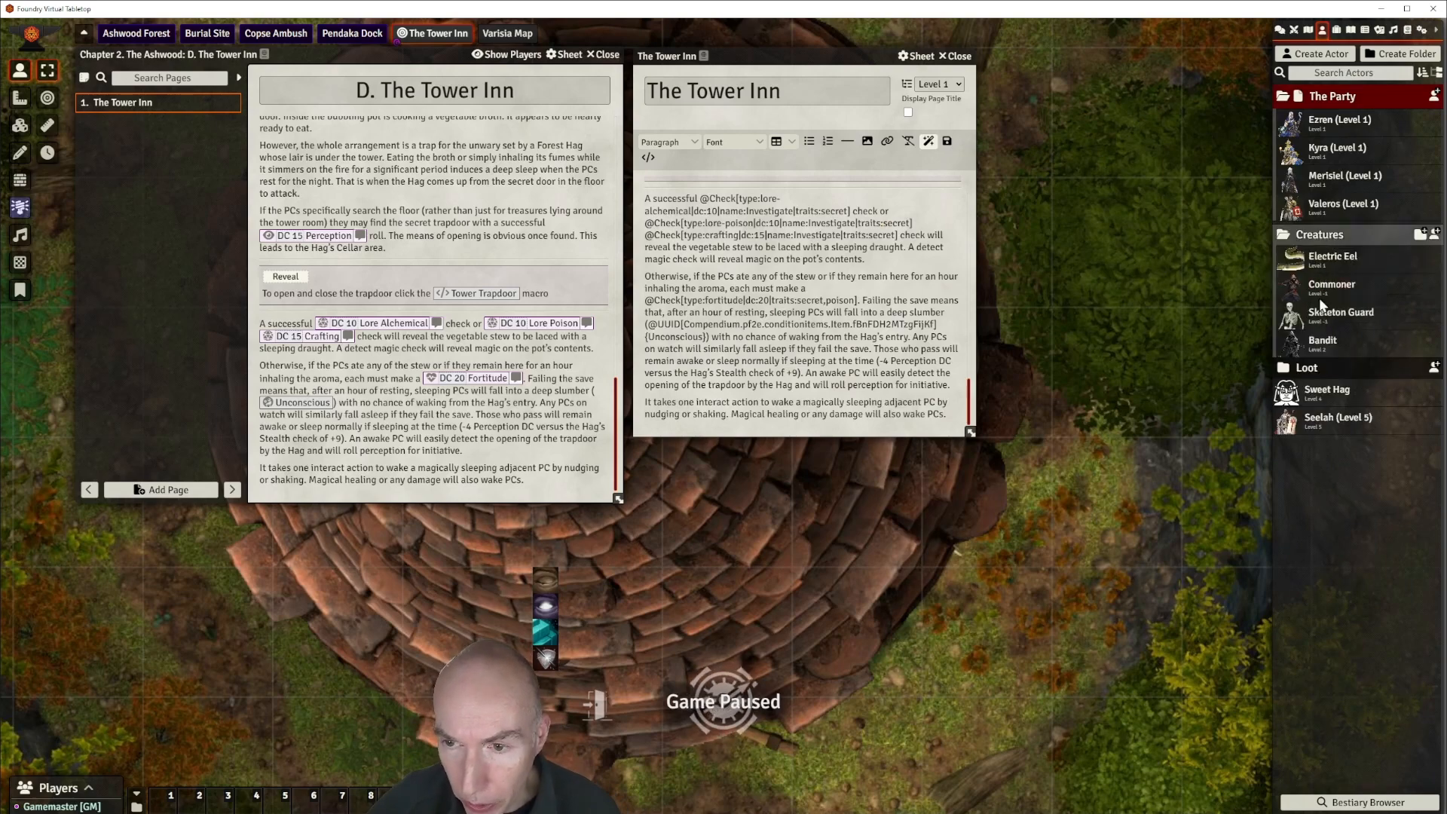
left_click_drag(1362, 351, 1367, 296)
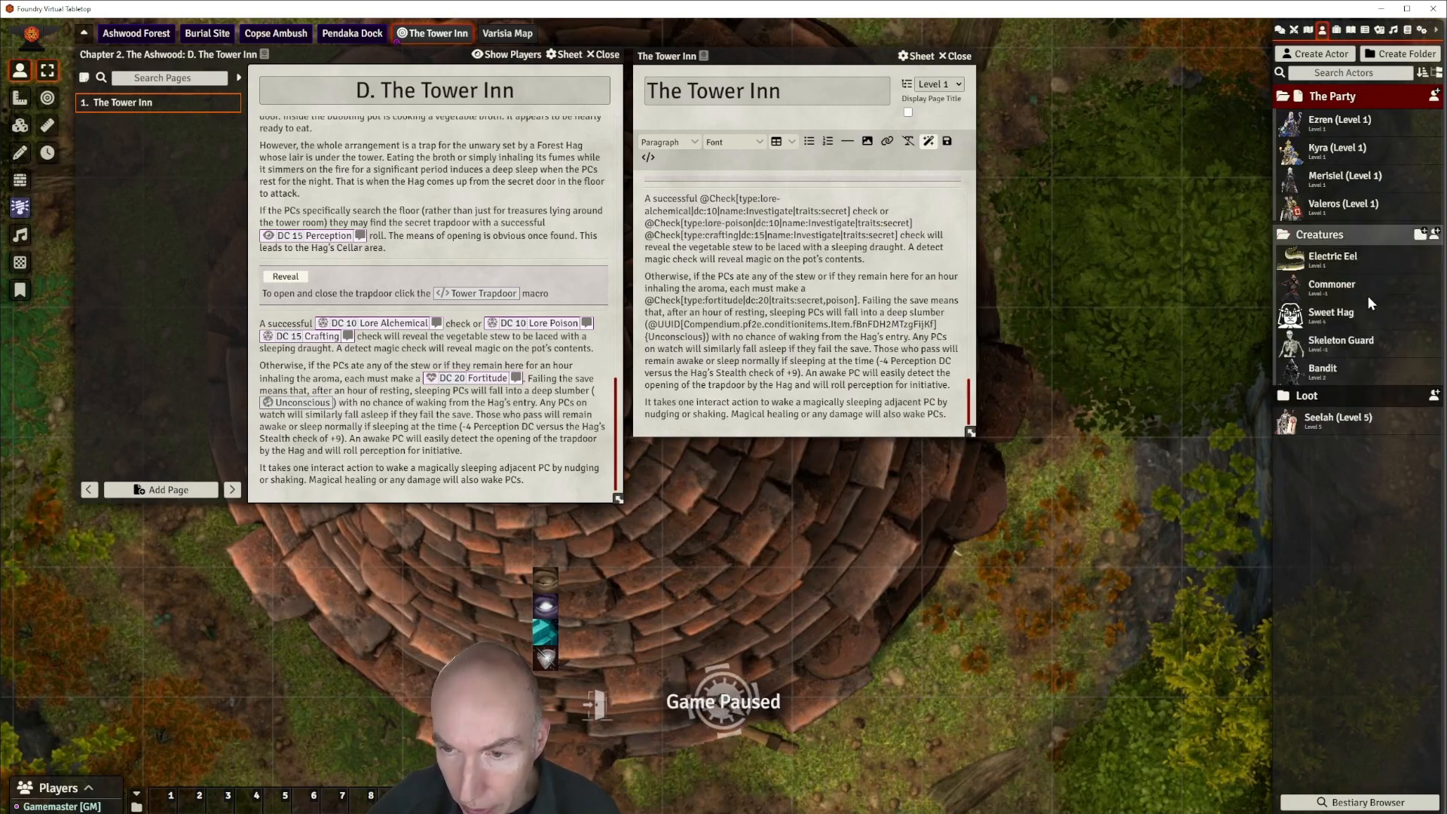
Open the imported Sweet Hag's sheet and apply the Weak adjustment to the creature.
left_click(1332, 320)
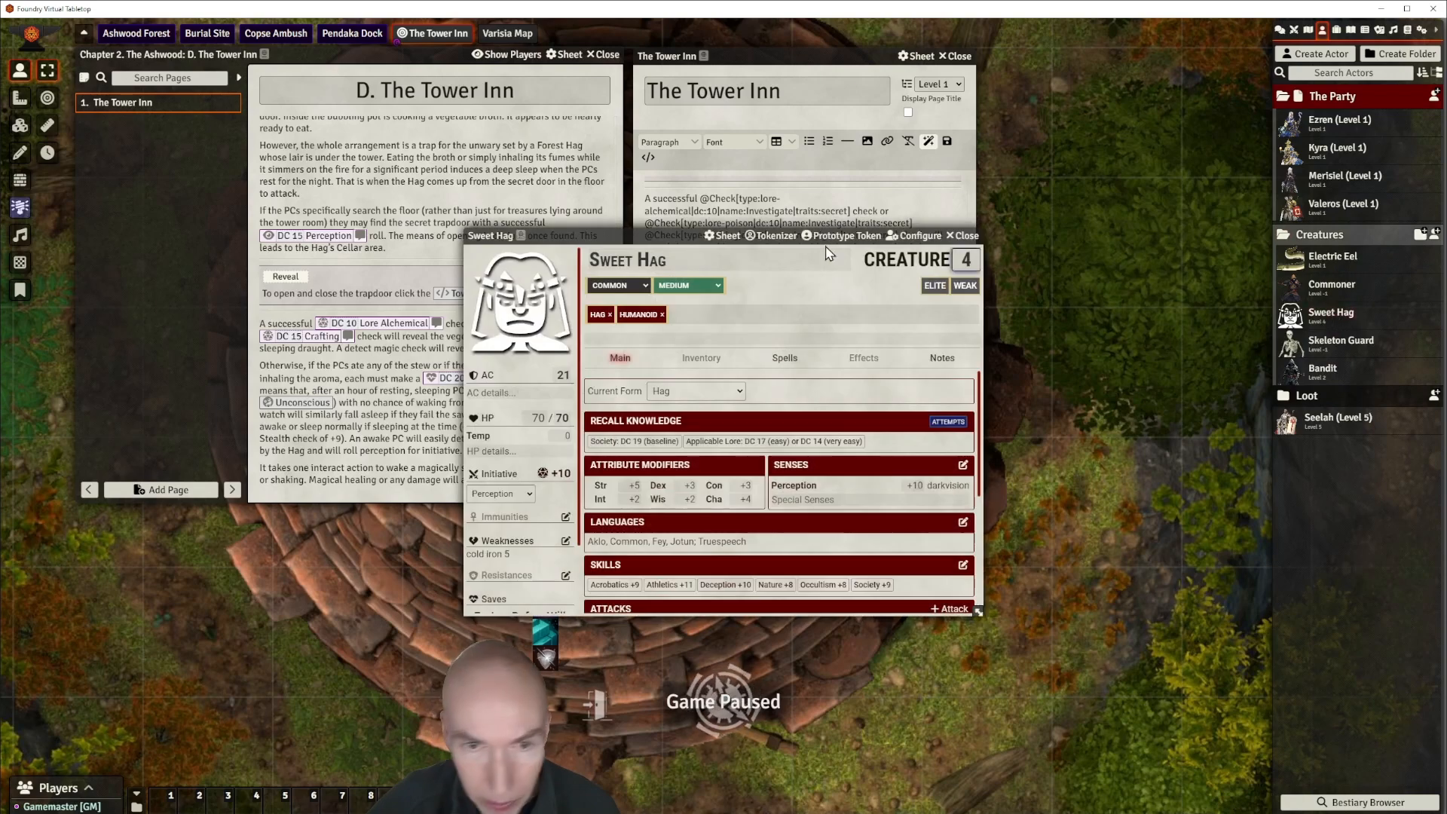
left_click_drag(685, 238, 892, 217)
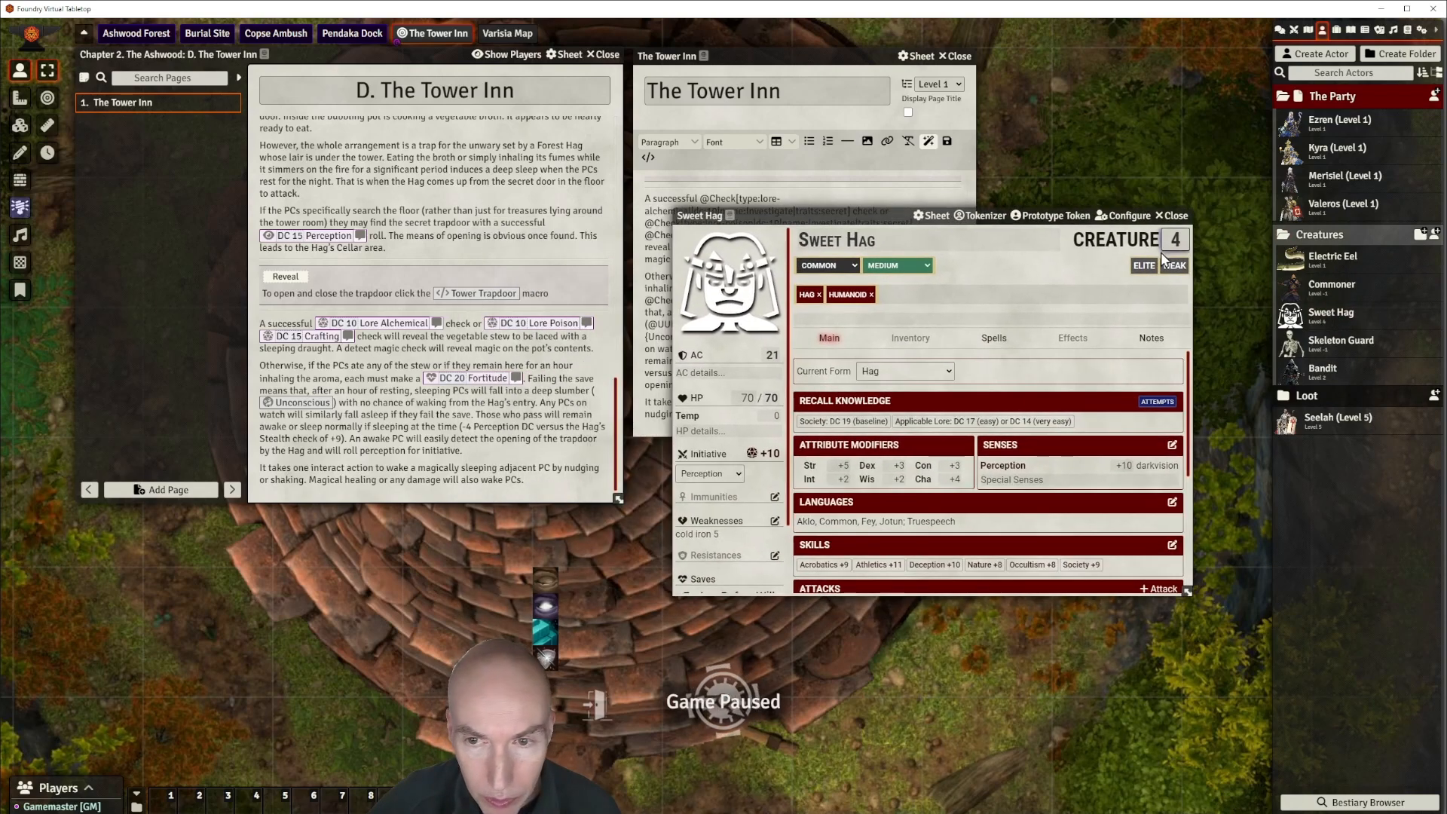
left_click_drag(873, 218, 845, 215)
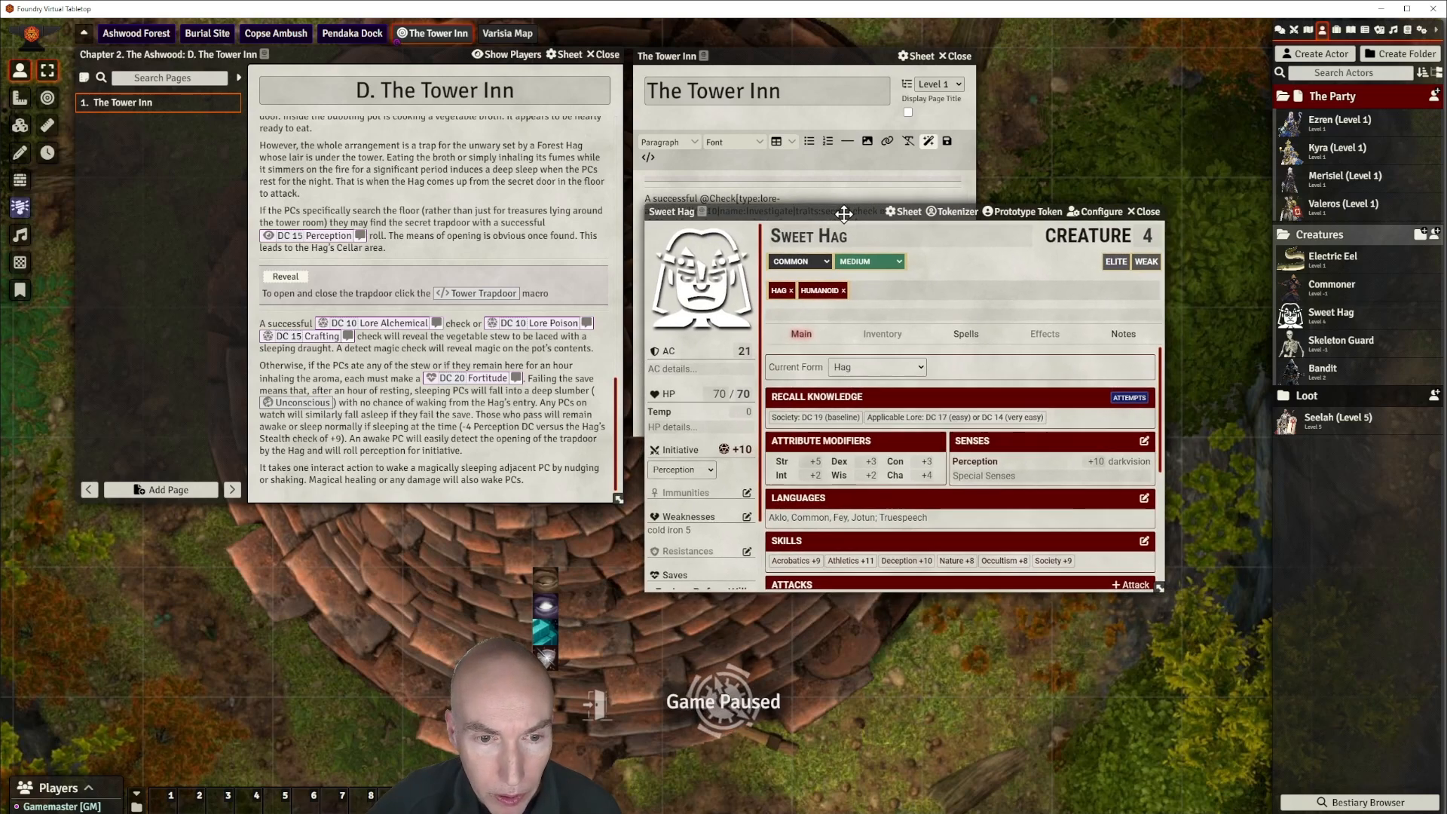
left_click(1146, 263)
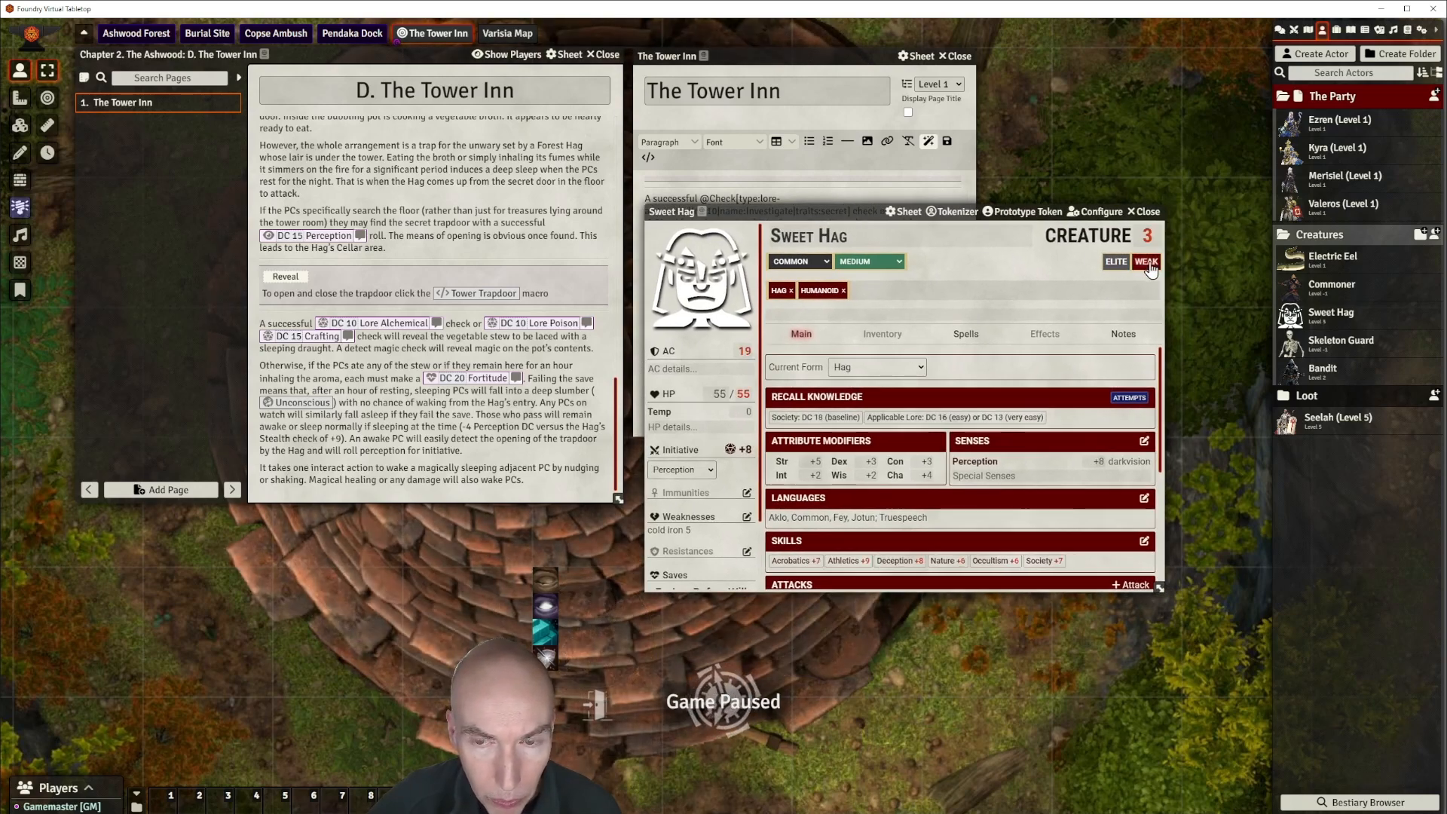
left_click_drag(851, 214, 874, 214)
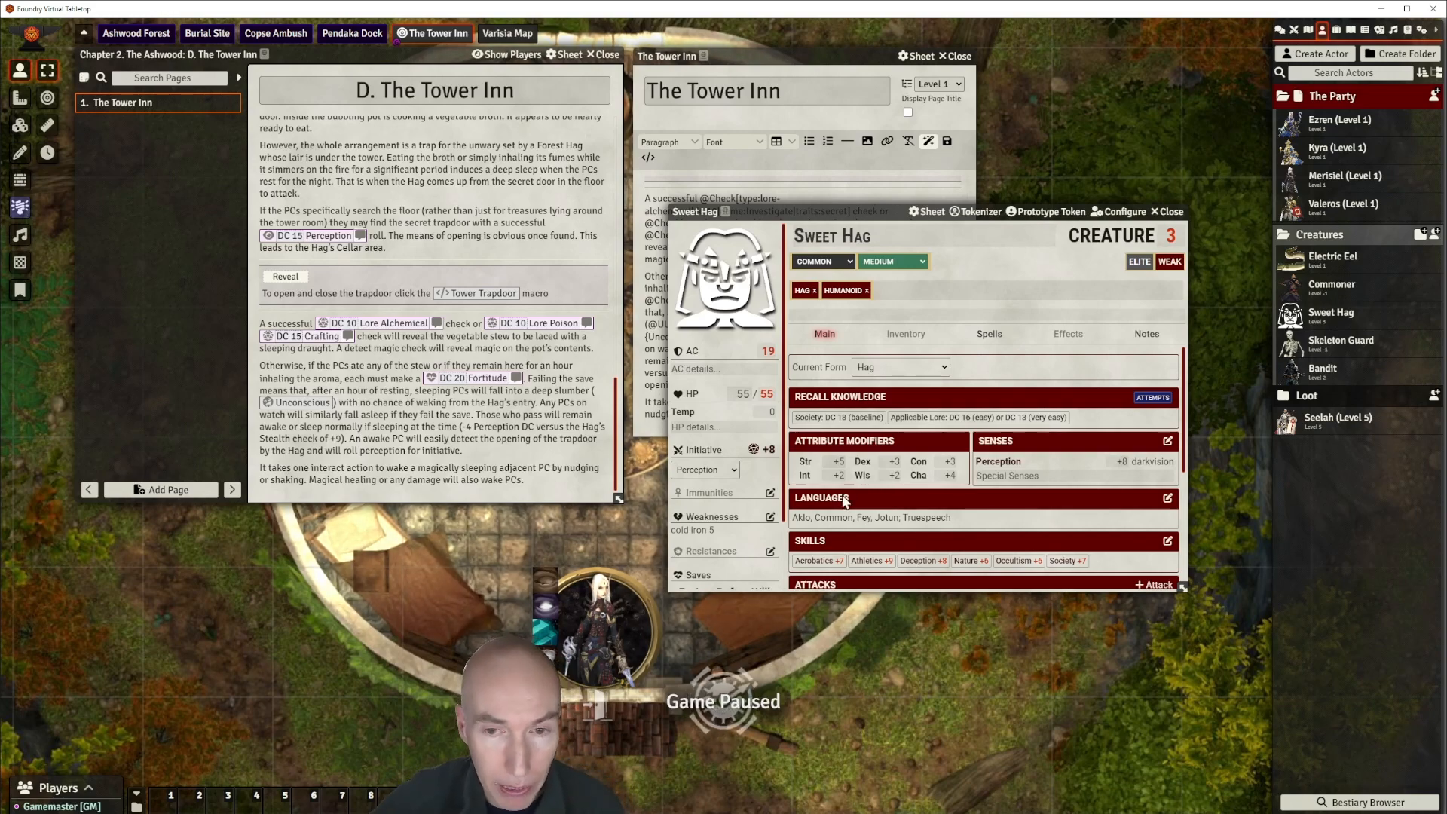
Open the Sweet Hag's Candy Cane Claw attack for viewing and close it again.
left_click_drag(884, 204, 892, 159)
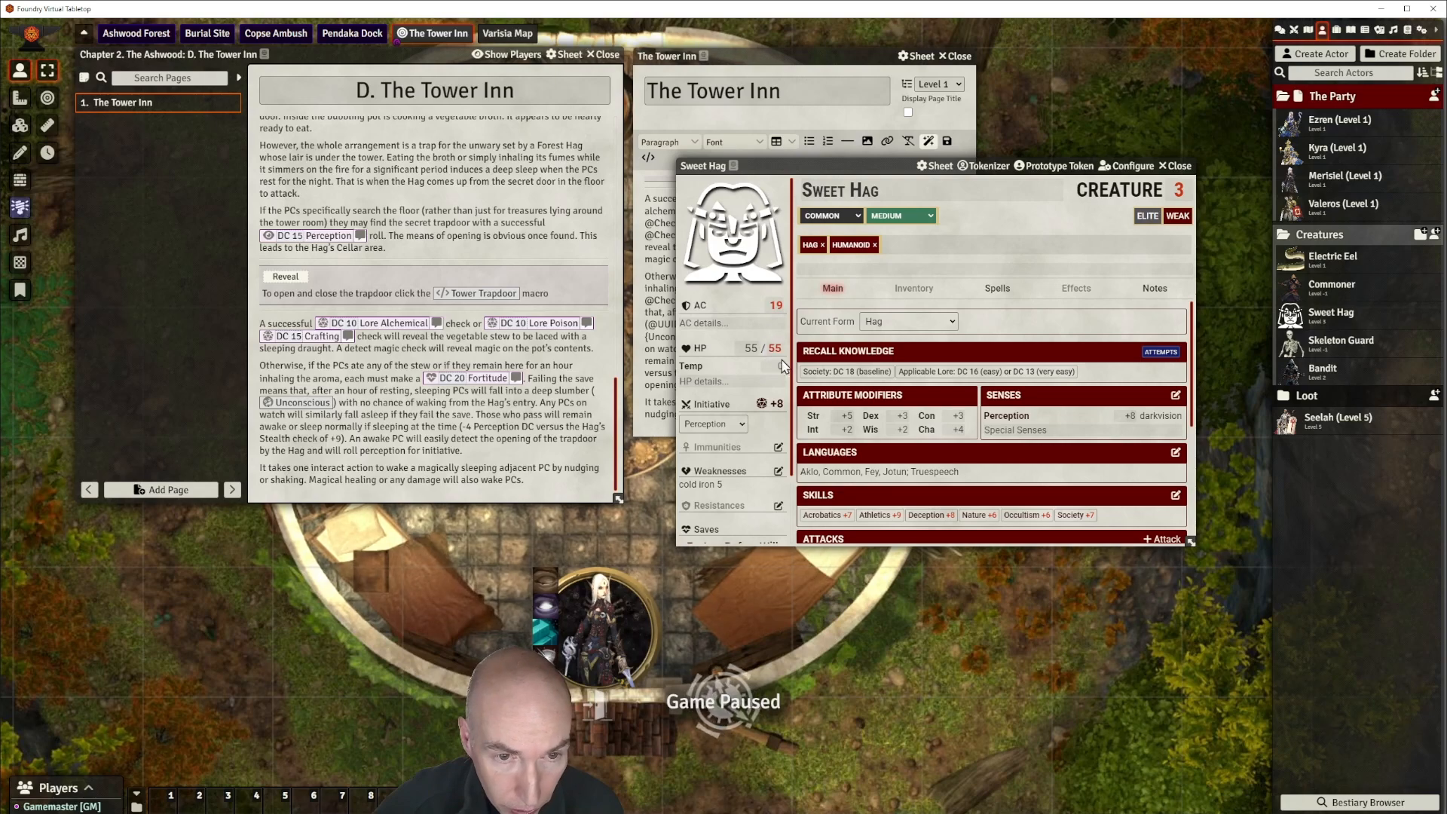
scroll(1103, 410, "down", 2)
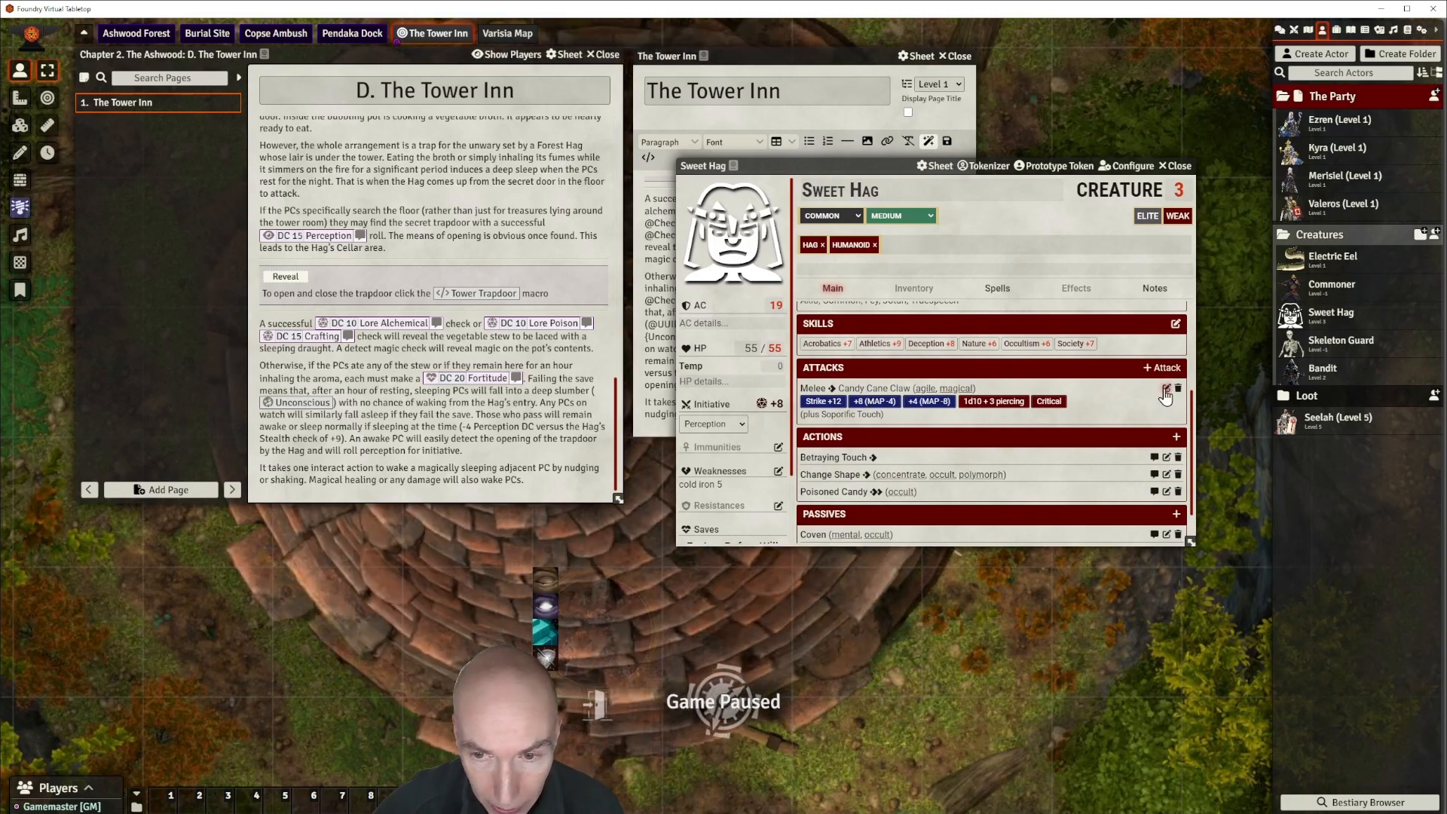
left_click(1166, 388)
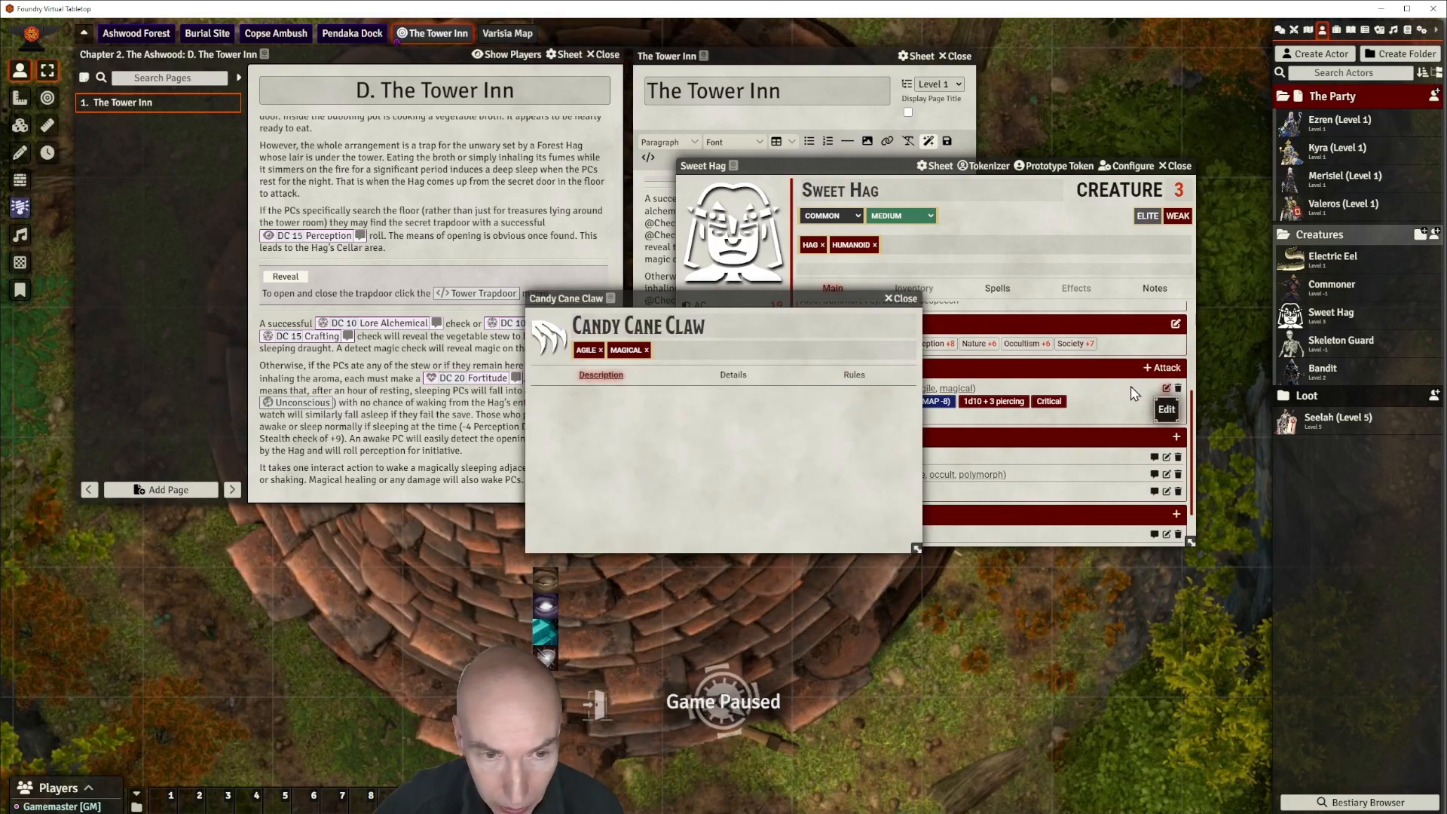
left_click(902, 298)
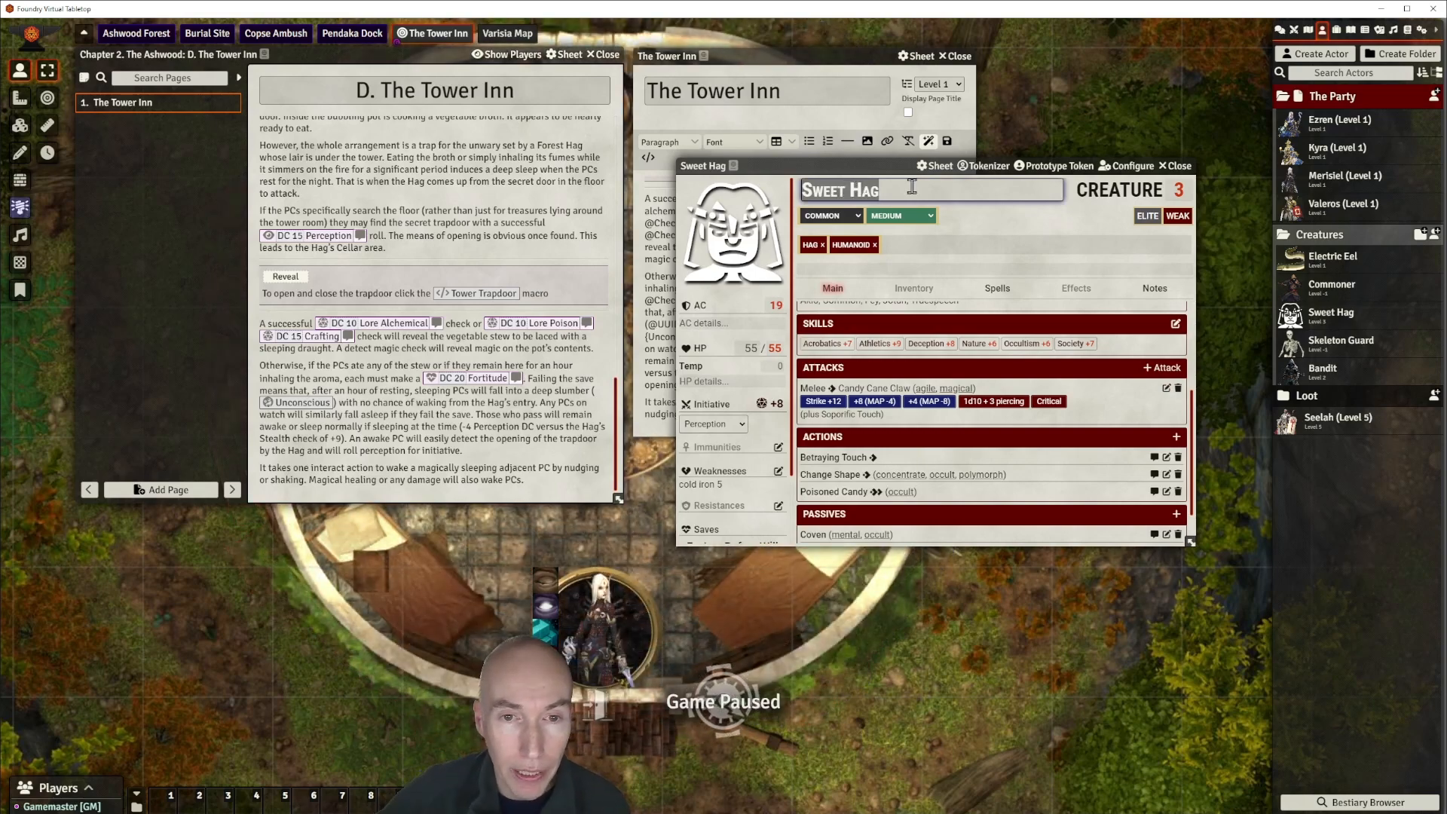
Rename the Sweet Hag actor as Forest Hag and set its rarity to Uncommon.
left_click_drag(908, 163, 884, 210)
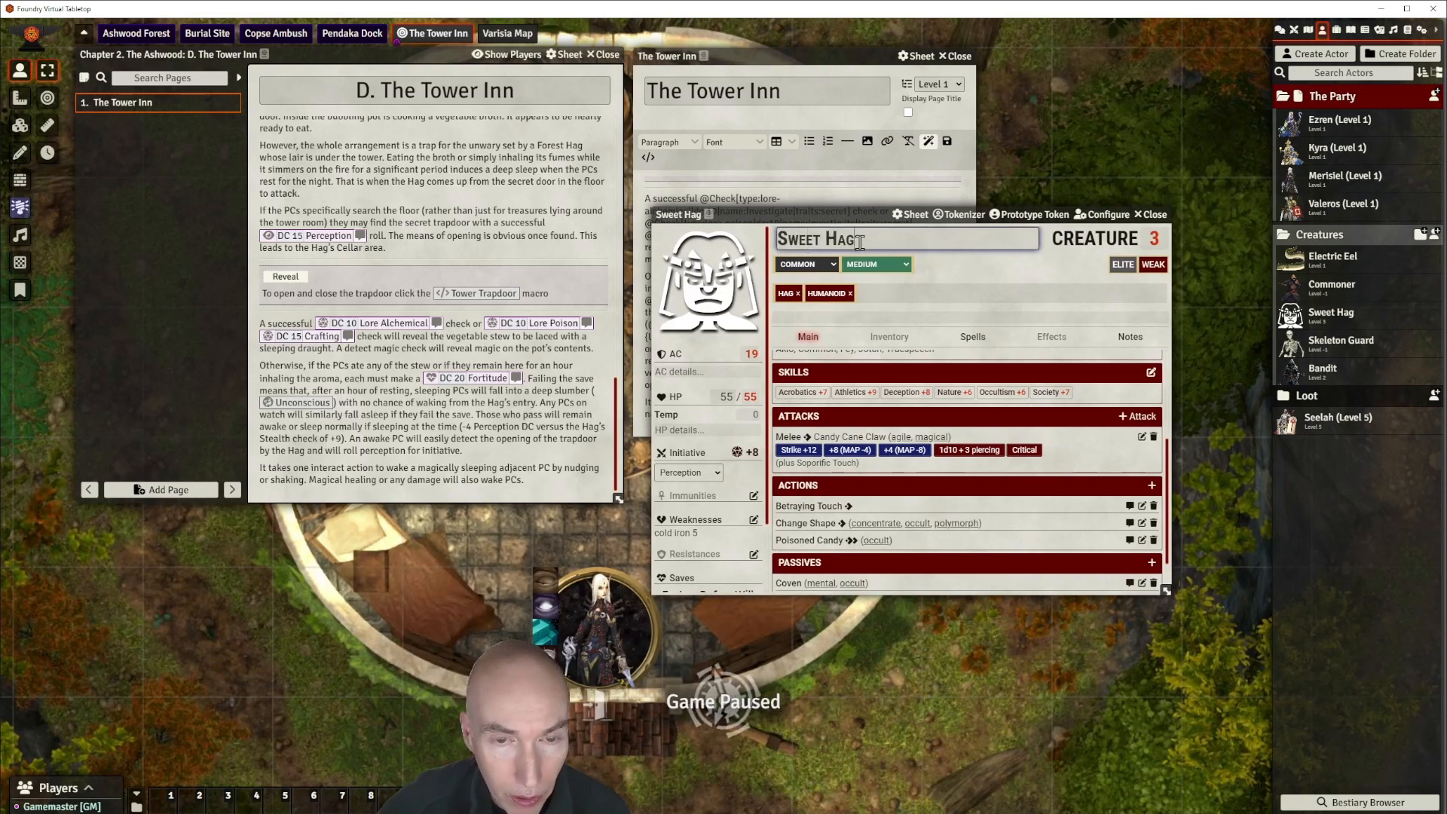
key("BackSpace")
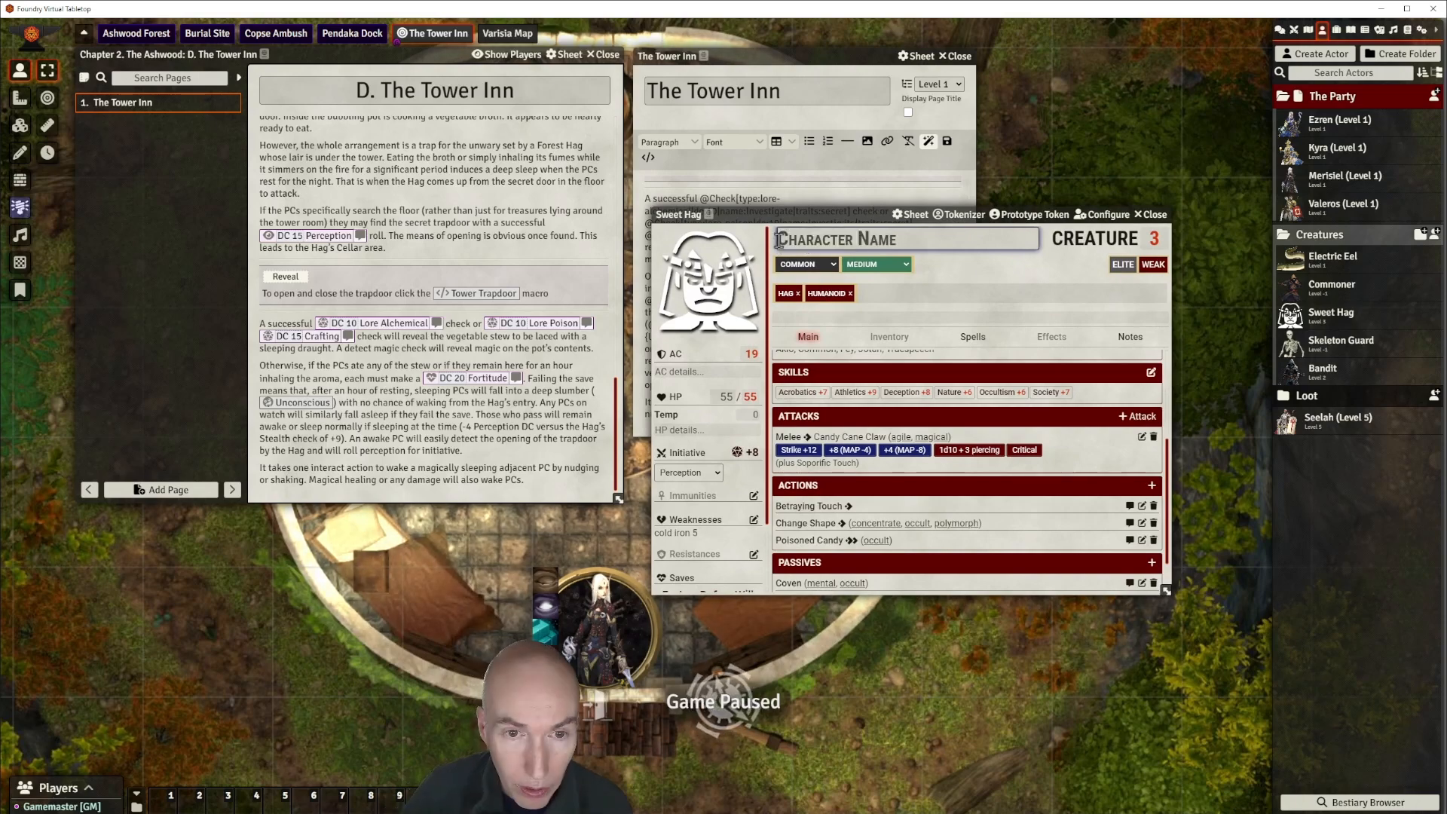
type("Fore")
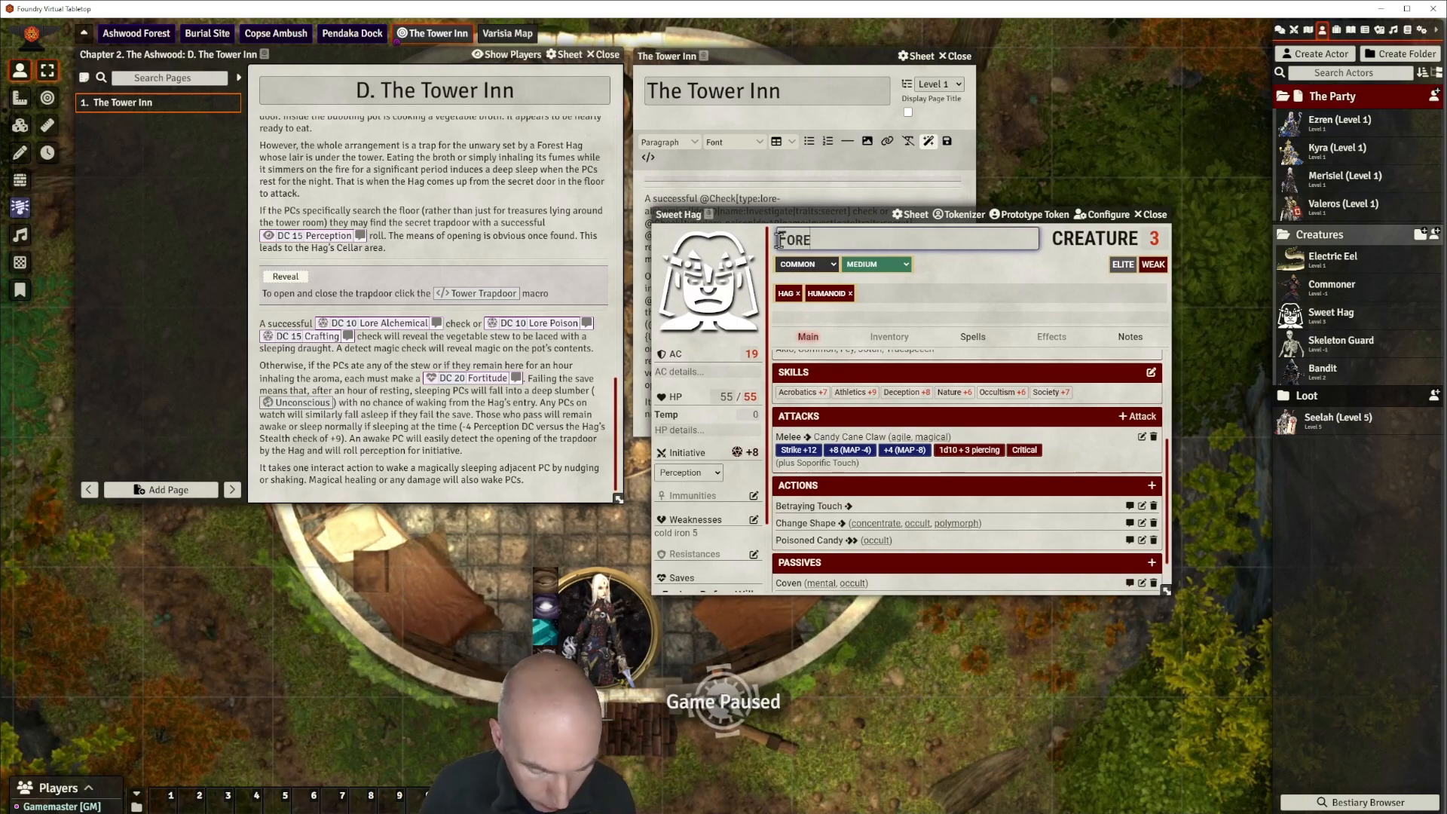
type("st G")
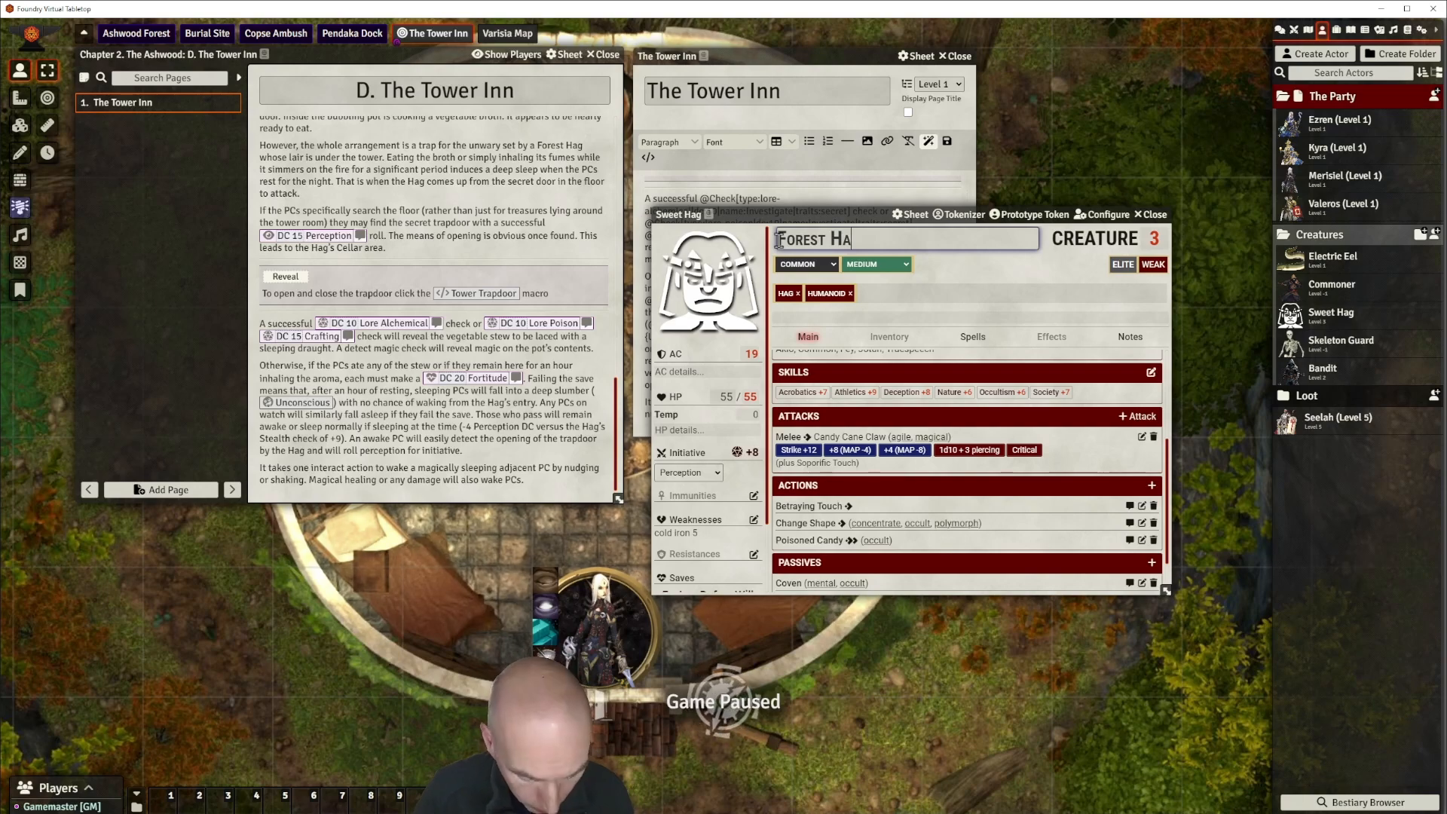
left_click(949, 266)
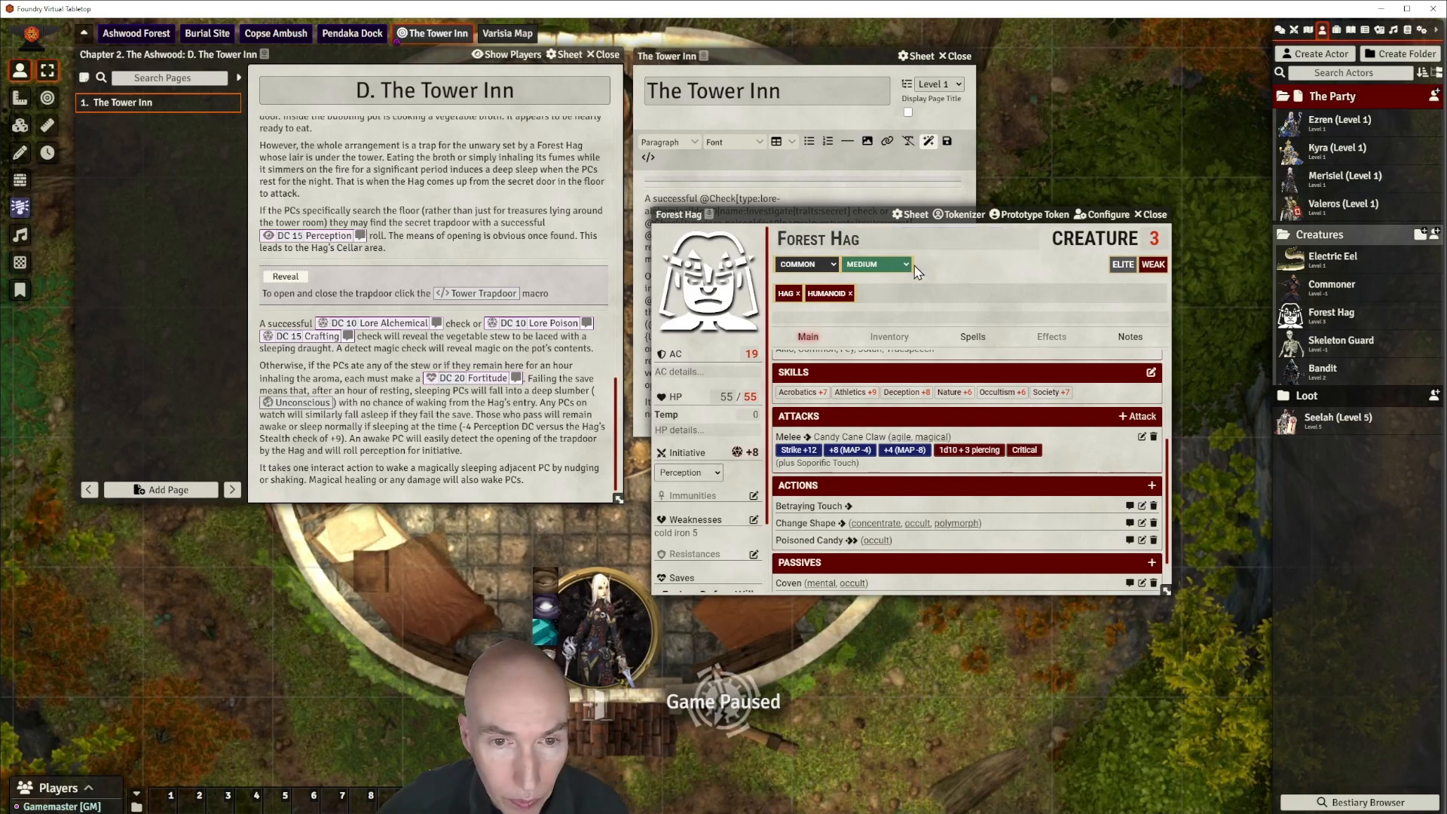
left_click(825, 291)
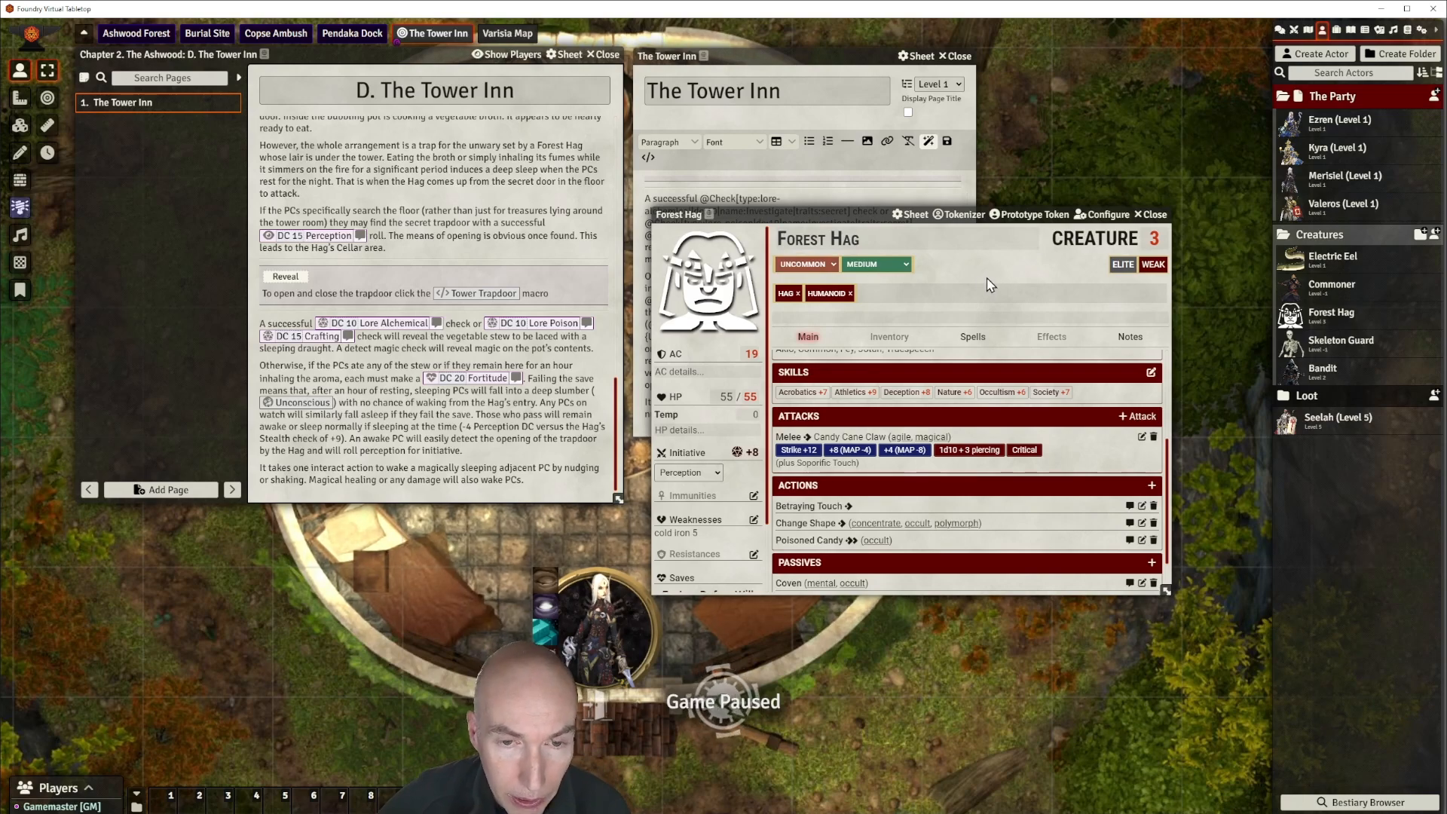
Rename the Forest Hag's Candy Cane Claw attack as Twigstrike Claw and close the attack's sheet.
scroll(1014, 360, "up", 5)
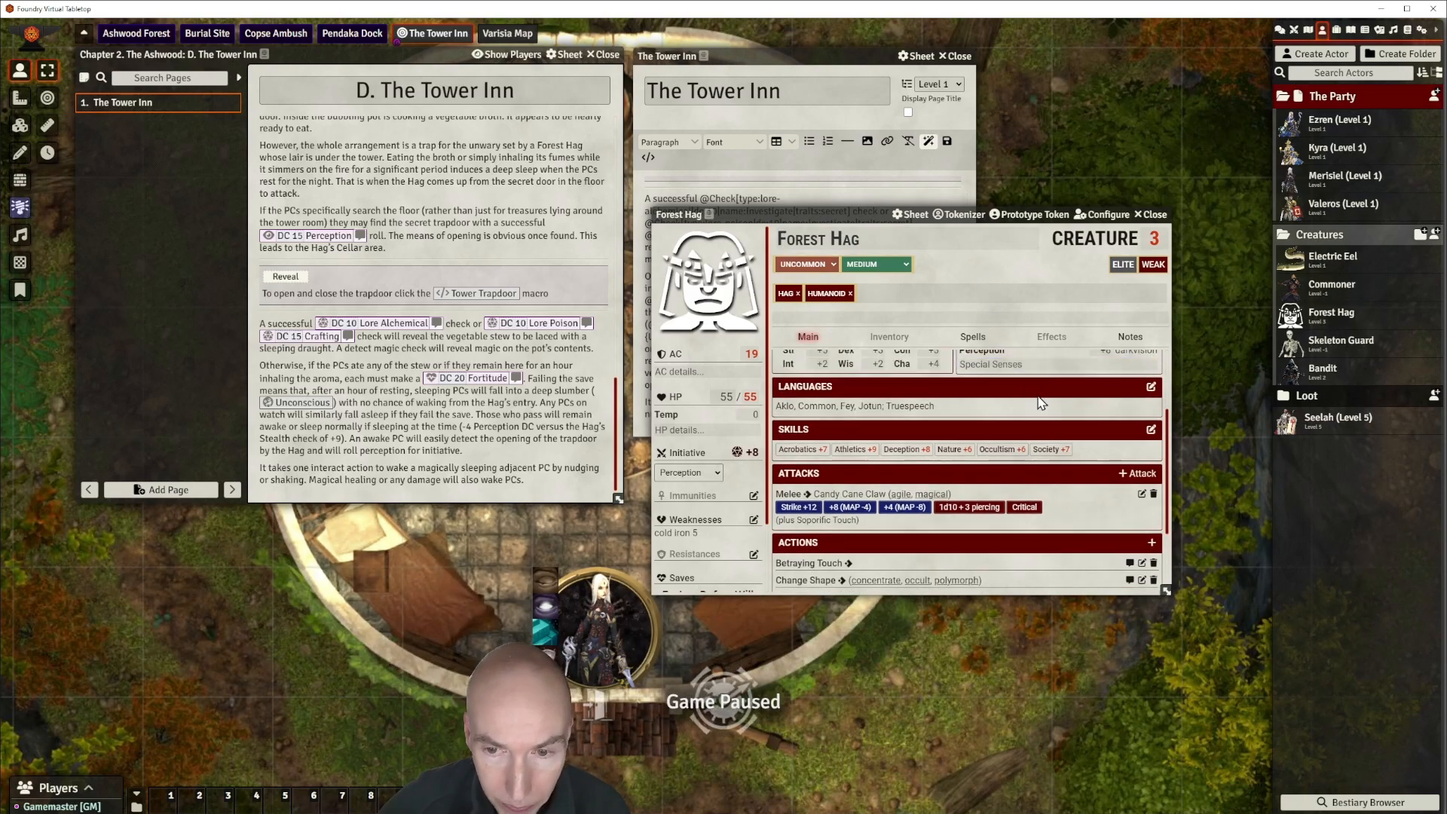
scroll(1004, 427, "down", 1)
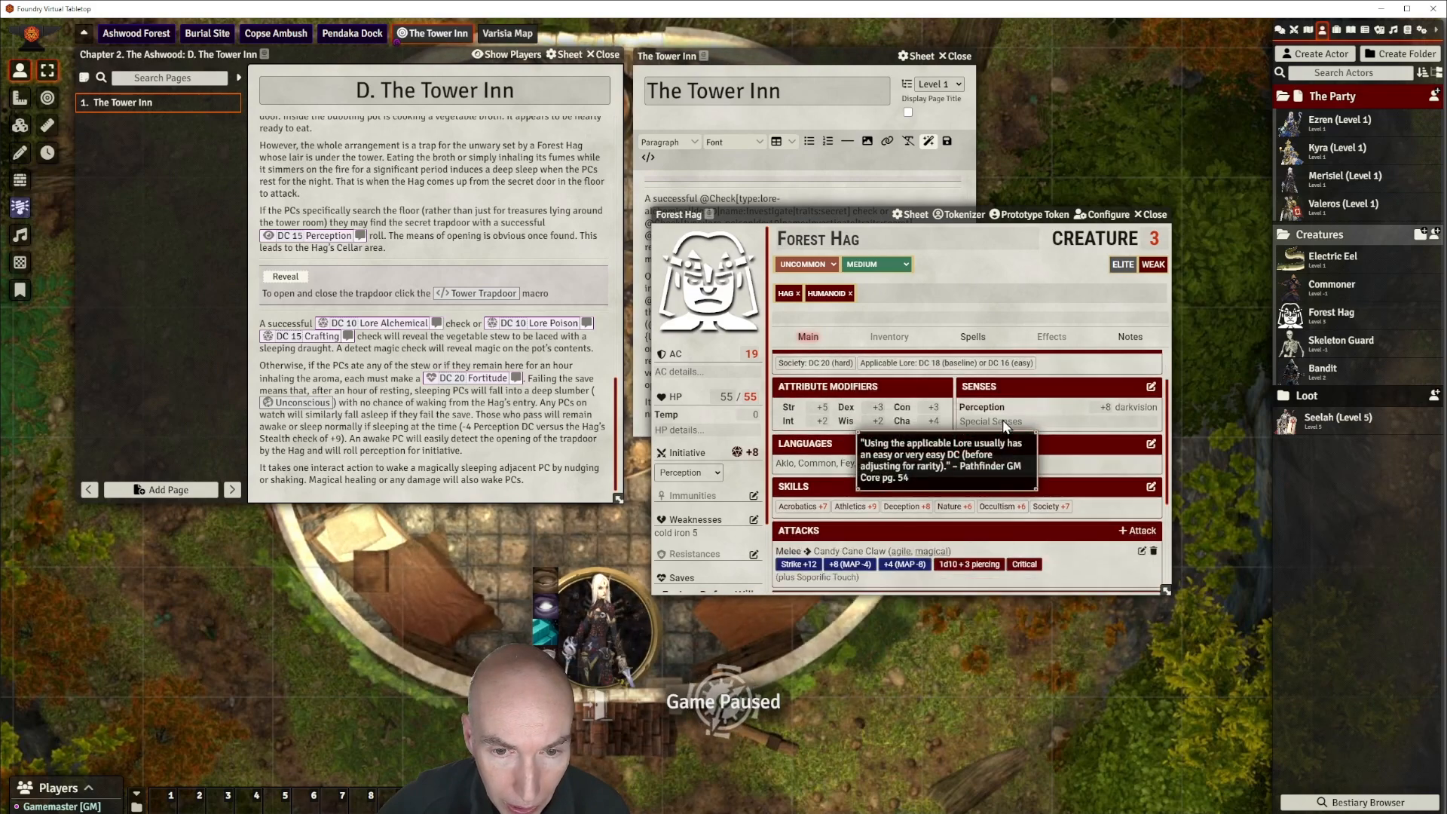
left_click_drag(868, 209, 903, 55)
scroll(896, 309, "down", 1)
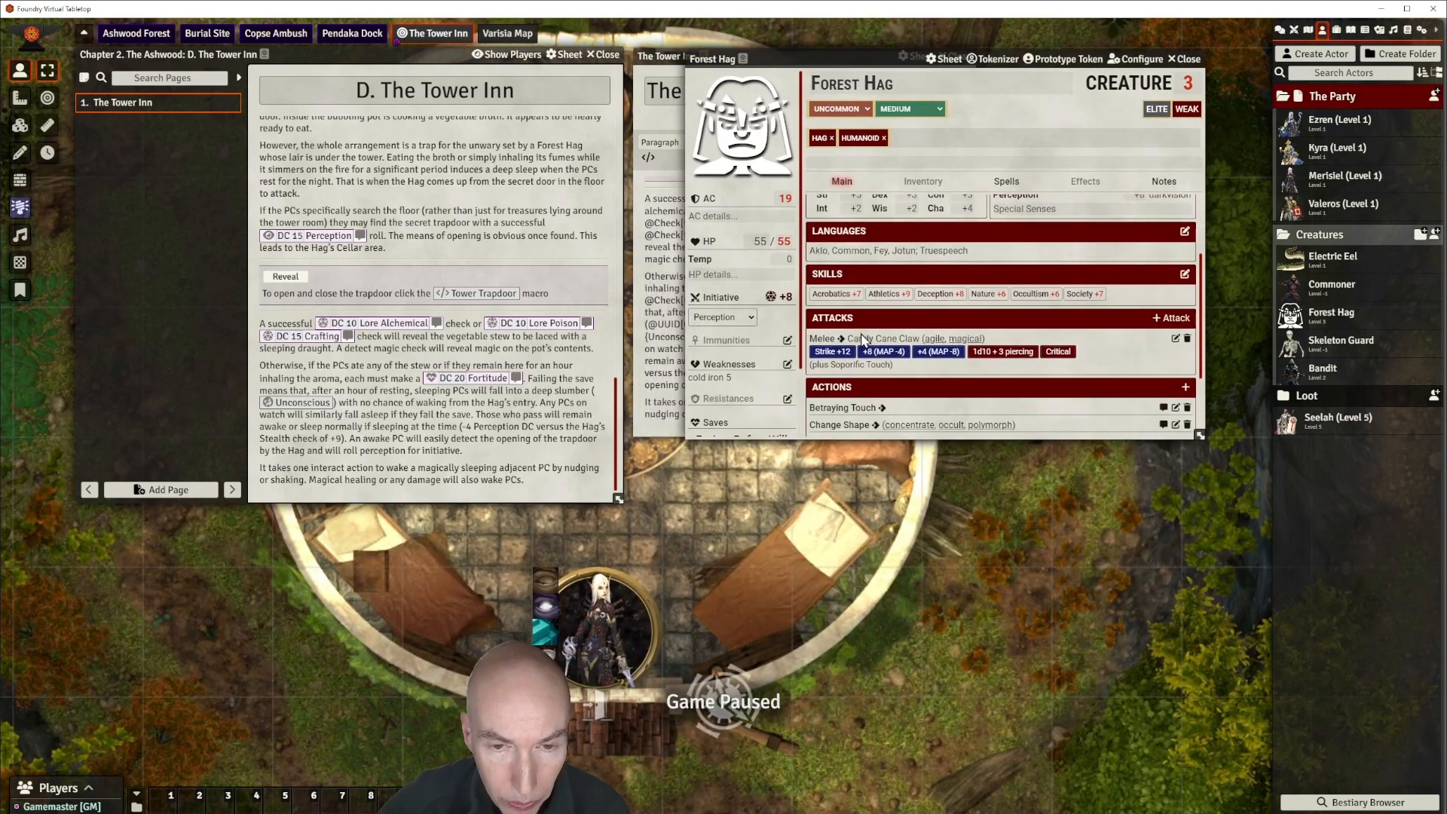
left_click(883, 338)
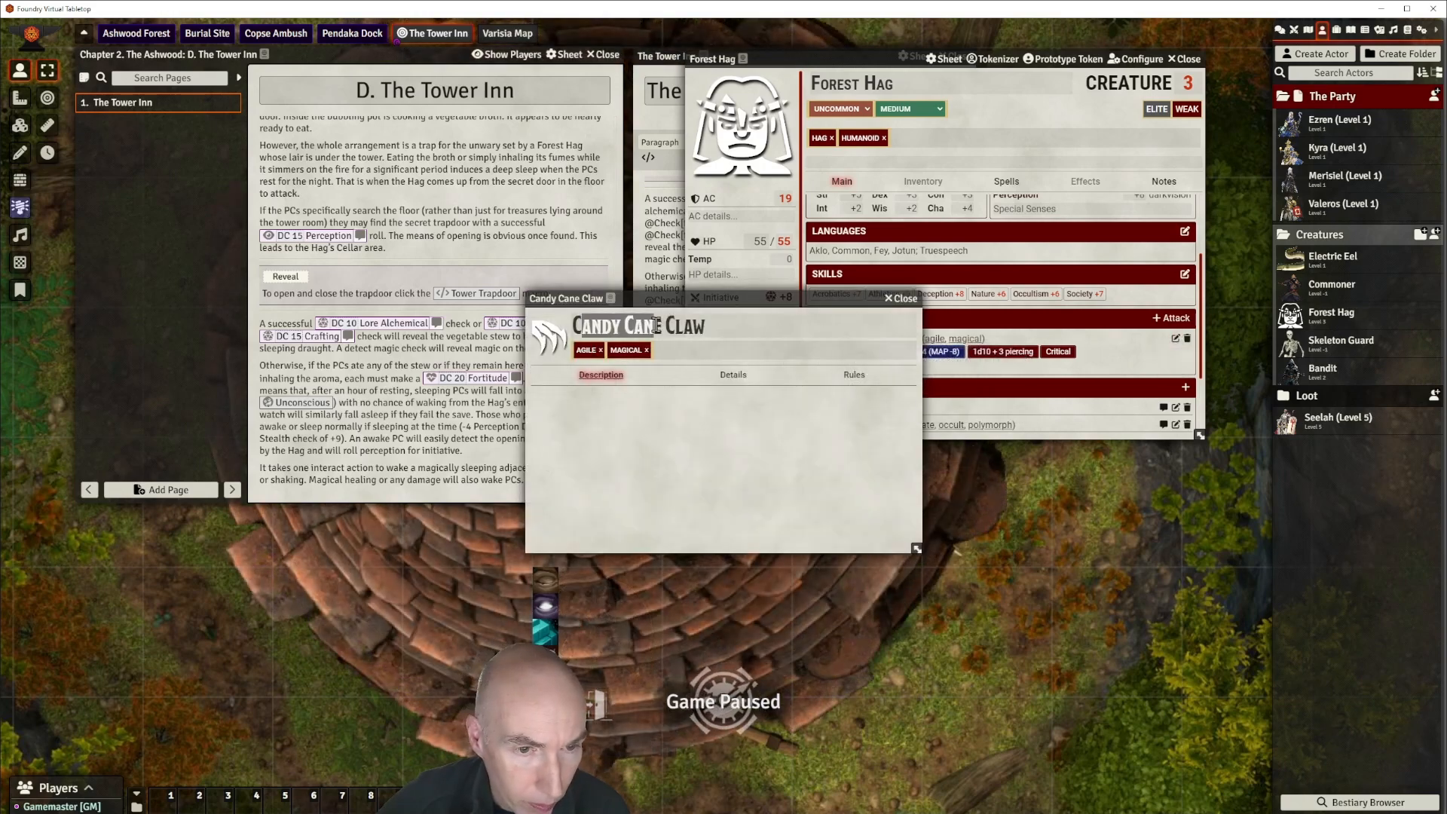
key("BackSpace")
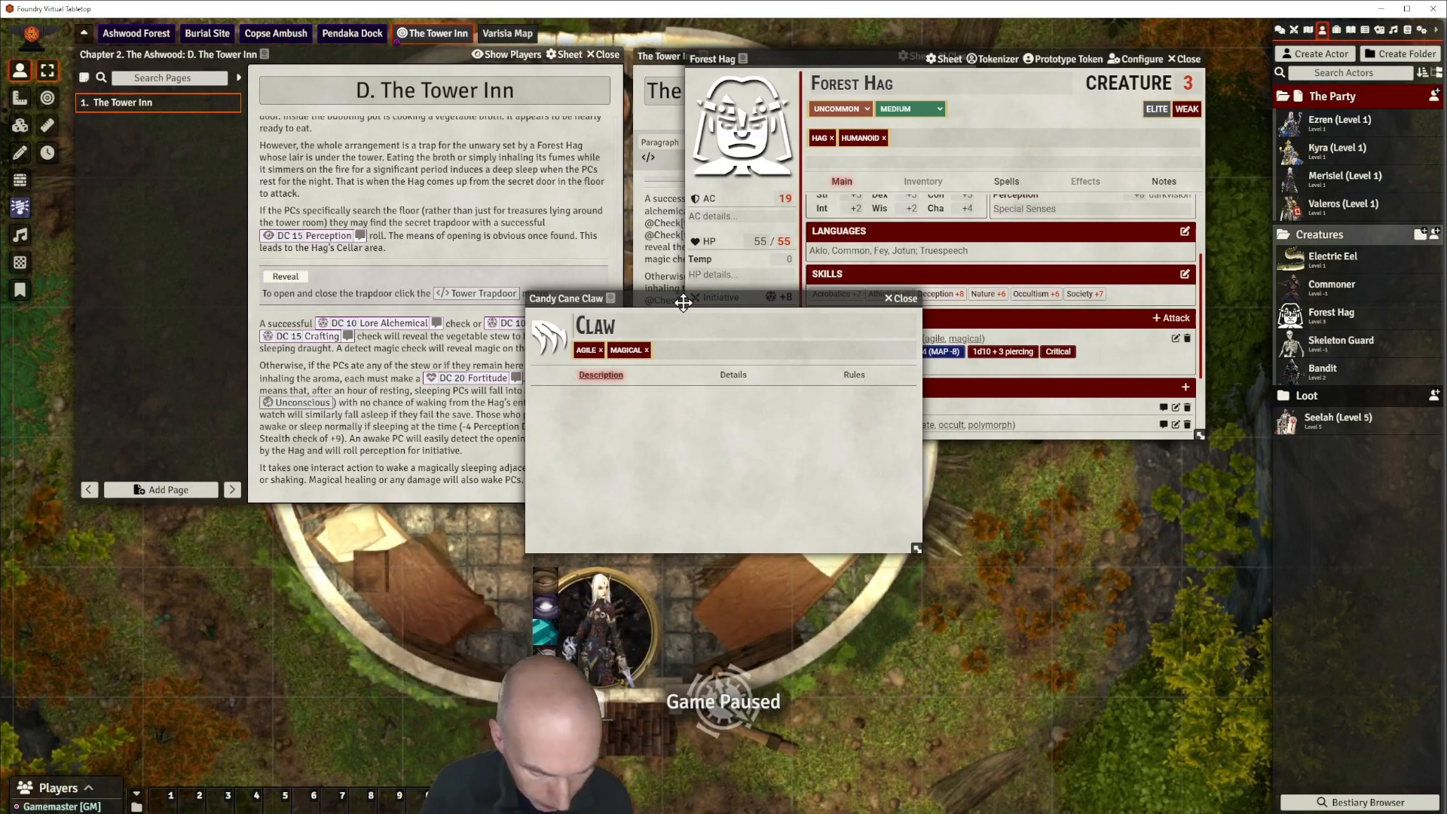
type("Twigs")
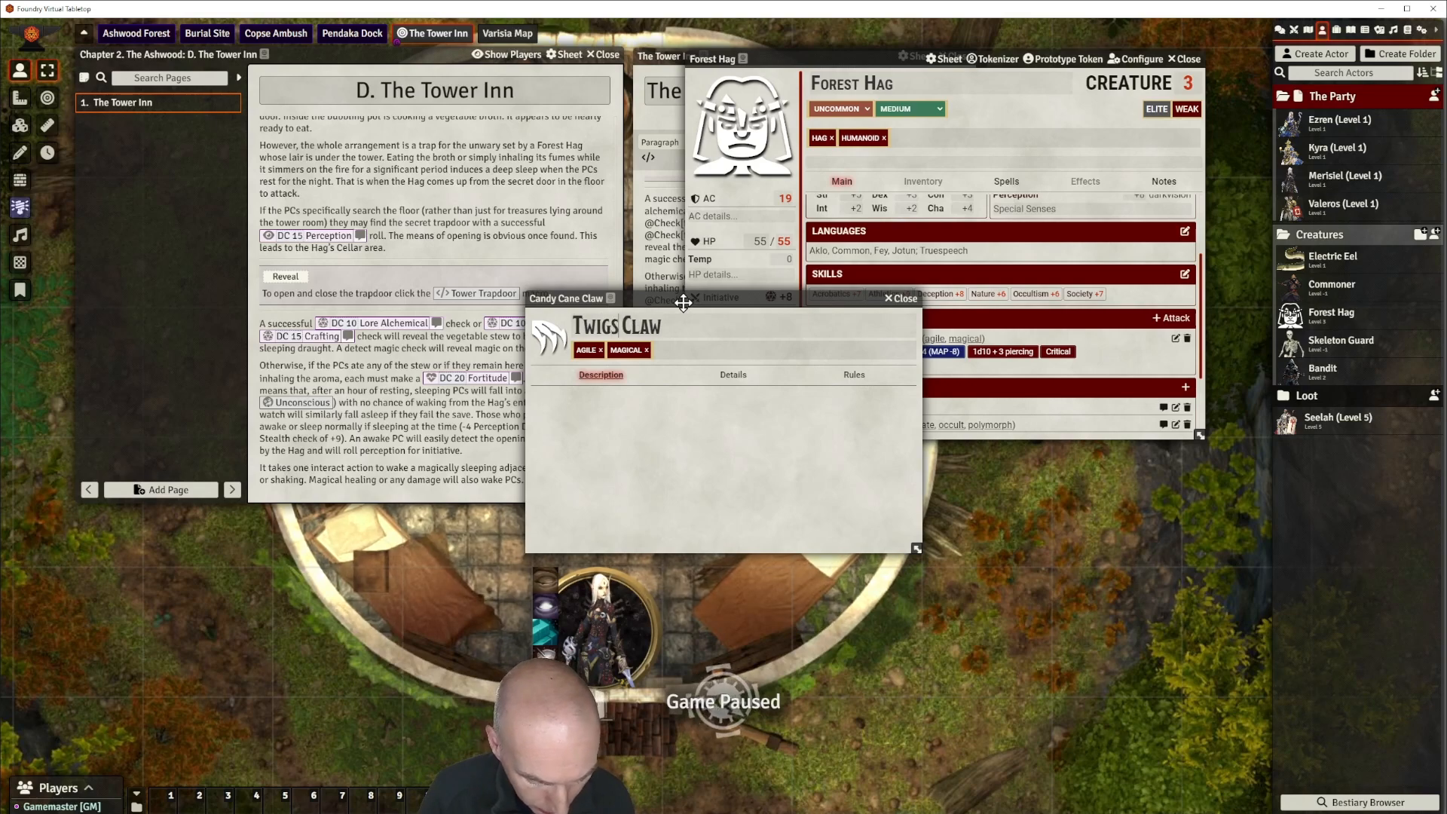
type("trike")
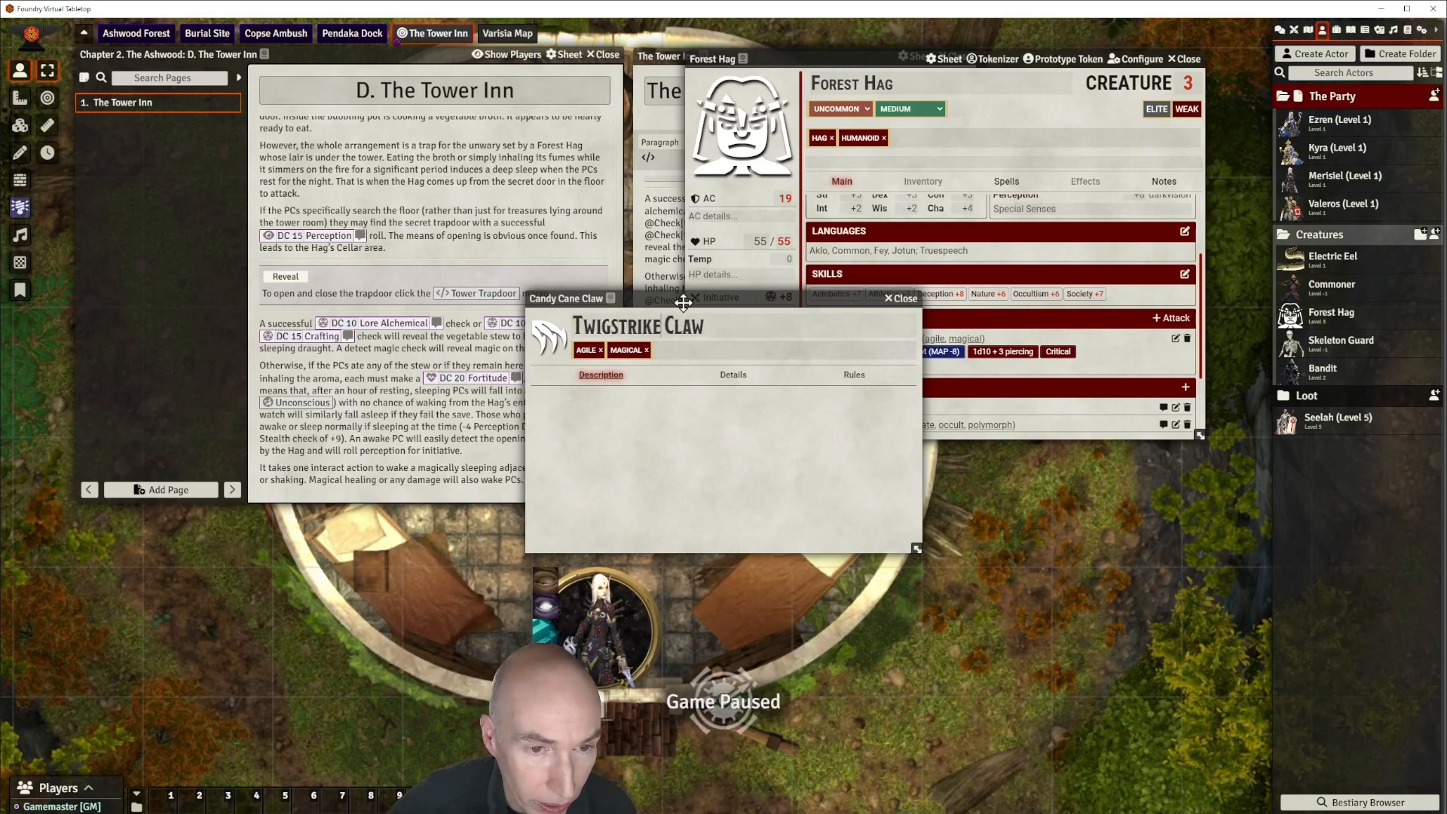
left_click(700, 431)
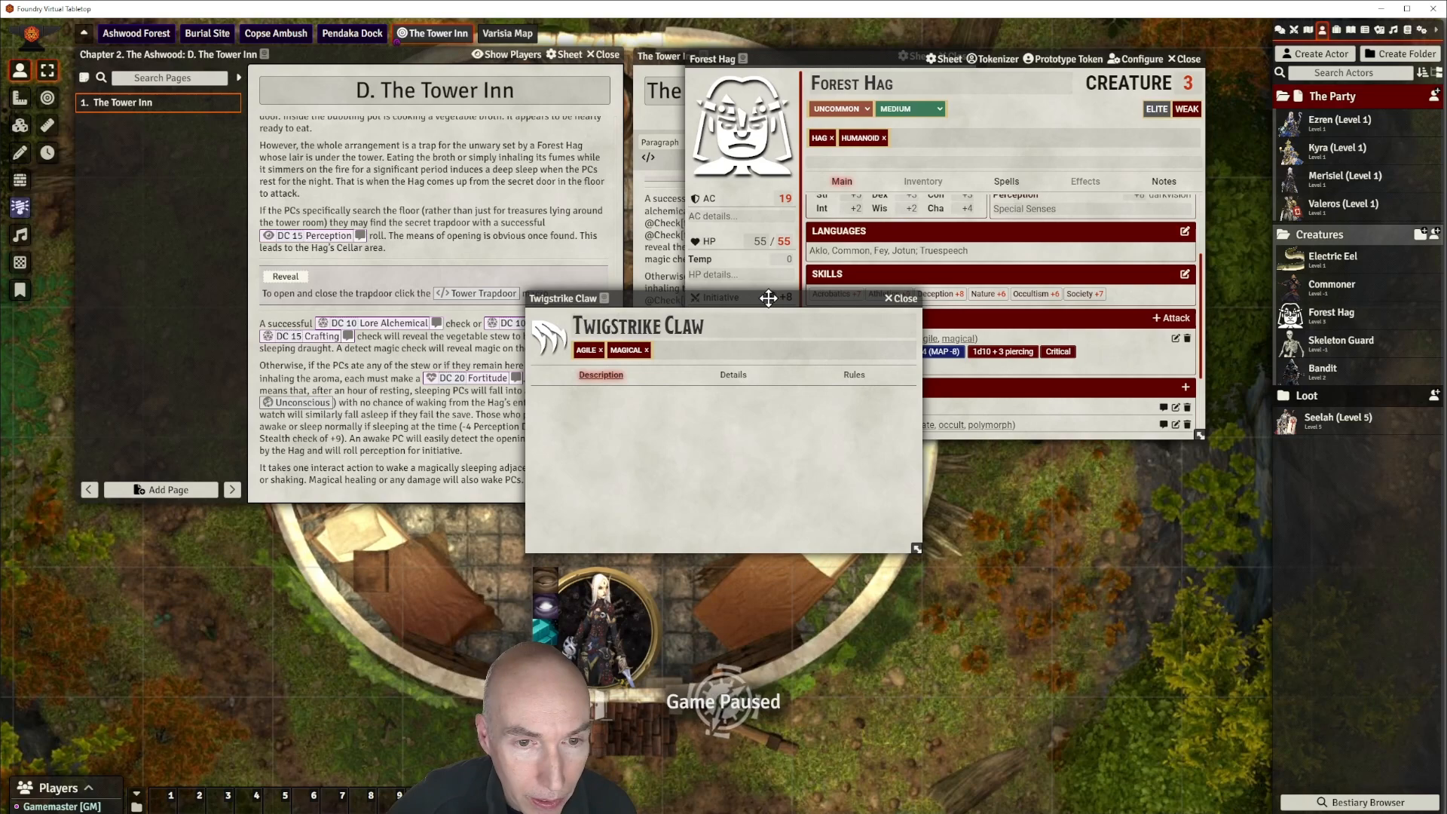
left_click_drag(768, 298, 888, 308)
left_click(924, 308)
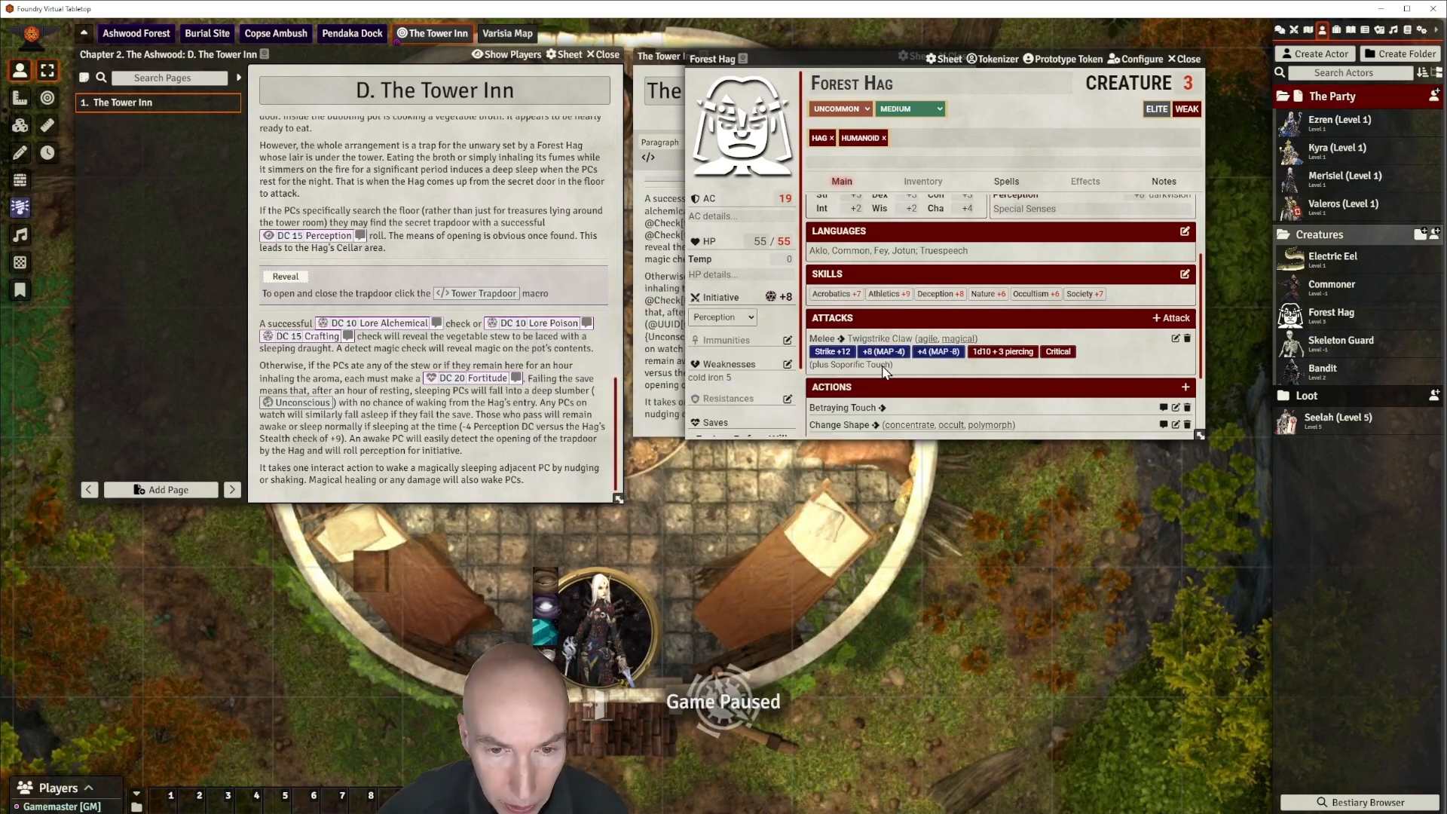
Open the Forest Hag's Poisoned Candy action and rename it as Poisoned Broth.
scroll(999, 367, "down", 1)
scroll(867, 351, "down", 2)
left_click(842, 332)
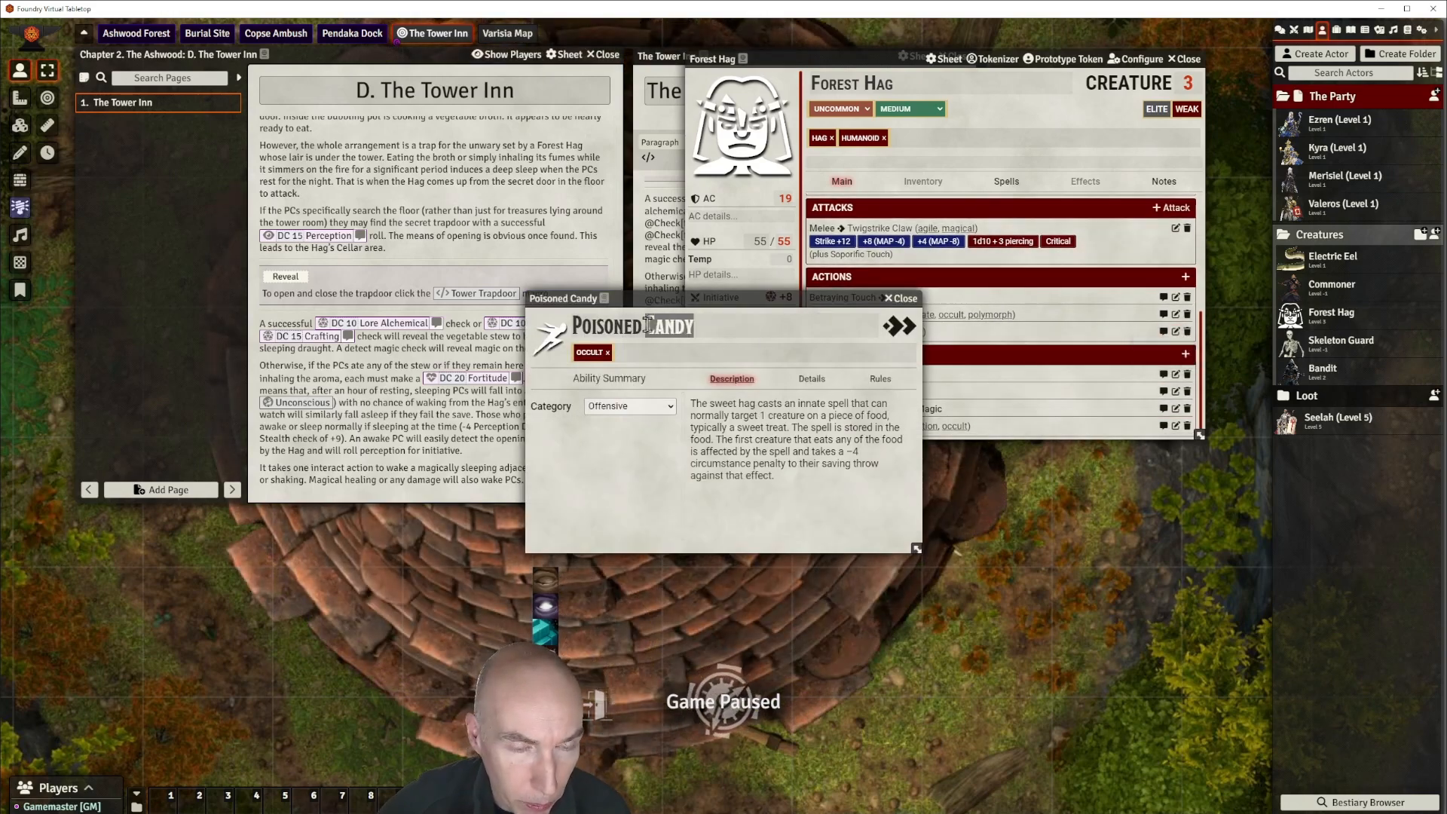
key("BackSpace")
type("Broth")
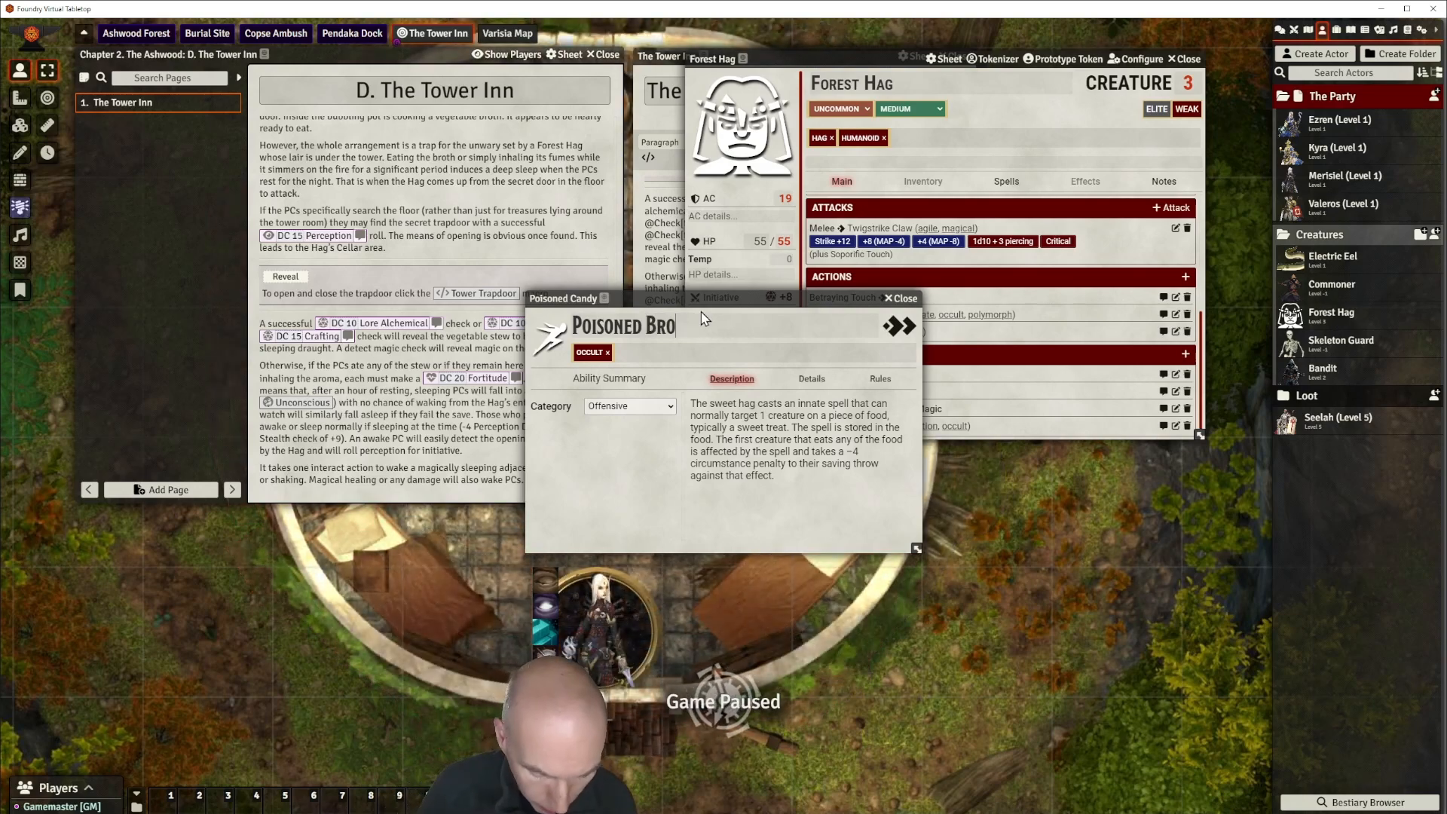
Edit the Poisoned Broth description so that its opening reads "The forest hag casts" instead of naming the sweet hag.
mouse_move(775, 404)
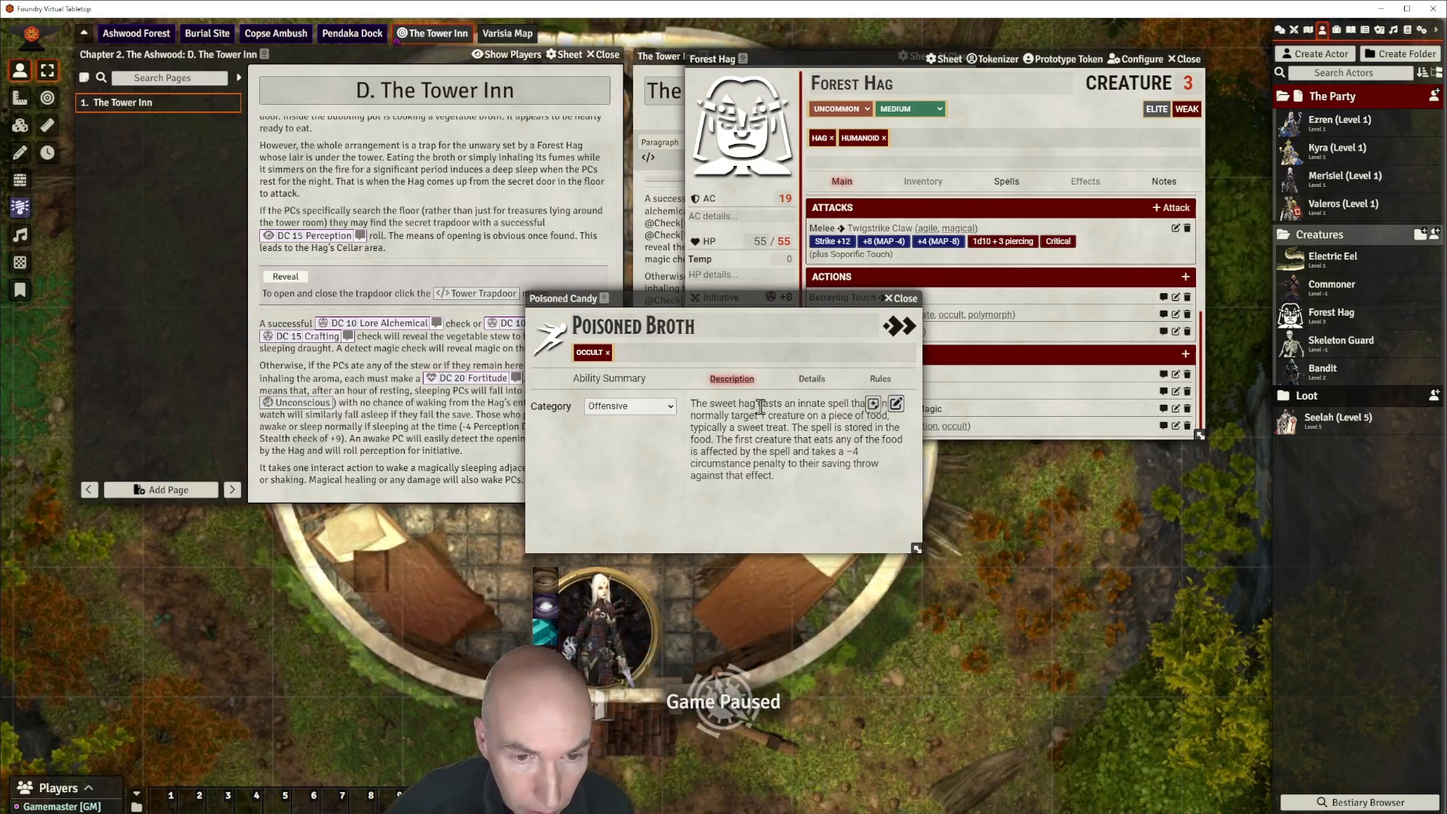
double_click(718, 405)
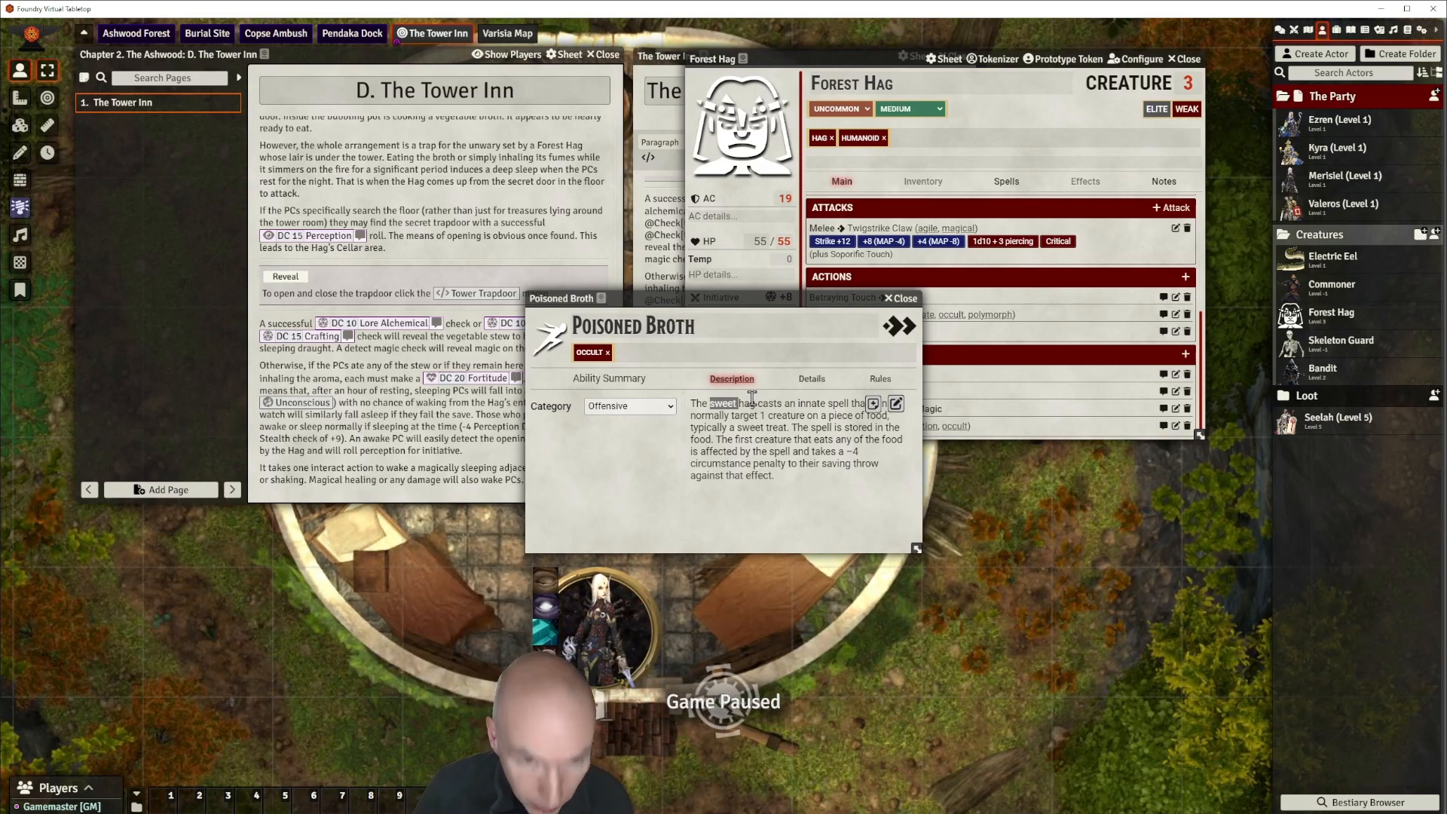
left_click(896, 405)
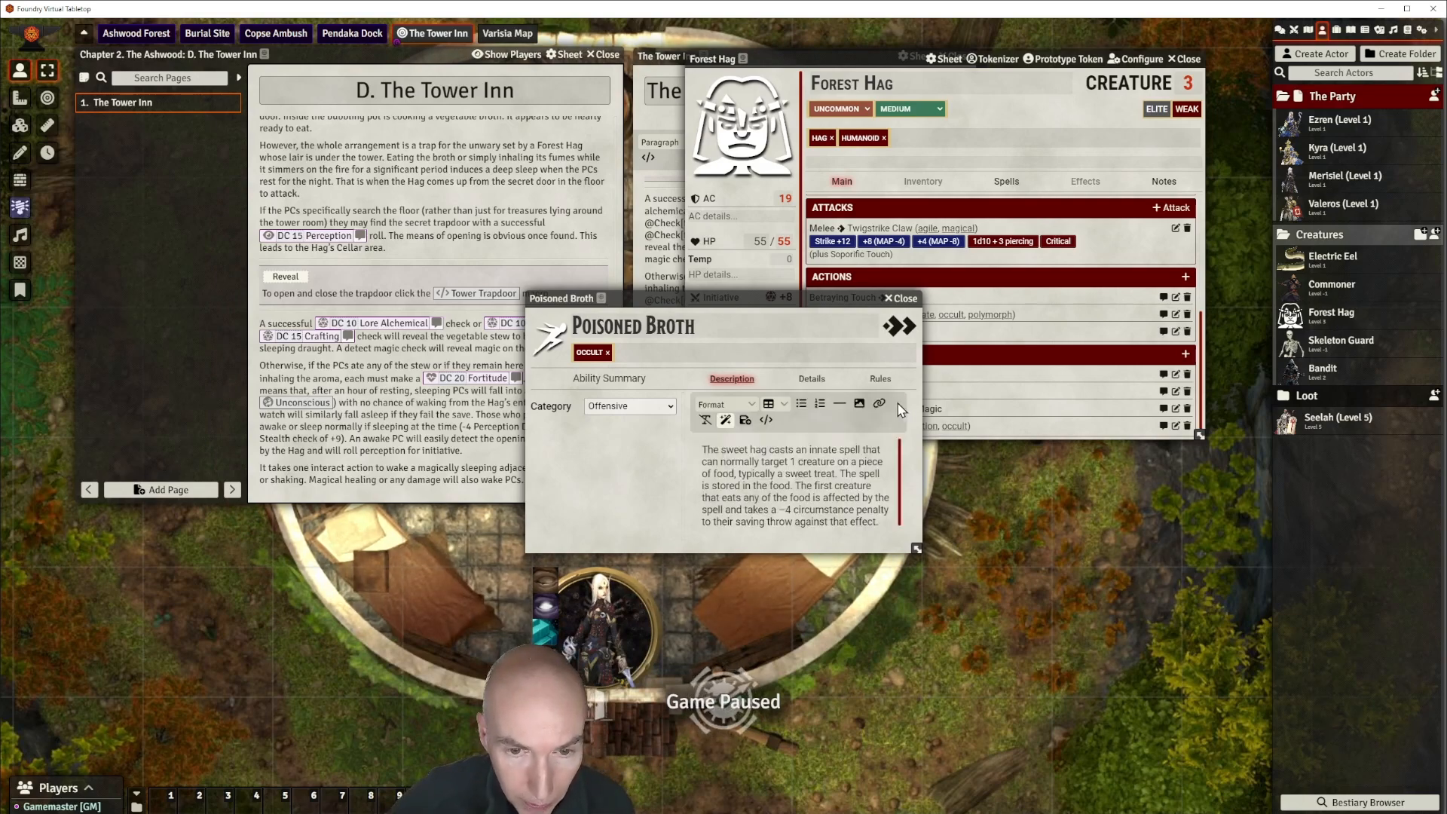
double_click(737, 450)
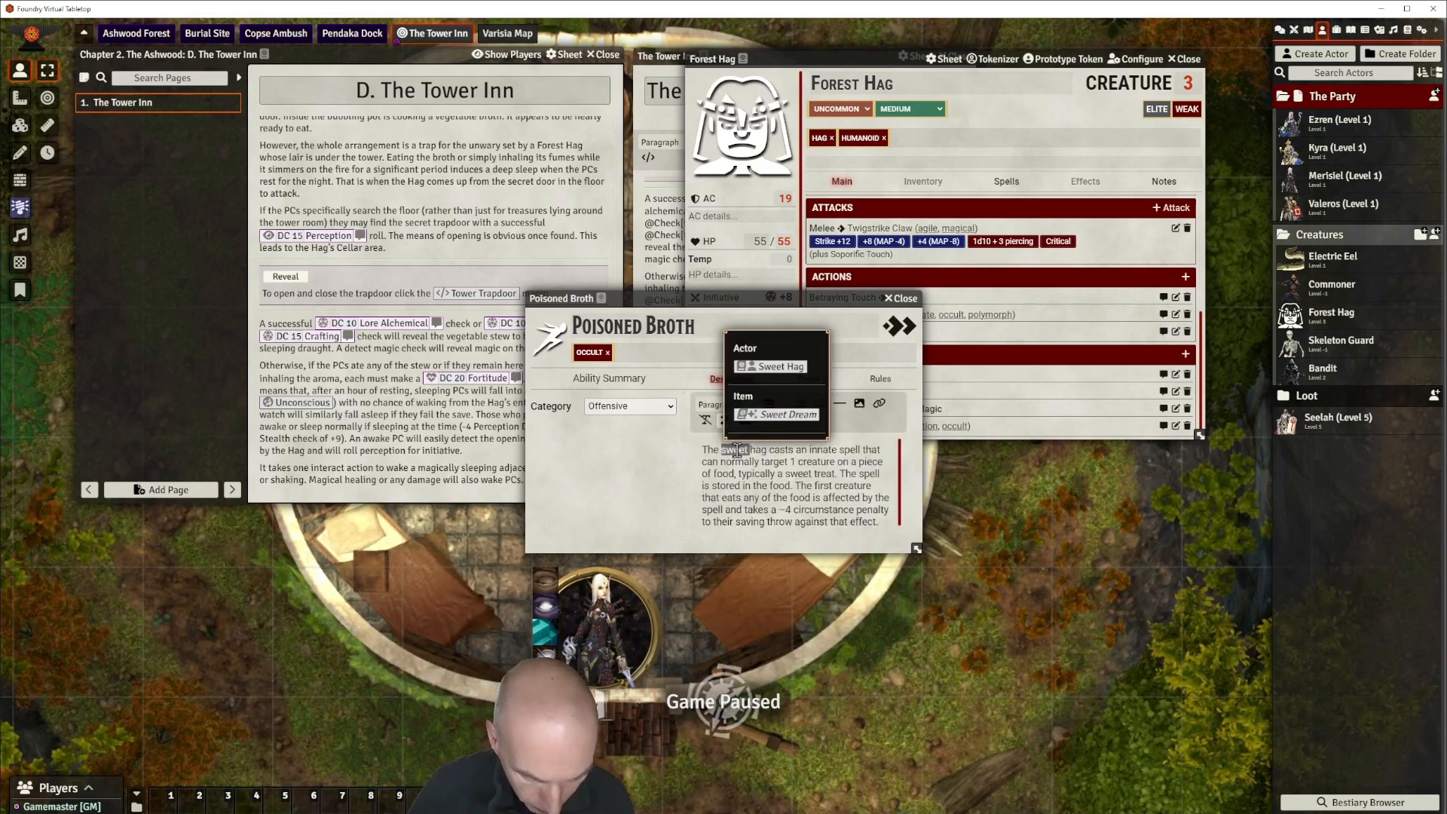
type("forest")
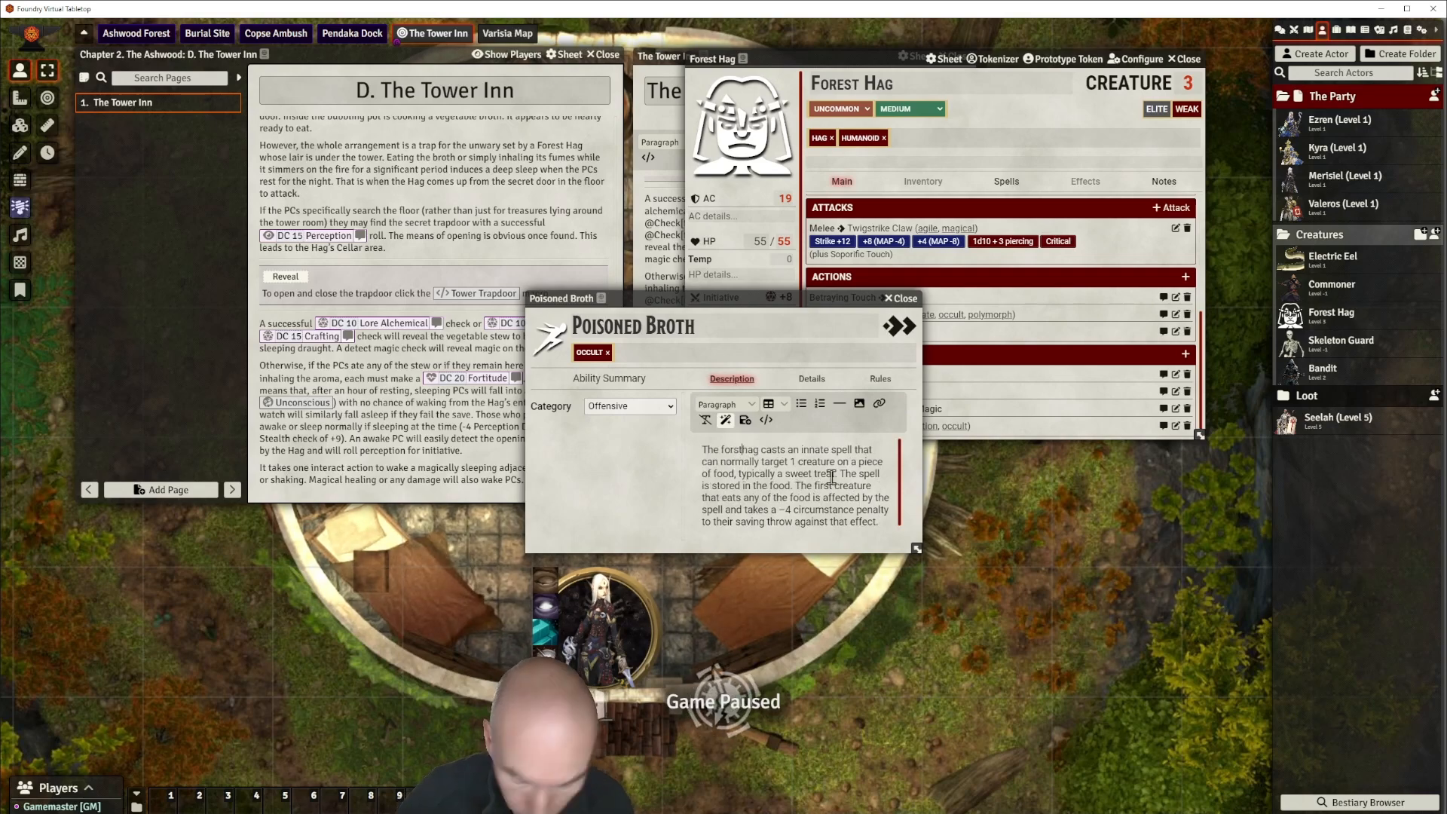
key("BackSpace")
key("BackSpace")
type("st hag cast")
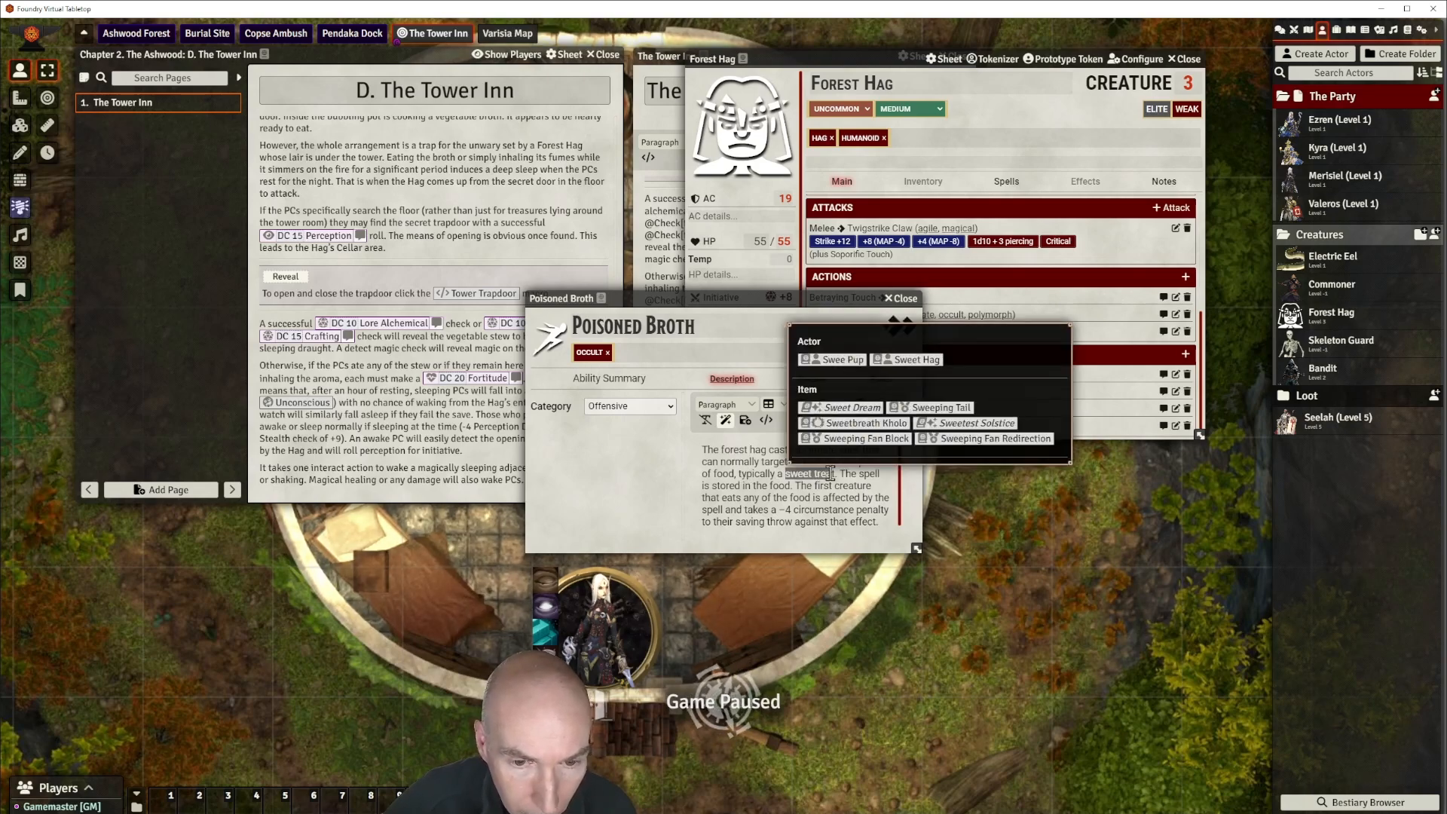
Replace "sweet treat" with "tasty vegetable broth" in the Poisoned Broth description, save the text and close the action.
left_click_drag(786, 473, 837, 473)
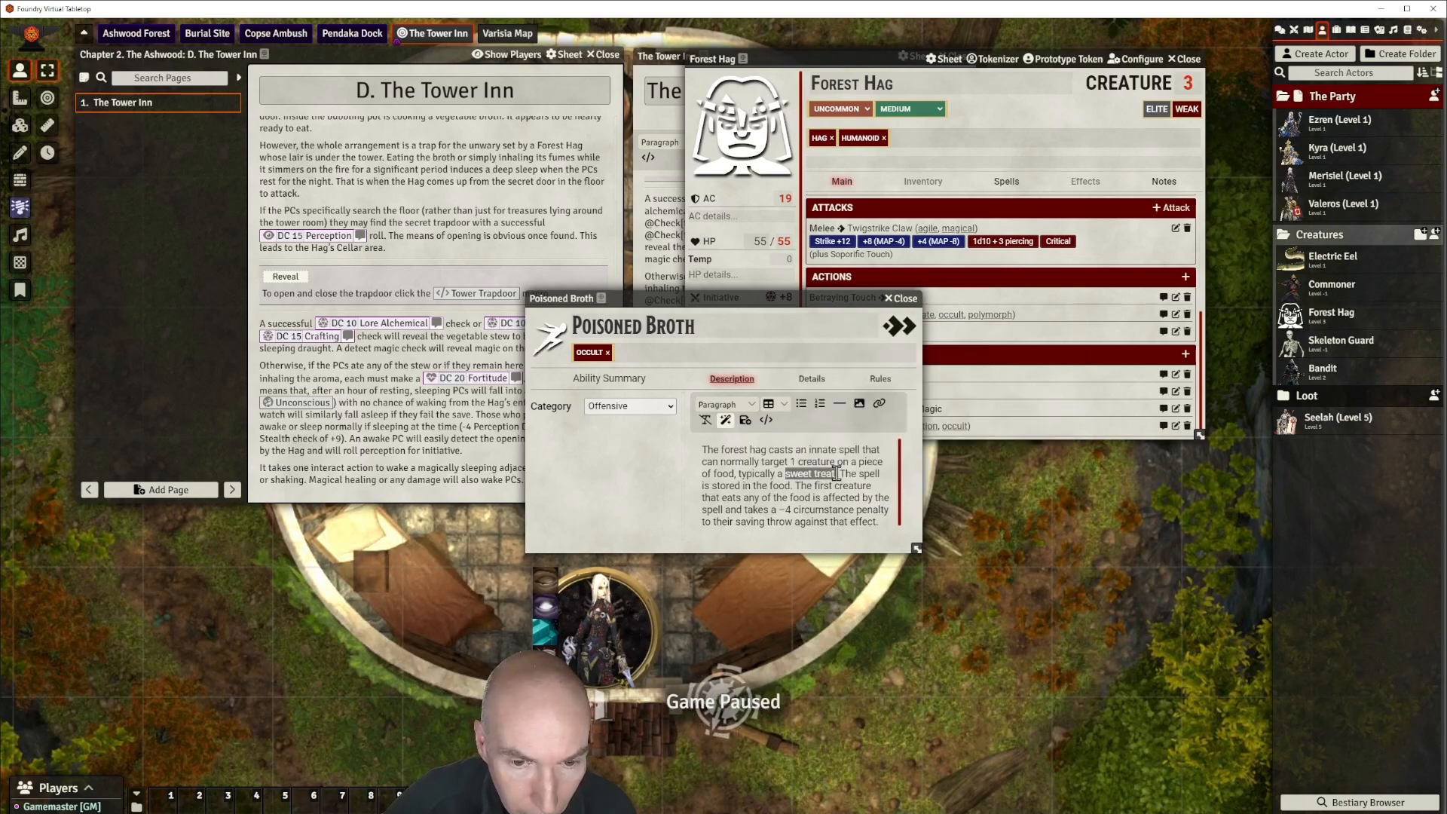
key("BackSpace")
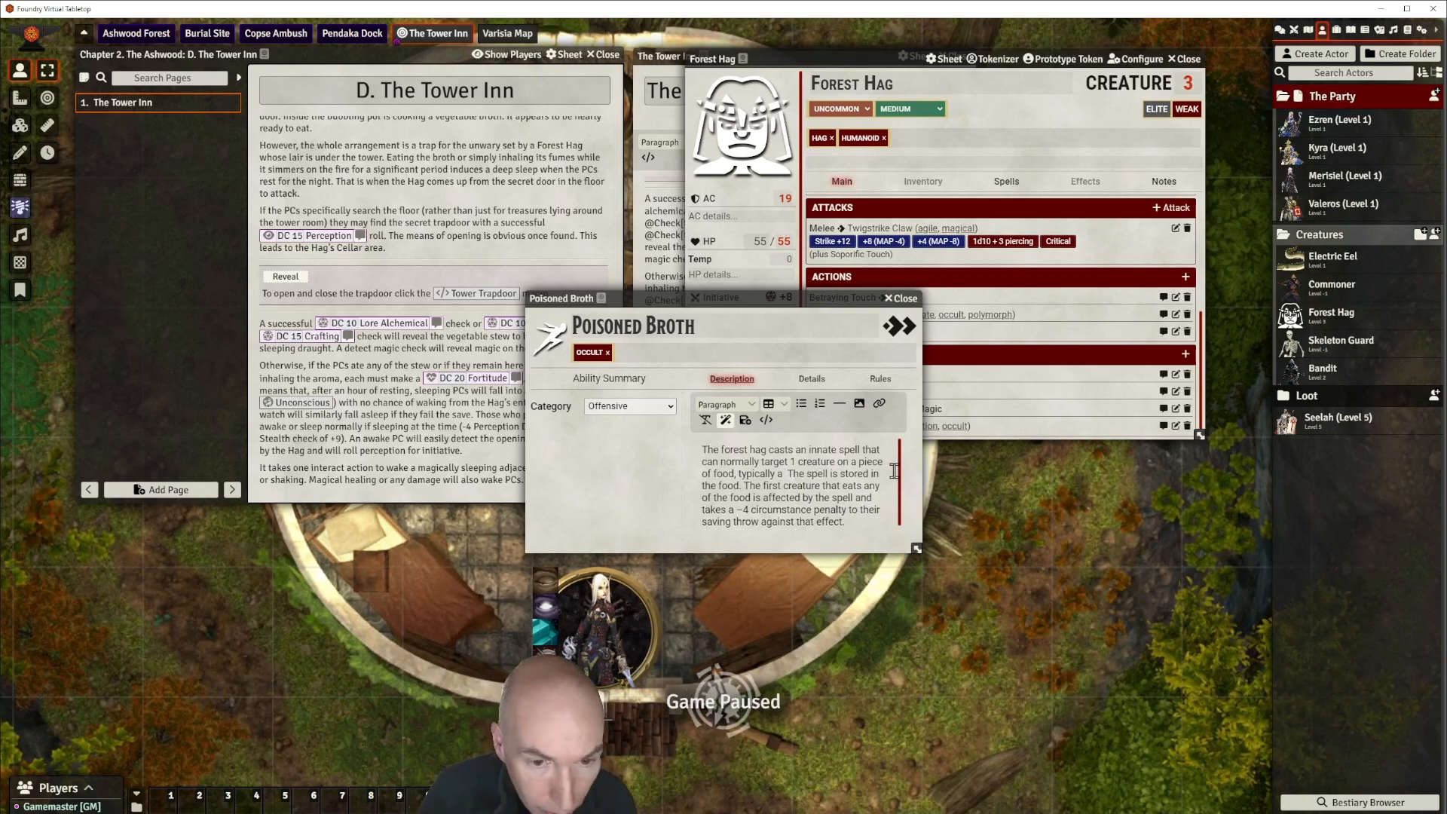
type("tasty")
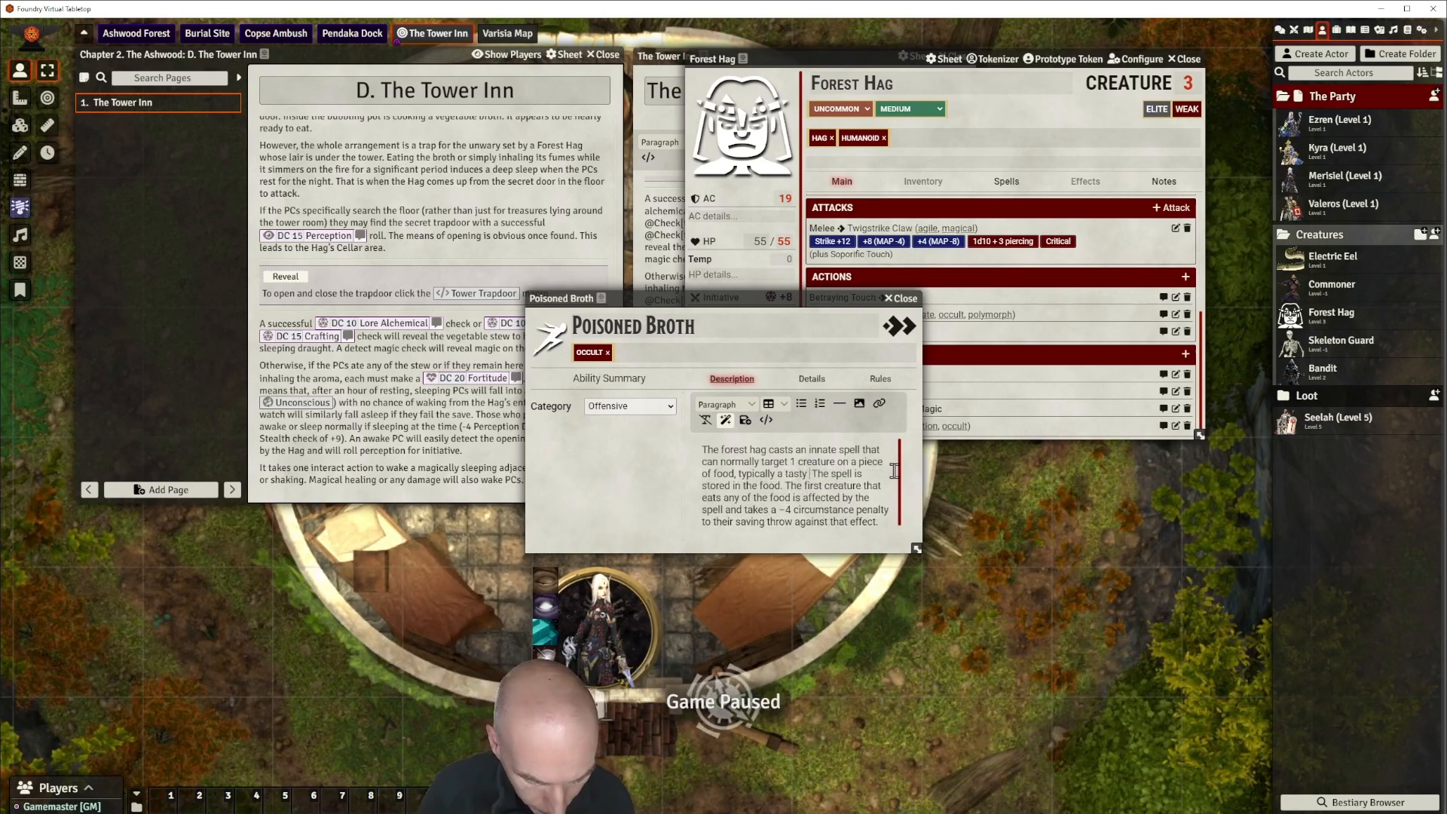
type(" vegetable broth")
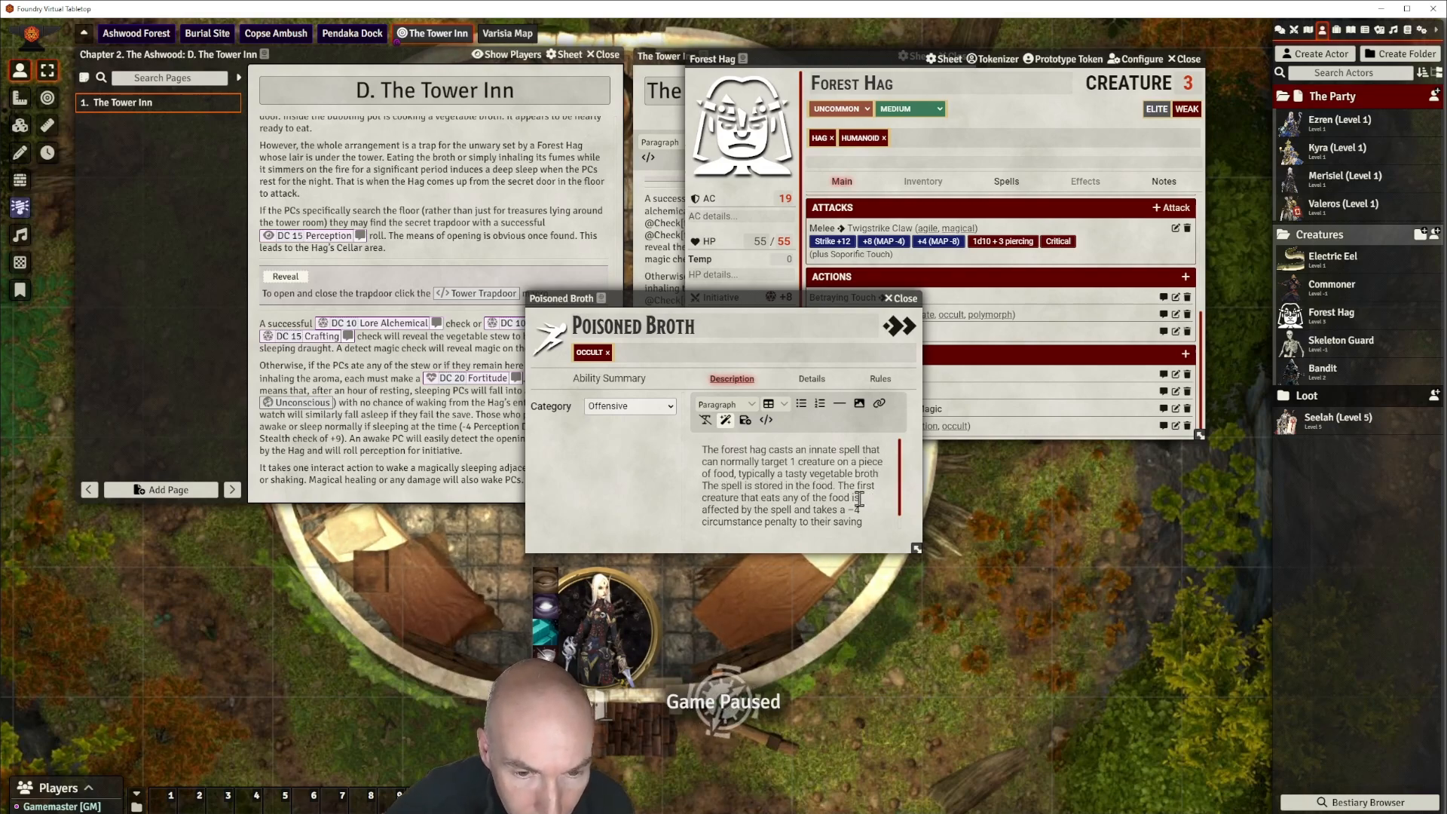
scroll(859, 499, "down", 1)
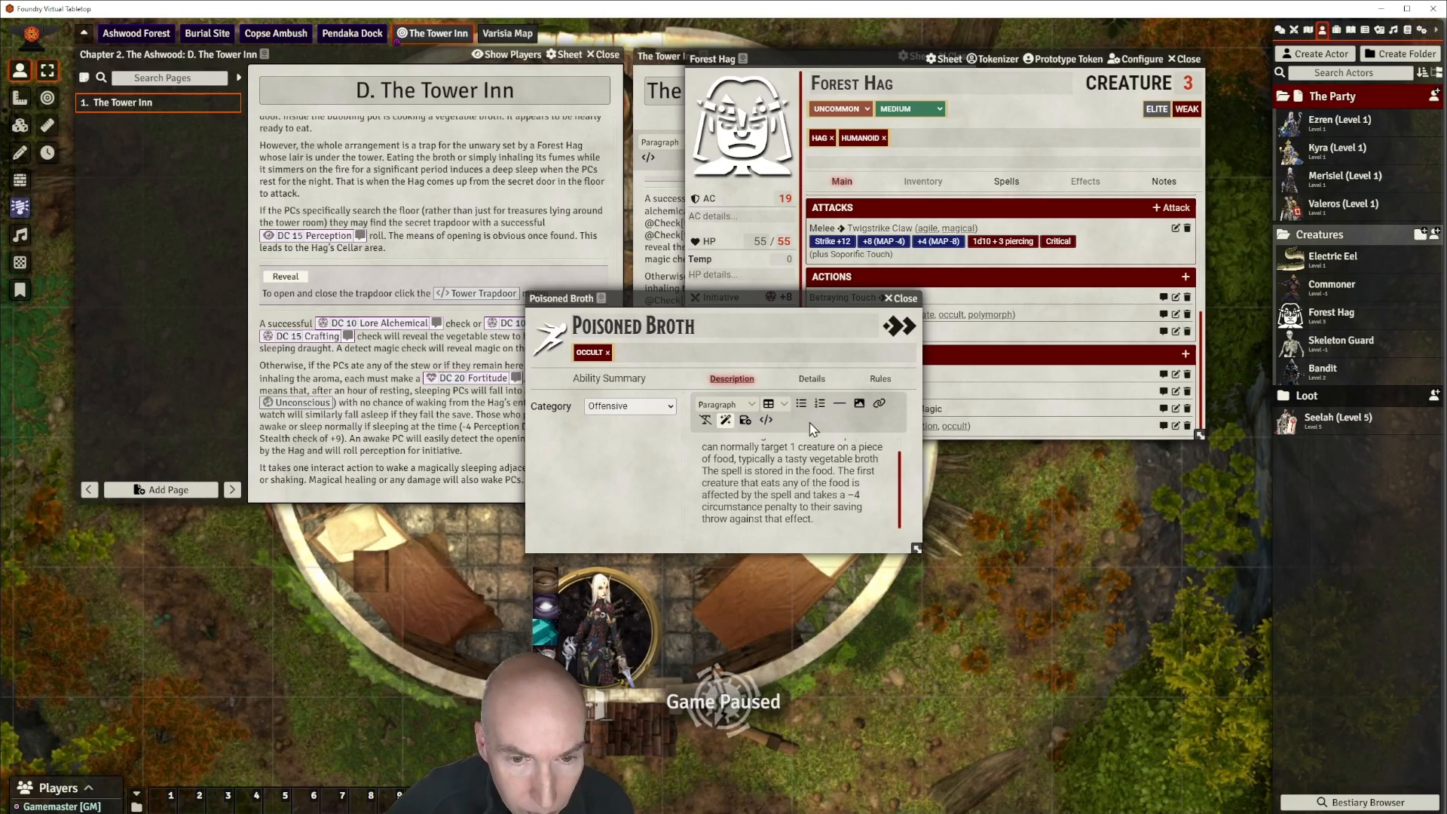
left_click(745, 421)
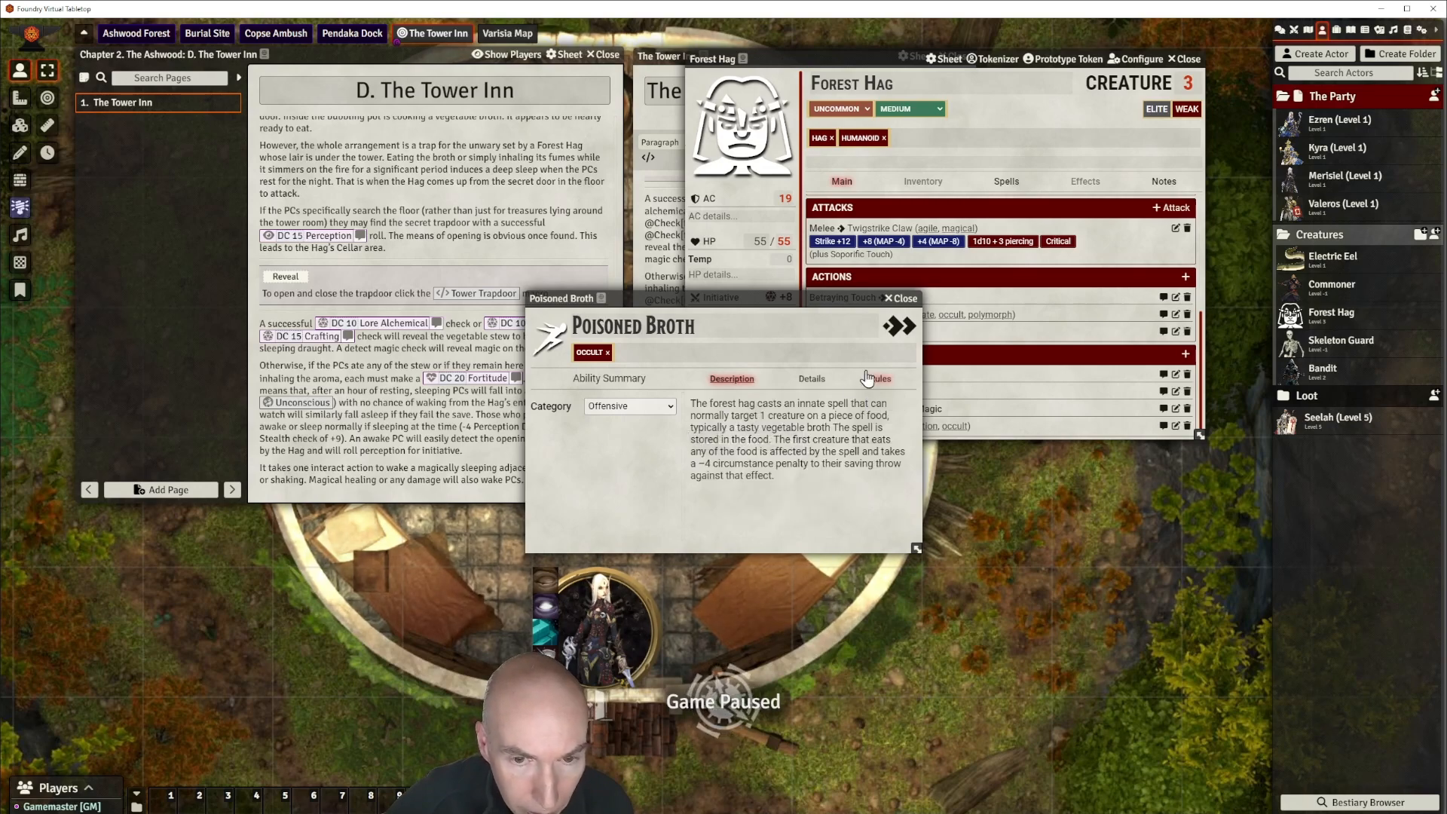
left_click_drag(793, 300, 756, 304)
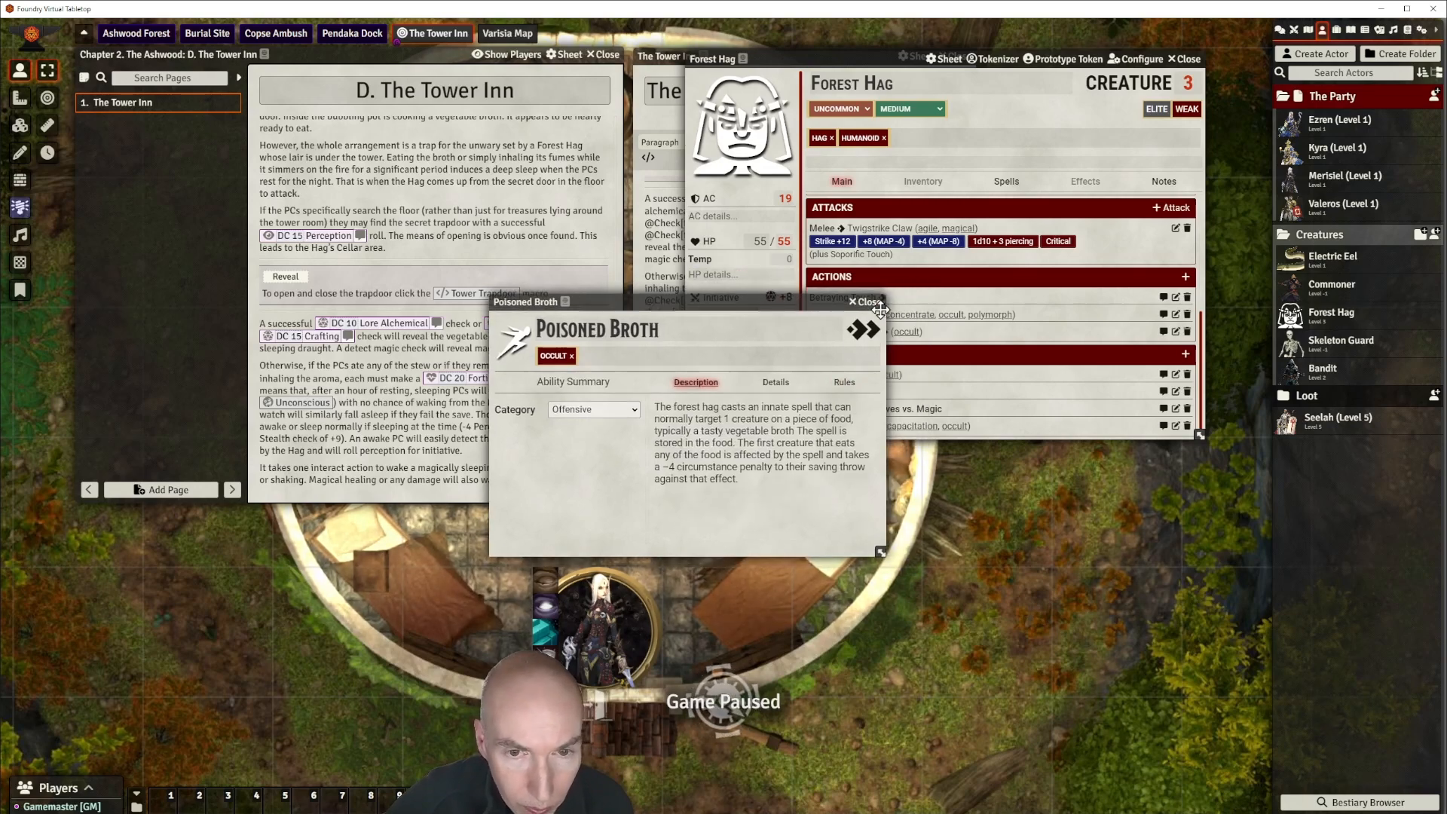
left_click(867, 302)
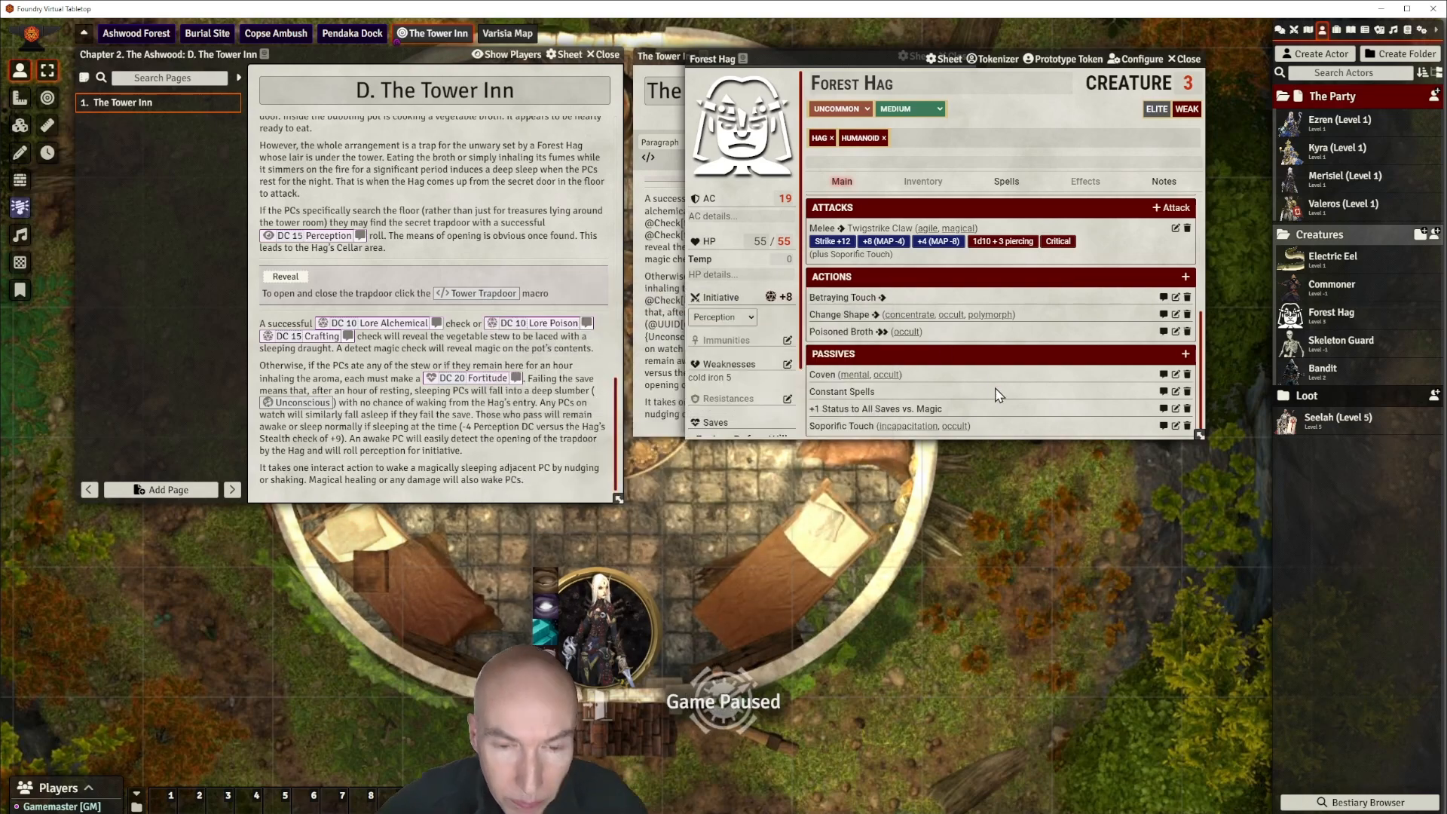
Check the Forest Hag's Soporific Touch description and permanently delete the Coven passive.
left_click(852, 429)
scroll(980, 378, "down", 2)
scroll(982, 377, "up", 3)
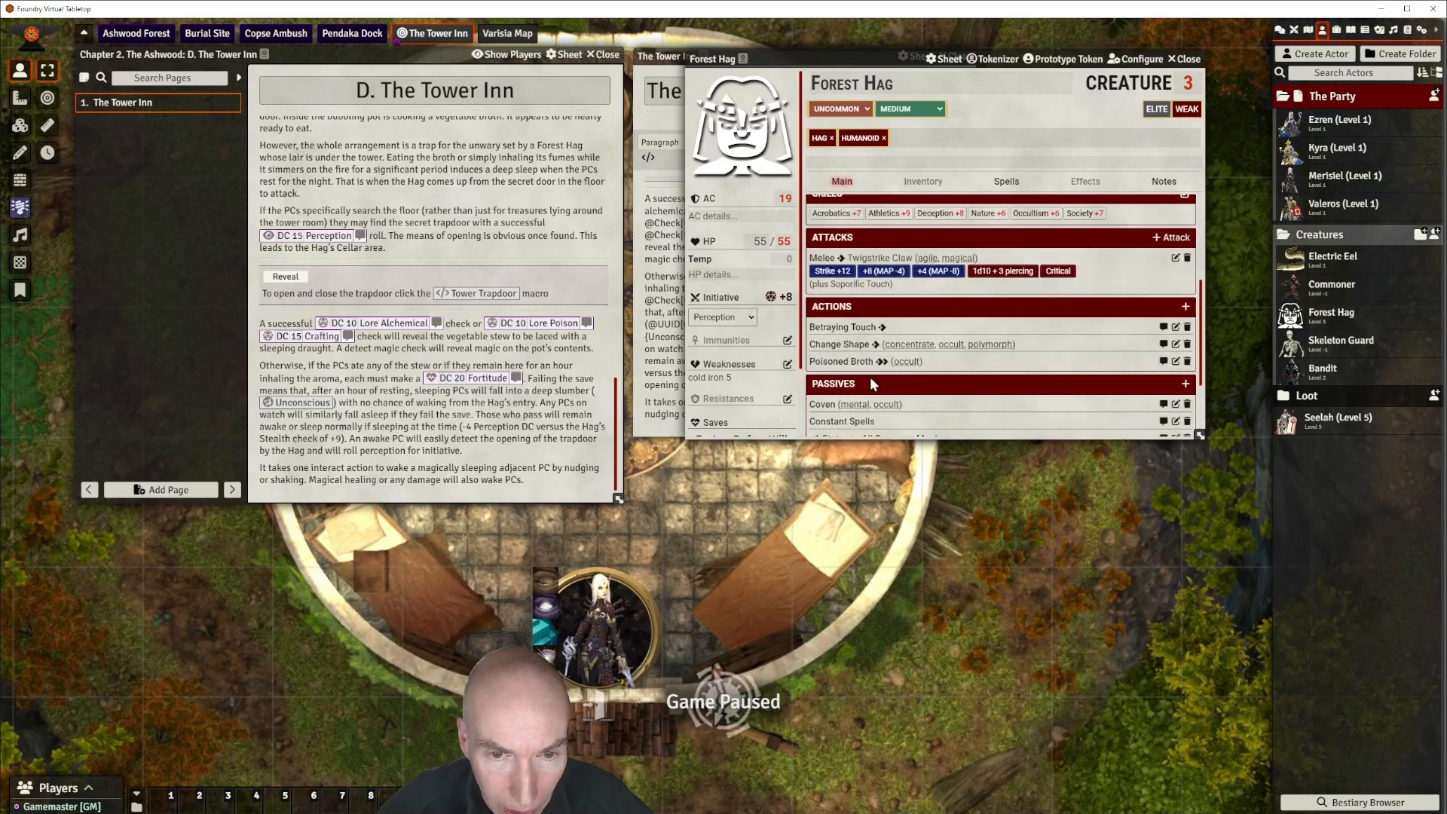
left_click(1187, 405)
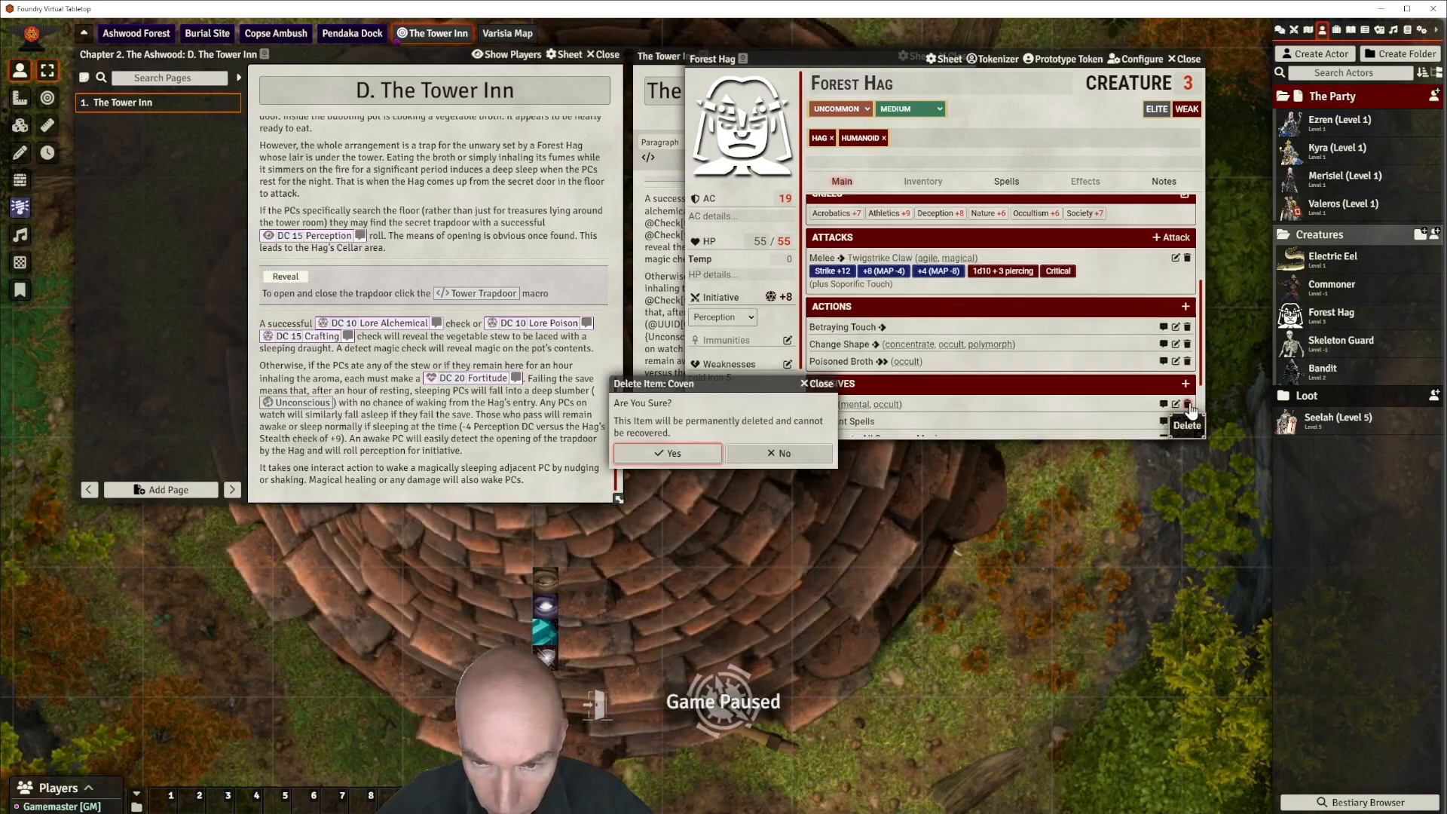
left_click(702, 454)
Read the description of the Constant Spells passive and collapse it again.
scroll(1007, 362, "down", 2)
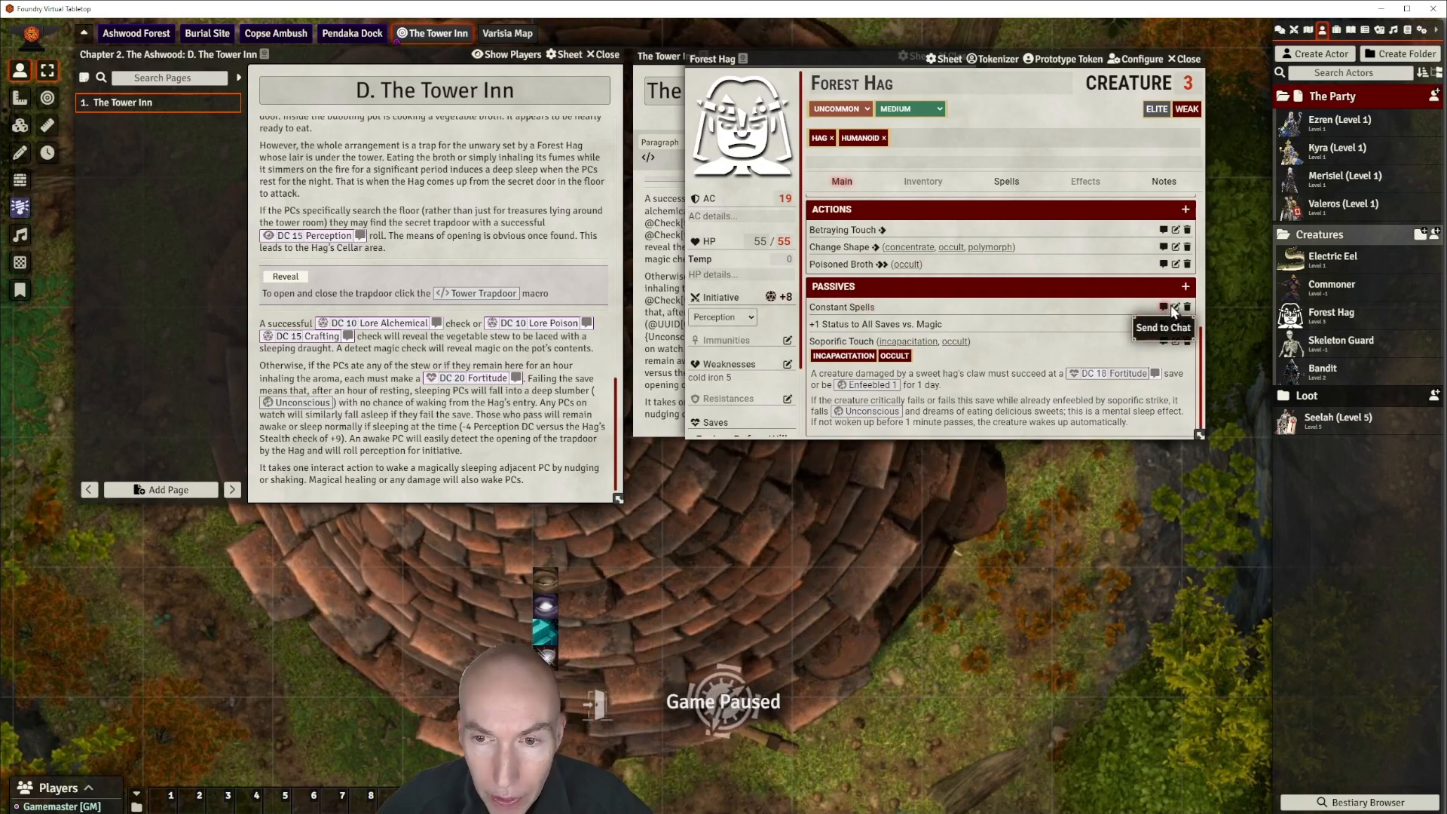
left_click(854, 311)
left_click(854, 312)
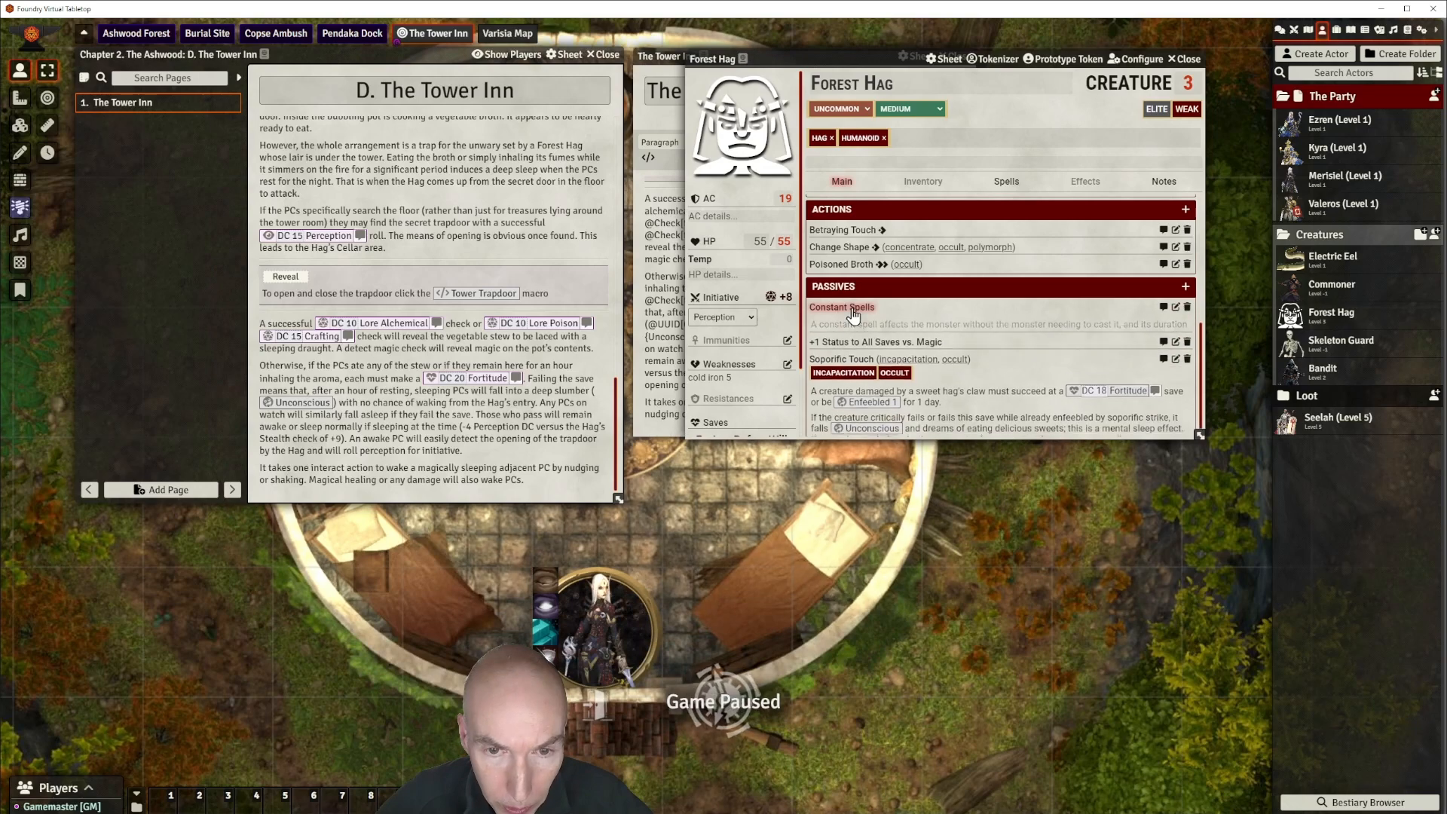
scroll(982, 385, "up", 2)
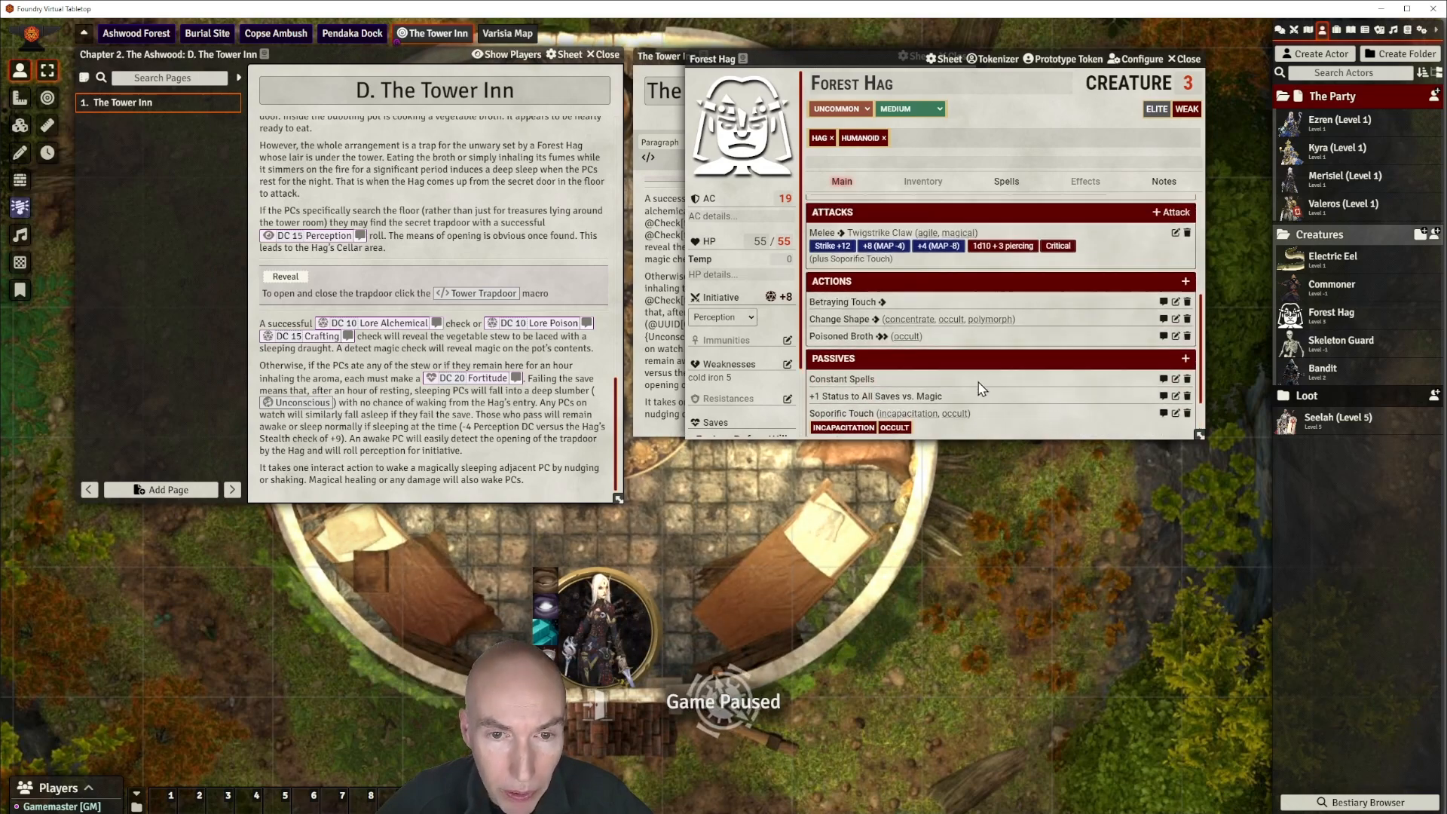
scroll(987, 363, "up", 3)
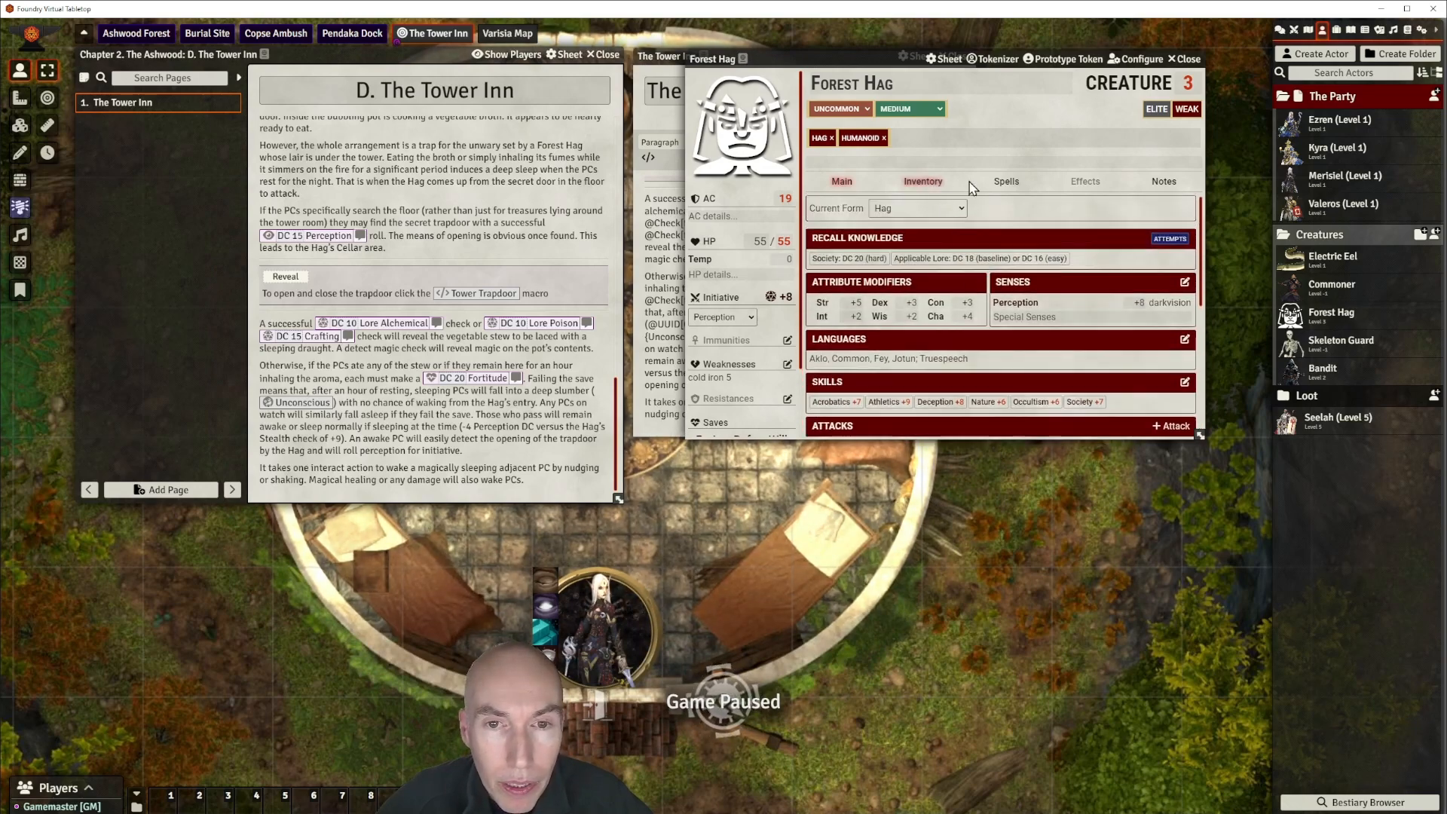
Review the Forest Hag's 1st-rank Cleanse Cuisine (At Will) spell and delete it from the innate spells.
left_click(1009, 184)
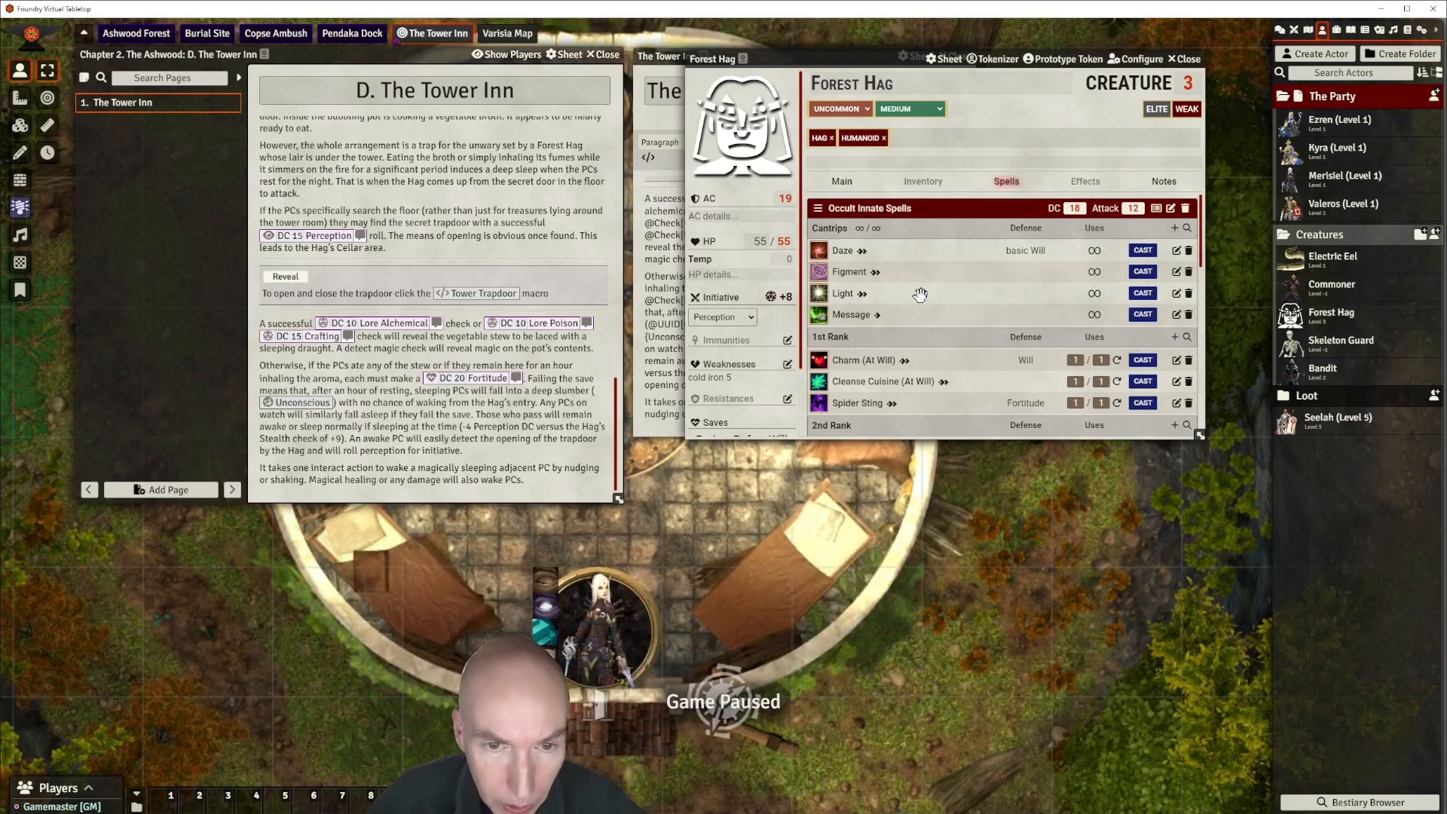
scroll(942, 312, "down", 3)
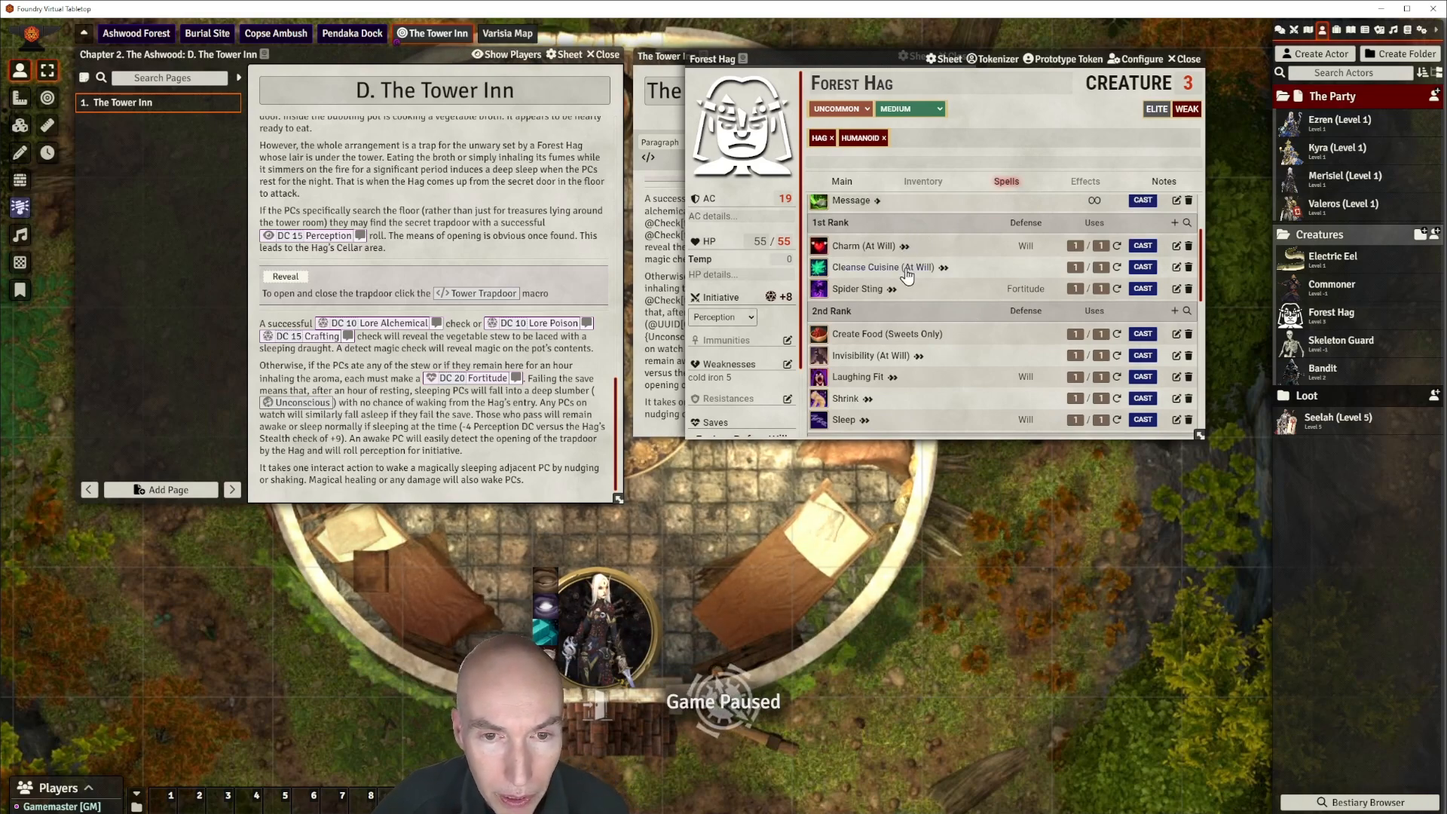
left_click(879, 269)
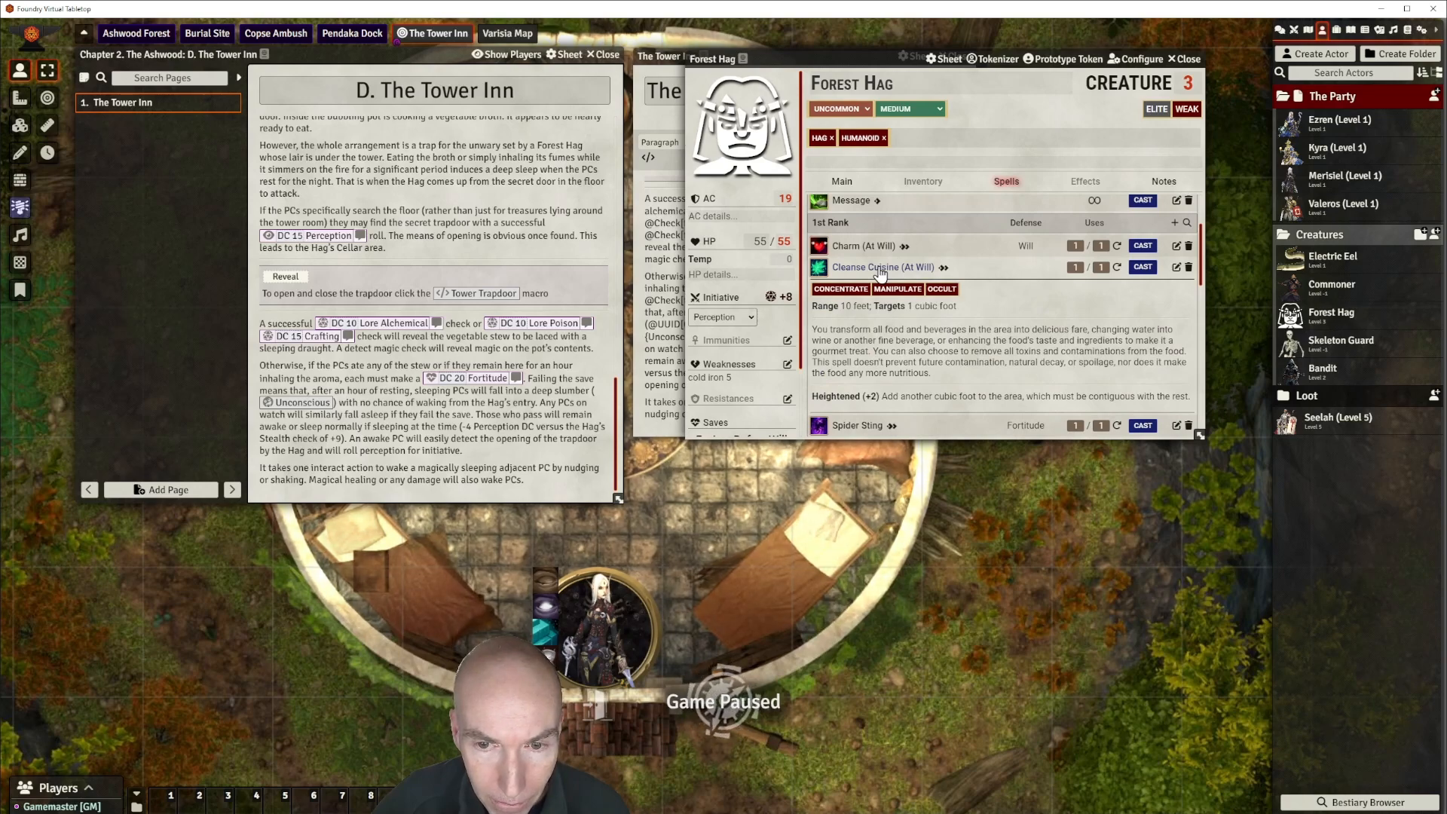
left_click(879, 269)
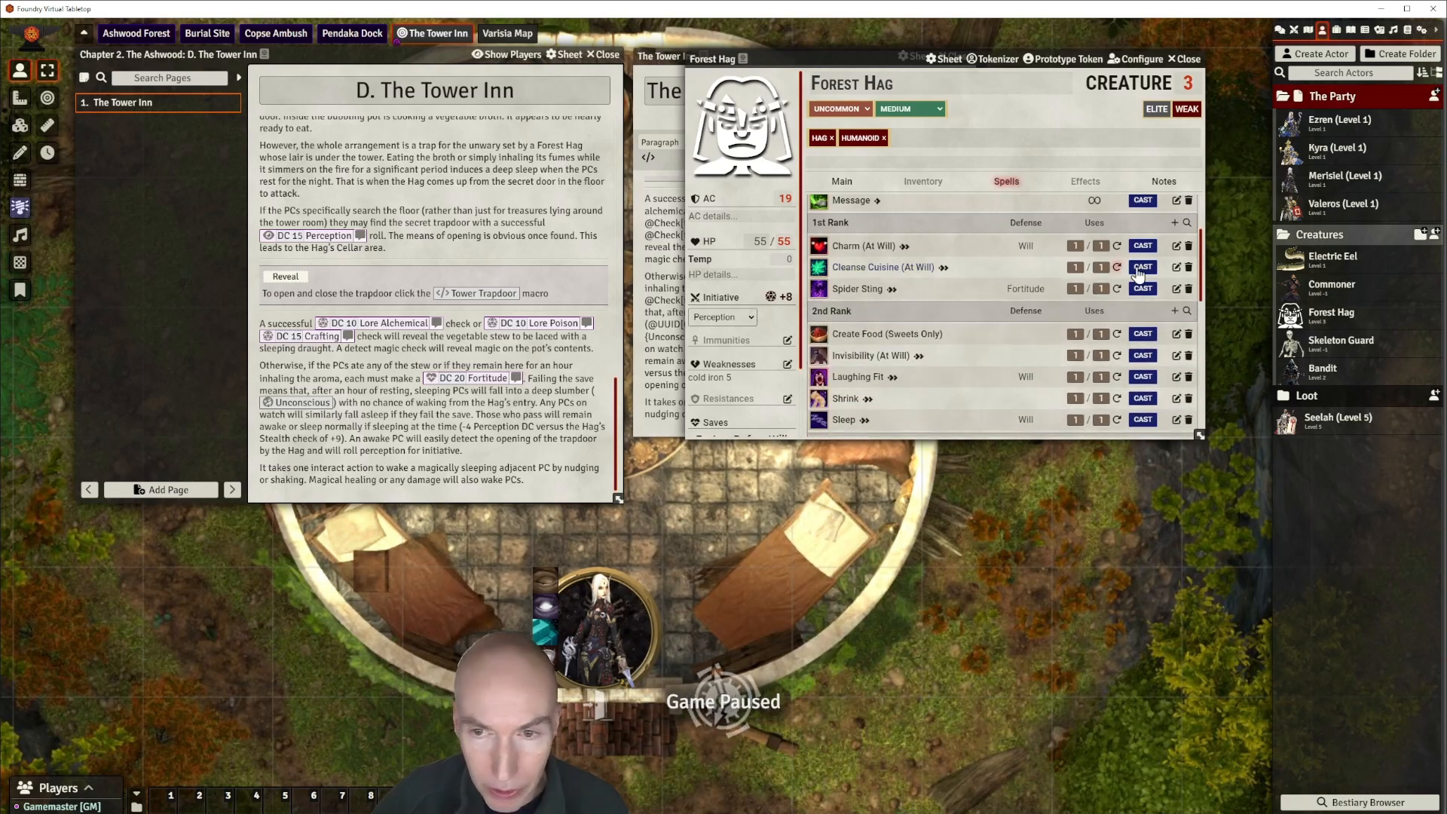
left_click(1188, 268)
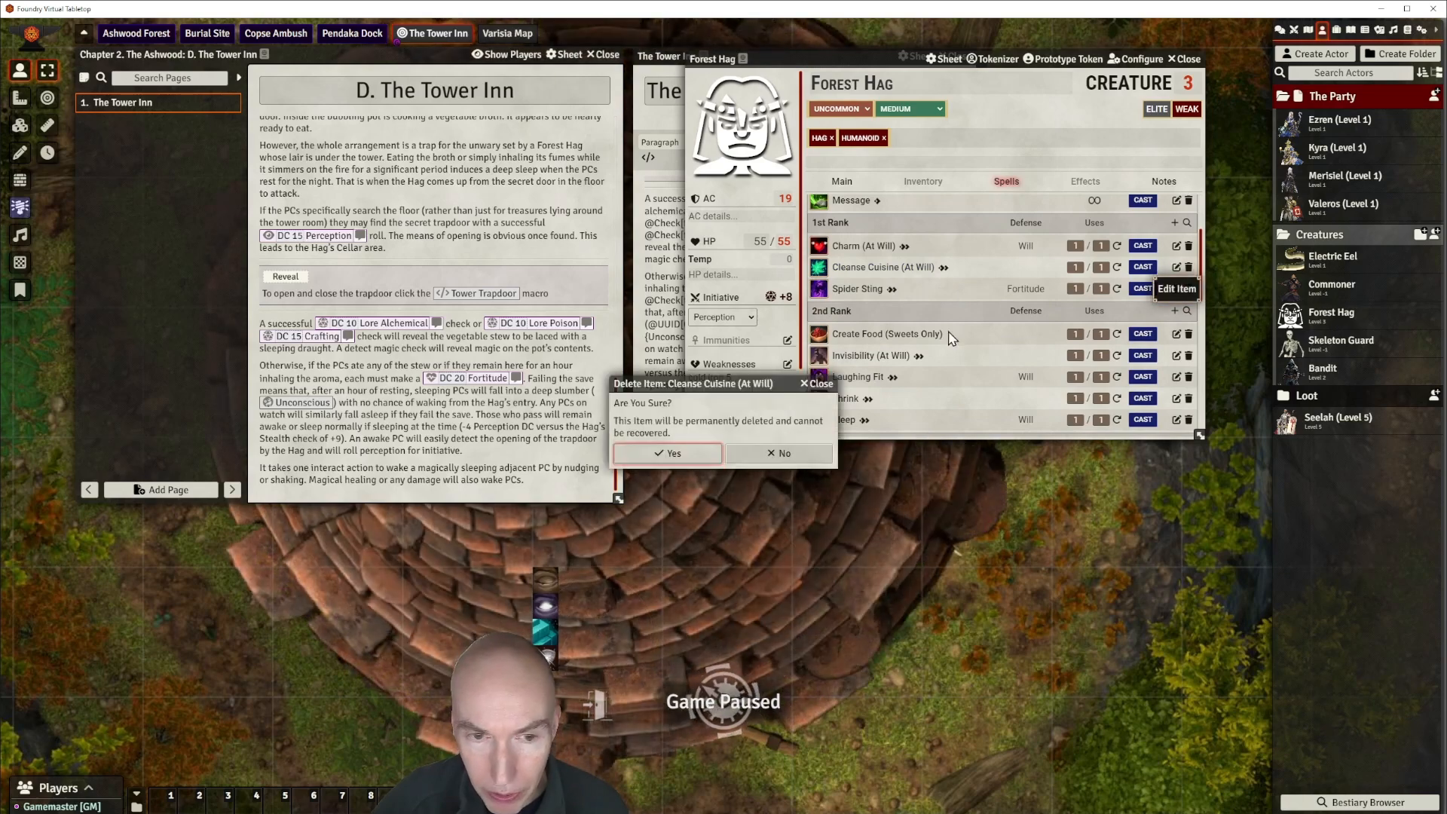
left_click(690, 454)
Check the Spider Sting description, and rename the 2nd-rank Create Food spell as "Create Food (Broth Only)".
left_click(860, 269)
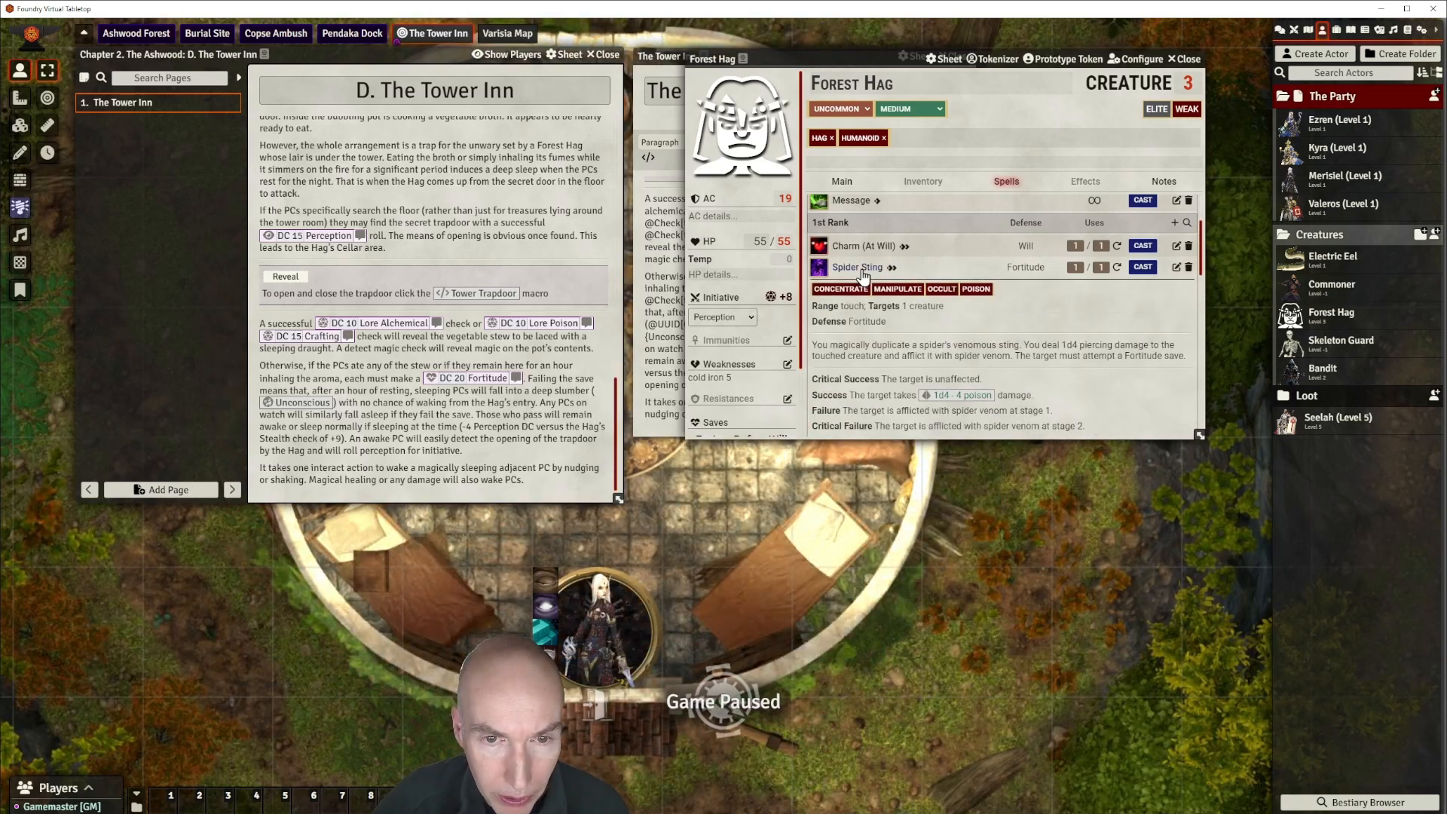
left_click(839, 268)
scroll(927, 279, "down", 2)
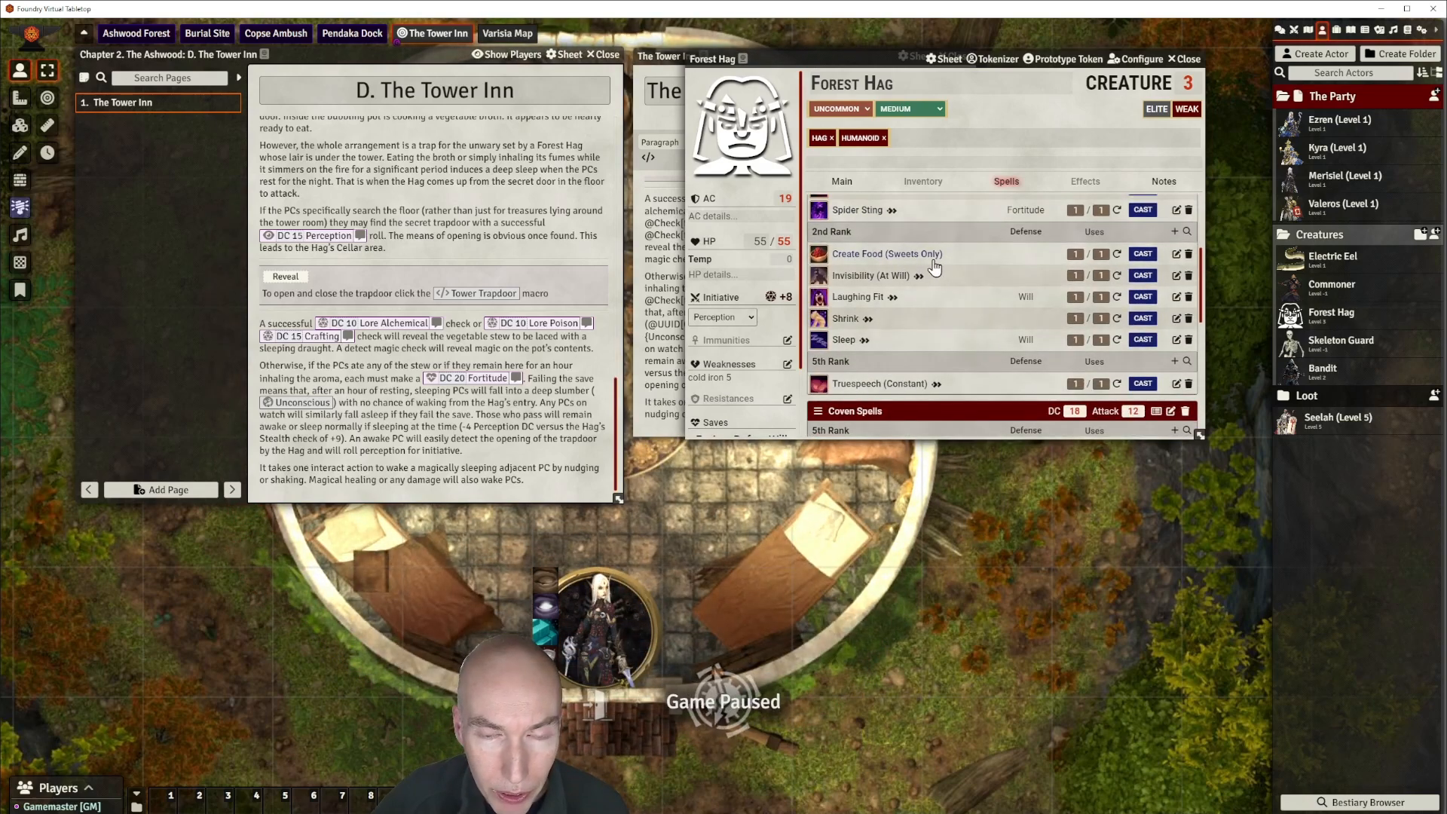
left_click(1177, 253)
left_click_drag(681, 326, 723, 324)
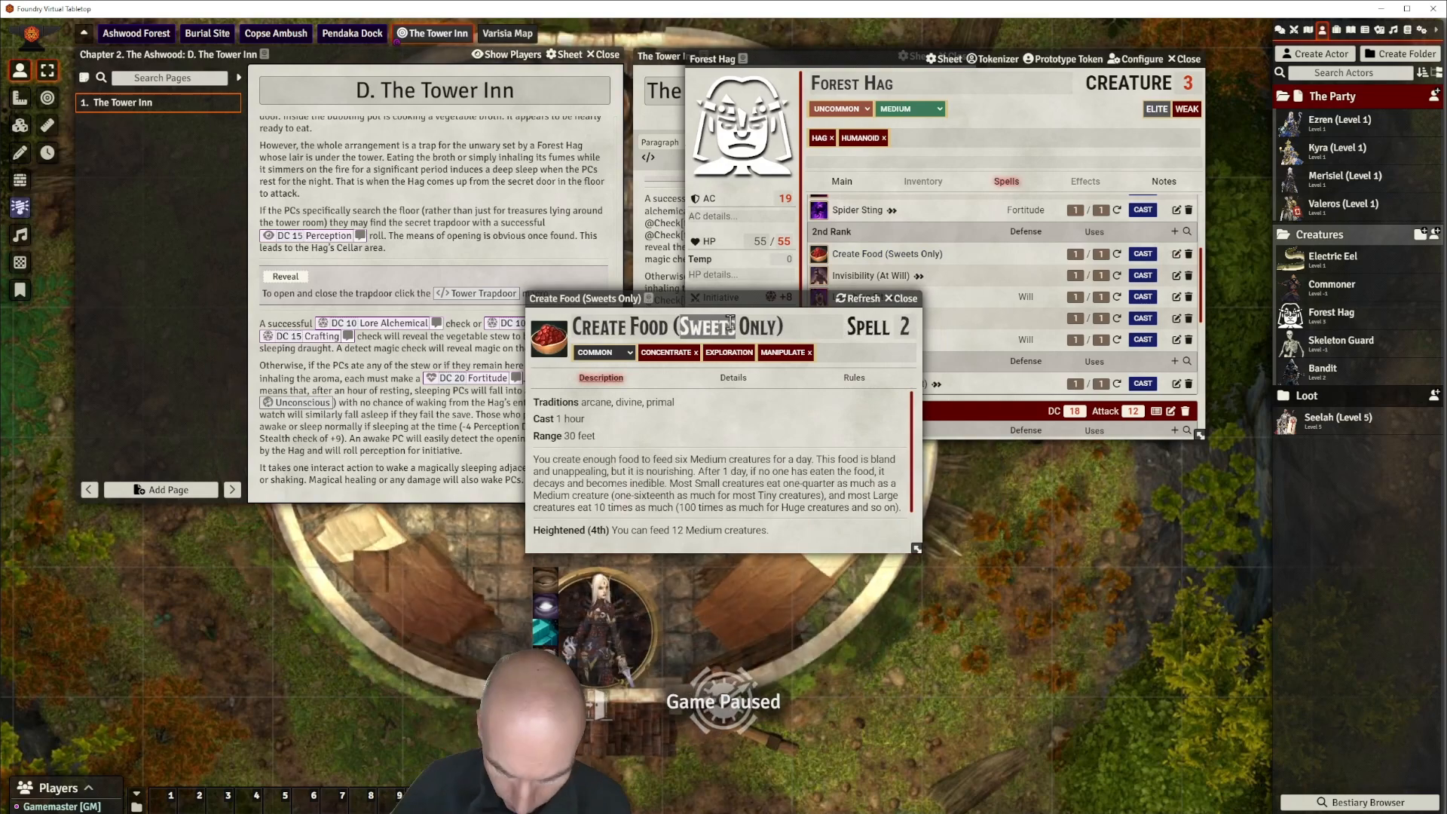
key("BackSpace")
type("Broth")
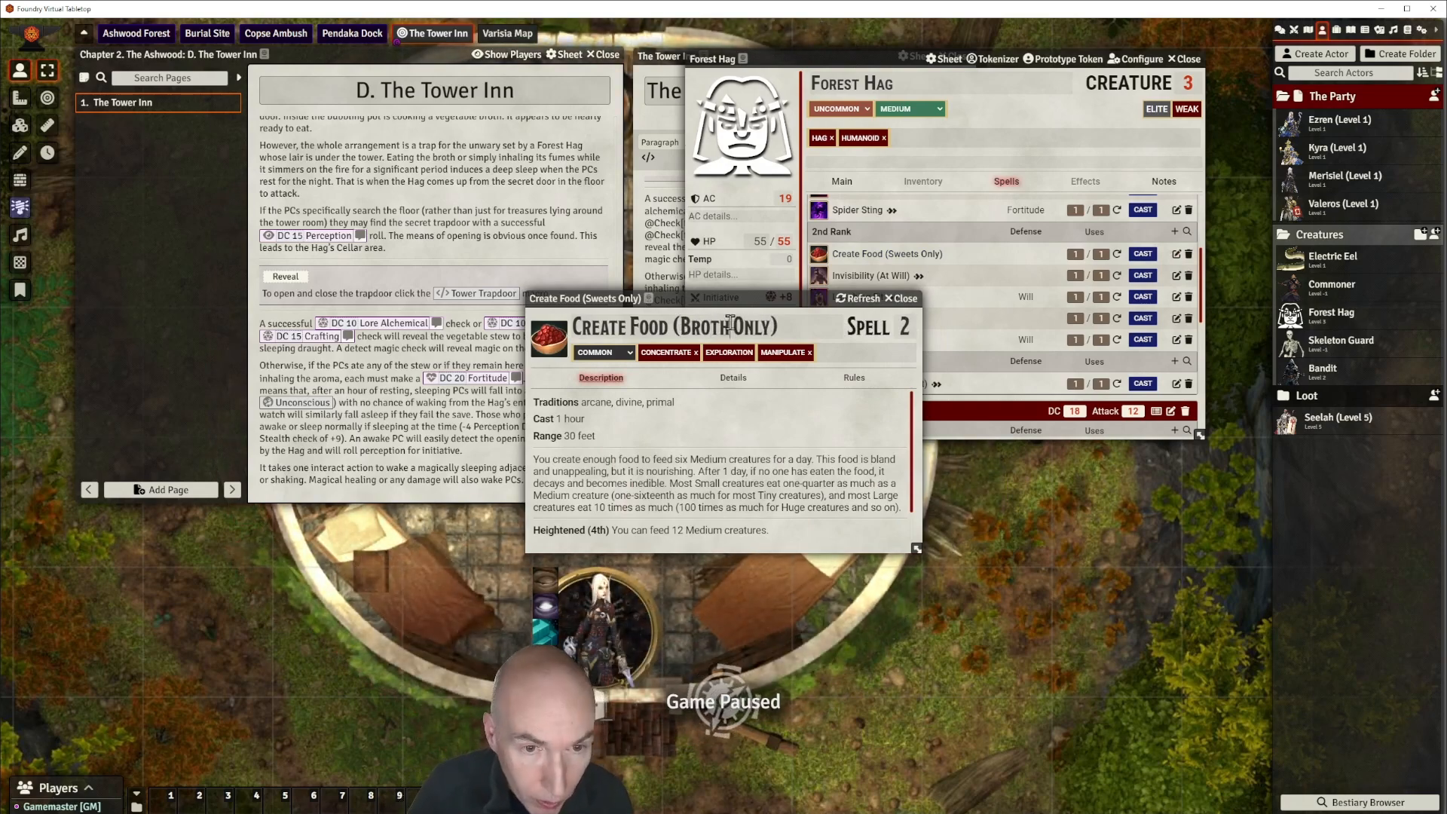
left_click(903, 299)
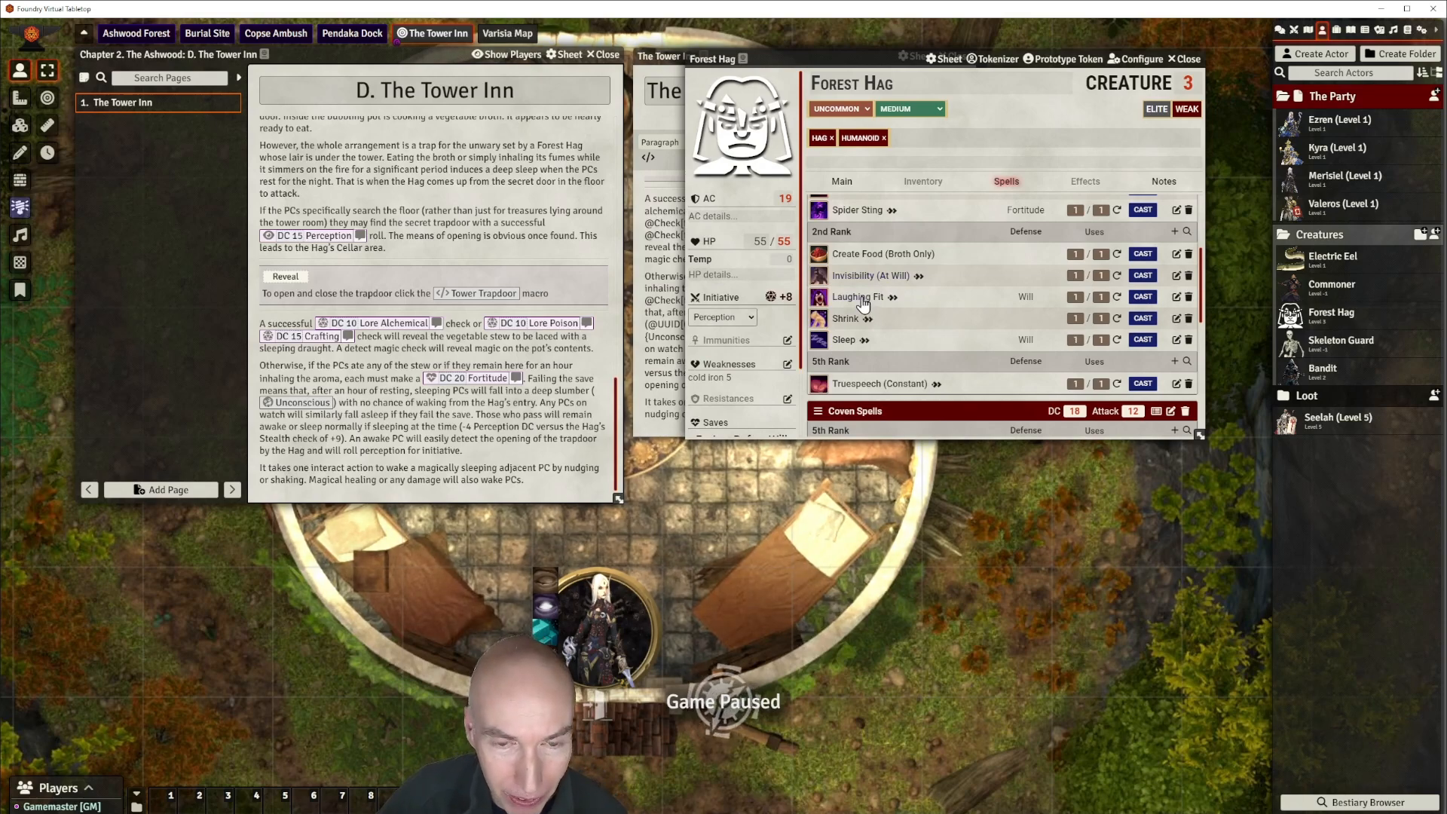
Review the Laughing Fit description, and delete Laughing Fit and Shrink from the hag's 2nd-rank spells.
left_click(863, 298)
scroll(1083, 349, "down", 1)
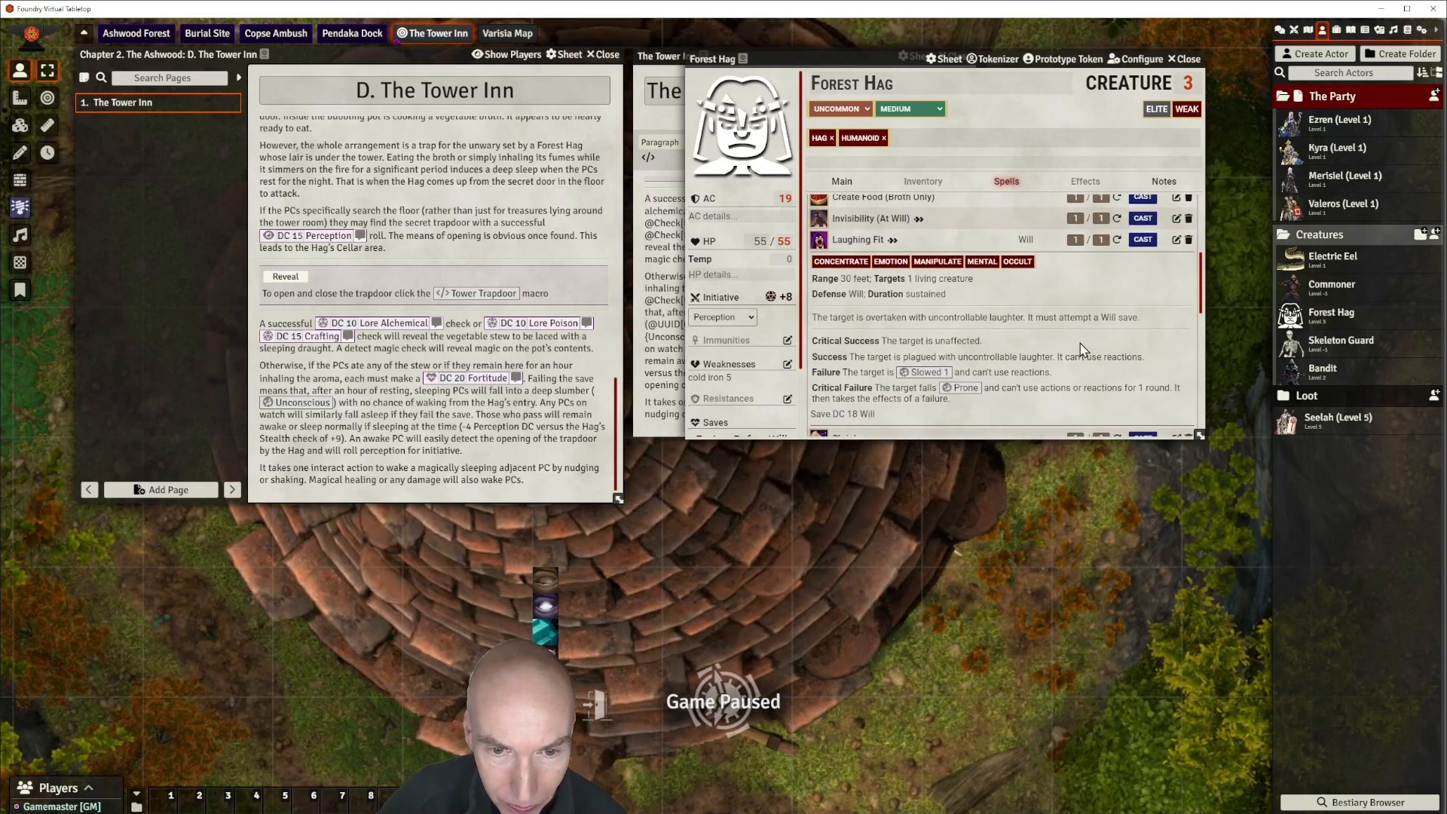
scroll(979, 325, "up", 2)
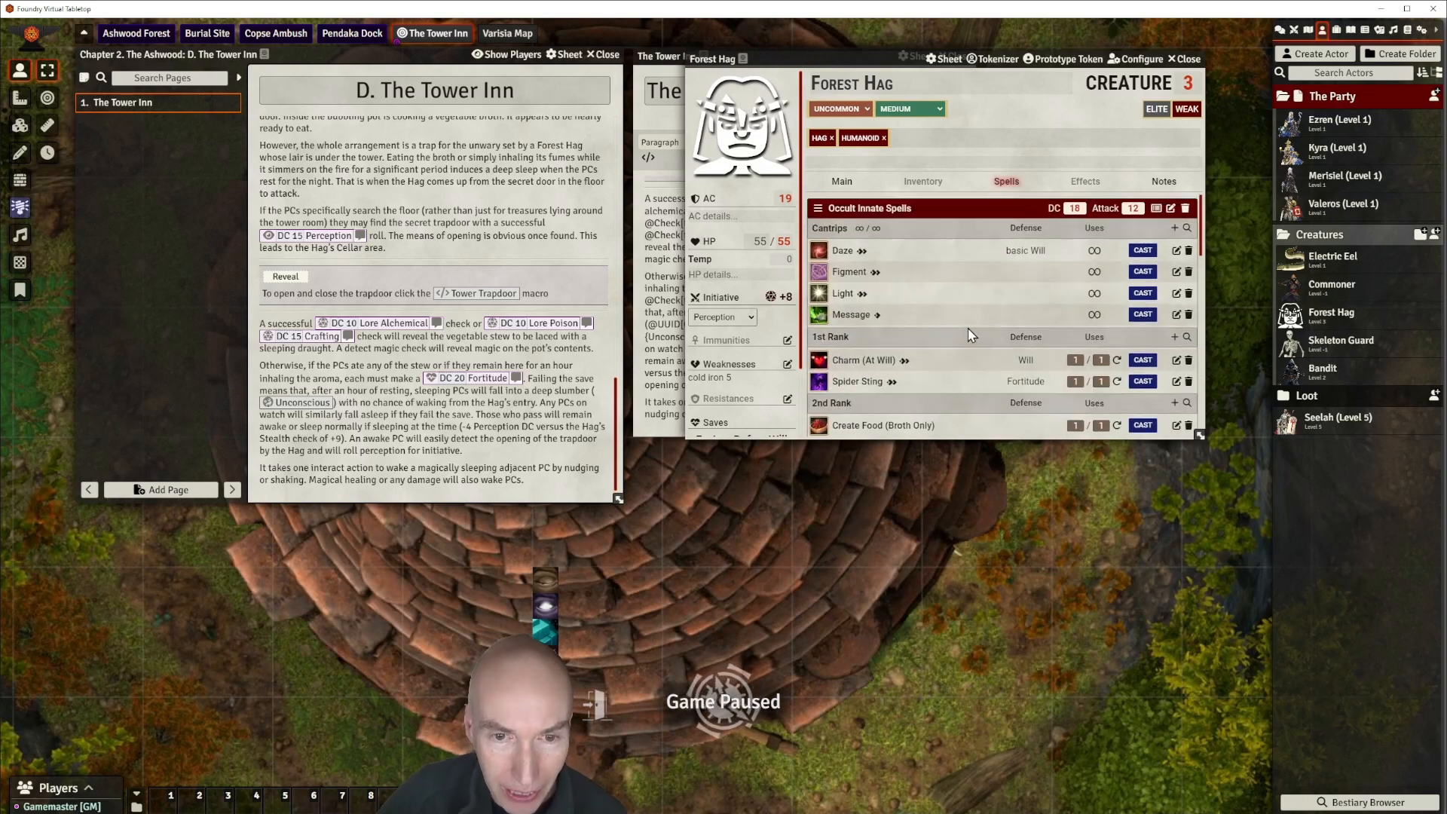
scroll(910, 332, "down", 1)
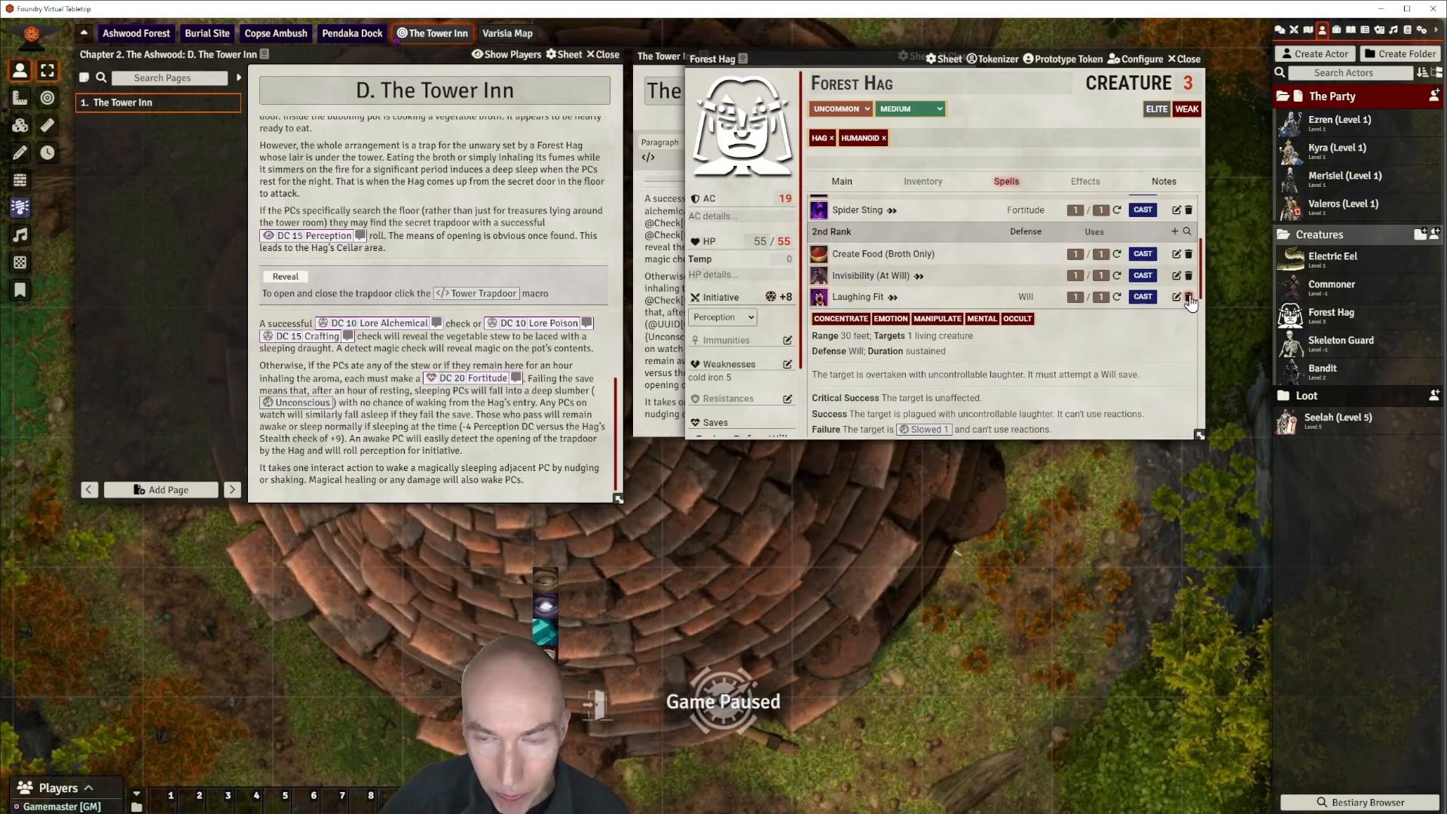
left_click(1188, 297)
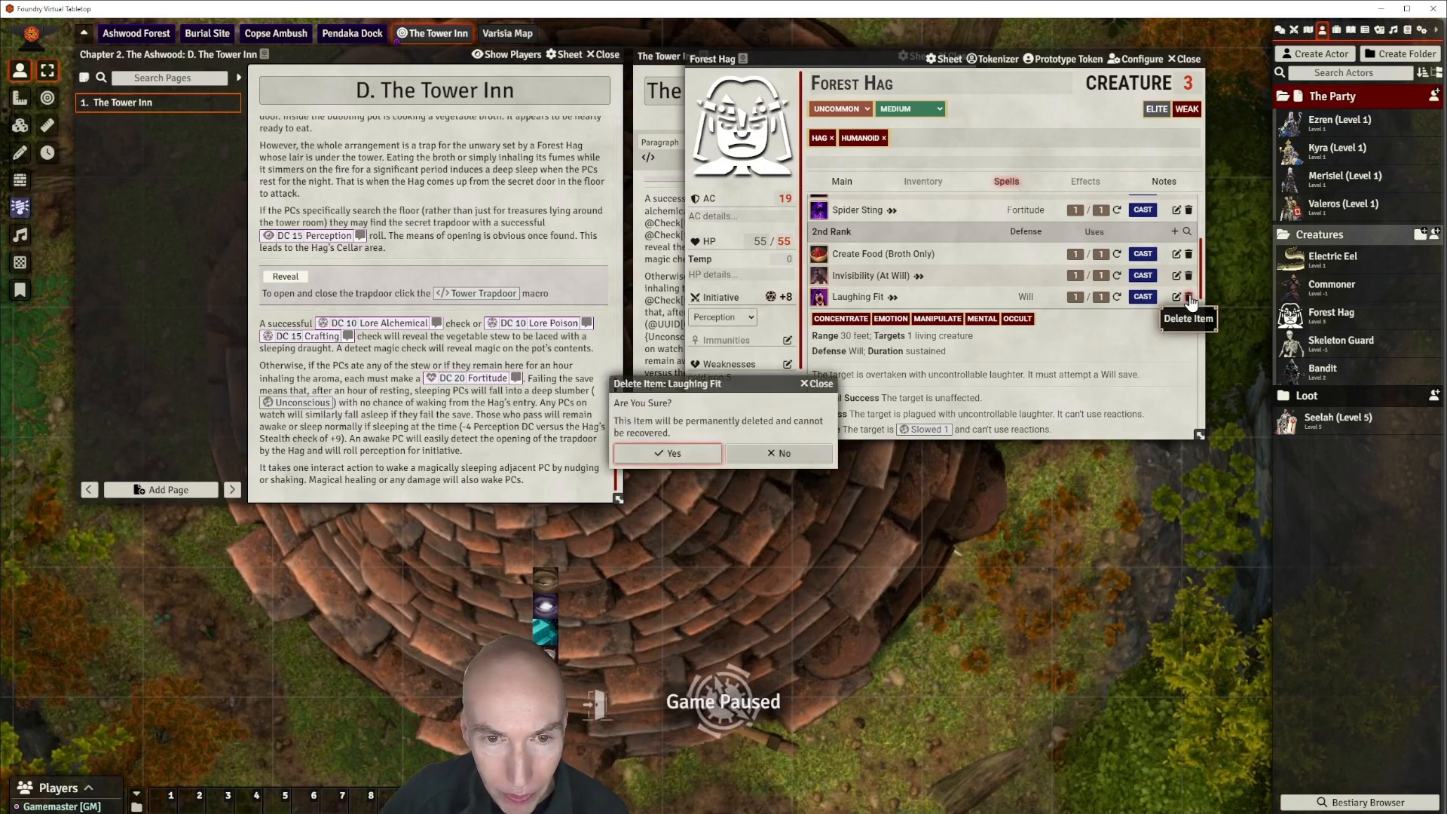
left_click(669, 450)
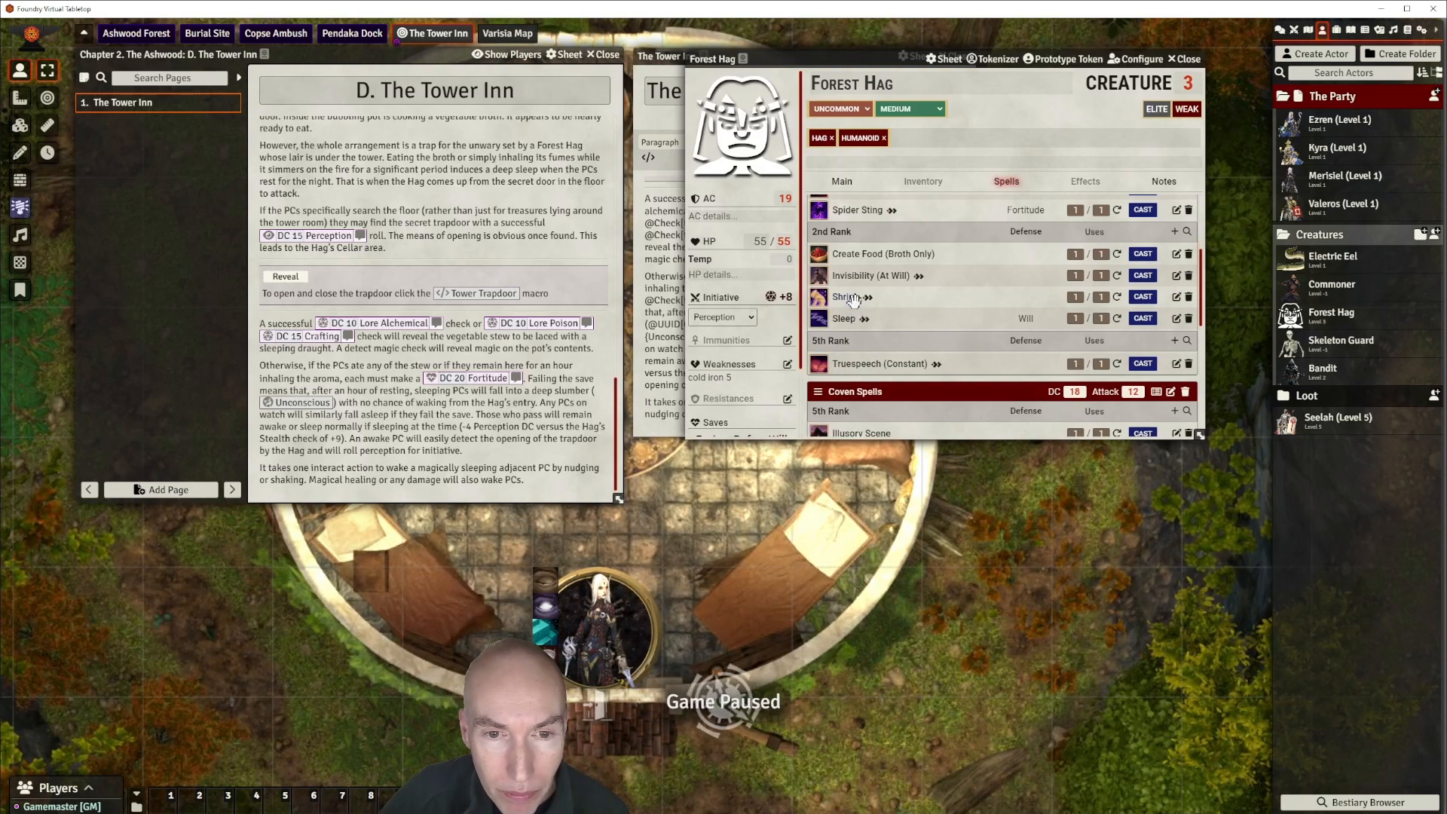
left_click(1188, 299)
left_click(685, 452)
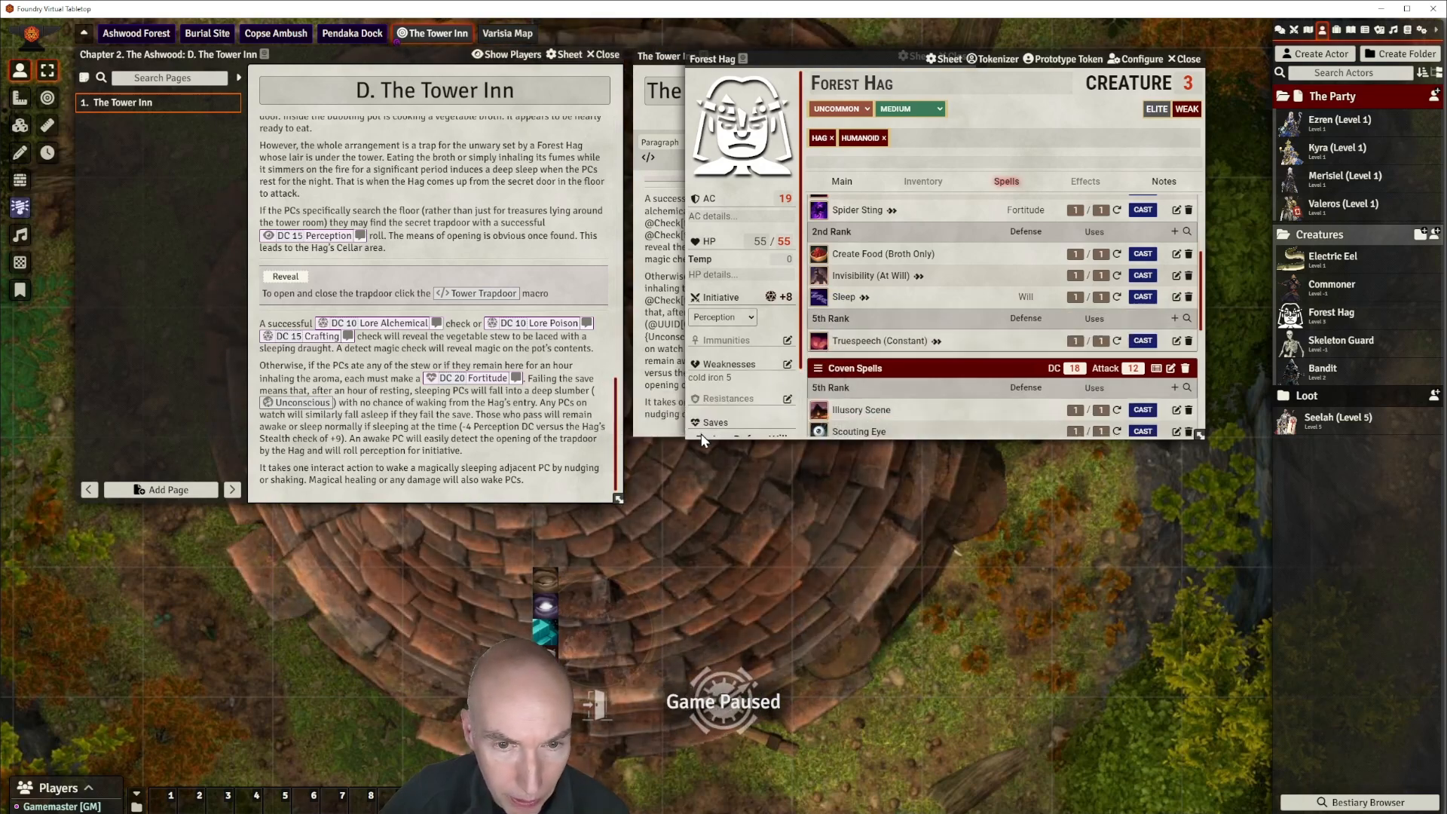
Delete the entire Coven Spells spellcasting entry and the Control Weather ritual from the Forest Hag.
scroll(984, 287, "down", 2)
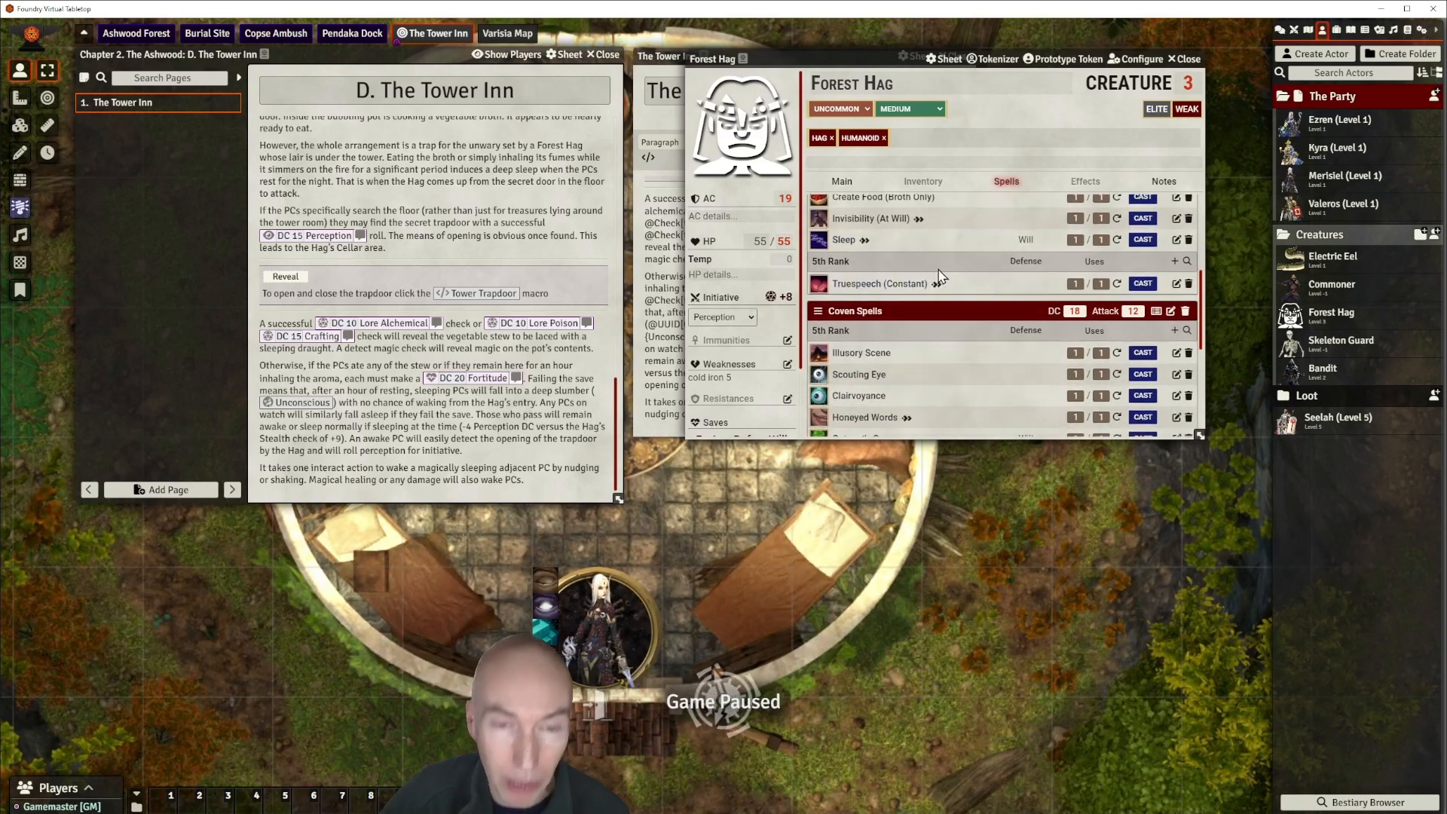
scroll(935, 301, "up", 2)
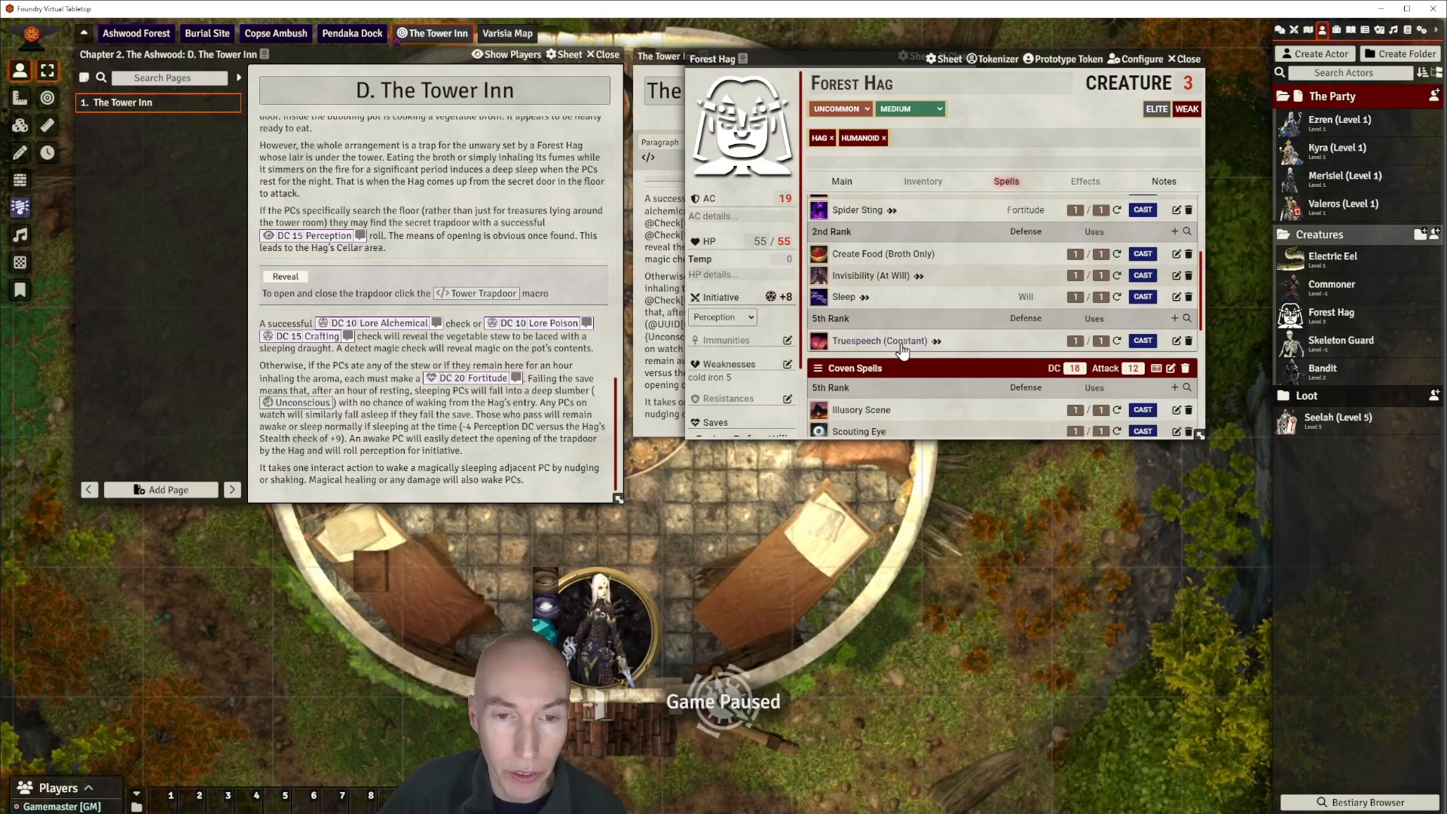
scroll(941, 320, "down", 4)
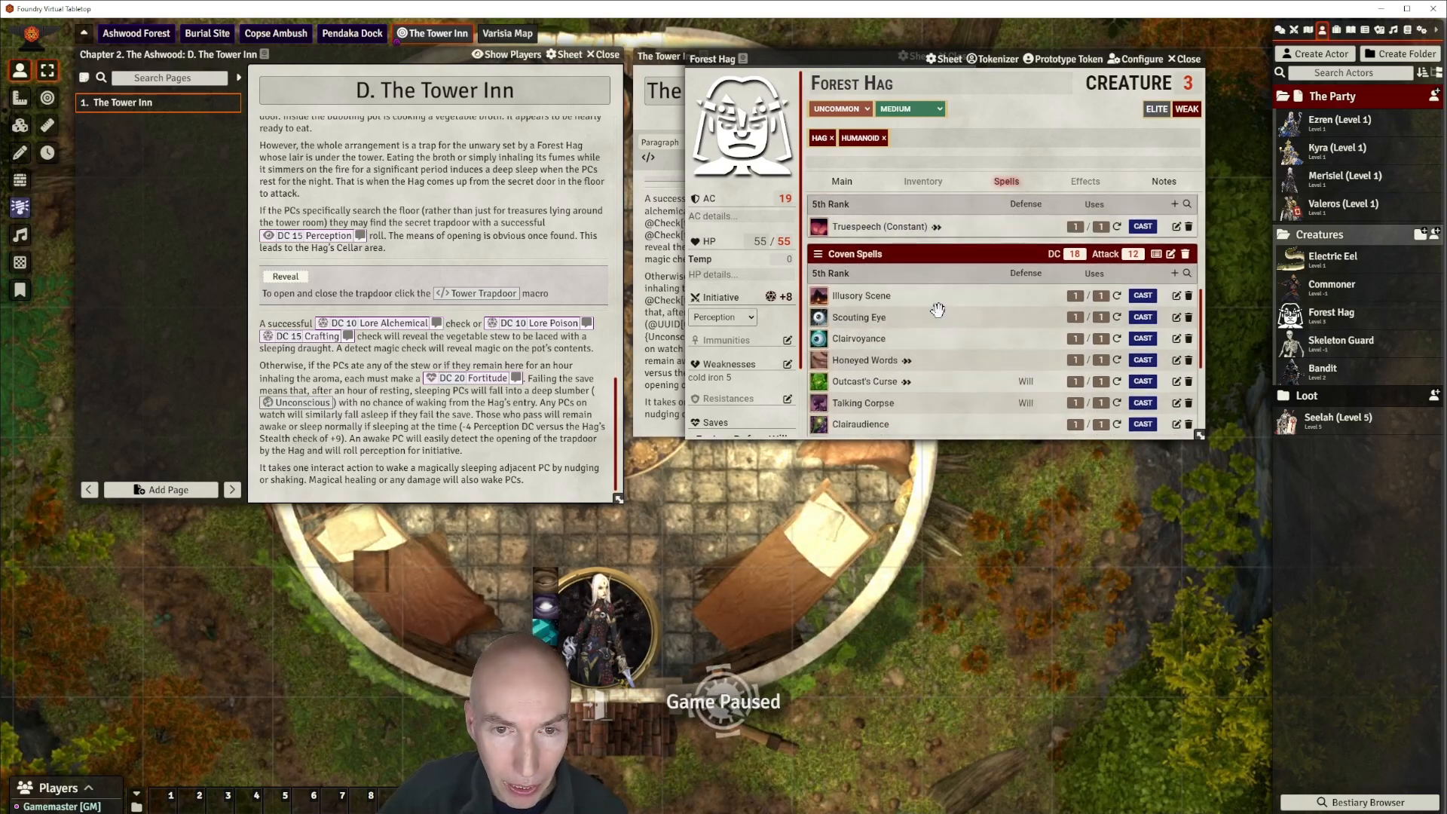
left_click(1185, 254)
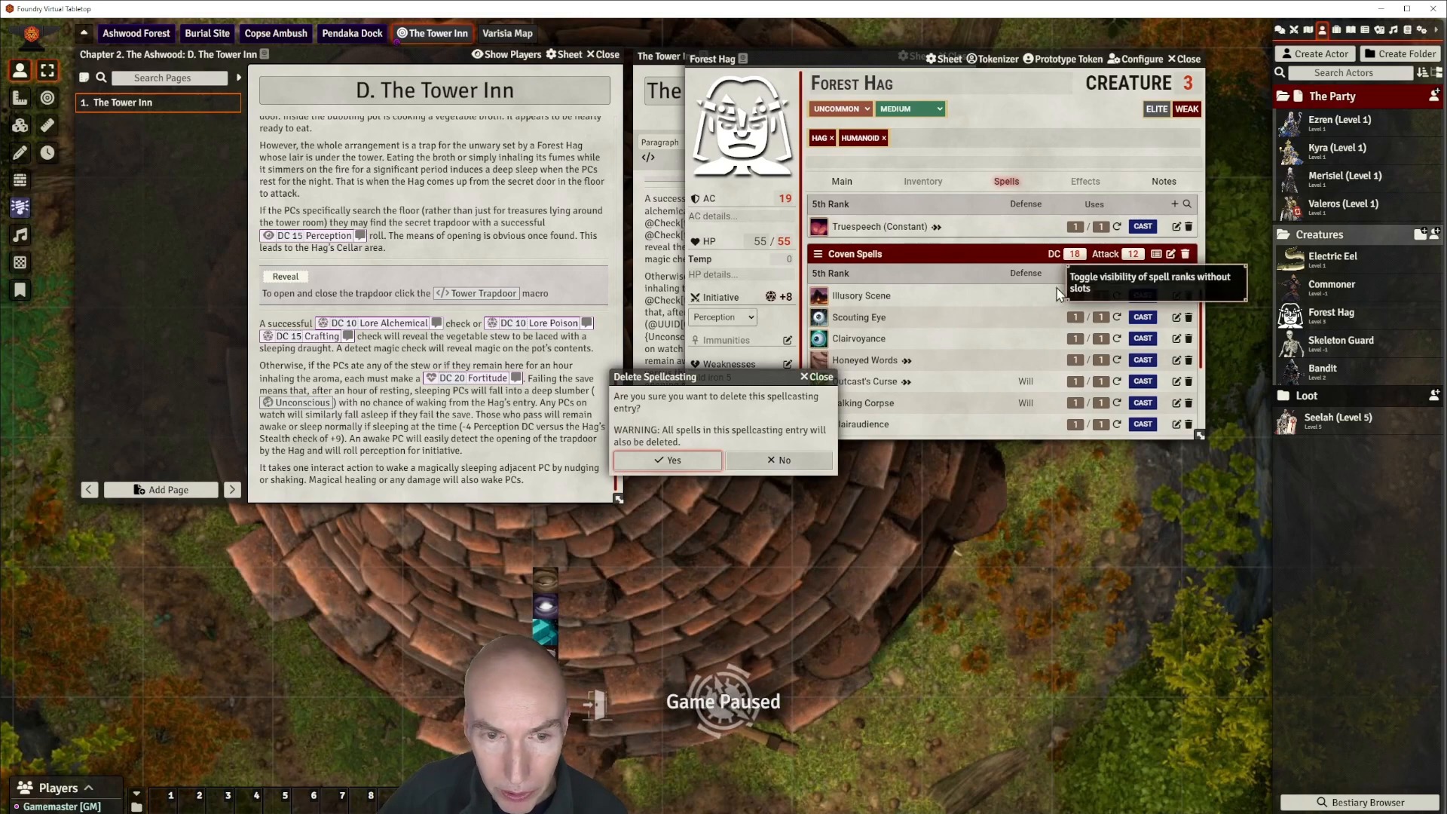
left_click(693, 458)
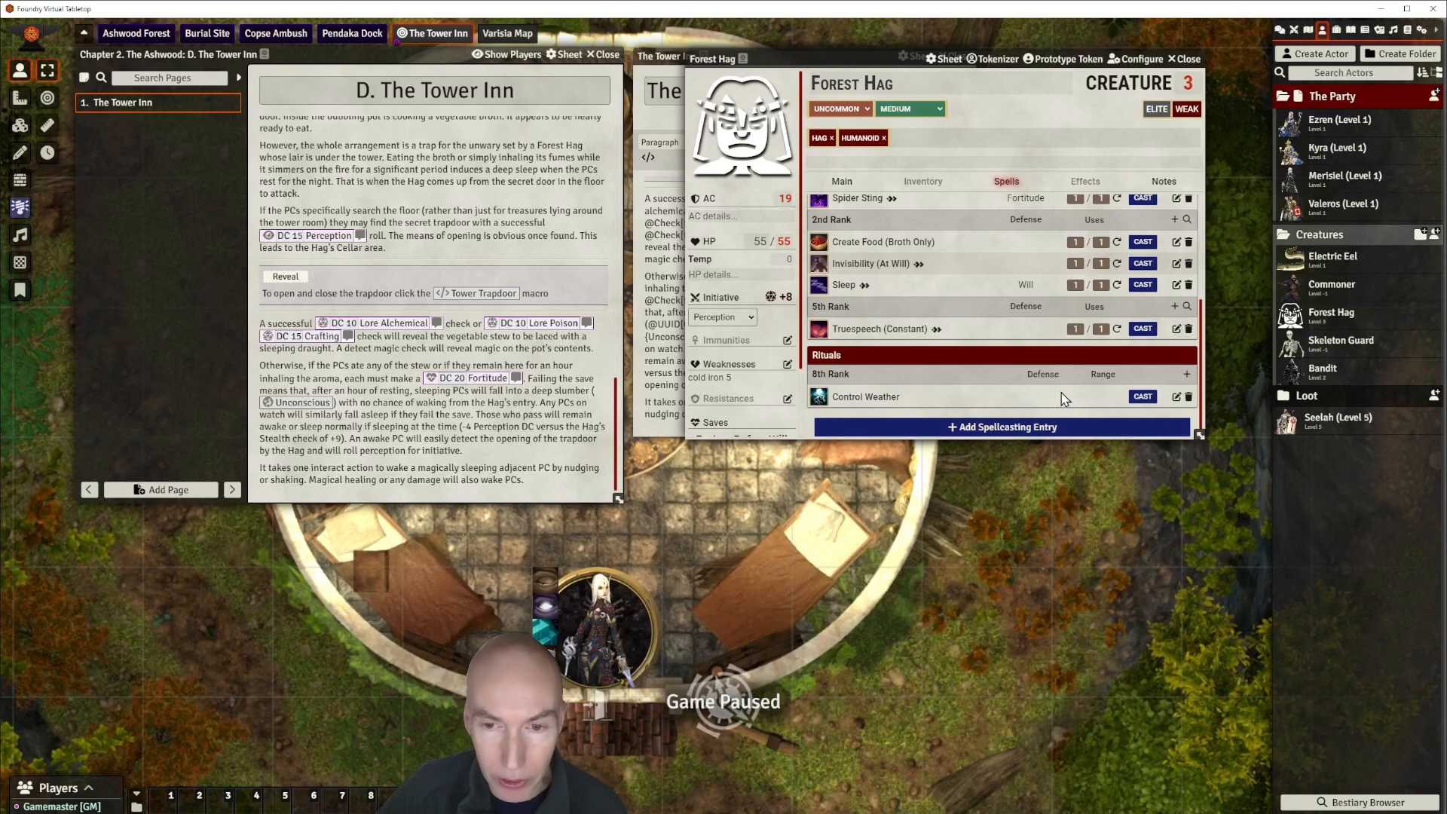
left_click(1189, 397)
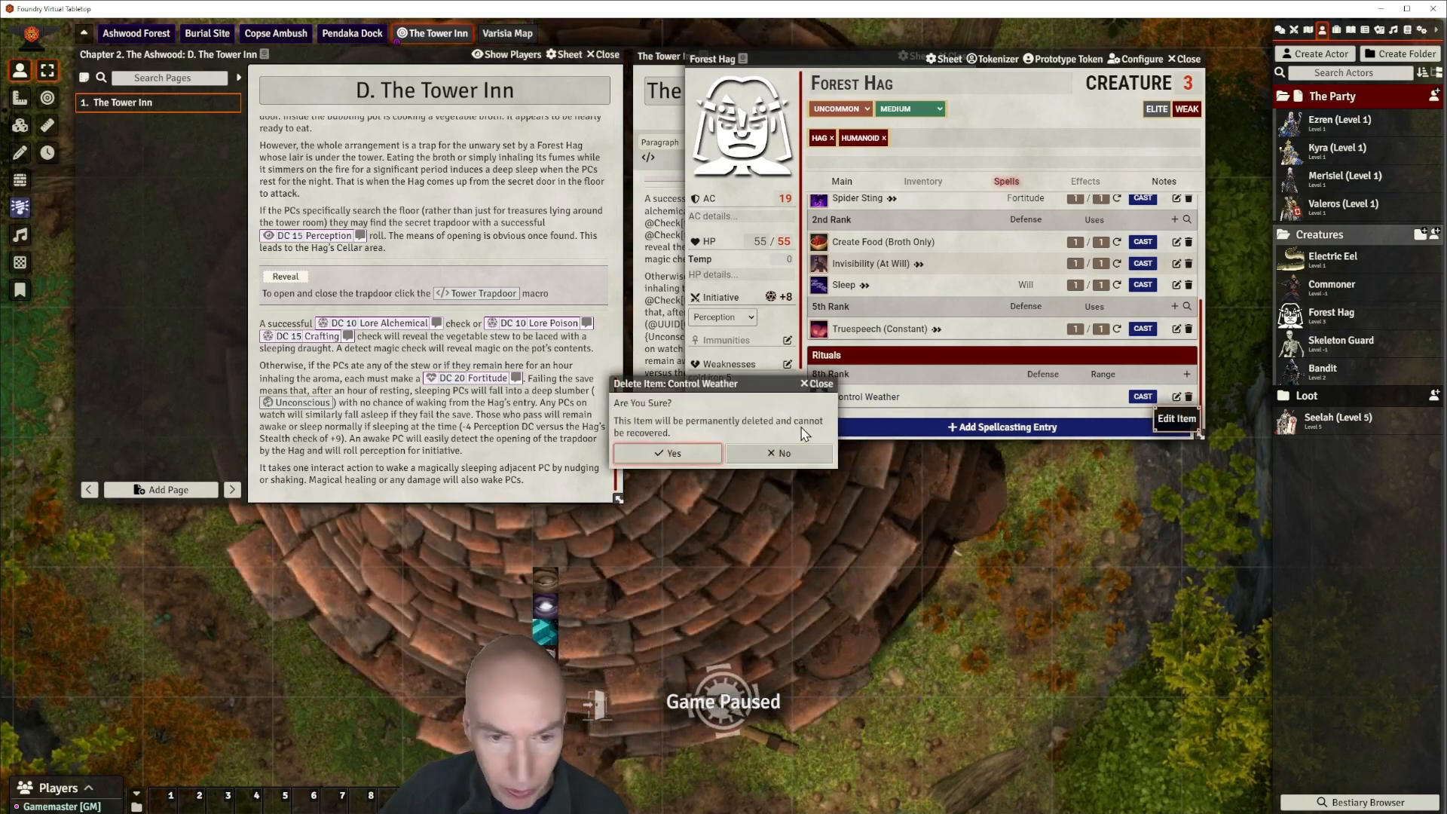
left_click(668, 453)
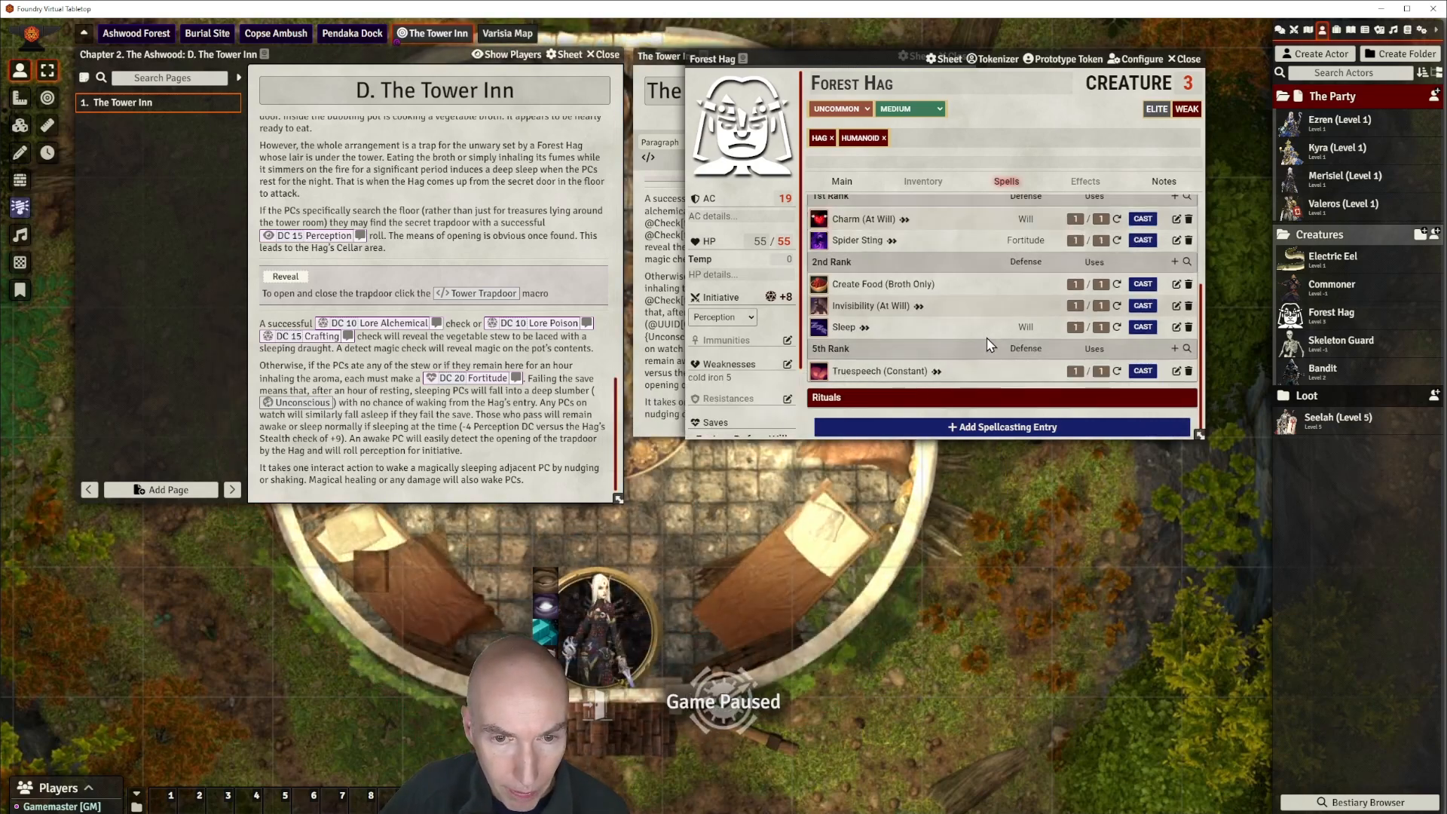
Look over the Forest Hag's remaining innate spells from cantrips to 5th rank and reposition the creature sheet.
scroll(983, 343, "up", 1)
scroll(987, 342, "down", 1)
scroll(989, 343, "up", 3)
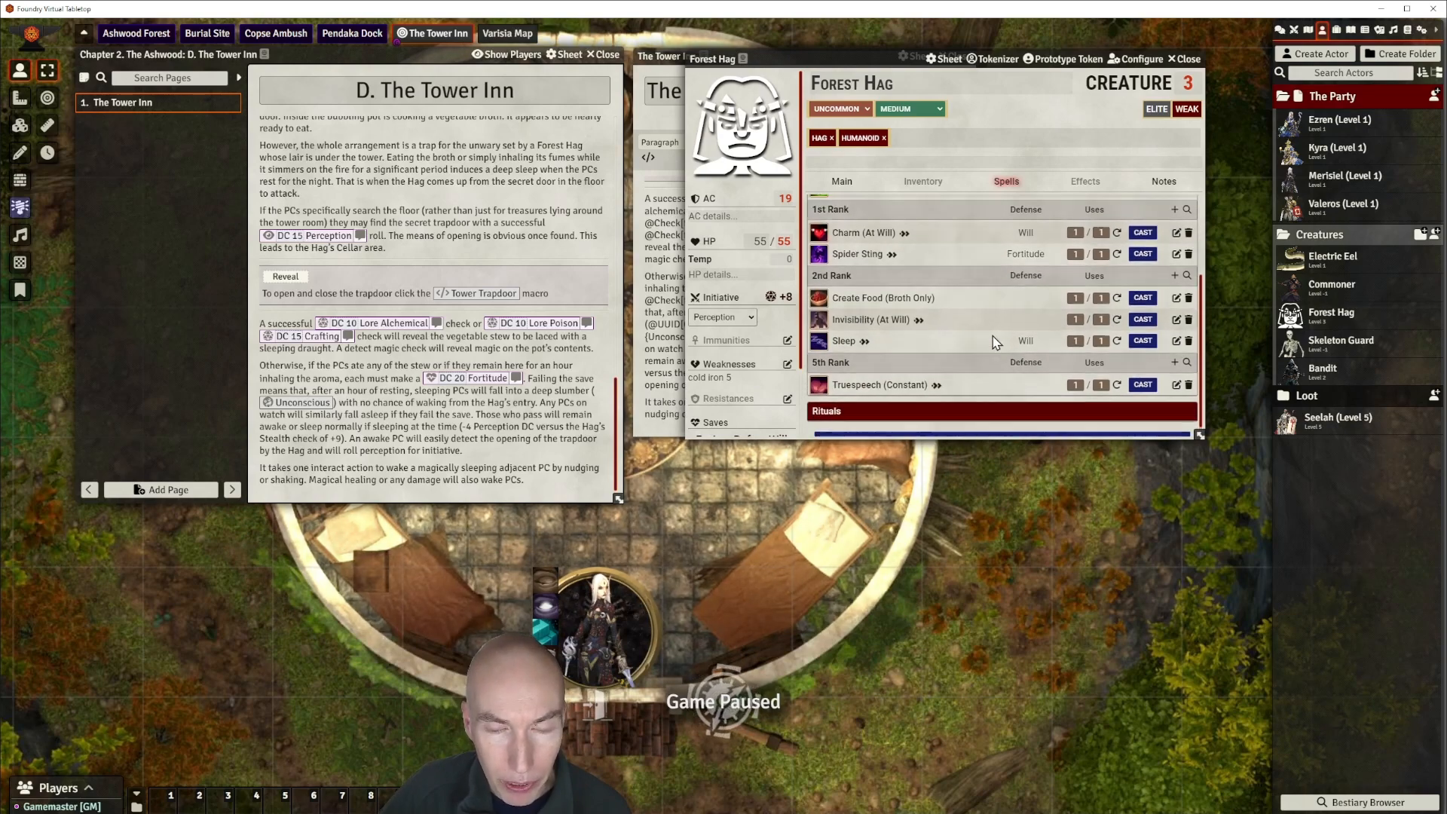
scroll(1001, 339, "down", 3)
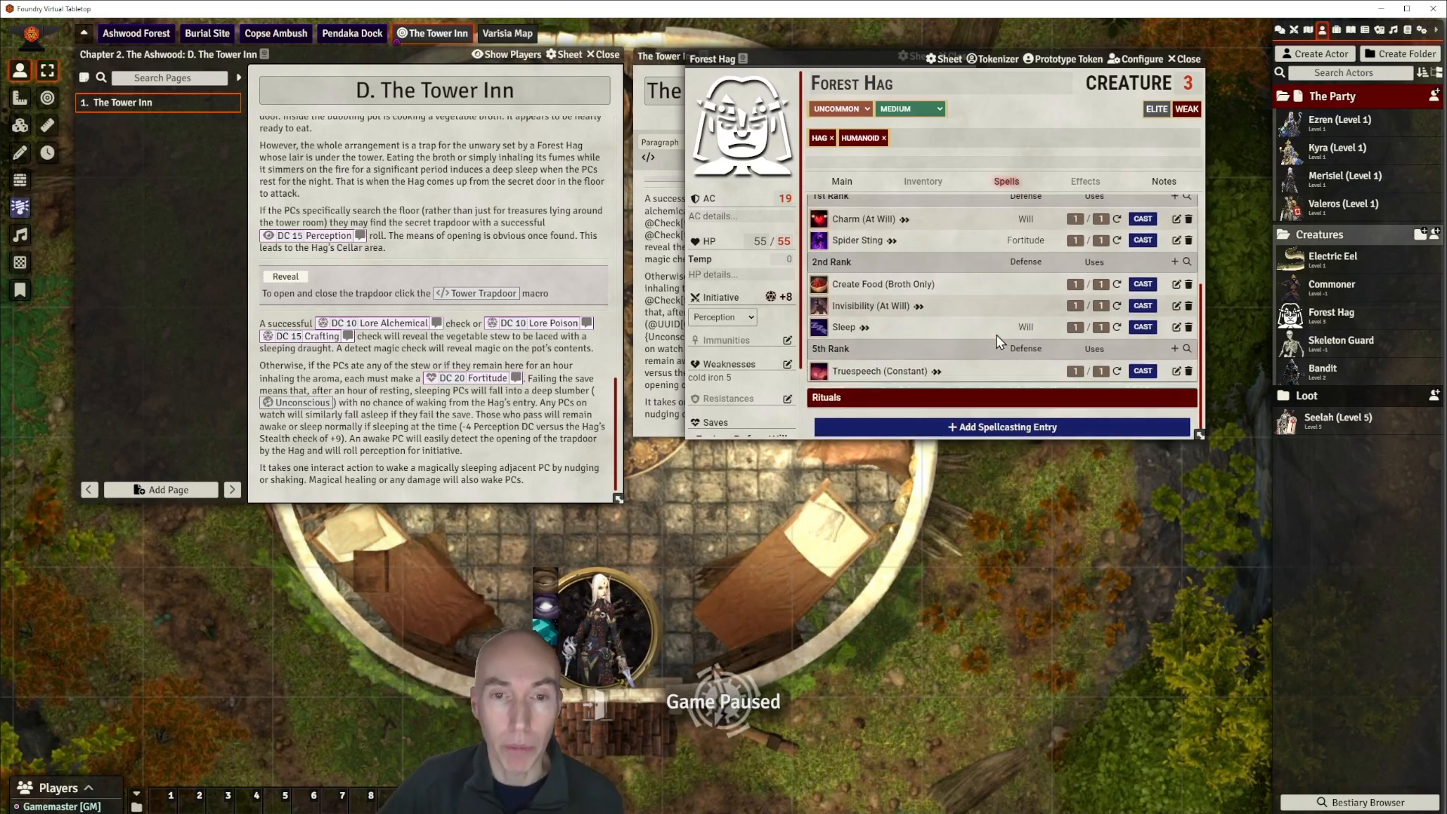
scroll(1023, 309, "up", 3)
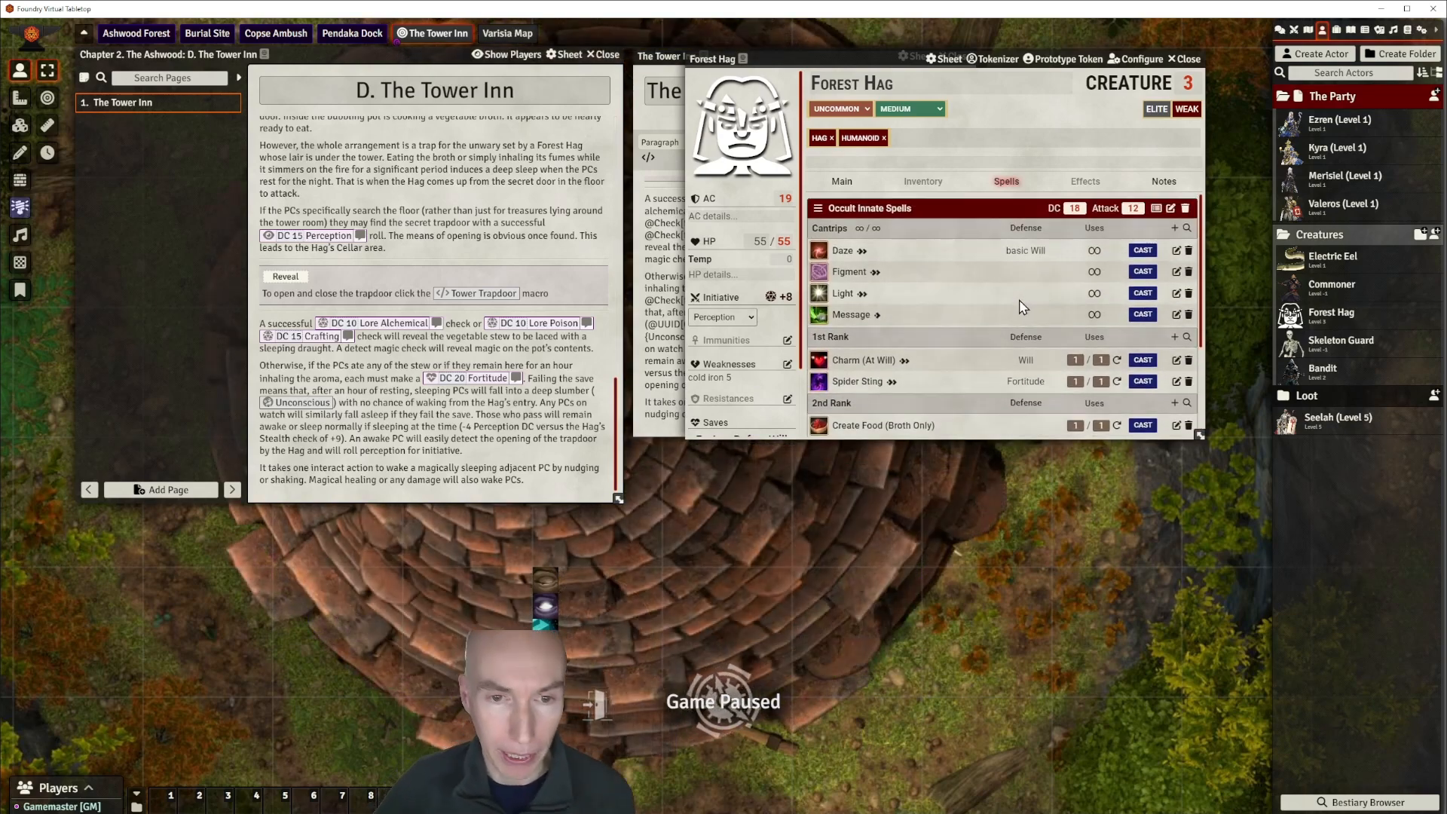
scroll(1019, 307, "down", 2)
scroll(1022, 307, "down", 1)
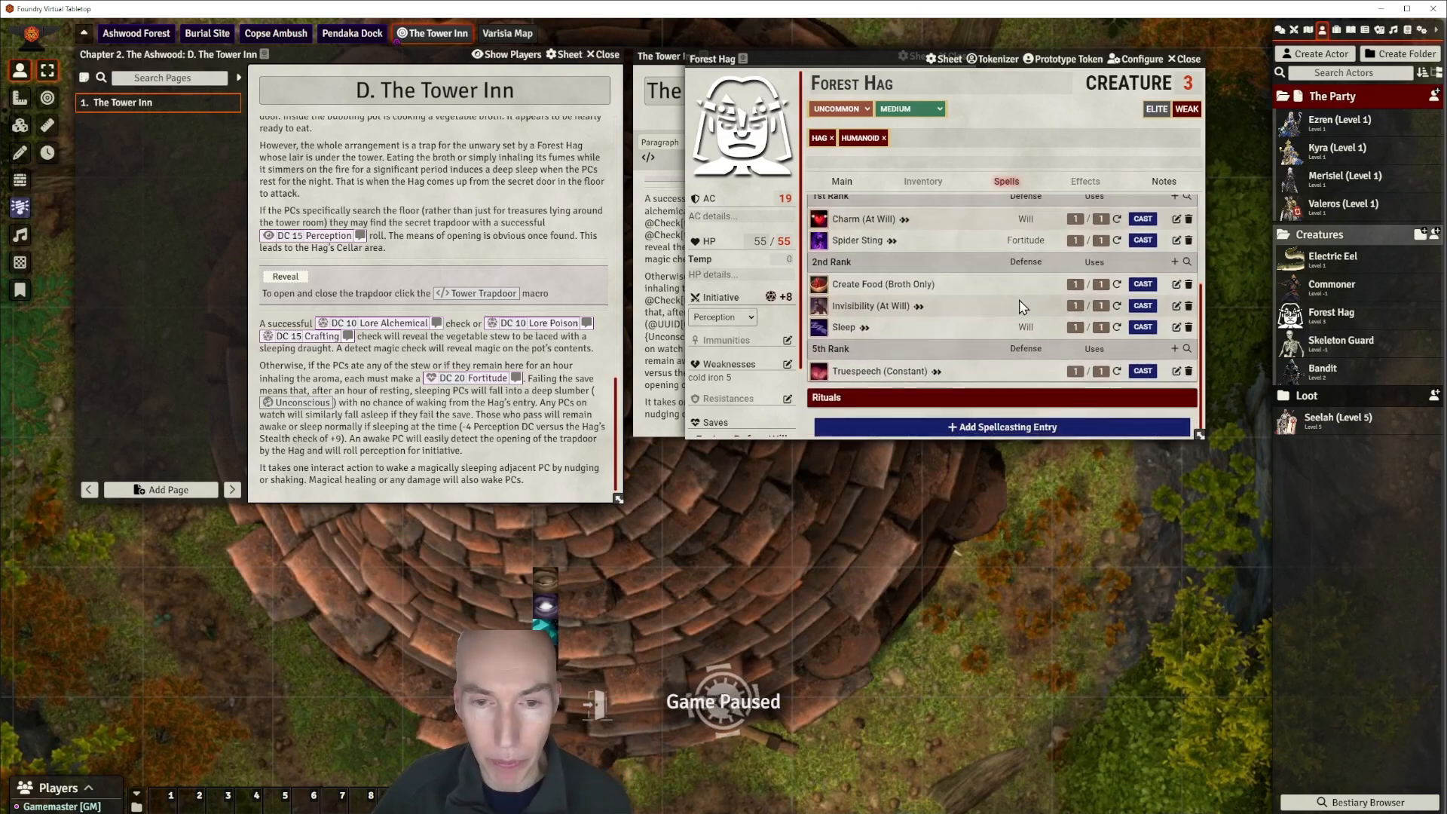
scroll(1021, 307, "up", 3)
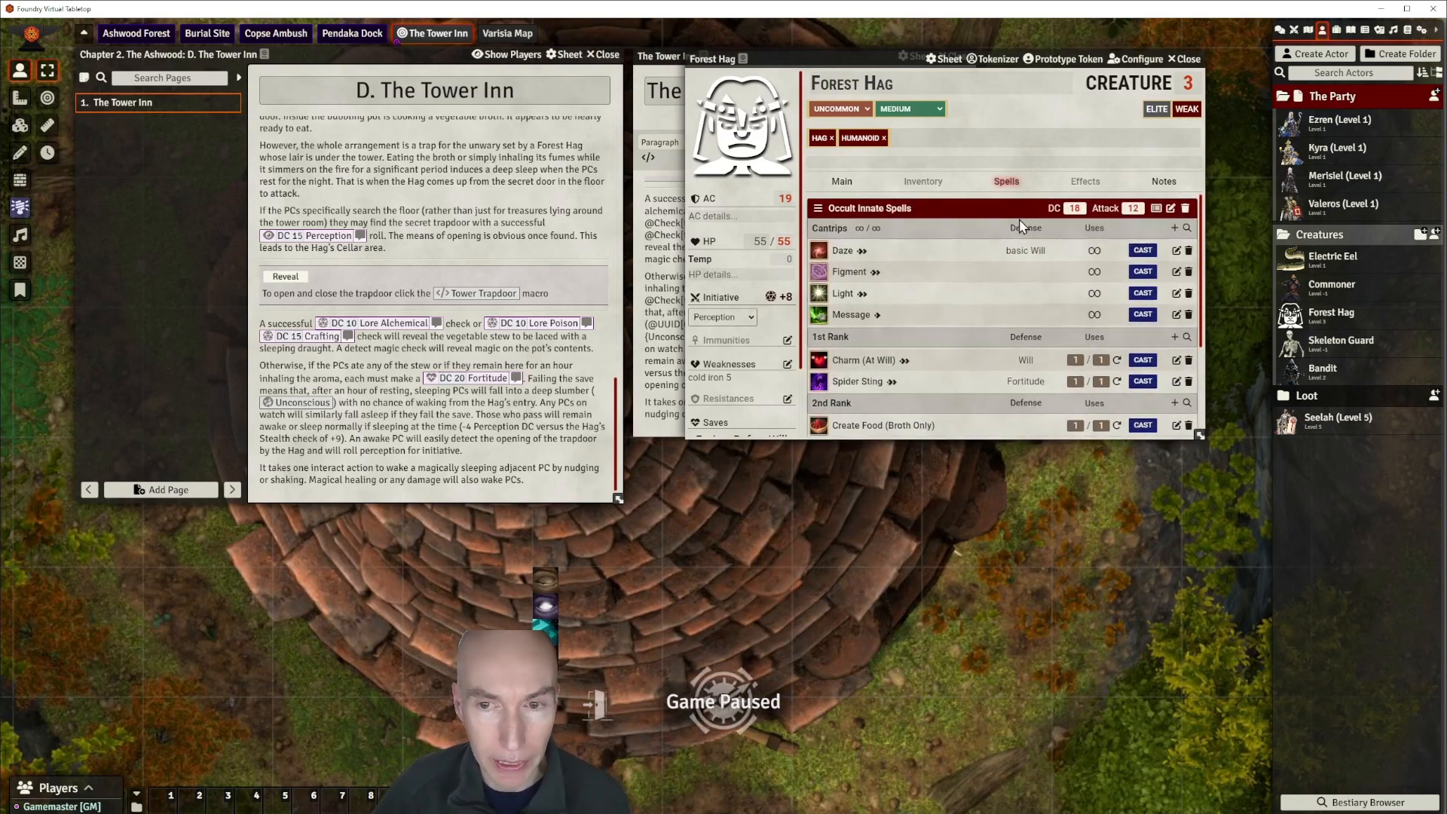
left_click_drag(903, 58, 940, 105)
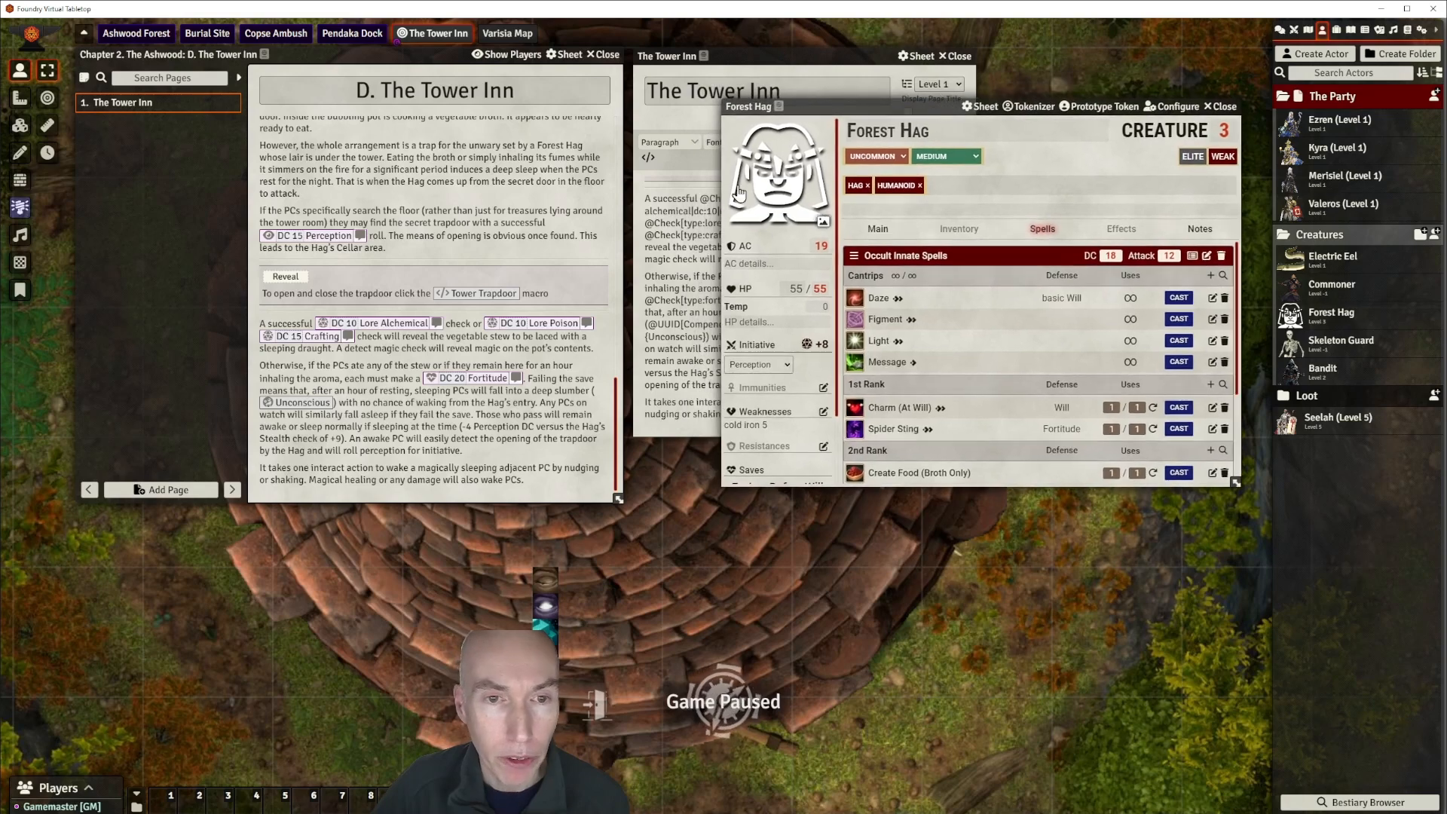
Open the Forest Hag's portrait image selection and browse to the assets/tokens folder of the strife-in-grimbone walkthrough module.
left_click(822, 220)
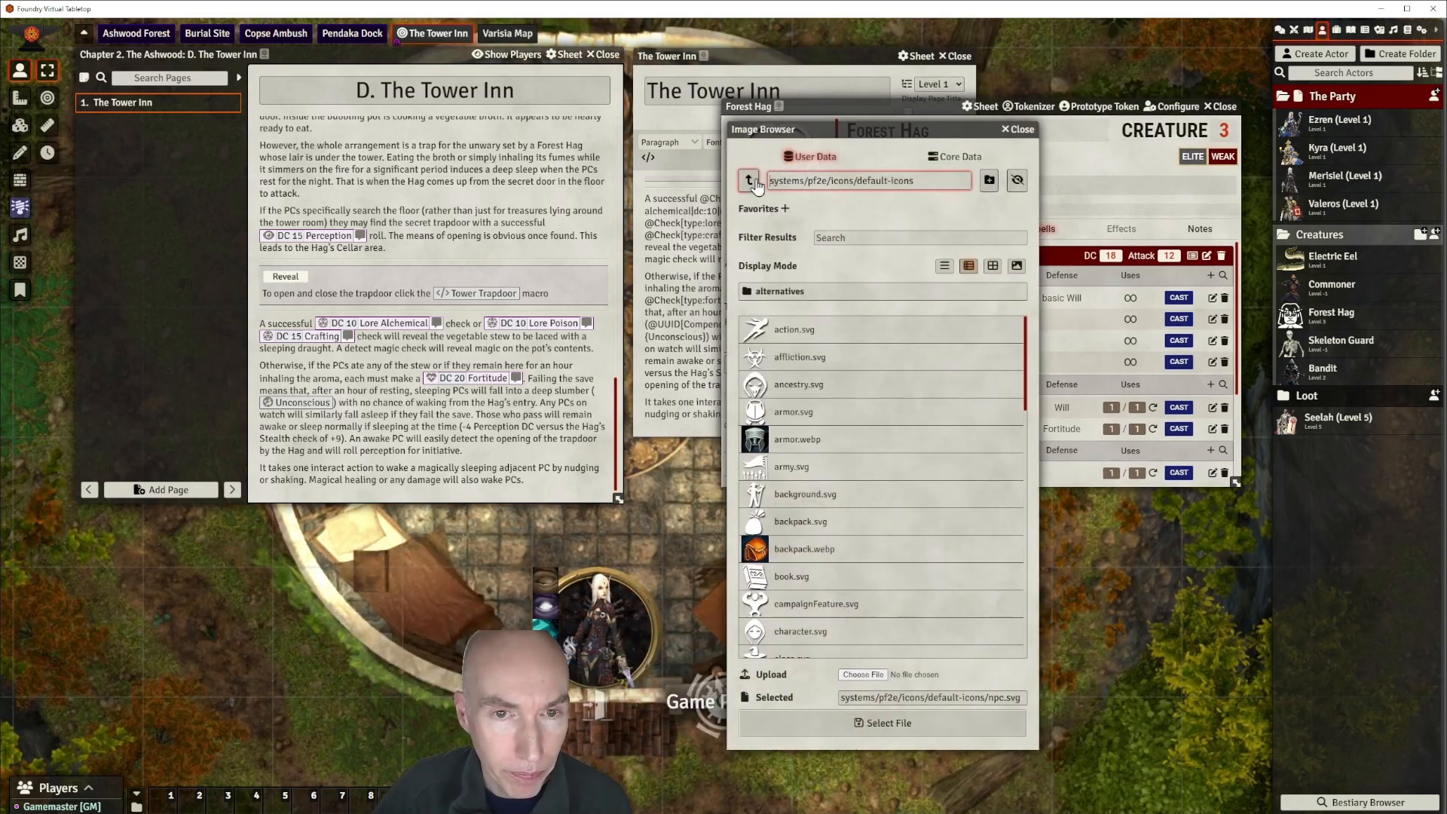
left_click(831, 163)
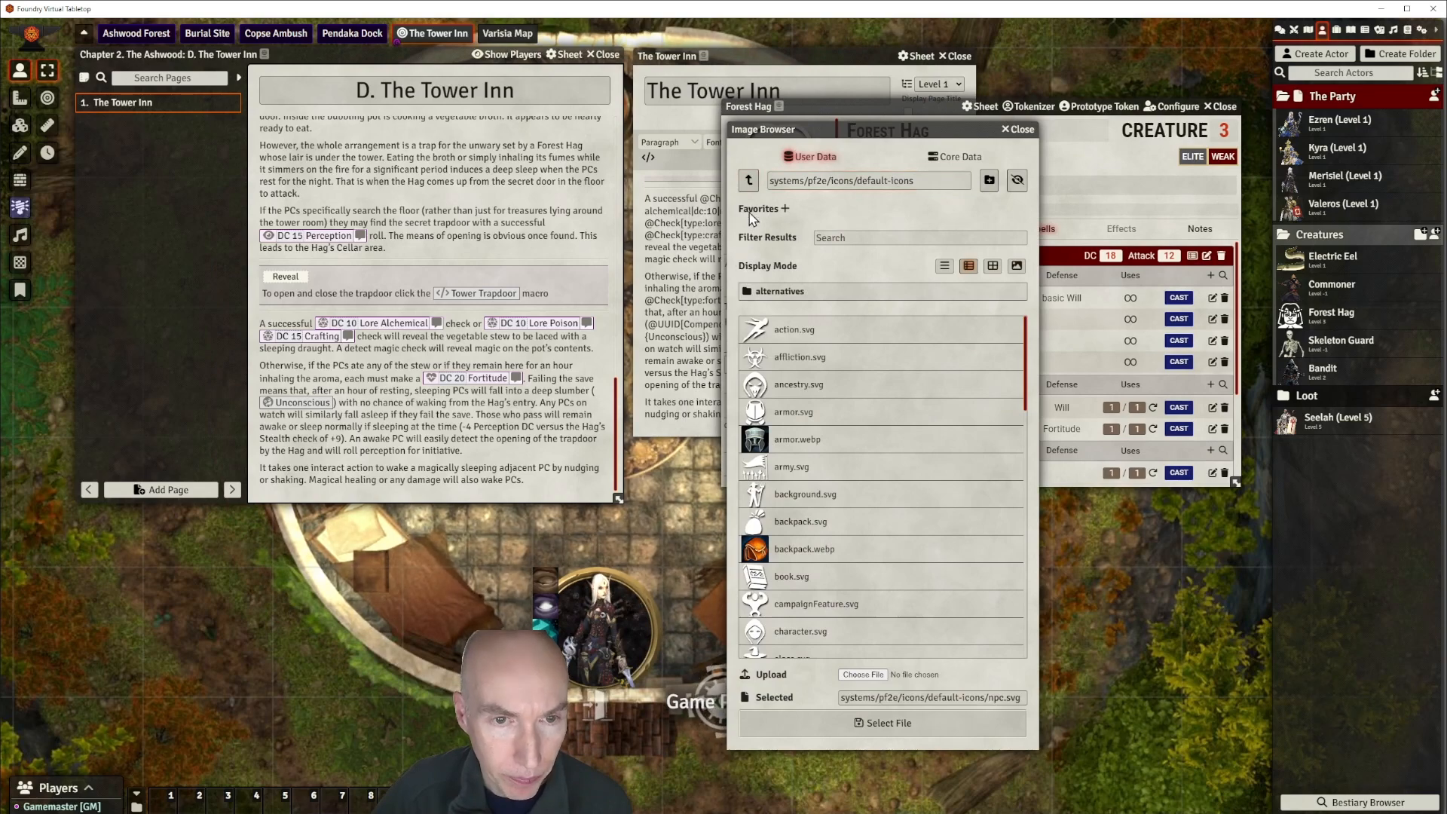
left_click(750, 180)
left_click(749, 180)
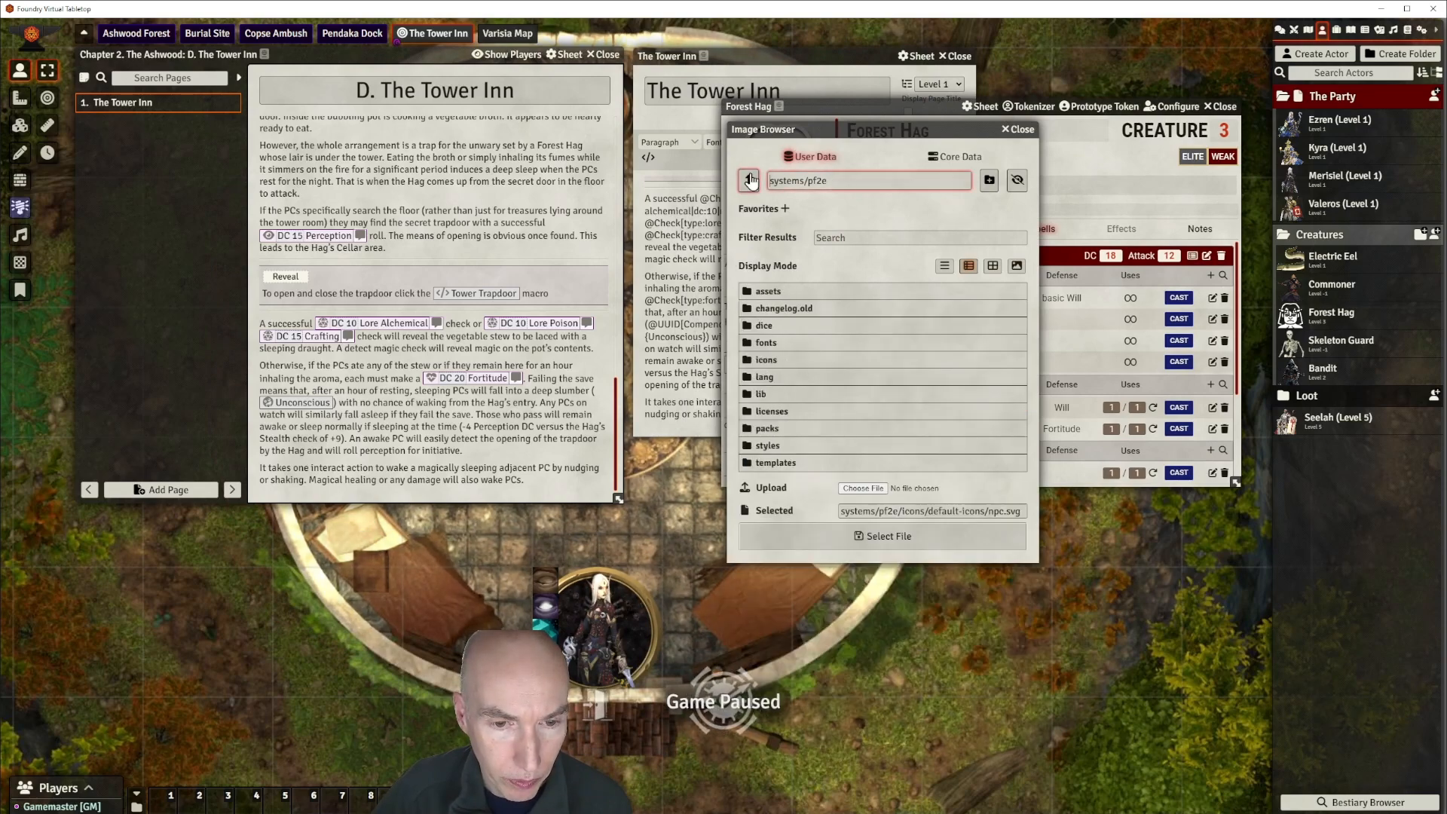
left_click(750, 179)
left_click(765, 291)
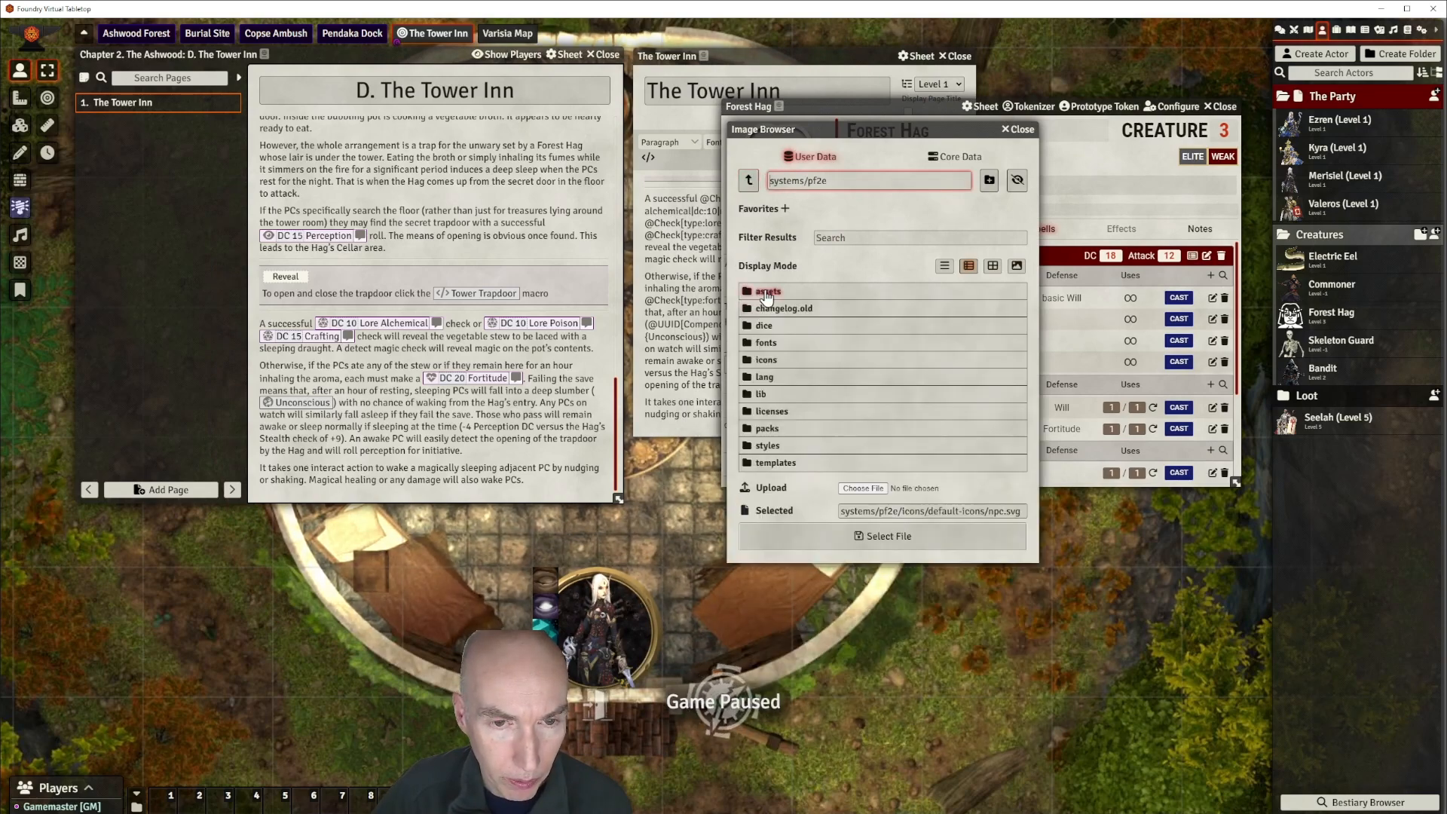
left_click(749, 180)
left_click(749, 181)
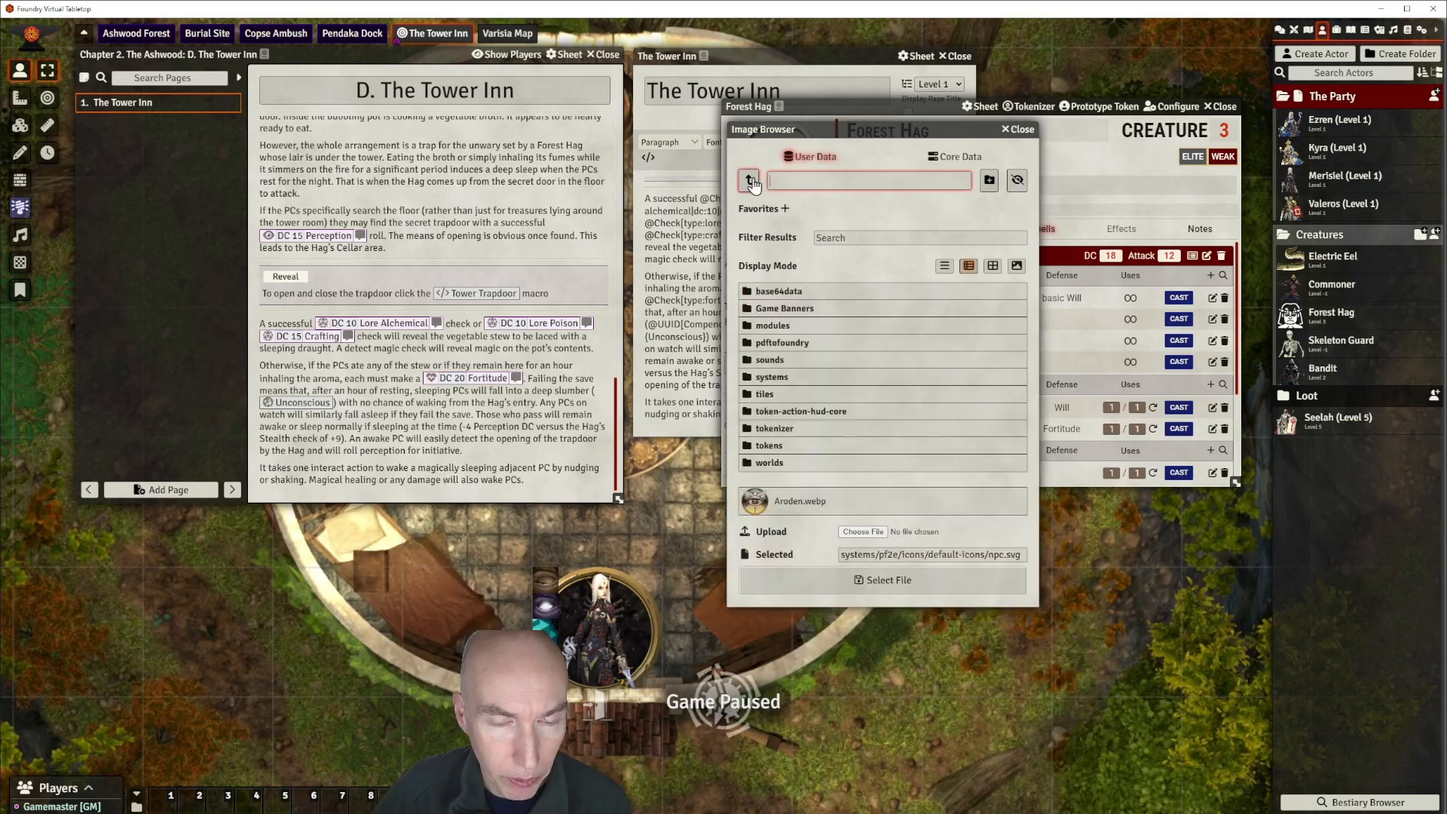
left_click(776, 326)
scroll(847, 474, "down", 5)
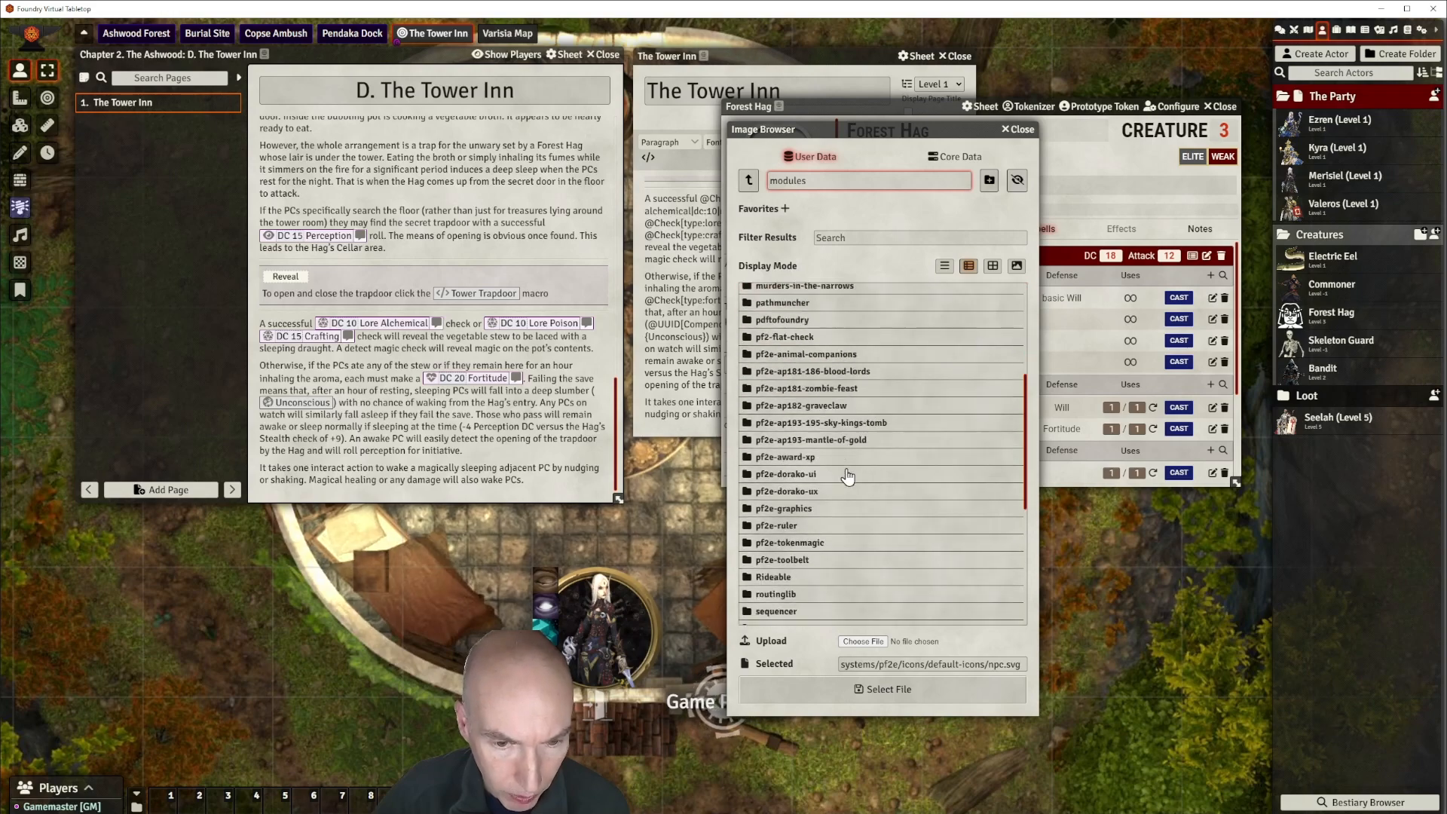
scroll(847, 475, "down", 2)
left_click(845, 477)
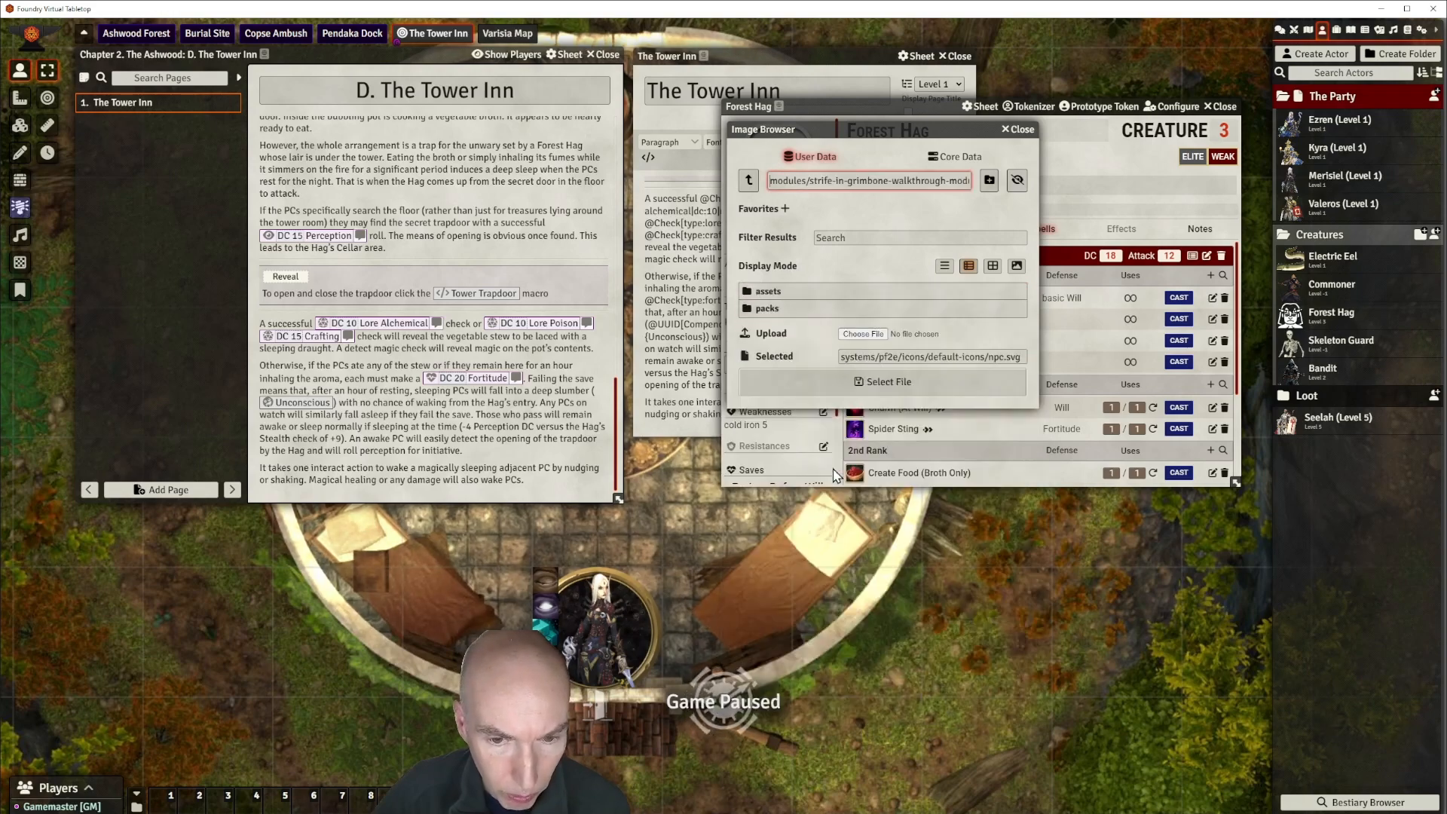
left_click(769, 291)
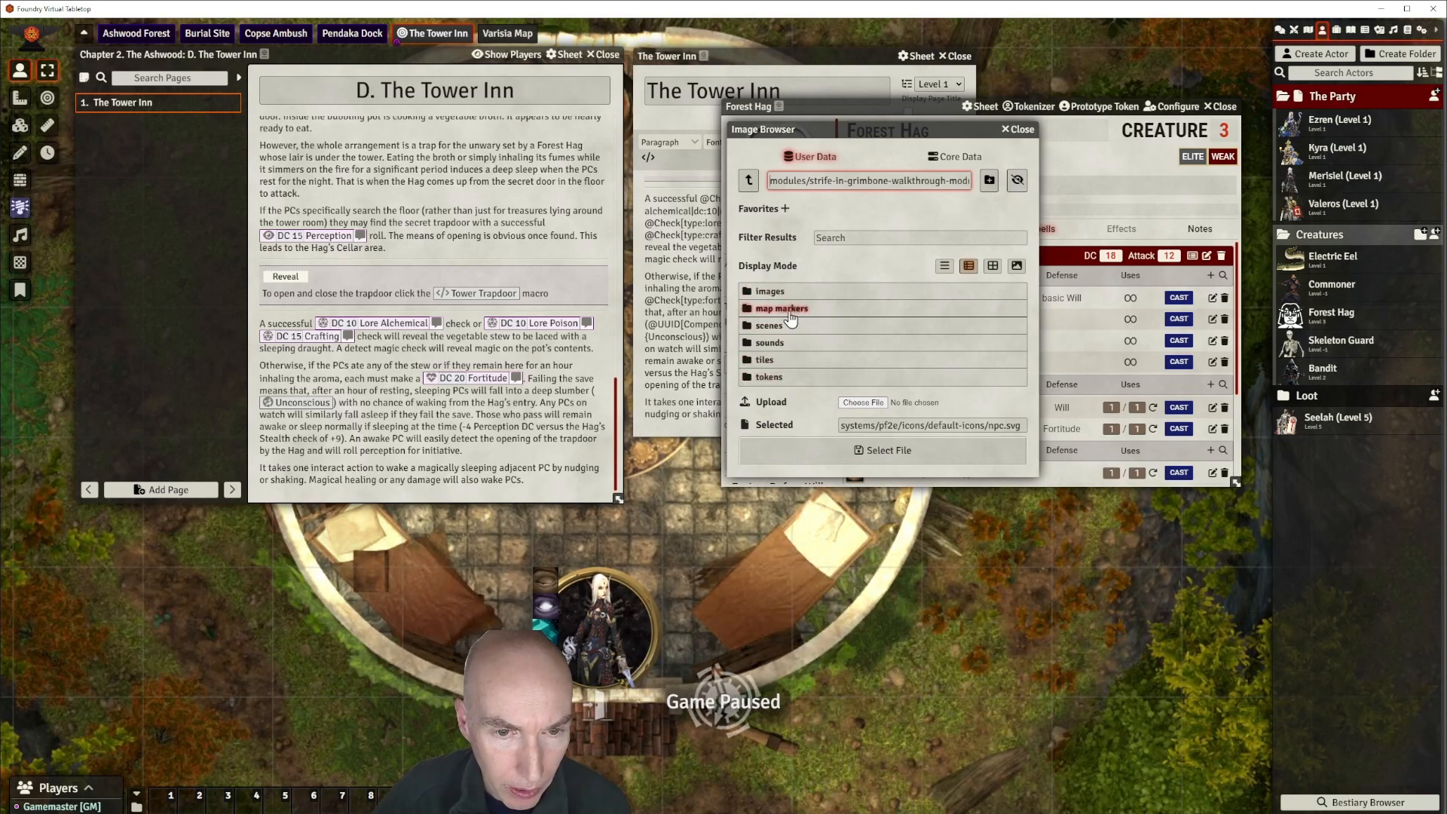
left_click(768, 380)
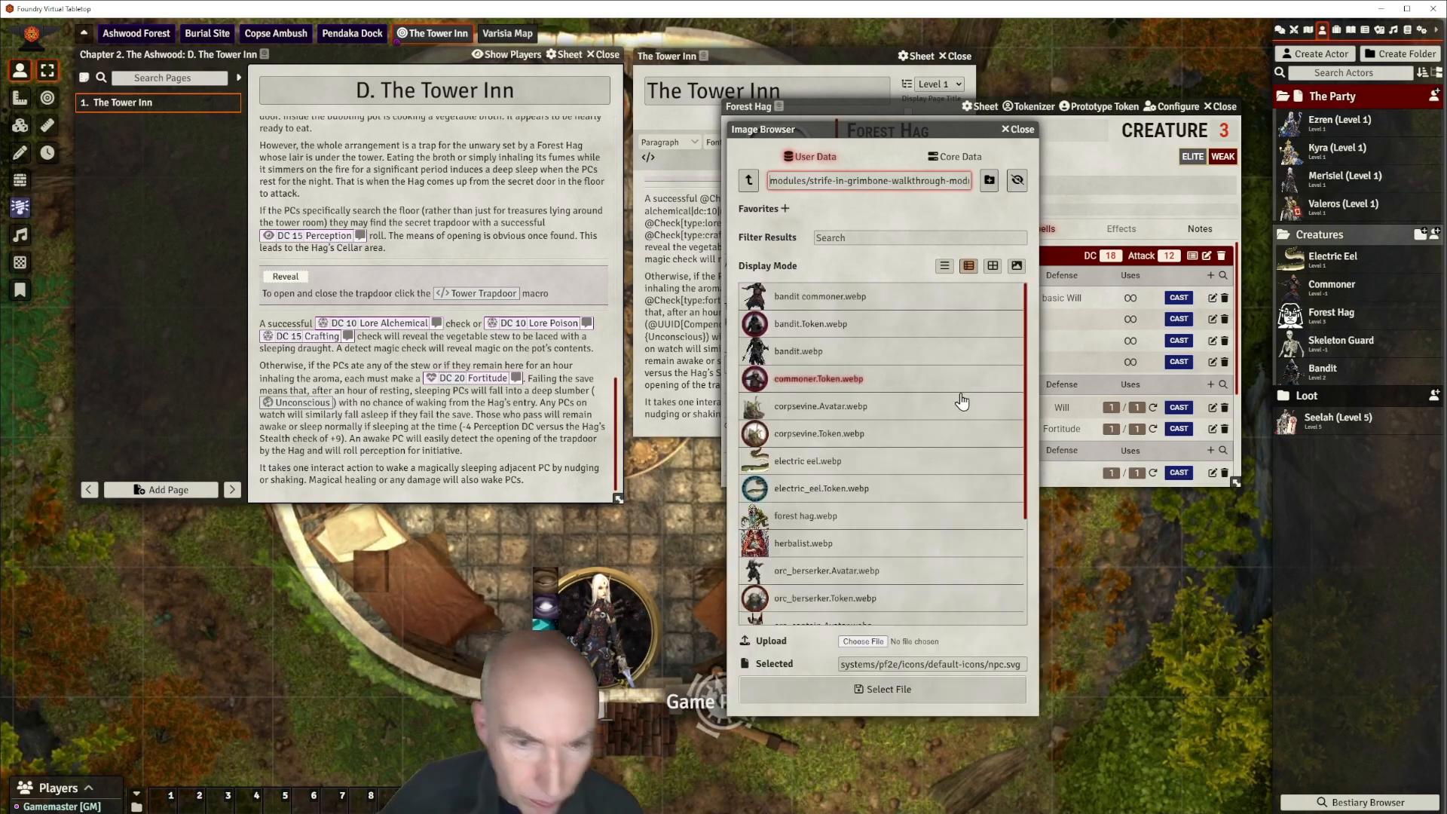
Set the Forest Hag's portrait to the forest hag.webp image from the tokens folder.
scroll(956, 413, "down", 2)
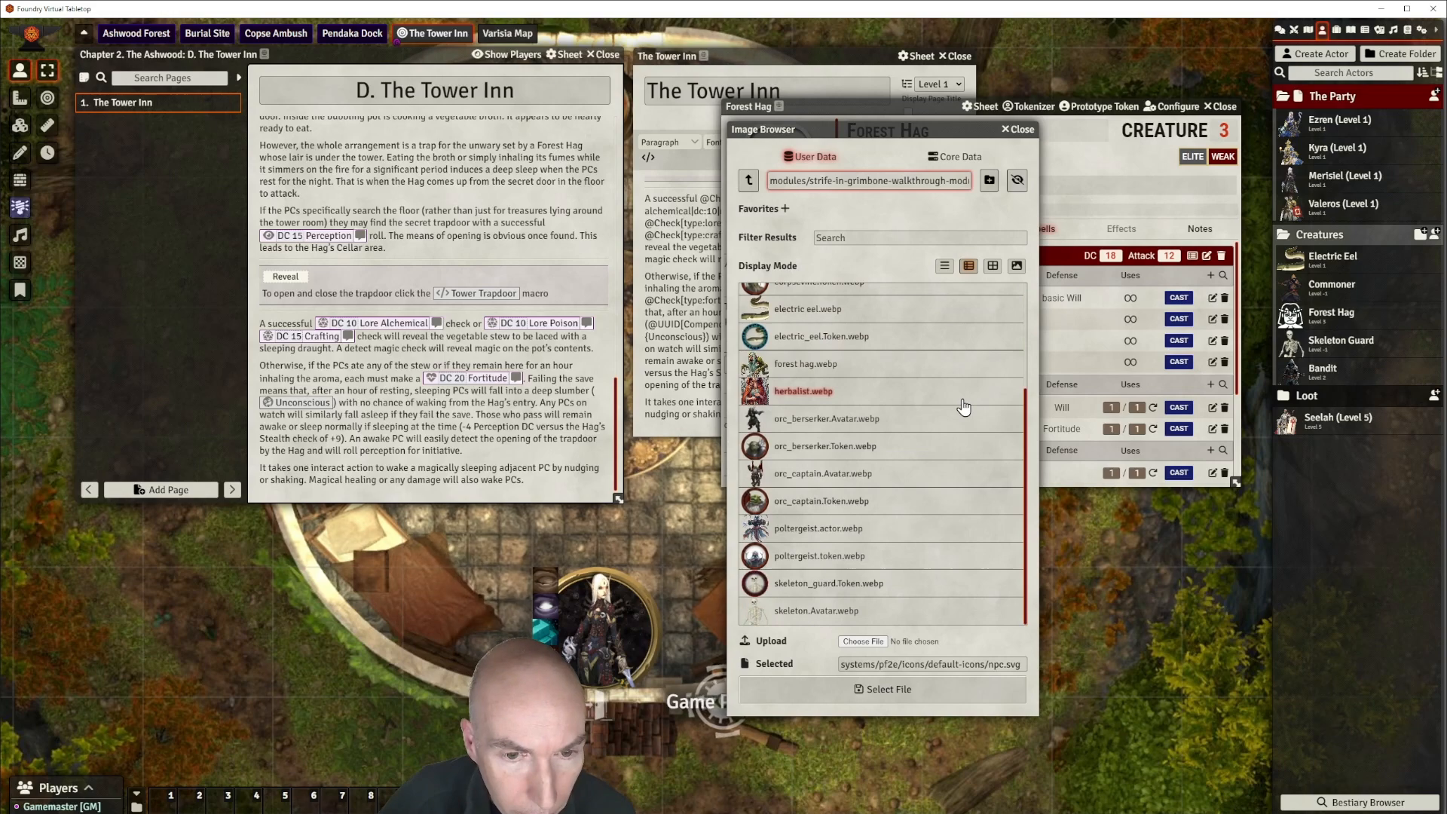
scroll(962, 407, "up", 1)
scroll(961, 407, "down", 1)
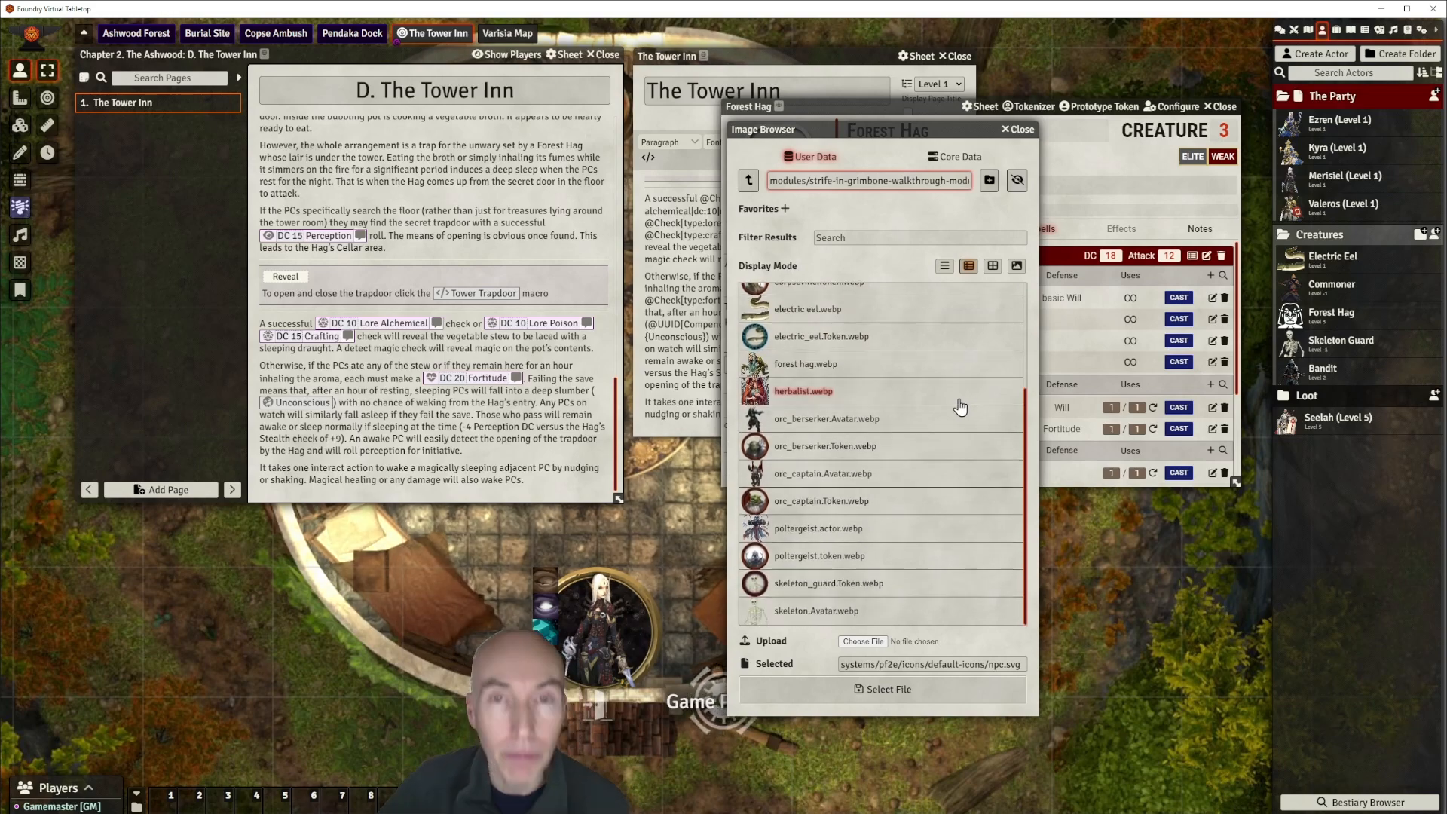
scroll(959, 407, "up", 1)
scroll(960, 407, "down", 1)
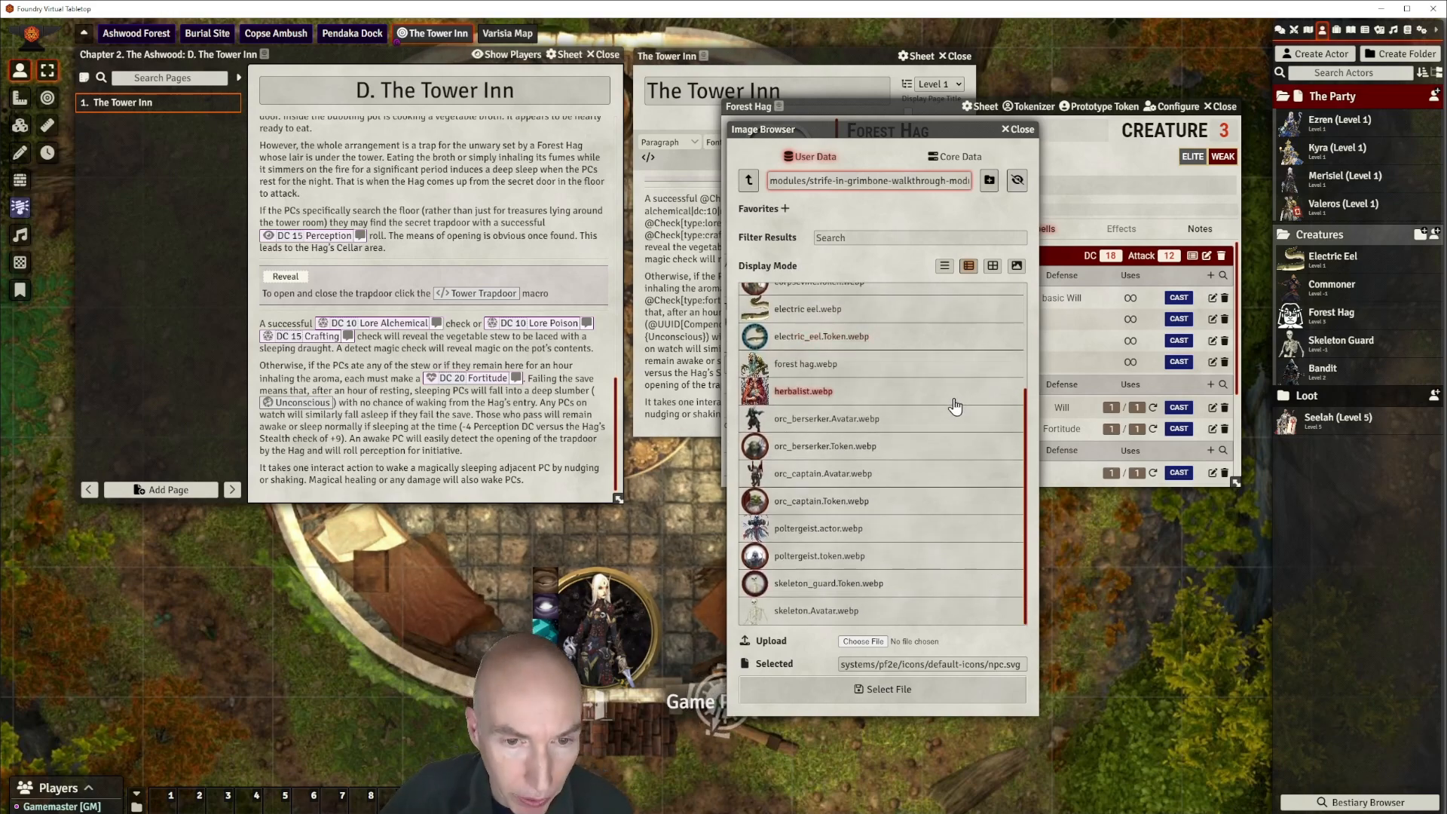
left_click(793, 368)
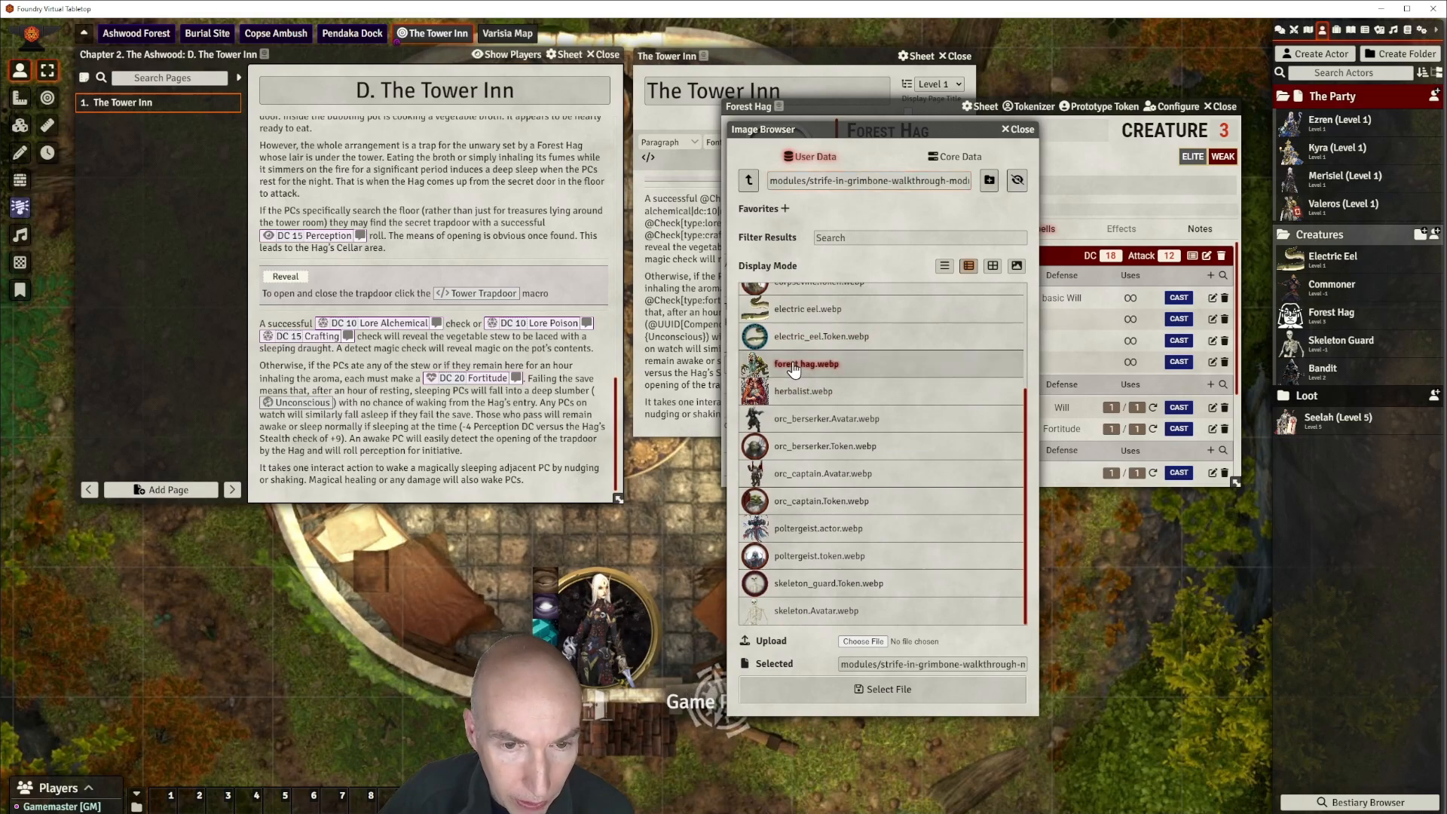
left_click(893, 687)
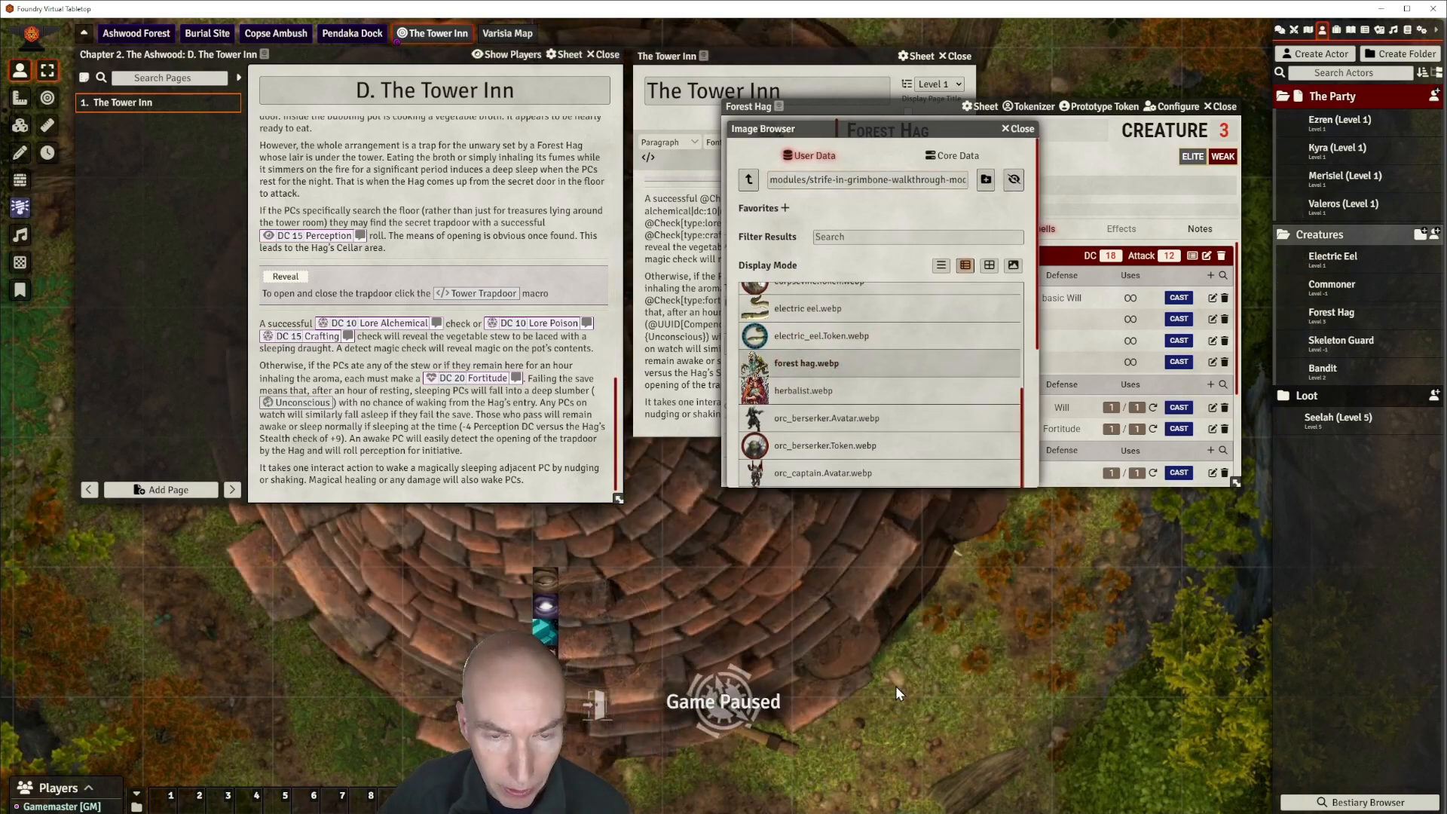
Look over the Forest Hag's portrait and full innate spell list, and close the creature sheet.
left_click_drag(942, 106, 904, 182)
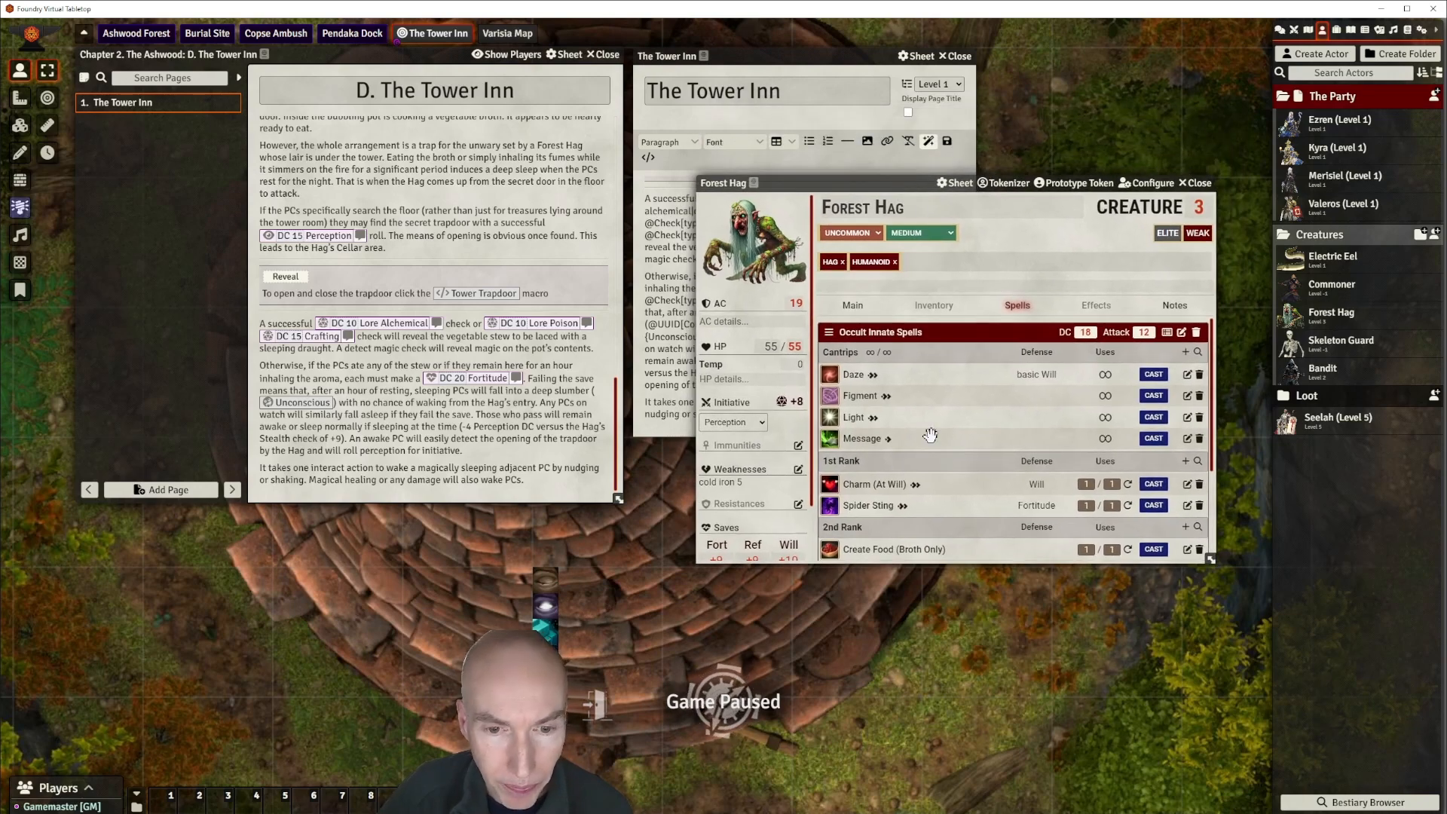
scroll(930, 435, "down", 2)
scroll(930, 435, "up", 3)
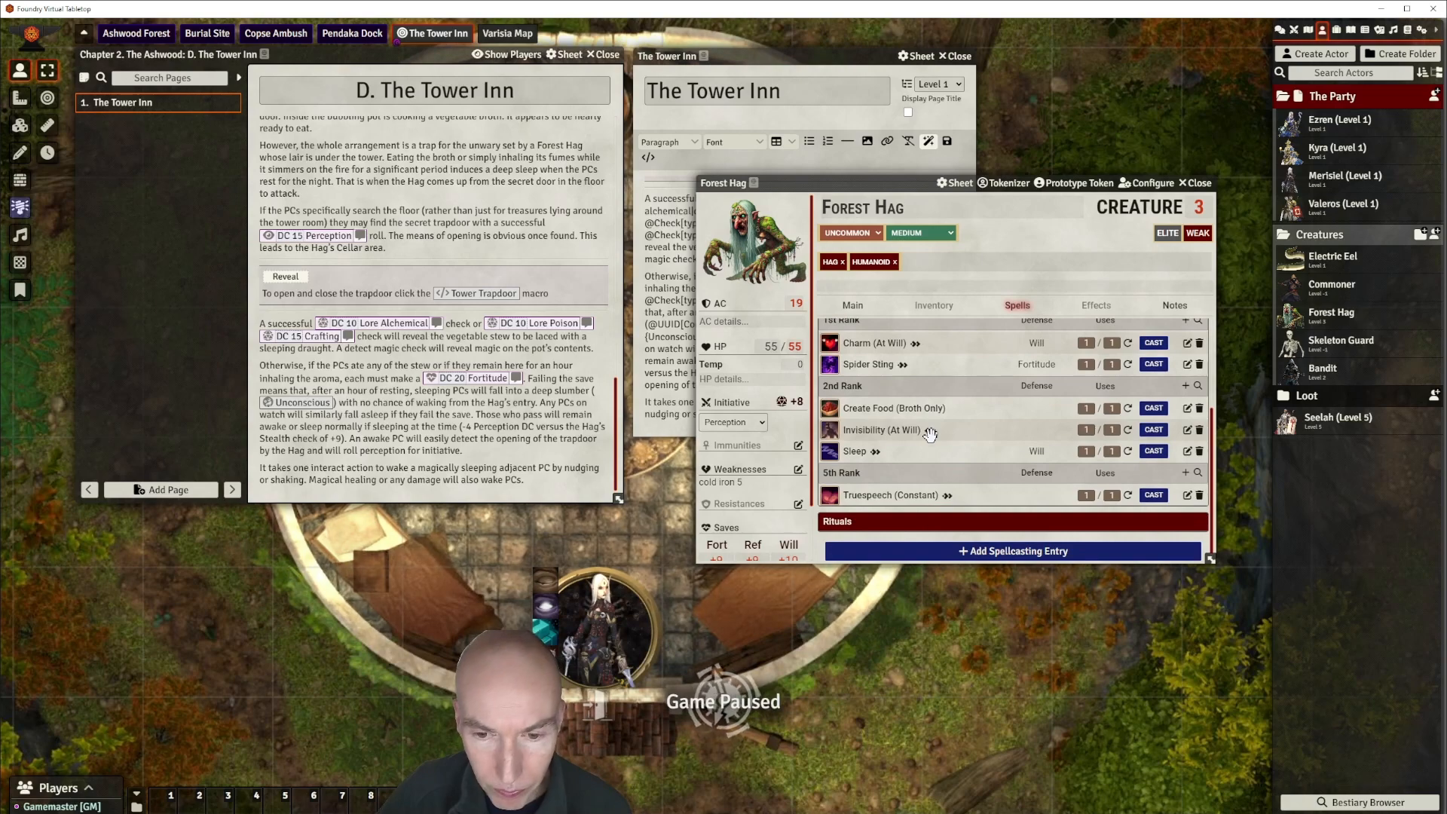
left_click_drag(901, 183, 889, 212)
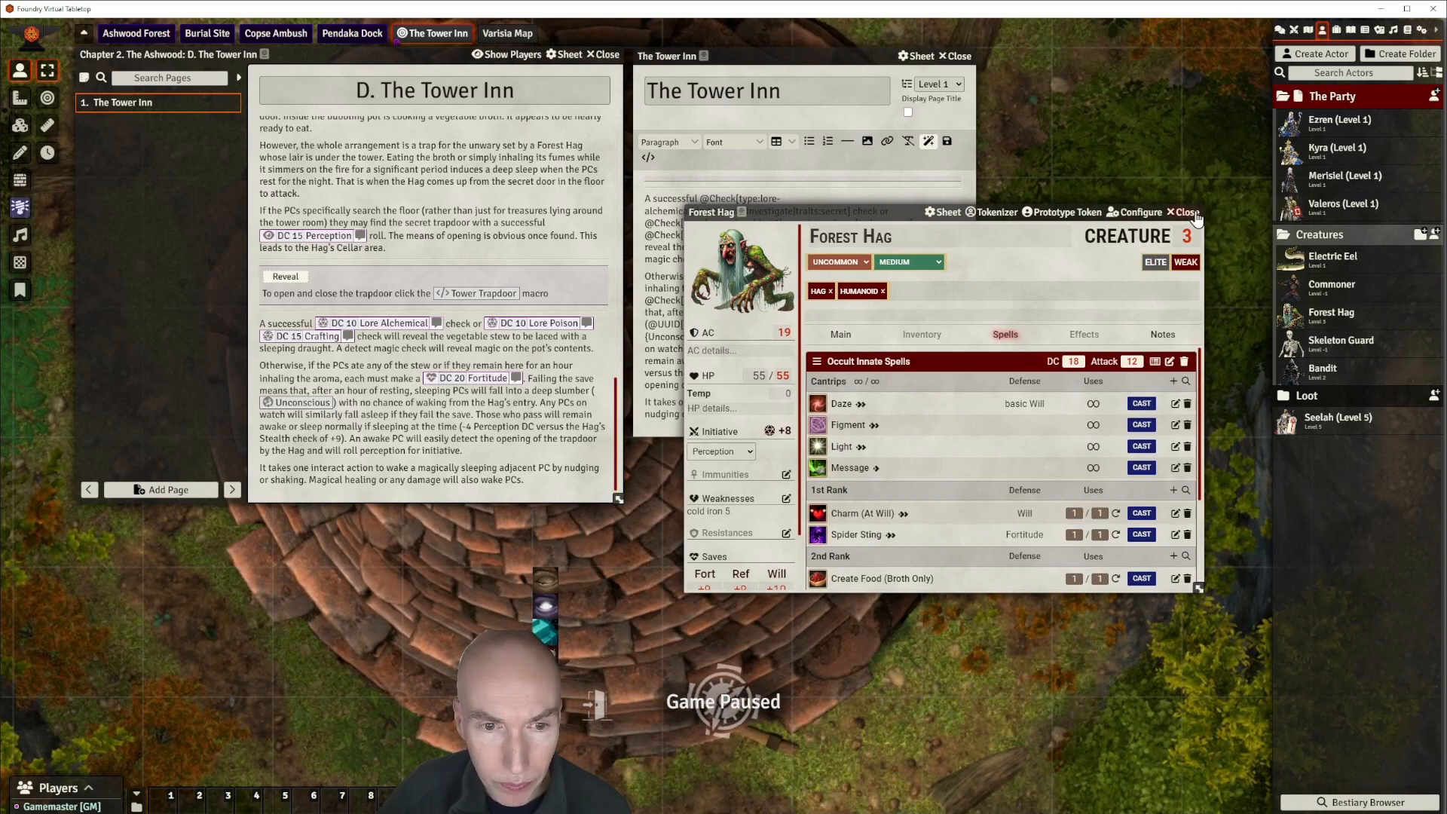
left_click(1186, 213)
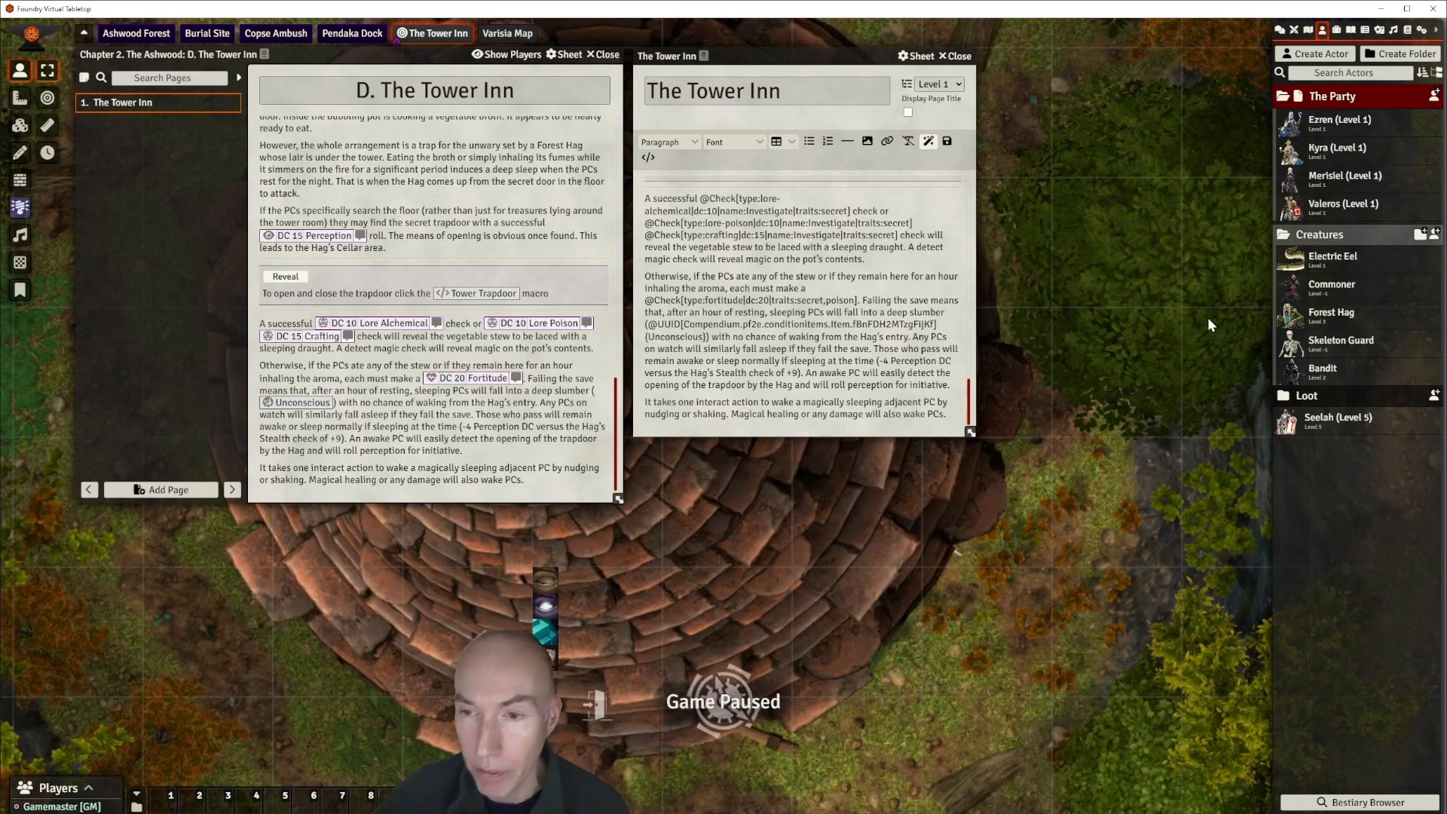
Reopen the Forest Hag and read the description of its Change Shape action, closing the sheet when done.
left_click(1330, 313)
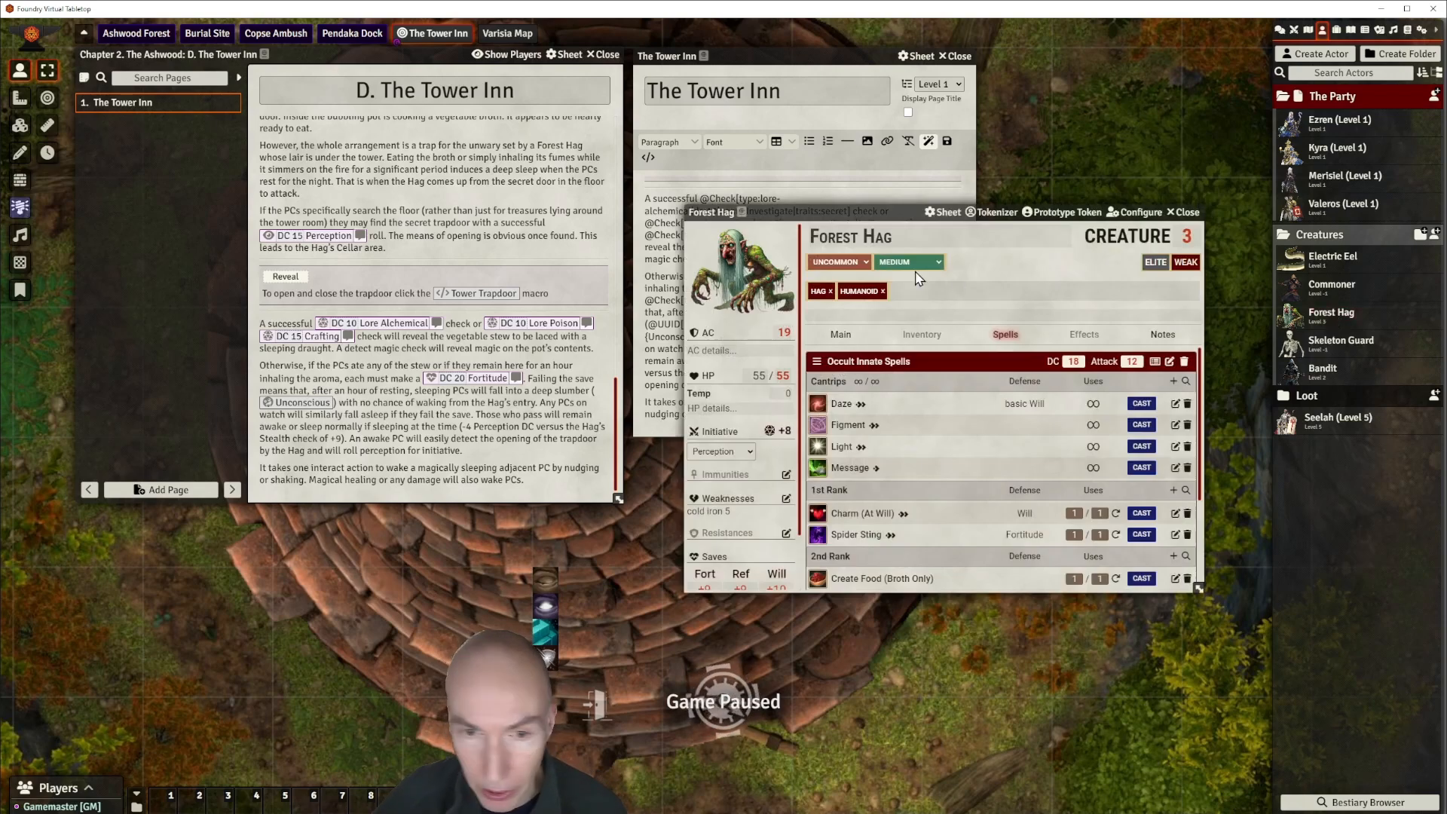
left_click_drag(876, 215, 757, 92)
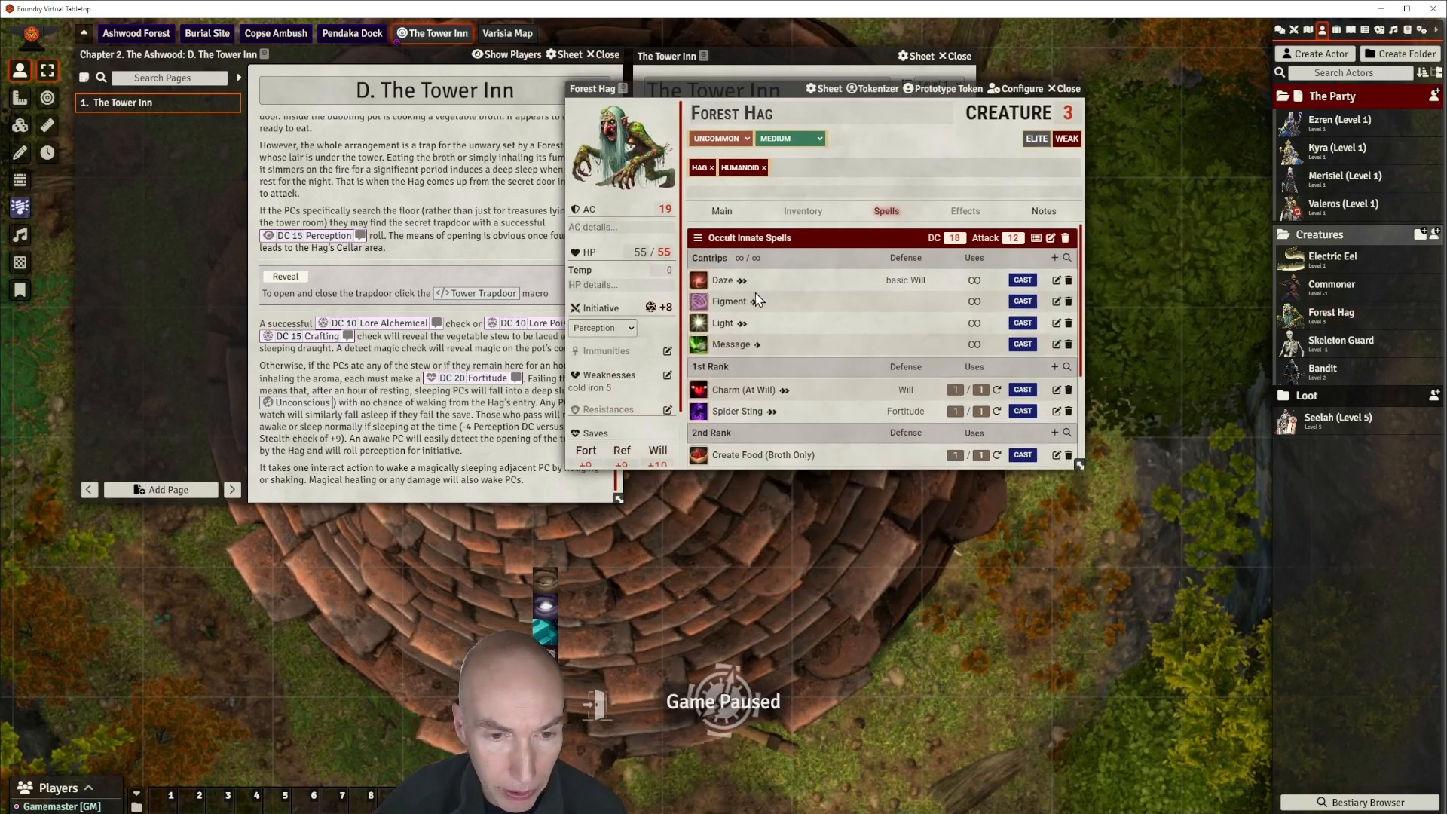
left_click(722, 213)
scroll(717, 354, "down", 5)
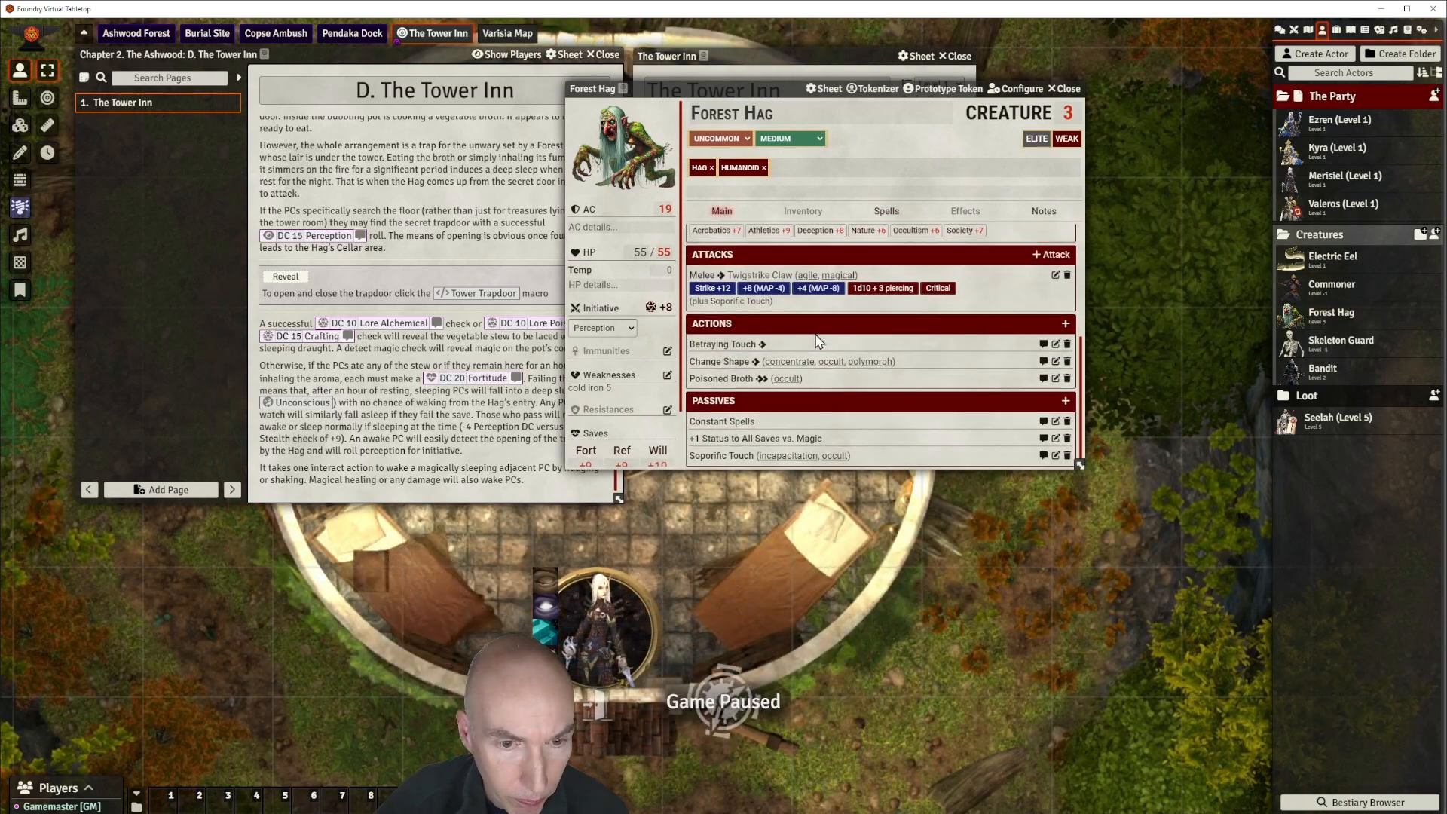
left_click(717, 361)
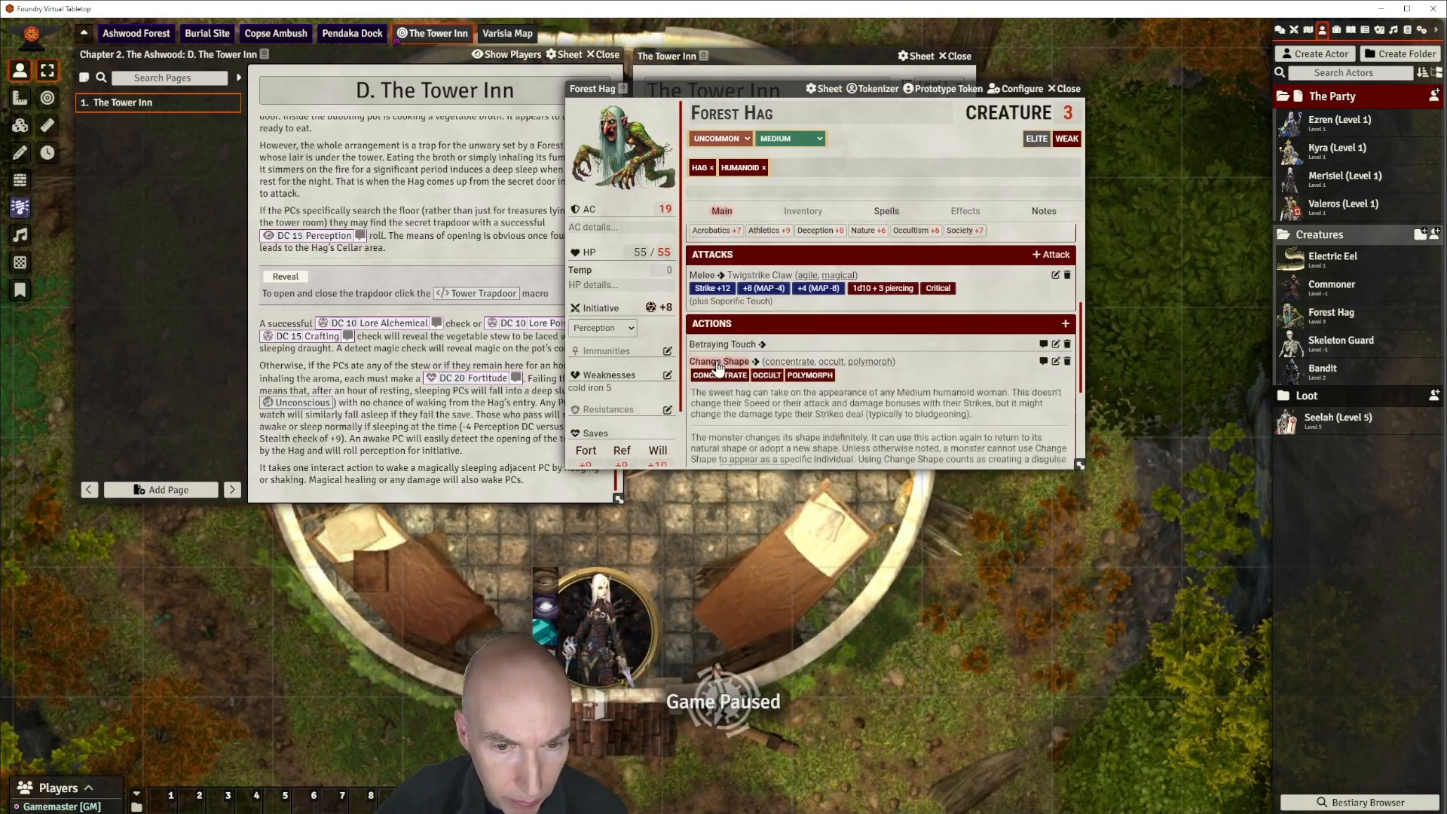
left_click(718, 363)
left_click_drag(859, 89, 951, 159)
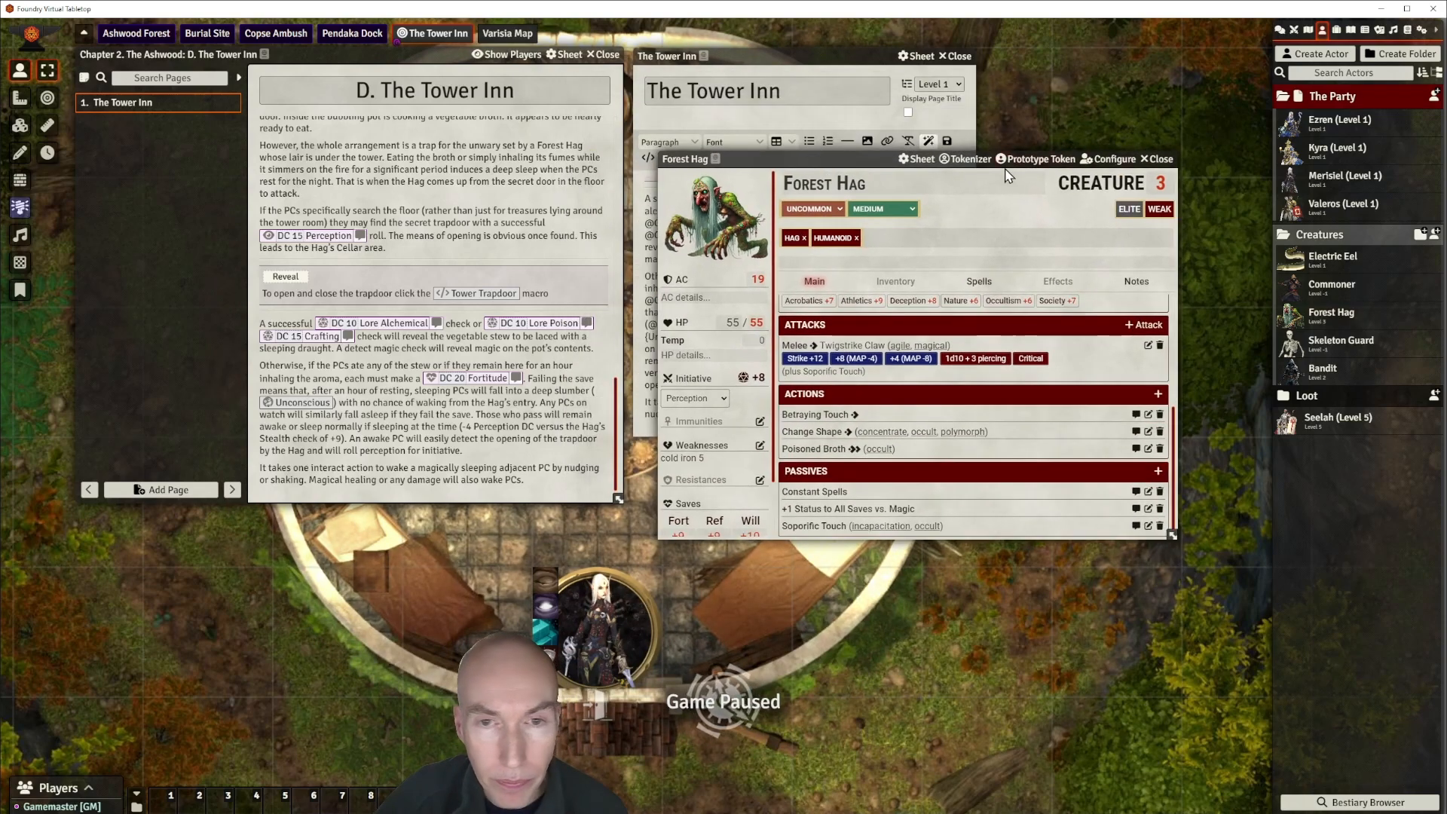
left_click(1156, 159)
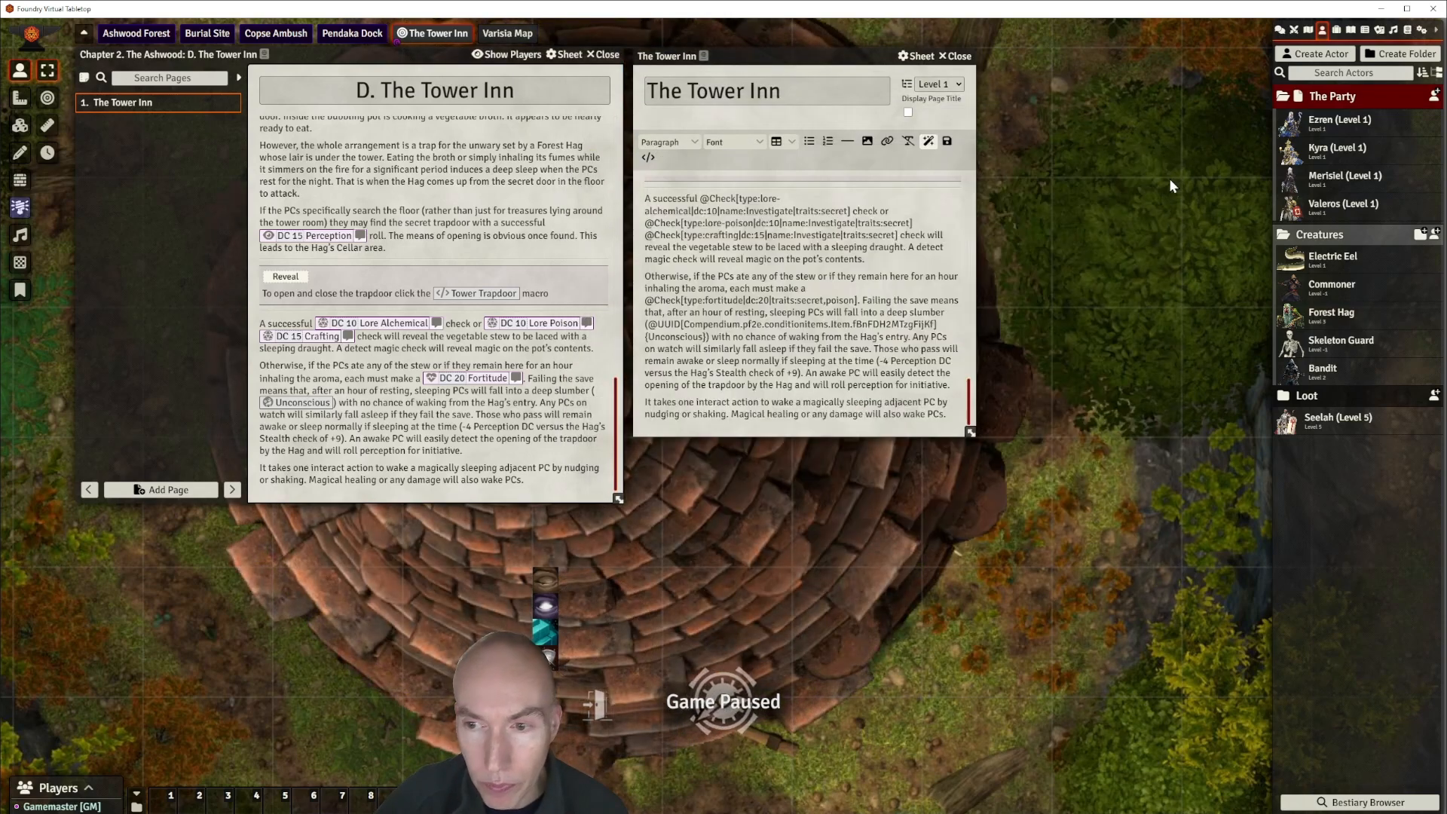
Duplicate the Forest Hag actor and rename the copy as "Forest Hag (Disguised)".
right_click(1335, 320)
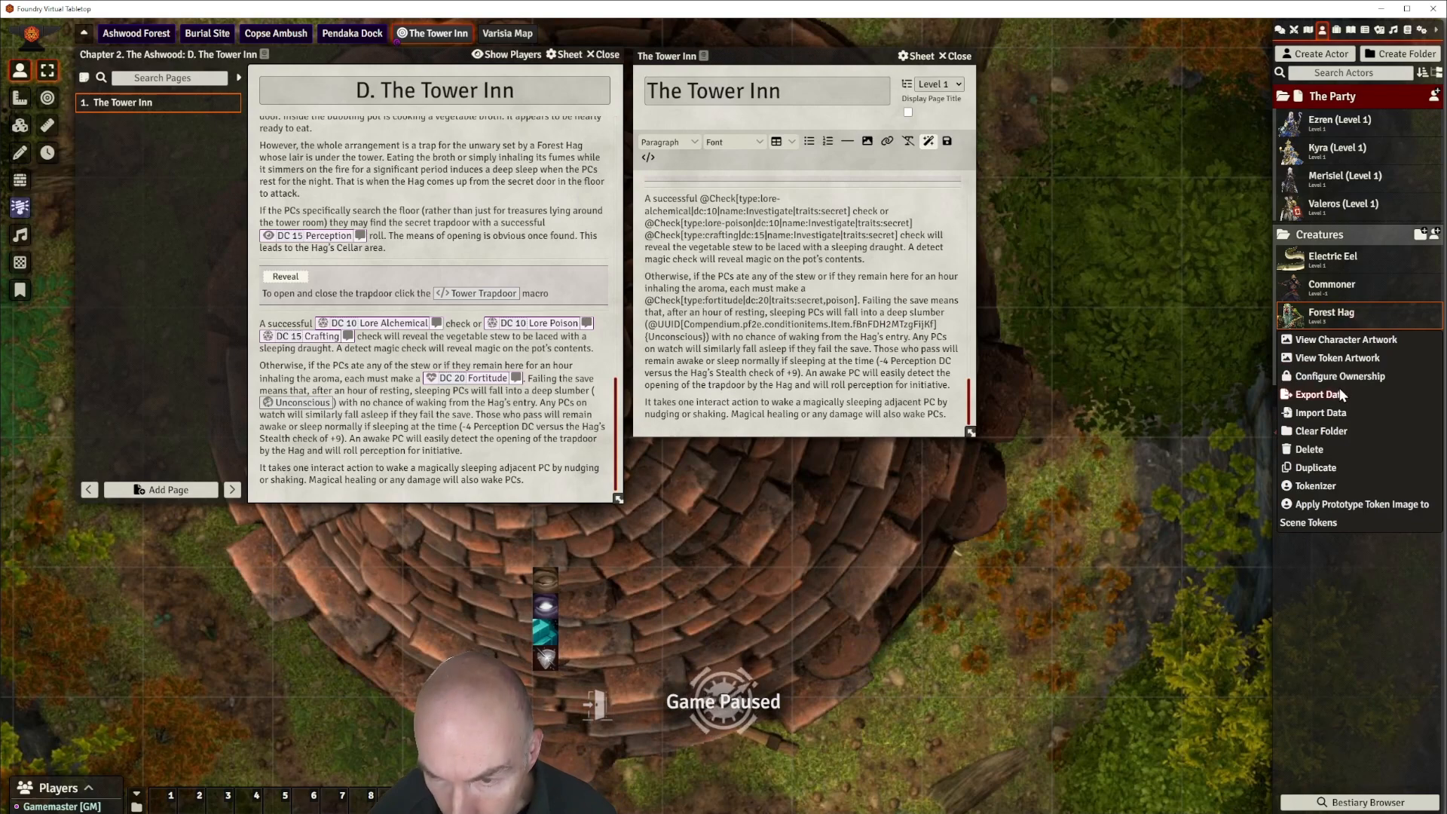
left_click(1319, 467)
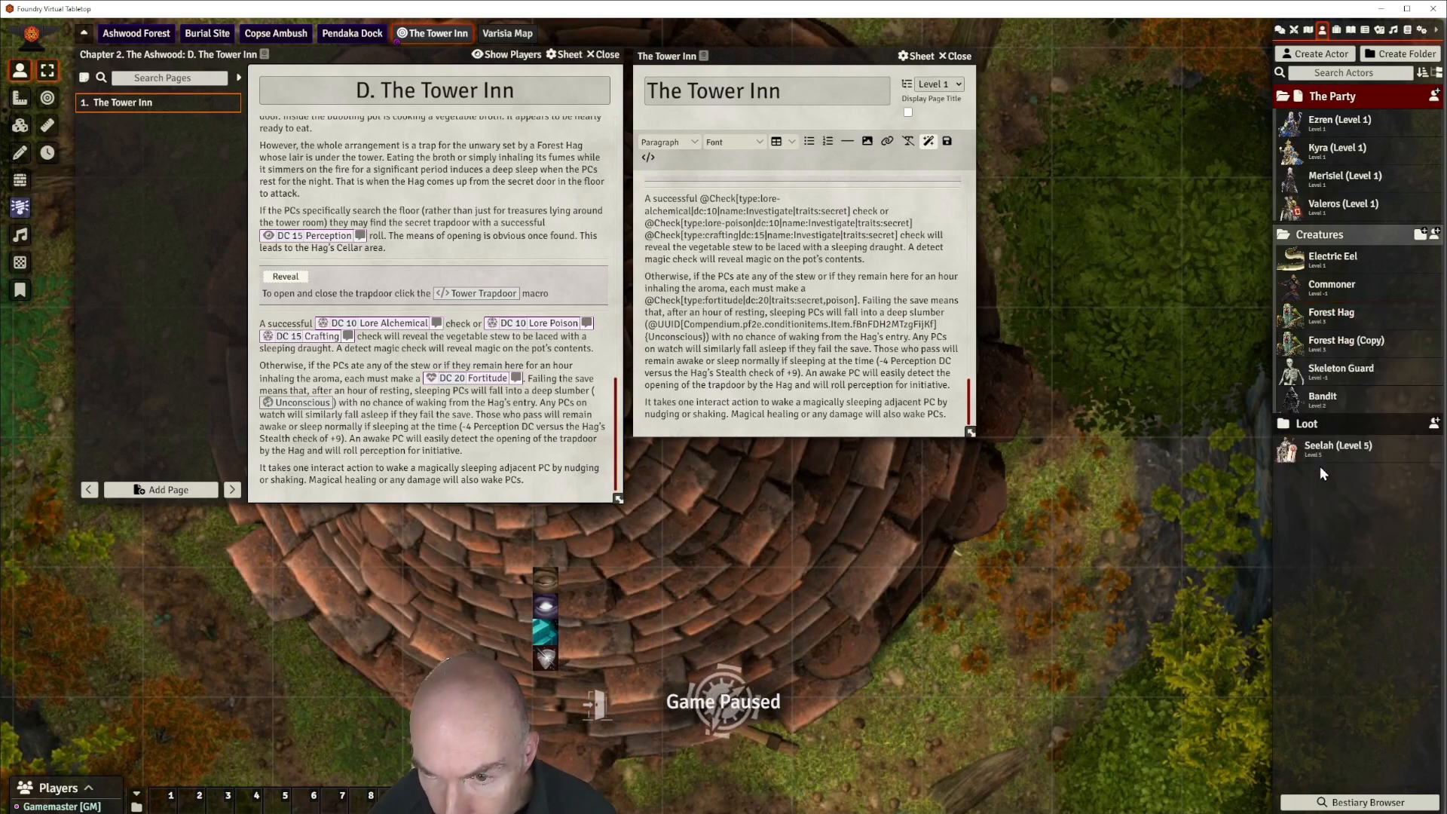
left_click(1344, 344)
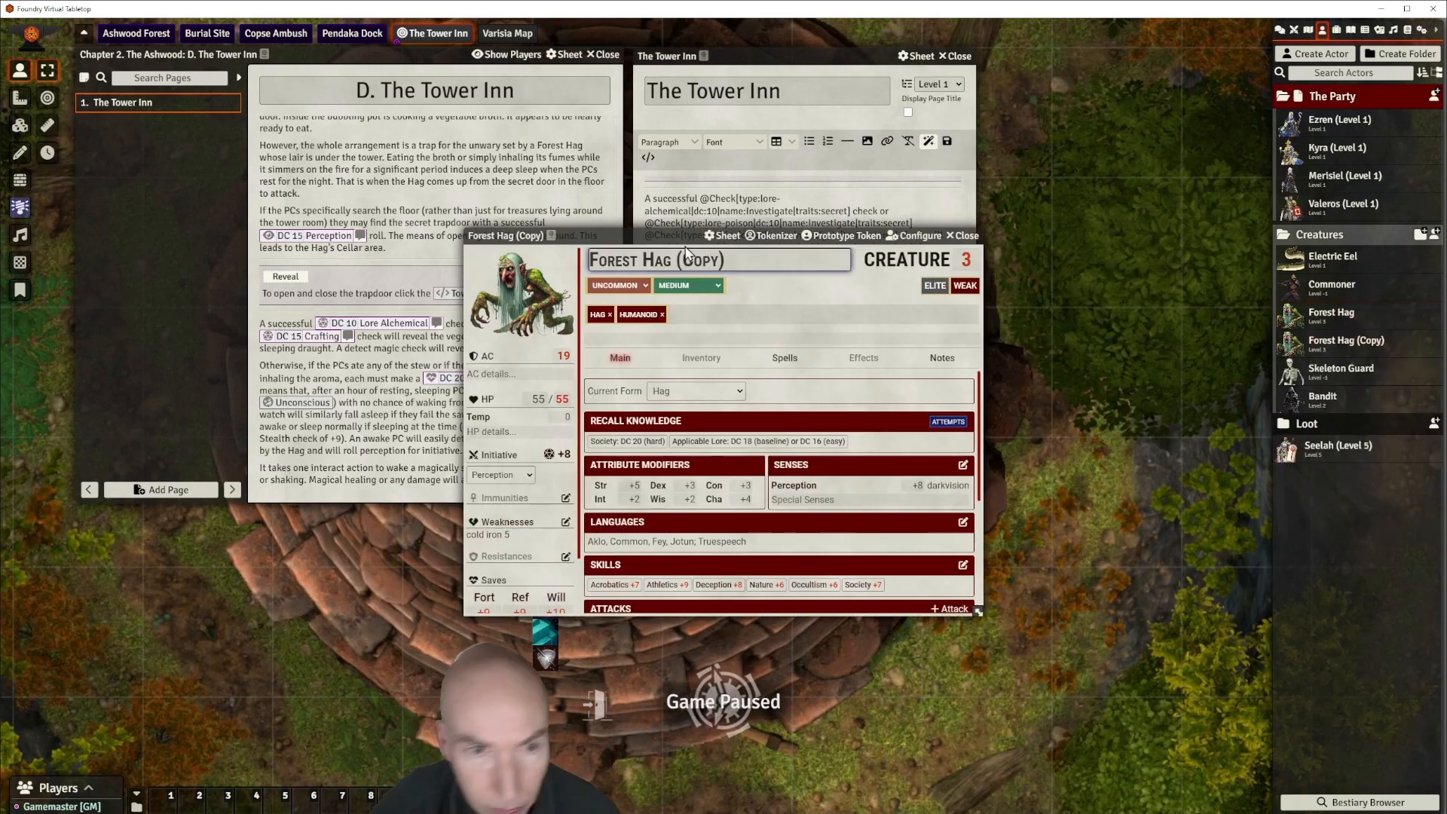
left_click_drag(630, 237, 789, 237)
left_click(885, 263)
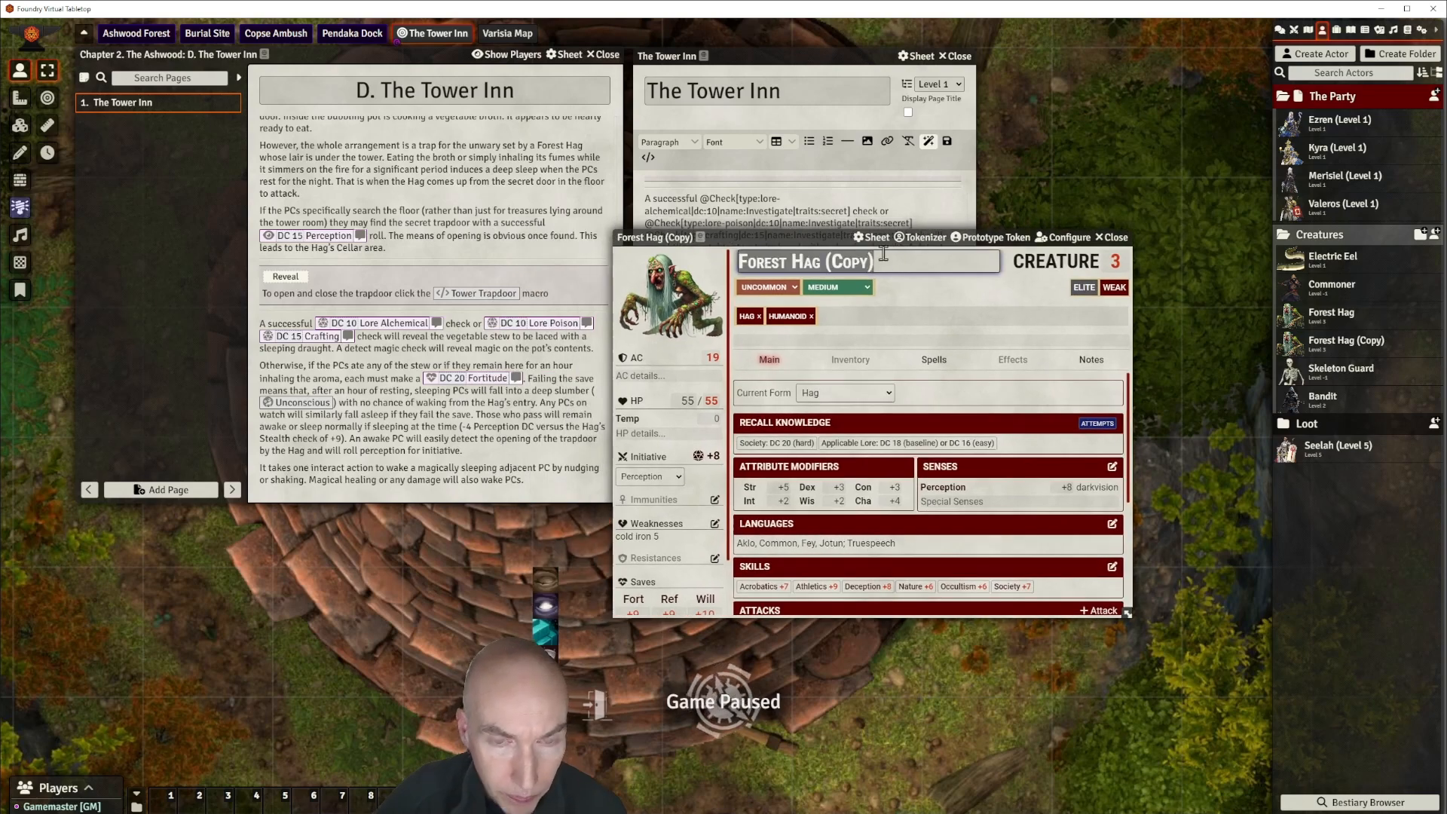
left_click(884, 261)
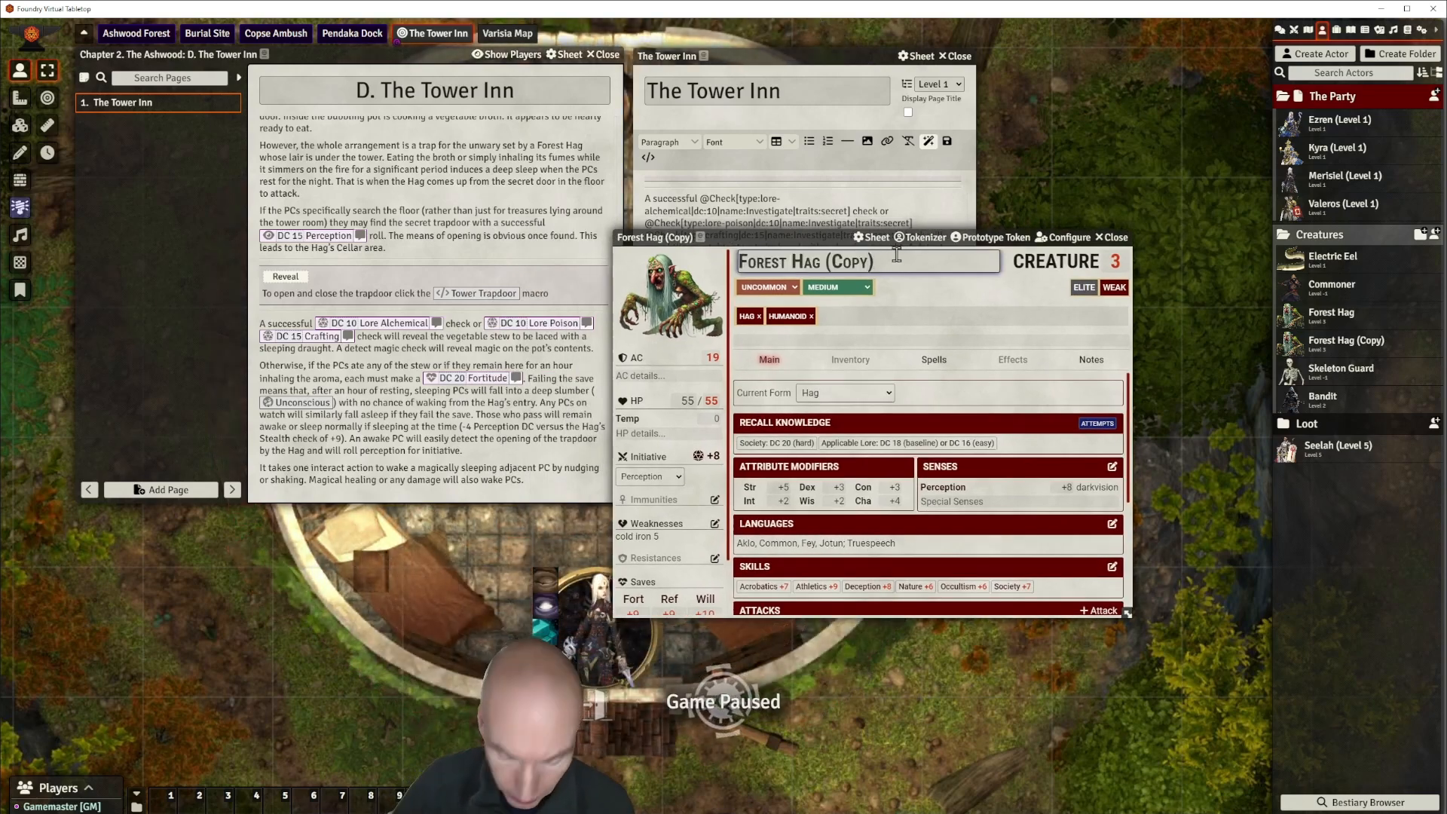
key("BackSpace")
key("BackSpace")
key("BackSpace")
type("Disg")
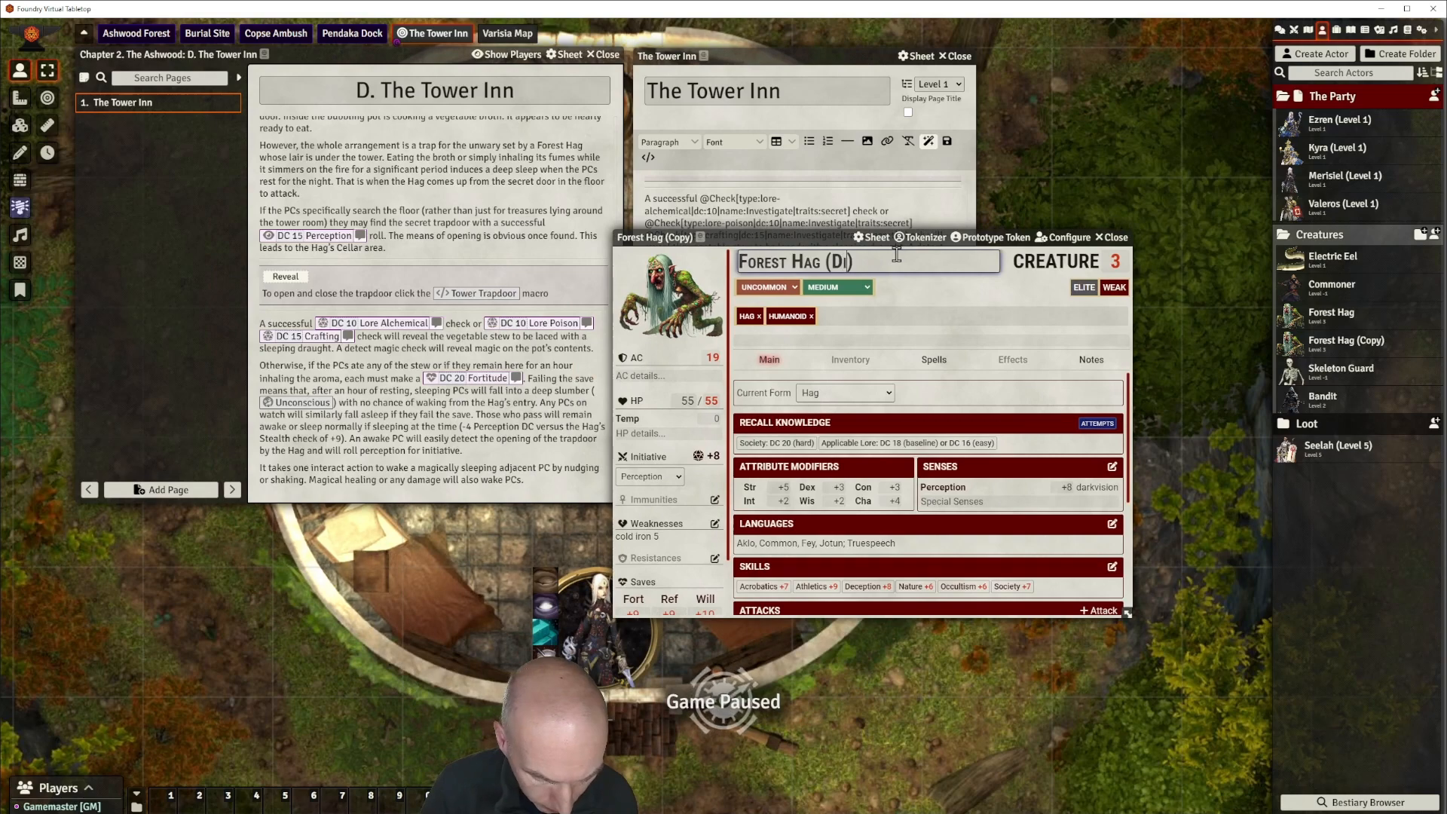
type("uised")
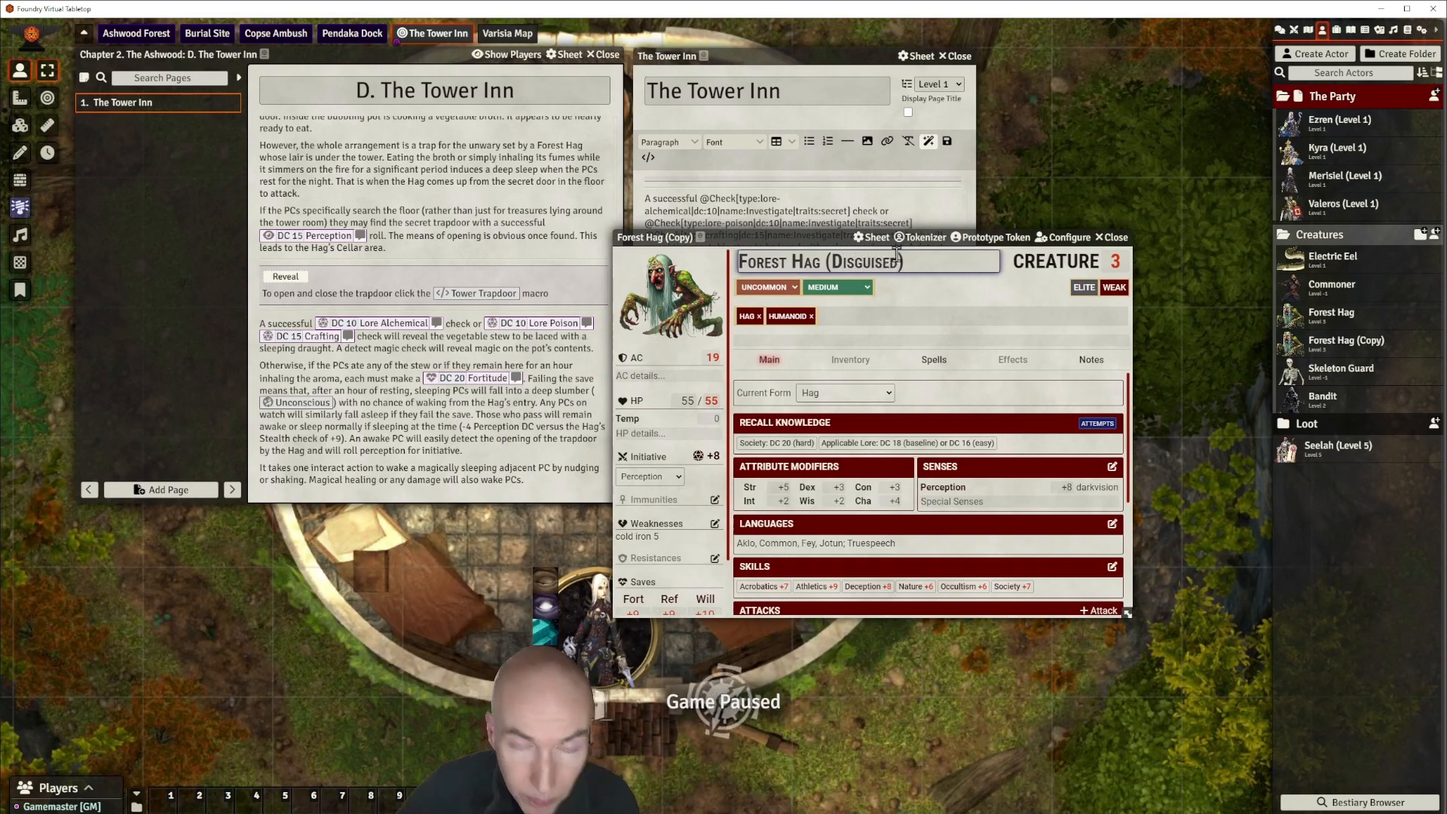
left_click(939, 293)
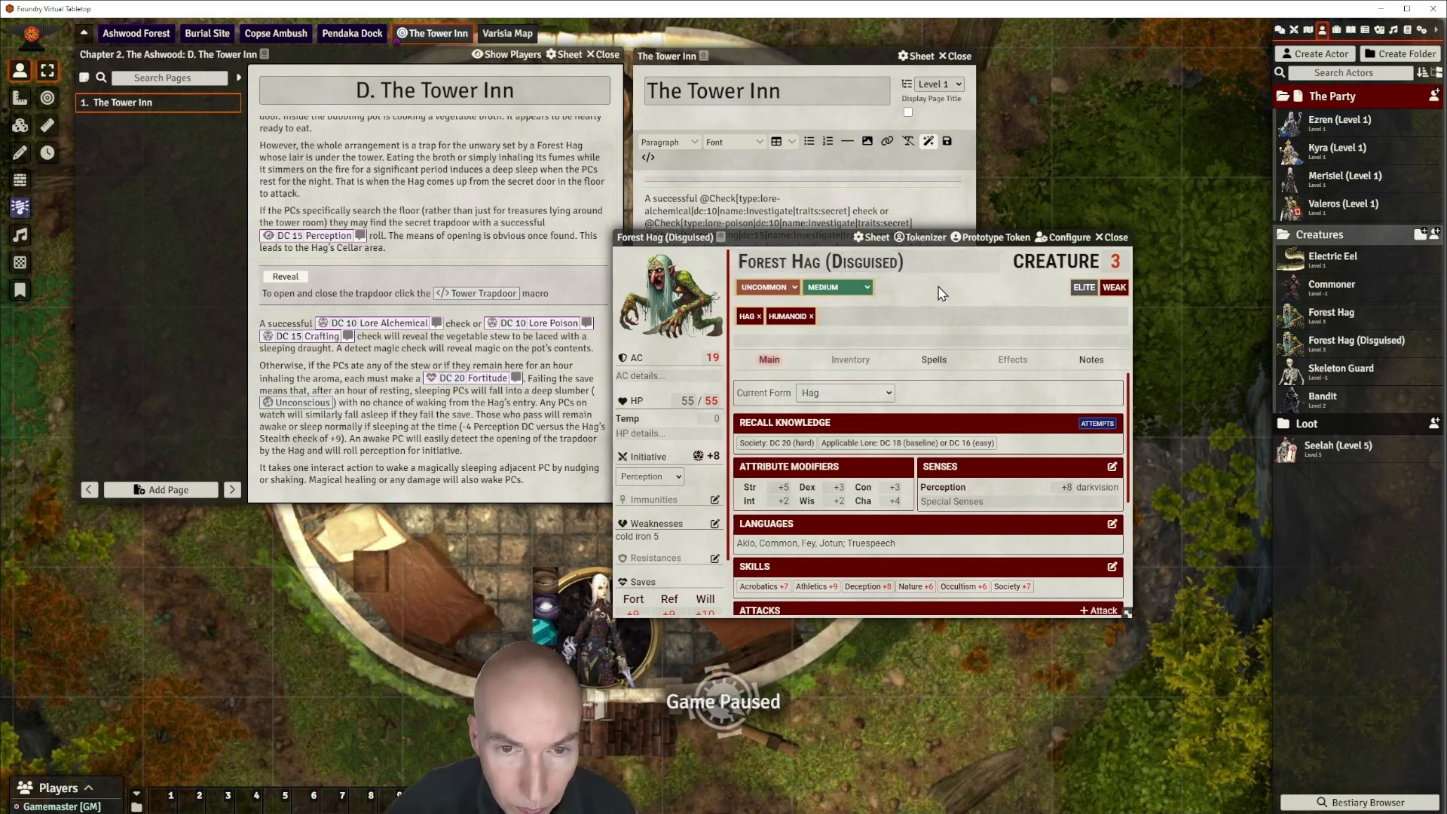
Set the portrait of Forest Hag (Disguised) to the herbalist.webp image.
left_click(663, 309)
scroll(678, 595, "down", 1)
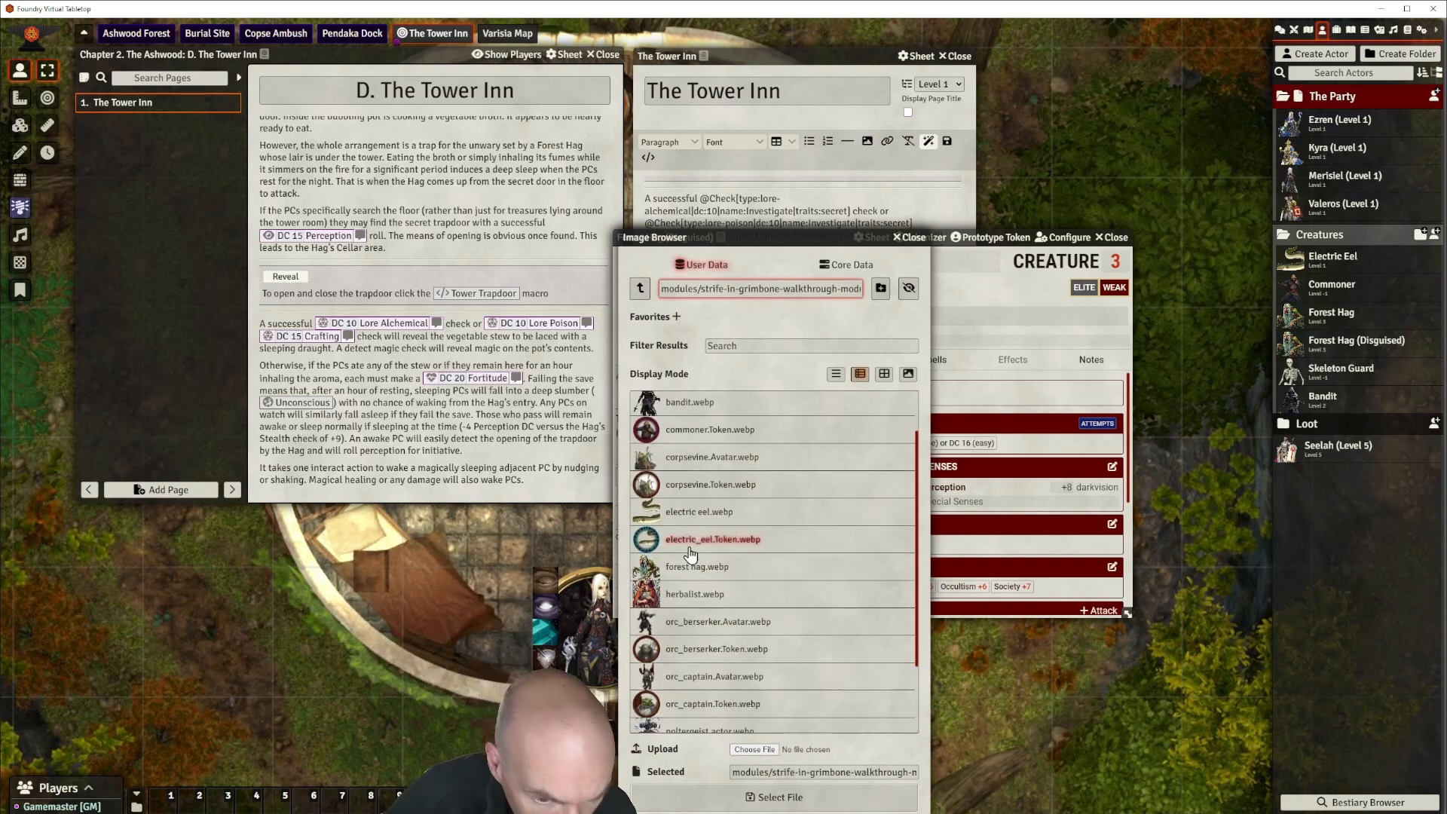
left_click(682, 596)
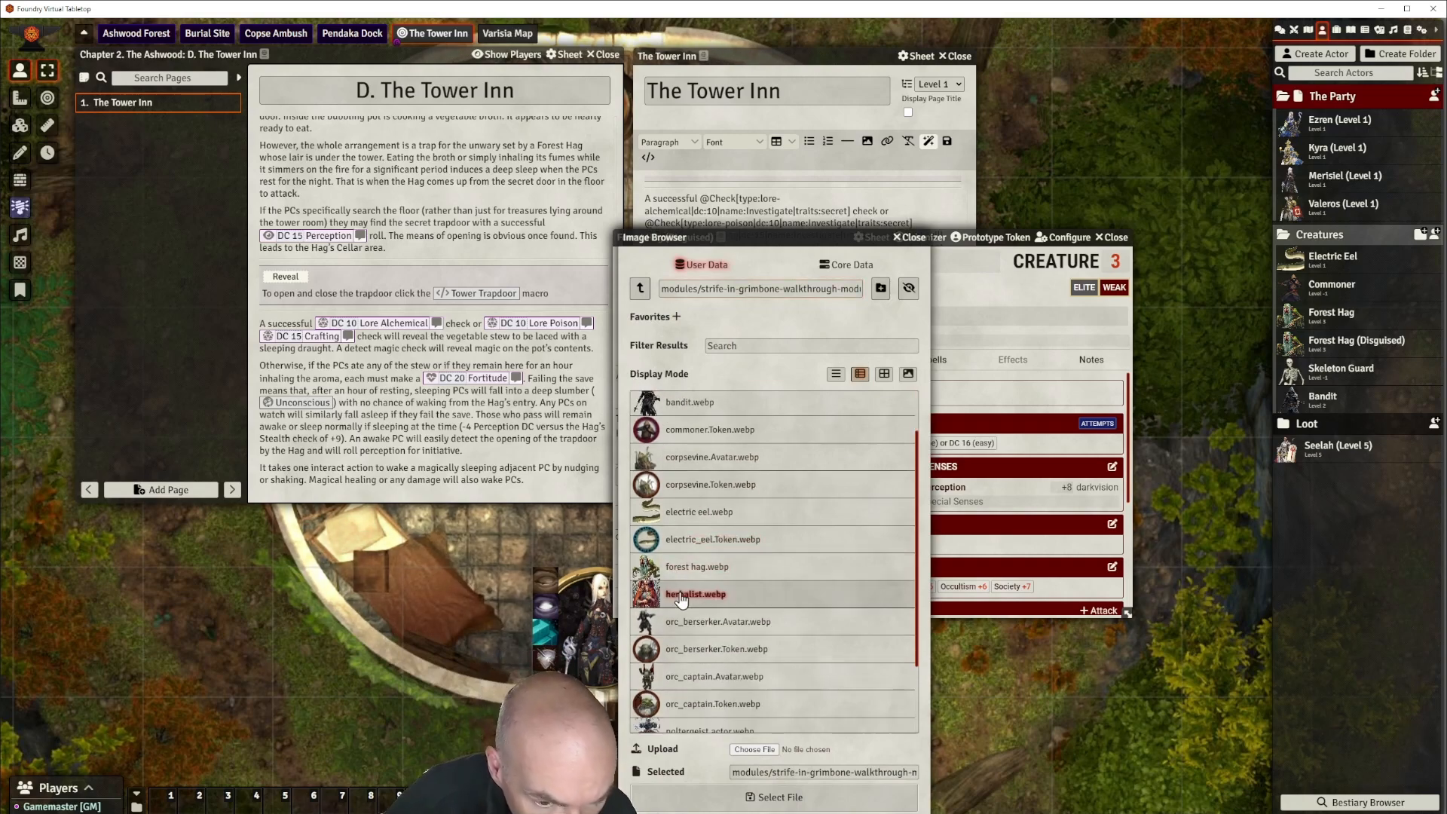
left_click(776, 797)
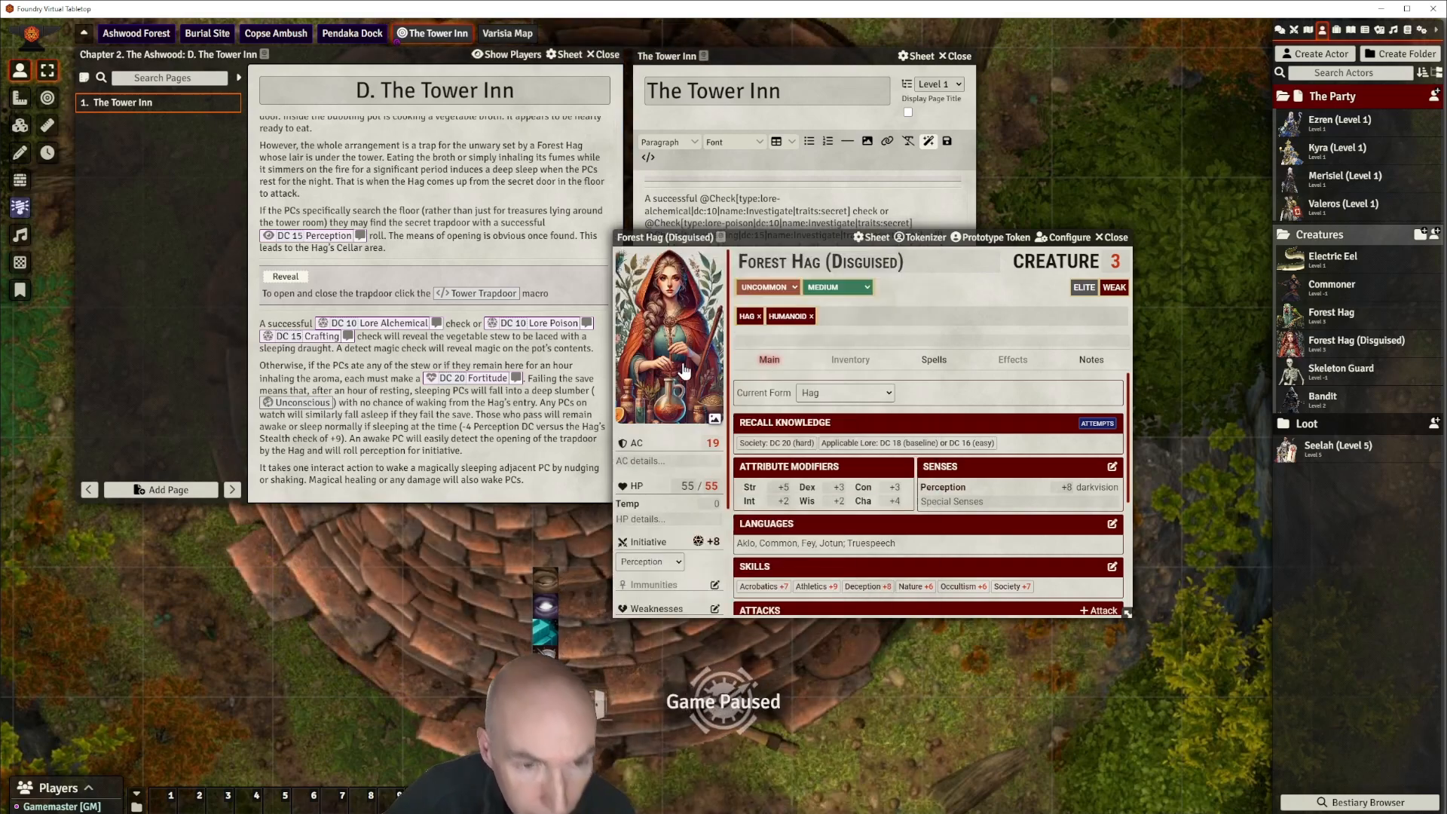
Close the Forest Hag (Disguised) sheet and open the original Forest Hag in Tokenizer.
left_click_drag(1097, 242, 1151, 256)
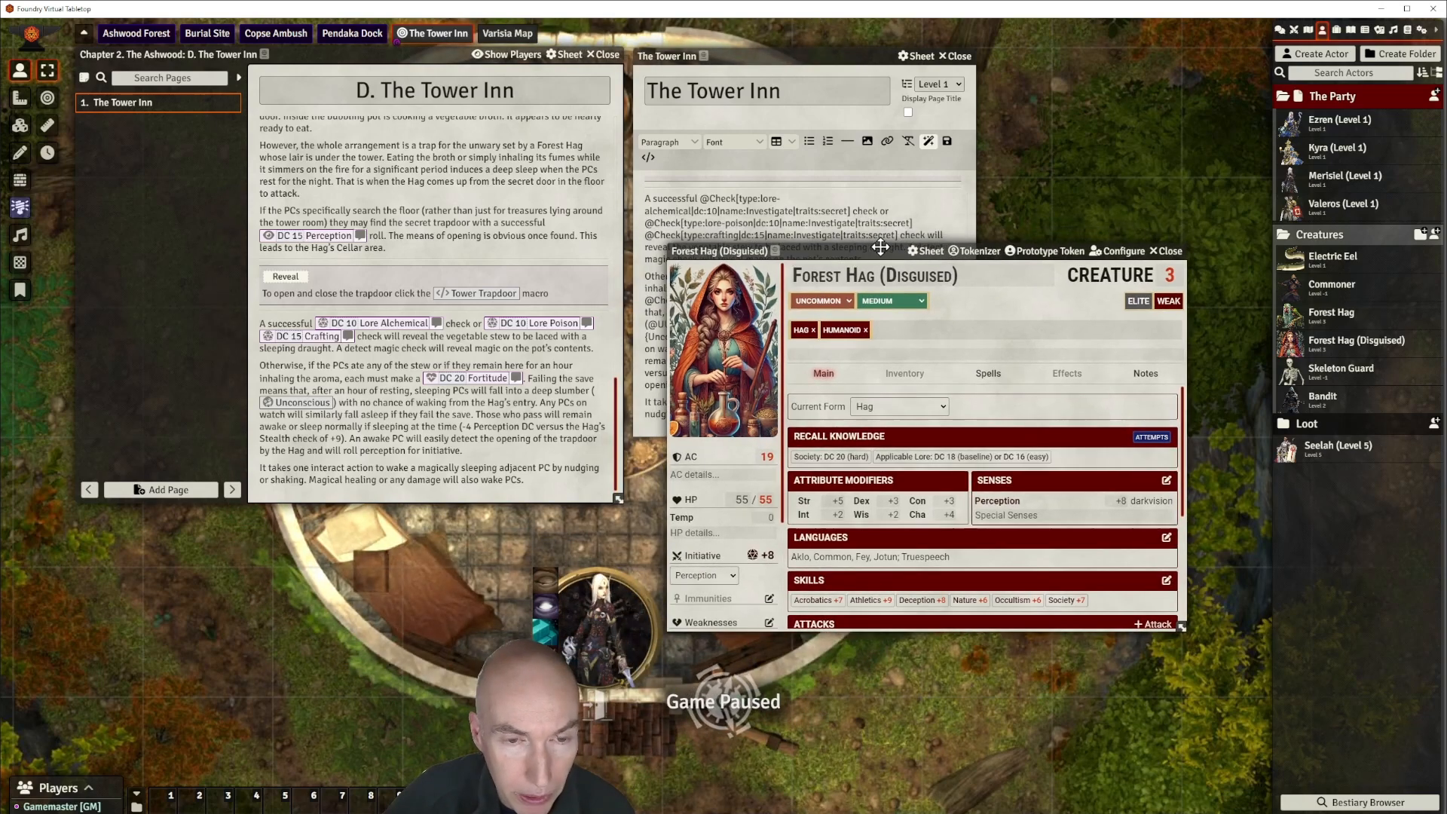
left_click(1169, 252)
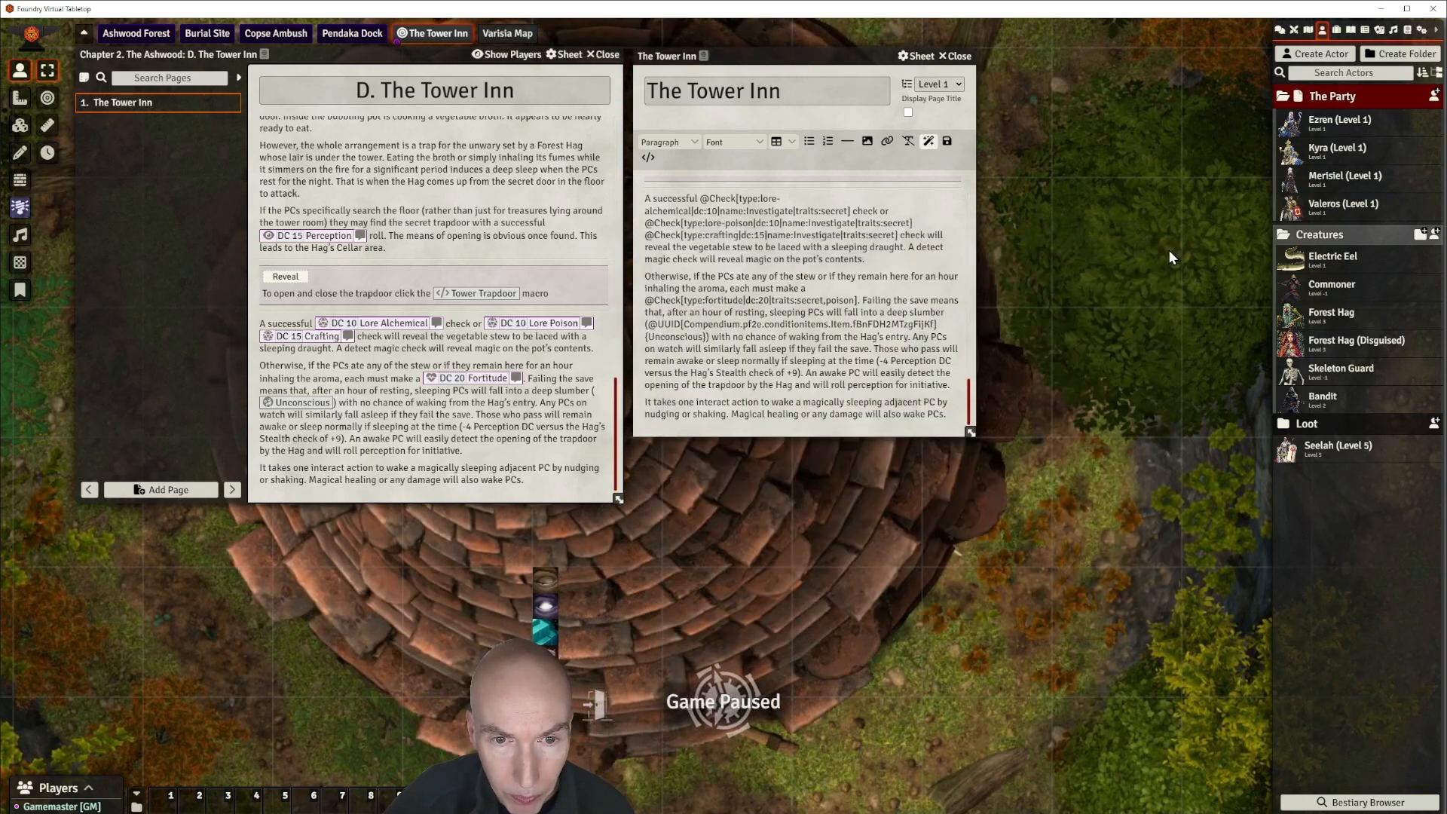
left_click(1330, 322)
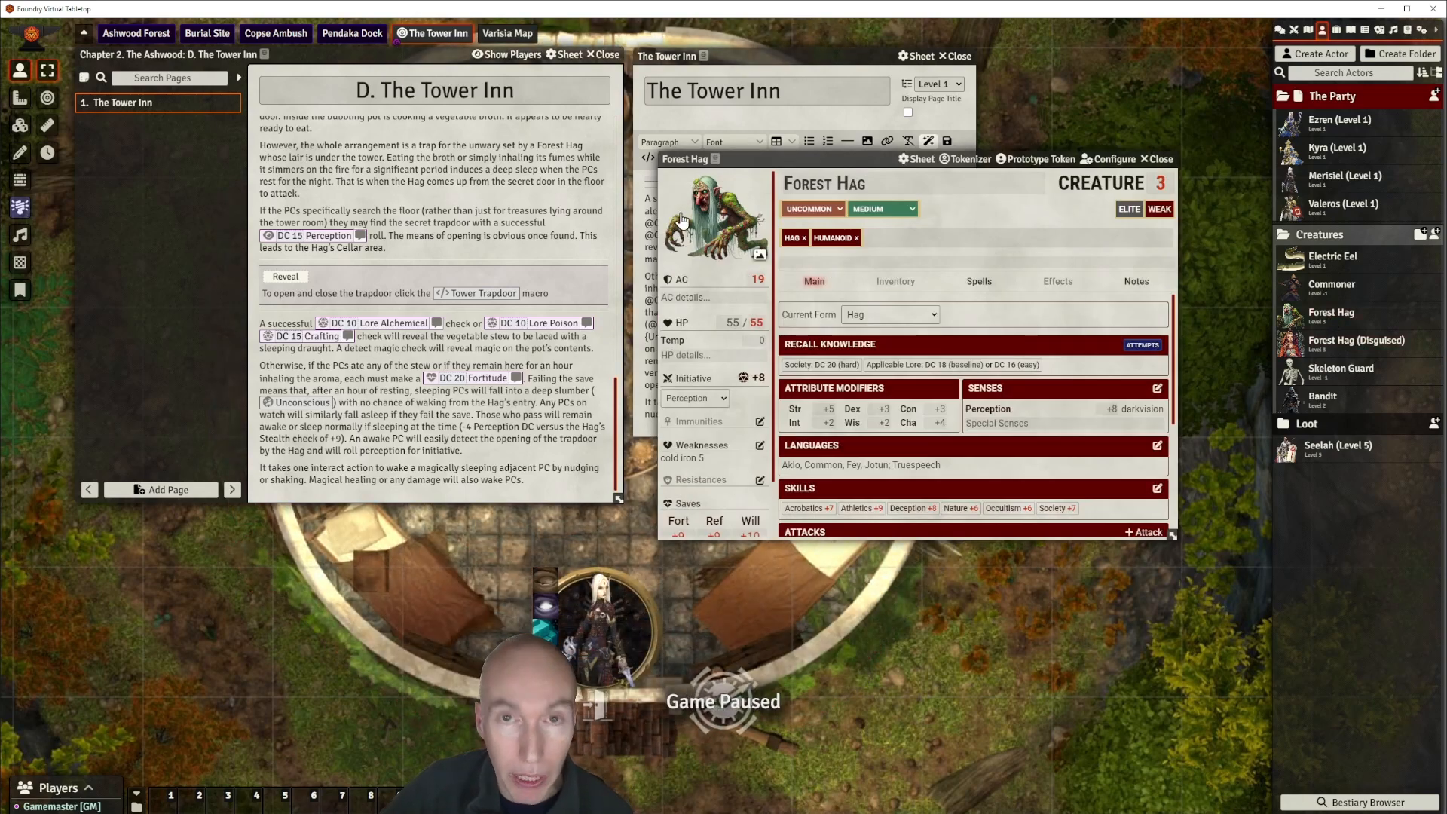
left_click_drag(981, 167, 955, 180)
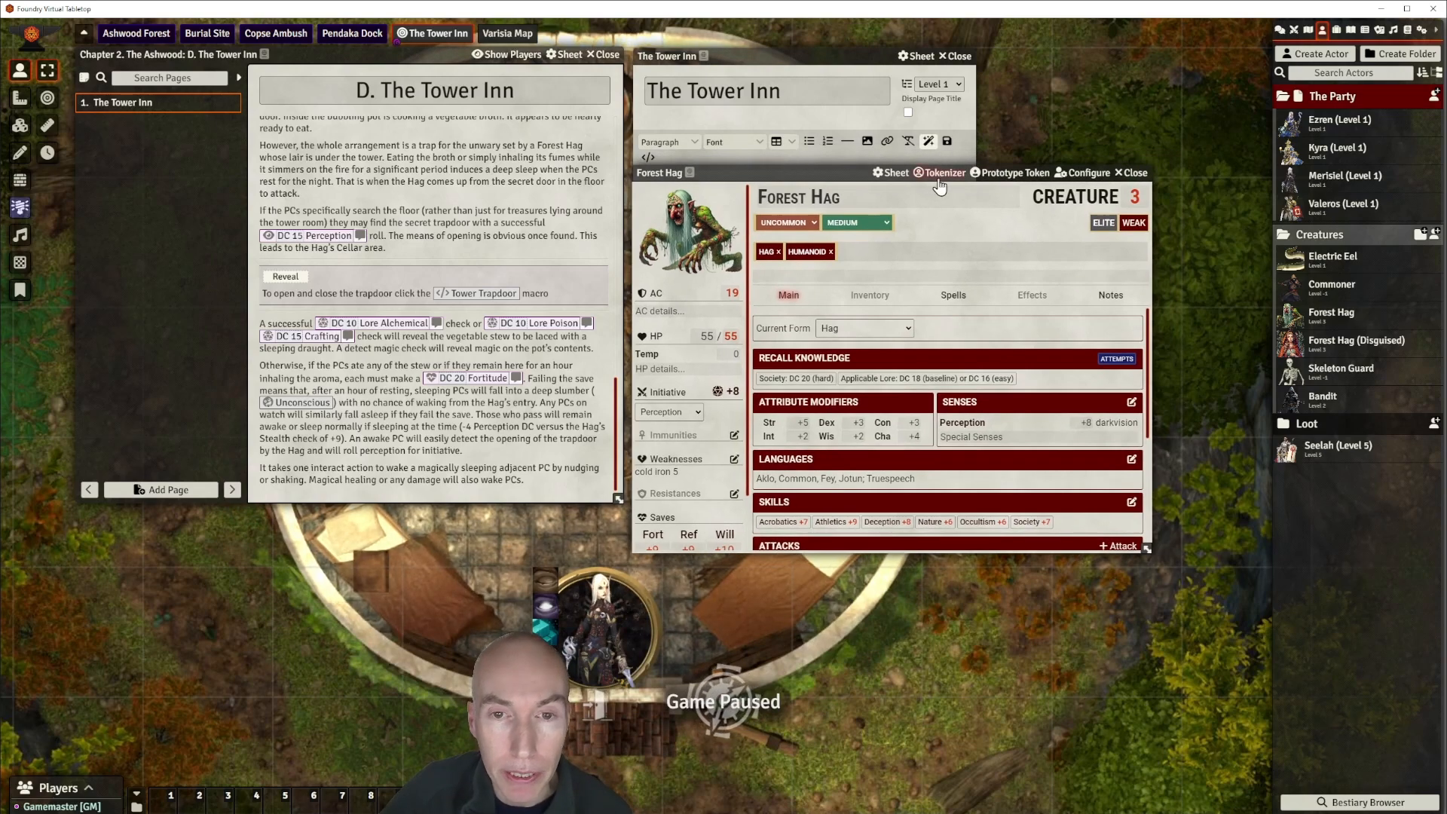
left_click(954, 175)
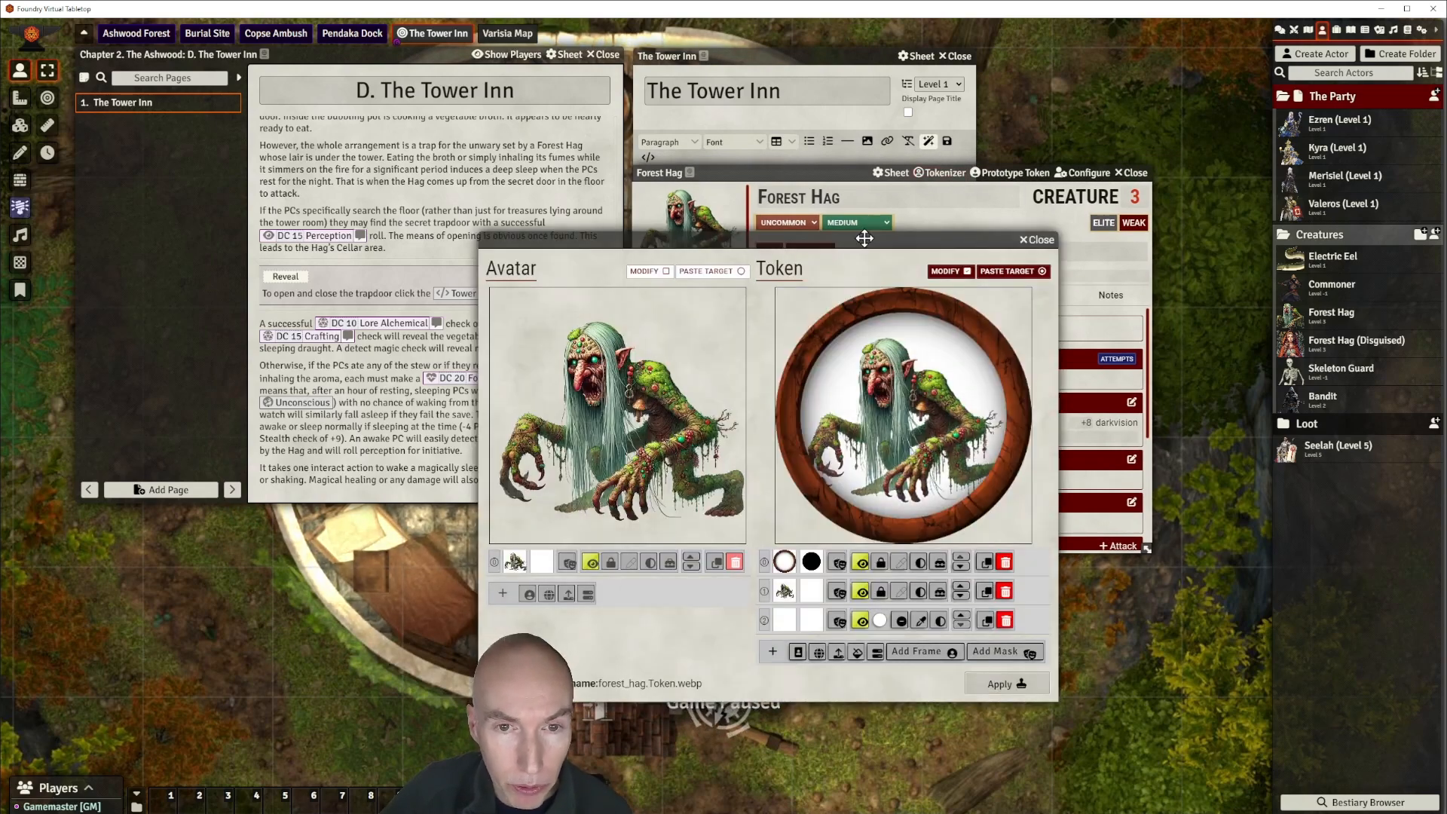
left_click_drag(888, 230, 945, 163)
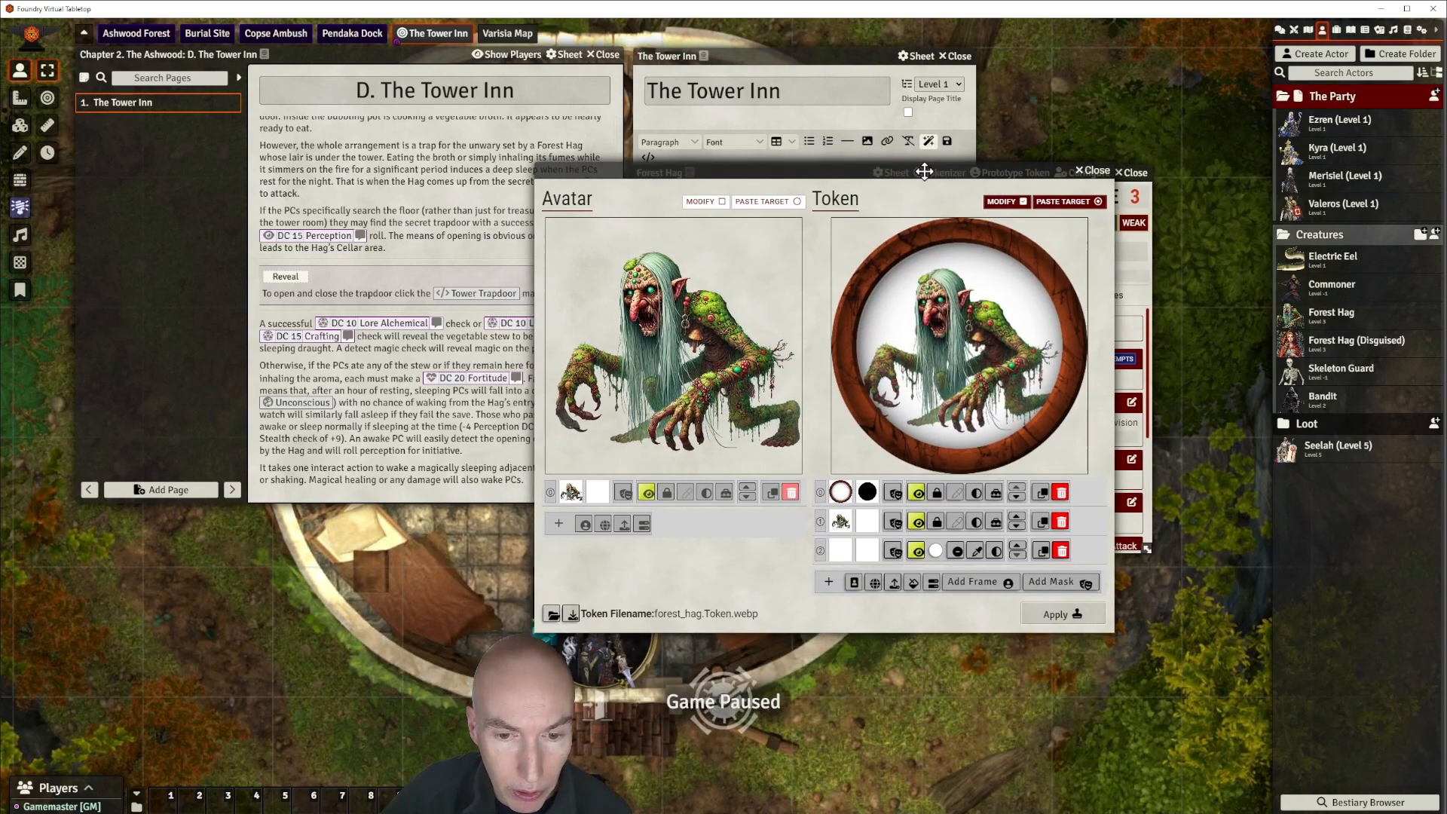
Delete the white background layer from the Forest Hag's token and replace its wooden frame with an ornate teal-green vine frame.
left_click(1061, 552)
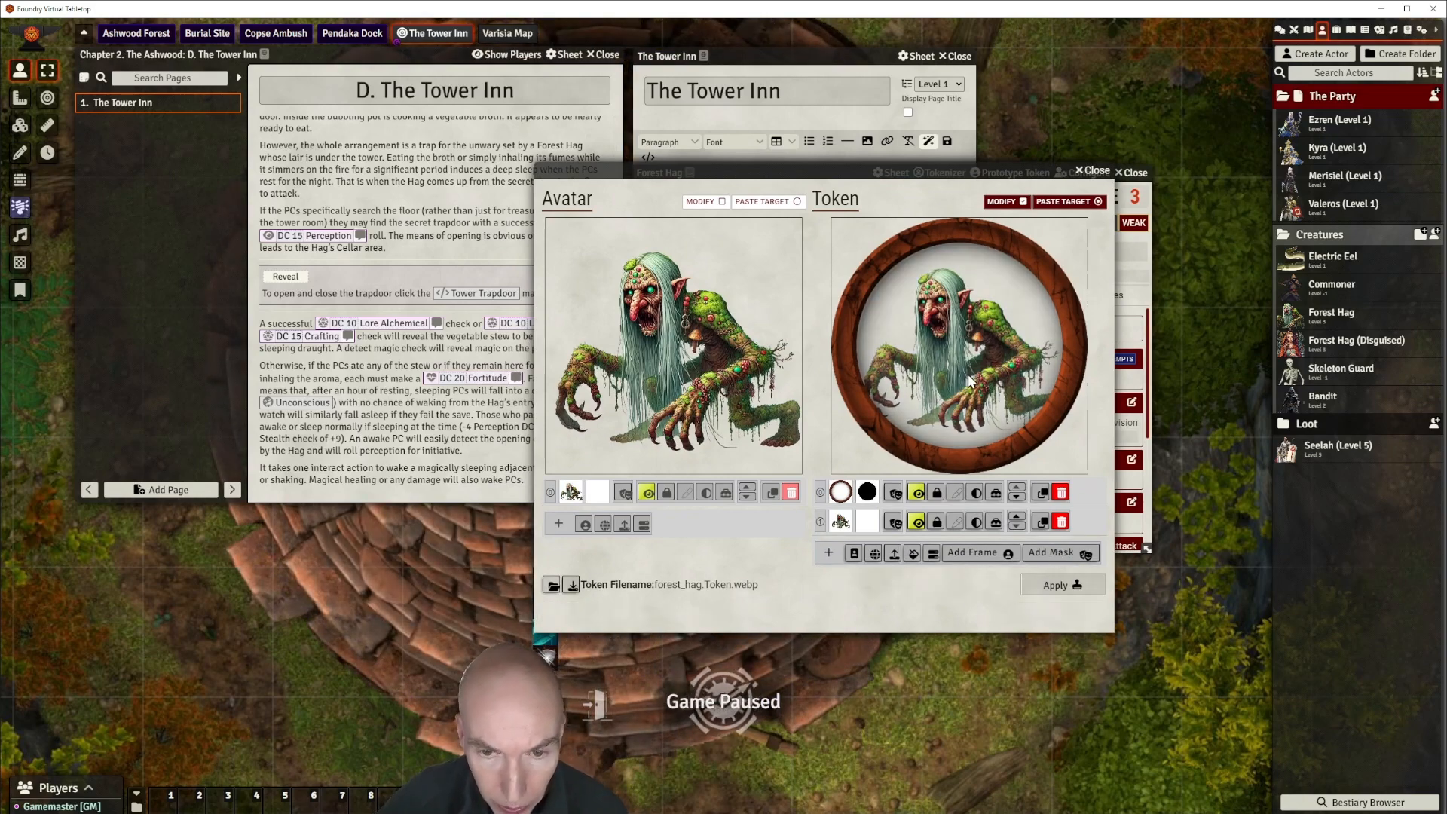
left_click(974, 553)
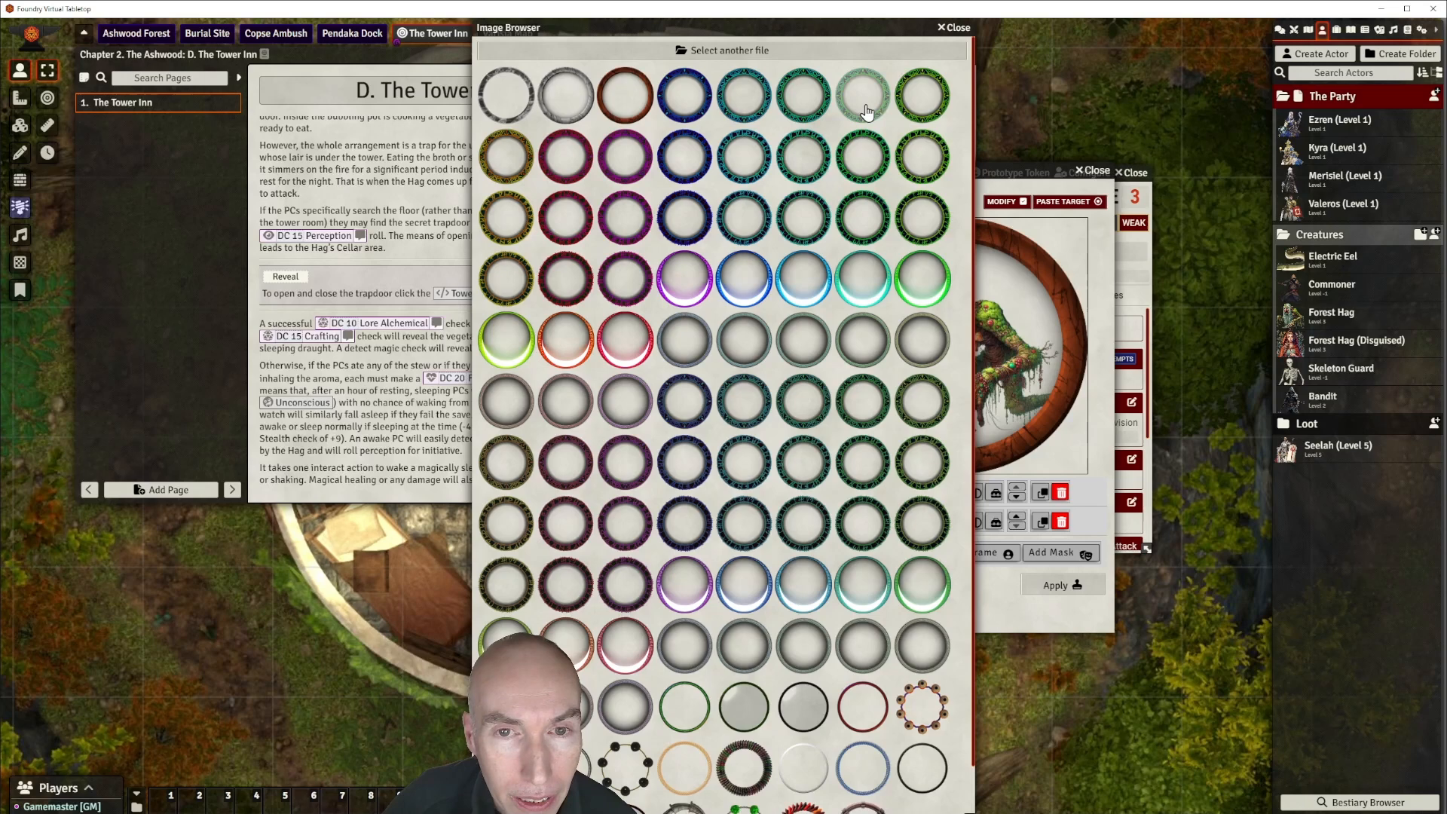
scroll(784, 516, "down", 1)
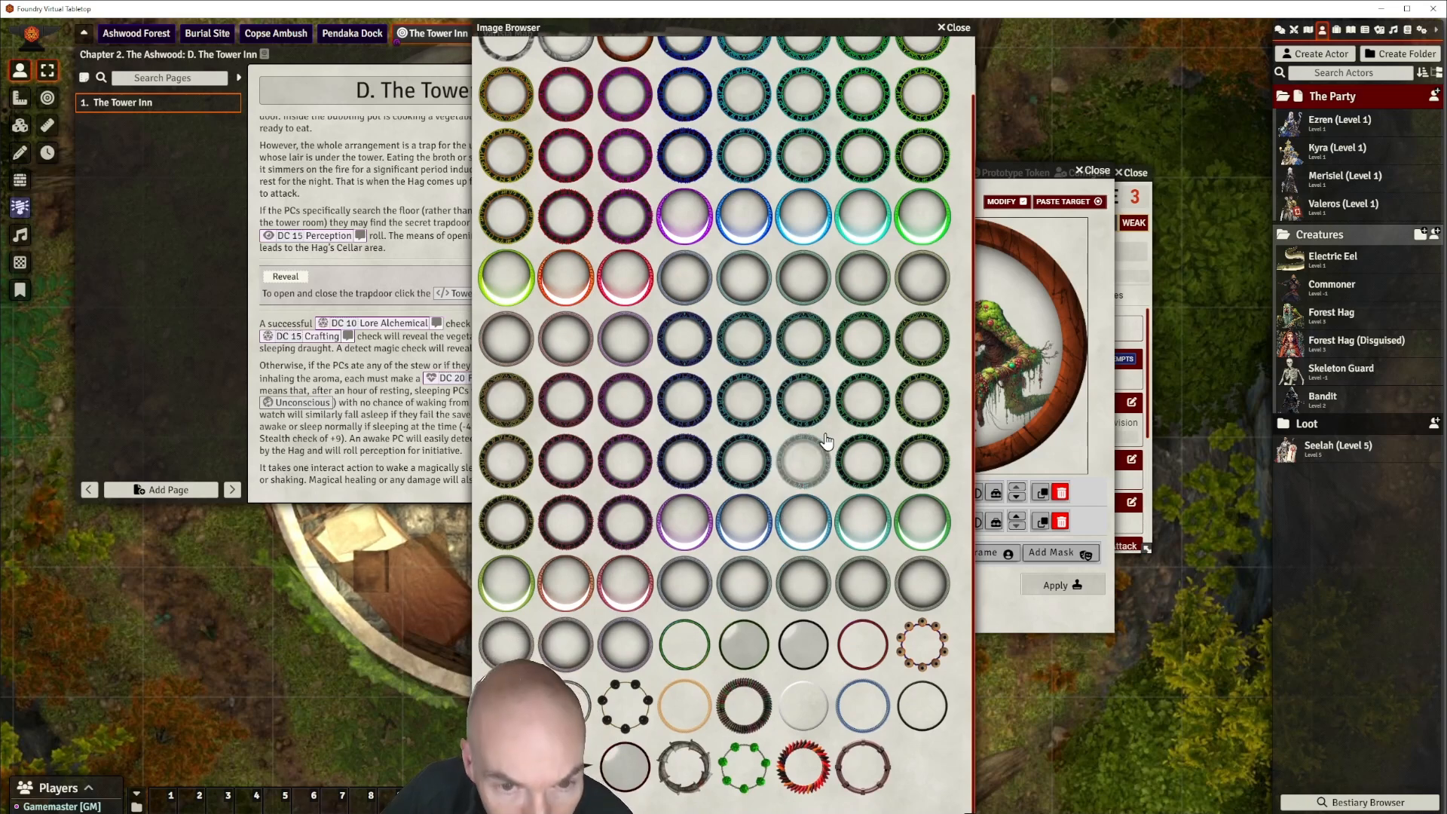
left_click(804, 343)
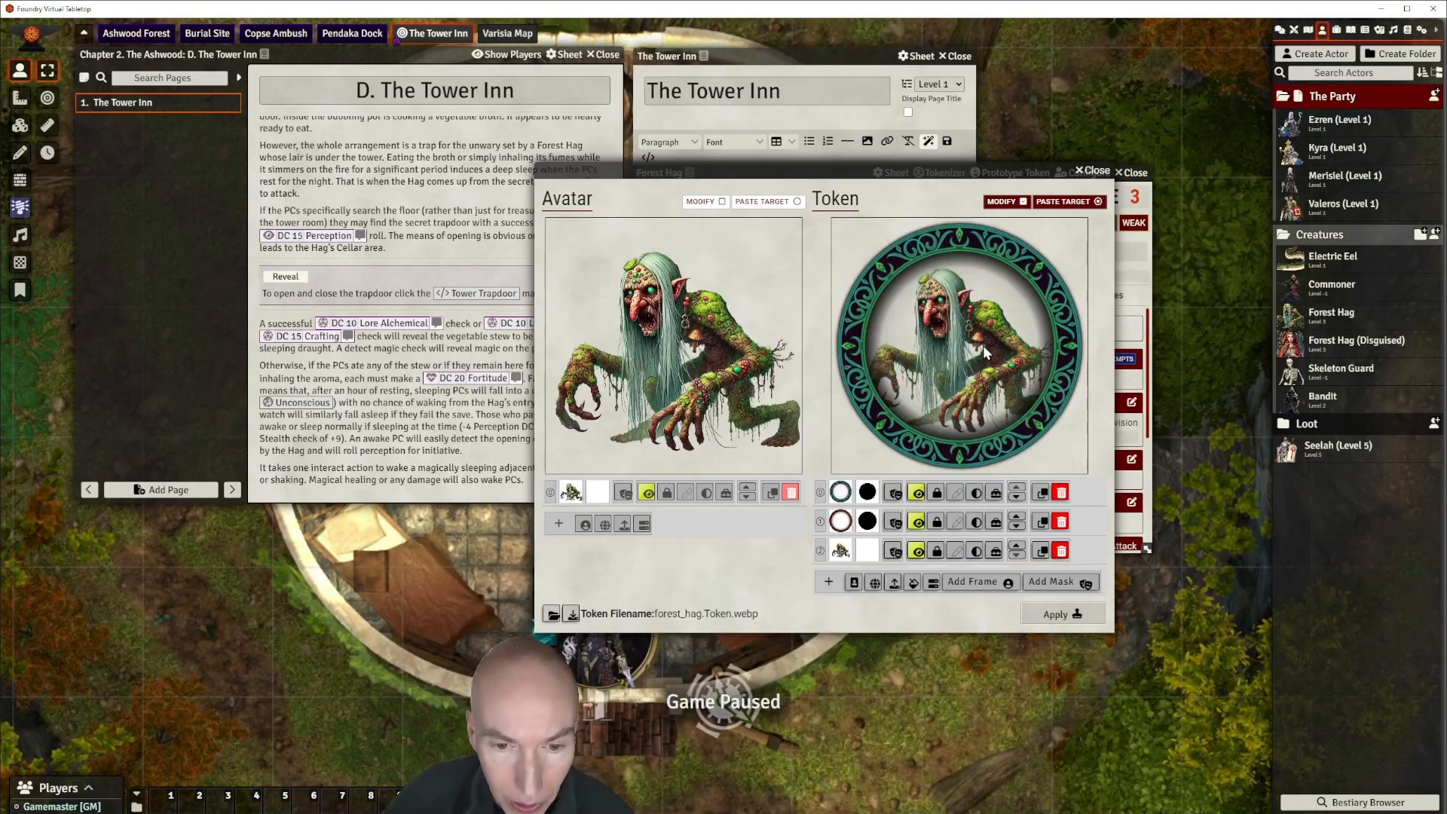
left_click(1061, 524)
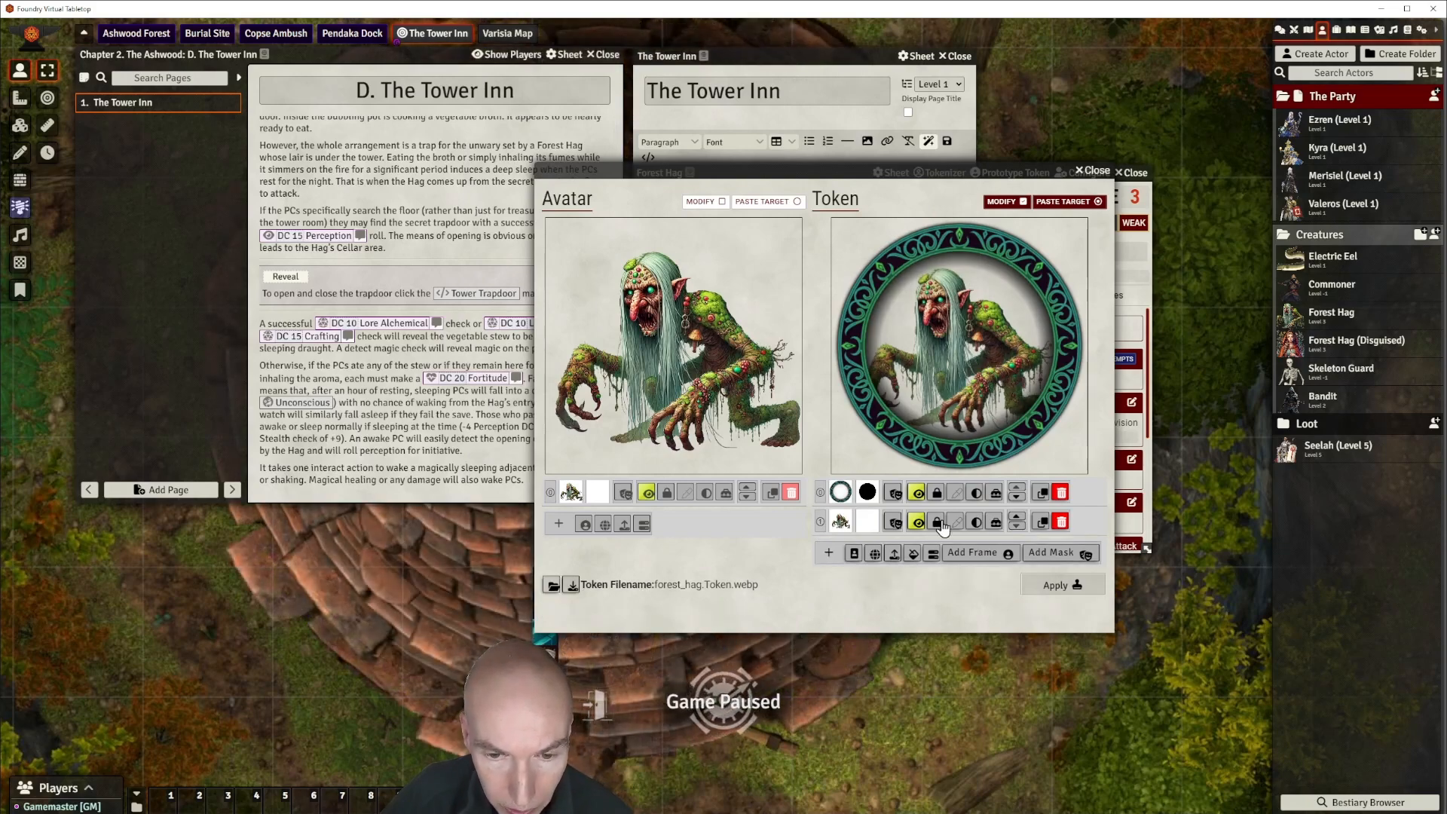
Nudge the hag image slightly up inside the token frame, apply the token, and close the Forest Hag sheet.
mouse_move(959, 362)
left_mouse_down()
mouse_move(971, 368)
mouse_move(952, 351)
left_mouse_up()
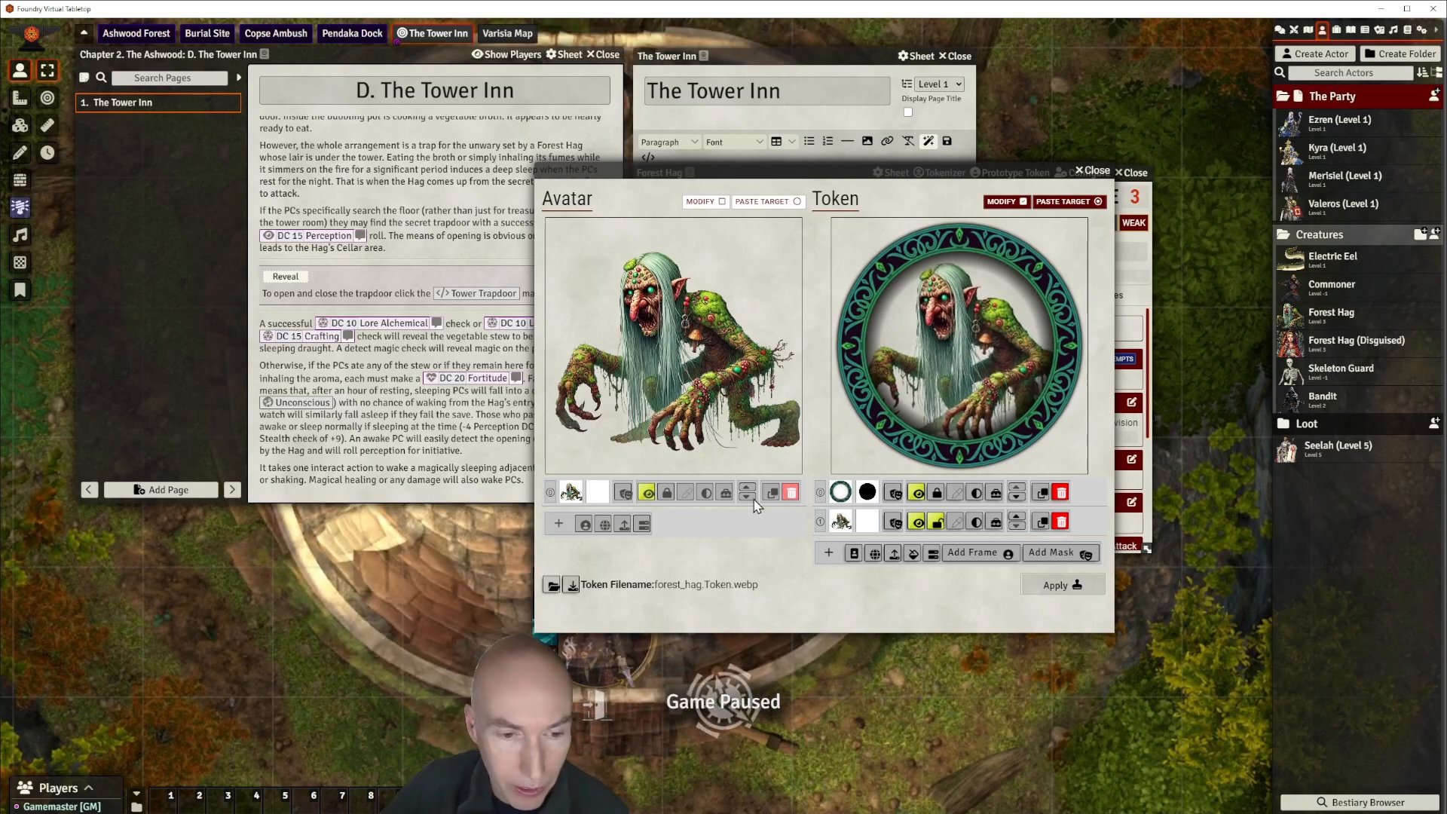
left_click(1062, 587)
left_click_drag(805, 173, 848, 220)
left_click(1172, 220)
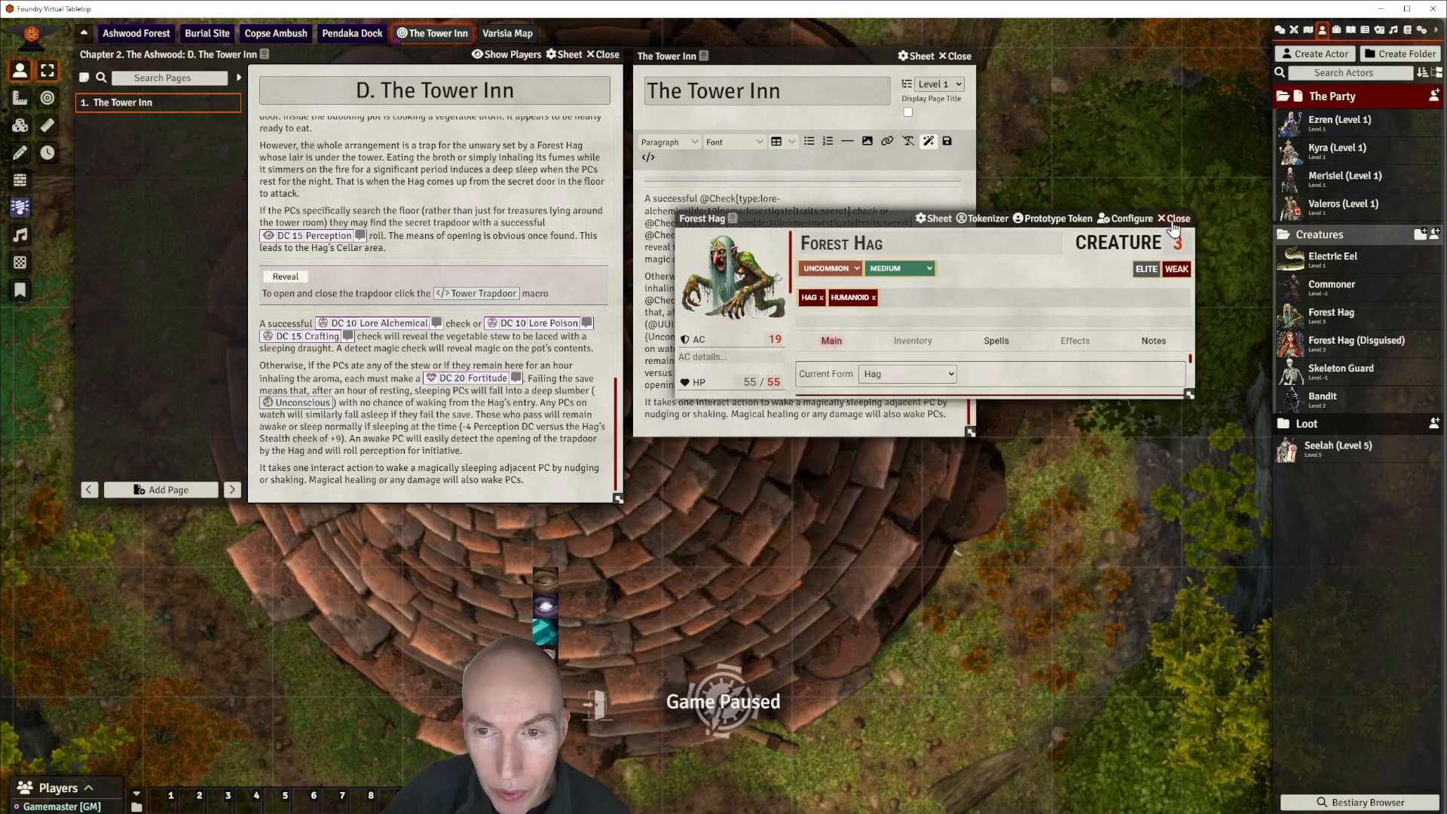
Open Forest Hag (Disguised) in Tokenizer and delete the token's white background and hag image layers.
left_click(1336, 344)
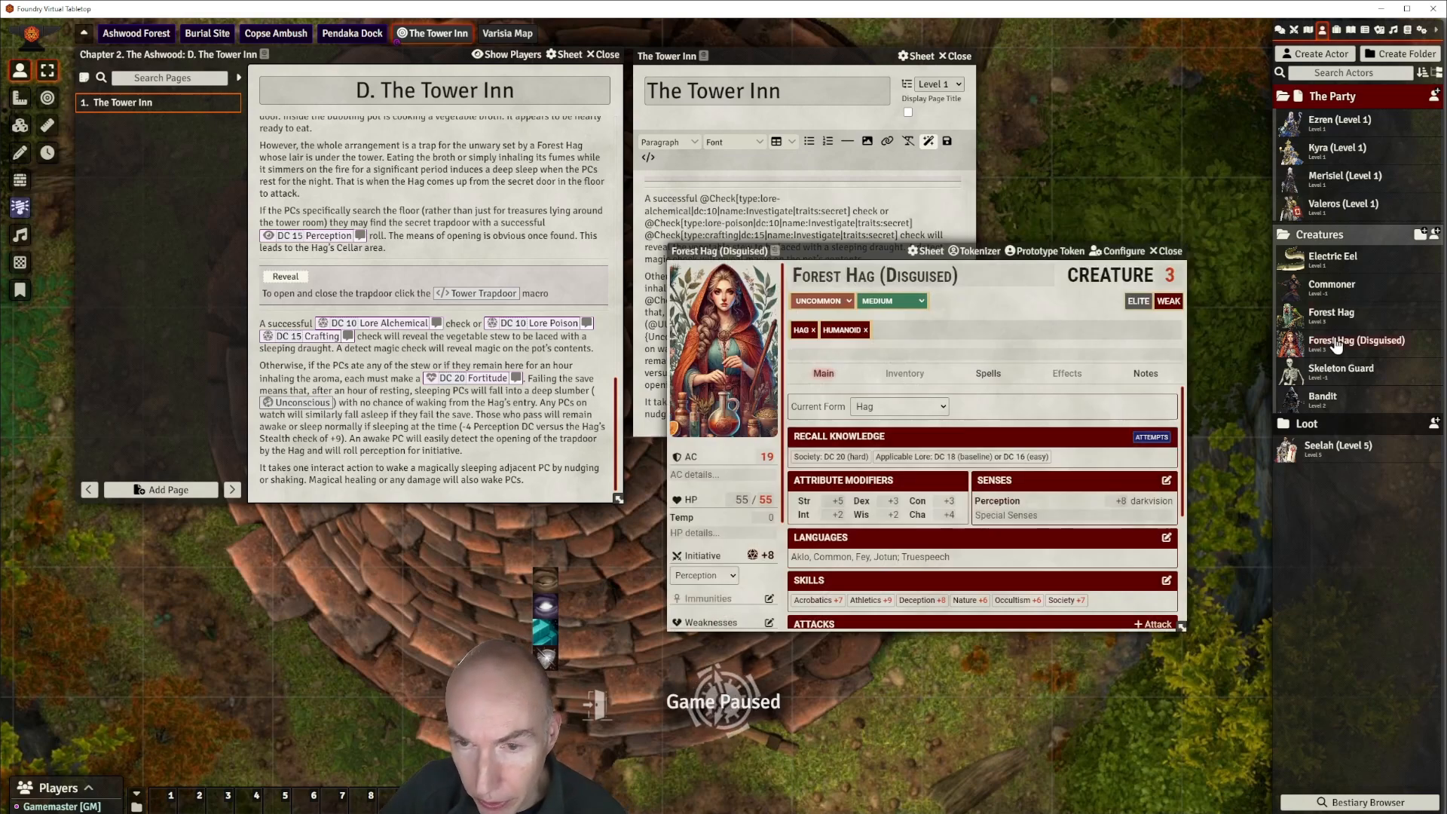
left_click(978, 251)
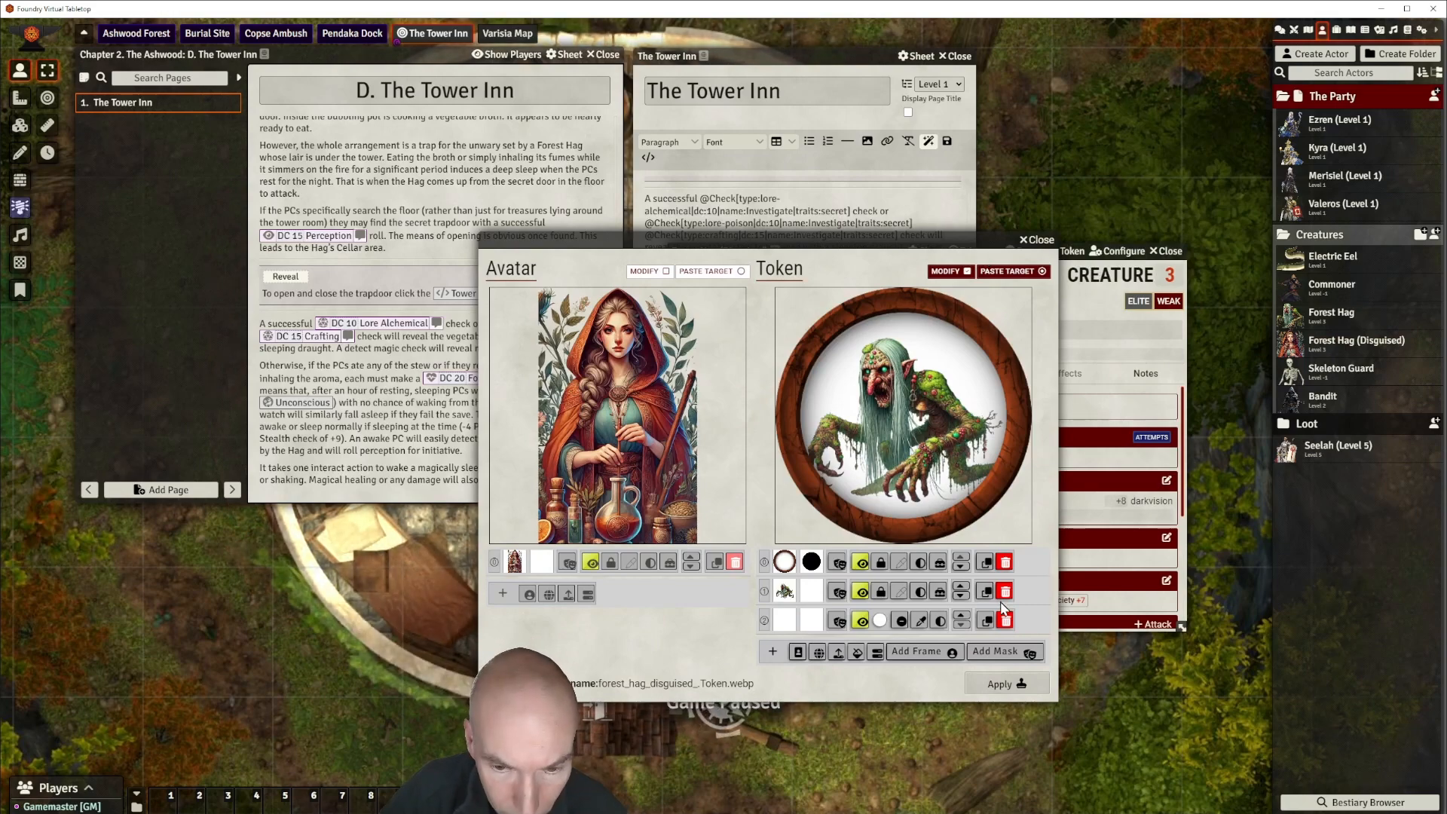
left_click(1006, 620)
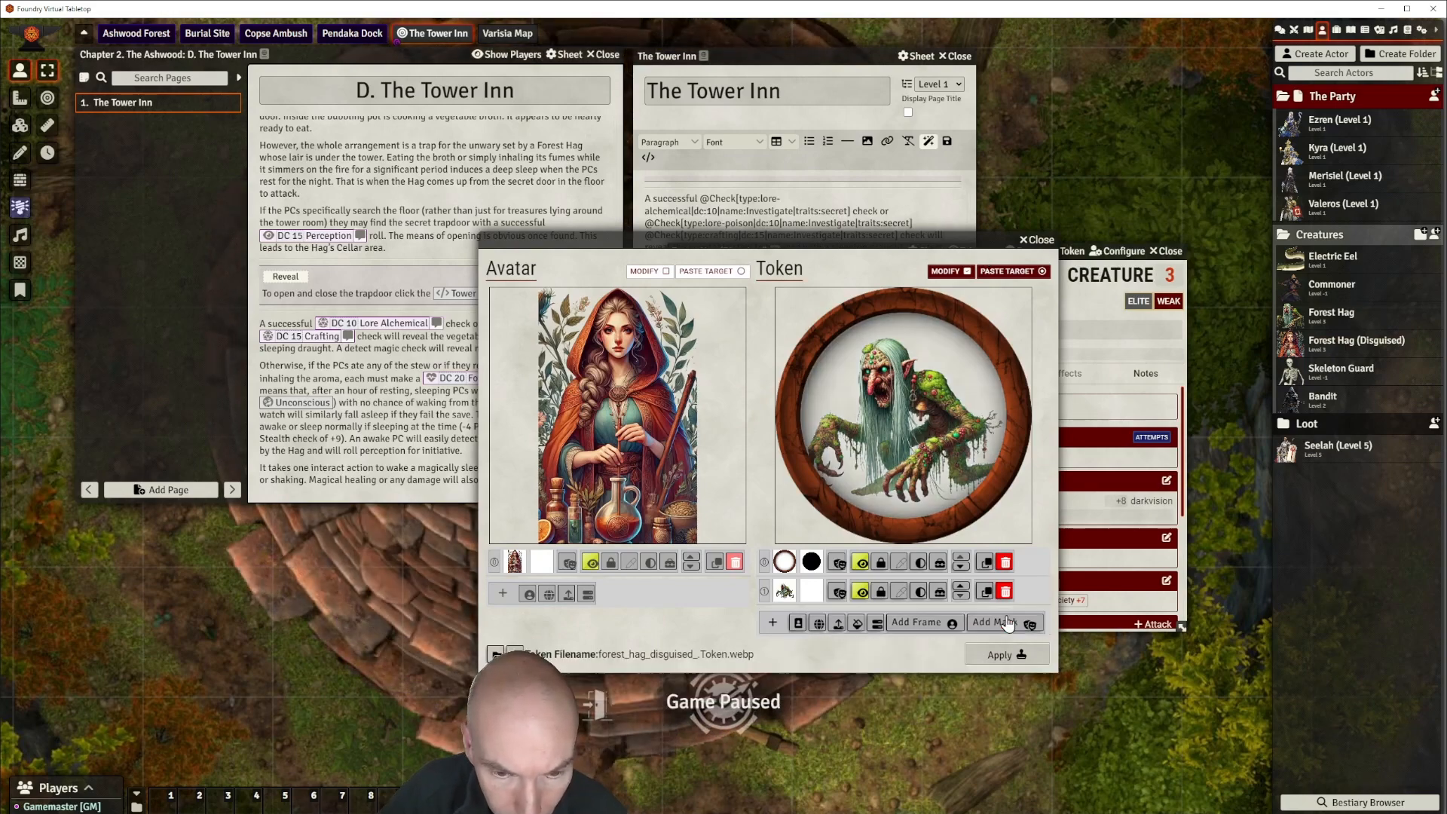
left_click(1005, 592)
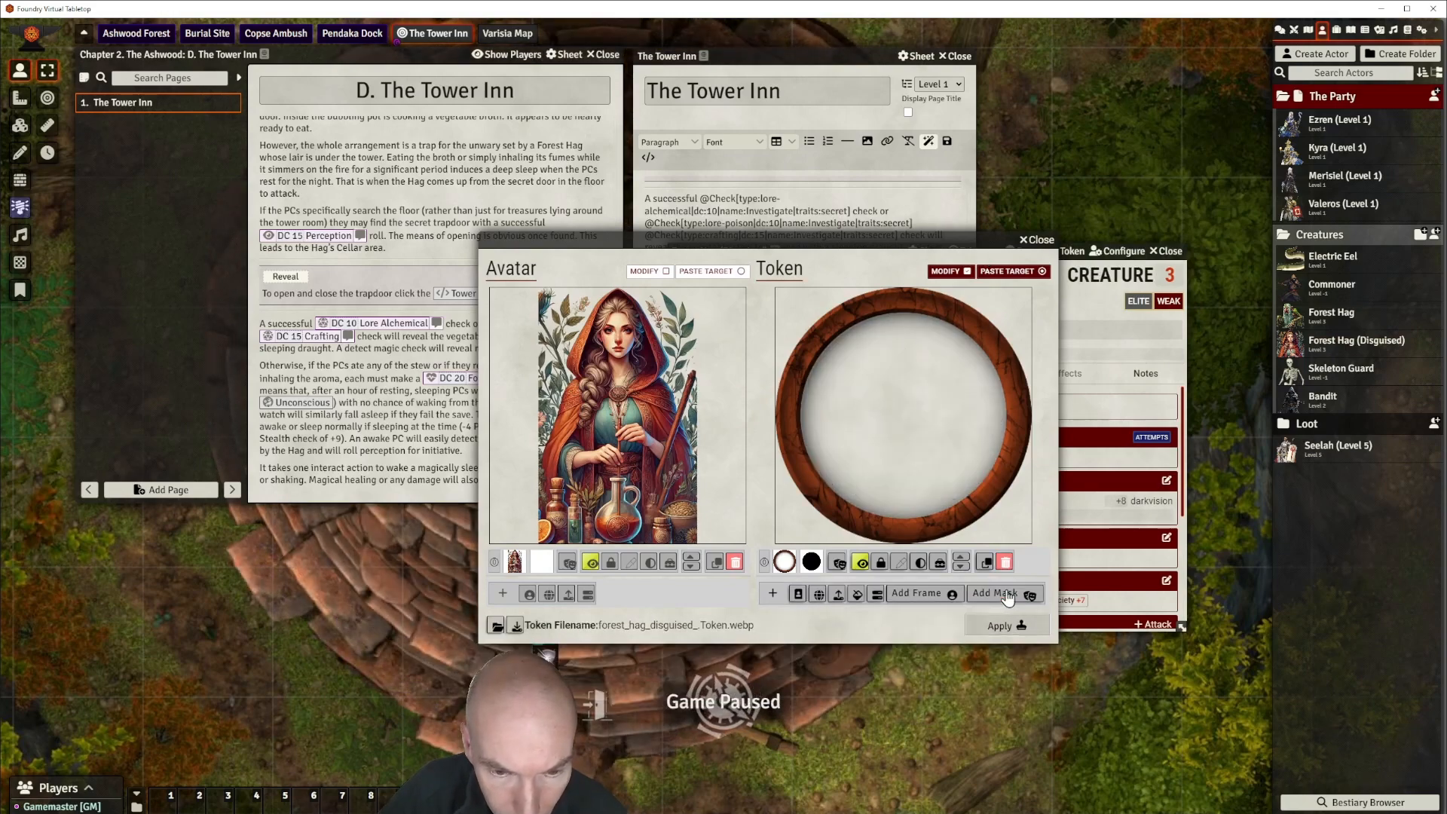
Replace the disguised token's wooden frame with the ornate teal-green one and add the herbalist avatar as a layer beneath it.
left_click(934, 597)
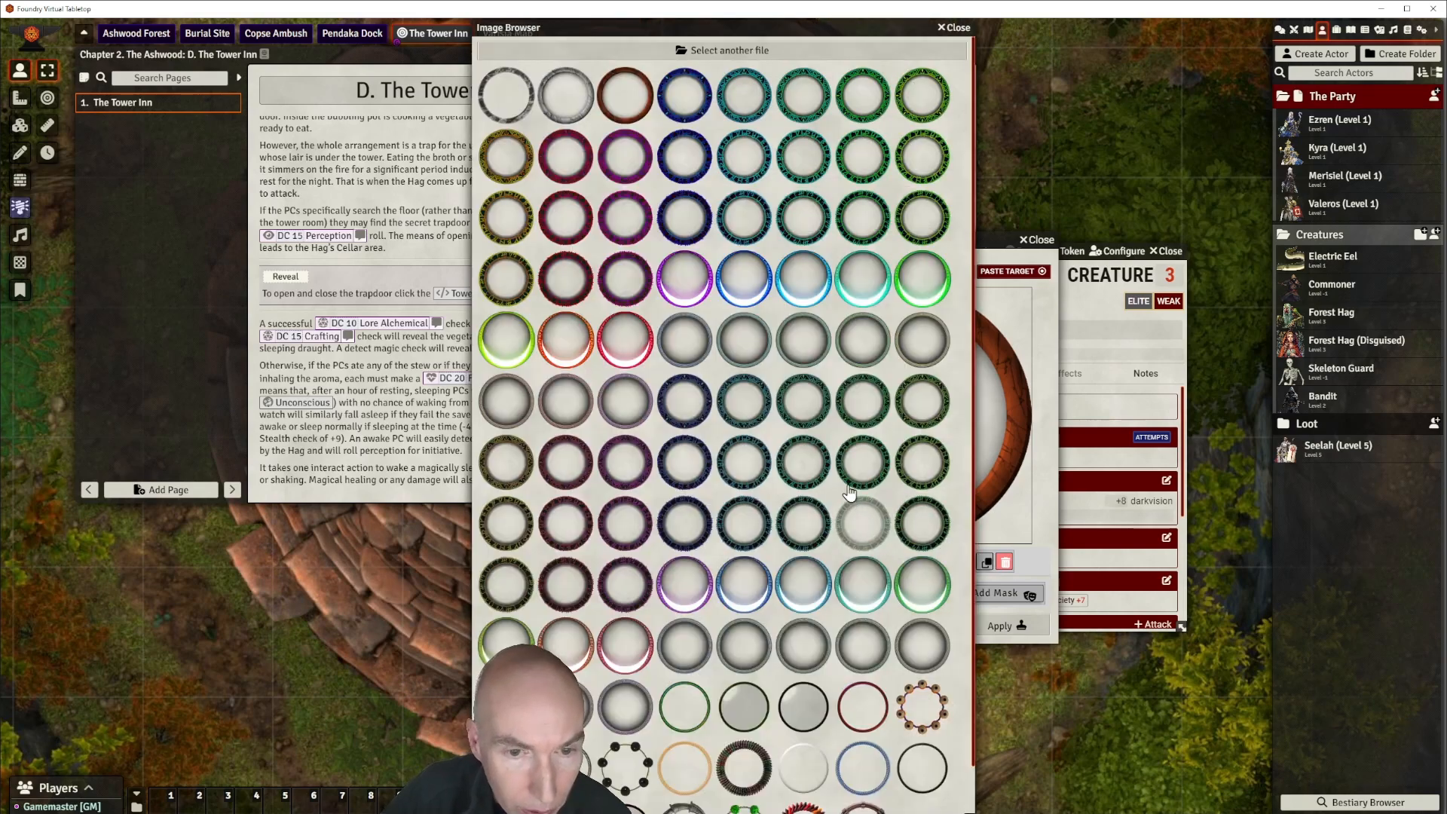
left_click(746, 402)
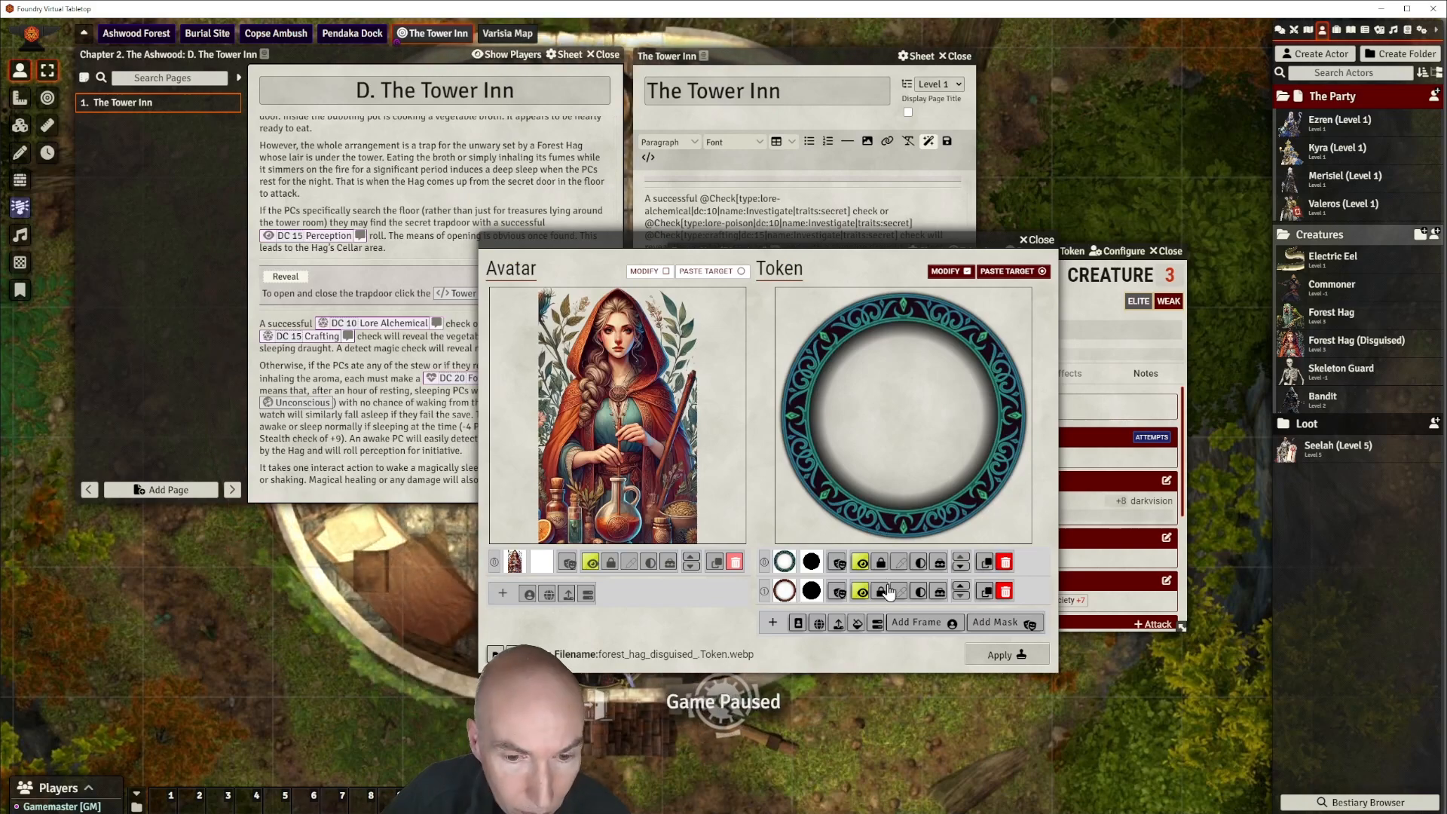
left_click(818, 623)
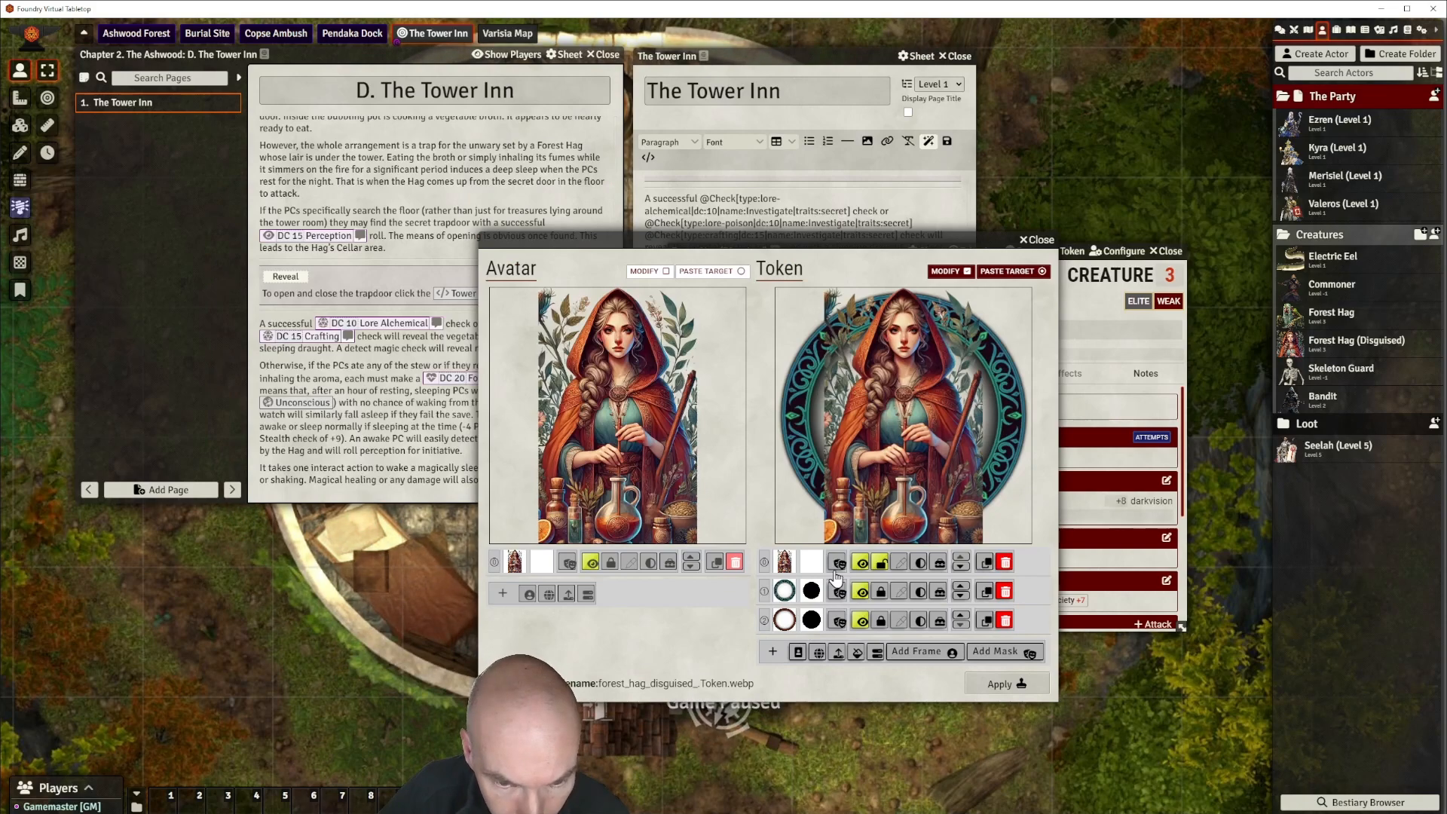
left_click(1004, 619)
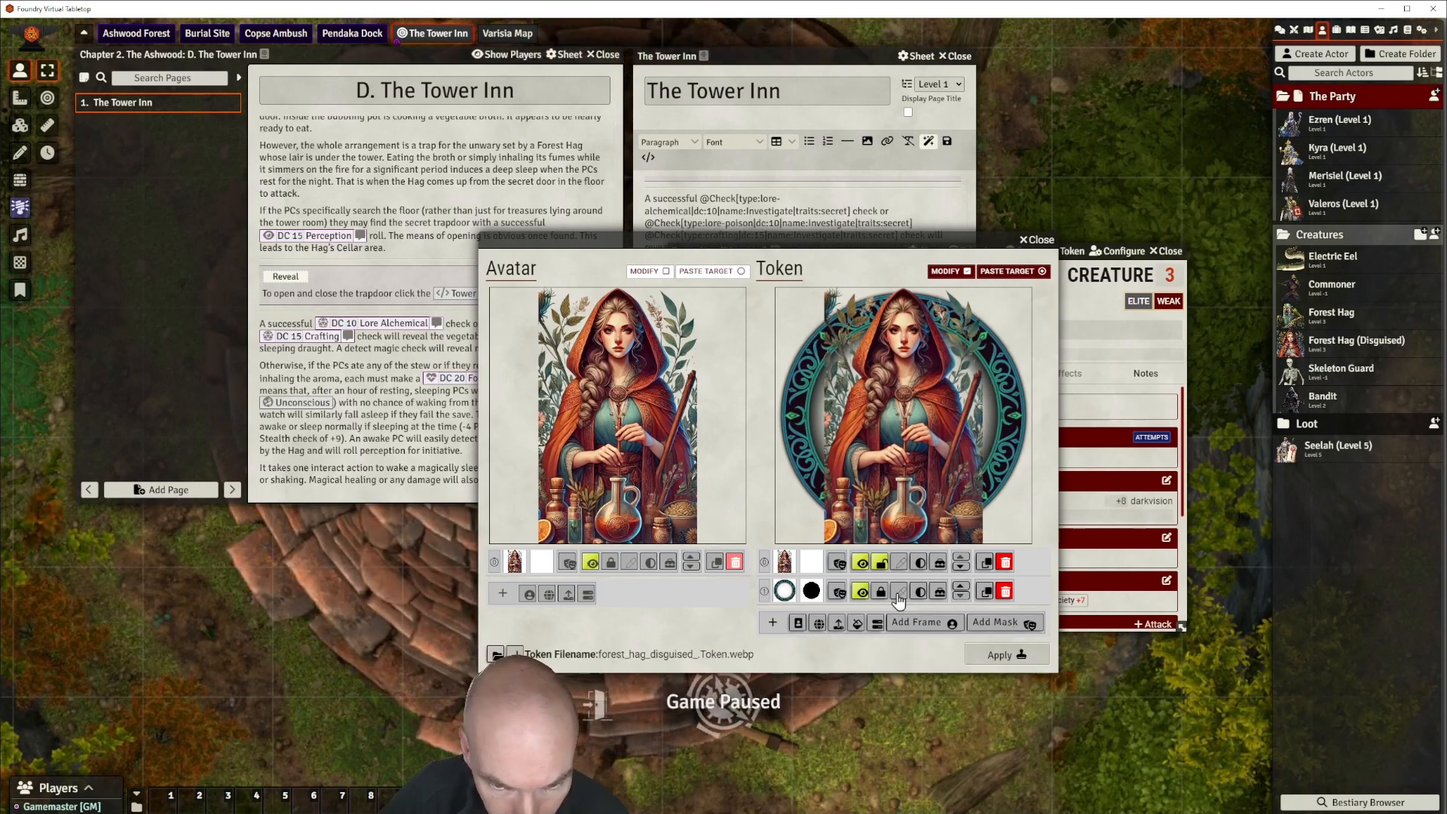
left_click(960, 587)
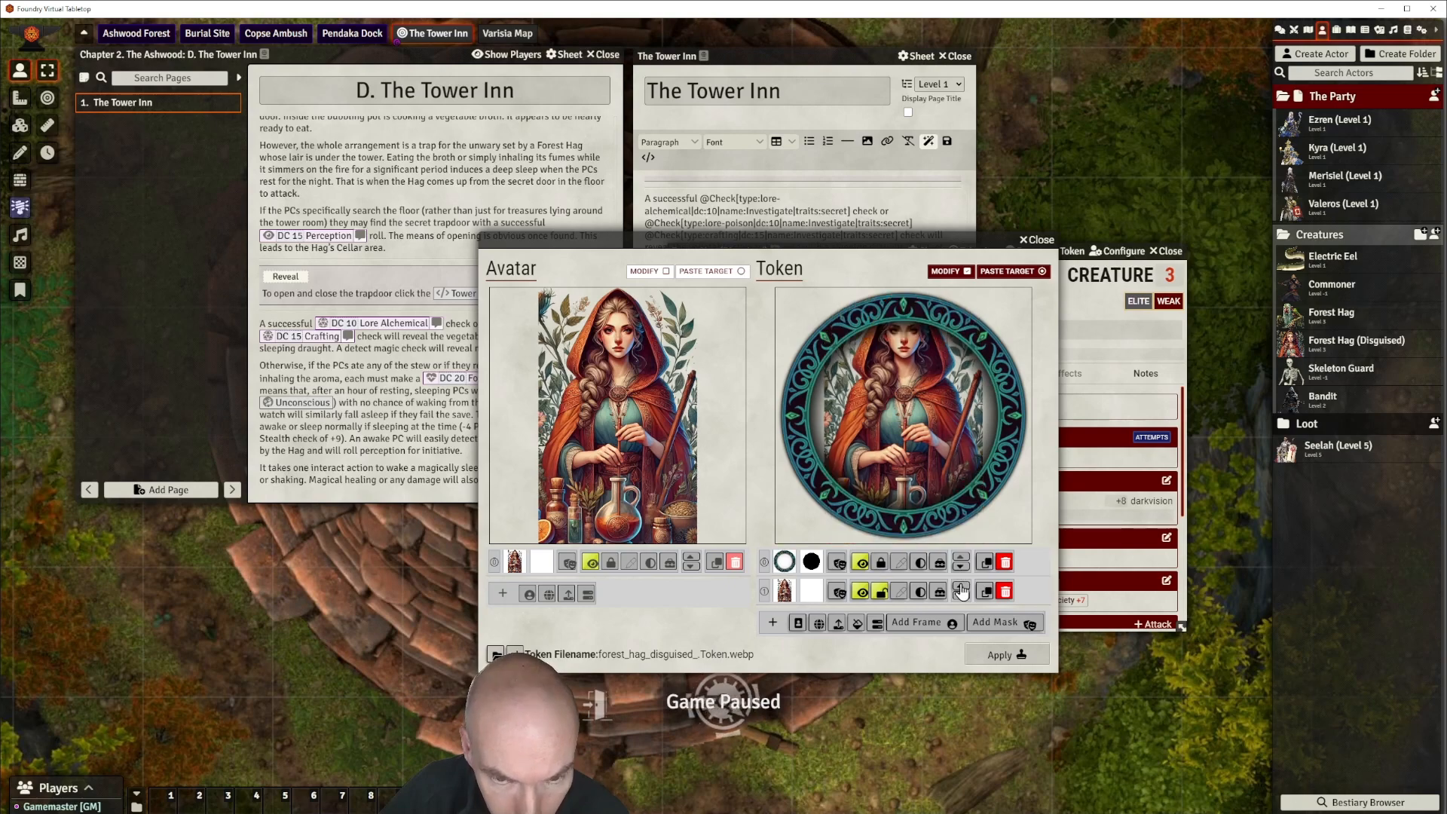
Enlarge and reposition the herbalist image so her head and shoulders fill the frame, apply the token, and close the sheet.
mouse_move(908, 471)
left_mouse_down()
mouse_move(907, 488)
mouse_move(921, 461)
mouse_move(908, 487)
left_mouse_up()
scroll(909, 461, "up", 4)
scroll(920, 459, "up", 3)
scroll(920, 481, "up", 2)
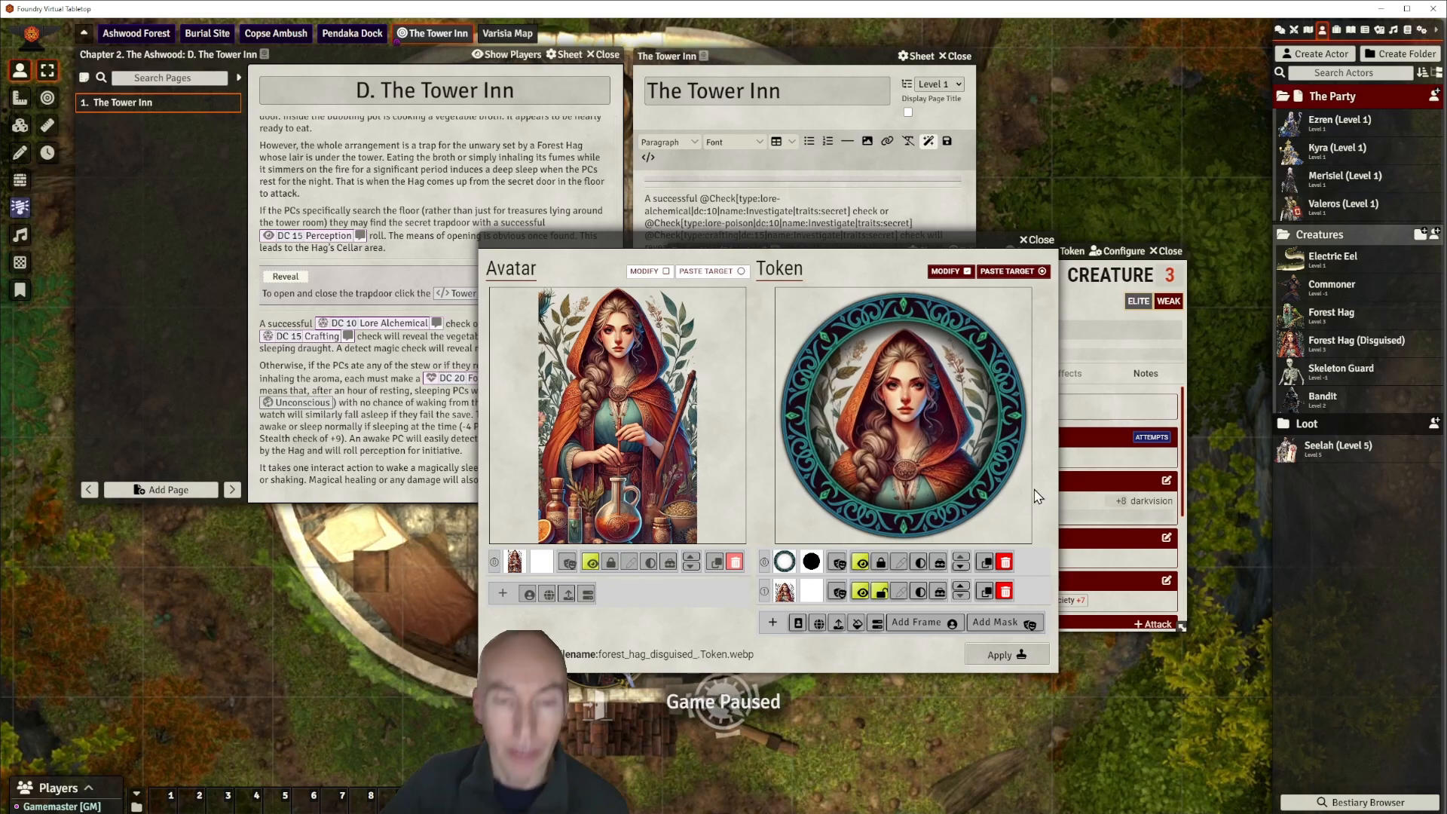
left_click(1007, 655)
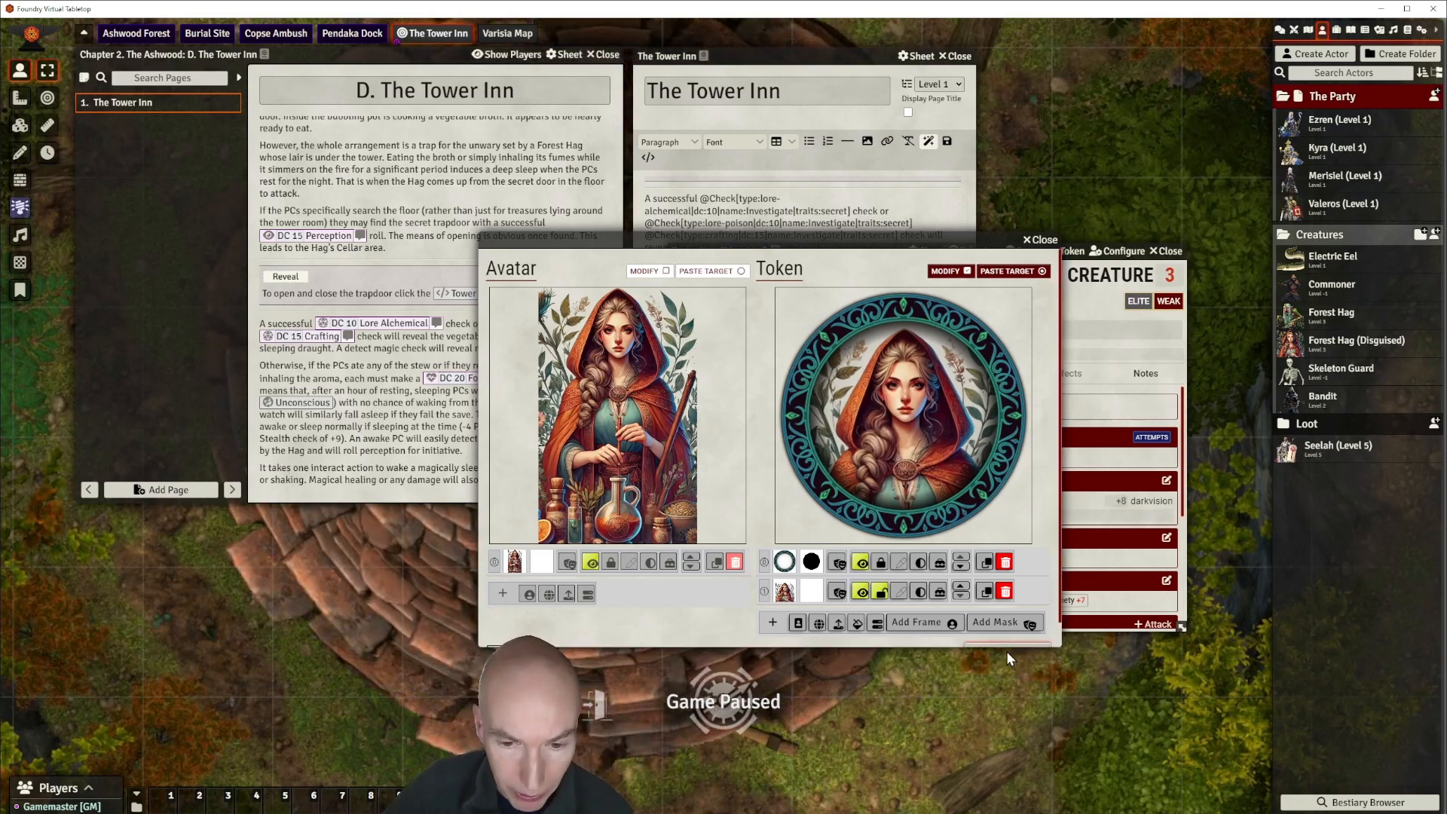
left_click_drag(849, 253, 876, 287)
left_click(1198, 286)
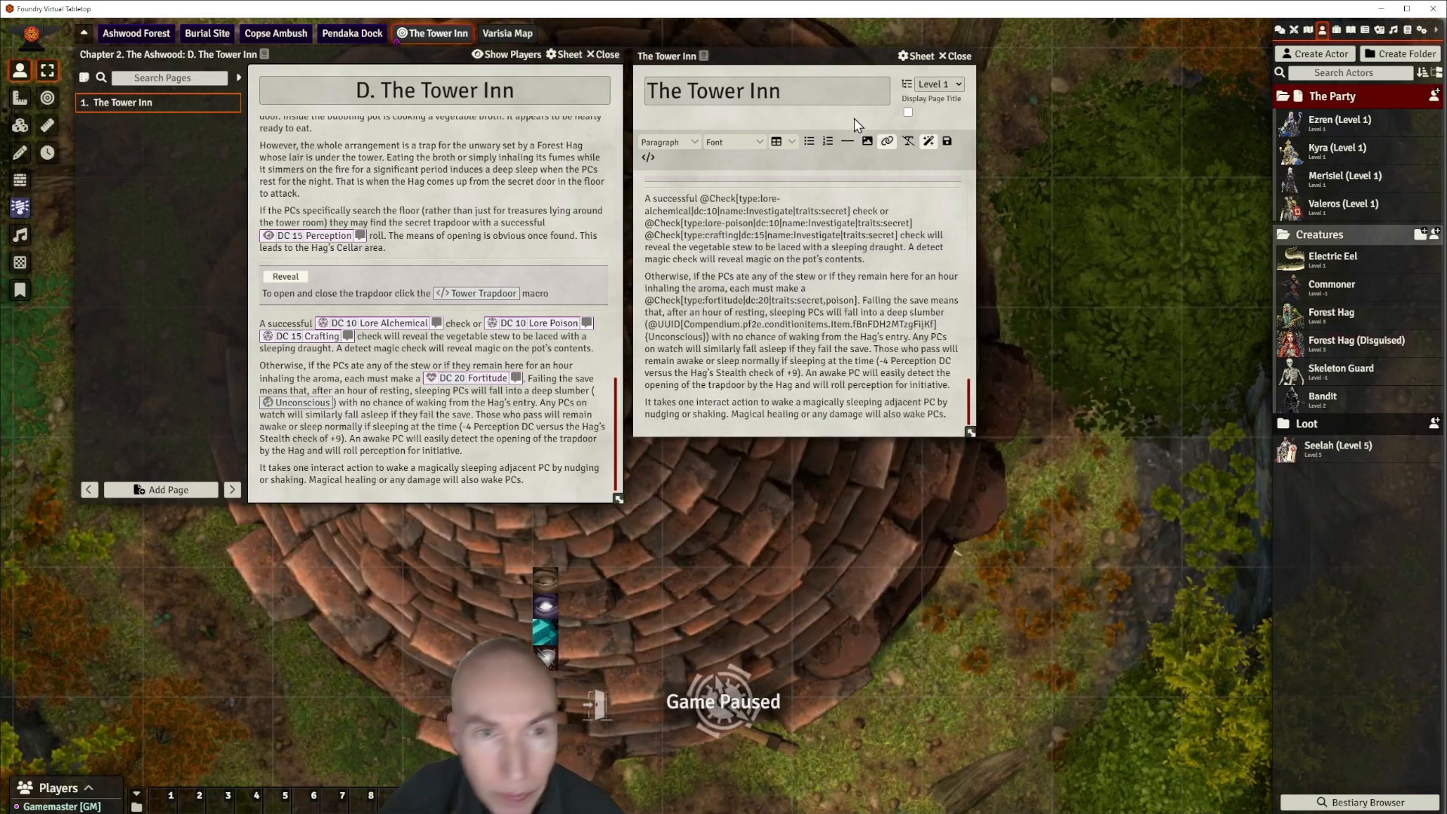
Add a horizontal rule after the last paragraph of The Tower Inn journal page and start a new paragraph below it.
left_click_drag(811, 56, 892, 77)
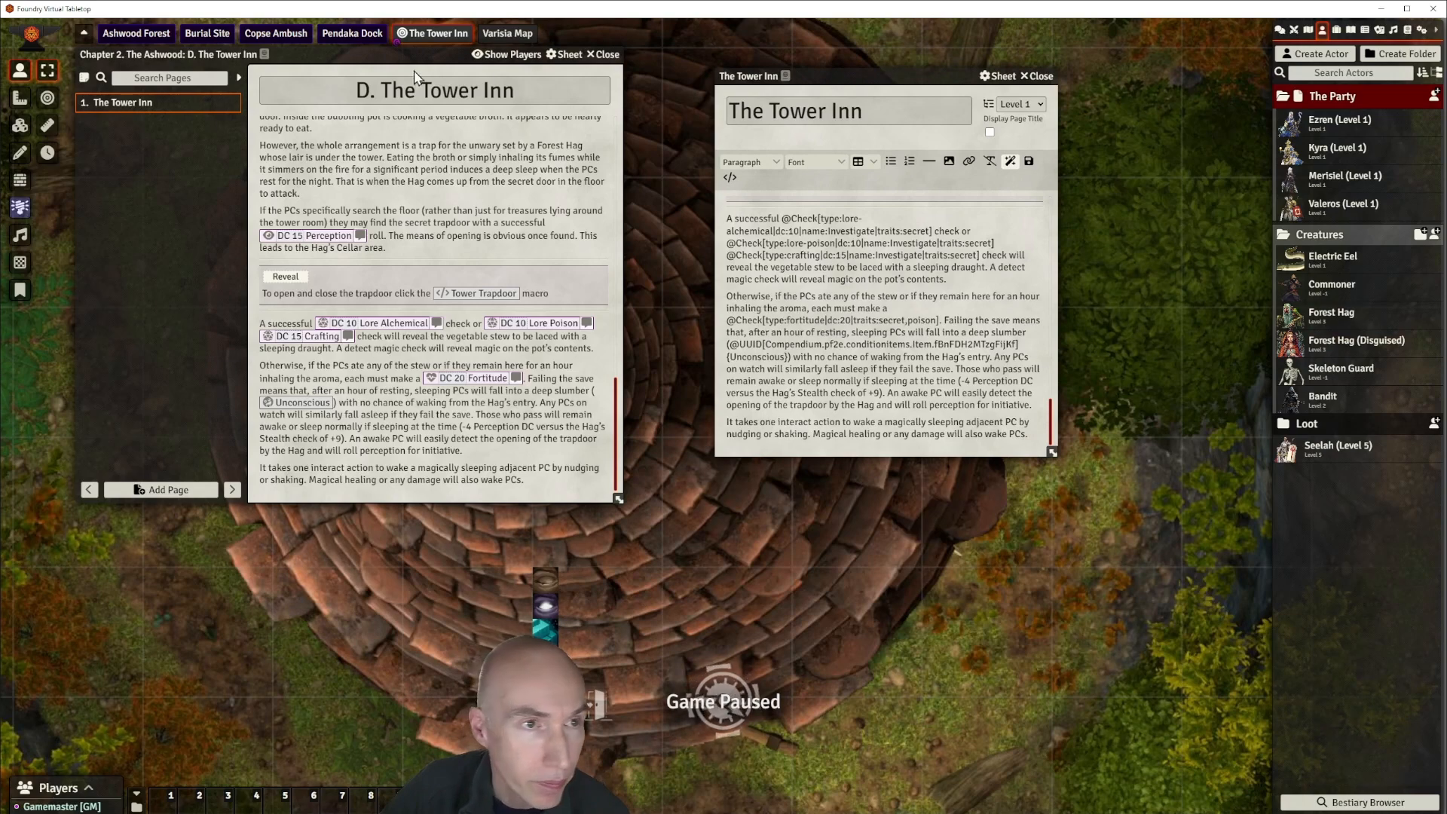
mouse_move(404, 54)
left_mouse_down()
mouse_move(386, 52)
mouse_move(401, 57)
left_mouse_up()
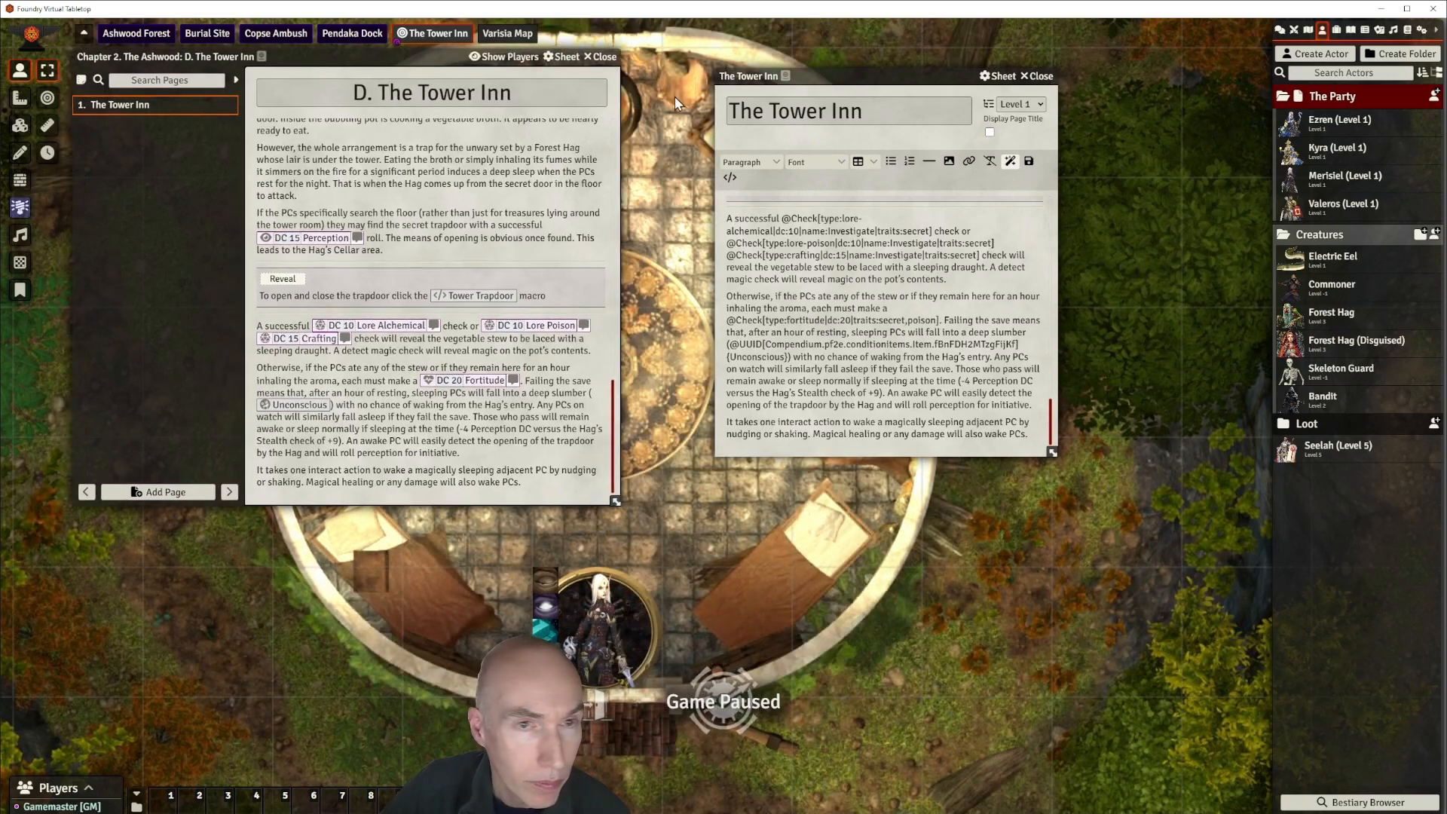
left_click_drag(870, 81, 794, 62)
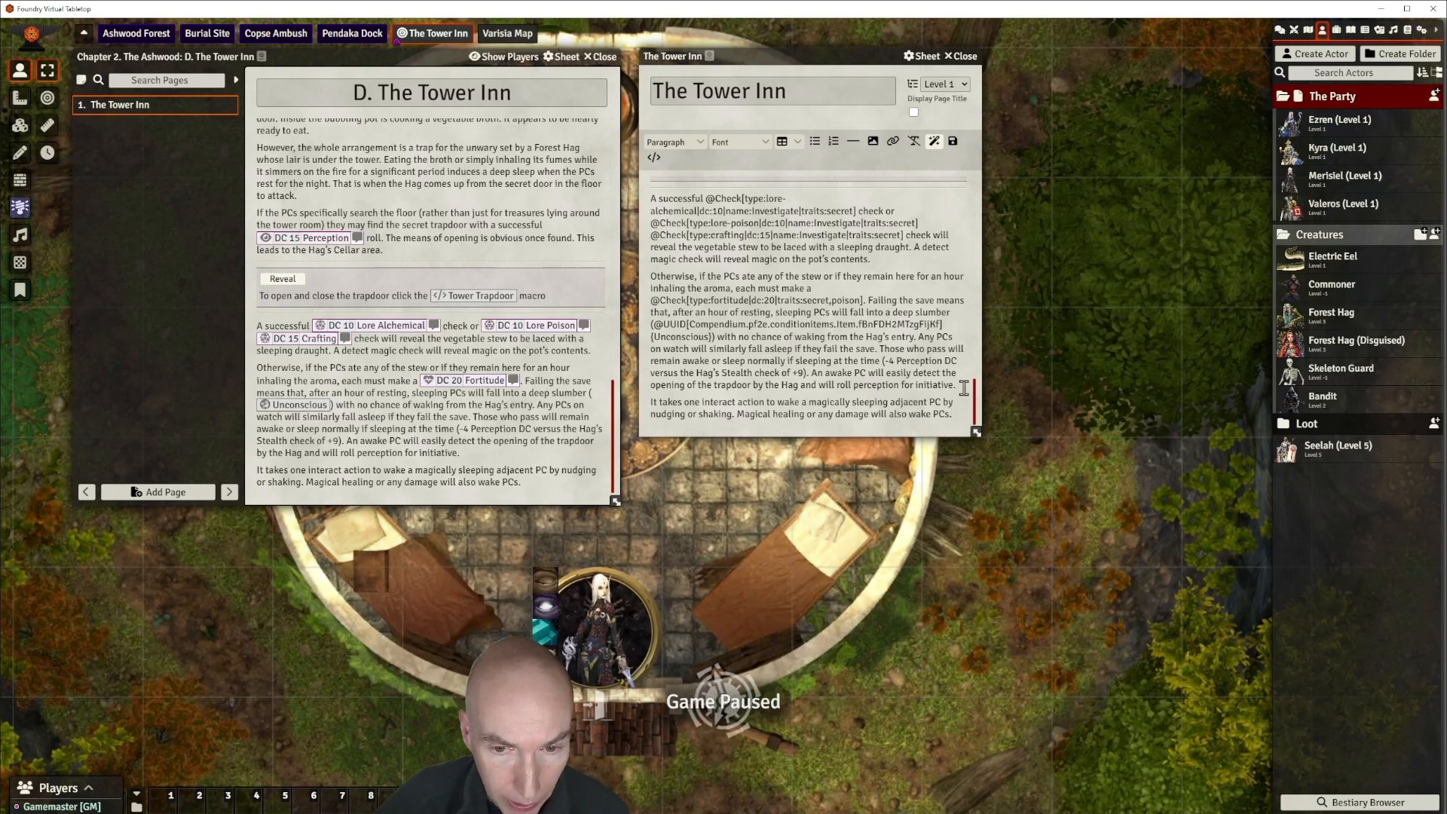
left_click(852, 141)
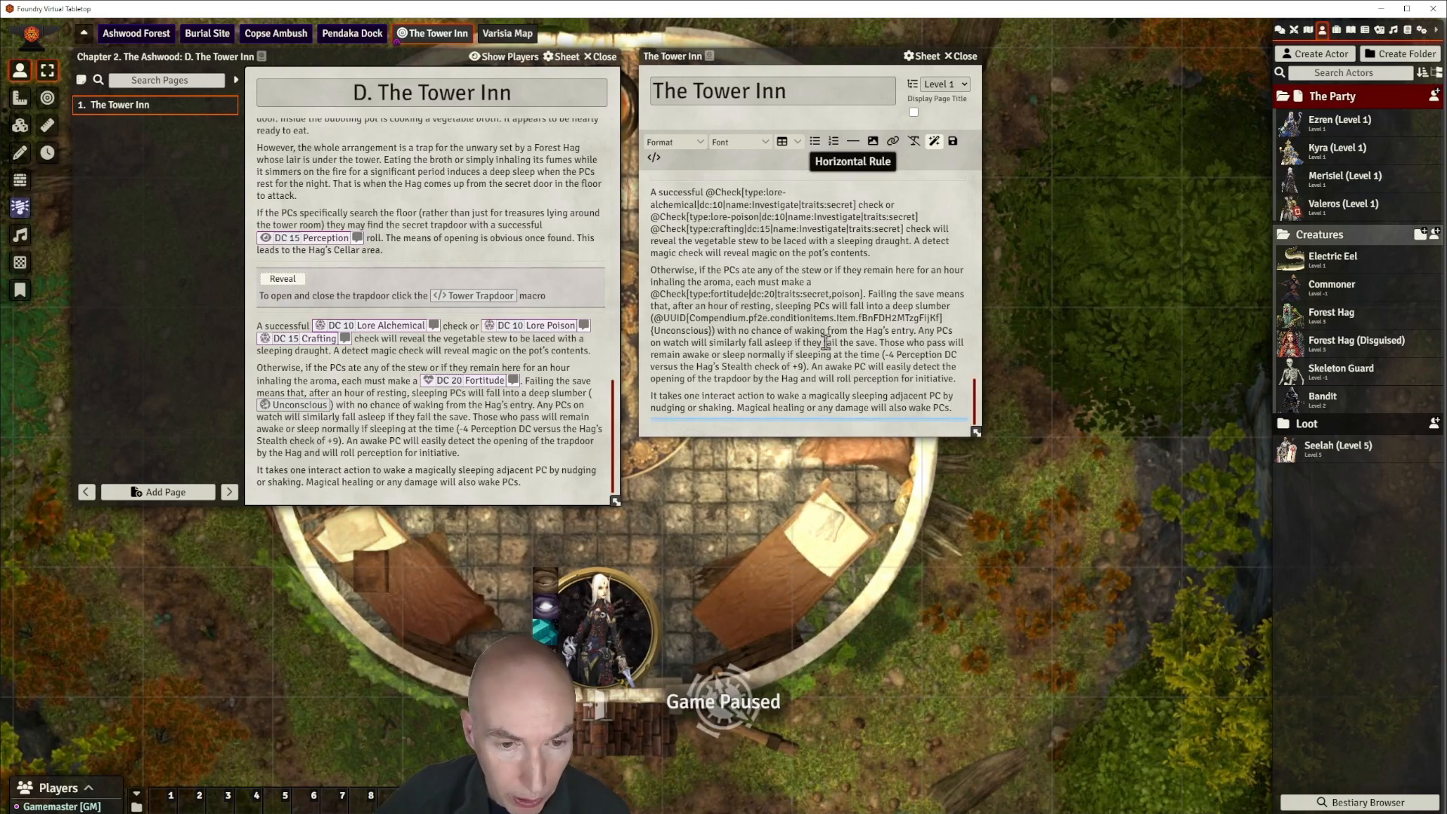
left_click(677, 422)
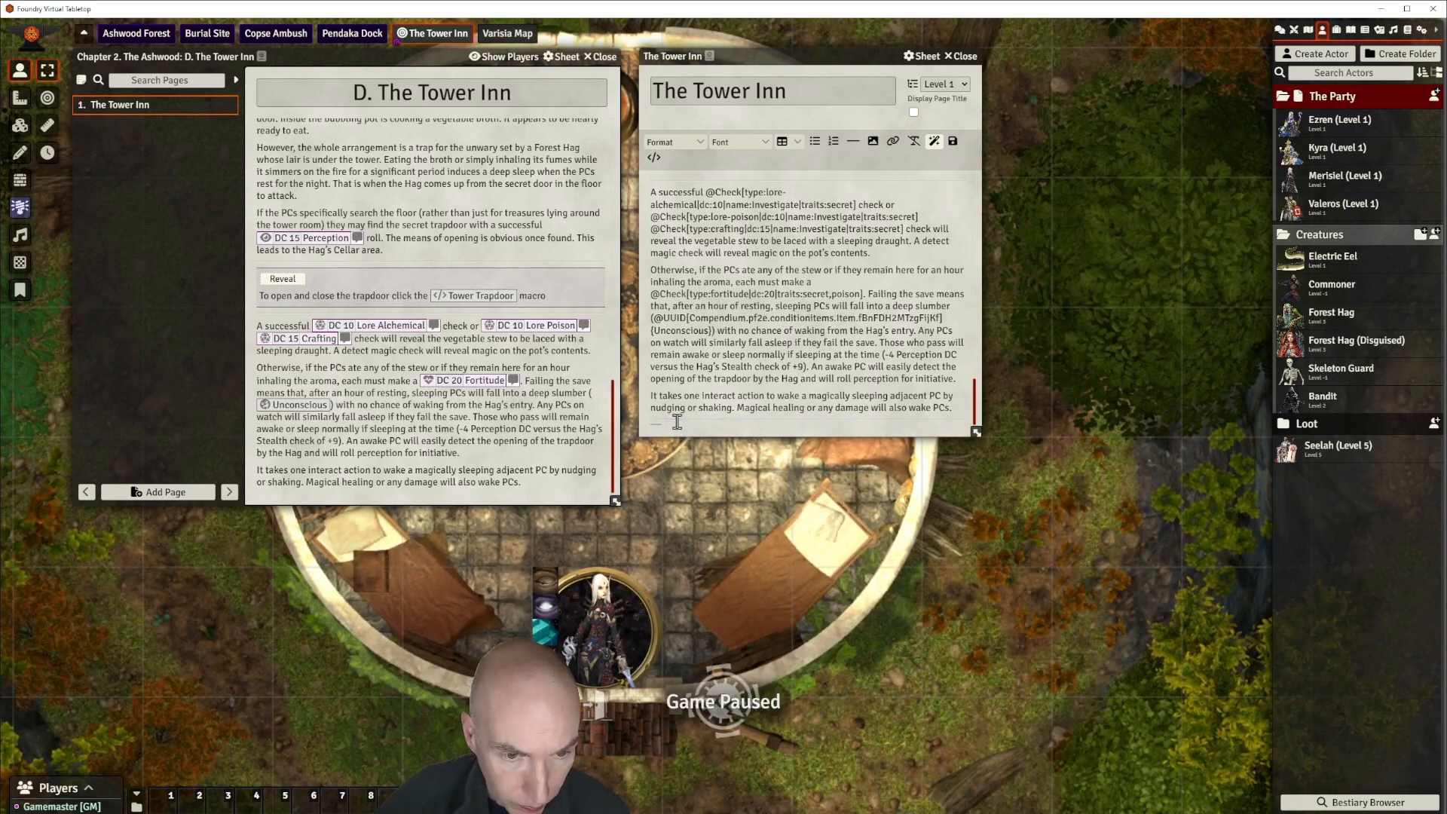
left_click(855, 142)
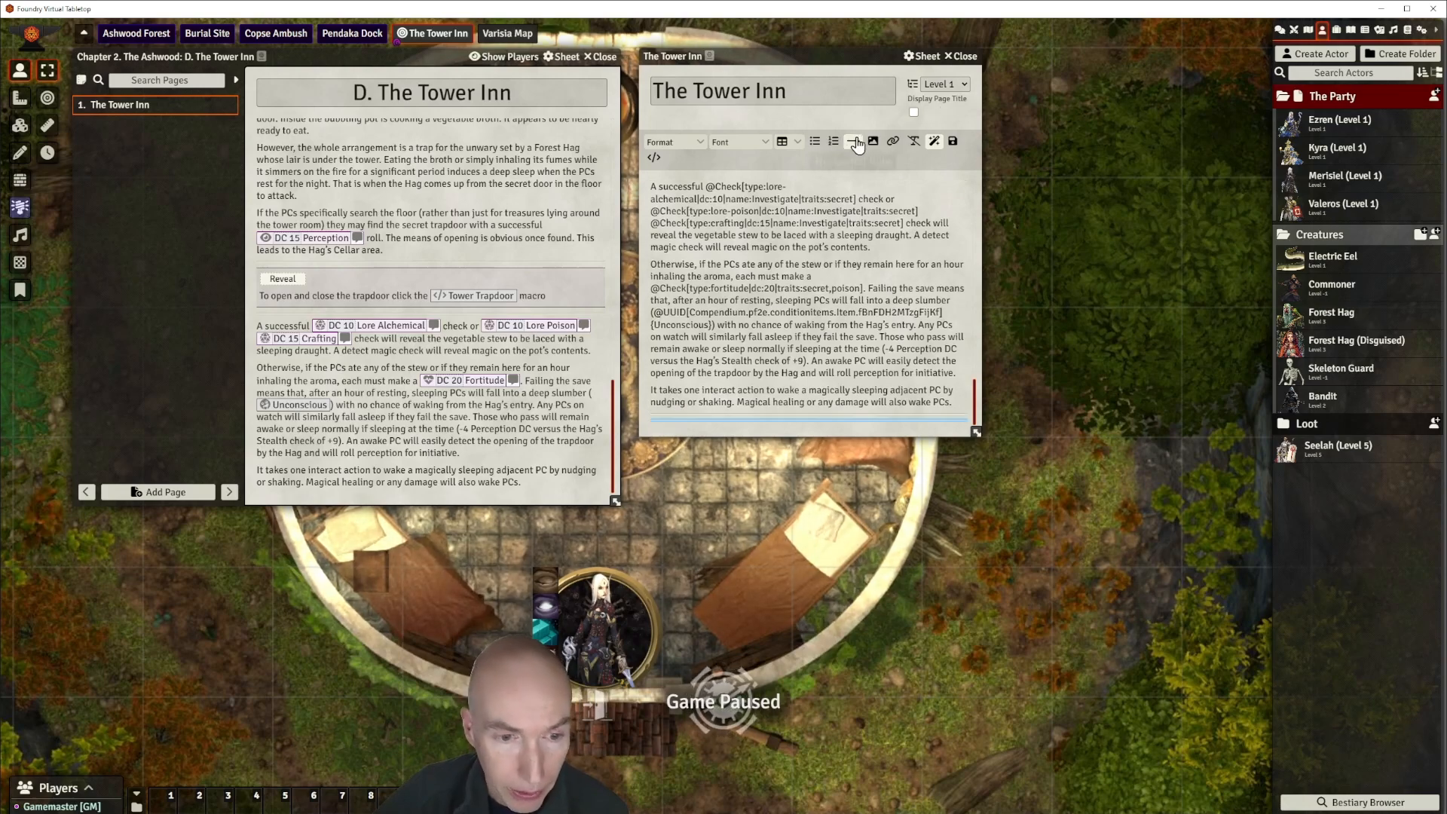
left_click(667, 418)
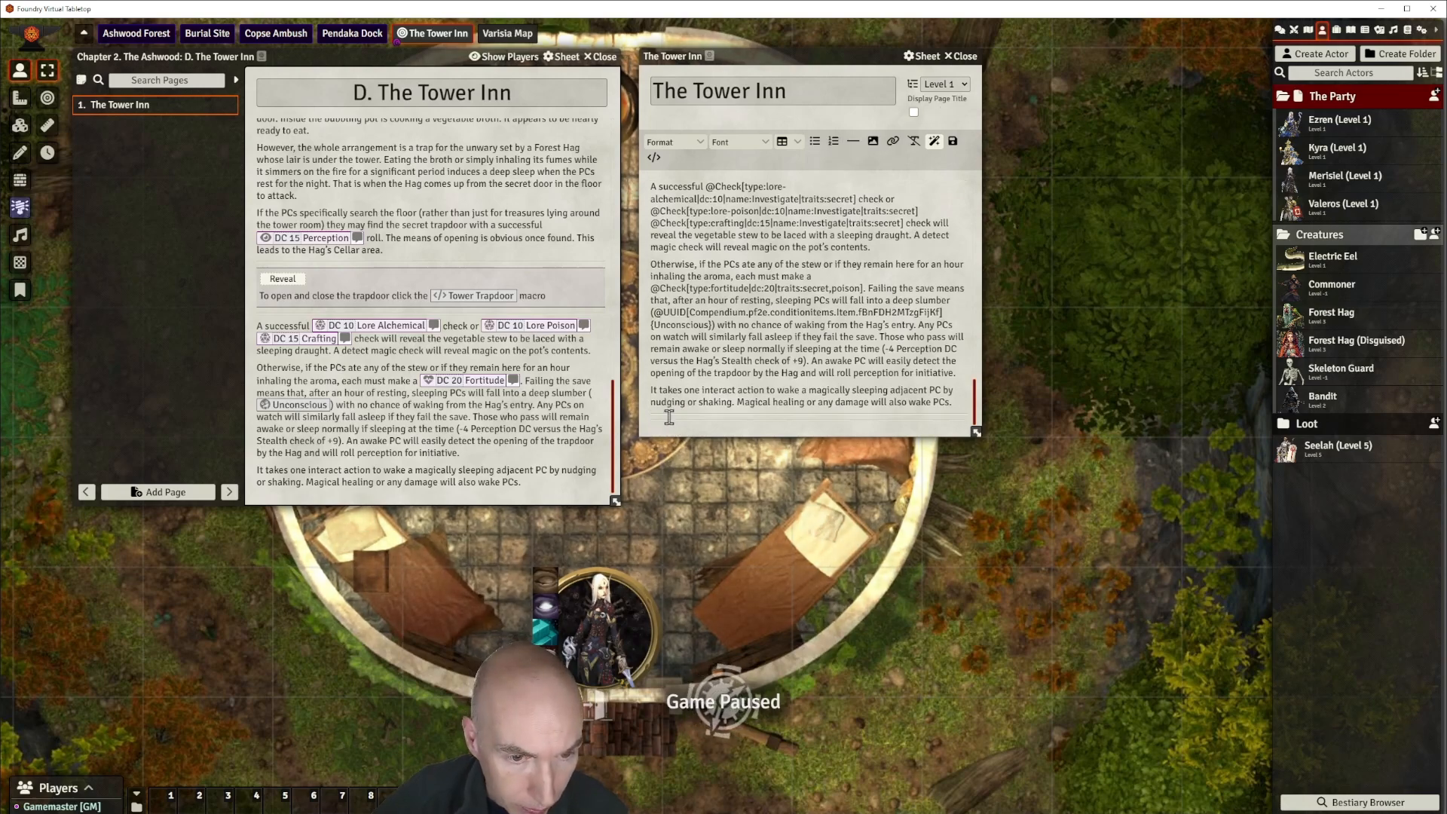
key("Return")
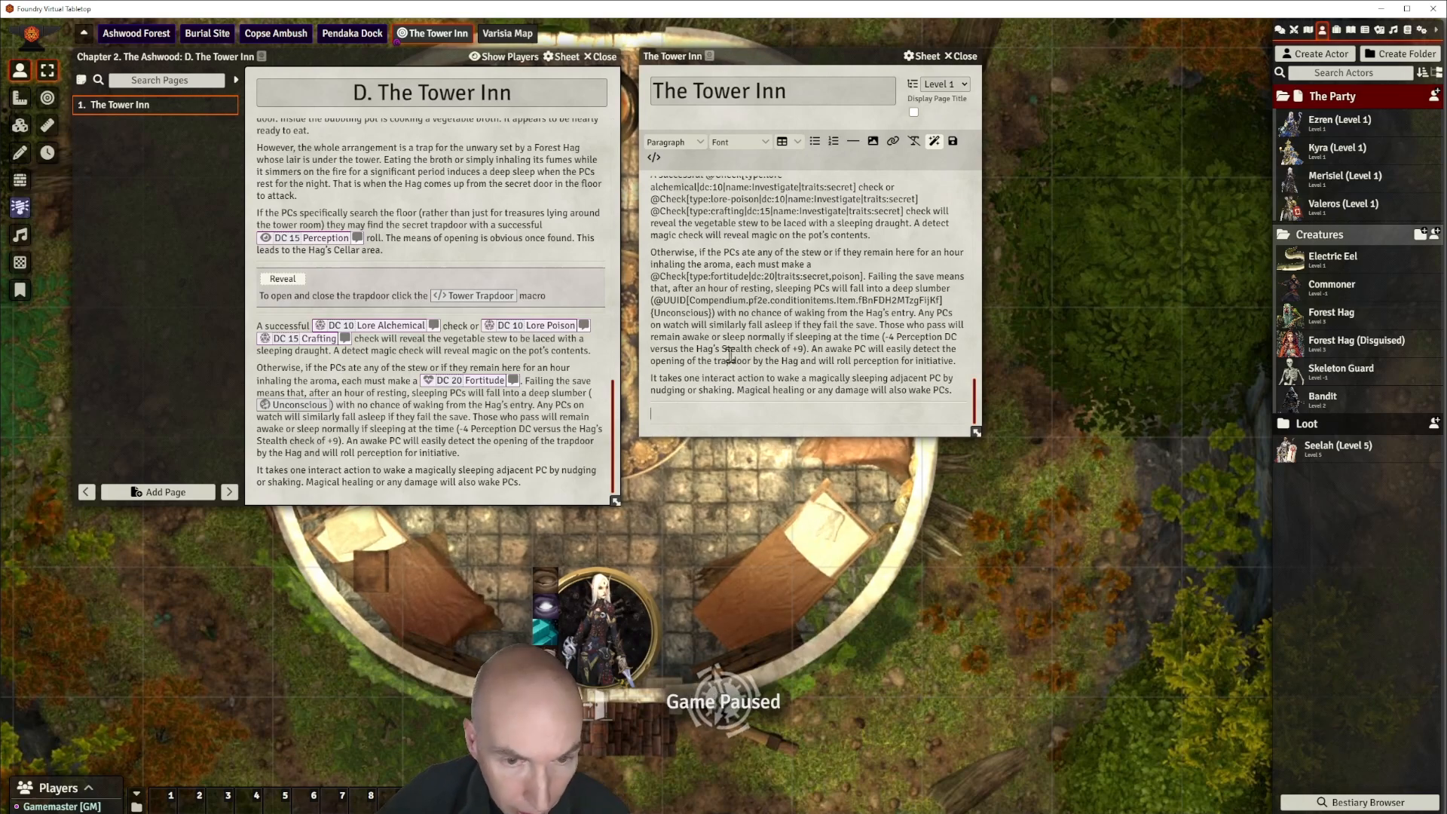
Insert a link to the Forest Hag actor in the new paragraph at the end of the journal page.
scroll(717, 379, "down", 1)
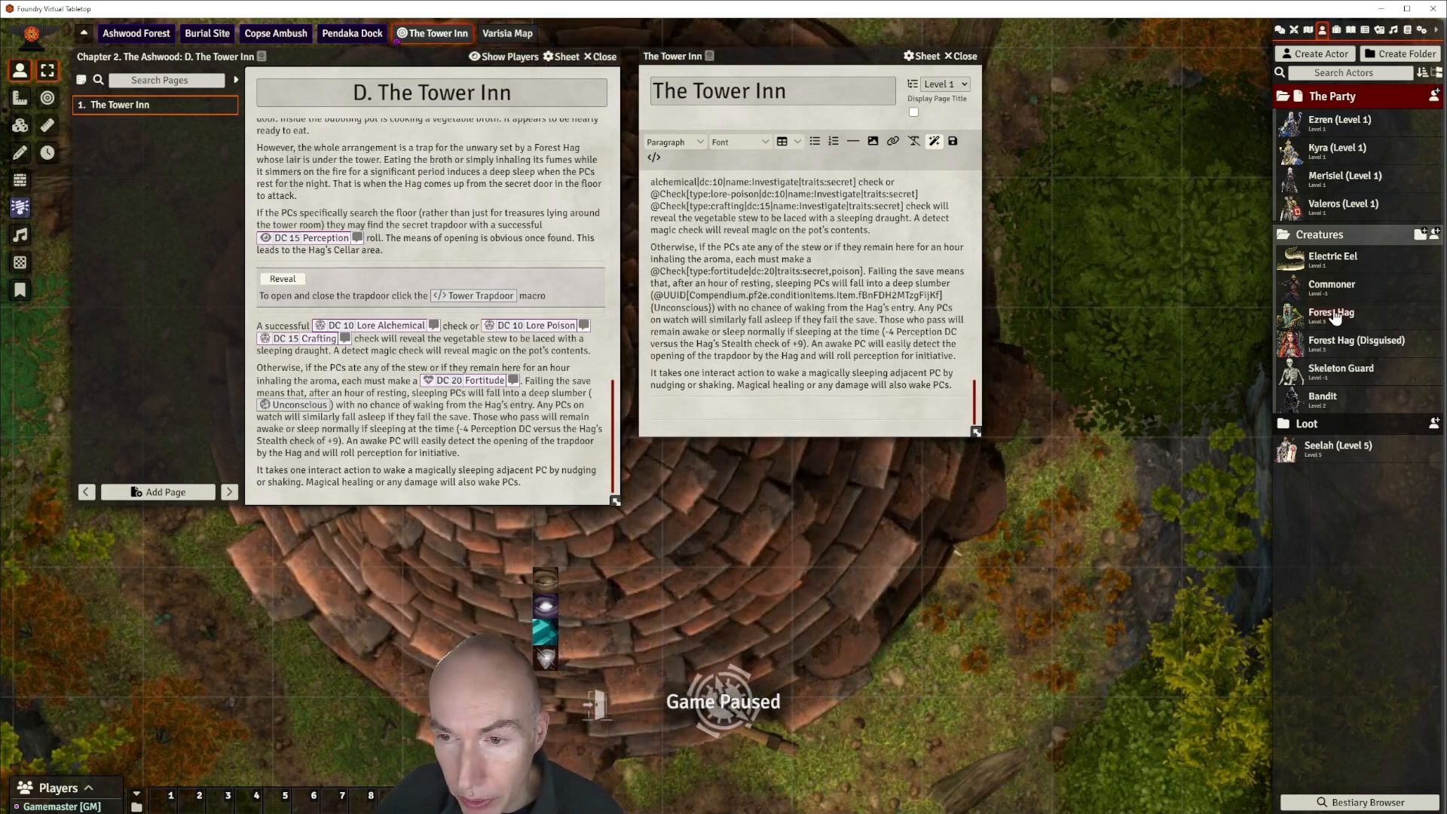
left_click(717, 385)
left_click_drag(690, 407, 672, 412)
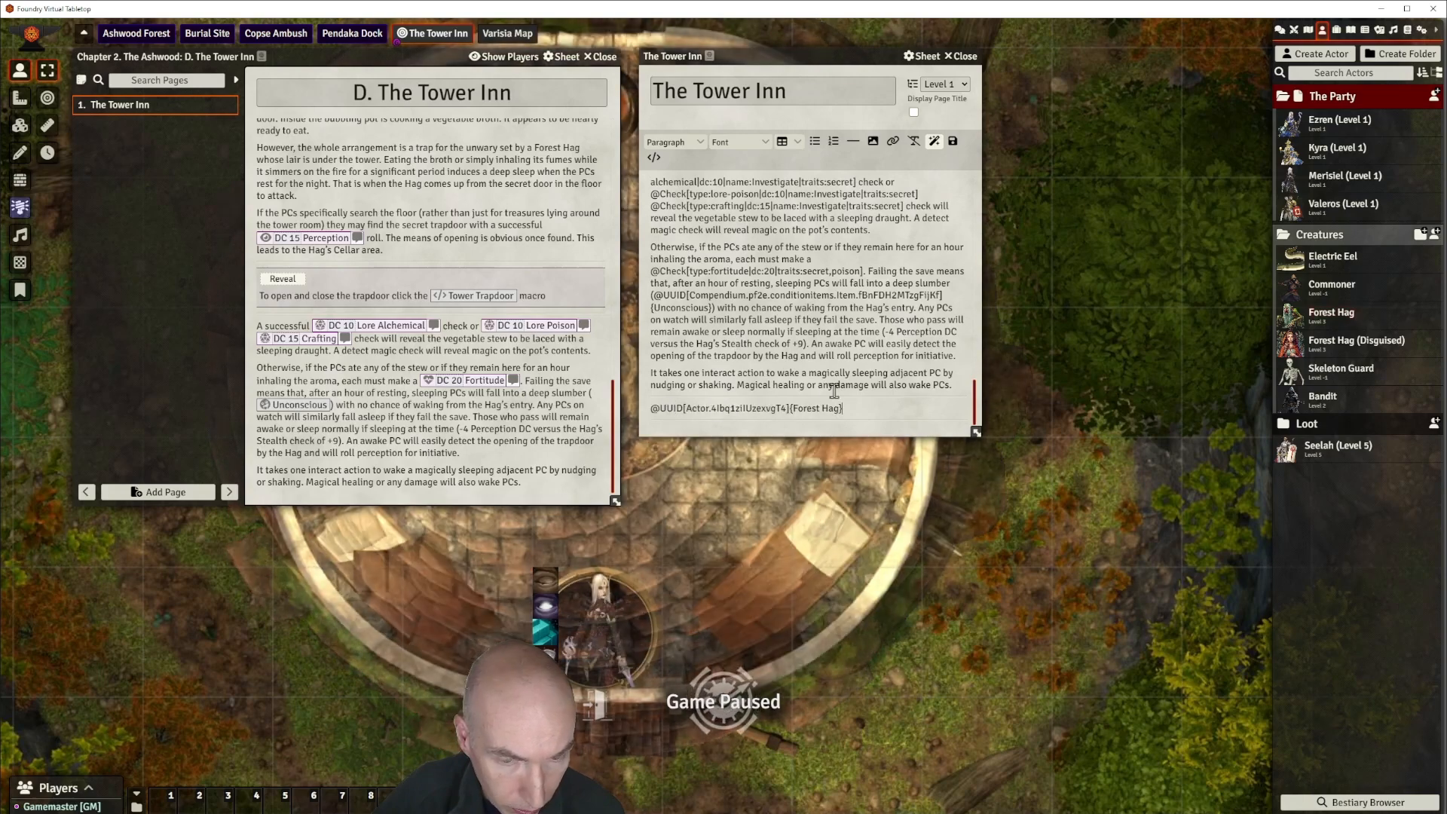
Save the journal page and add the line "Forest Hag Tower Combat" in a new paragraph below the Forest Hag link.
left_click_drag(827, 57, 867, 57)
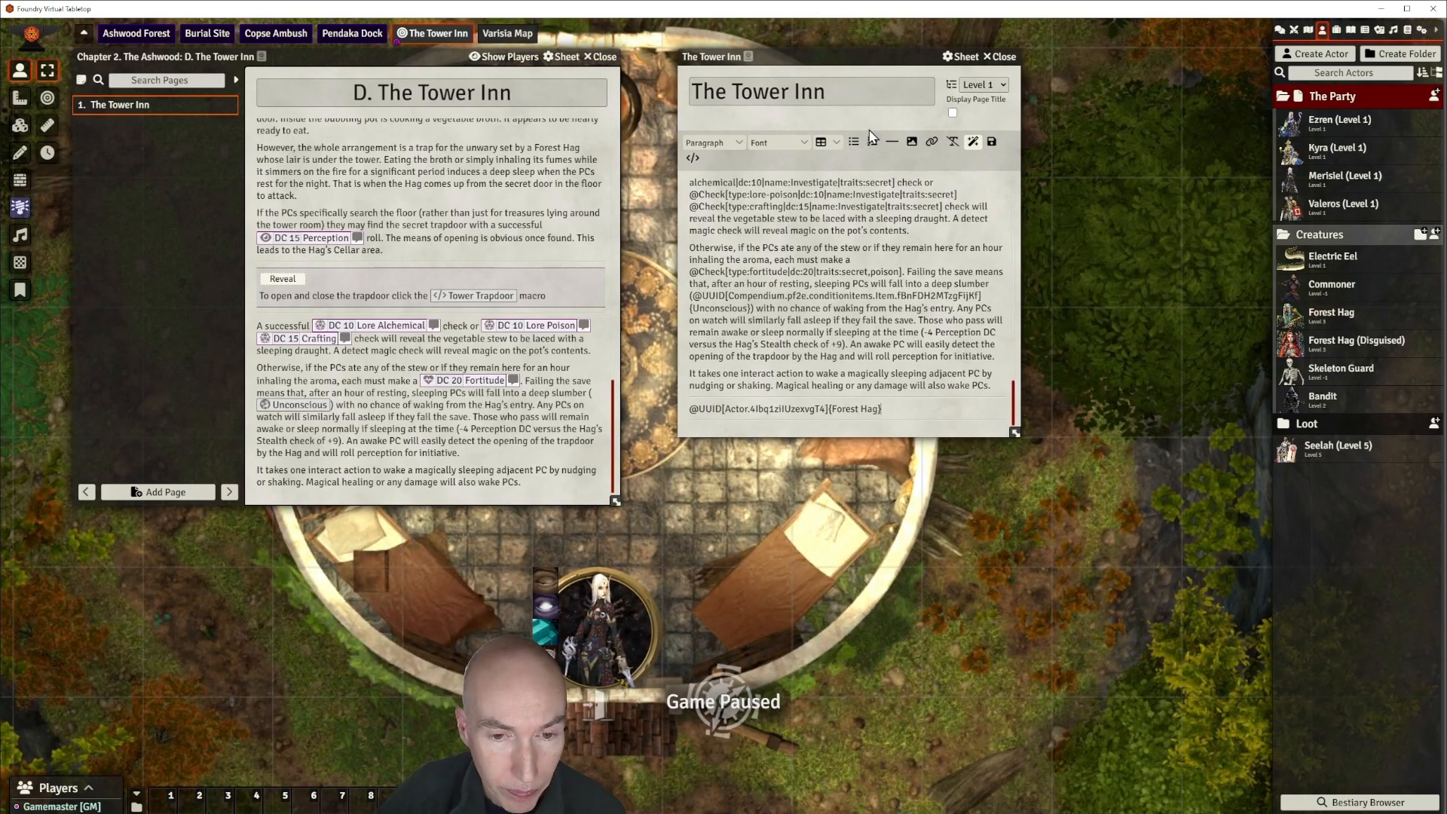
left_click(991, 143)
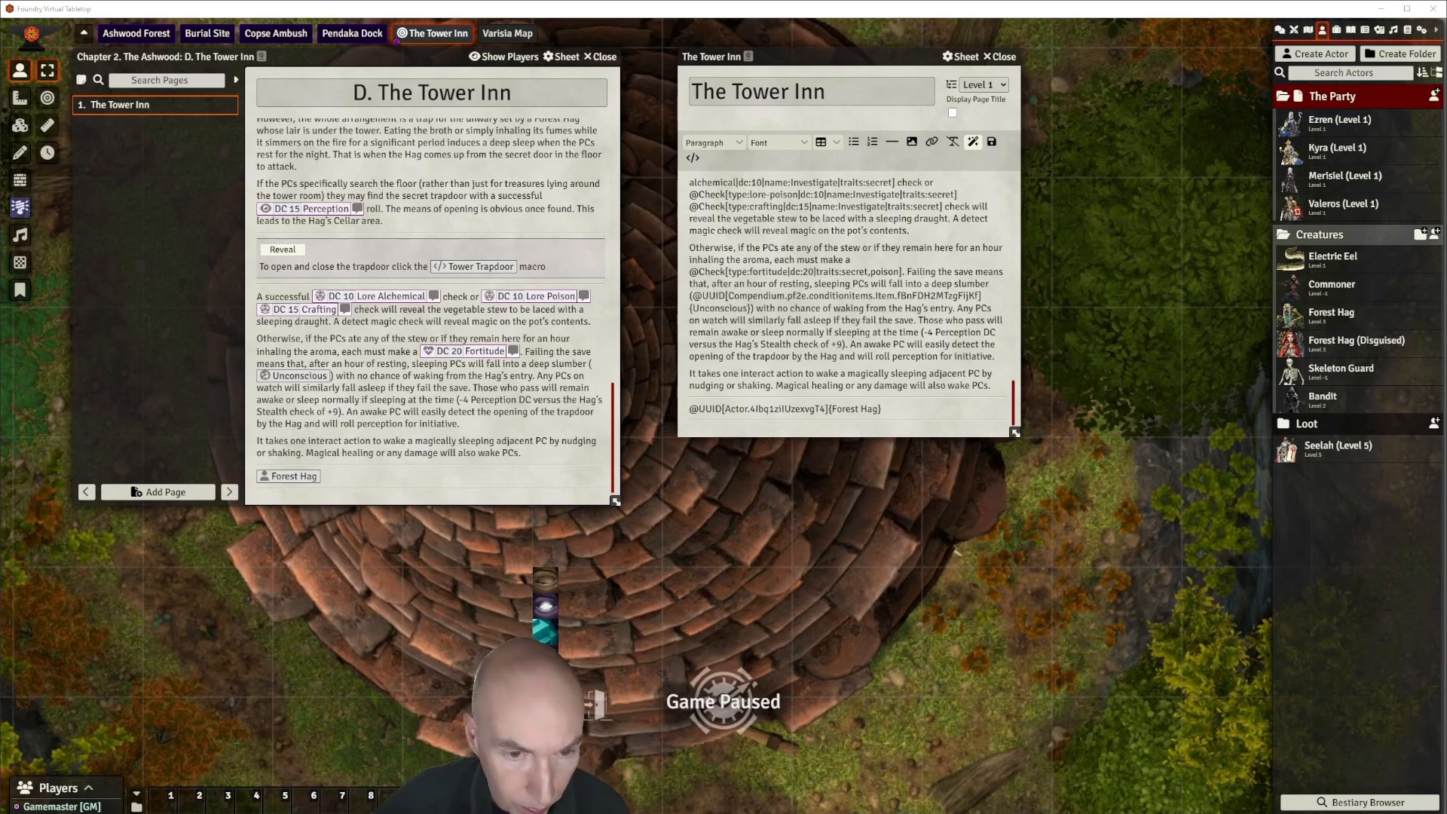
left_click(723, 421)
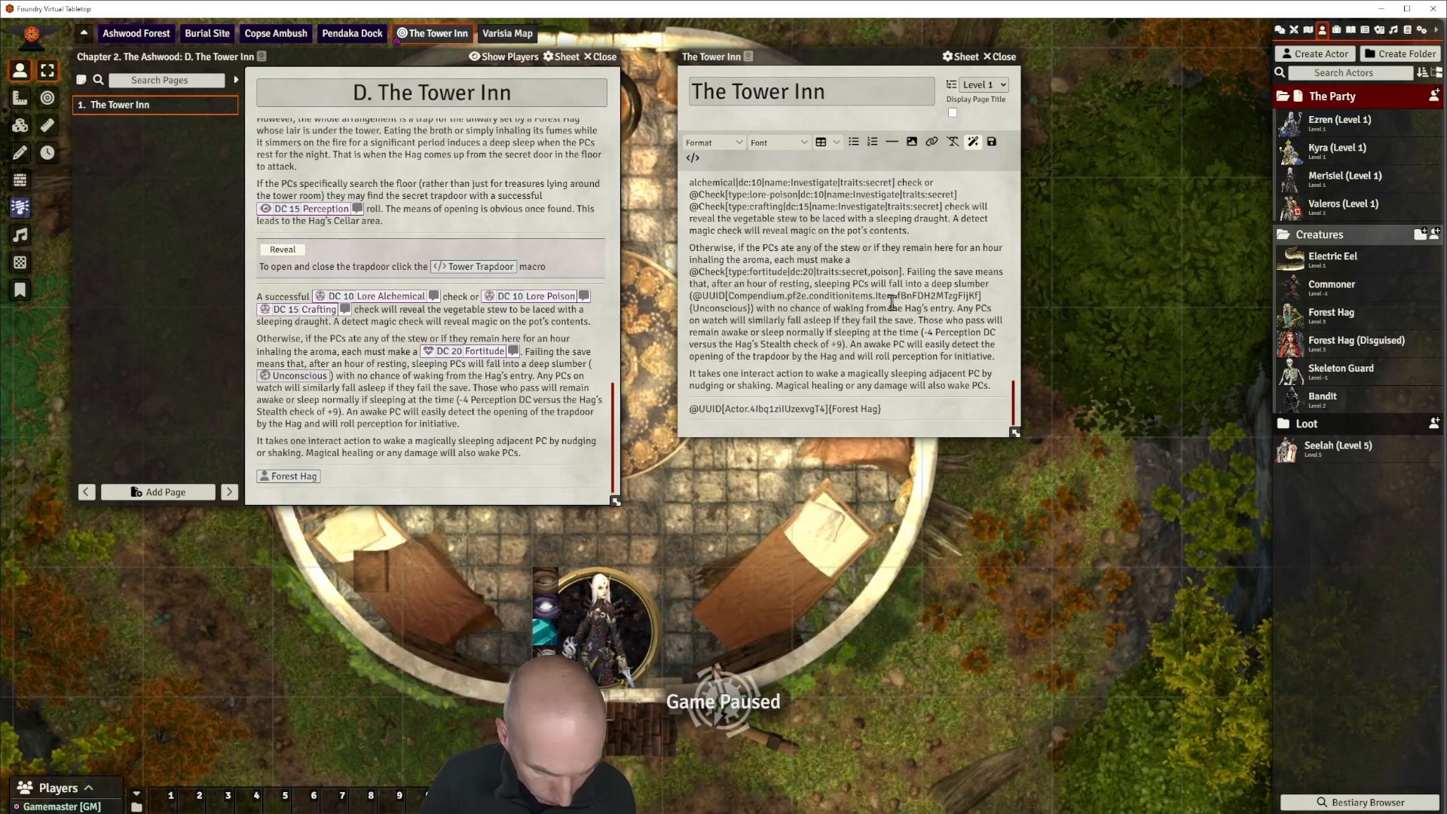
type("Forest")
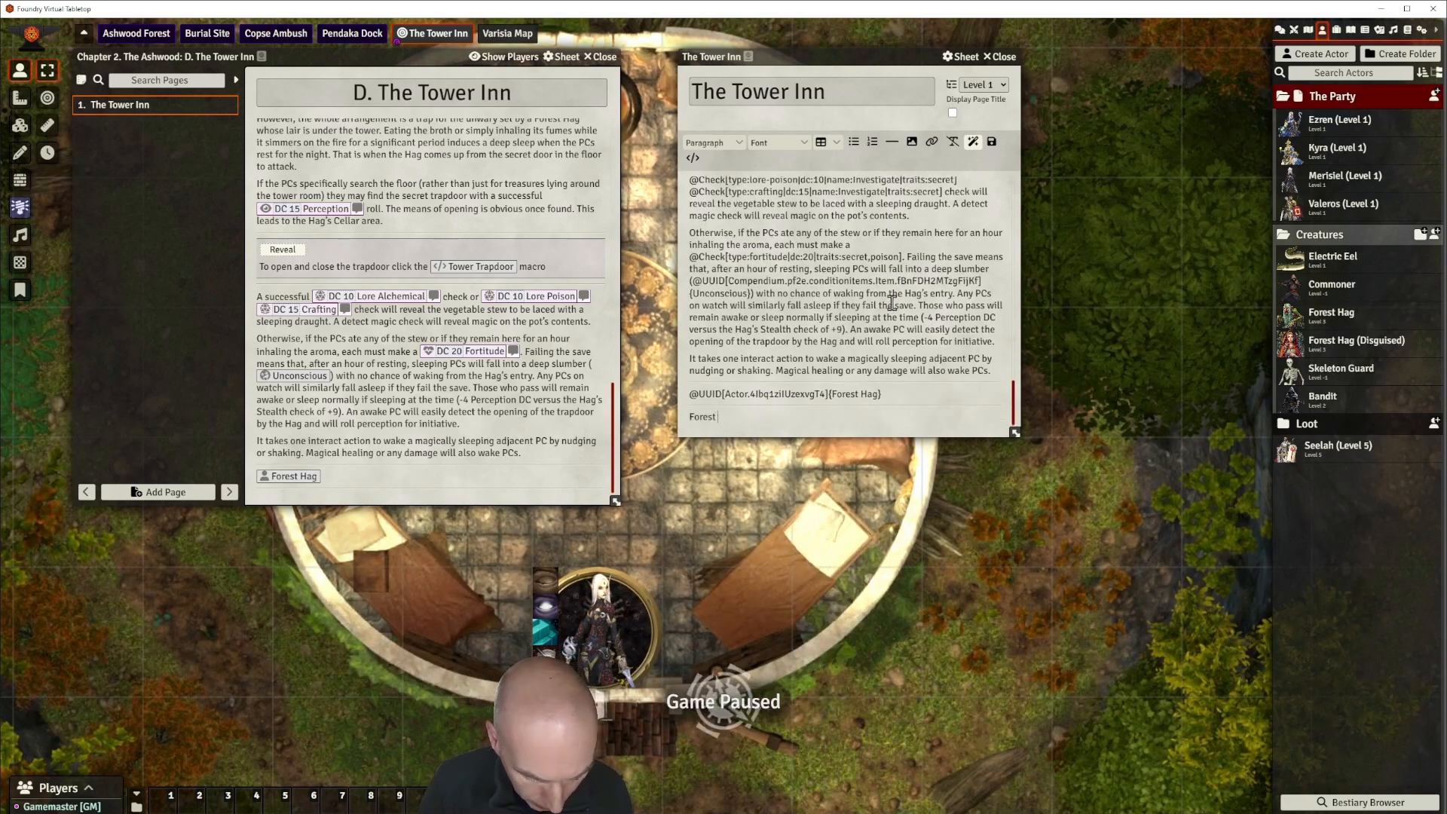
type(" Hag To")
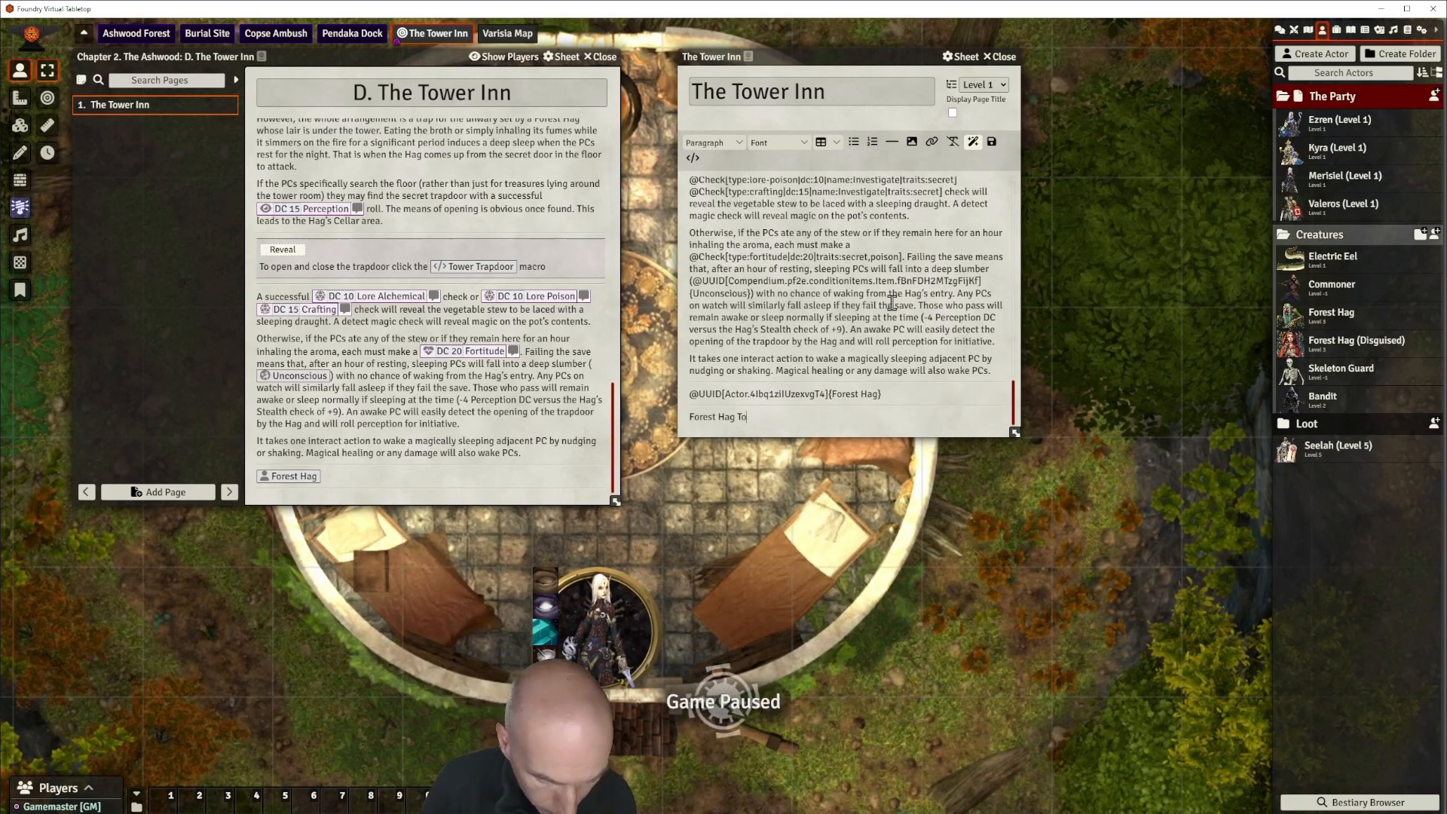
type("wer C")
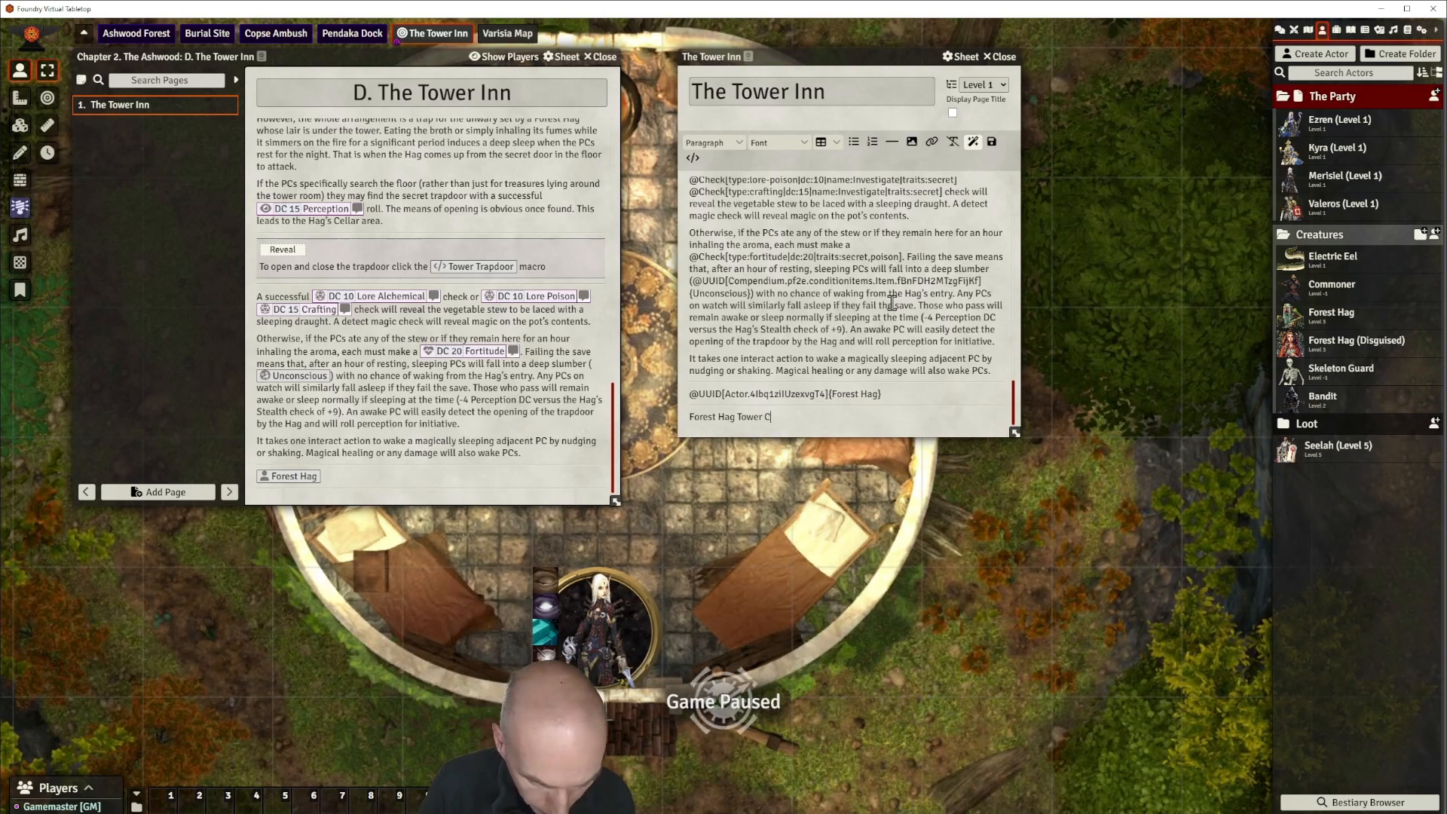
type("ombat")
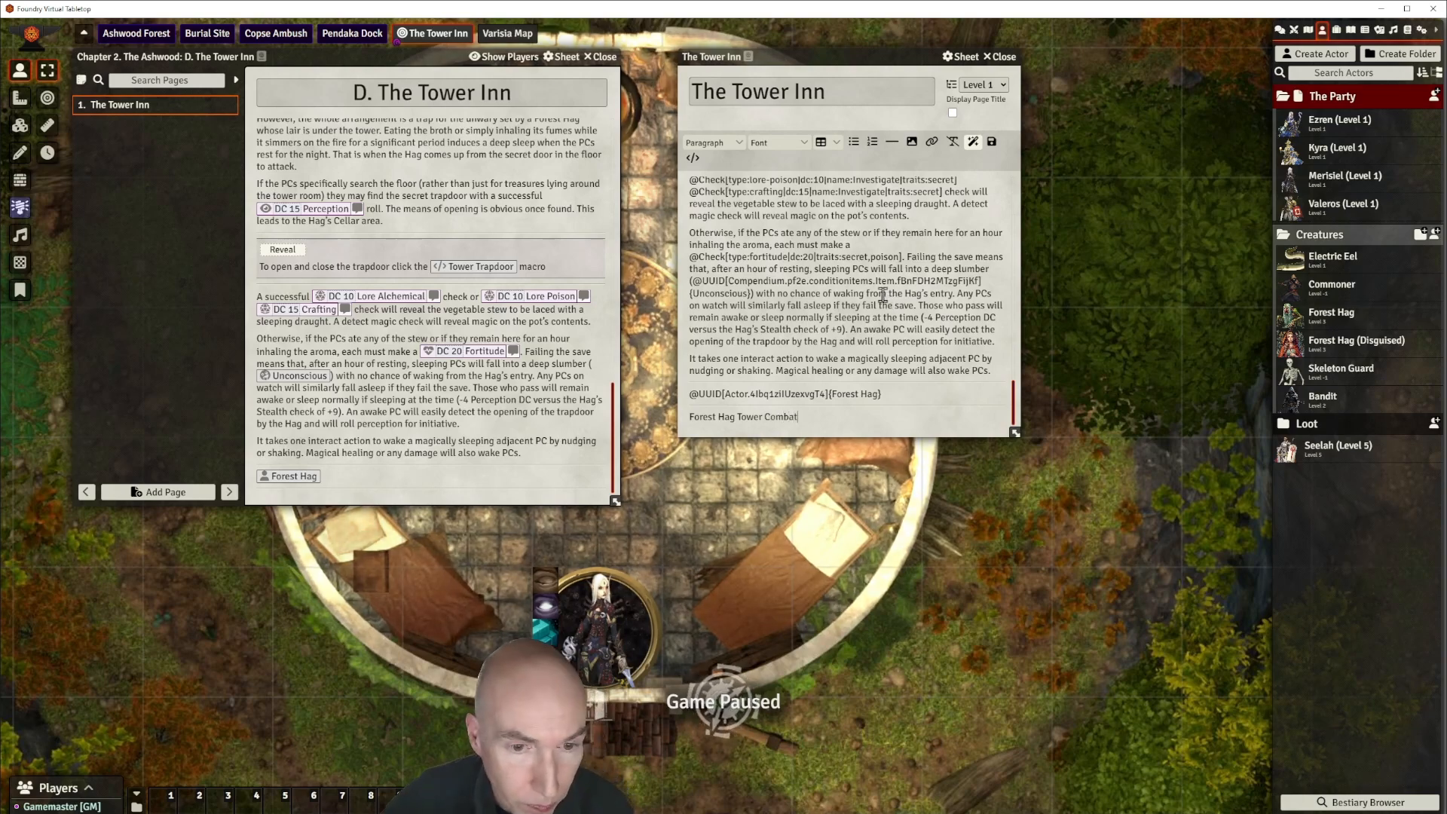
Format the "Forest Hag Tower Combat" line as Heading 2.
left_click_drag(798, 416, 689, 429)
left_click(713, 143)
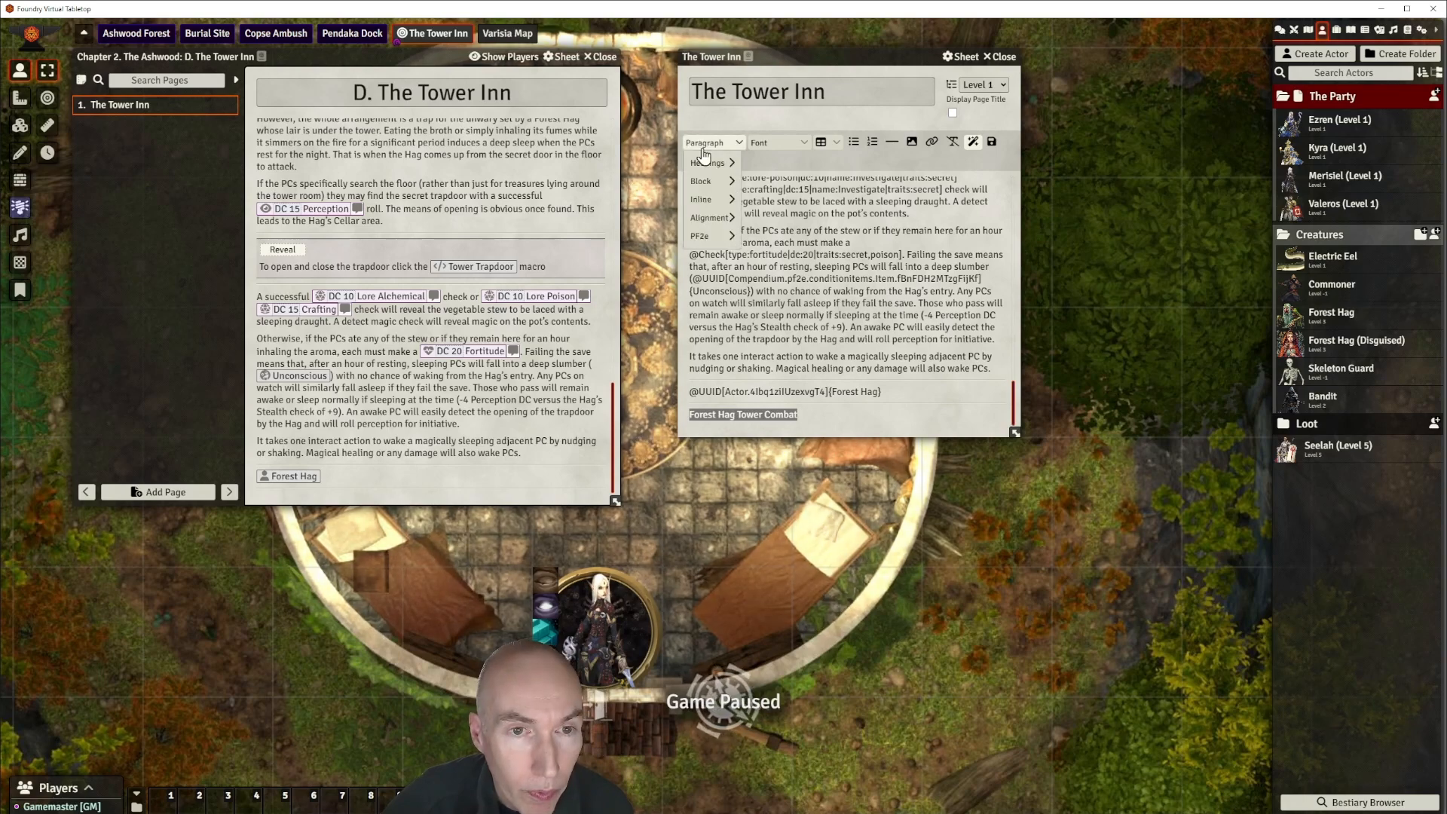
mouse_move(708, 172)
left_click(773, 184)
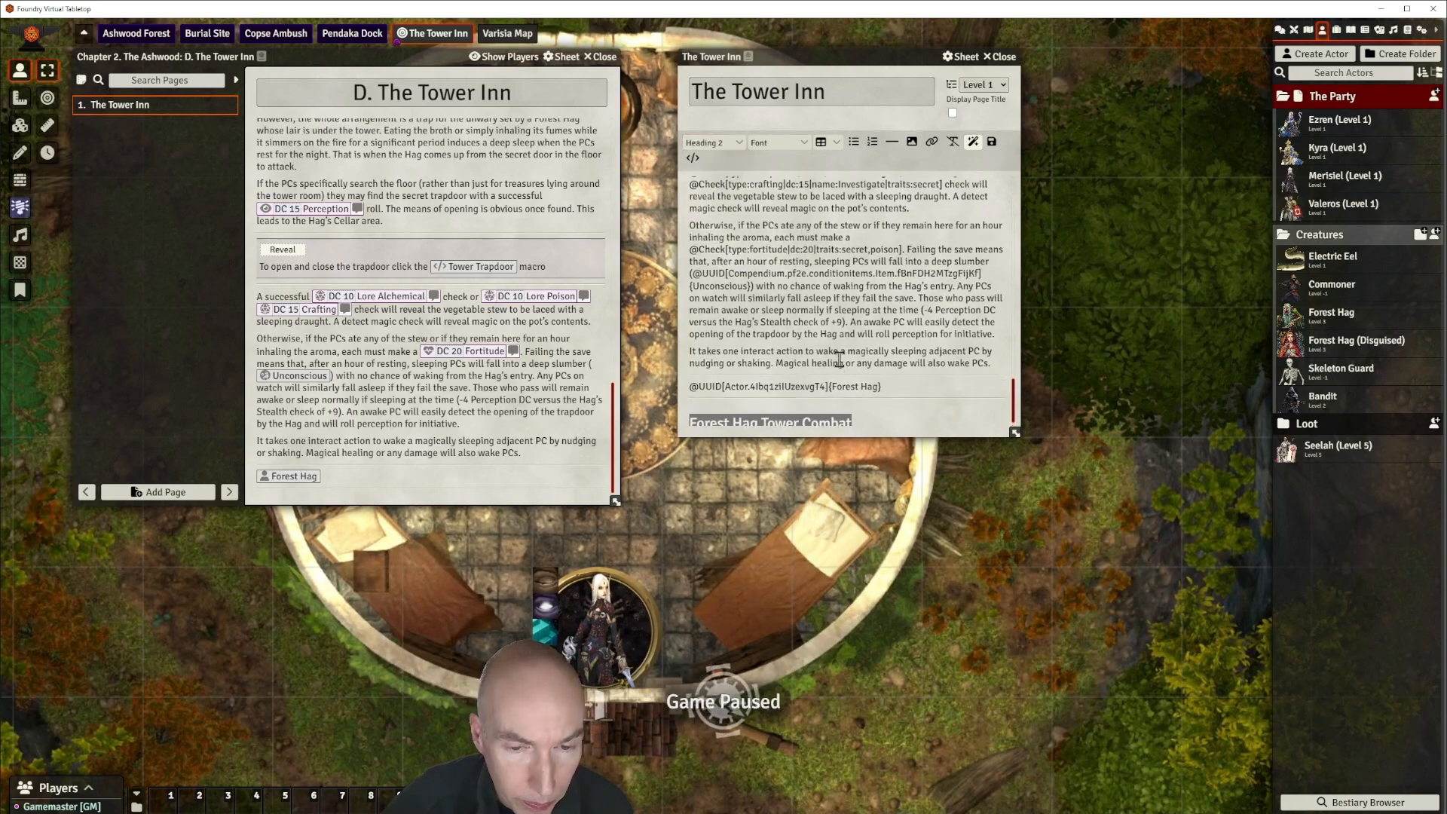
Add underneath: "If the Green Hag is winning a battle, she uses non lethal attacks to finish off the PCs and then ties them up in her cellar.".
left_click(859, 419)
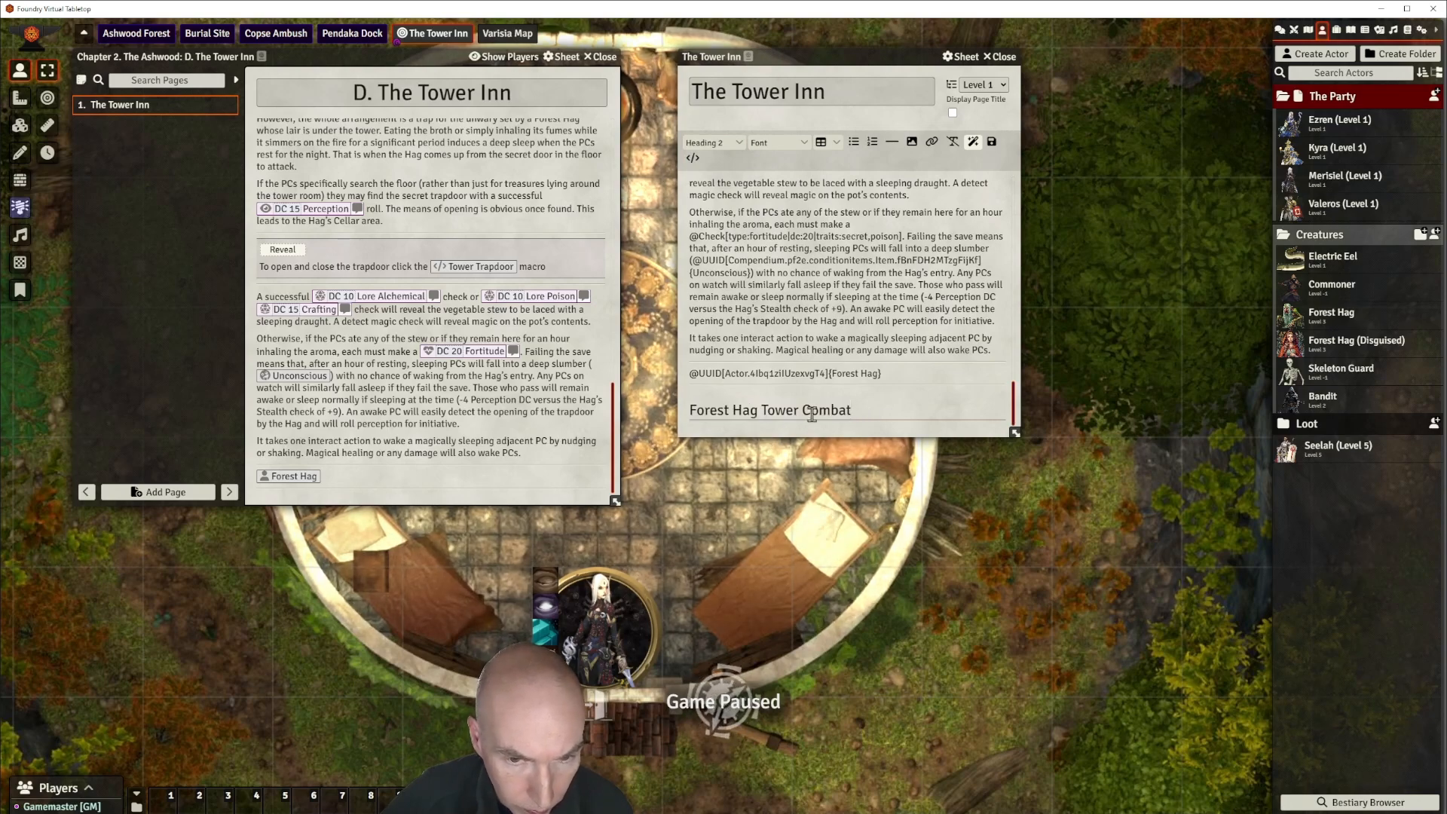
key("Return")
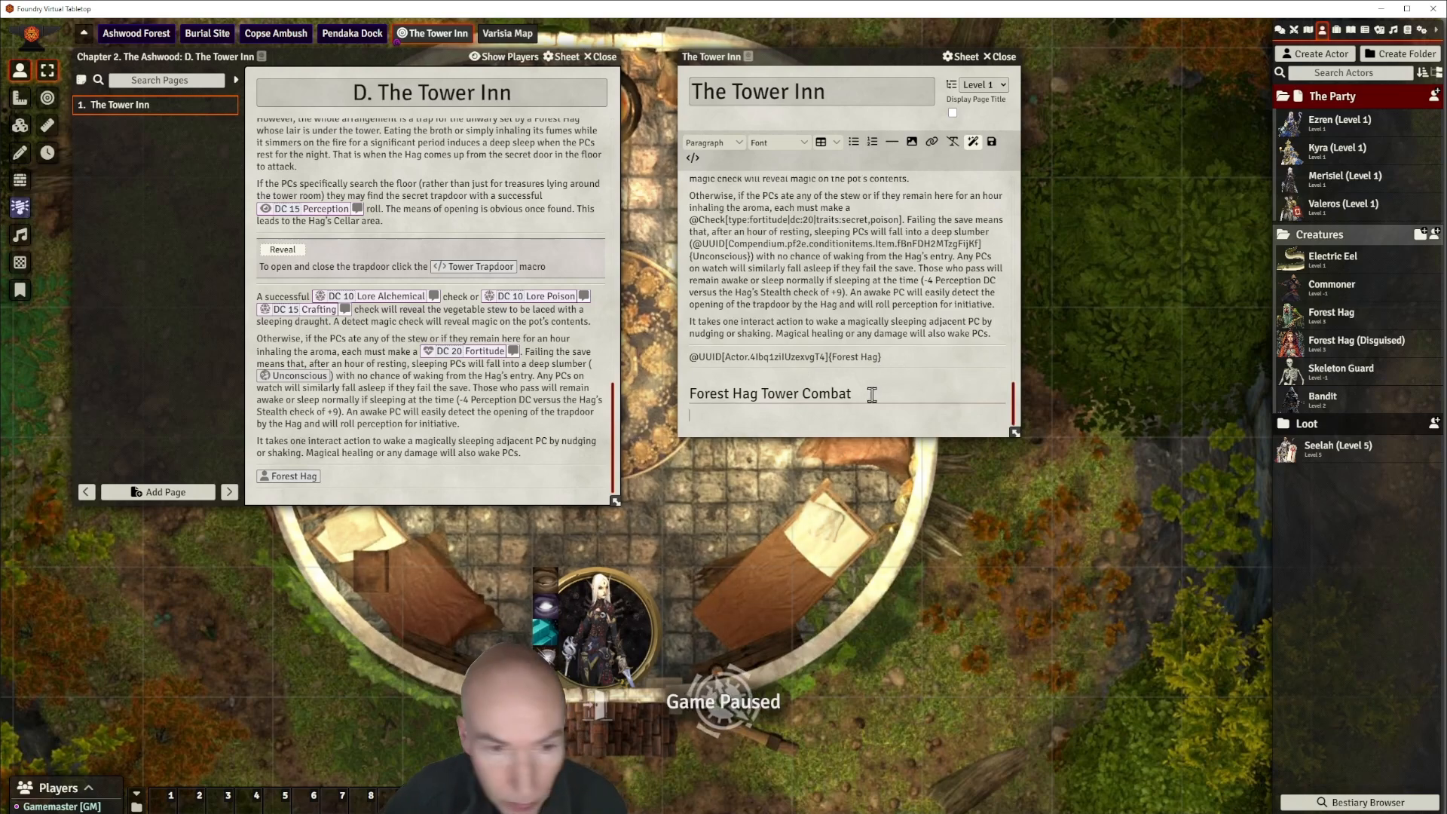
type("If the Green Hag is winning a battle, she uses non lethal attacks to finish off the PCs and then ties them up in her cellar.")
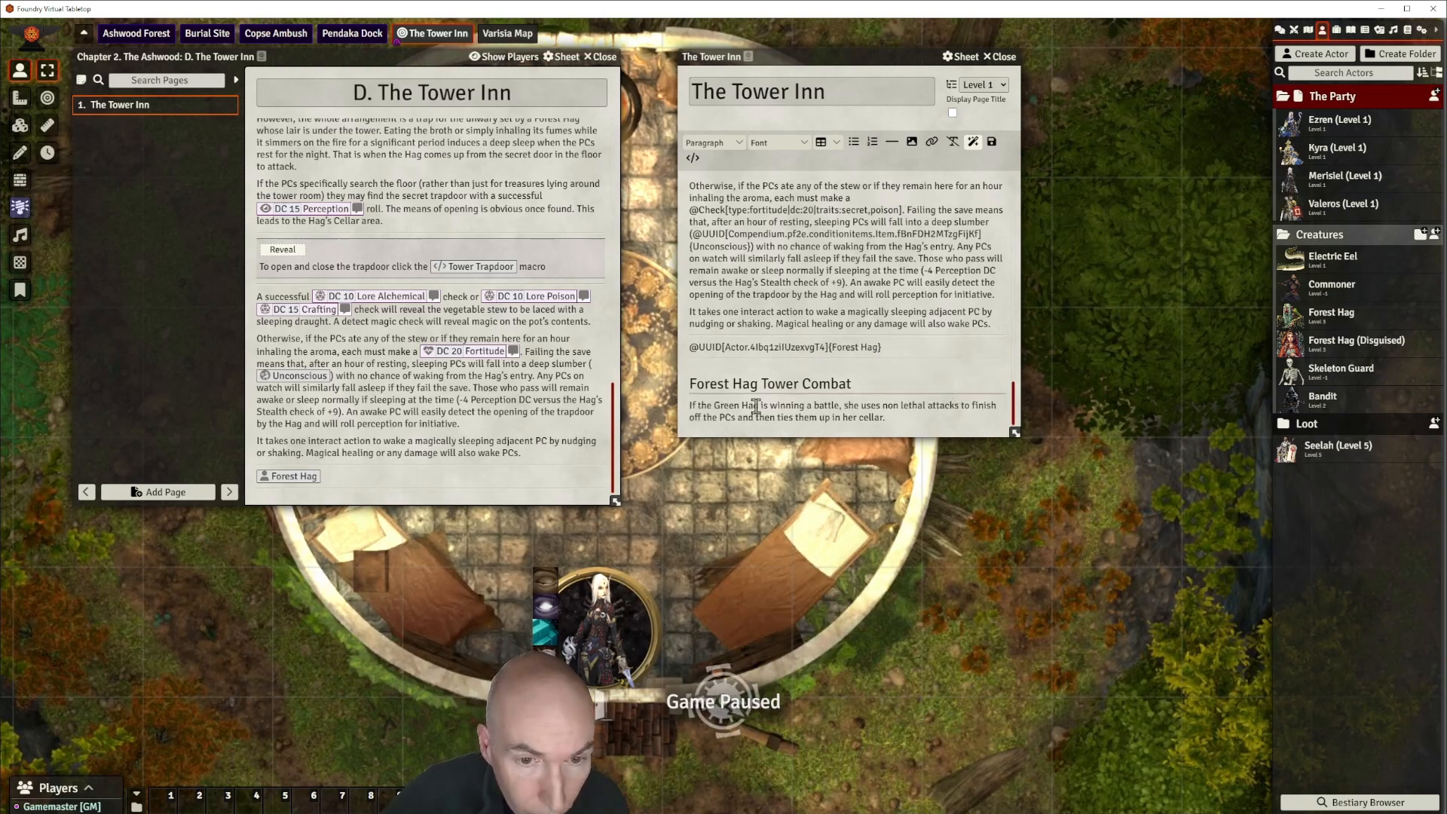
Replace "Green" with "Fores" in the combat paragraph and insert an empty paragraph between it and the heading.
double_click(727, 405)
type("Forst")
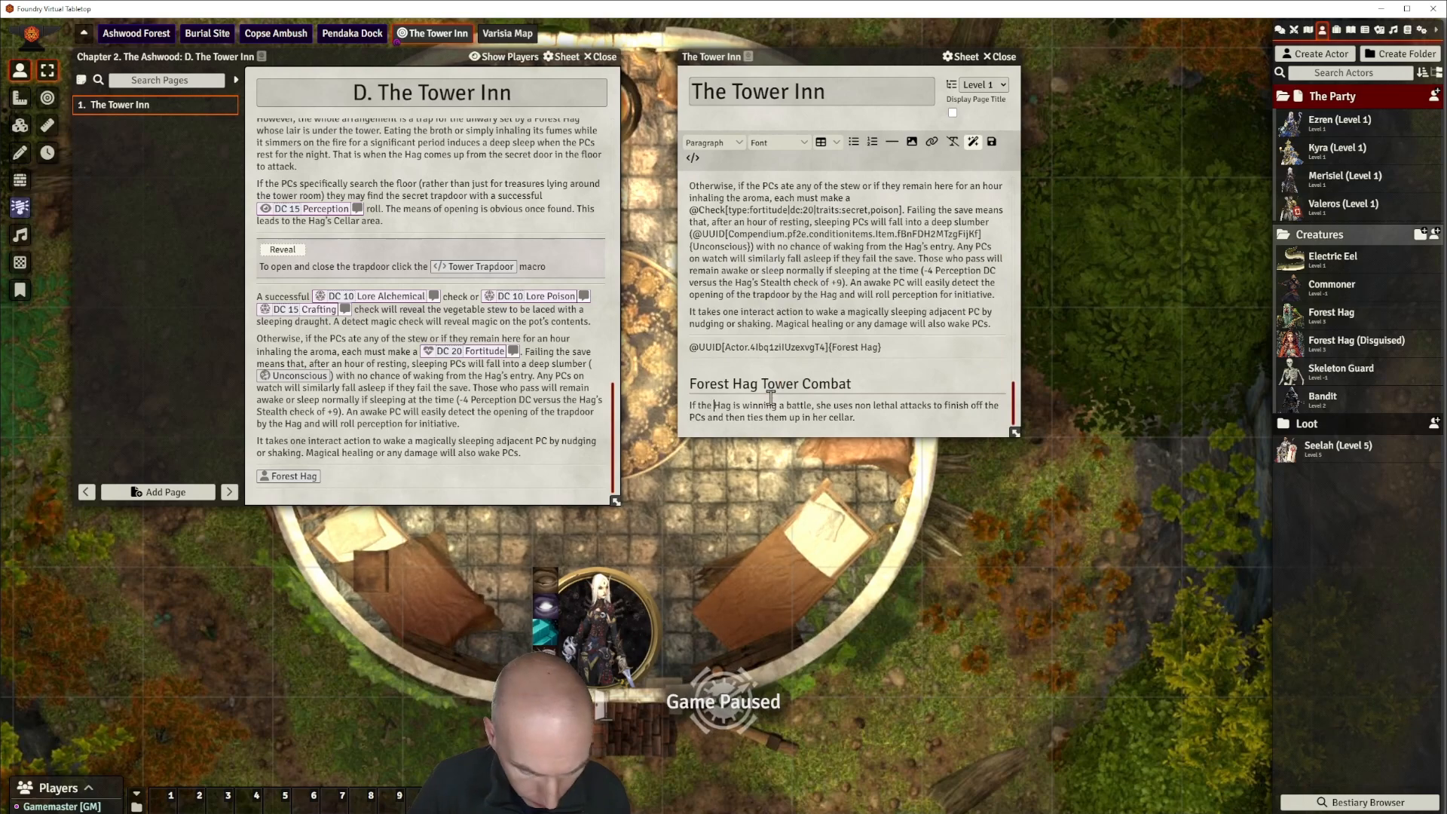
key("BackSpace")
key("BackSpace")
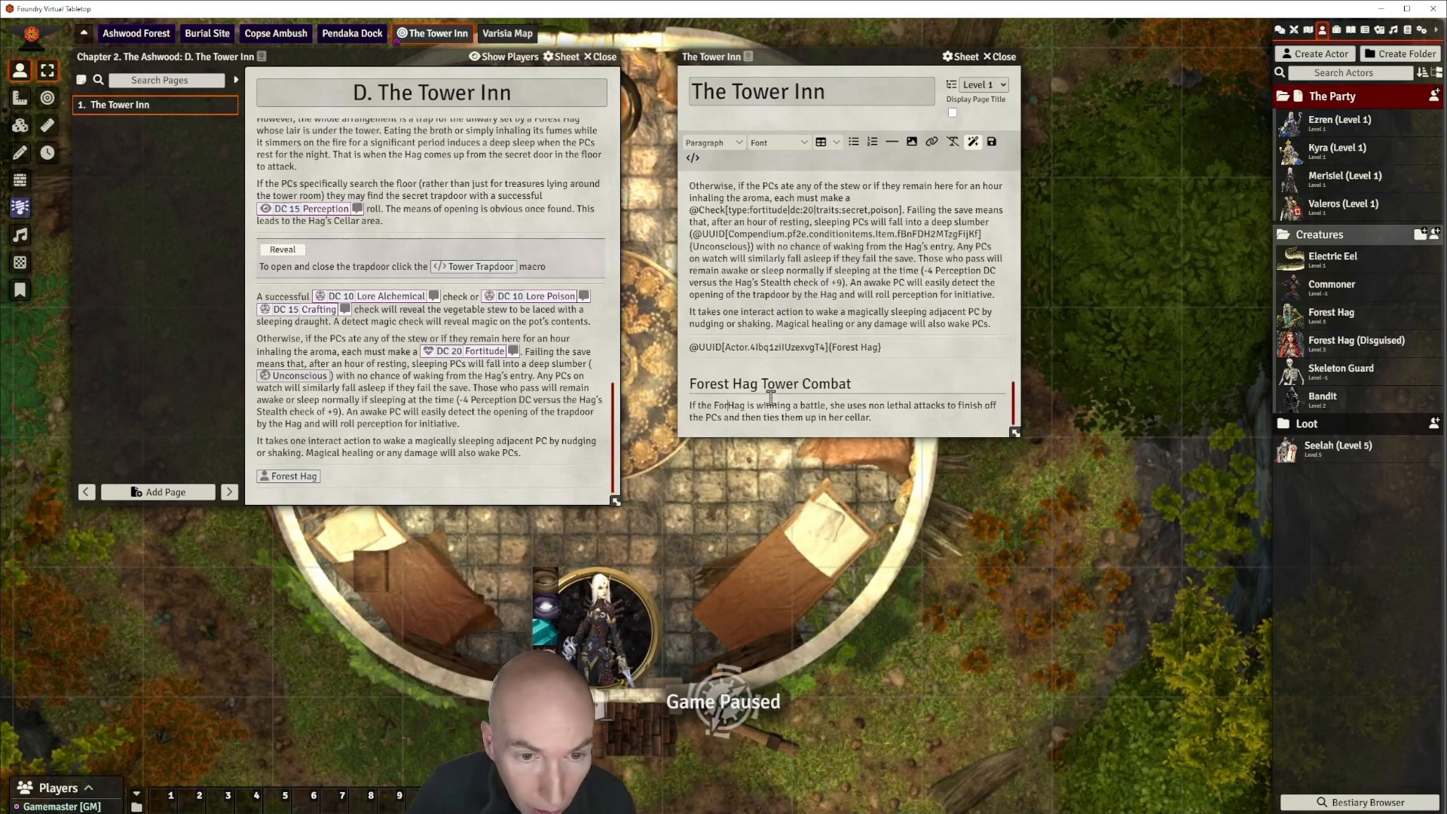
type("es")
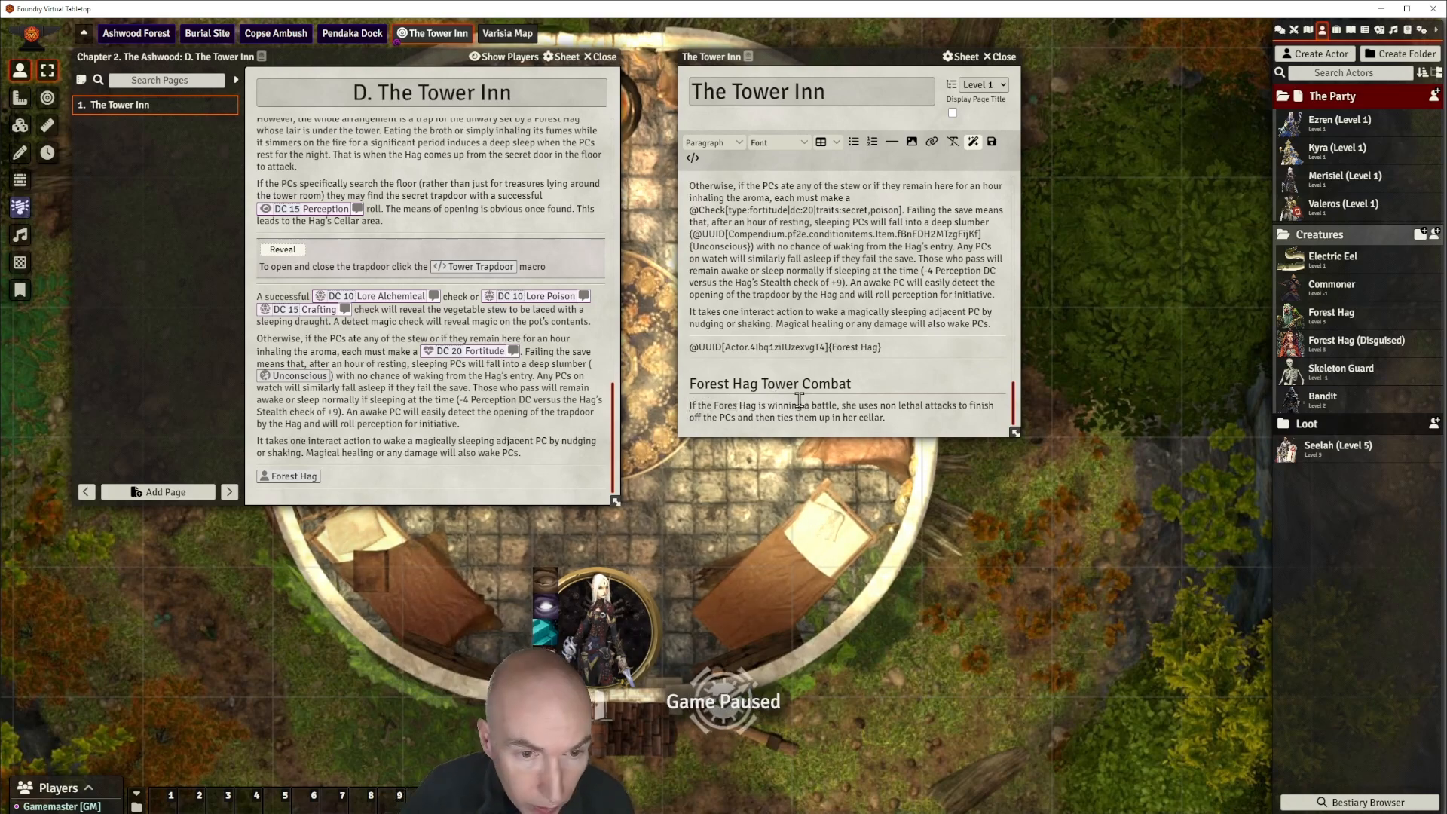
key("Home")
key("Return")
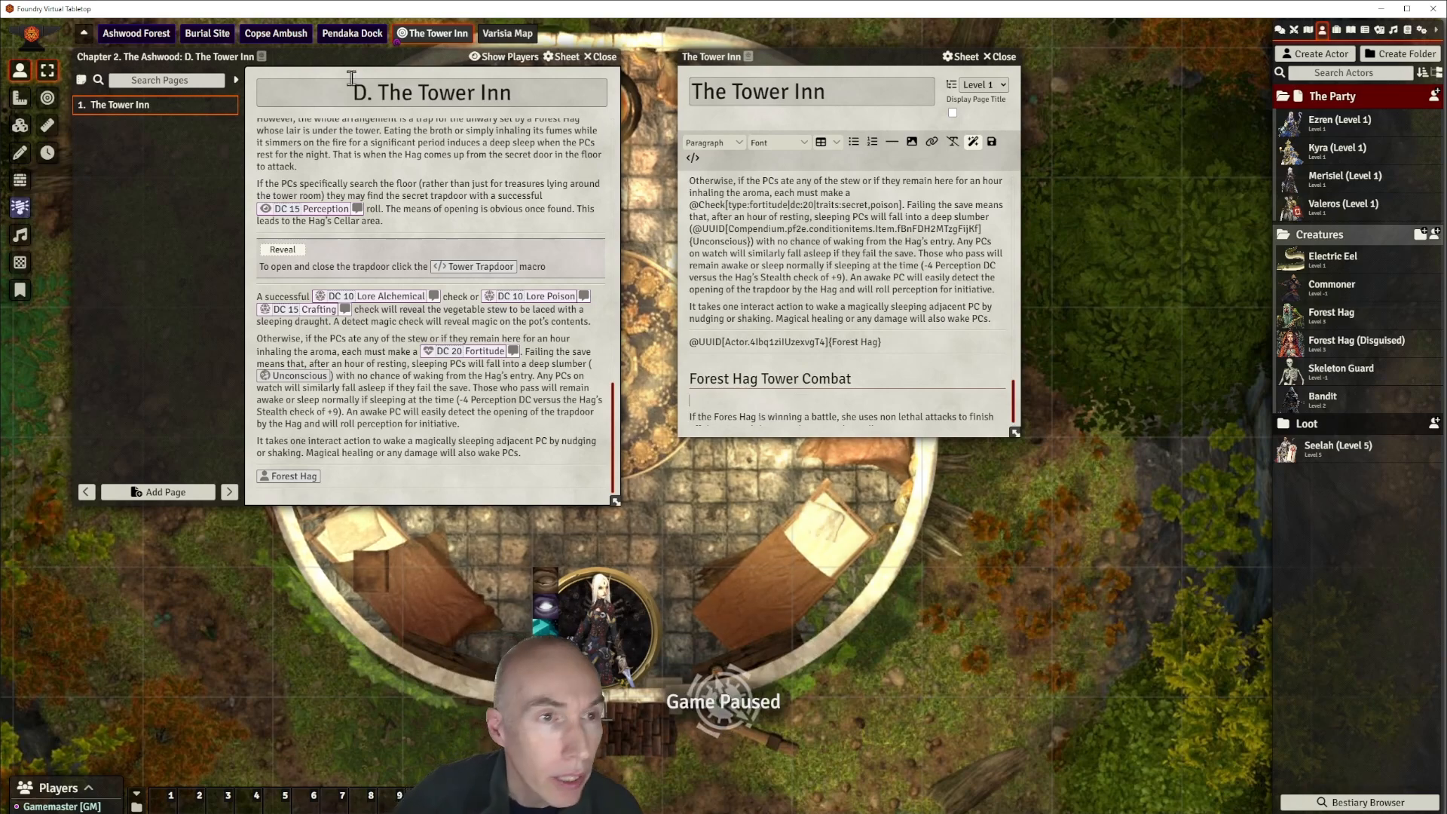
Make room beside the journal windows, open the Forest Hag actor's sheet, and review her attacks, actions and passives.
left_click_drag(351, 58, 310, 67)
left_click_drag(824, 59, 744, 60)
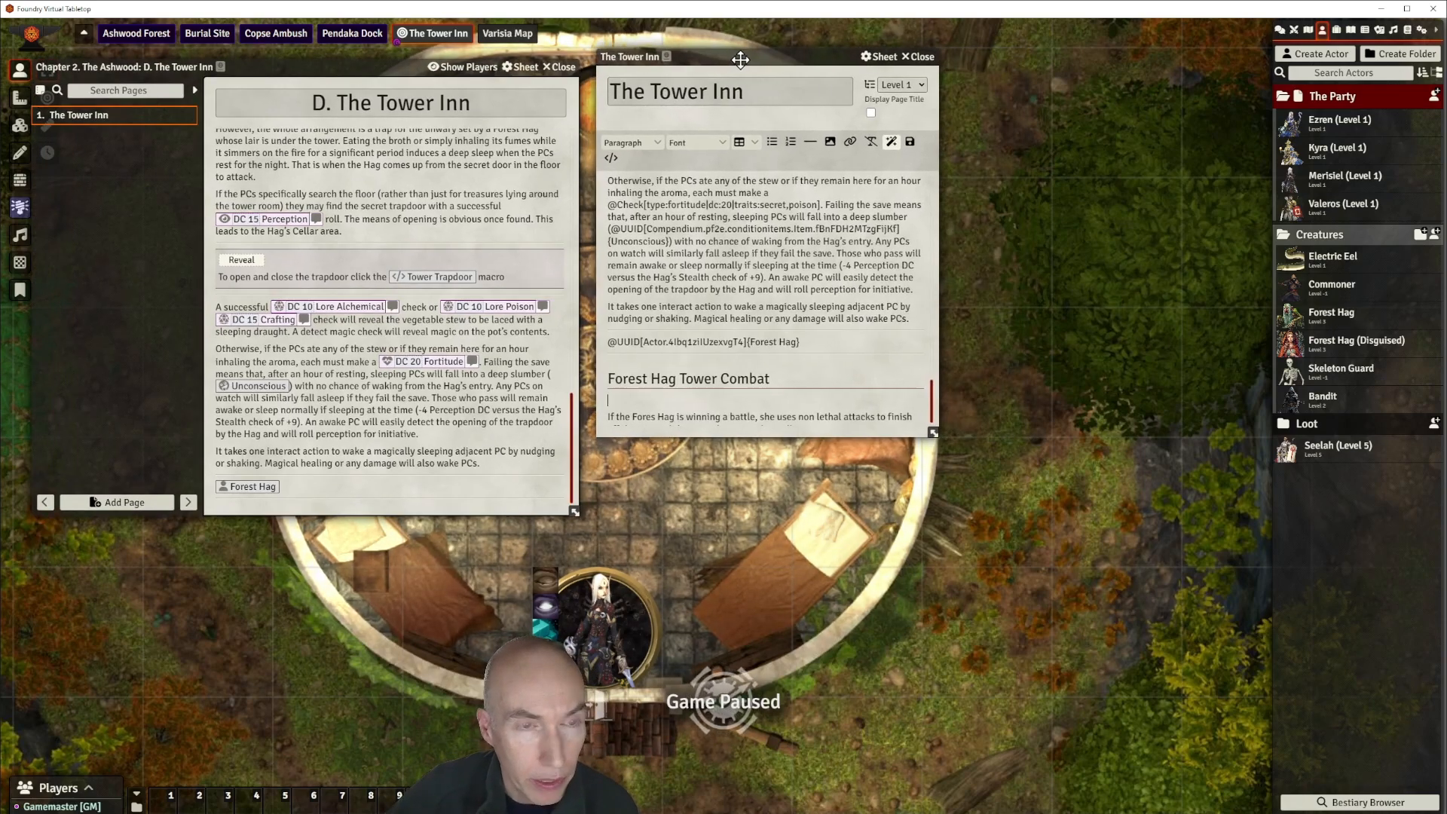
left_click(1331, 312)
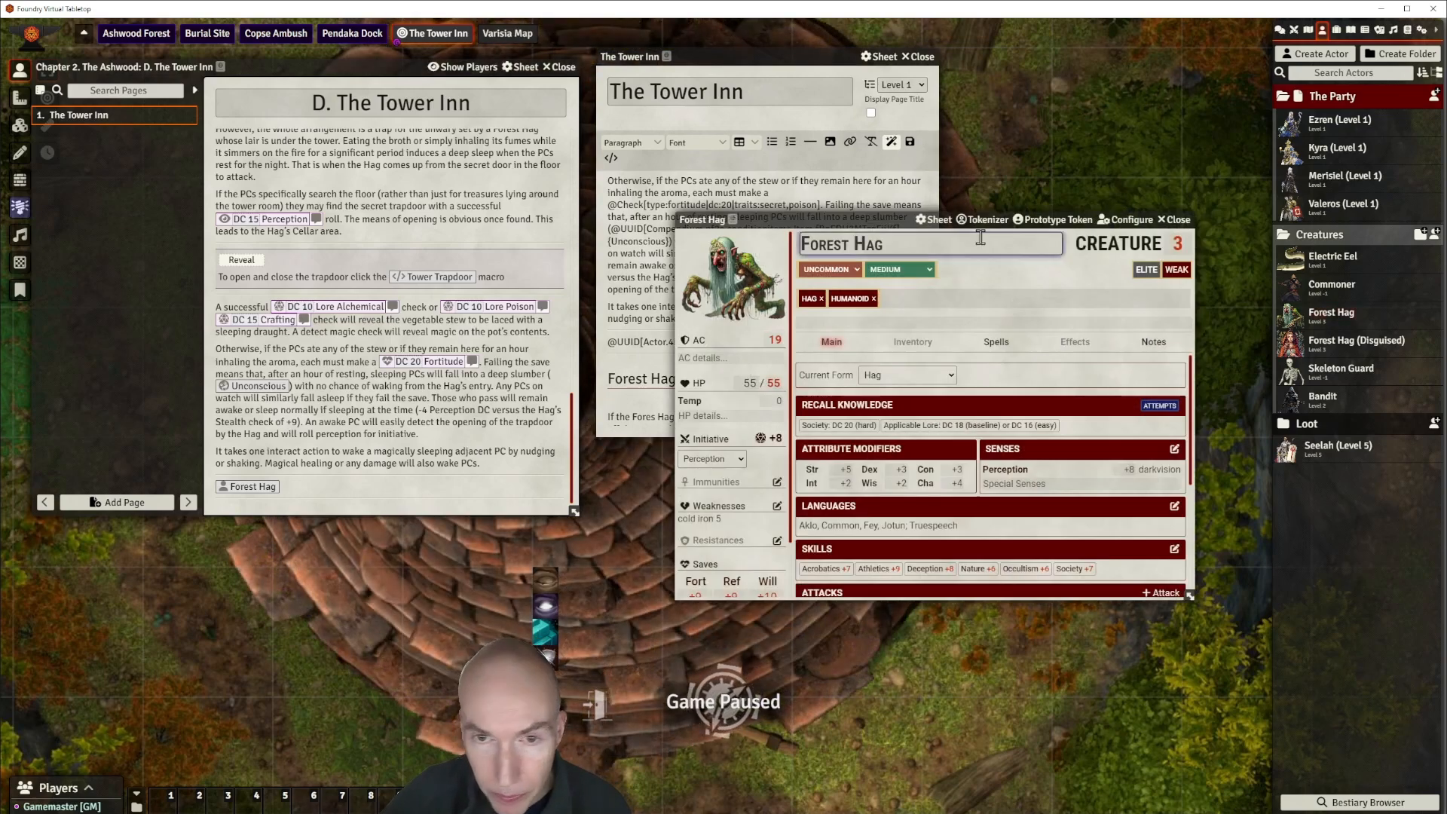
left_click_drag(885, 217, 927, 172)
scroll(1096, 393, "down", 1)
scroll(1096, 393, "down", 2)
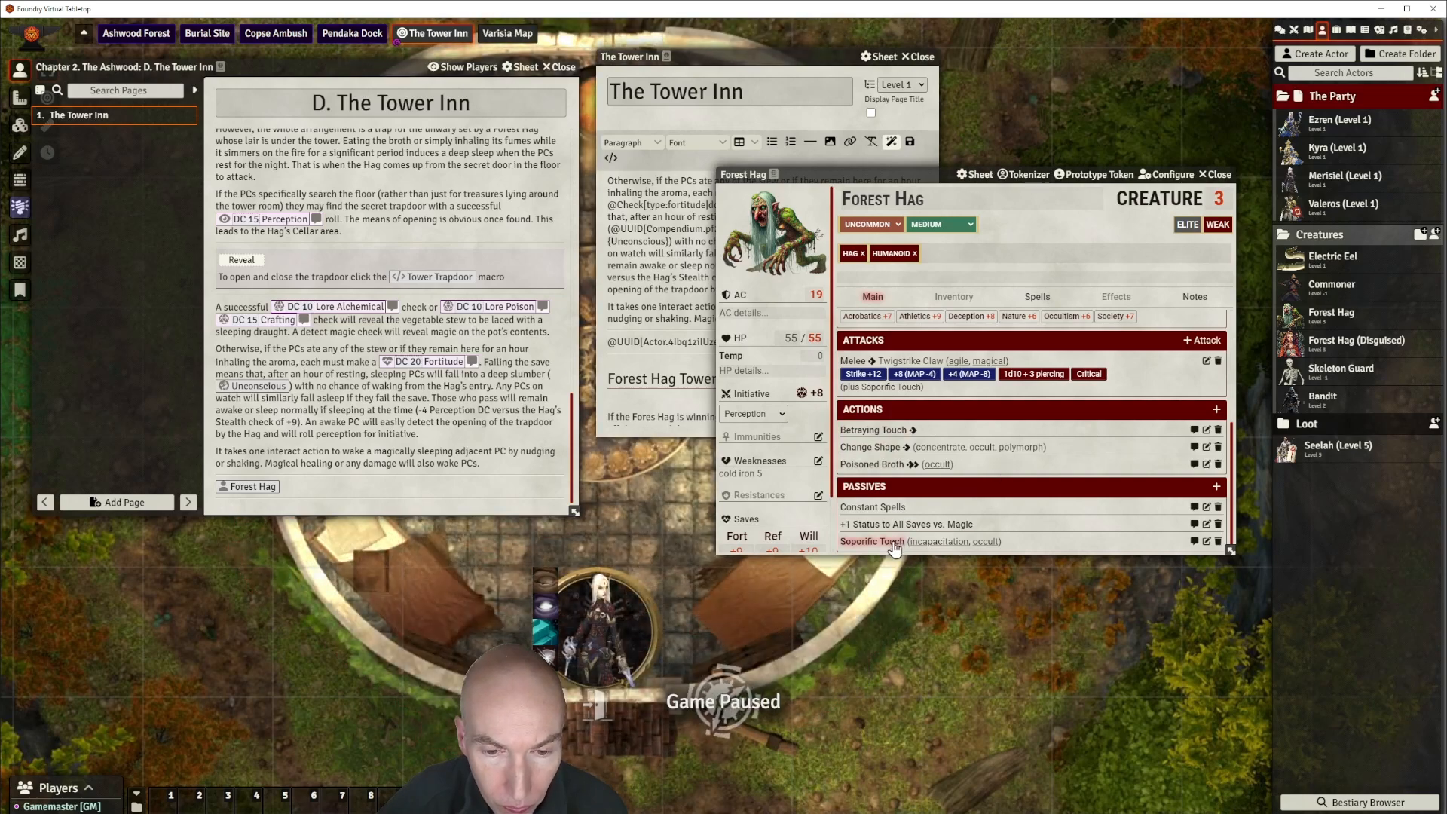
left_click_drag(934, 174, 947, 97)
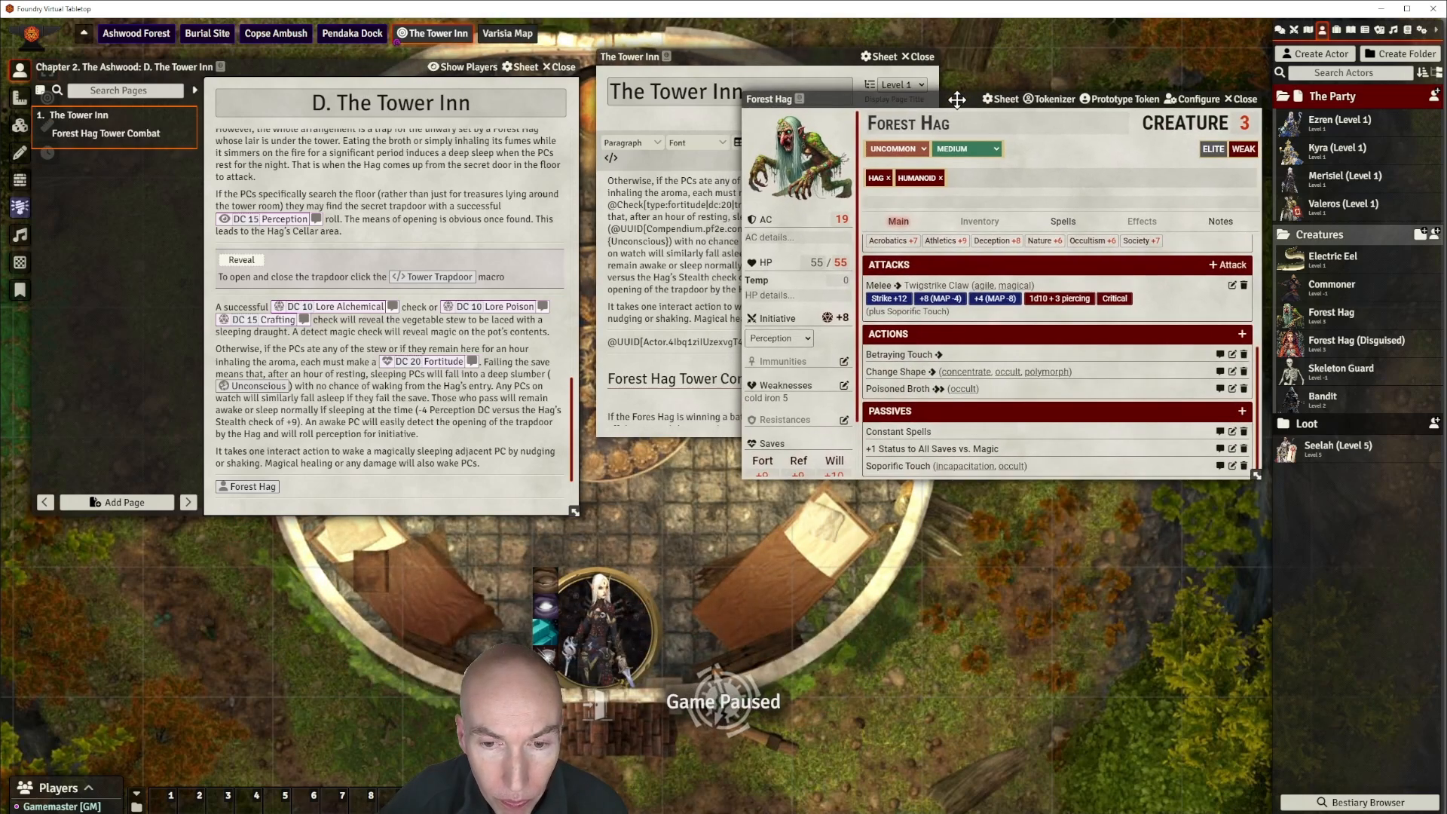
Review the Forest Hag's spell list and read the description of her Invisibility (At Will) spell.
left_click(1048, 221)
scroll(983, 345, "down", 3)
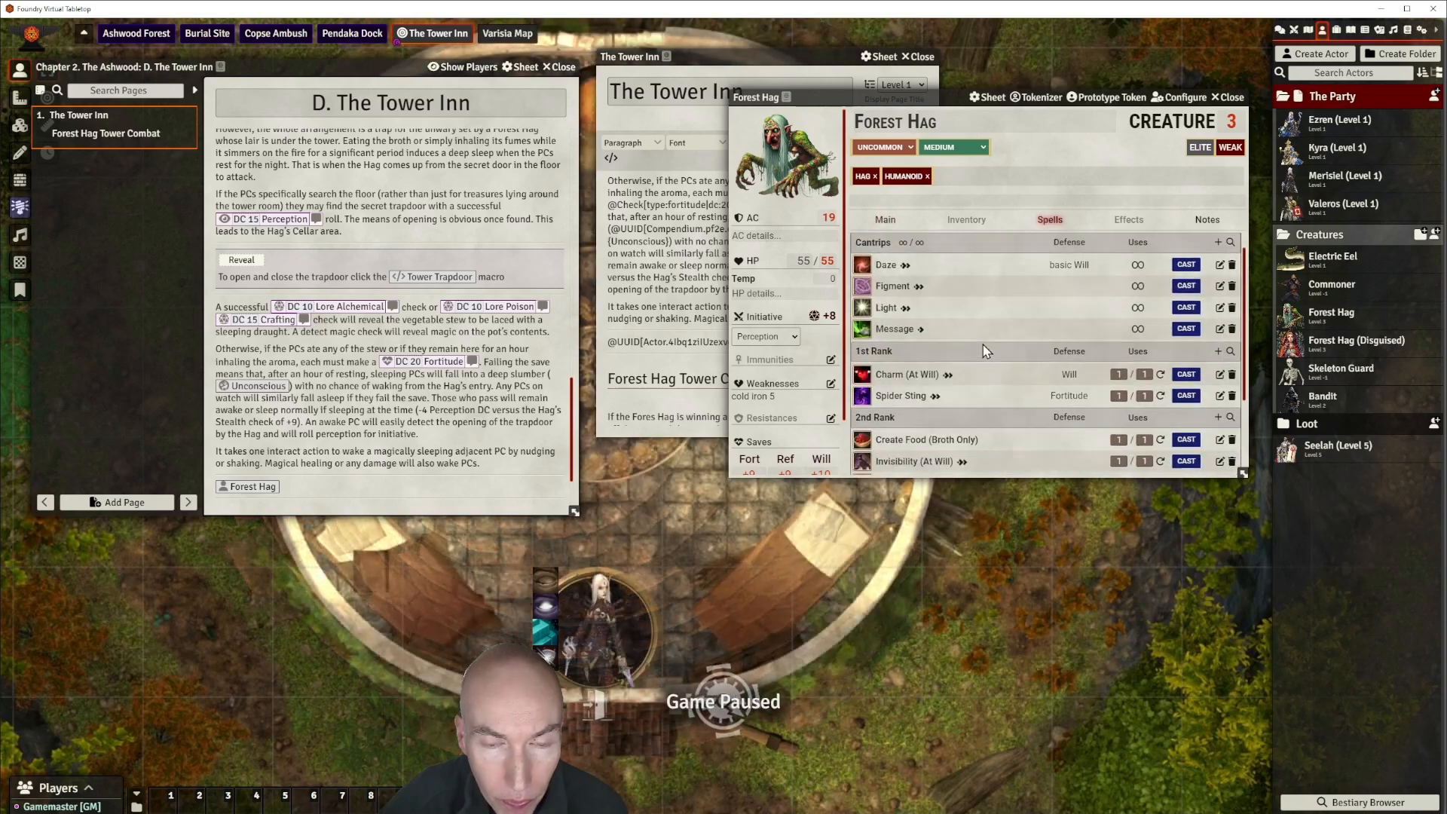
scroll(983, 346, "up", 2)
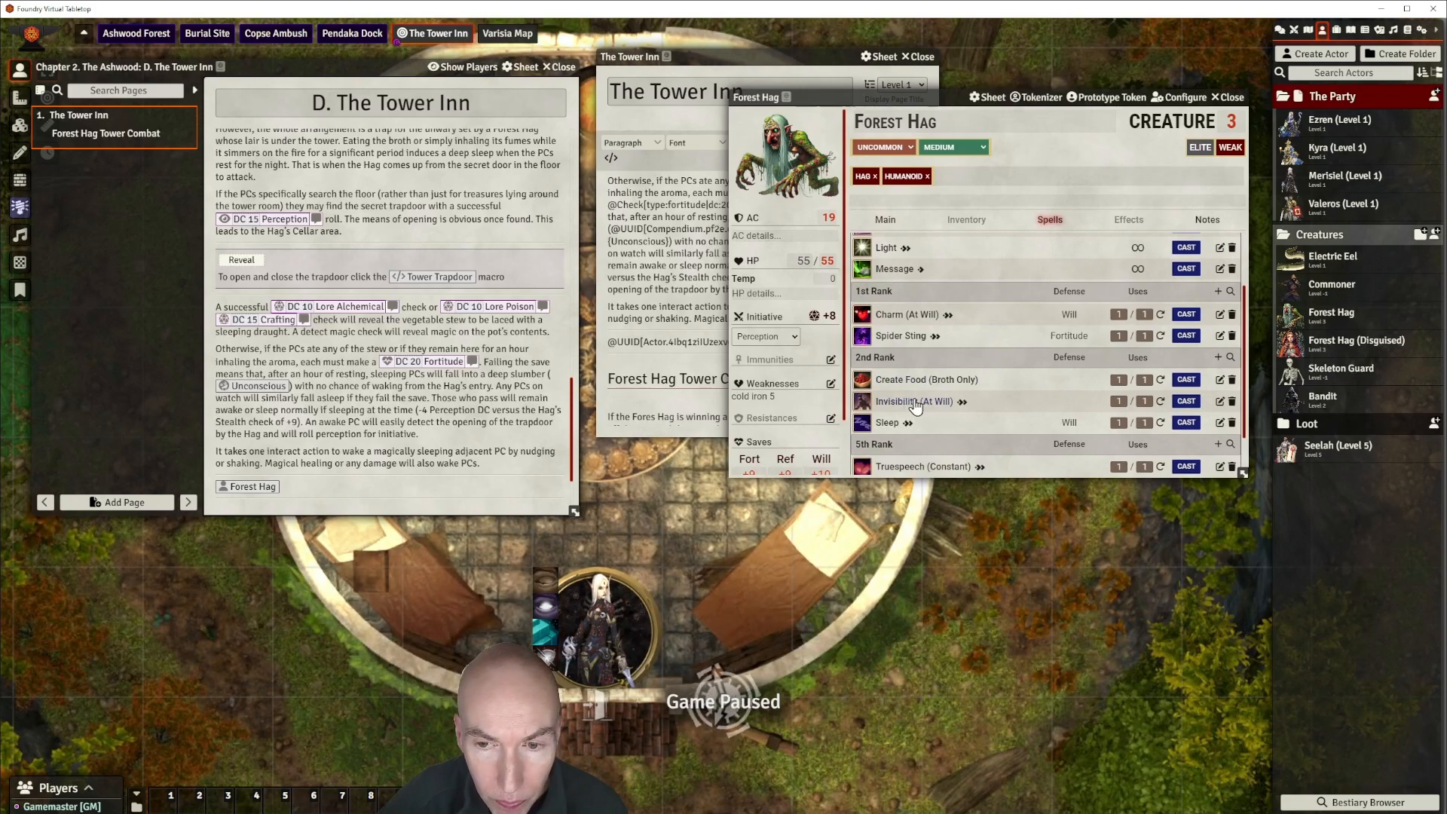
left_click(914, 402)
scroll(1072, 398, "down", 2)
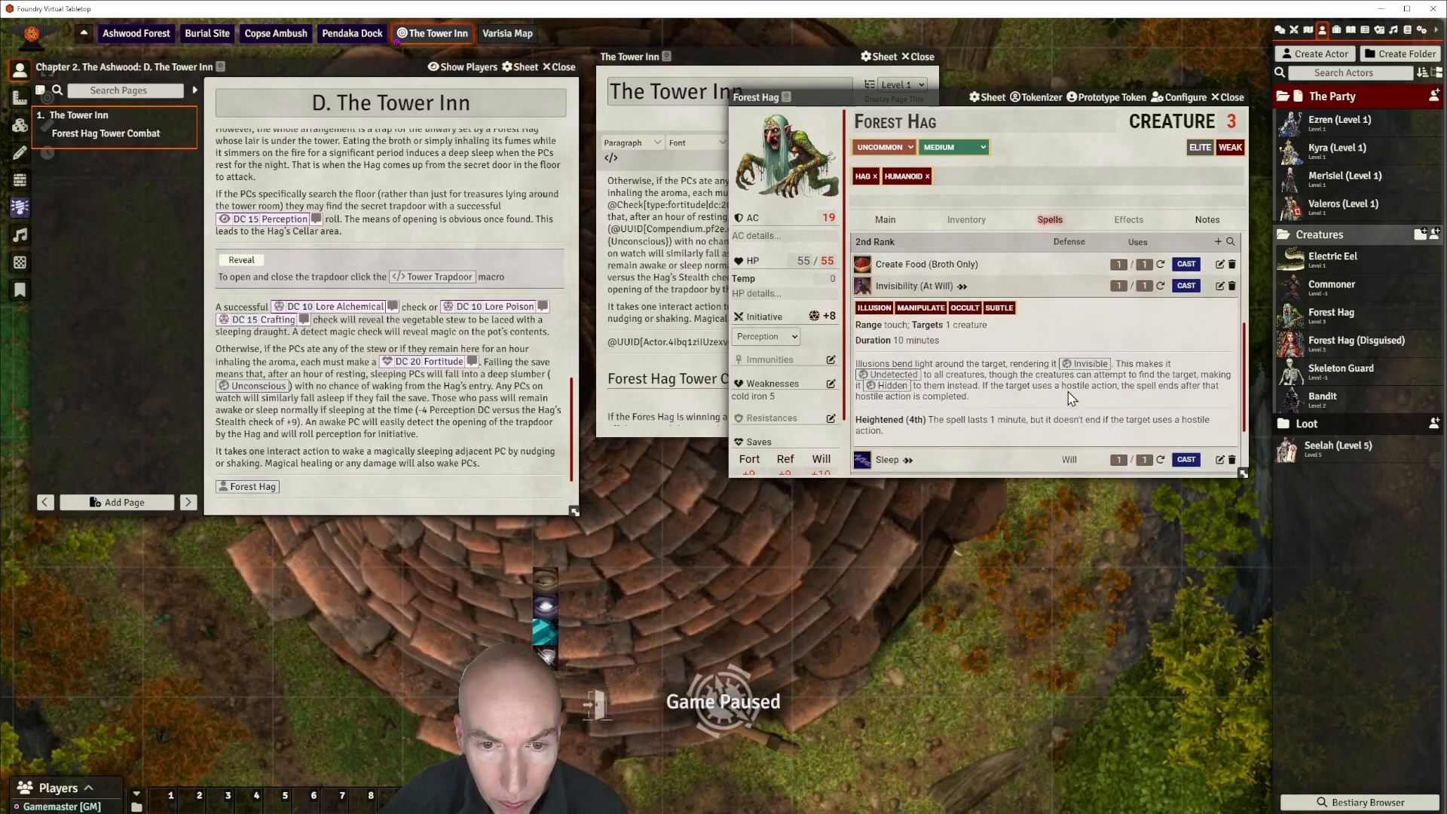
scroll(1071, 398, "down", 1)
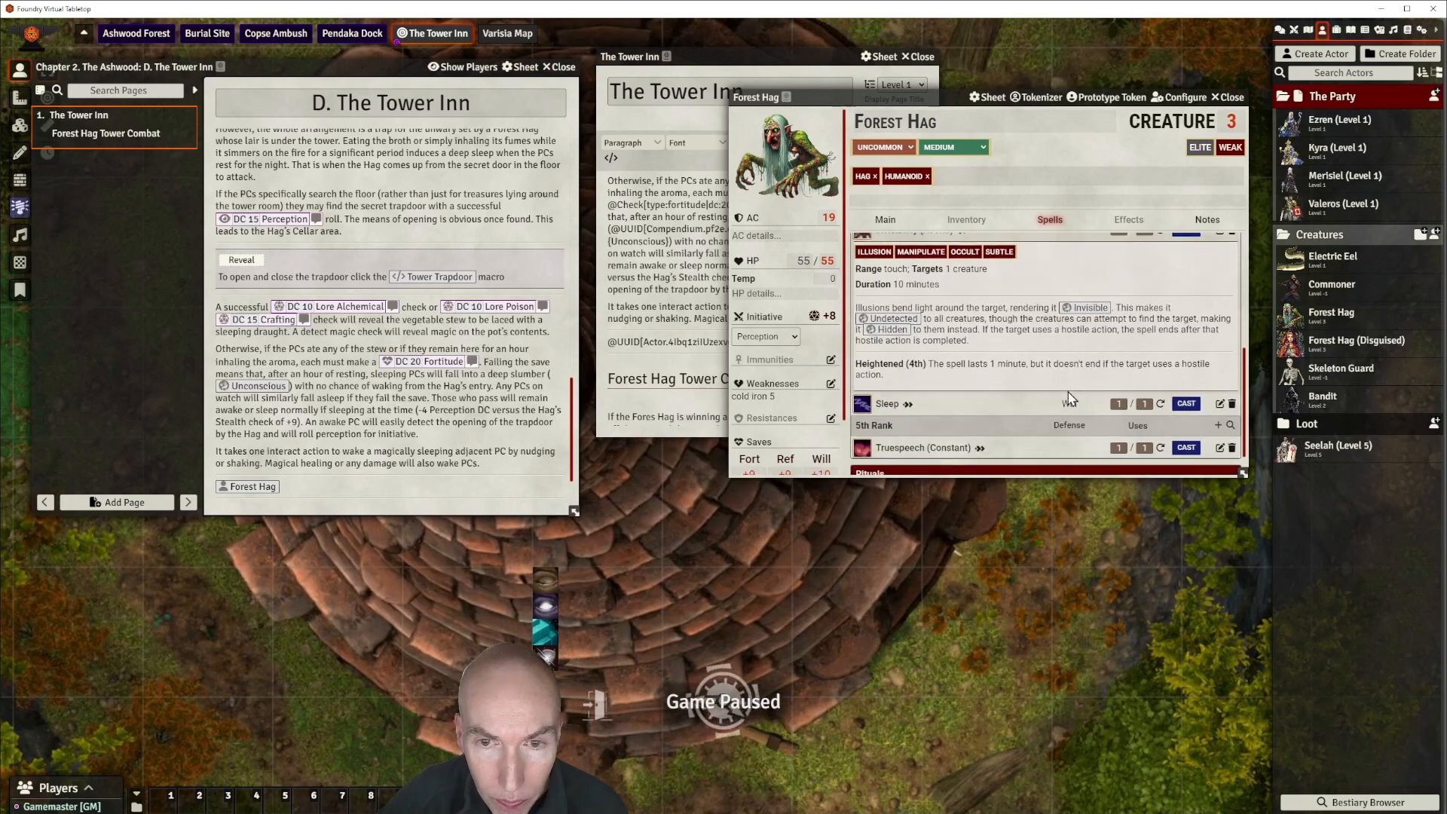
scroll(1072, 400, "up", 1)
scroll(1071, 400, "down", 1)
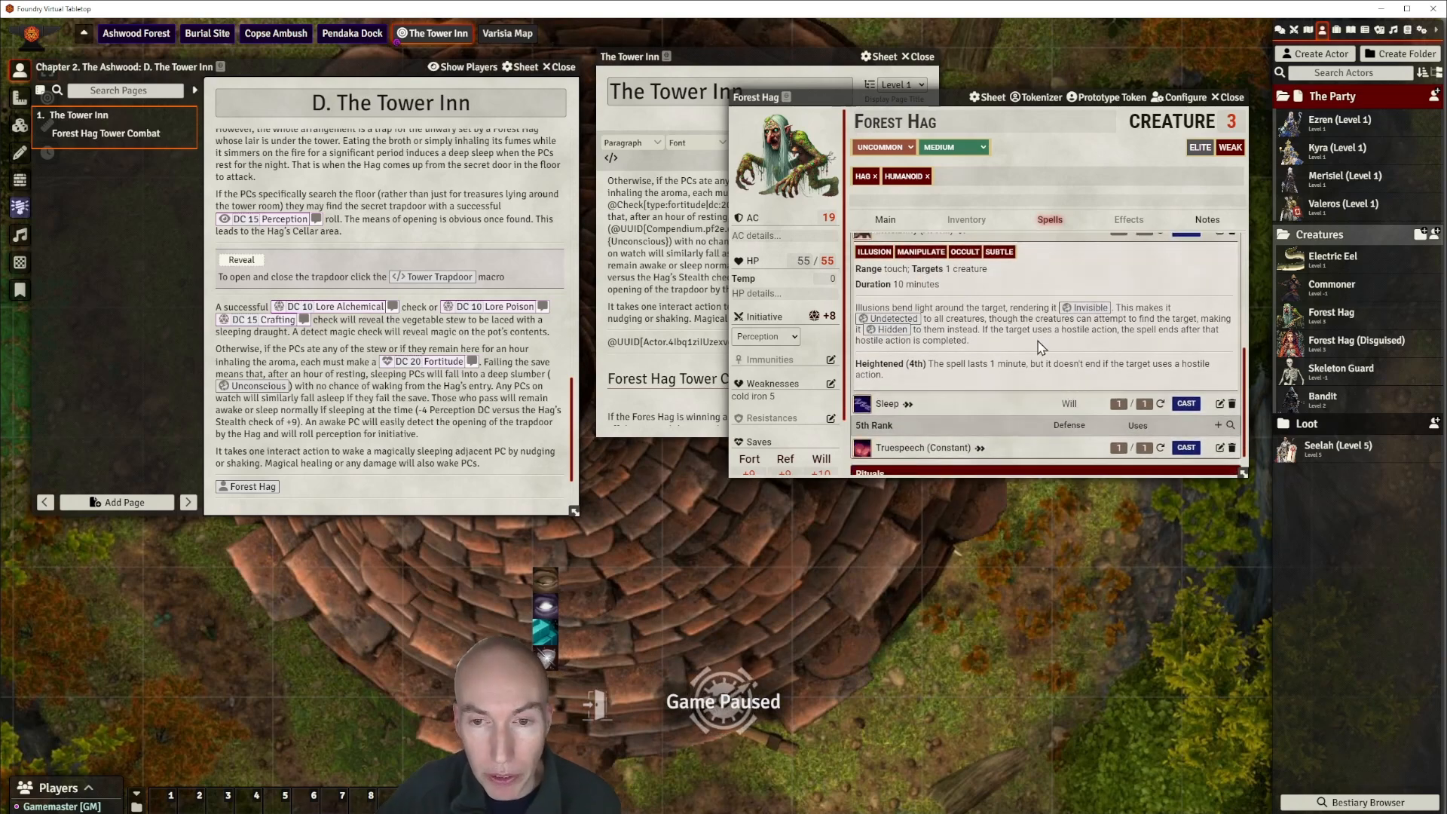
scroll(1037, 345, "up", 1)
scroll(1037, 345, "down", 1)
scroll(1037, 345, "up", 1)
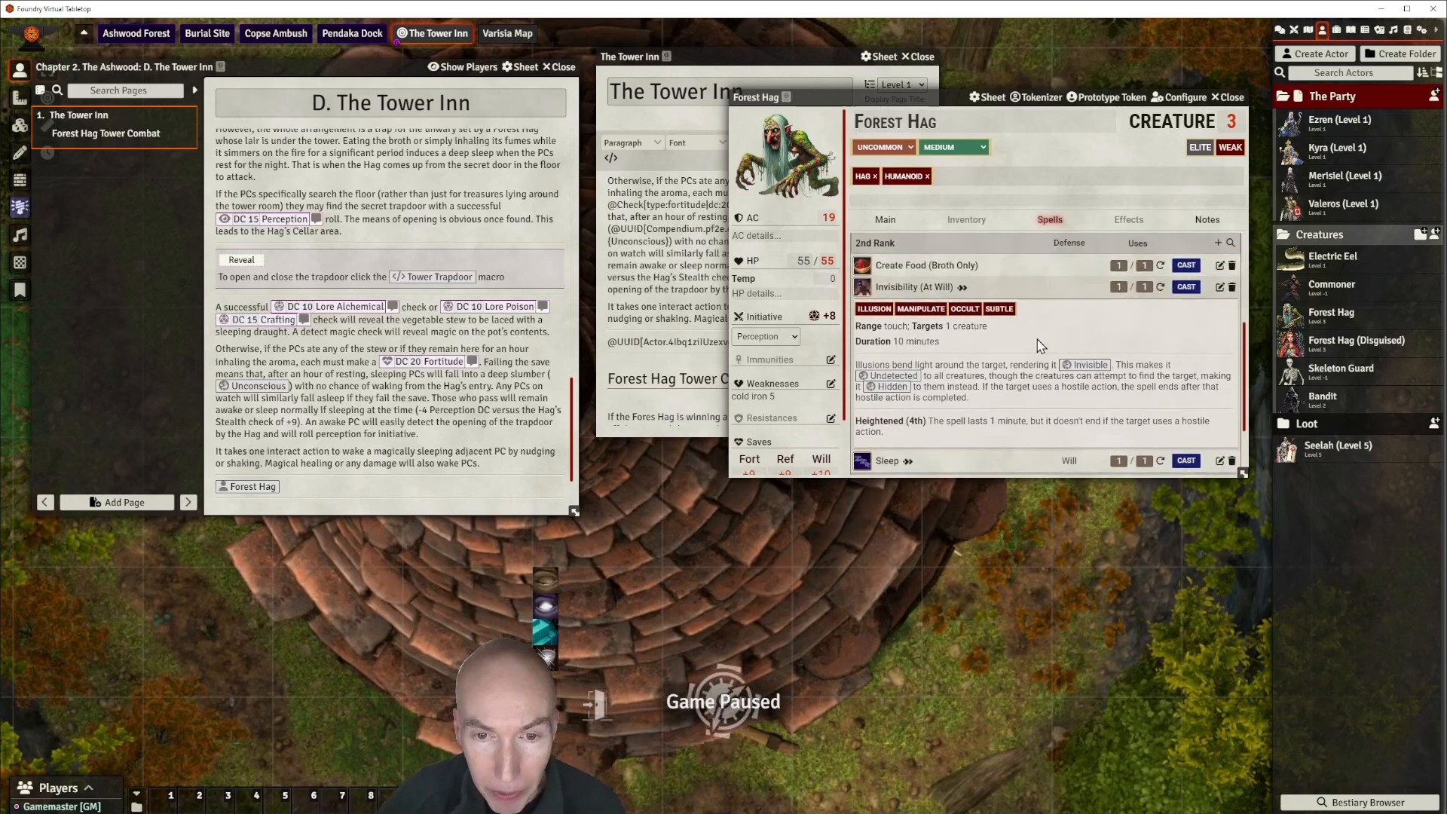
scroll(1040, 344, "up", 1)
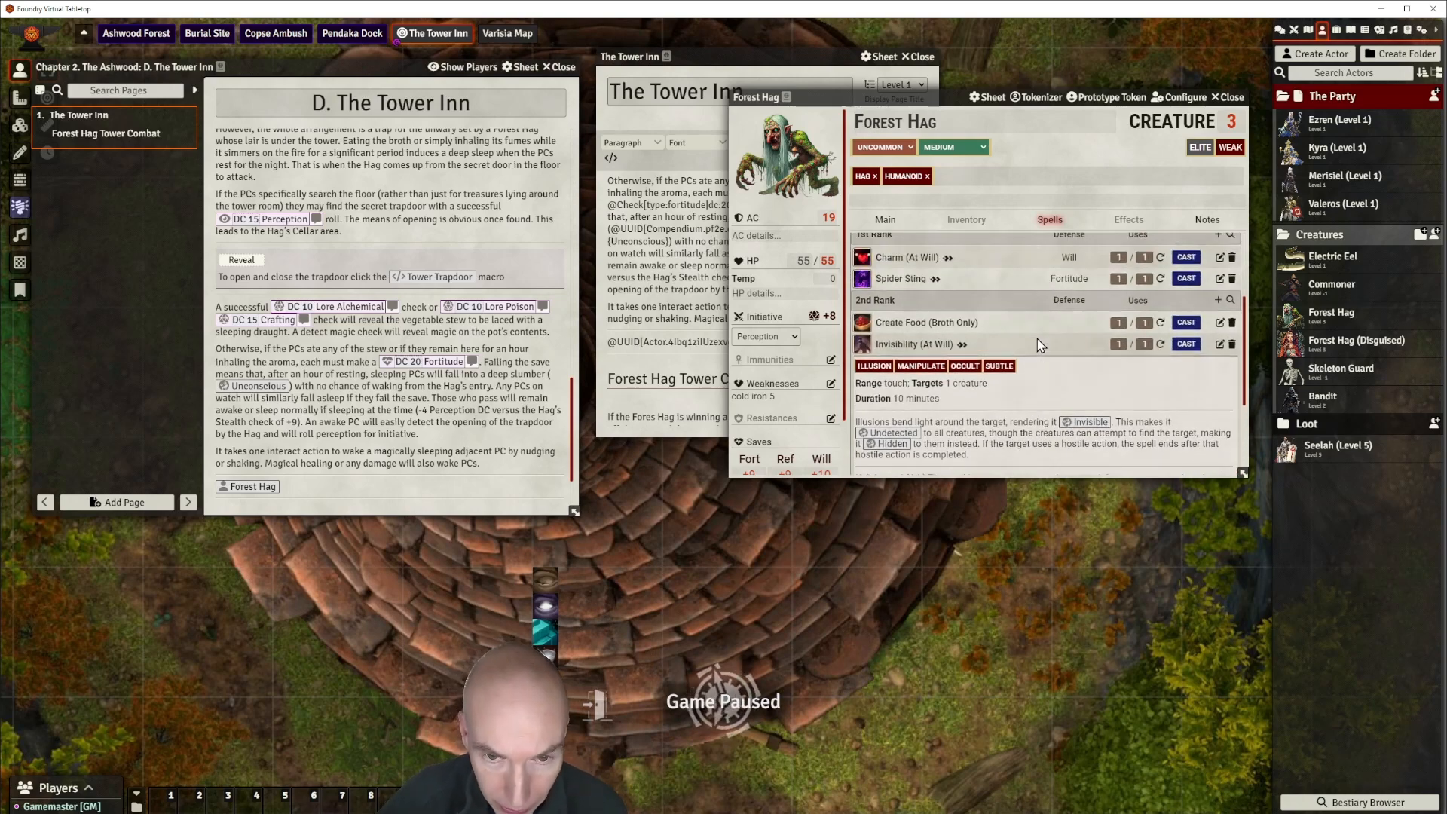
Read the Invisibility spell's description among the Forest Hag's 2nd-rank spells.
scroll(1040, 362, "down", 1)
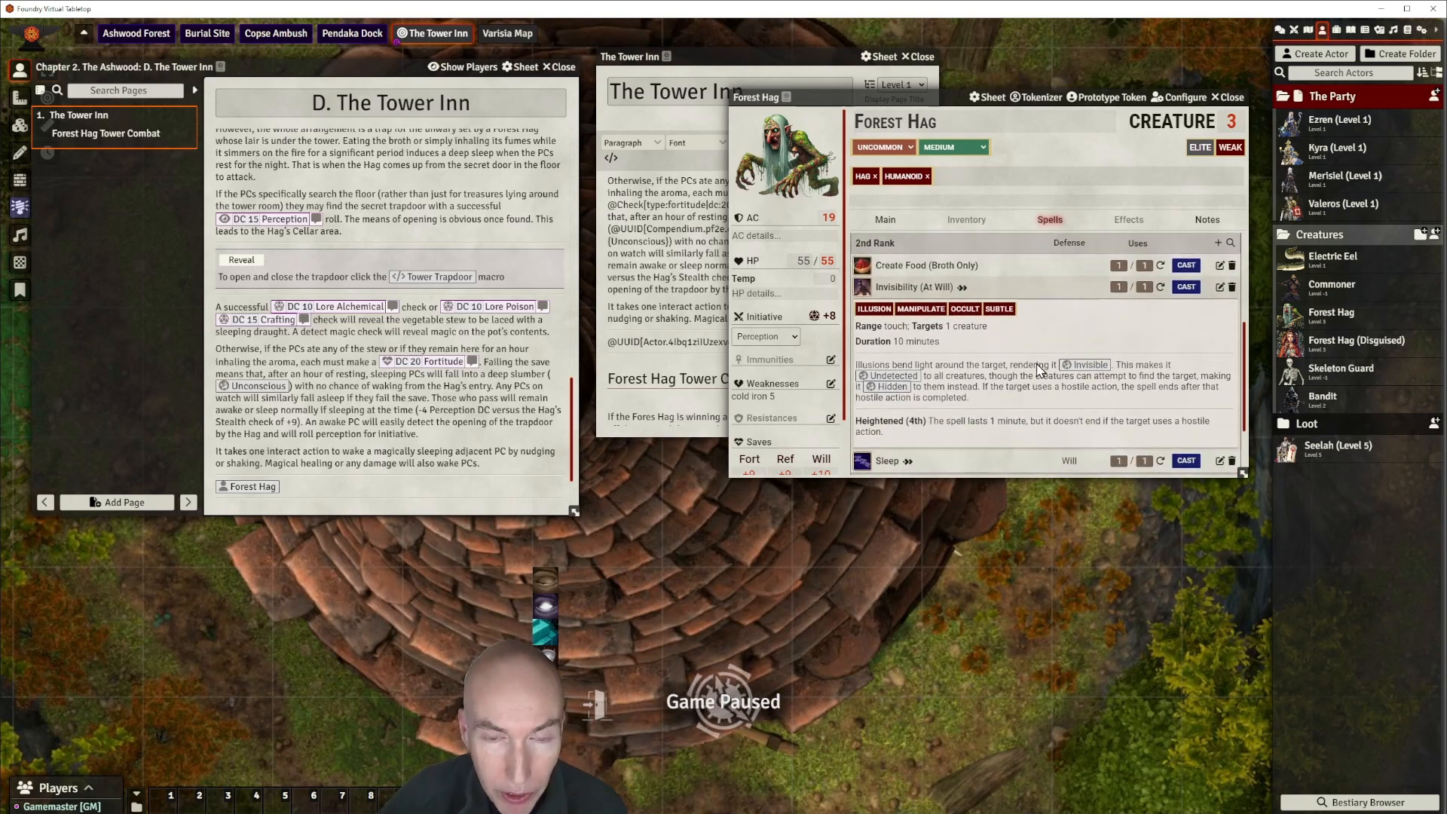
scroll(1040, 370, "down", 2)
scroll(1040, 370, "up", 1)
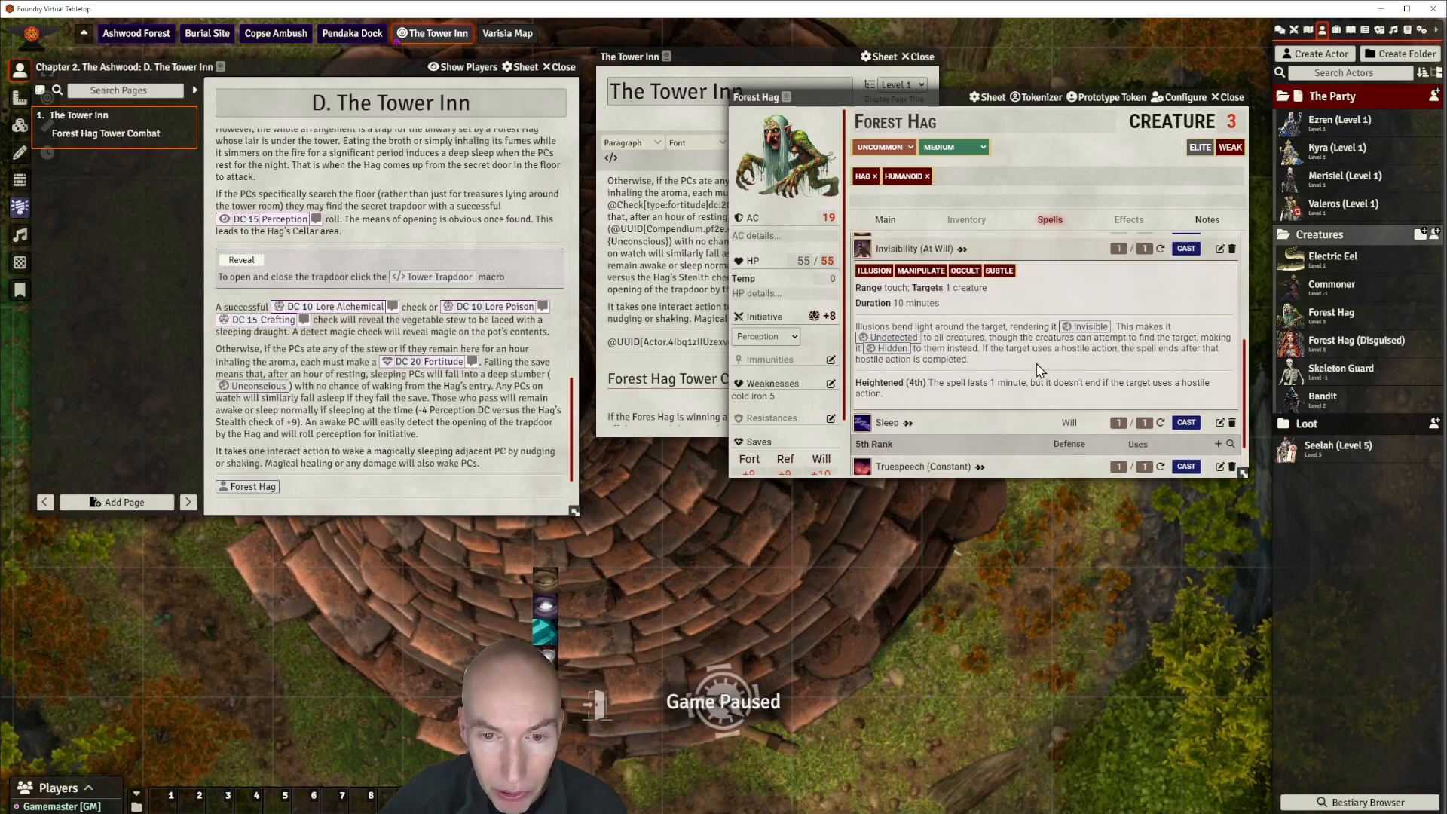
scroll(1040, 368, "up", 1)
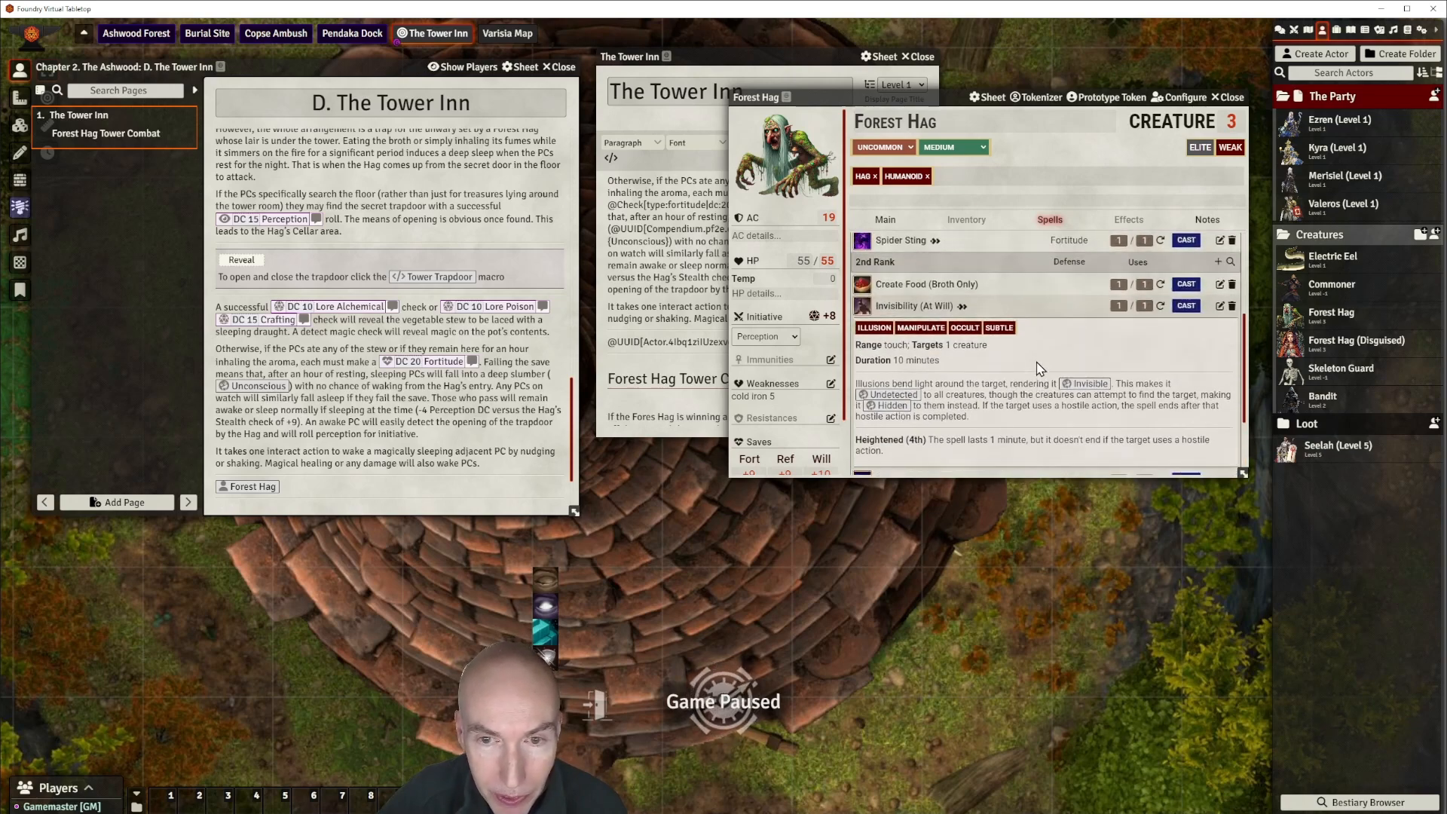
scroll(1040, 368, "up", 1)
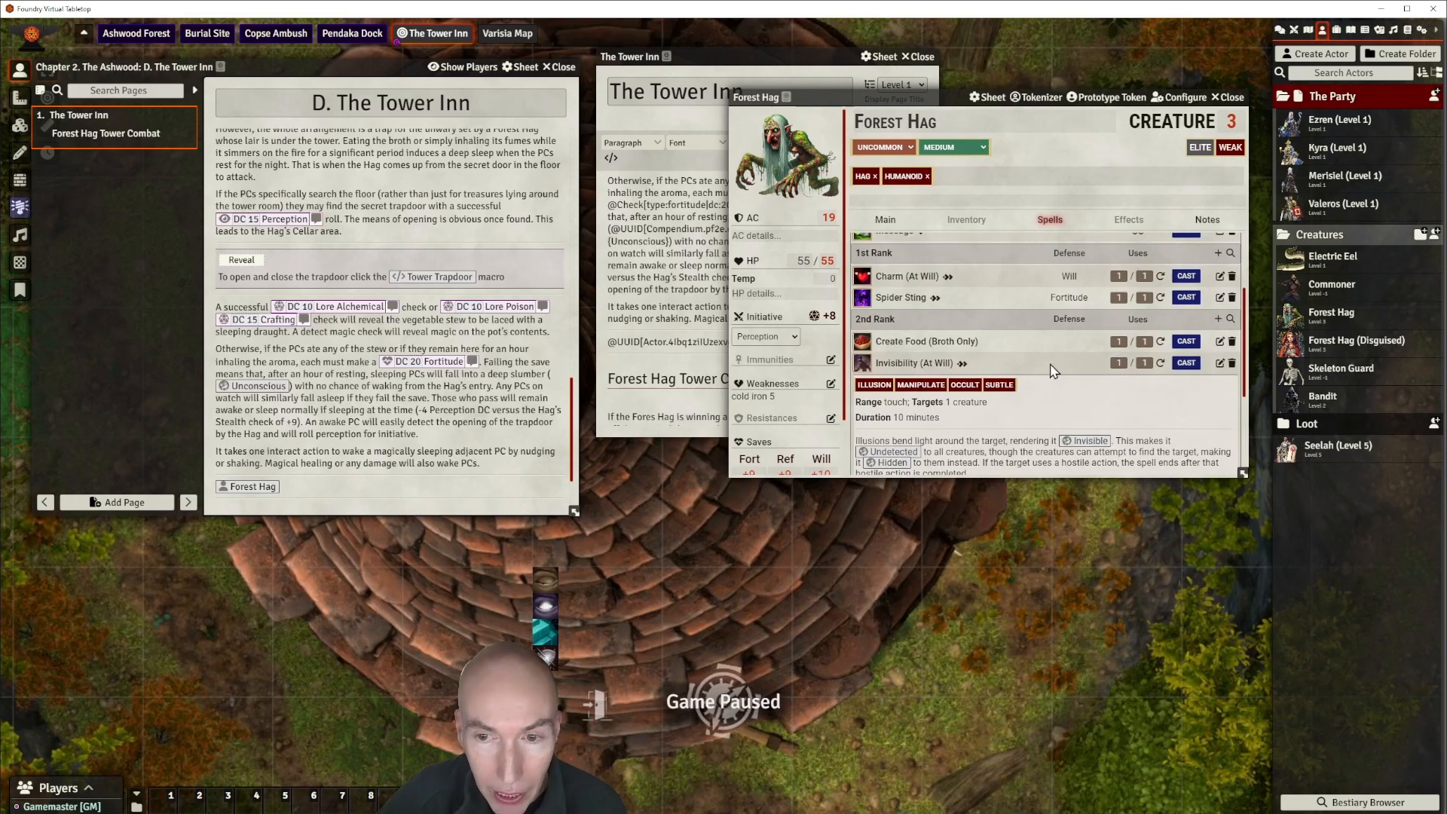
scroll(972, 366, "down", 2)
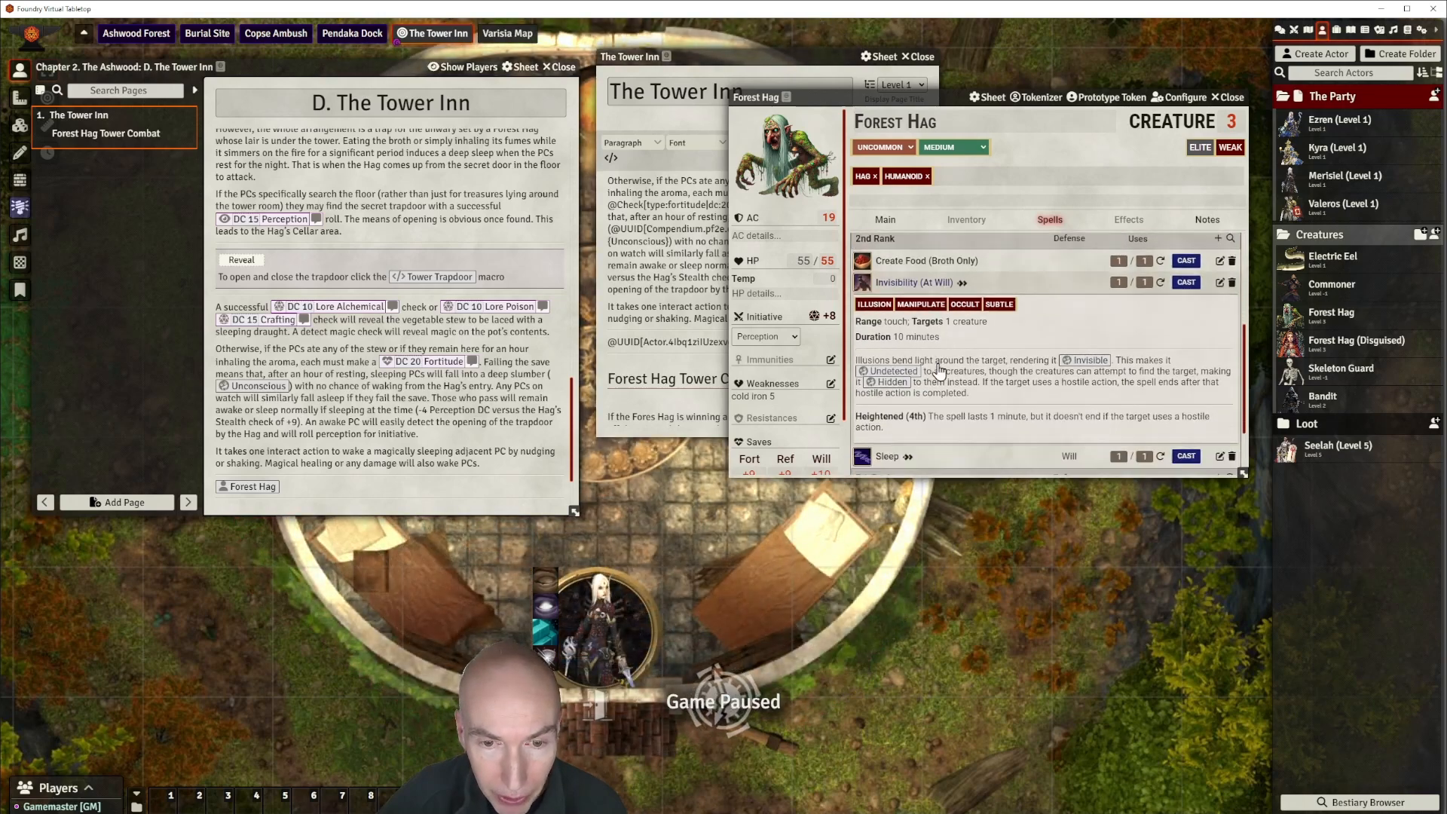
scroll(1002, 358, "up", 1)
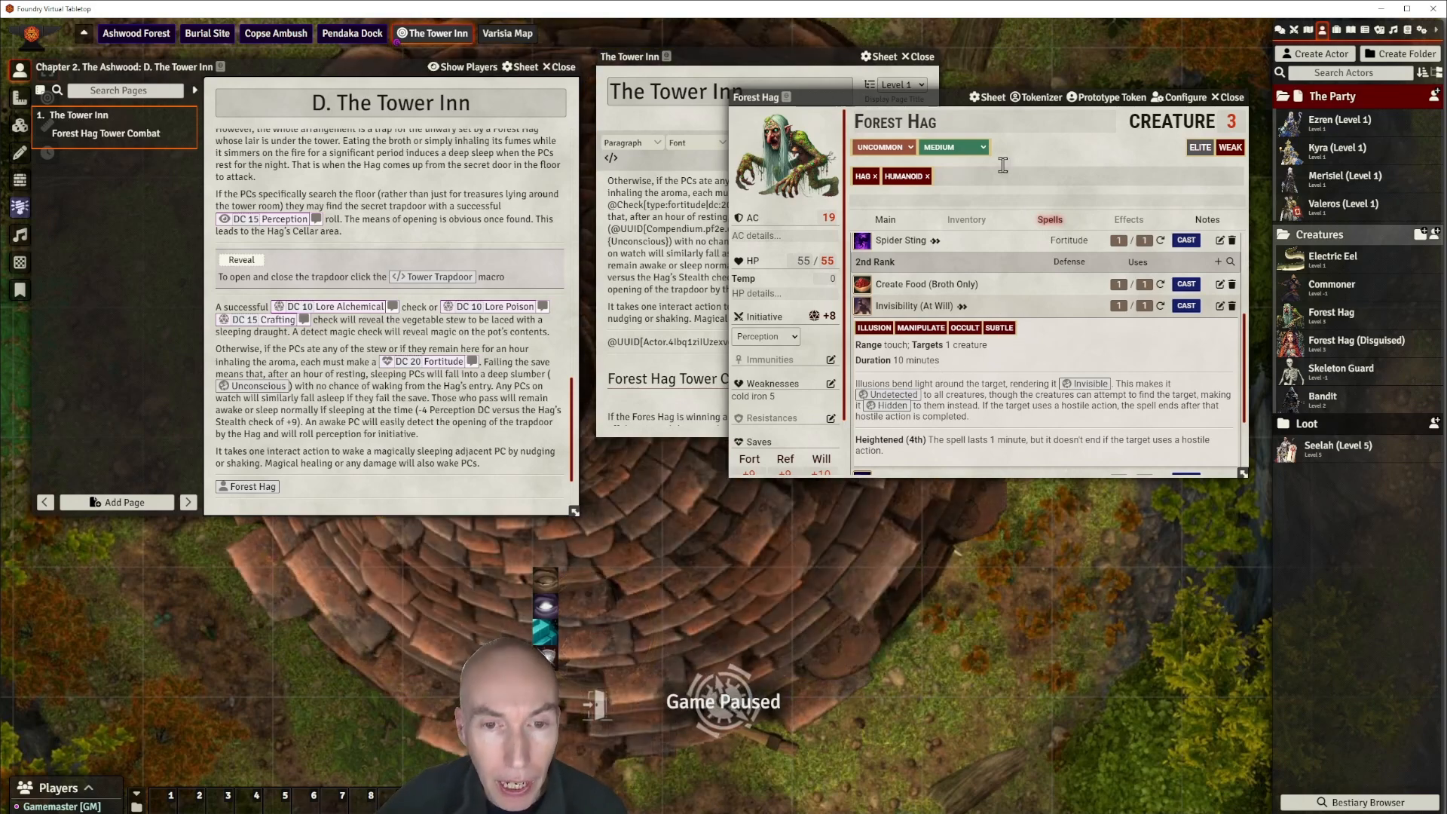
left_click_drag(937, 93, 944, 71)
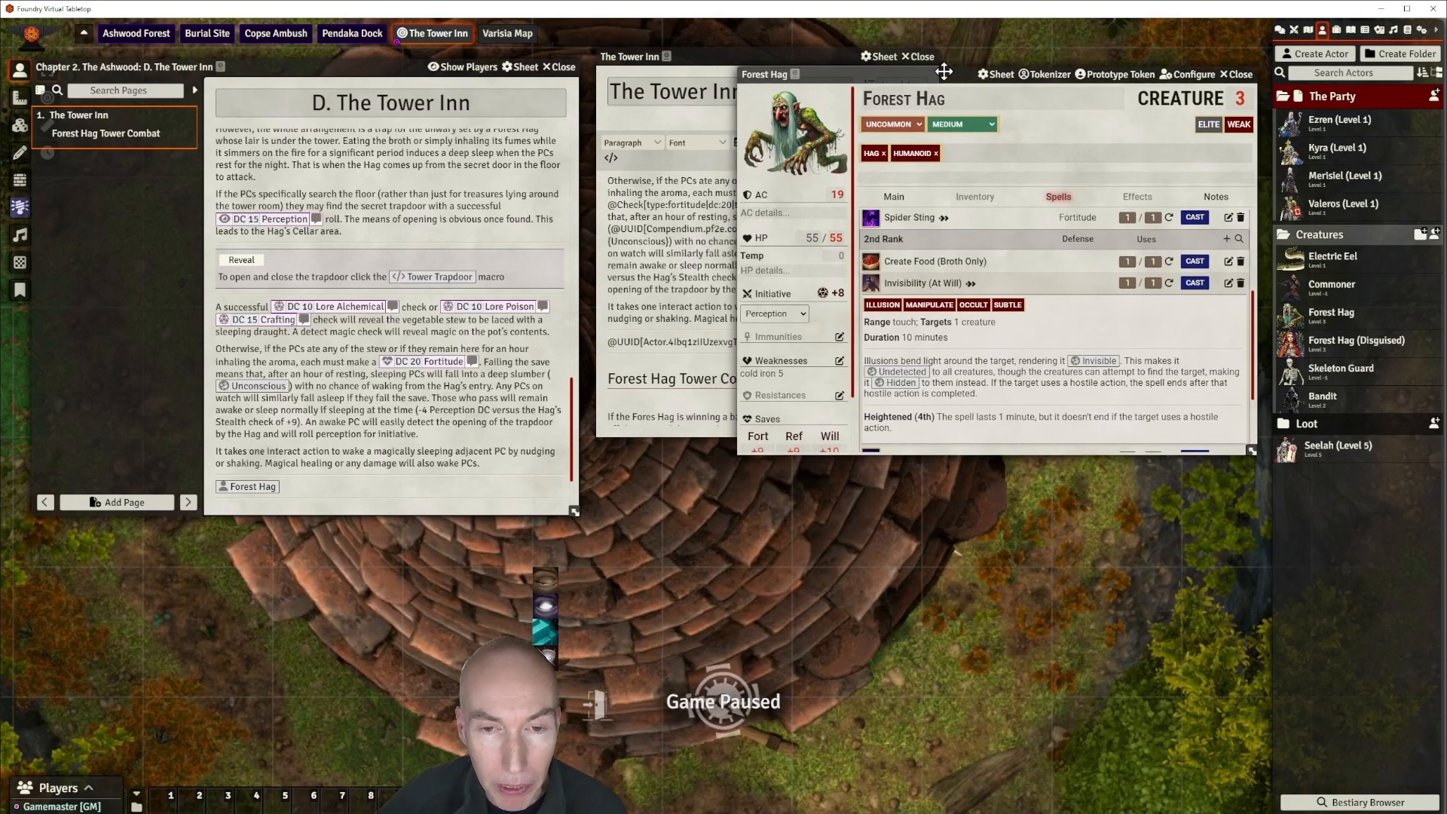
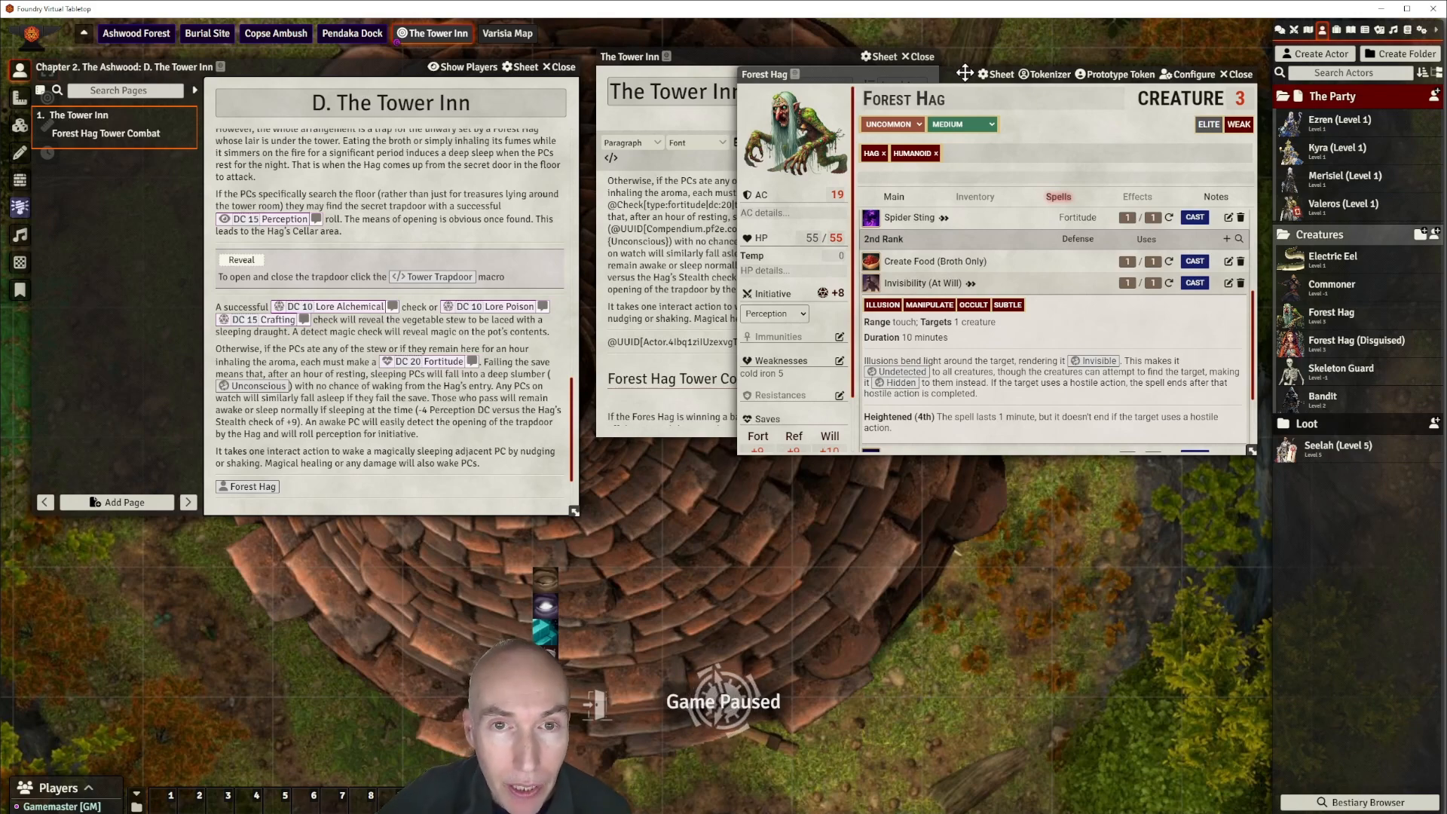
left_click_drag(961, 75, 941, 85)
Look through the rest of the Forest Hag's spell list, including Sleep, Truespeech and the 1st-rank spells.
scroll(1003, 394, "down", 3)
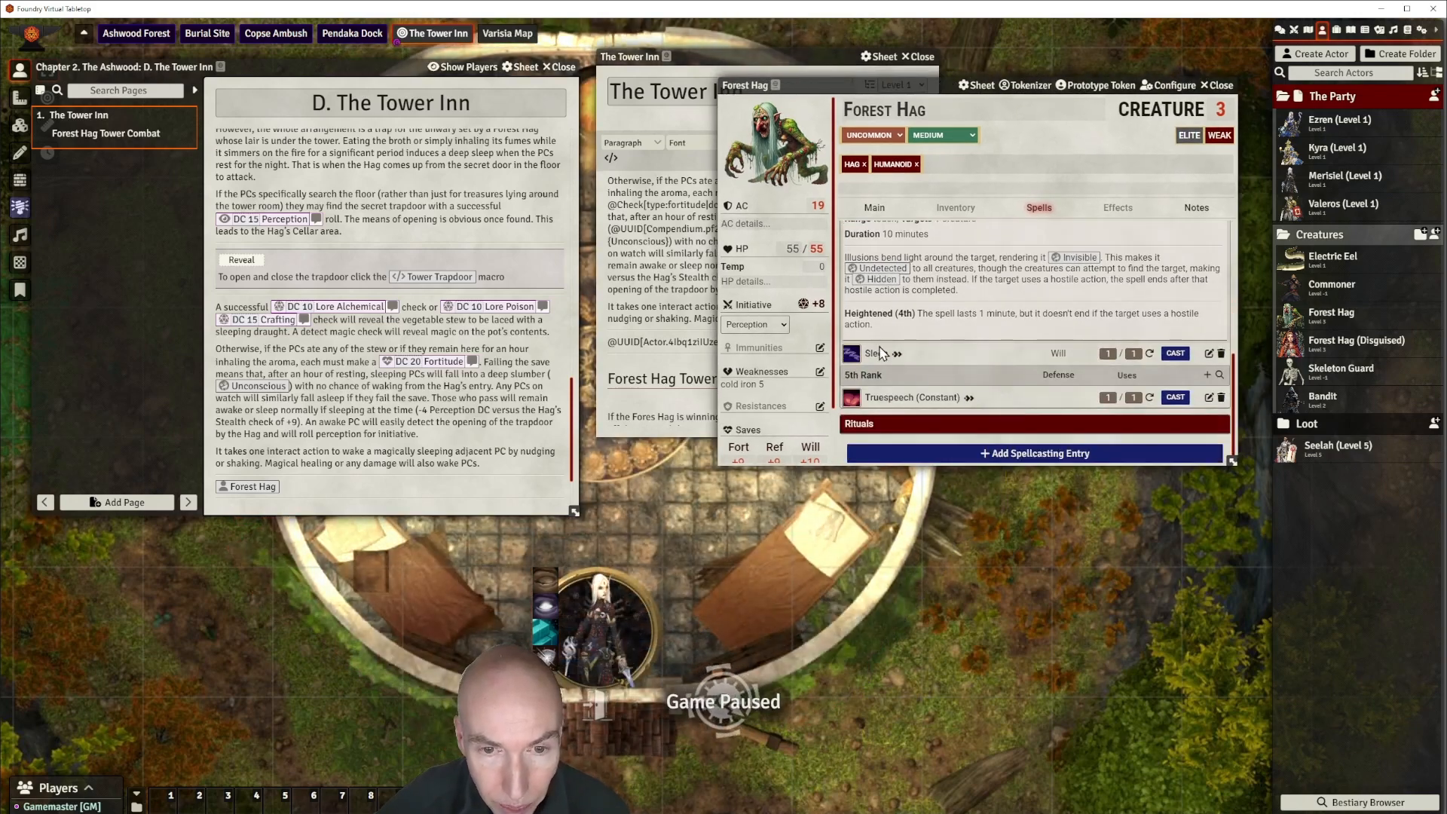
scroll(997, 356, "up", 1)
scroll(997, 356, "down", 1)
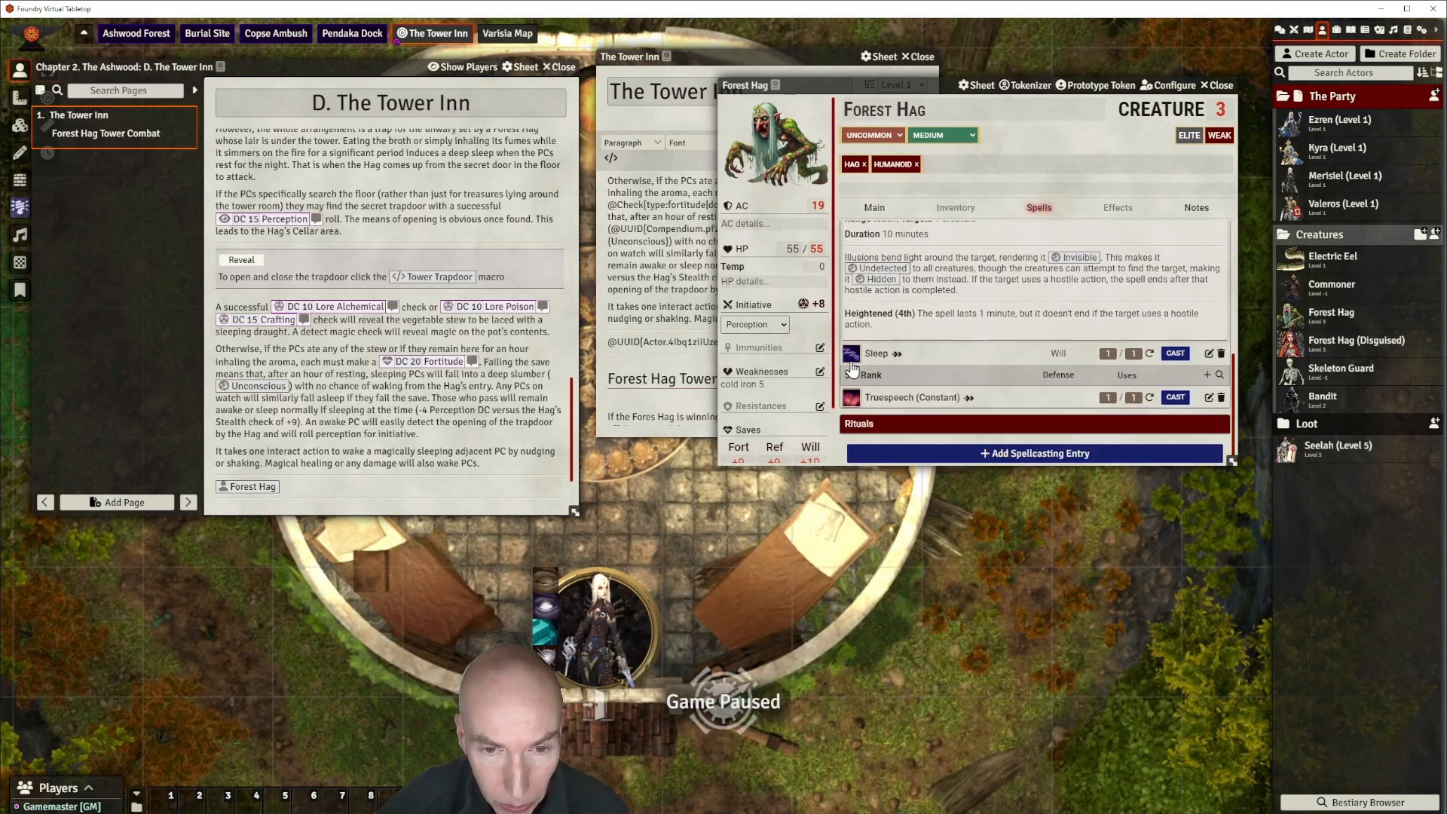
scroll(1006, 334, "up", 3)
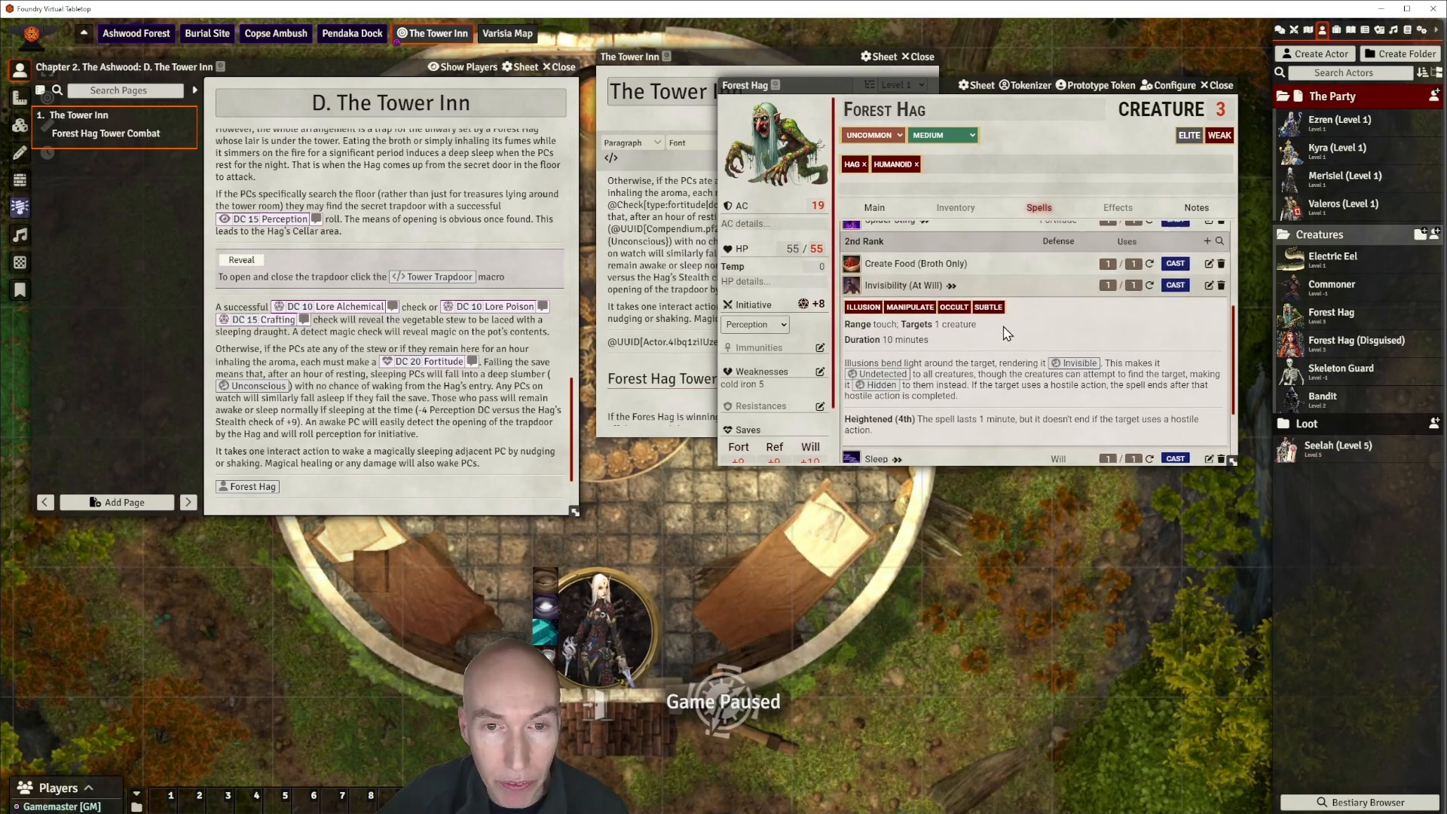
scroll(1006, 334, "down", 3)
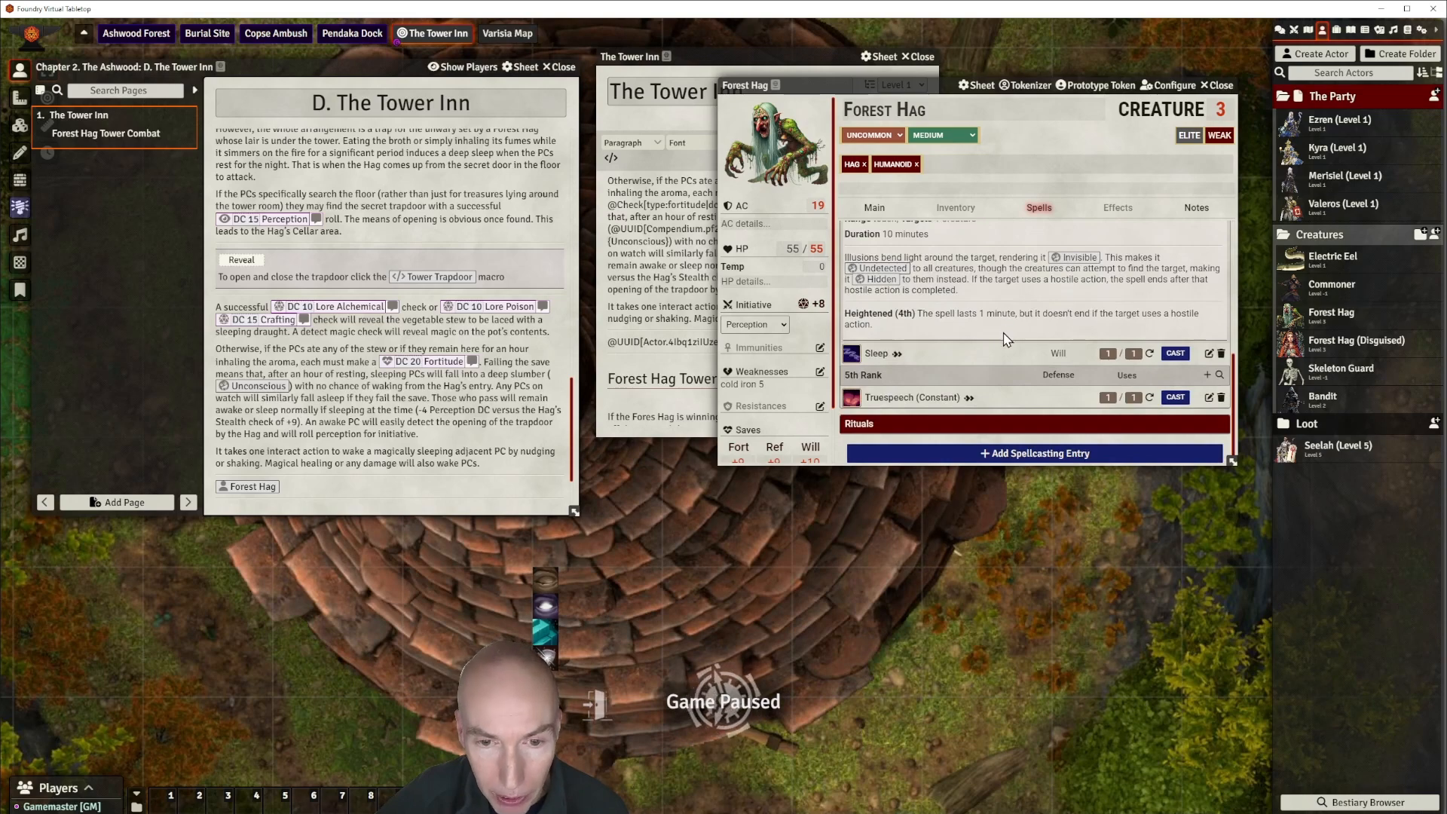
scroll(1006, 339, "up", 2)
scroll(1006, 339, "up", 4)
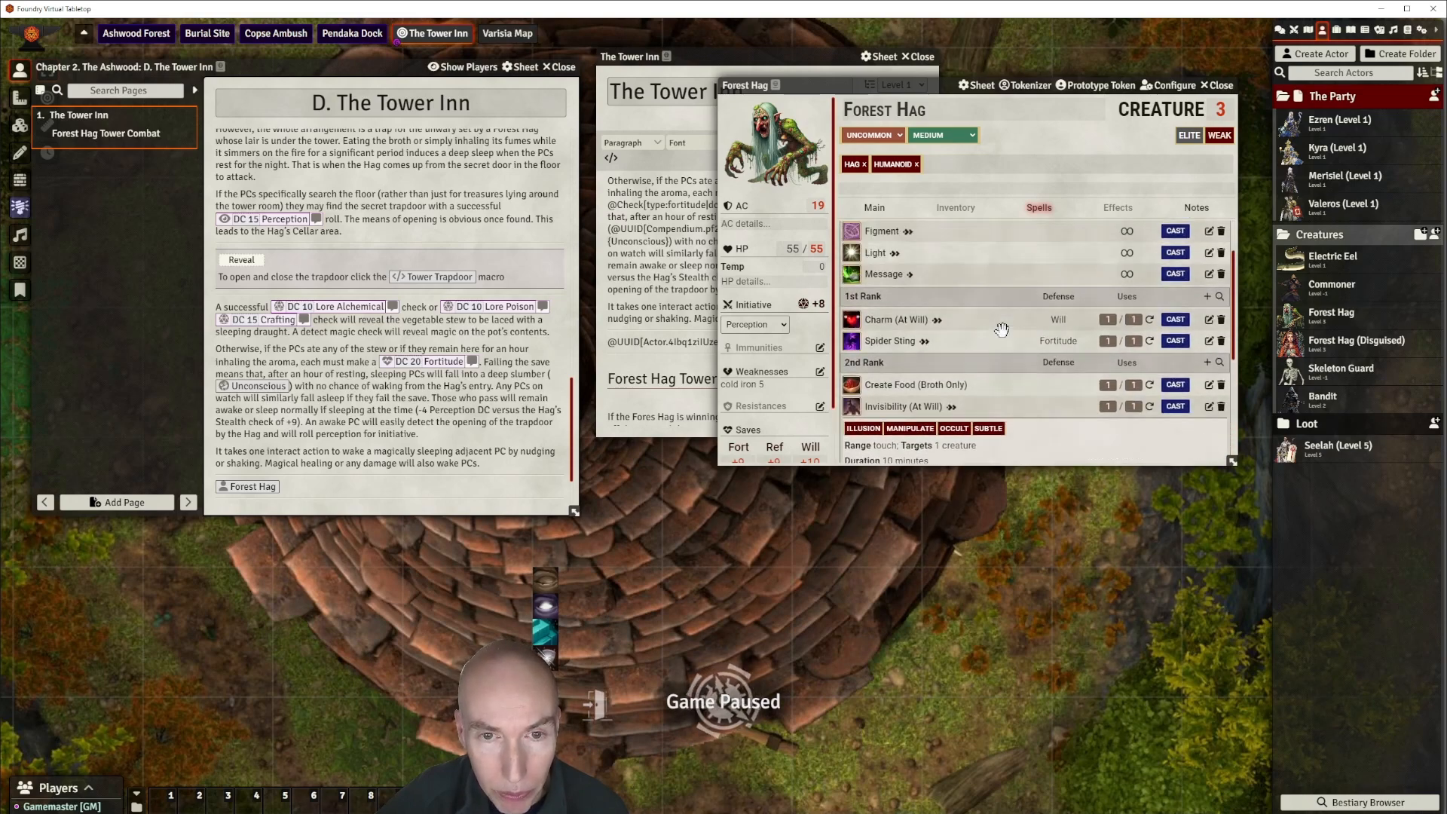
Examine the Forest Hag's main stats and read the Soporific Touch passive's description.
left_click(873, 211)
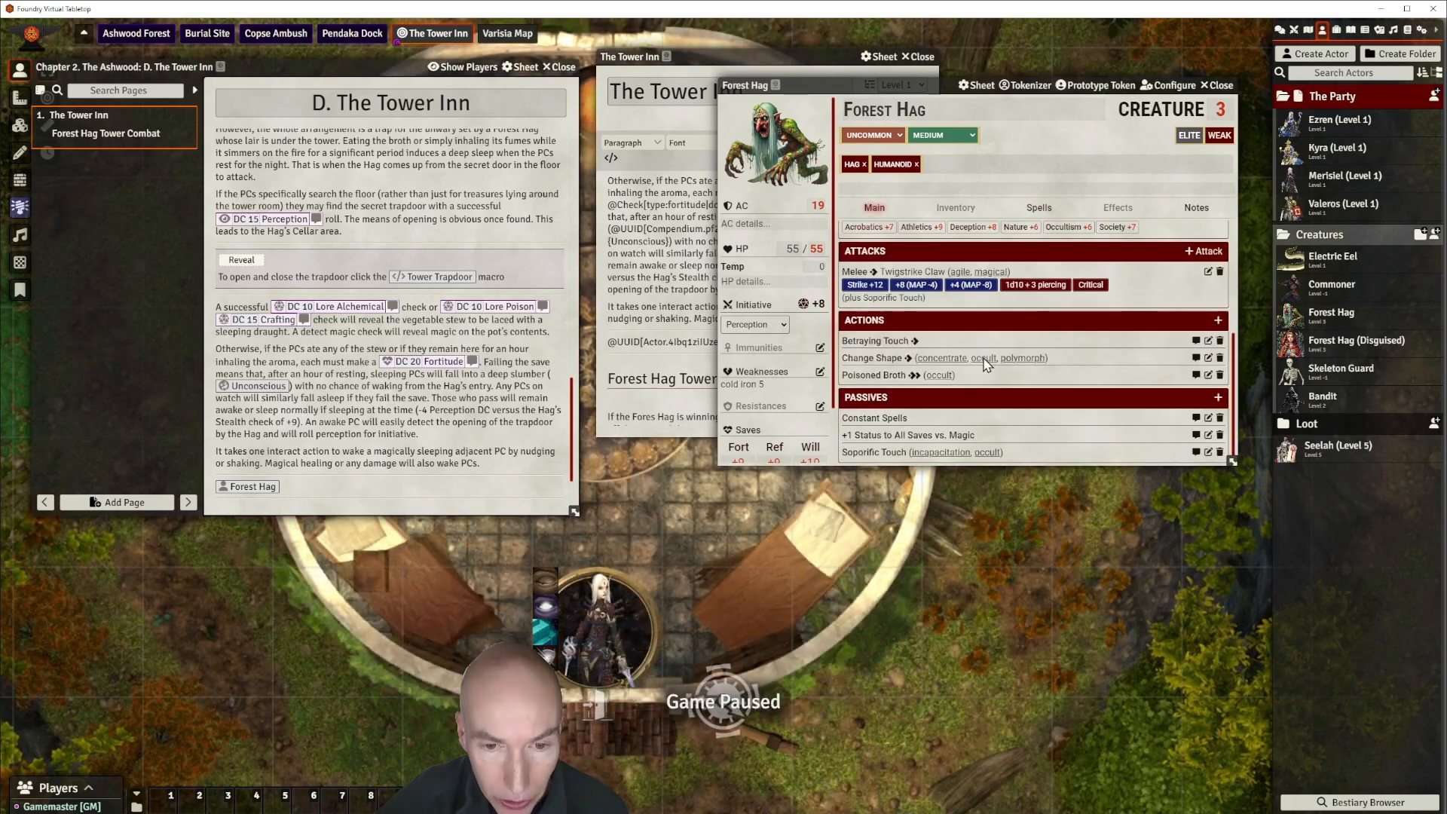
left_click(886, 455)
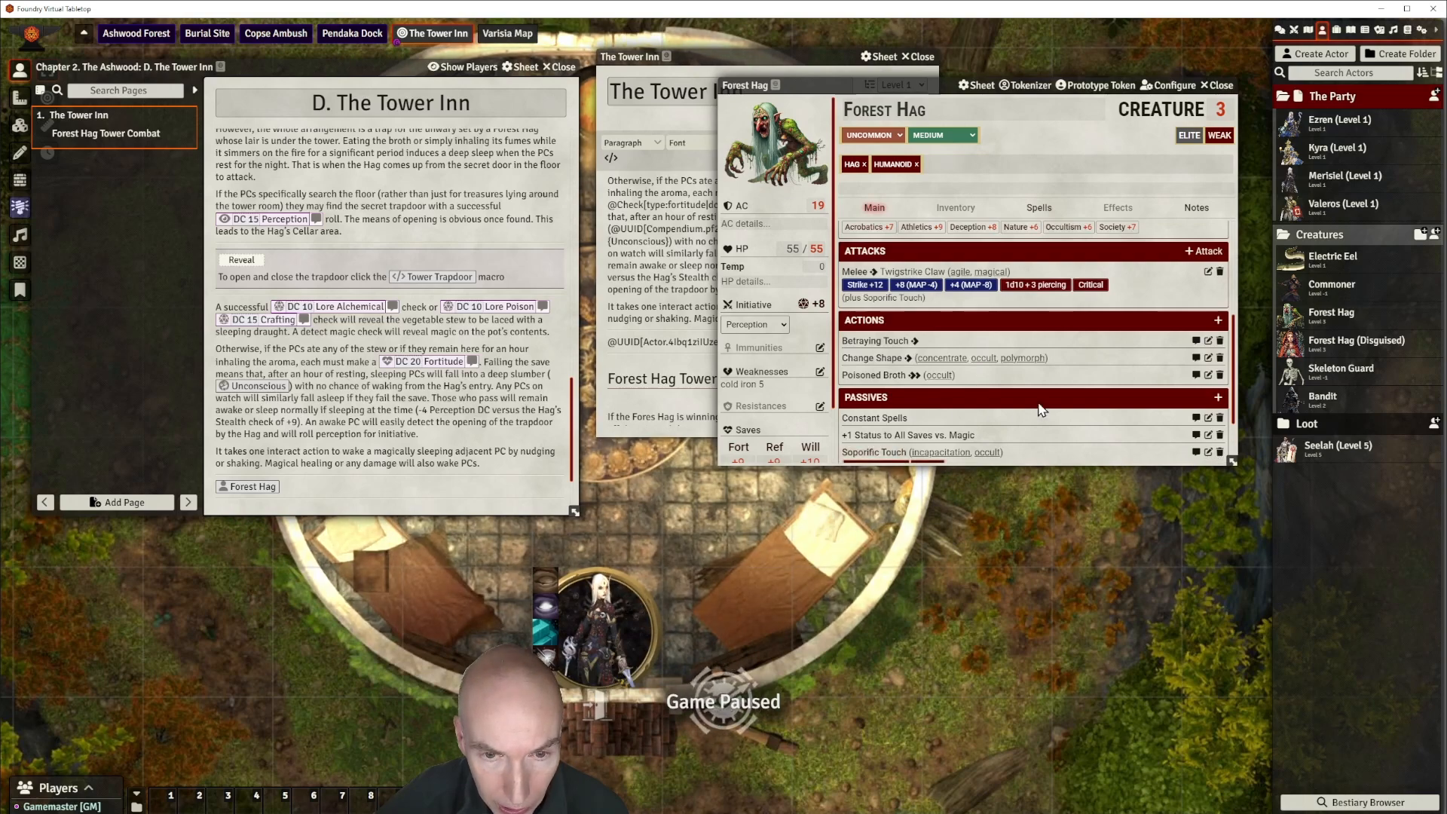
scroll(1040, 409, "down", 1)
scroll(1040, 410, "down", 1)
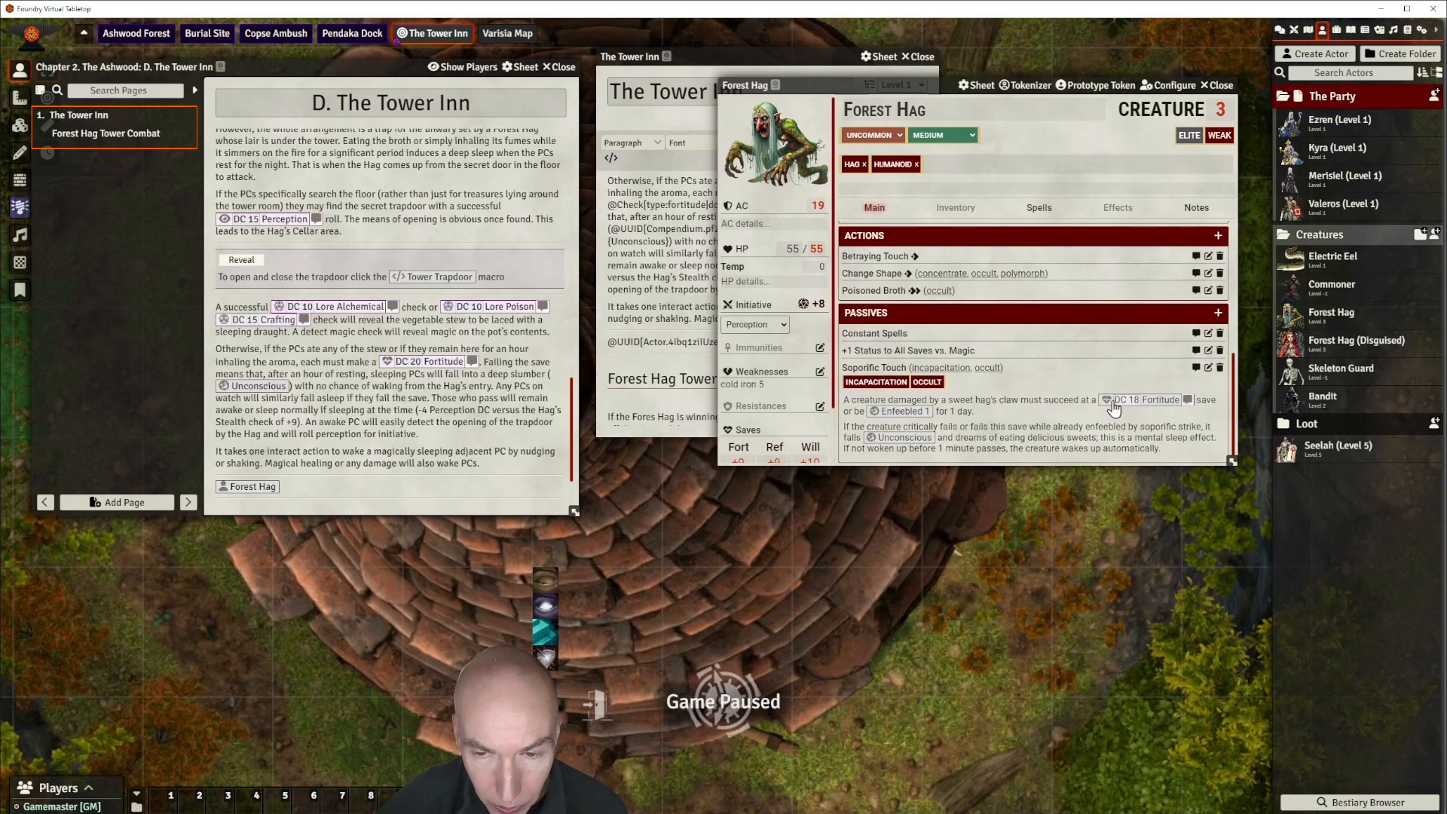
scroll(1033, 381, "up", 2)
left_click_drag(913, 88, 890, 119)
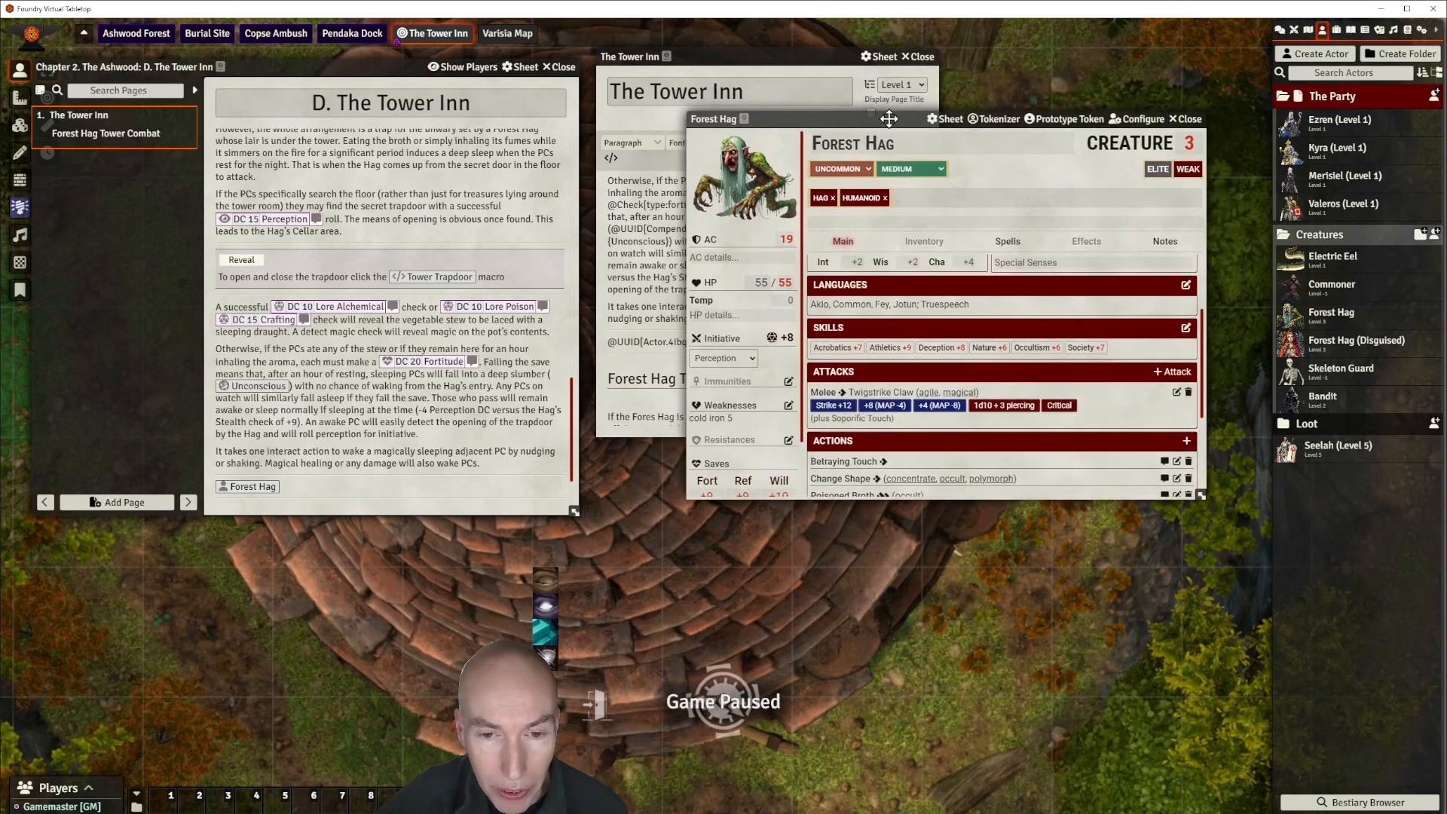
Return to the Forest Hag's occult innate spells, expand Spider Sting and read the Charm spell's description.
left_click(1018, 244)
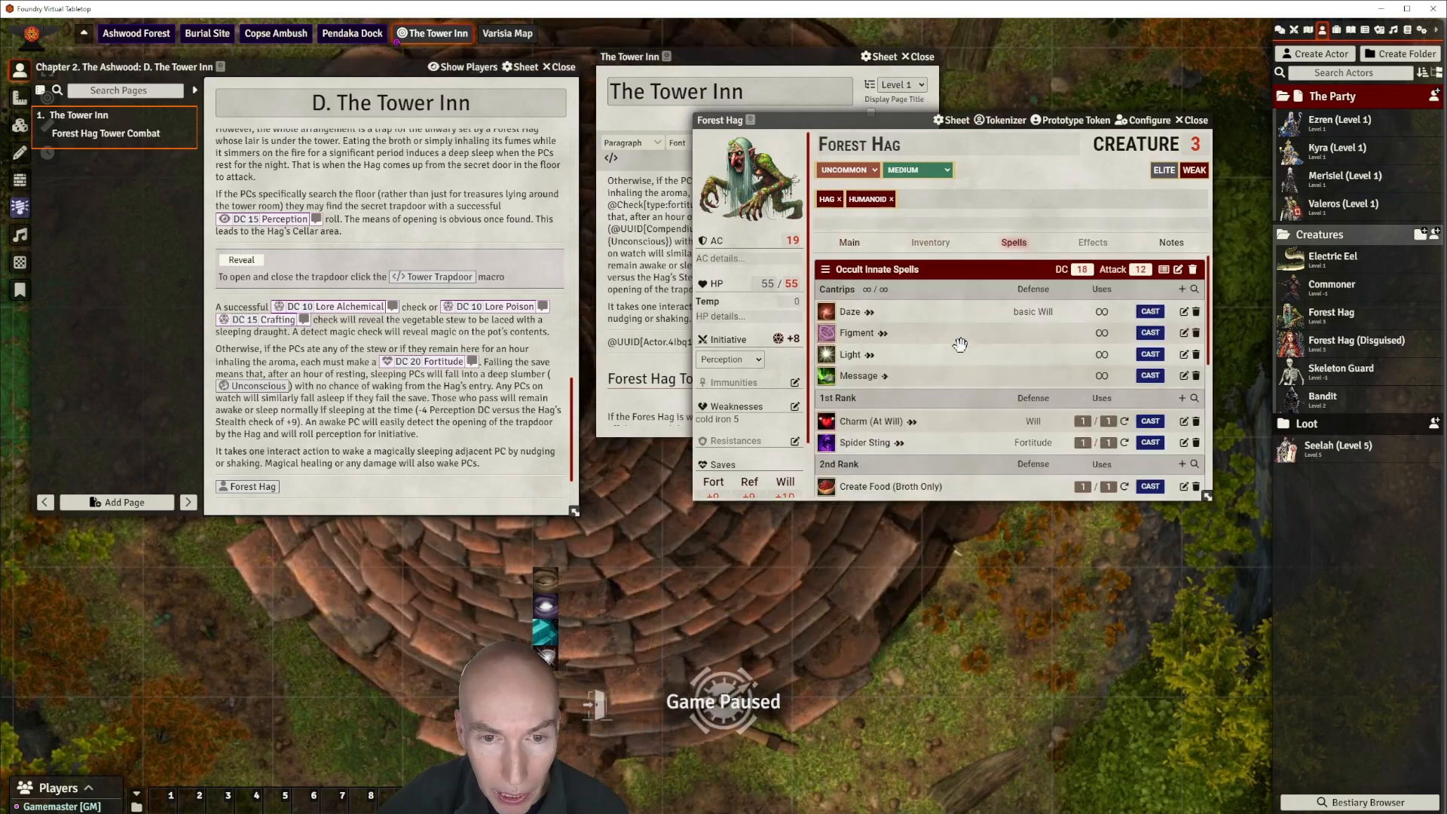
scroll(914, 468, "down", 2)
scroll(916, 455, "up", 1)
scroll(918, 452, "up", 2)
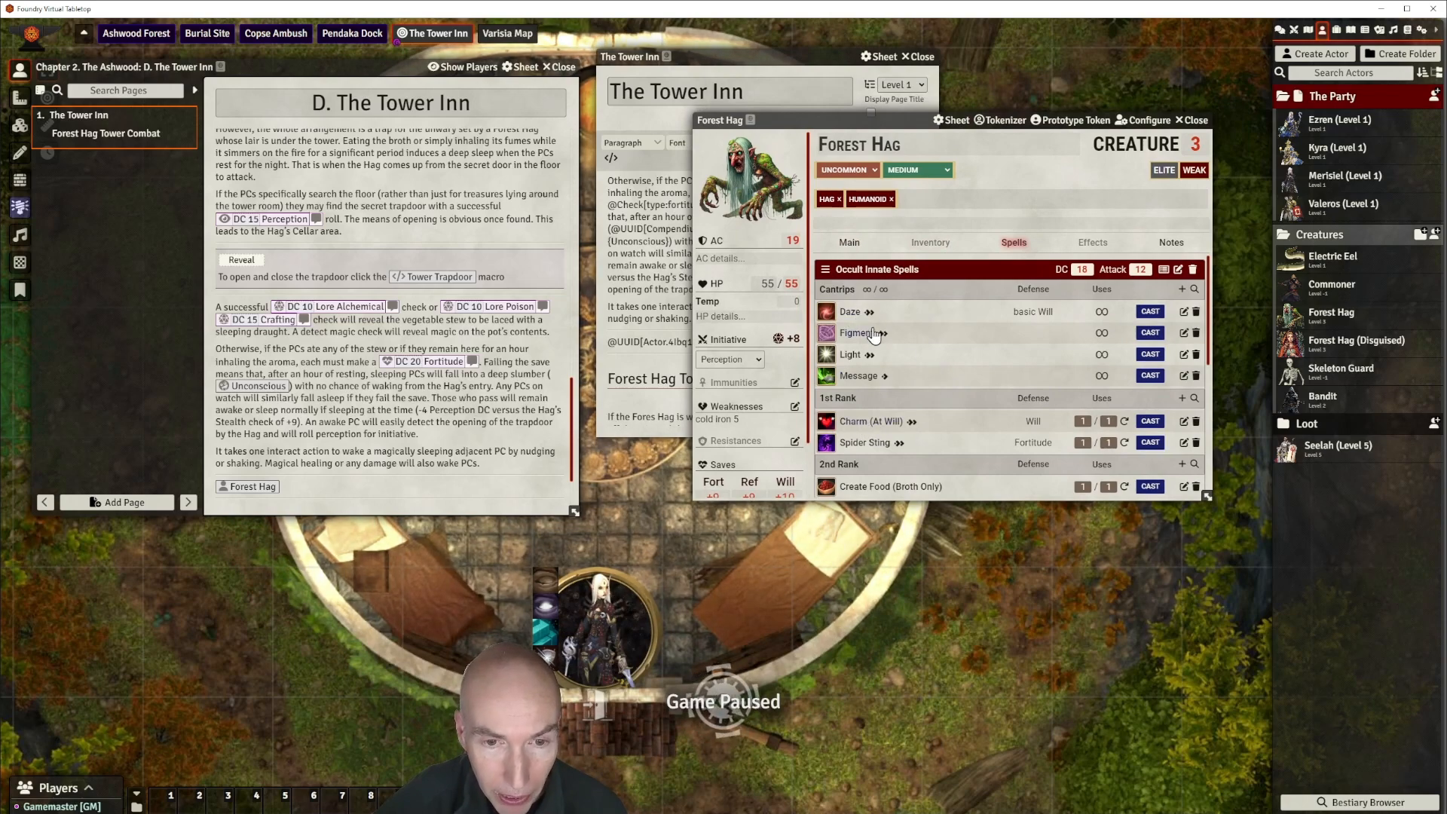
left_click_drag(912, 120, 900, 119)
left_click(855, 443)
scroll(896, 418, "down", 2)
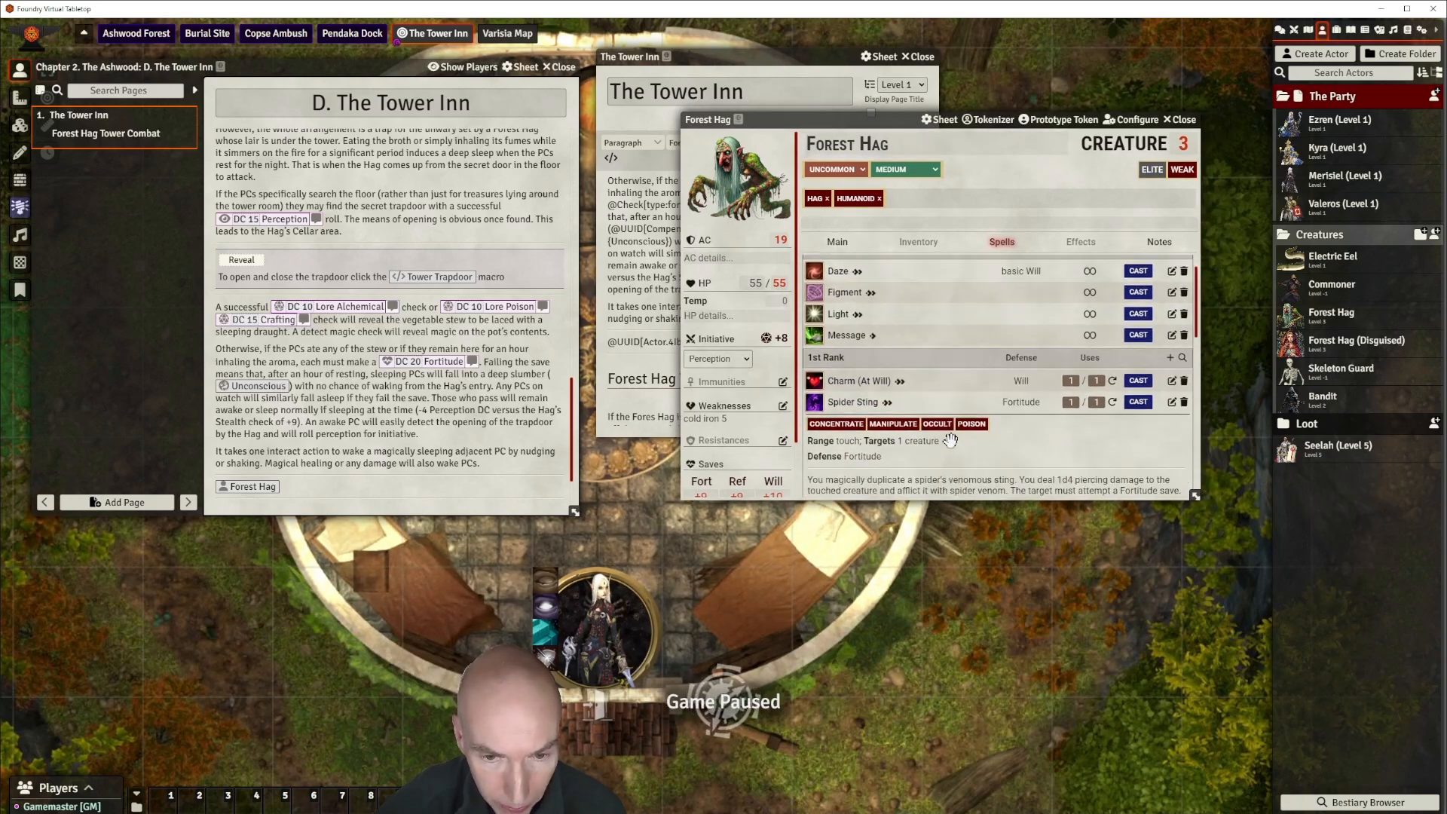
scroll(874, 377, "up", 1)
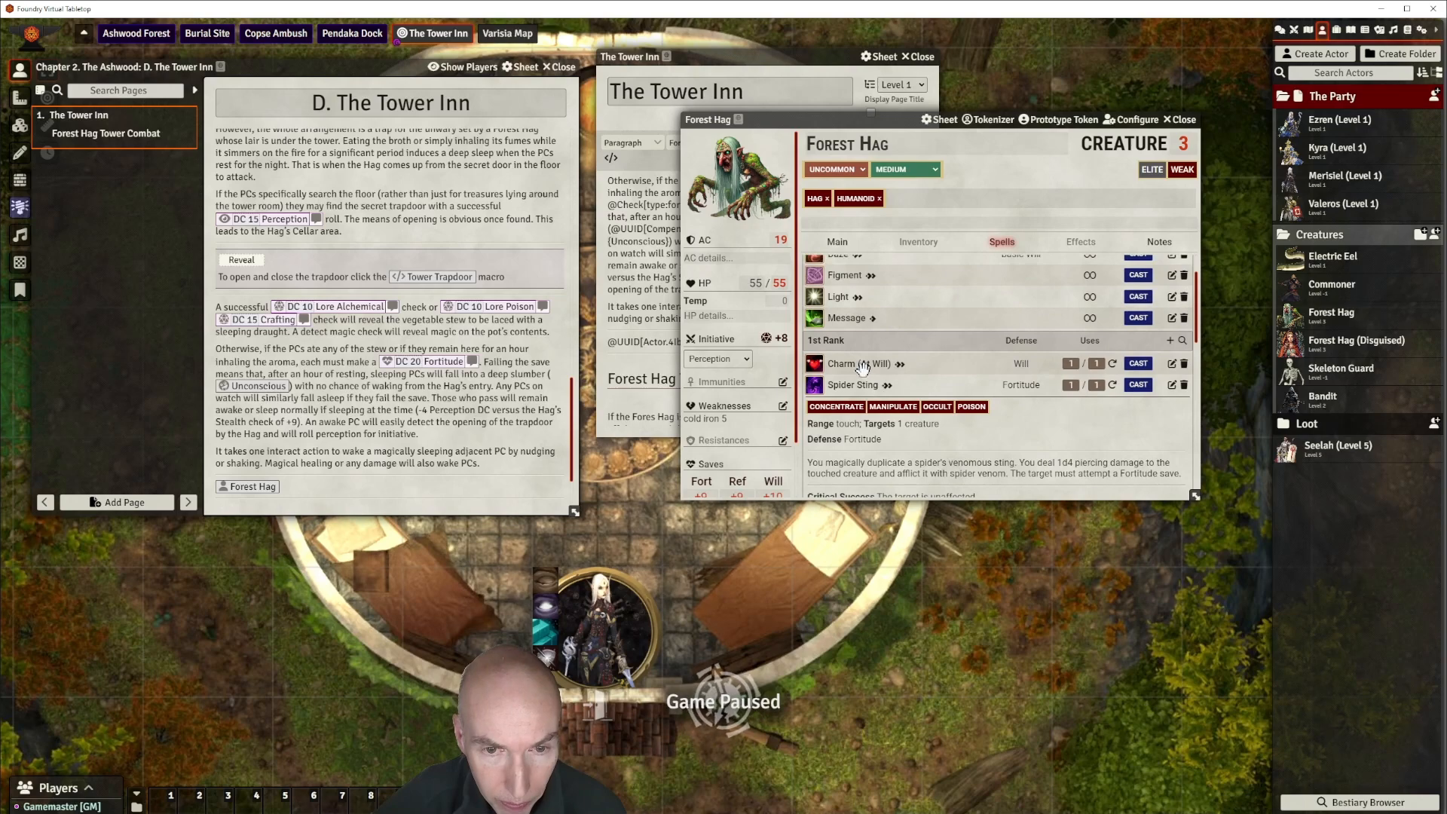
left_click(863, 367)
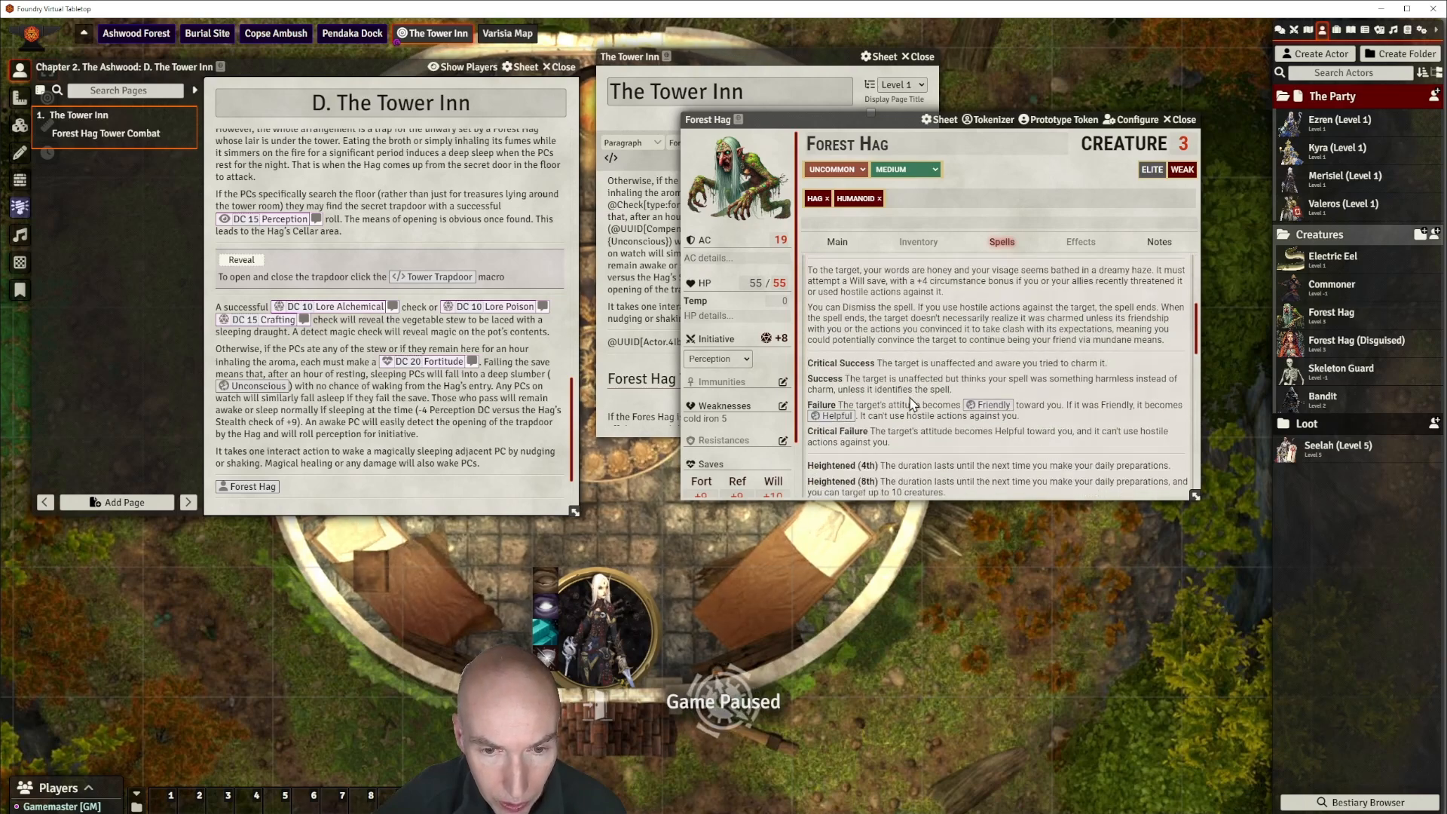
left_click(852, 364)
Read Spider Sting's save outcomes and venom stages, and close the Forest Hag's sheet.
left_click(854, 386)
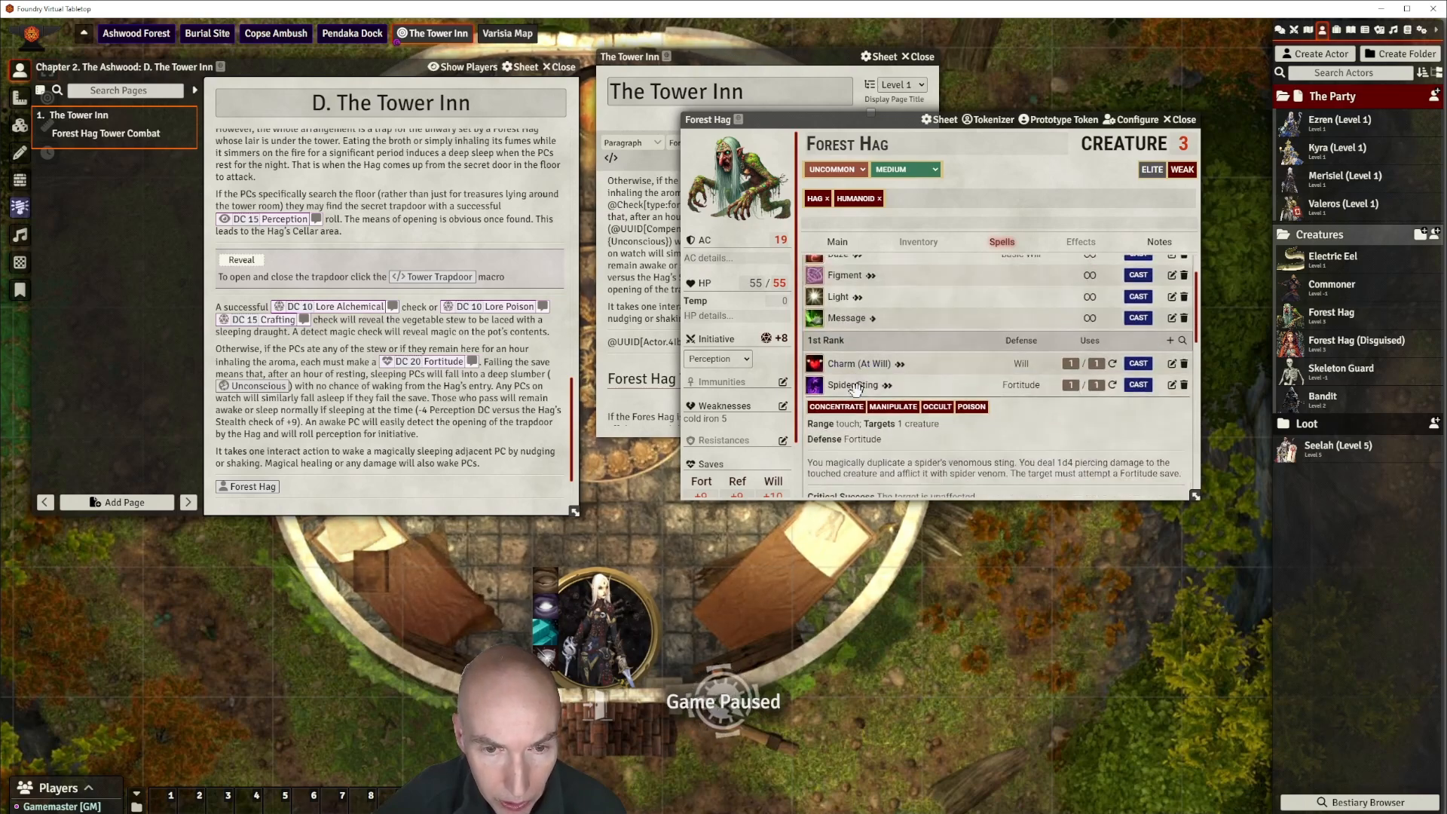
scroll(1081, 390, "down", 2)
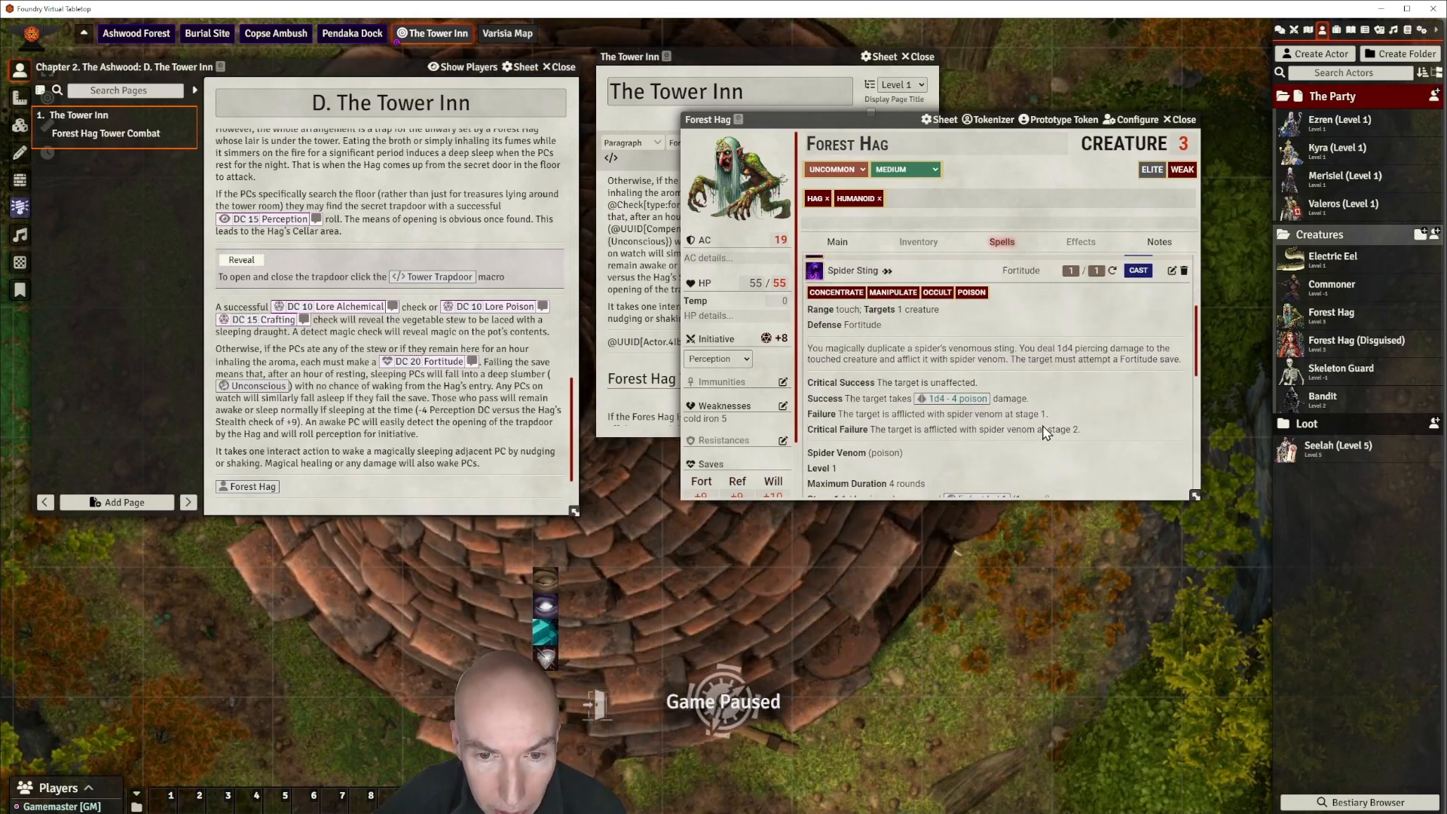
scroll(997, 437, "down", 2)
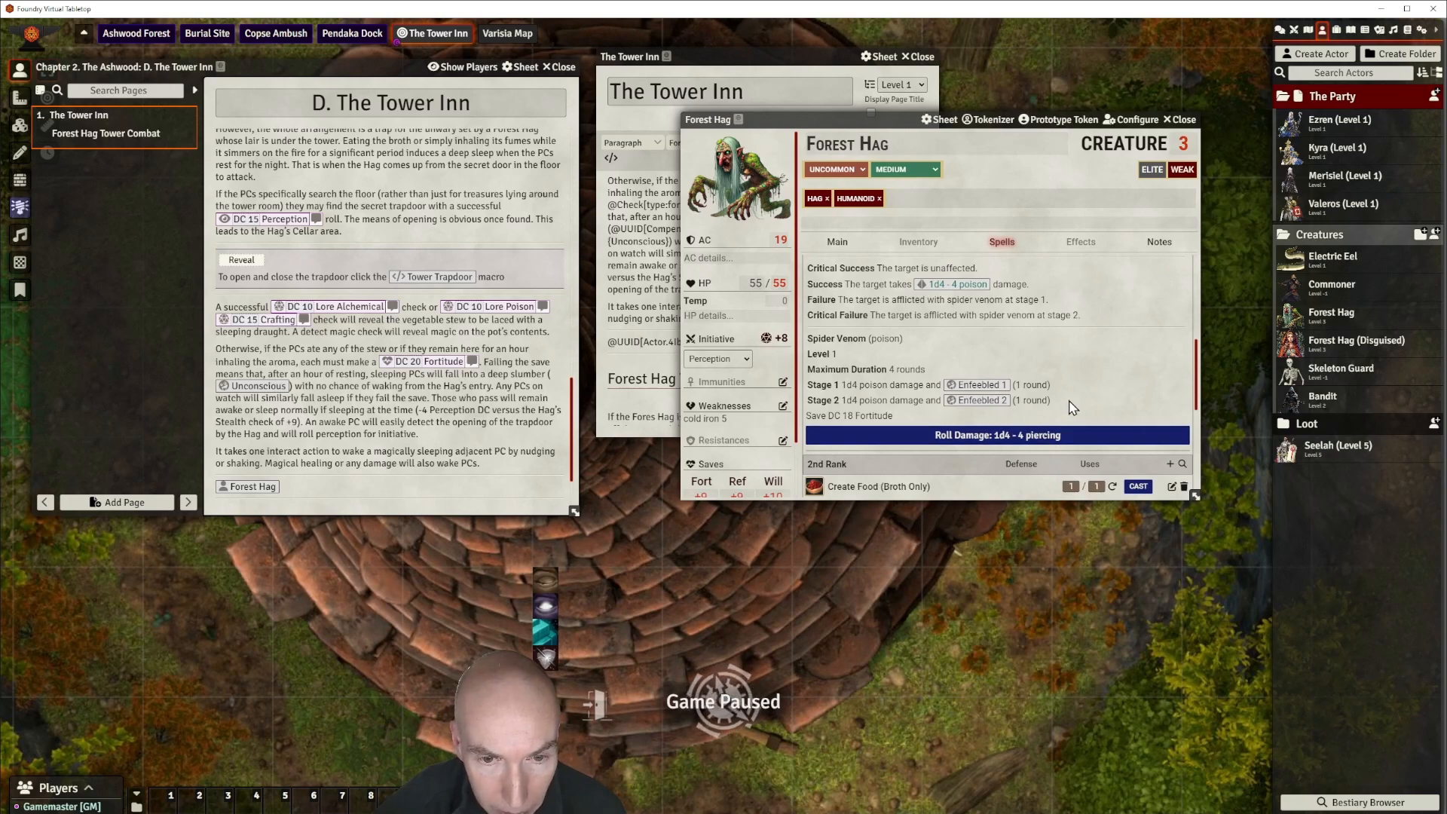
scroll(1073, 407, "up", 1)
scroll(1072, 407, "up", 4)
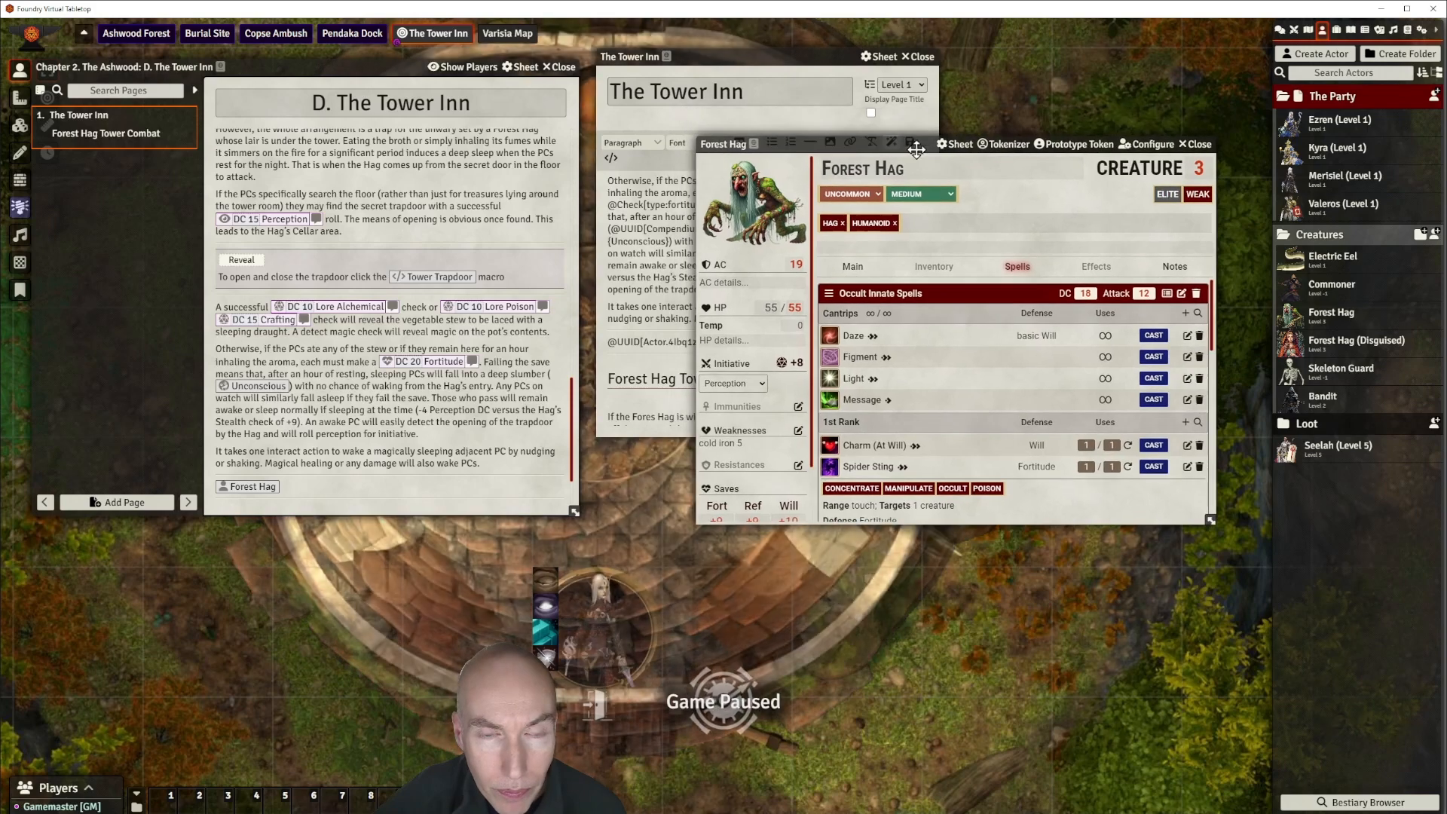
left_click(1180, 119)
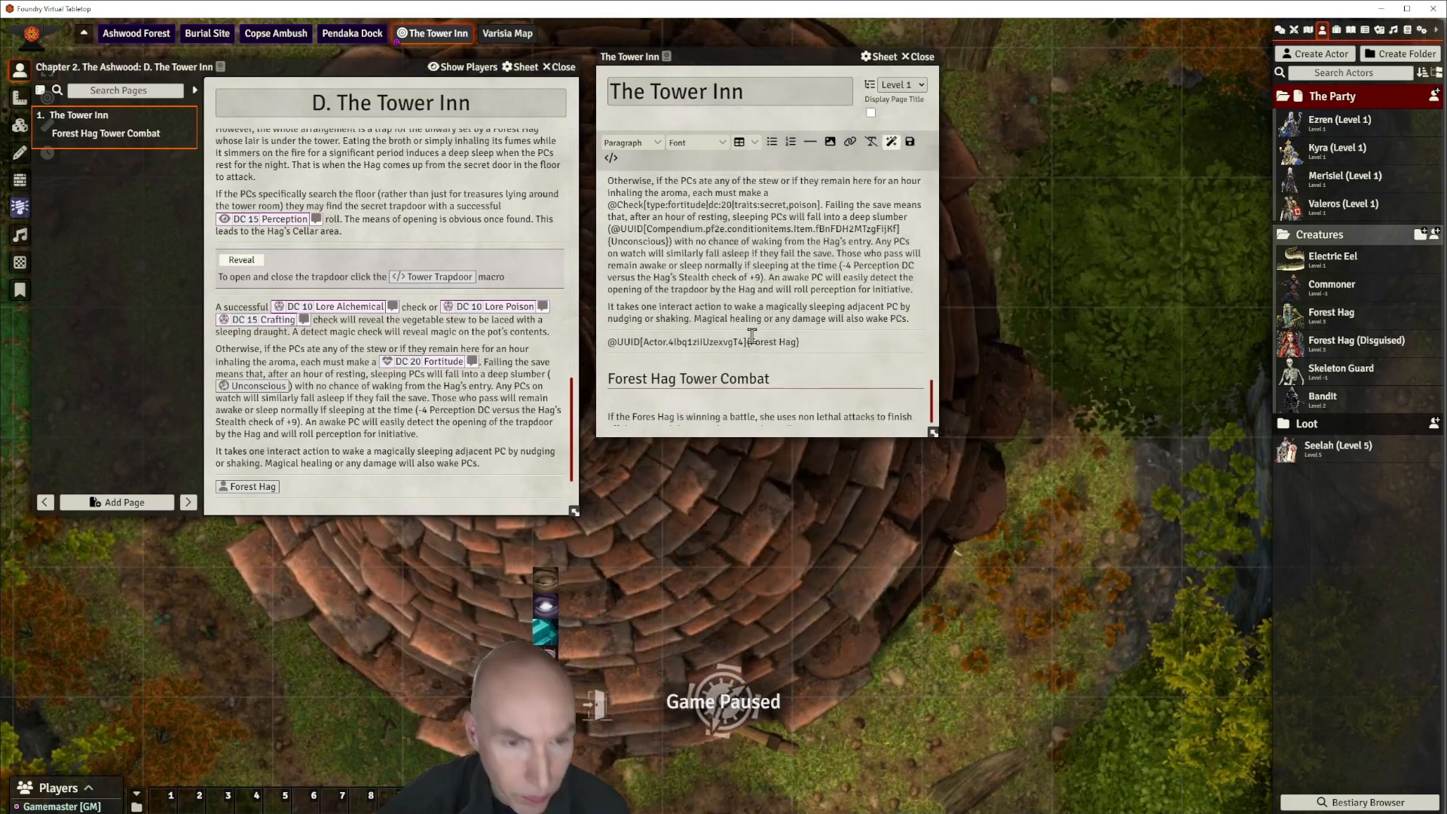
Start the paragraph under the Forest Hag Tower Combat heading with "The Forest Hag will cast invisibility upon herself and".
scroll(748, 342, "down", 1)
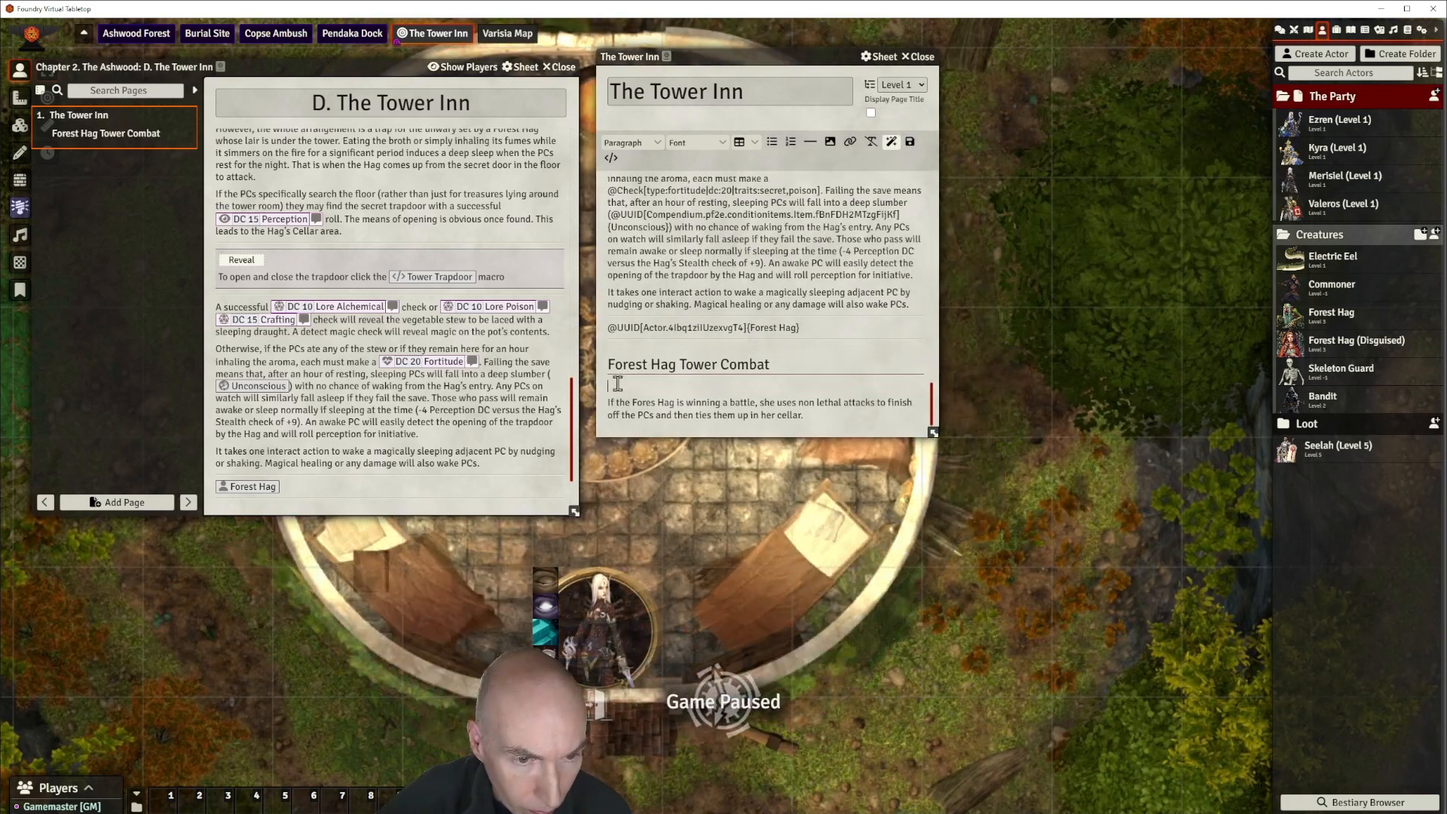
type("e F")
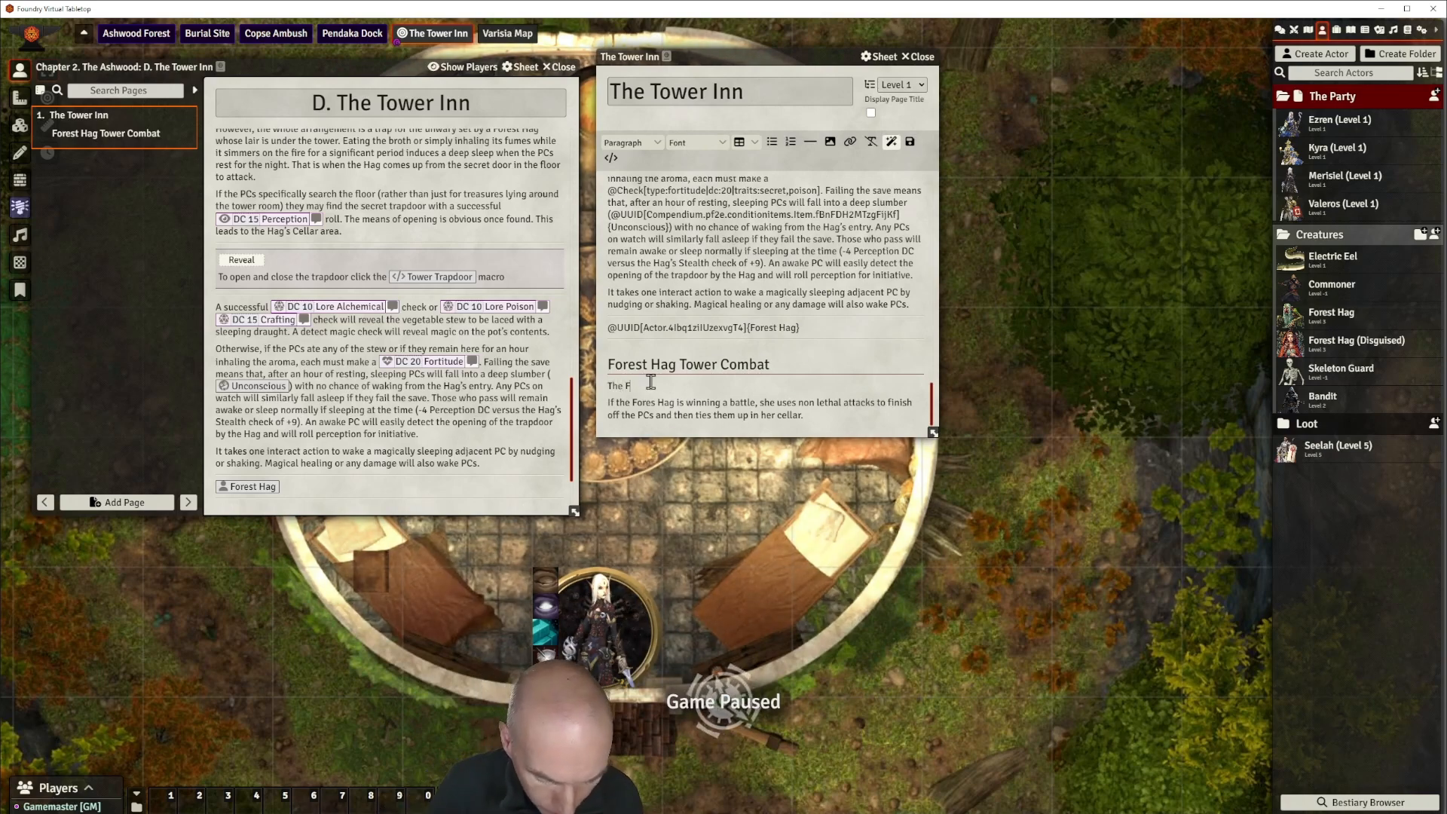
type("orest Ha")
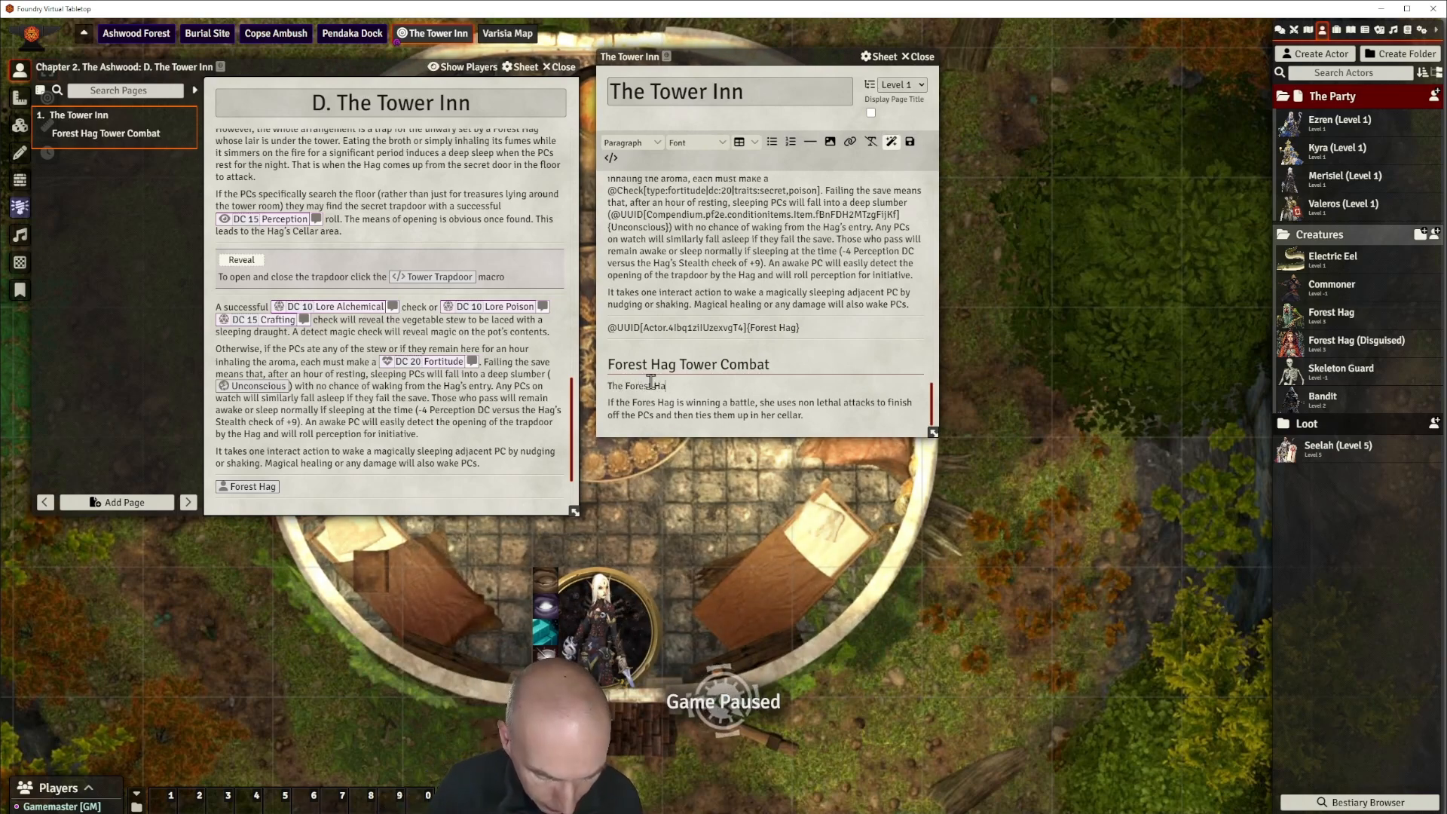
type("g will cast invis")
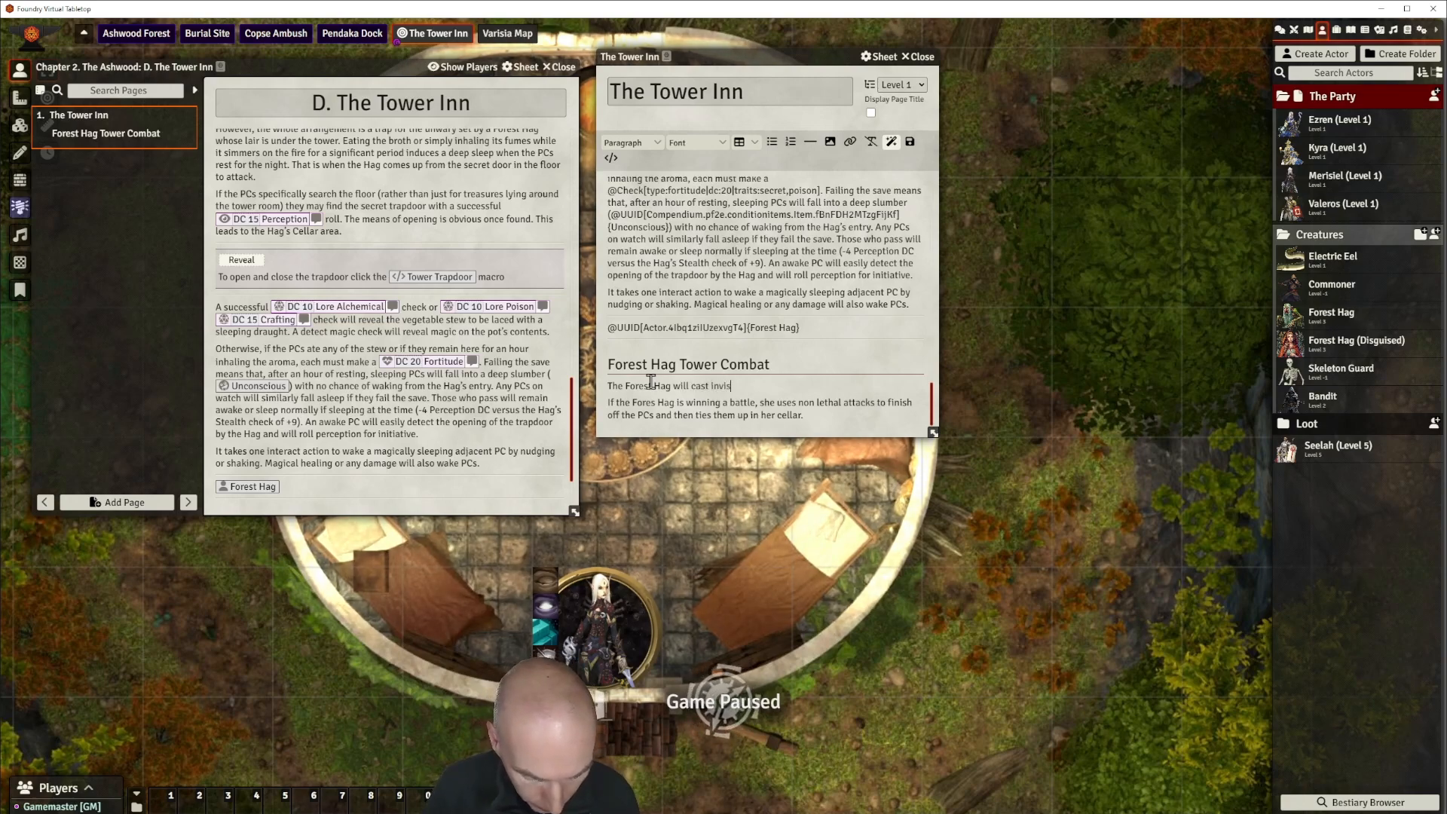
type("ibliit upon herse")
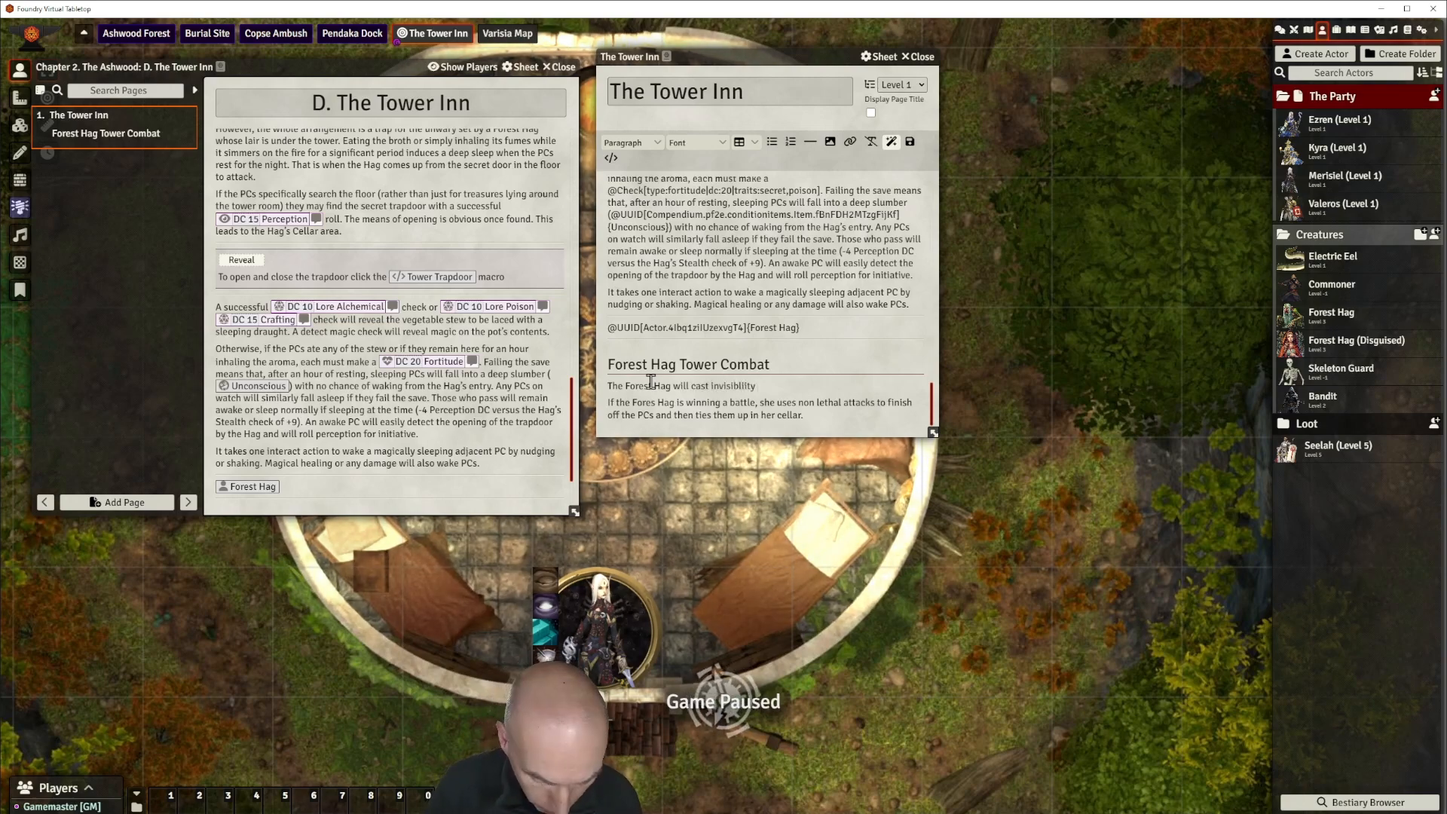
type("lf ah")
key("BackSpace")
type("nd c")
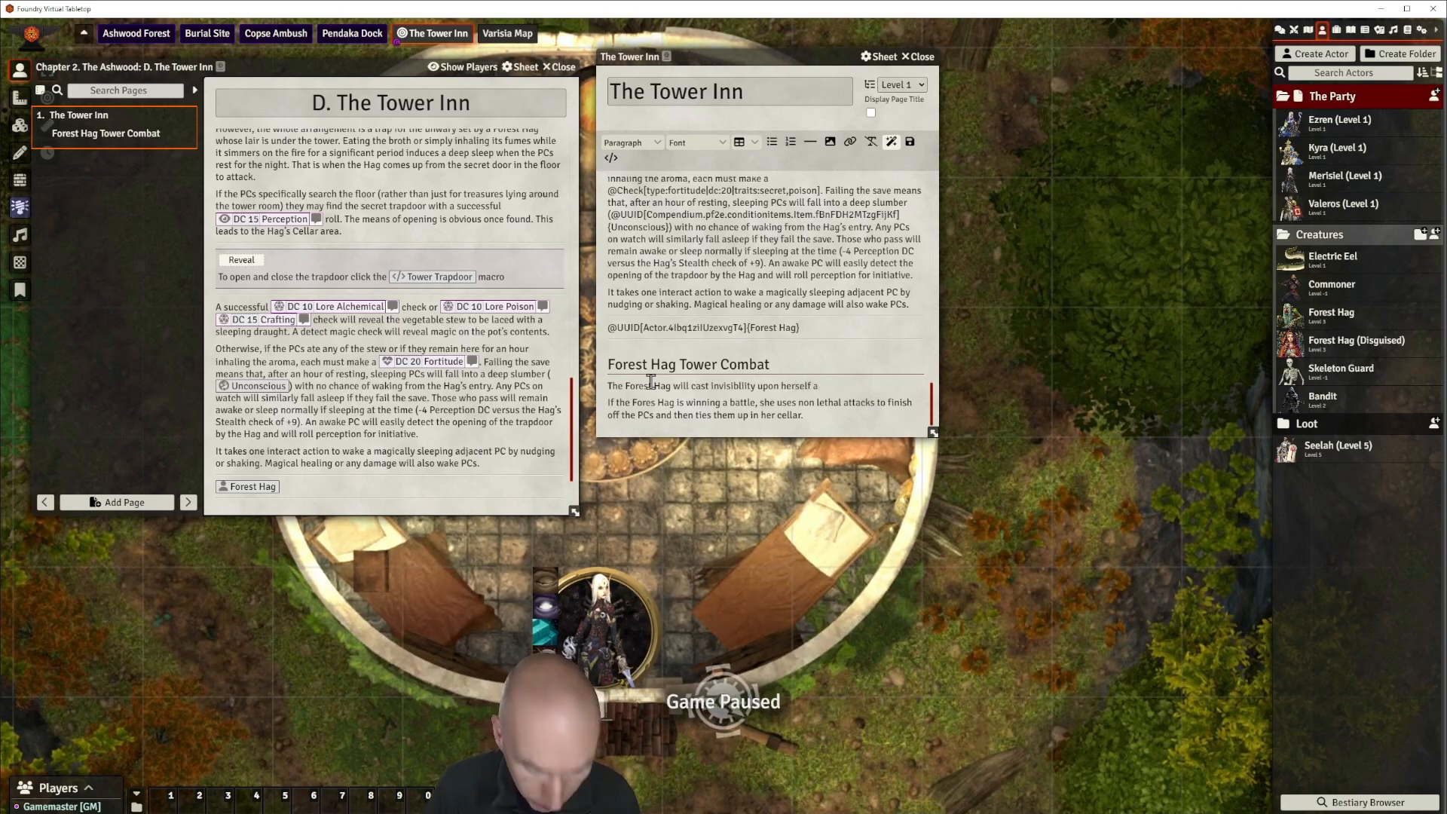
Complete the invisibility sentence with "creep up through the trapdoor.".
type("ree")
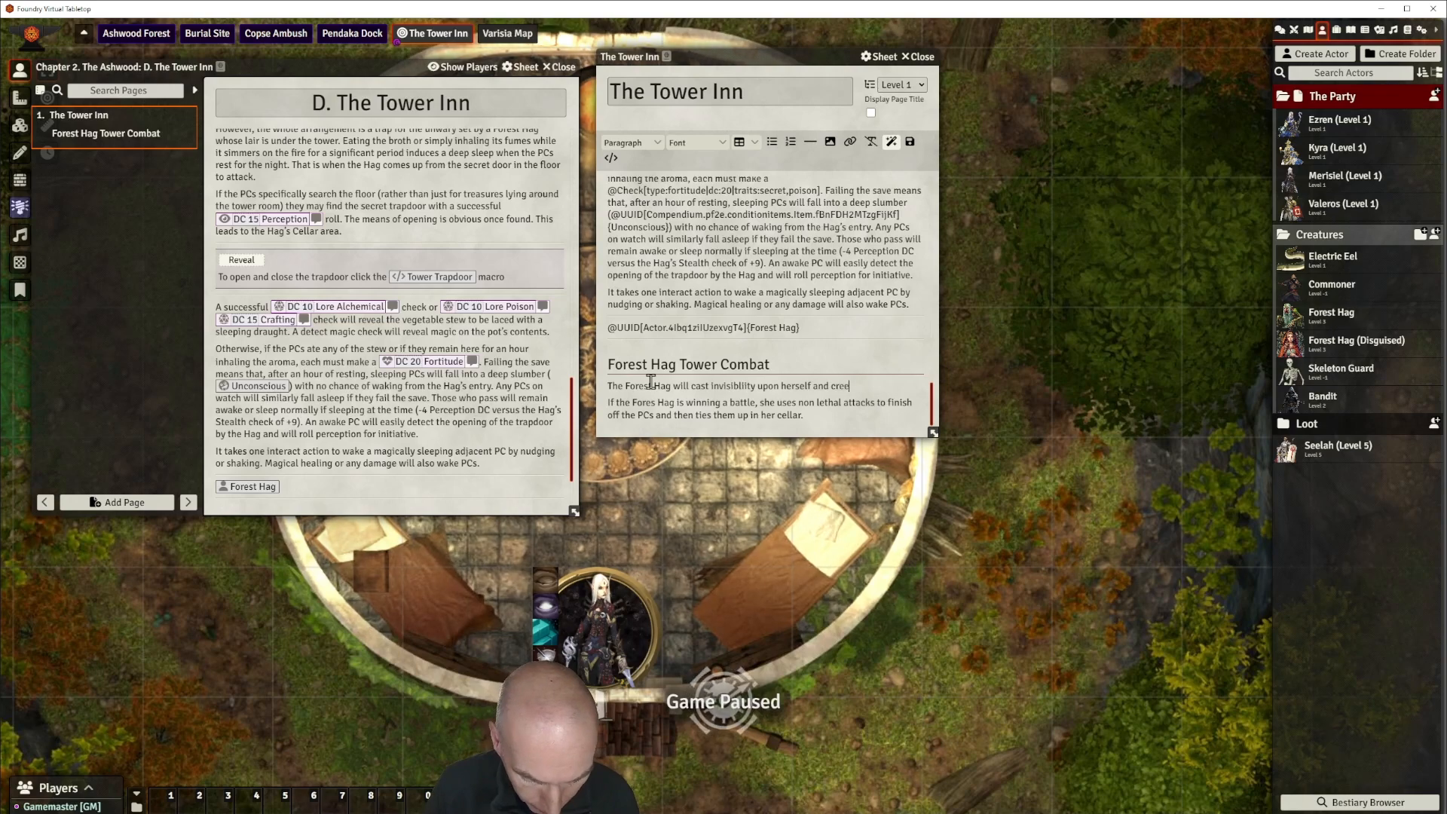
type("p up thorugh")
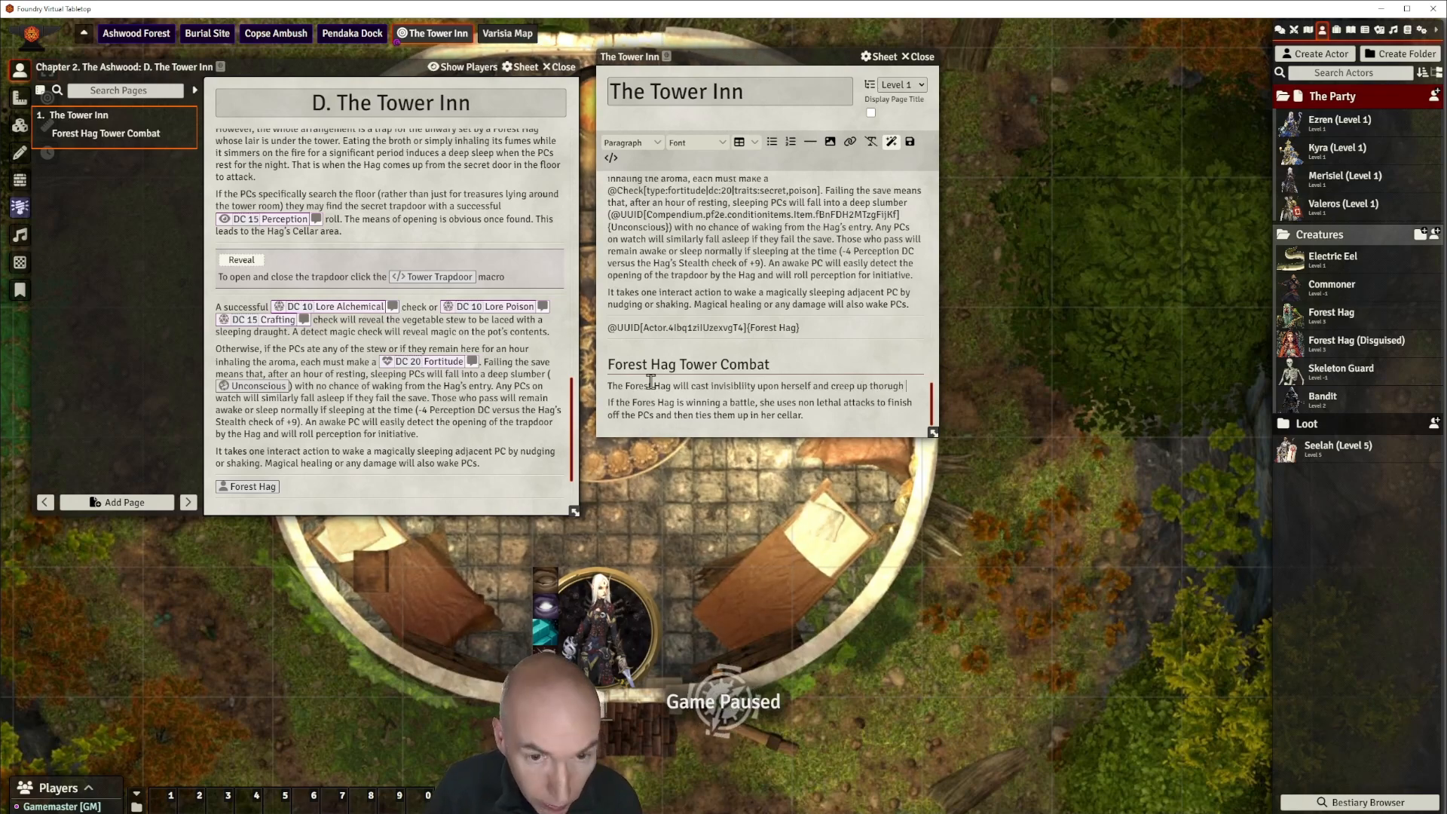
key("BackSpace")
key("BackSpace")
key("BackSpace")
key("BackSpace")
key("BackSpace")
key("BackSpace")
key("BackSpace")
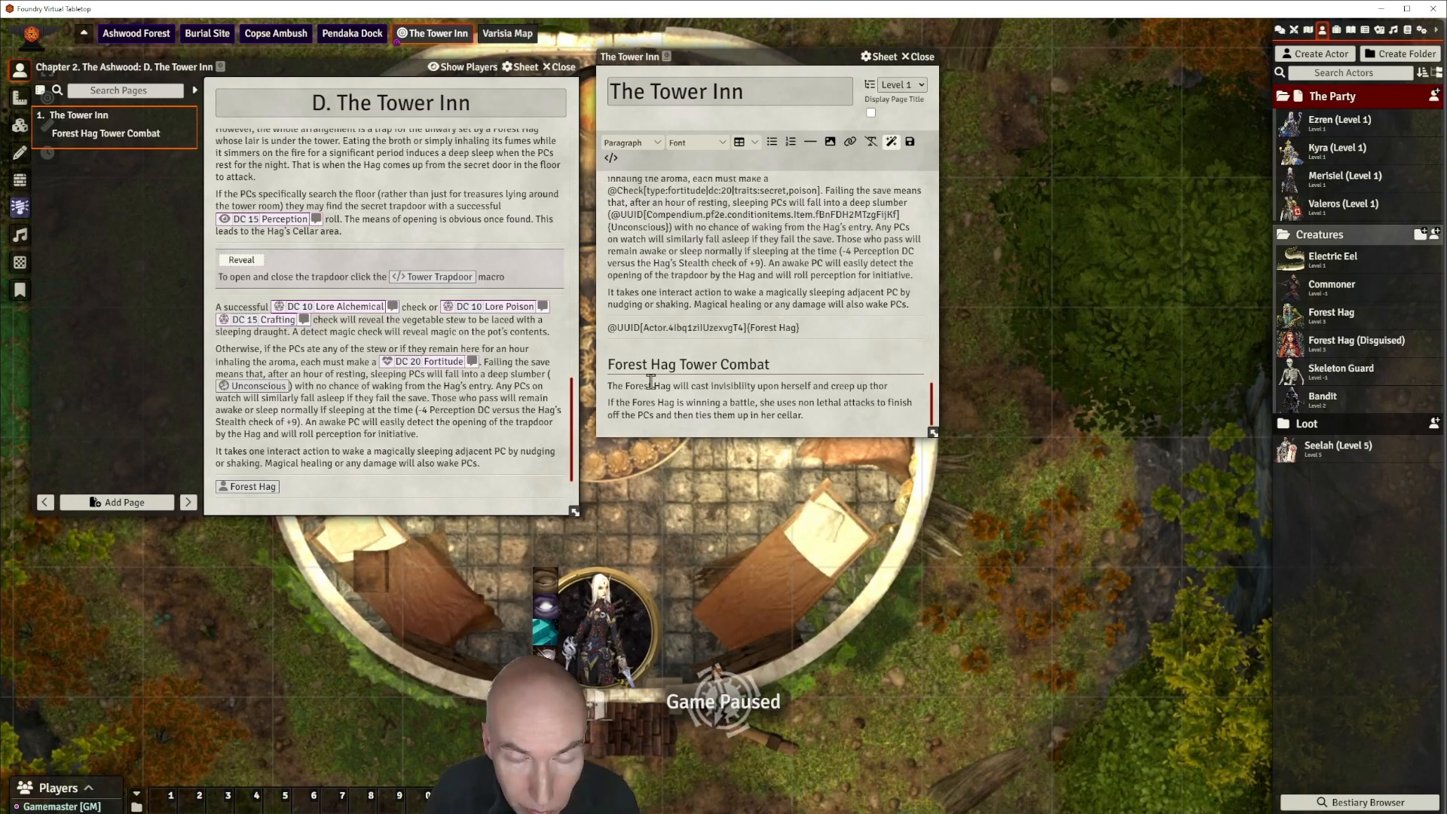
type("ugh t")
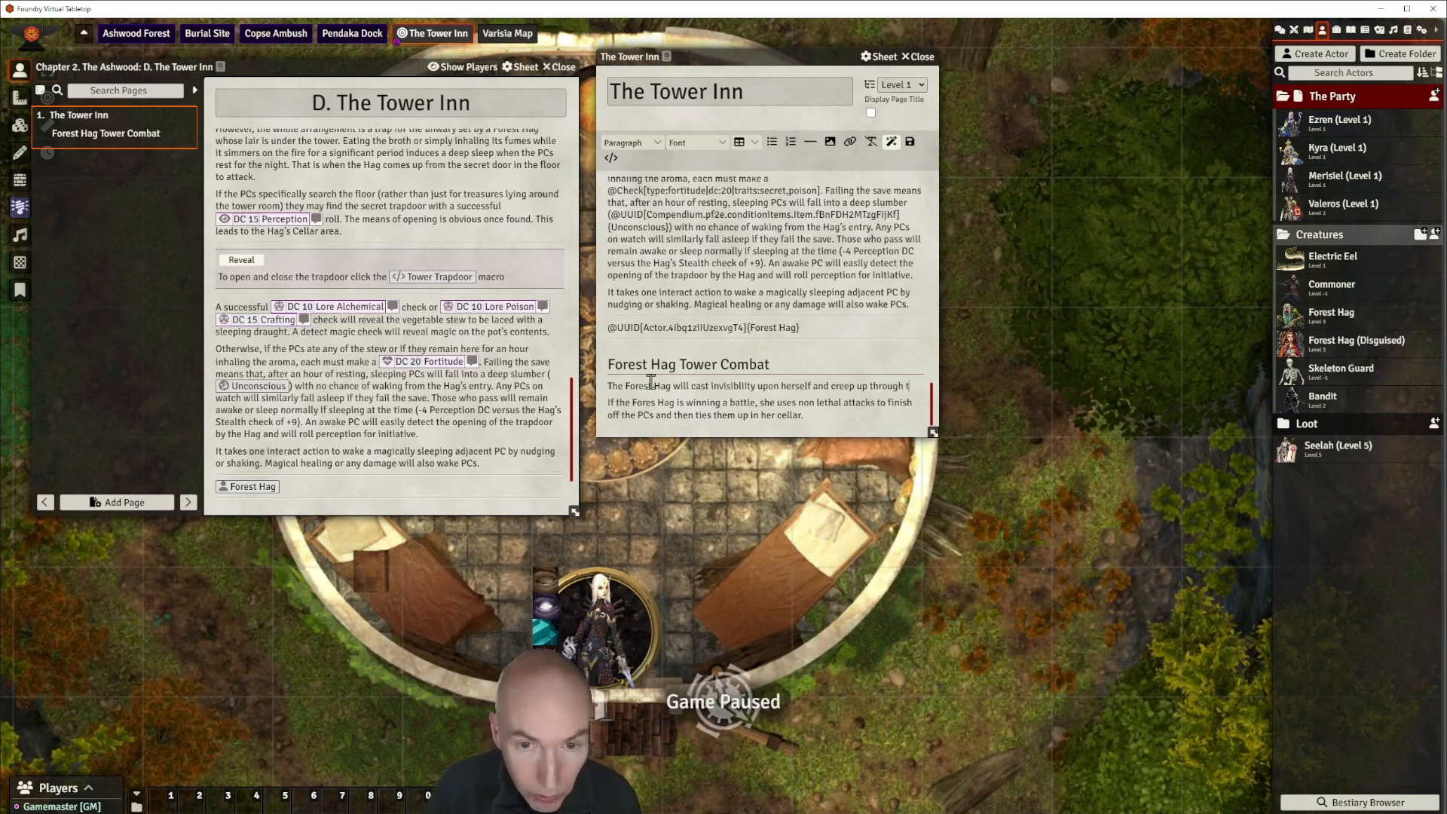
type("he trapdoor. ")
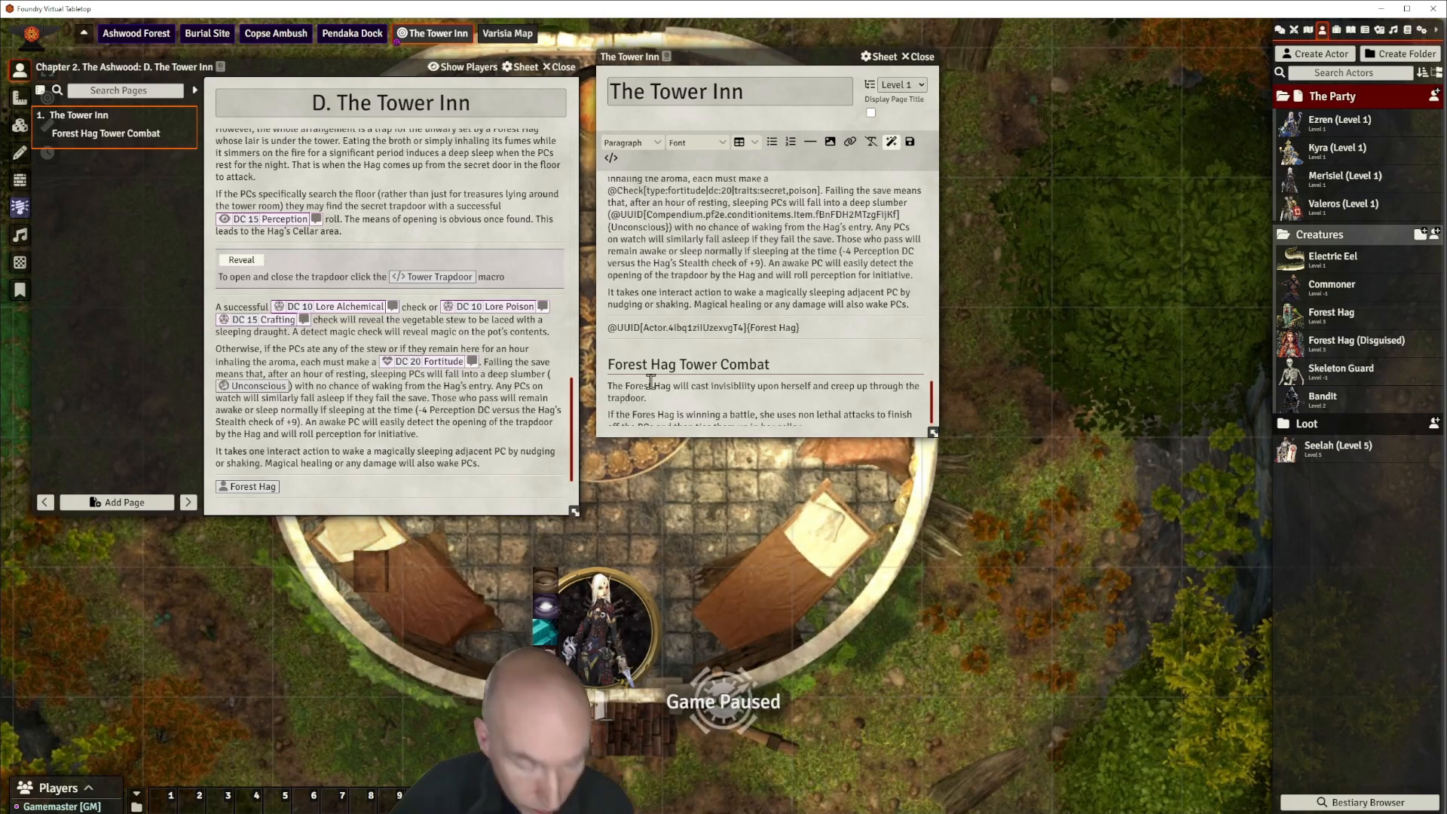
type("Sh")
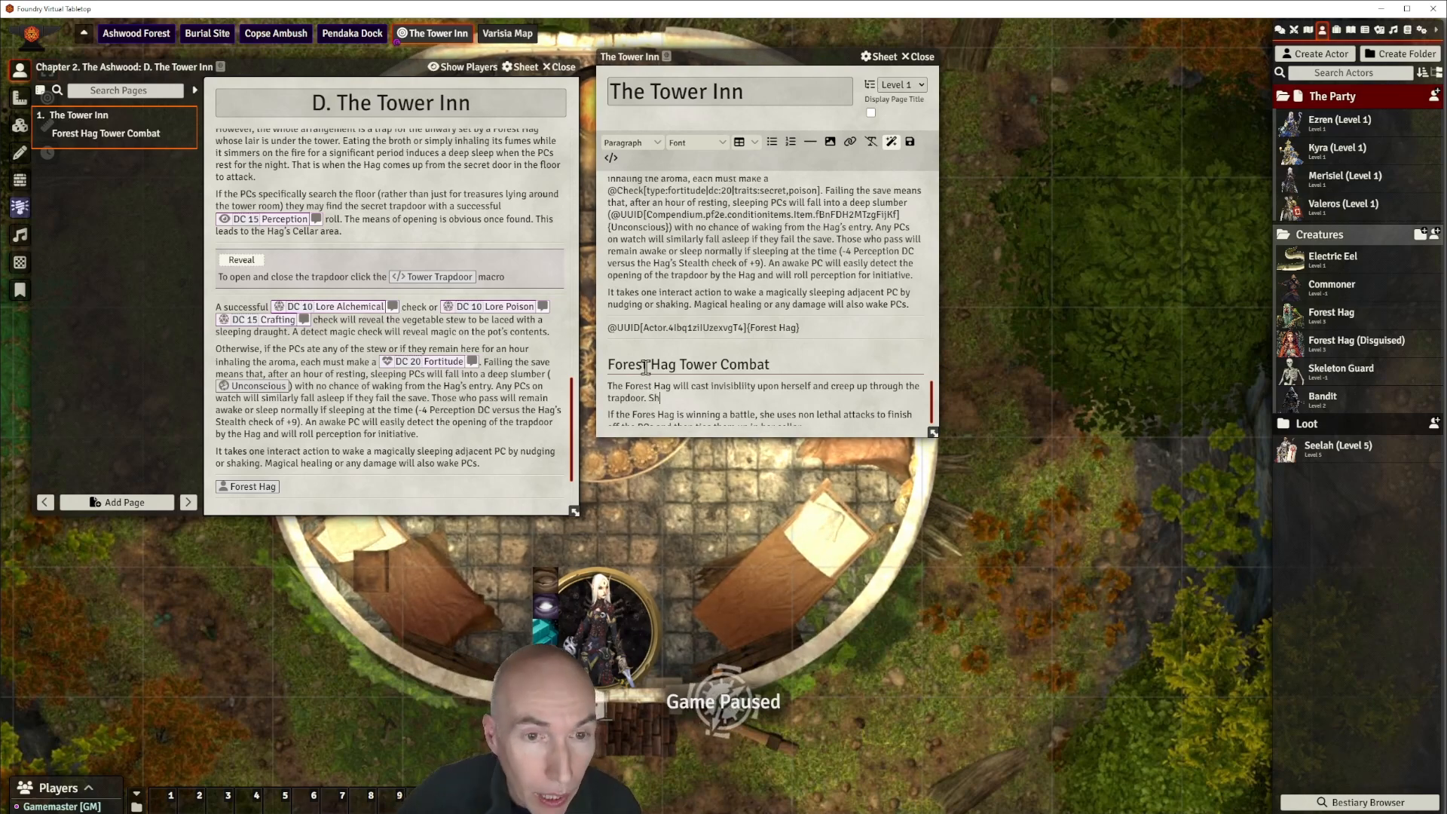
scroll(756, 272, "down", 1)
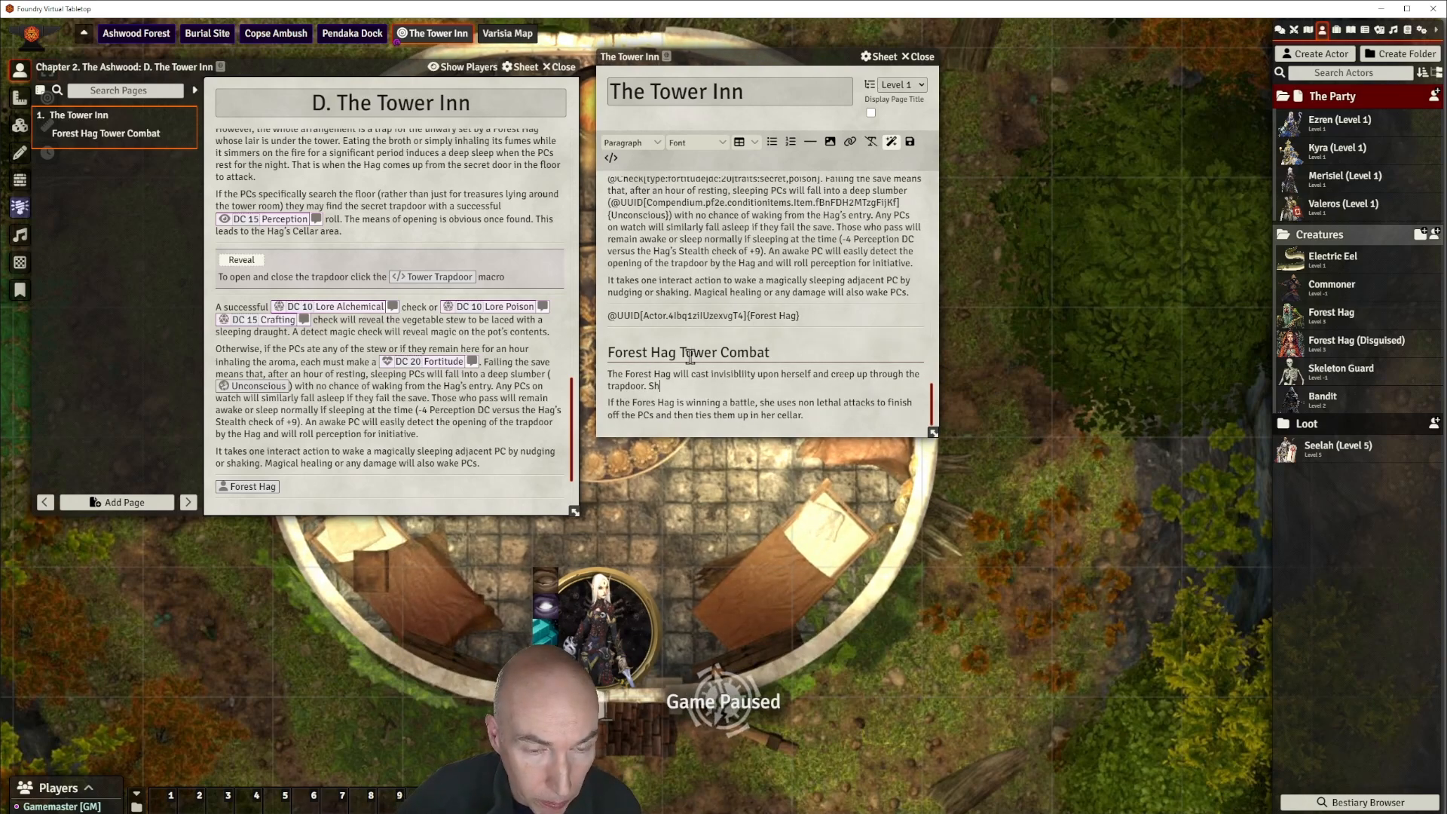
key("BackSpace")
key("BackSpace")
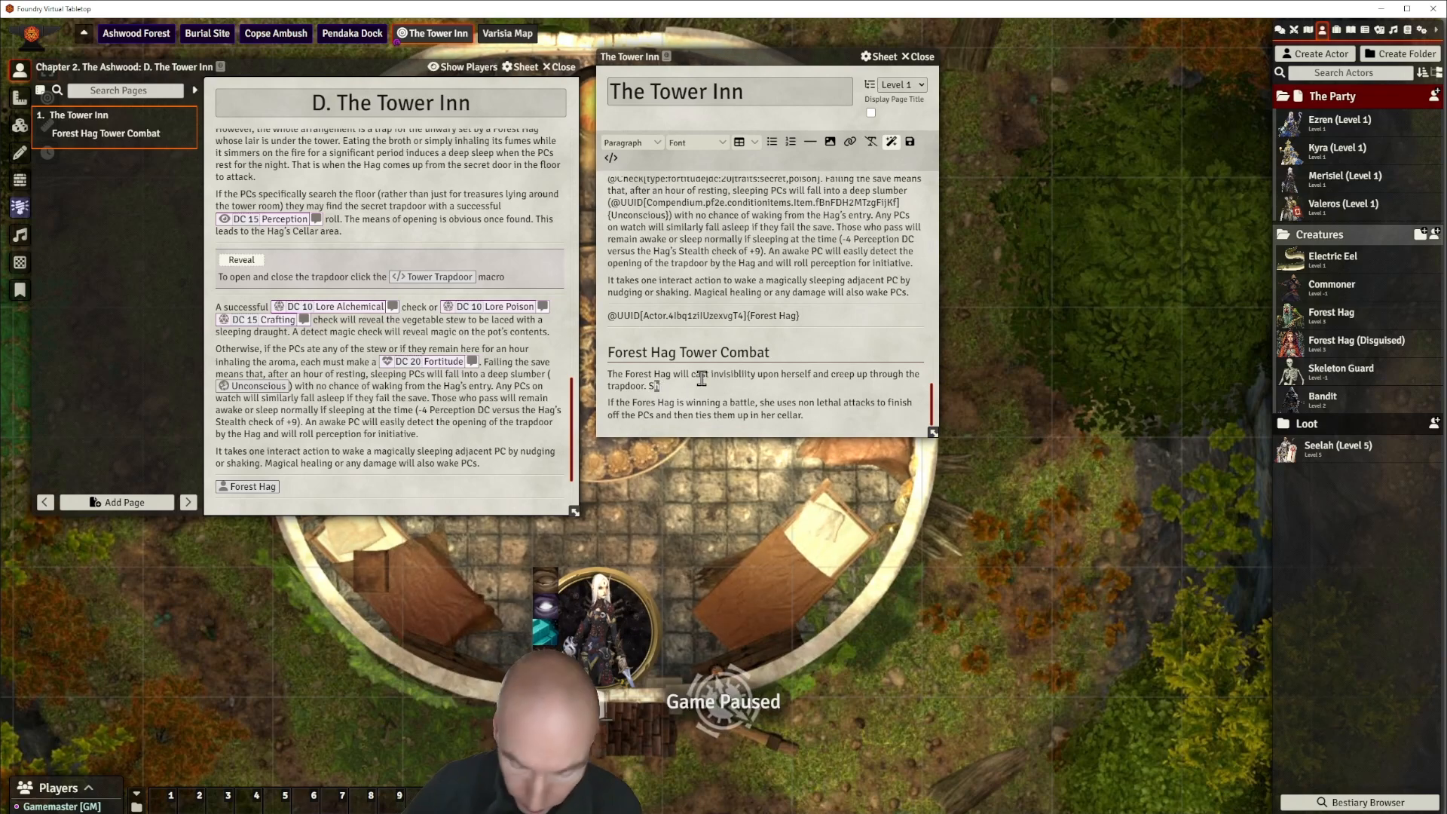
Continue the paragraph with "Al PCs rolling less than a DC19 on their perception roll for initiative will".
type("Al")
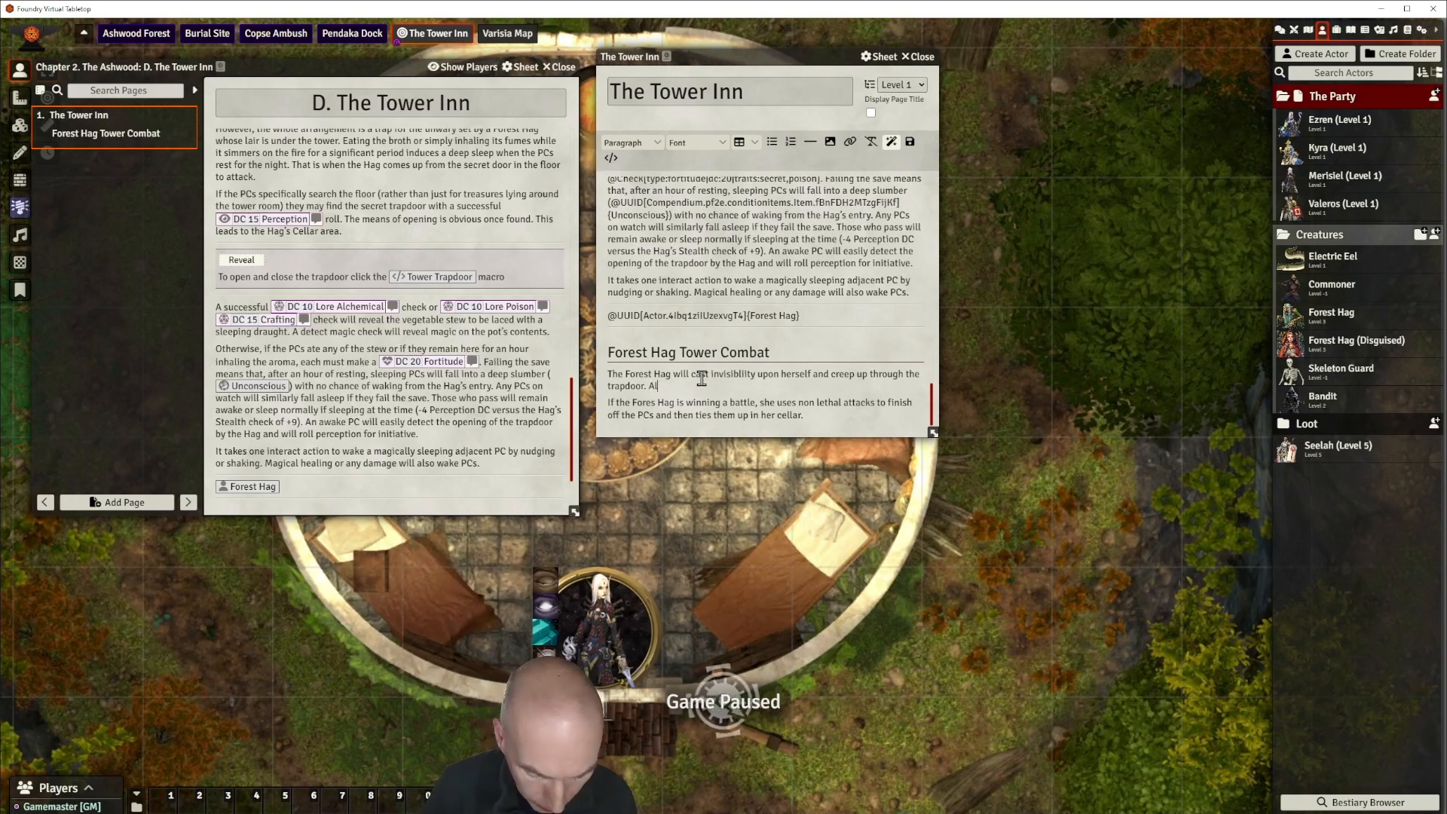
type(" PCs ro")
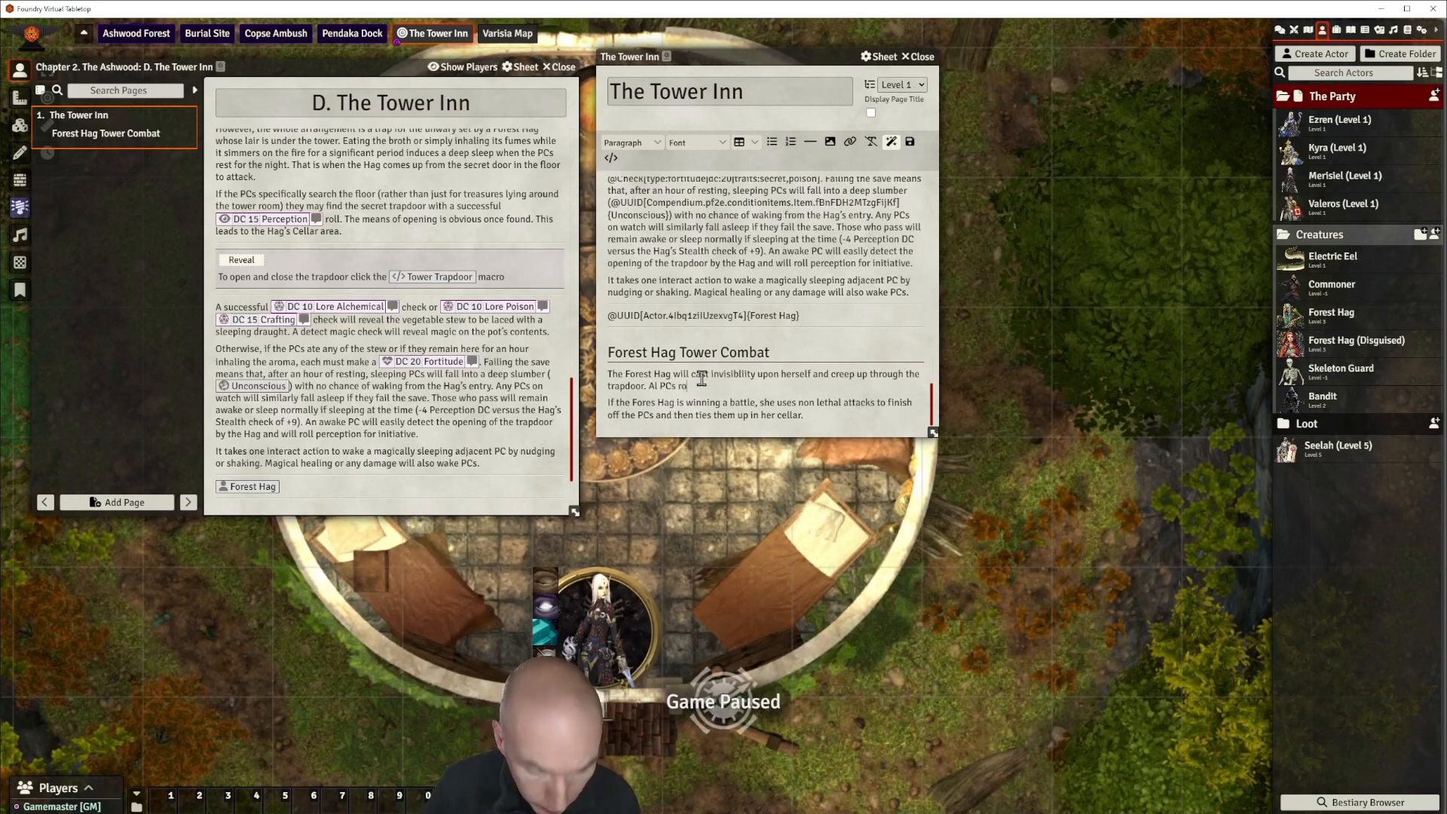
type("ling")
key("BackSpace")
key("BackSpace")
key("BackSpace")
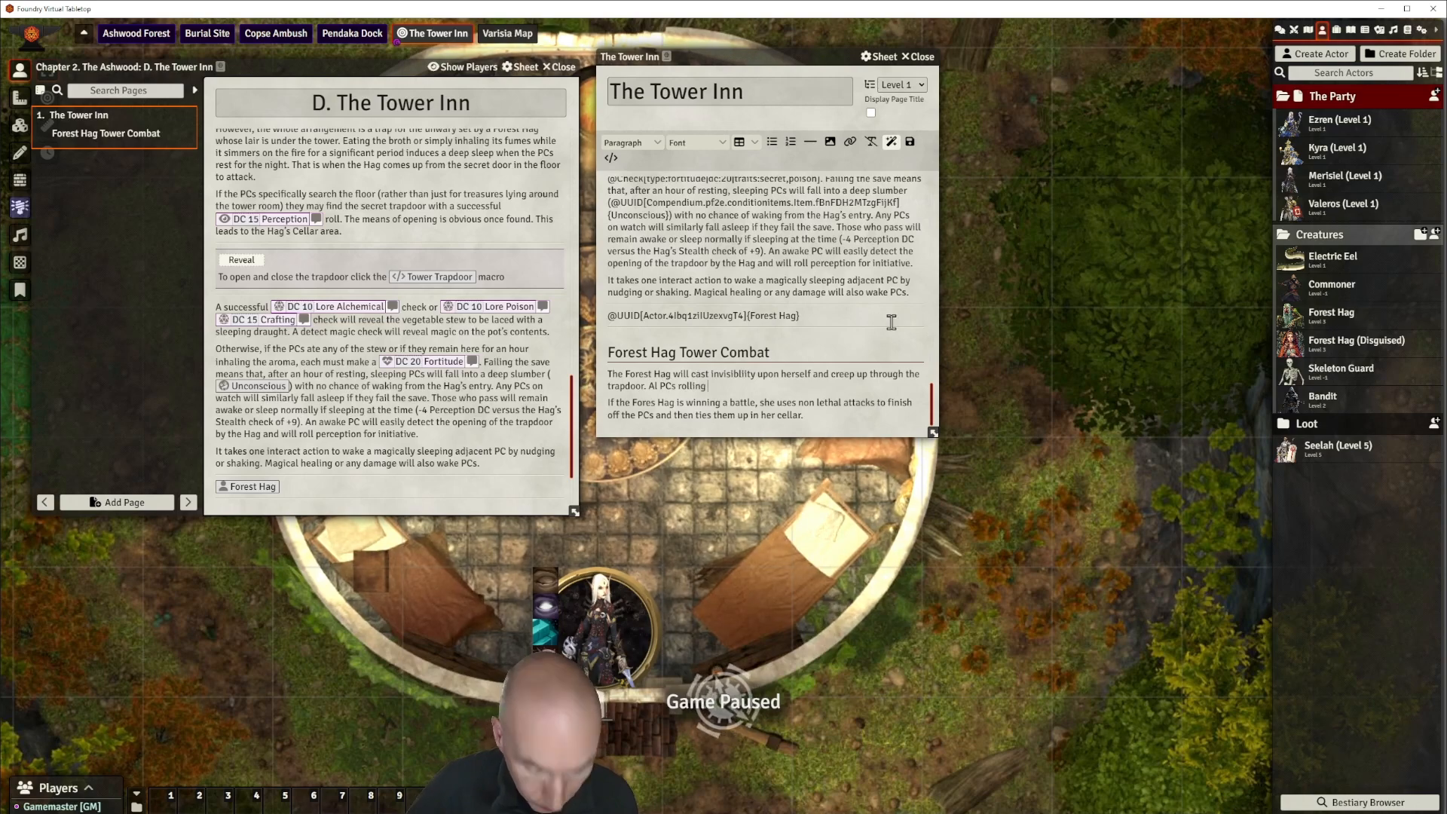
type("le")
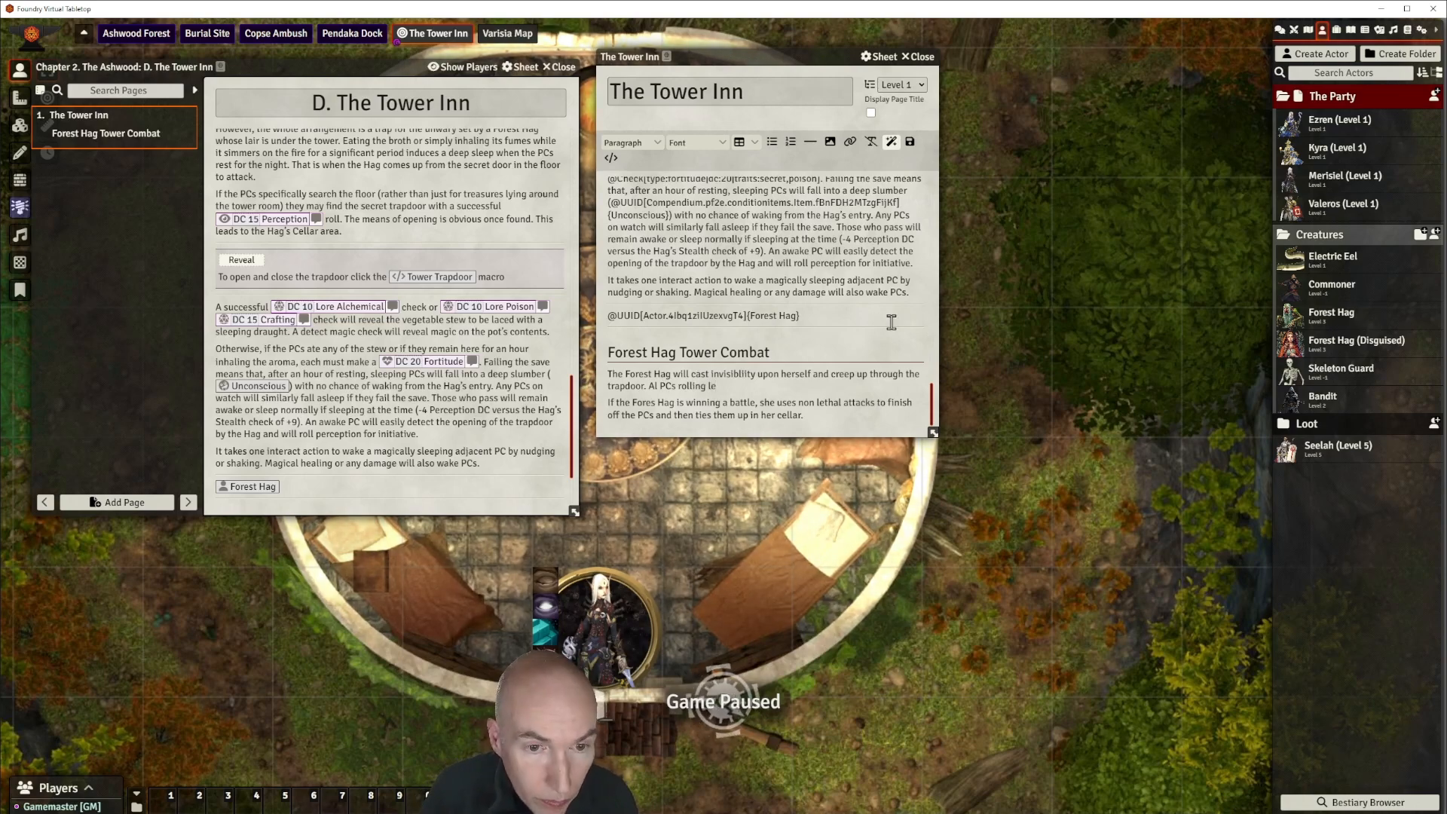
type("ss ta")
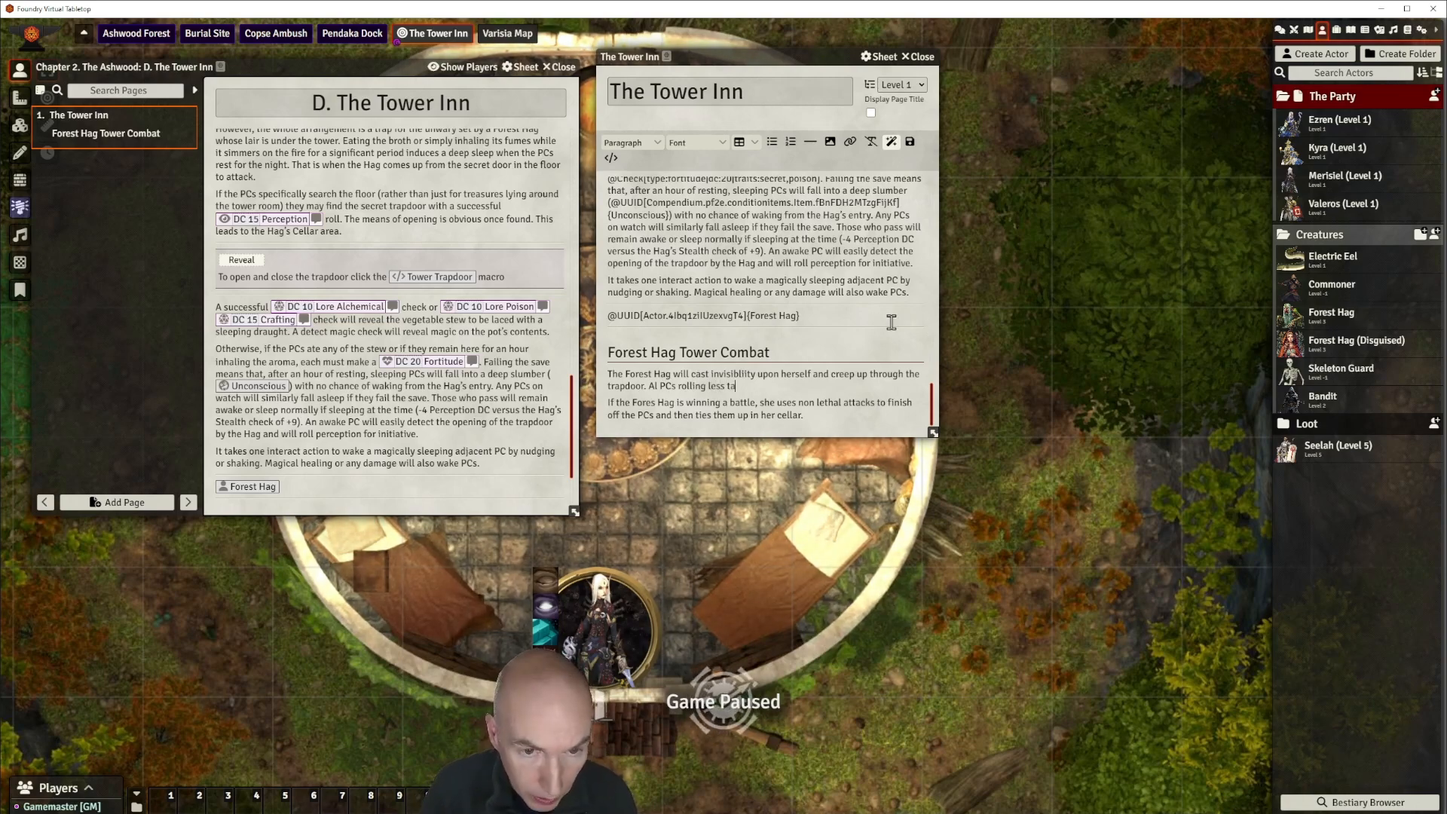
key("BackSpace")
type("han a")
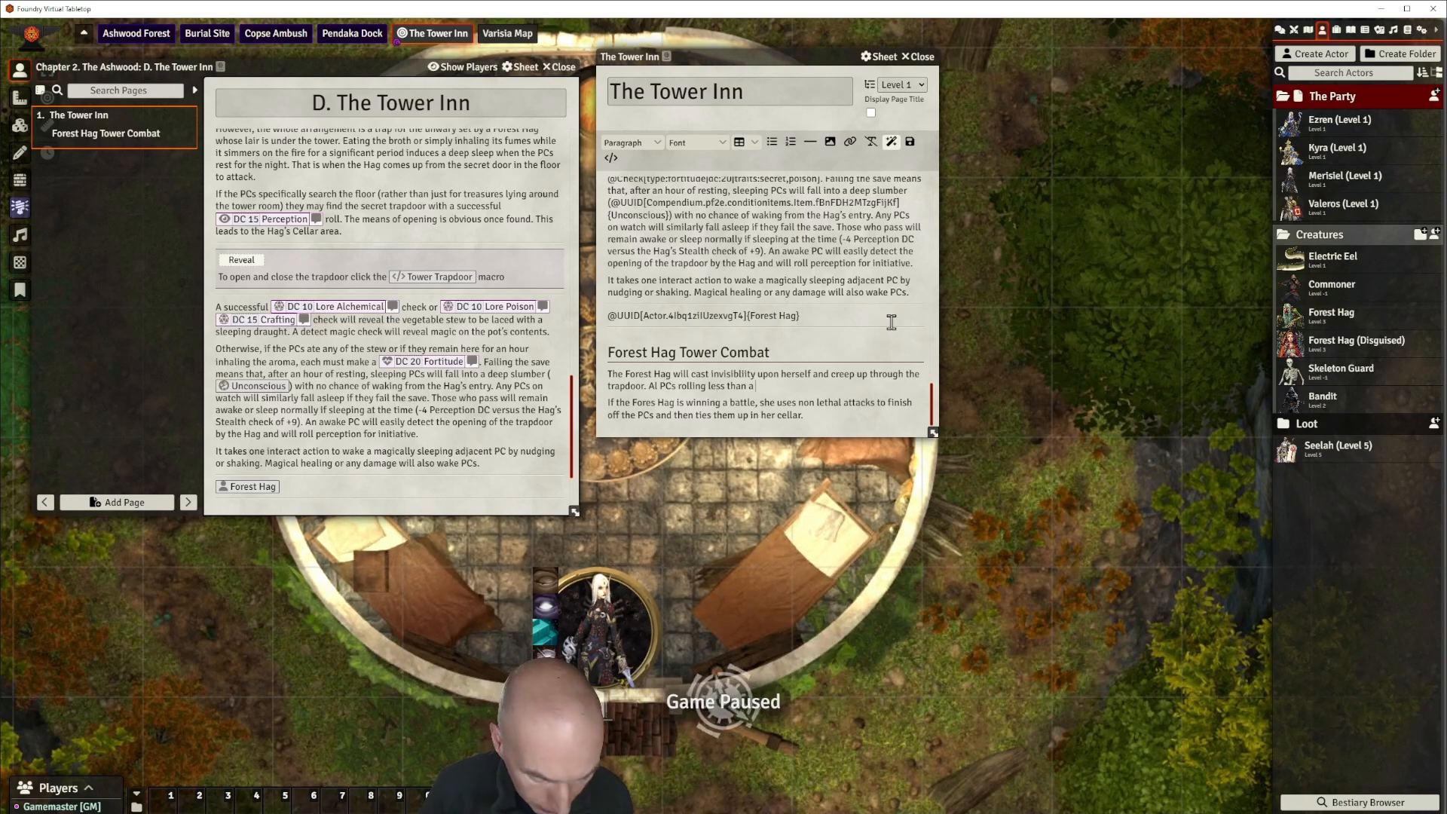
type("DC19")
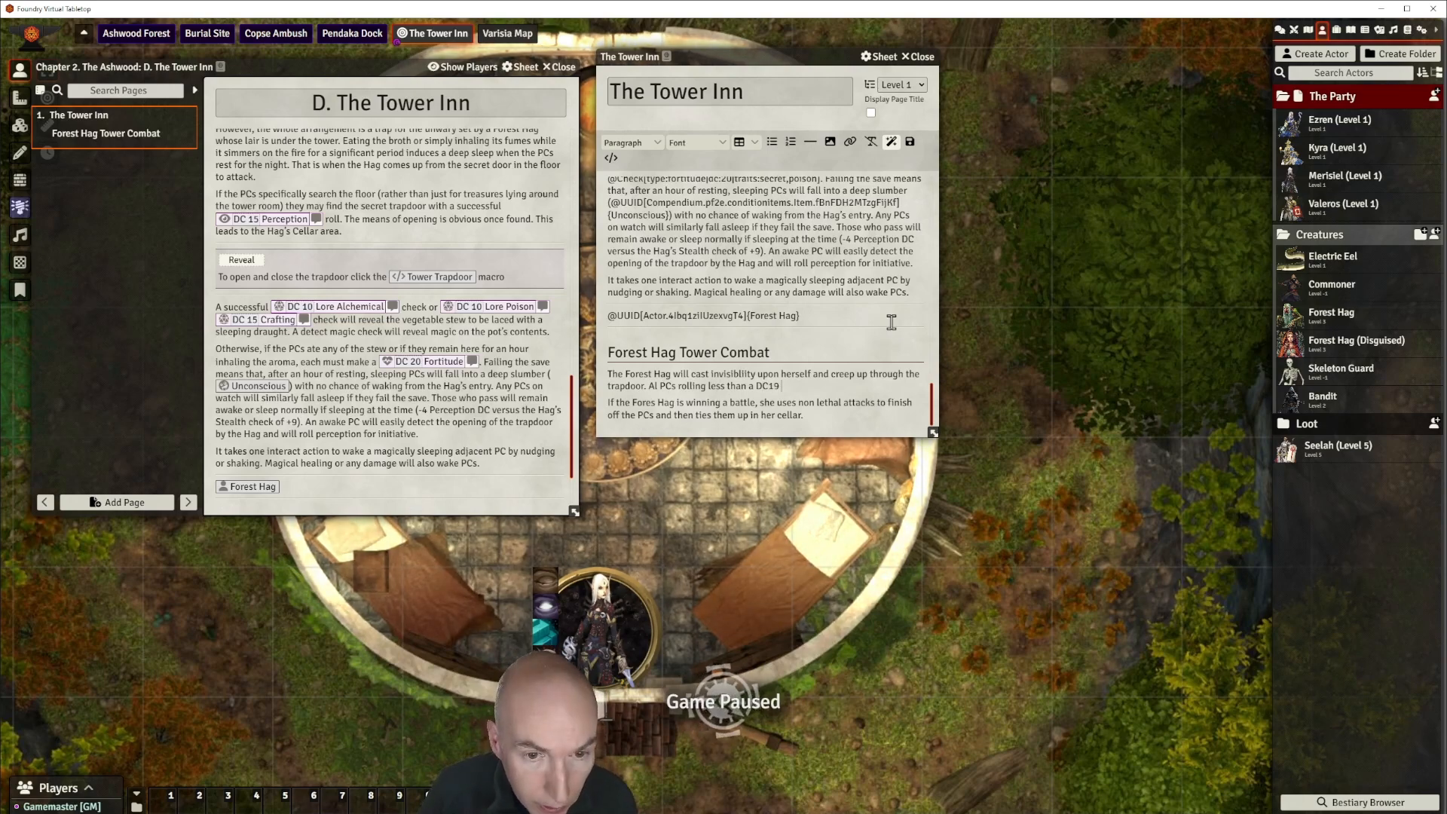
type(" on their perception")
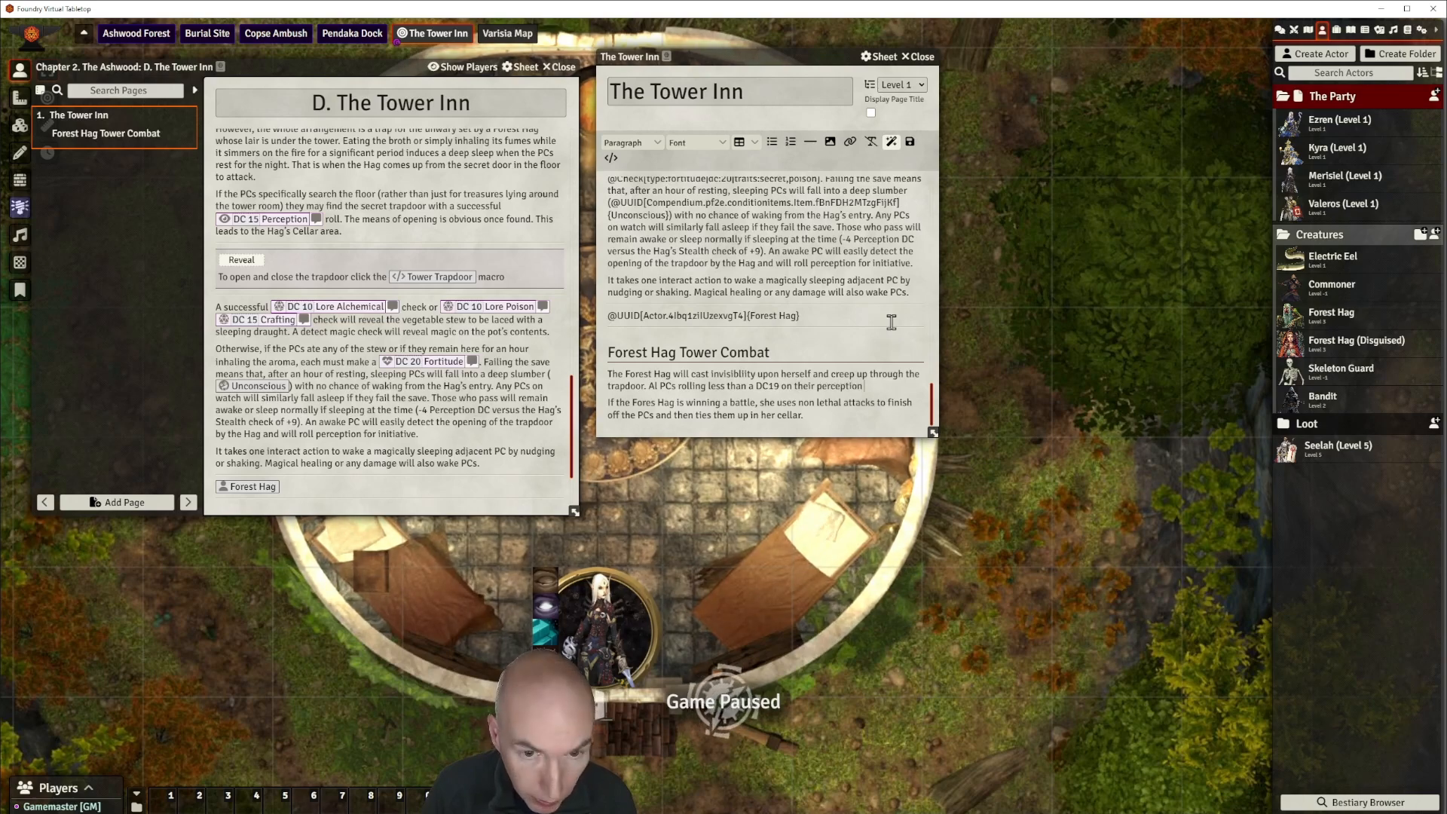
type(" roll for ini")
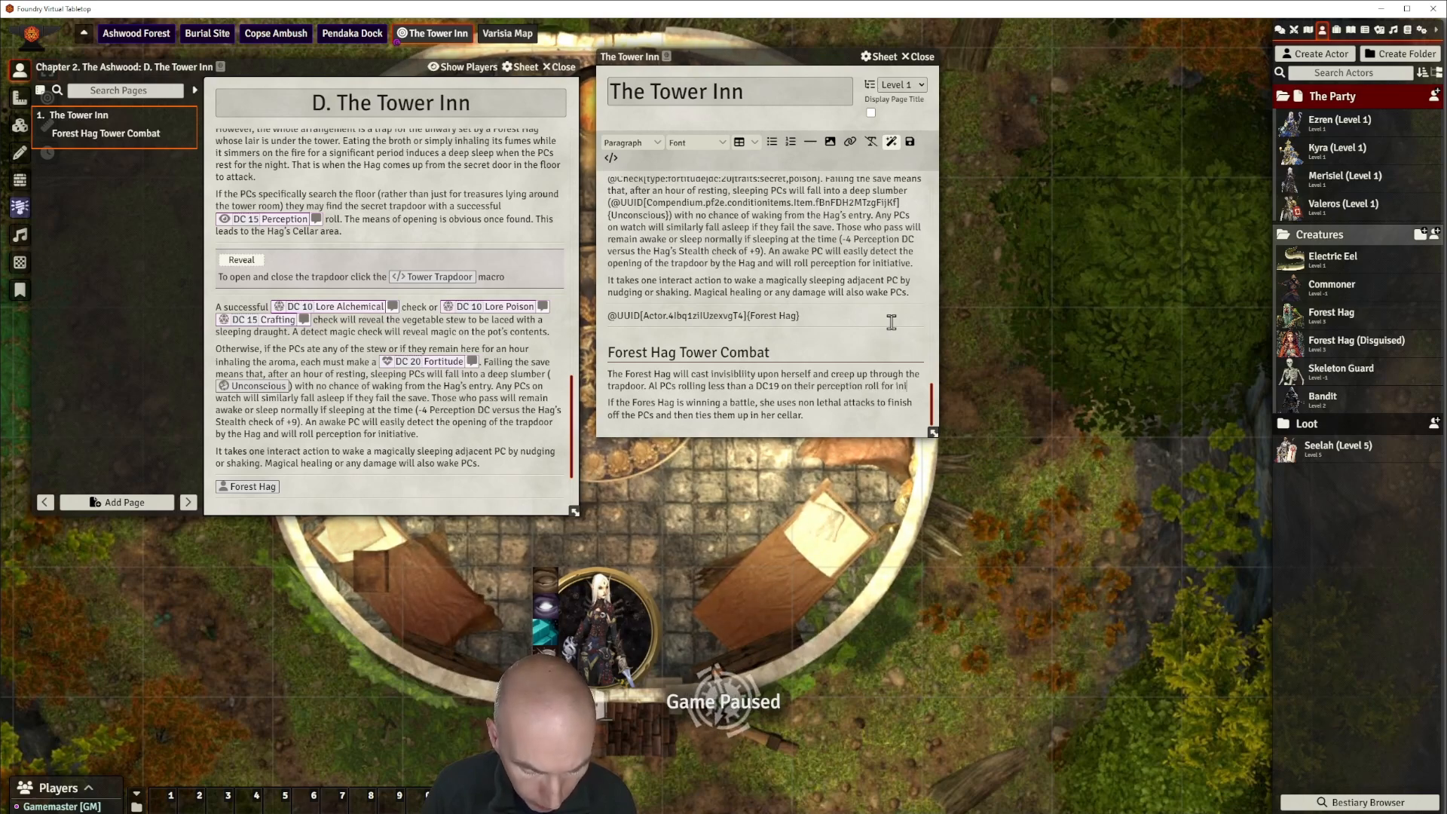
type("tiative will")
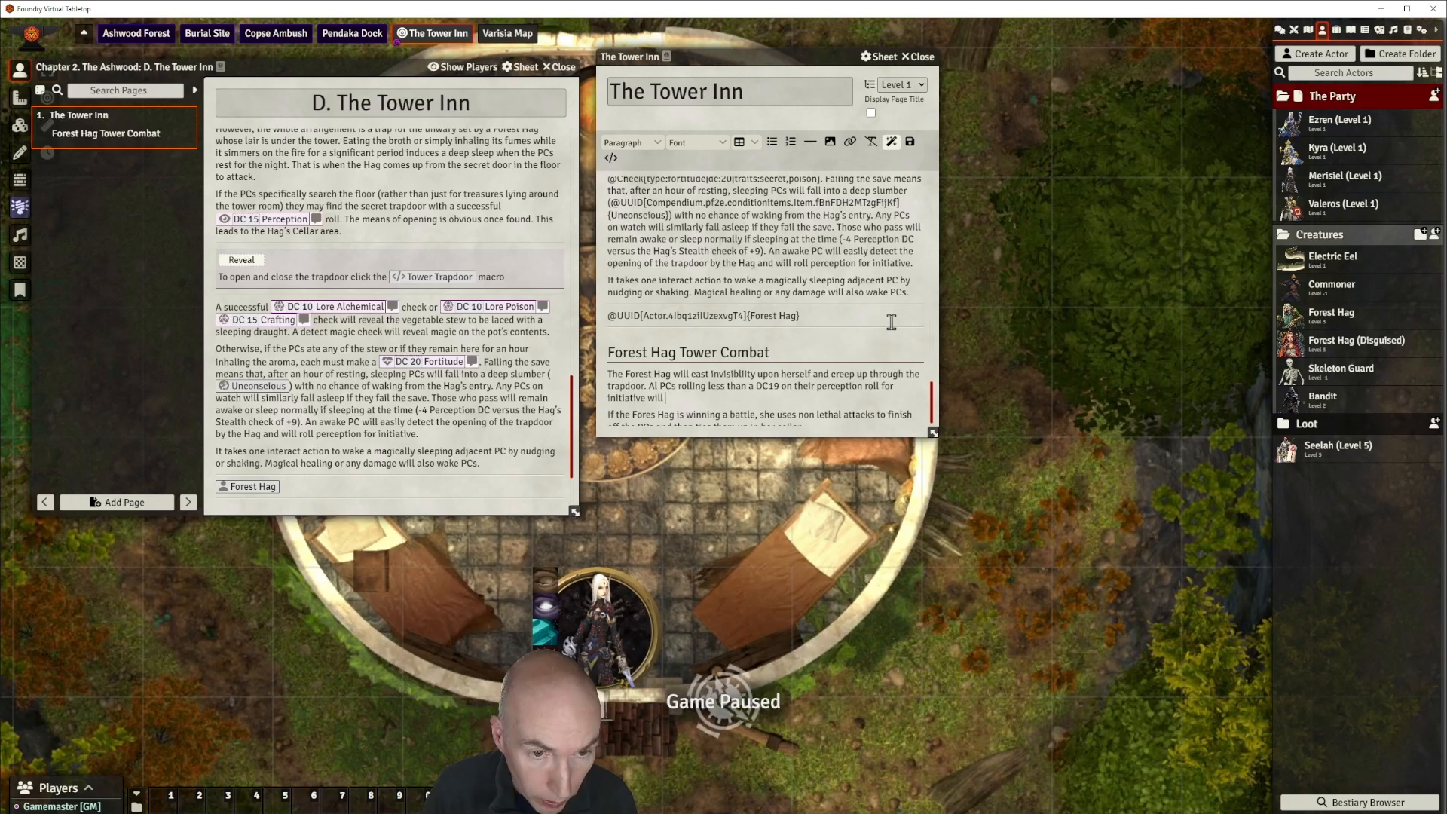
Finish the perception sentence with "not know she is there and simply see the trapdoor opening of its own accord.".
type(" not know she is there and")
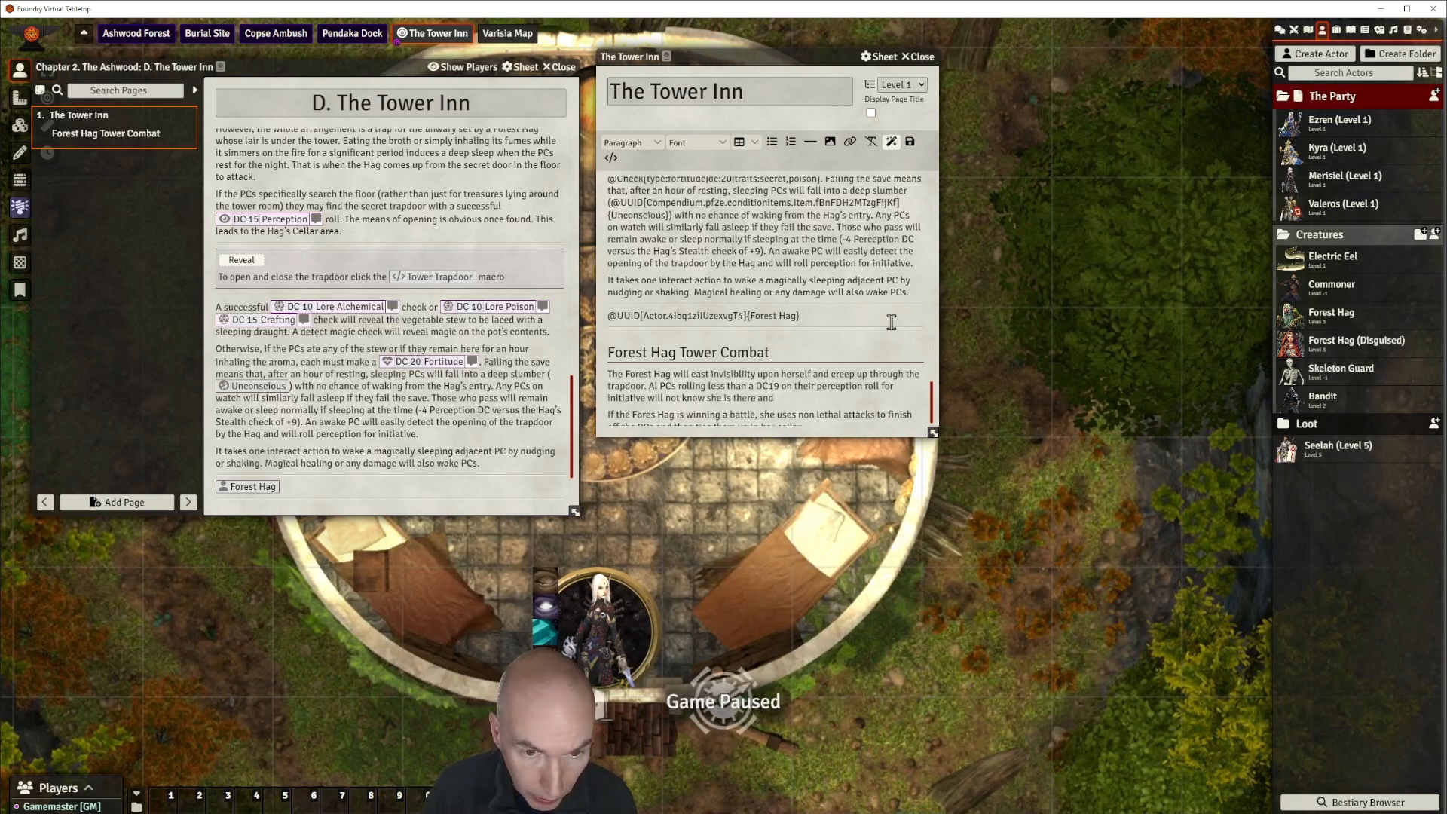
type(" simply s")
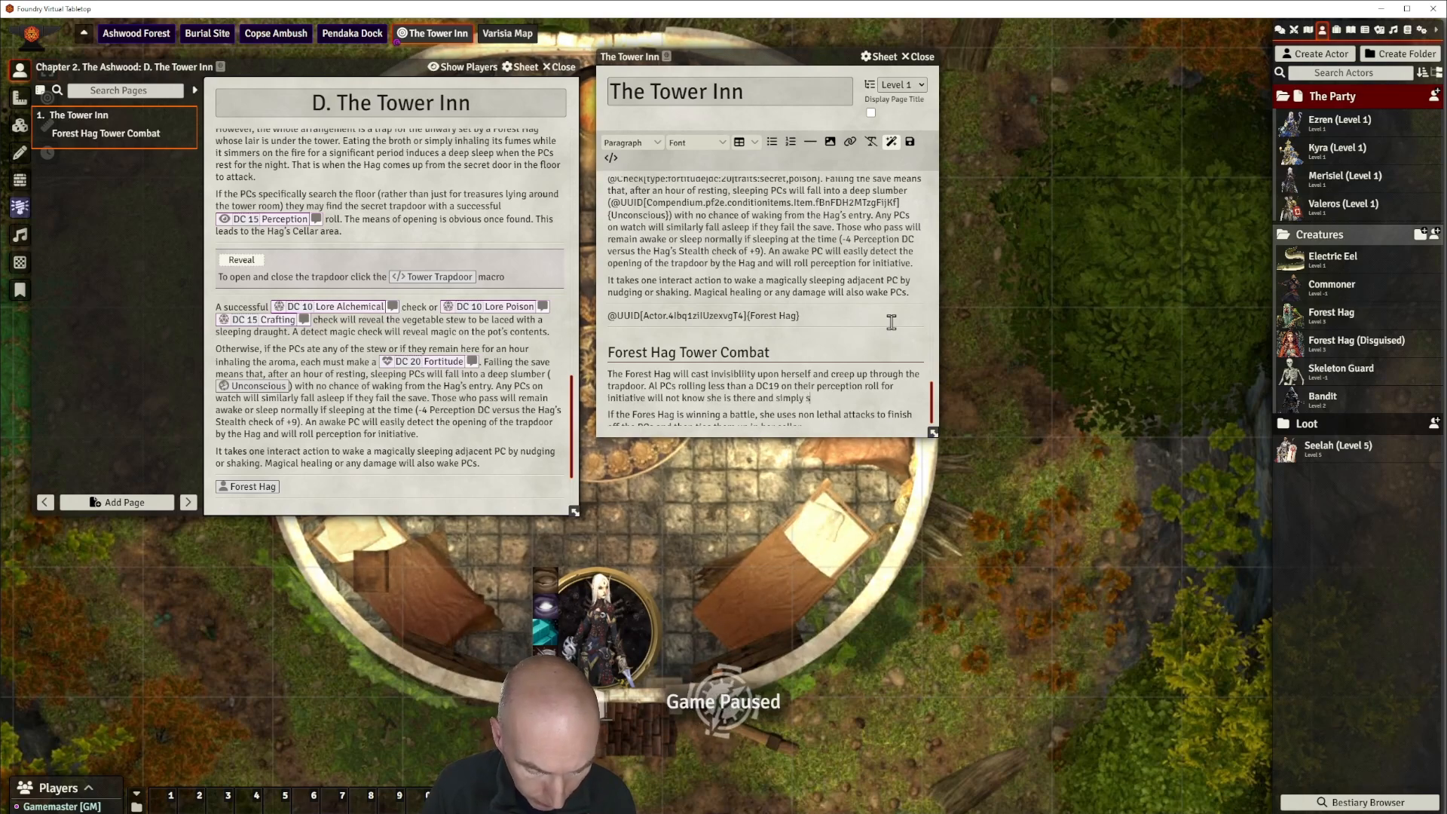
type("ee")
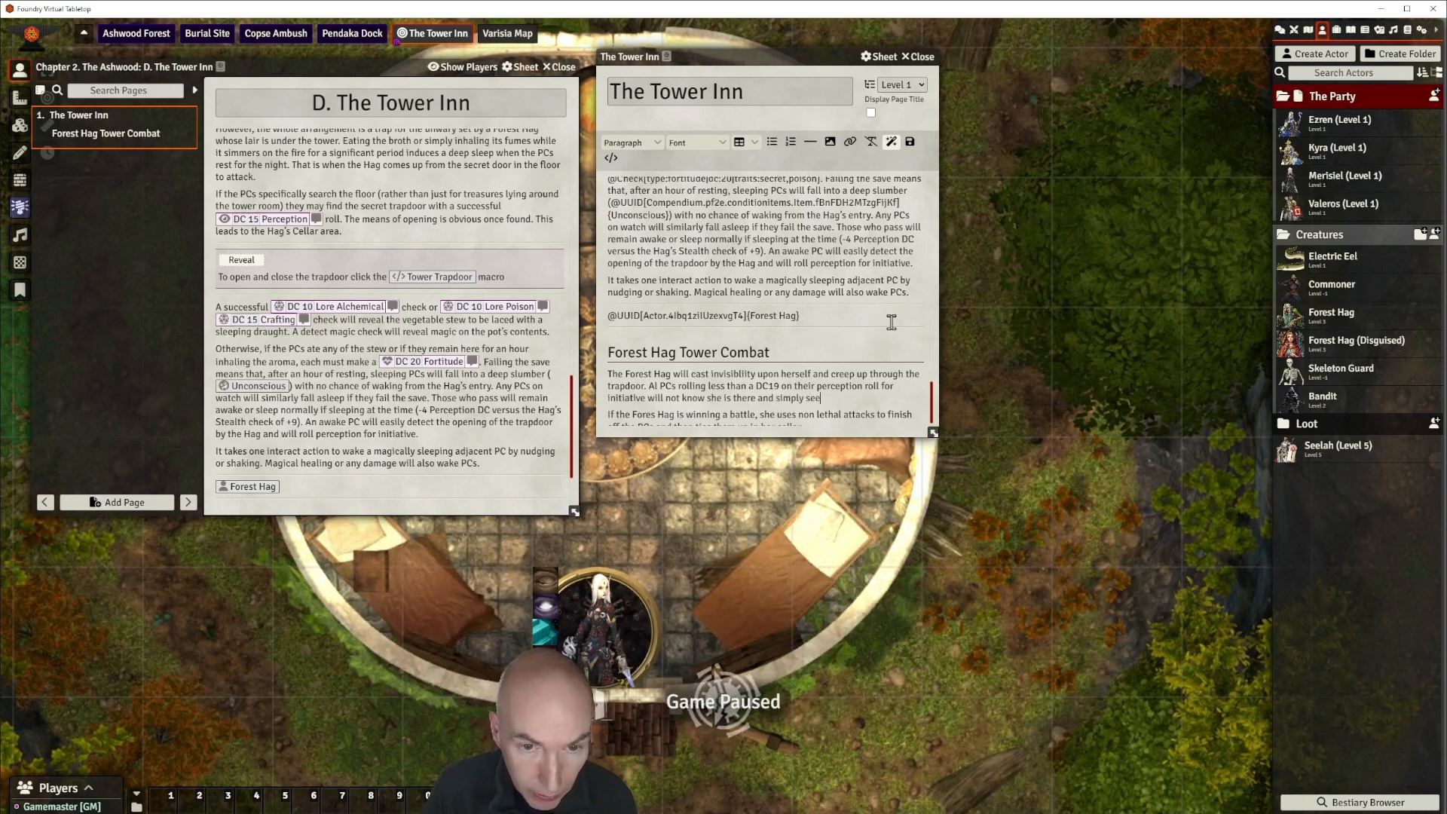
type(" the trapdoor ope")
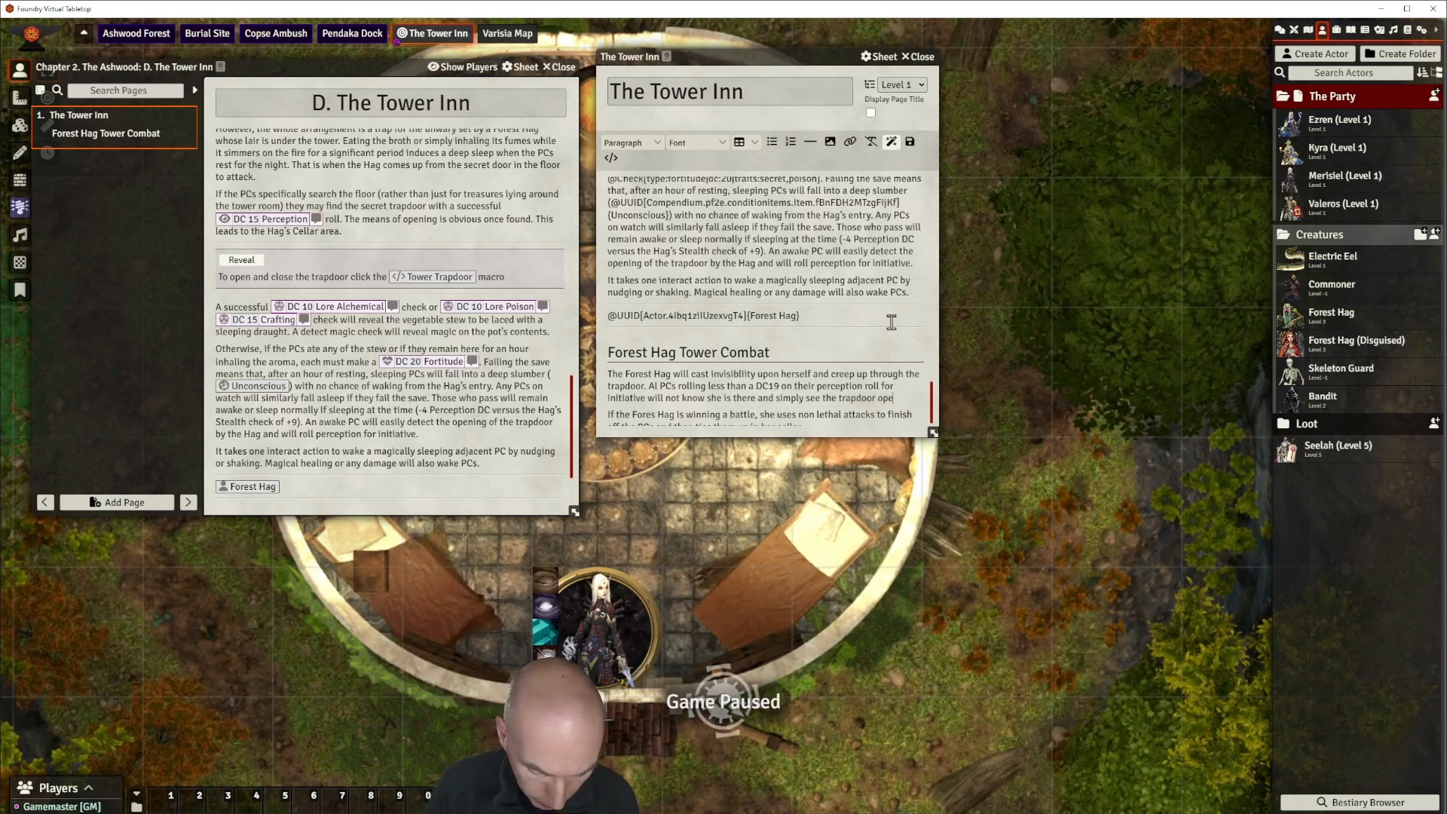
type("ning of i")
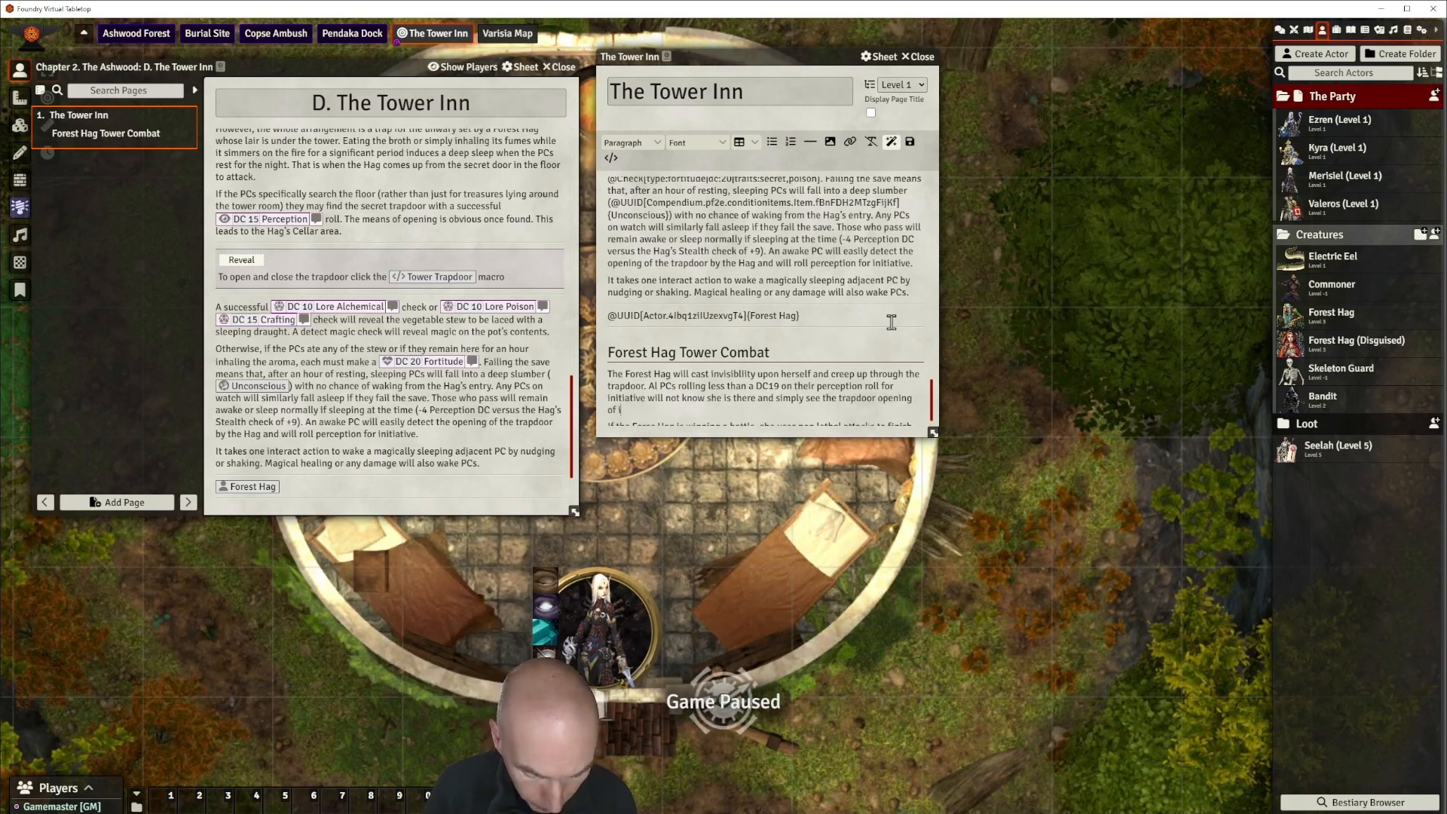
type("ts own accord.")
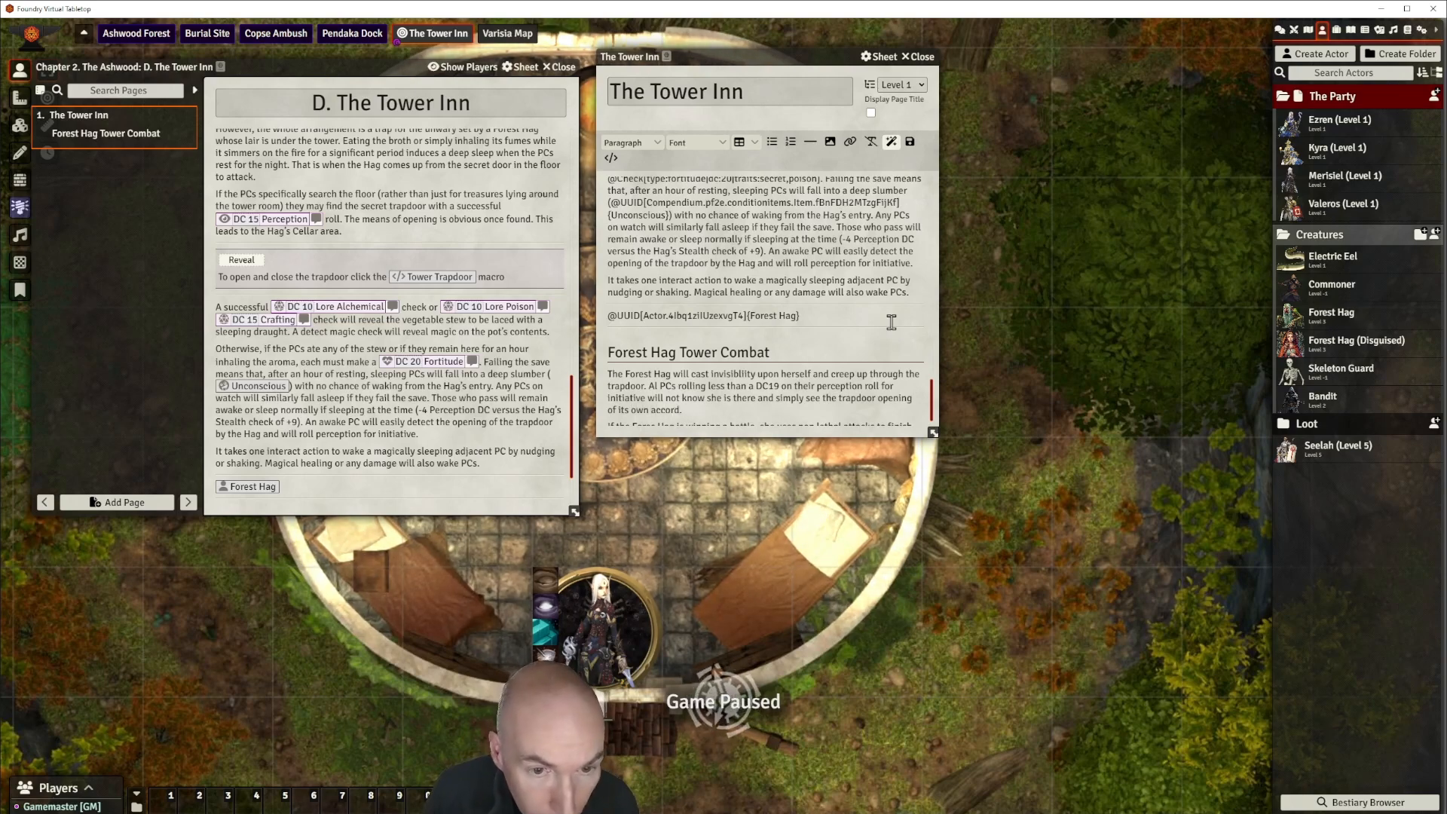
Continue the Forest Hag Tower Combat paragraph with "Otherwise, they see the telltale sign of a".
type(" Otherwise, they see the s")
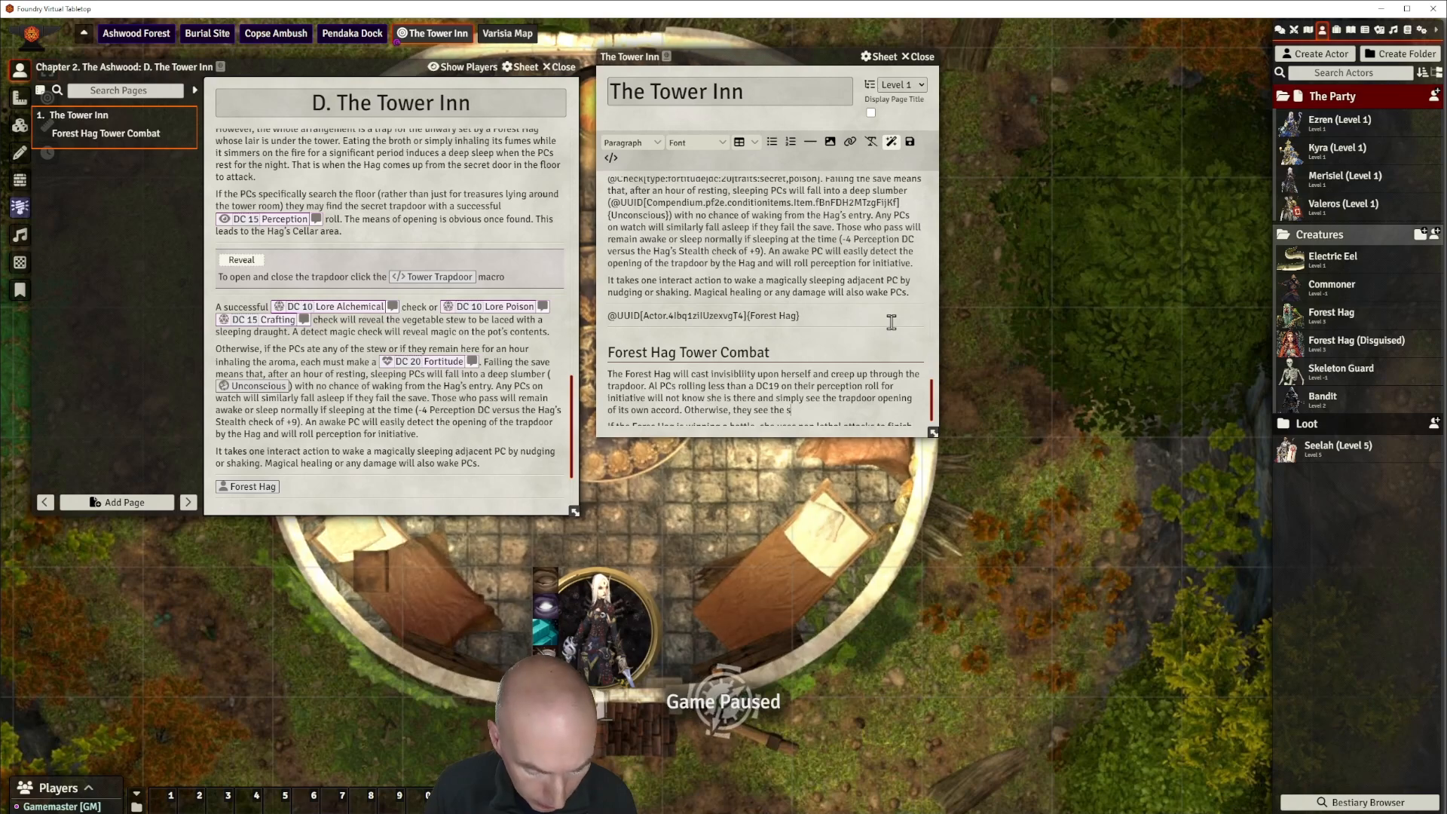
type(" te")
type("llst")
type("tale sign")
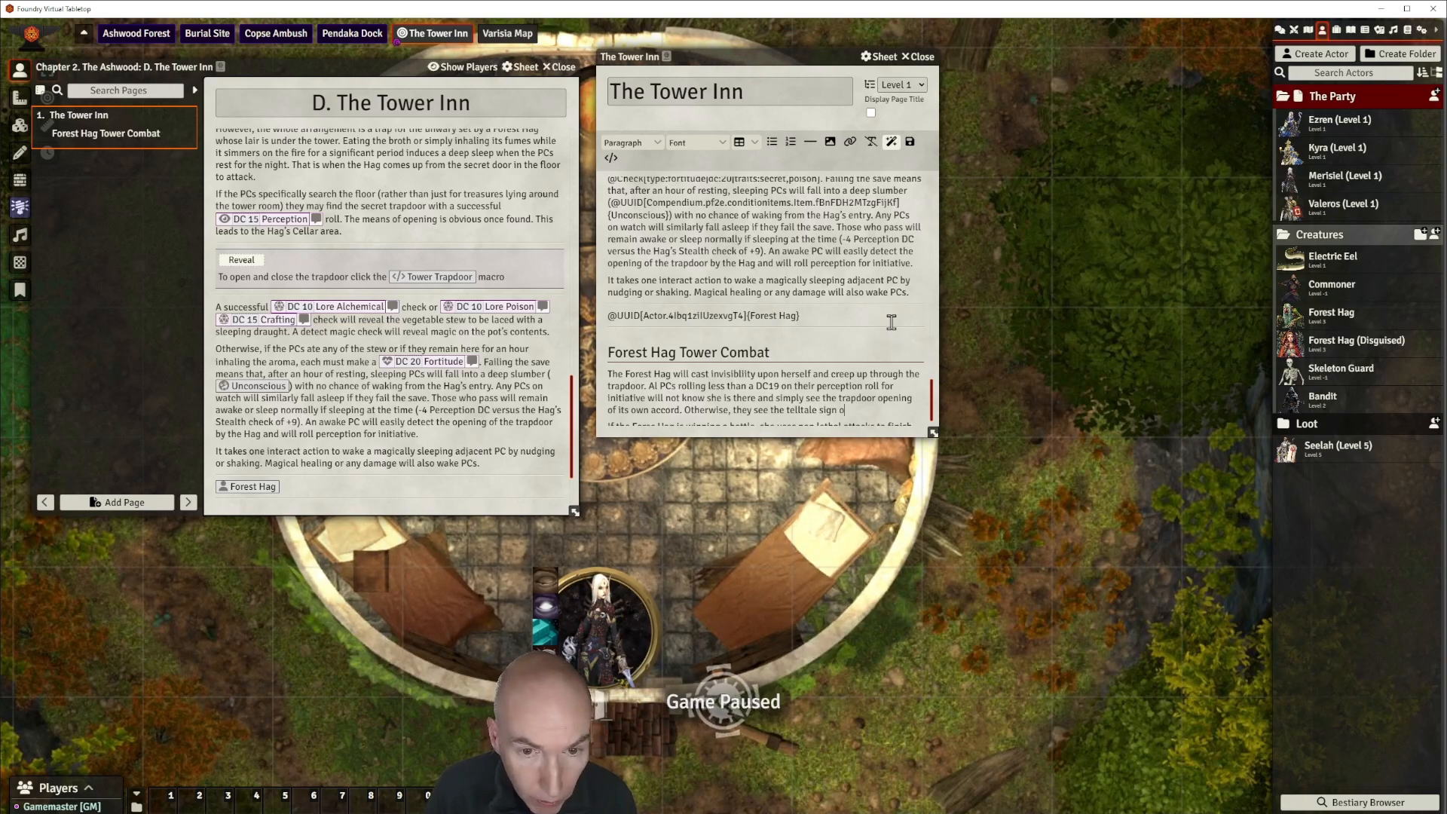
type(" of")
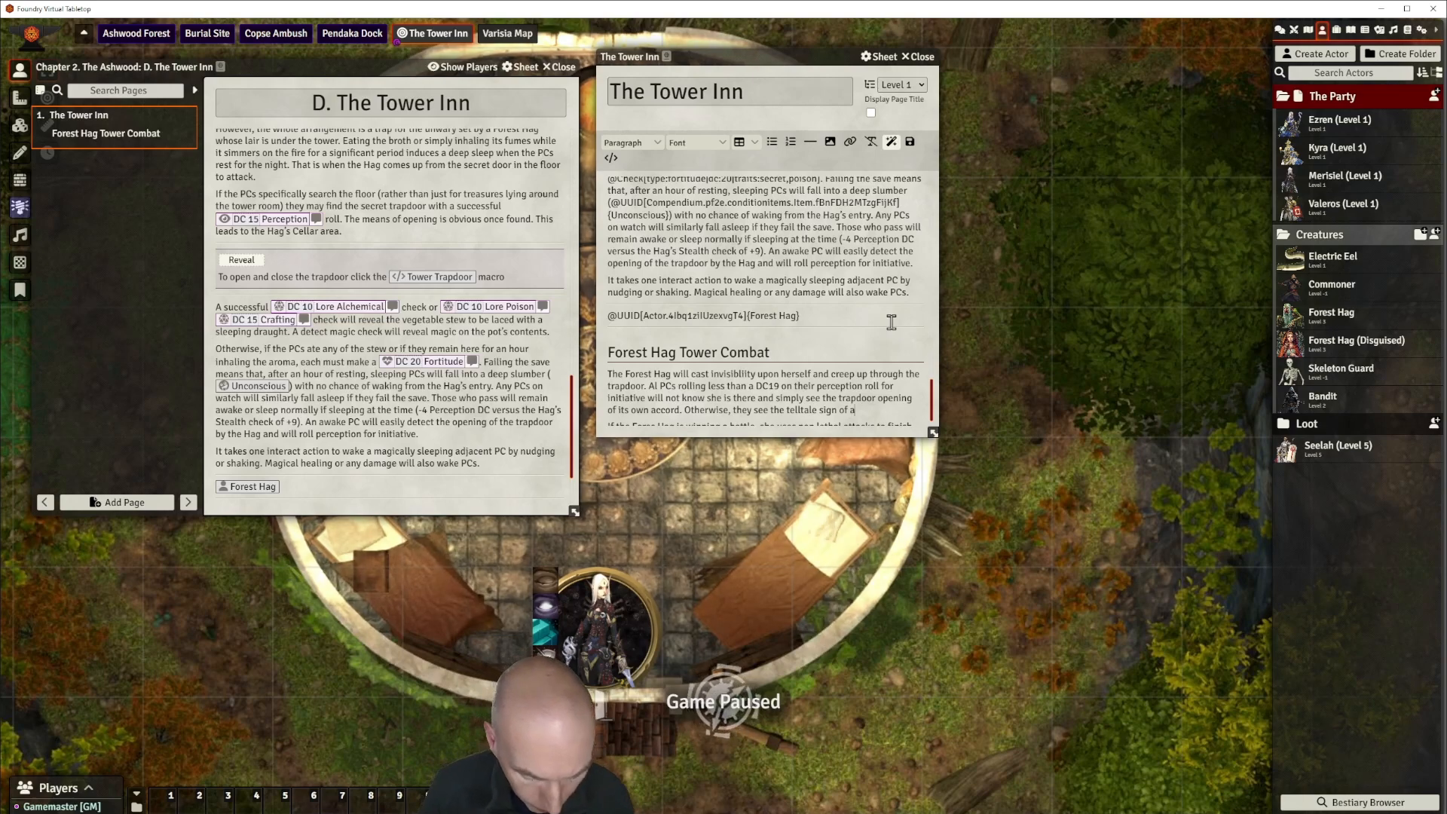
type("pressure")
key("BackSpace")
key("BackSpace")
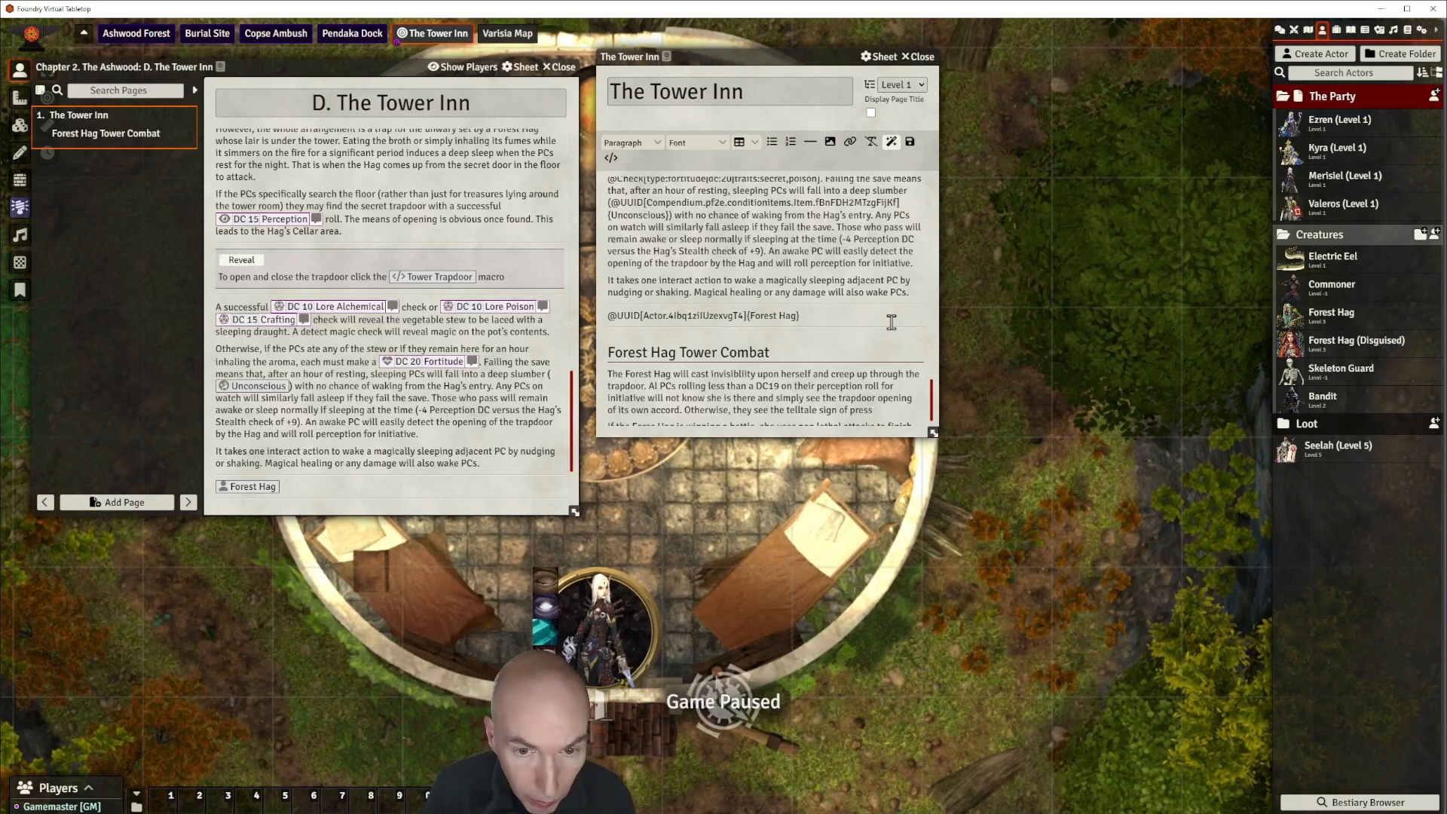
type("a")
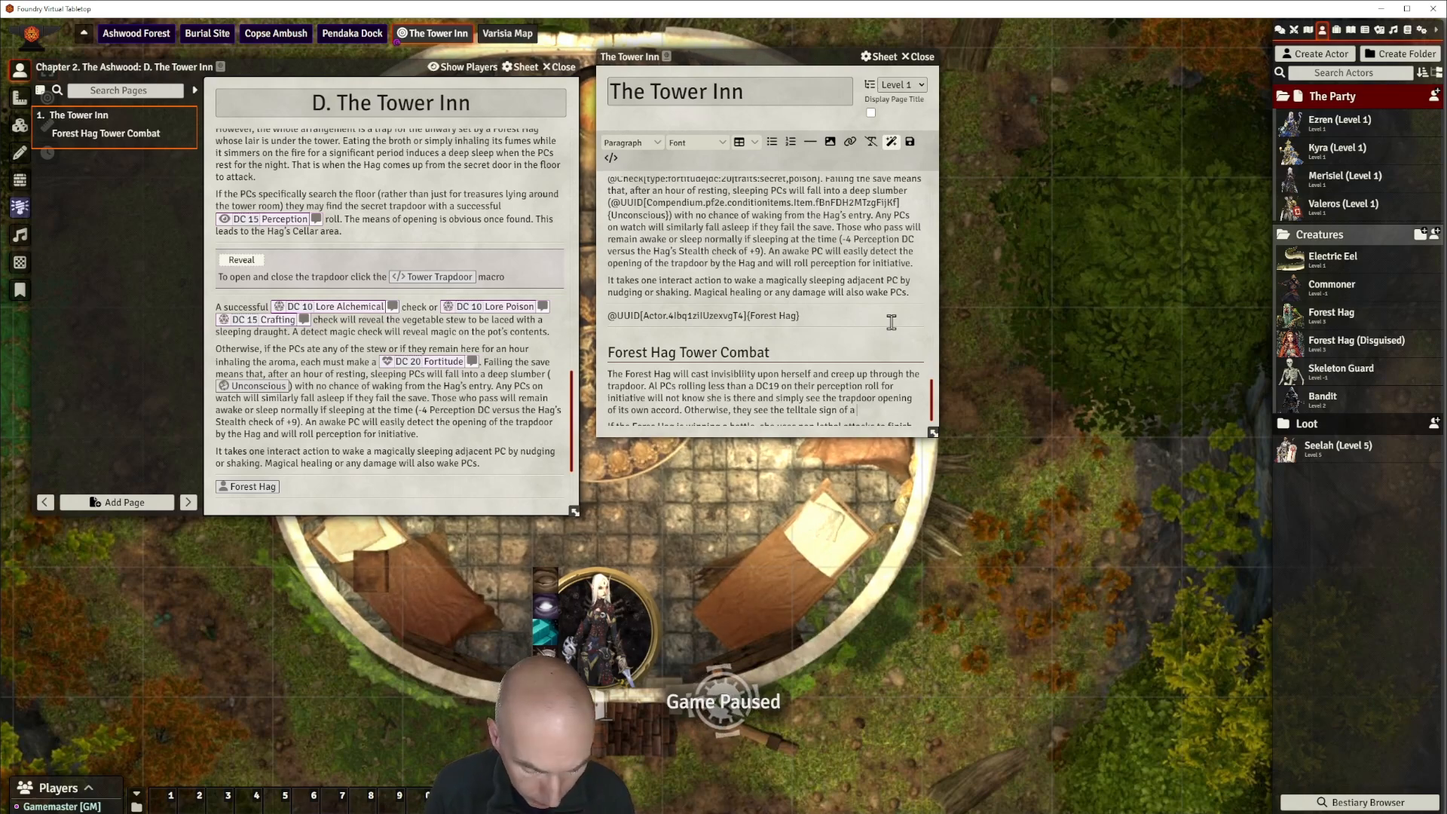
Extend the telltale sign sentence with "footprint pressin g uopn the carpet or".
type(" footpr")
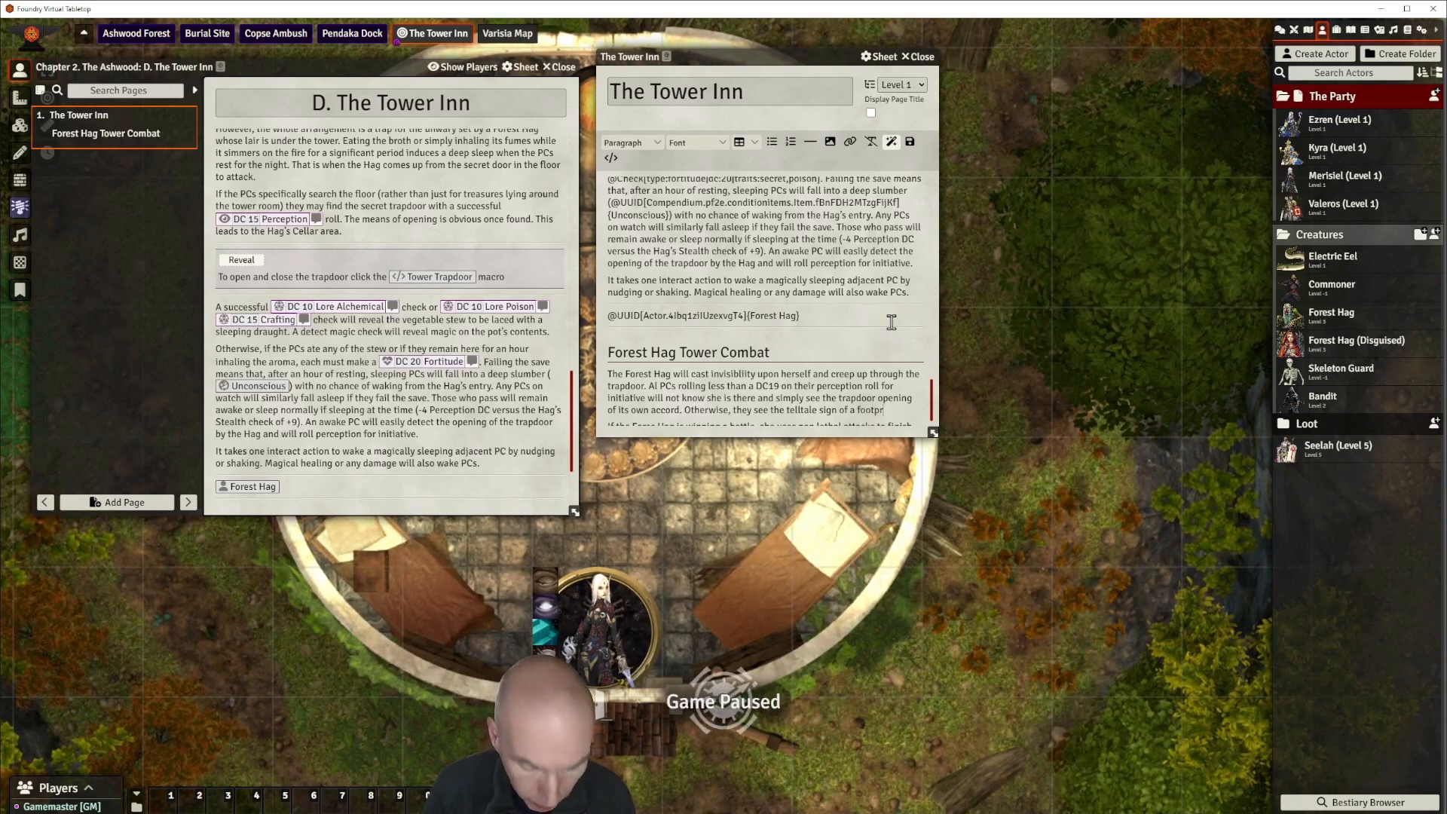
type("int press")
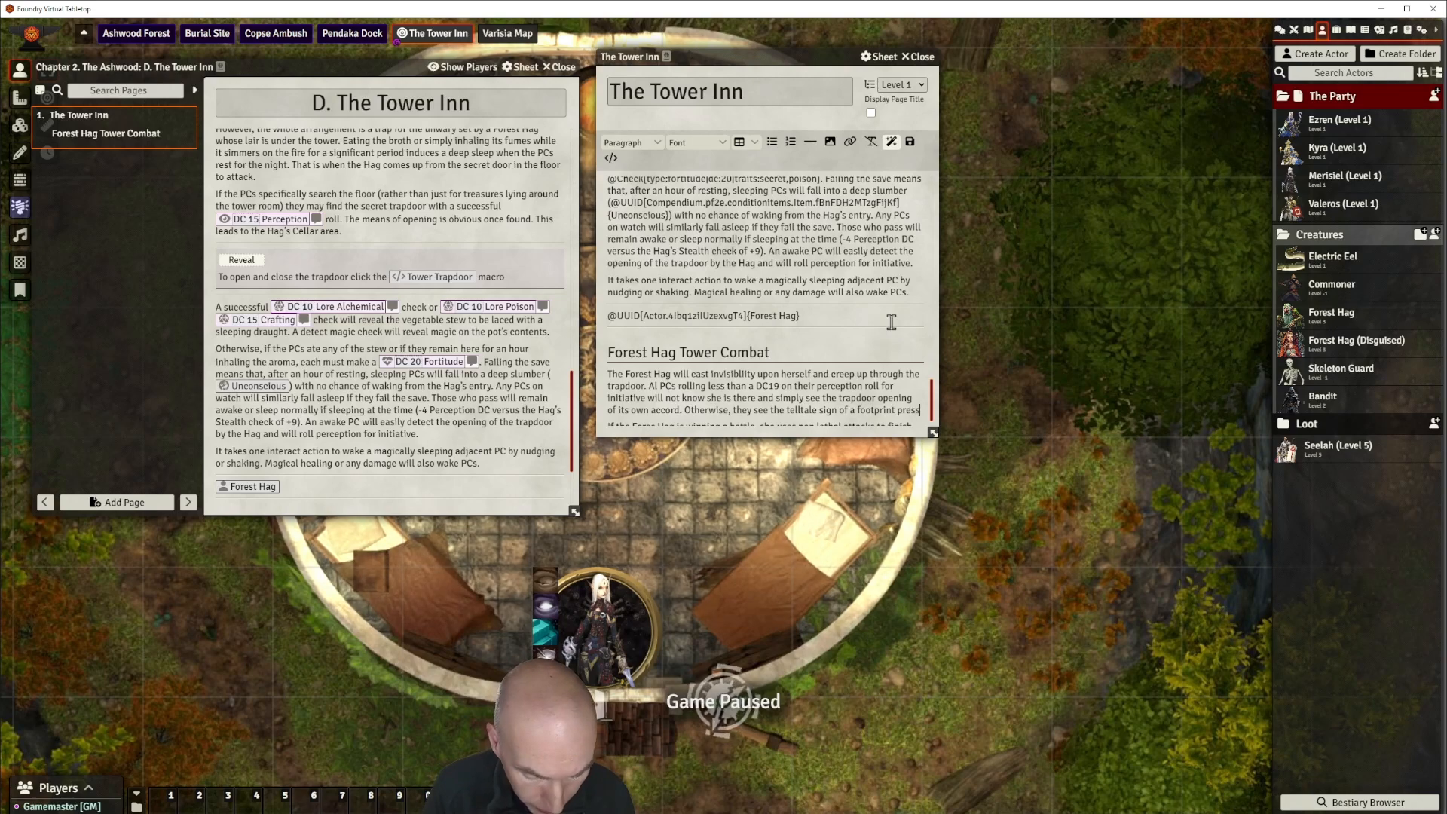
type("ing u")
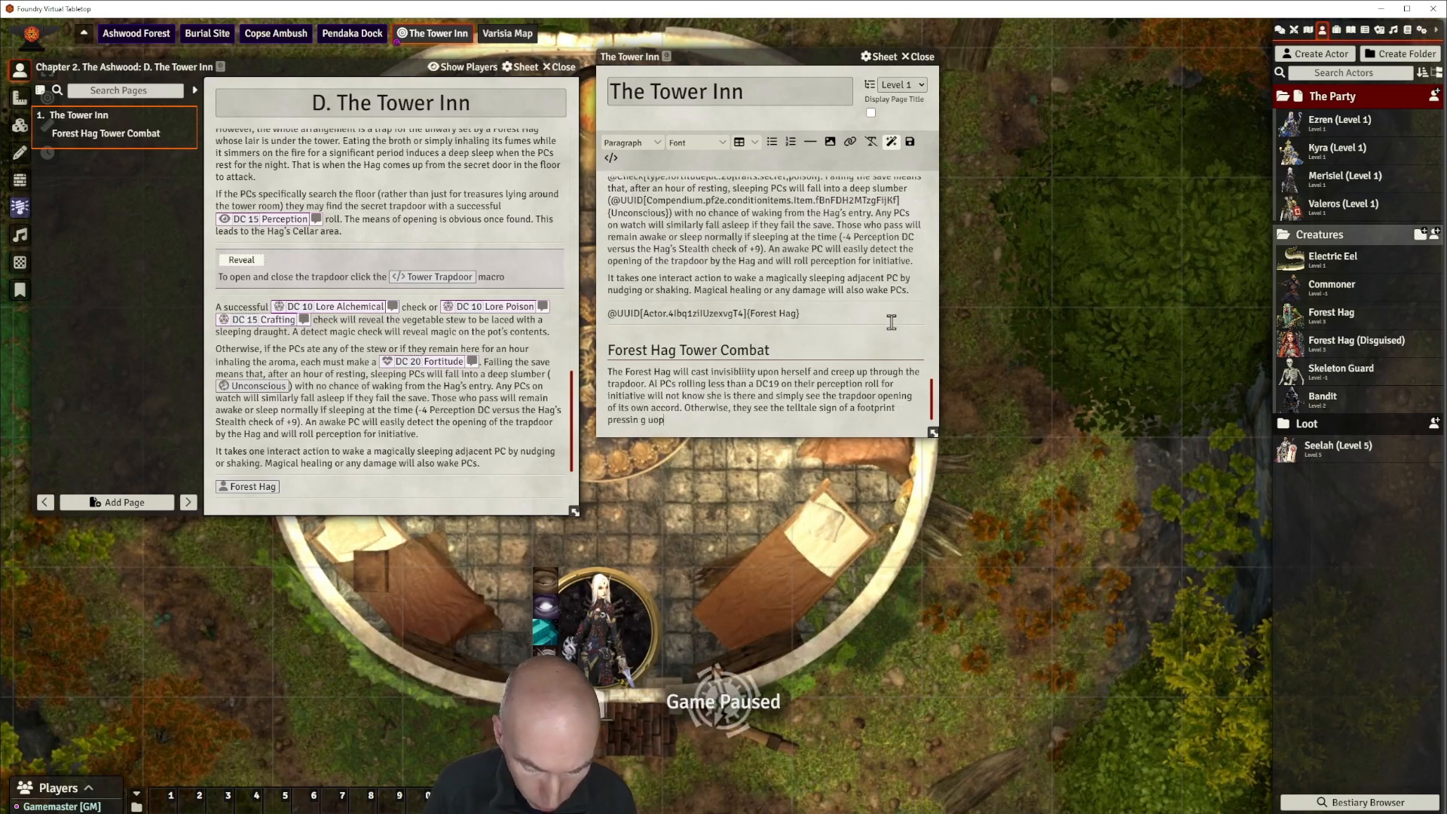
type("opn the carpet or a")
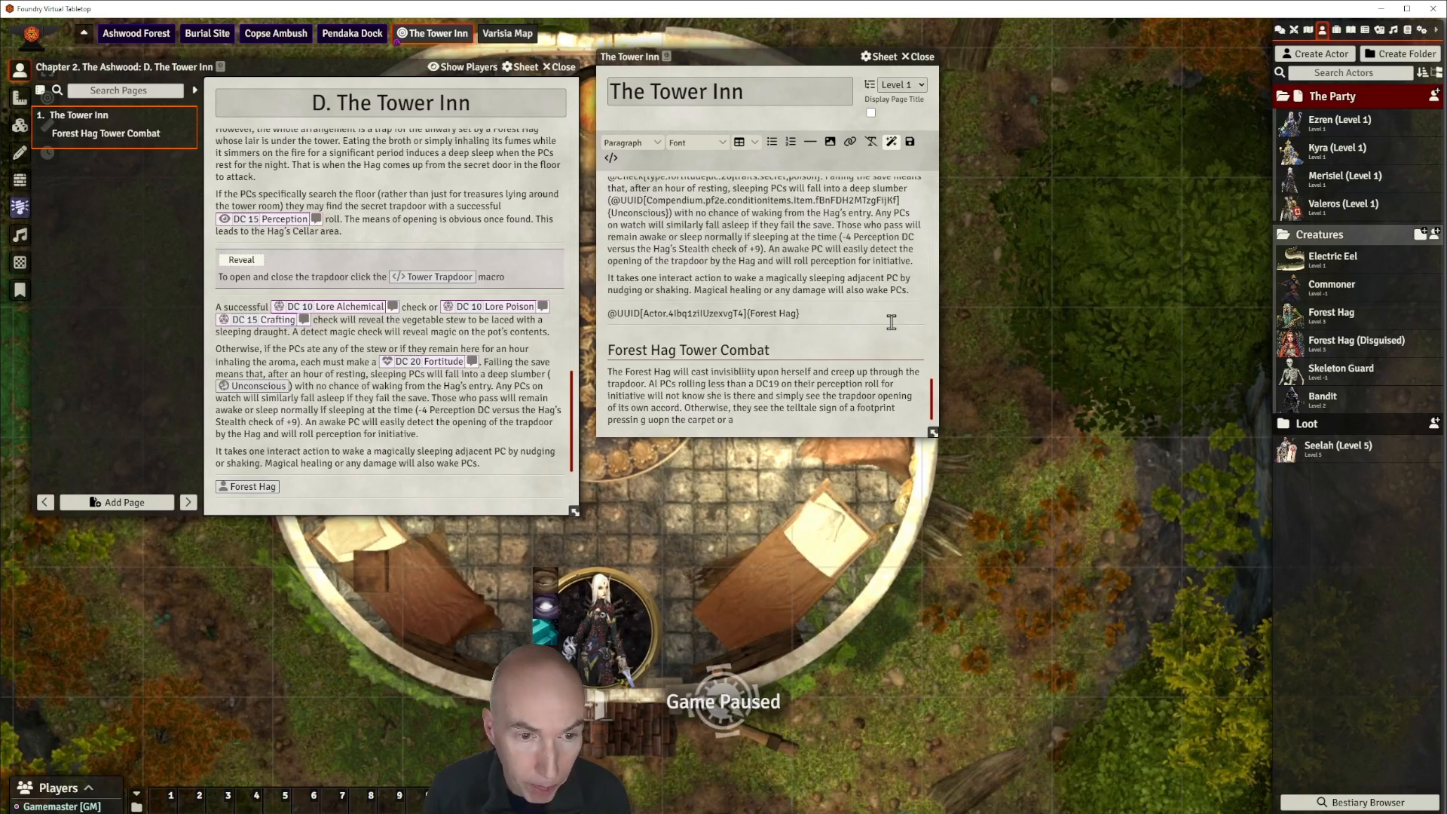
Continue the sentence after "carpet or" with "the siniser sound of heavy breathing, but the".
type(" s")
key("BackSpace")
key("BackSpace")
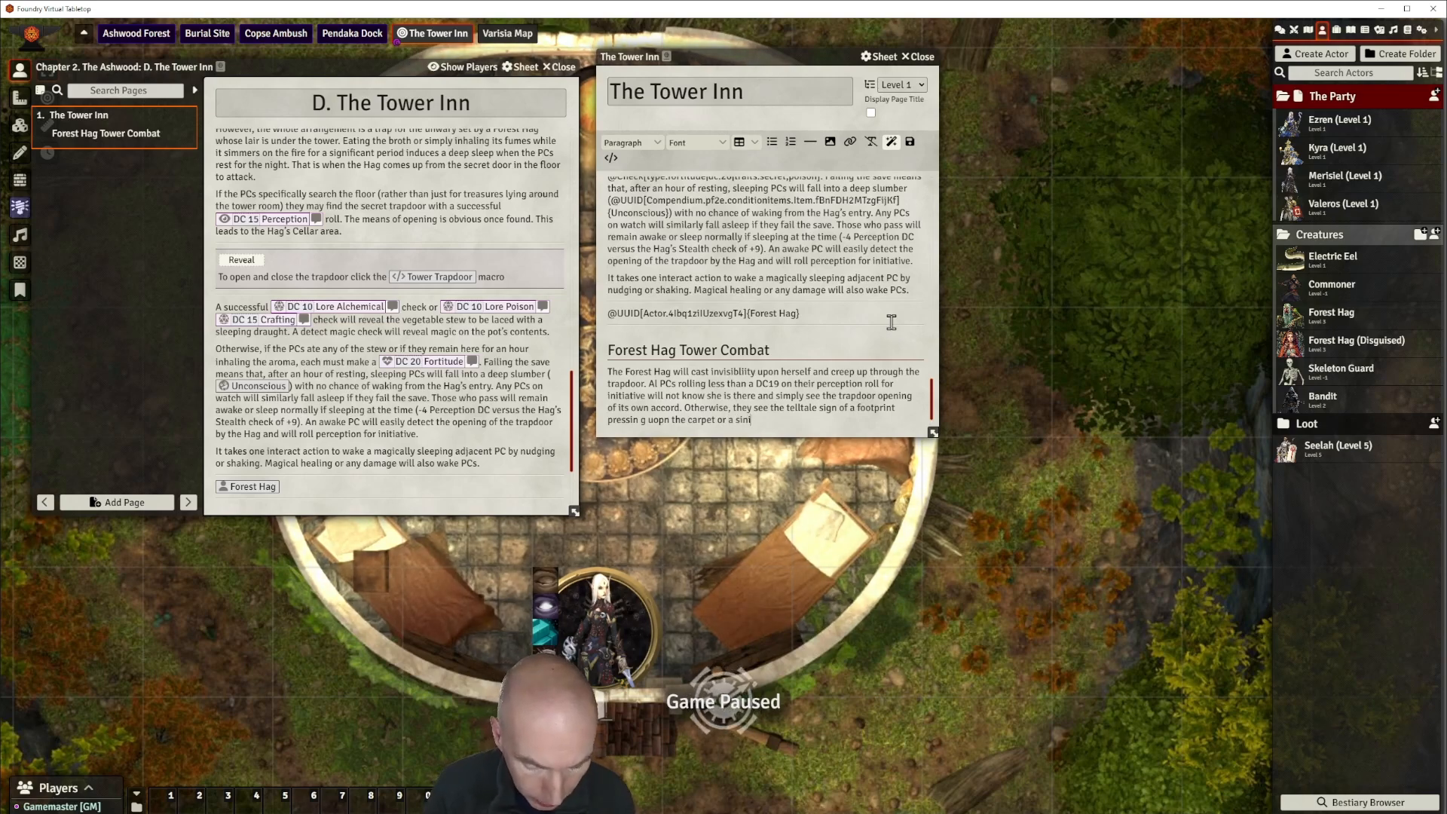
key("BackSpace")
type("the sini")
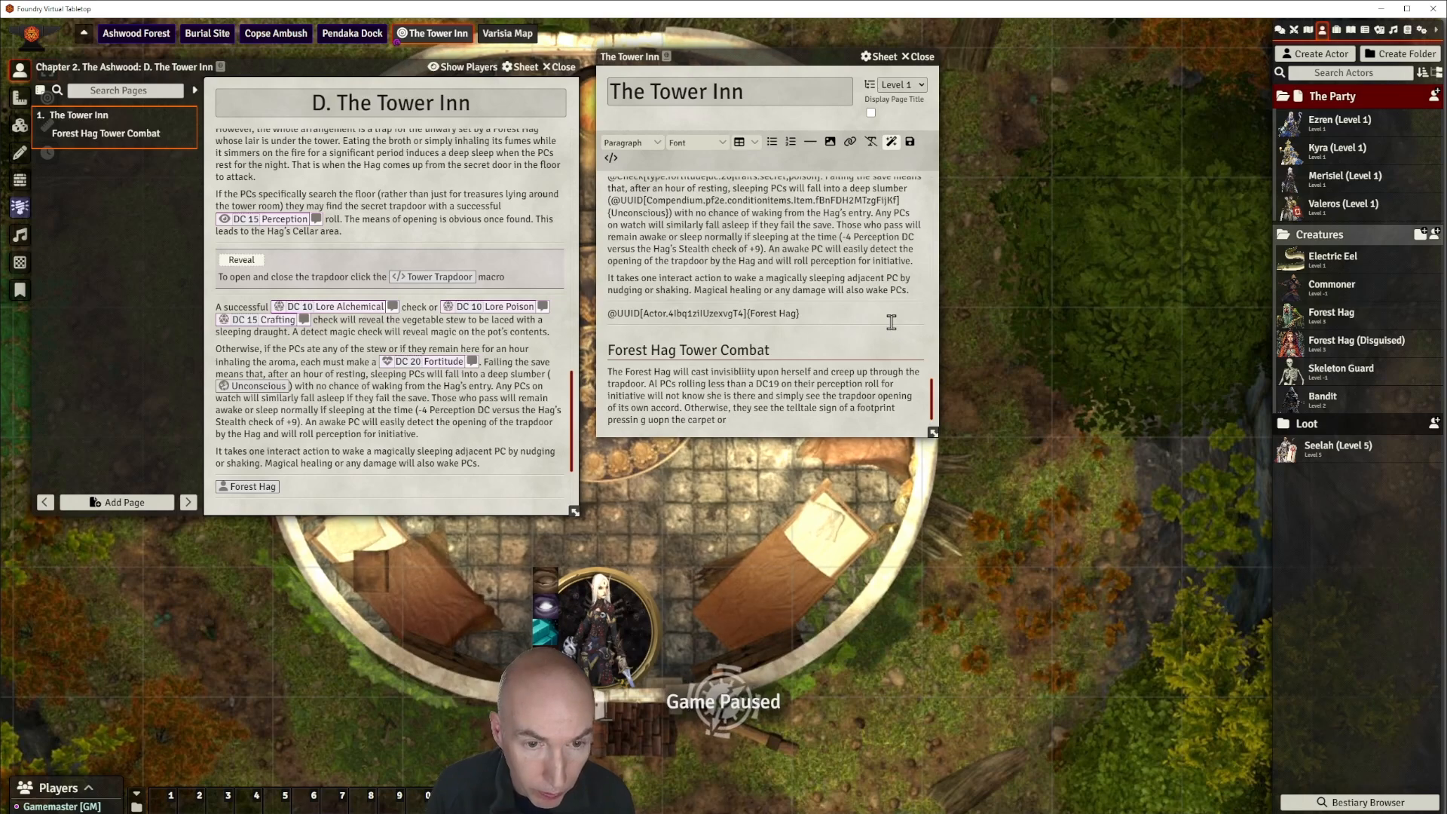
type("ser sound of he")
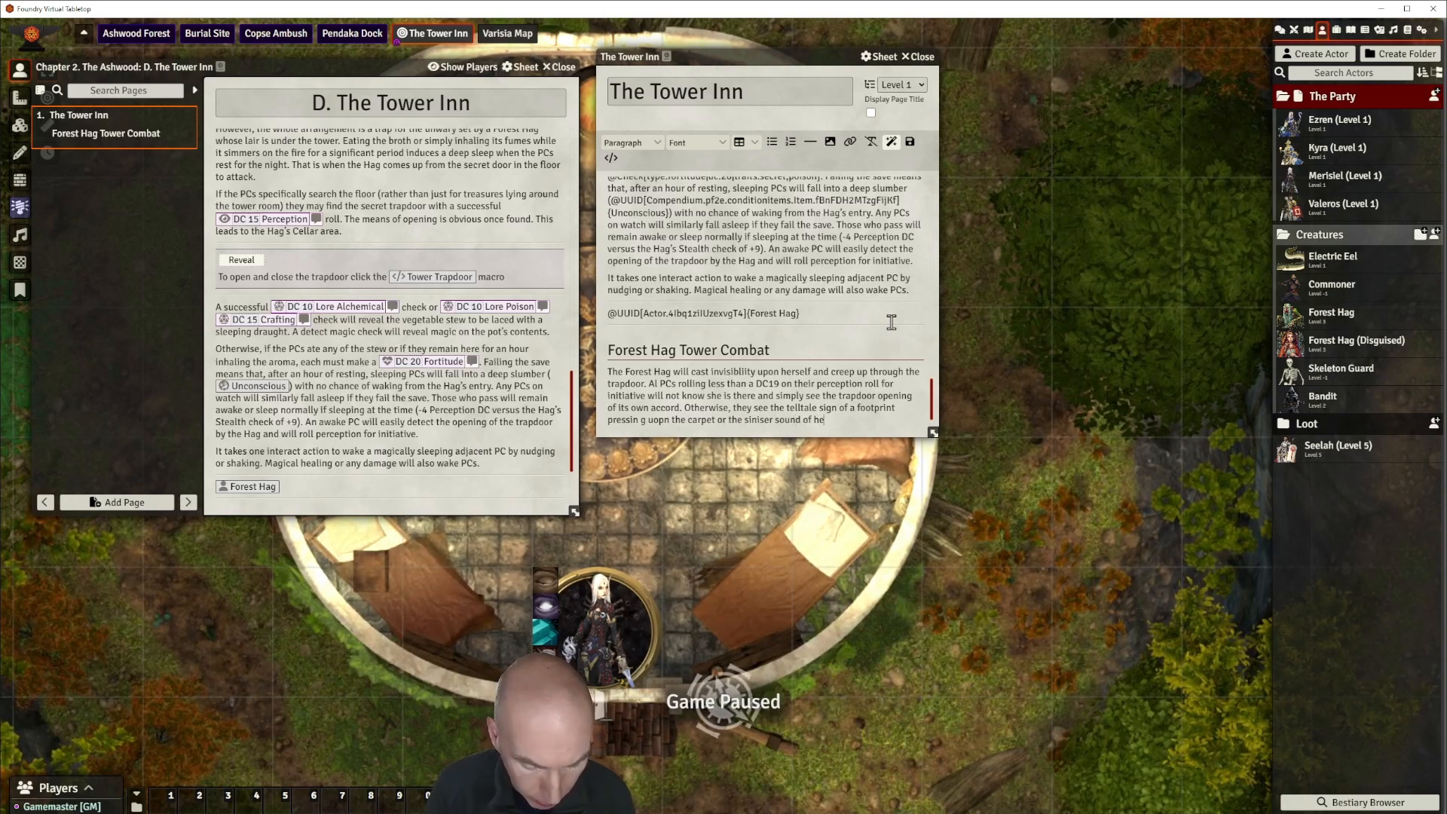
type("avy brea")
type("ing, but the")
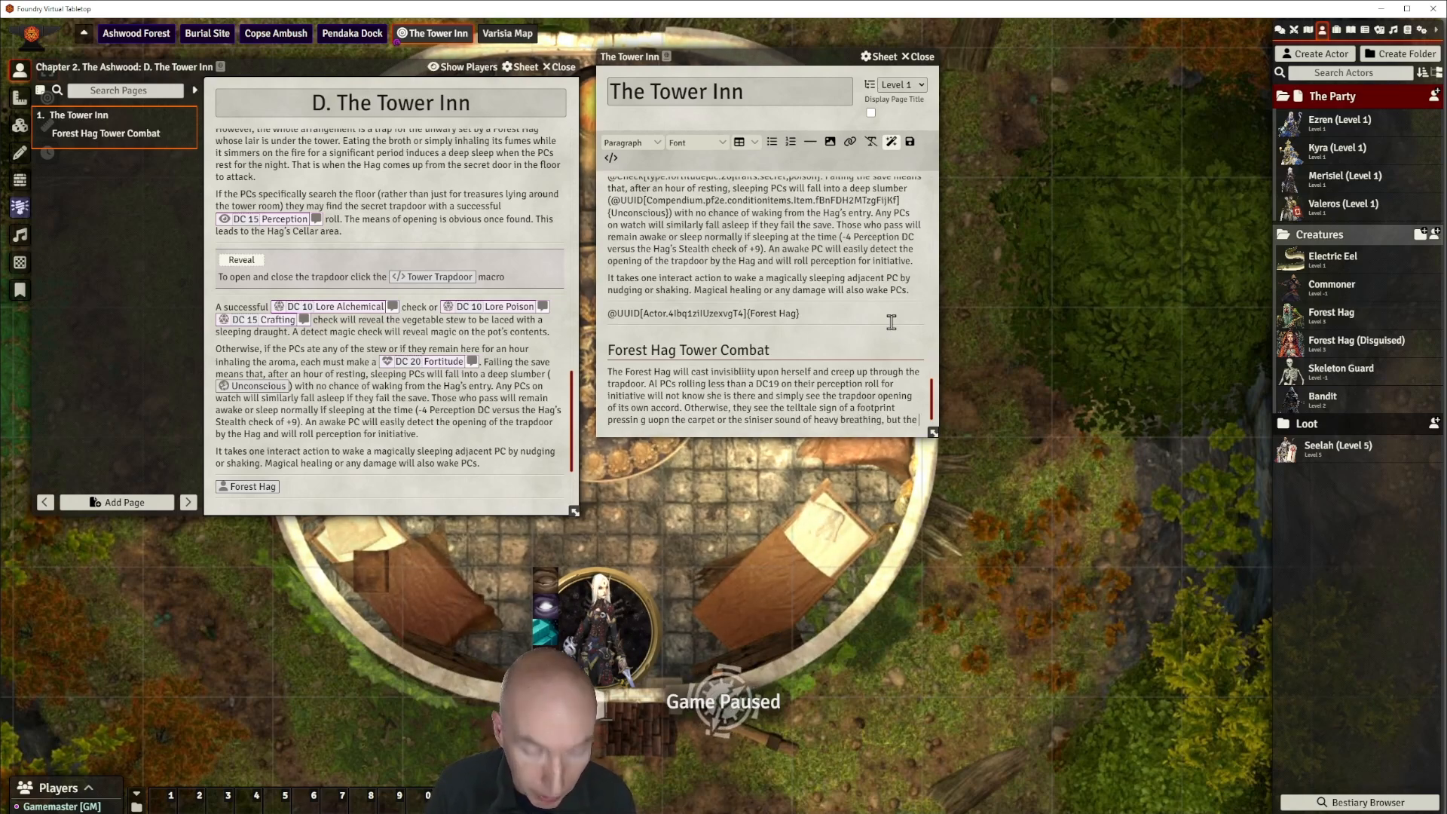
Finish the heavy breathing sentence with "hag remains hidden.".
type(" hagre")
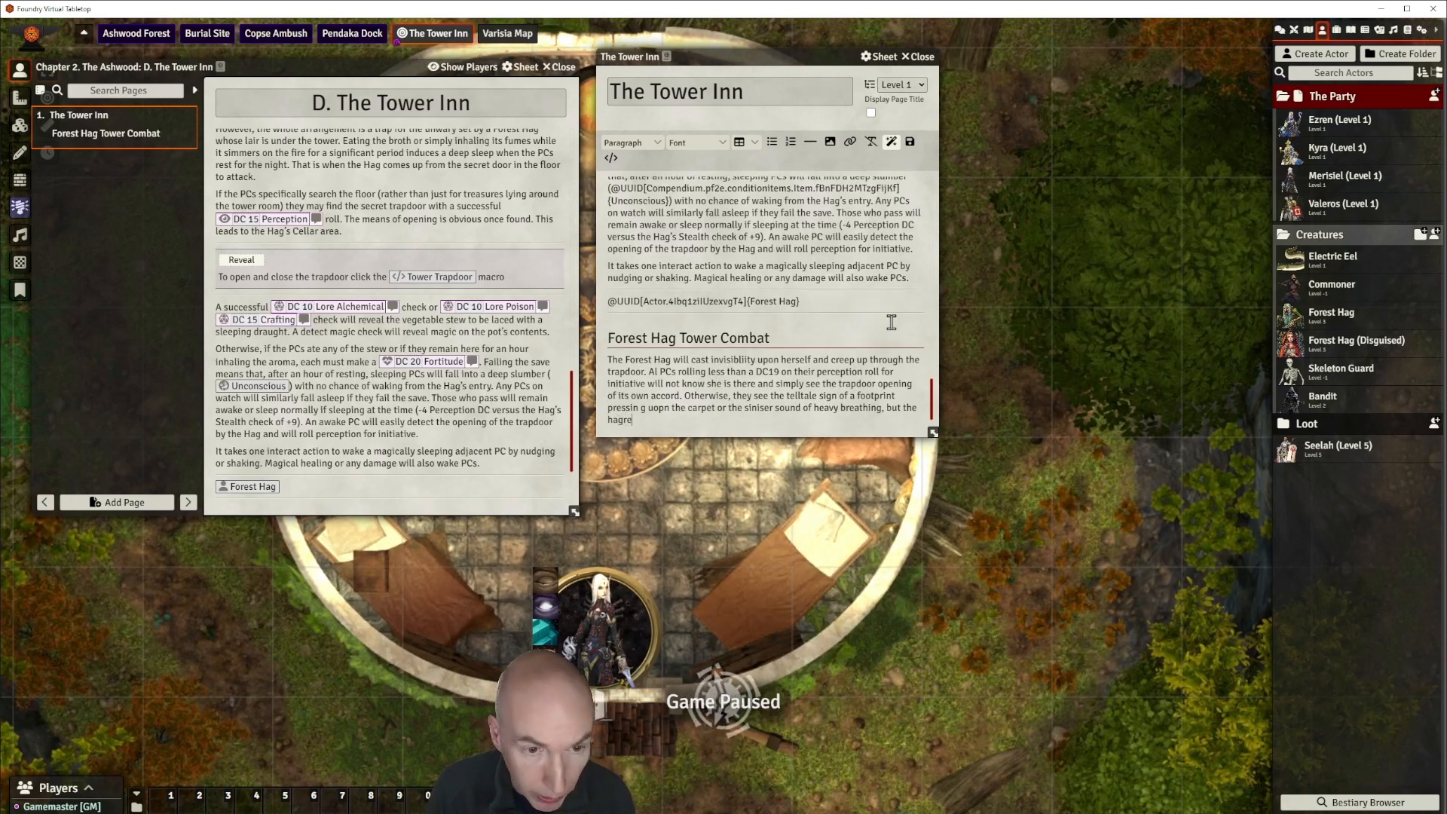
key("BackSpace")
key("BackSpace")
type(" remains h")
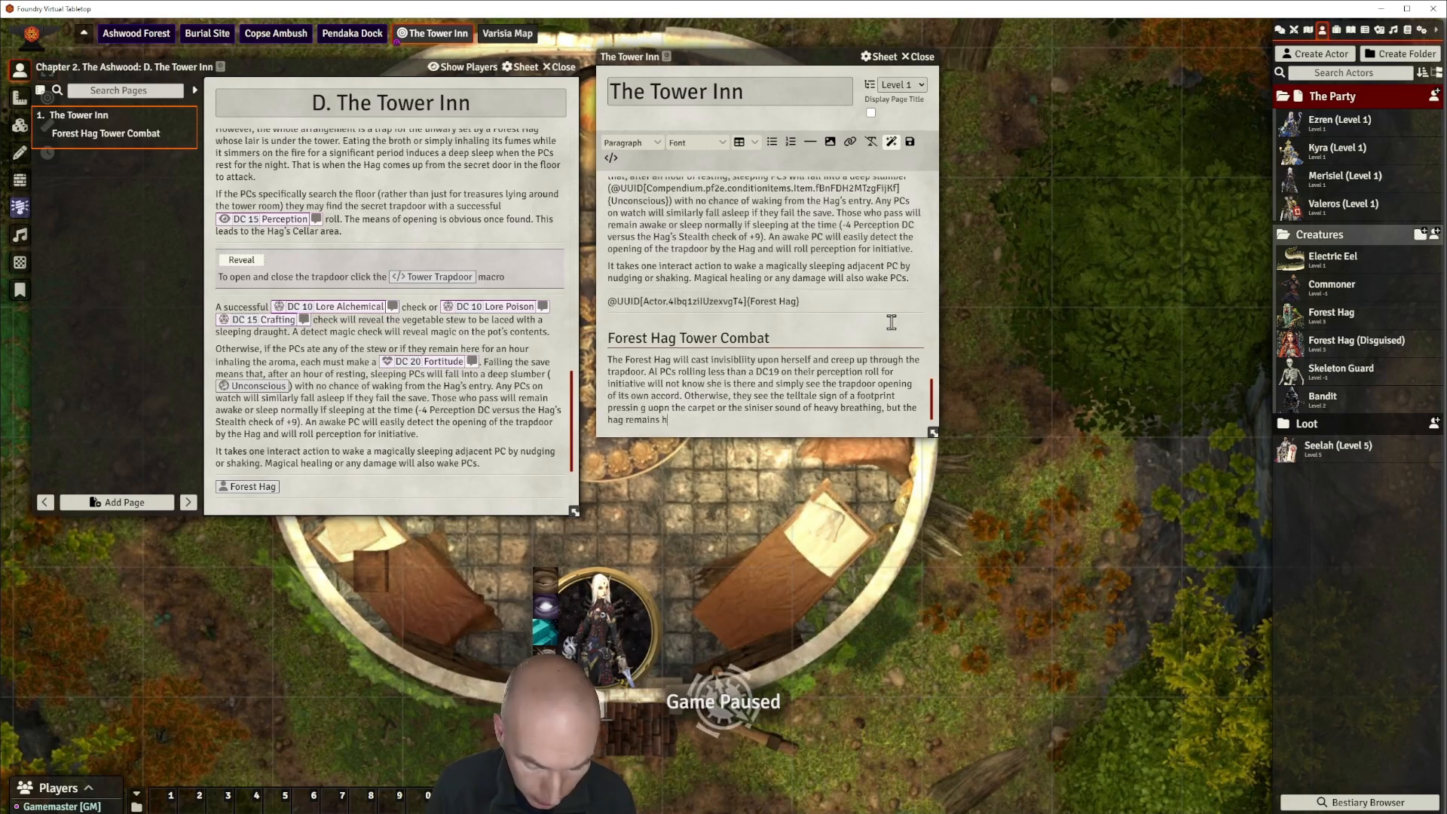
type("idden.")
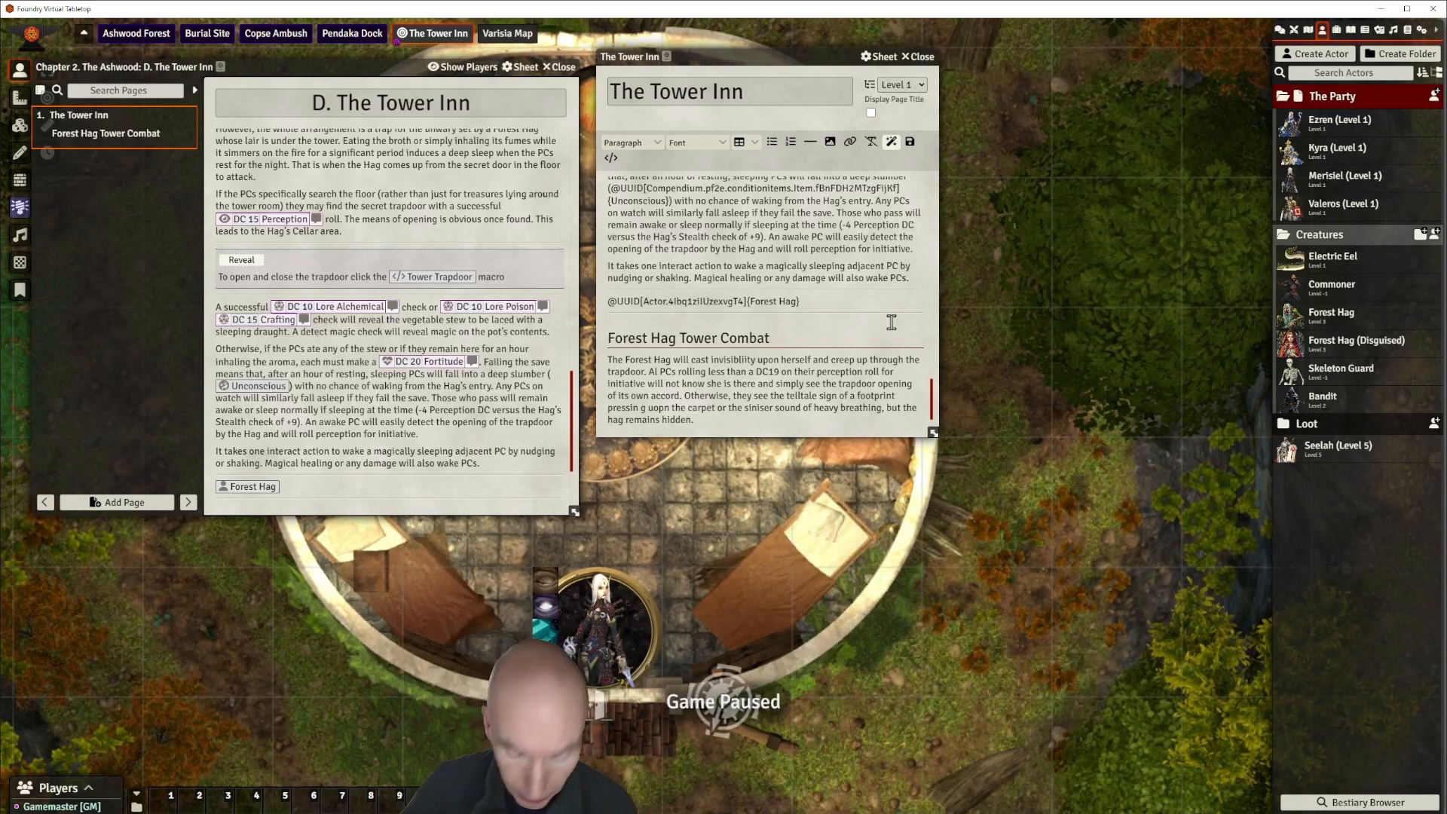
Begin a new paragraph reading "The hag will become visible upon taking a hostile action. She may start with".
key("Return")
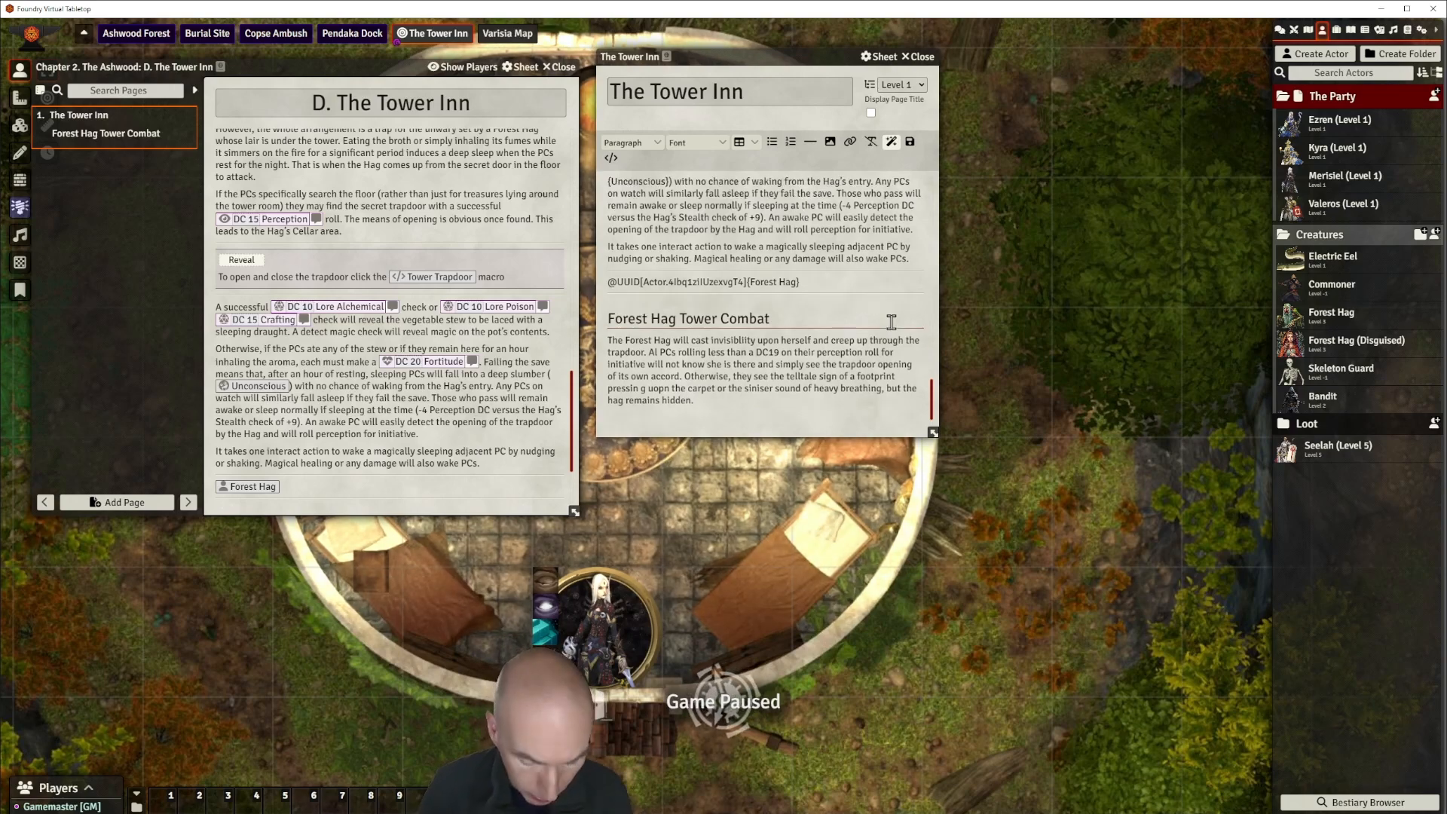
type("The ")
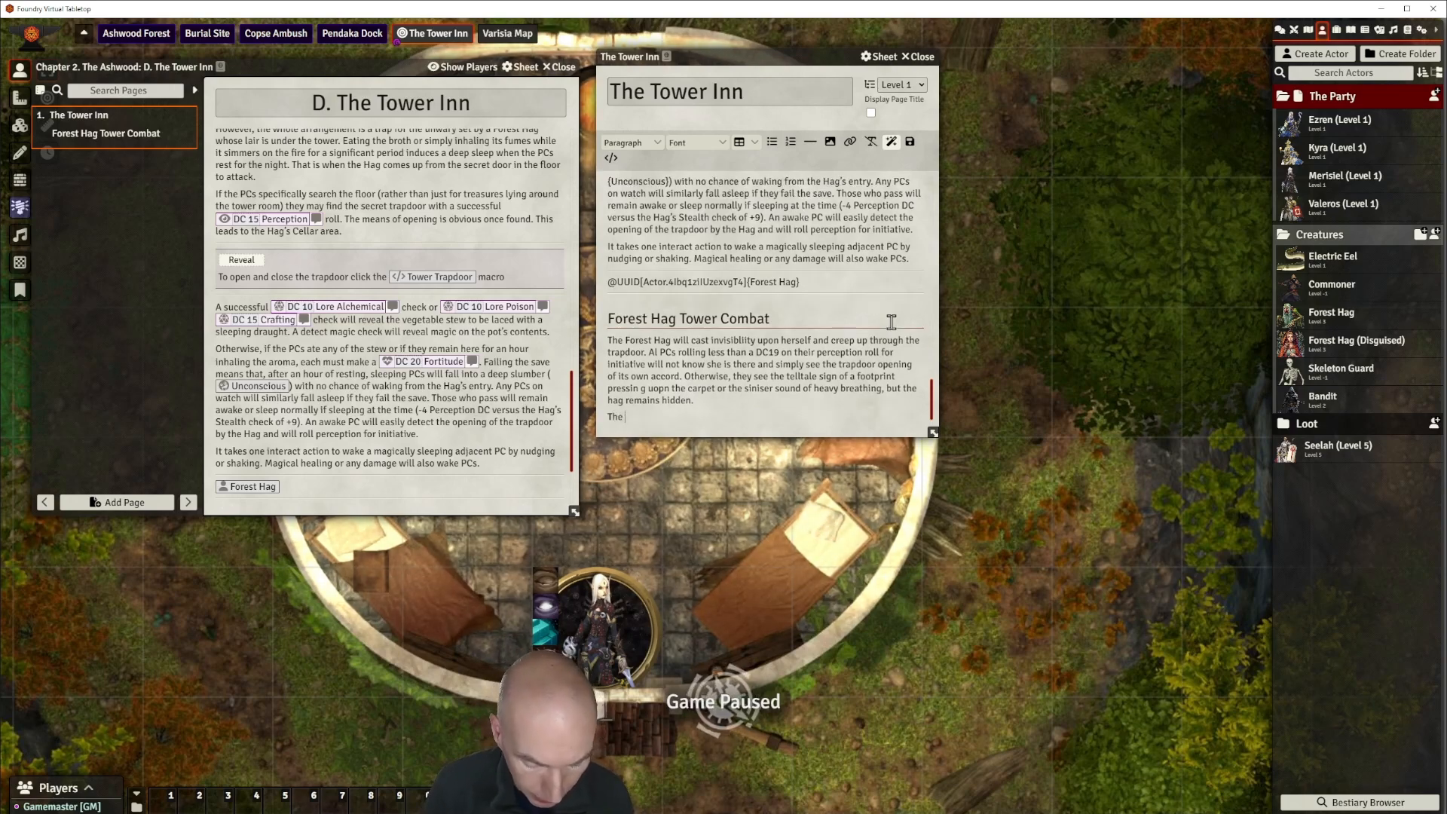
type("hag will")
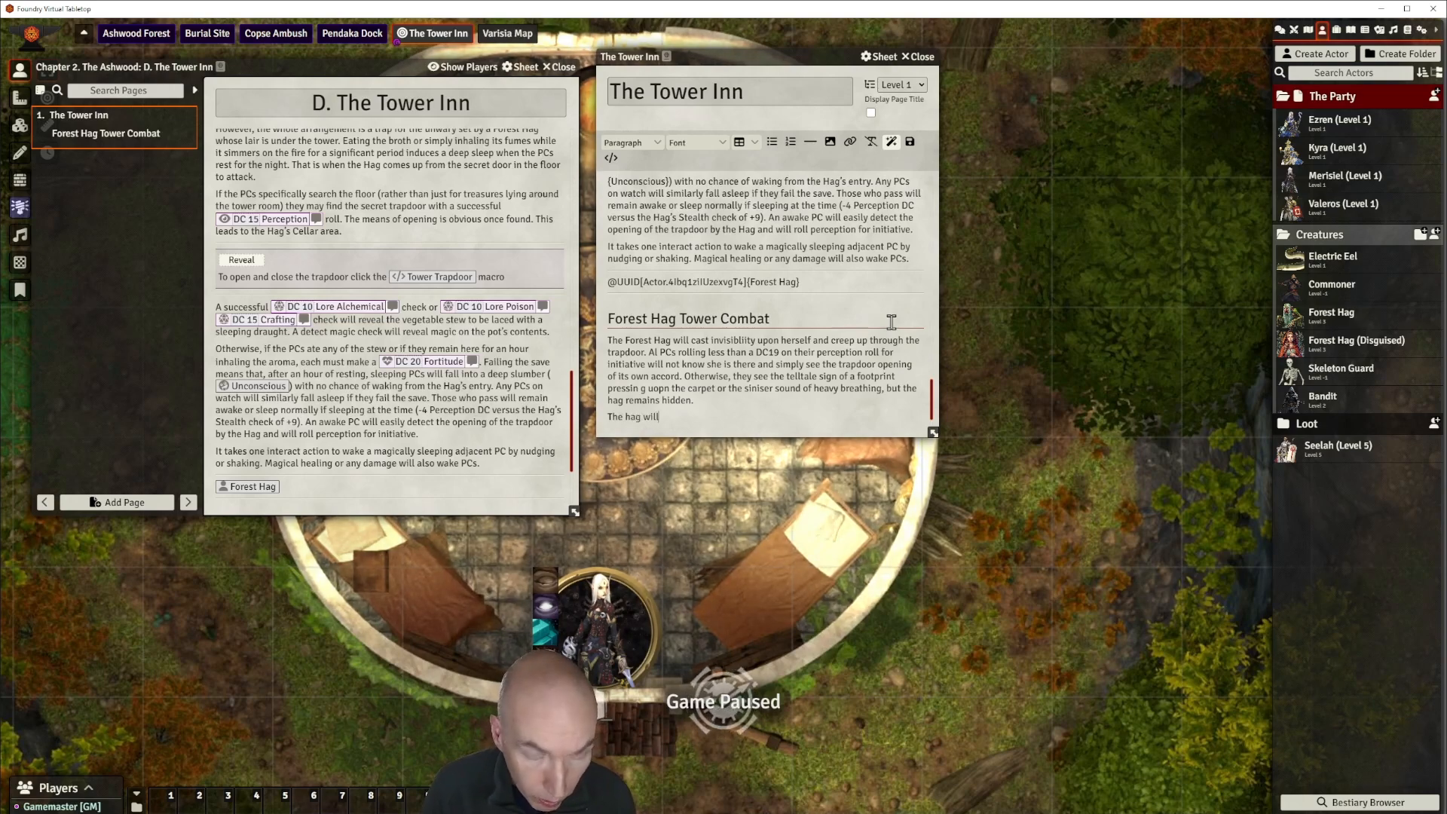
type(" become vei")
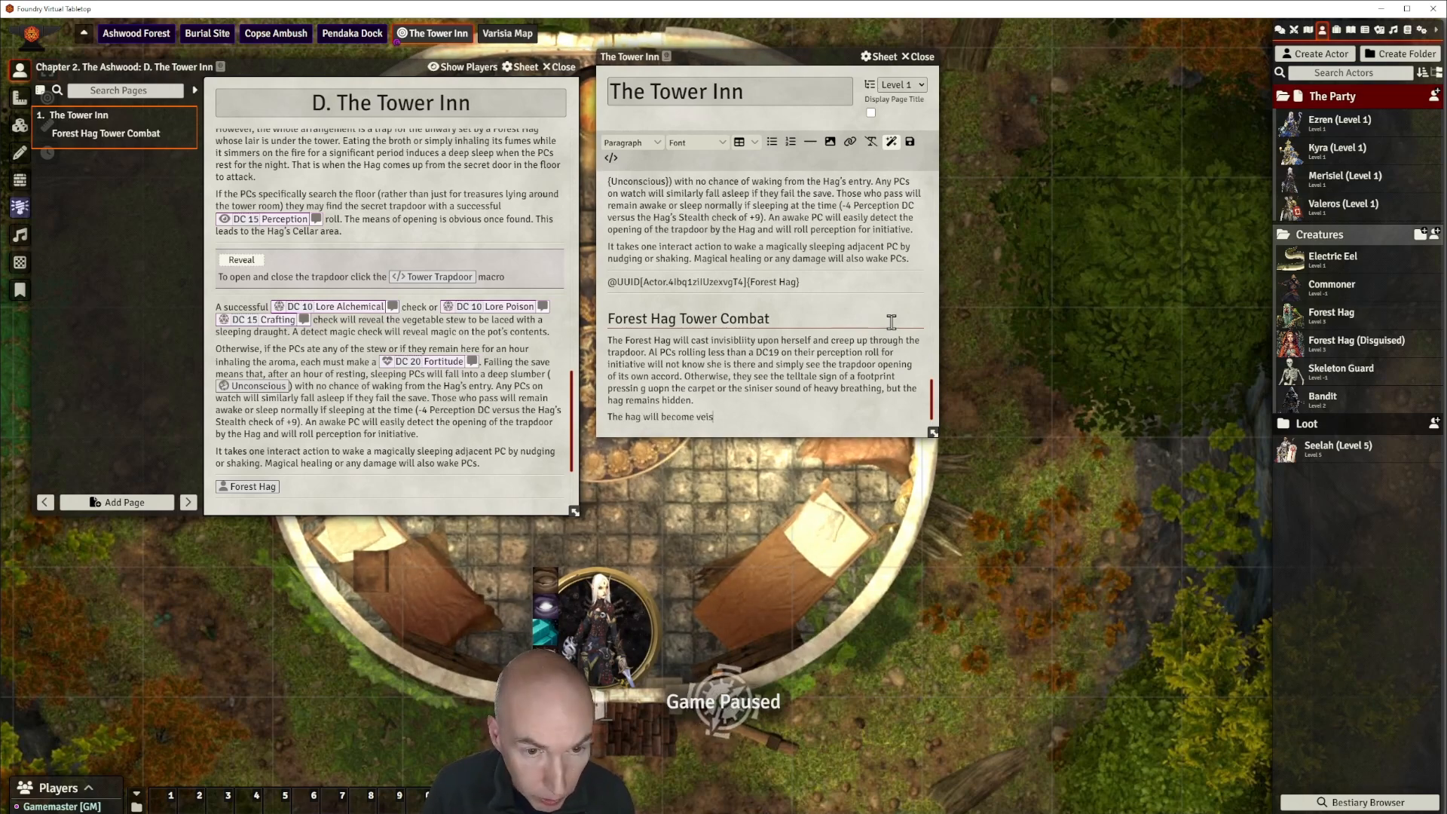
type("s")
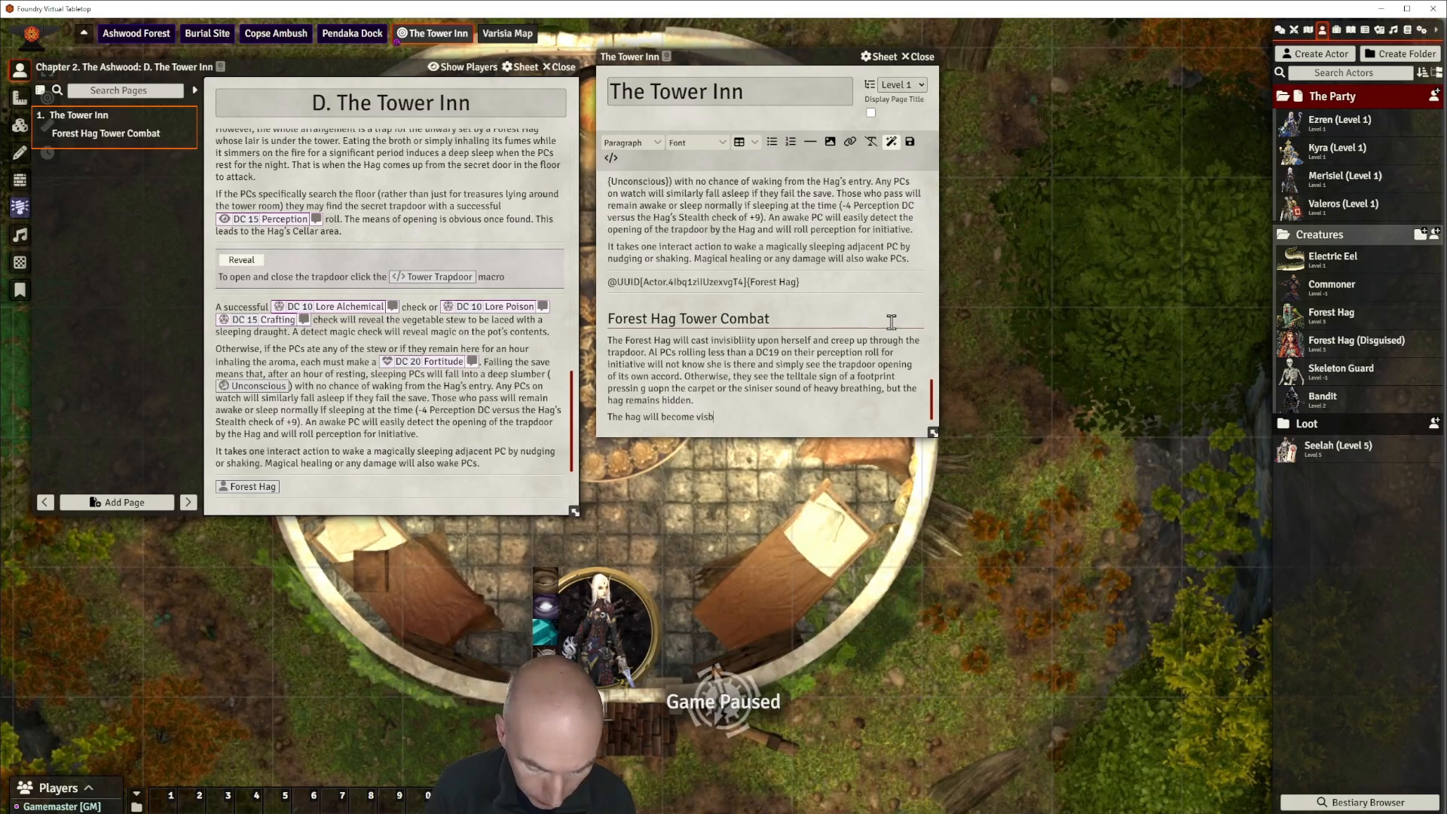
type("i")
type("ble ")
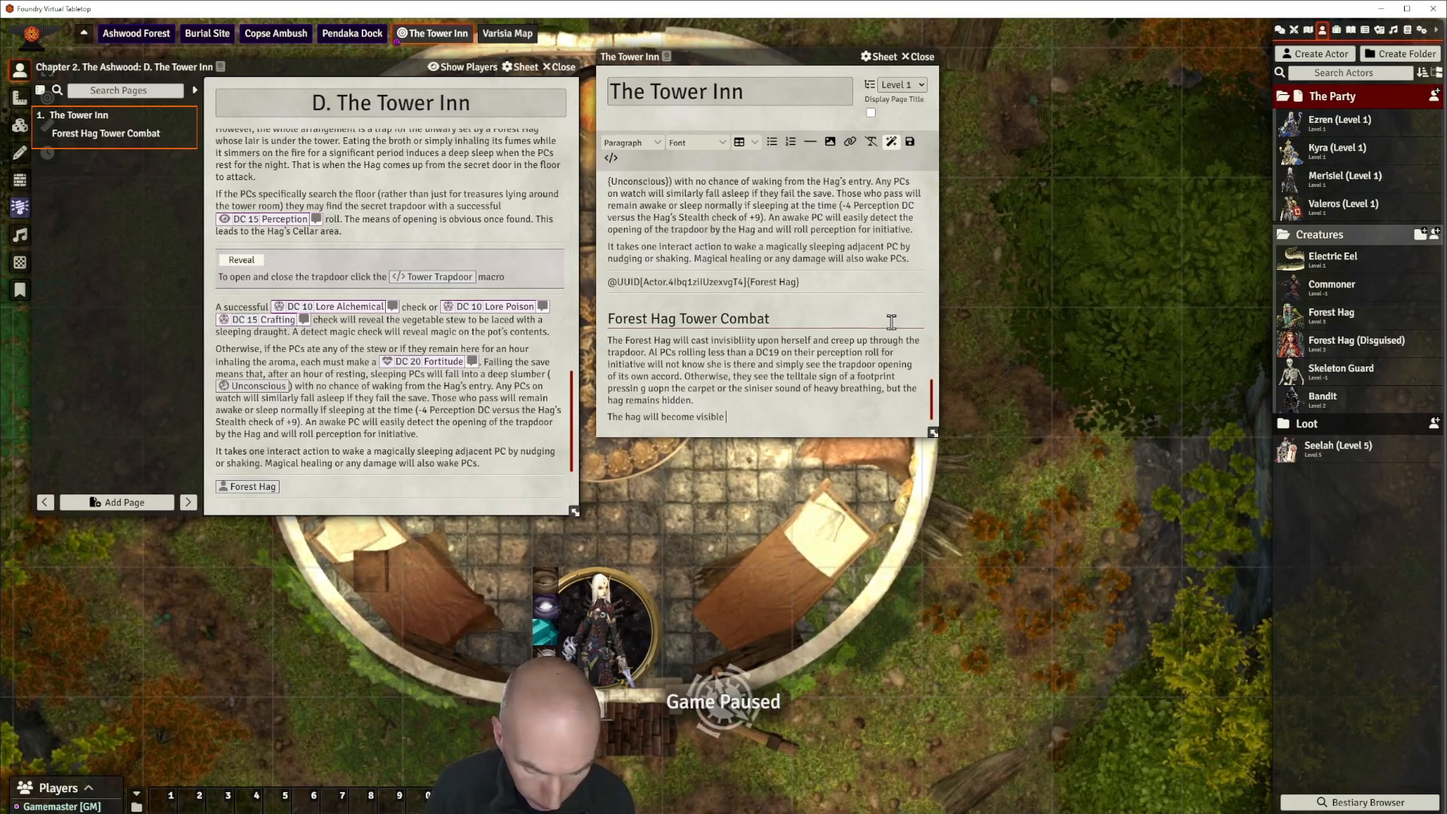
type("upon taking a hostil")
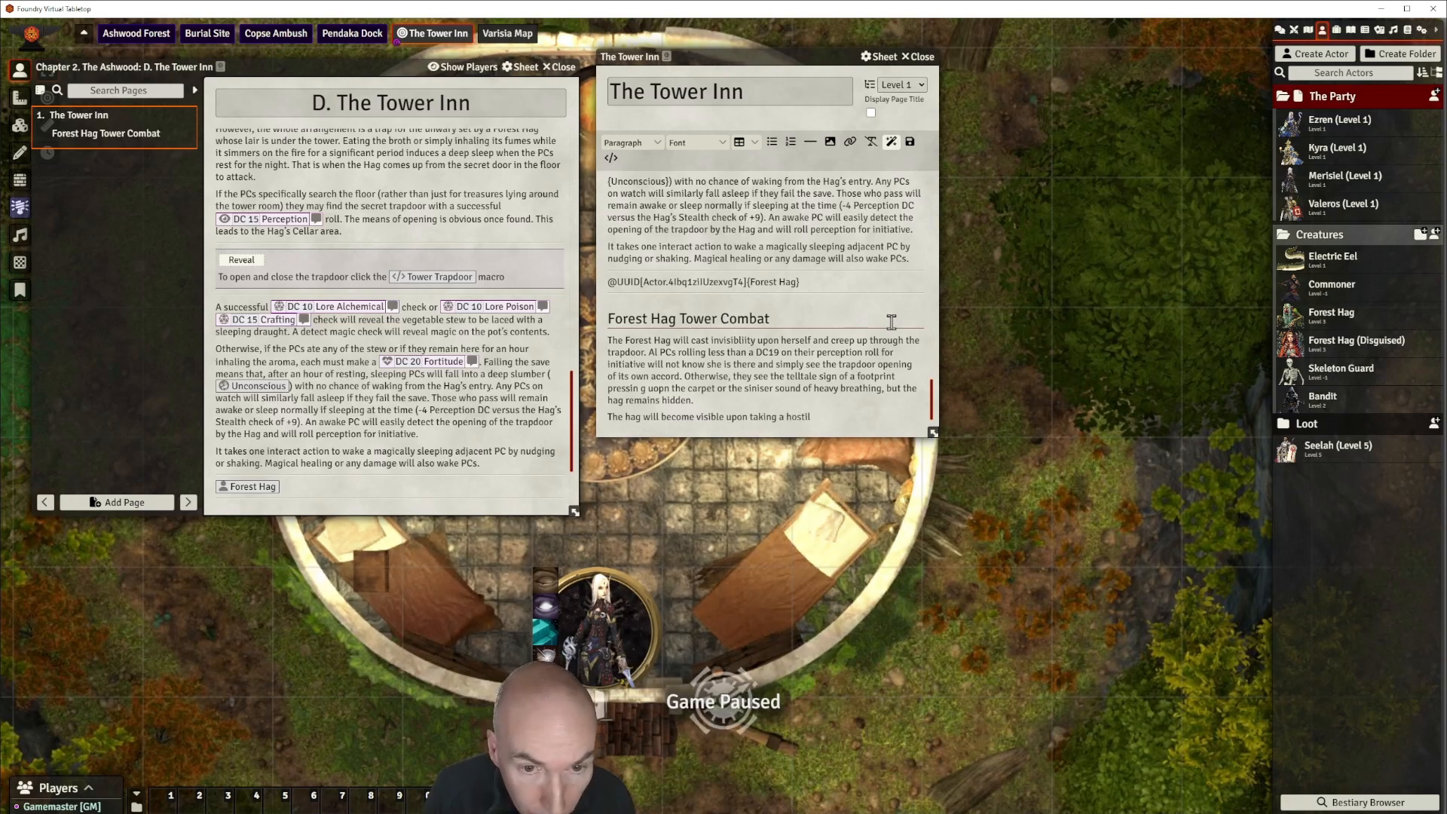
type("e action. She may start wit")
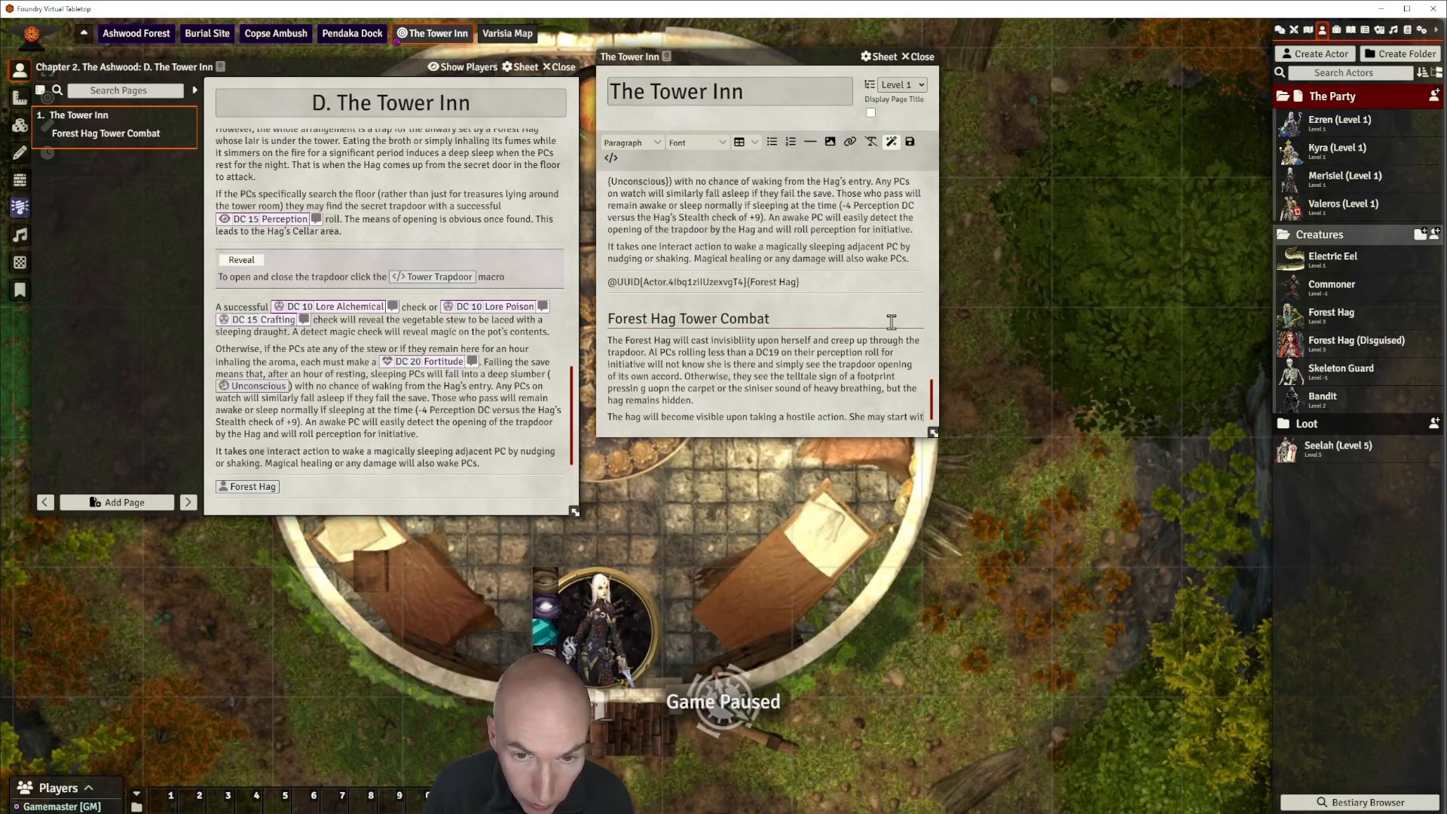
Complete the hag's opening attack sentence with a spider sting, followed up with melee attacks and "soporific strike.".
type("h a spide")
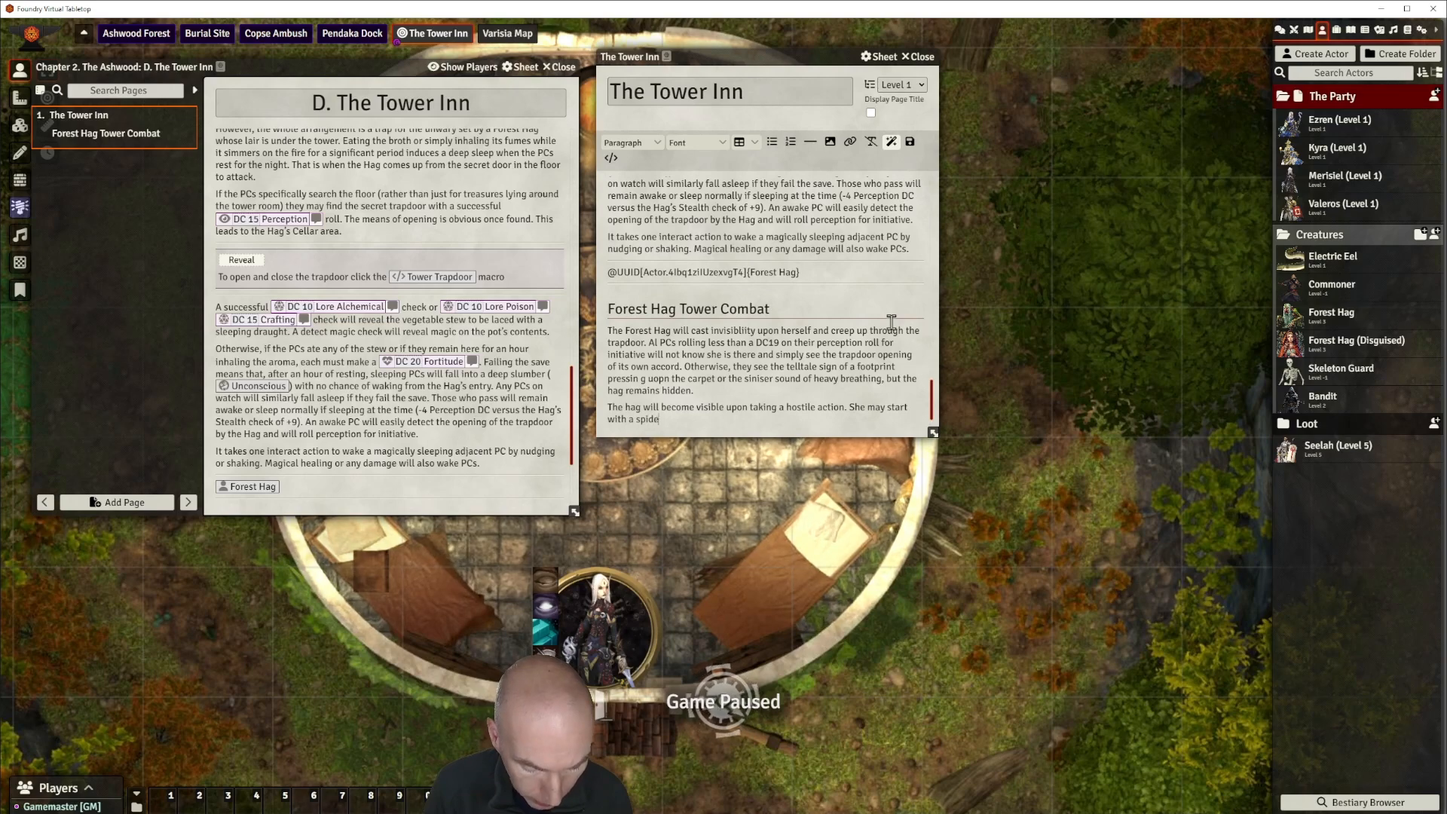
type("r sting")
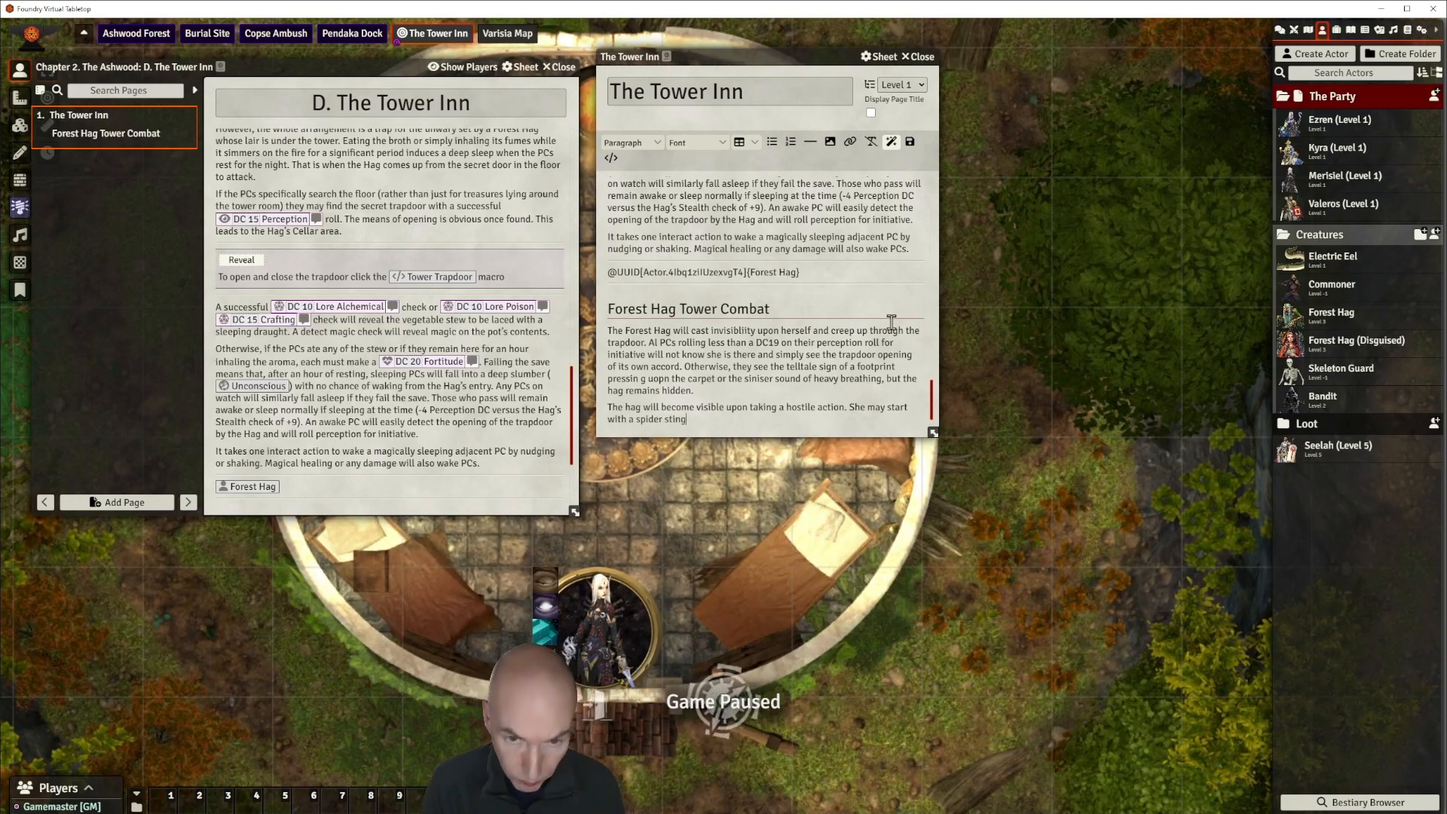
type(" and")
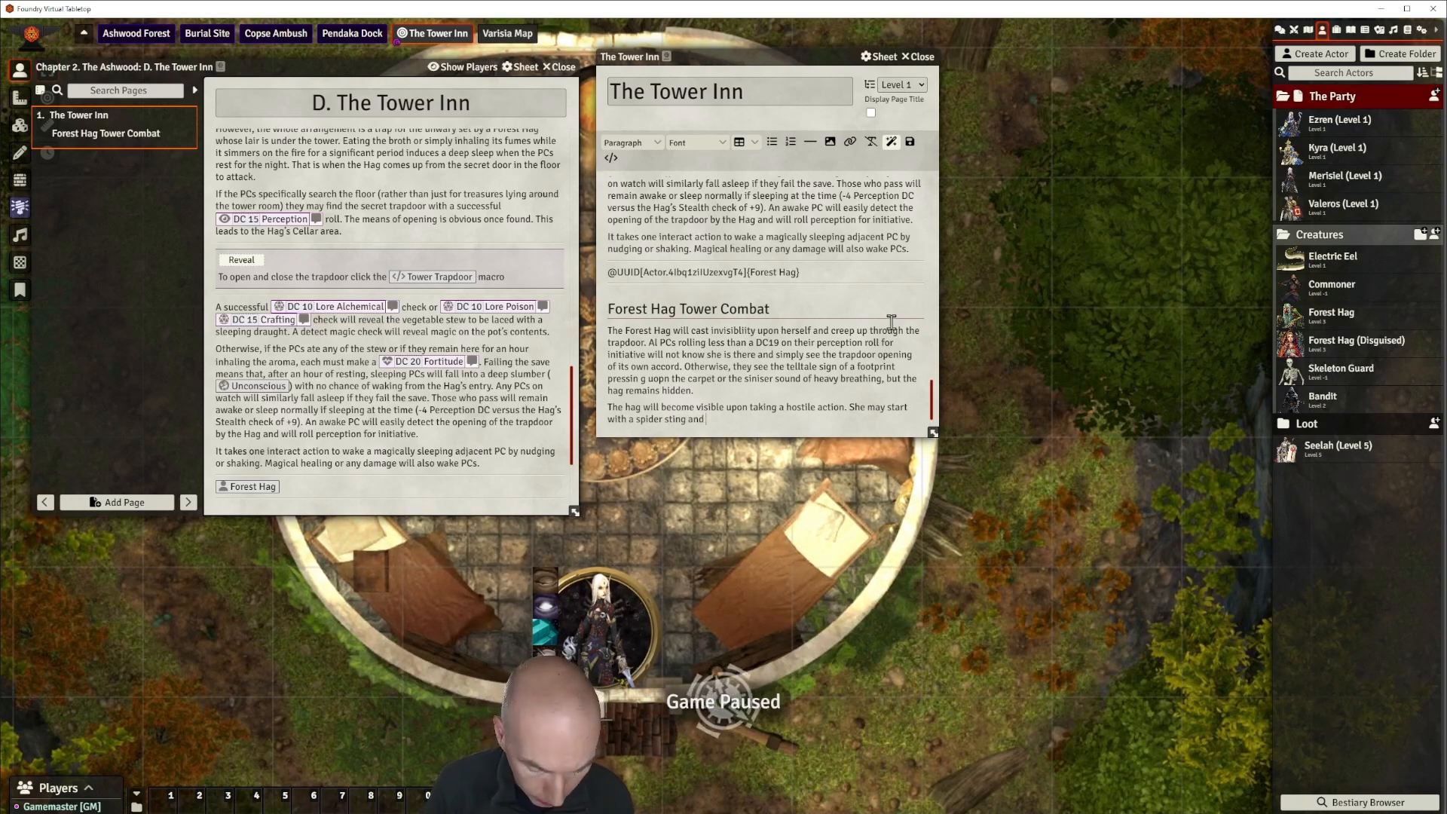
type(" follow u")
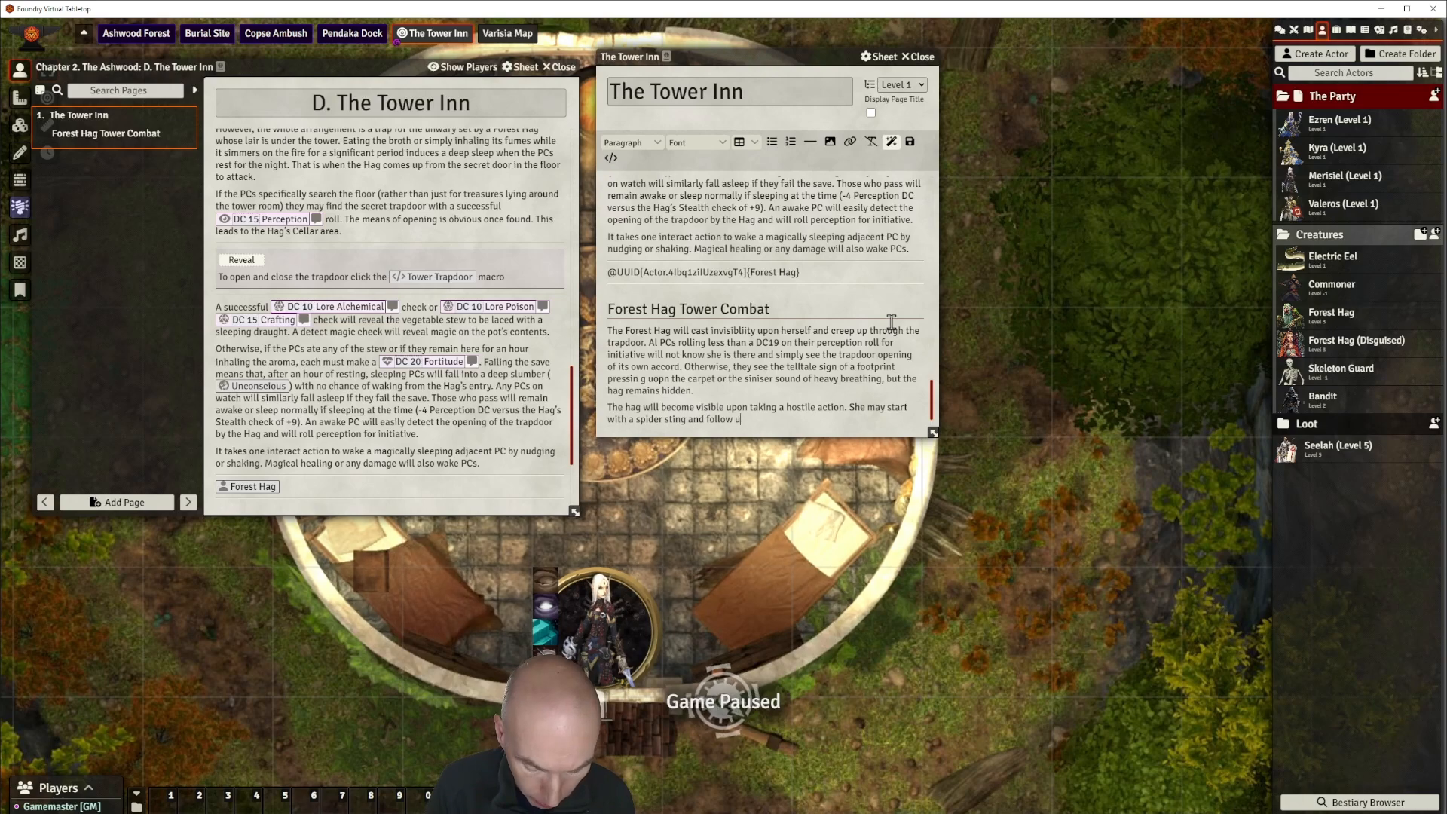
type("p owith me")
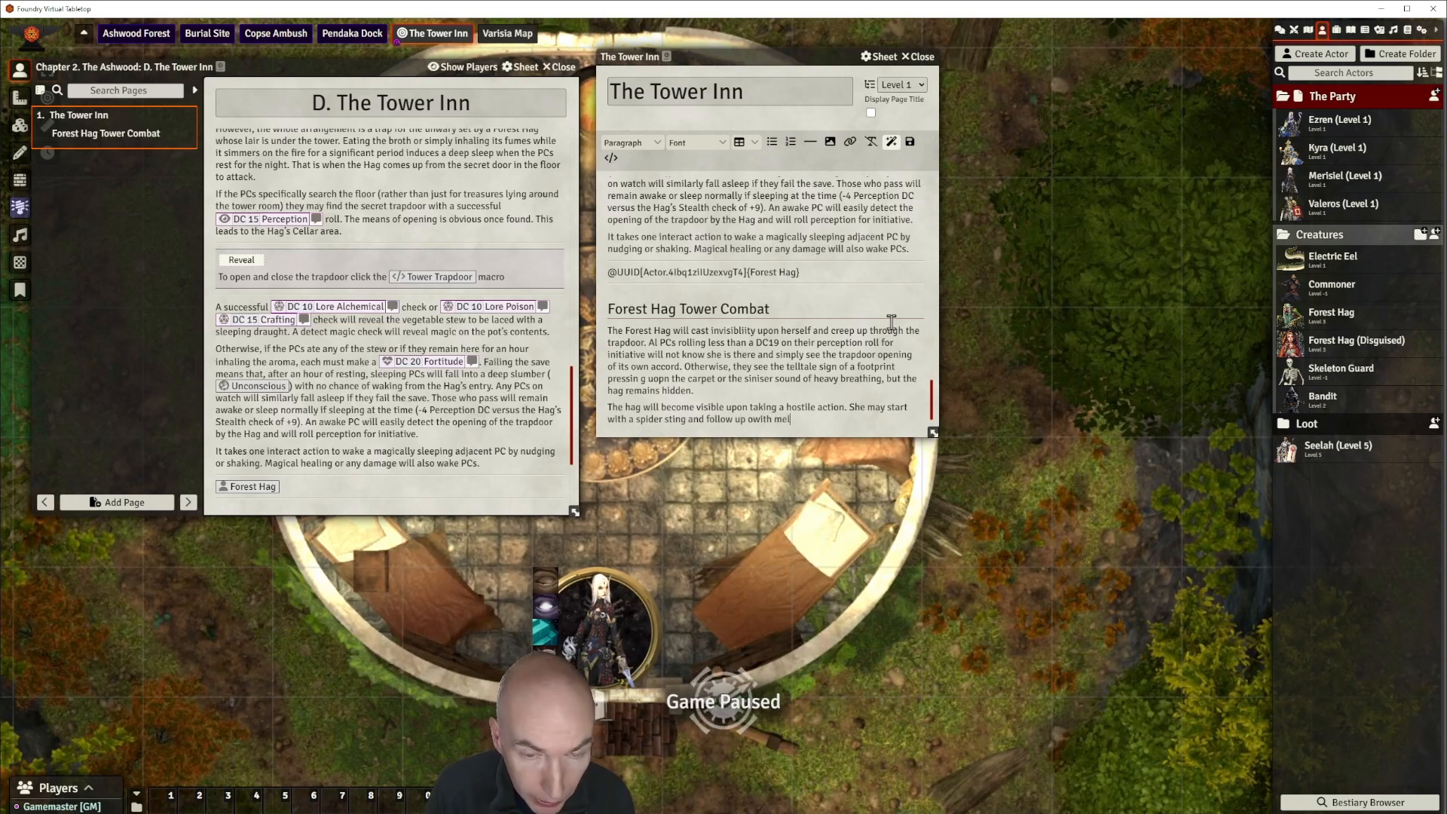
type("lee attacks comple")
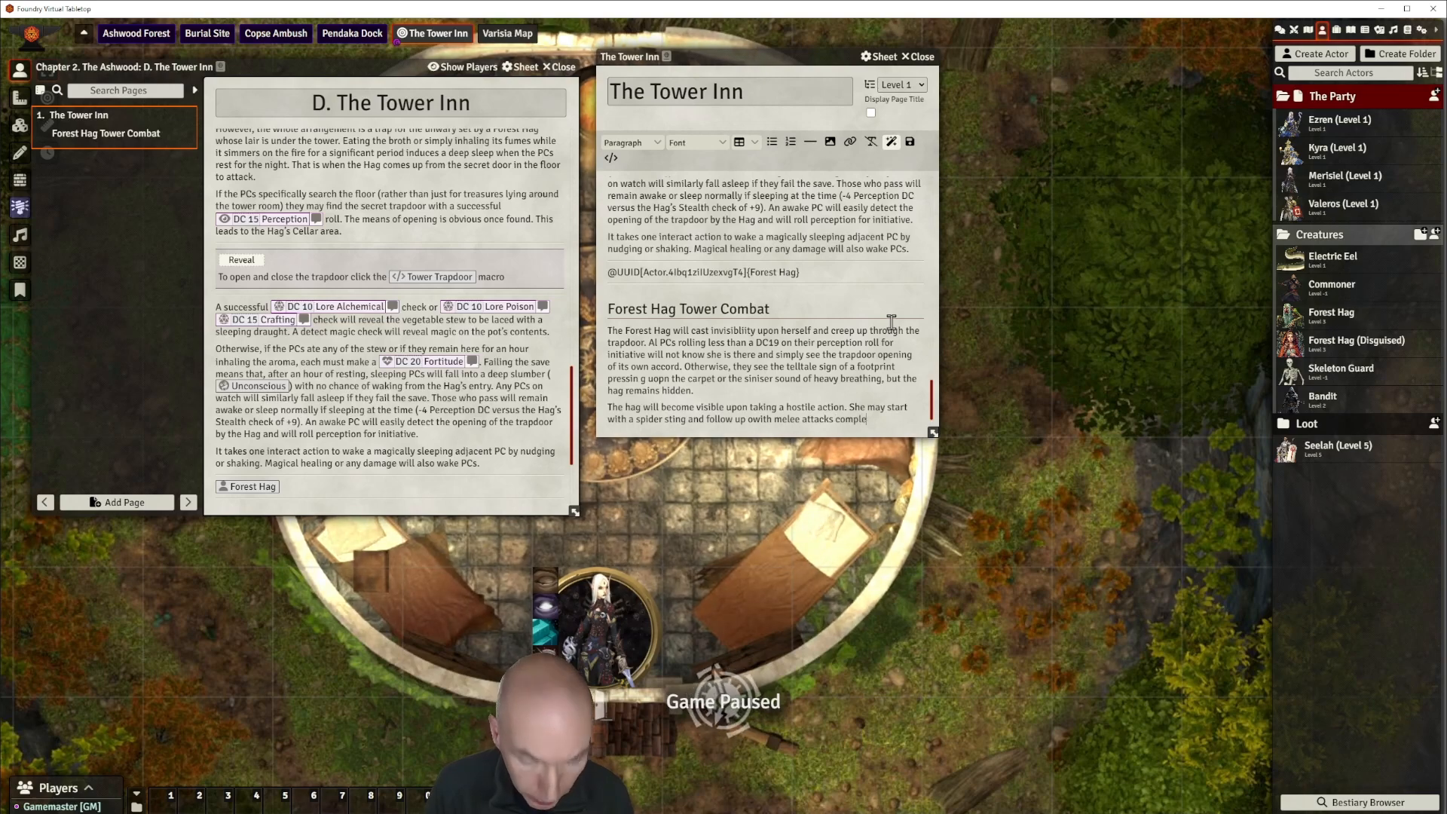
type("d with sopor")
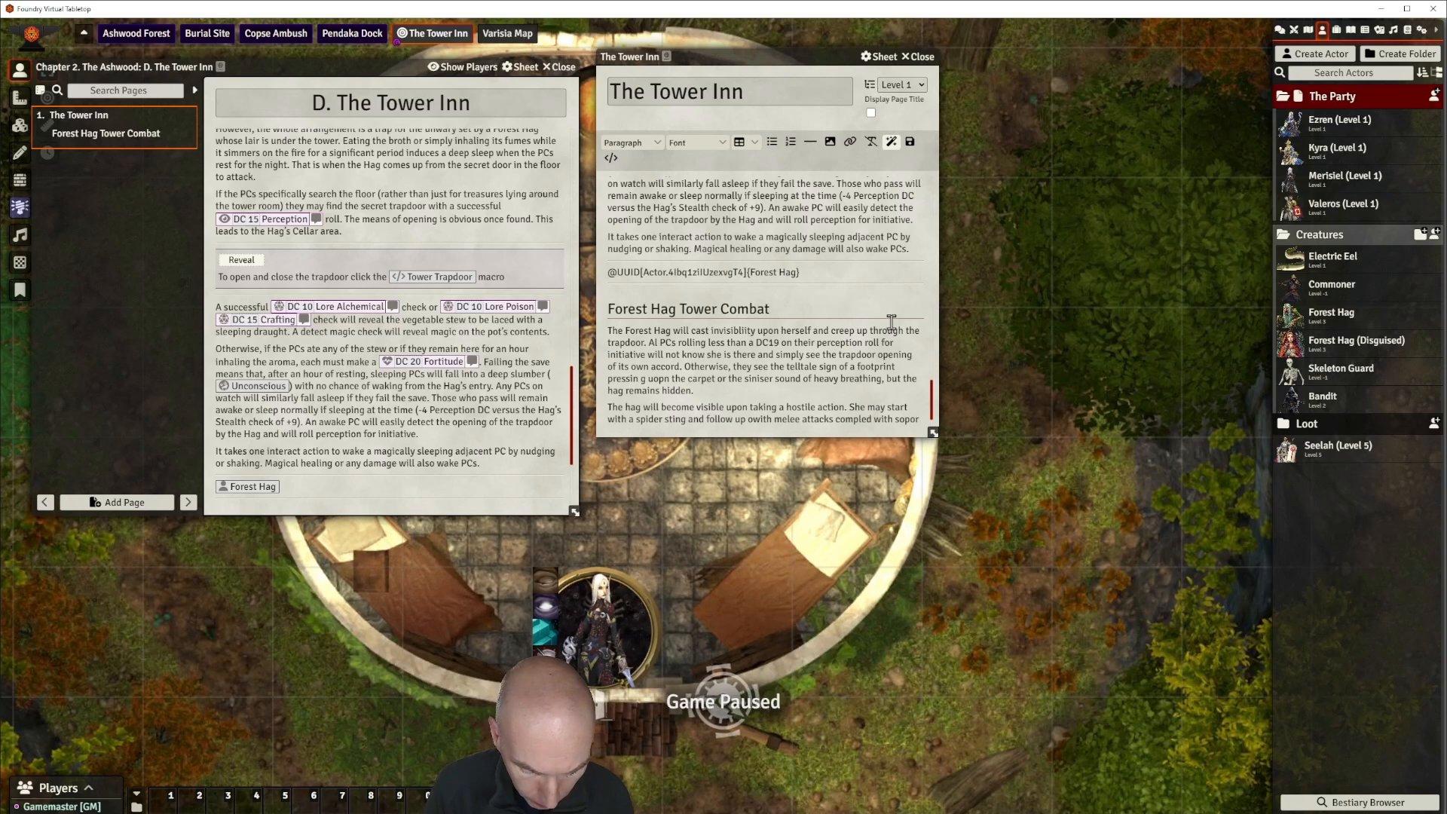
type("ific strike.")
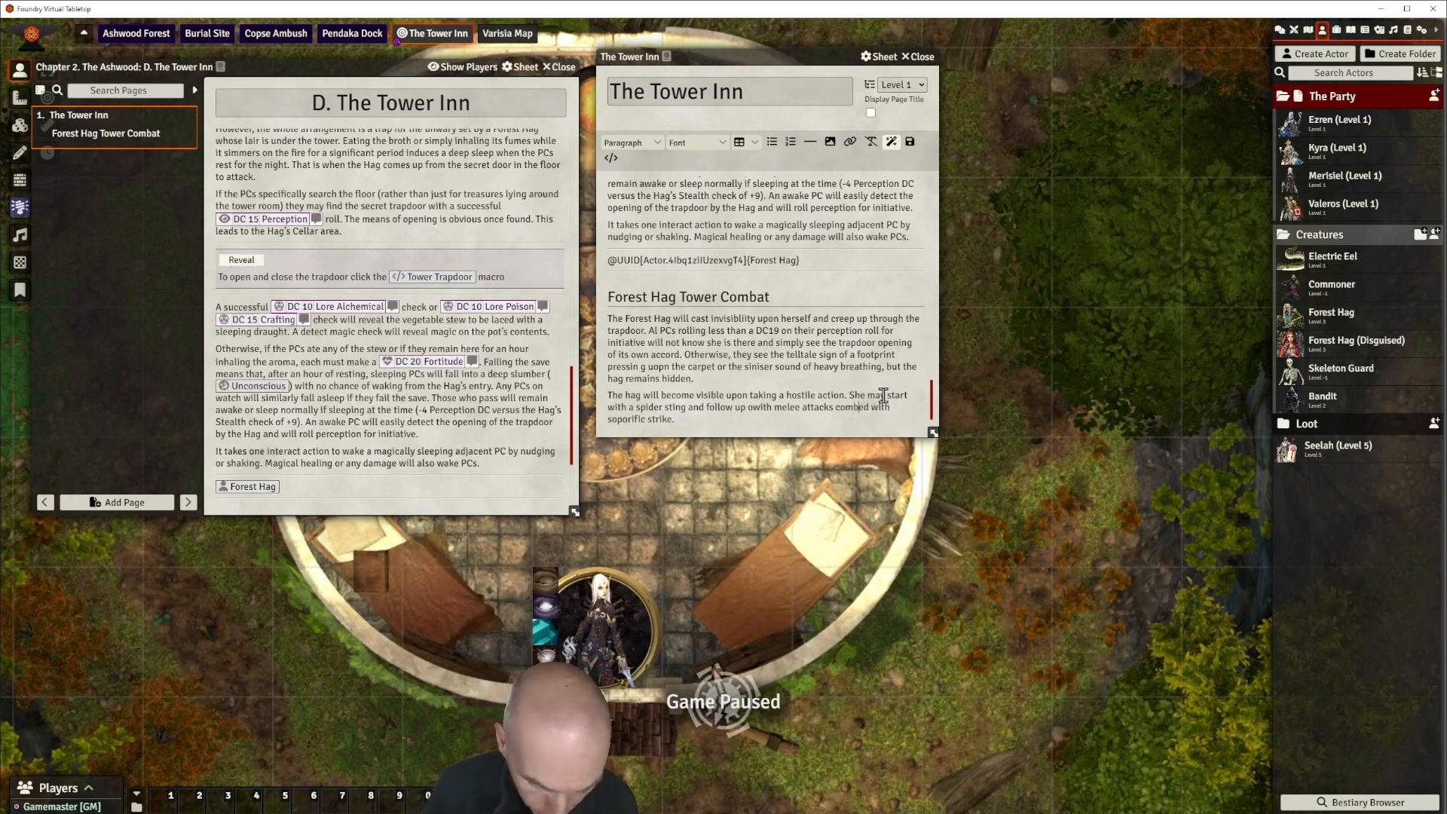
Correct the typos in the spider sting sentence so it reads "follow up with melee attacks combined with soporific strike.".
key("BackSpace")
key("BackSpace")
key("BackSpace")
type("bine")
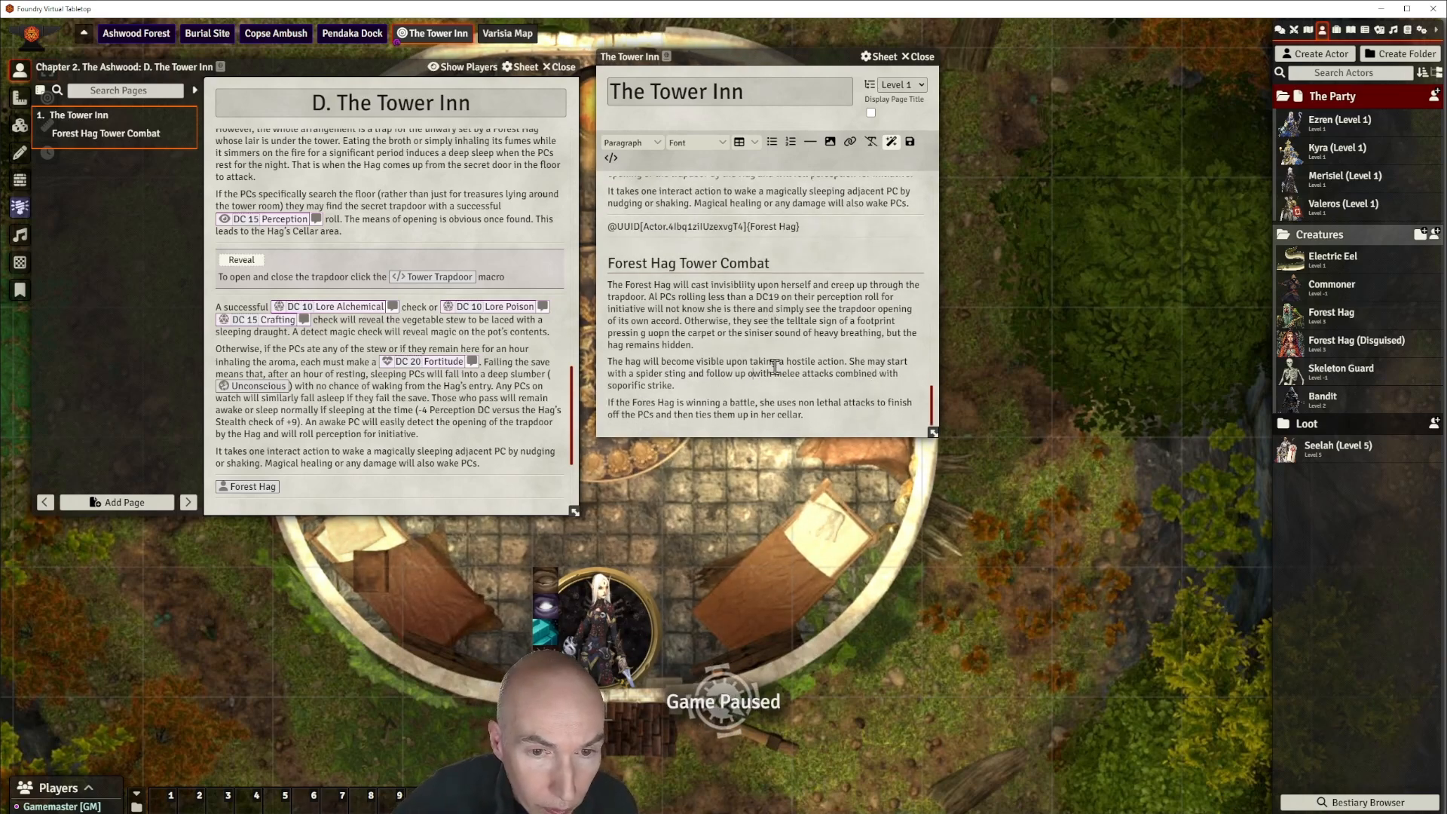
key("BackSpace")
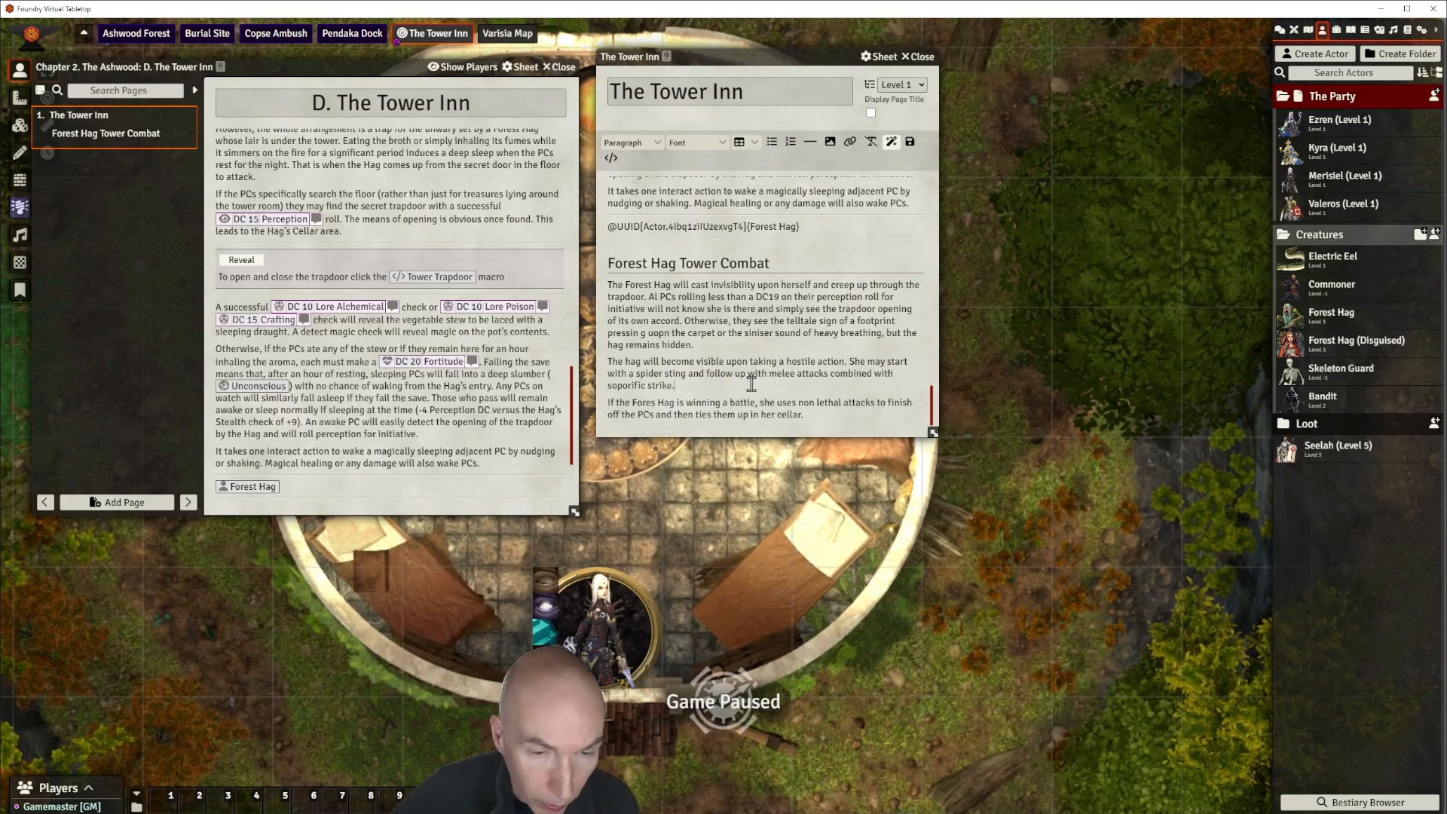
left_click(813, 389)
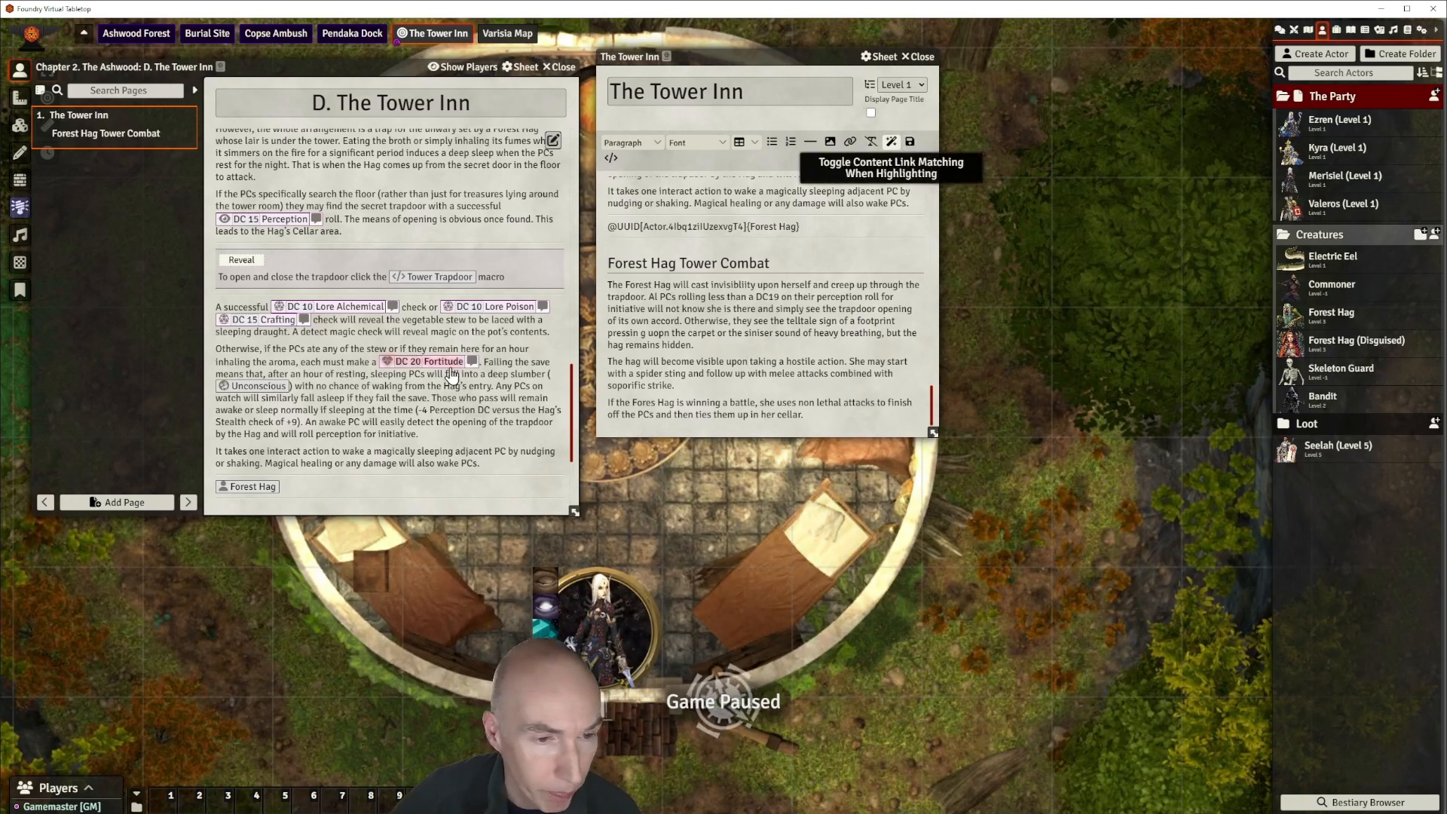
Close the Tower Inn page editor and the Chapter 2 D. The Tower Inn journal.
scroll(437, 390, "down", 3)
scroll(438, 397, "up", 2)
scroll(439, 397, "up", 2)
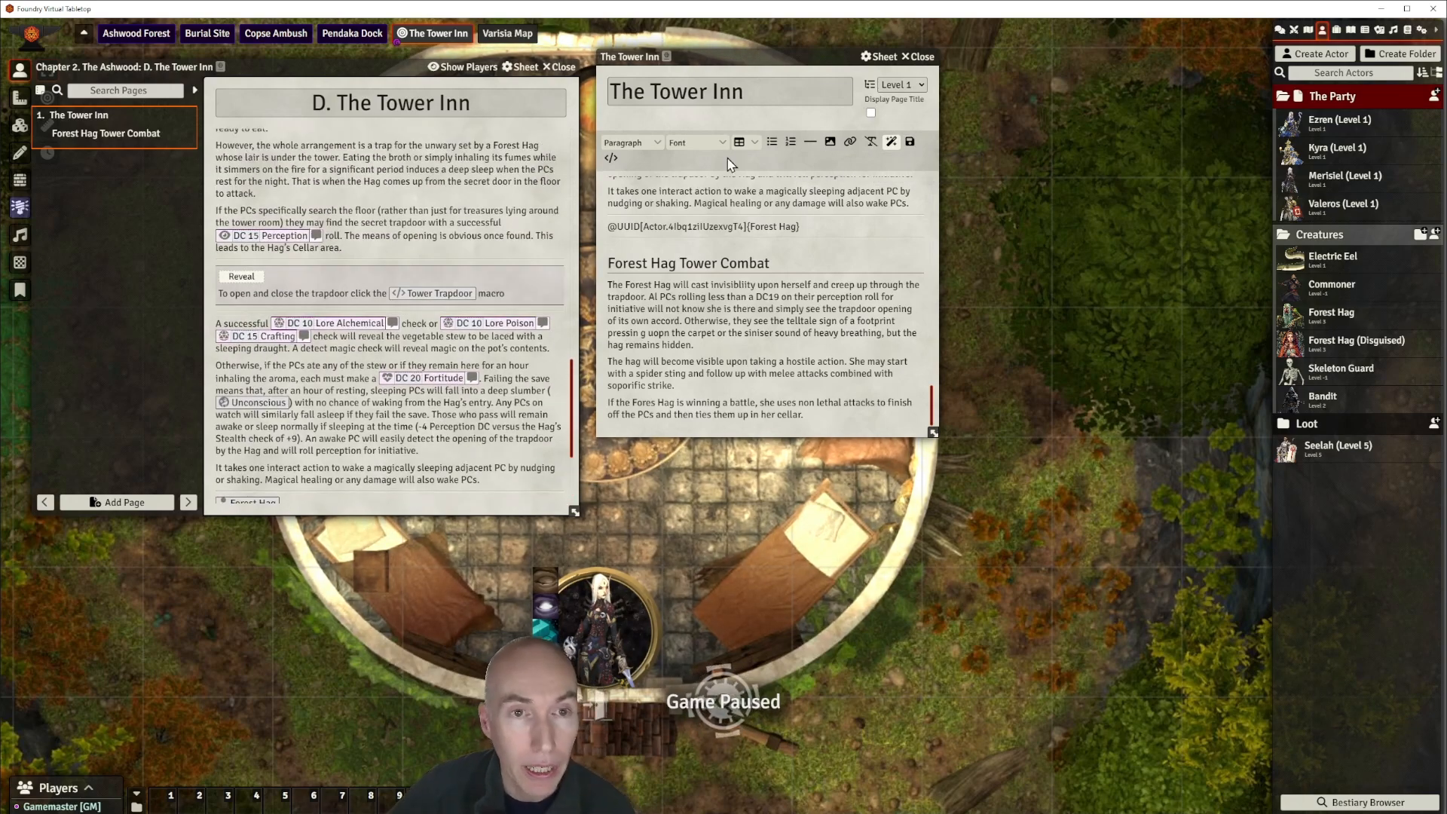
mouse_move(747, 58)
left_mouse_down()
mouse_move(769, 87)
mouse_move(763, 73)
left_mouse_up()
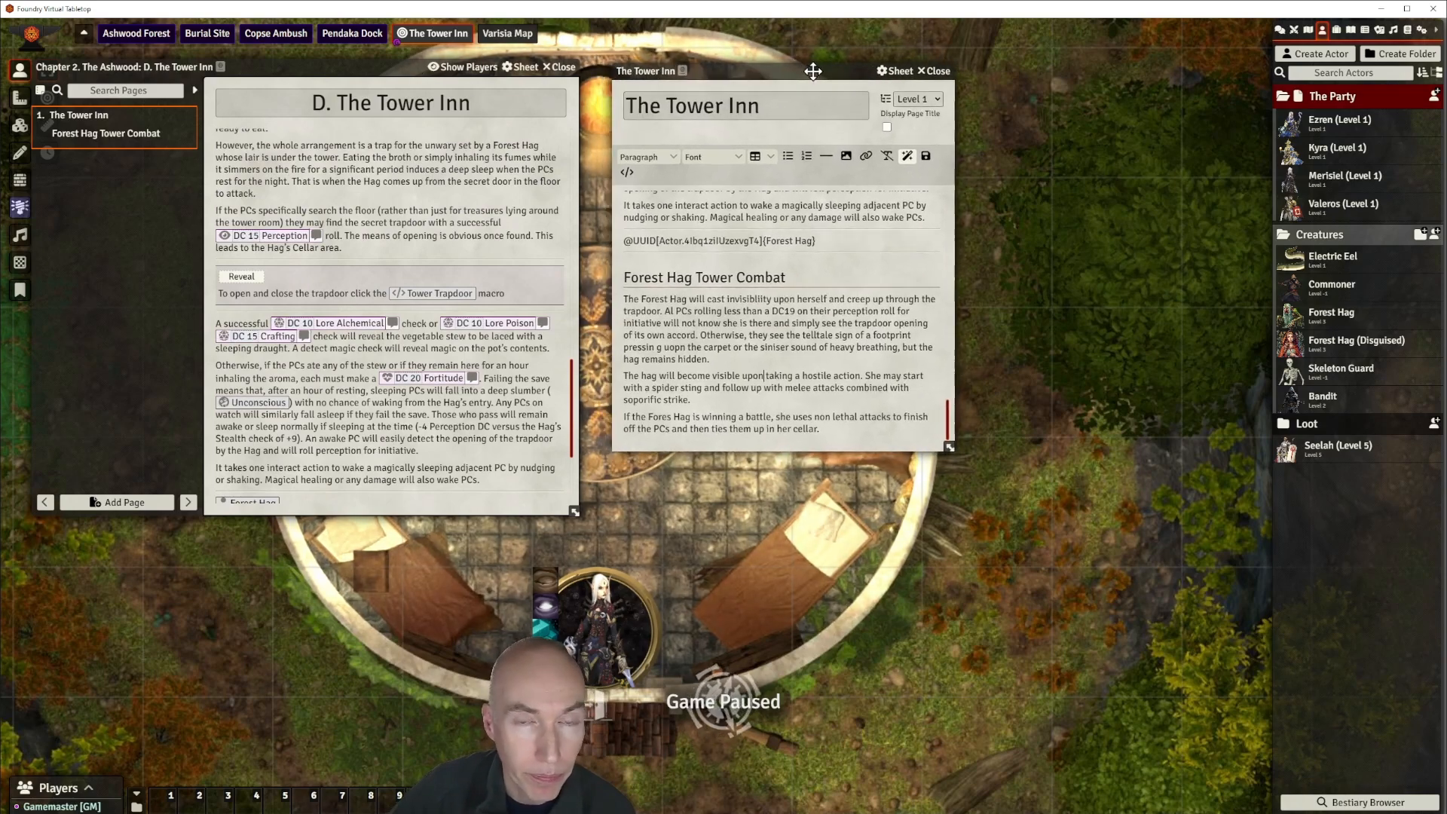
left_click(934, 71)
left_click(559, 67)
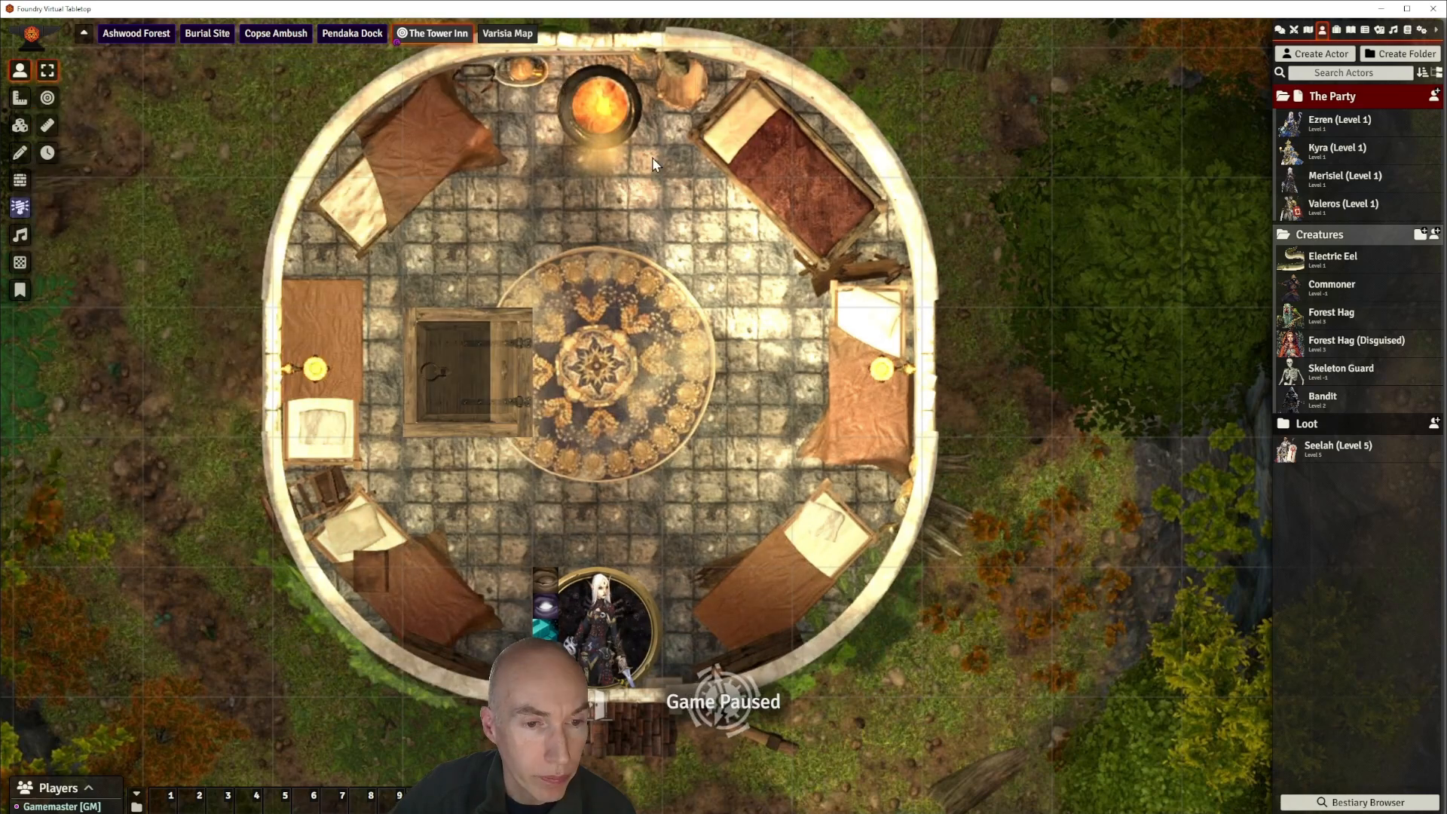
Delete the Merisiel token standing by the entrance in The Tower Inn scene.
scroll(664, 196, "down", 2)
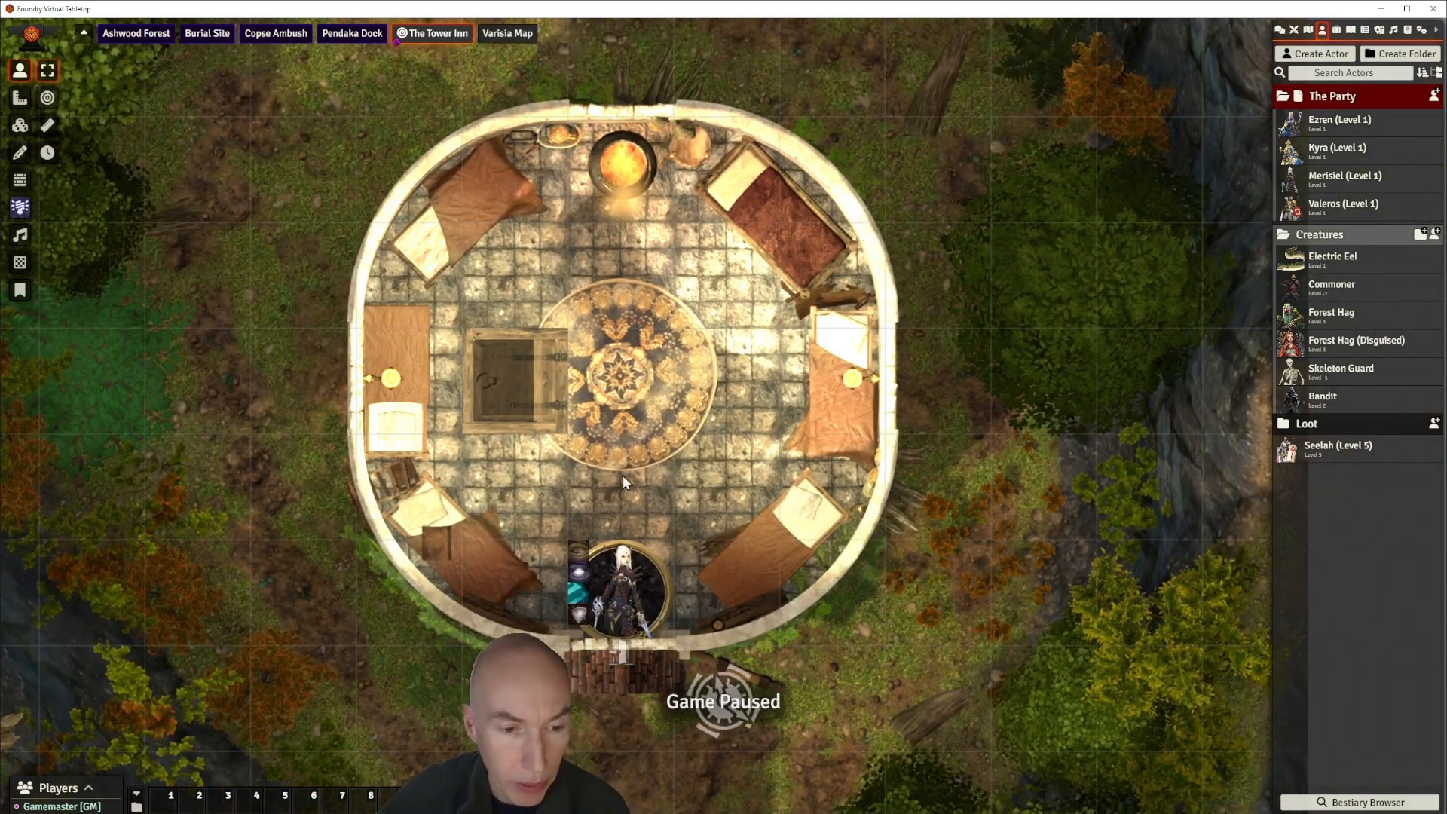
left_click(627, 566)
key("Delete")
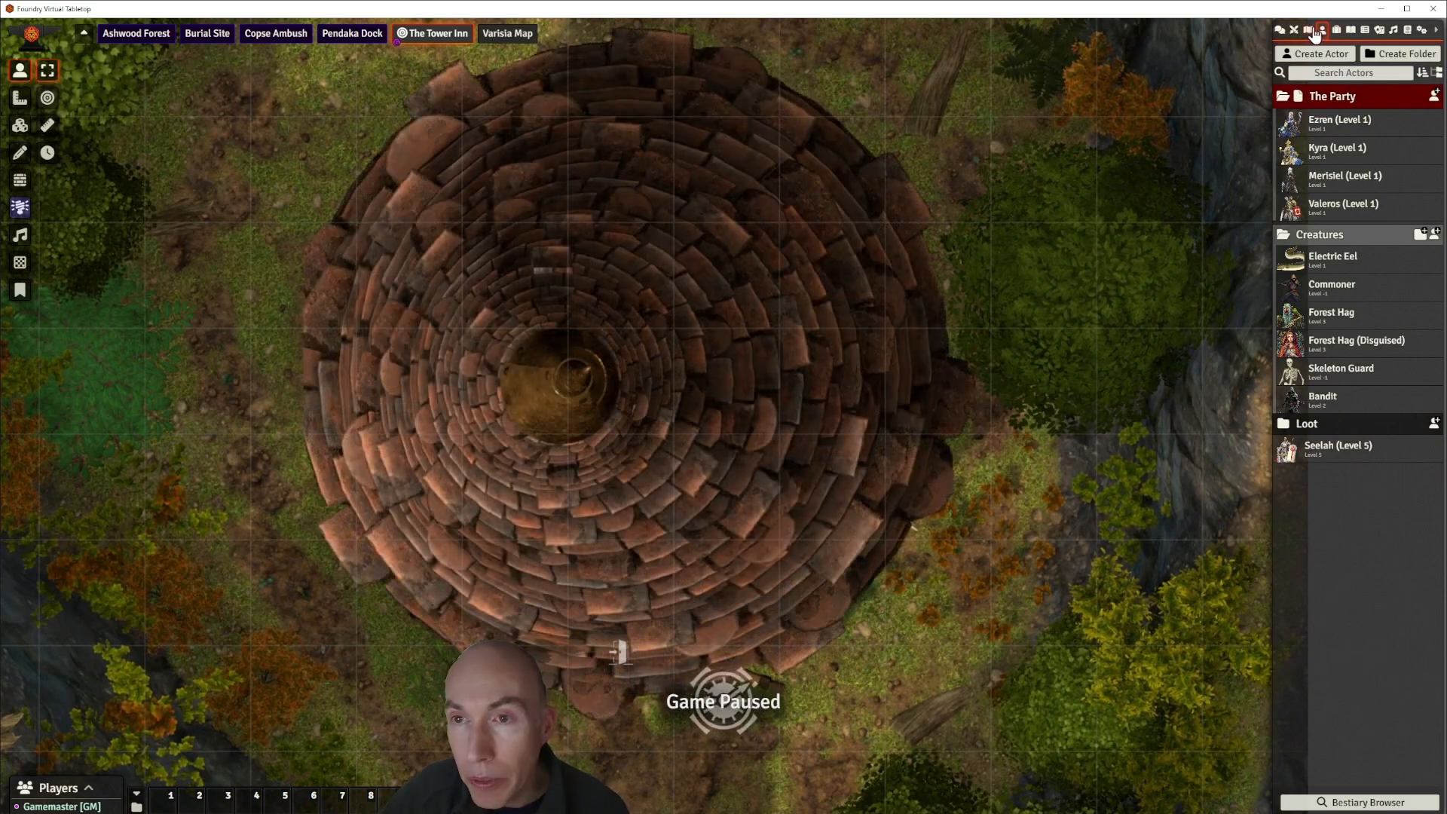
Create a new scene named "Tower Basement" in the Chapter 2. Ashwood scene folder.
left_click(1309, 31)
left_click(1349, 117)
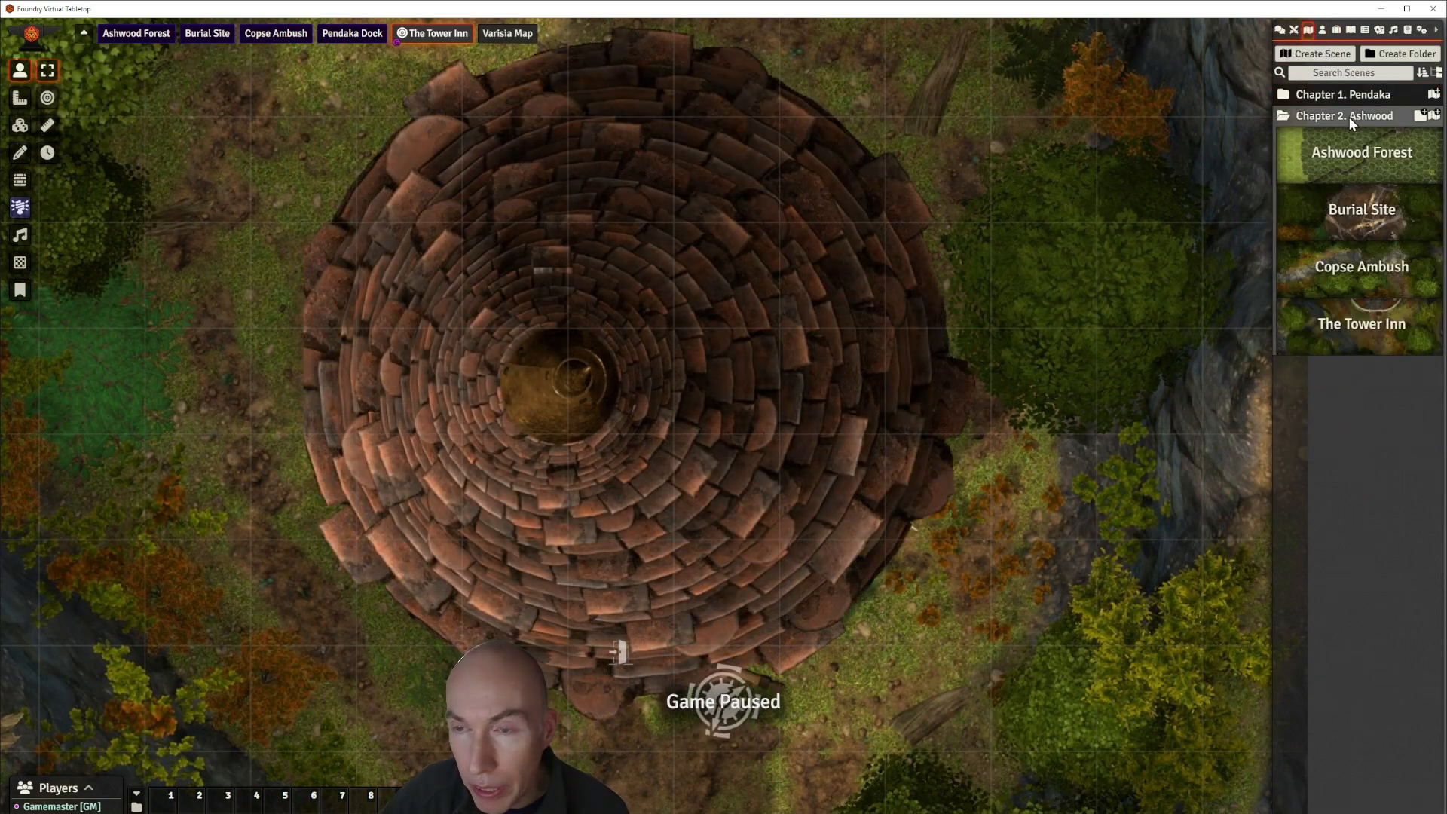
left_click(1435, 118)
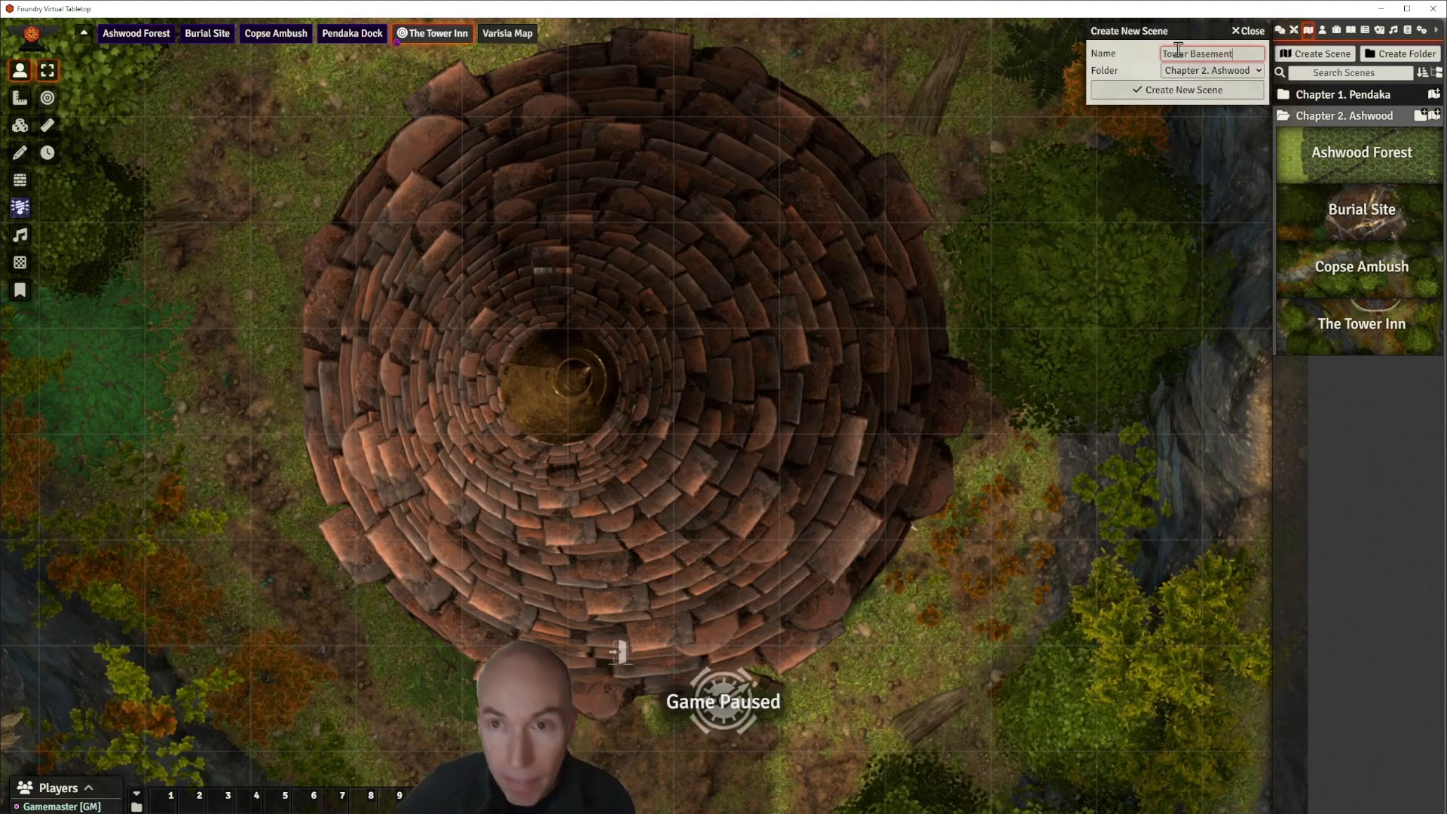
left_click(1173, 90)
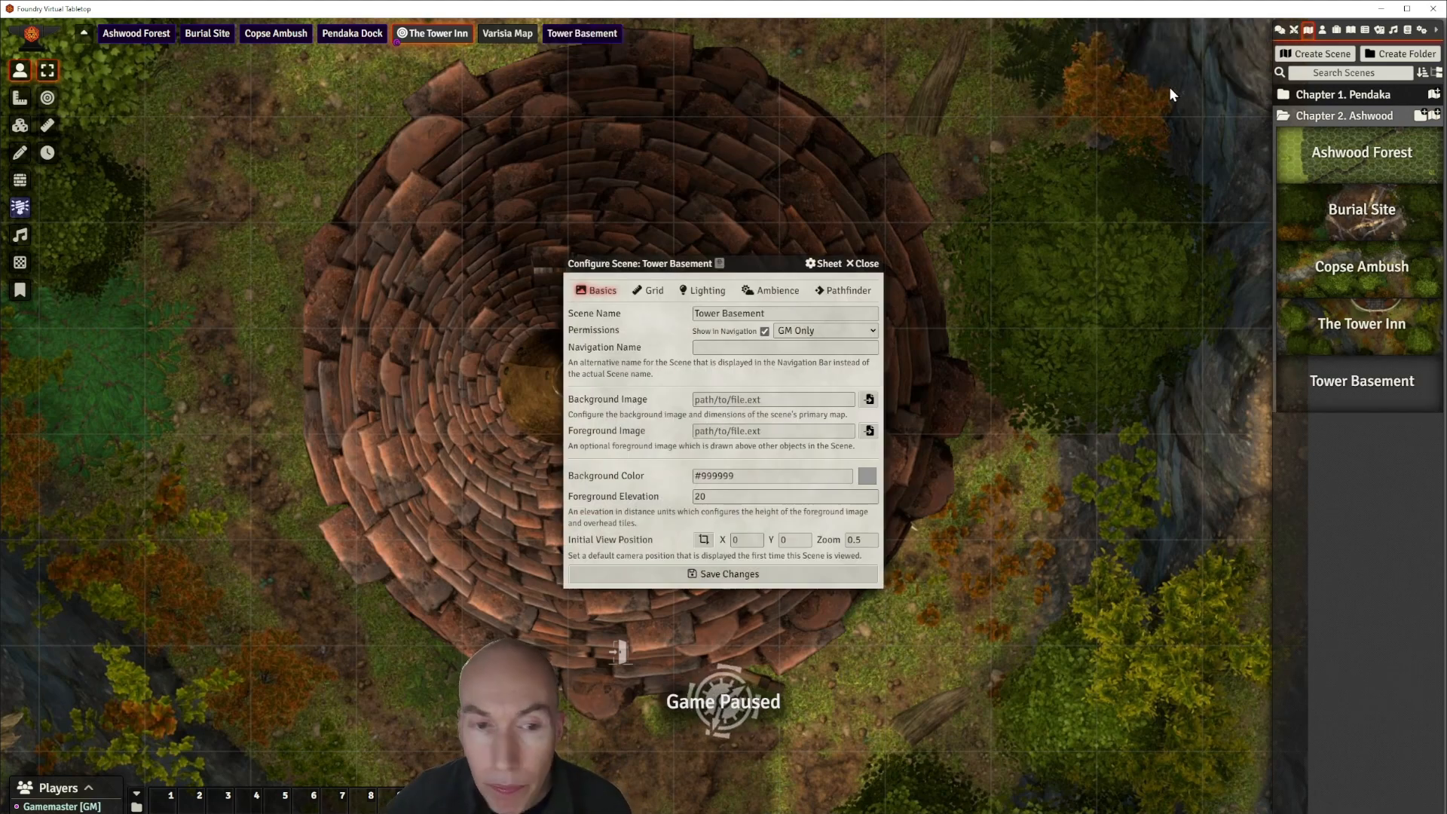
Choose tower basement.webm from the module's scenes folder as the Tower Basement background image.
left_click_drag(751, 263, 839, 224)
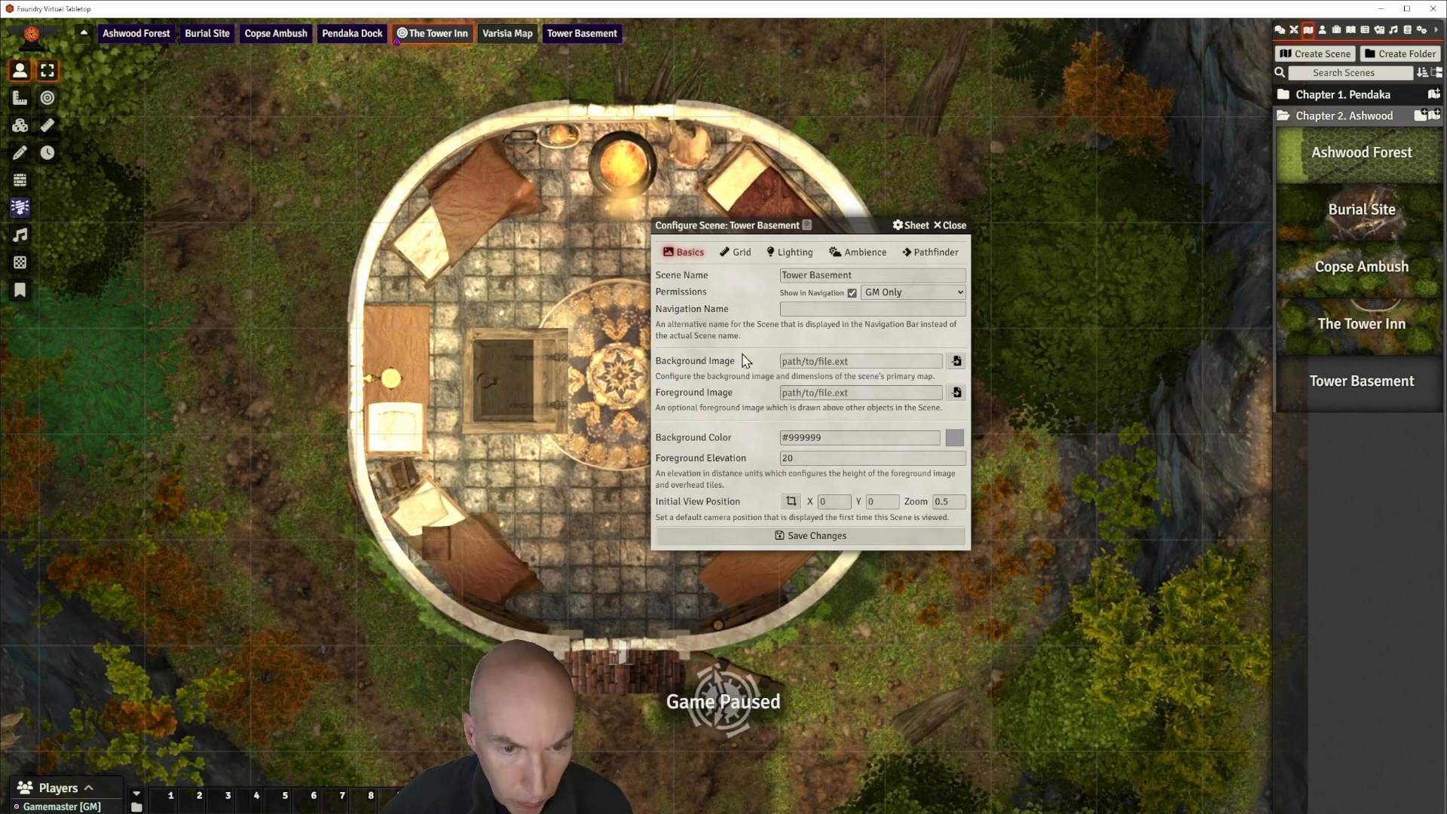
left_click(956, 363)
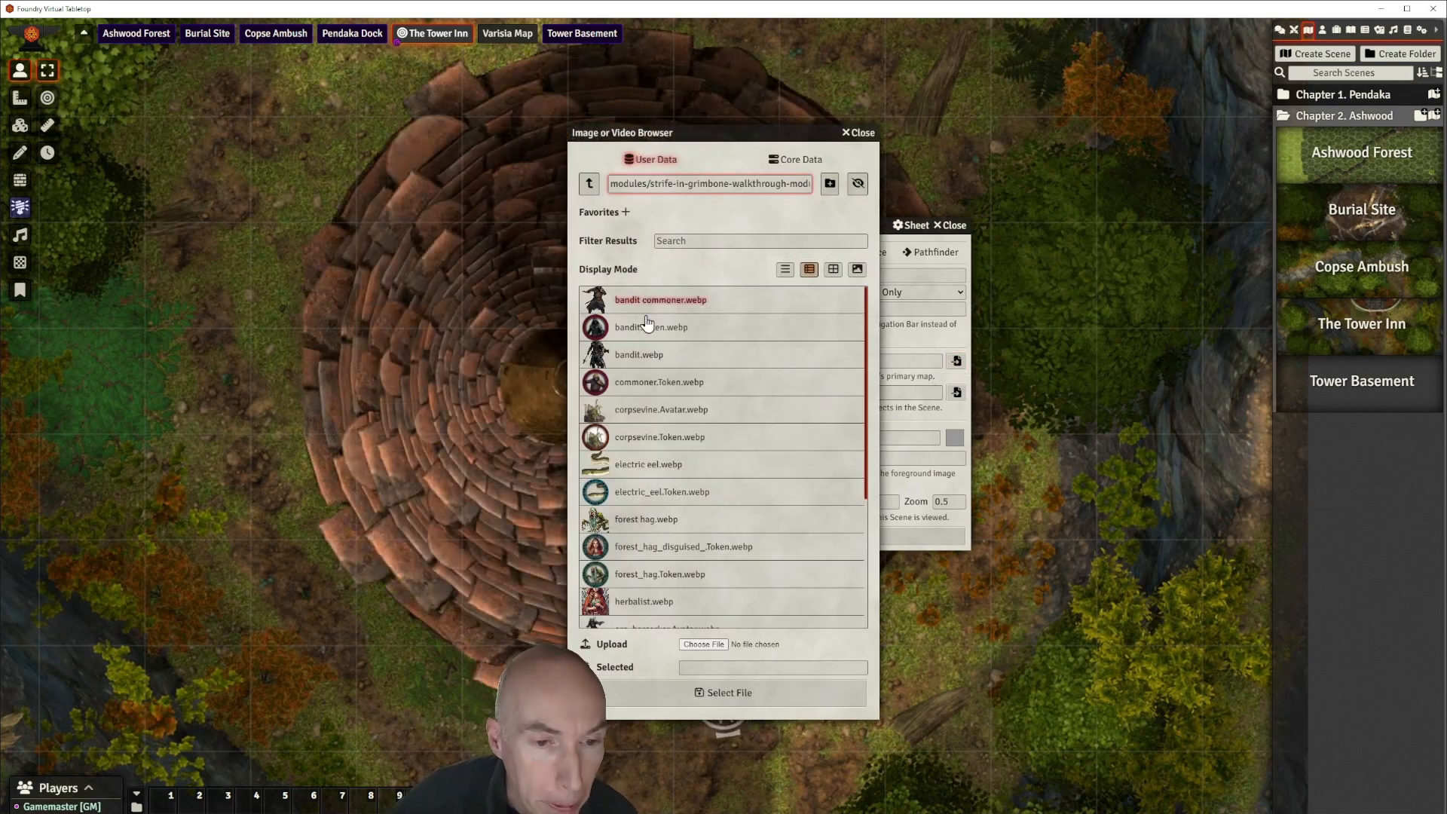
left_click(592, 187)
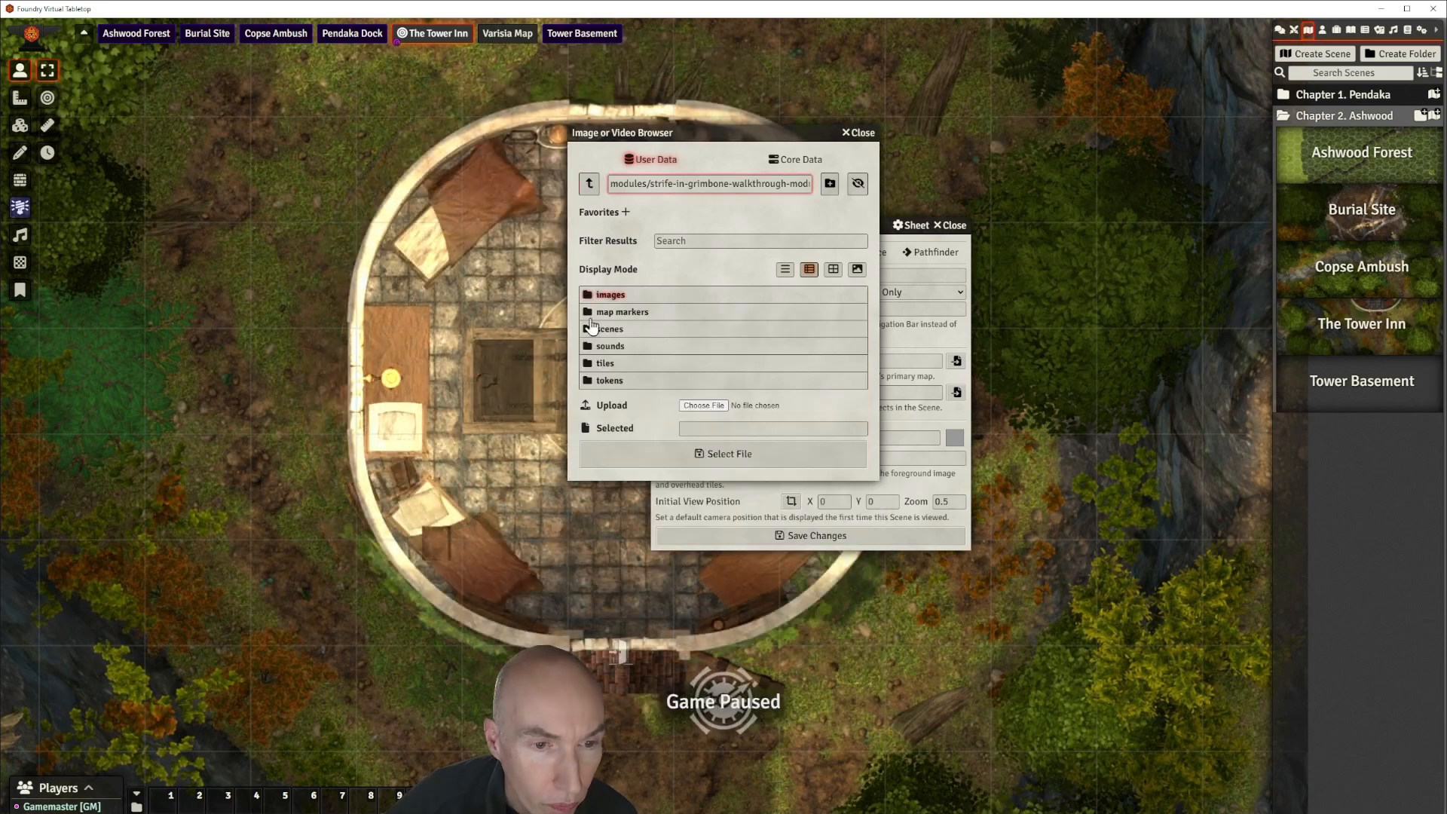
left_click(613, 332)
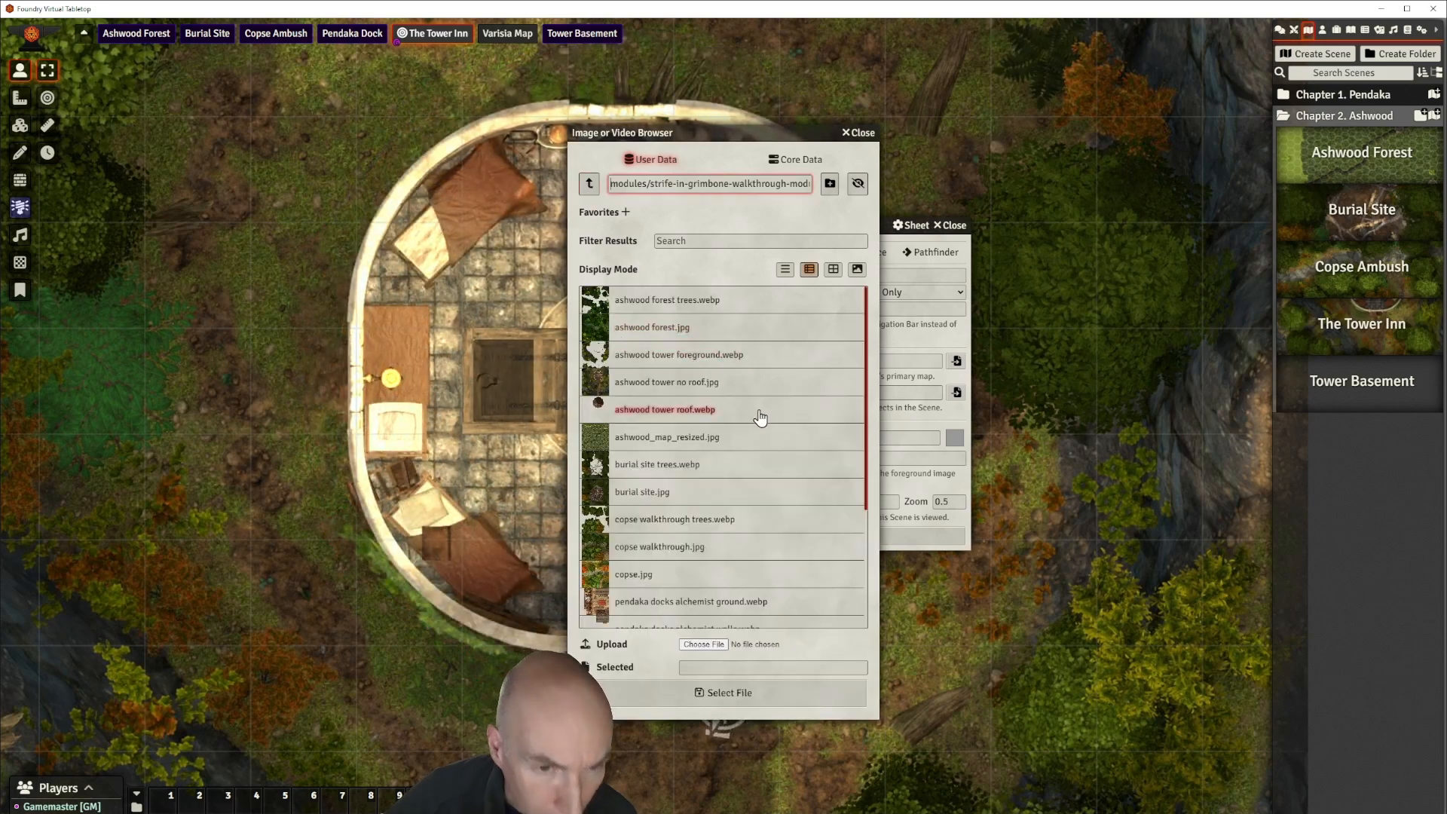
scroll(730, 468, "down", 5)
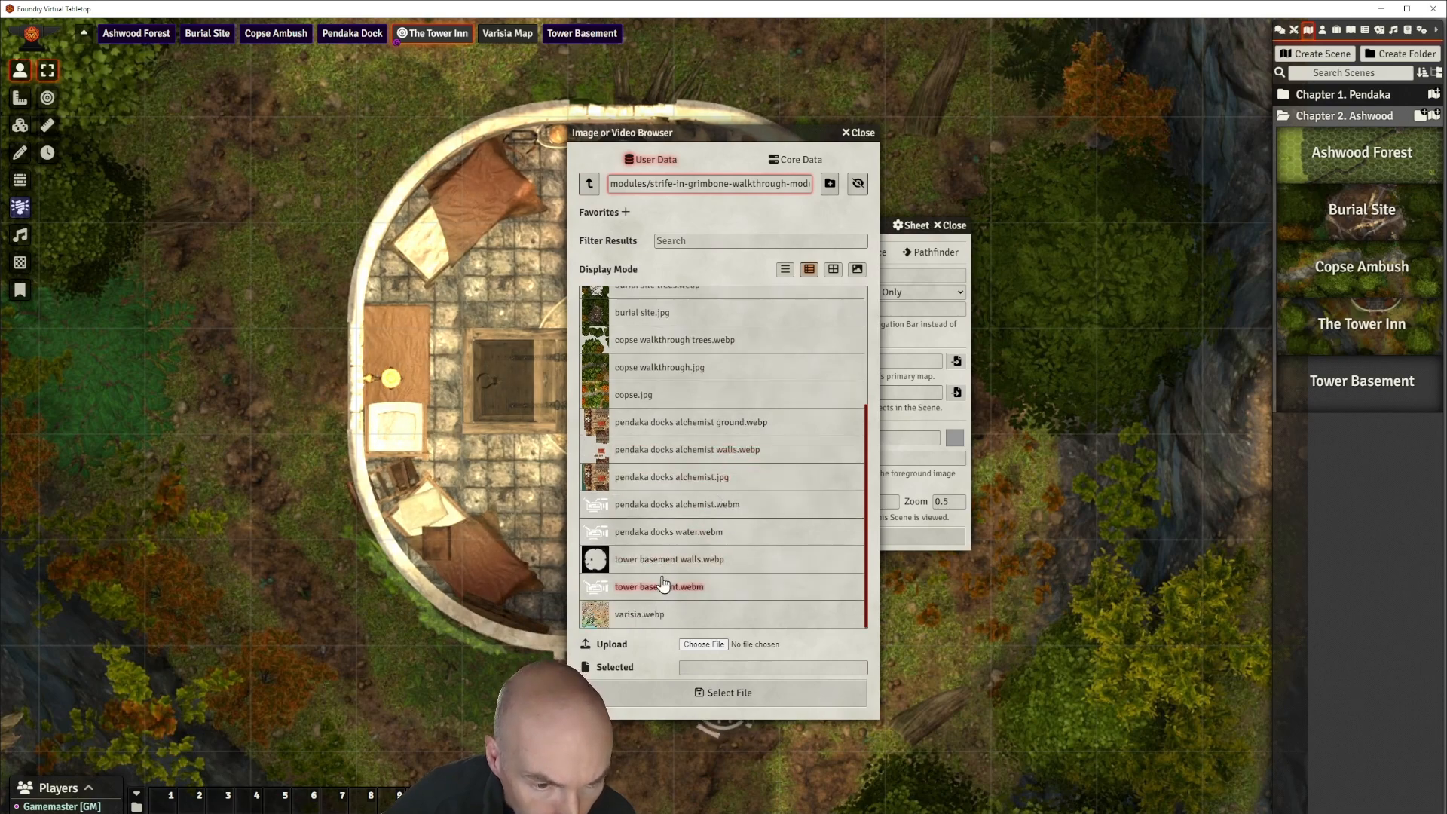
left_click(666, 588)
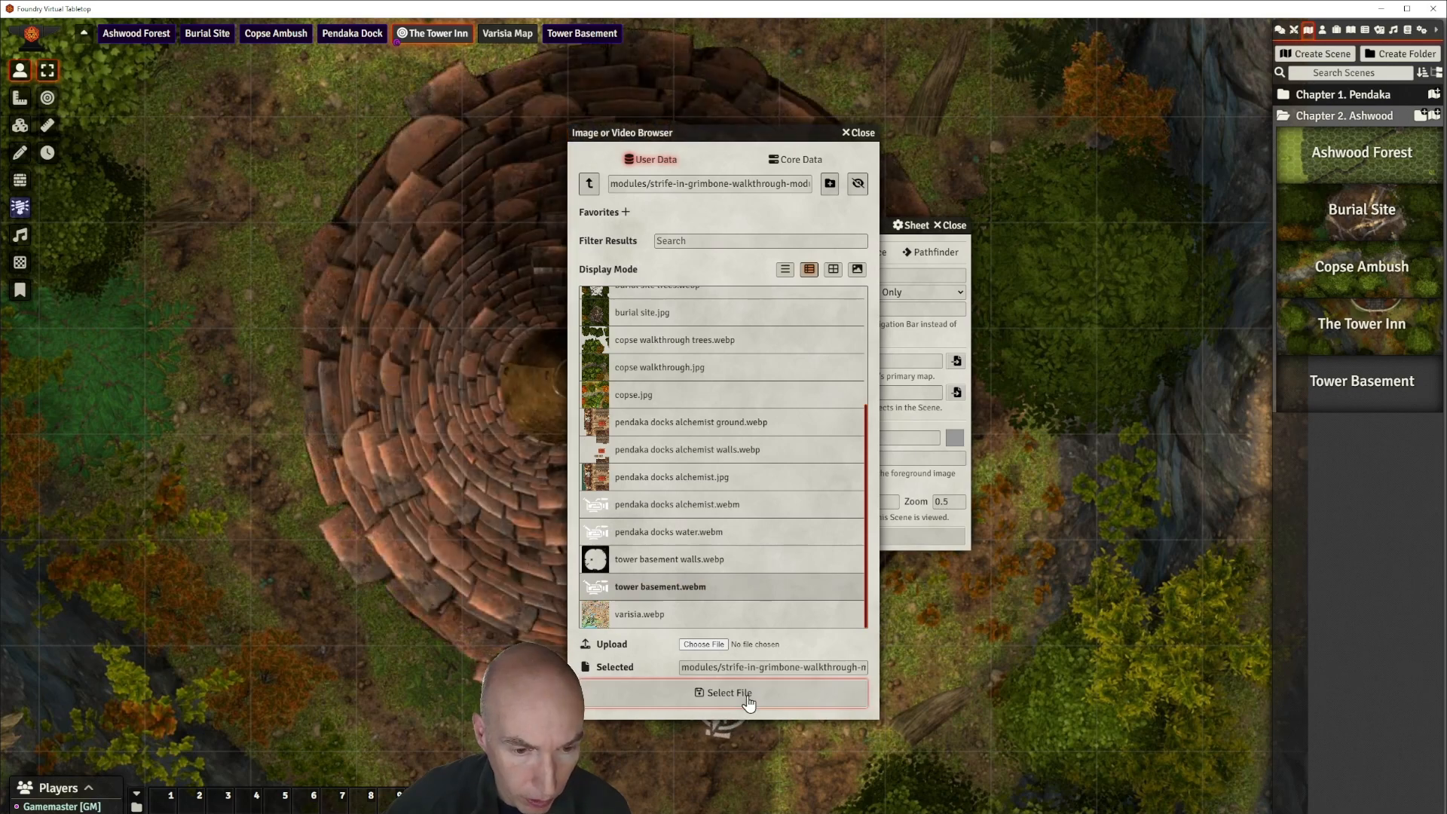
left_click(749, 703)
Set the Tower Basement scene's foreground elevation to 10.
left_click_drag(810, 453, 776, 461)
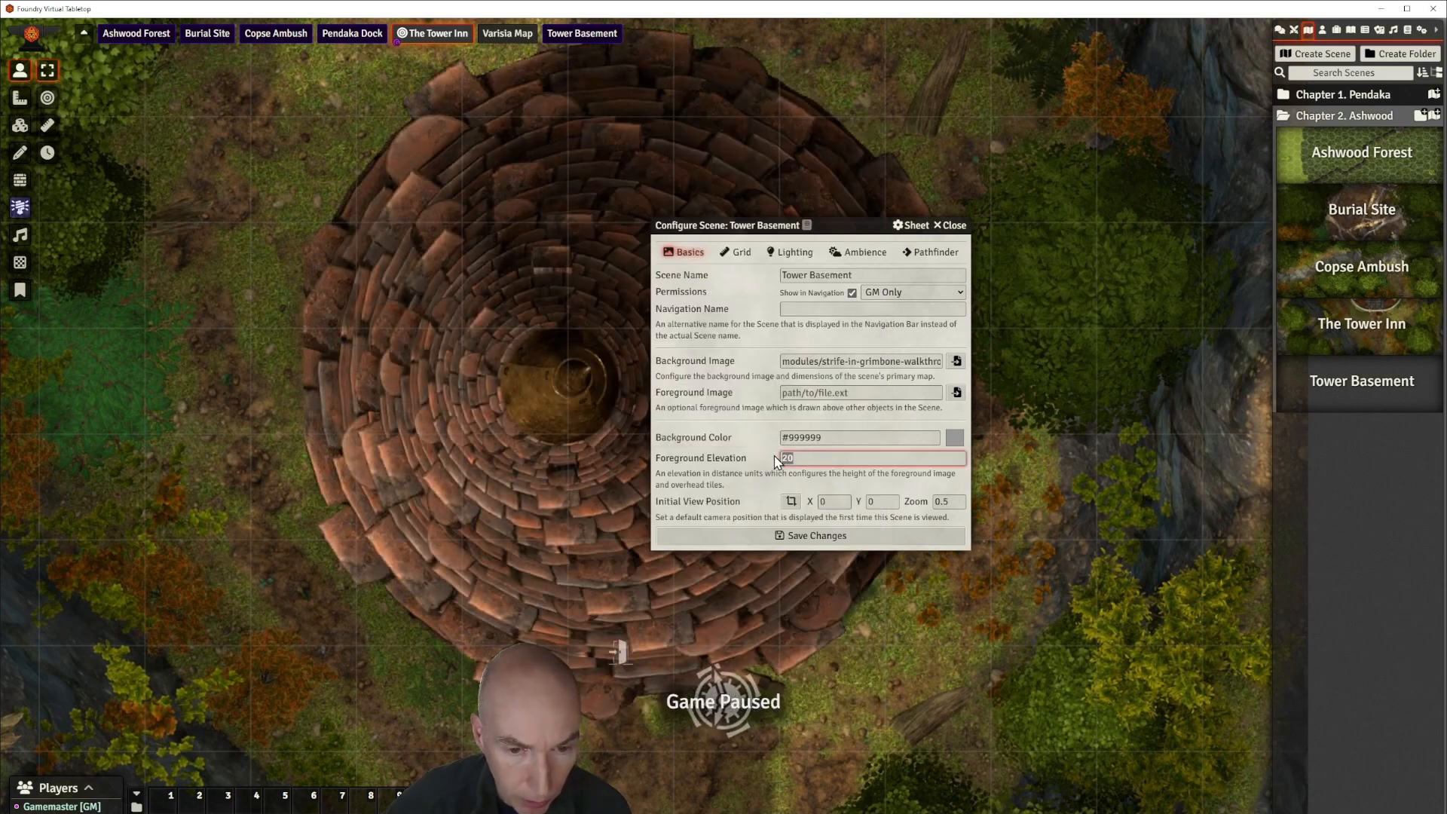
type("10")
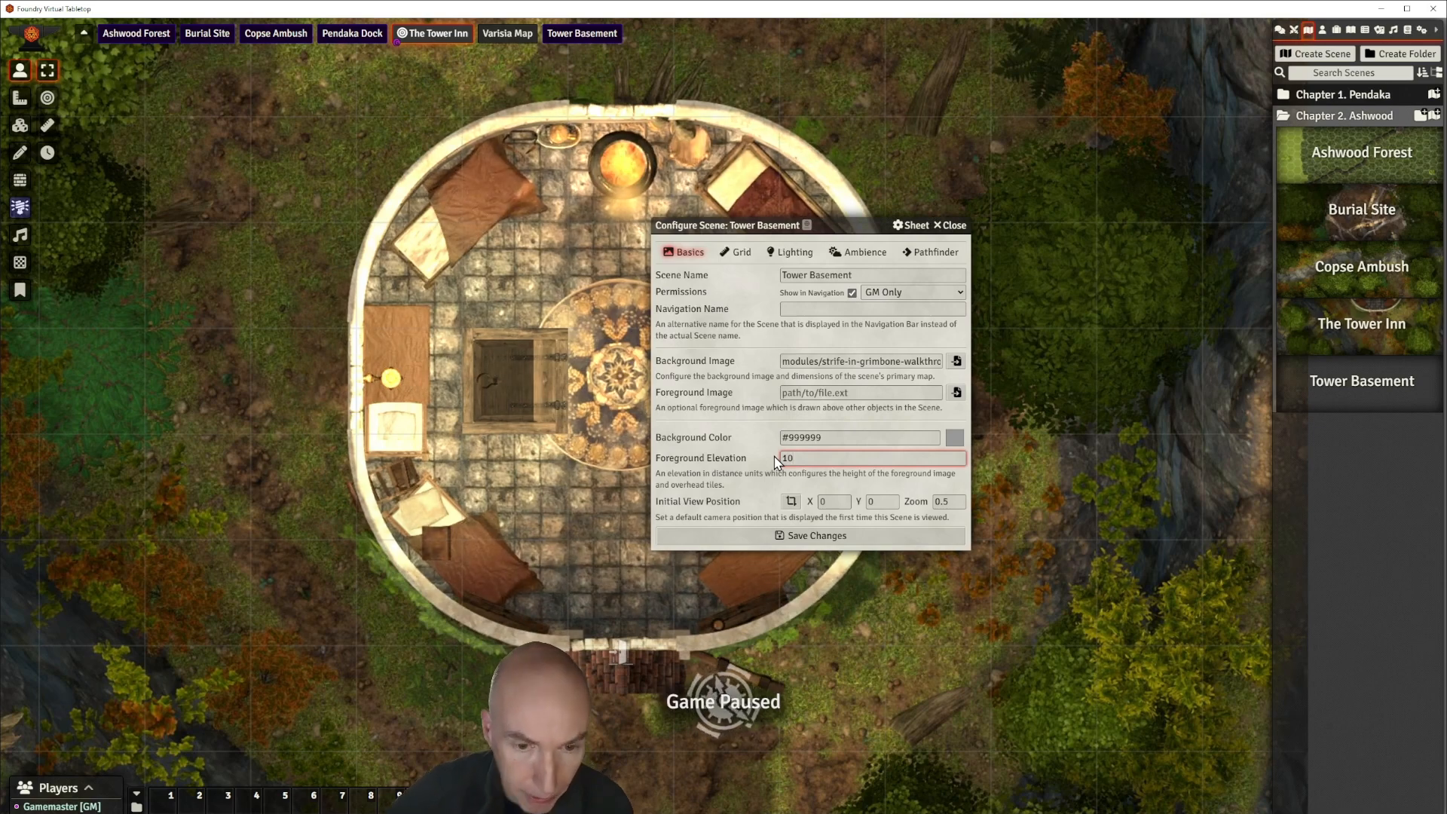
left_click(741, 489)
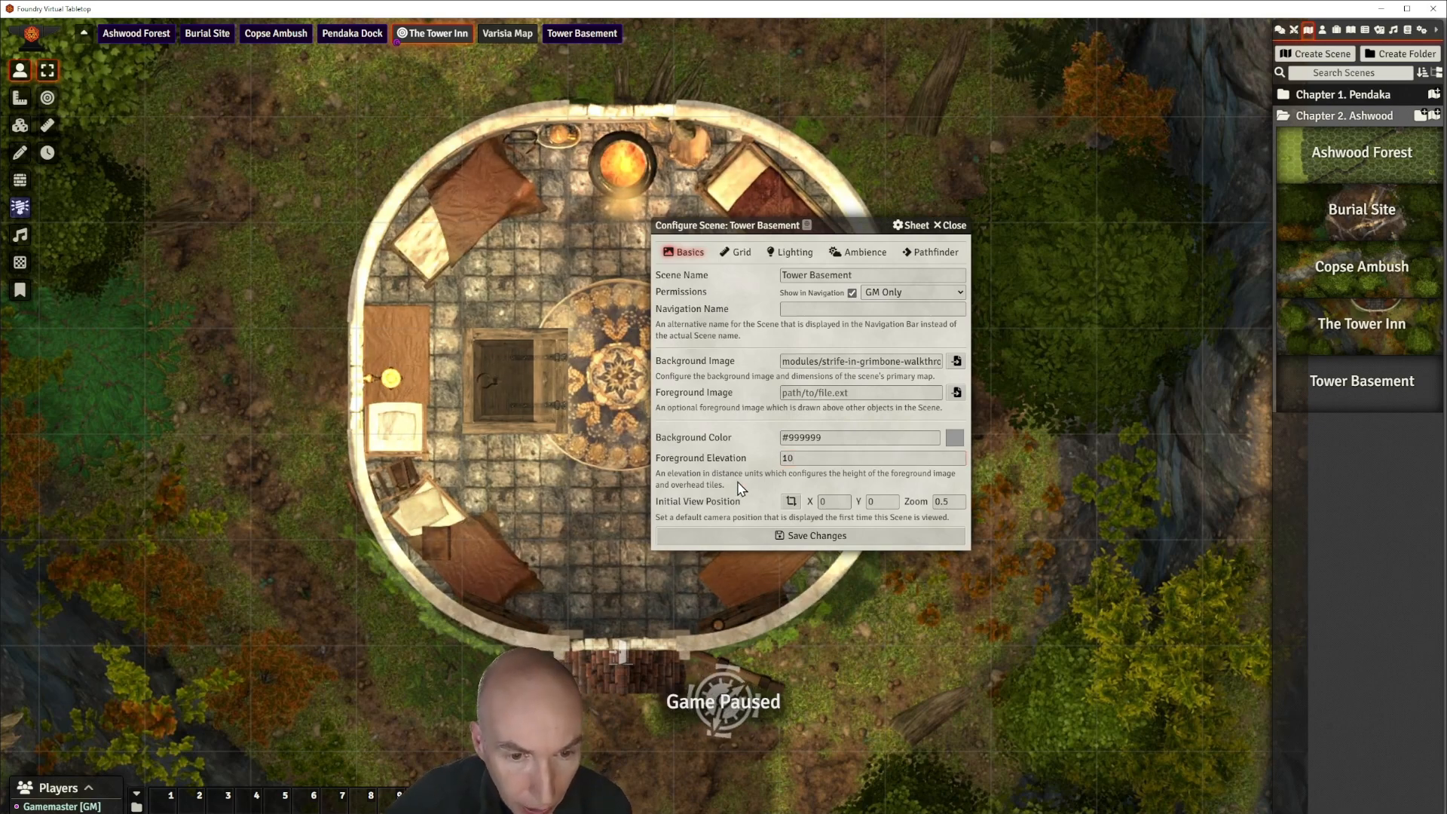
Save the scene with a grid size of 300 pixels, padding 0, grid thickness 2 and a grey grid color, accepting the dimension change.
left_click(737, 253)
left_click_drag(815, 297, 782, 296)
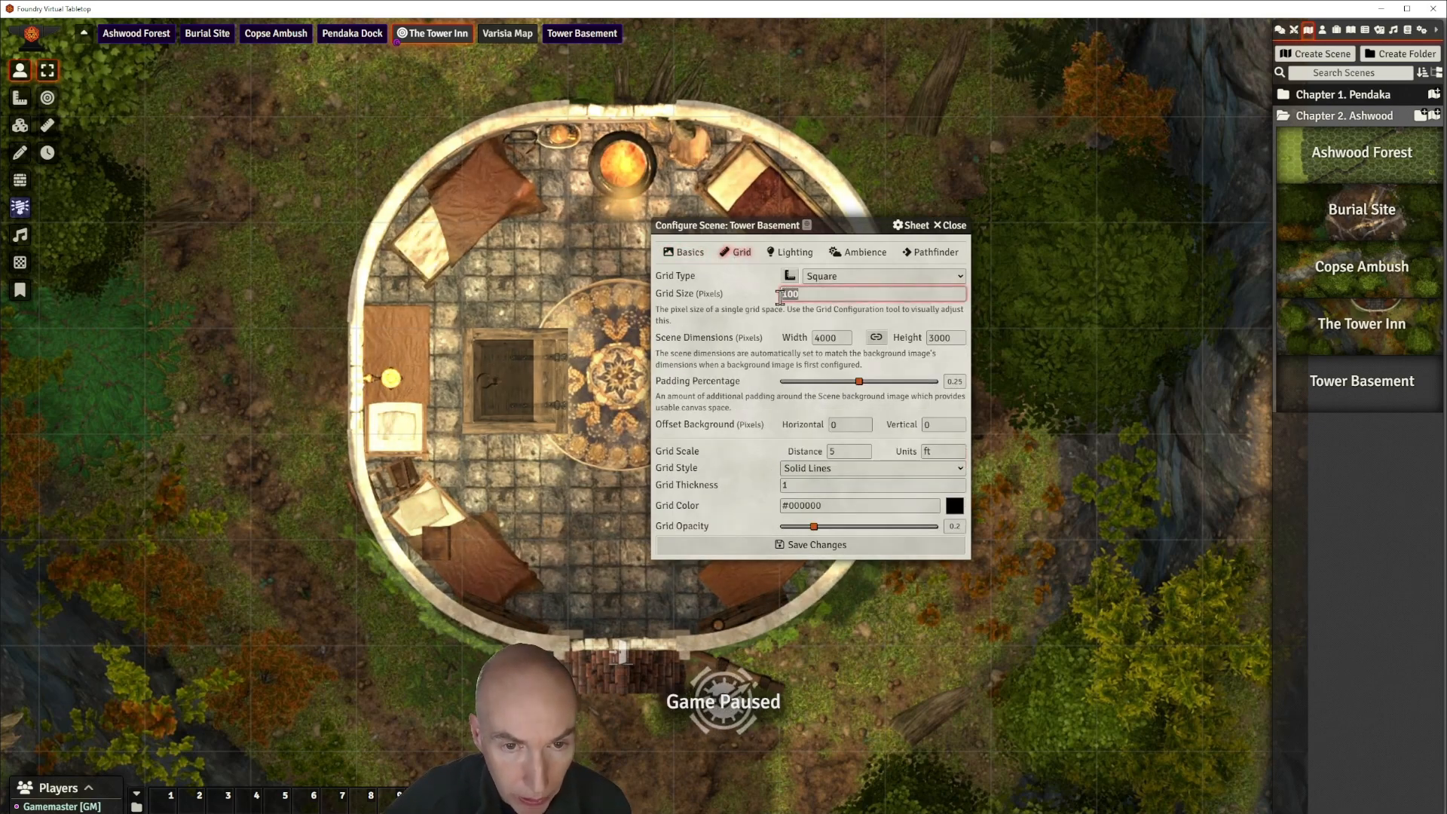
type("300")
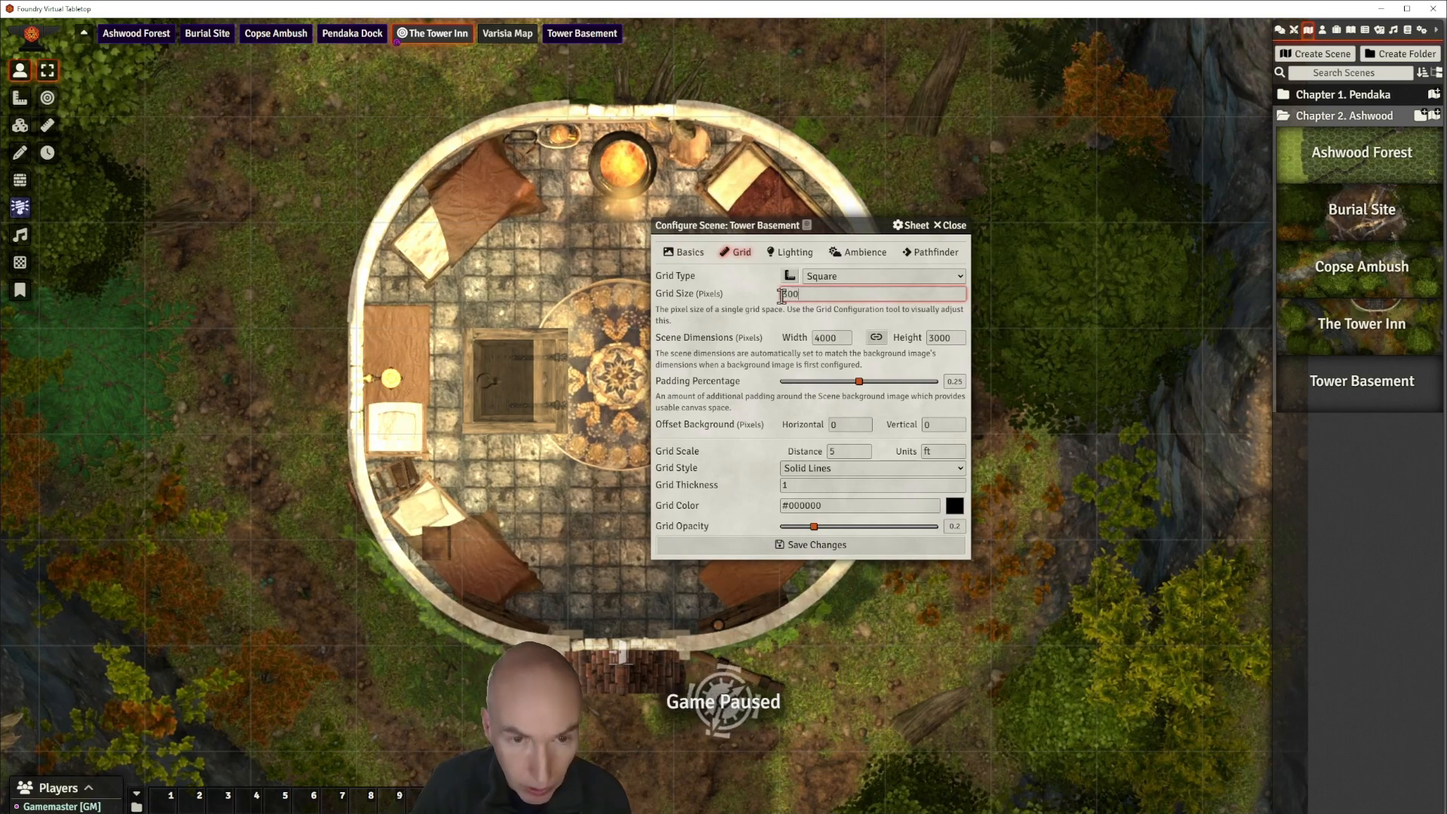
left_click_drag(856, 379, 784, 381)
left_click(784, 484)
type("2")
left_click(832, 505)
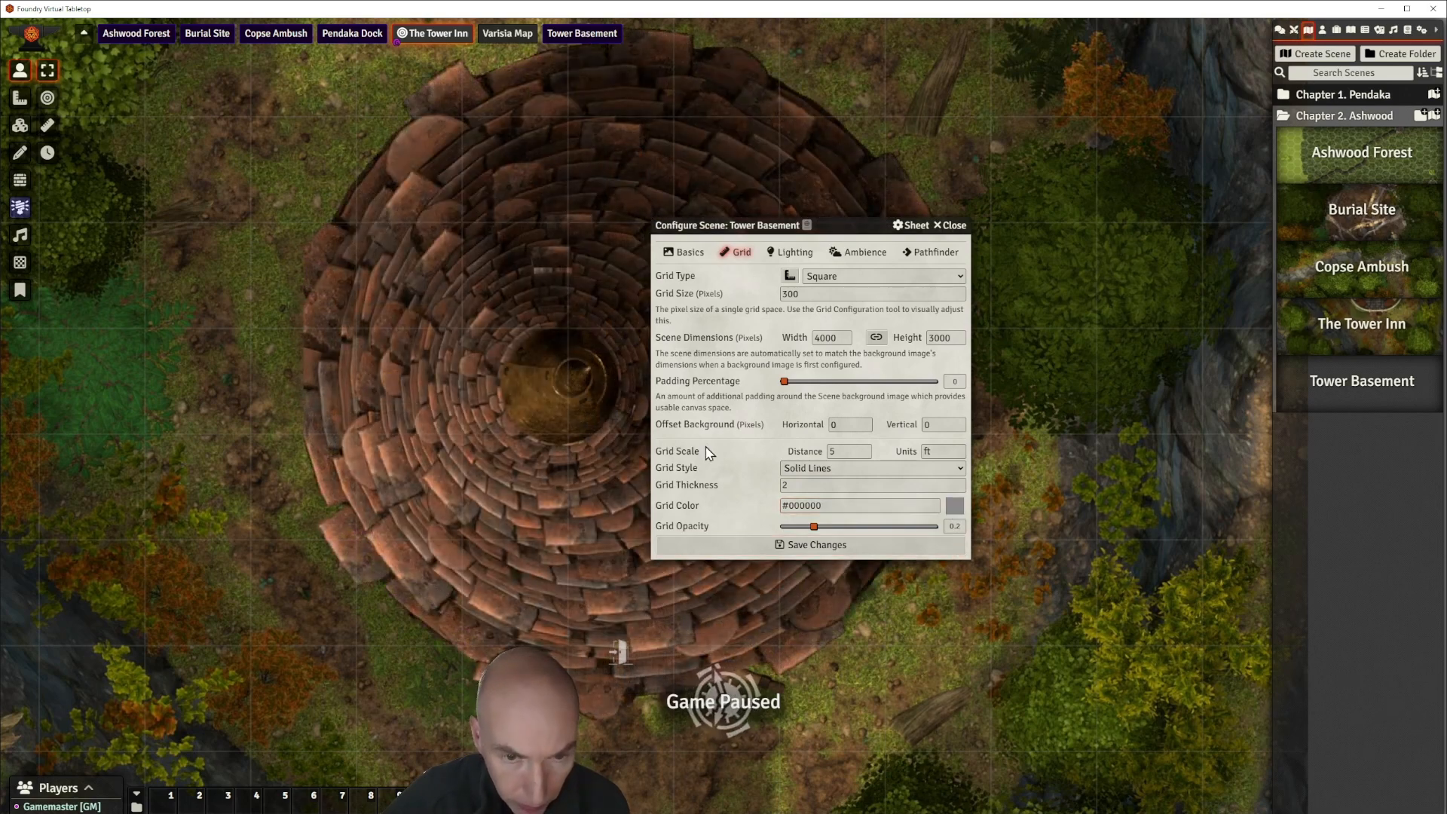
left_click(788, 547)
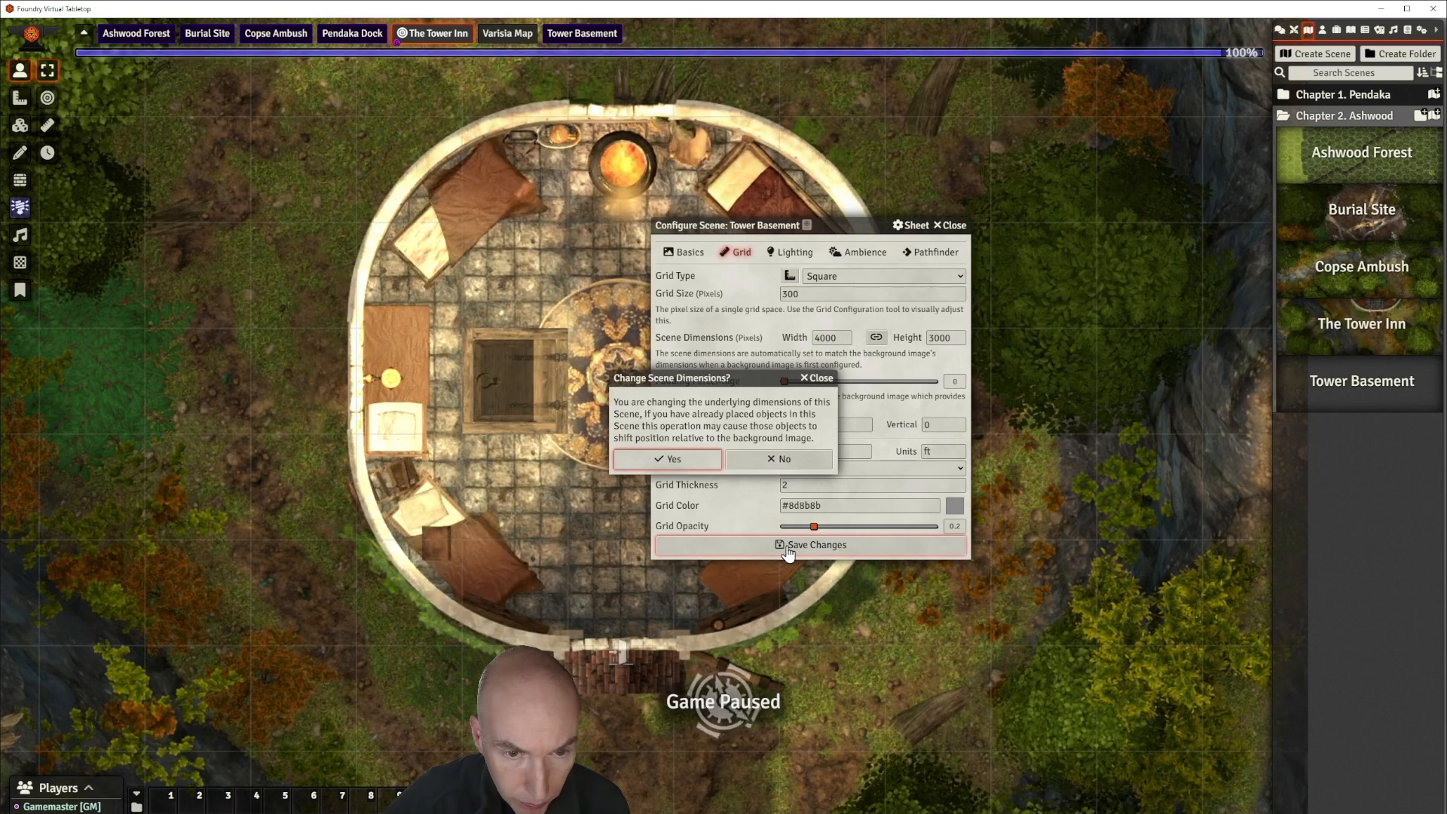
left_click(673, 456)
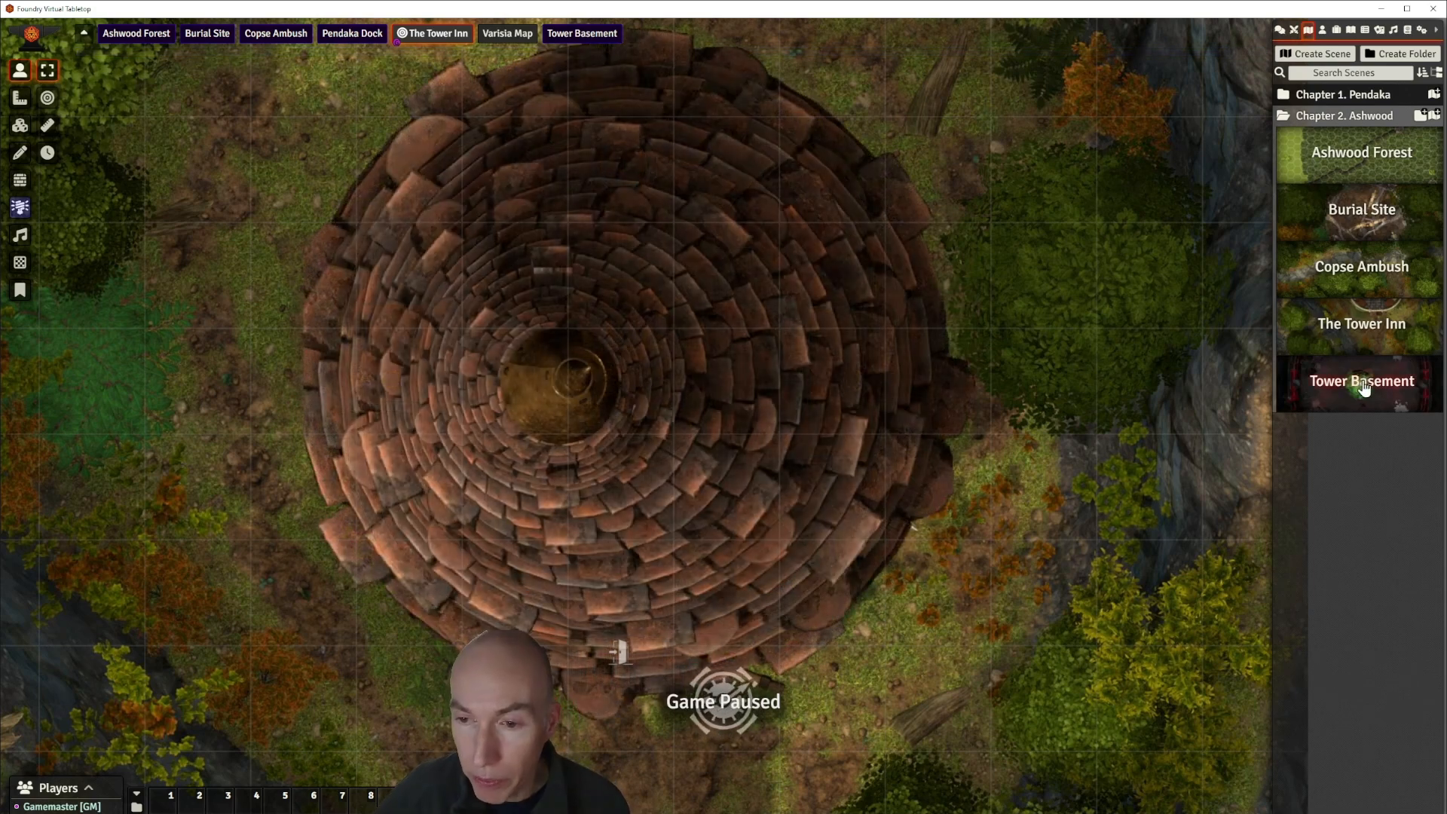
Activate the Tower Basement scene and look over its map.
right_click(1364, 386)
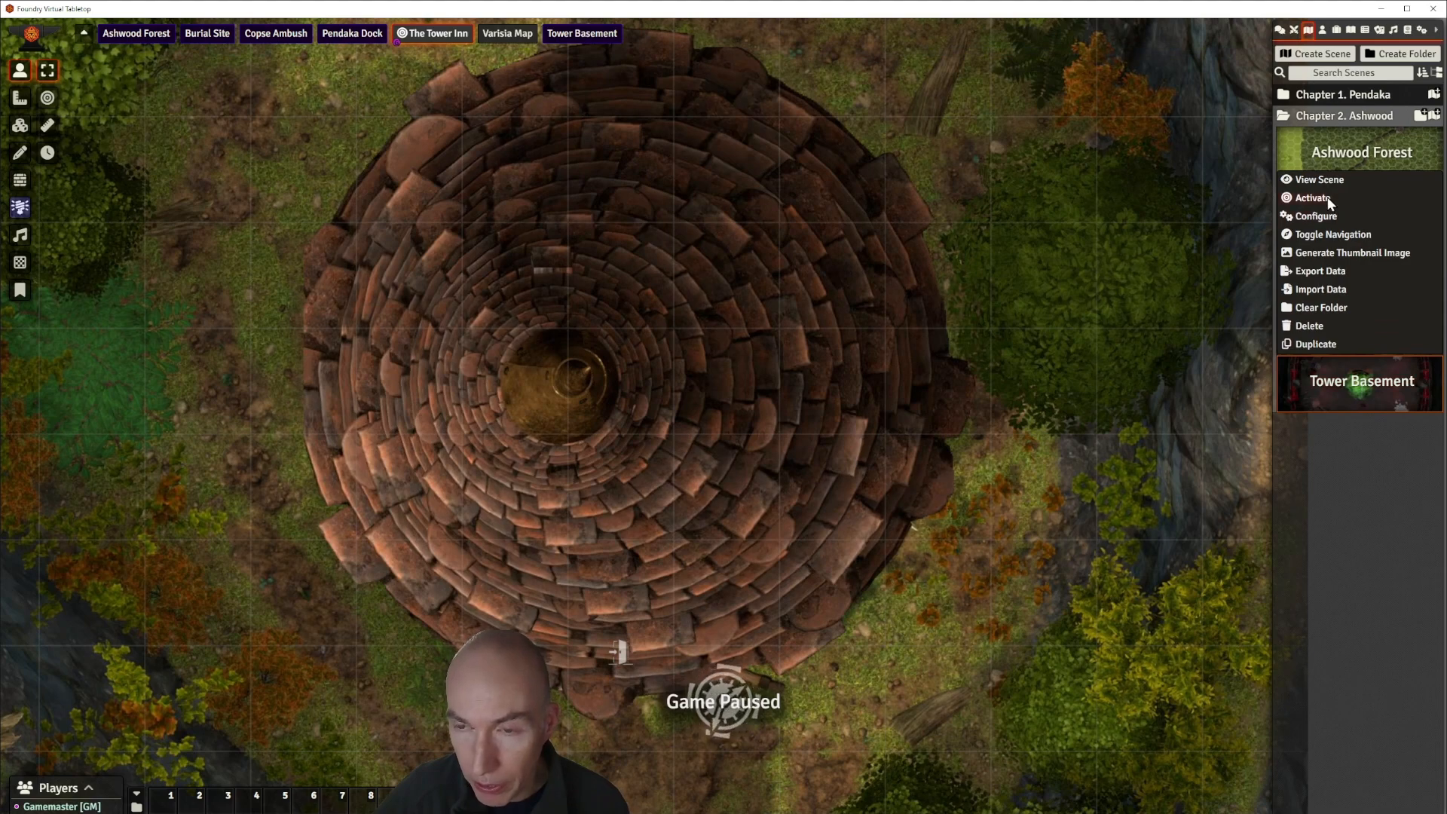
left_click(1313, 197)
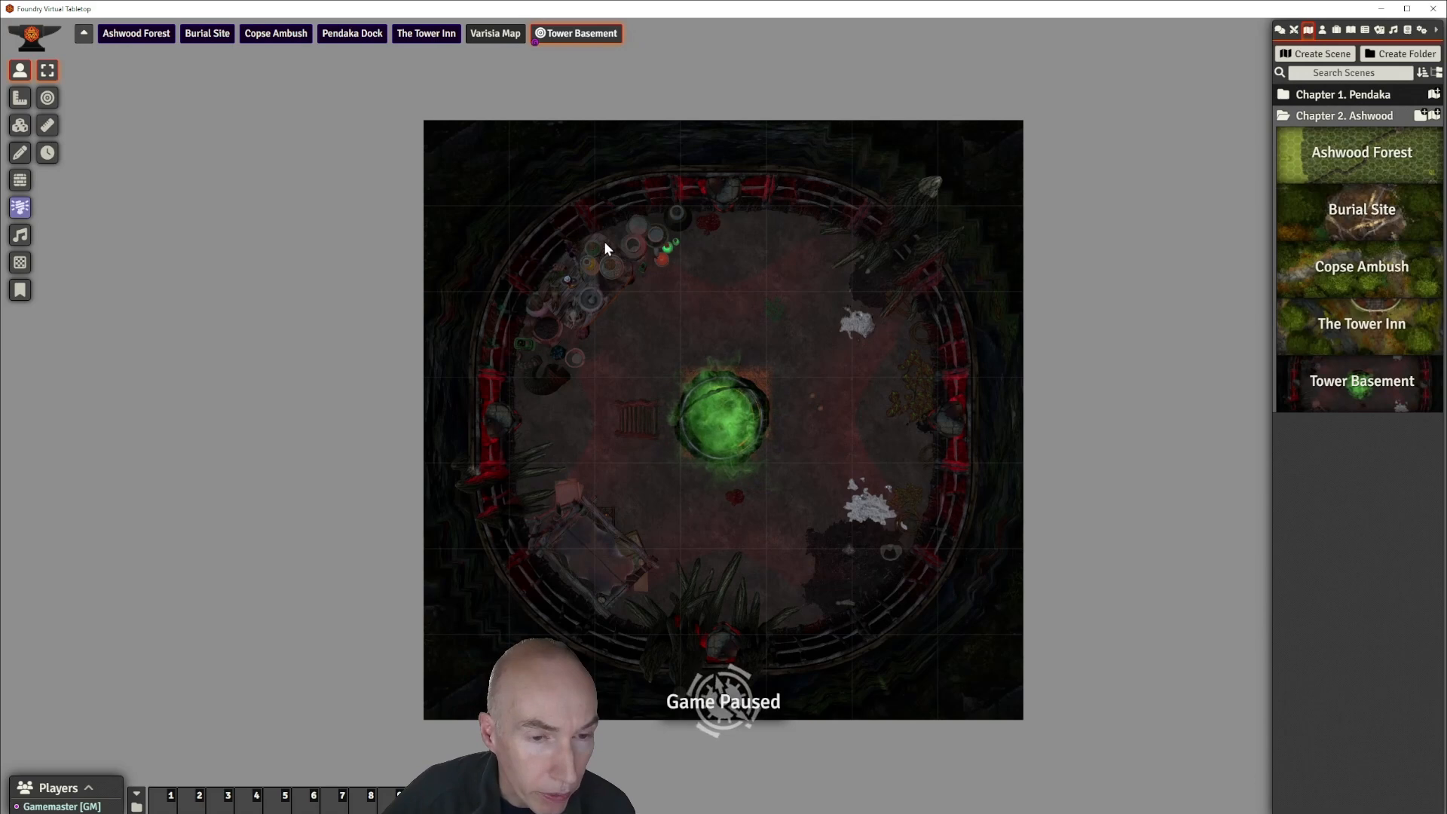
scroll(918, 603, "up", 6)
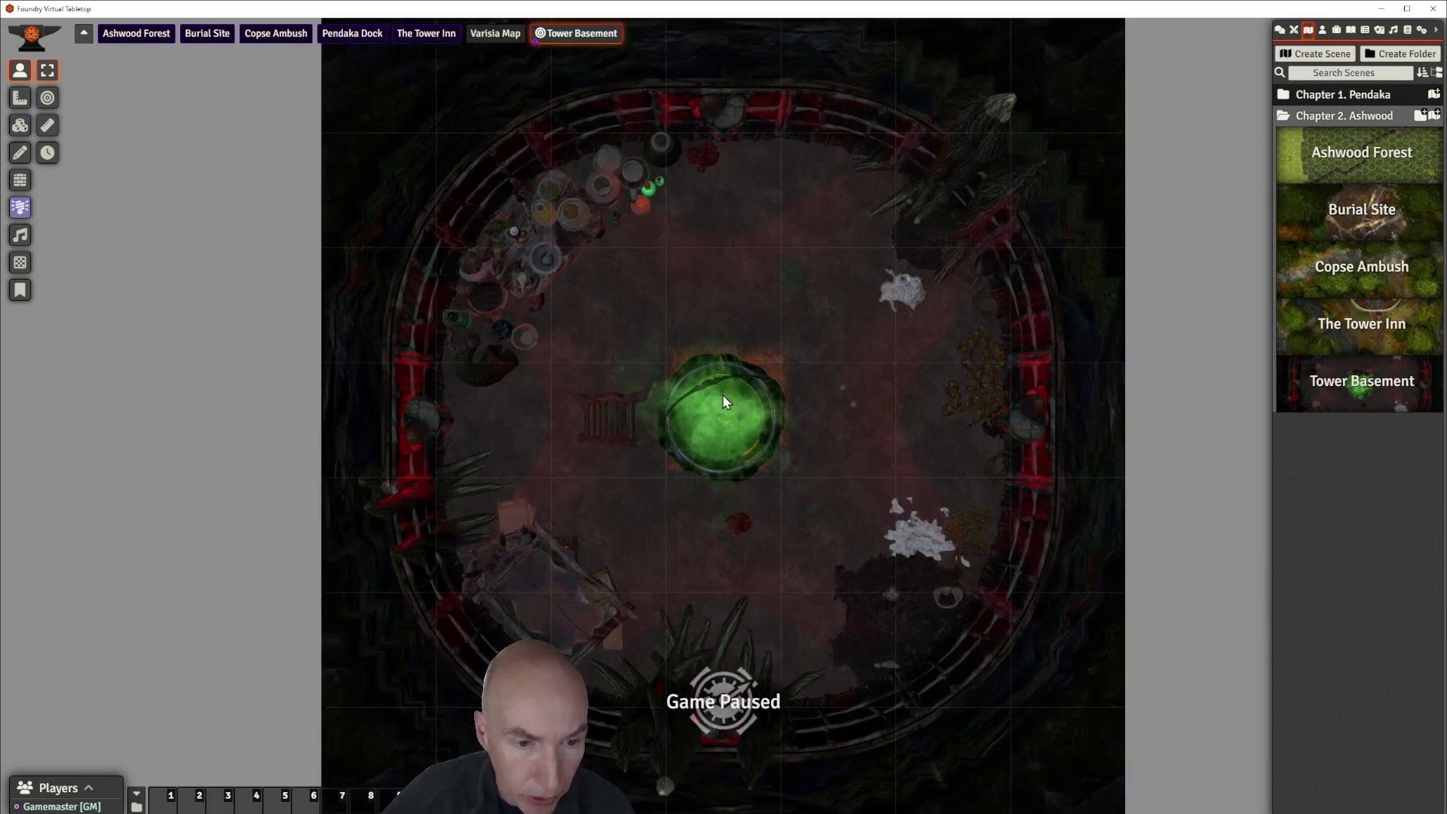
scroll(715, 418, "down", 3)
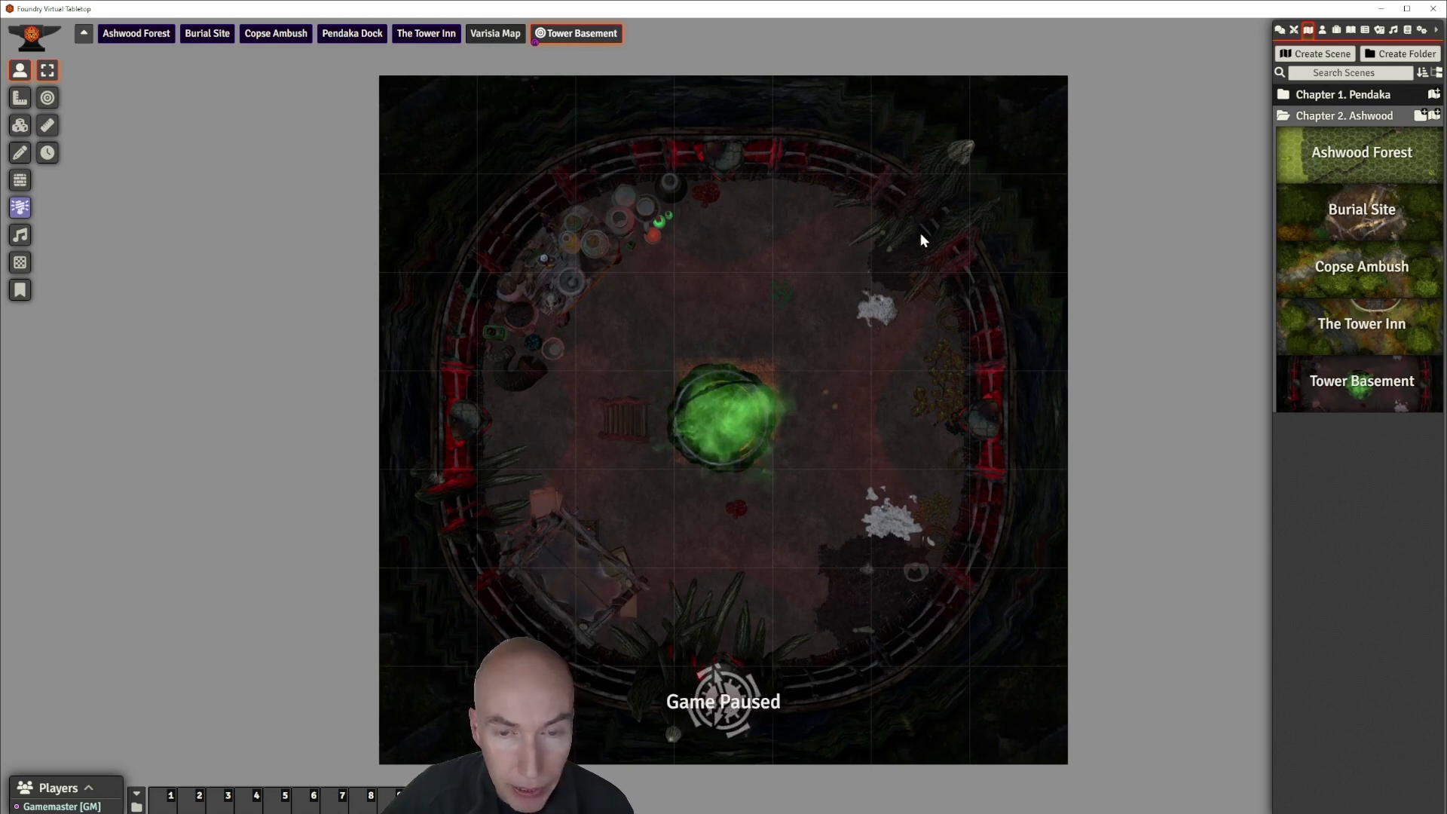
scroll(832, 366, "up", 1)
scroll(753, 347, "down", 1)
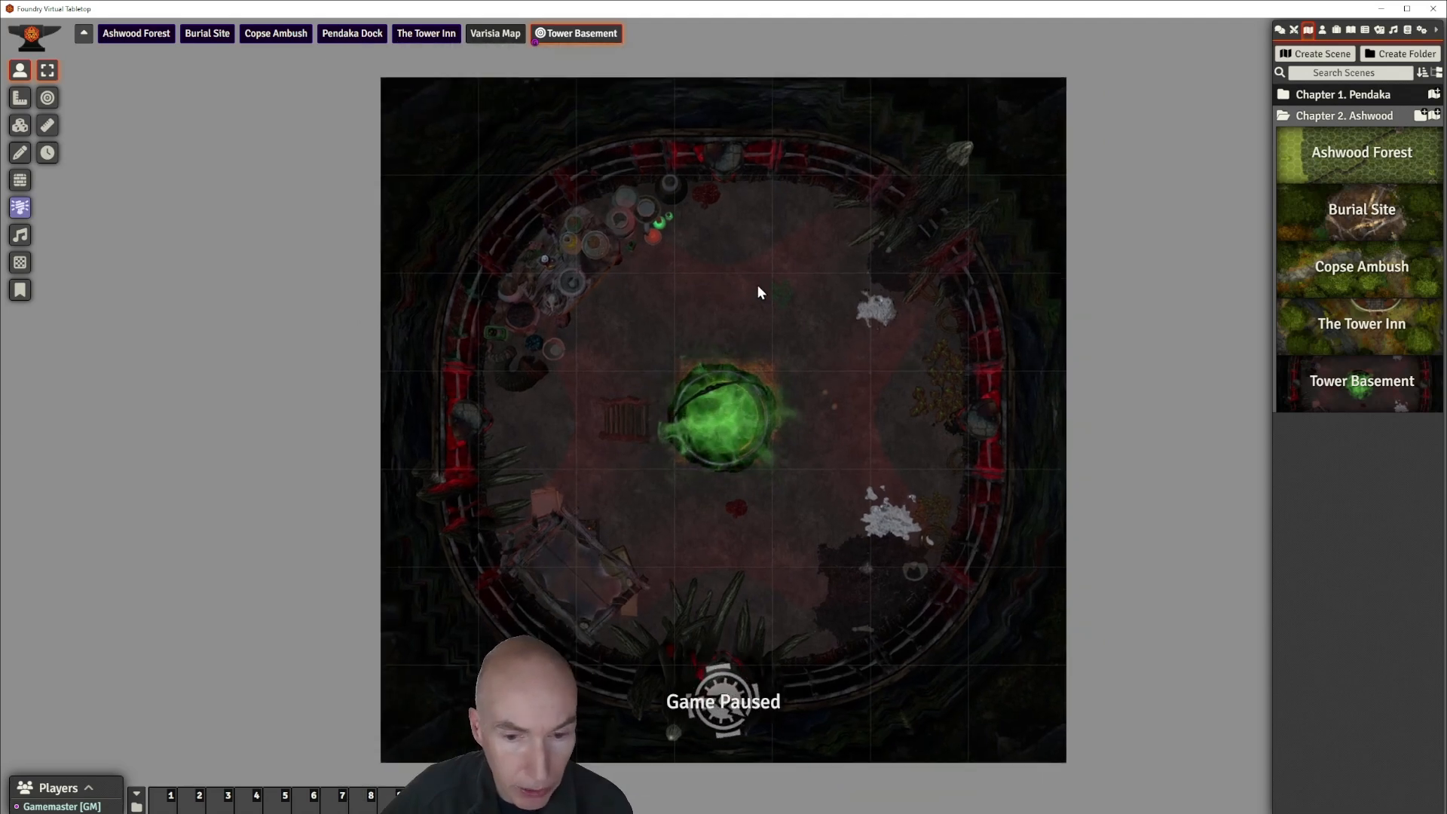
Place the Merisiel token in the Tower Basement and move it to the room's upper-right corner.
left_click(1322, 30)
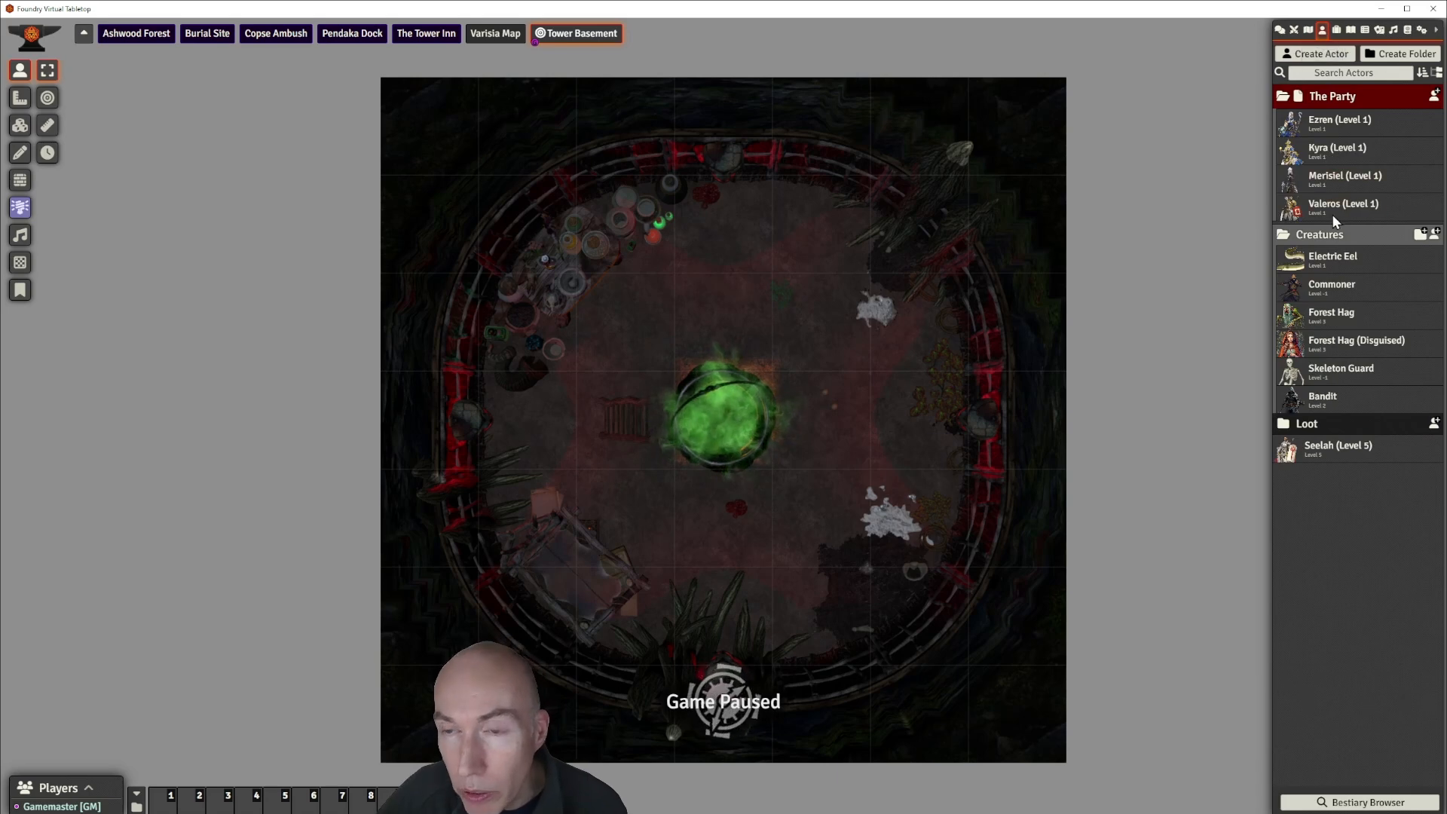
left_click_drag(1341, 184, 751, 236)
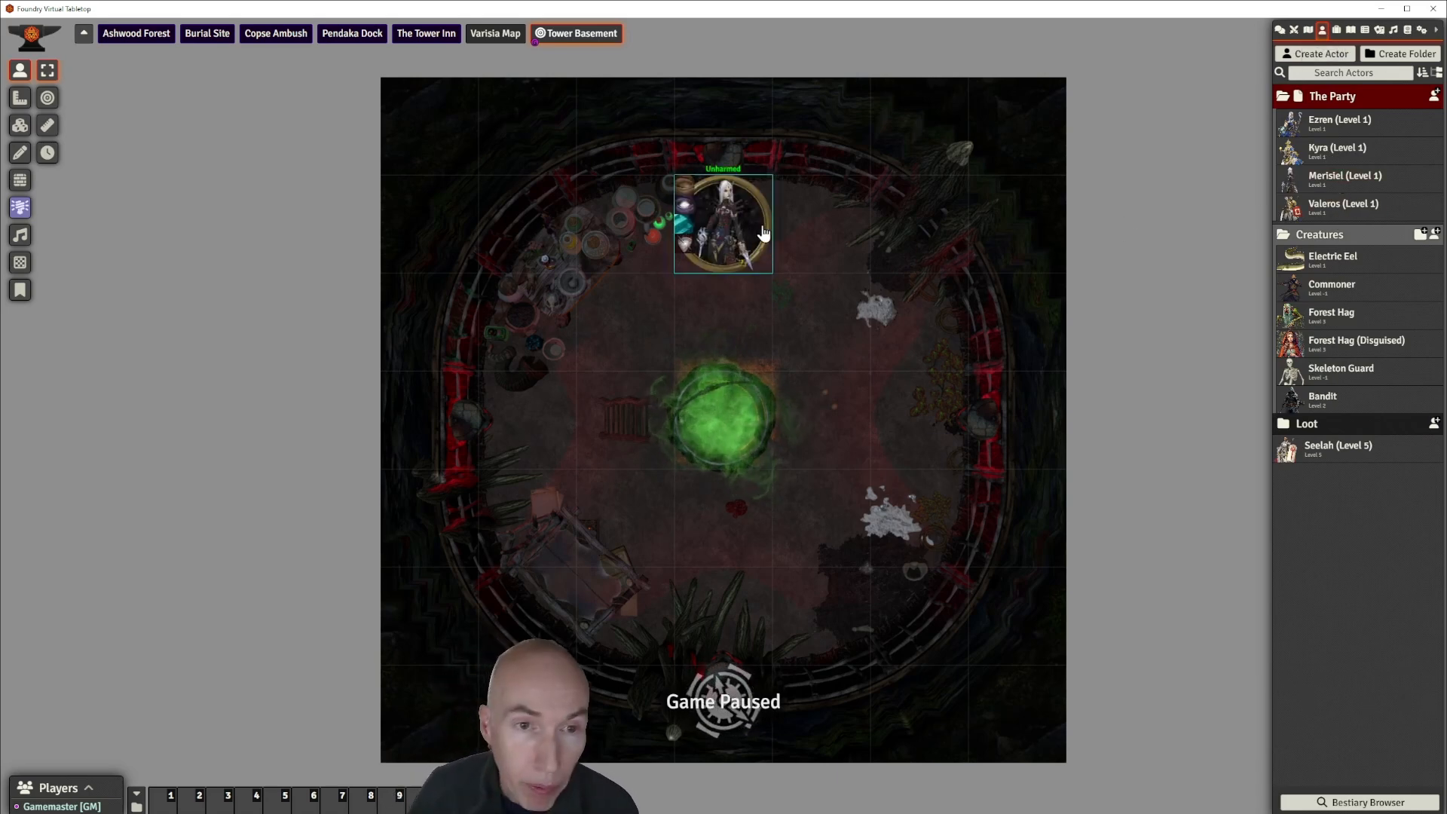
left_click_drag(756, 249, 817, 262)
key("Down")
key("Right")
key("Right")
key("Left")
key("Up")
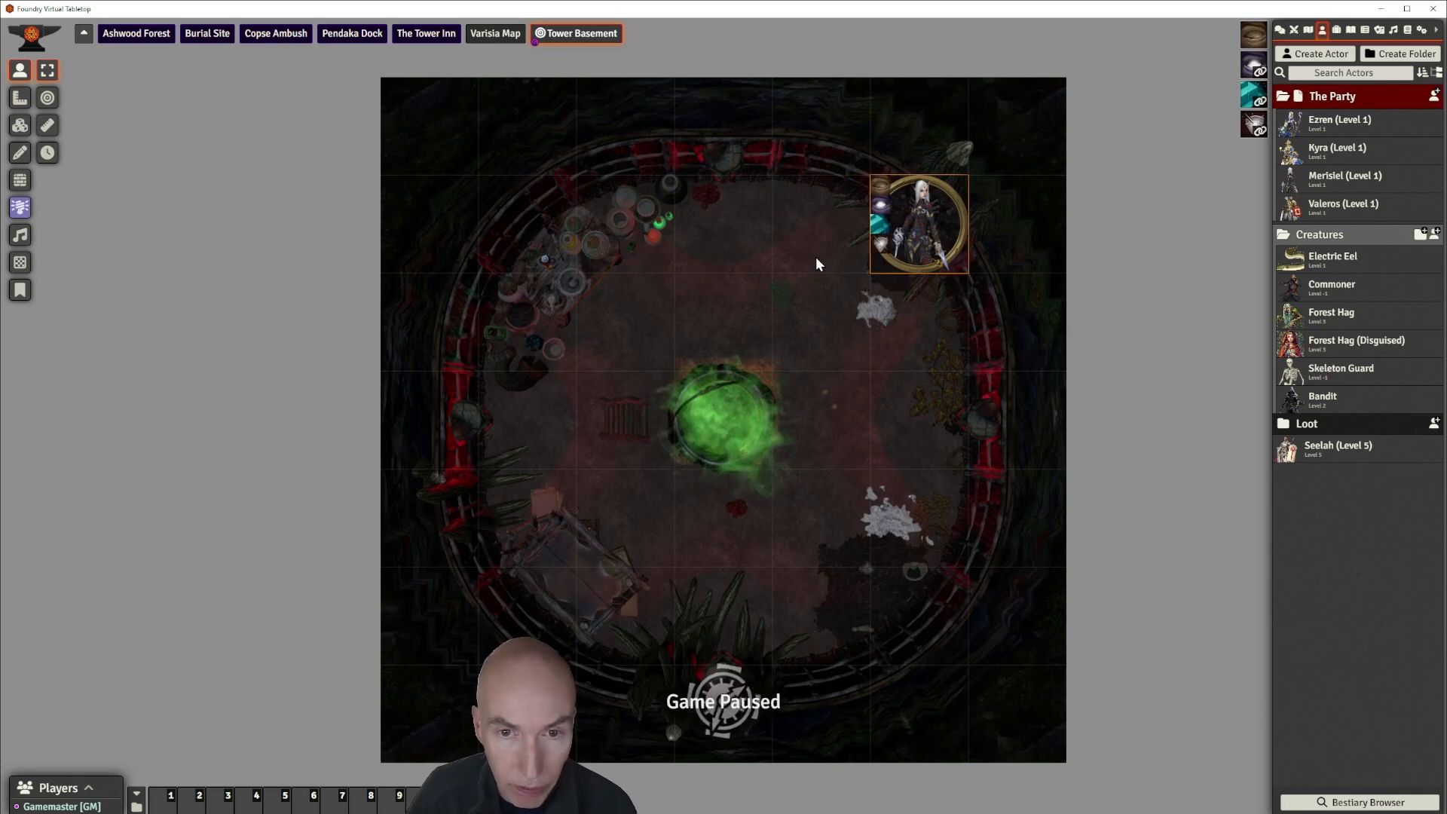
Walk the Merisiel token around the basement to check how the grid fits the room, and delete the token.
key("Left")
key("Down")
key("Down")
key("Down")
key("Down")
key("Down")
key("Up")
key("Up")
key("Up")
key("Left")
key("Left")
key("Left")
key("Right")
key("Up")
key("Up")
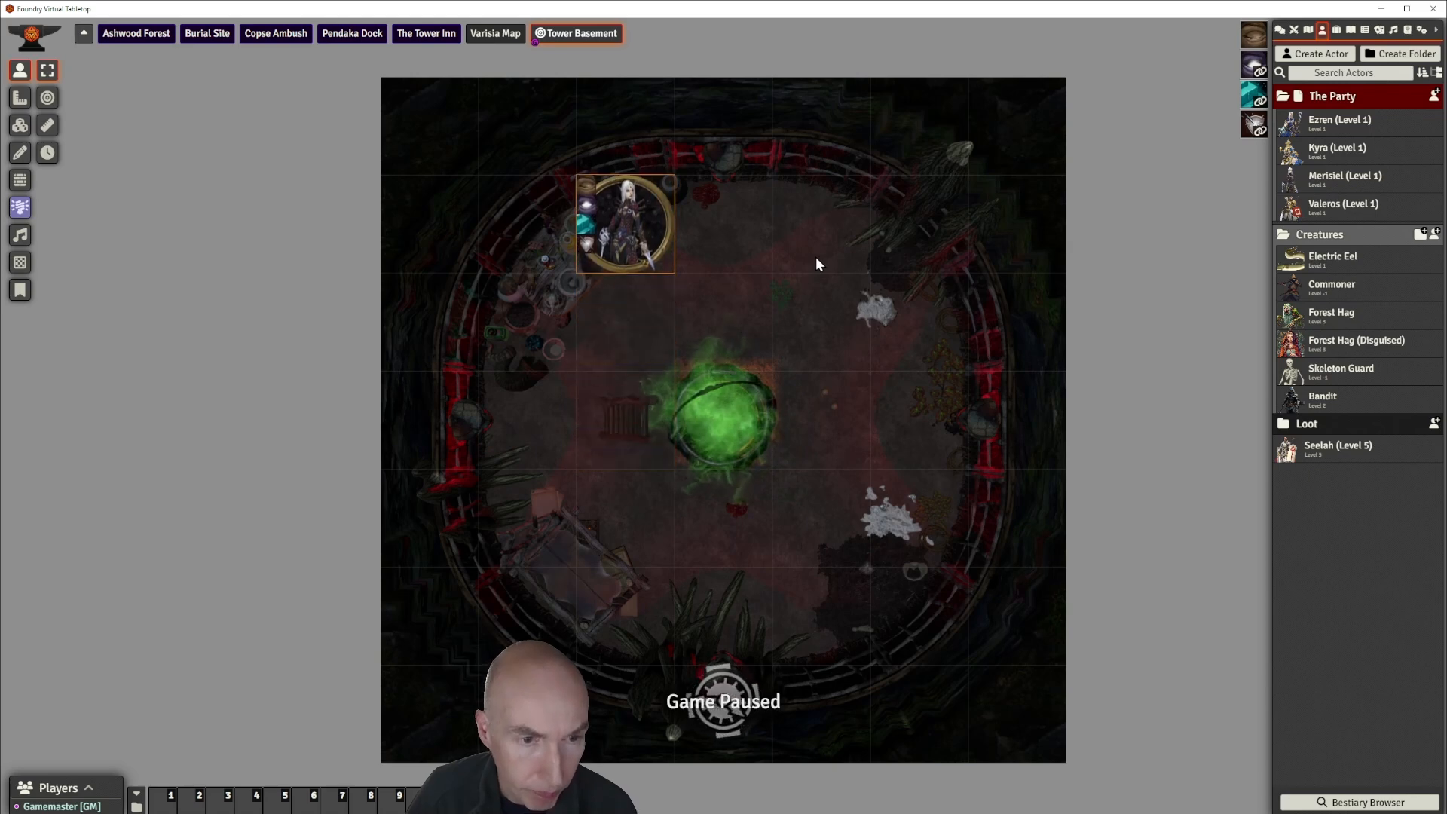
key("Down")
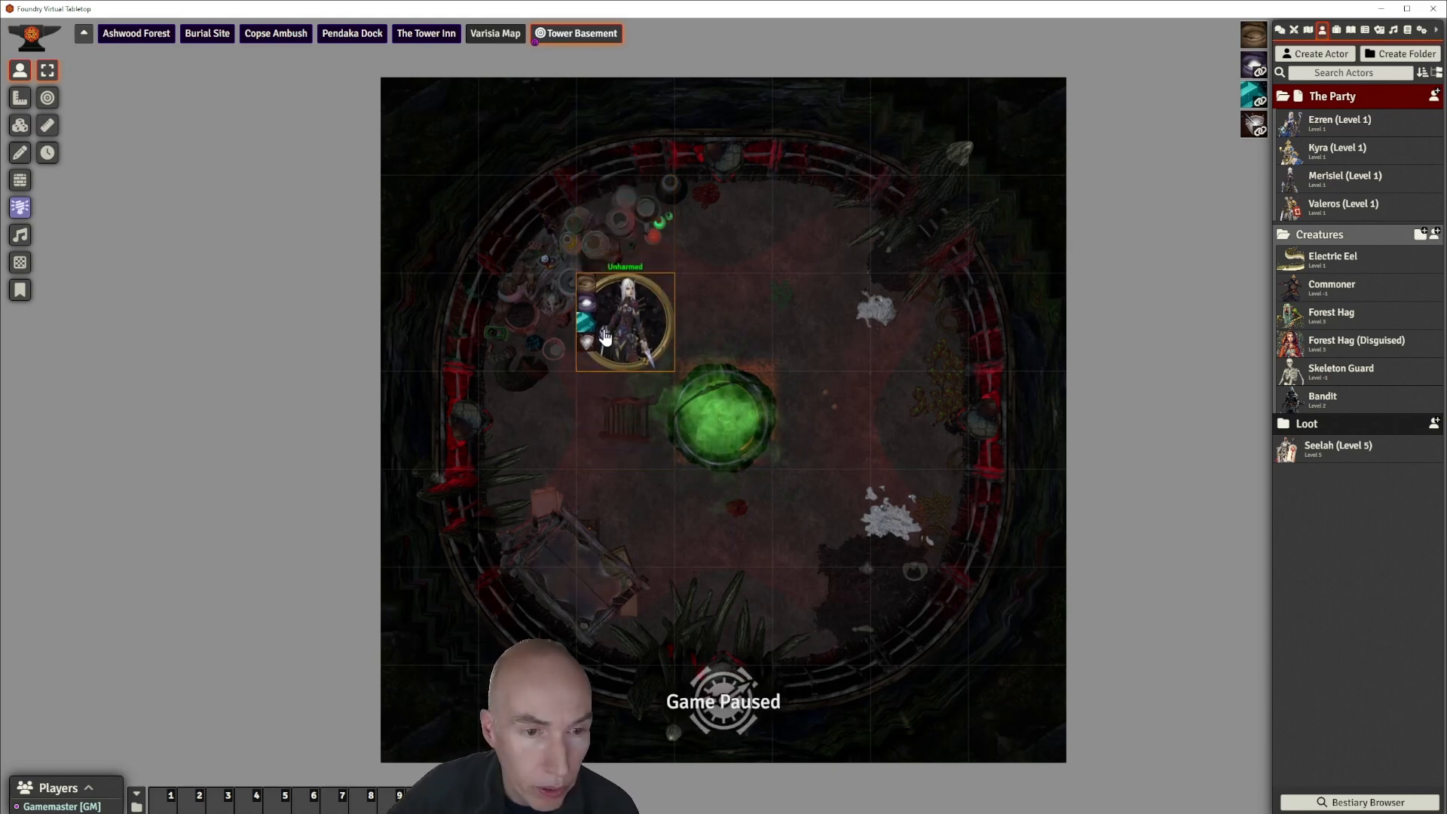
key("Delete")
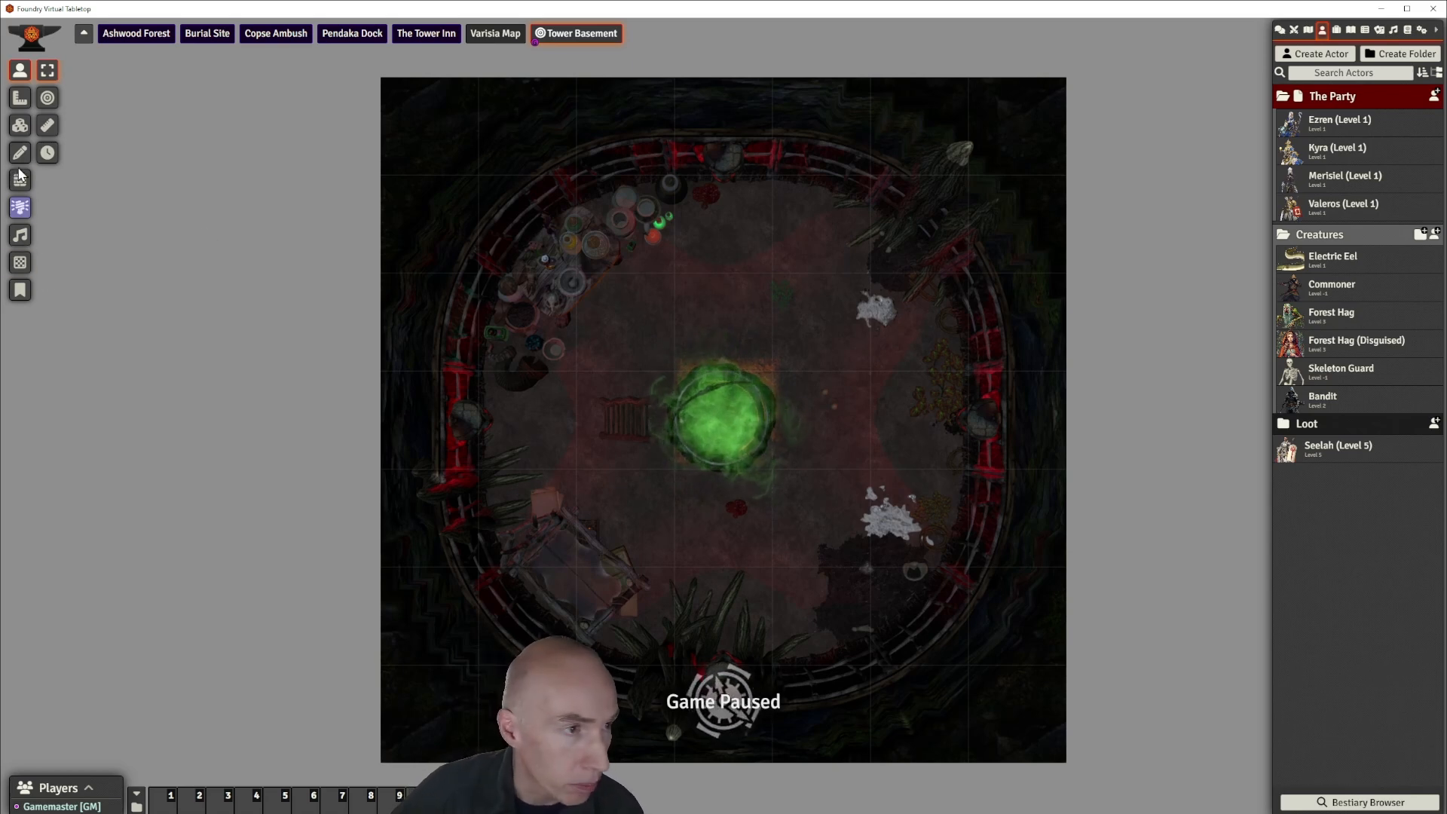
Enable the foreground layer for tiles and try to place the circular basement overlay on the Tower Basement map.
left_click(20, 126)
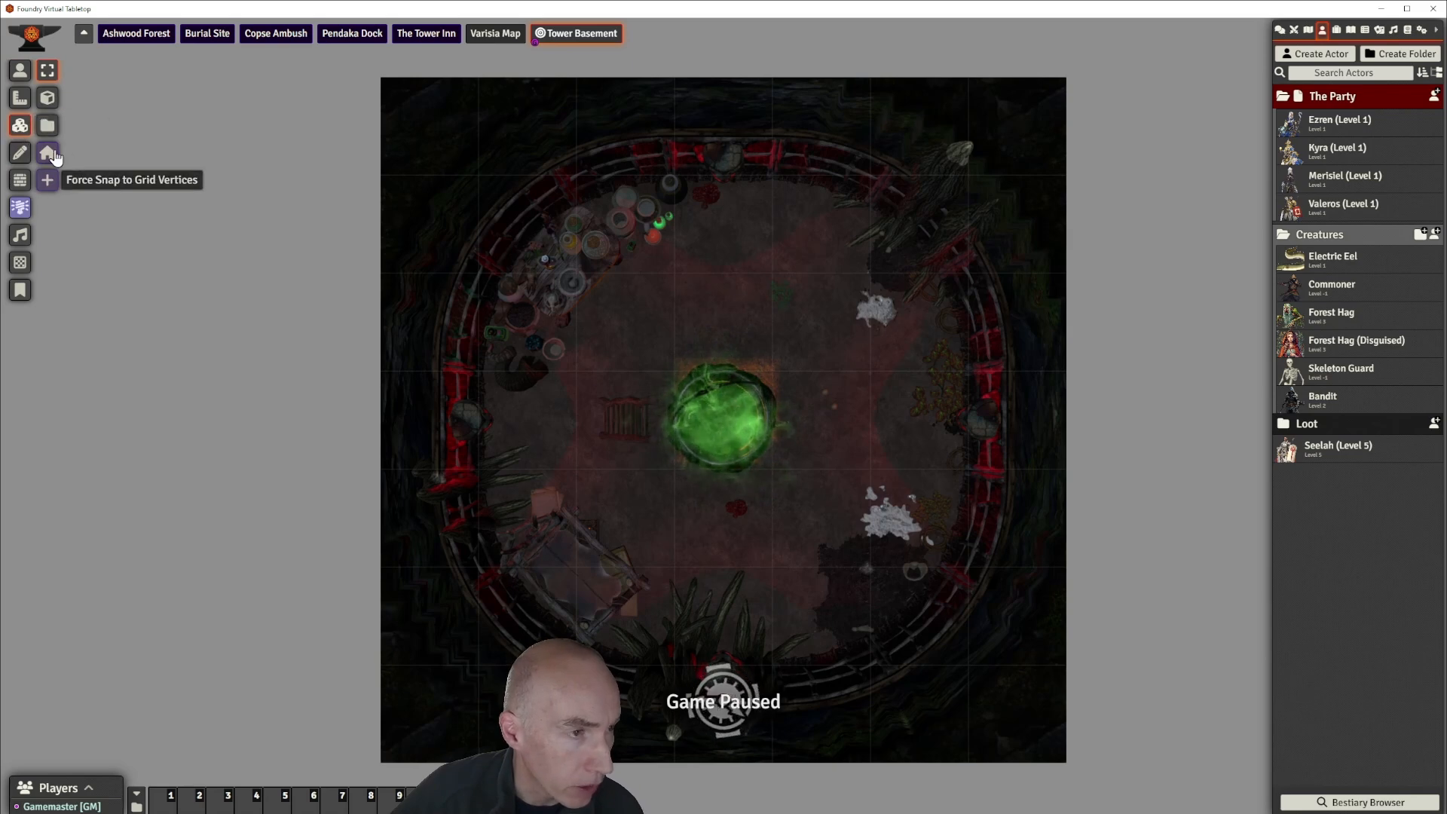
left_click(47, 153)
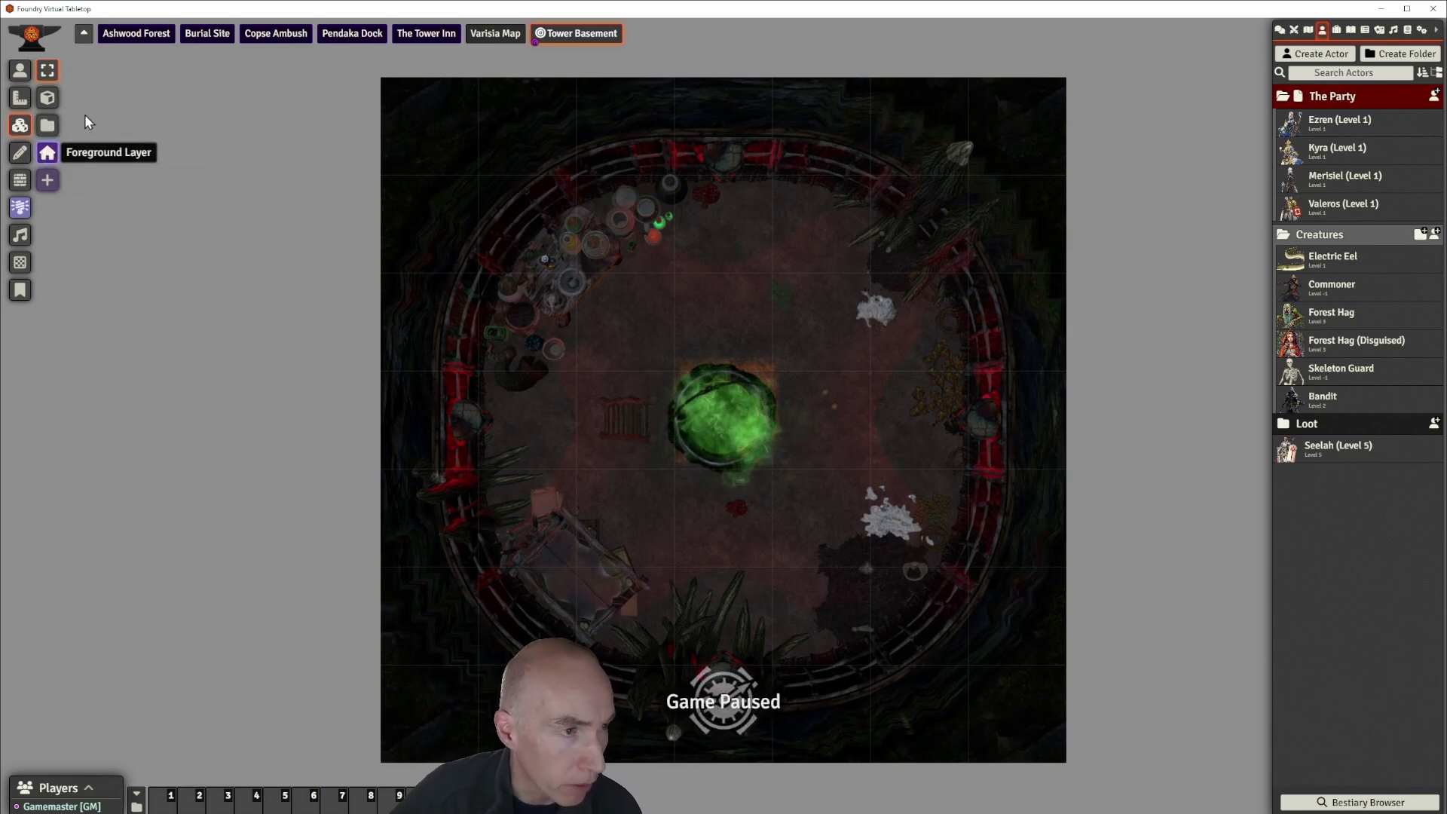
left_click(46, 126)
left_click_drag(735, 193, 286, 158)
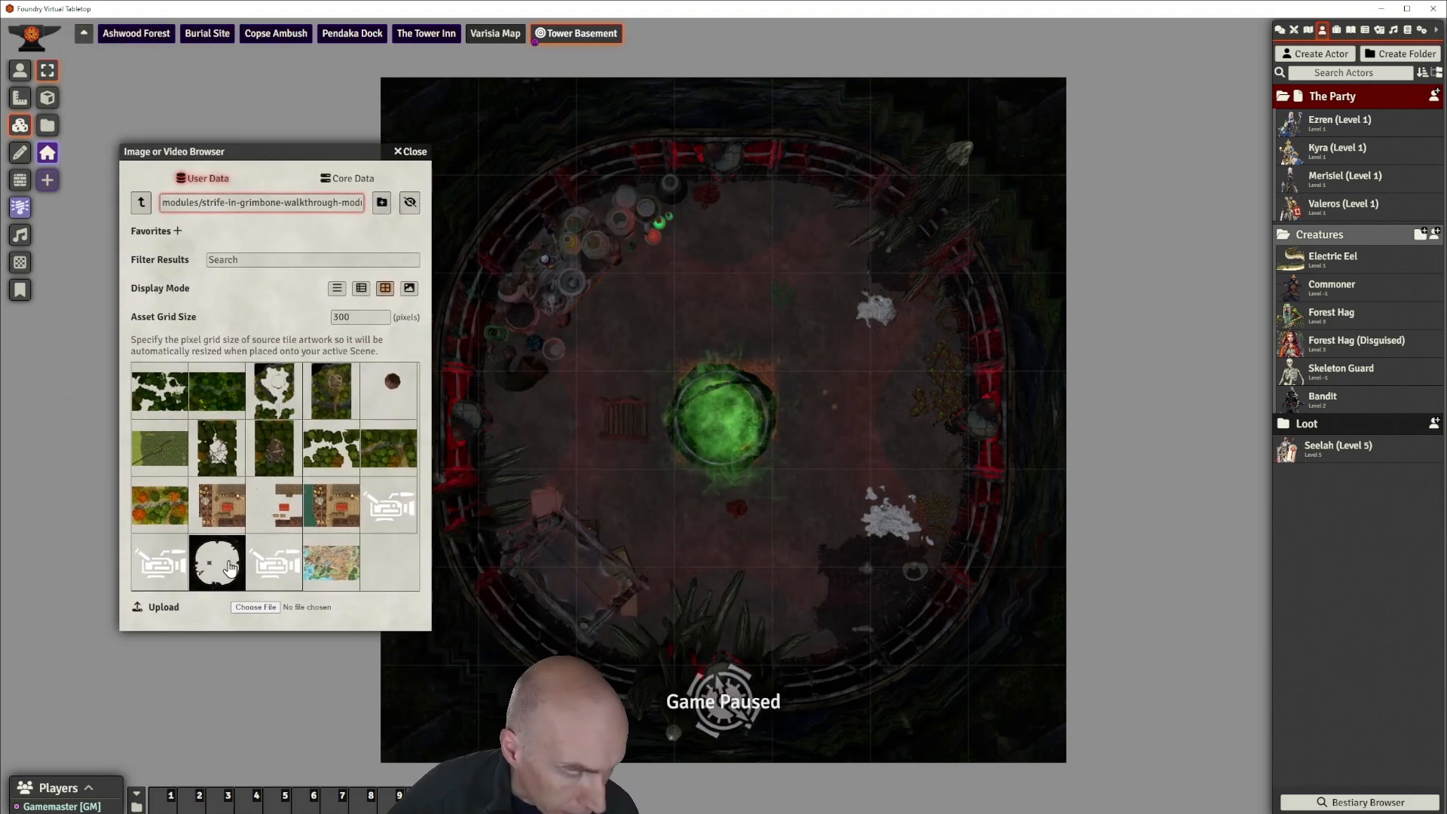
left_click_drag(229, 569, 685, 400)
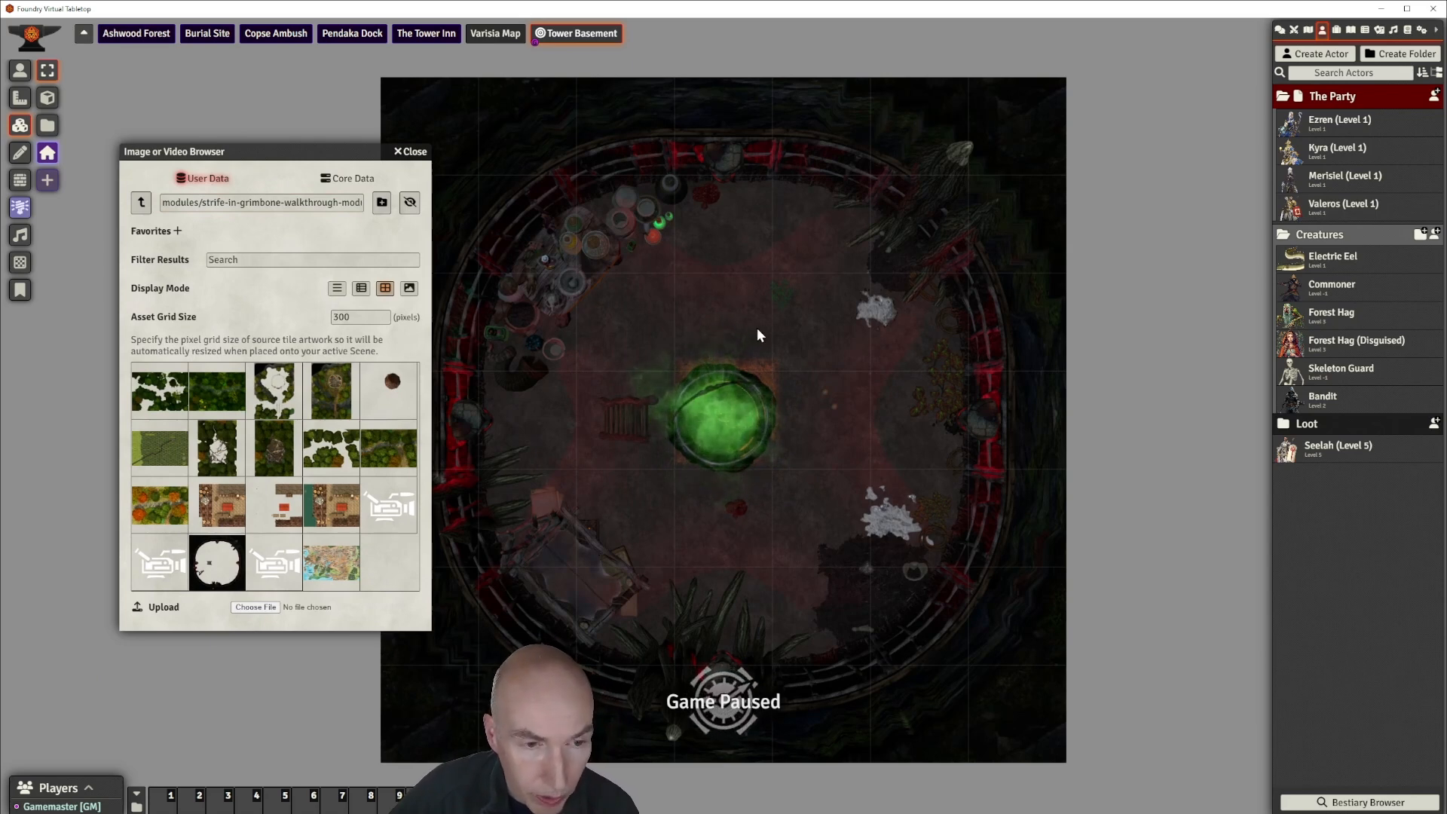
scroll(757, 334, "down", 1)
left_click_drag(348, 151, 279, 145)
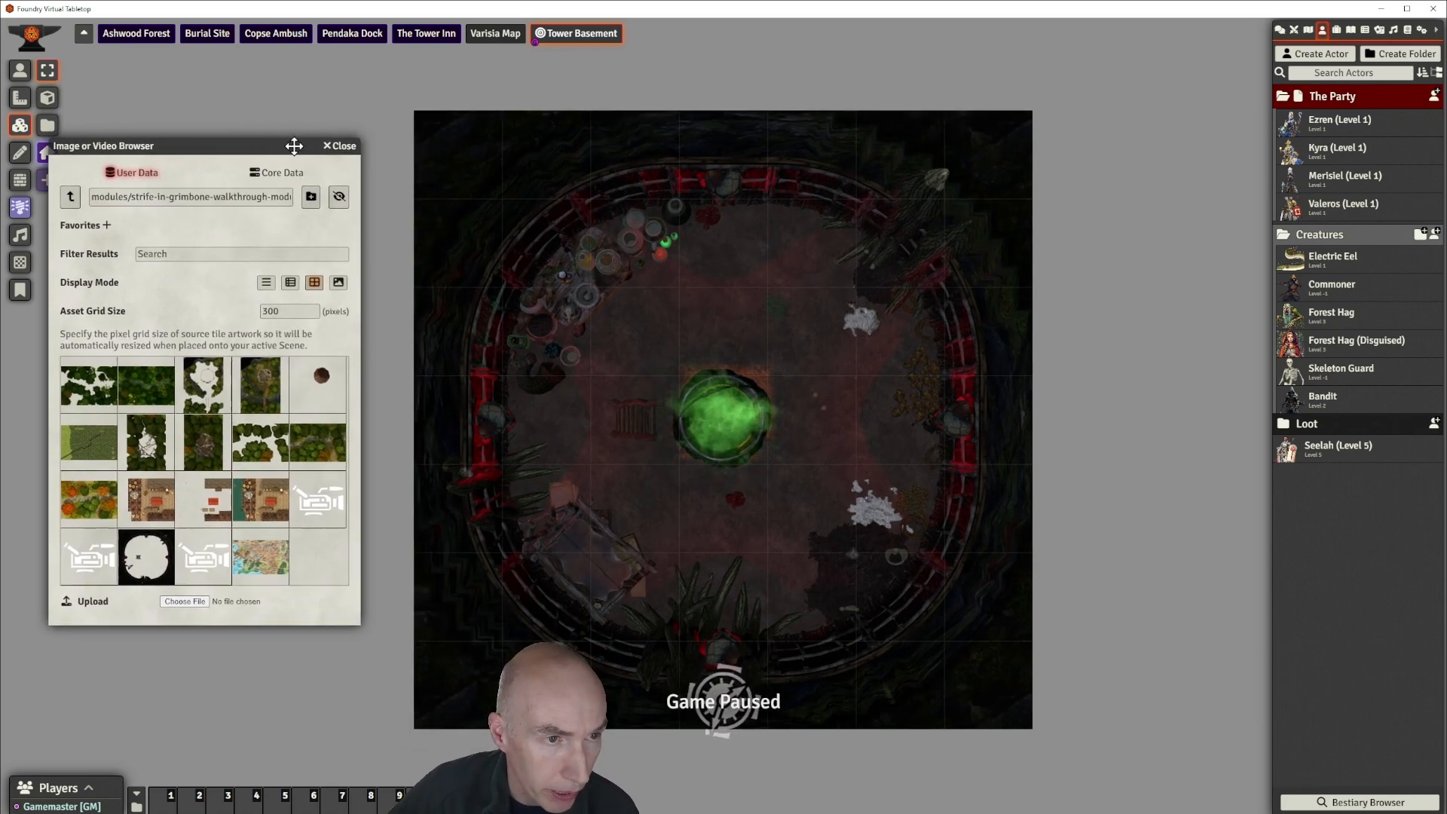
left_click(339, 145)
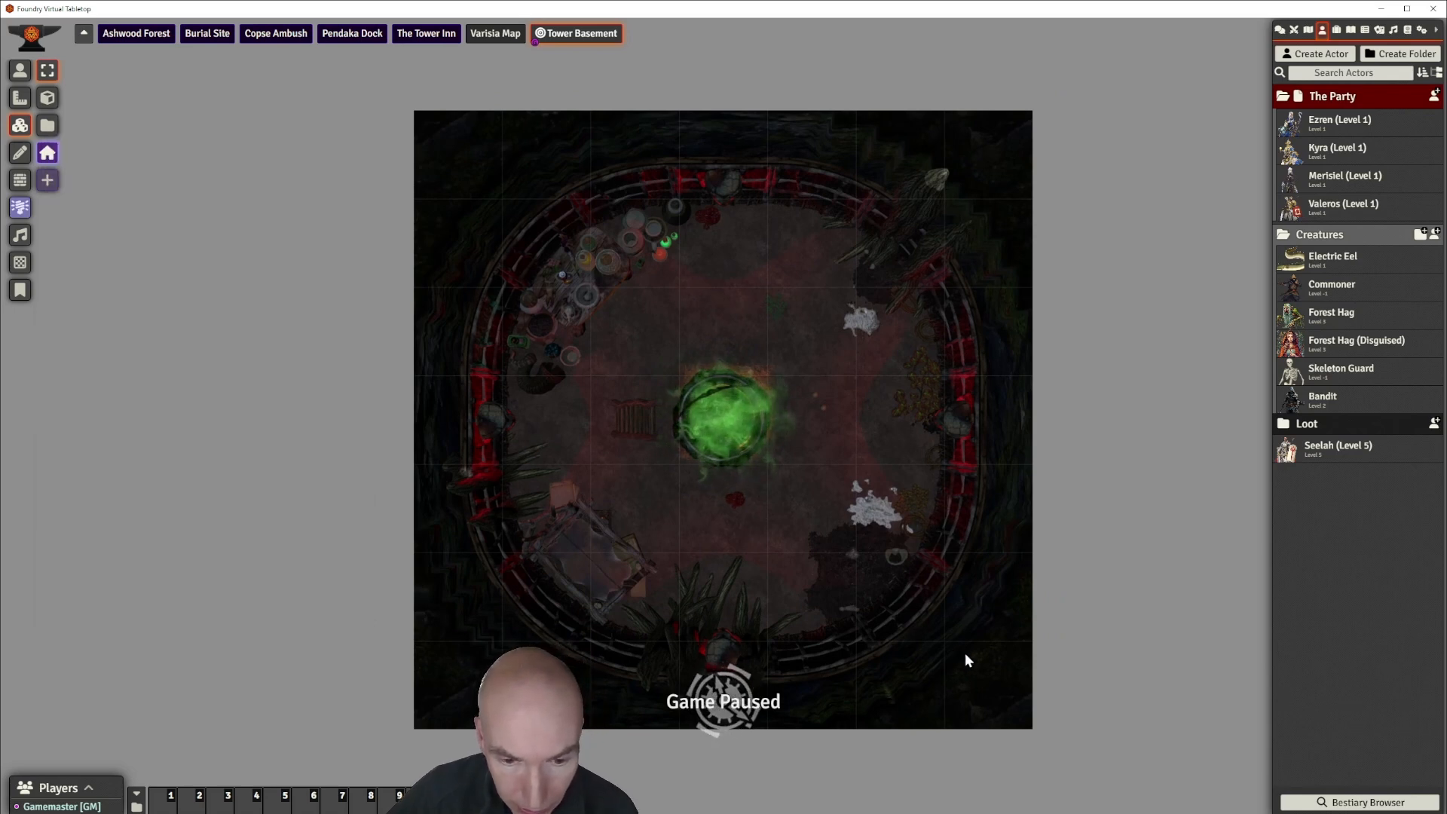
scroll(755, 469, "up", 2)
scroll(757, 468, "down", 1)
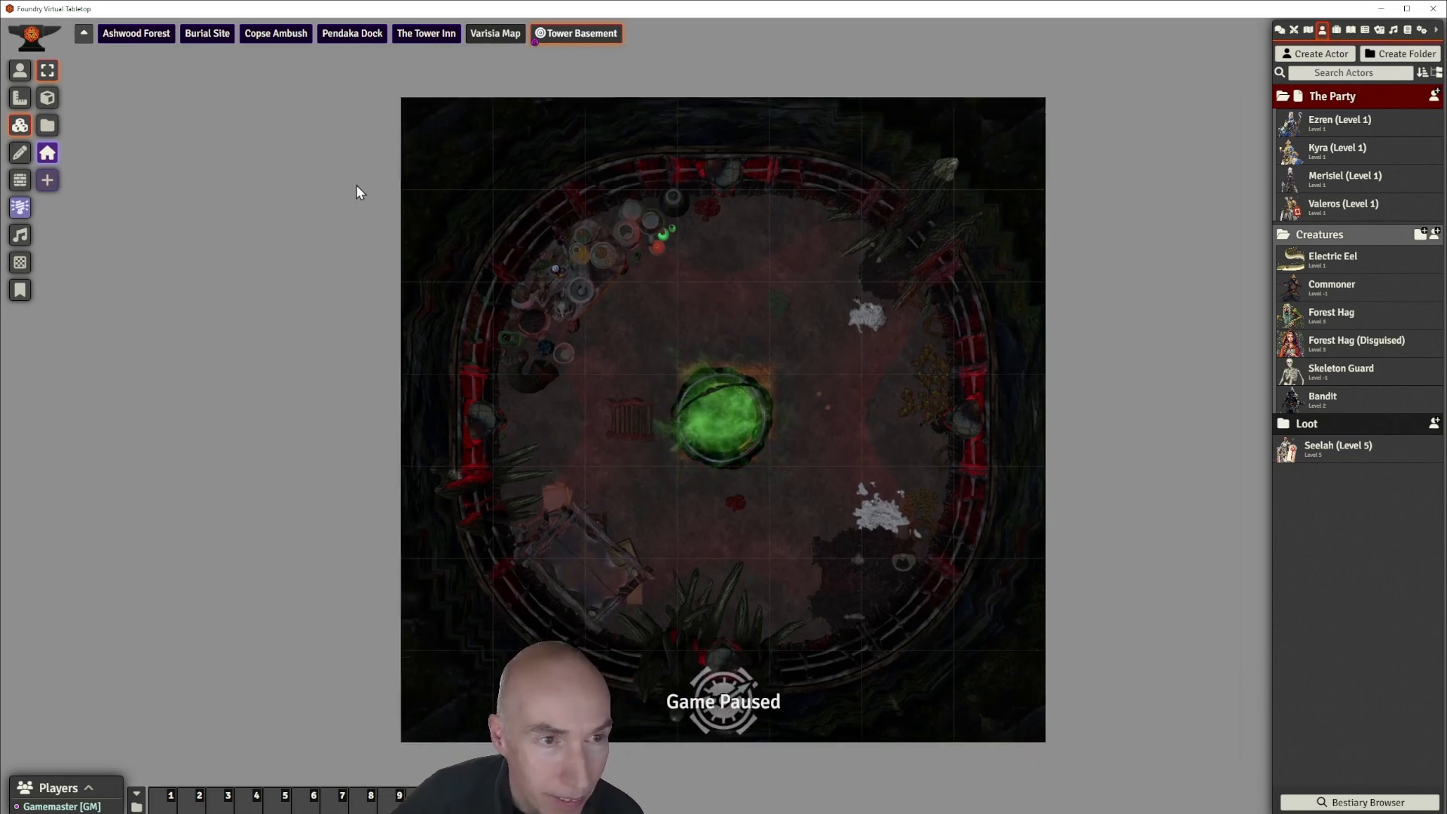
left_click_drag(530, 187, 436, 147)
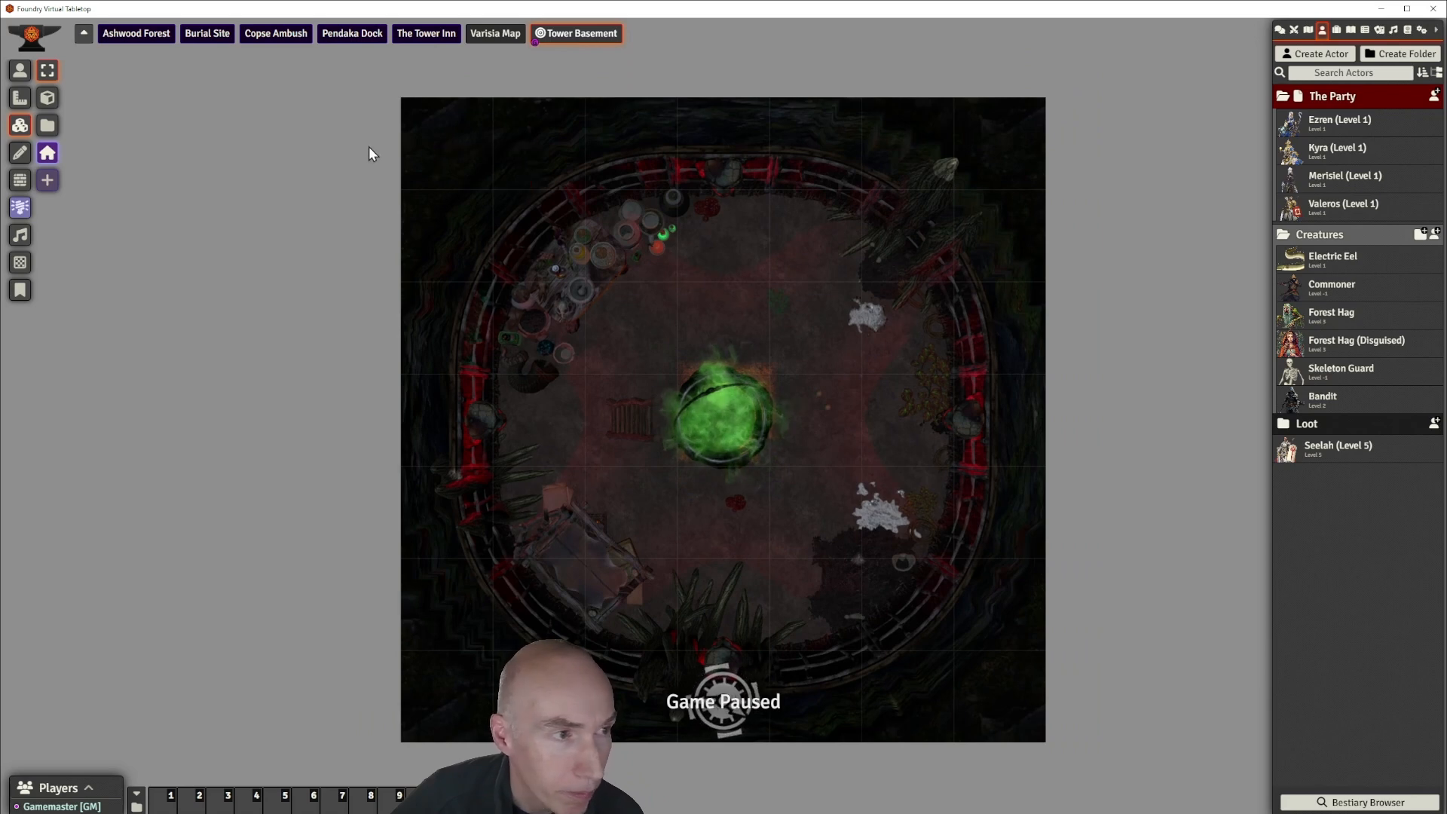
Place the basement overlay tile from the module's image folder onto the scene so that it covers the whole map.
left_click(47, 125)
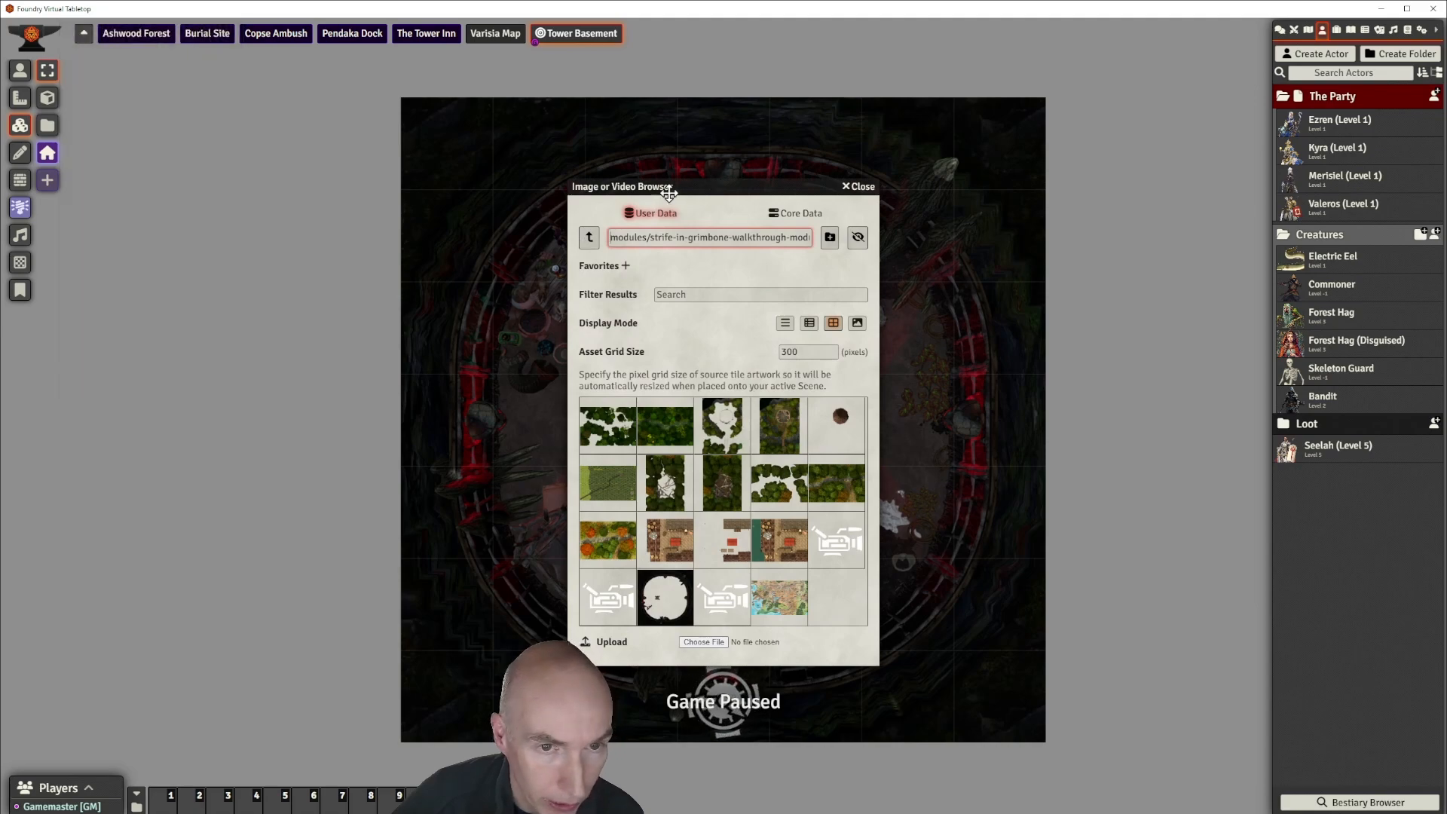
left_click_drag(708, 187, 216, 131)
left_click_drag(158, 555, 731, 401)
right_click(892, 458)
left_click_drag(893, 458, 930, 432)
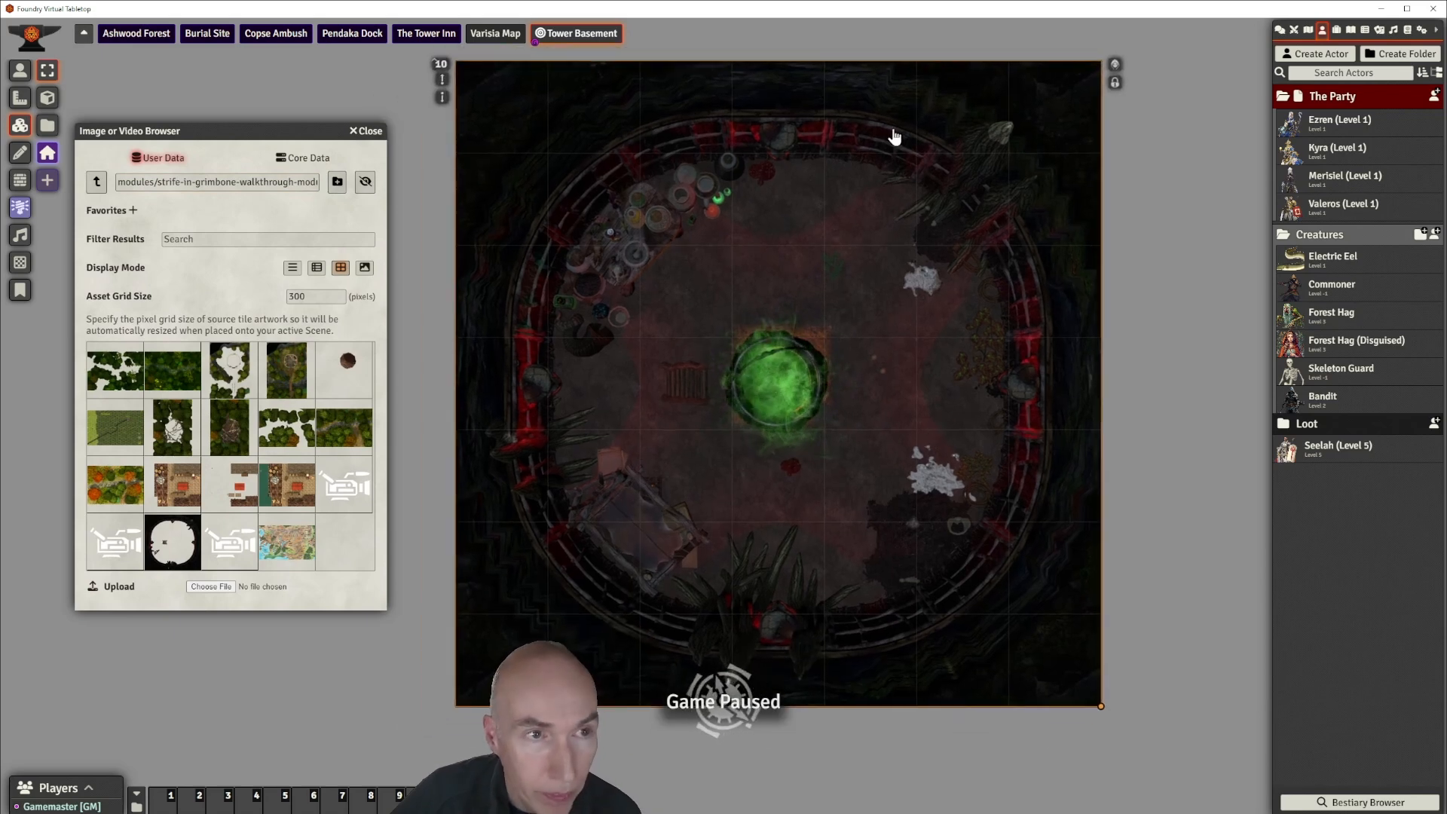
Set the overlay tile's opacity to 0.85 and its occlusion mode to None (Always Visible), and update the tile.
double_click(1081, 145)
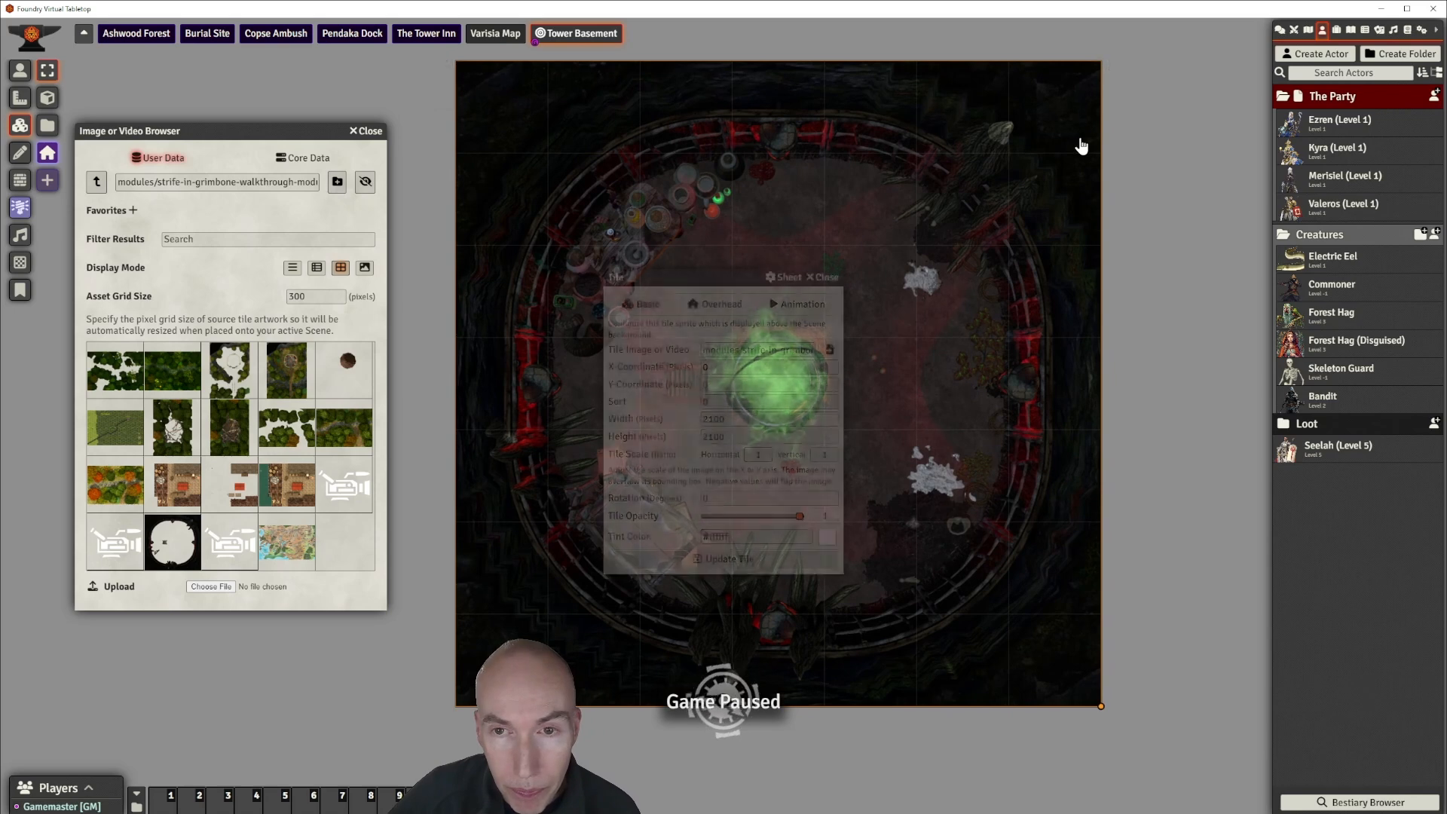
left_click(800, 523)
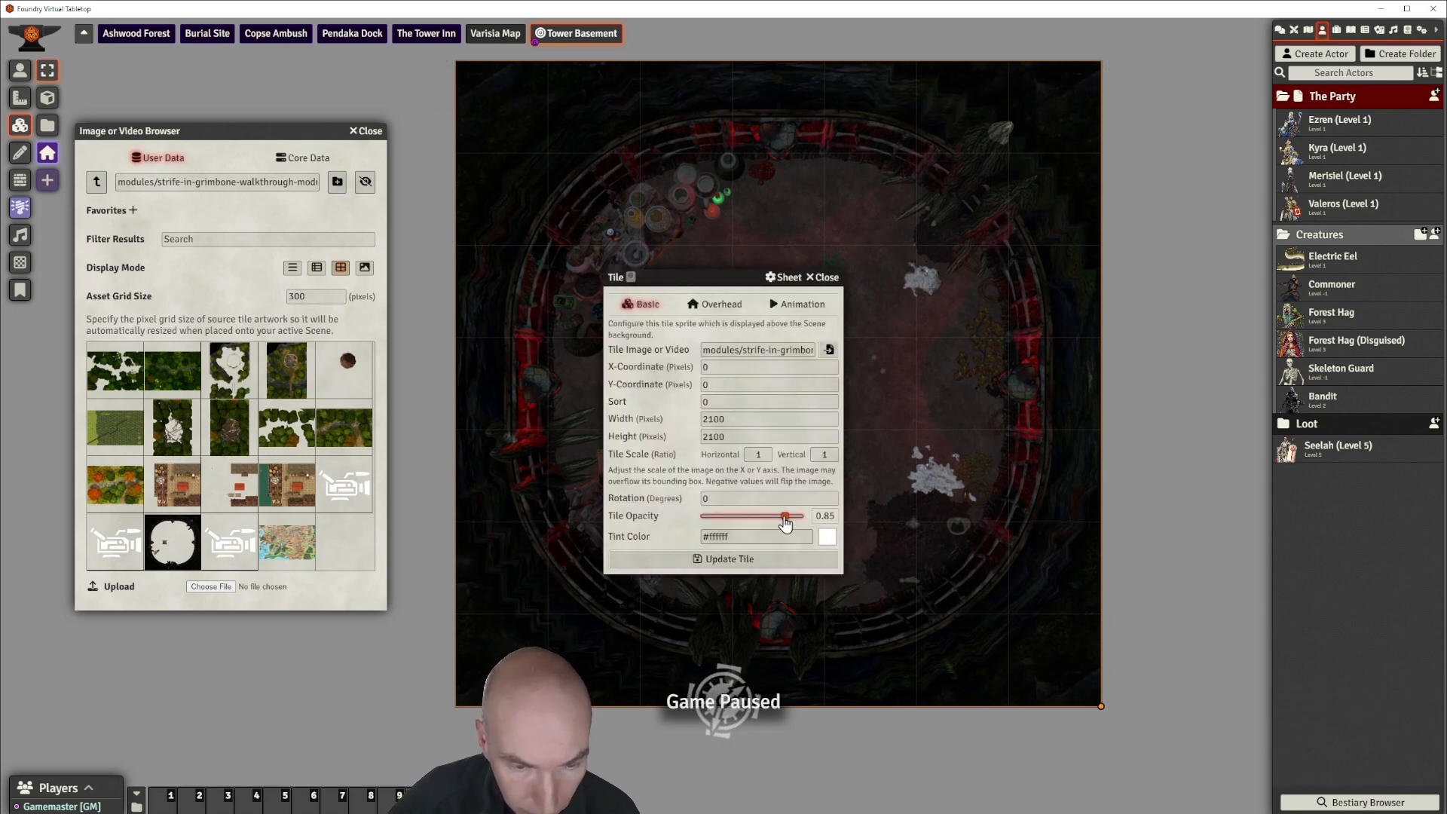
left_click(720, 306)
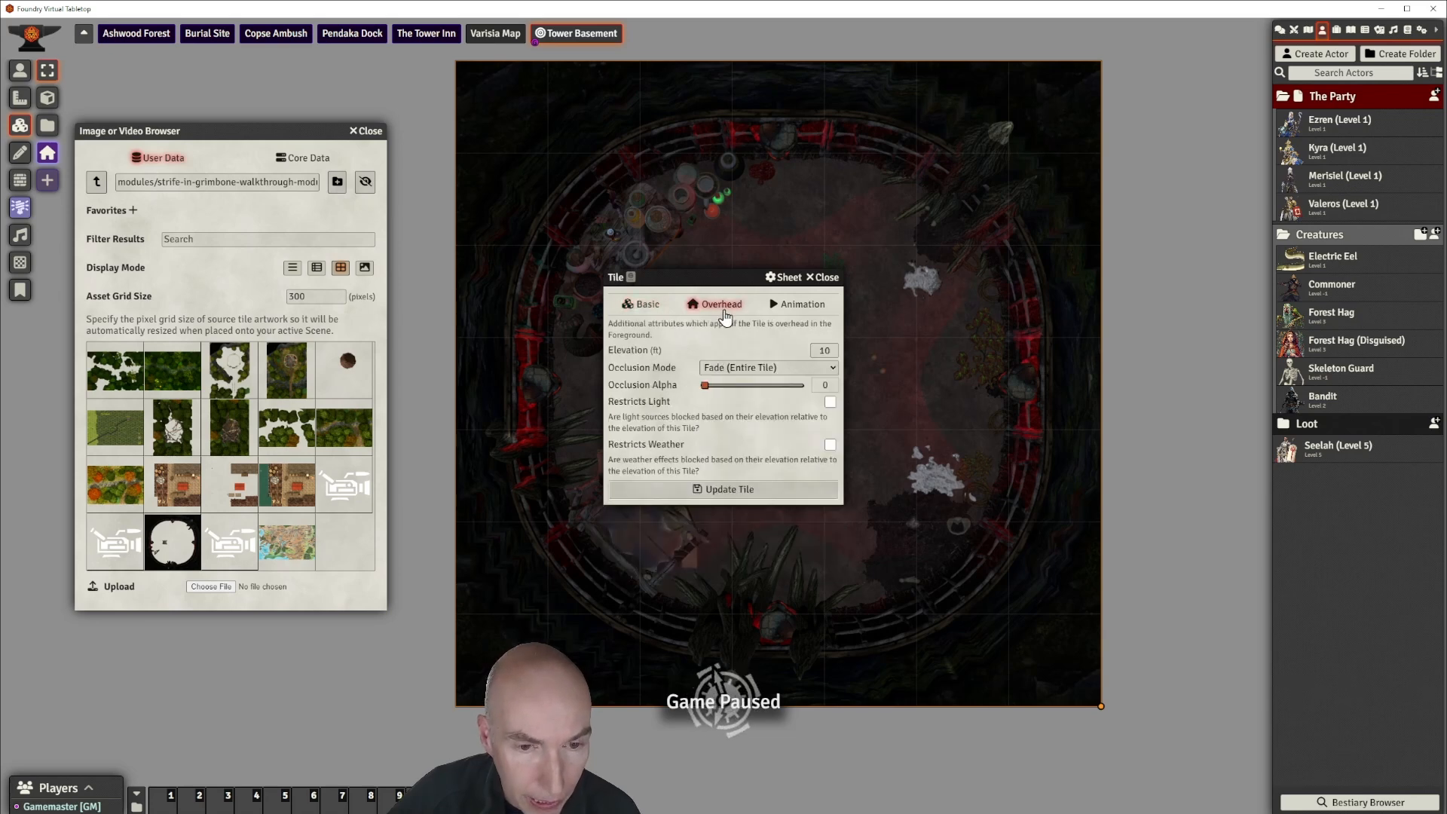
left_click(784, 369)
left_click(756, 387)
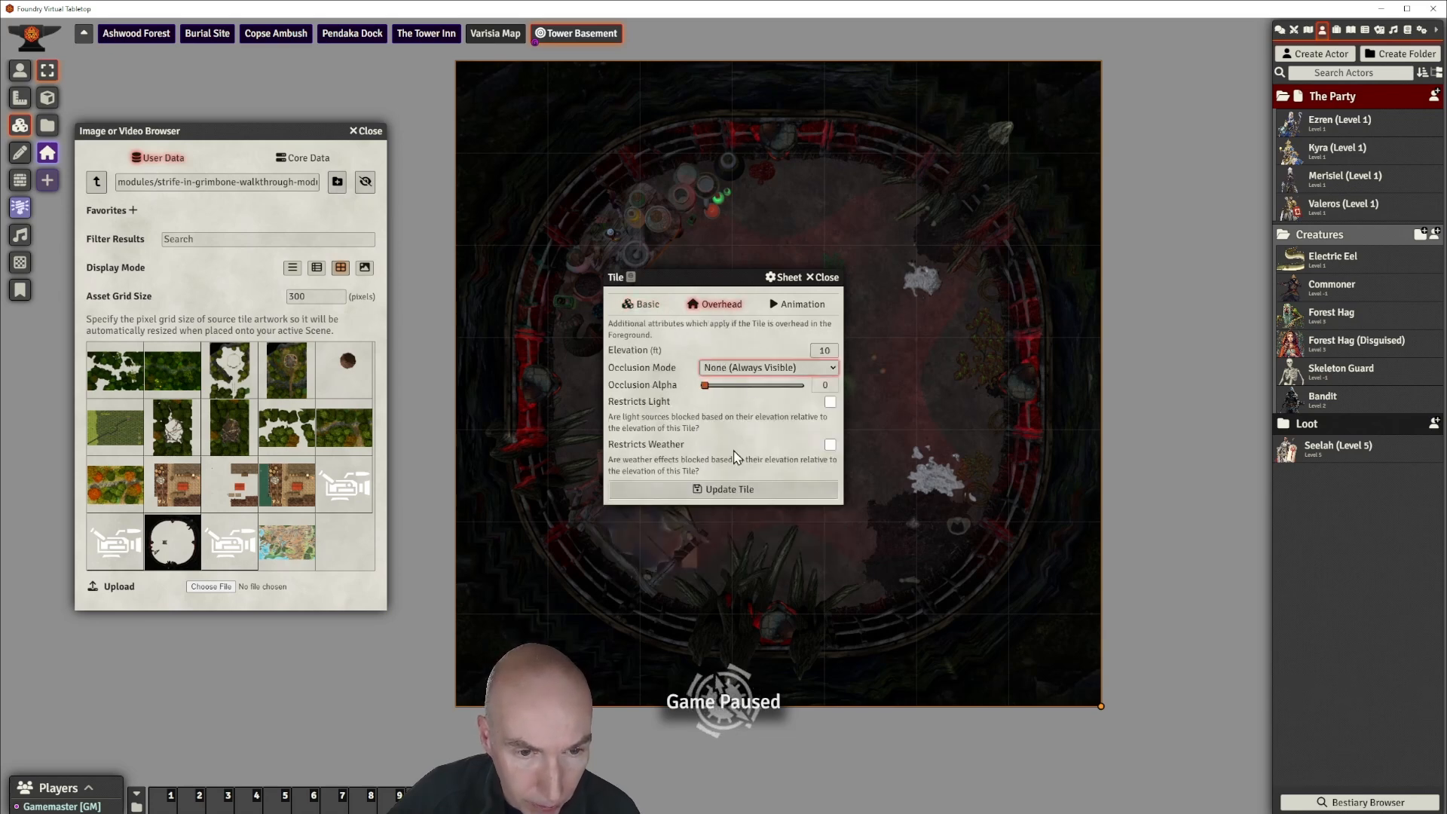
left_click(731, 491)
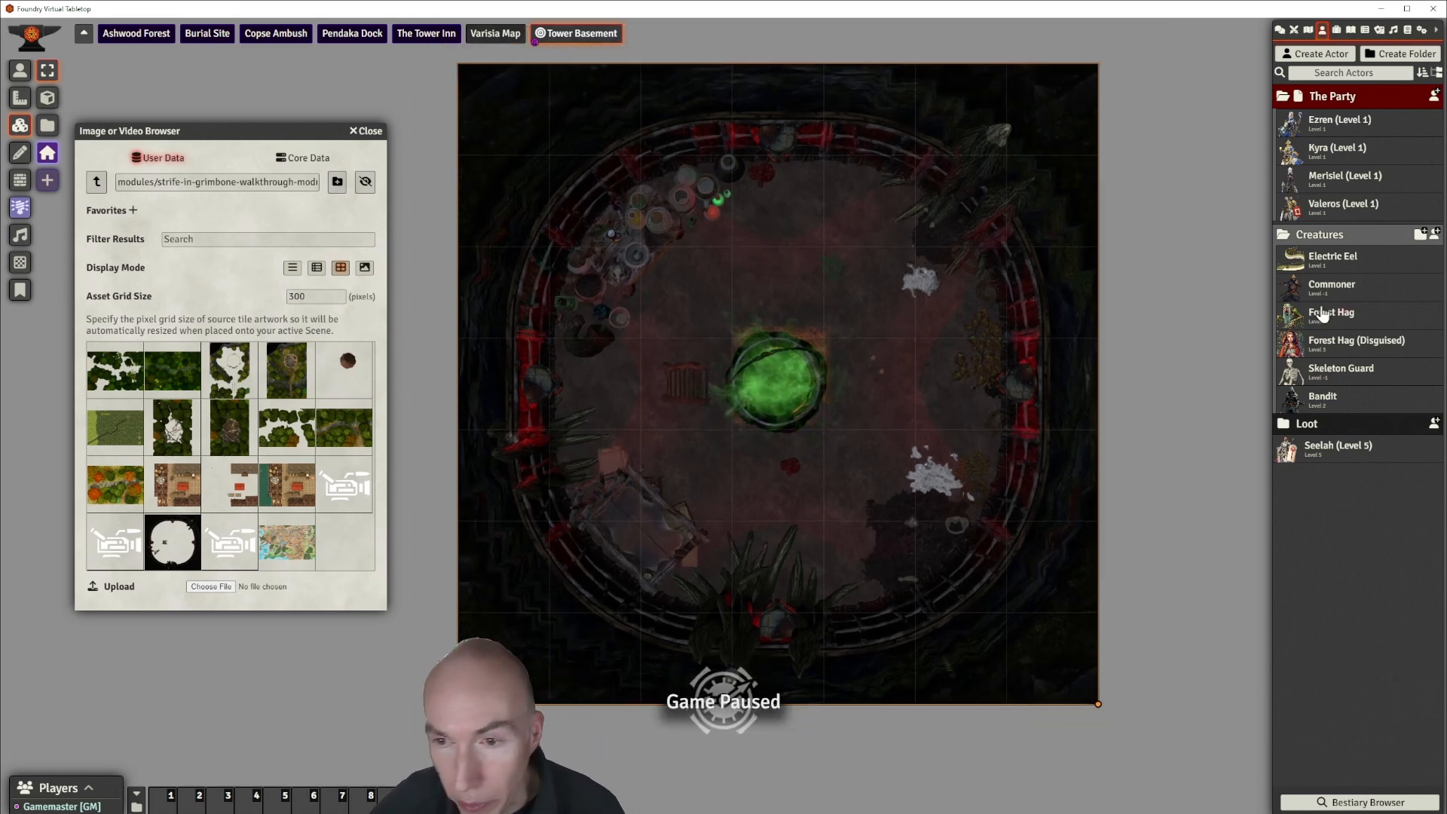
Place the Merisiel token in the basement and walk it along the room's right side to test the overlay.
left_click_drag(1338, 175, 872, 281)
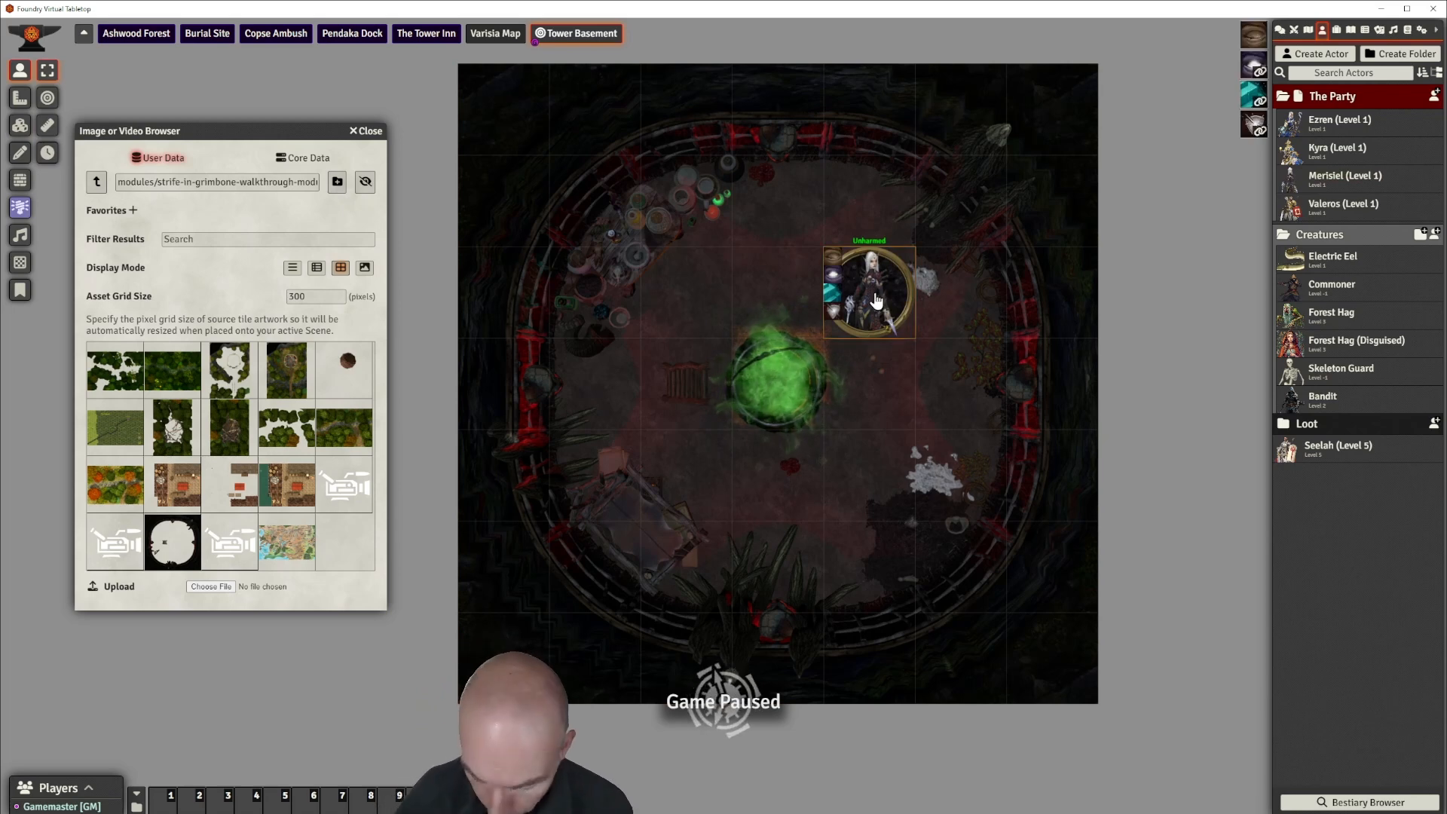
key("Up")
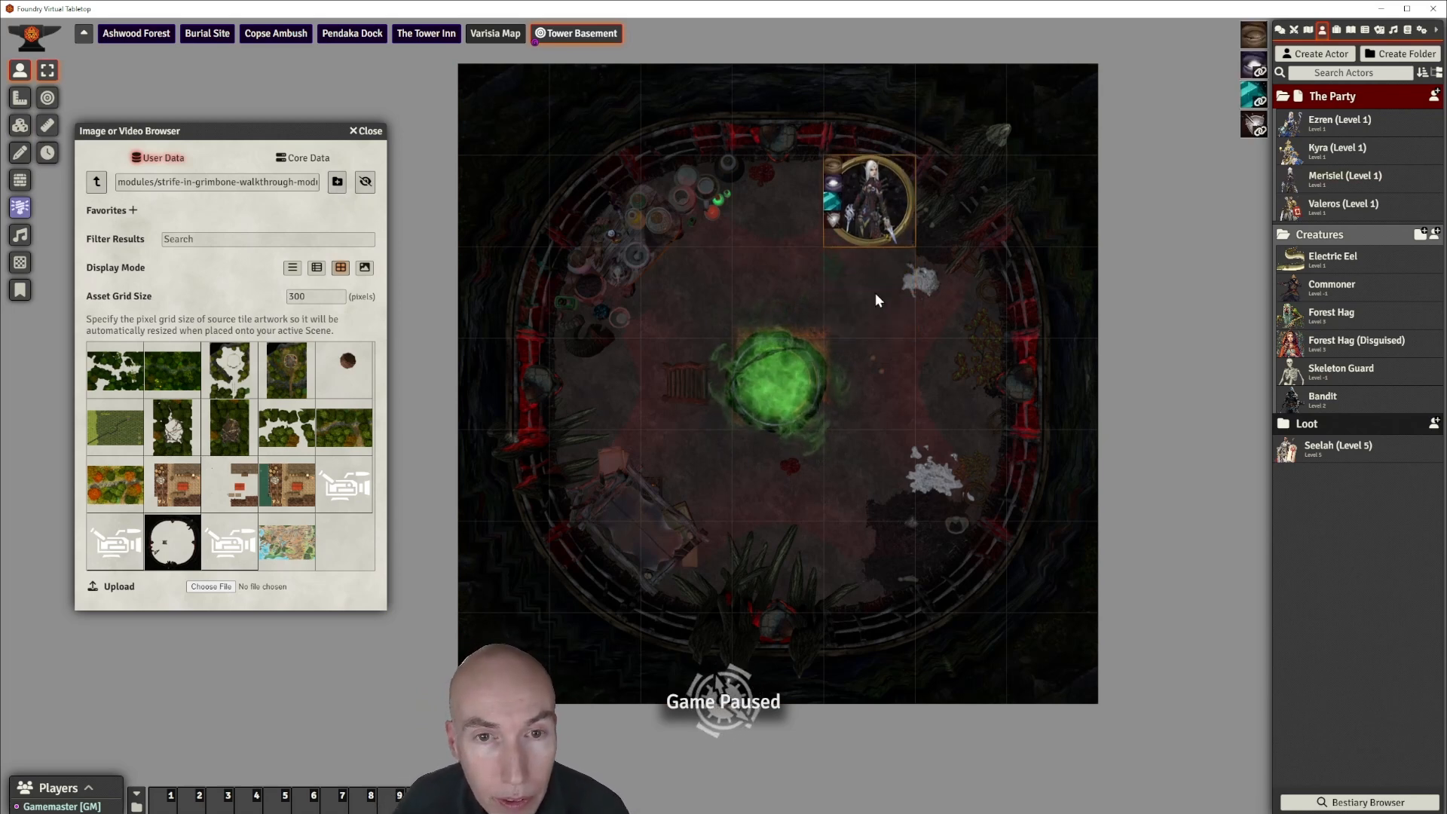
key("Up")
key("Down")
key("Right")
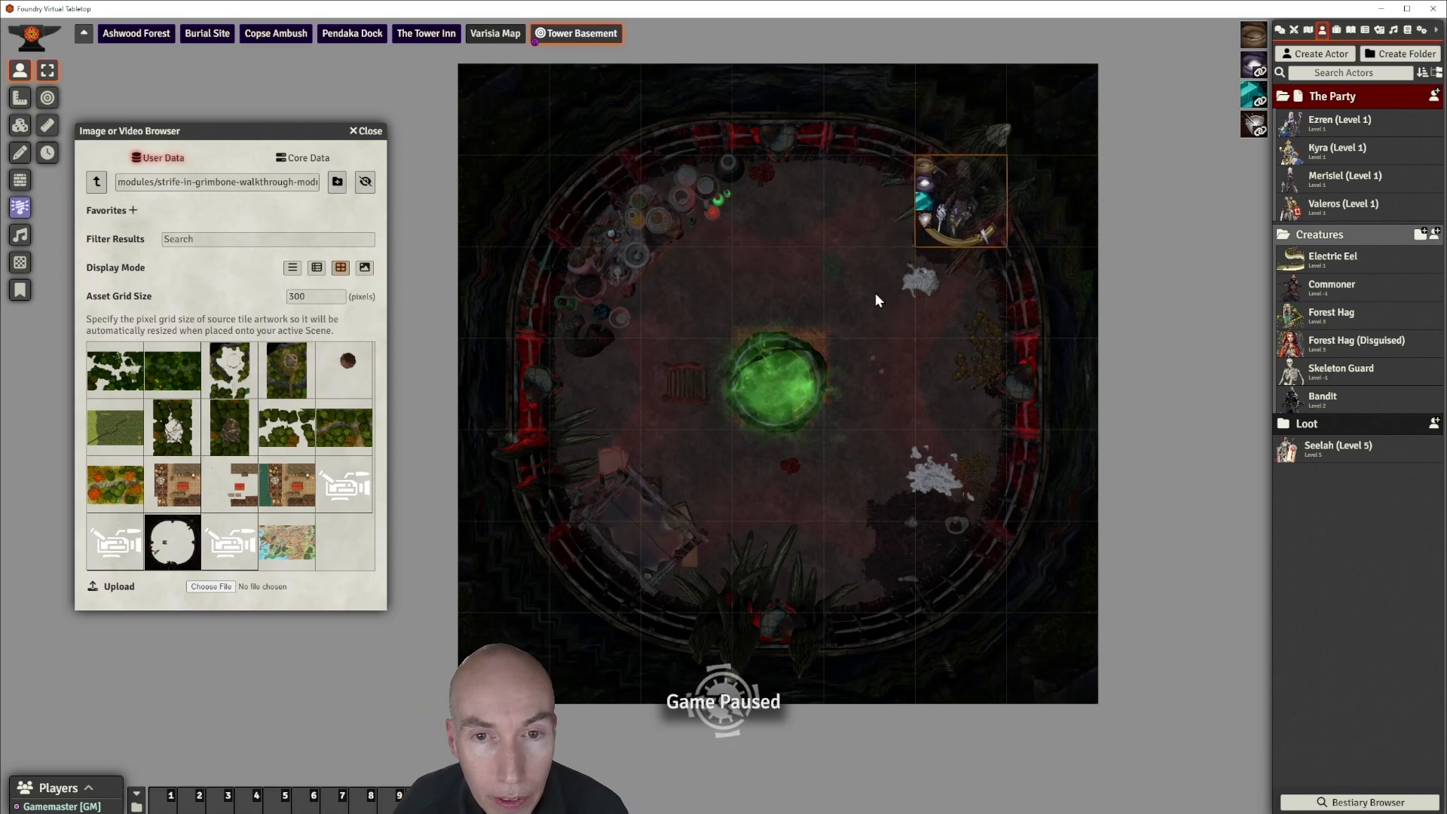
key("Down")
key("Down")
key("Down")
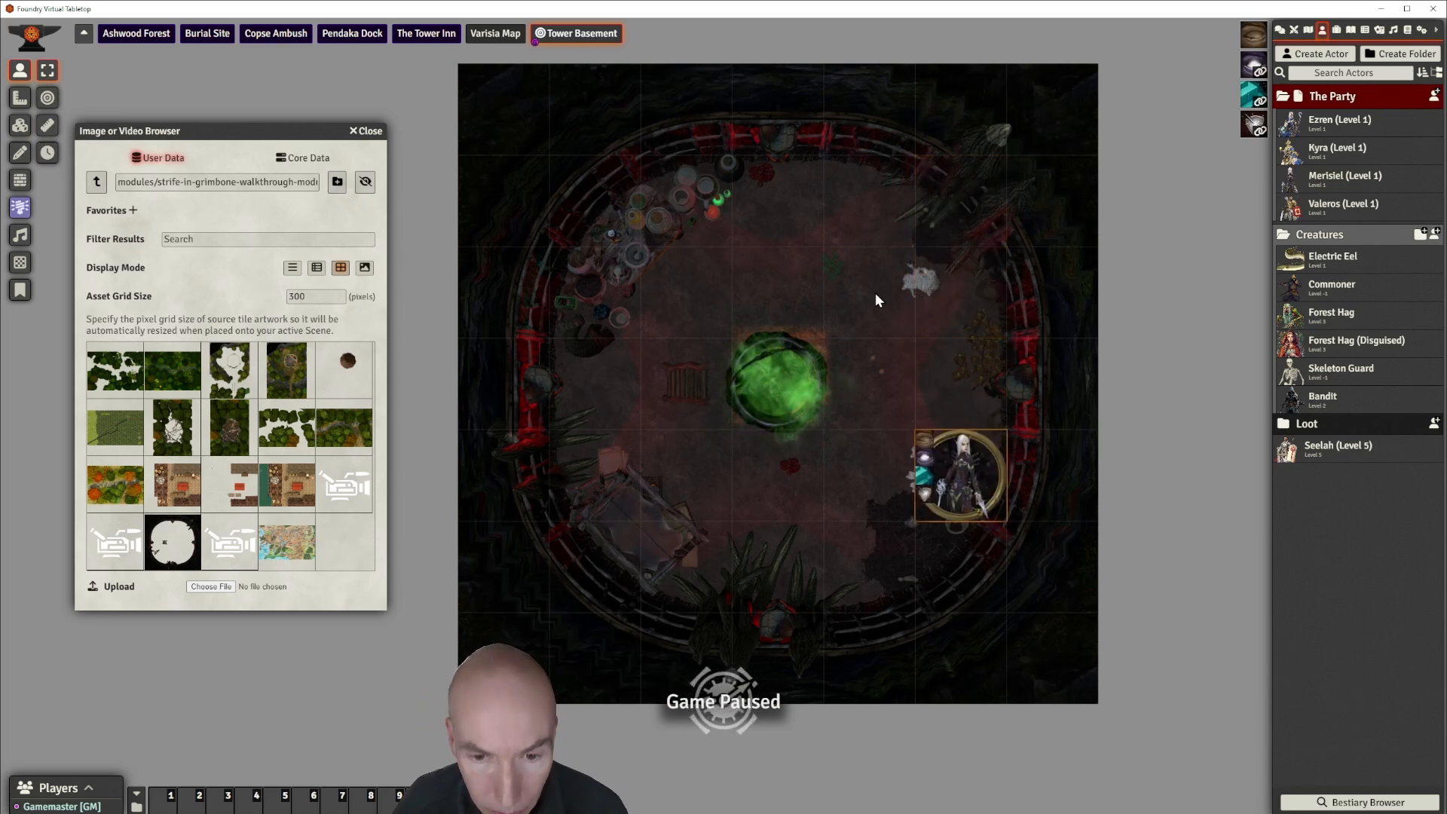
key("Up")
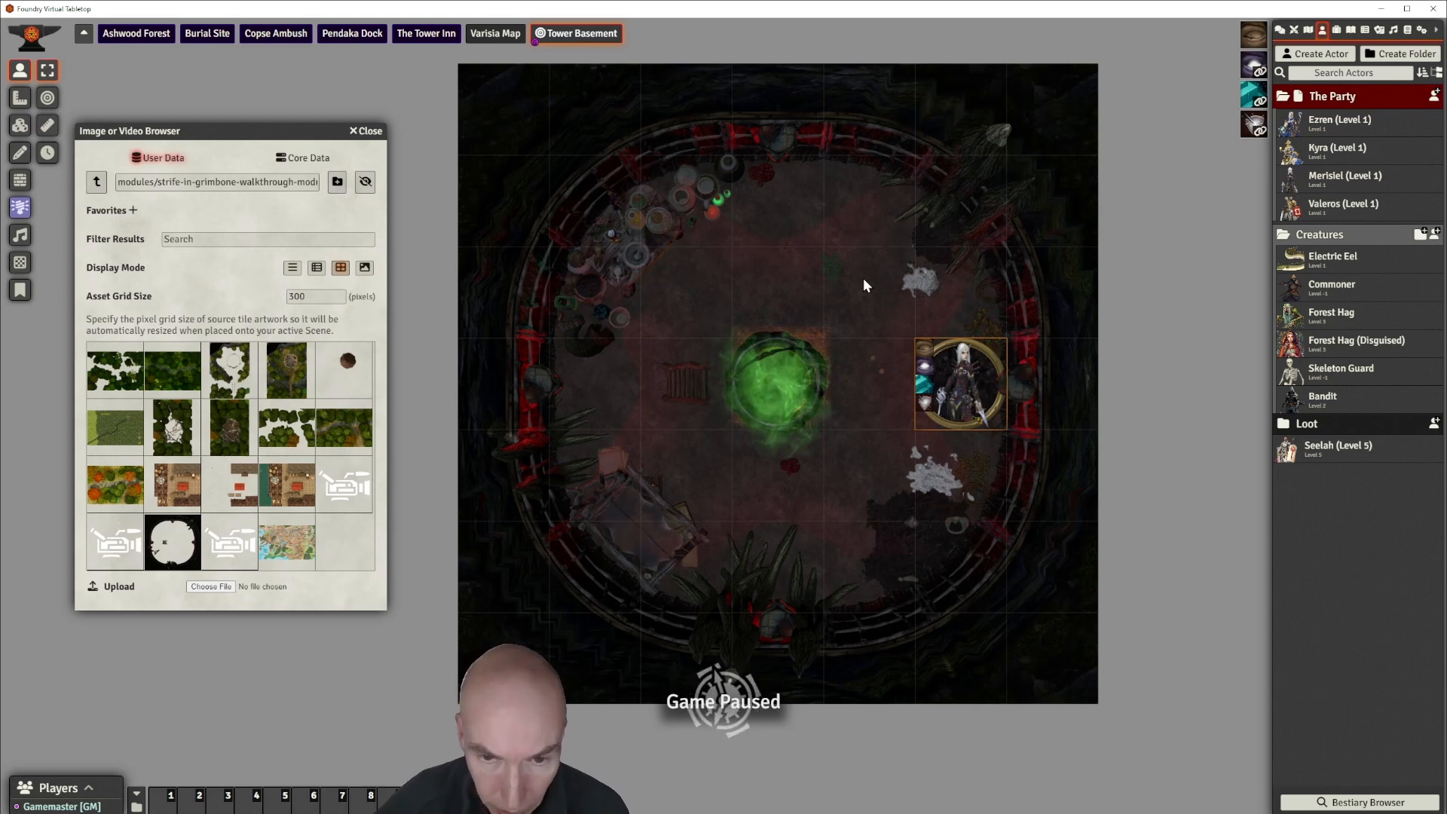
key("Down")
key("Down")
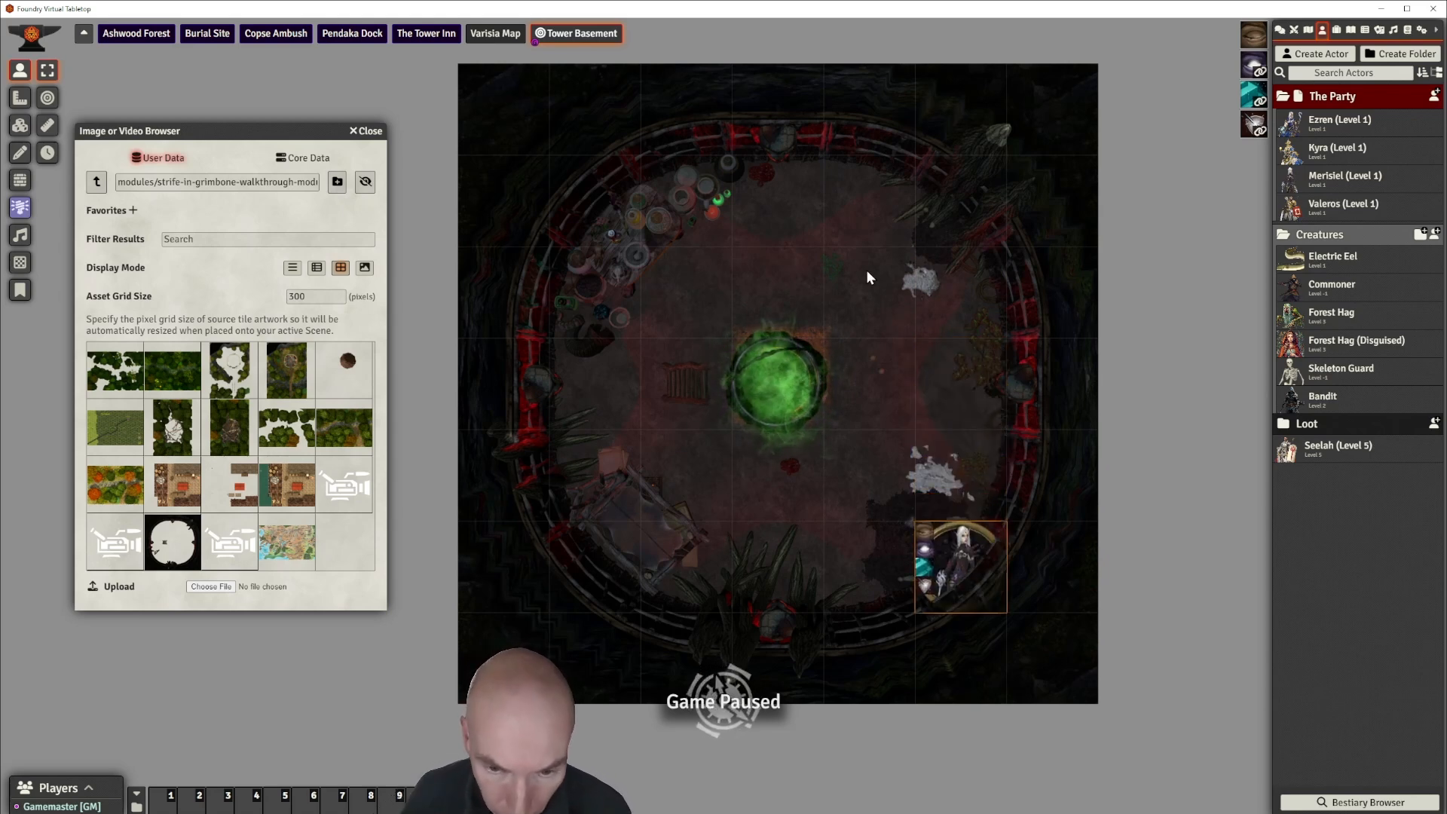
Walk the Merisiel token along the room's lower and left edges to the upper-left area, and delete the token.
key("Left")
key("Down")
key("Up")
key("Left")
key("Left")
key("Left")
key("Up")
key("Up")
key("Up")
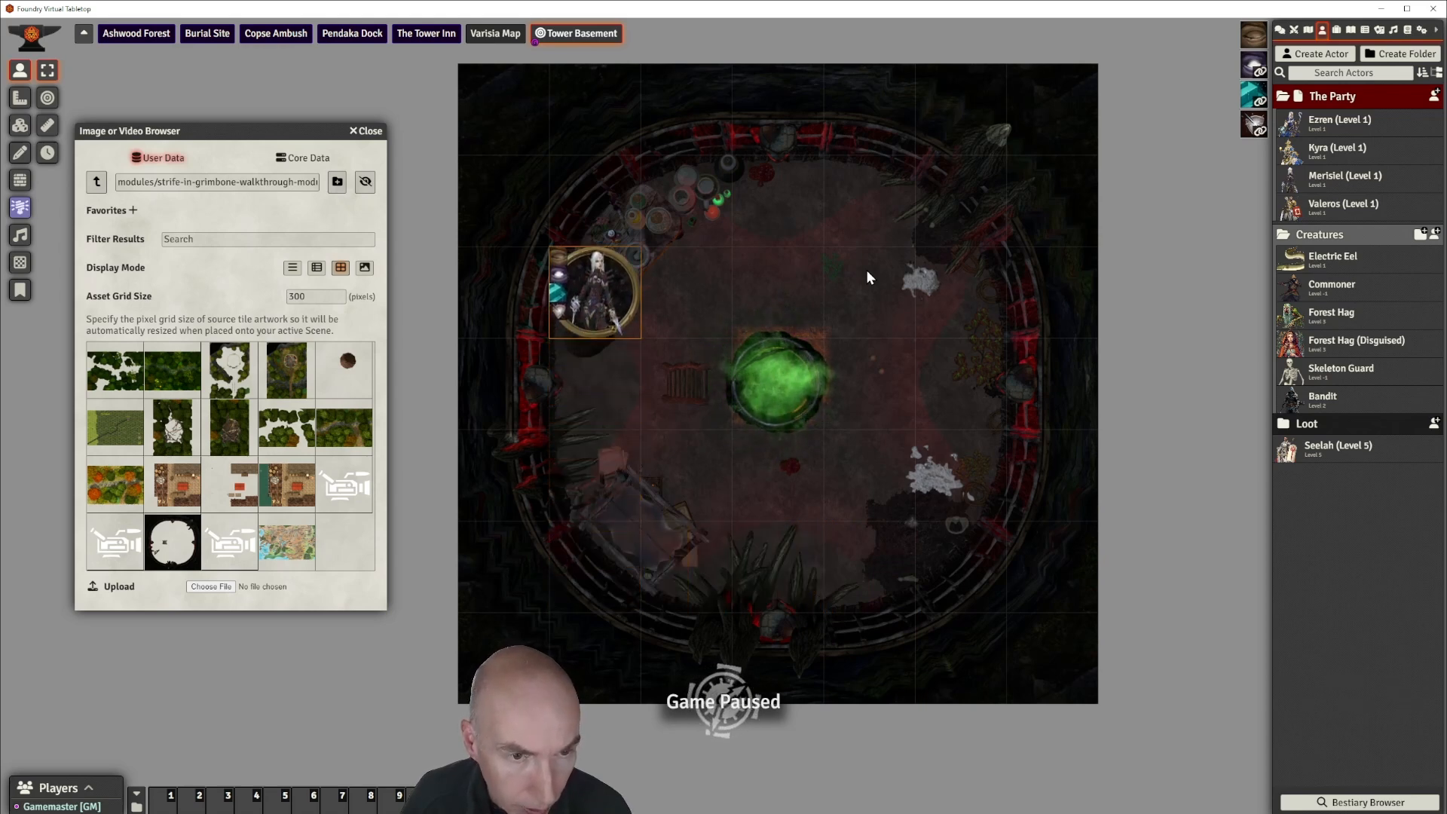
key("Up")
key("Right")
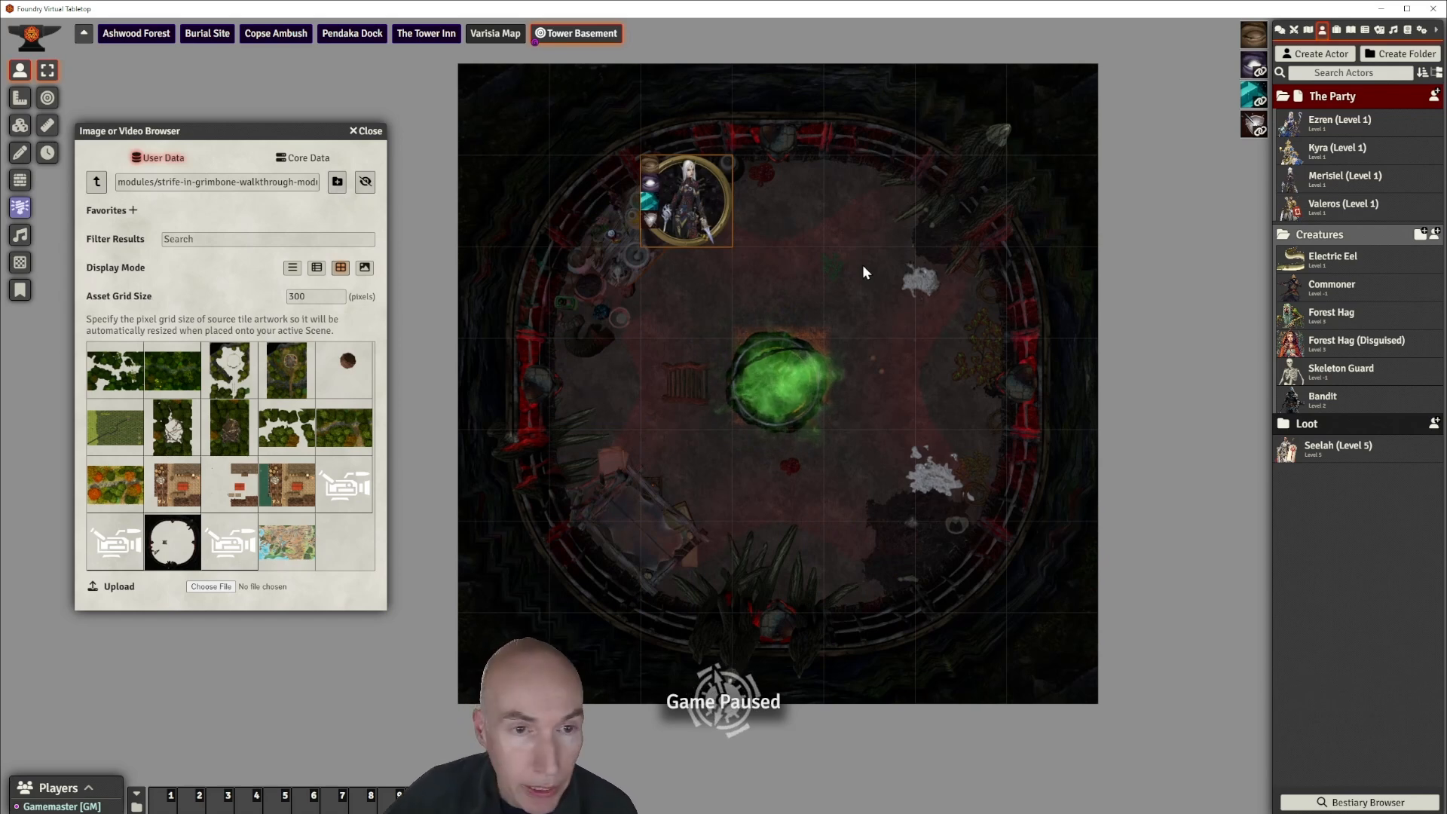
key("Delete")
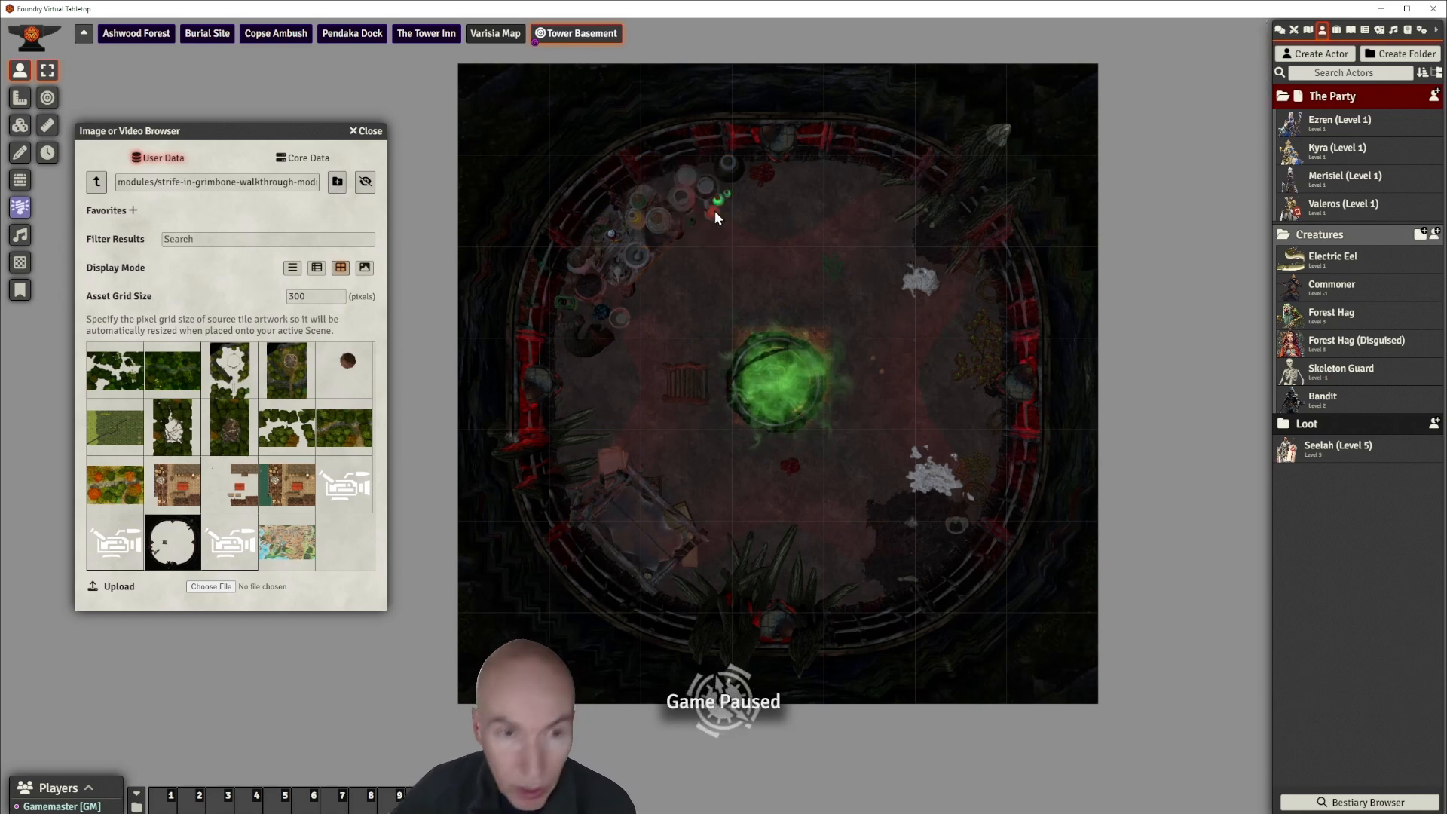
Close the image browser and draw chained wall segments along the inner railing from the room's left side around its upper edge.
left_click(21, 125)
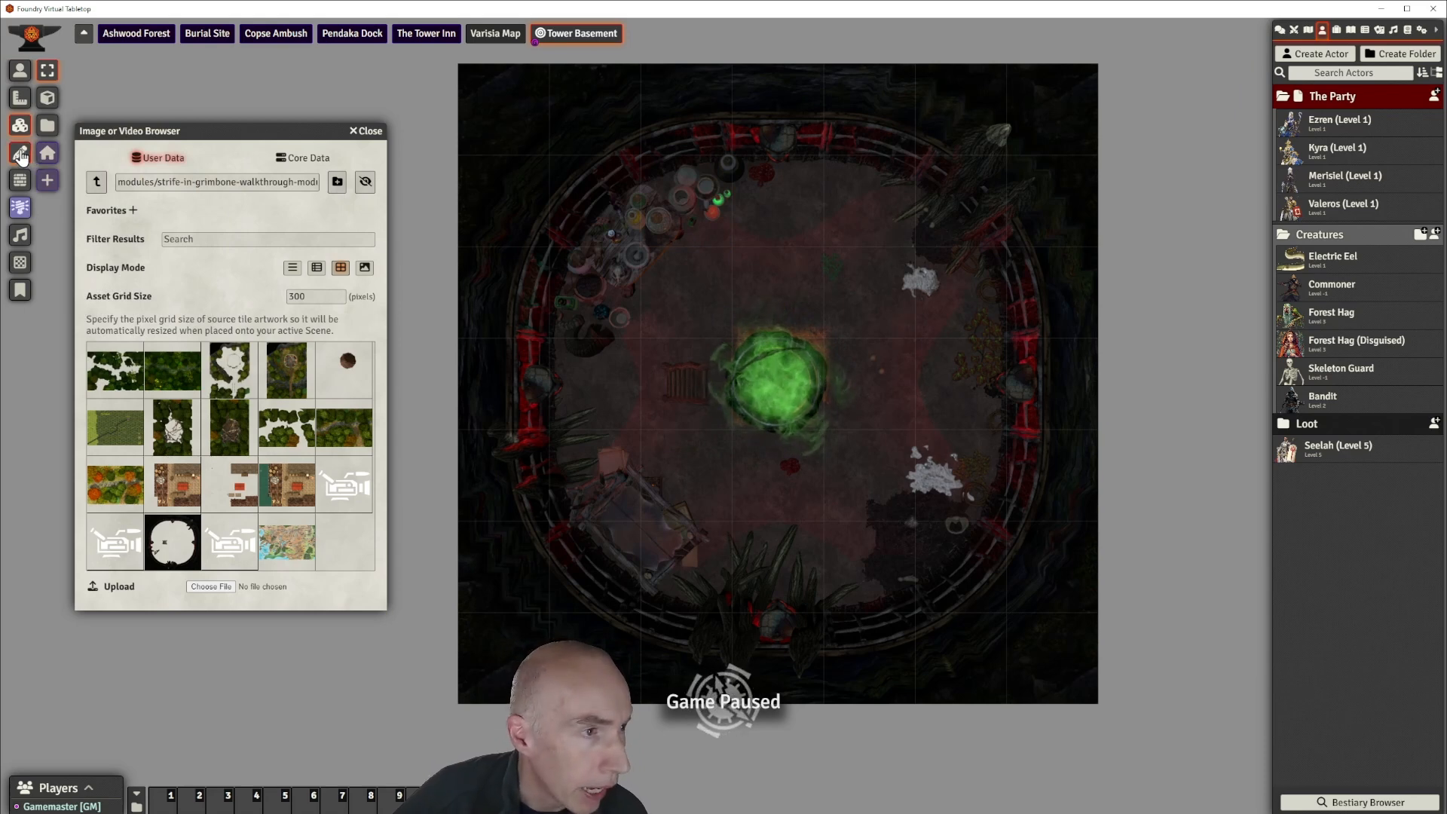
left_click(20, 181)
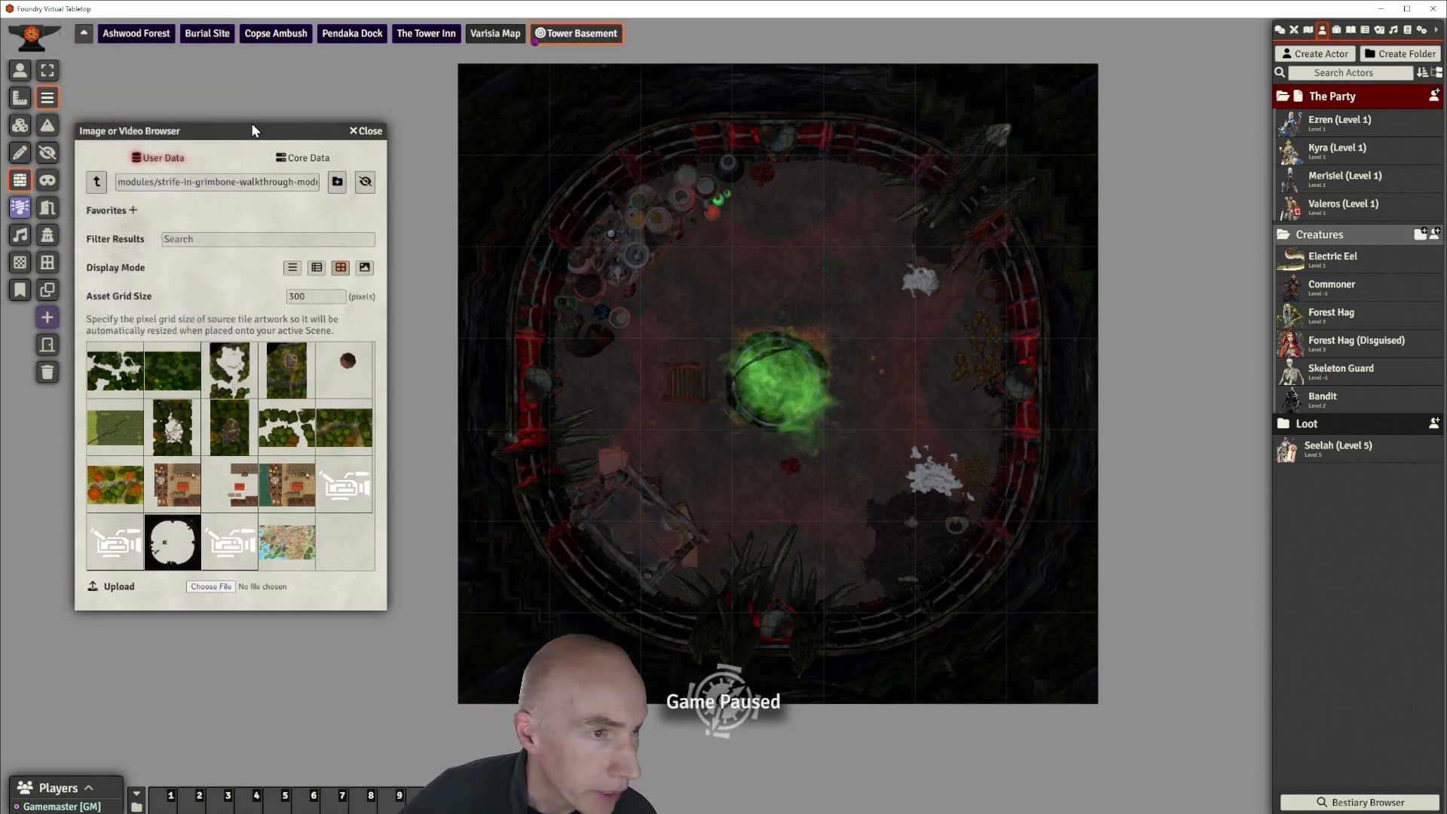
left_click_drag(255, 130, 279, 122)
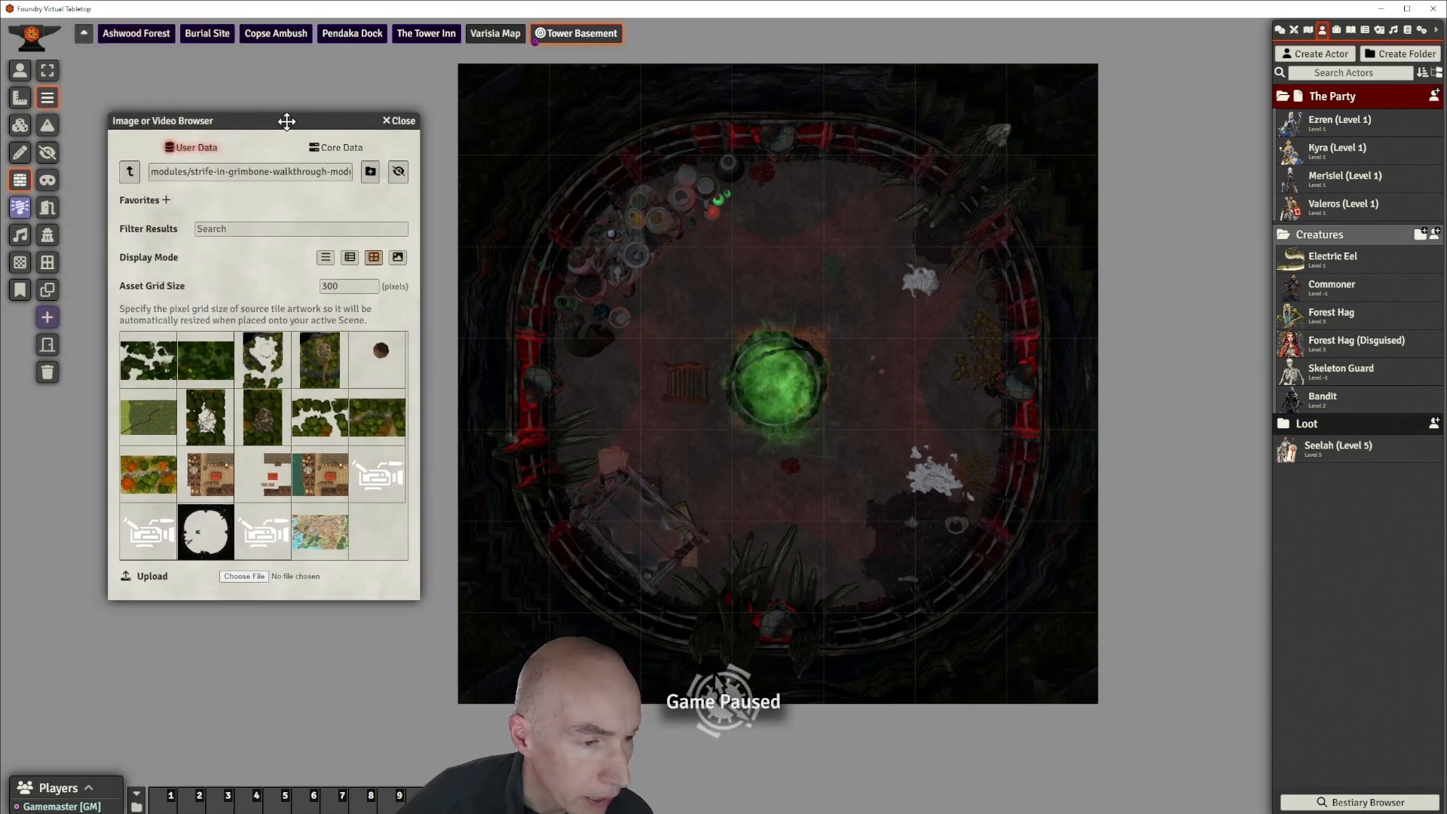
left_click(393, 123)
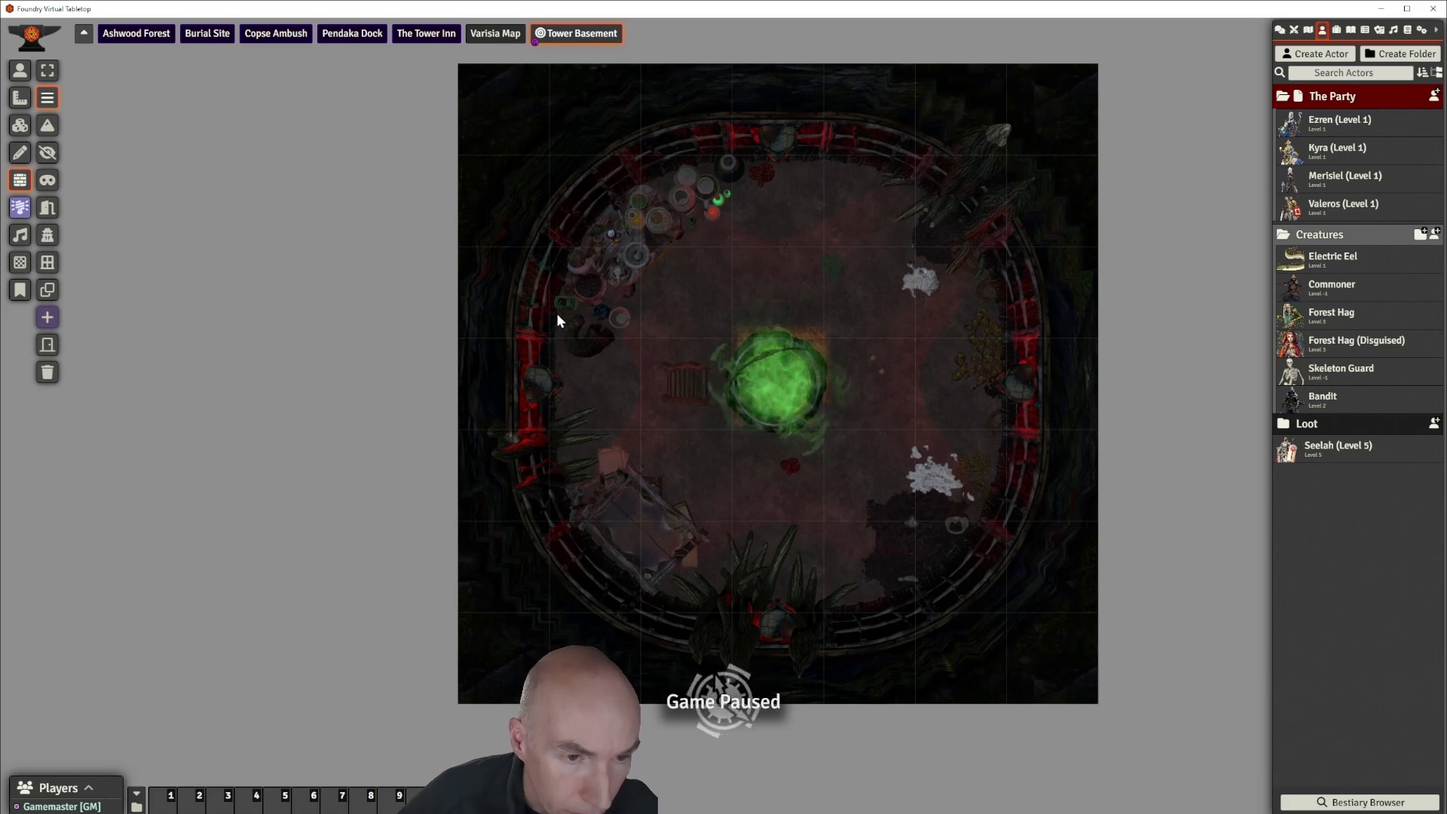
left_click_drag(560, 299, 555, 287)
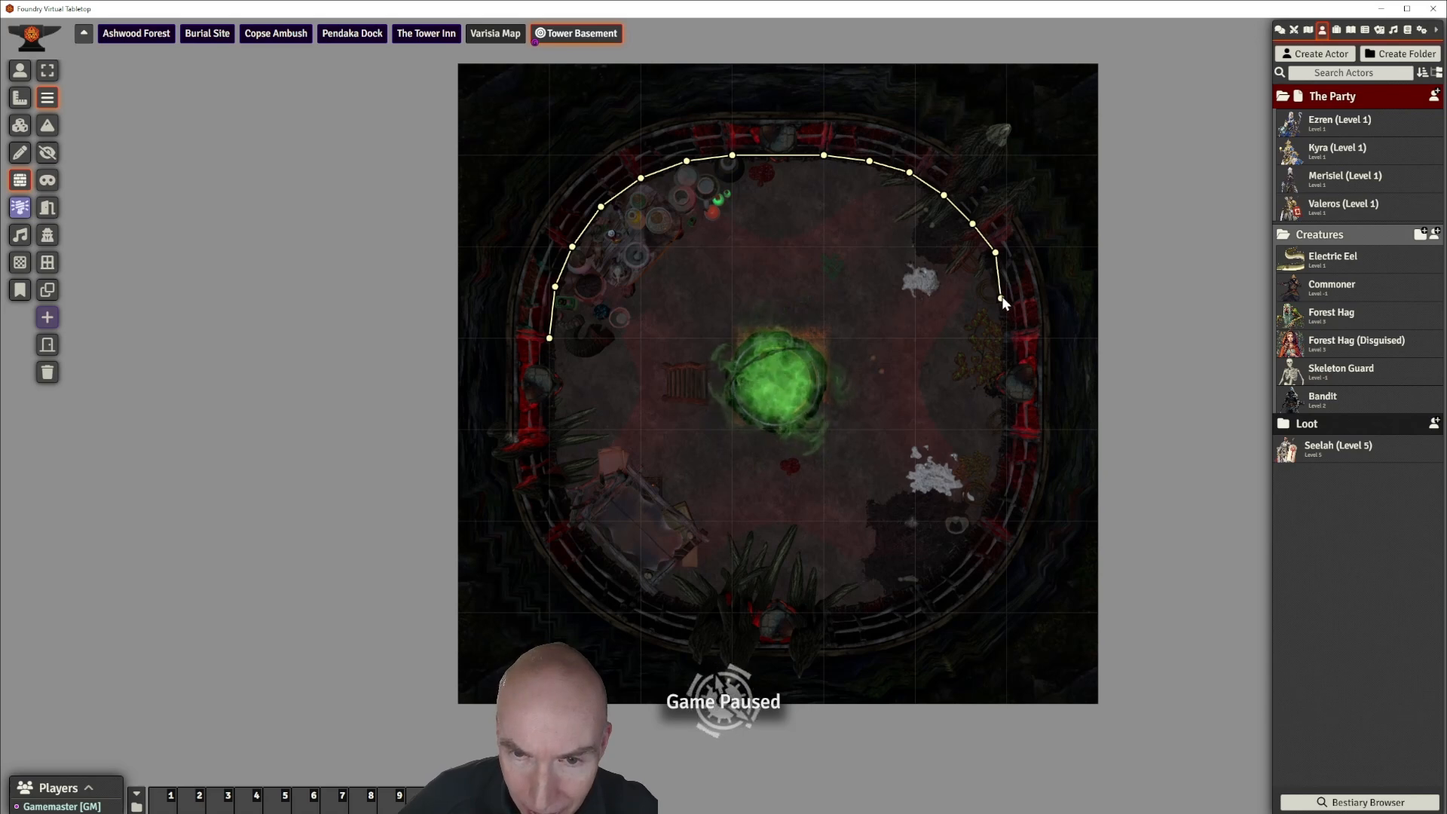
Continue the chained wall segments along the inner railing down the room's right side and around its lower-right corner.
left_click(1001, 292)
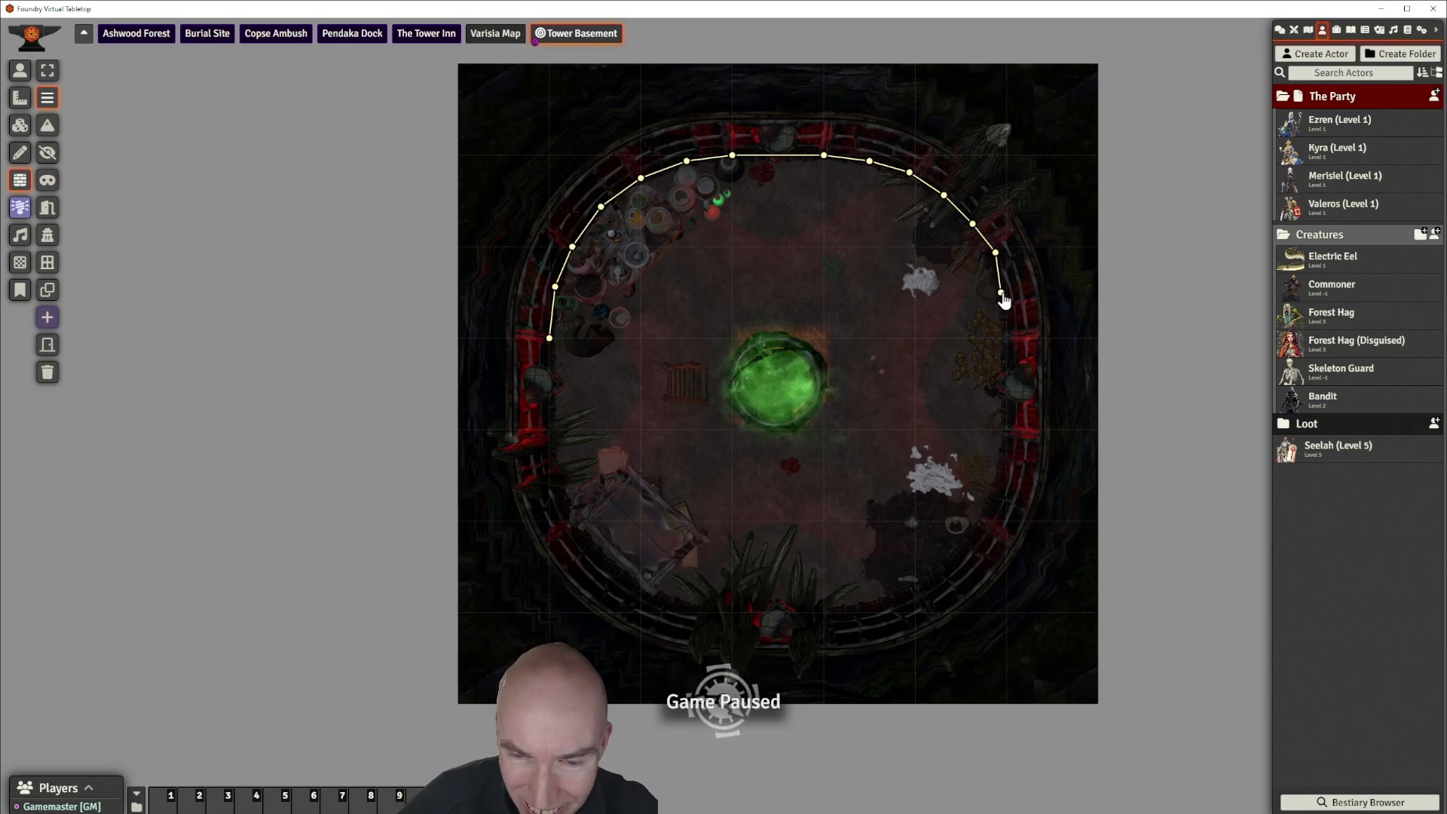
left_click(1007, 339)
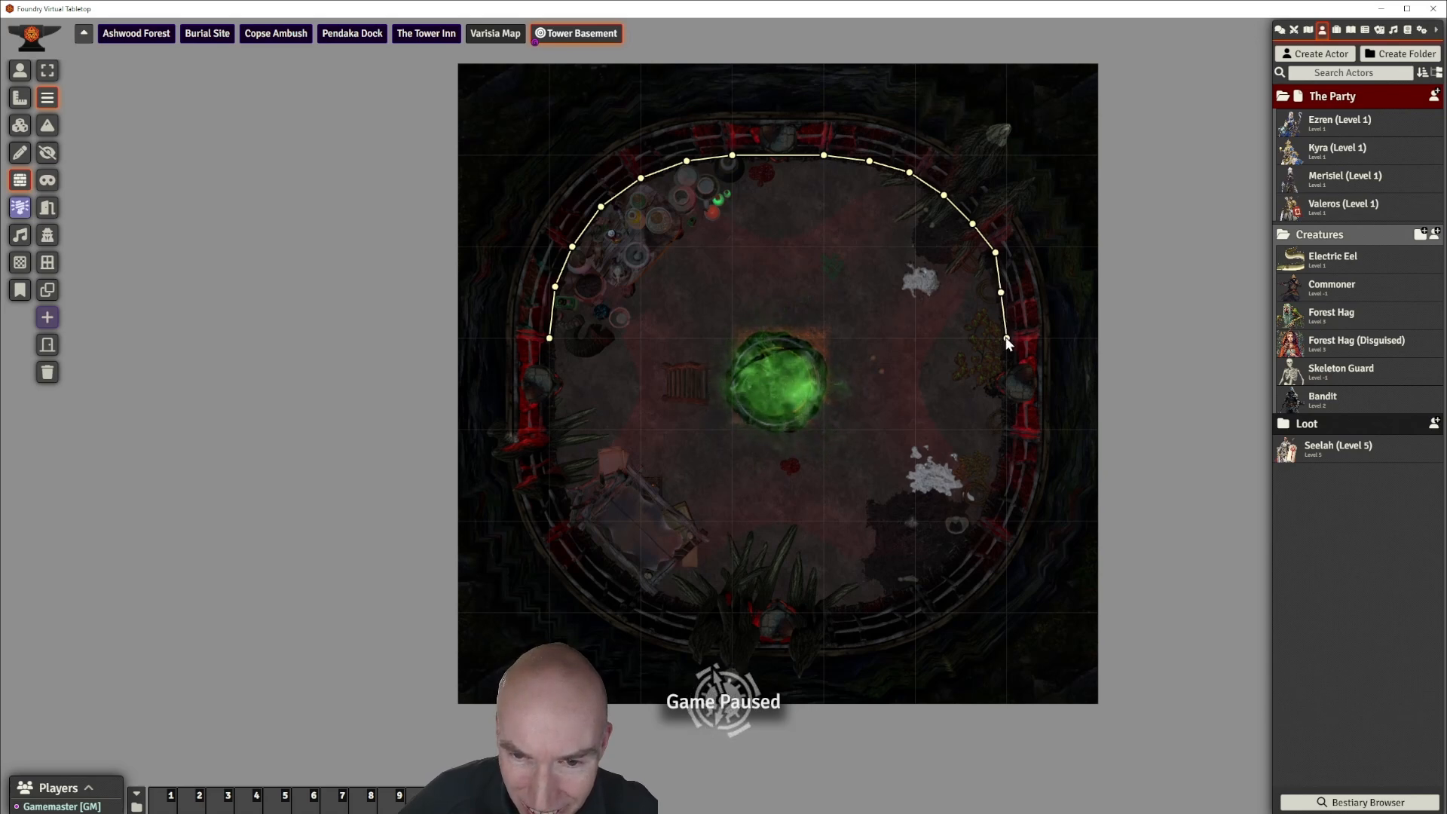
left_click(1006, 430)
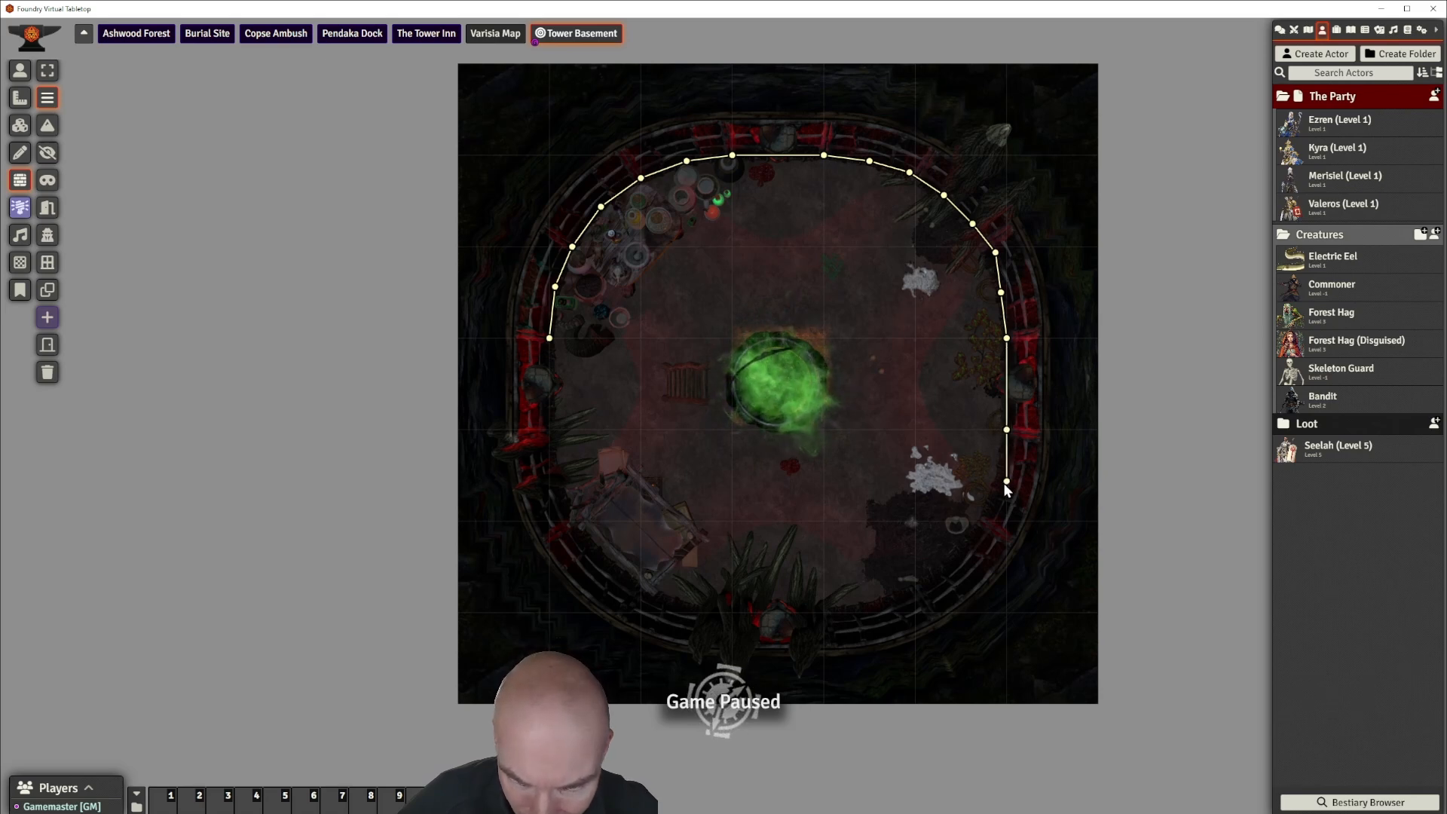
left_click(1000, 487)
left_click(983, 527)
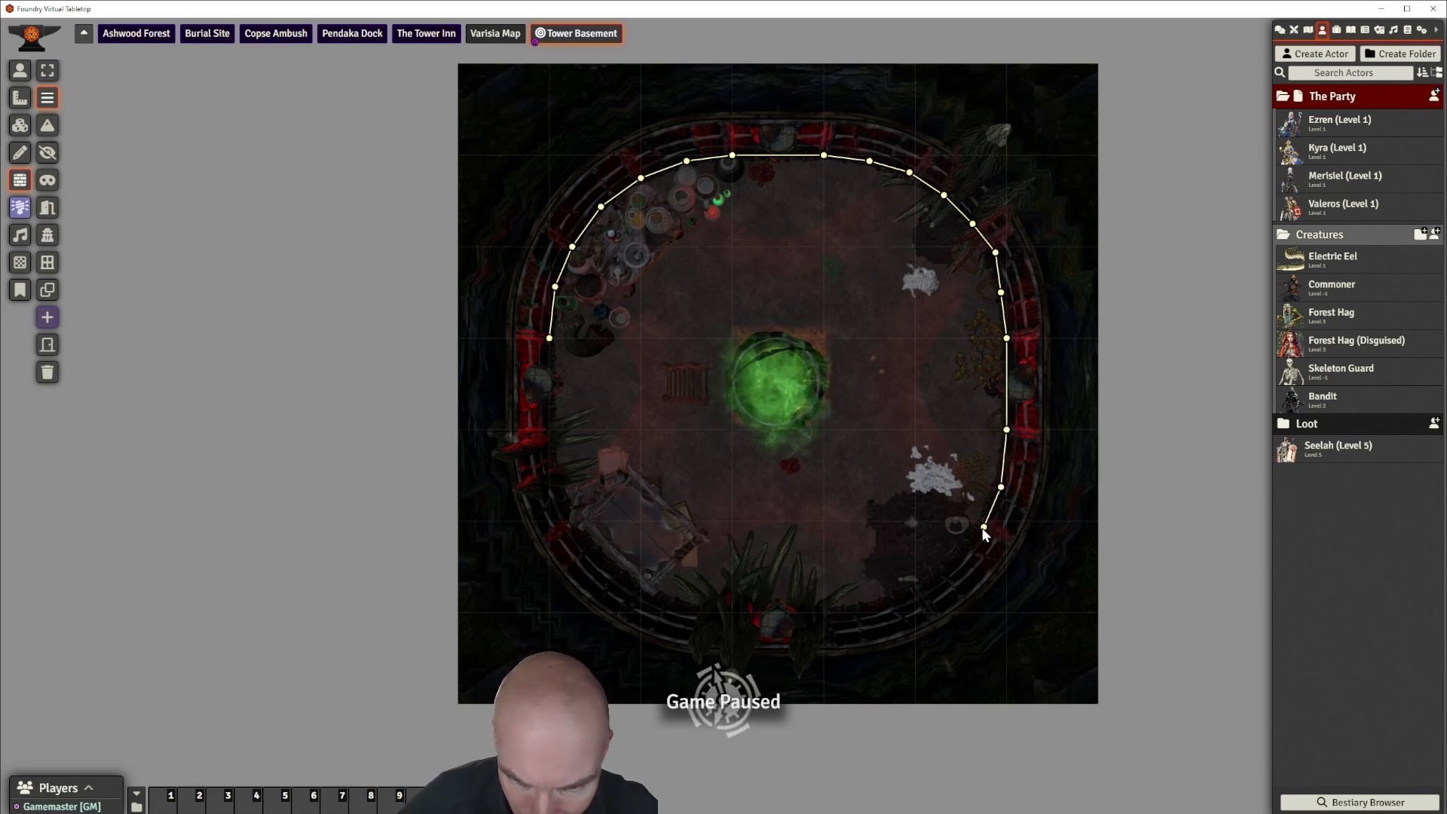
left_click(955, 566)
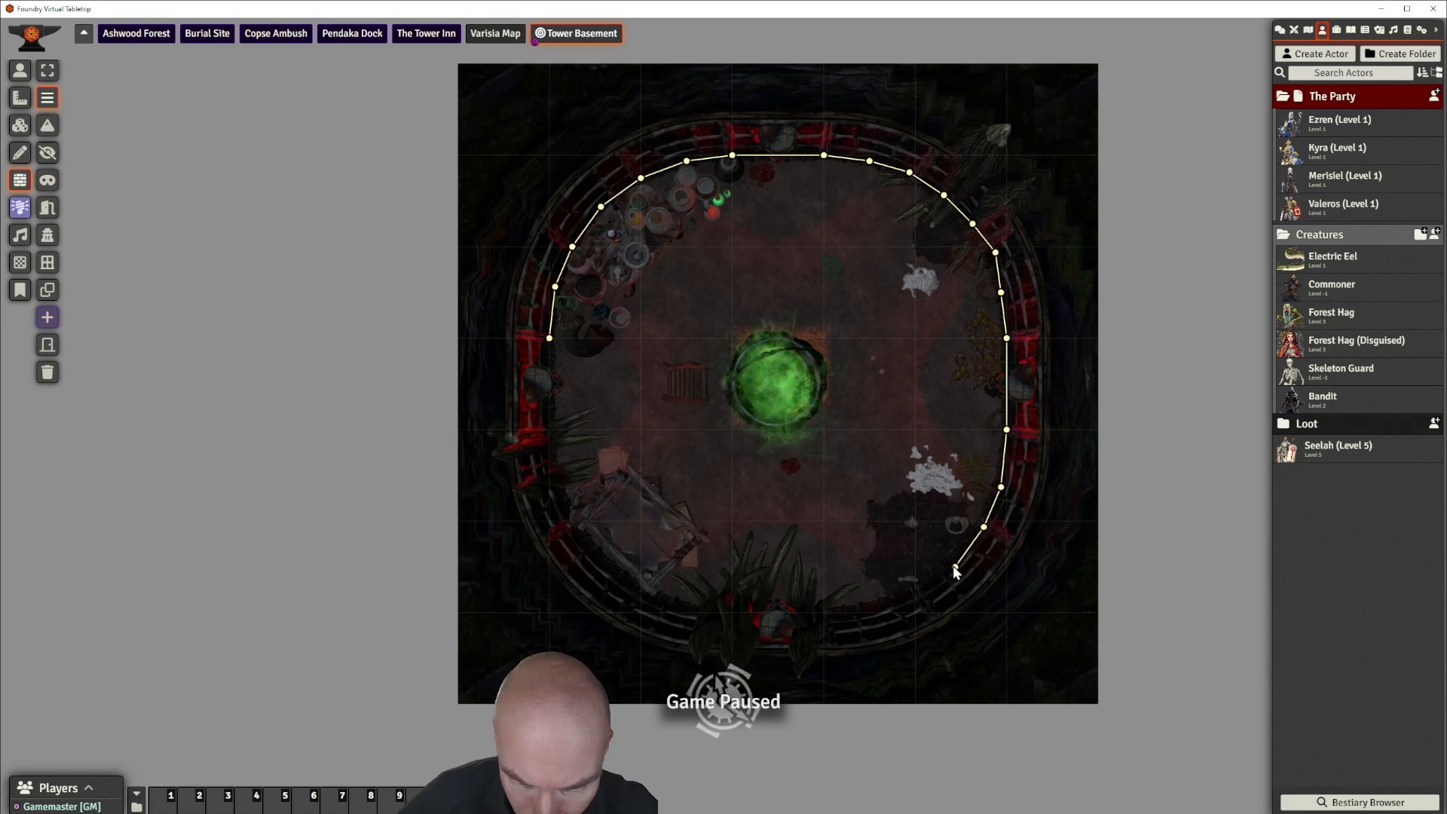
left_click(911, 595)
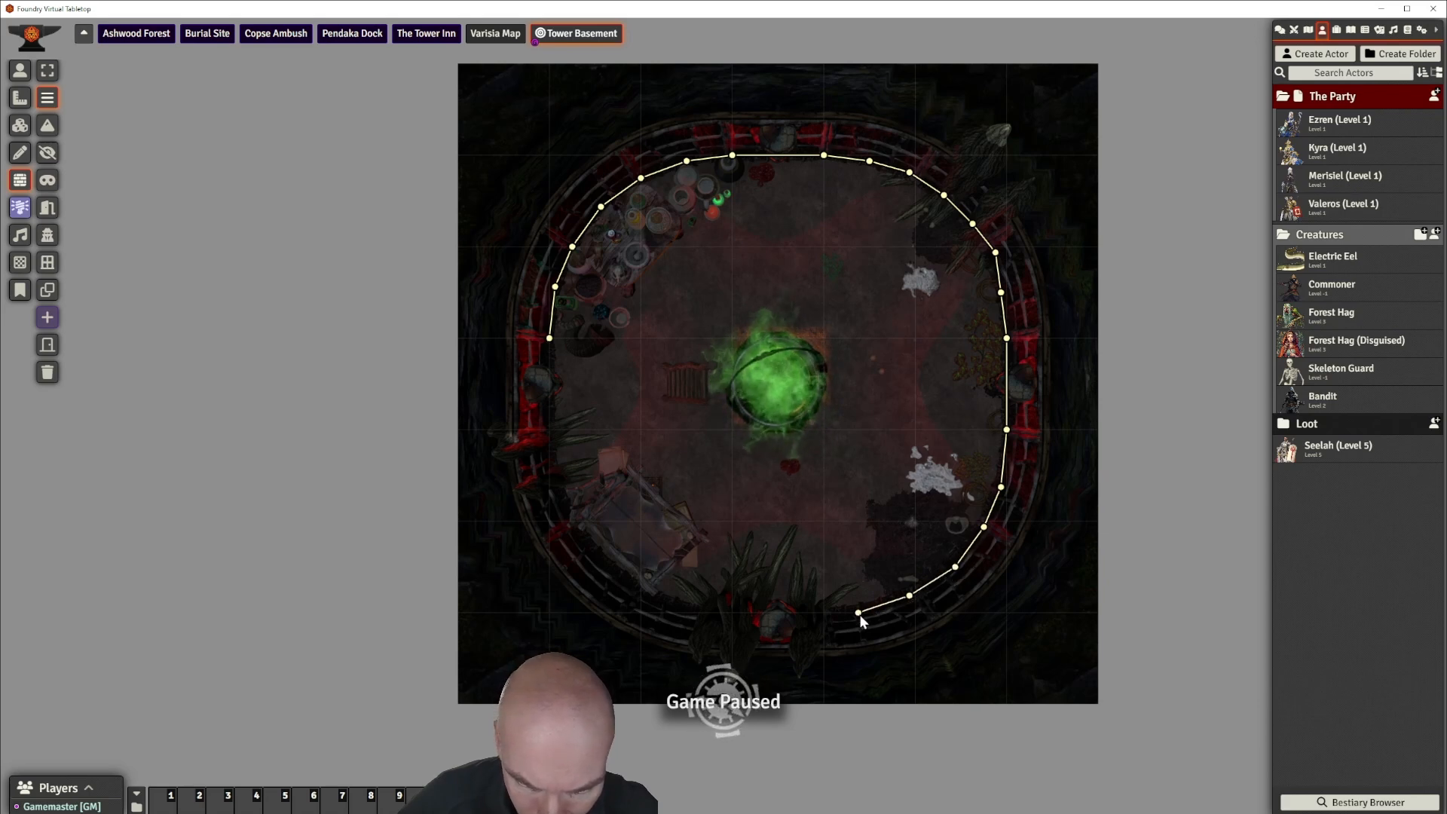
left_click(863, 608)
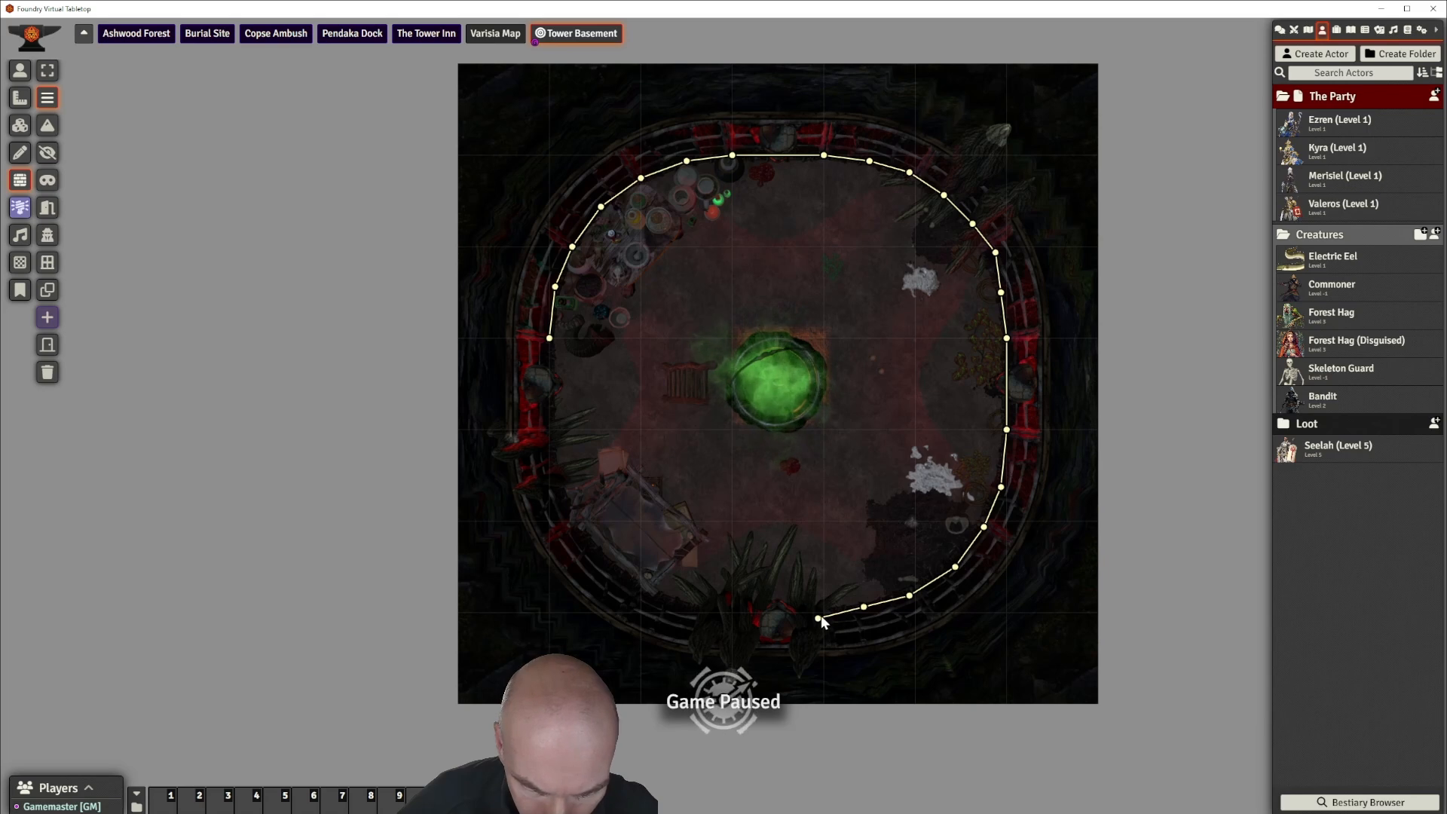
left_click(822, 613)
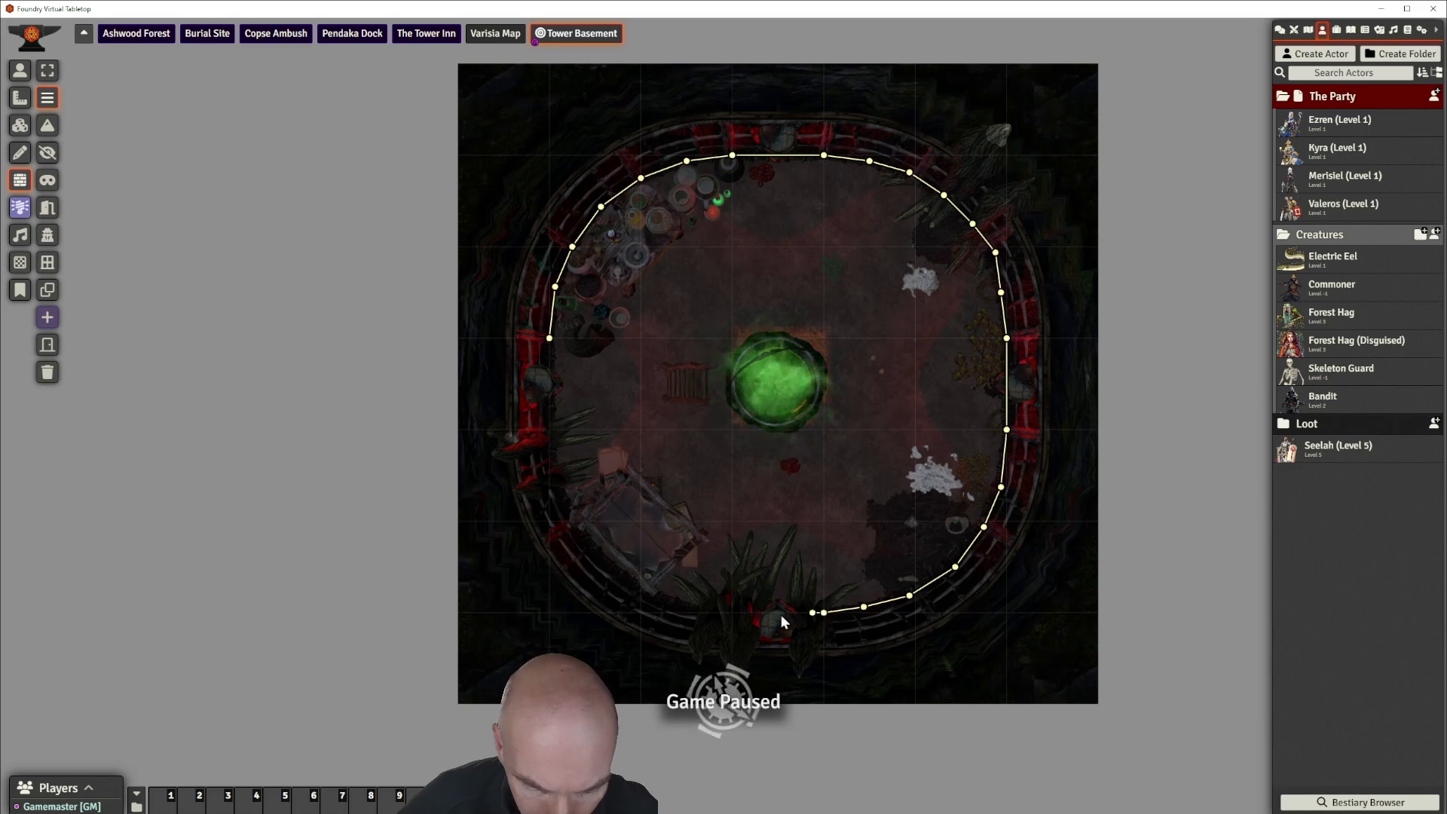
Extend the wall chain along the room's lower edge and up its left side to close the loop.
left_click(732, 613)
left_click(680, 606)
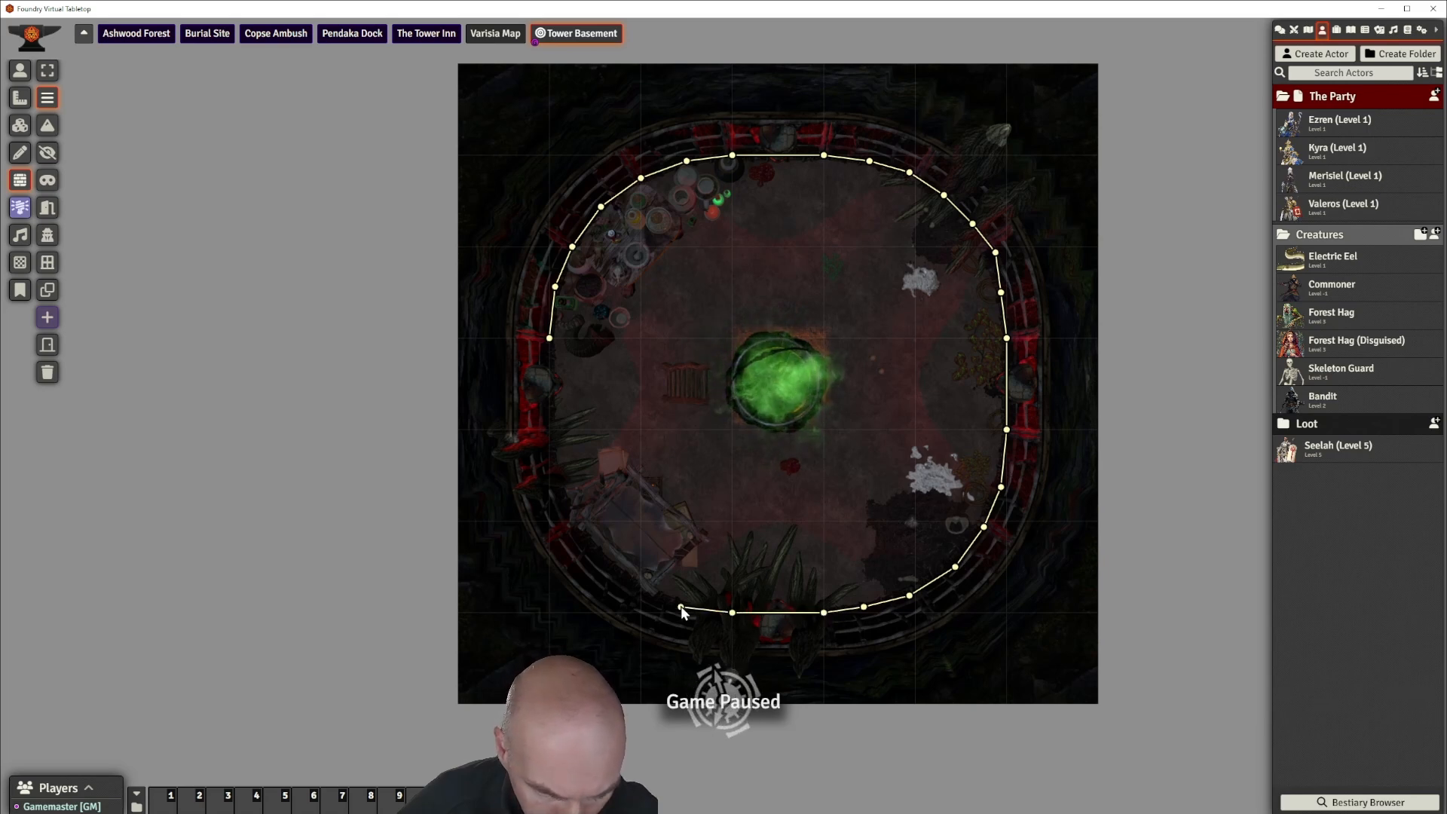
left_click(636, 589)
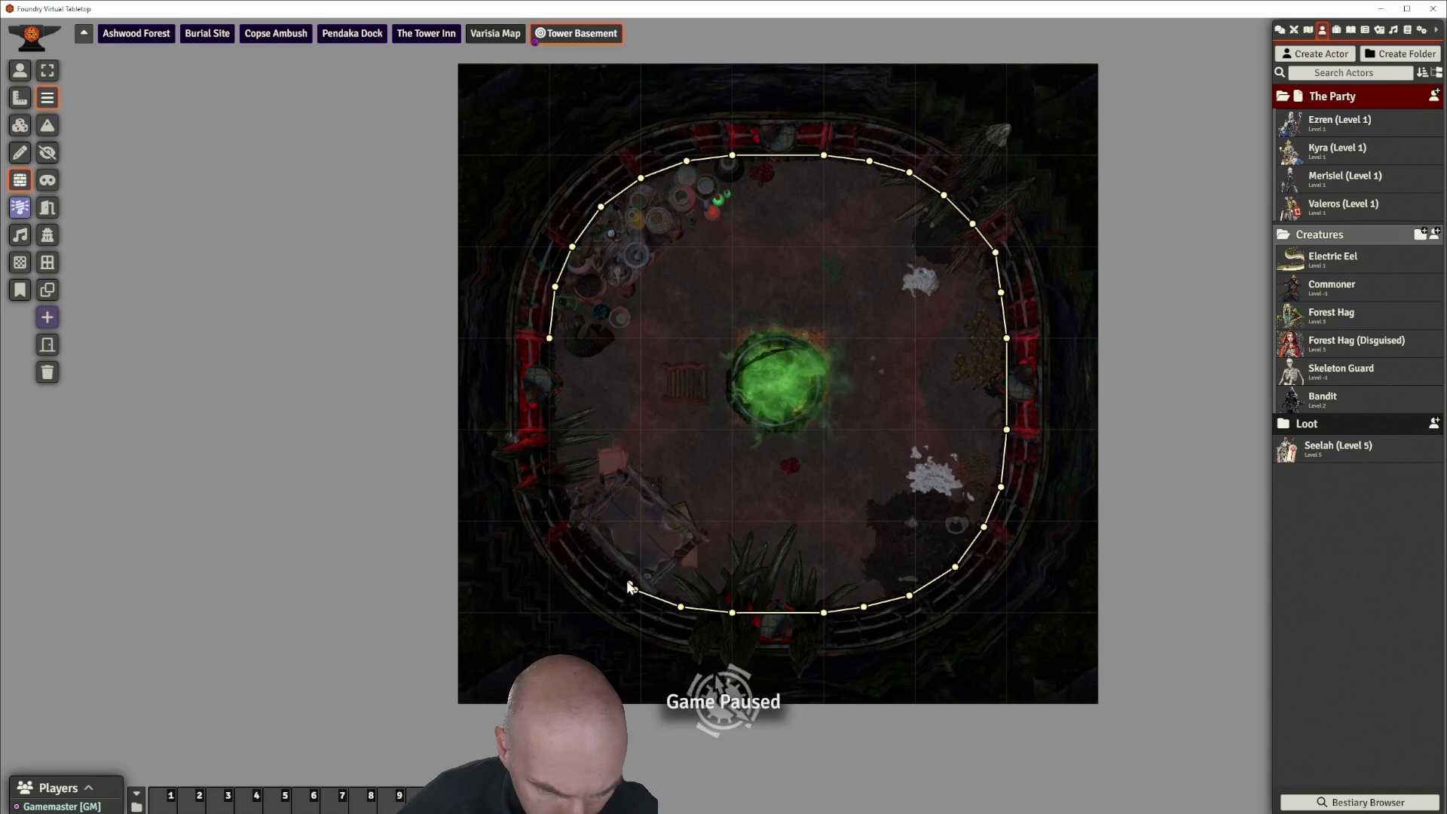
left_click(594, 562)
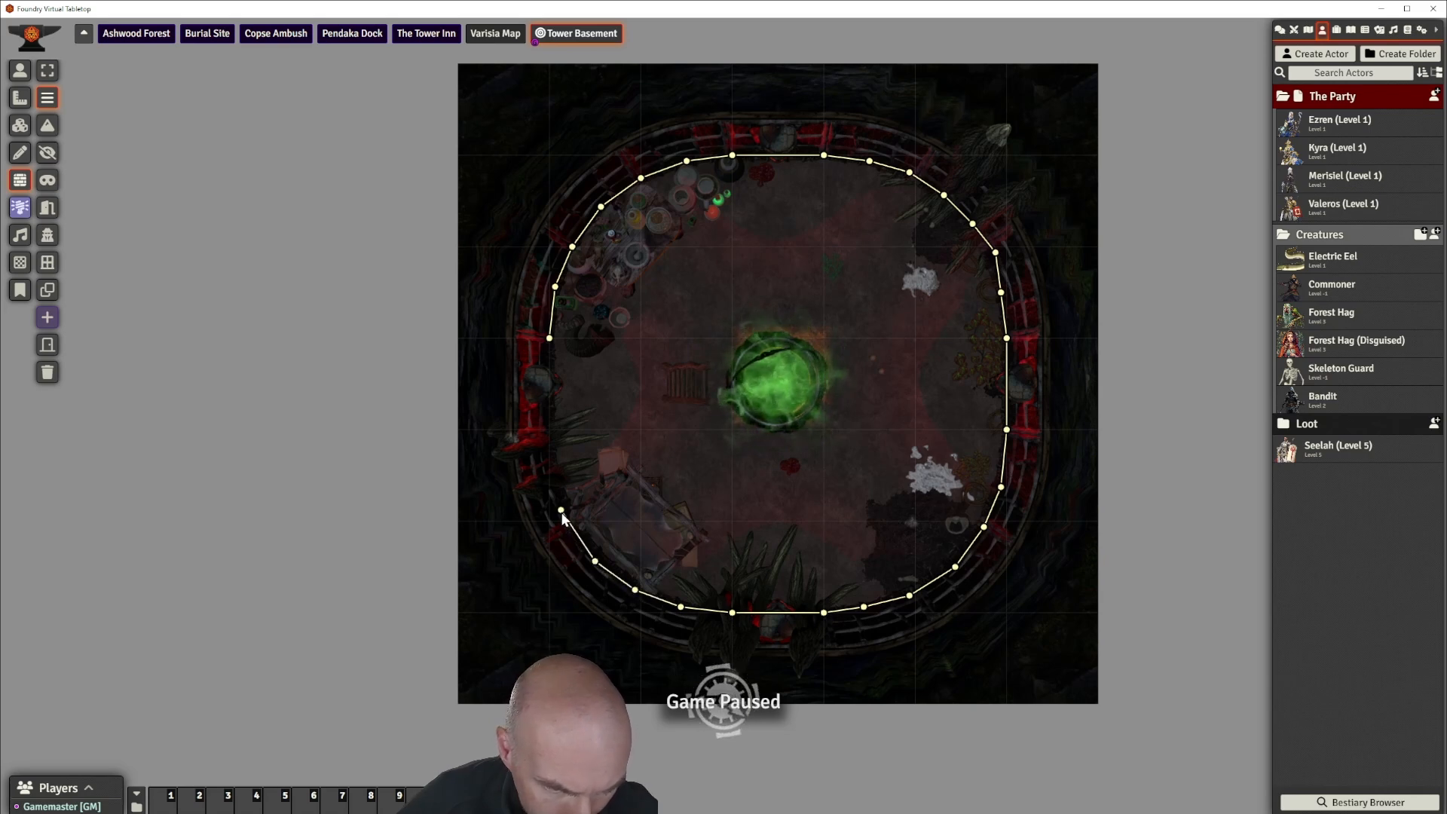
left_click(562, 516)
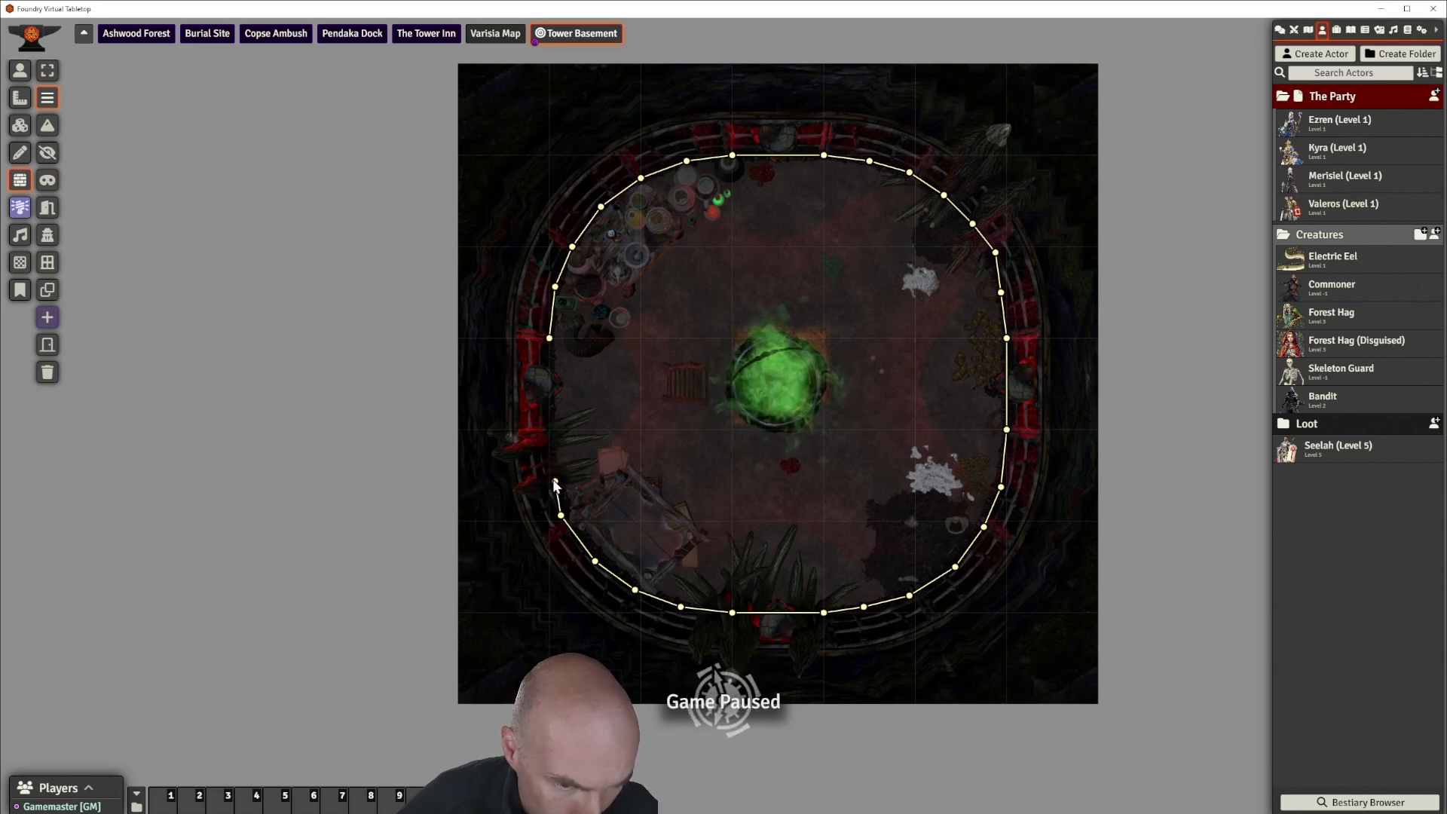
left_click(553, 482)
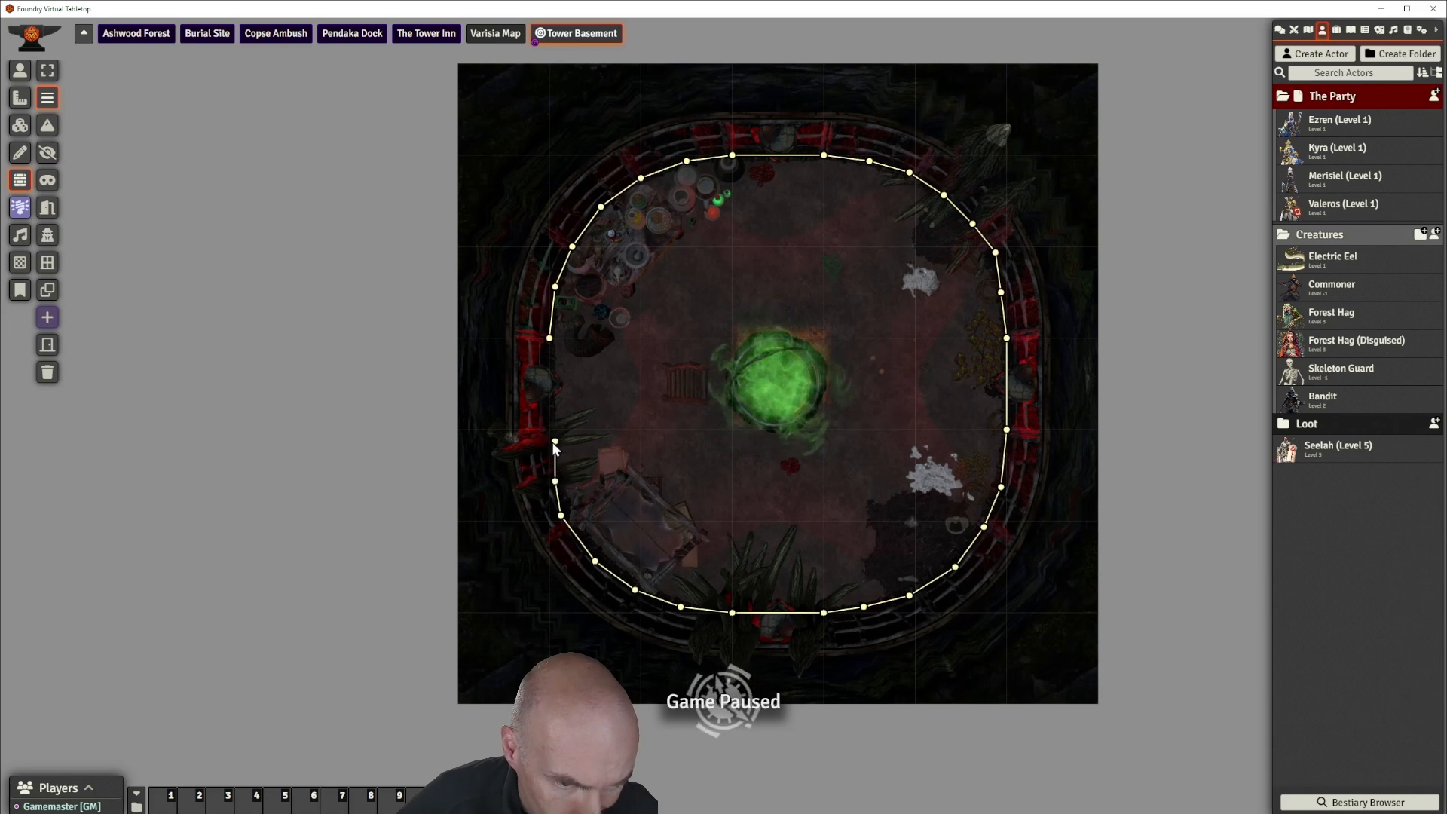
left_click(549, 434)
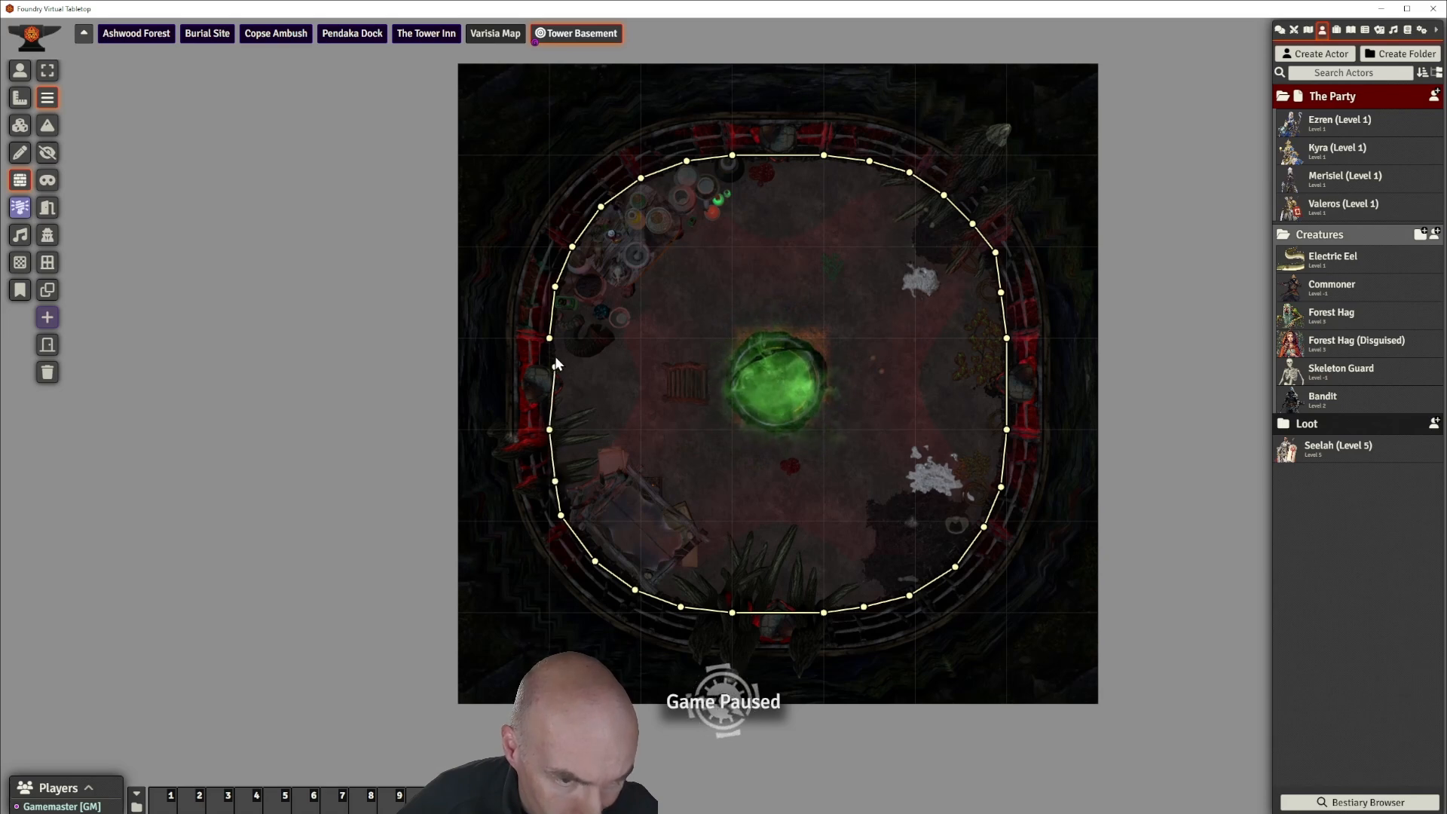
right_click(586, 364)
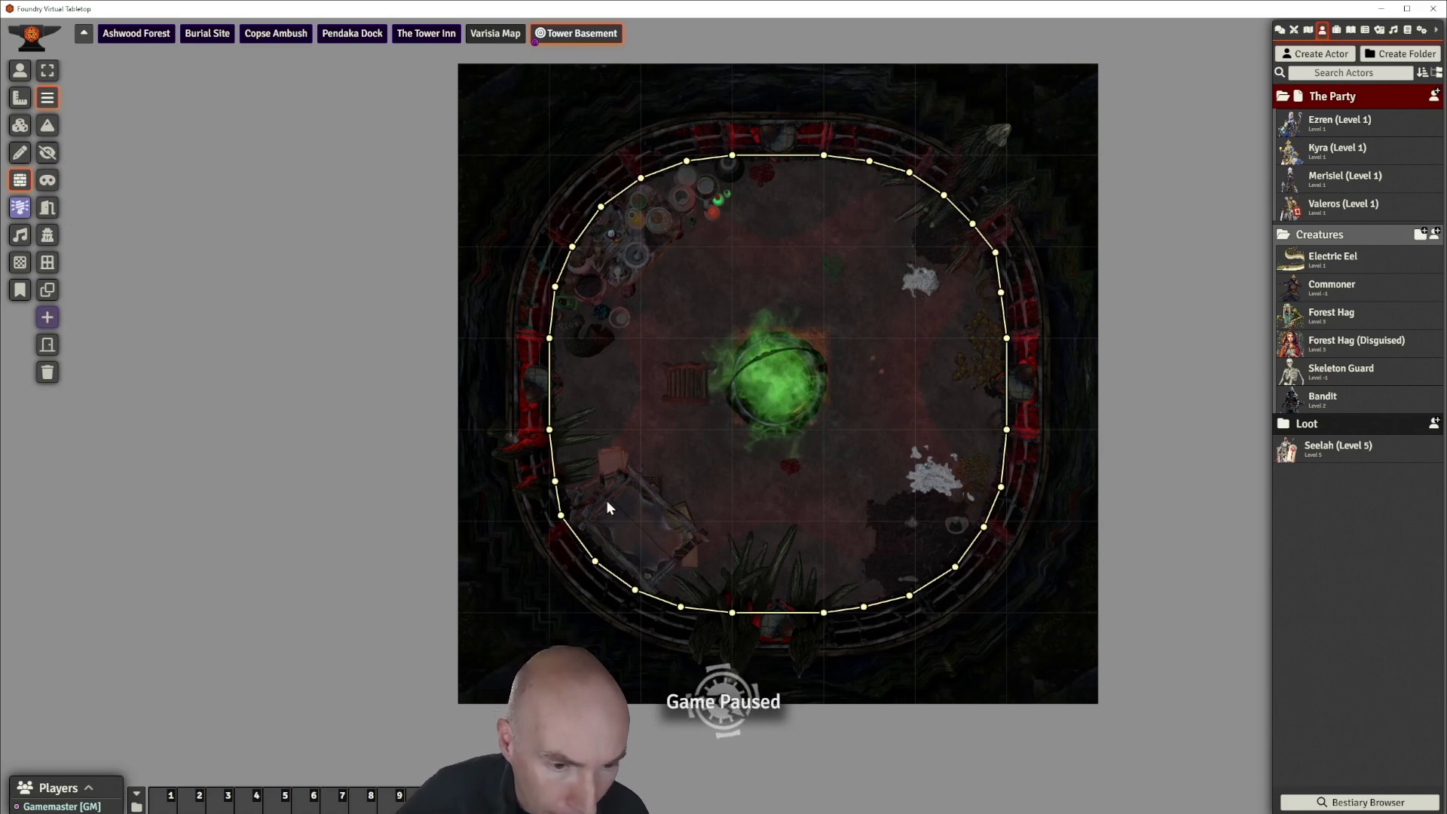
Outline the cluttered table in the room's upper-left corner with chained terrain walls and pull its uppermost corner clear of the outer wall.
scroll(643, 360, "up", 1)
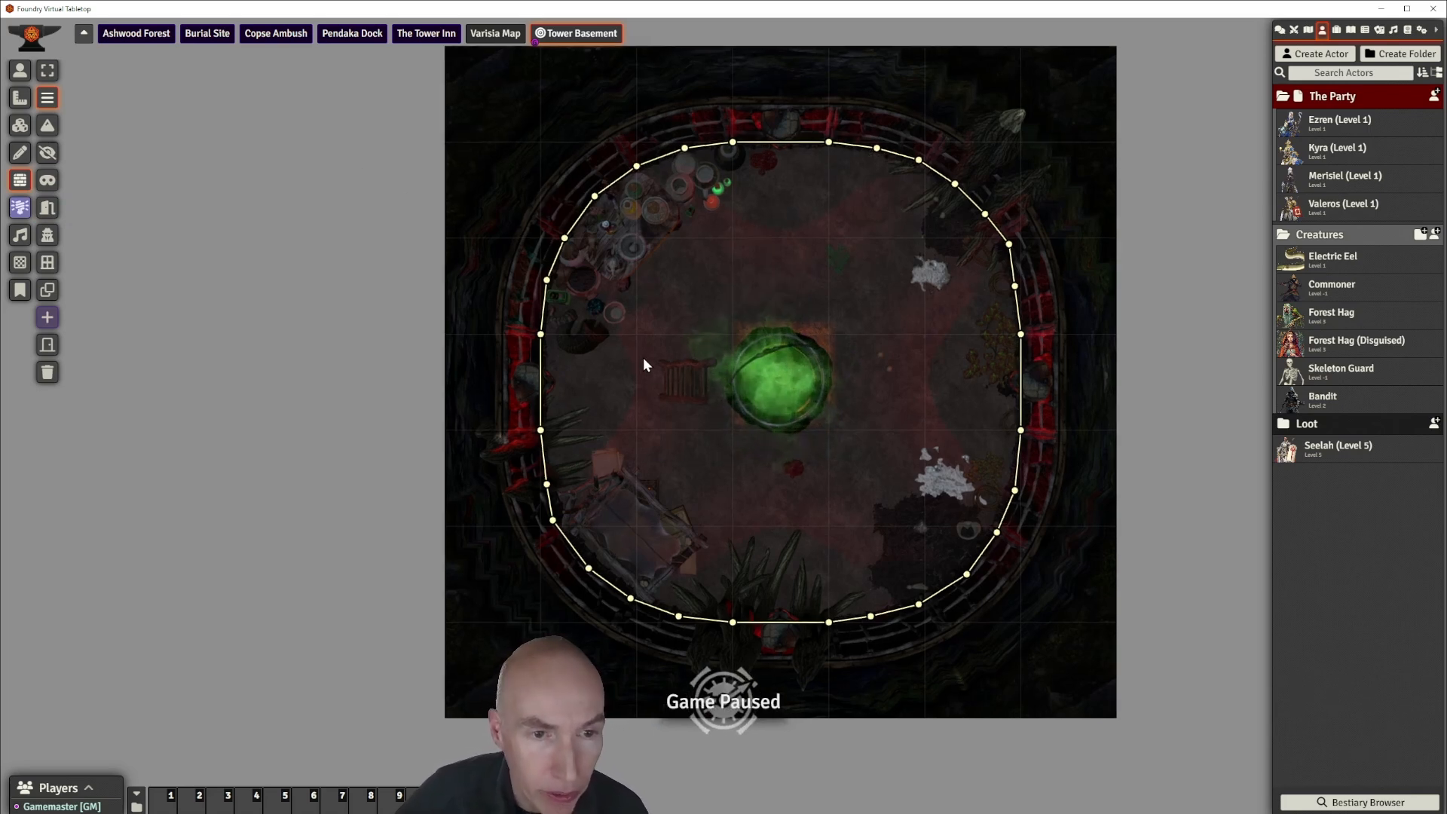
scroll(643, 357, "down", 1)
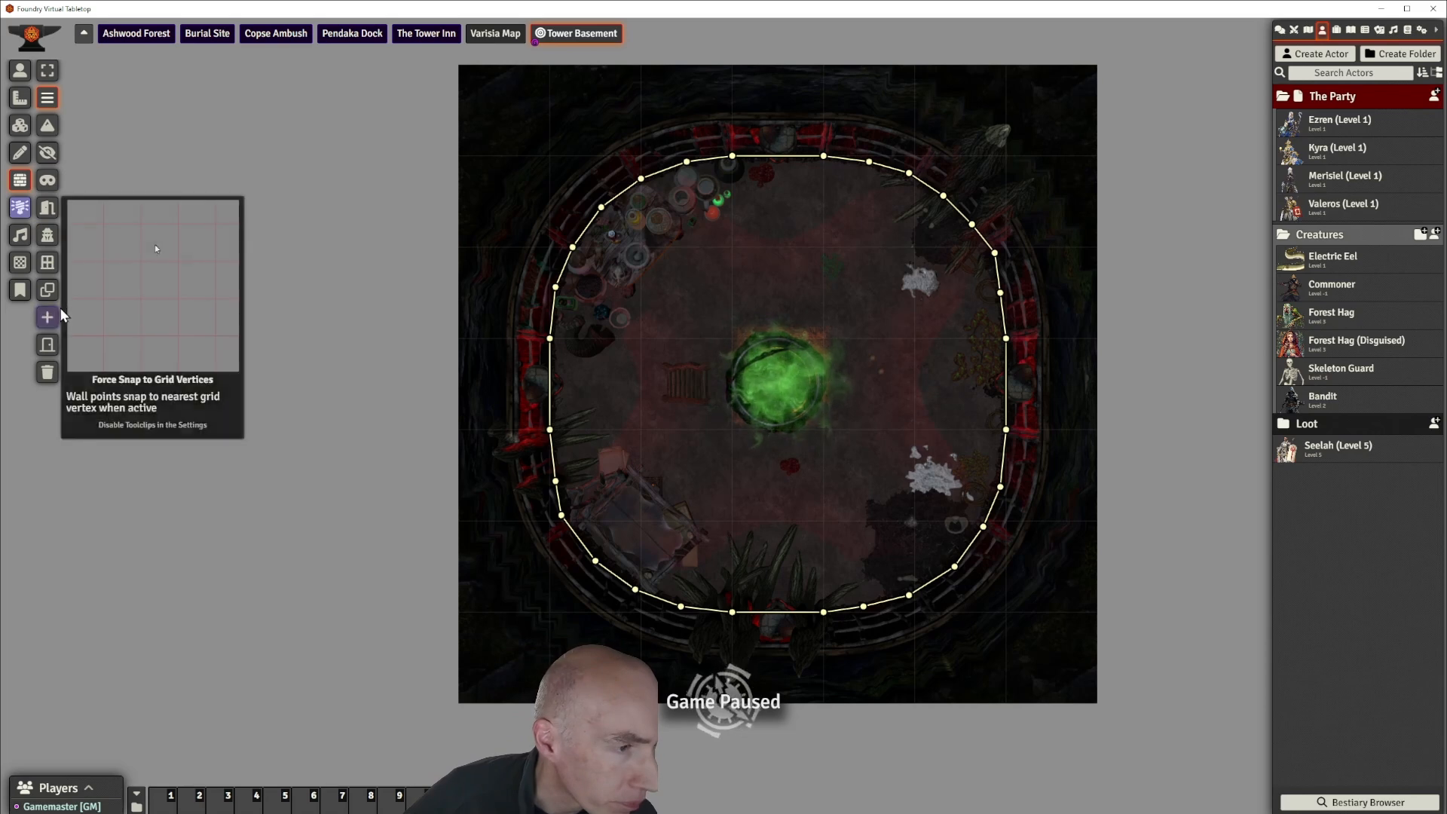
left_click(46, 125)
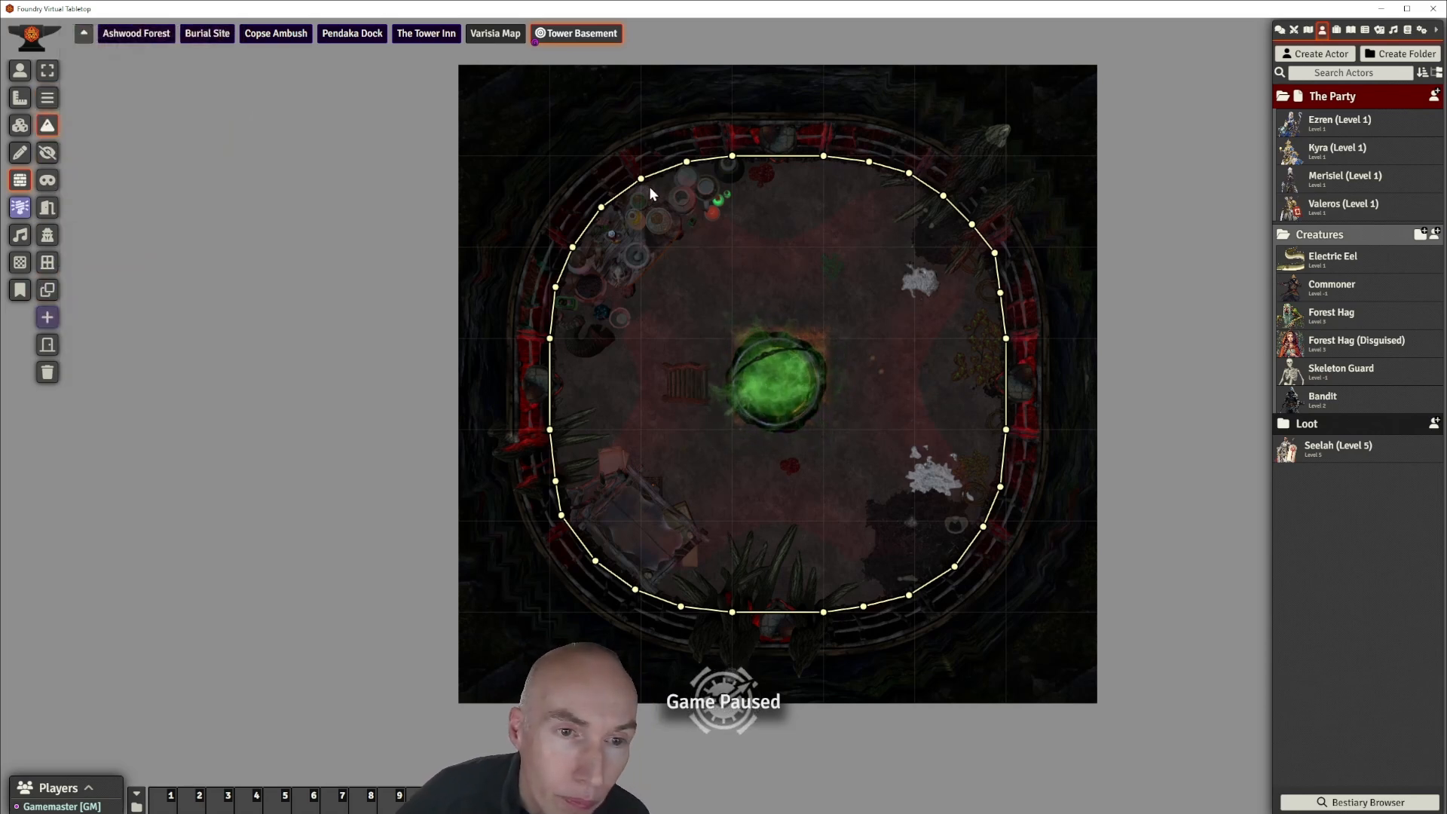
left_click_drag(642, 185, 682, 220)
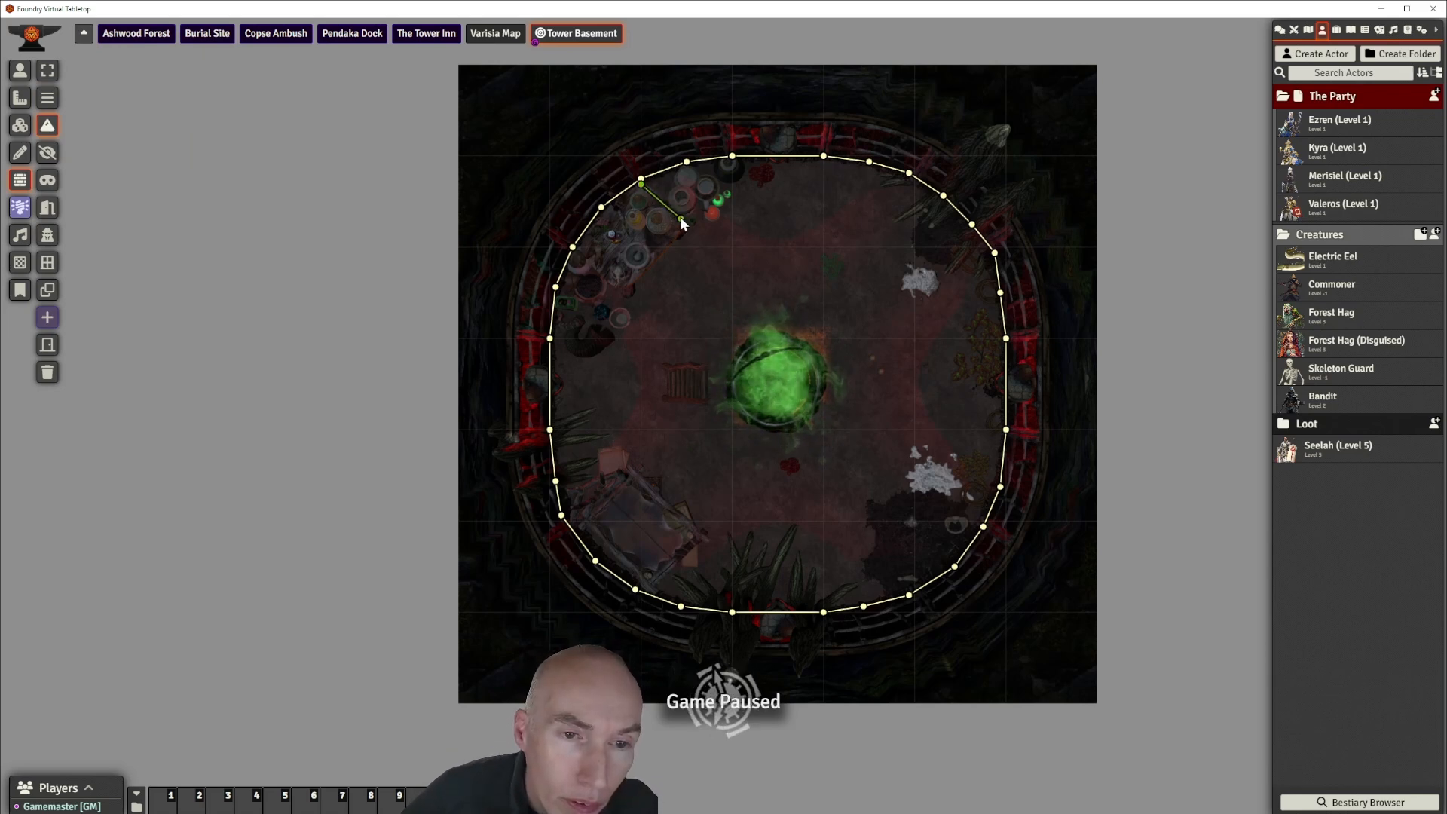
left_click(681, 238, "ctrl")
left_click(634, 280, "ctrl")
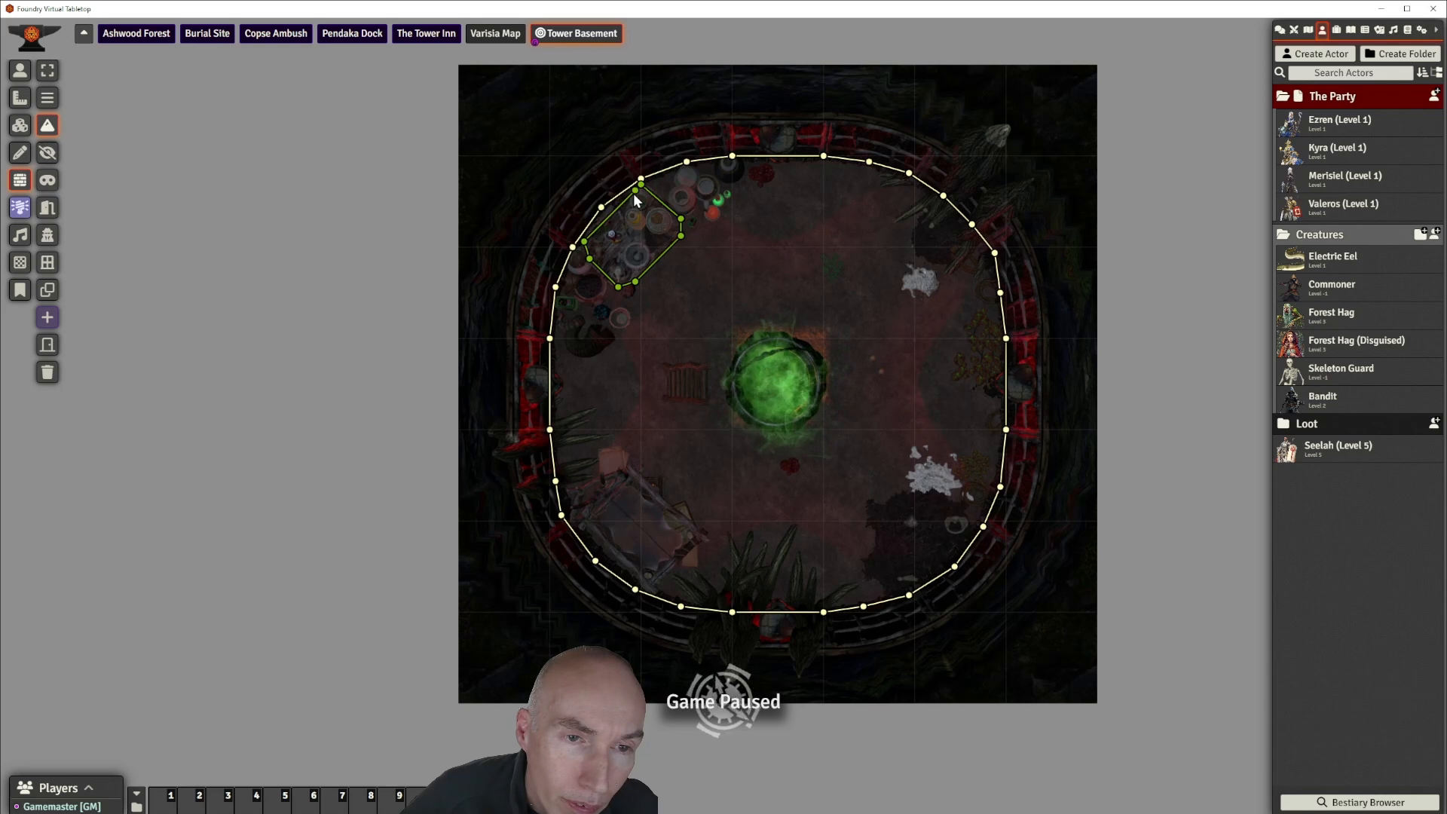
mouse_move(654, 199)
left_mouse_down()
mouse_move(669, 214)
mouse_move(648, 193)
left_mouse_up()
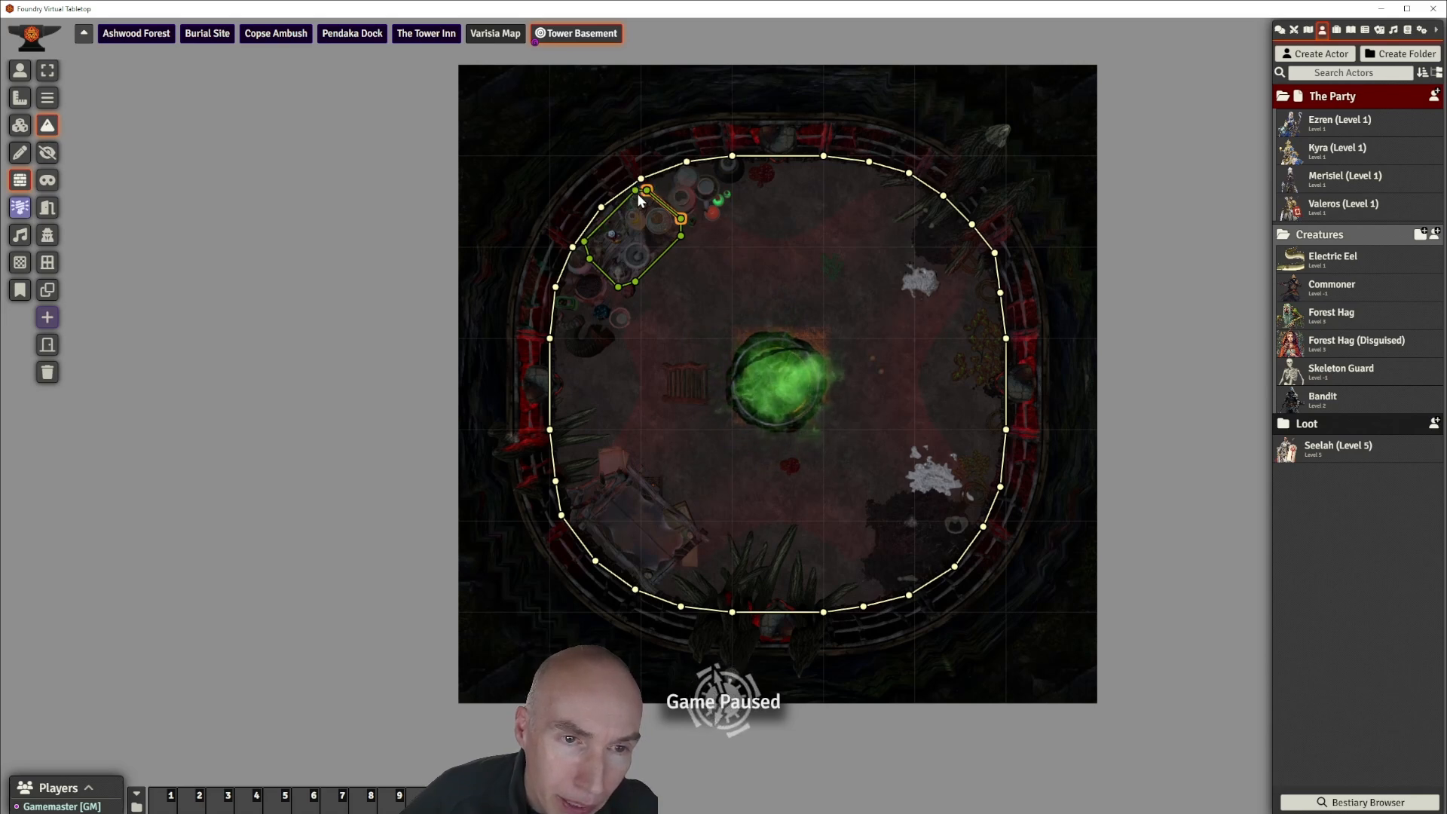
left_click(710, 257)
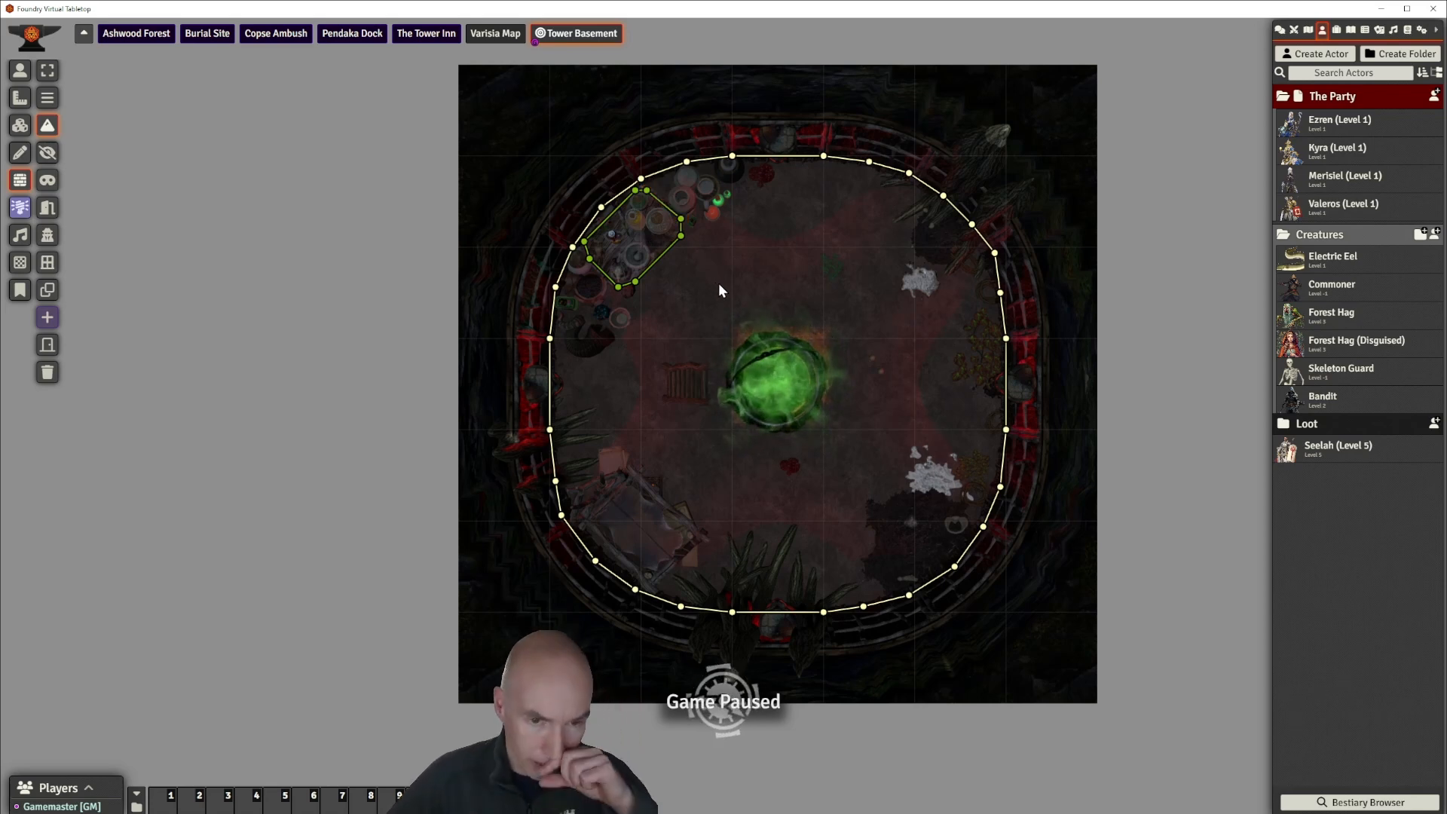
Try to draw a closed ring of chained terrain walls around the green cauldron in the room's center.
scroll(794, 289, "up", 2)
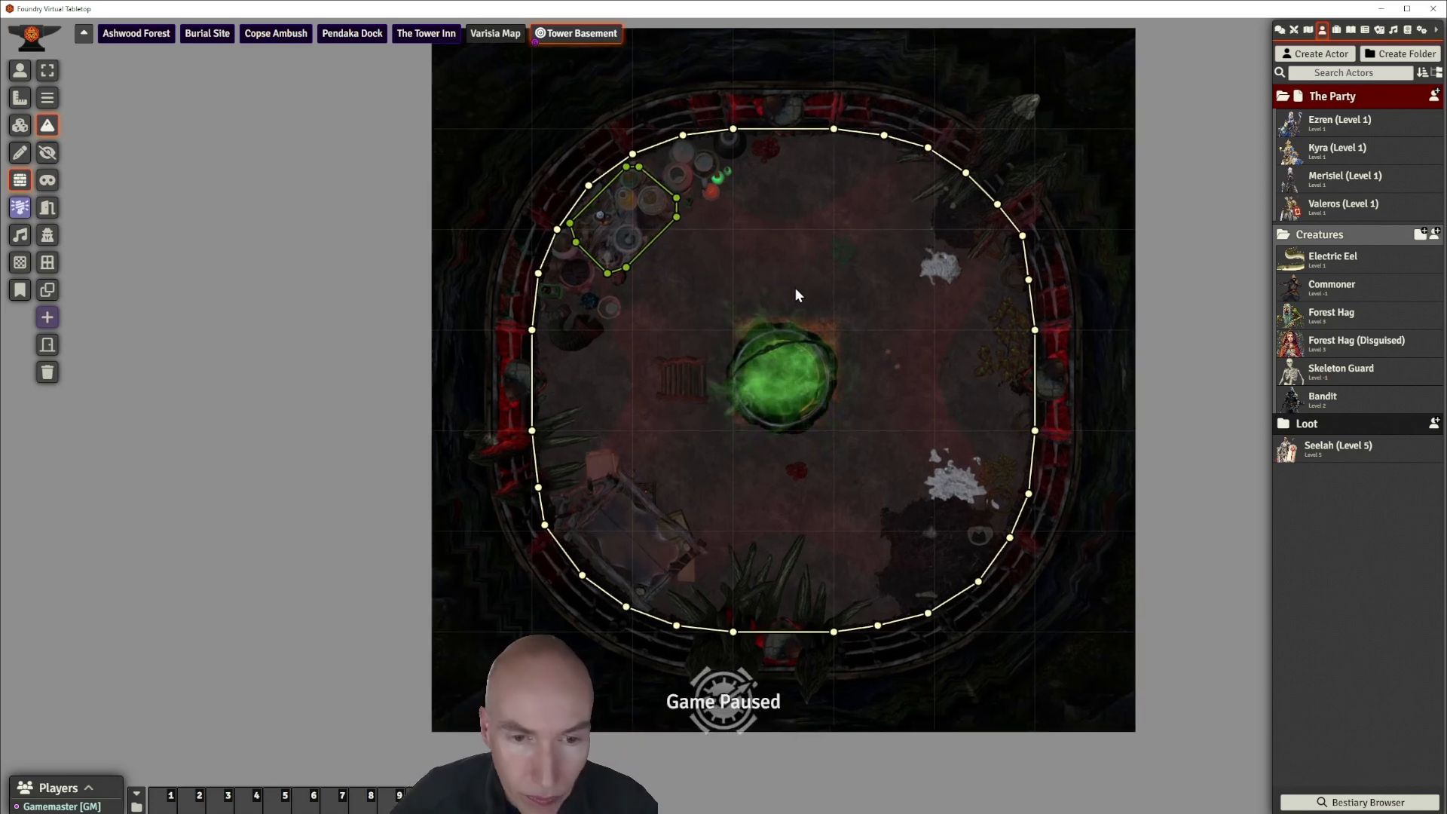
scroll(795, 289, "down", 2)
scroll(796, 292, "up", 2)
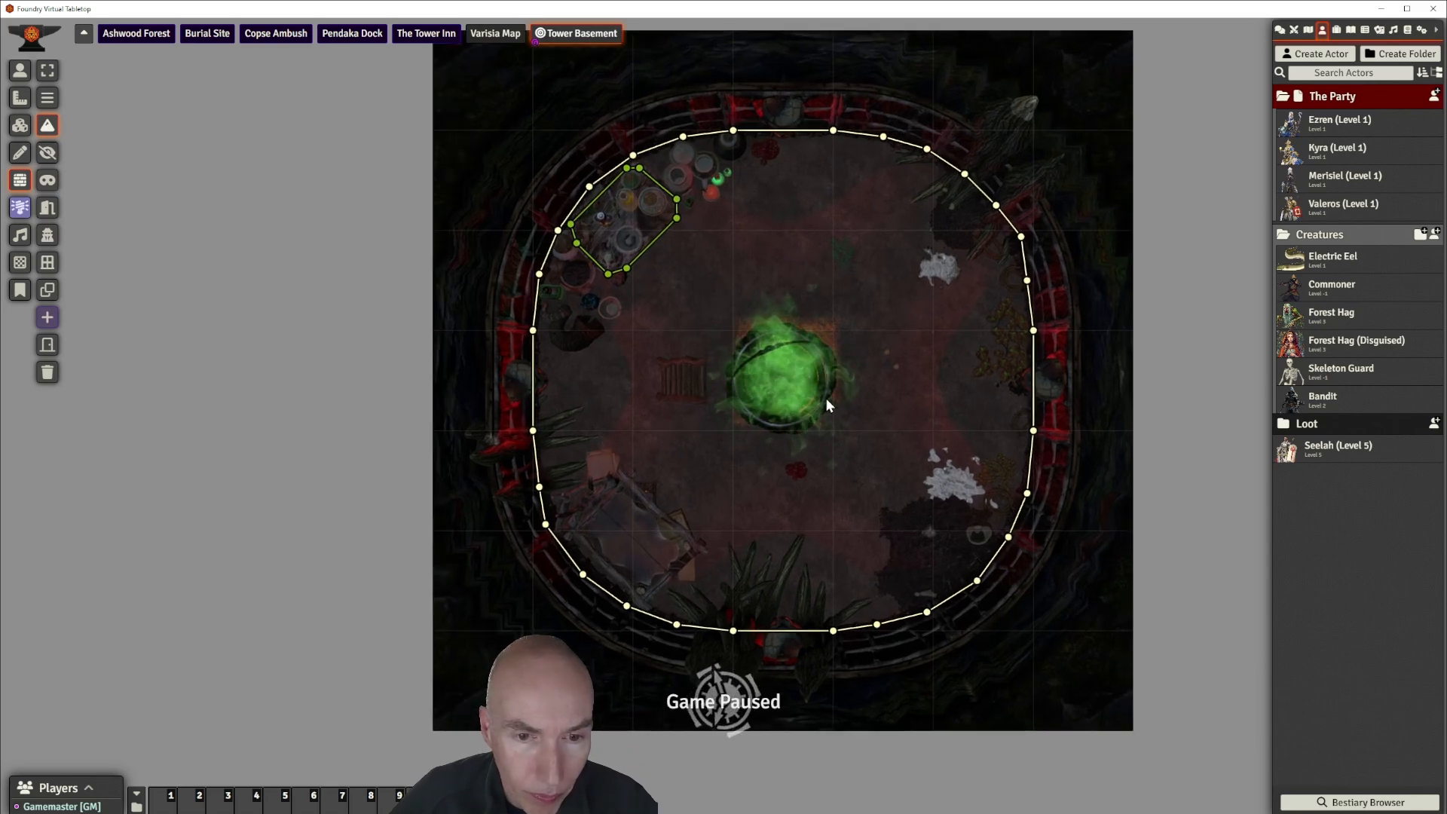
scroll(826, 399, "down", 1)
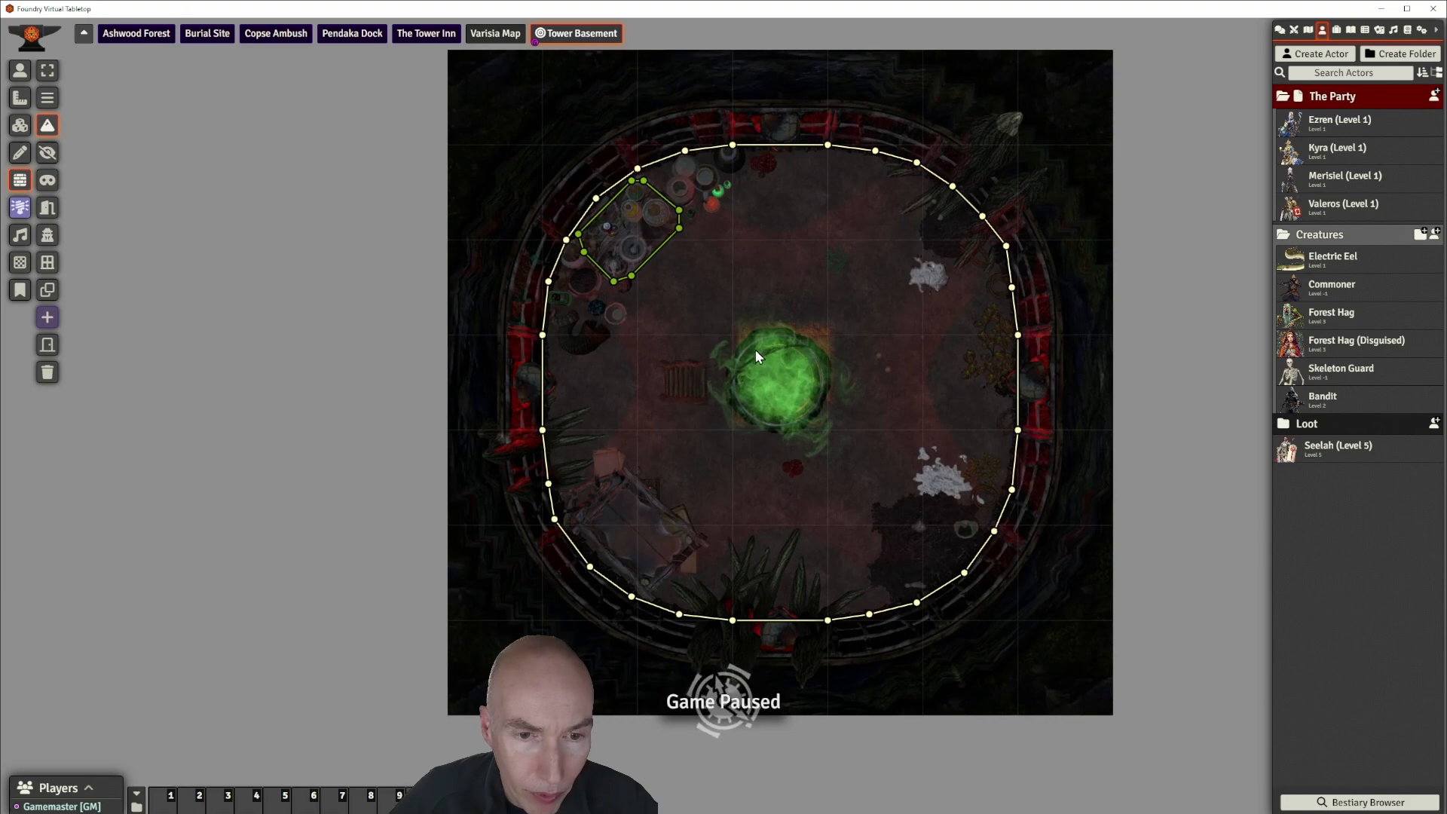
scroll(755, 307, "up", 2)
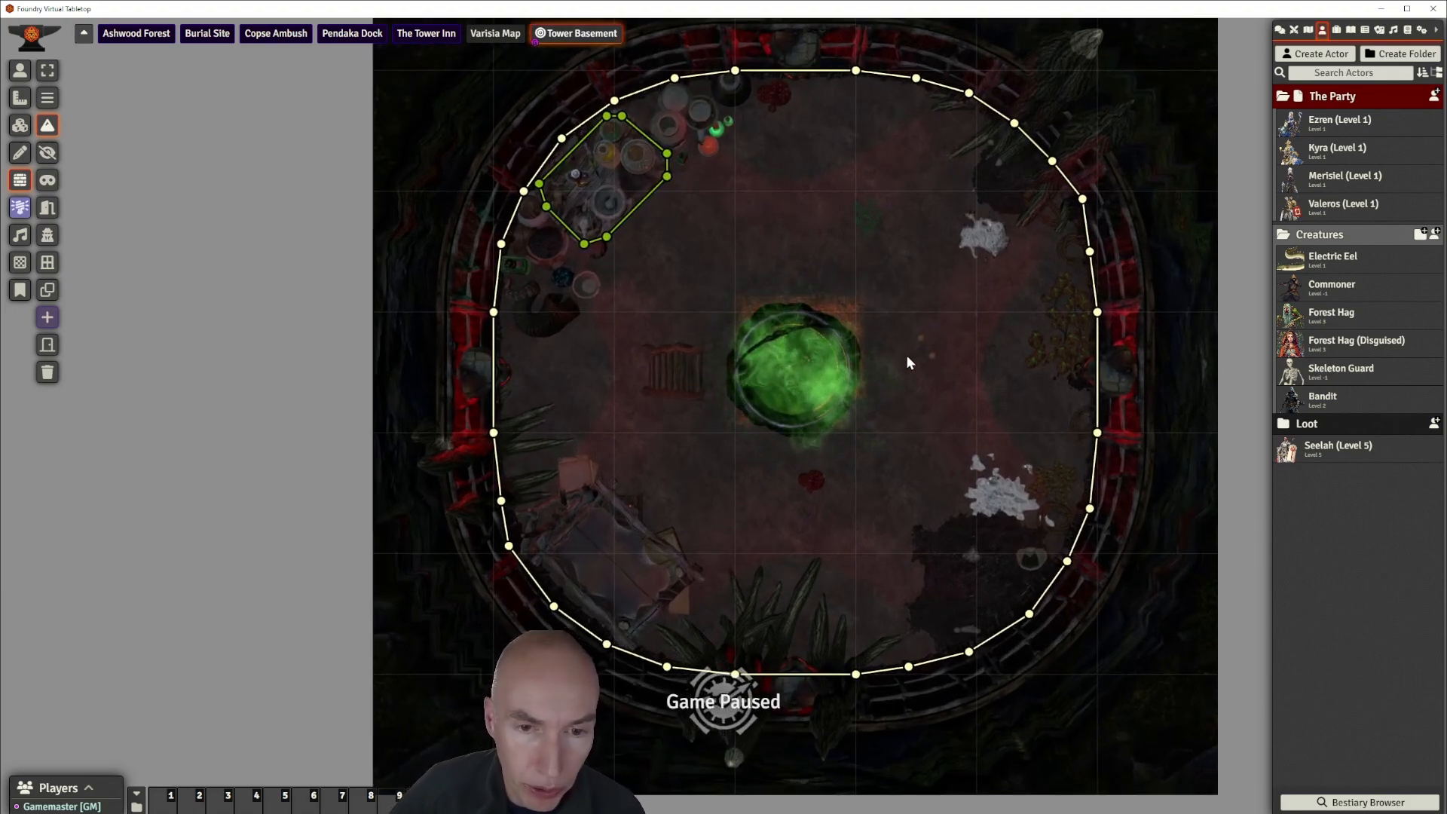
scroll(911, 355, "down", 1)
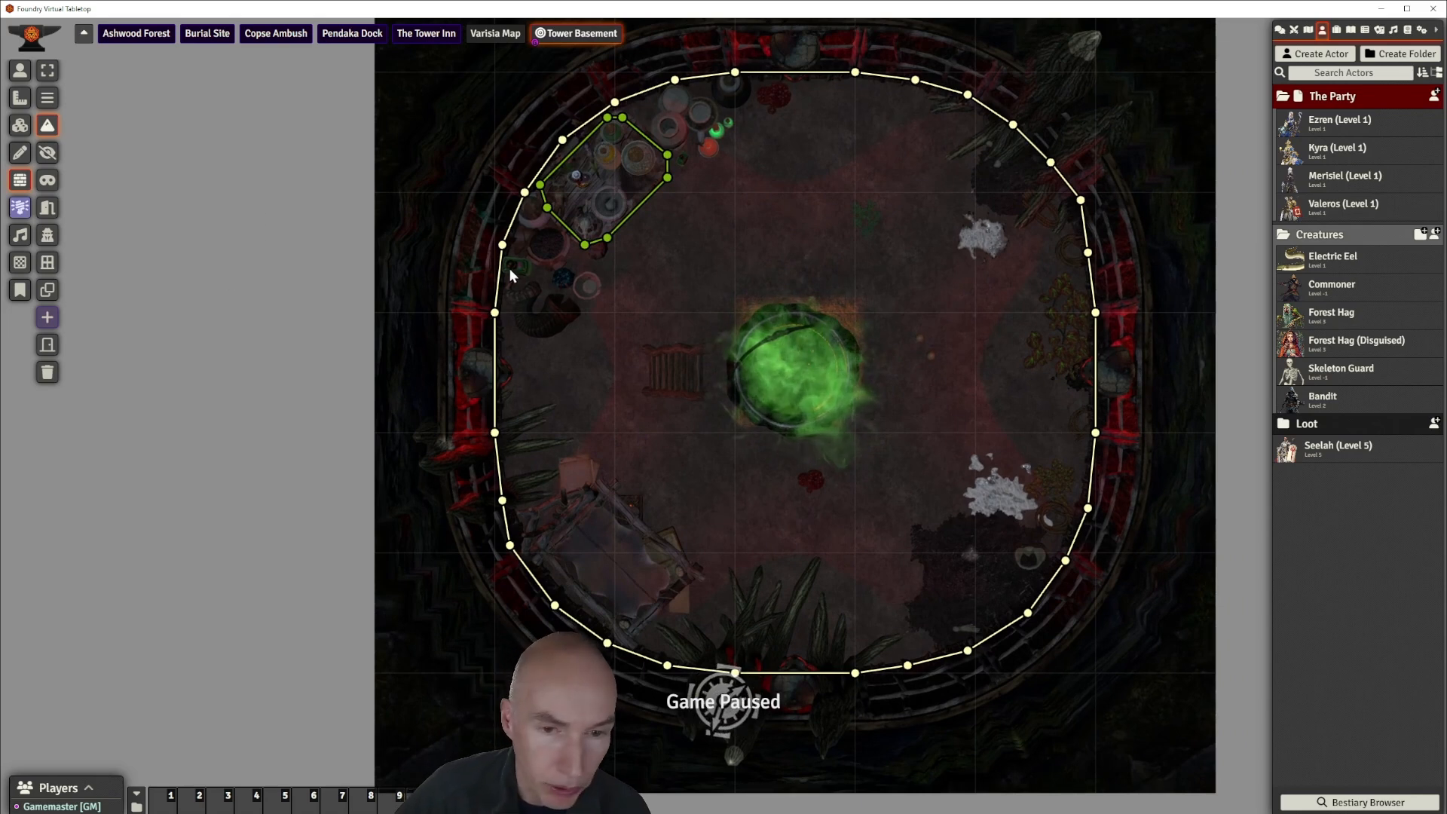
left_click(787, 321)
left_click(826, 334)
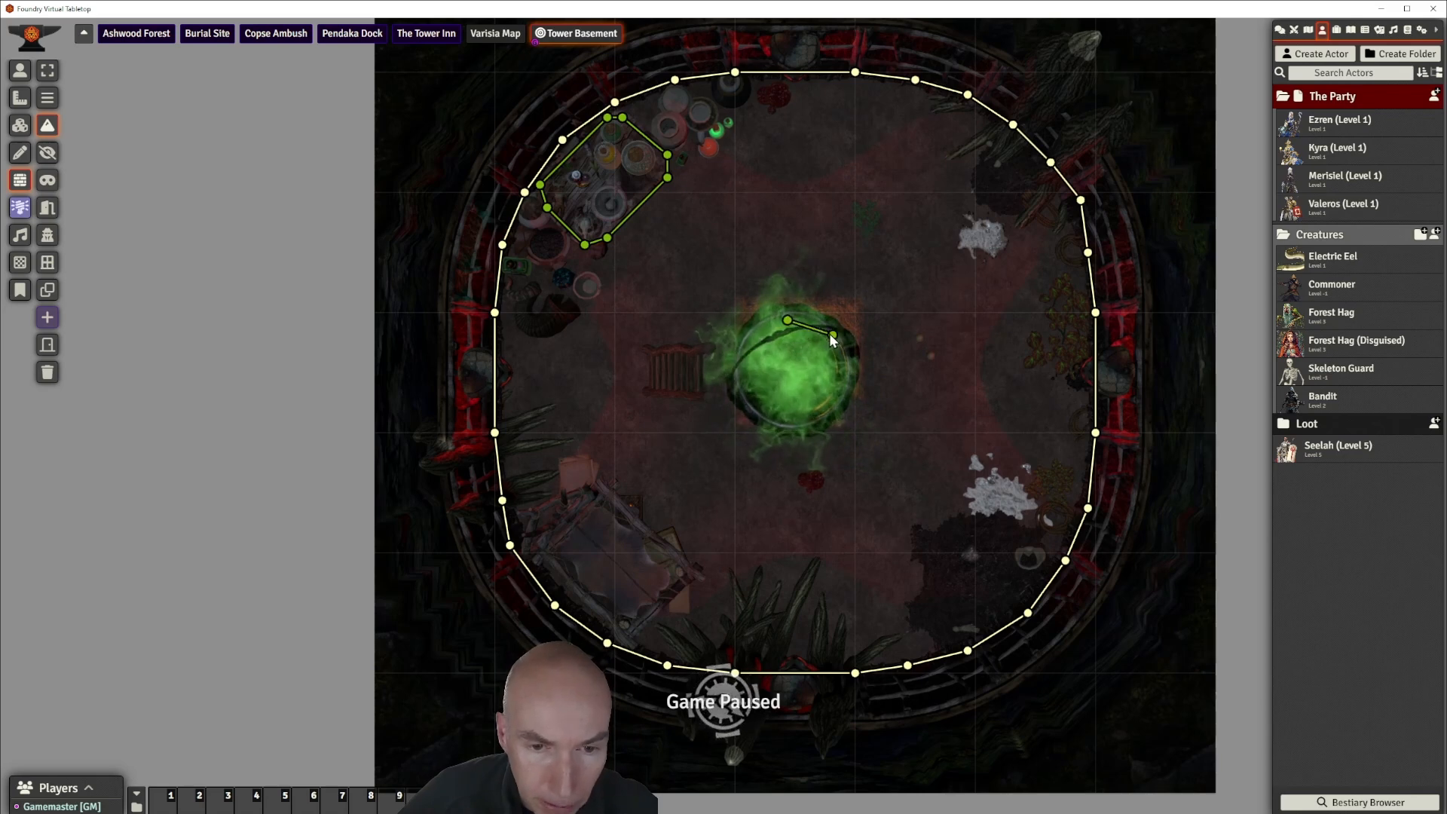
left_click(848, 372)
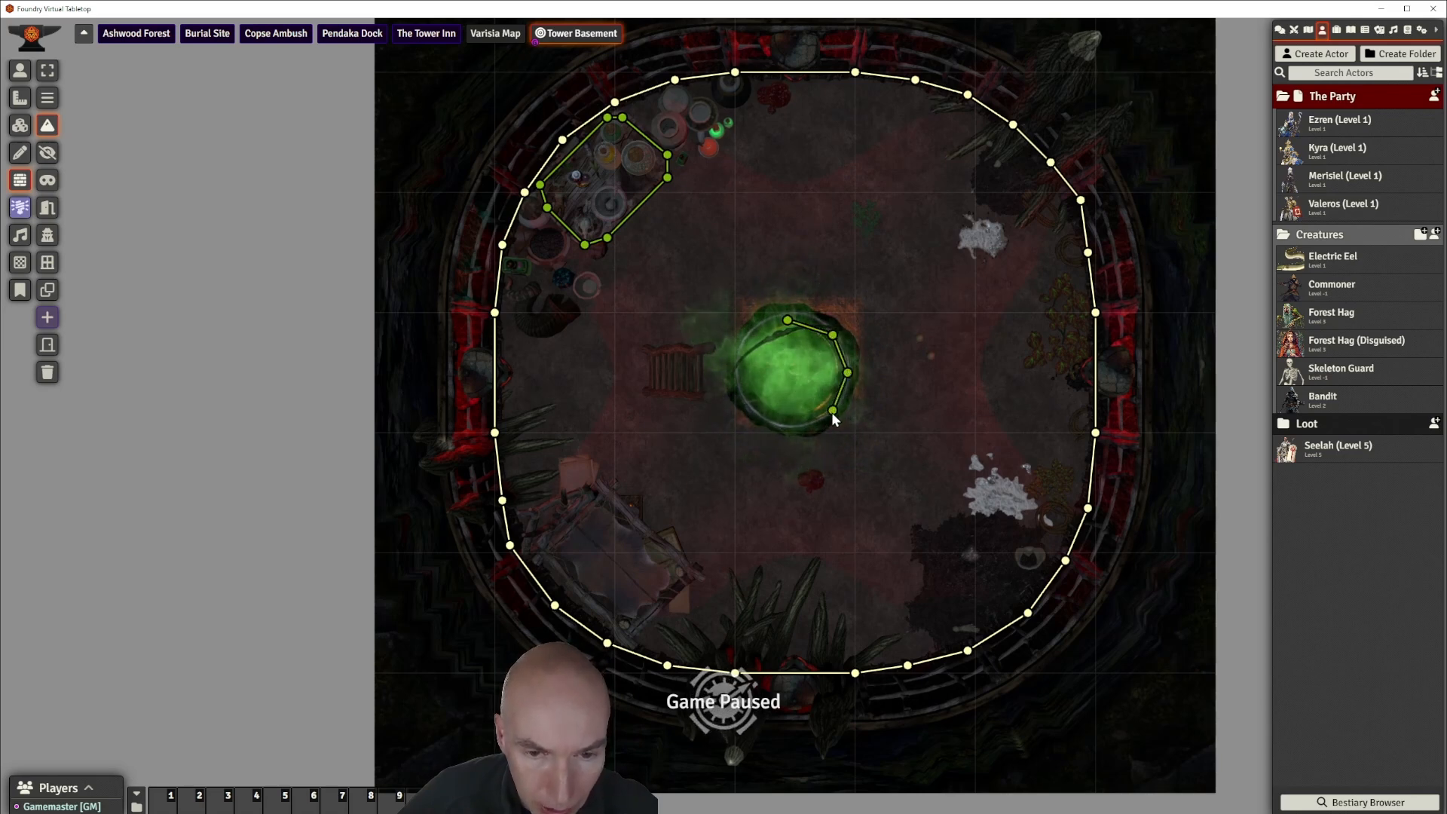
left_click(787, 425)
left_click(750, 402)
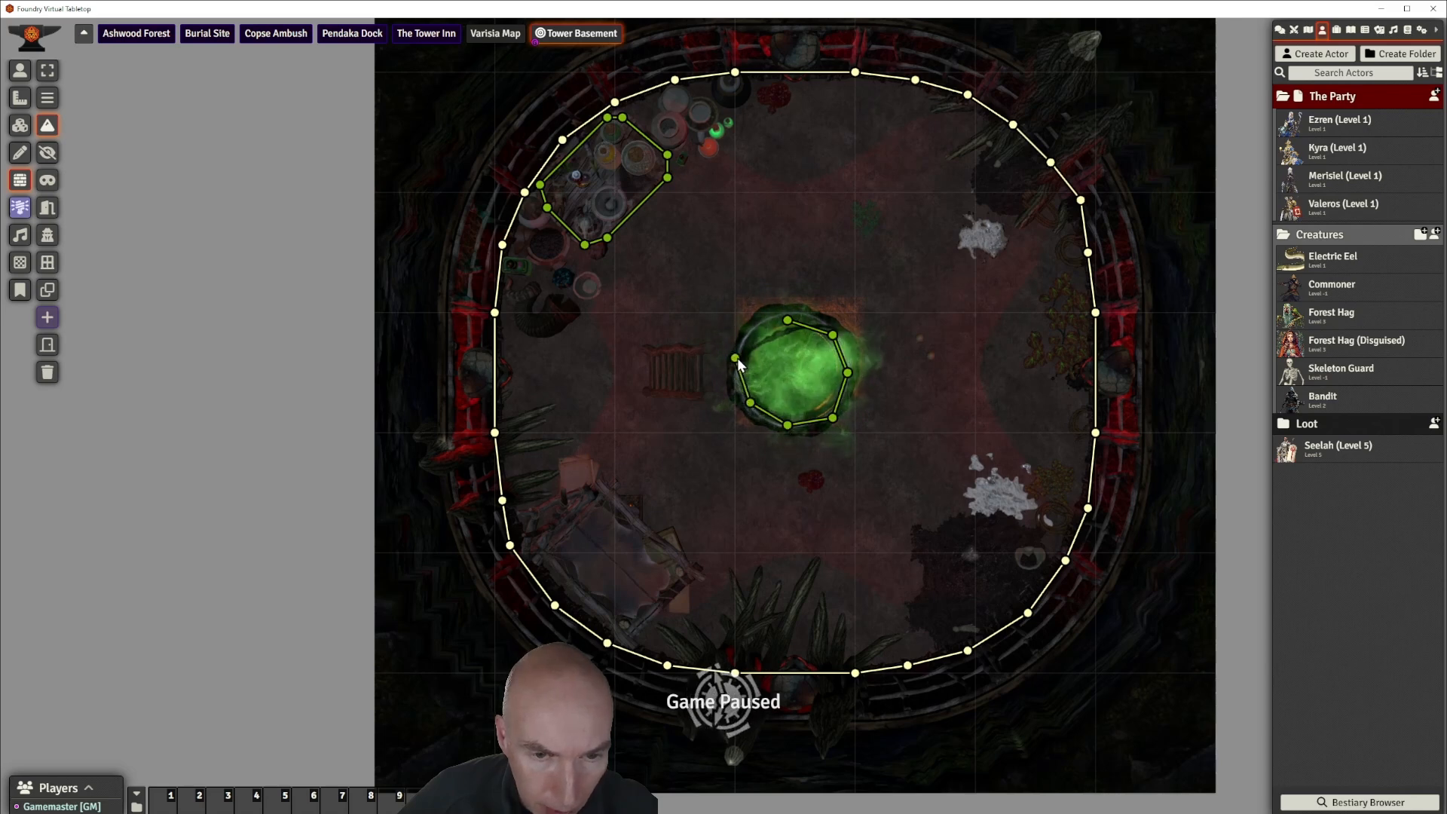
left_click(742, 350)
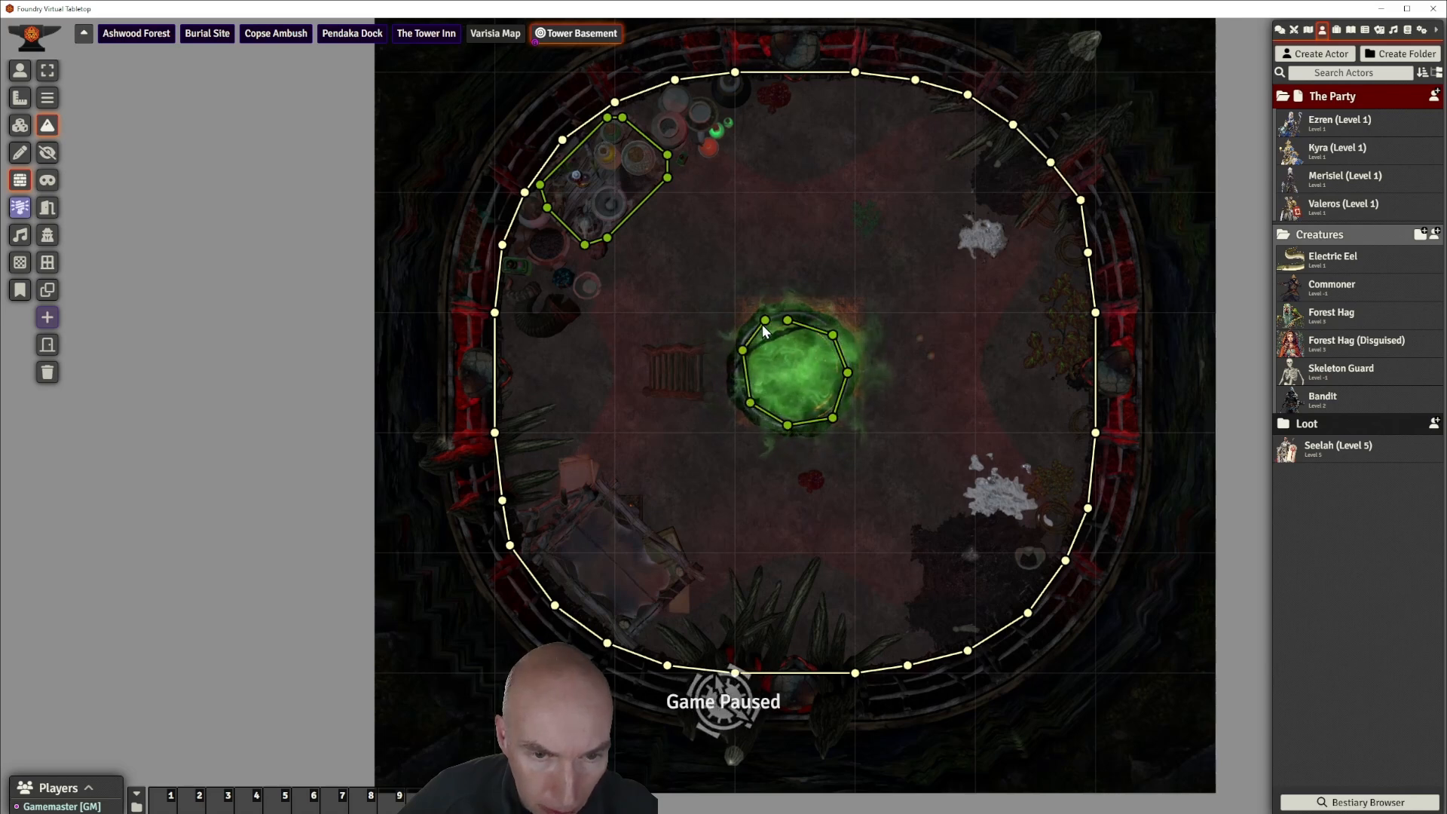
double_click(757, 329)
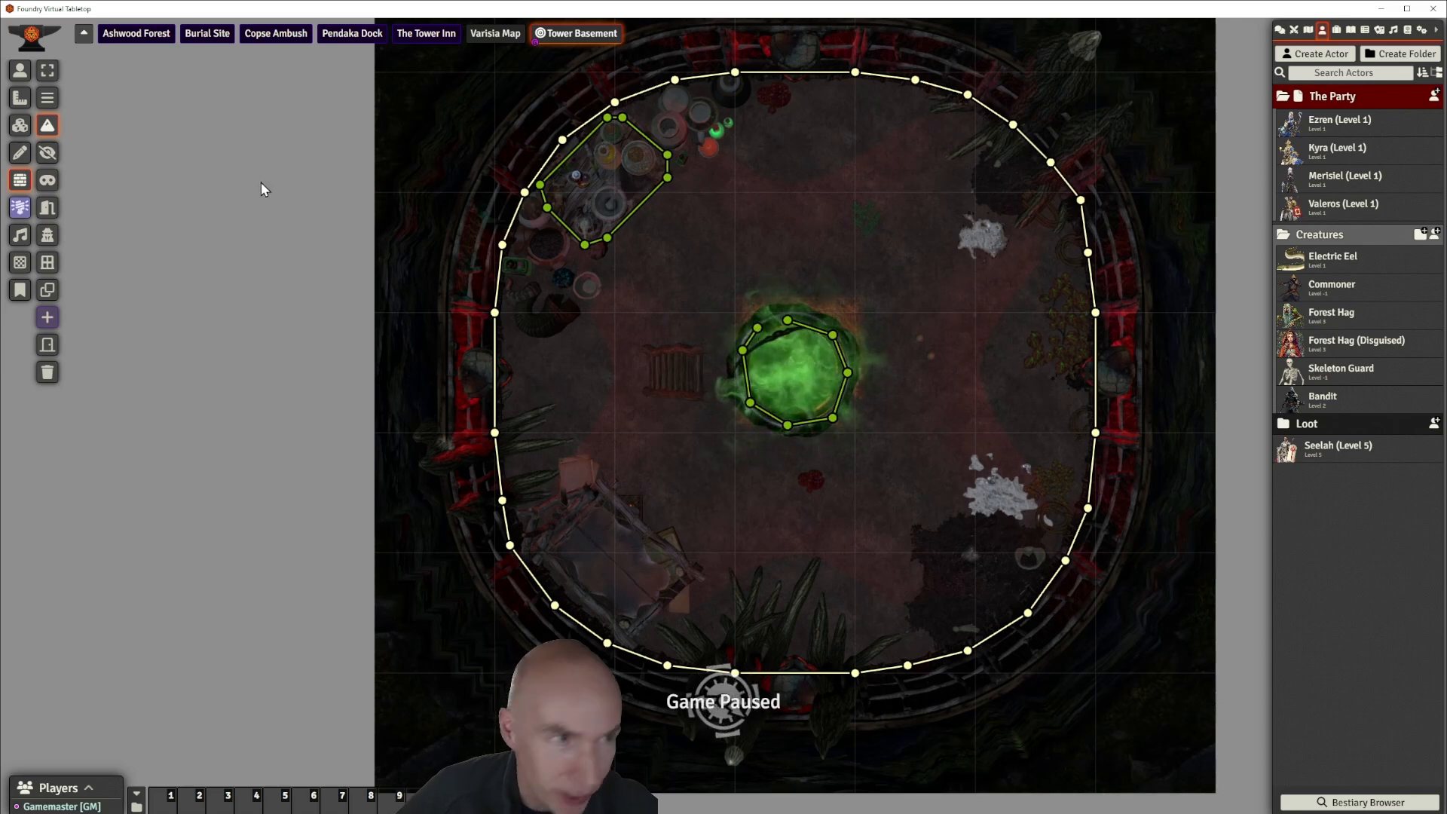
Select all terrain walls around the central cauldron and delete them.
left_click(50, 73)
left_click_drag(705, 279, 898, 437)
key("Delete")
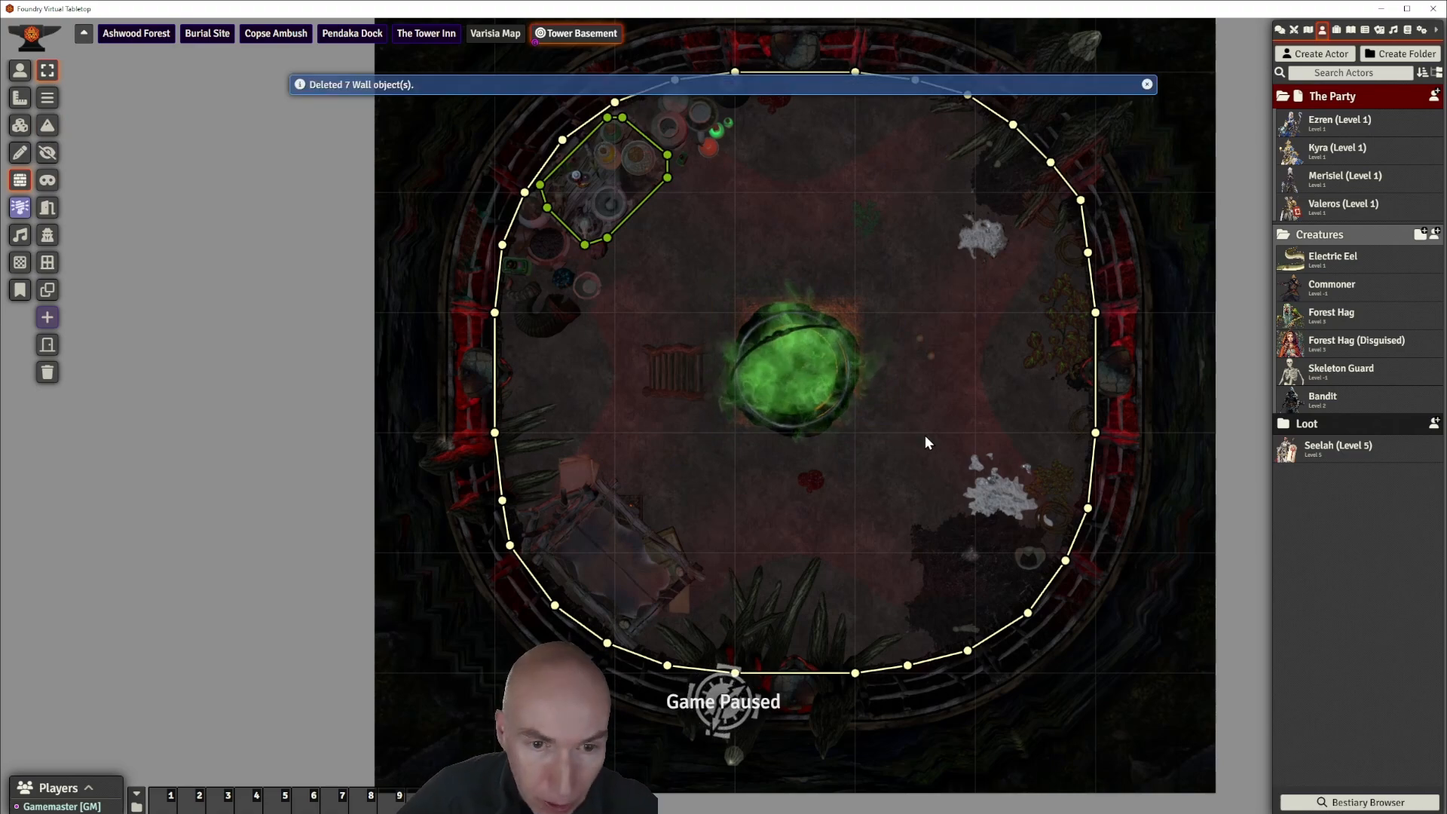
Draw a closed ring of chained terrain walls around the rim of the green cauldron in the room's center.
scroll(927, 431, "up", 2)
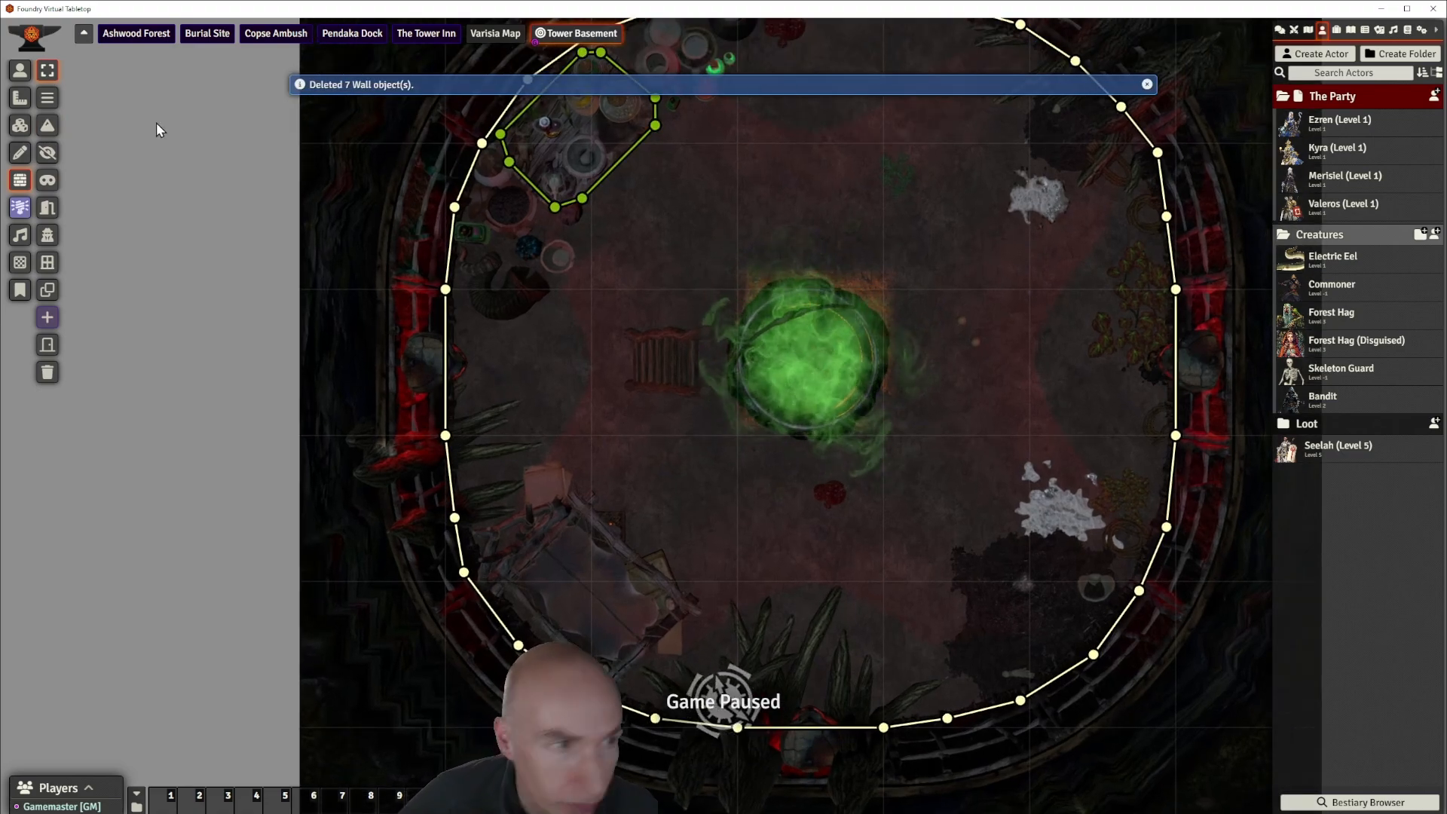
left_click(46, 125)
mouse_move(764, 308)
left_mouse_down()
mouse_move(866, 317)
mouse_move(809, 292)
left_mouse_up()
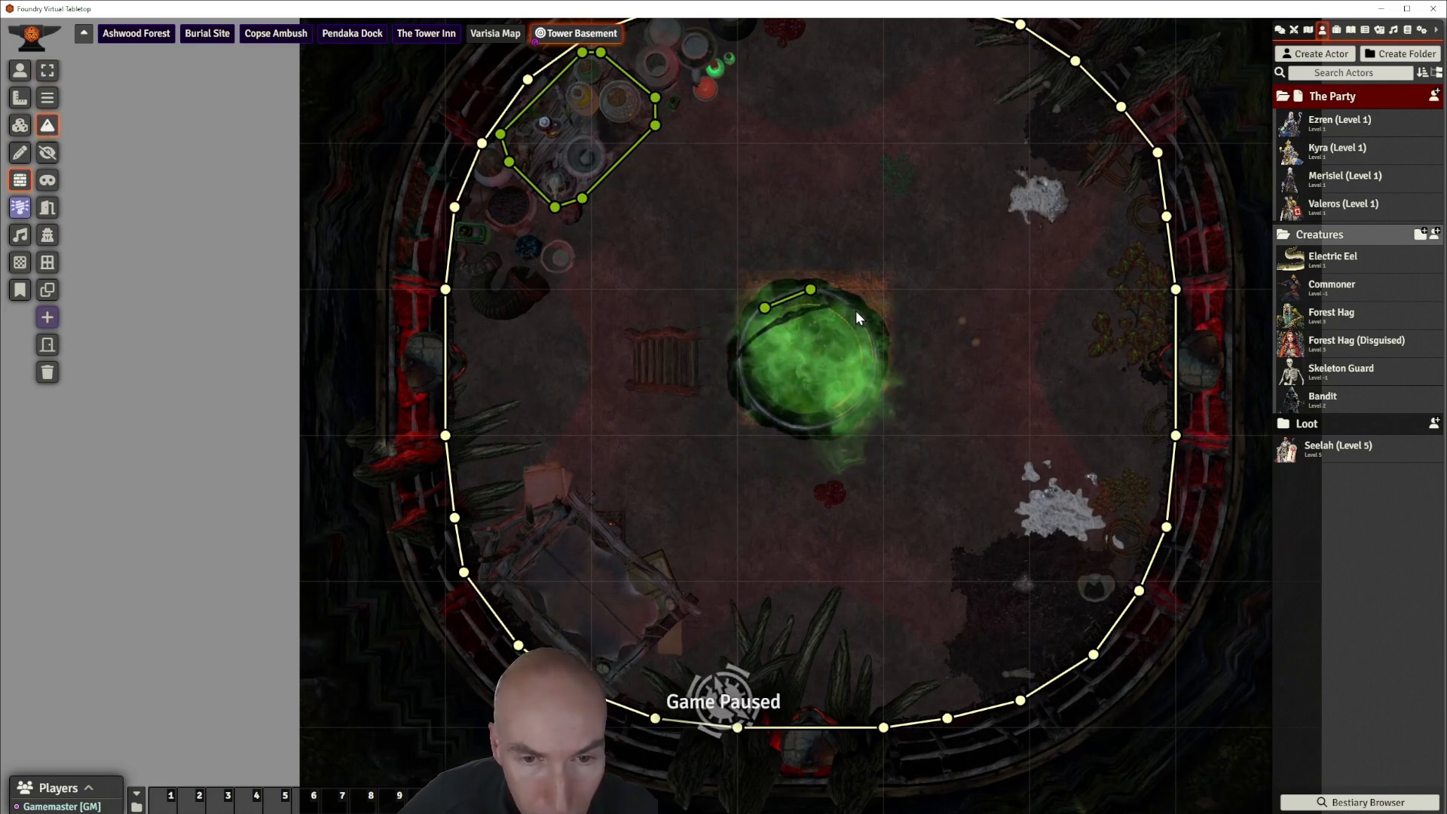
left_click(813, 291)
key("Delete")
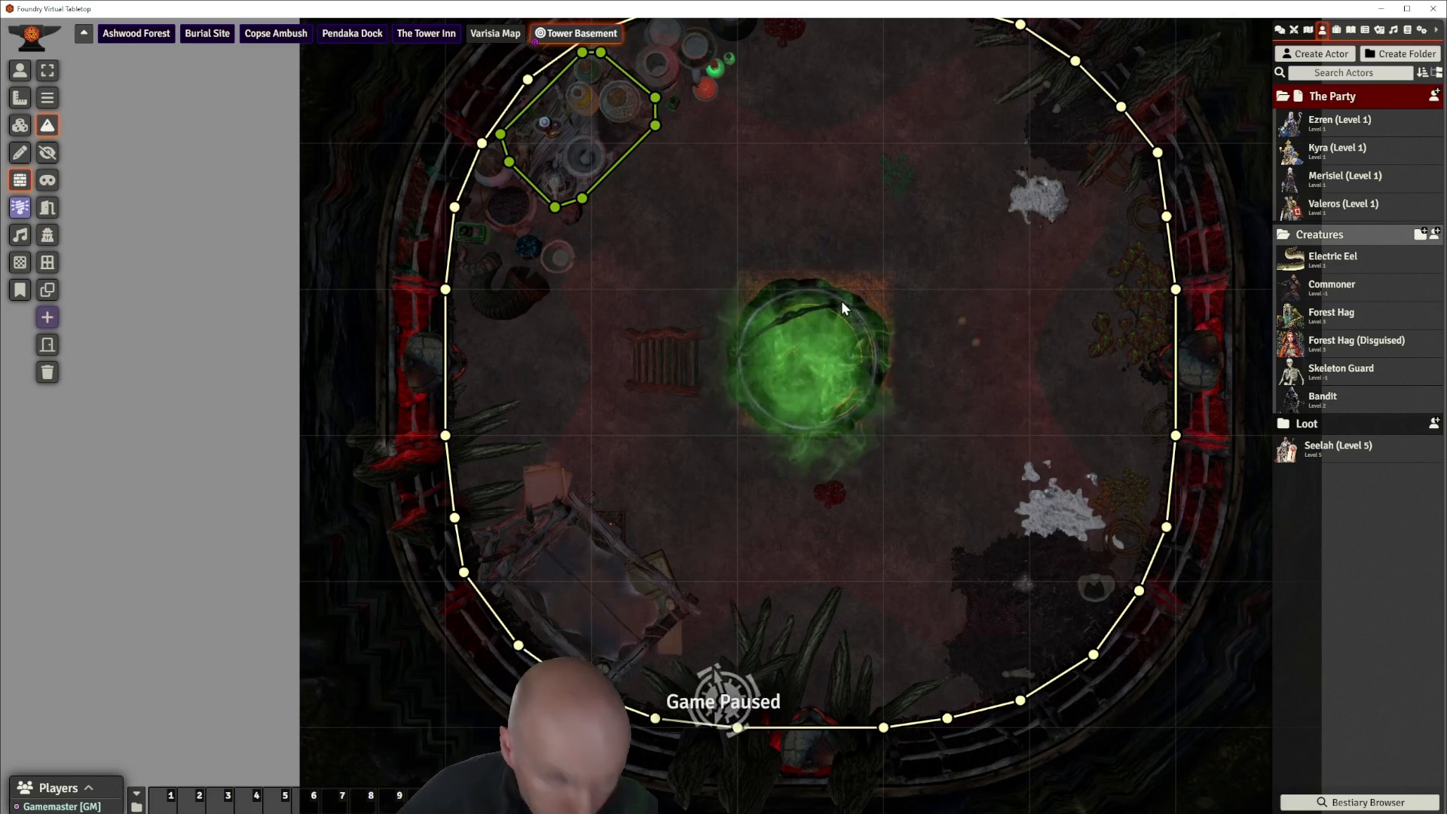
mouse_move(867, 324)
left_mouse_down()
mouse_move(884, 359)
mouse_move(844, 318)
mouse_move(860, 318)
left_mouse_up()
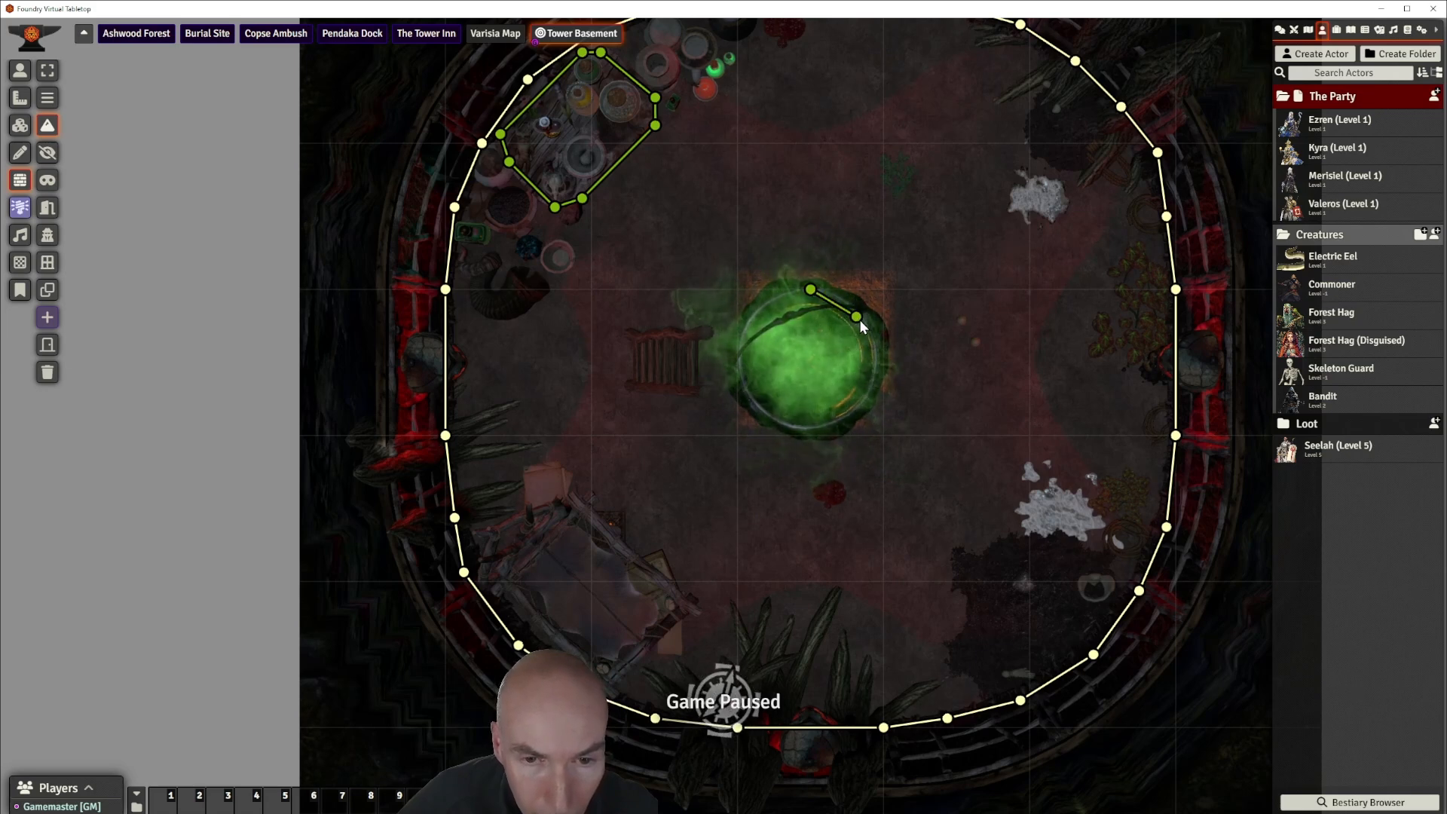
left_click(874, 359, "ctrl")
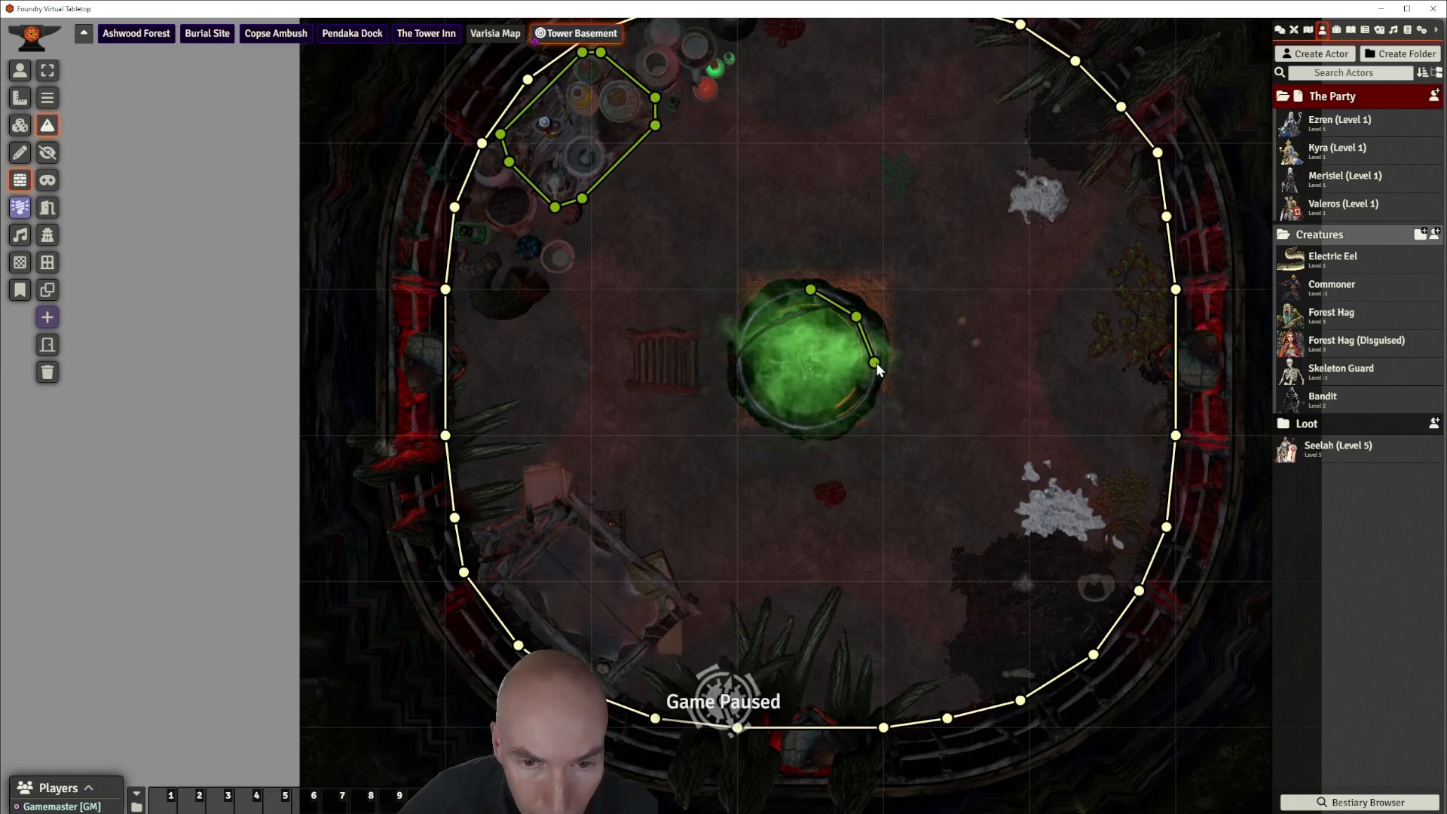
left_click(854, 409, "ctrl")
left_click(819, 425, "ctrl")
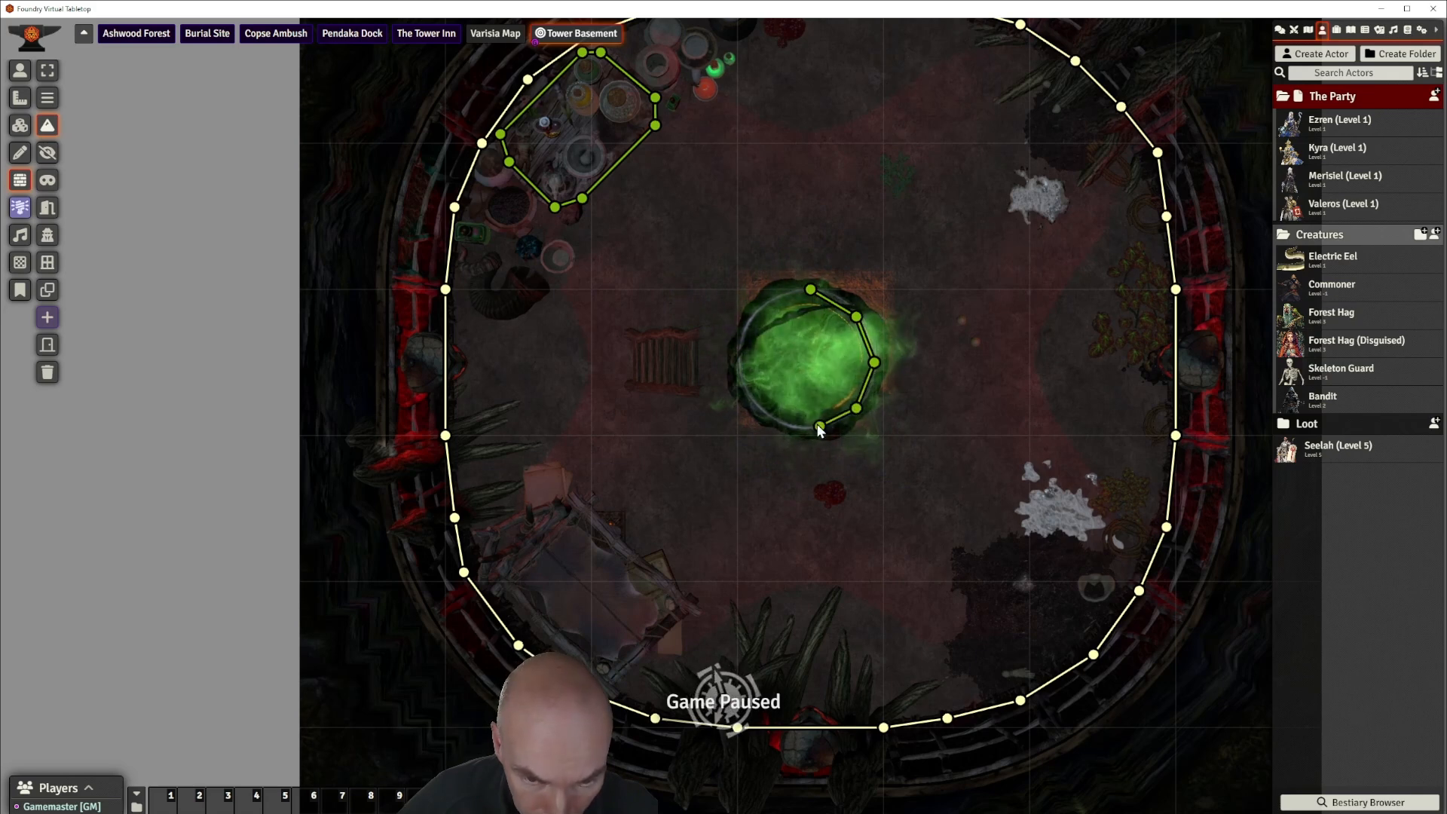
left_click(765, 419, "ctrl")
left_click_drag(764, 418, 763, 409)
left_click(755, 409, "ctrl")
left_click(737, 363, "ctrl")
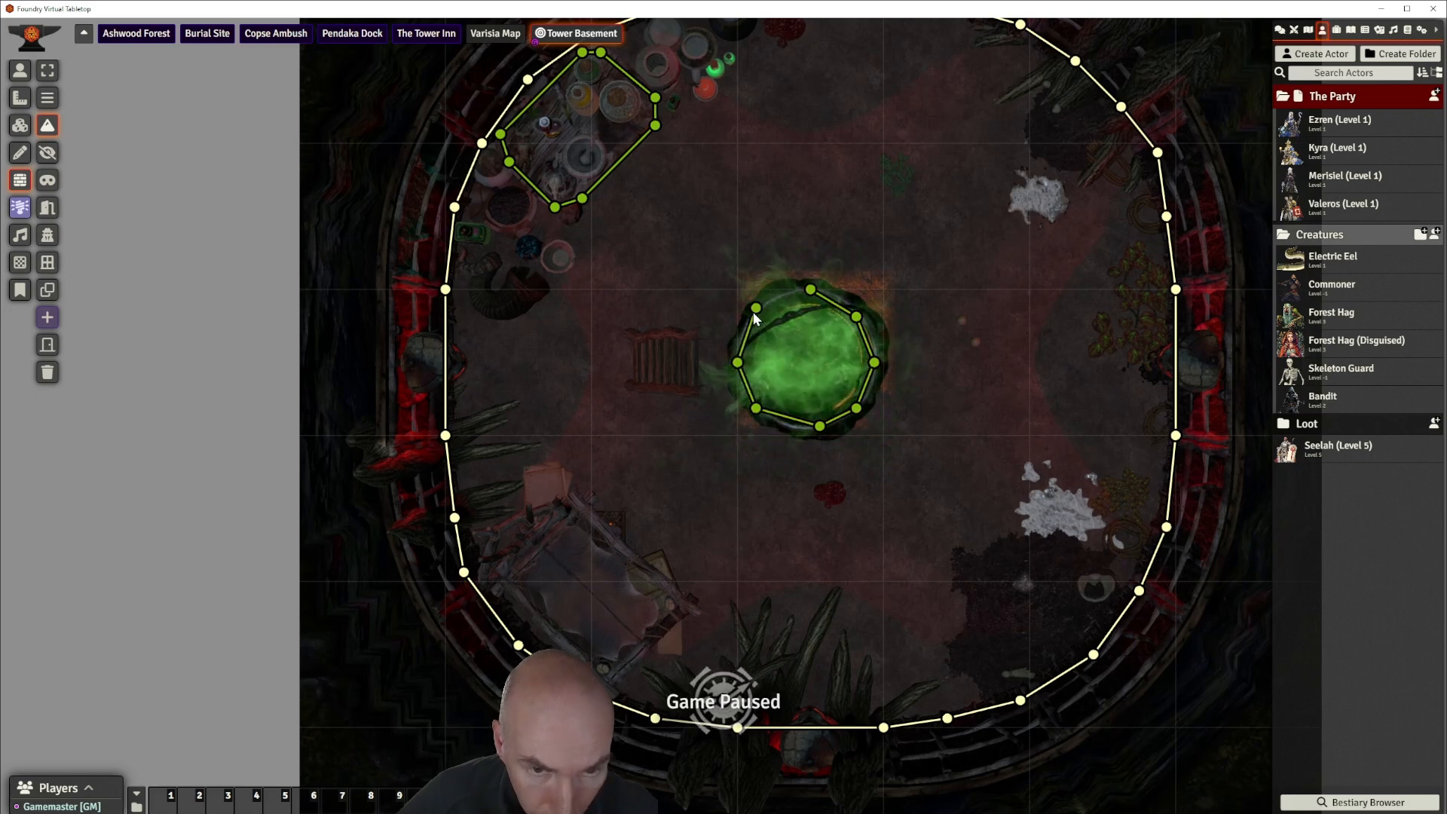
left_click(756, 309, "ctrl")
left_click(810, 290)
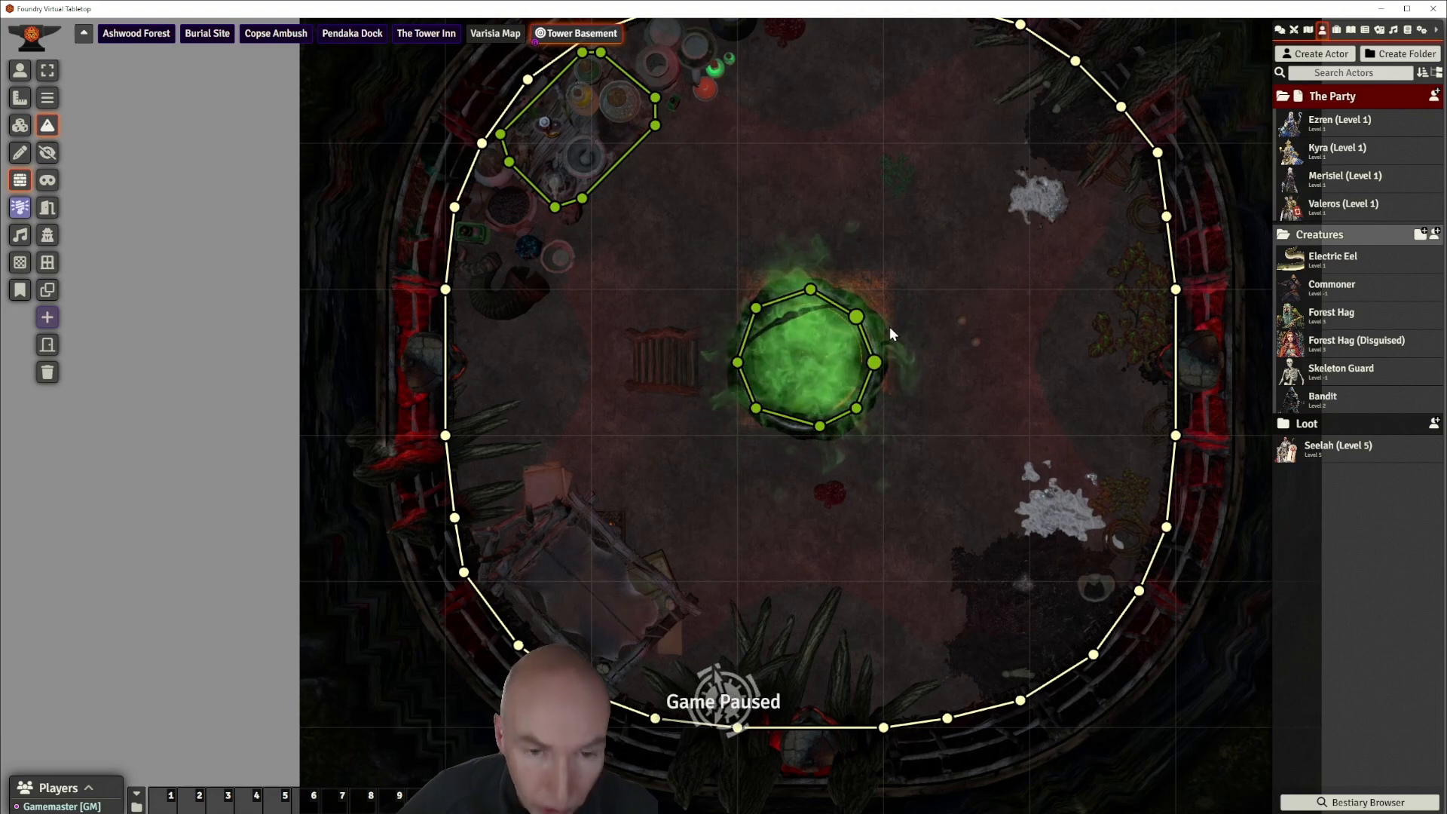
scroll(945, 323, "up", 3)
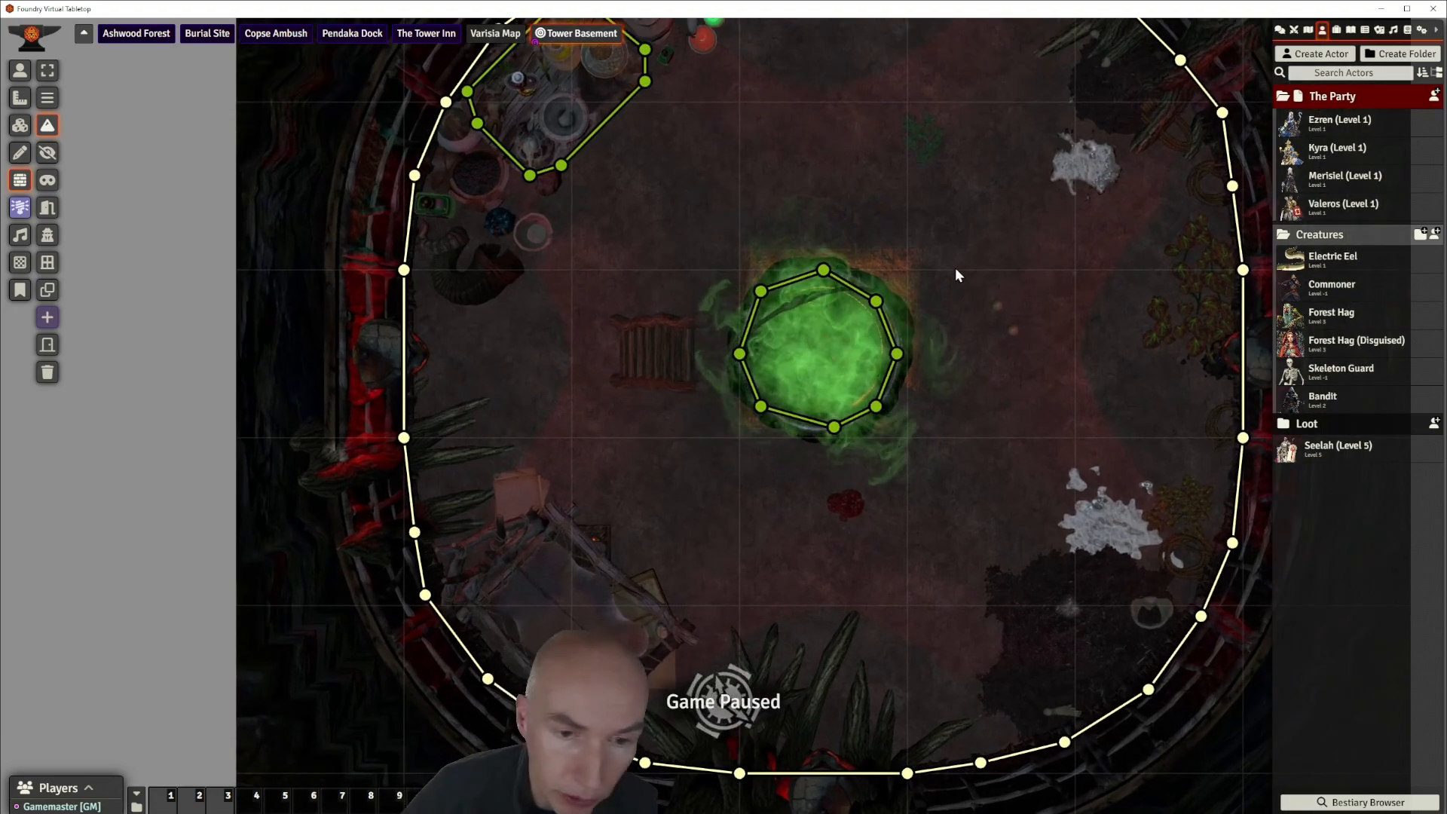
scroll(932, 275, "down", 2)
scroll(931, 272, "down", 2)
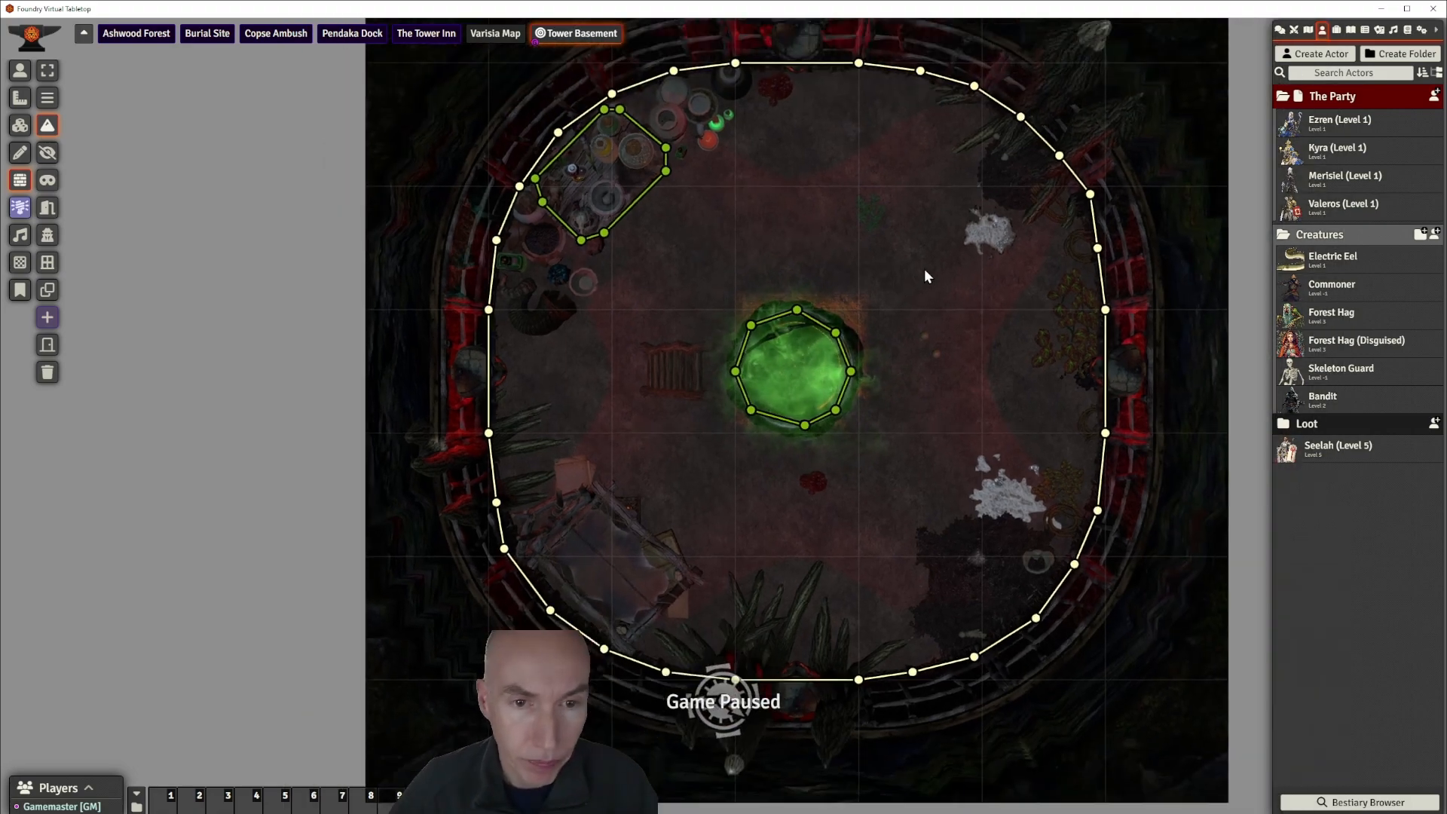
left_click_drag(888, 266, 914, 301)
mouse_move(723, 307)
left_mouse_down()
mouse_move(925, 493)
mouse_move(834, 298)
left_mouse_up()
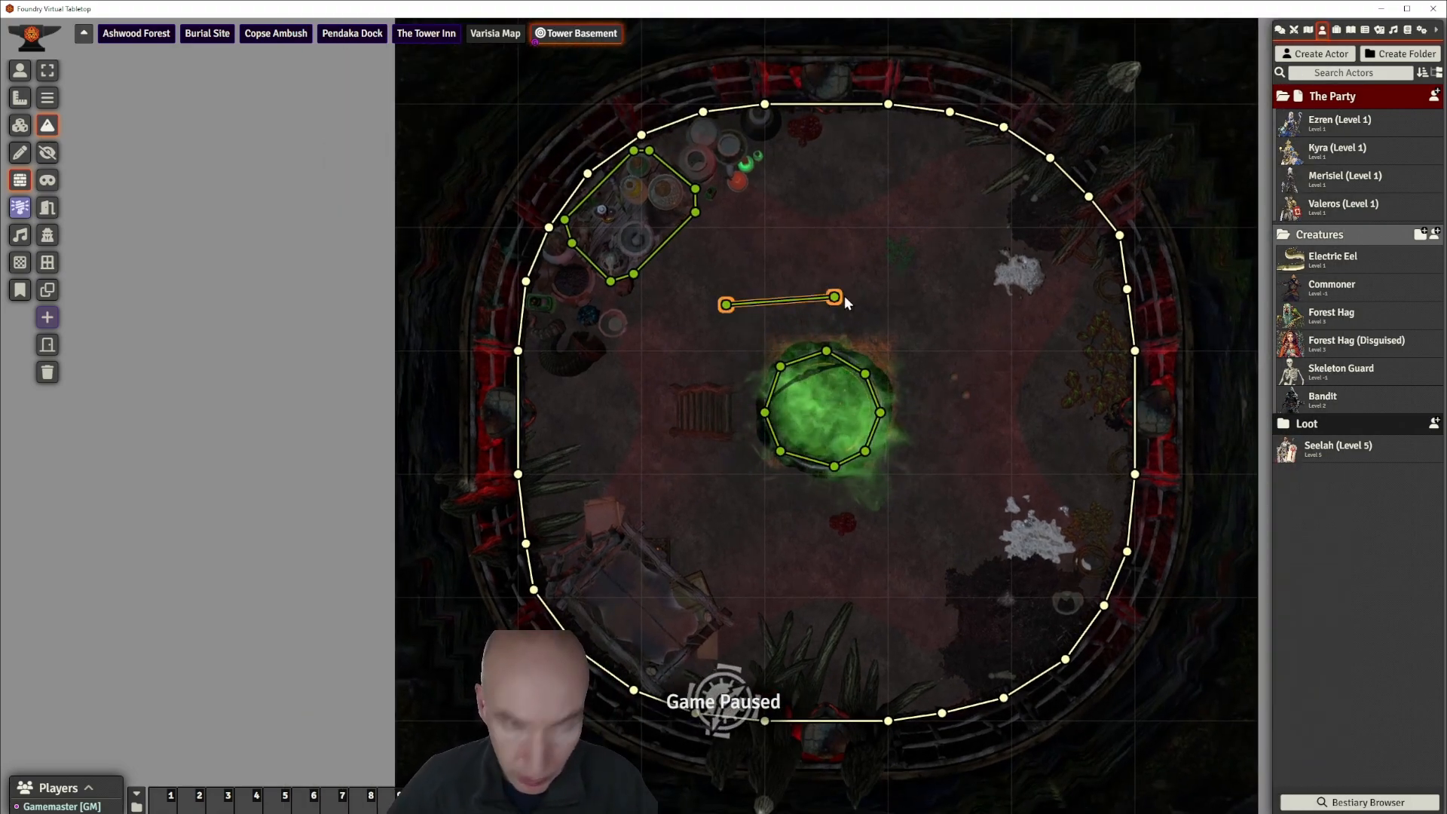
key("Delete")
Select all terrain walls around the cauldron and set their Light Restriction to None.
left_click(46, 70)
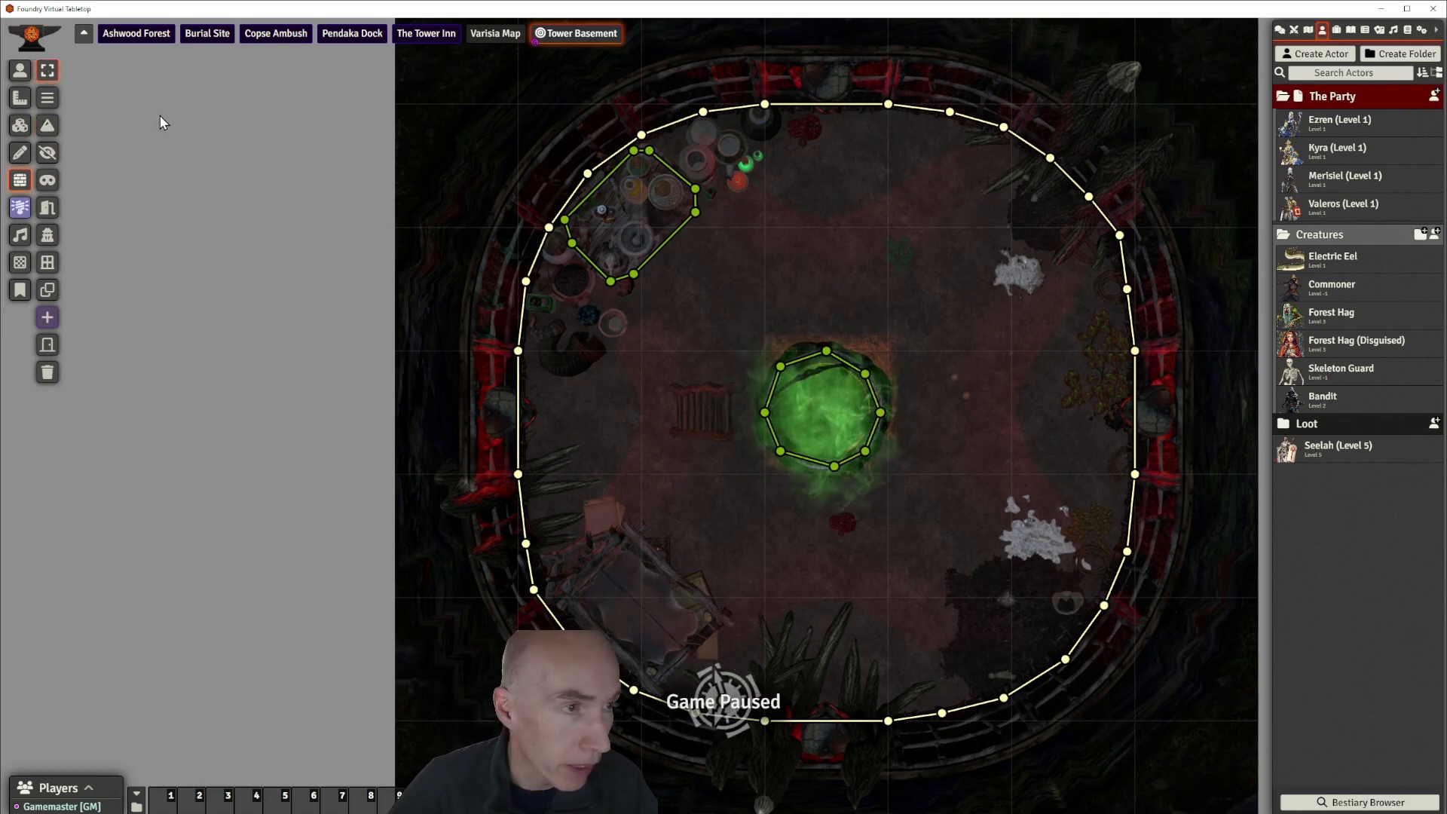
left_click_drag(692, 300, 947, 532)
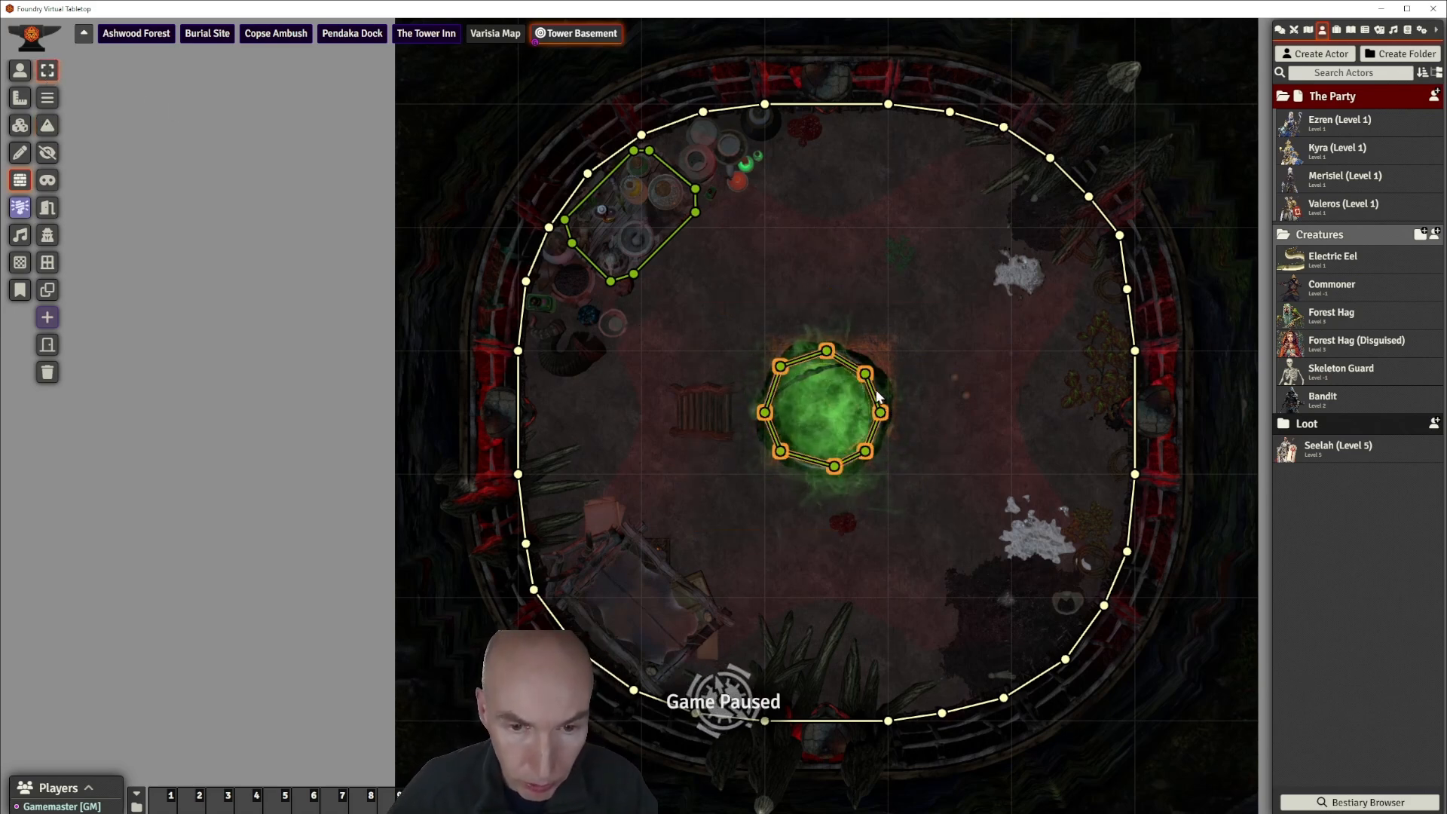
double_click(851, 368)
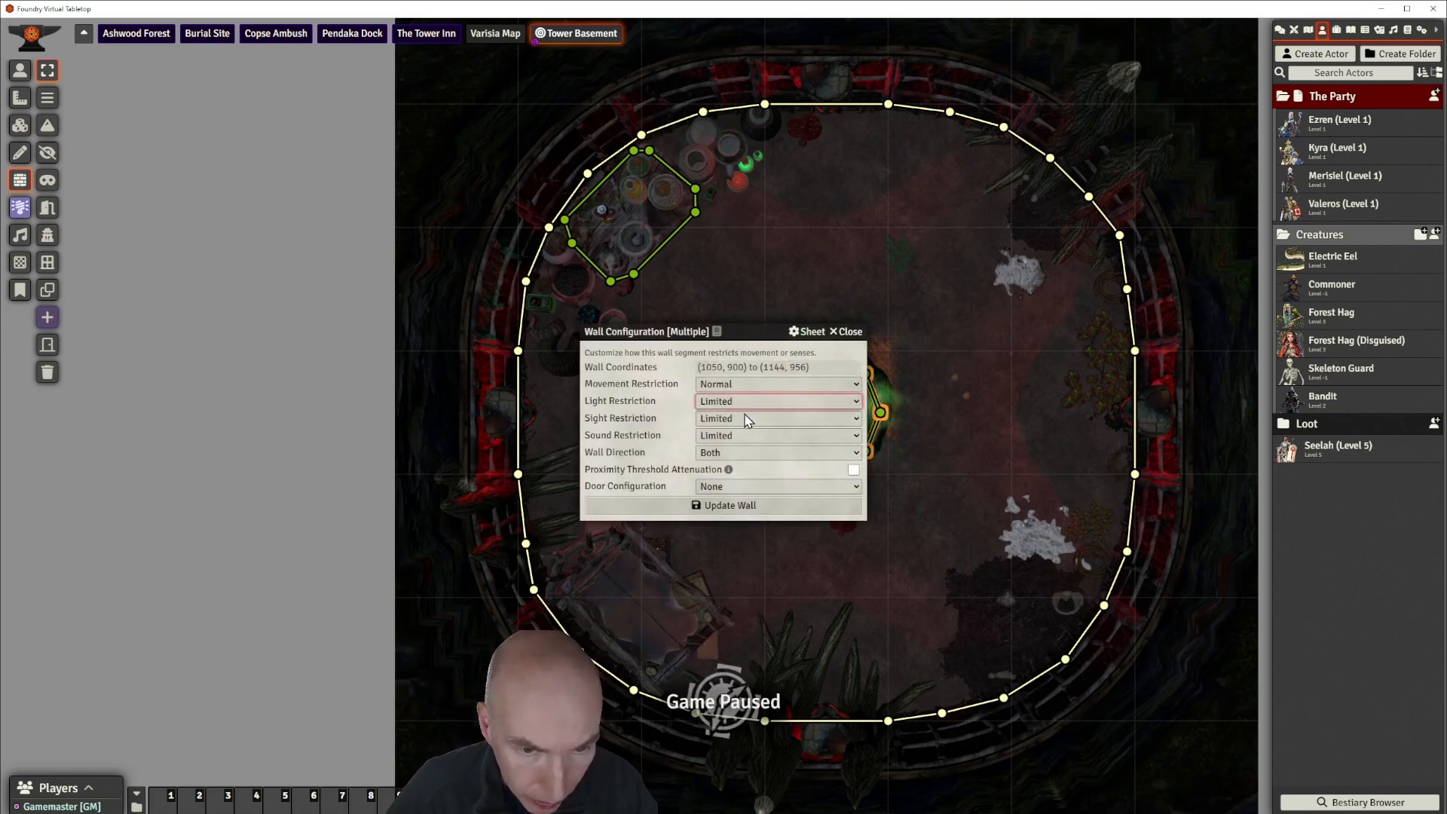
left_click(764, 440)
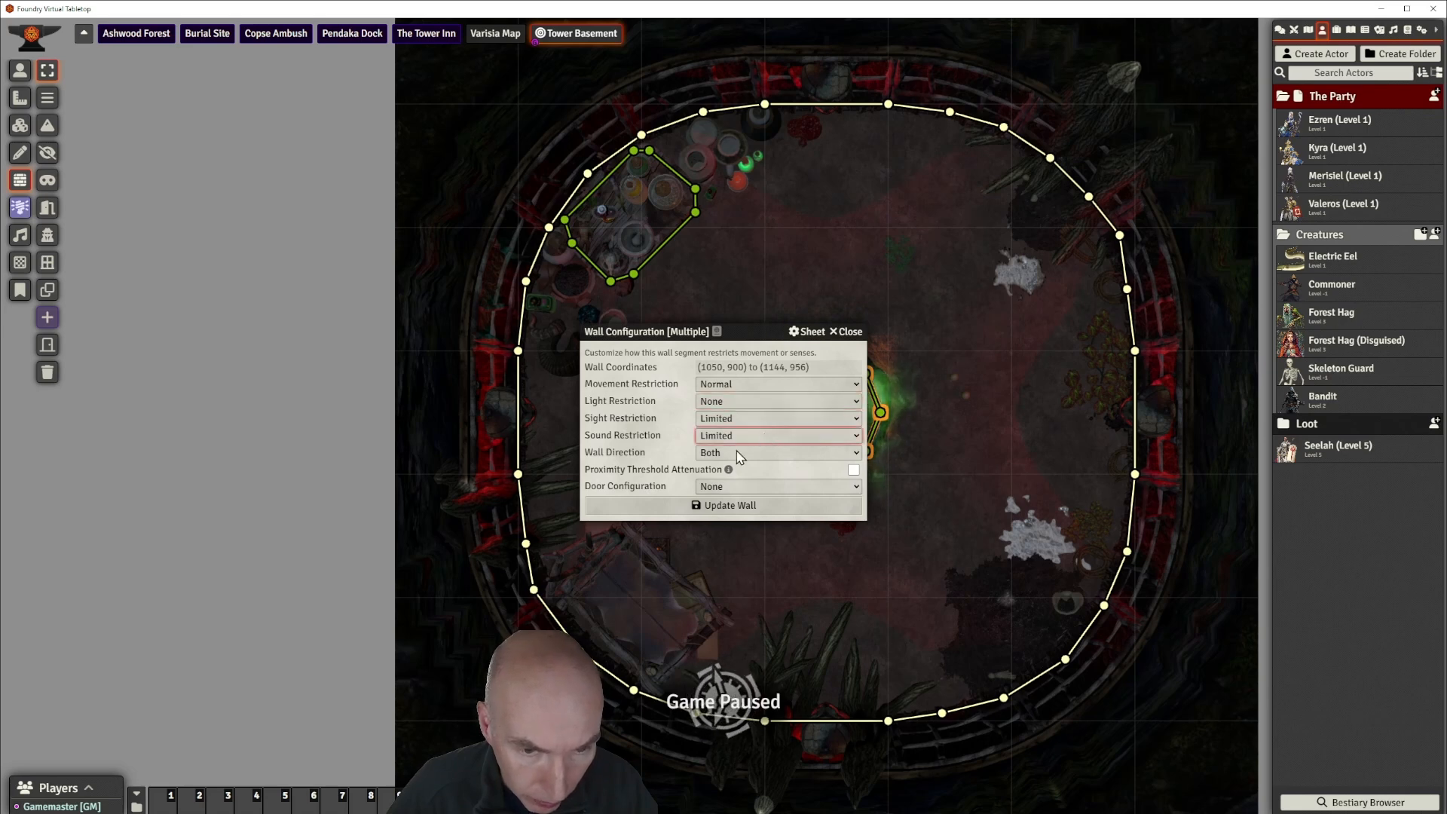
left_click(737, 507)
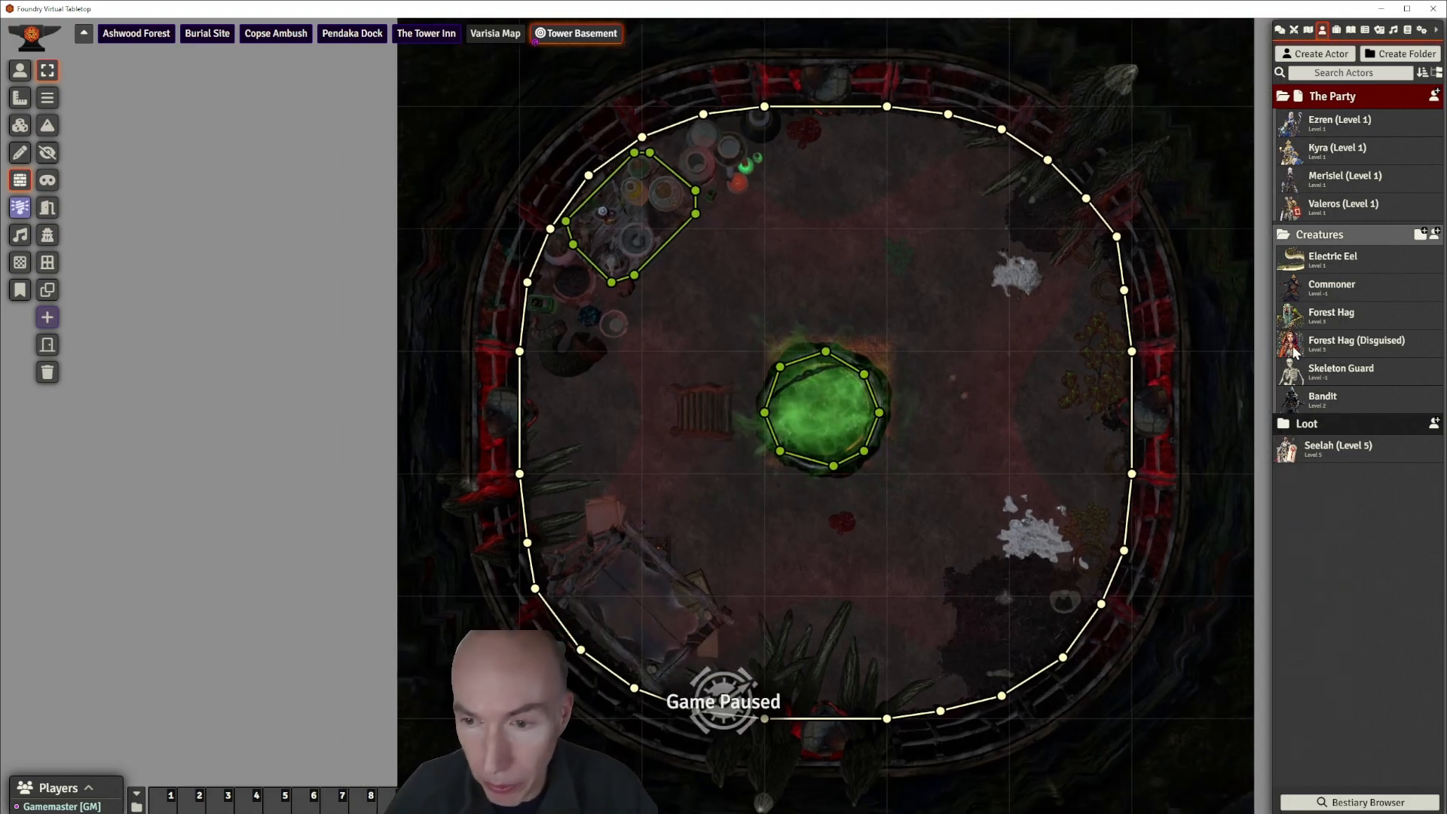
Place Merisiel's token on the basement map and position it up and to the right of the cauldron.
left_click_drag(1309, 203, 1040, 330)
left_click(1040, 329)
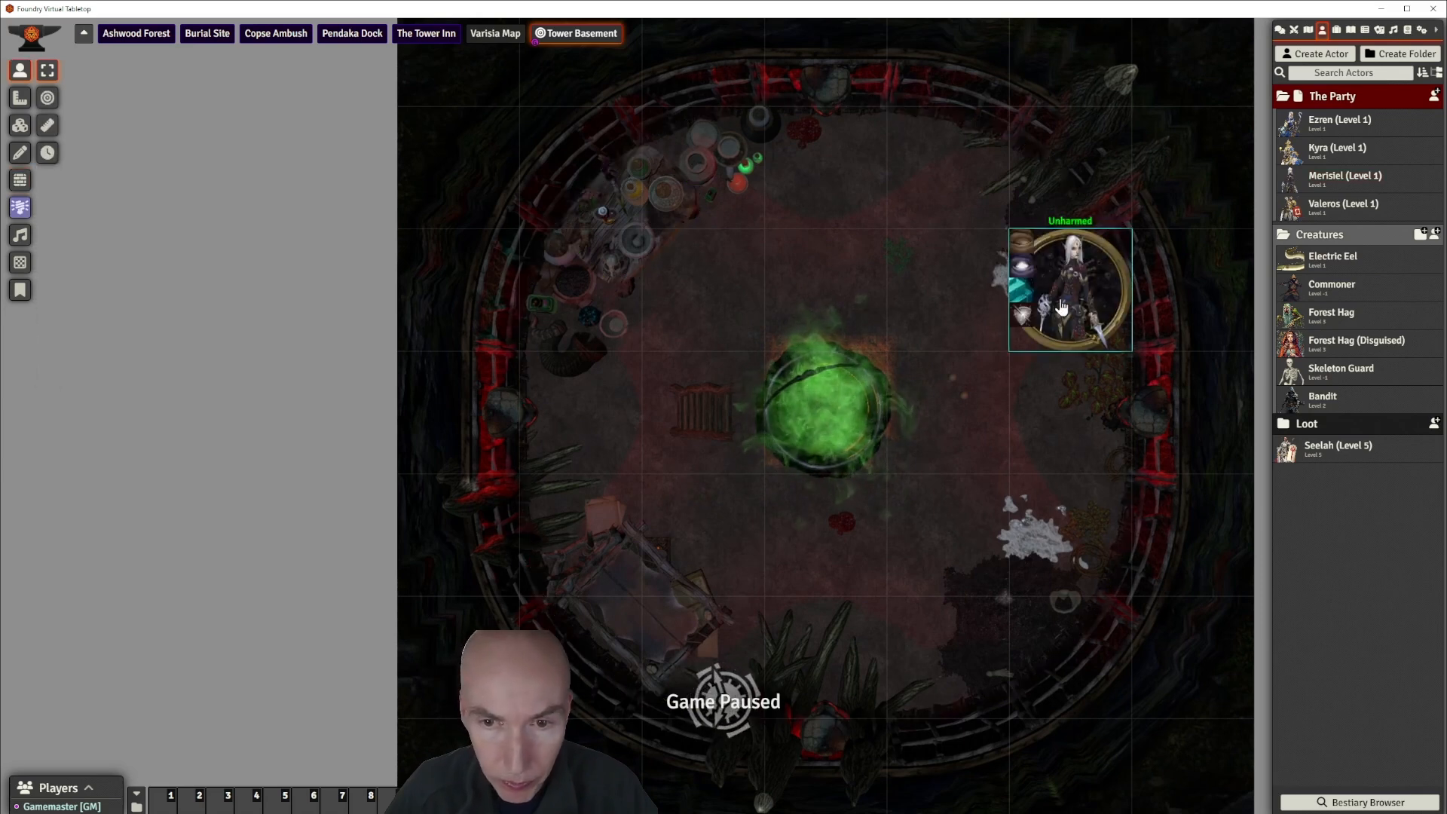
scroll(892, 370, "down", 4)
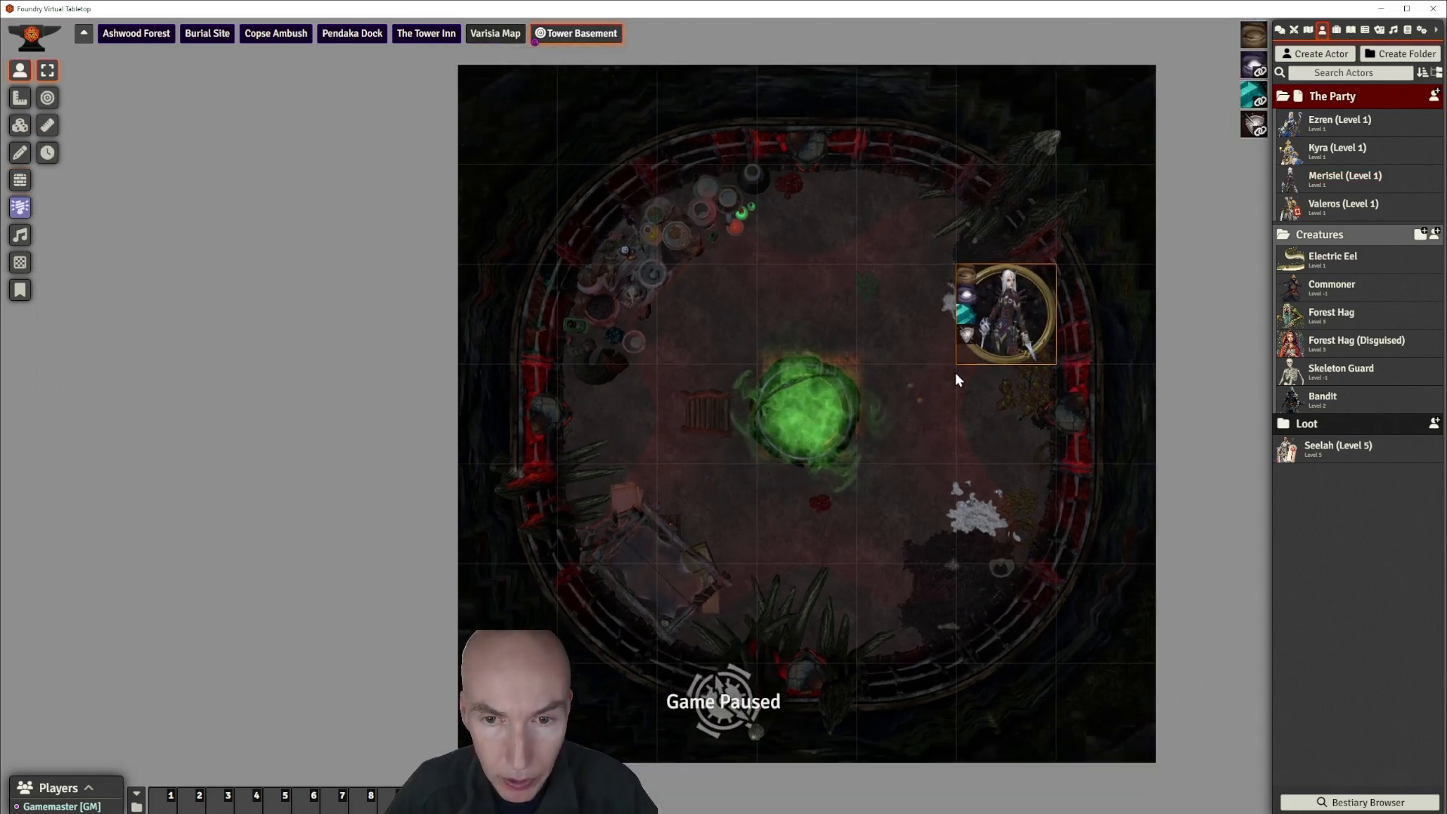
left_click_drag(1016, 317, 900, 319)
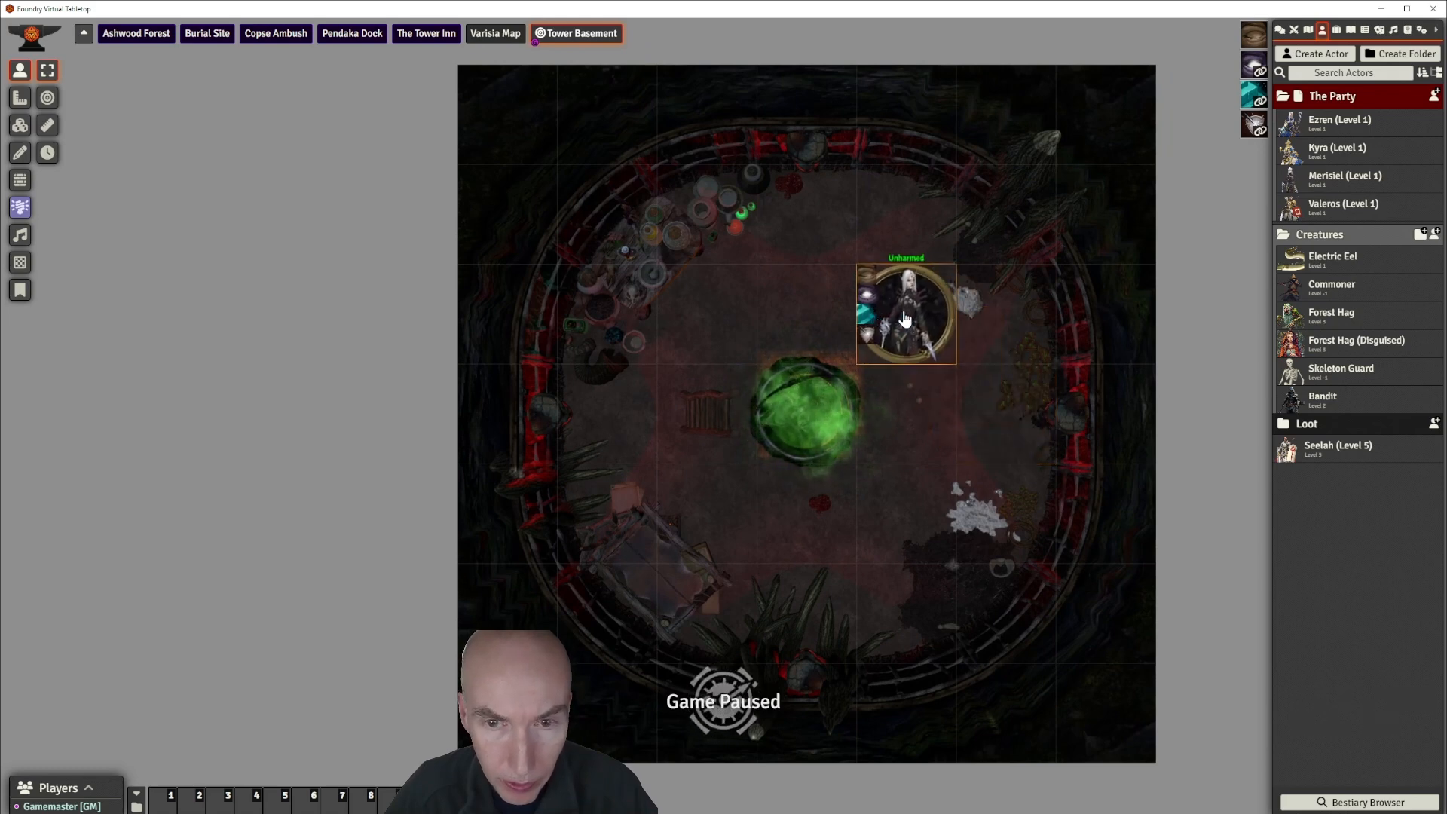
Remove the Unconscious and Prone conditions from Merisiel's token.
right_click(1255, 36)
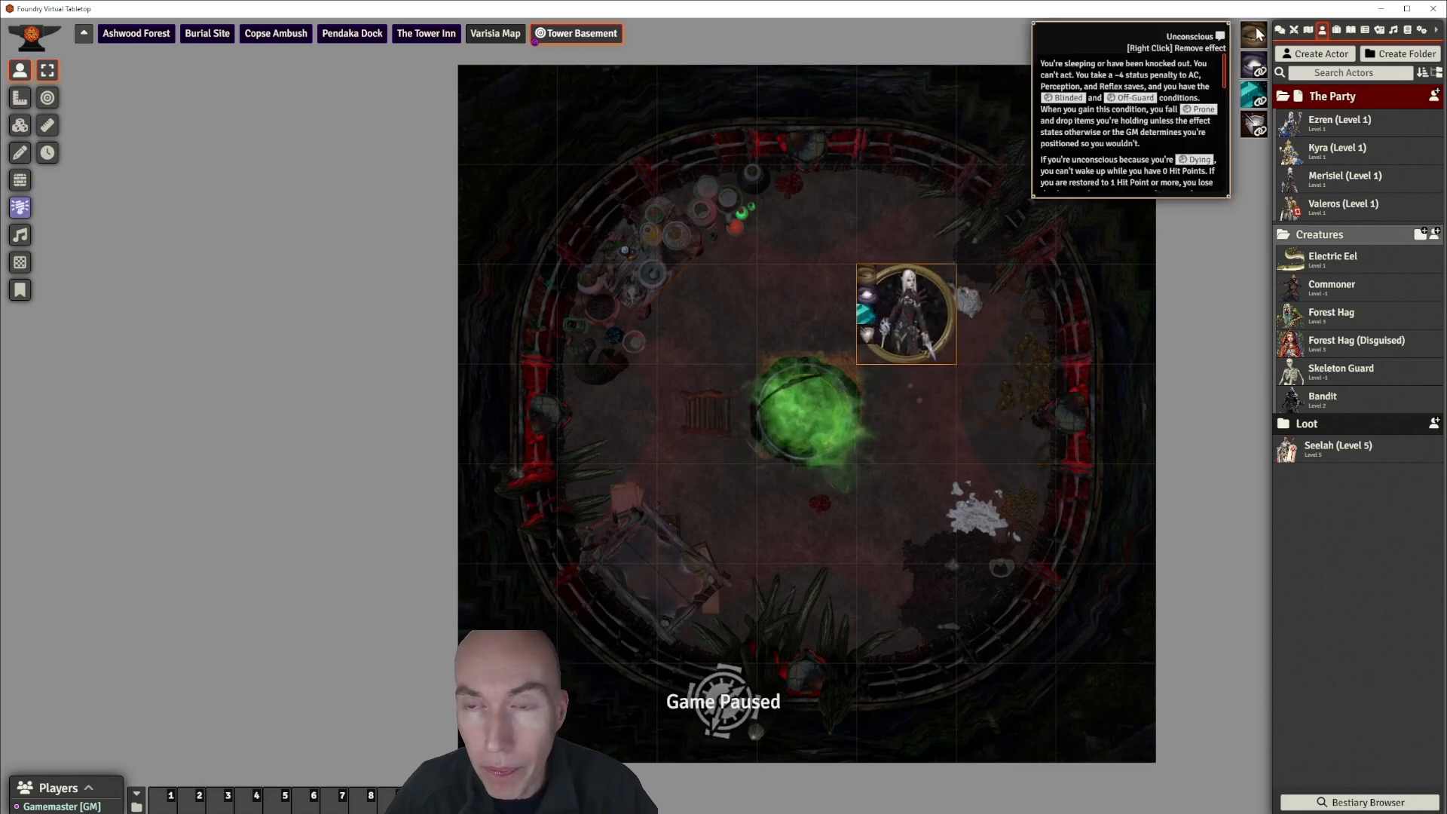
right_click(1256, 37)
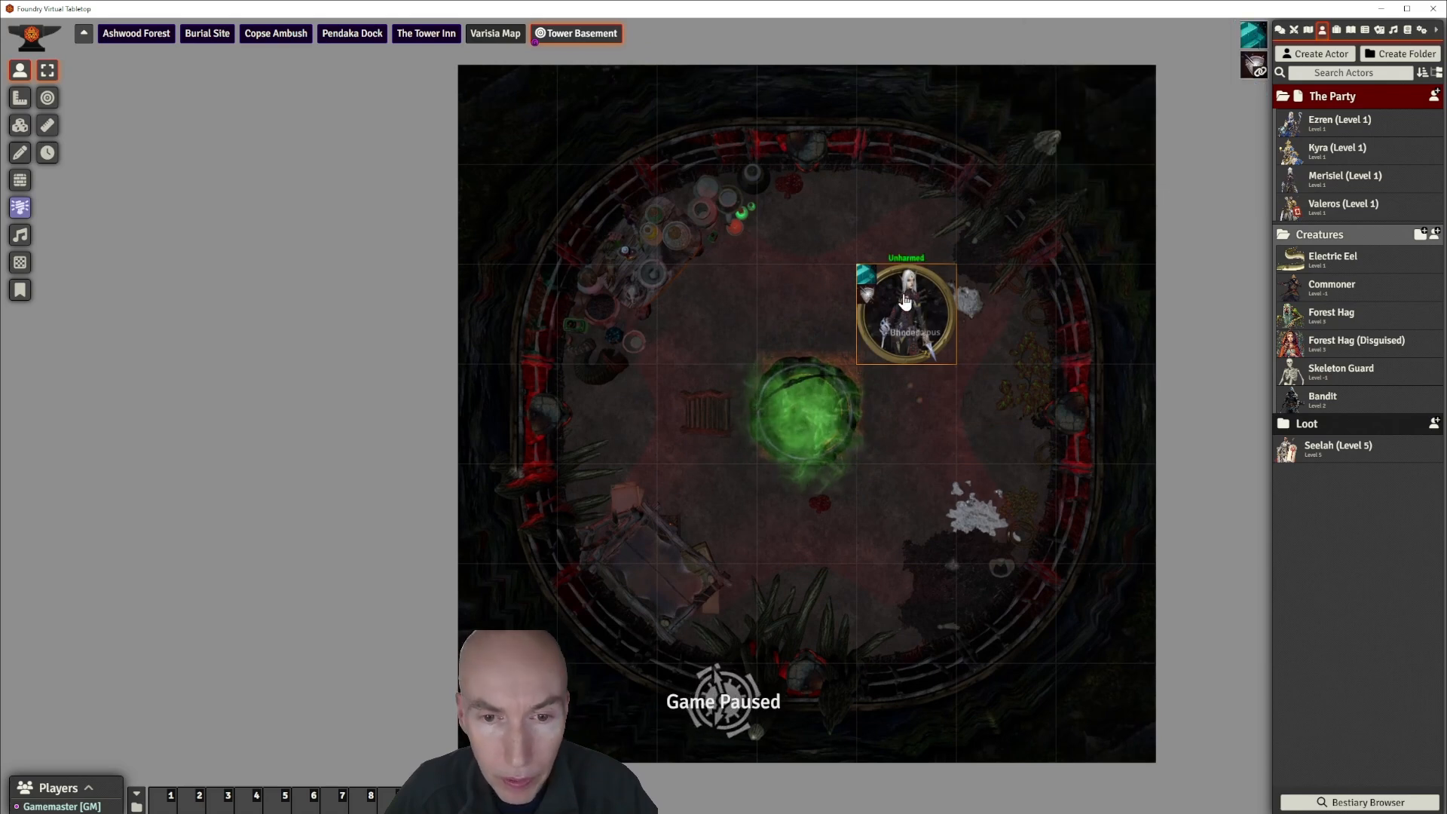
mouse_move(1255, 66)
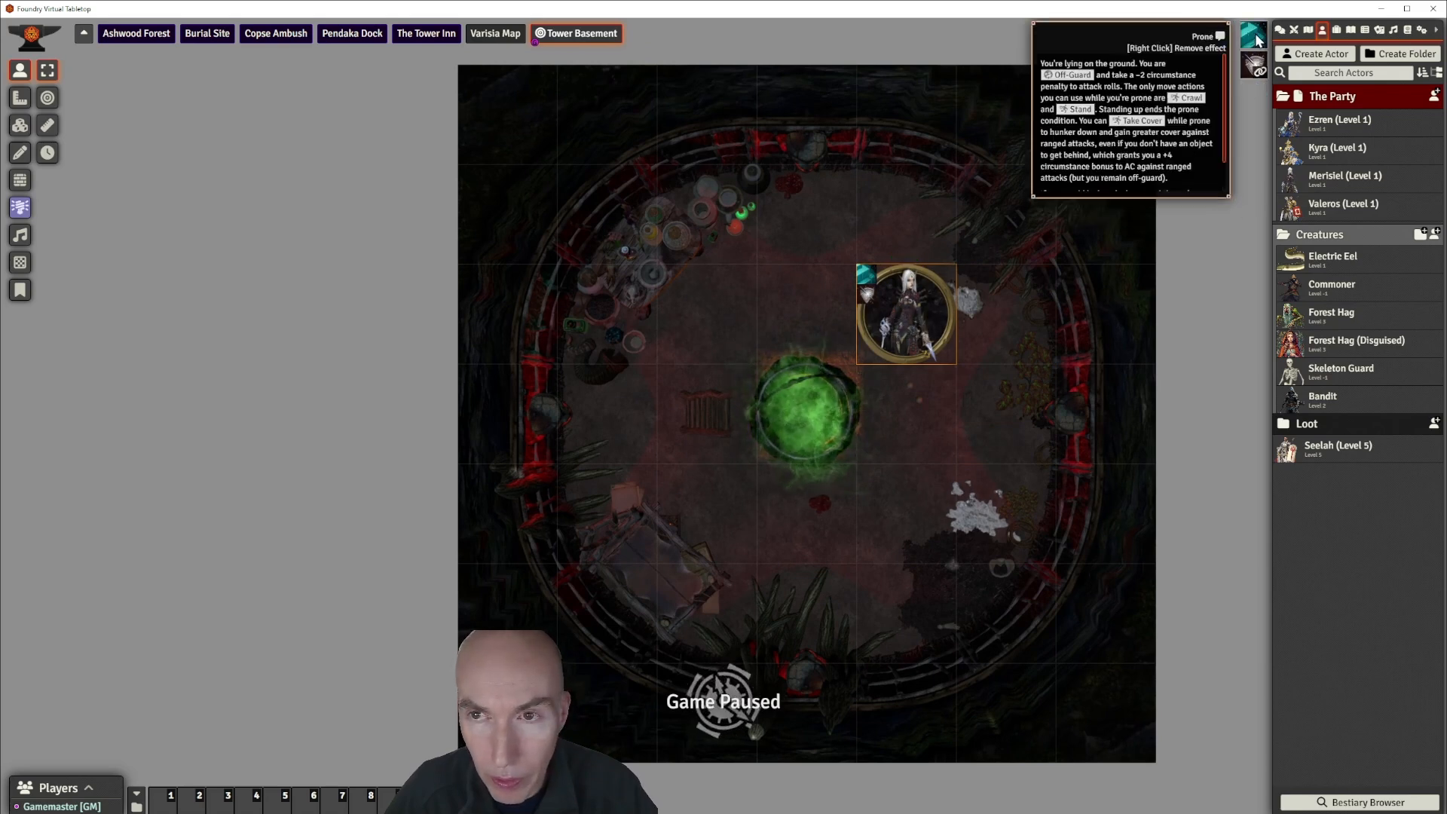
right_click(1256, 38)
Move Merisiel's token beside the cauldron and up to the cluttered table to examine her view of the room.
left_click_drag(921, 334, 998, 435)
left_click_drag(982, 440, 896, 435)
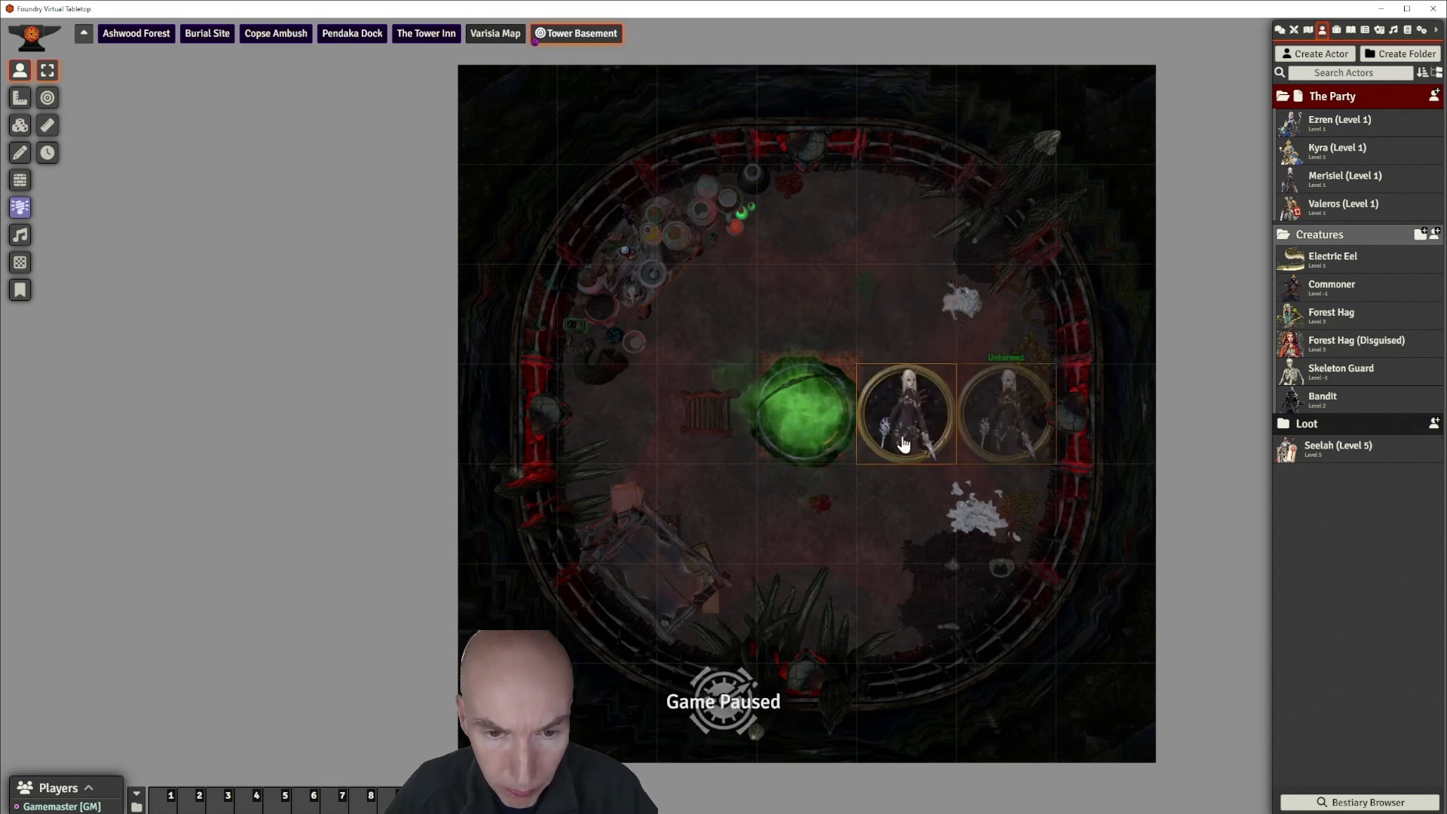
key("Right")
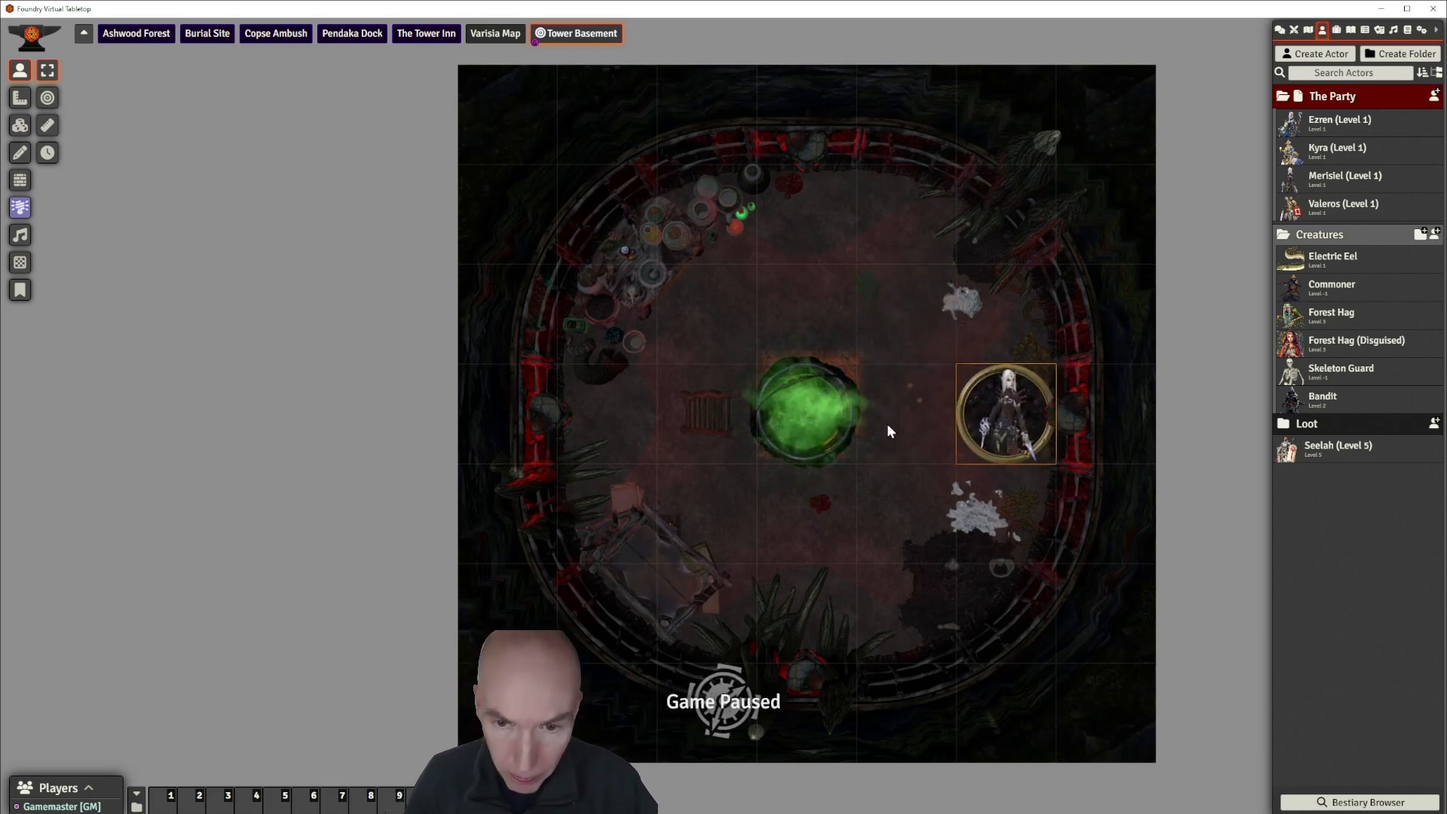
key("Up")
key("Left")
key("Up")
key("Left")
key("Left")
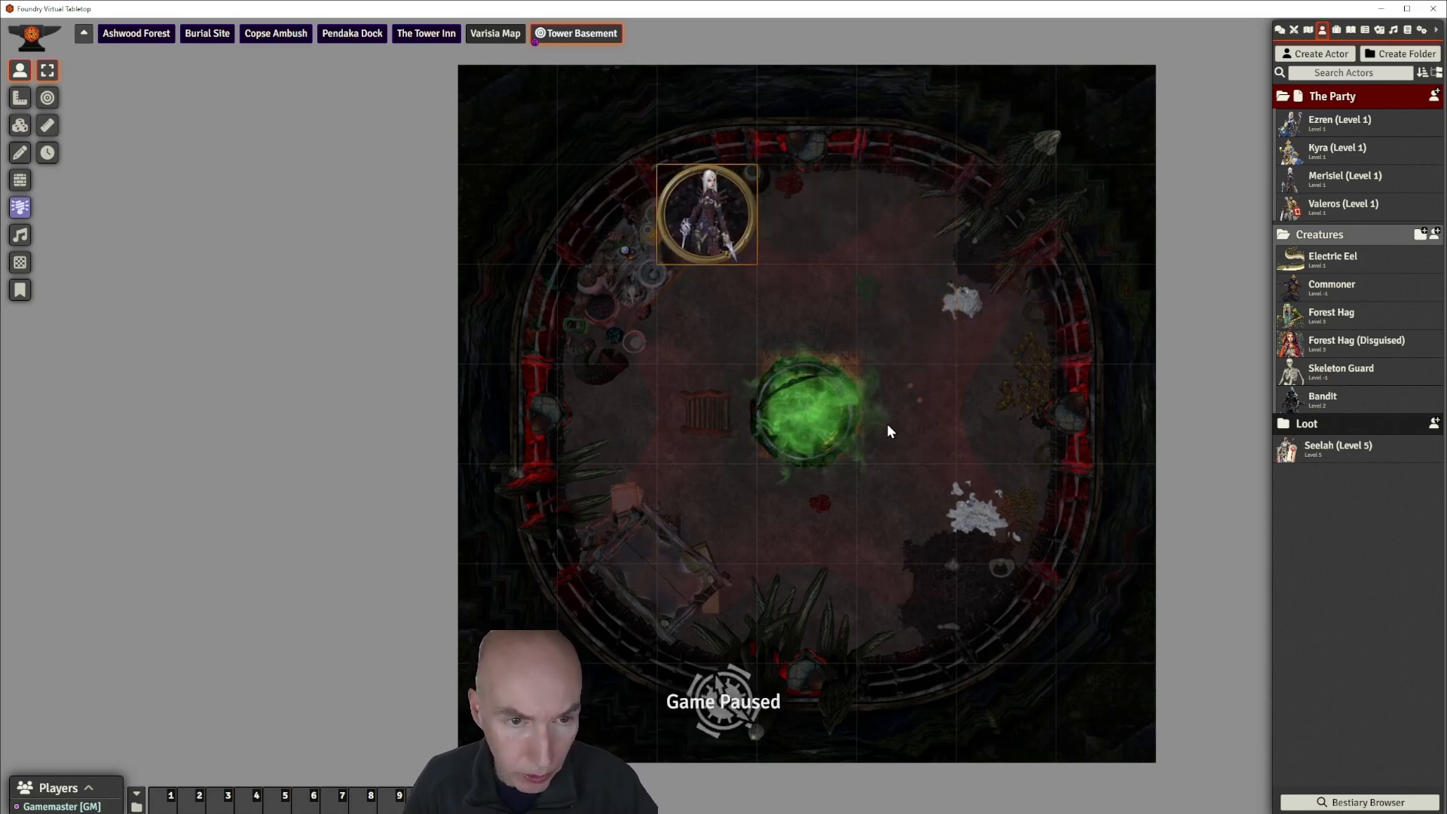
Walk Merisiel's token past the ladder and bed, through the lower part of the room, back to the cauldron's right side.
key("Down")
key("Down")
key("Down")
key("Up")
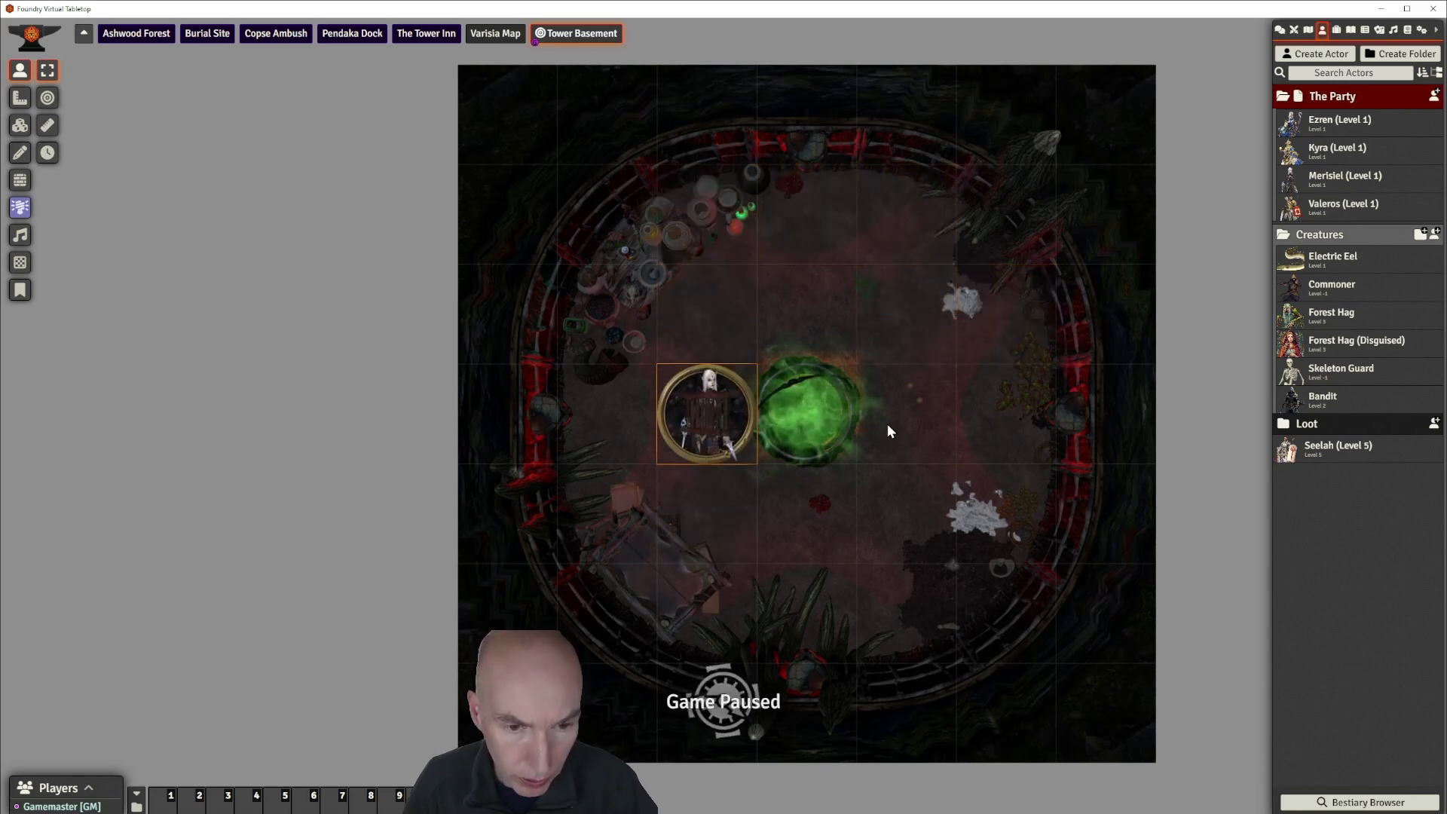
key("Down")
key("Left")
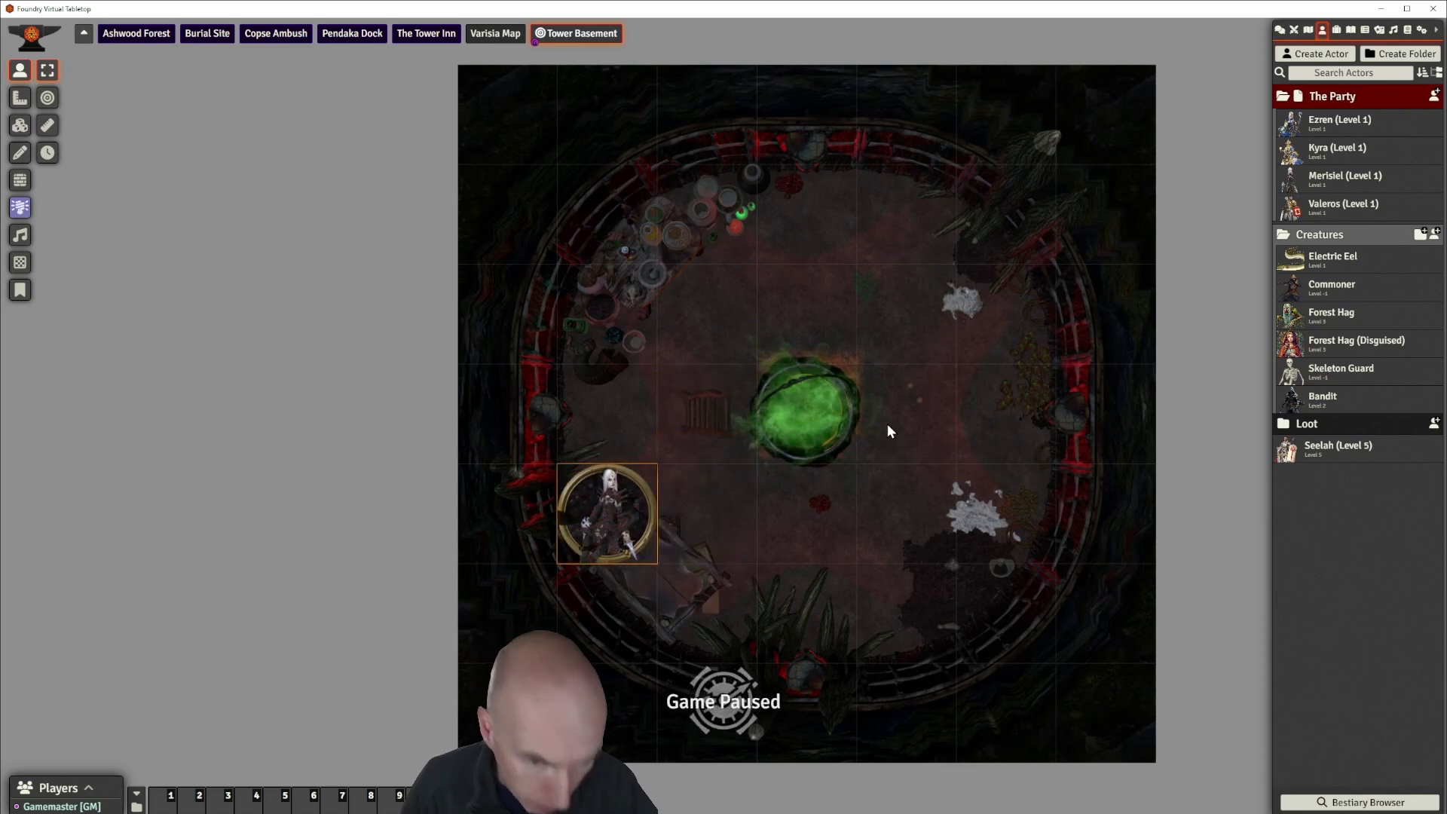
key("Right")
key("Right")
key("Down")
key("Right")
key("Up")
key("Up")
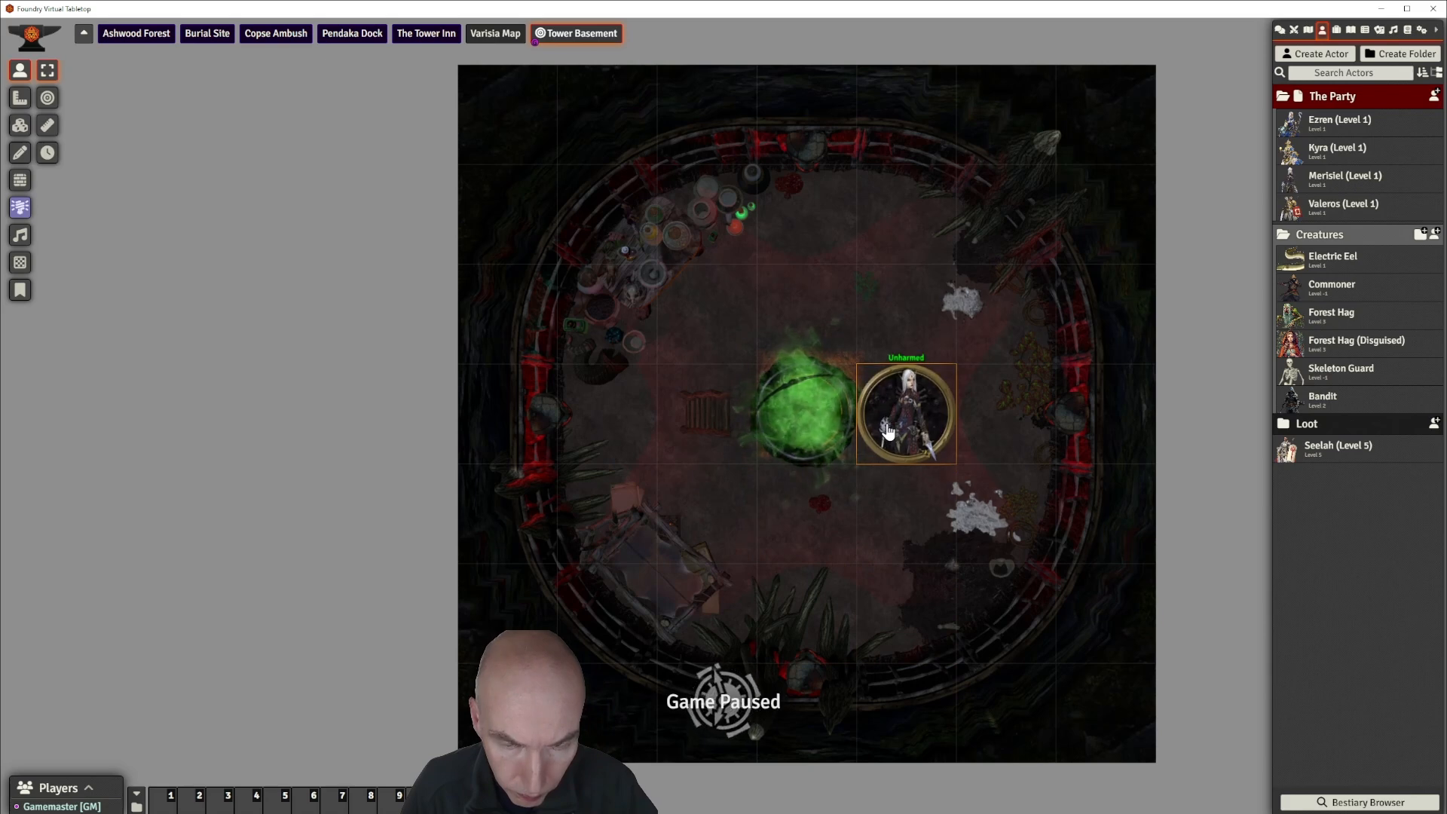
Circle Merisiel's token counterclockwise around the cauldron, back to its right side, to check vision past the terrain walls.
key("Up")
key("Left")
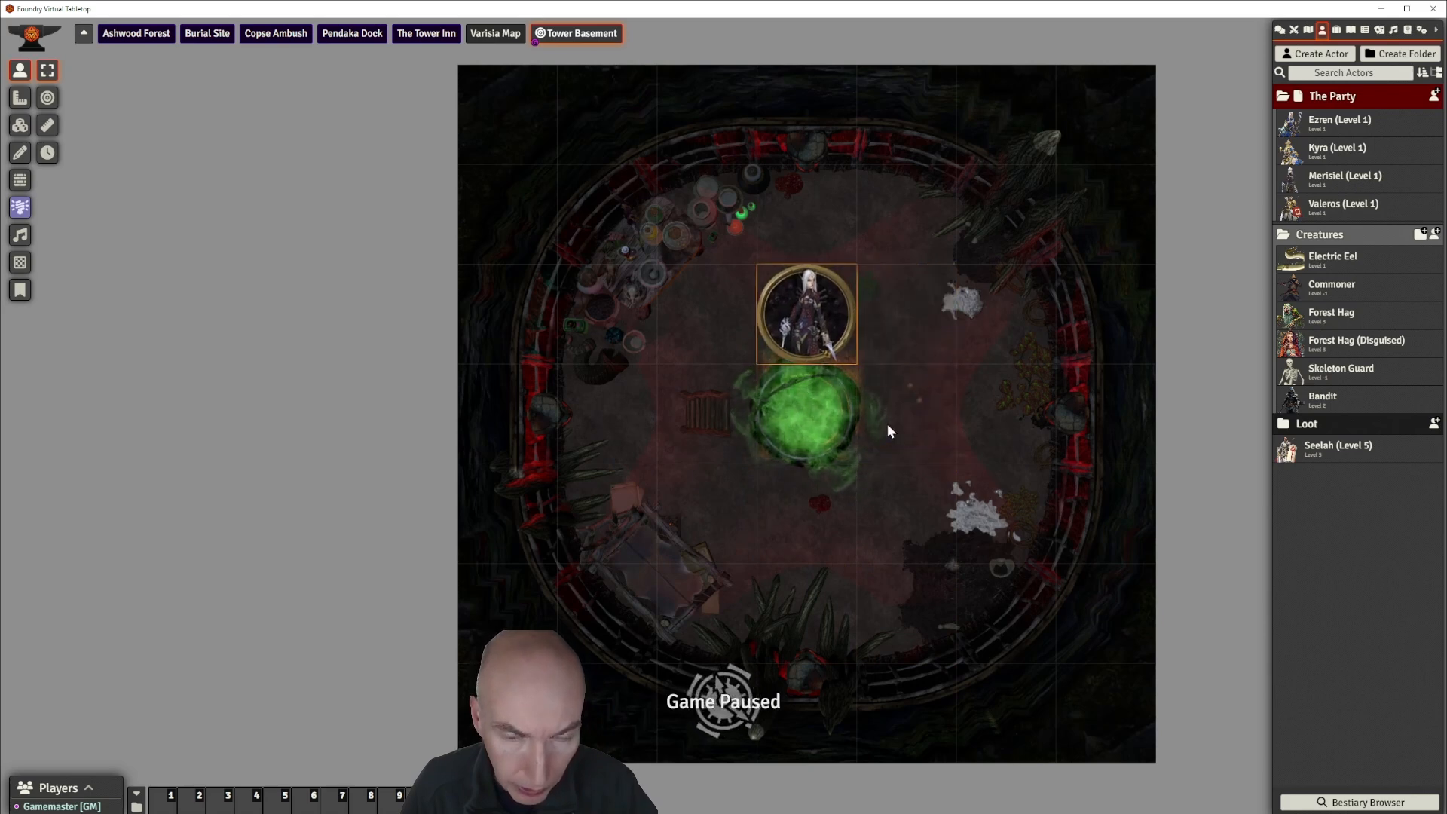
key("Left")
key("Down")
key("Down")
key("Right")
key("Right")
key("Up")
key("Right")
key("Left")
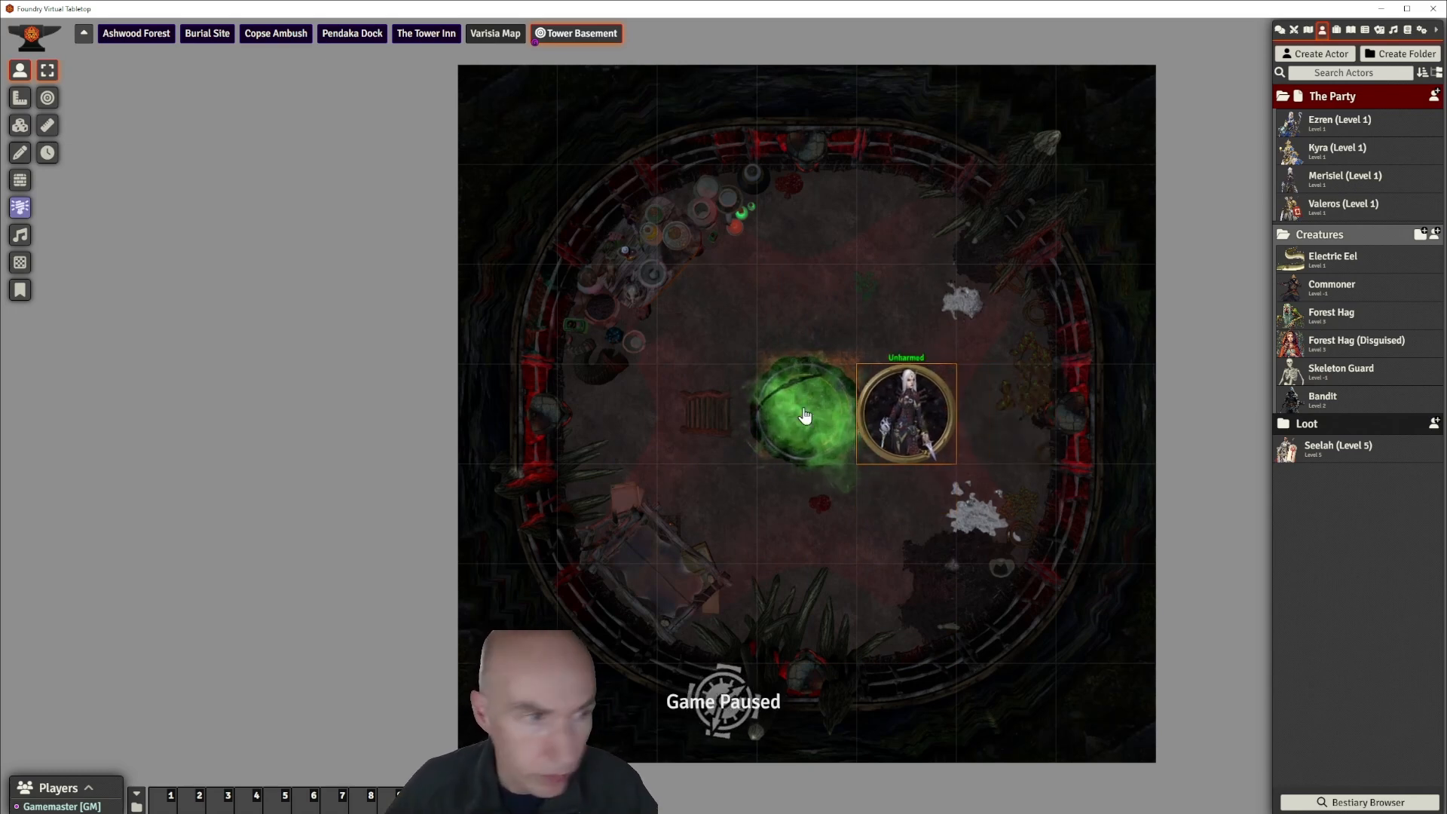
Reset the scene's fog of war exploration and select Merisiel's token to view the room through her vision.
left_click(18, 210)
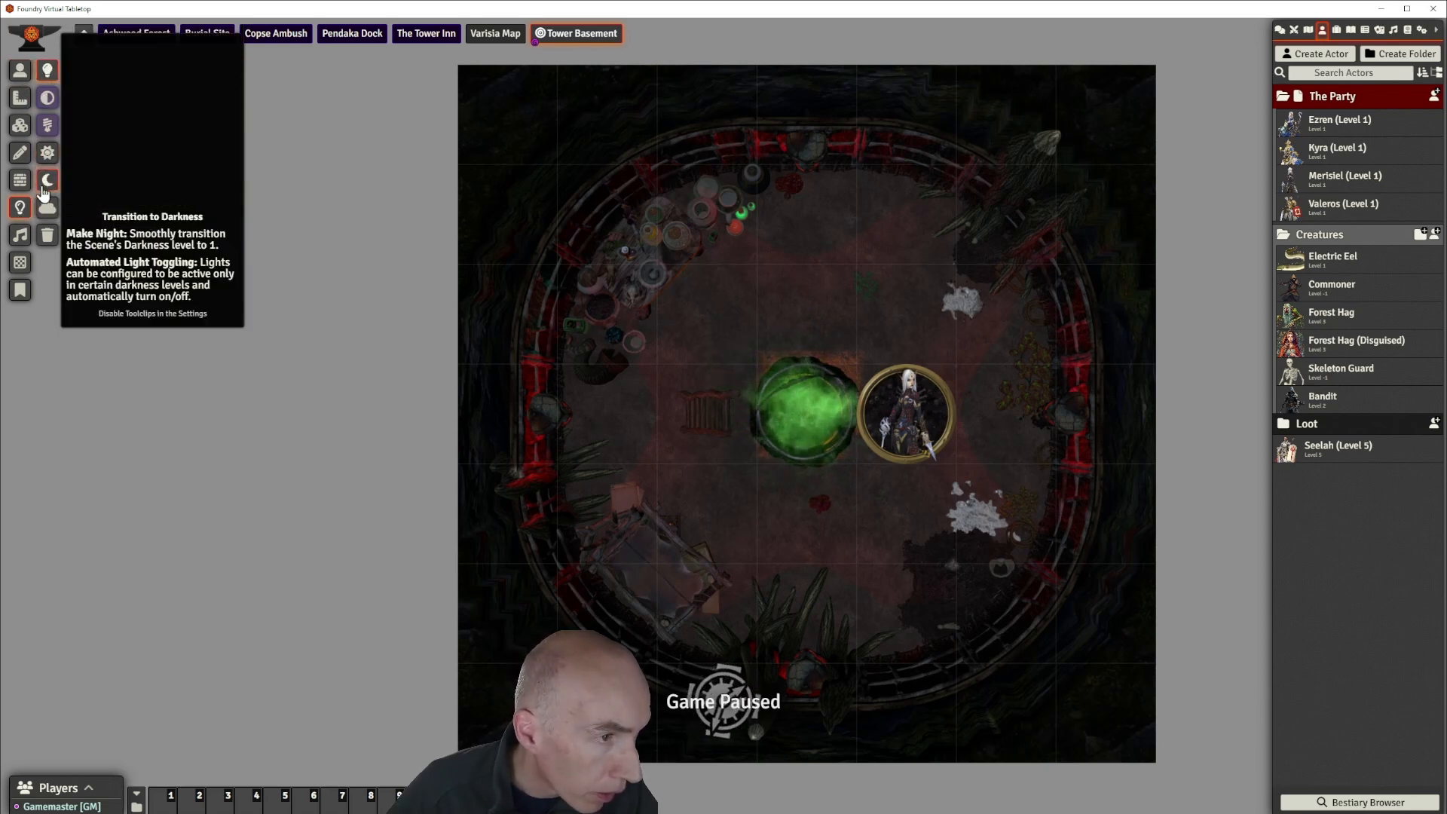
left_click(47, 208)
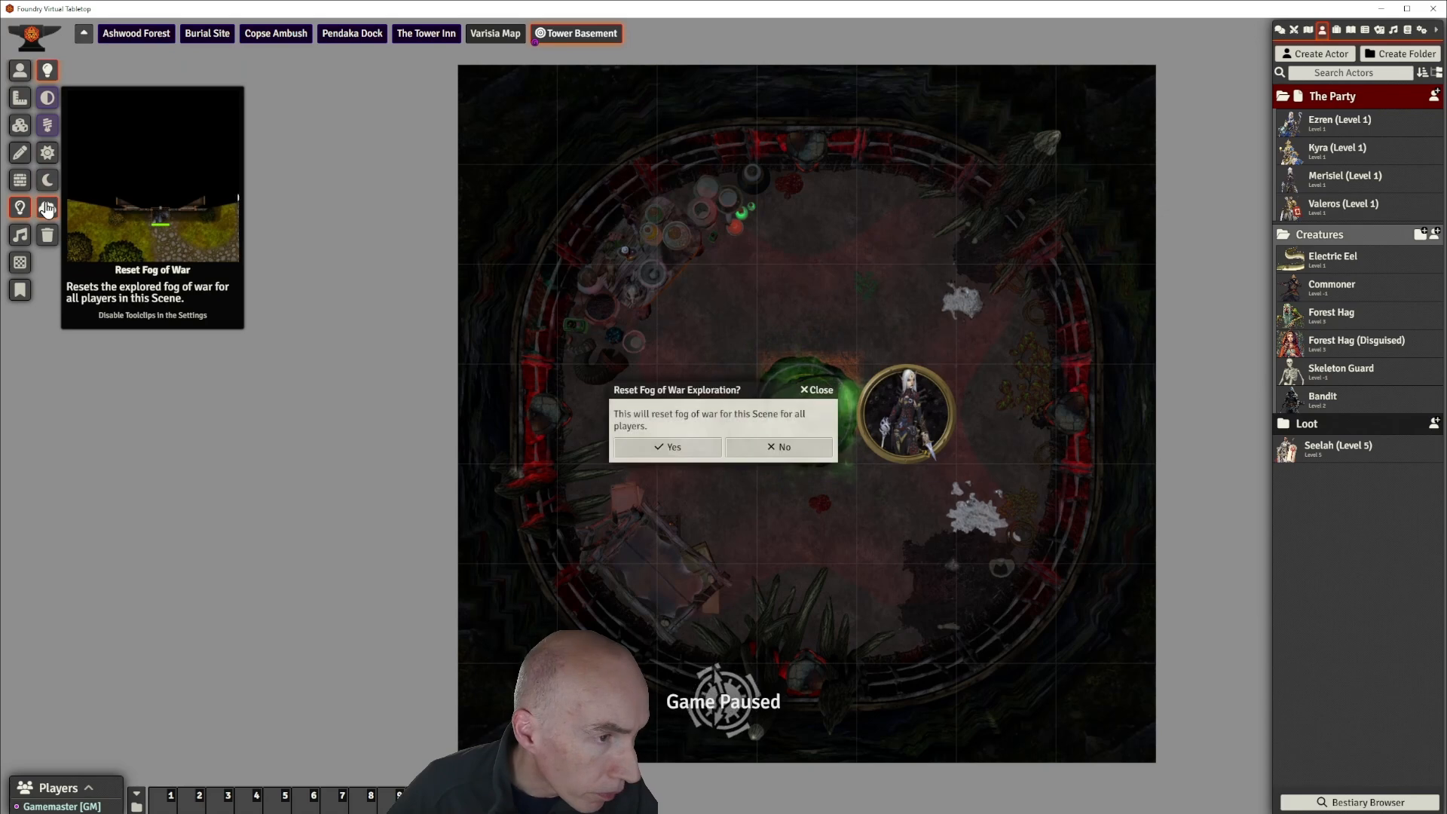
left_click(667, 447)
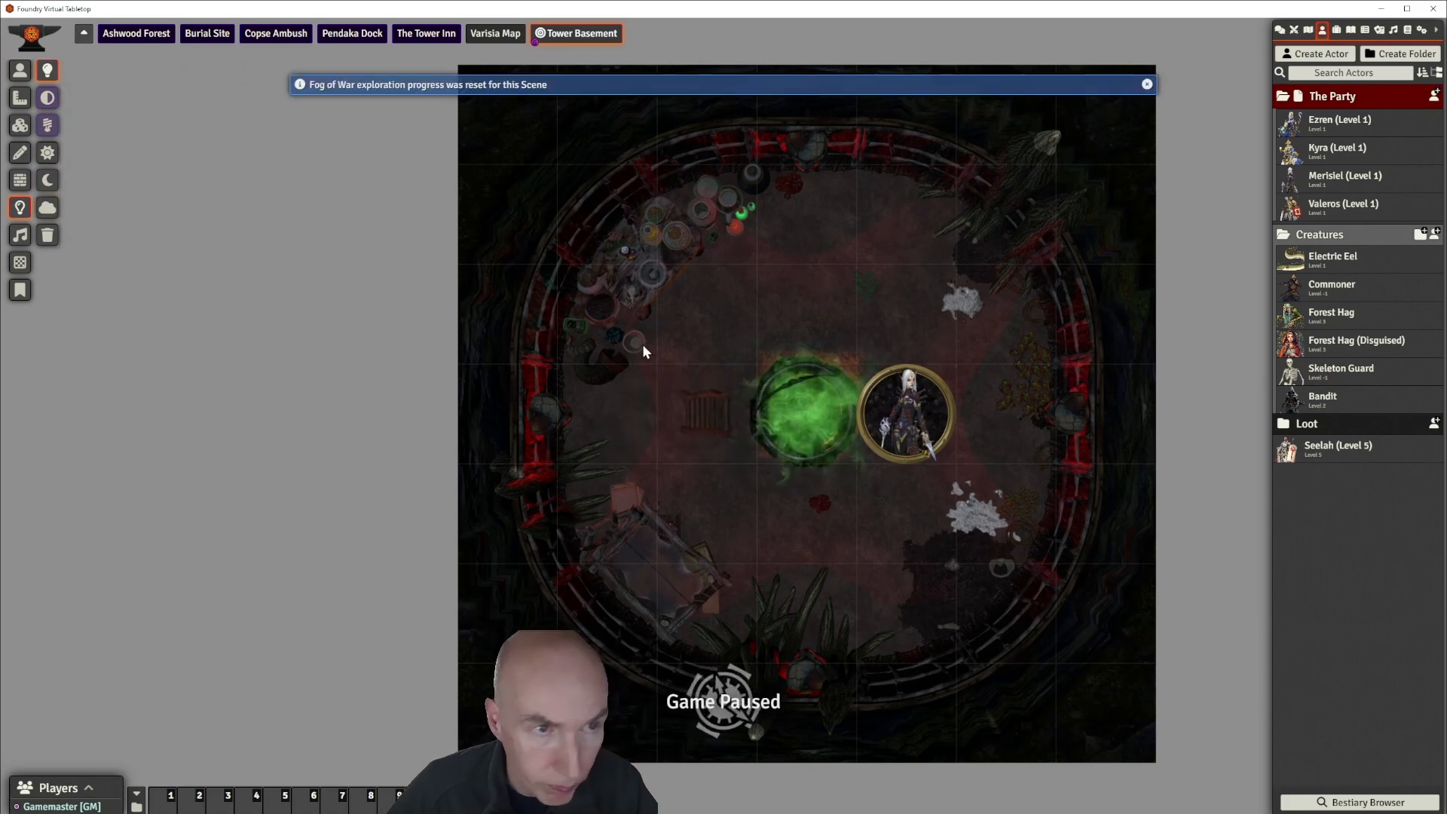
left_click(21, 71)
left_click(927, 429)
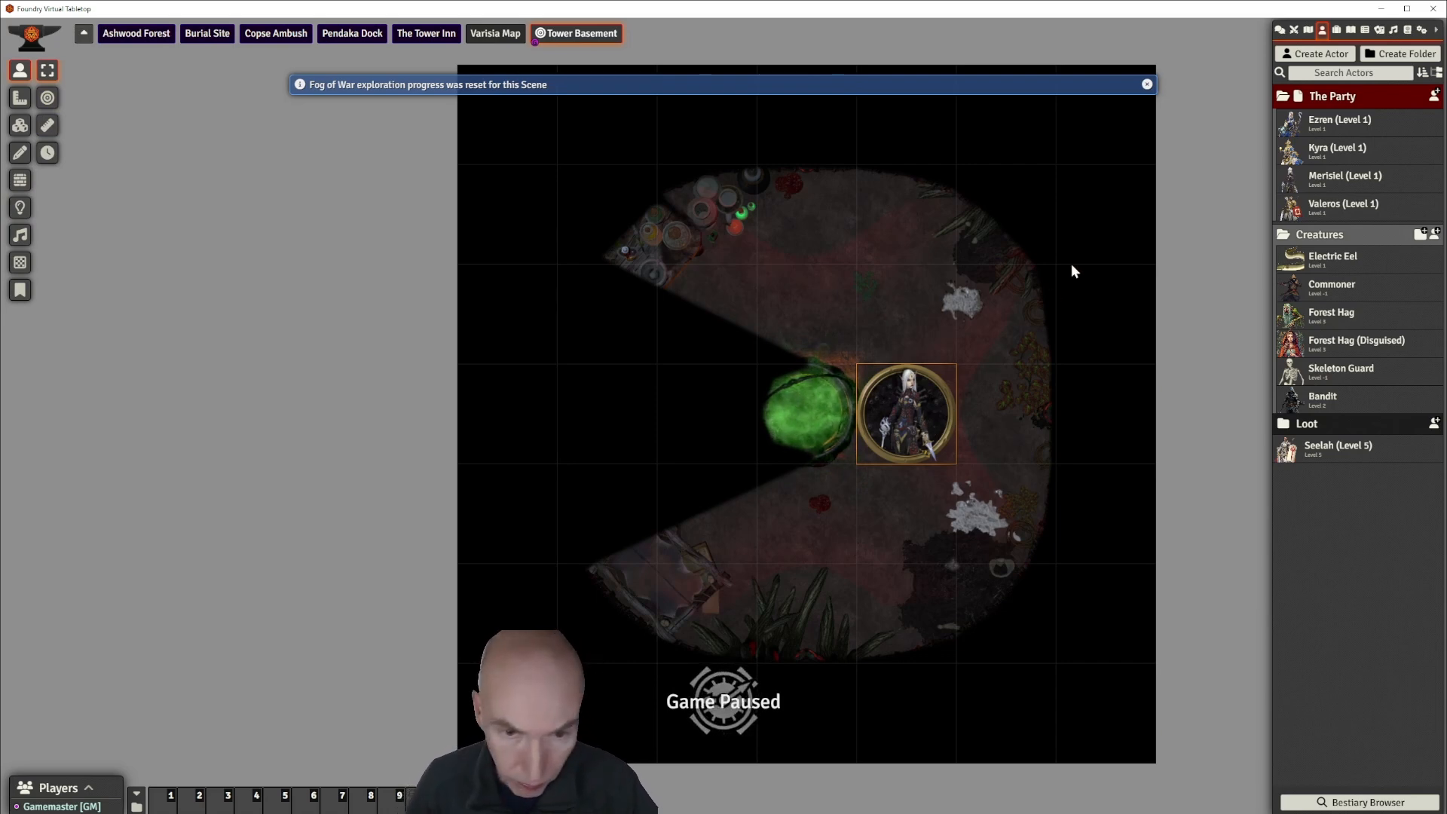
Walk Merisiel's token counterclockwise around the cauldron to its lower-right side to check her vision past the terrain walls.
key("Up")
key("Up")
key("Left")
key("Left")
key("Down")
key("Down")
key("Down")
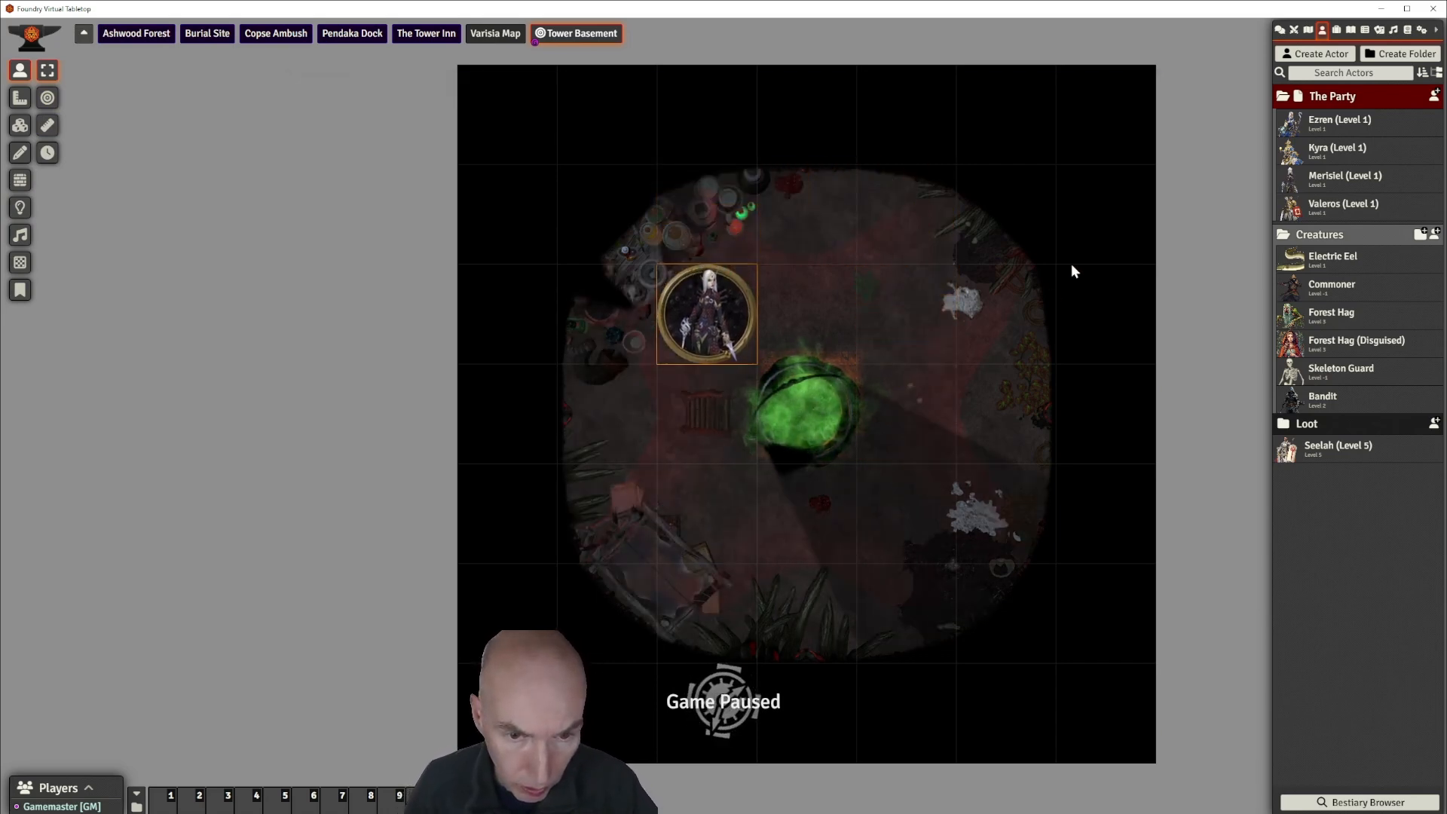
key("Right")
key("Right")
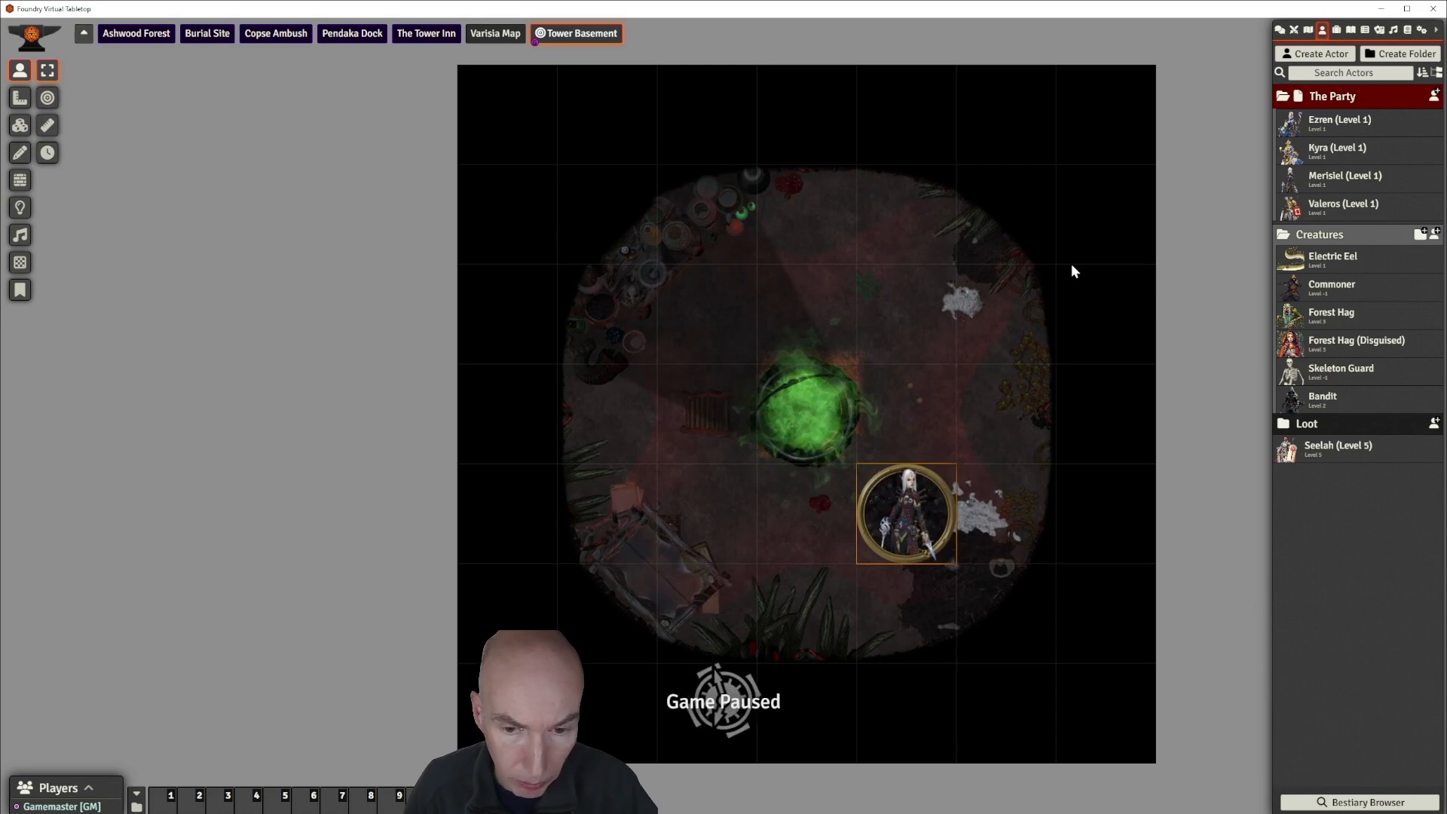
Circle Merisiel's token around the cauldron once more, returning to its lower-right side, to recheck the terrain walls from every angle.
key("Up")
key("Up")
key("Up")
key("Left")
key("Left")
key("Down")
key("Down")
key("Down")
key("Right")
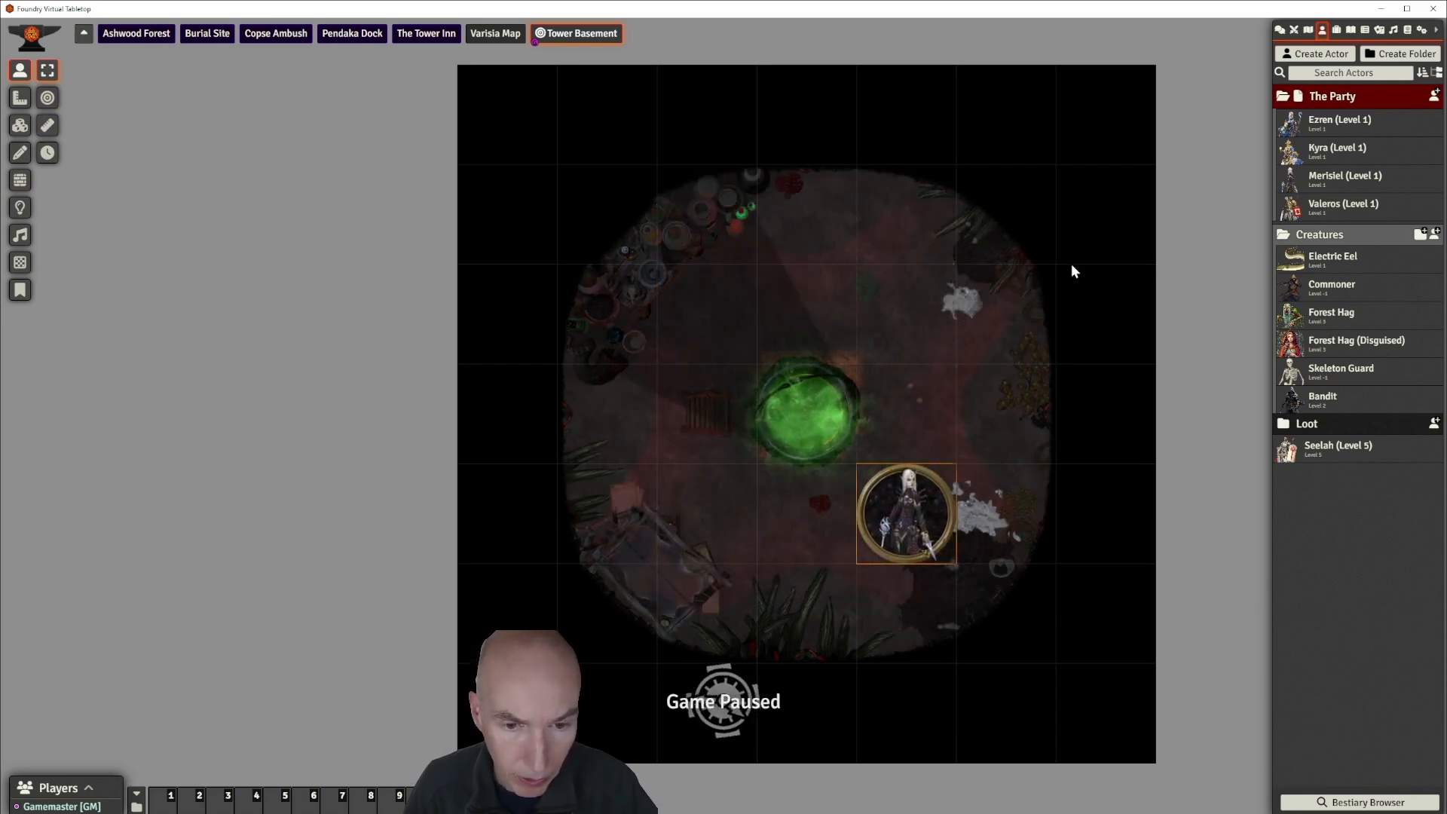
Move Merisiel's token to the room's north edge above the cauldron, check her view there, and delete the token from the scene.
key("Right")
key("Up")
key("Left")
key("Up")
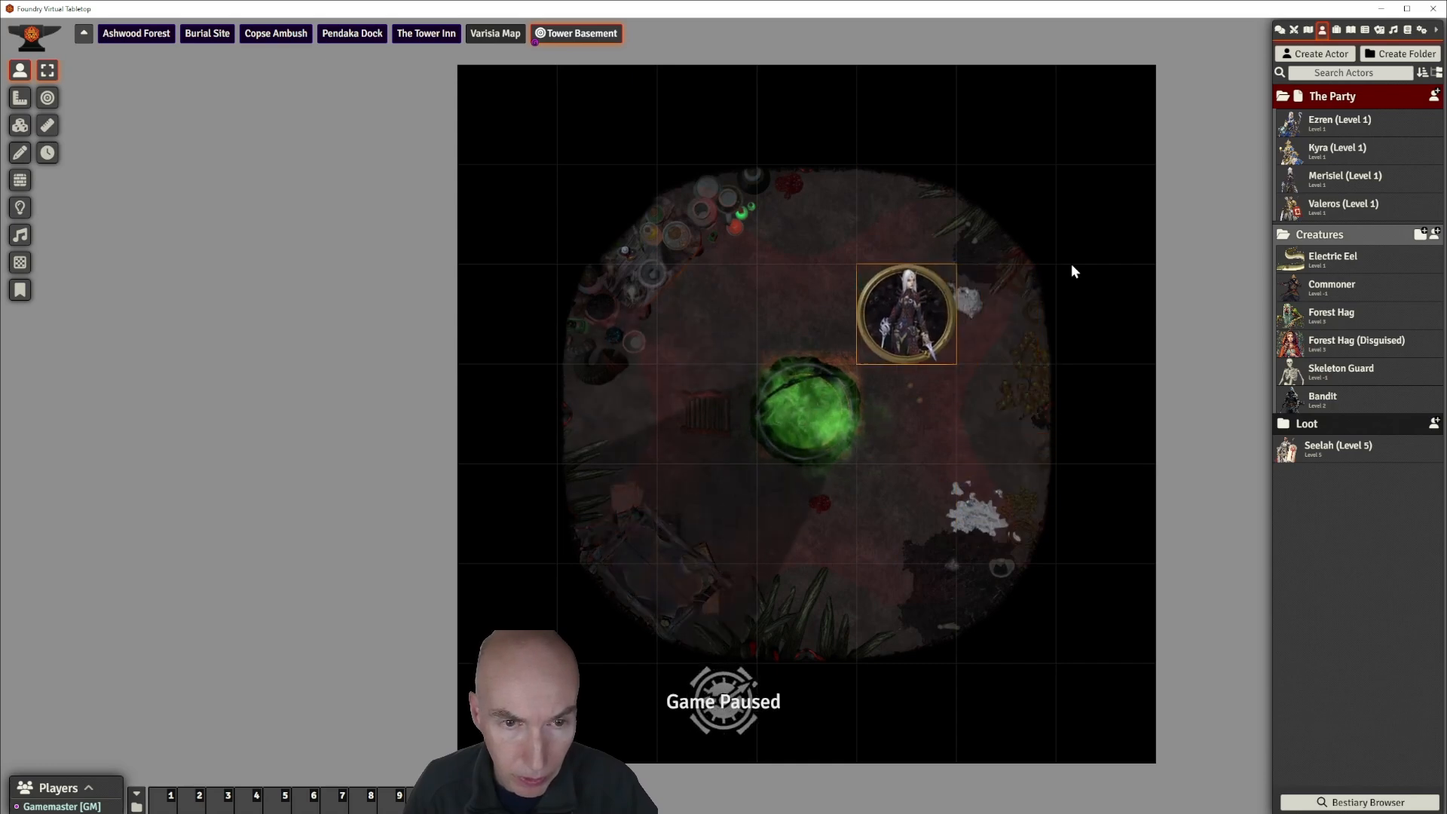
key("Left")
key("Left")
key("Up")
key("Right")
key("Left")
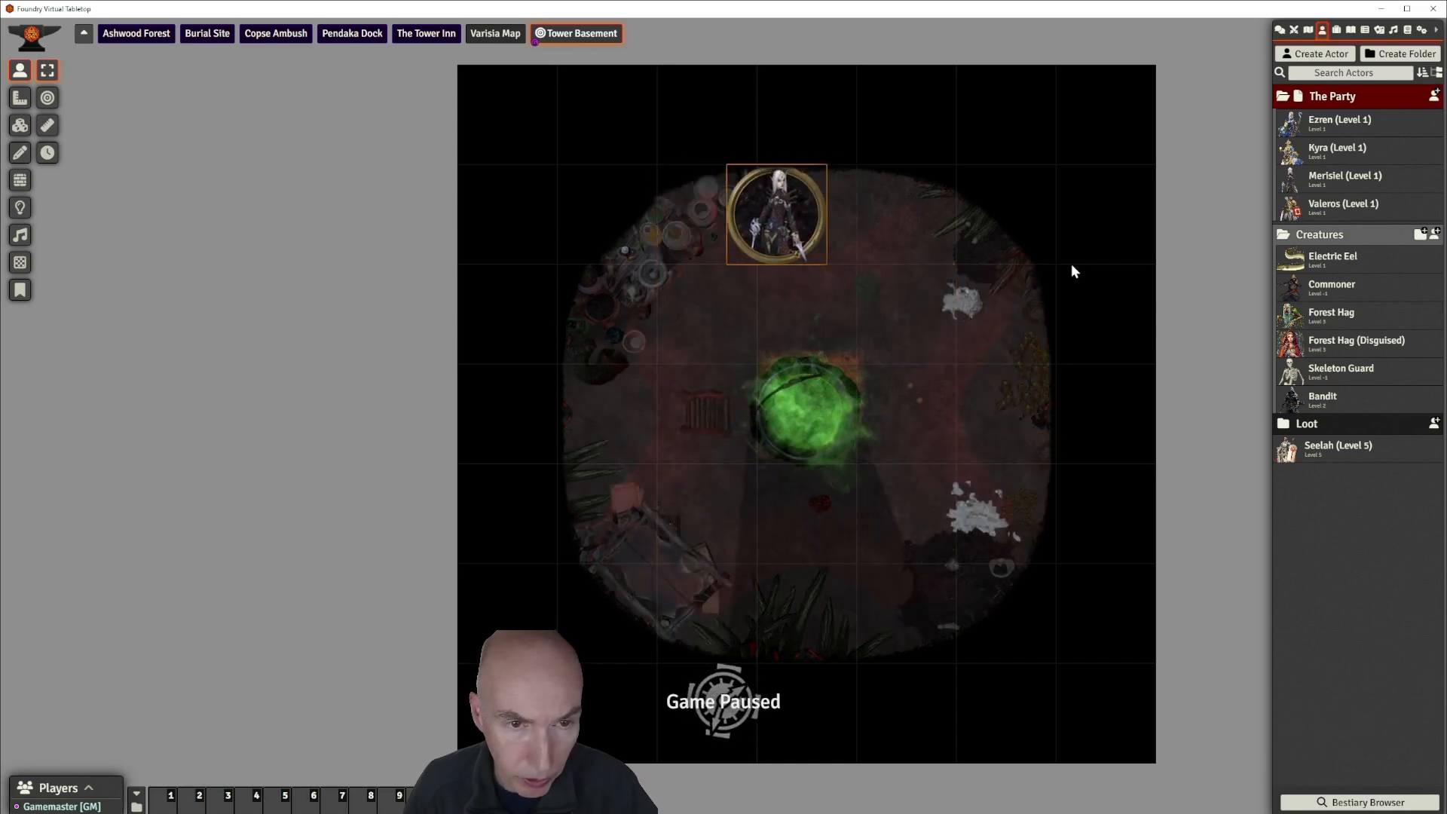
key("Right")
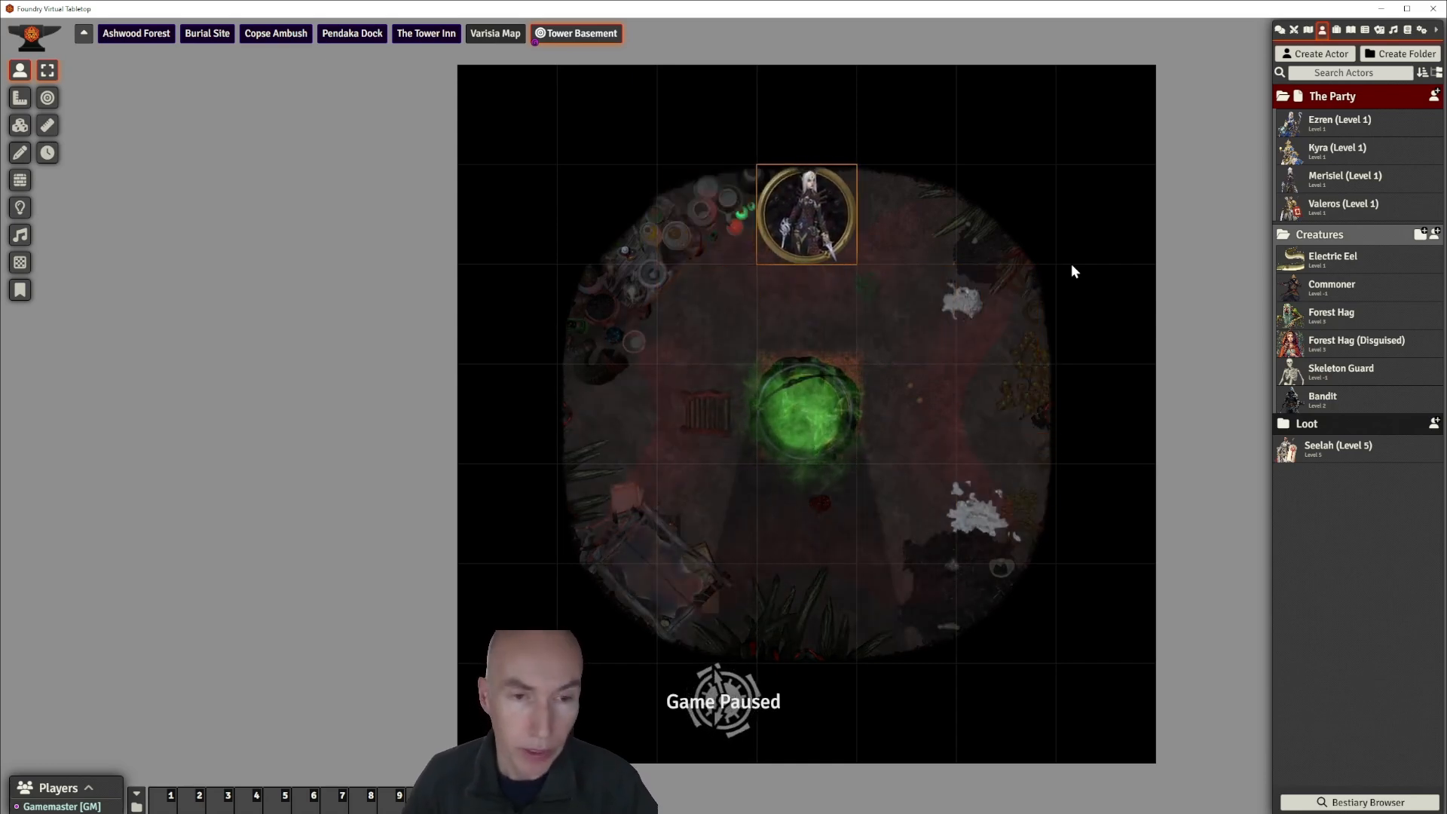
key("Delete")
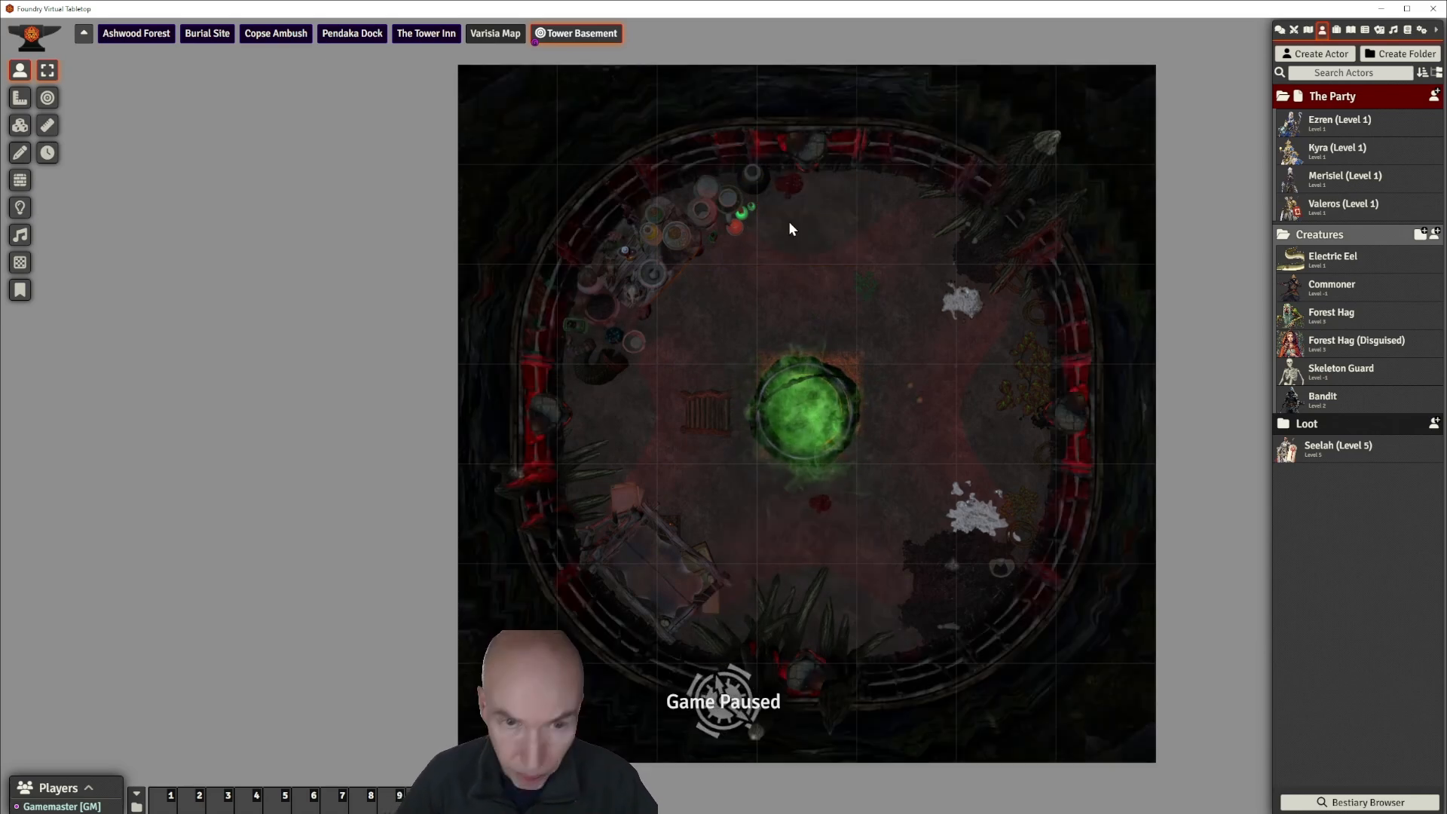
Place an ambient light centred on the cauldron with about a 12.8 ft dim and 6.4 ft bright radius.
left_click(17, 209)
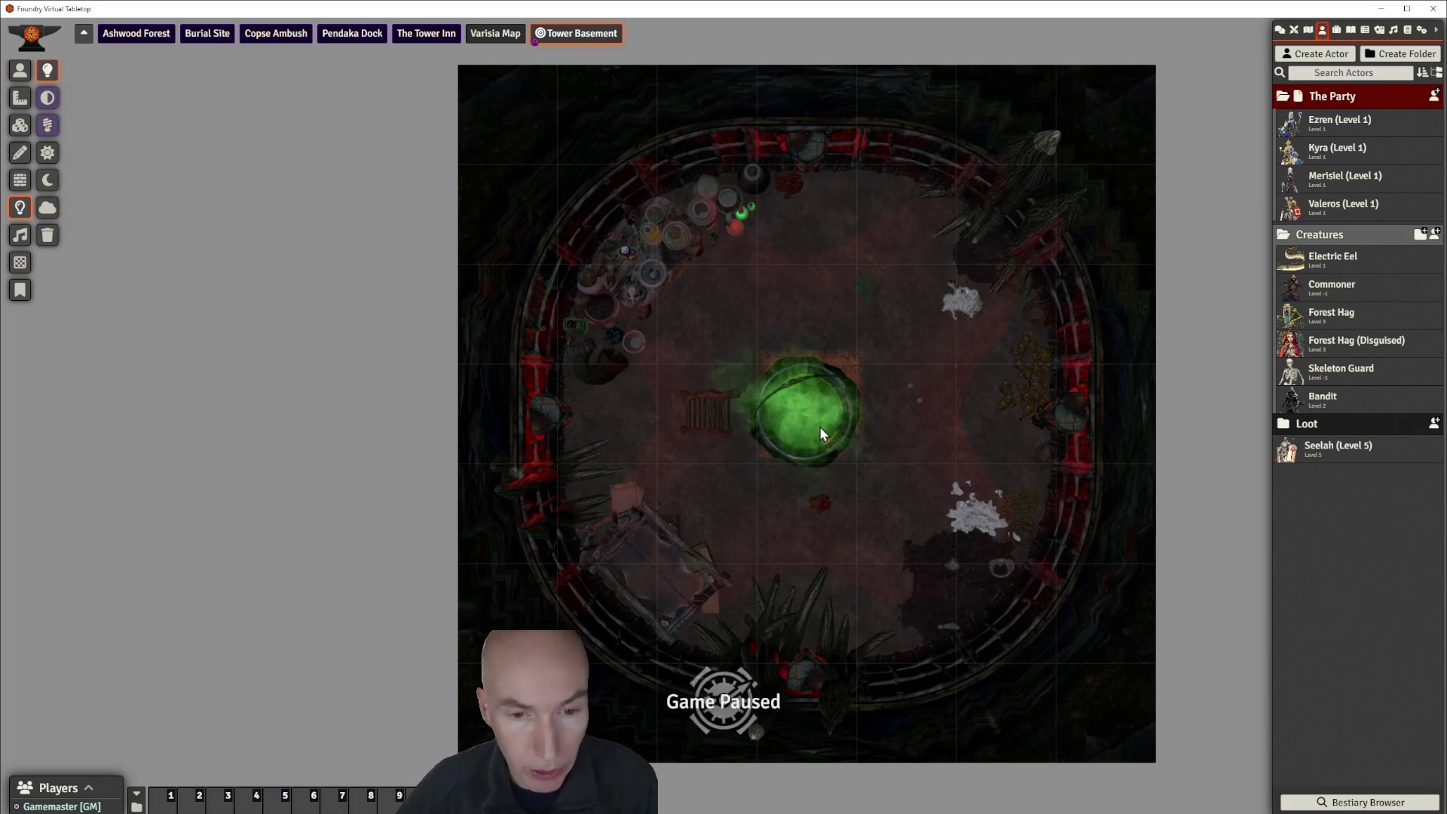
scroll(911, 447, "up", 1)
scroll(910, 447, "up", 2)
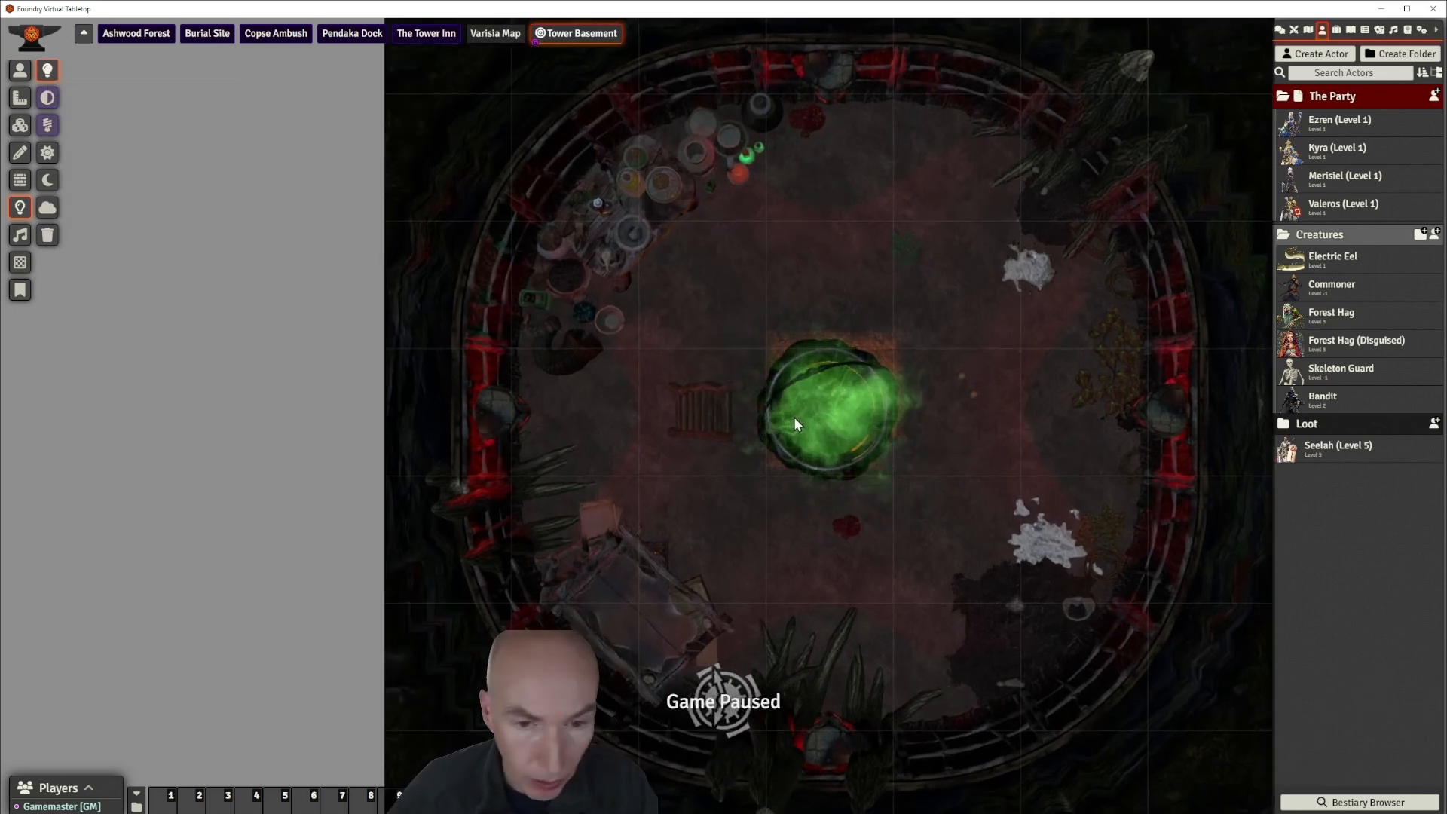
left_click_drag(831, 405, 1147, 337)
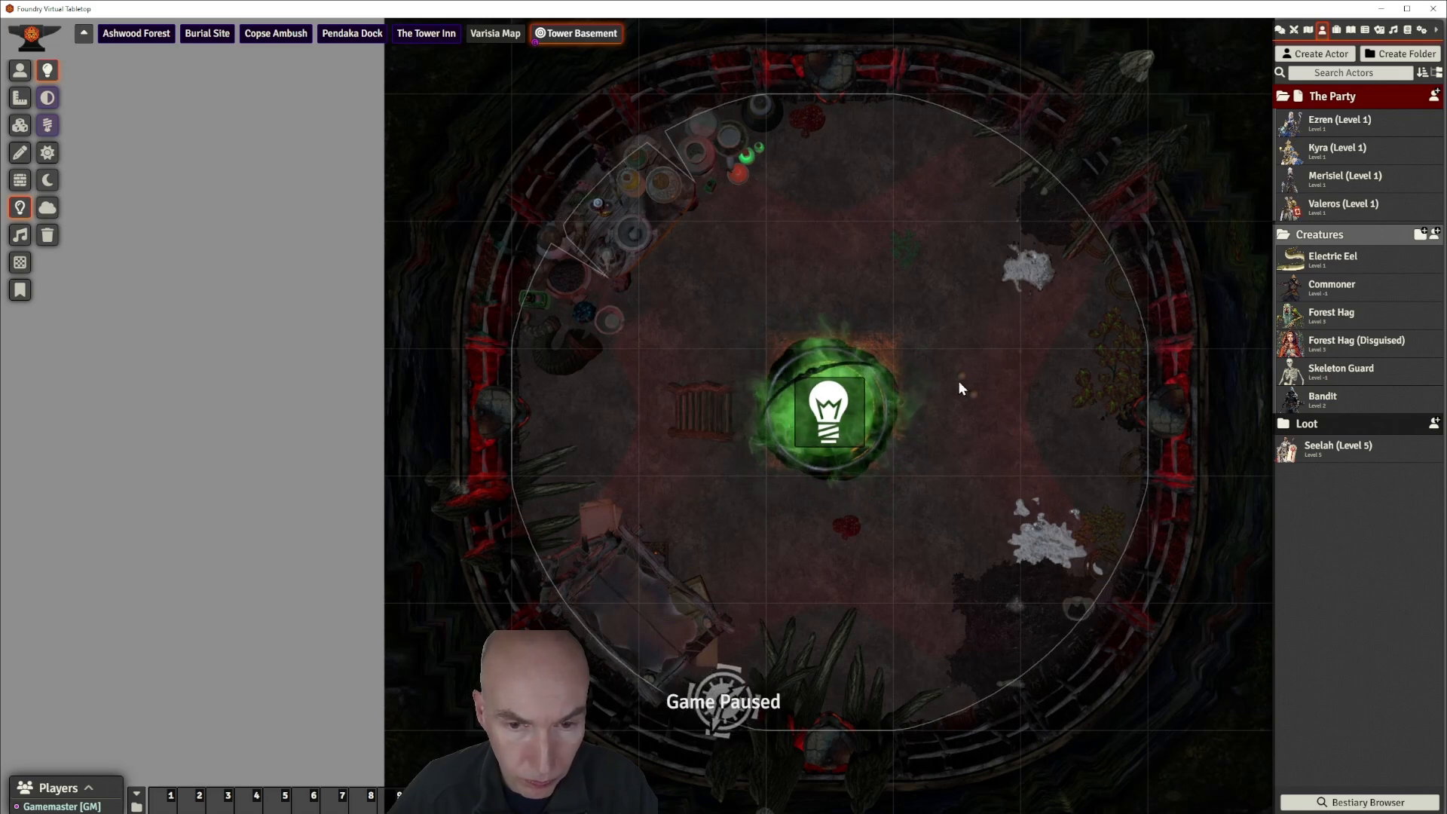
Set the cauldron light's color to orange #c88546 and its color intensity to 0.65, and save the light.
double_click(832, 413)
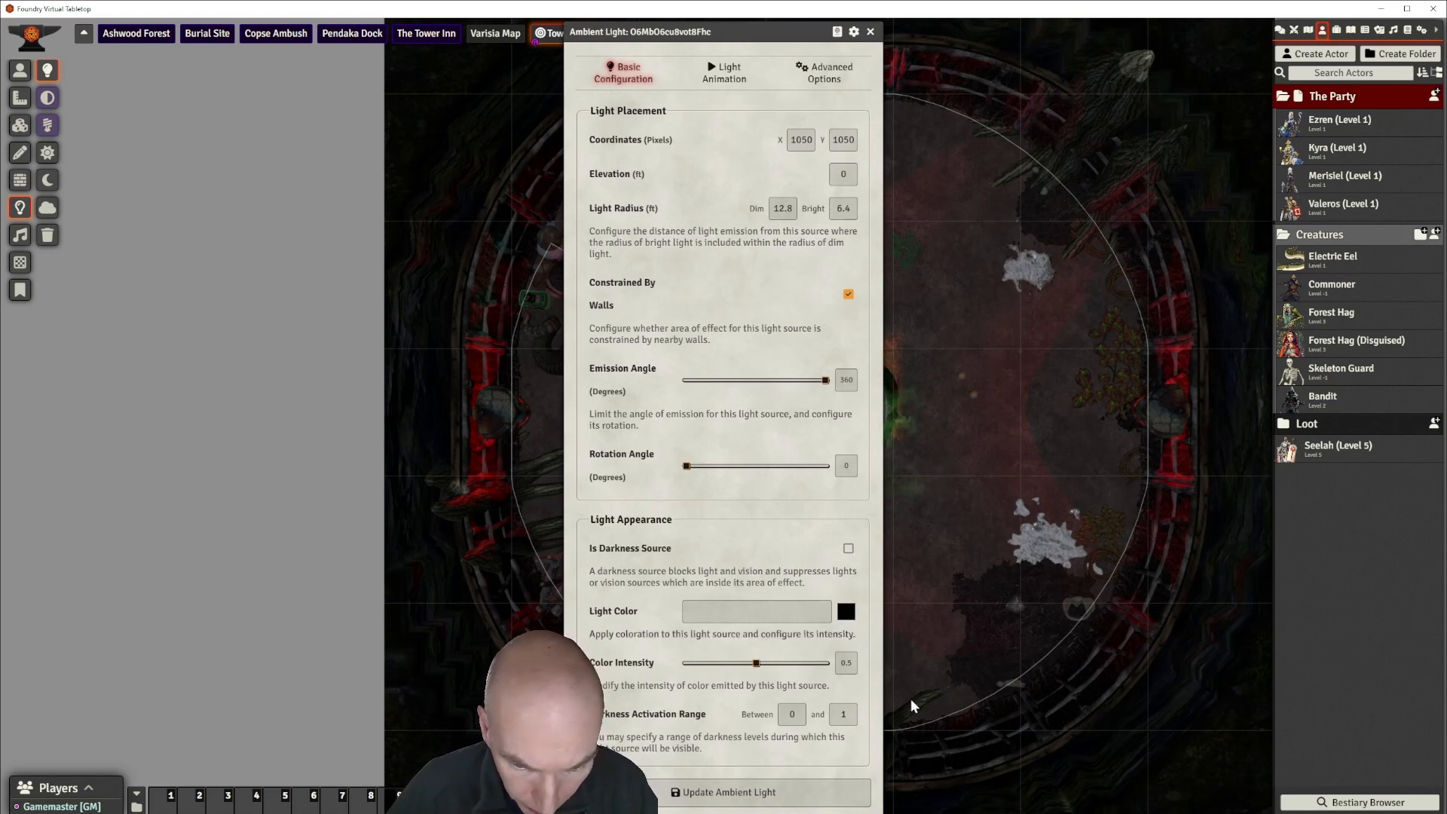
left_click(904, 631)
left_click(792, 551)
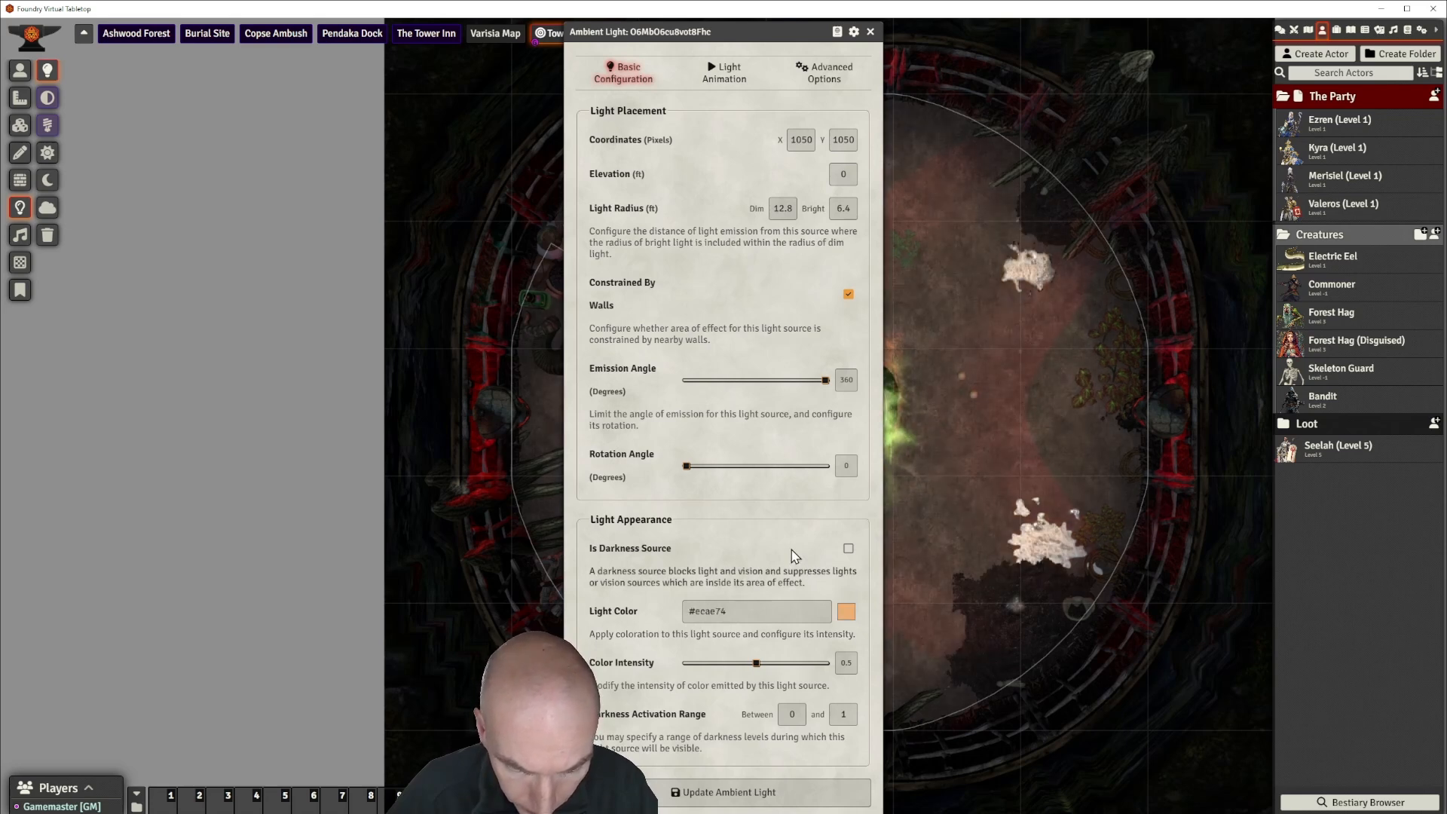
left_click_drag(969, 522, 1093, 510)
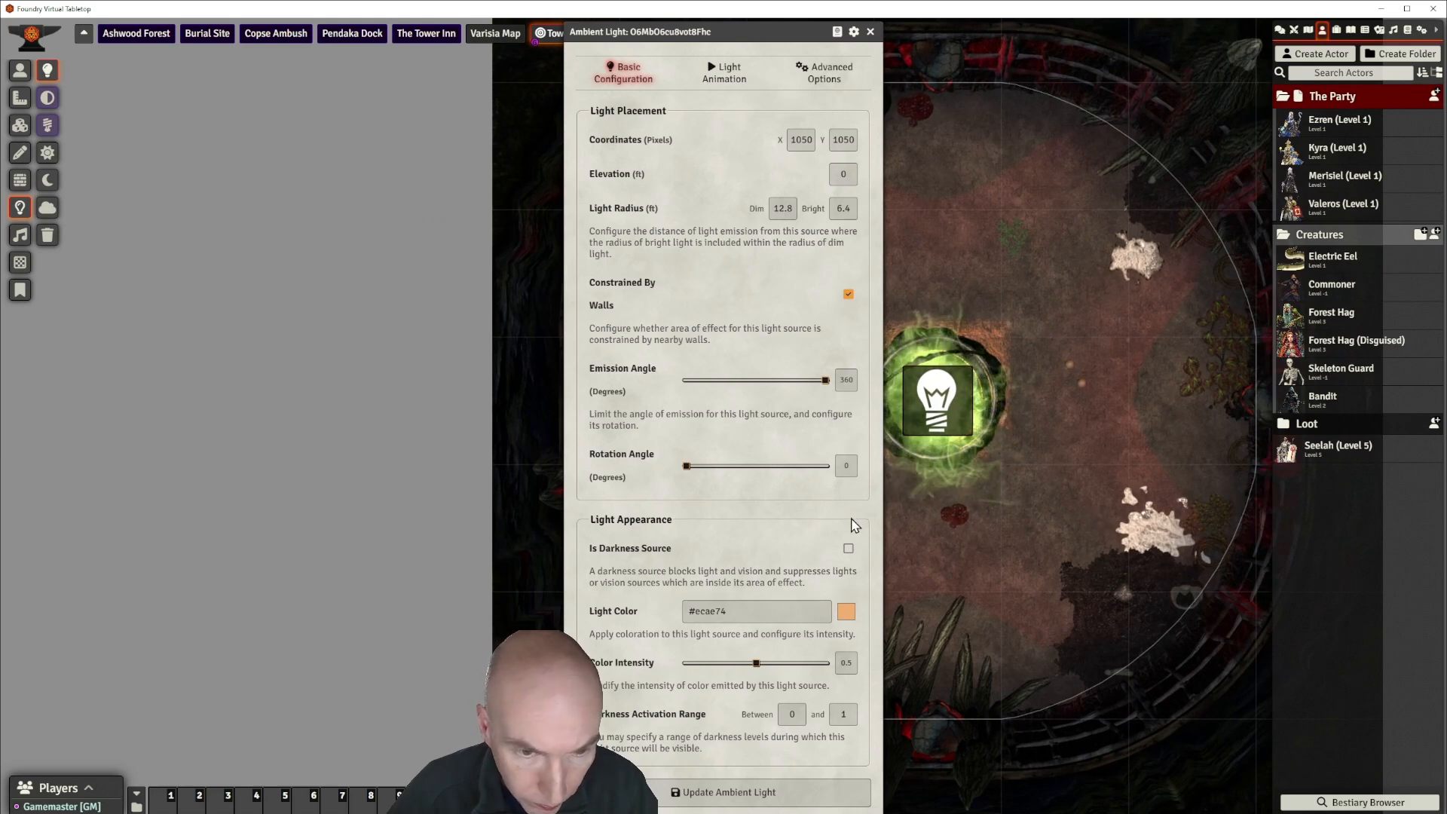
left_click_drag(757, 664, 781, 669)
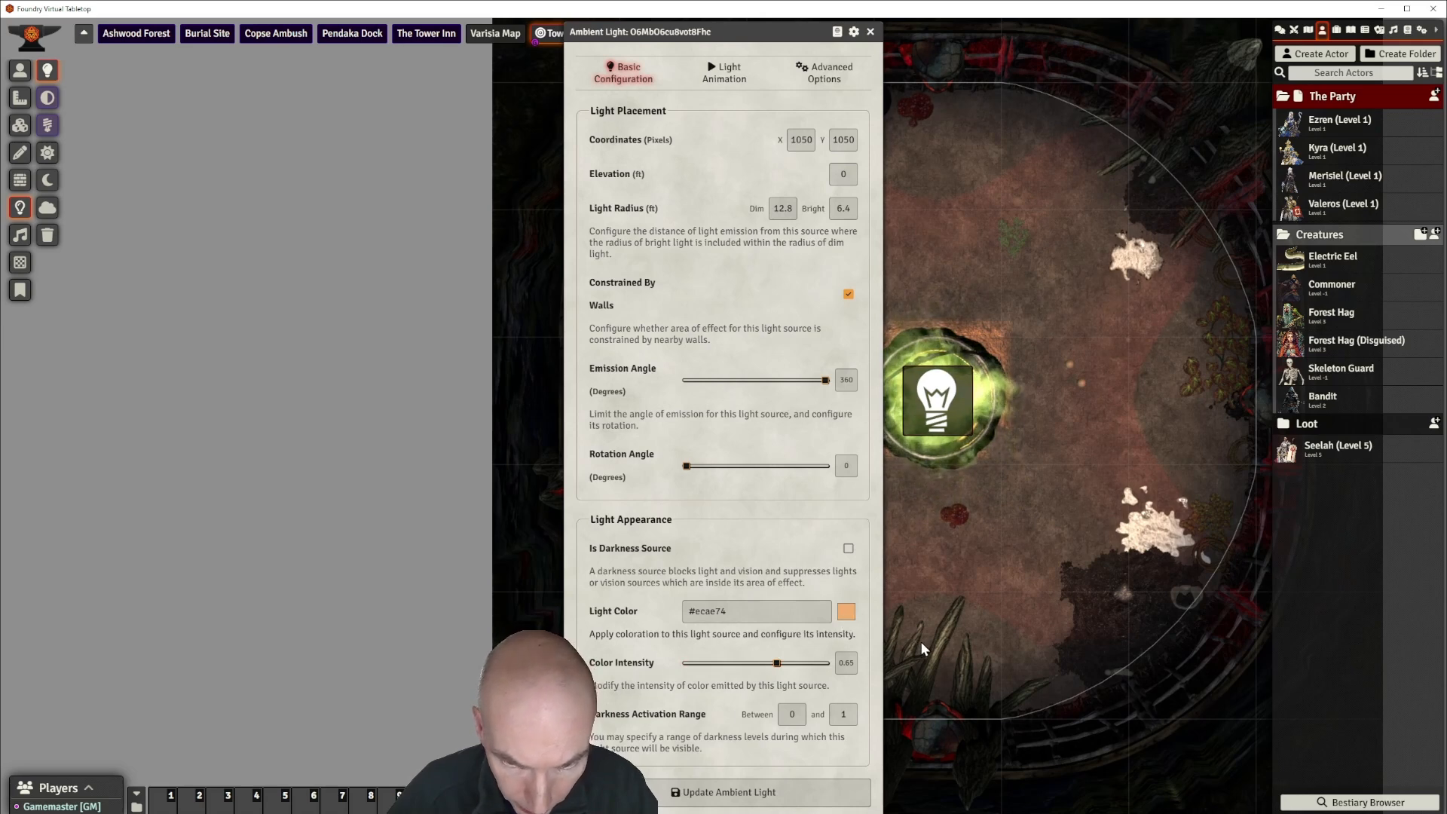
left_click(743, 649)
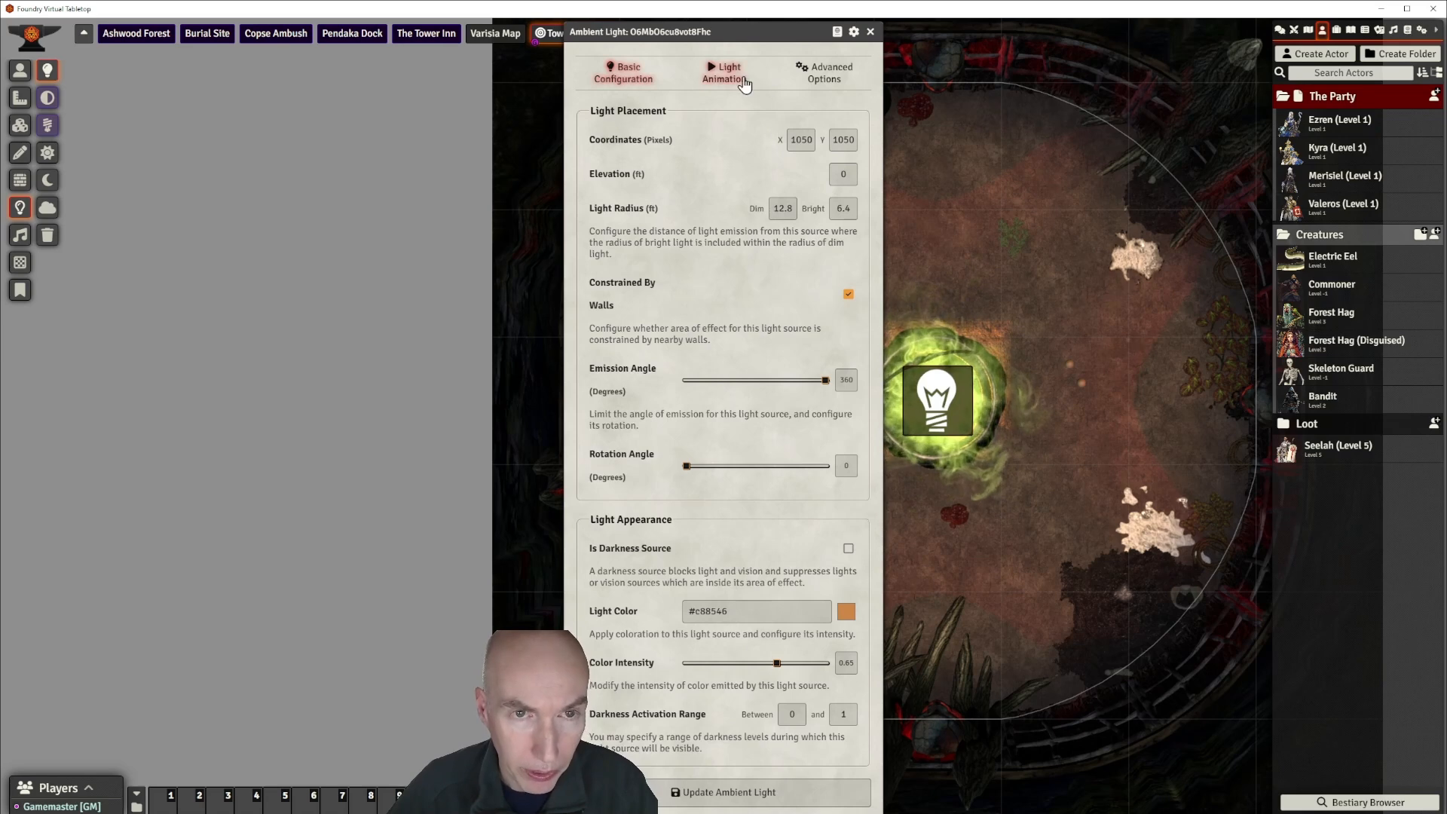
left_click(728, 789)
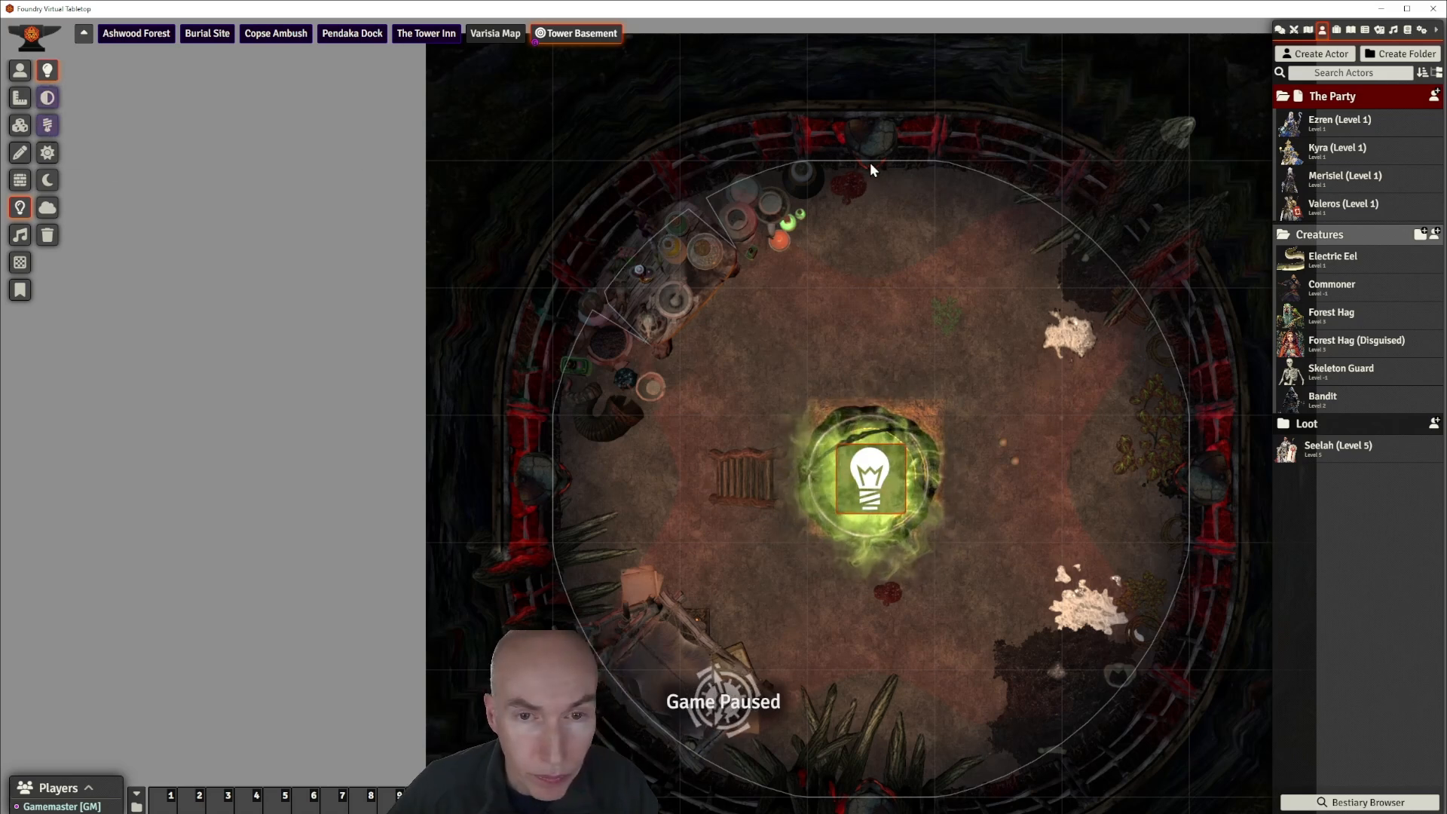
Place an ambient light of about 8.85 ft dim and 4.42 ft bright radius at the north wall's pillar, colored red #f02828.
left_click_drag(869, 161, 987, 219)
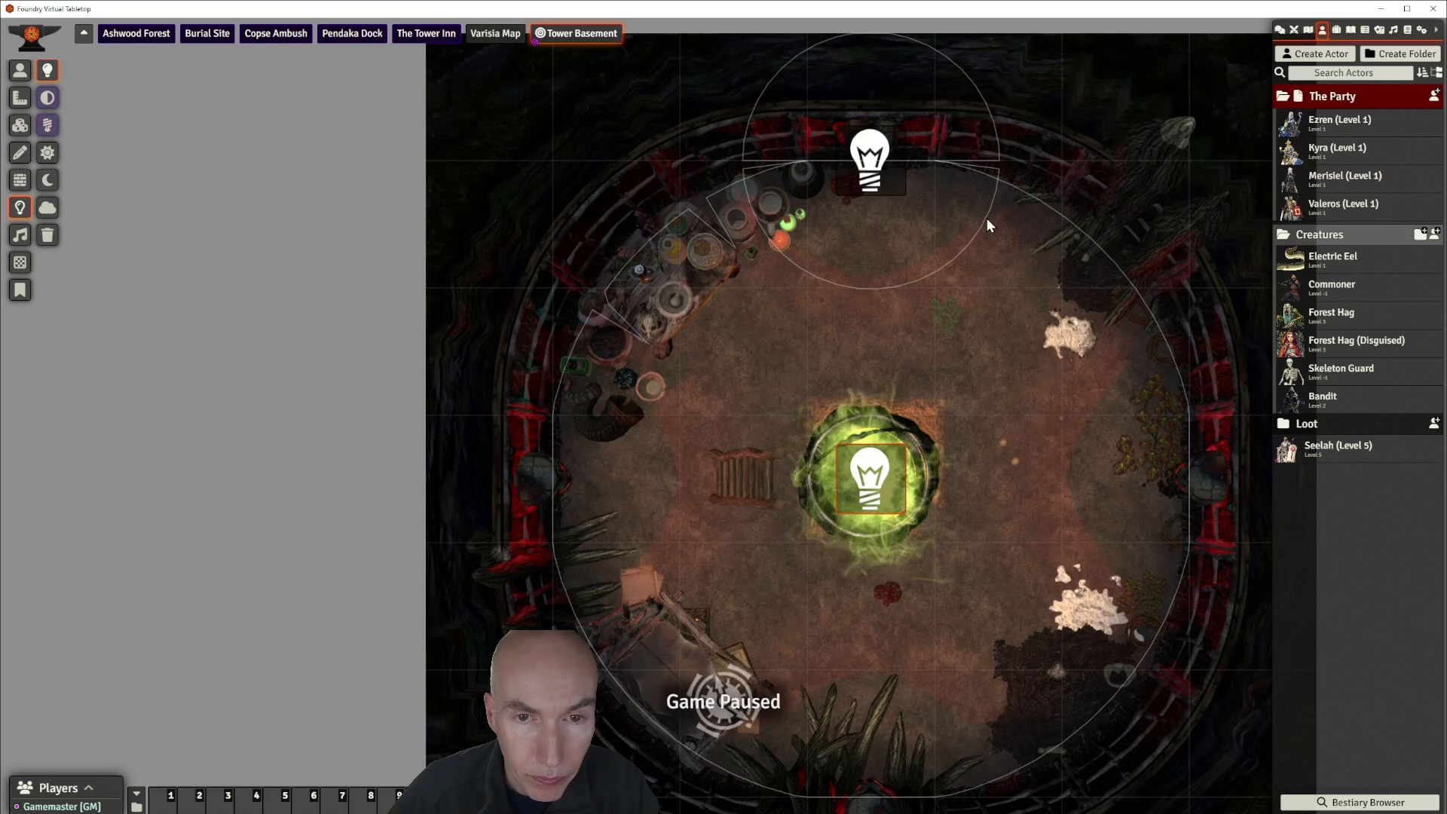
key("Delete")
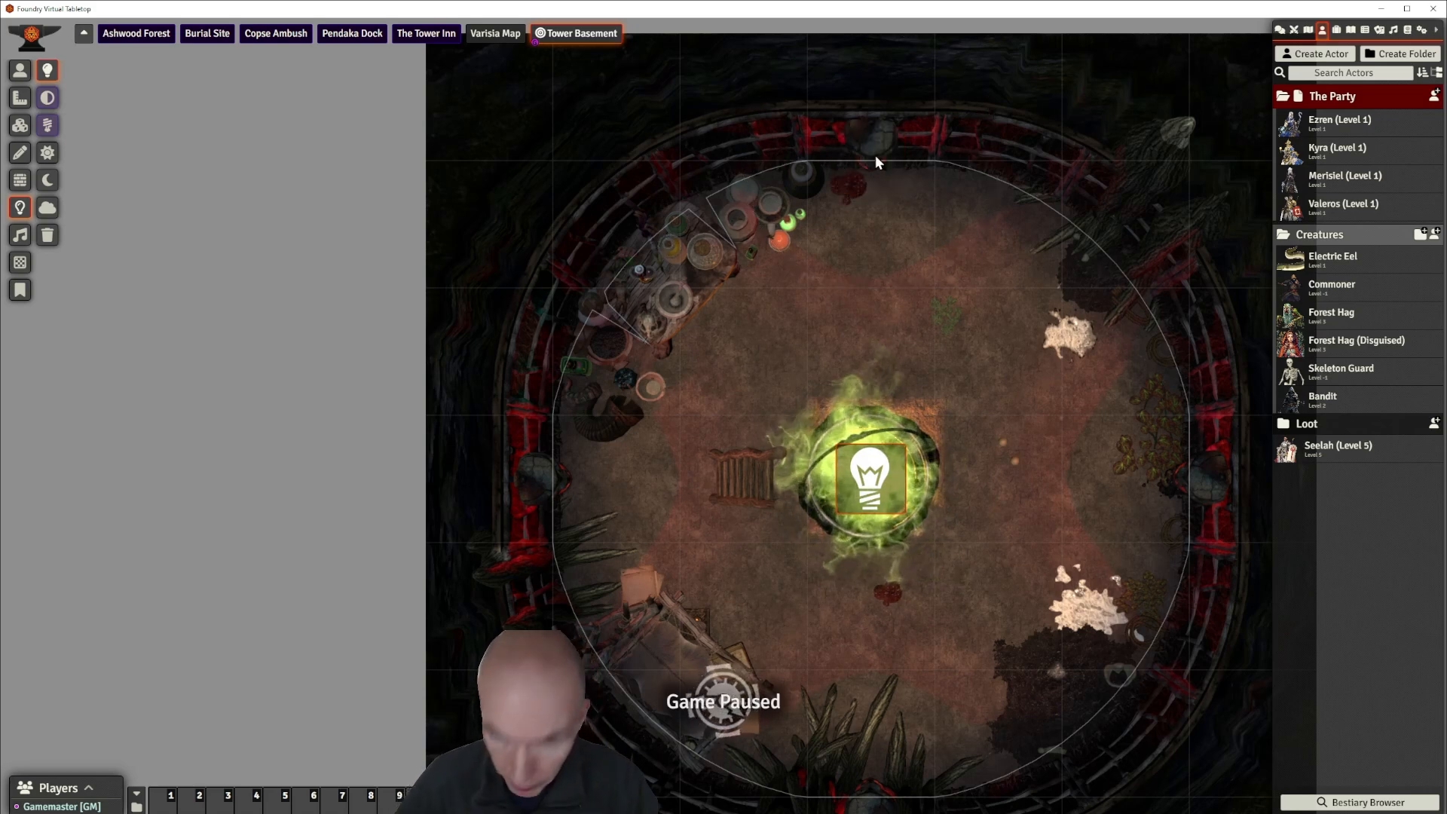
left_click_drag(865, 169, 1004, 342)
double_click(875, 188)
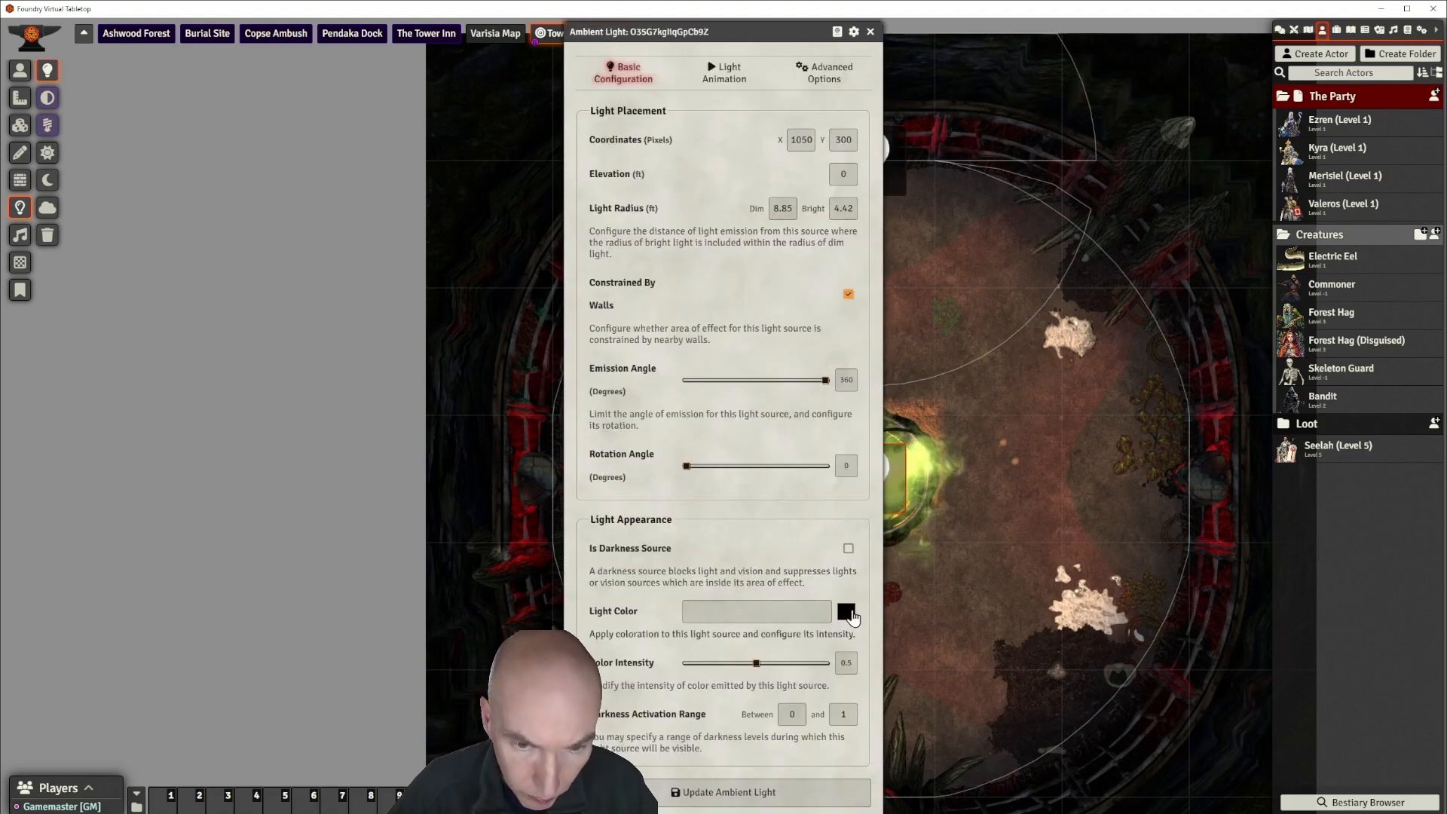
left_click(942, 631)
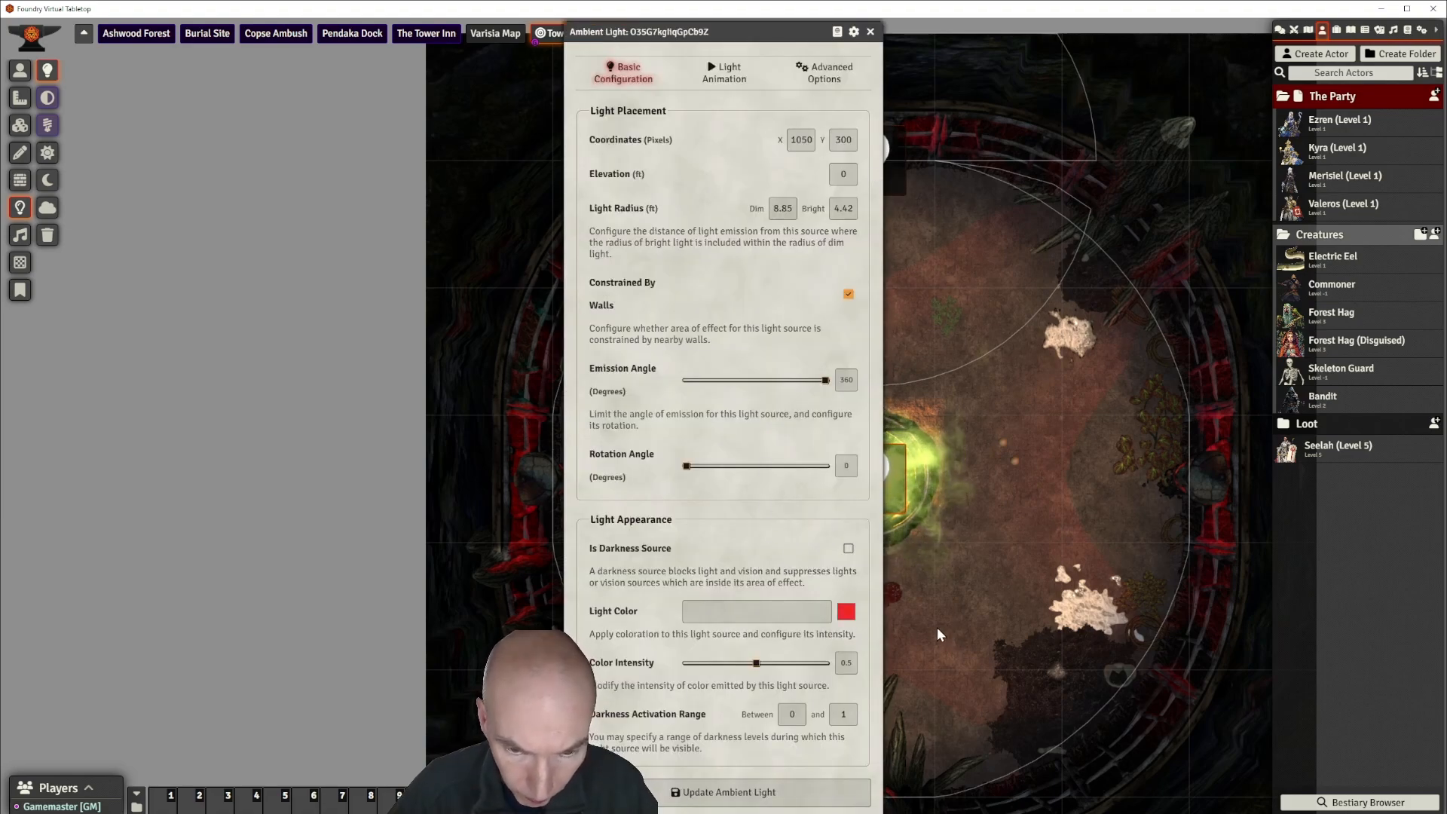
left_click(765, 551)
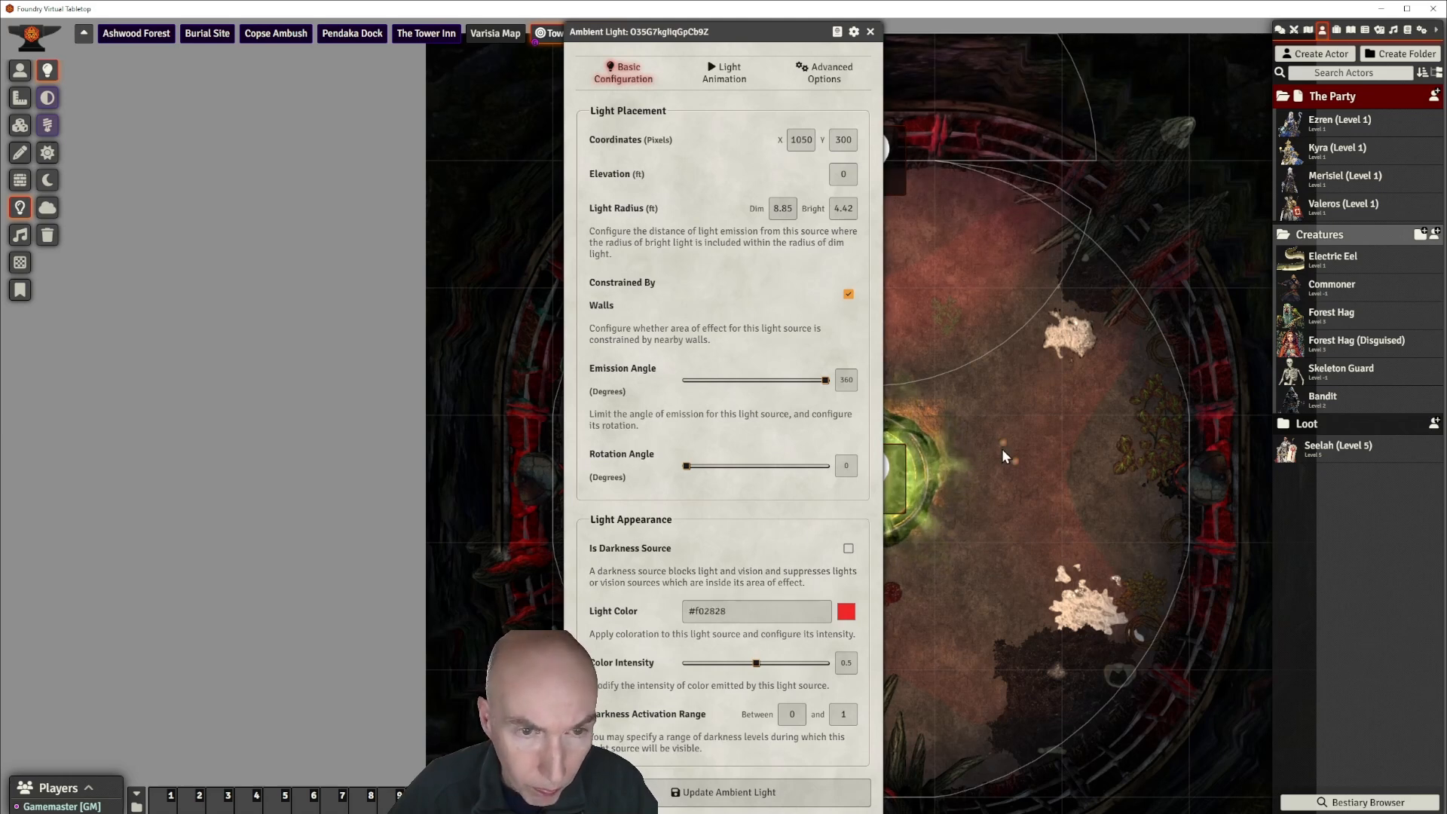
Give the north wall's red light the Flickering Light animation and save it.
scroll(1156, 455, "up", 5)
left_click_drag(1154, 449, 1126, 441)
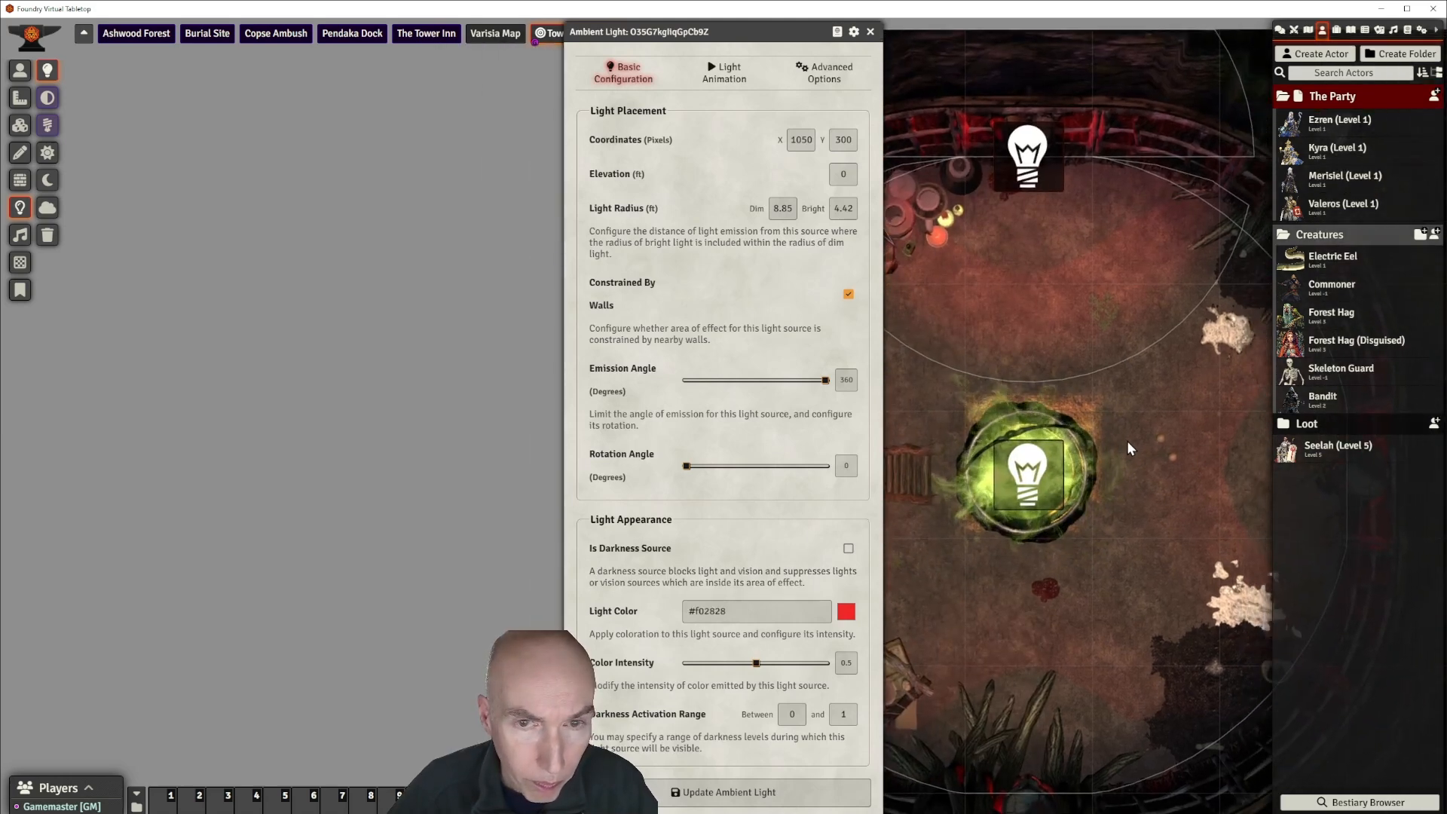
left_click(725, 73)
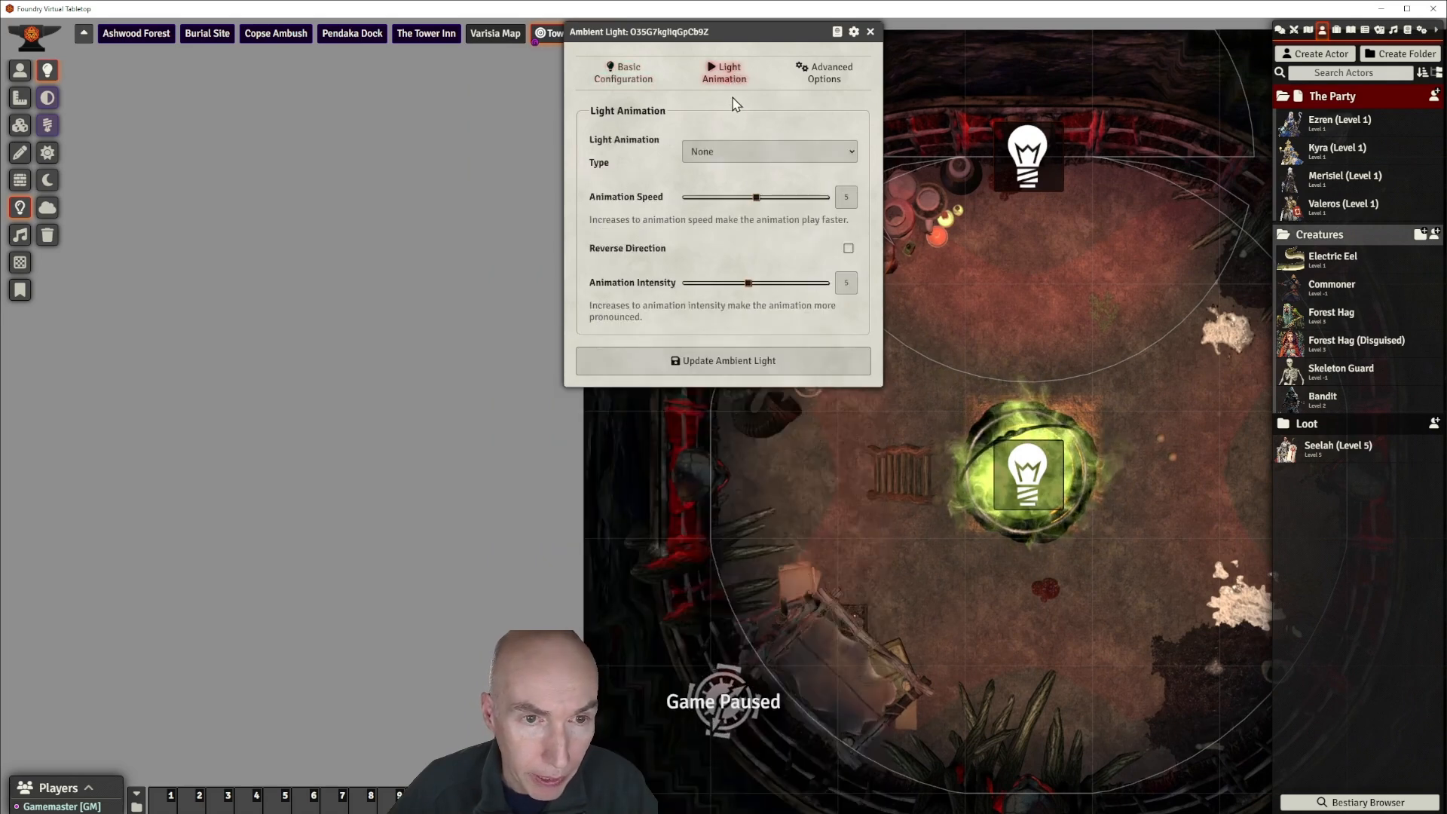
left_click(852, 153)
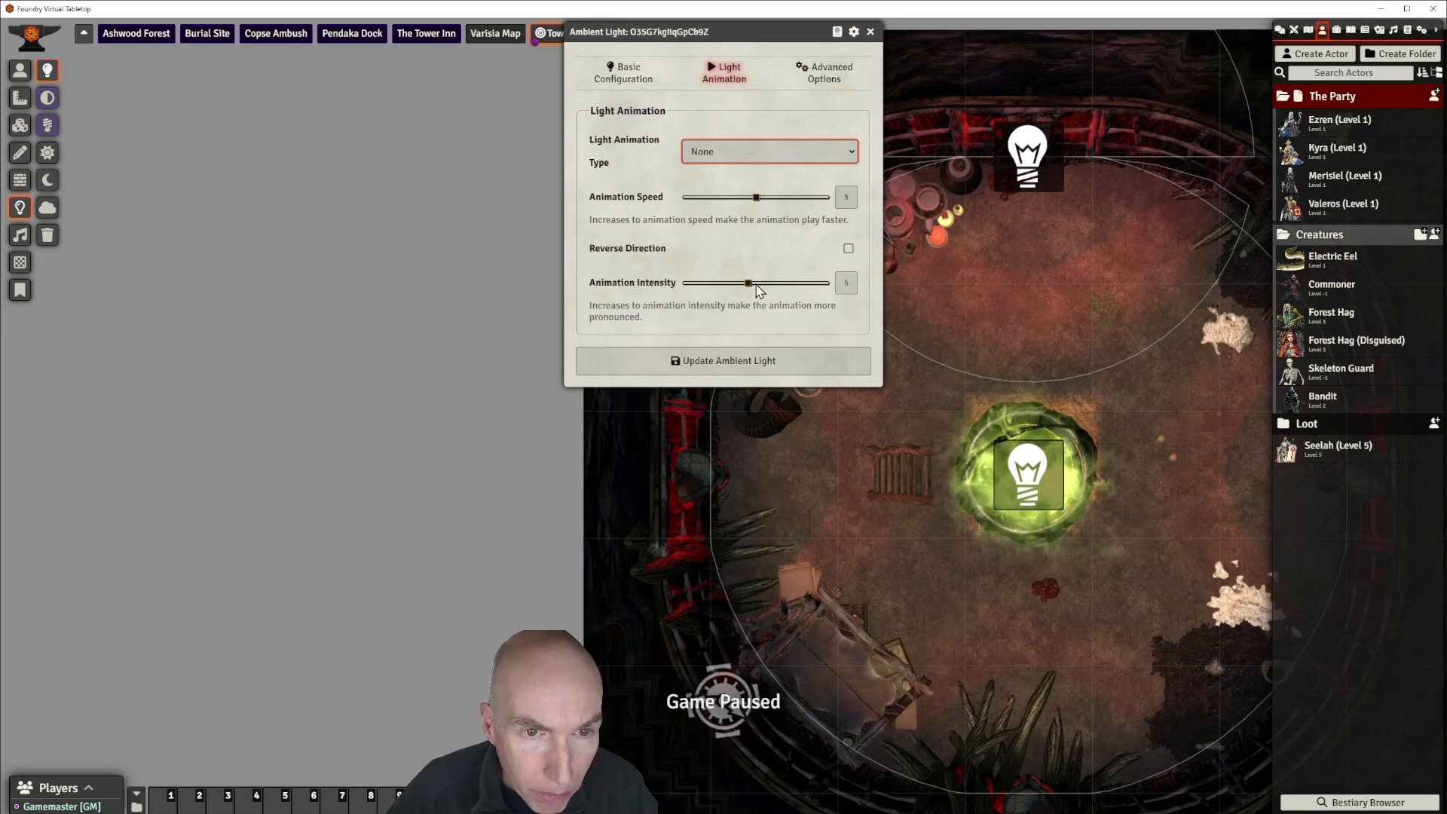
key("Down")
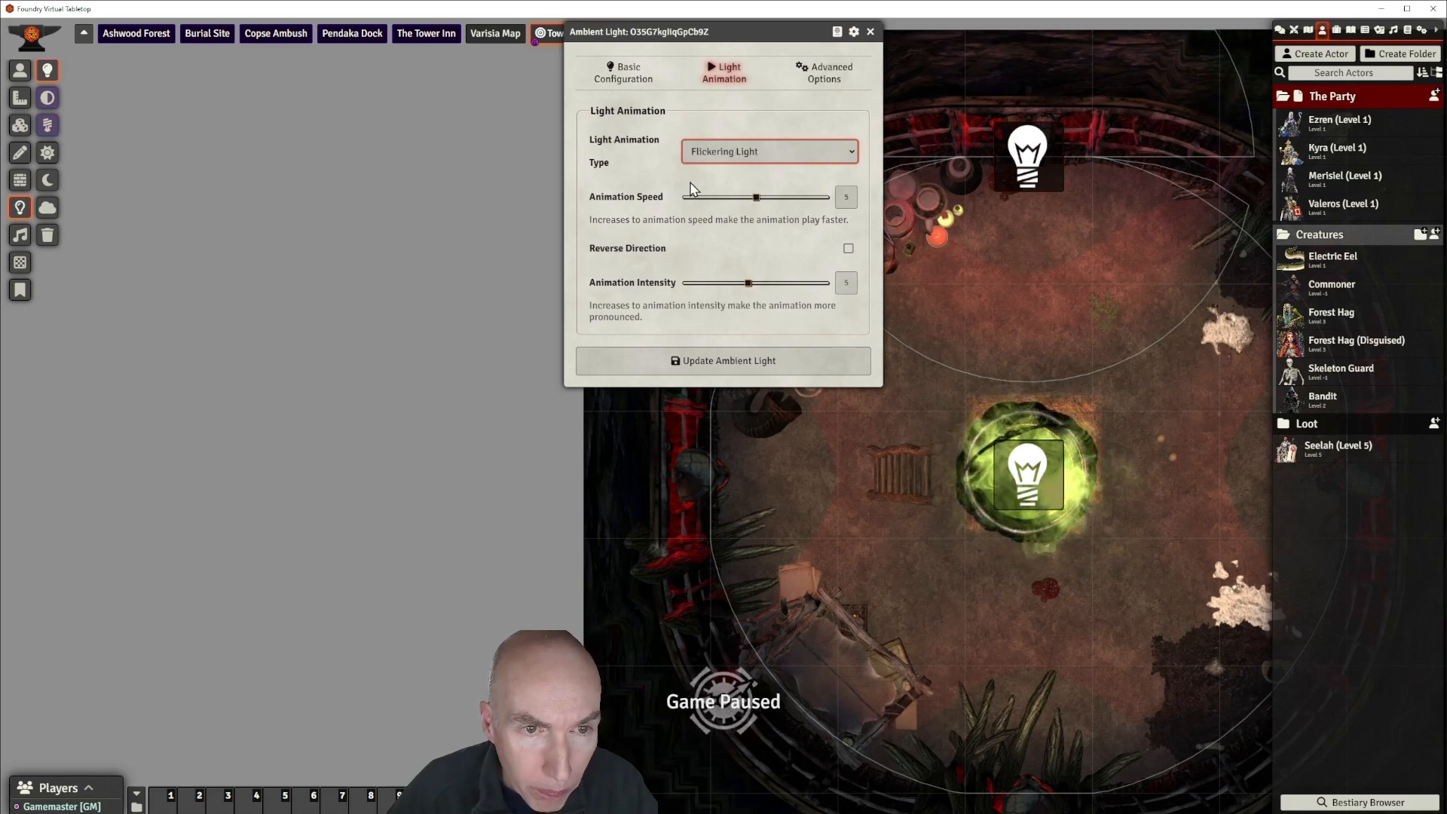
left_click(763, 360)
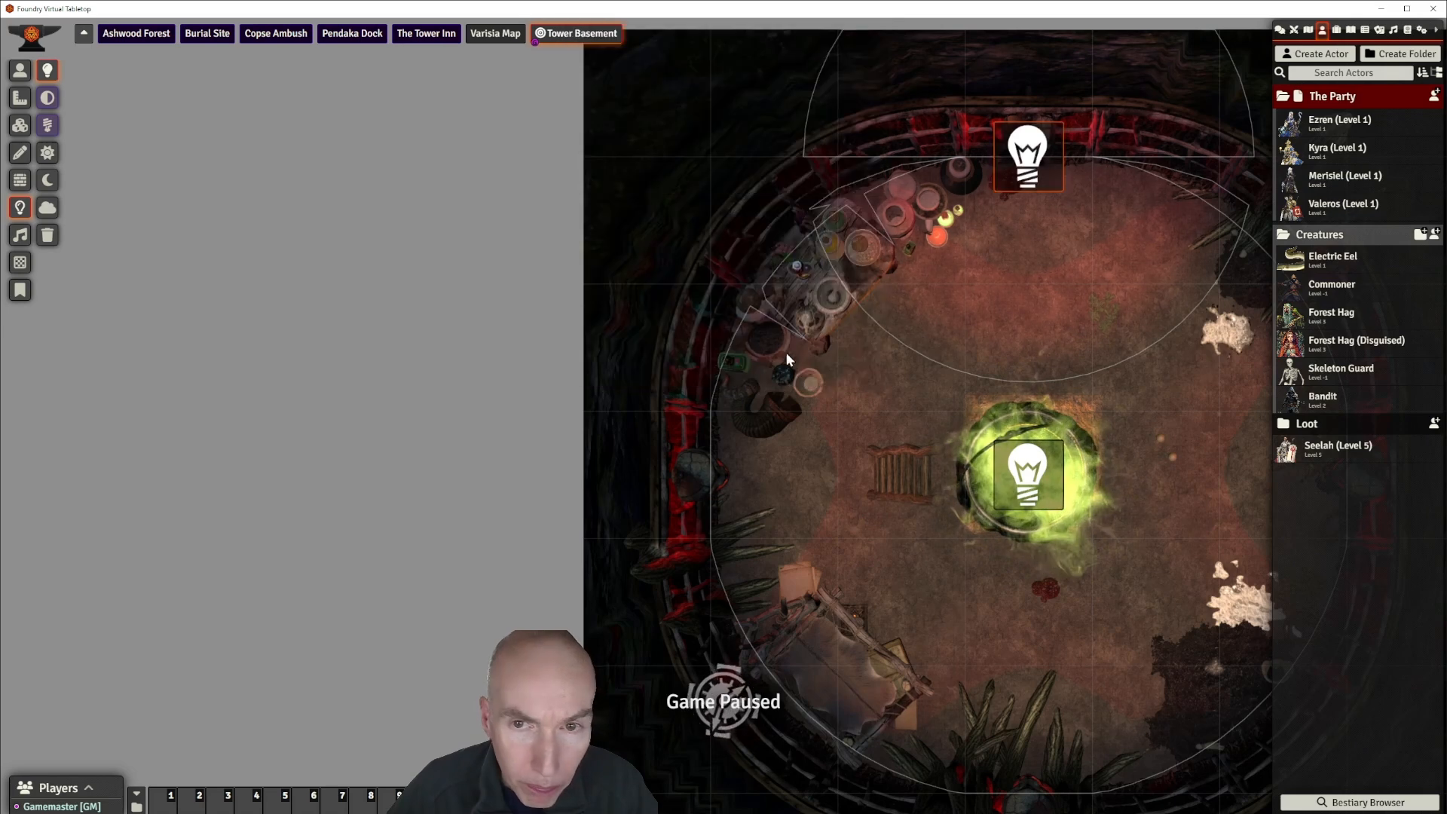
Copy the north wall's red flickering light and paste a duplicate at the east wall's pillar.
left_click_drag(1044, 305, 865, 306)
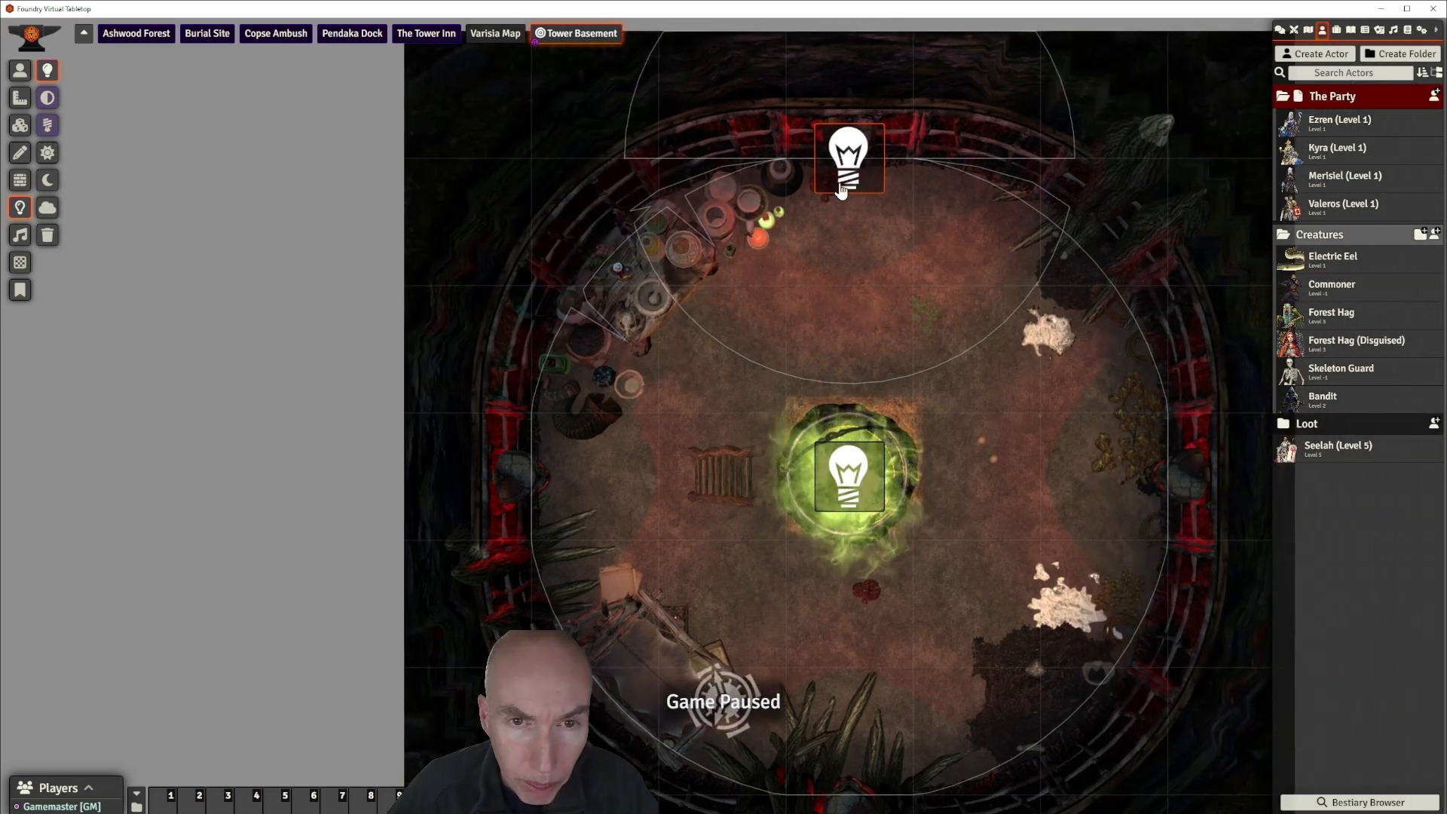
key("ctrl+c")
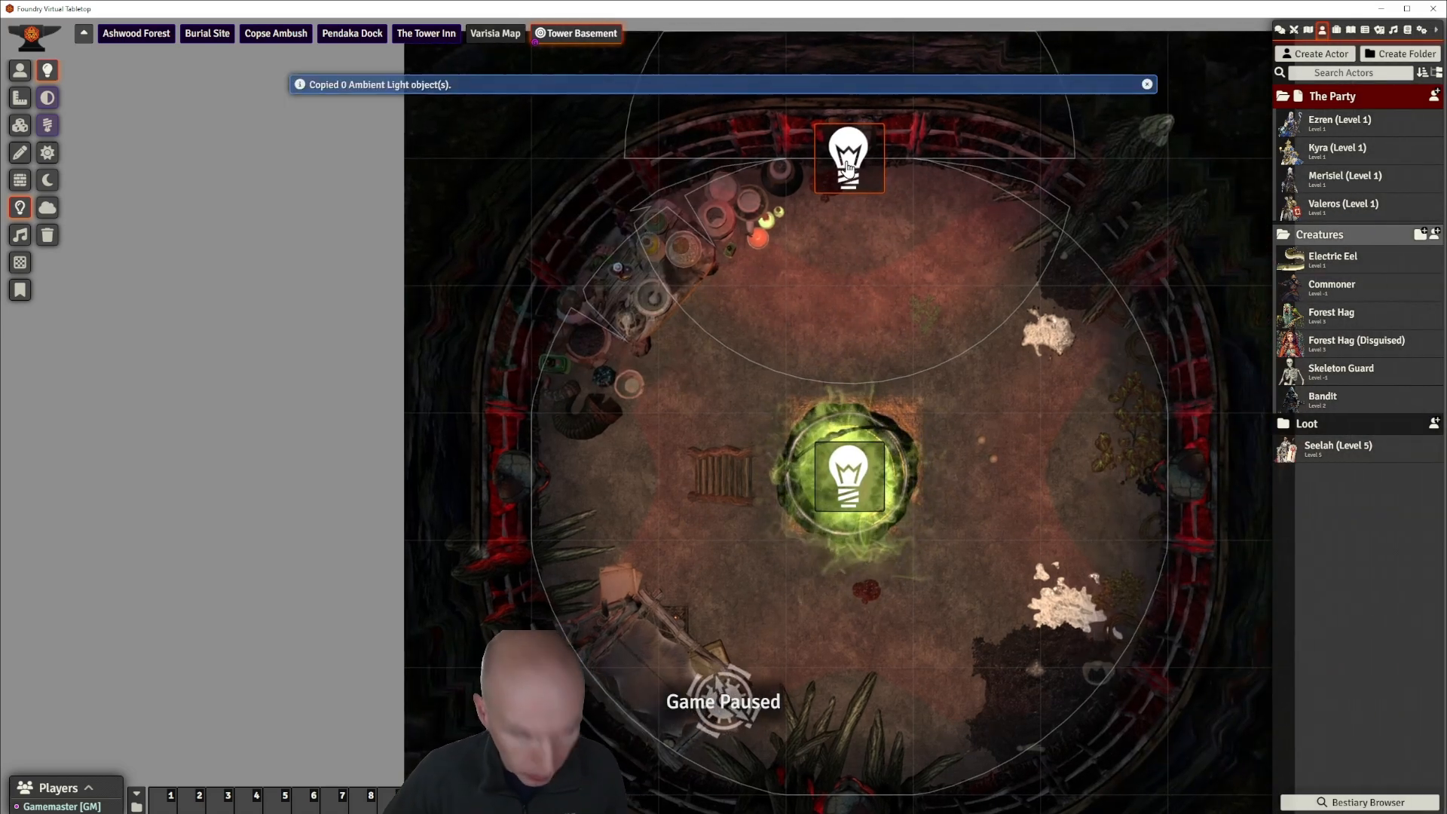
left_click_drag(1032, 482, 849, 375)
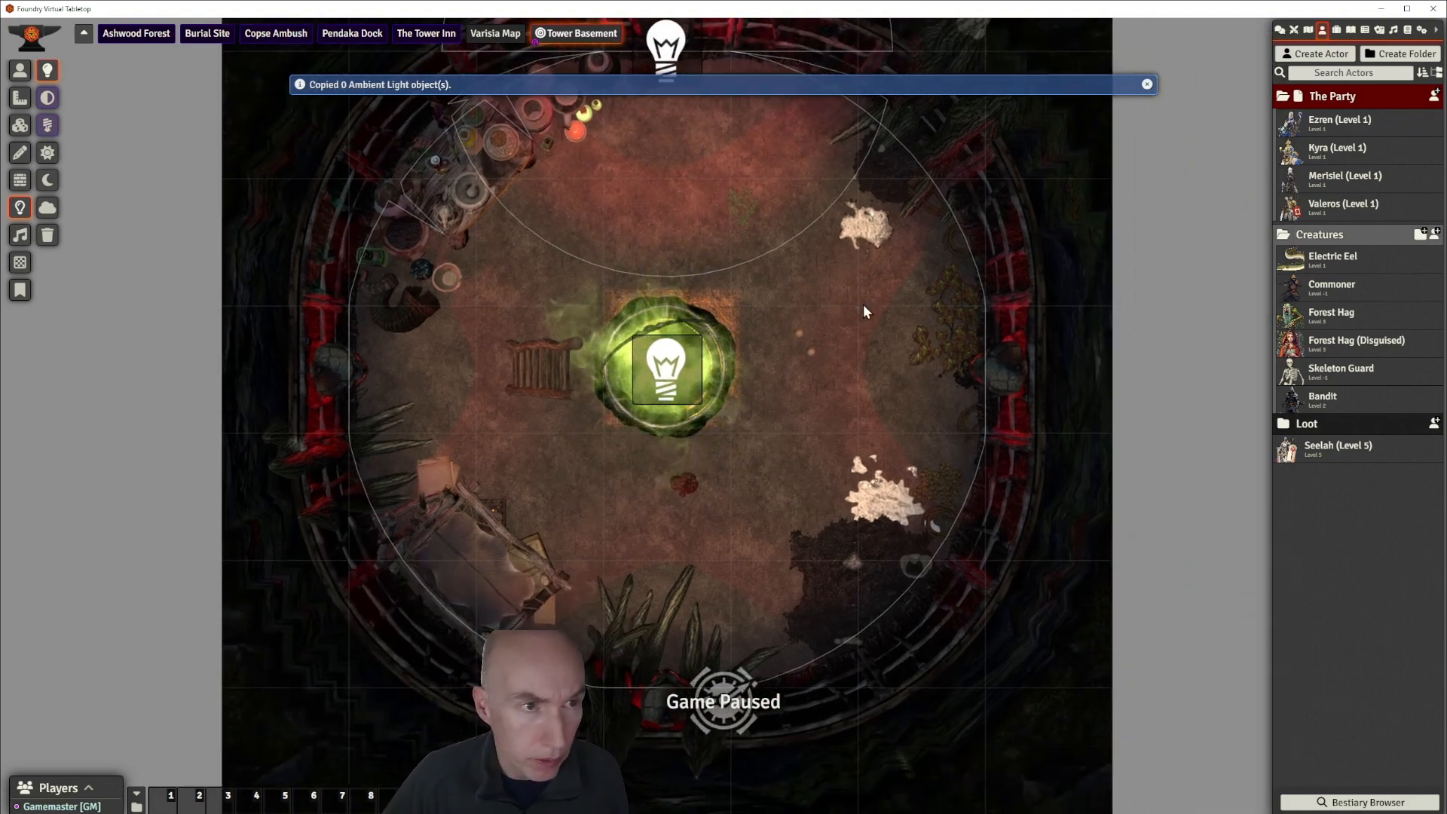
left_click_drag(509, 356, 532, 455)
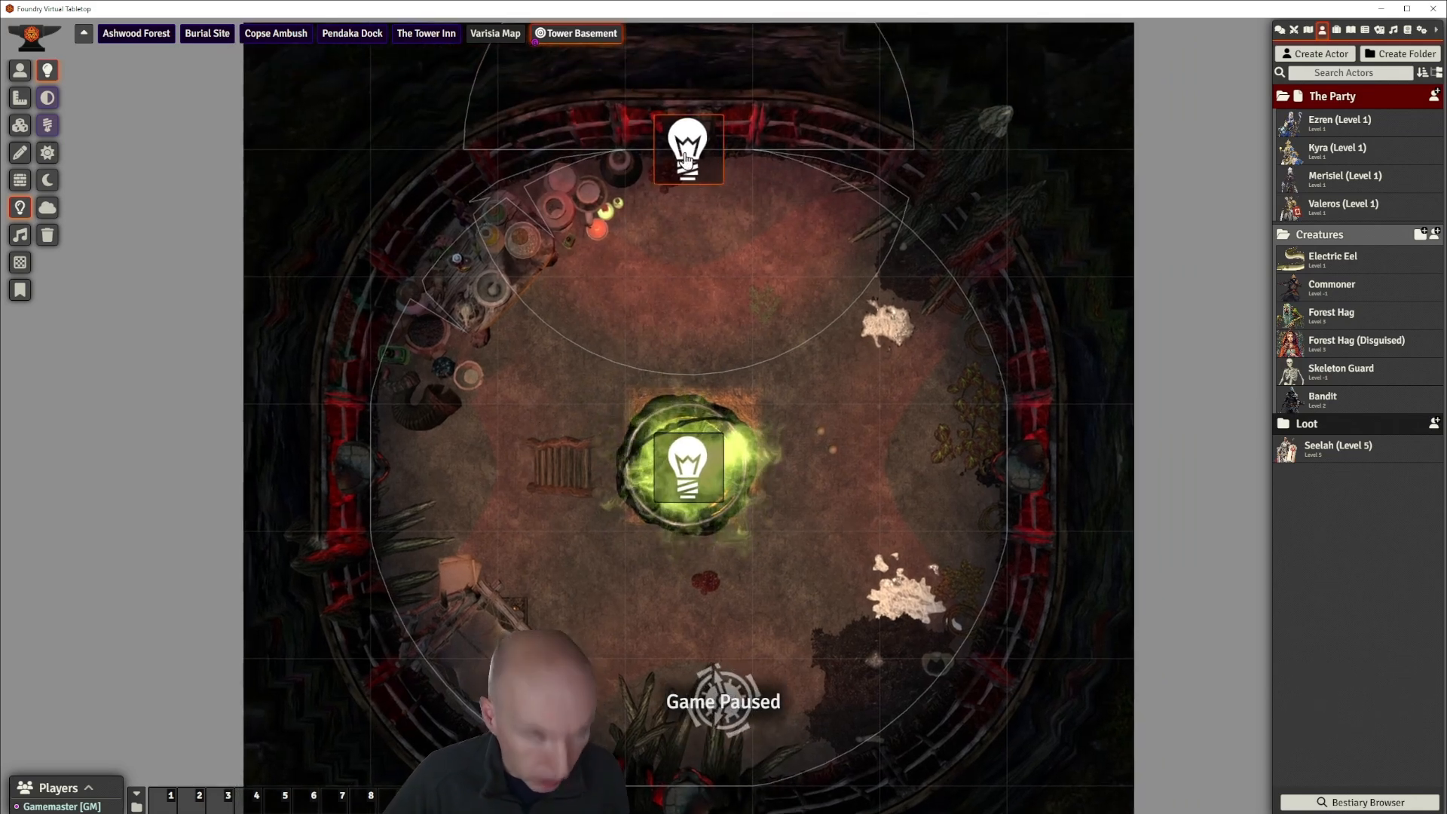
left_click(686, 154)
key("ctrl+c")
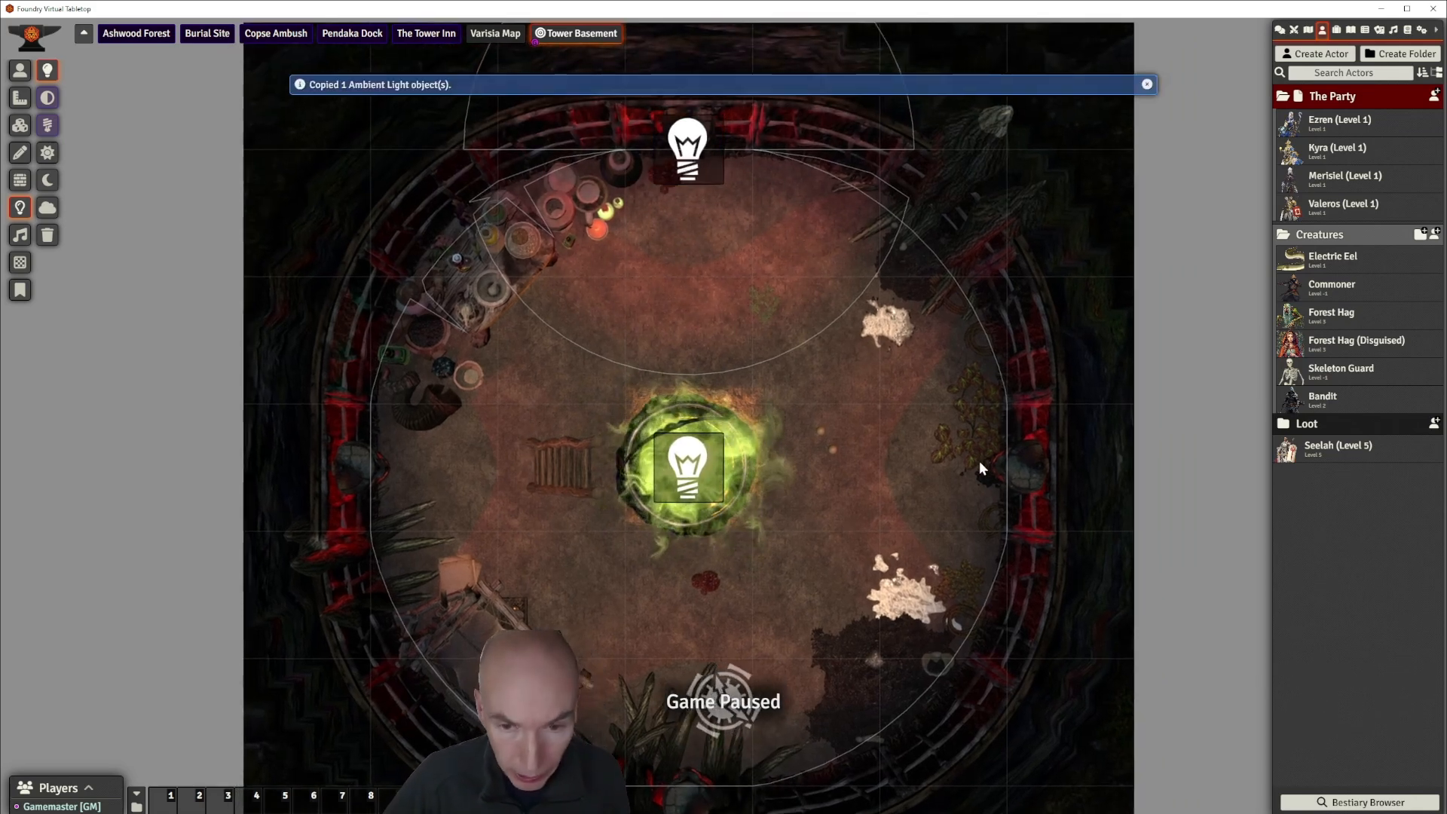
key("ctrl+v")
left_click_drag(811, 564, 834, 427)
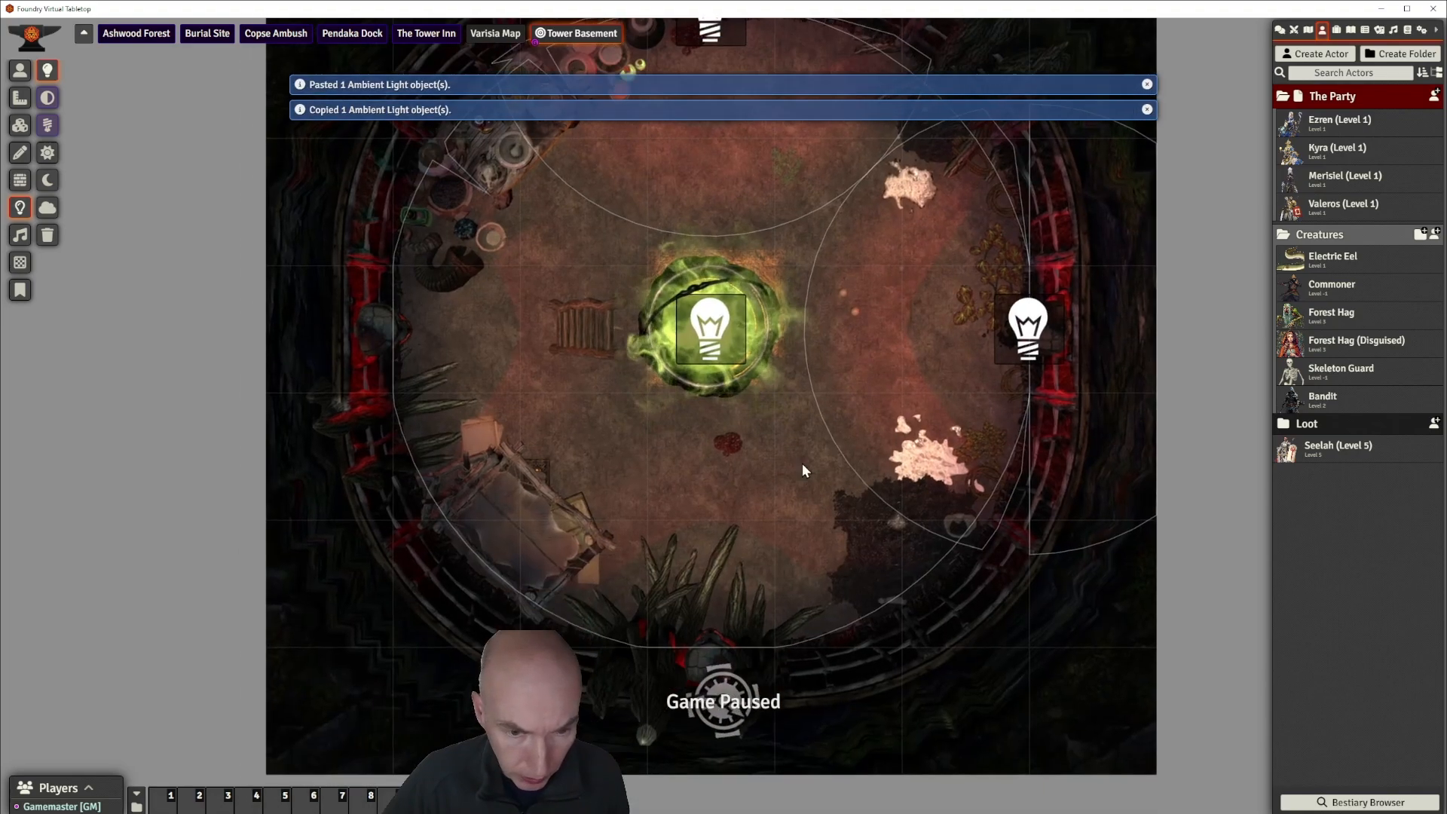
Paste two more copies of the red flickering light at the south and west wall pillars.
key("ctrl+v")
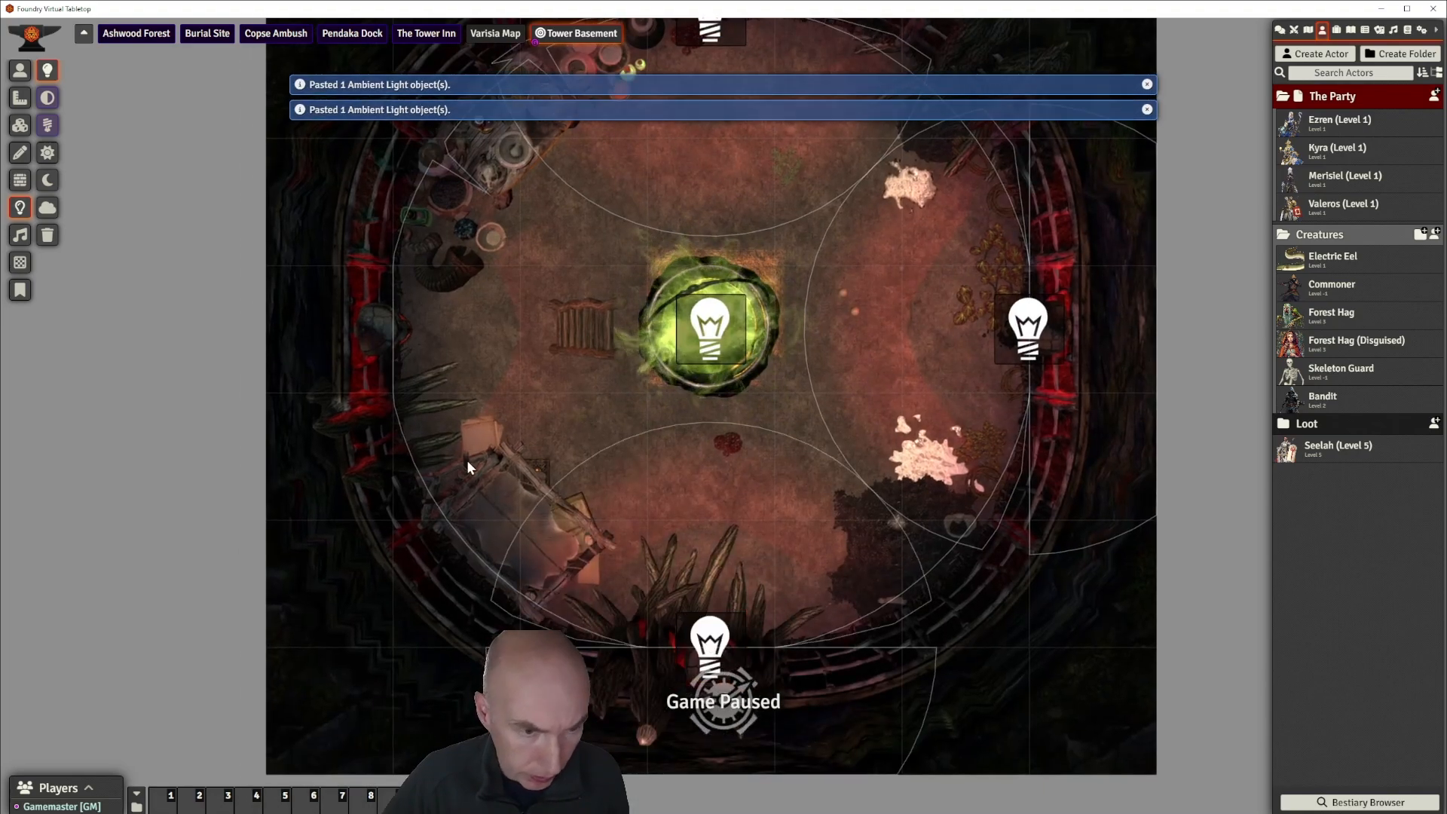
key("ctrl+v")
left_click_drag(882, 374, 903, 454)
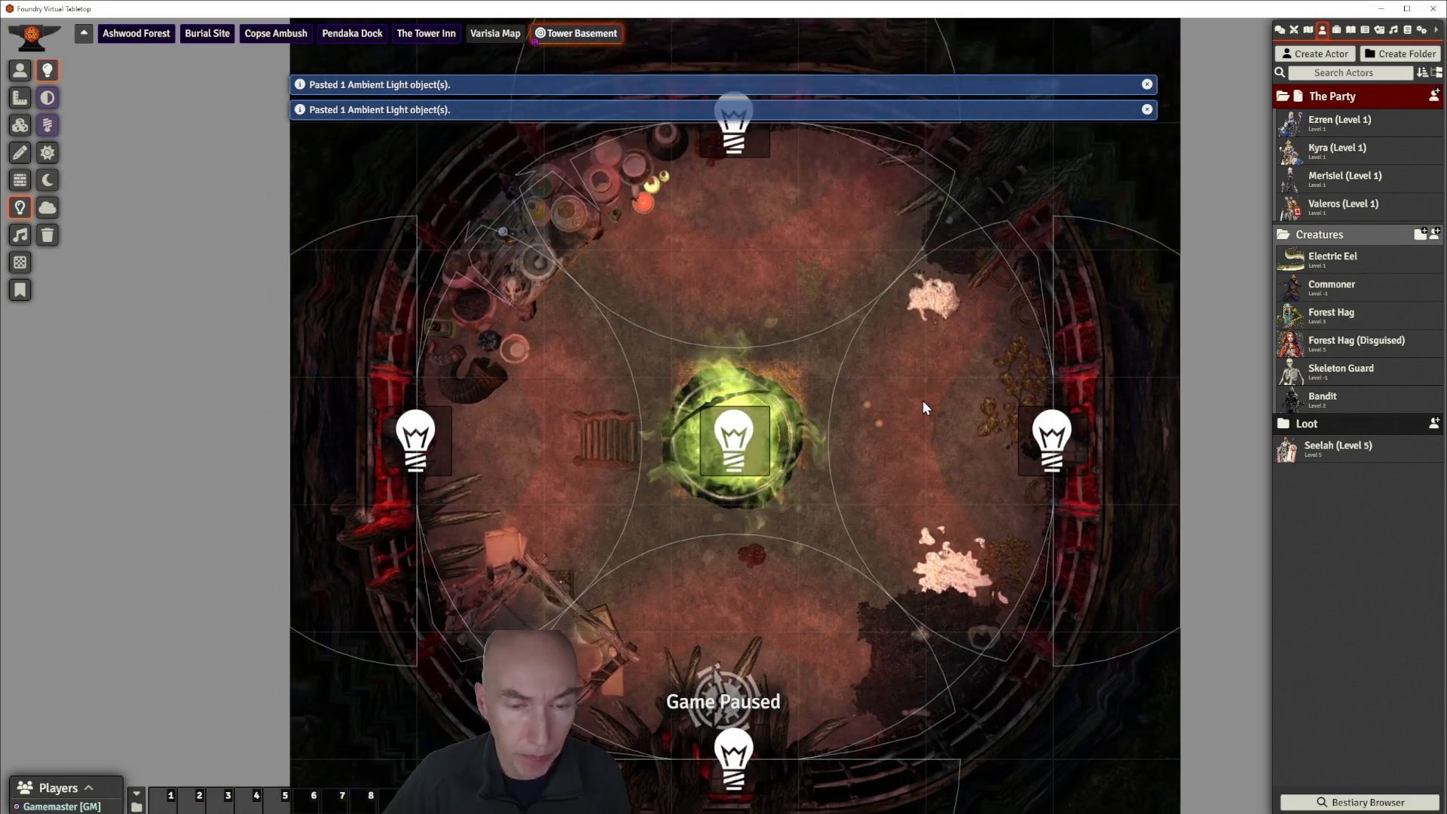
scroll(767, 251, "down", 3)
scroll(768, 250, "up", 3)
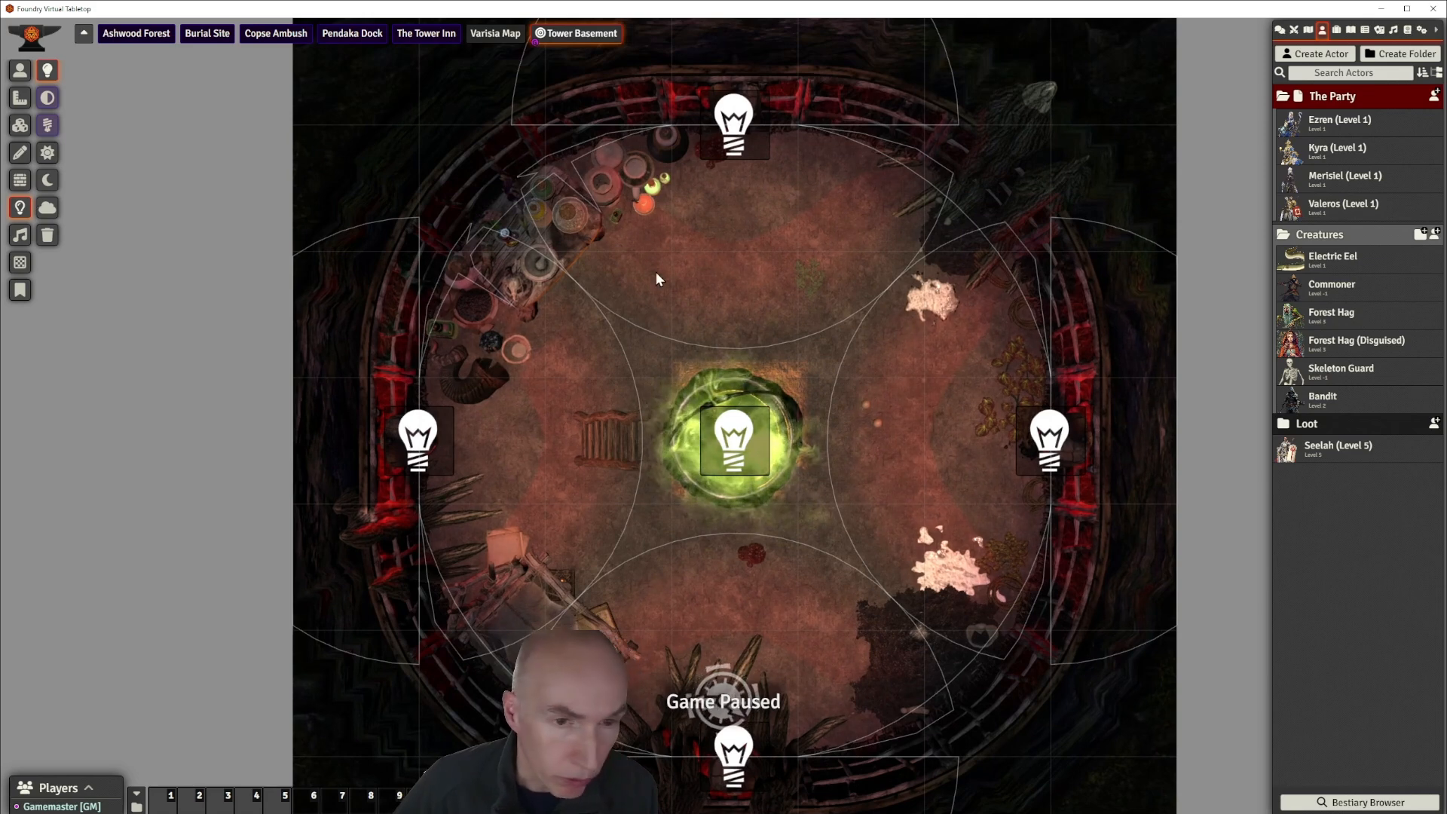
Create an ambient sound of about 12.75 ft radius at the central cauldron, using cooking_pot.mp3 from the module's sounds folder at 0.22 maximum volume.
left_click(20, 234)
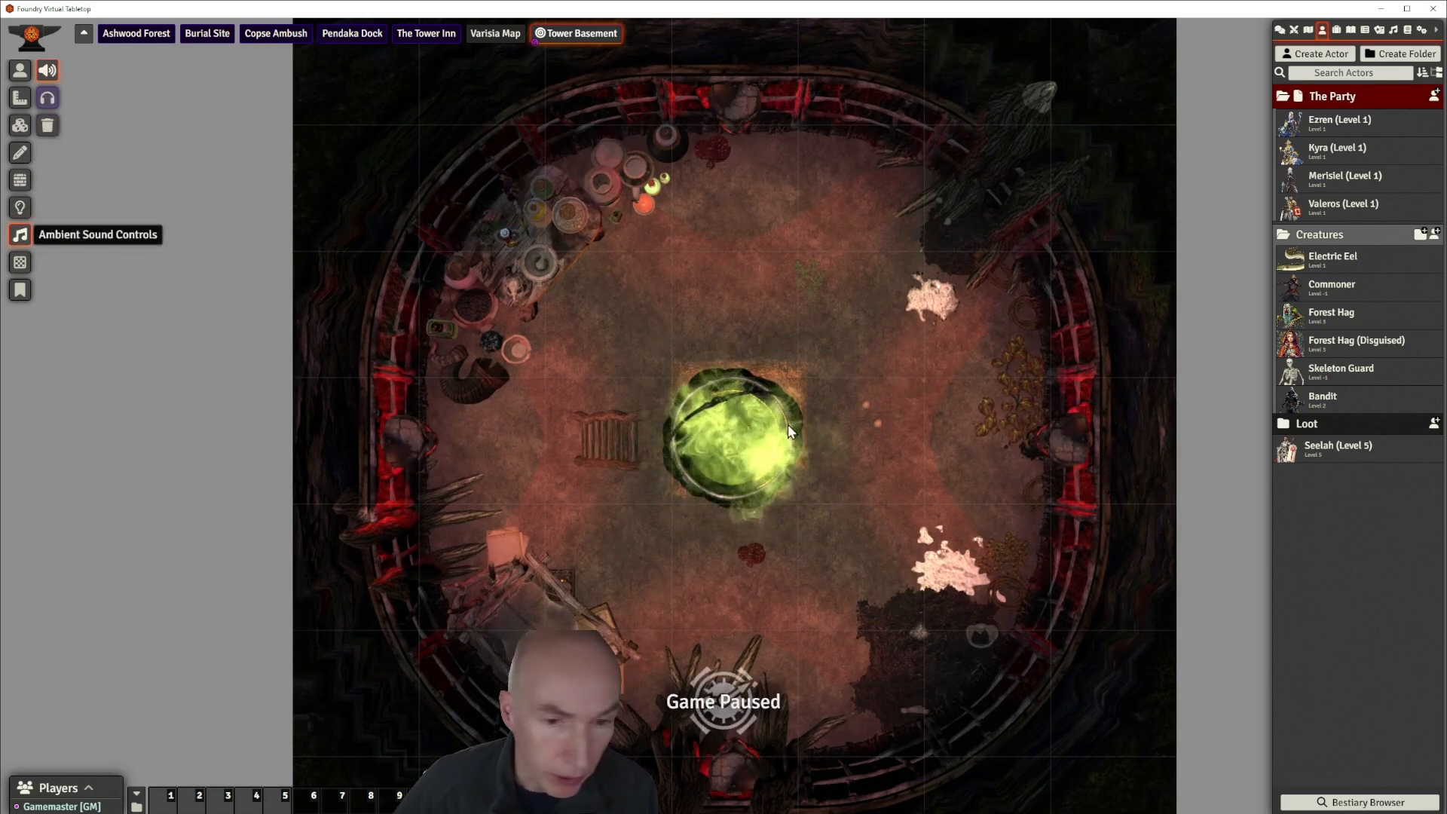
left_click_drag(745, 444, 1055, 374)
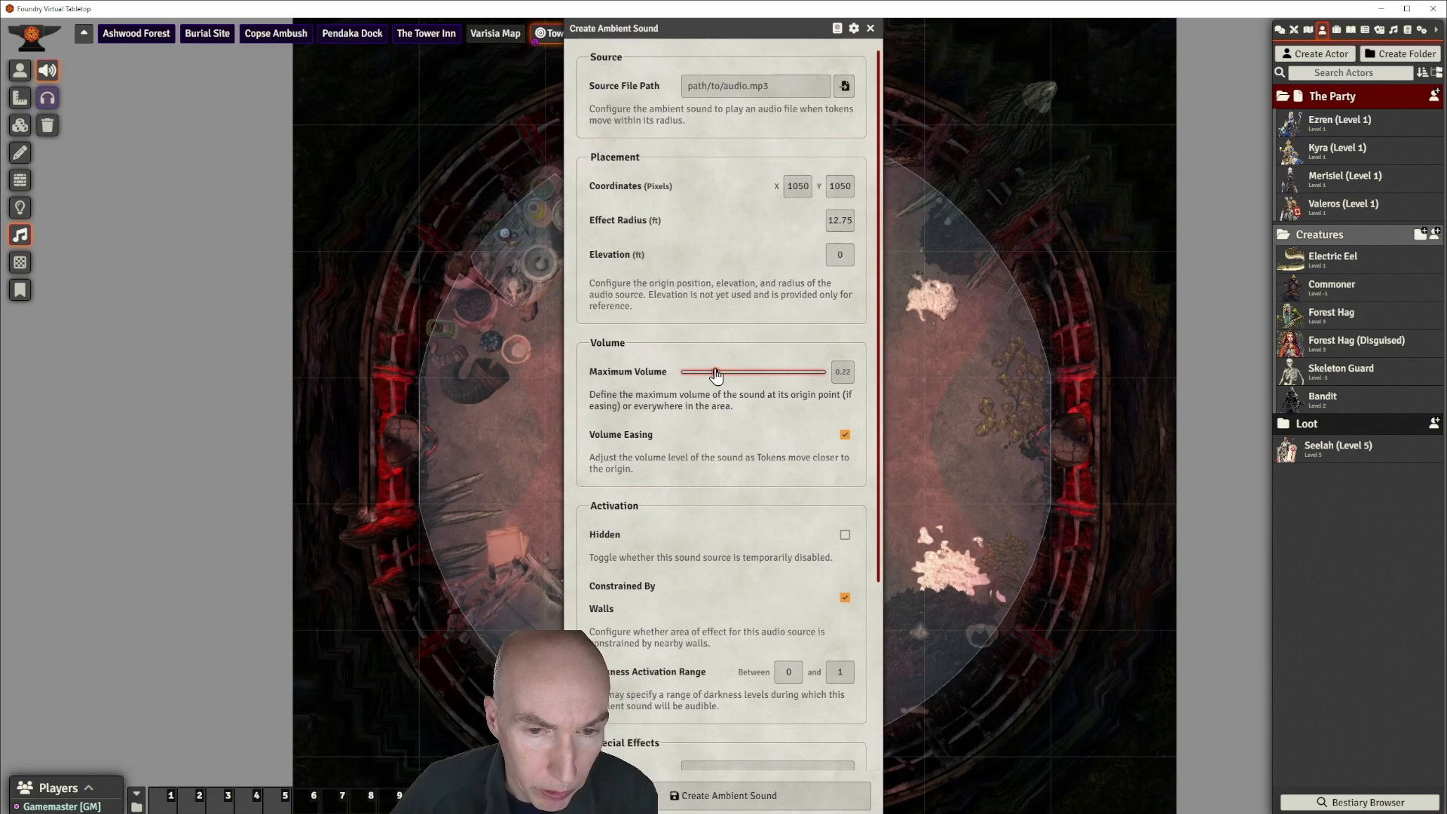
left_click(843, 87)
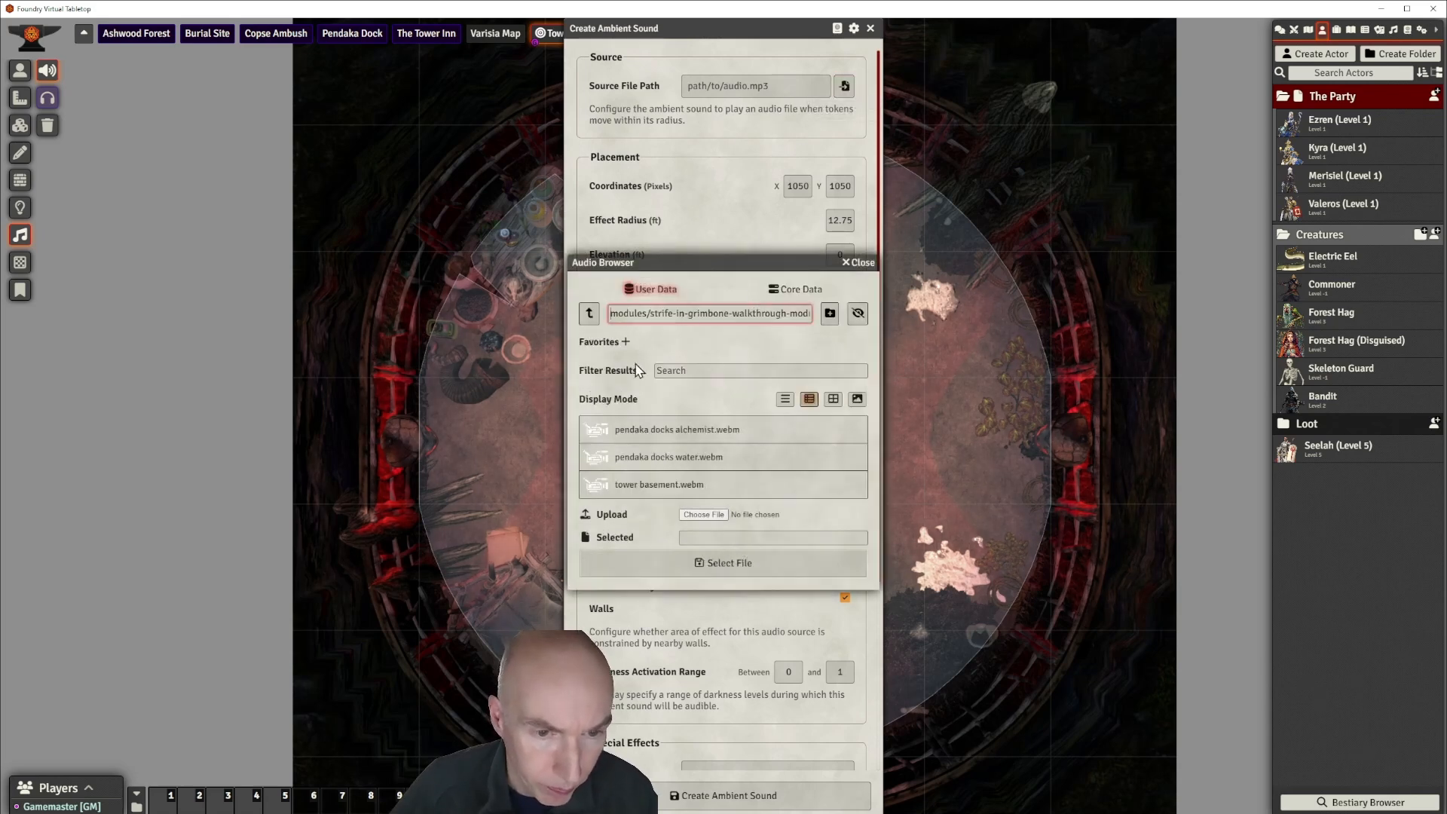
left_click(589, 313)
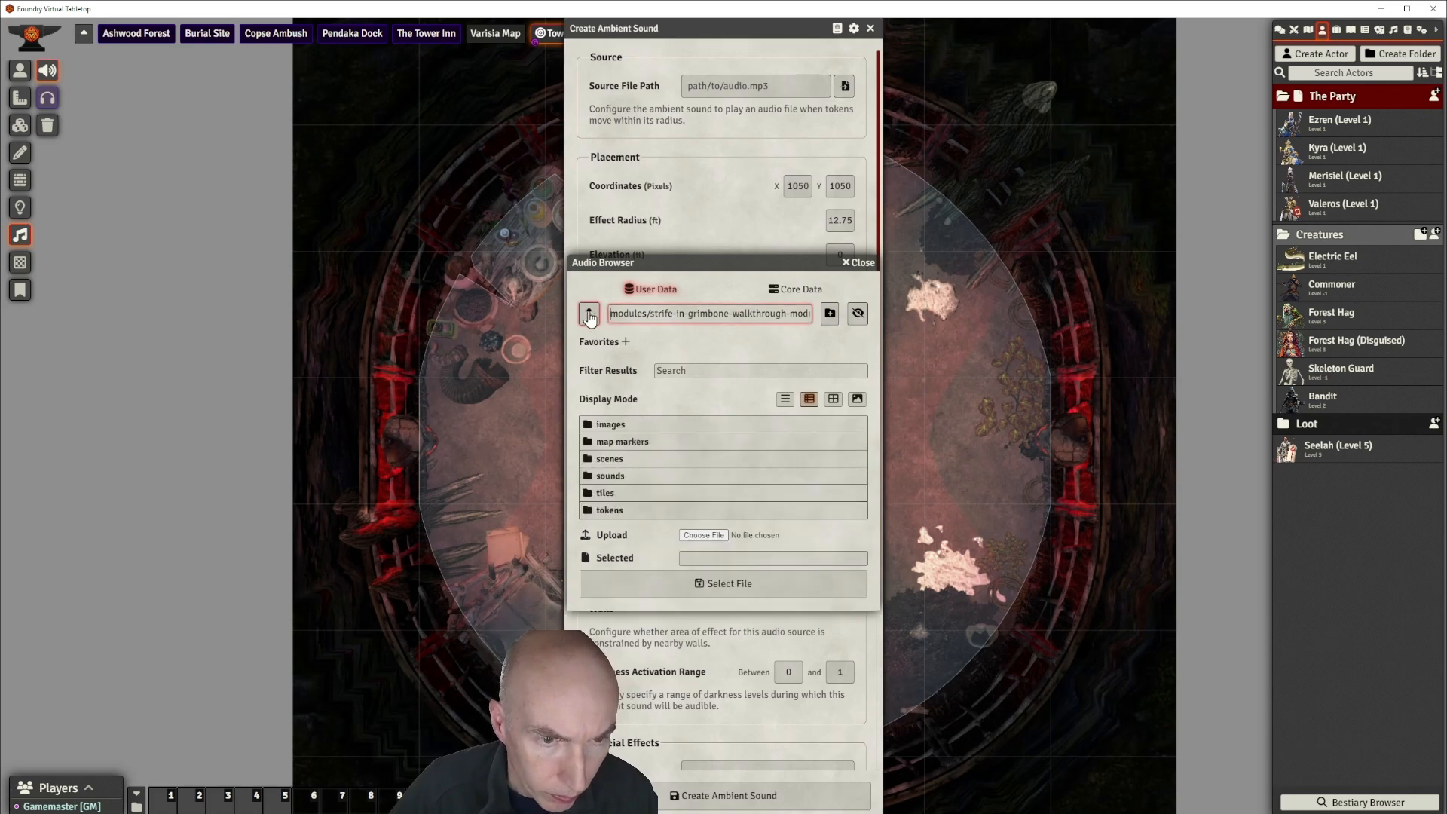
left_click(612, 477)
left_click(661, 407)
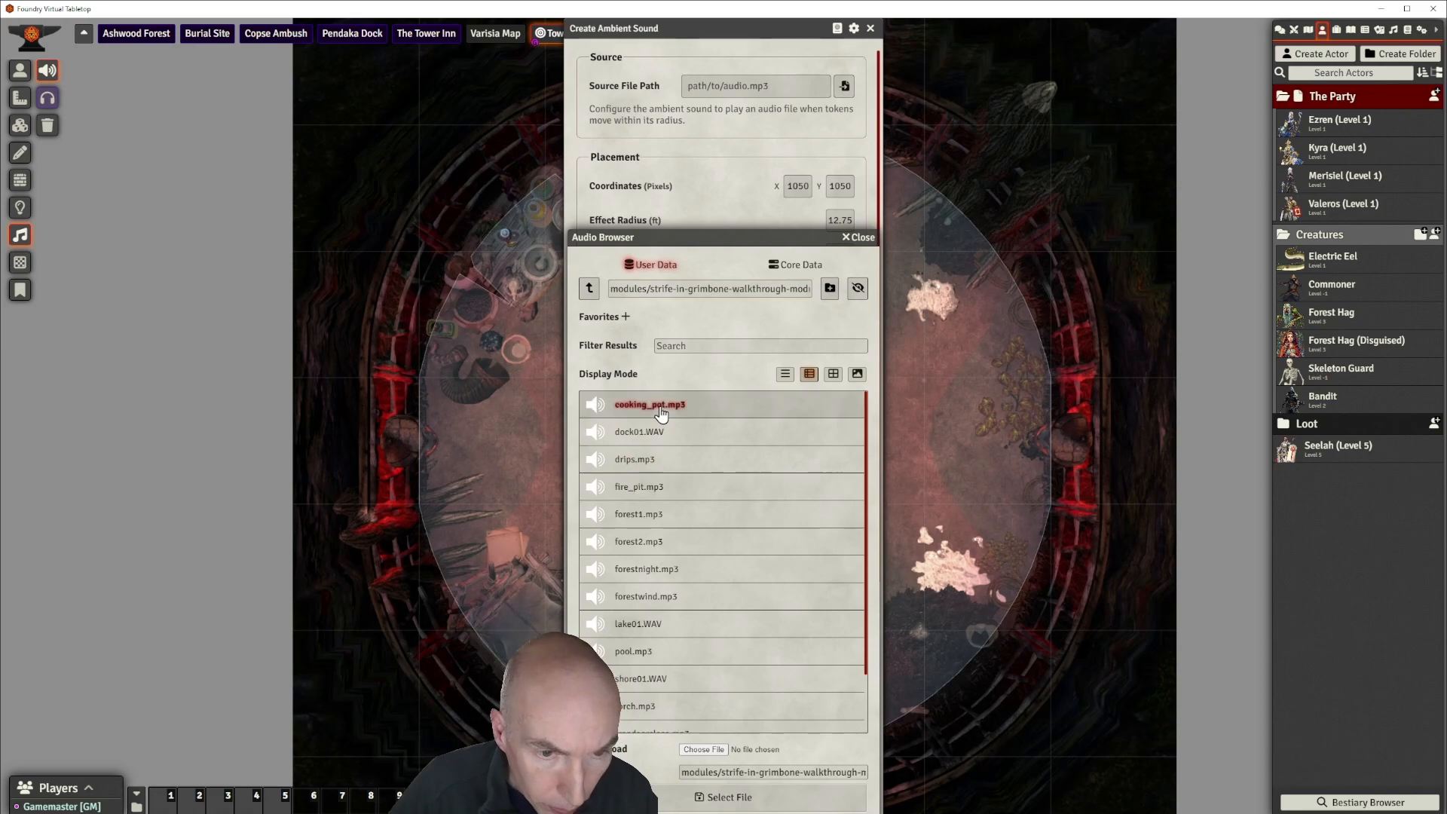
left_click(750, 799)
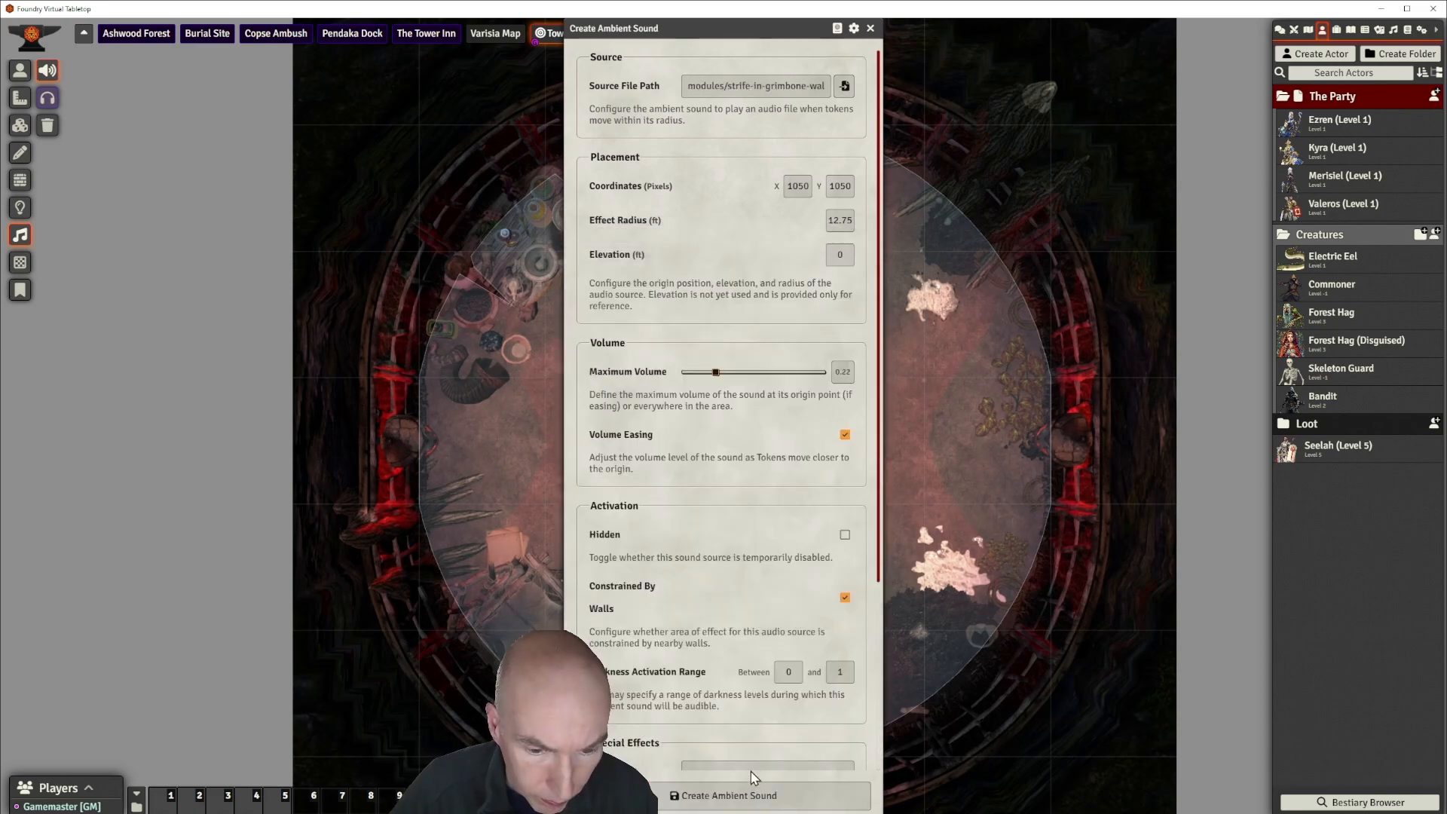
left_click(744, 796)
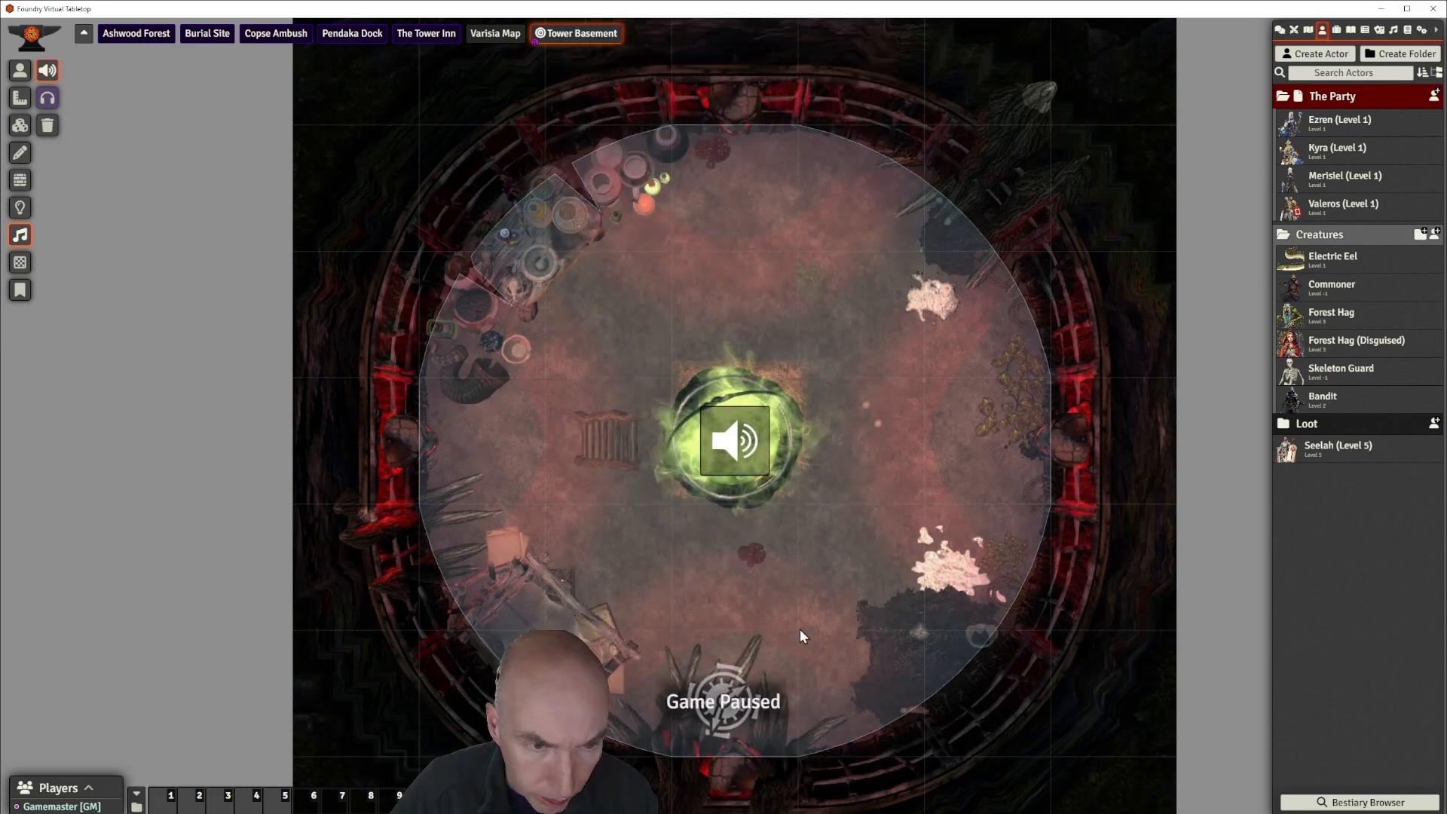
scroll(821, 477, "down", 3)
scroll(821, 476, "down", 1)
left_click_drag(834, 450, 830, 375)
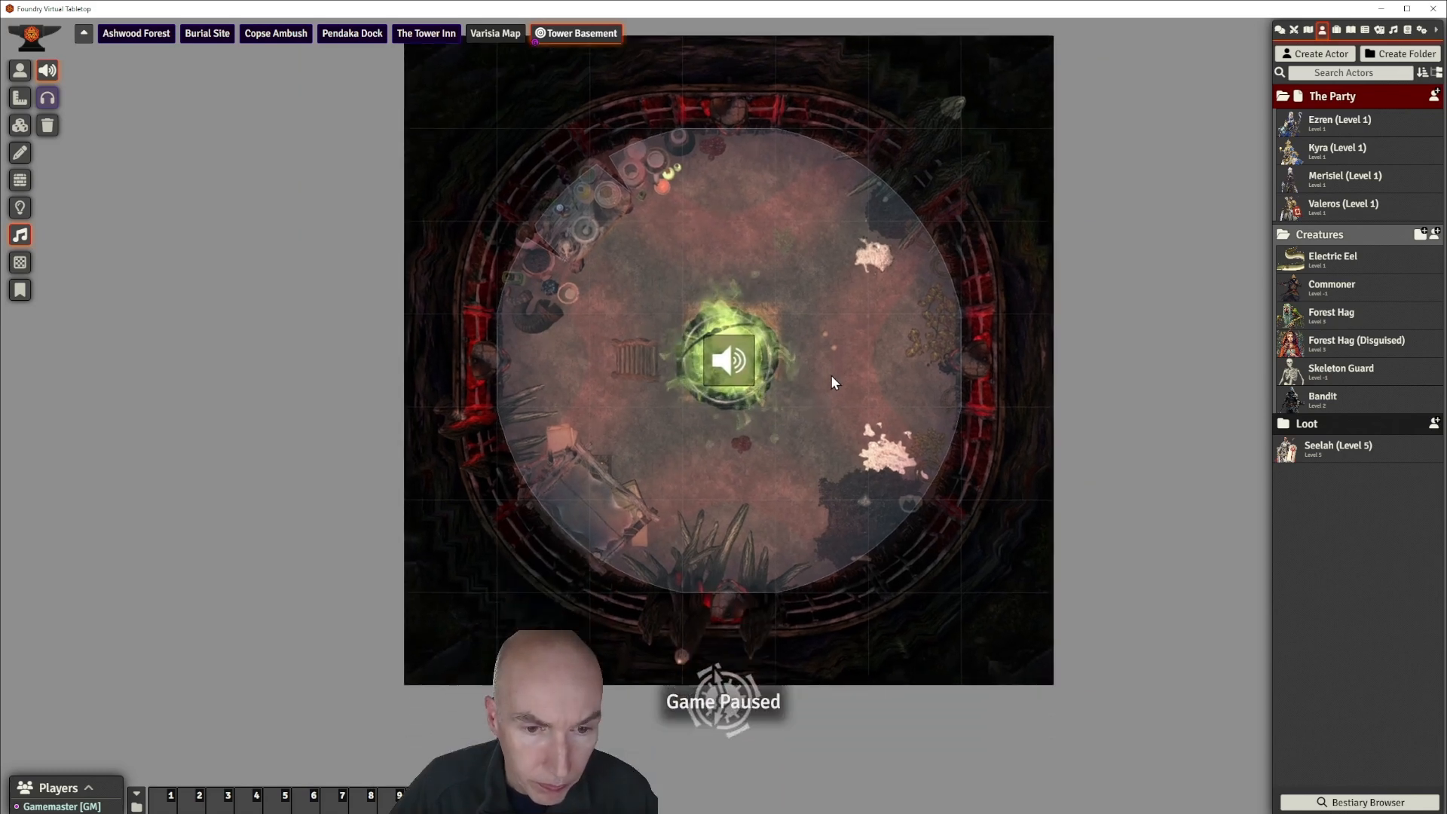
scroll(830, 375, "up", 2)
scroll(830, 374, "up", 1)
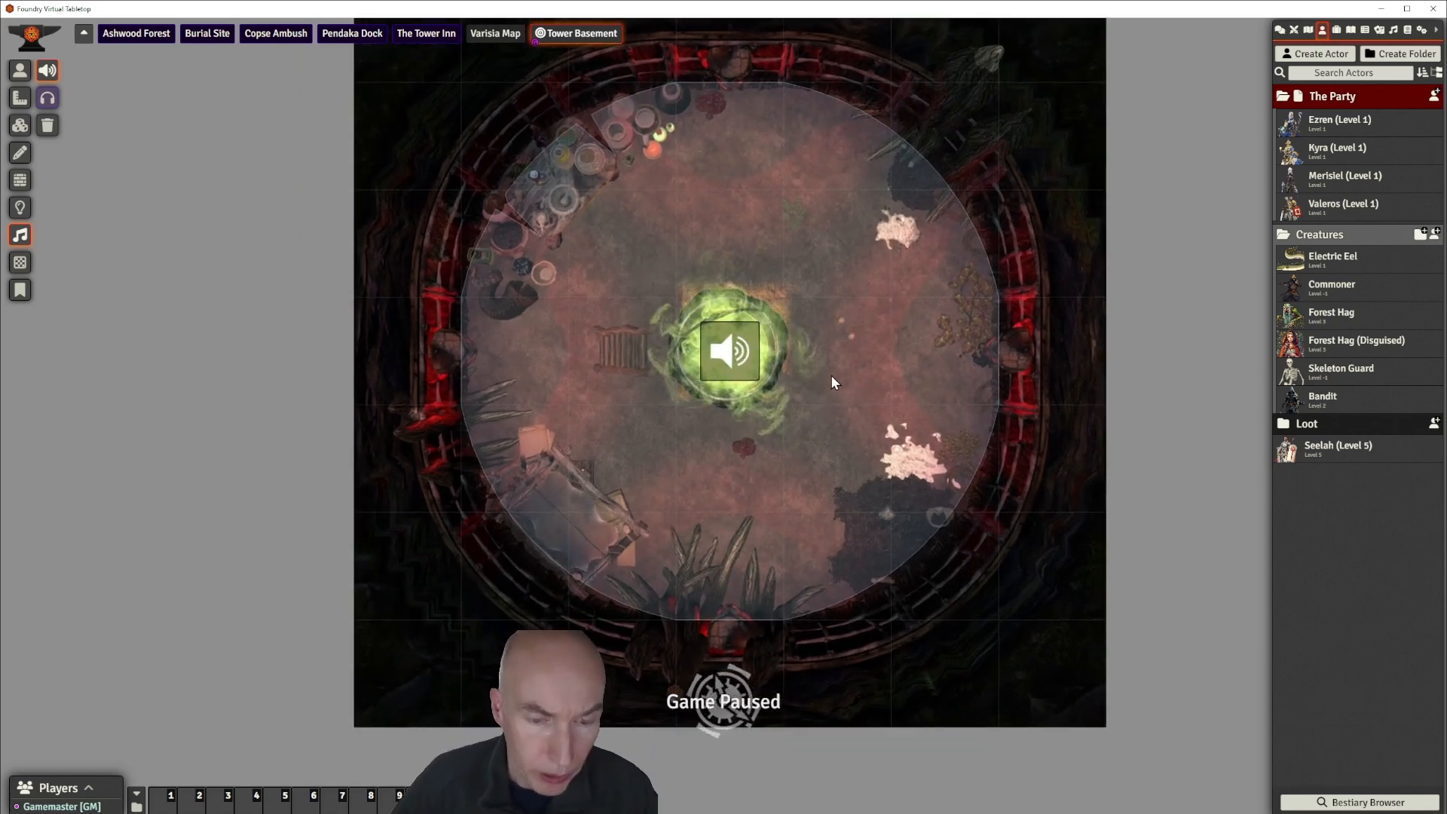
scroll(831, 374, "up", 2)
scroll(831, 372, "down", 2)
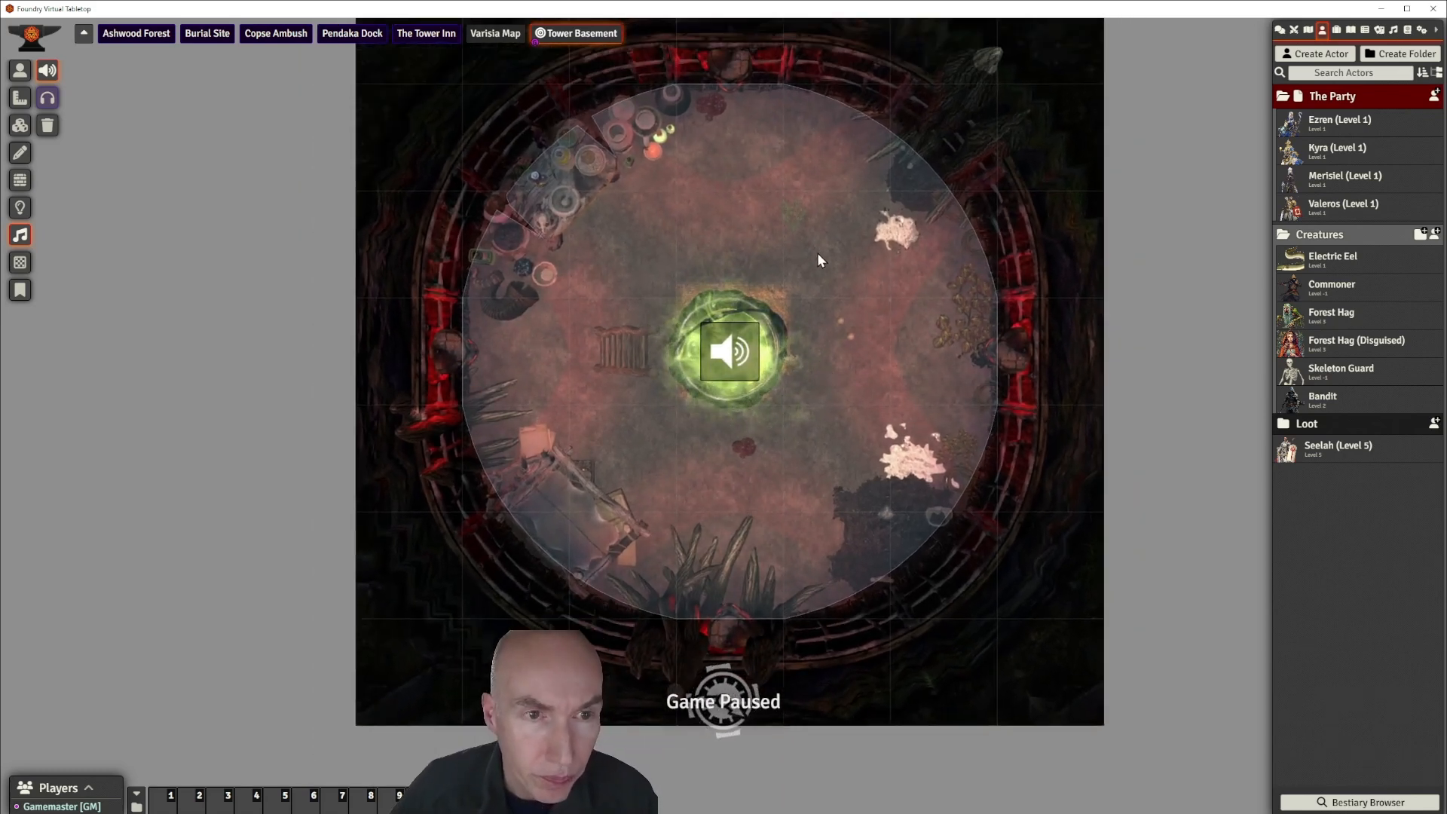
left_click_drag(817, 236, 798, 267)
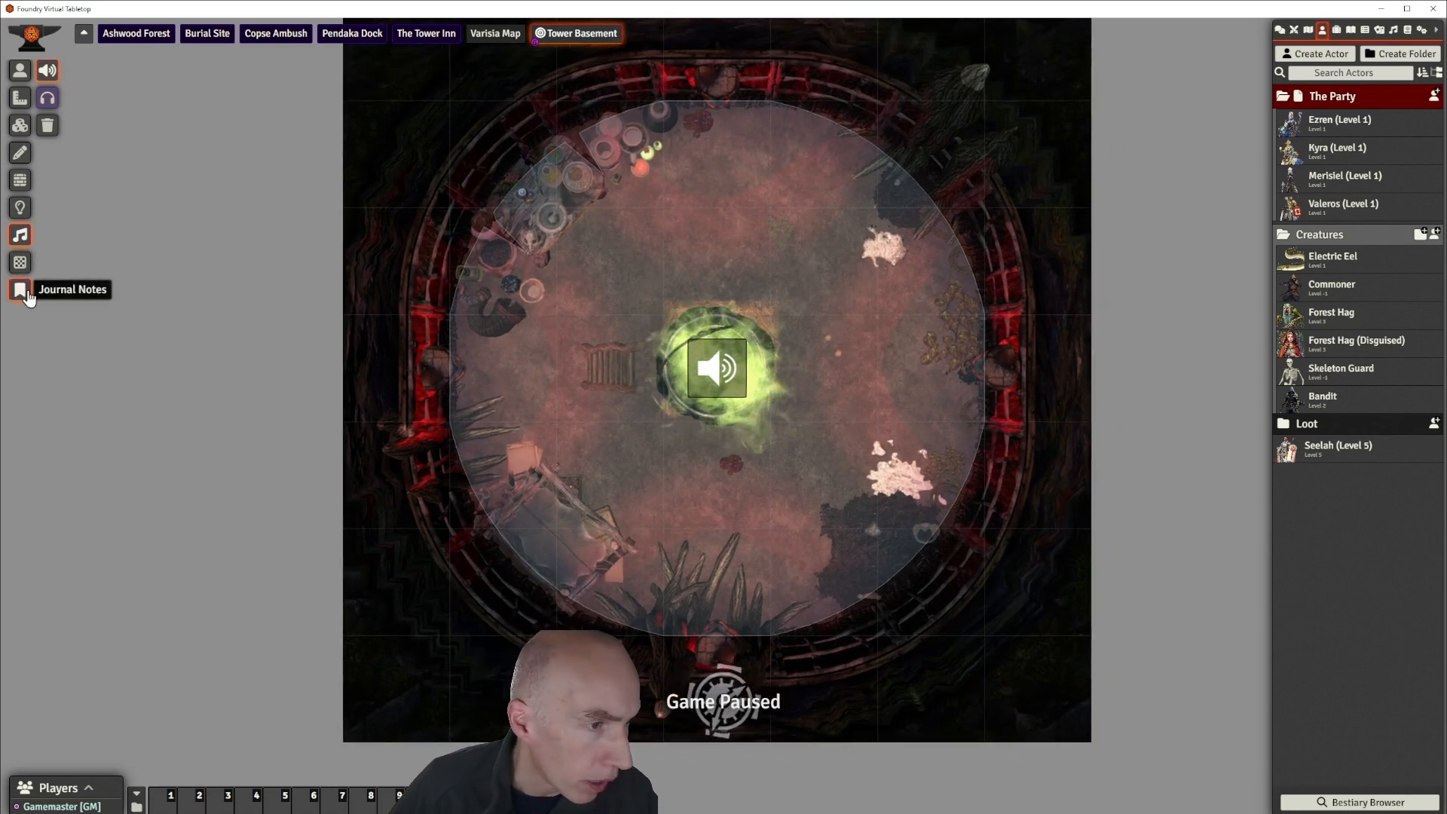
scroll(822, 342, "down", 2)
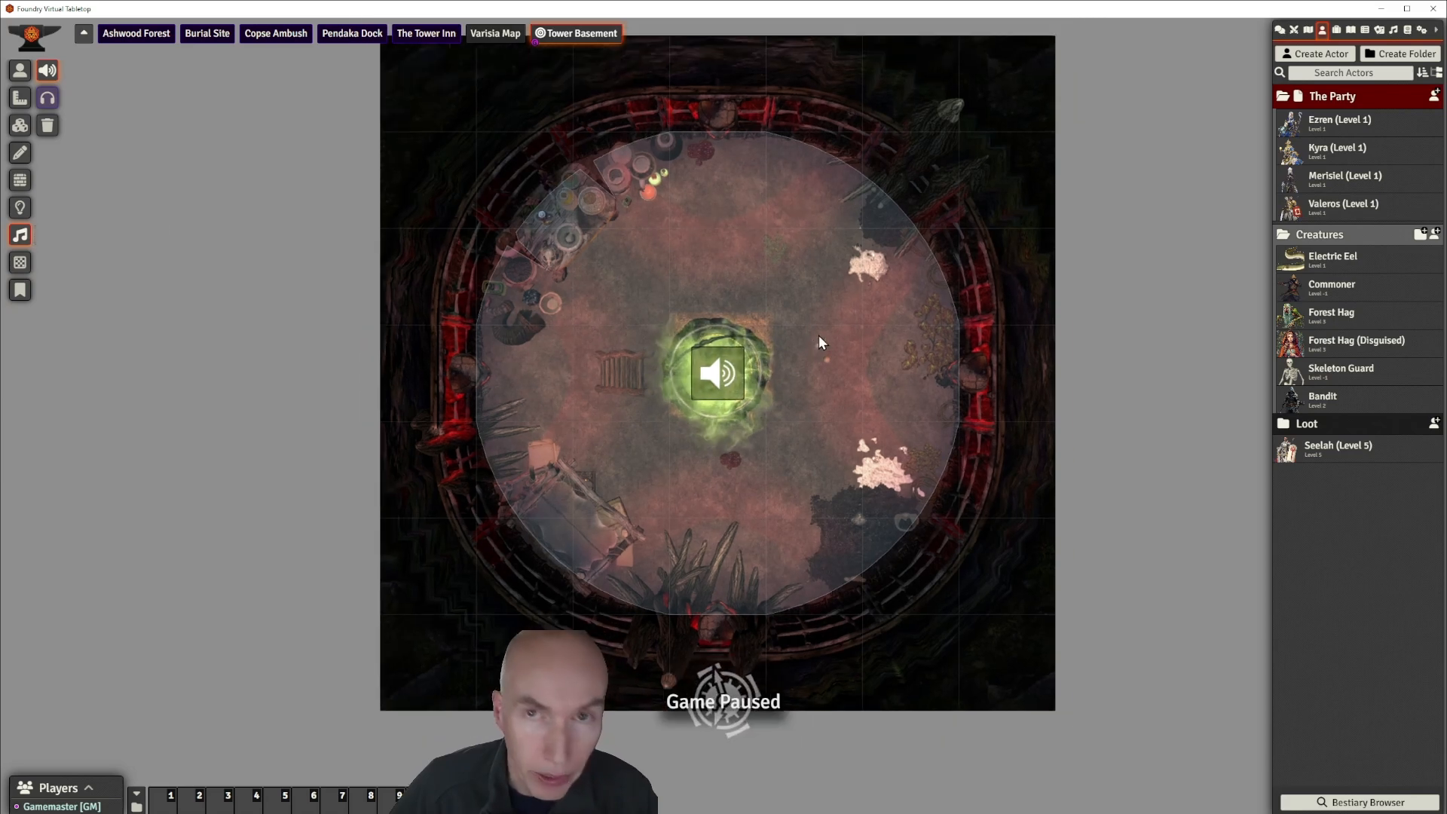
scroll(822, 343, "up", 2)
scroll(823, 343, "down", 1)
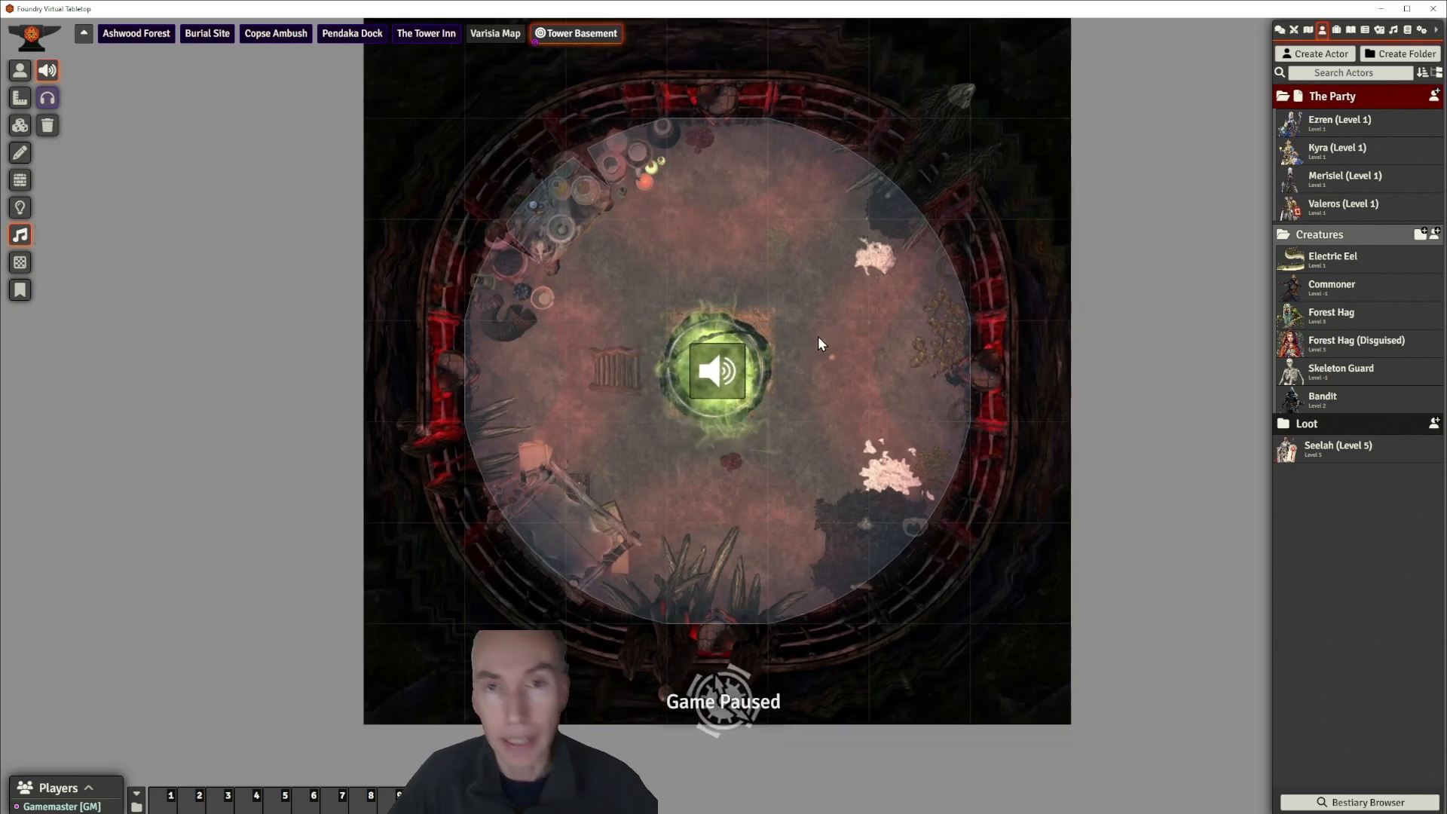